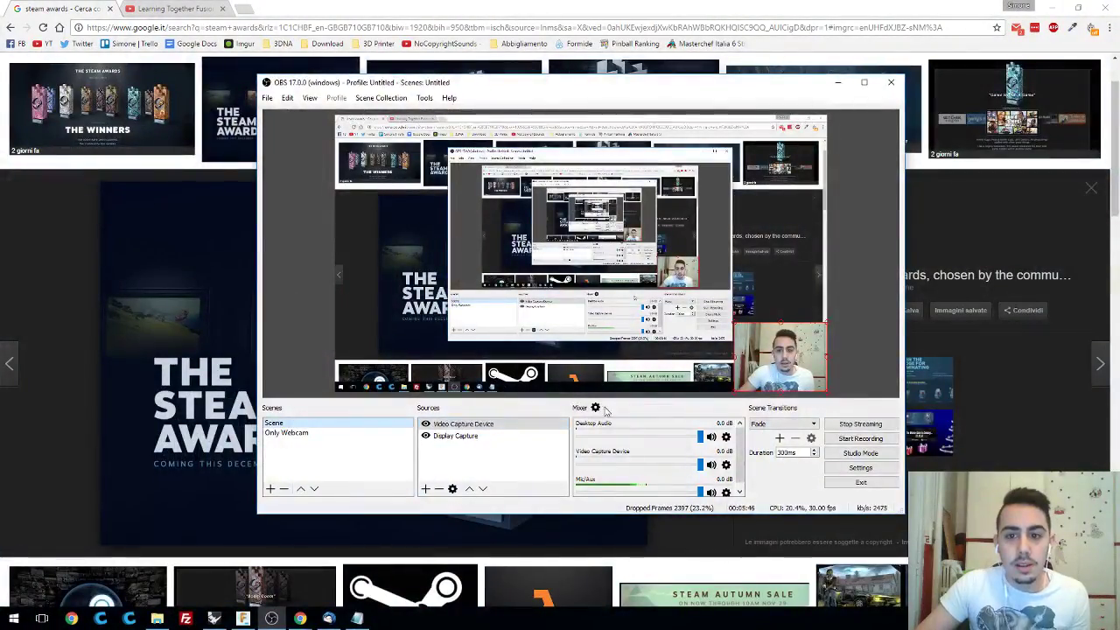
- Minimize OBS Studio to reveal the enlarged Steam Awards trophy image in Chrome
{"action": "left_click", "coordinate": [73, 255]}
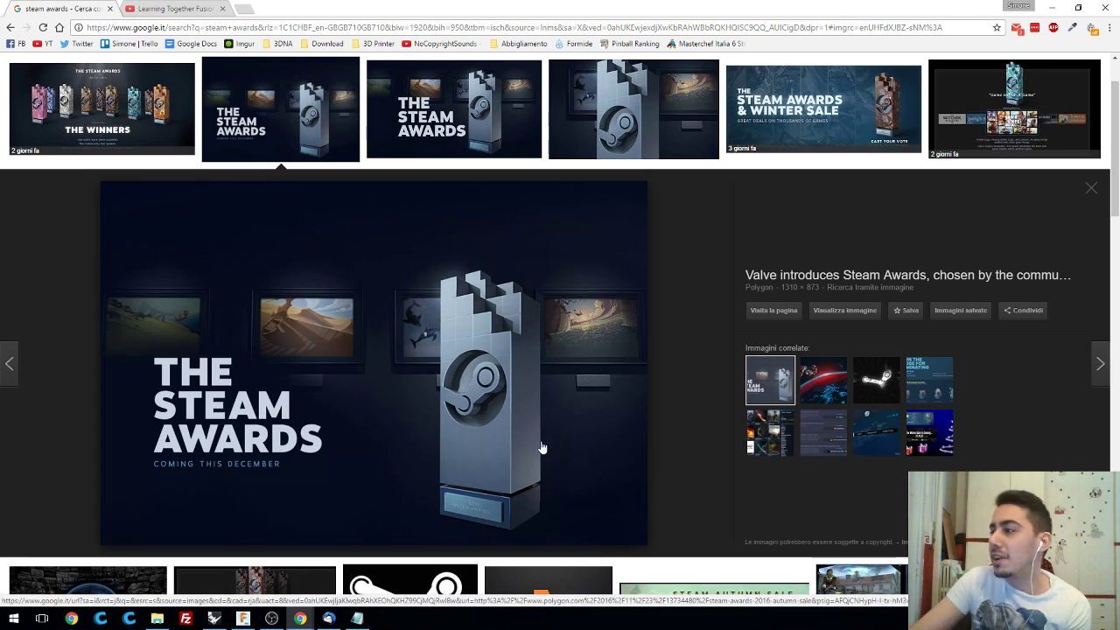
- Delete the subscribe spam message from the YouTube live chat, then return to the Steam Awards images
{"action": "left_click", "coordinate": [171, 7]}
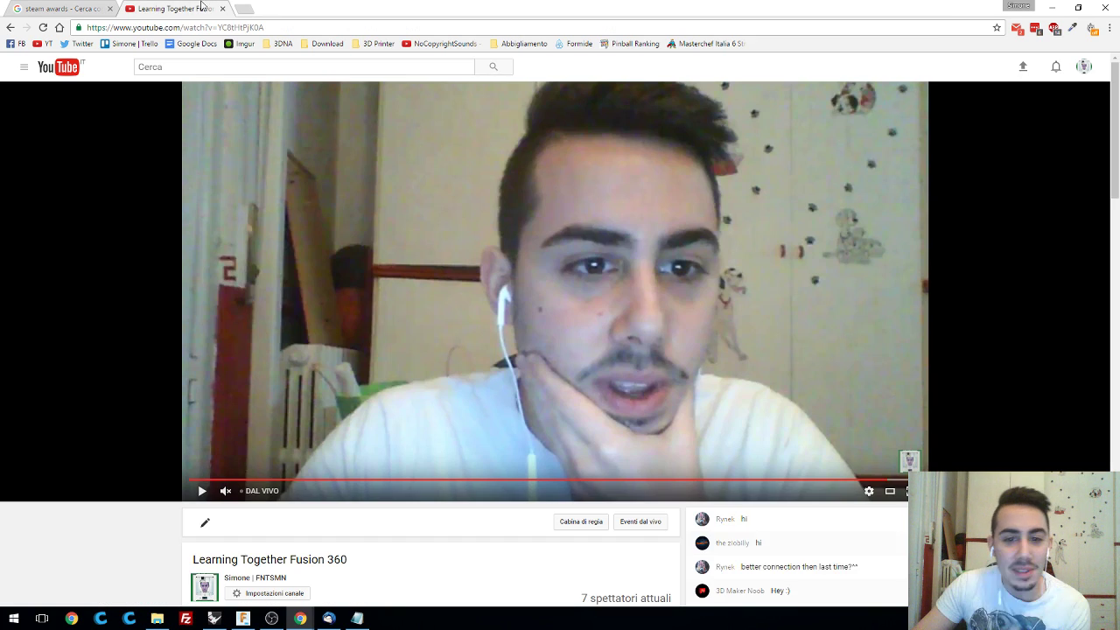
{"action": "scroll", "coordinate": [1011, 388], "scroll_direction": "down", "scroll_amount": 2}
{"action": "scroll", "coordinate": [1011, 388], "scroll_direction": "down", "scroll_amount": 2}
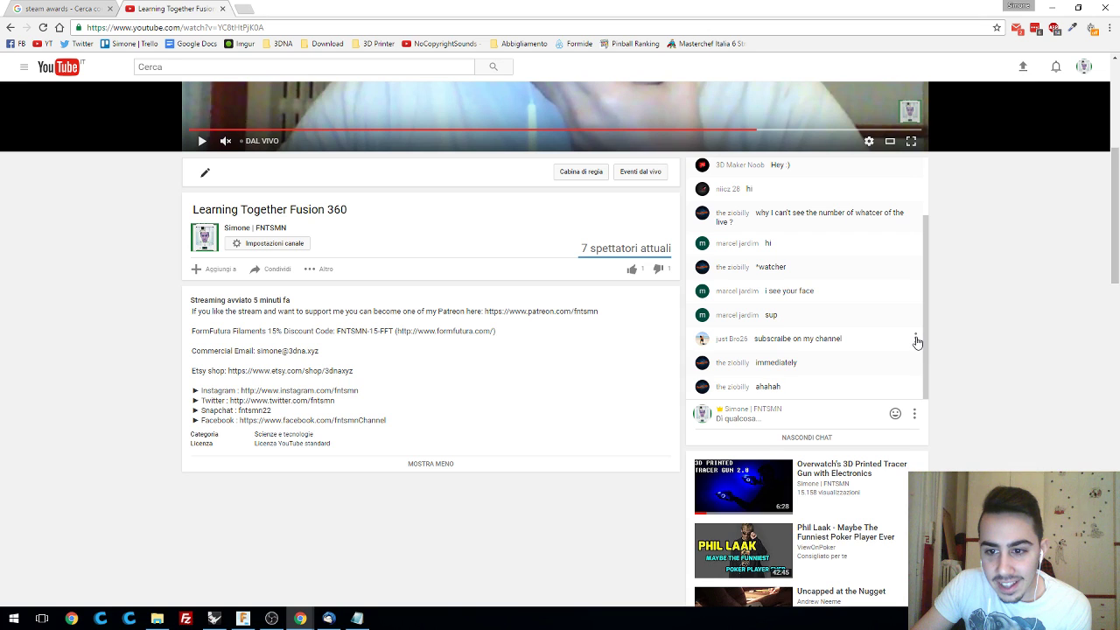
{"action": "left_click", "coordinate": [916, 339]}
{"action": "left_click", "coordinate": [963, 358]}
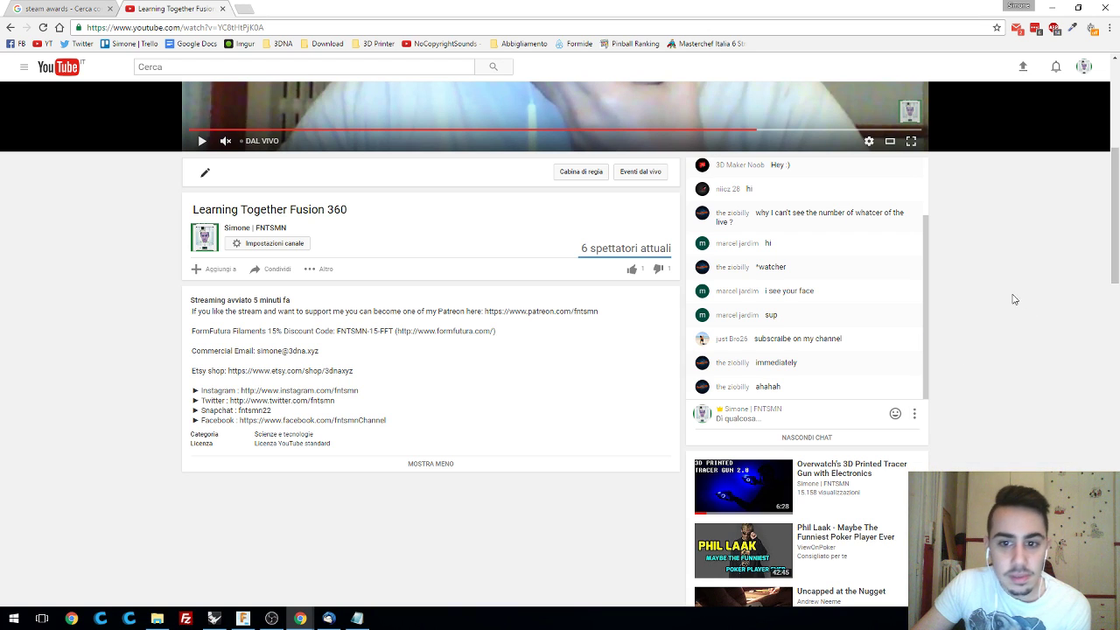
{"action": "left_click", "coordinate": [917, 339]}
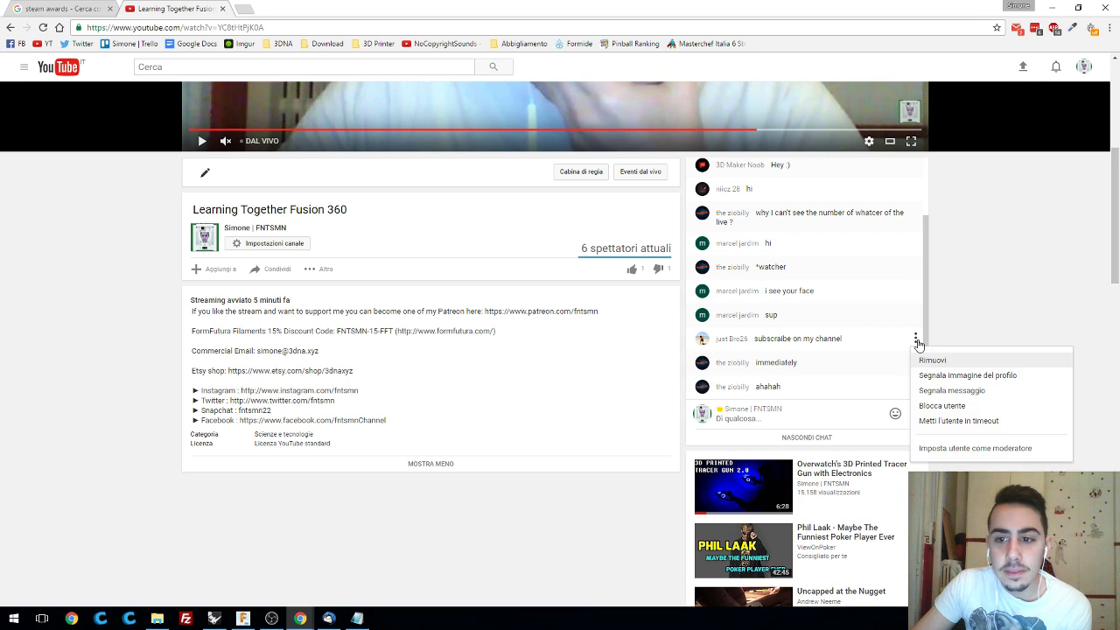
{"action": "left_click", "coordinate": [933, 360]}
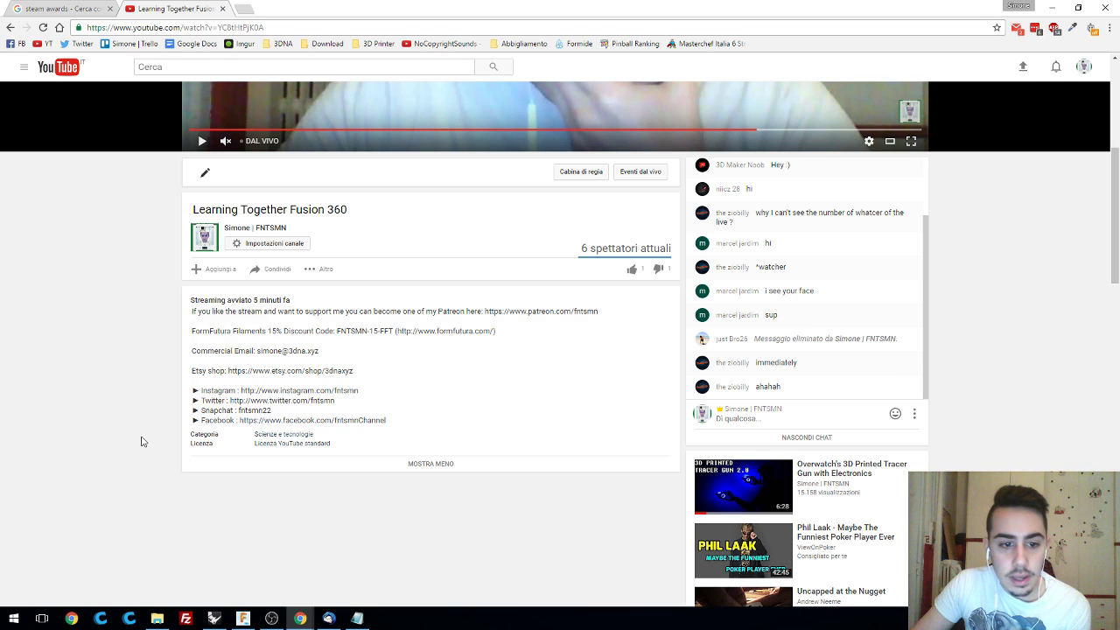
{"action": "left_click", "coordinate": [70, 8]}
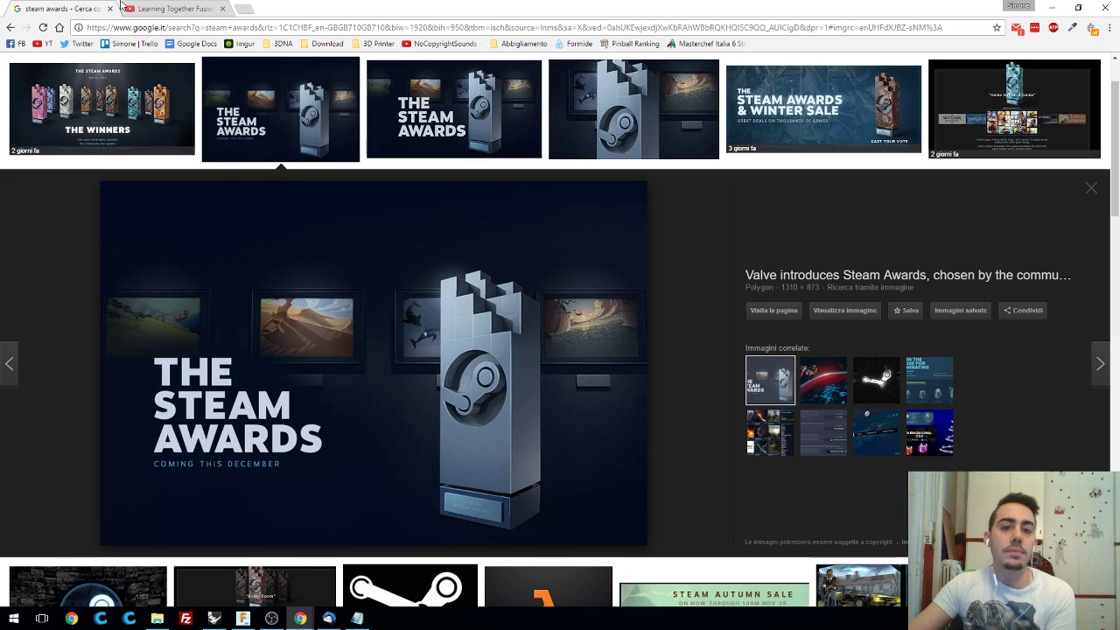
{"action": "left_click", "coordinate": [130, 8]}
{"action": "left_click", "coordinate": [57, 8]}
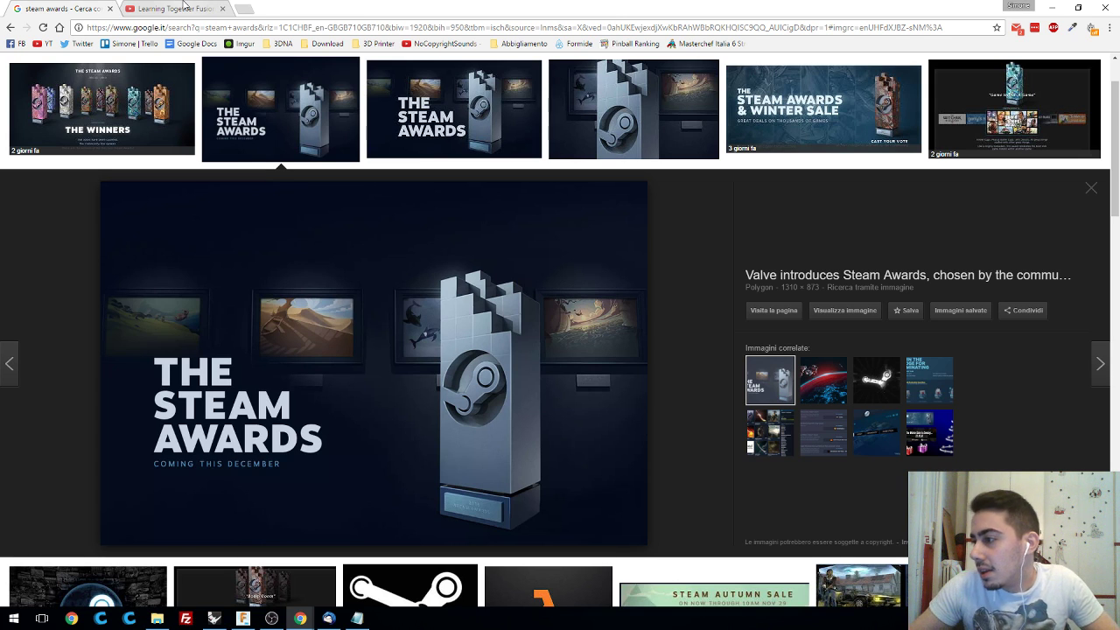
- Block the repeat chat spammer on YouTube with Blocca utente, then return to the image results
{"action": "left_click", "coordinate": [175, 8]}
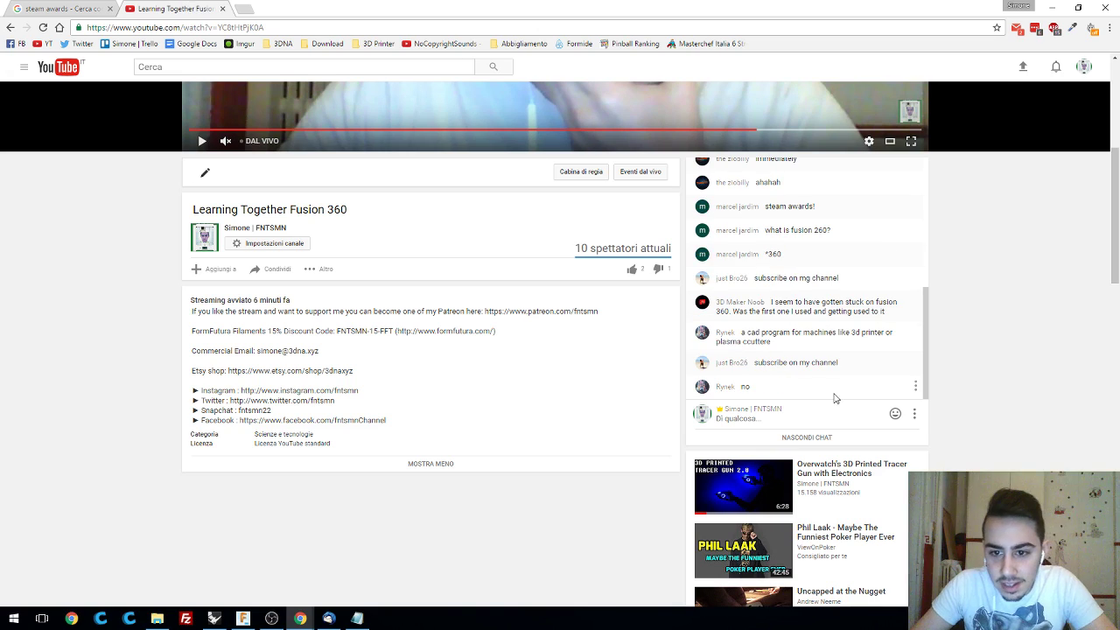
{"action": "left_click", "coordinate": [915, 363]}
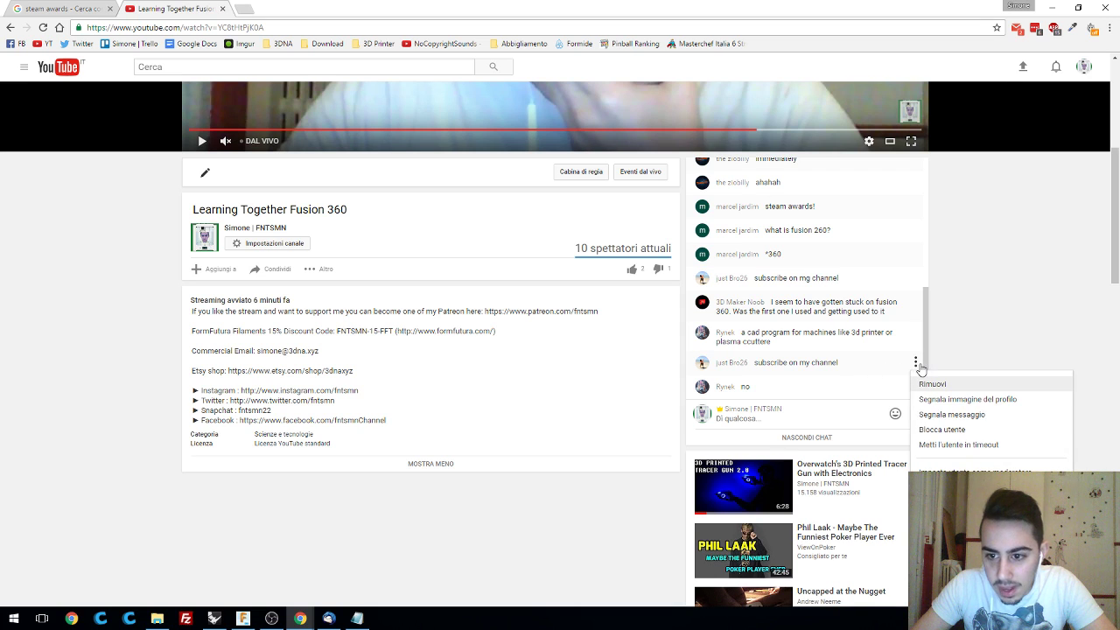
{"action": "left_click", "coordinate": [947, 429]}
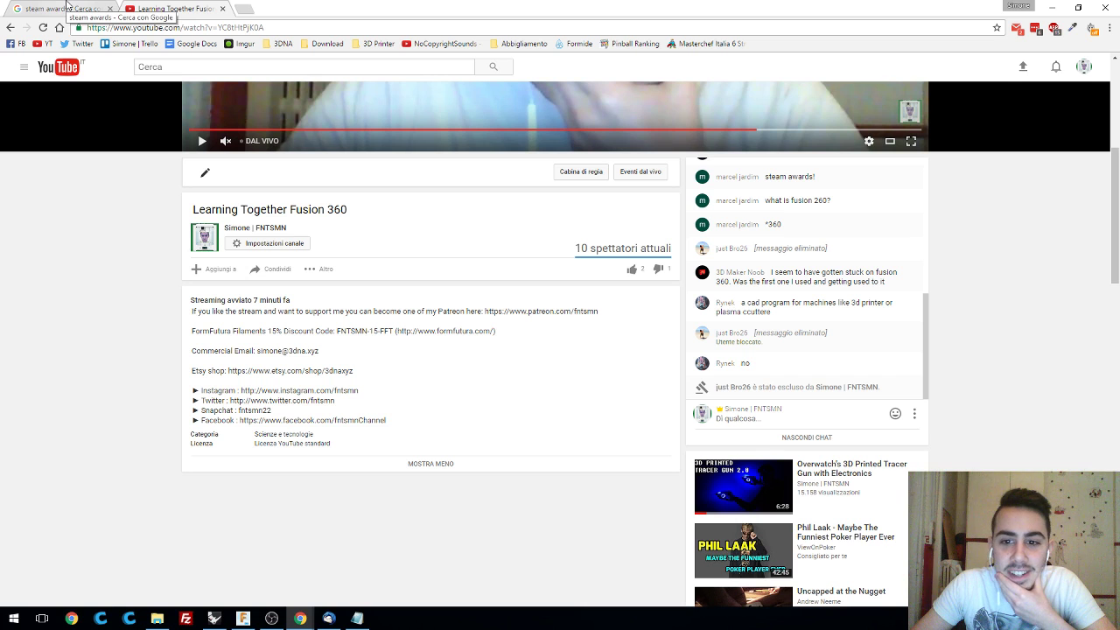
{"action": "left_click", "coordinate": [67, 8]}
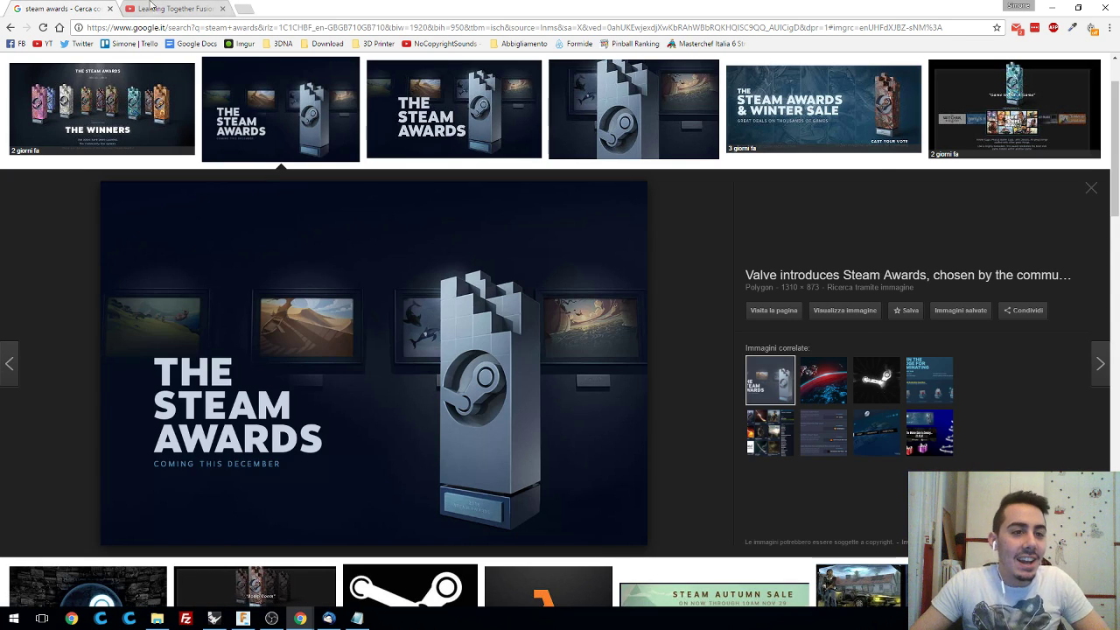
- Leave Chrome for Rhinoceros, which shows the trophy reference image in its Top viewport
{"action": "key", "text": "ctrl+Tab"}
{"action": "key", "text": "ctrl+Tab"}
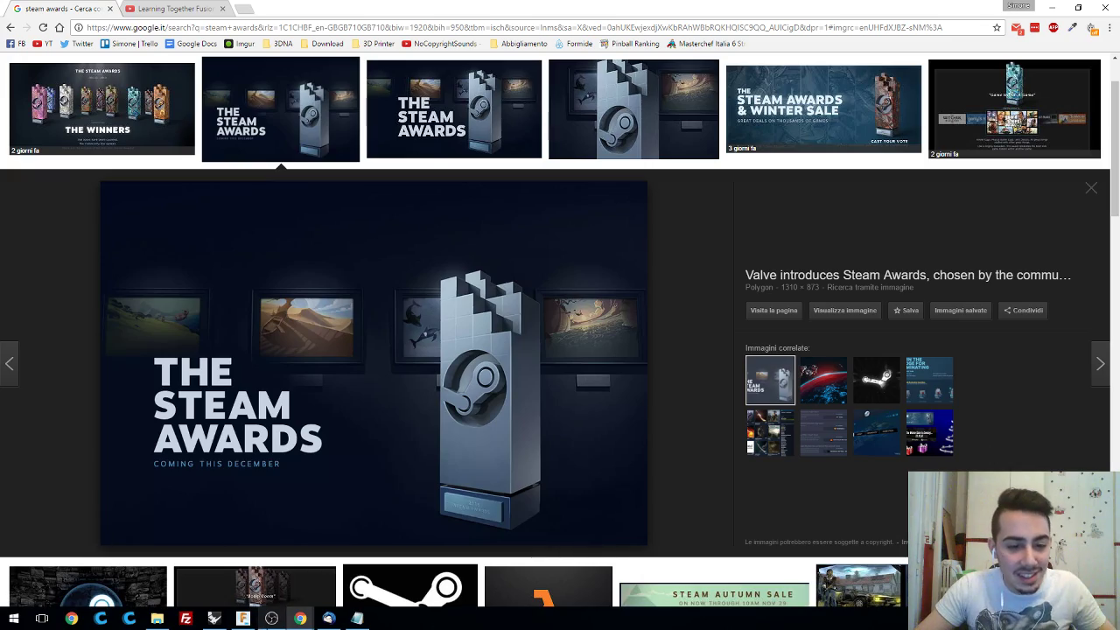
{"action": "left_click", "coordinate": [272, 618]}
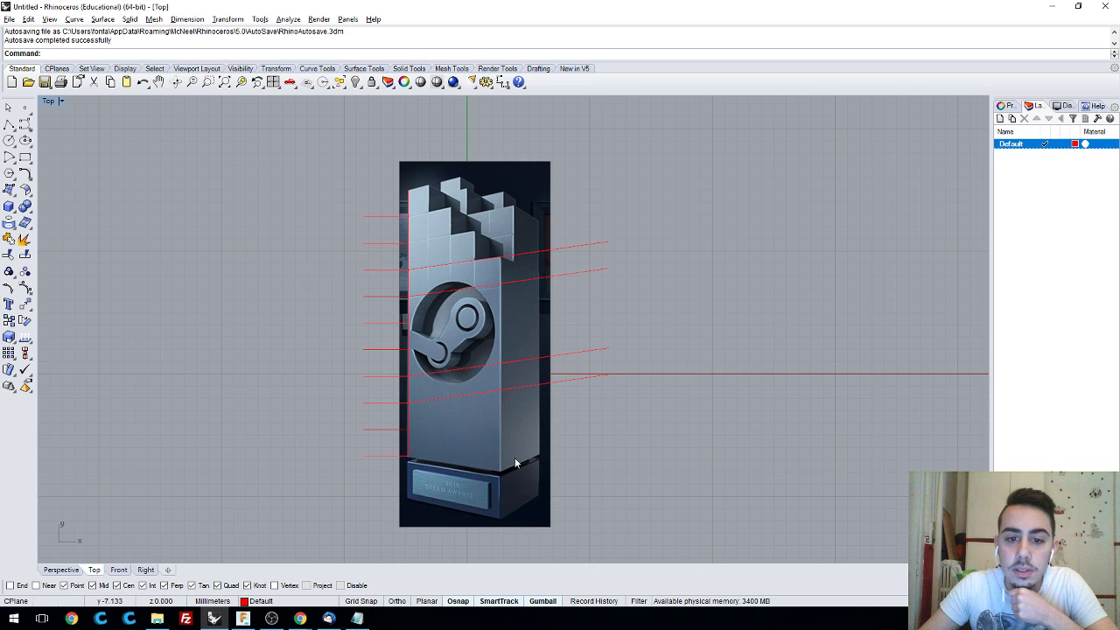
- Zoom and pan the Rhino Top viewport to recentre the trophy reference image
{"action": "scroll", "coordinate": [675, 420], "scroll_direction": "up", "scroll_amount": 1}
{"action": "scroll", "coordinate": [510, 449], "scroll_direction": "up", "scroll_amount": 3}
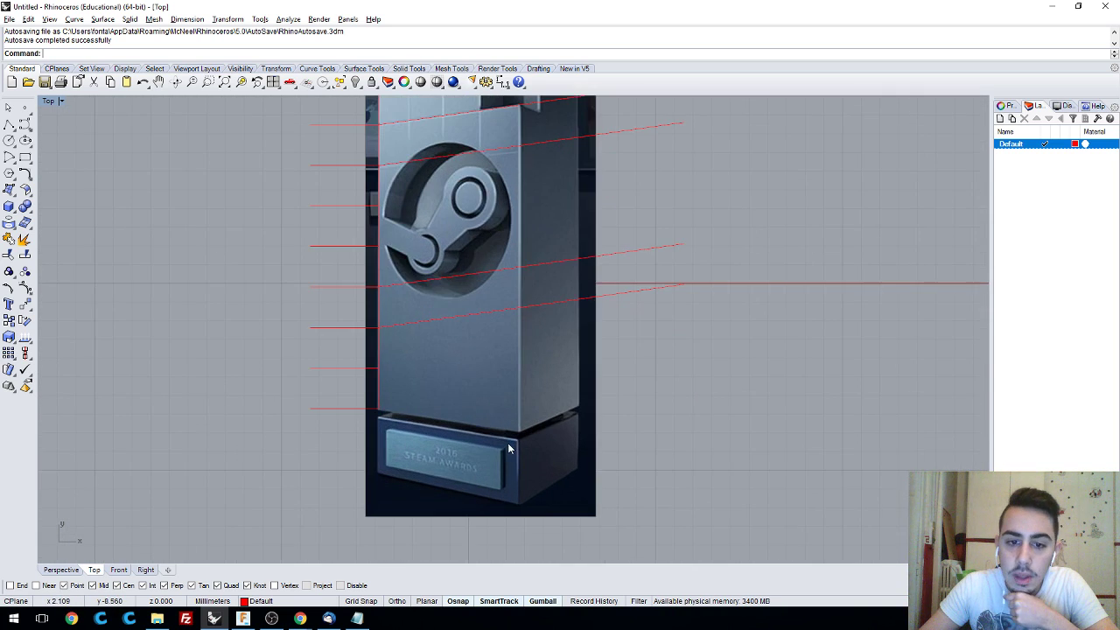
{"action": "scroll", "coordinate": [509, 449], "scroll_direction": "down", "scroll_amount": 4}
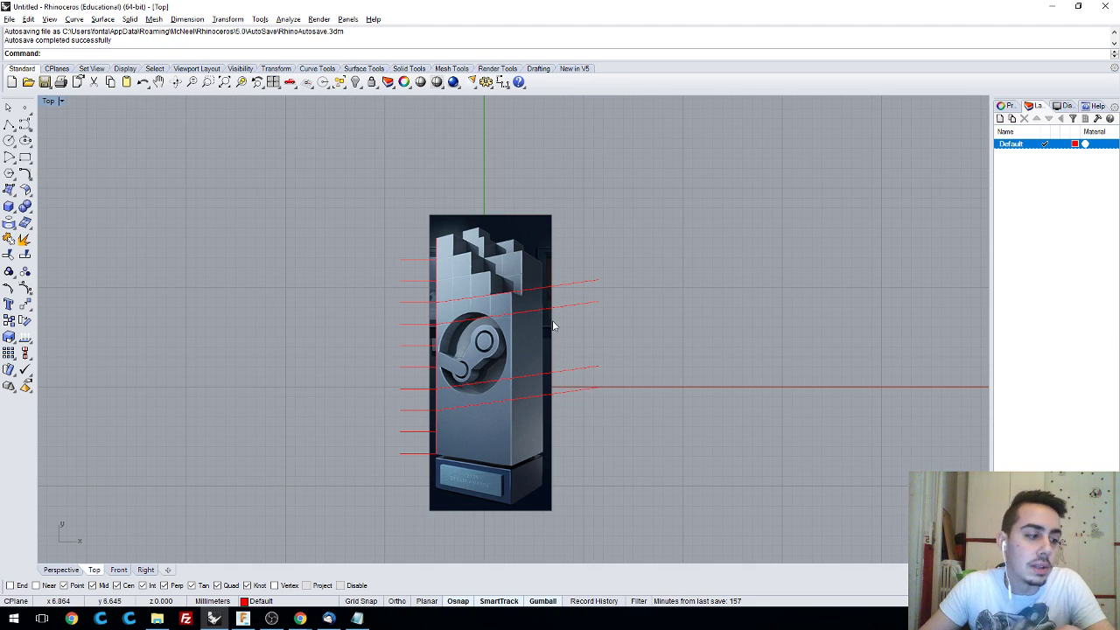
{"action": "scroll", "coordinate": [610, 338], "scroll_direction": "down", "scroll_amount": 2}
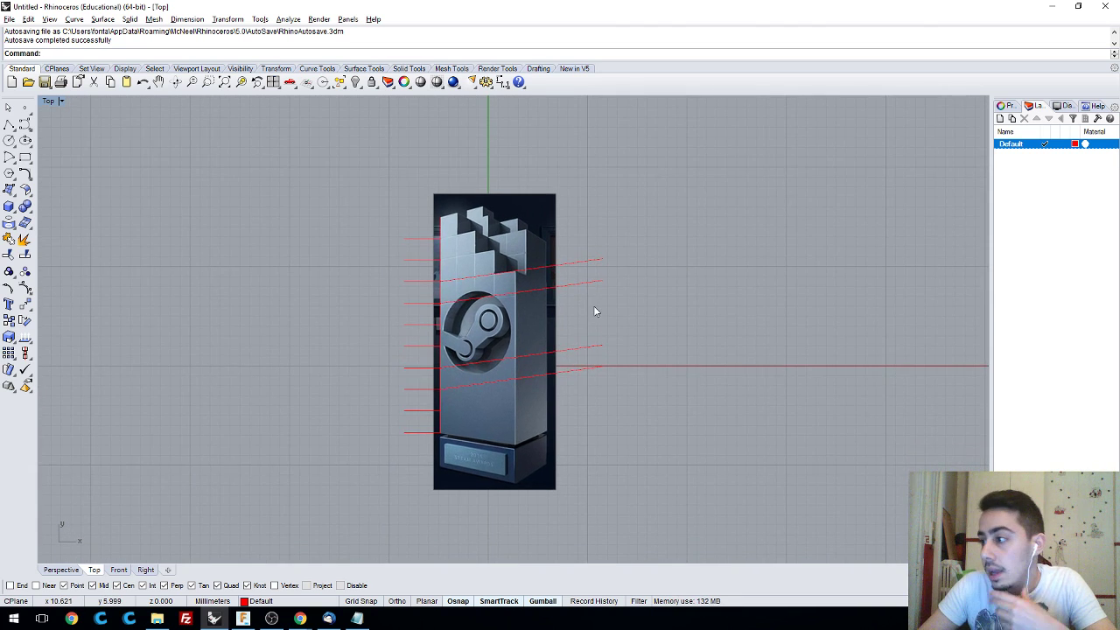
{"action": "mouse_move", "coordinate": [594, 306]}
{"action": "right_mouse_down"}
{"action": "mouse_move", "coordinate": [613, 327]}
{"action": "mouse_move", "coordinate": [608, 316]}
{"action": "right_mouse_up"}
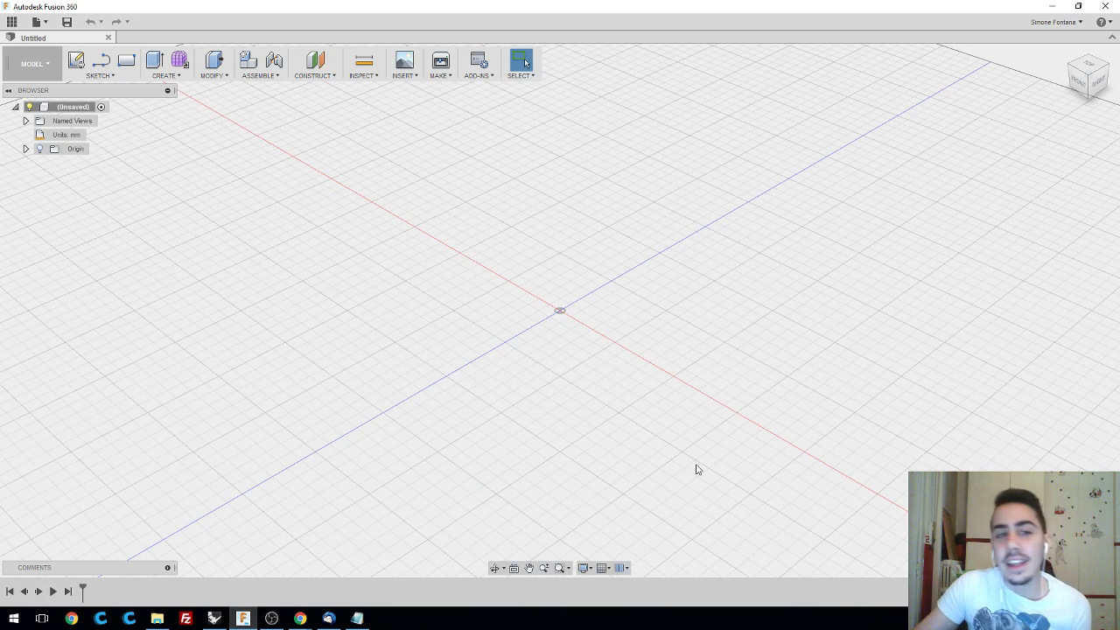
- Pan and zoom around the empty Fusion 360 grid, dismissing the marking menu
{"action": "middle_click_drag", "start_coordinate": [621, 386], "coordinate": [592, 412]}
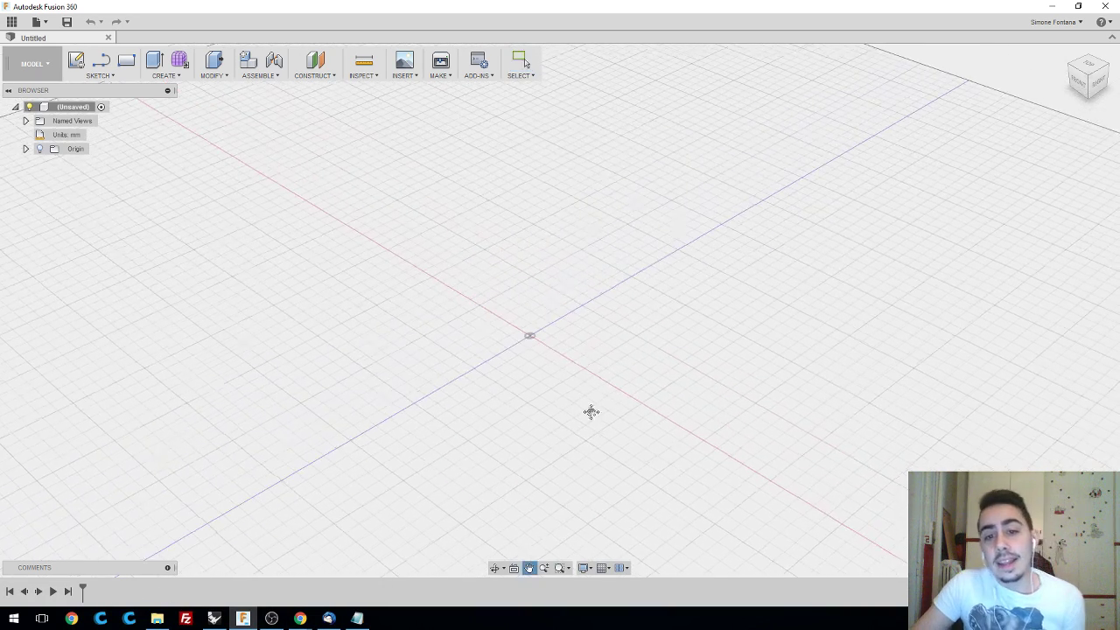
{"action": "middle_click_drag", "start_coordinate": [581, 338], "coordinate": [587, 332]}
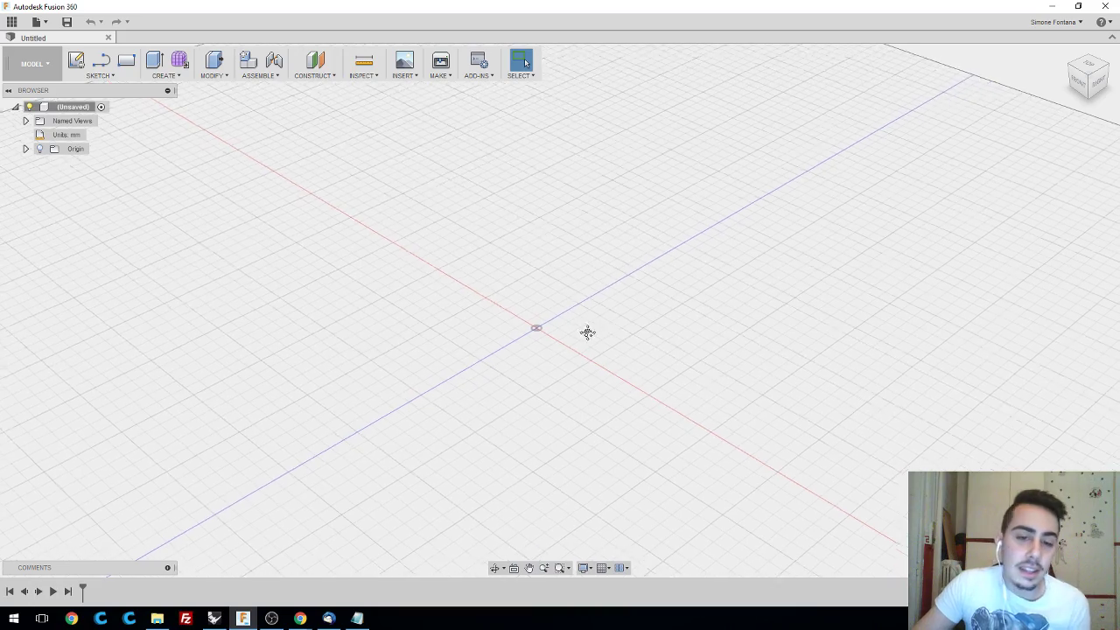
{"action": "scroll", "coordinate": [592, 376], "scroll_direction": "down", "scroll_amount": 5}
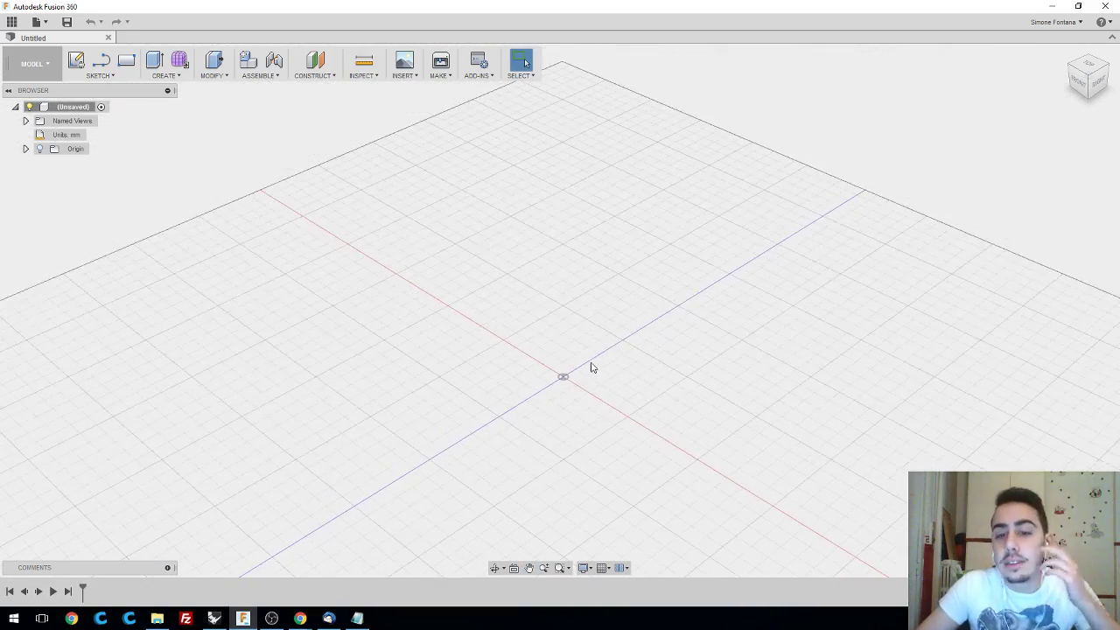
{"action": "scroll", "coordinate": [602, 377], "scroll_direction": "down", "scroll_amount": 3}
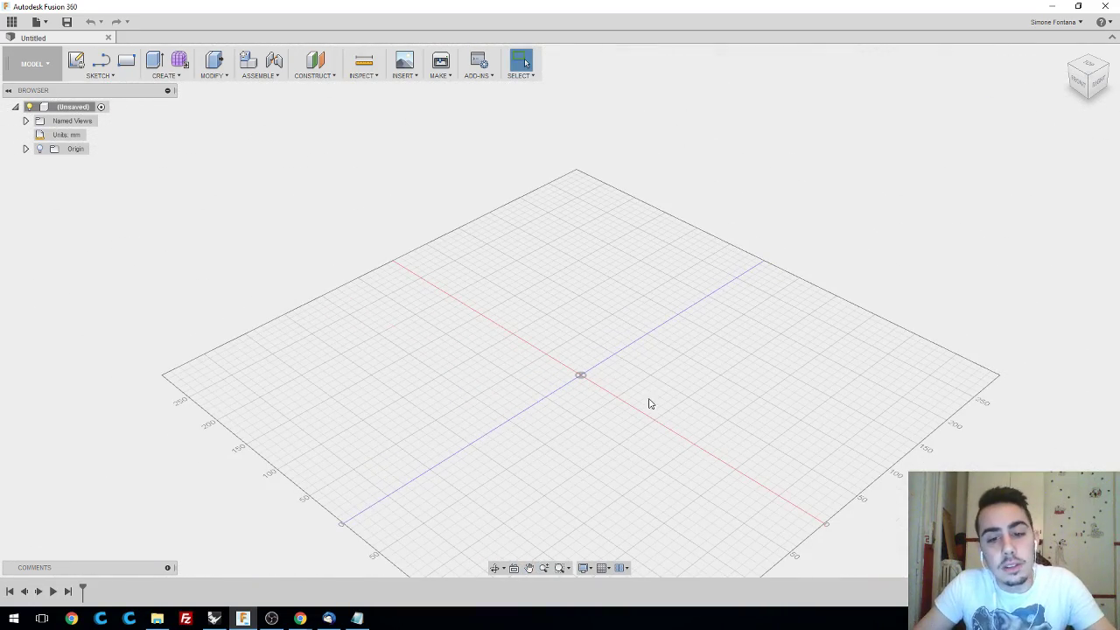
{"action": "middle_click_drag", "start_coordinate": [633, 356], "coordinate": [594, 333]}
{"action": "right_click", "coordinate": [608, 361]}
{"action": "left_click", "coordinate": [557, 348]}
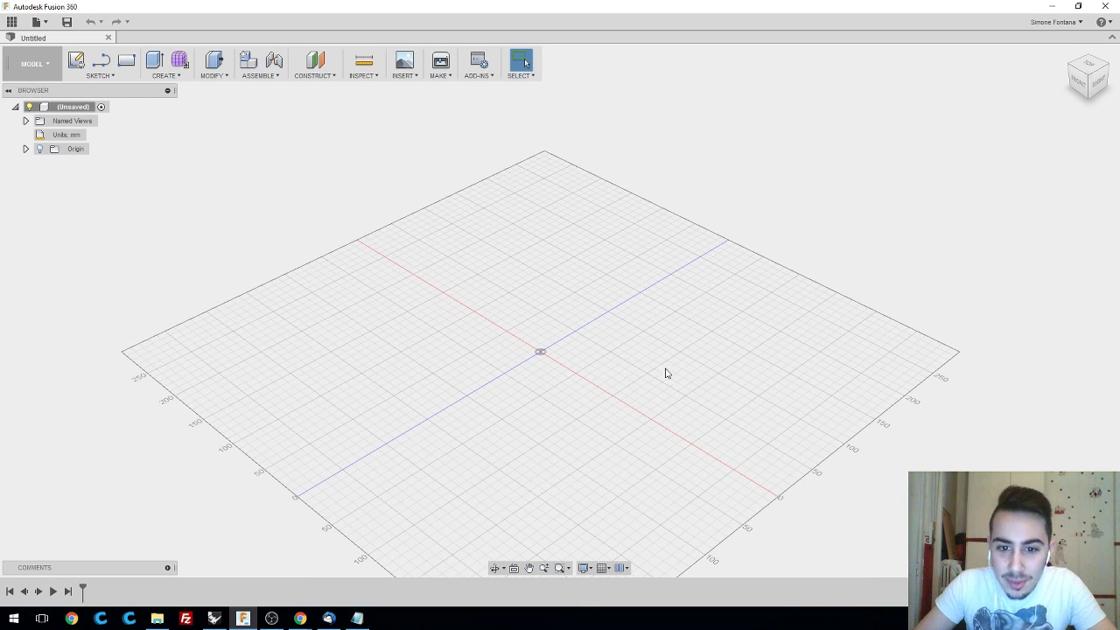
- Orbit to a top-down view of the grid and show the available workspaces list
{"action": "mouse_move", "coordinate": [653, 383]}
{"action": "middle_mouse_down", "text": "shift"}
{"action": "mouse_move", "coordinate": [642, 405]}
{"action": "mouse_move", "coordinate": [686, 435]}
{"action": "mouse_move", "coordinate": [643, 423]}
{"action": "mouse_move", "coordinate": [648, 403]}
{"action": "middle_mouse_up", "text": "shift"}
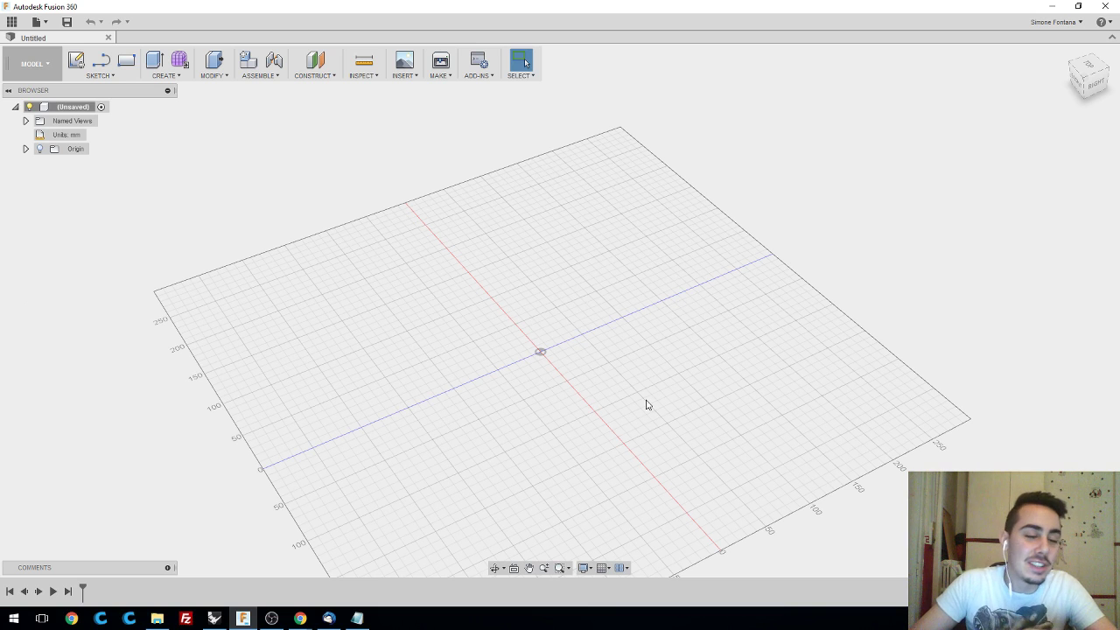
{"action": "middle_click_drag", "start_coordinate": [635, 379], "coordinate": [615, 354]}
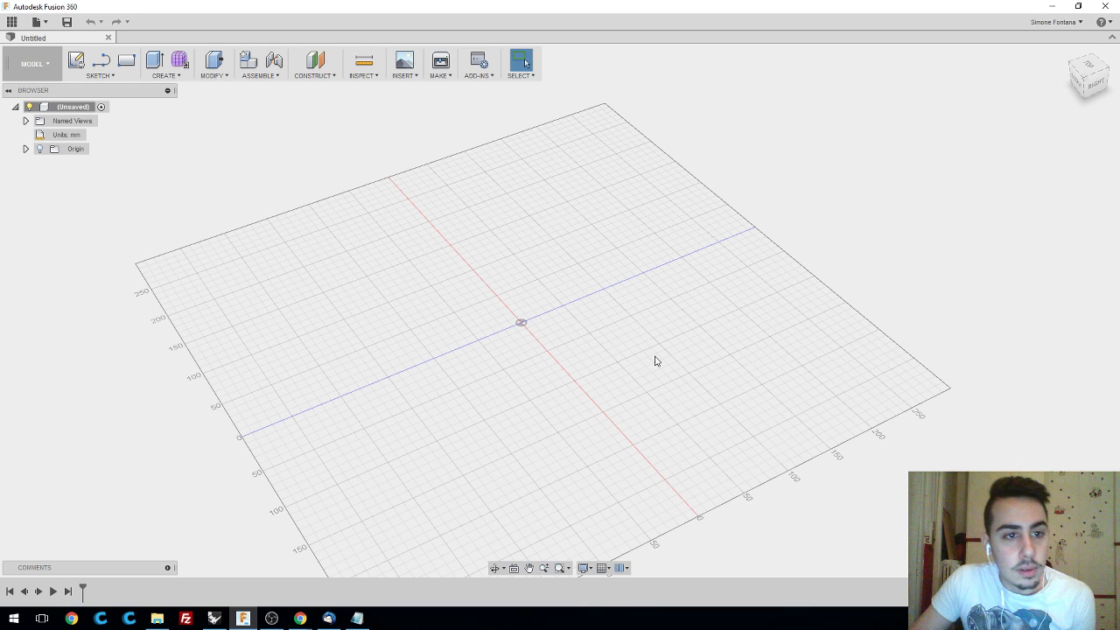
{"action": "scroll", "coordinate": [576, 352], "scroll_direction": "down", "scroll_amount": 2}
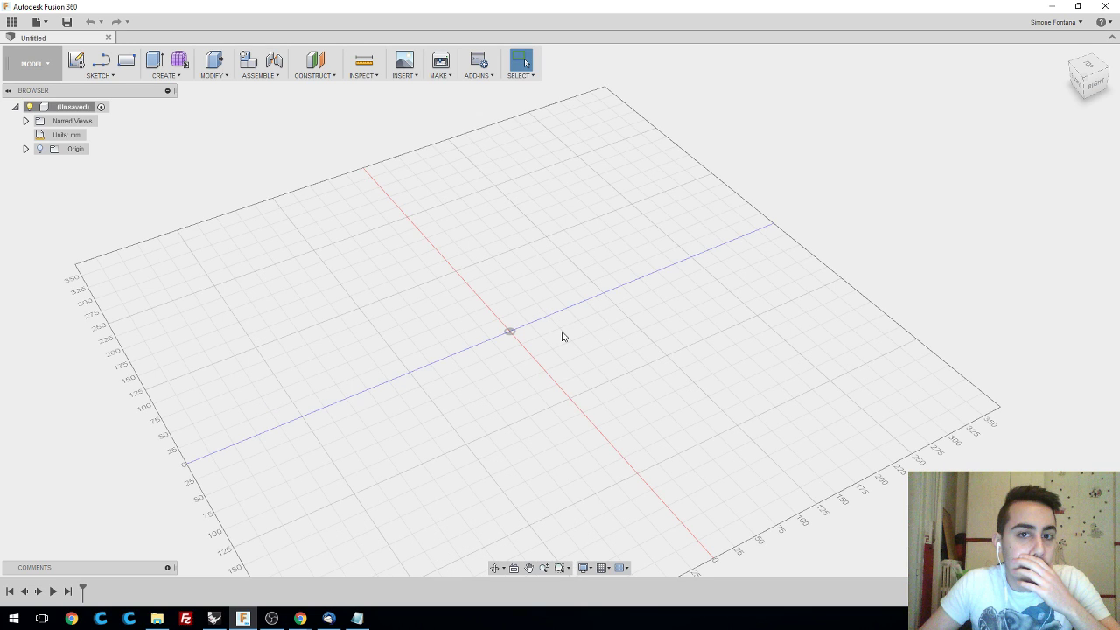
{"action": "scroll", "coordinate": [519, 345], "scroll_direction": "up", "scroll_amount": 4}
{"action": "scroll", "coordinate": [520, 347], "scroll_direction": "down", "scroll_amount": 3}
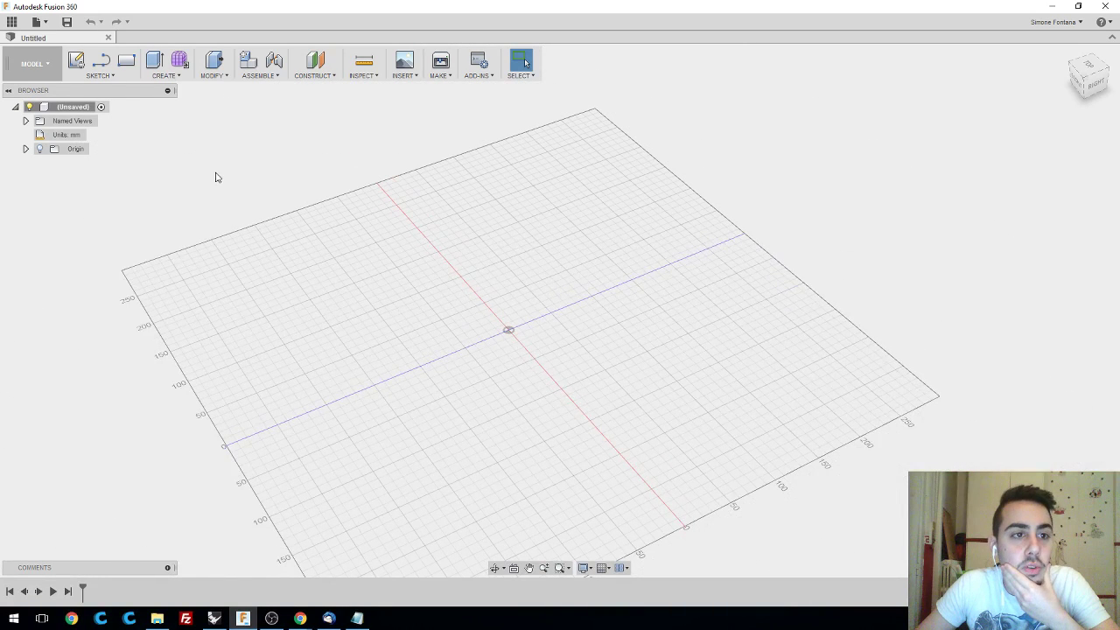
{"action": "left_click", "coordinate": [44, 64]}
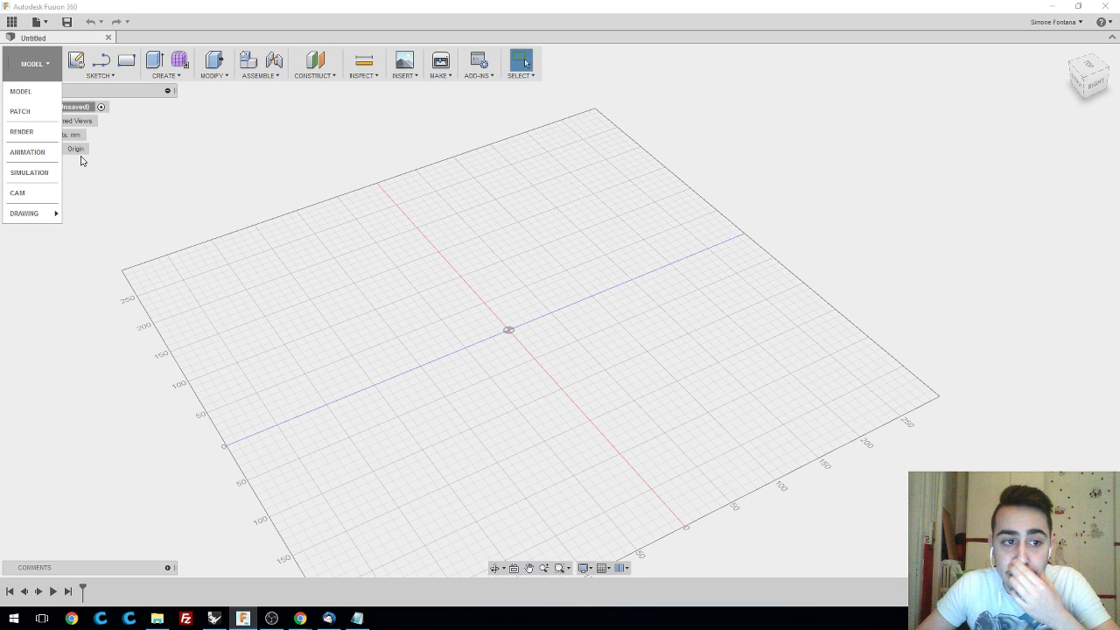
- Close the workspace list, staying in the Model workspace
{"action": "left_click", "coordinate": [586, 318]}
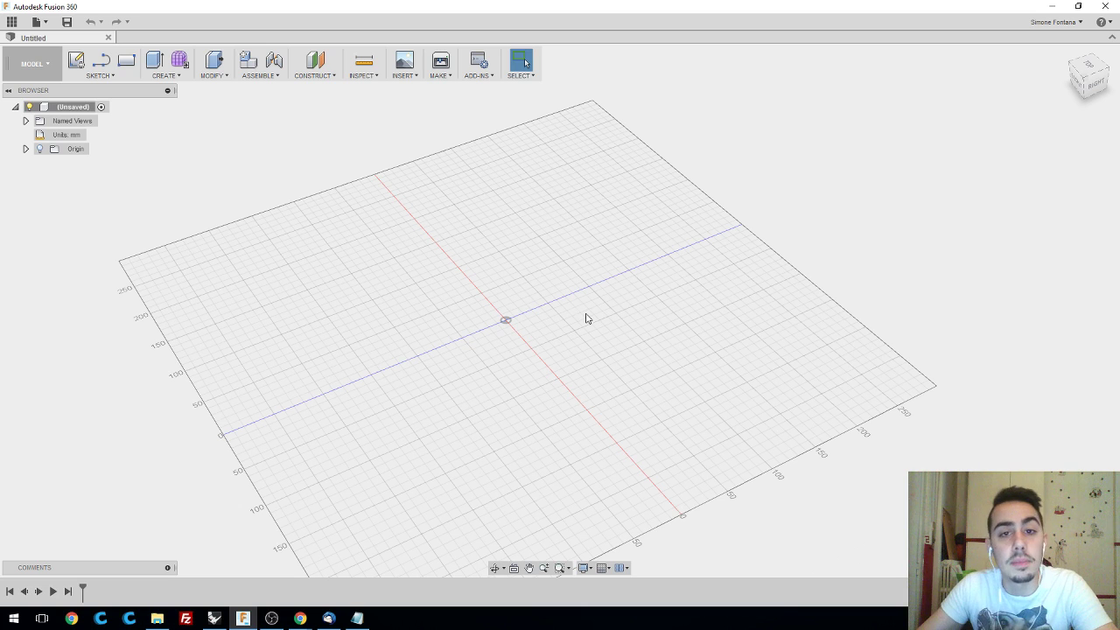
- Switch to Chrome to view the Steam Awards trophy reference in Google Images
{"action": "middle_click_drag", "start_coordinate": [590, 362], "coordinate": [601, 332]}
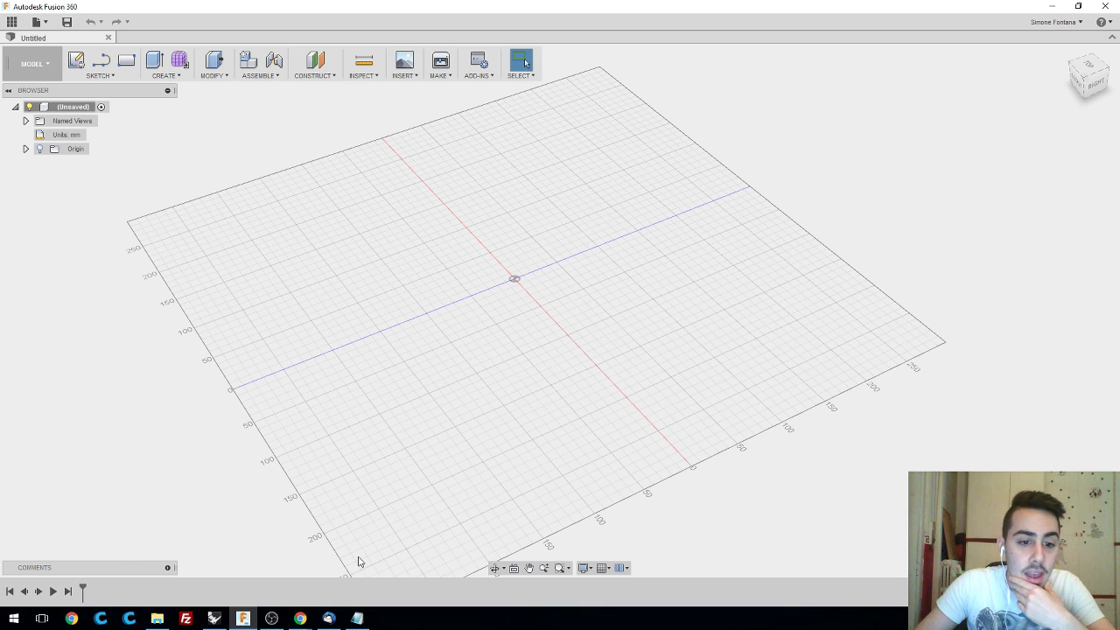
{"action": "left_click", "coordinate": [300, 618]}
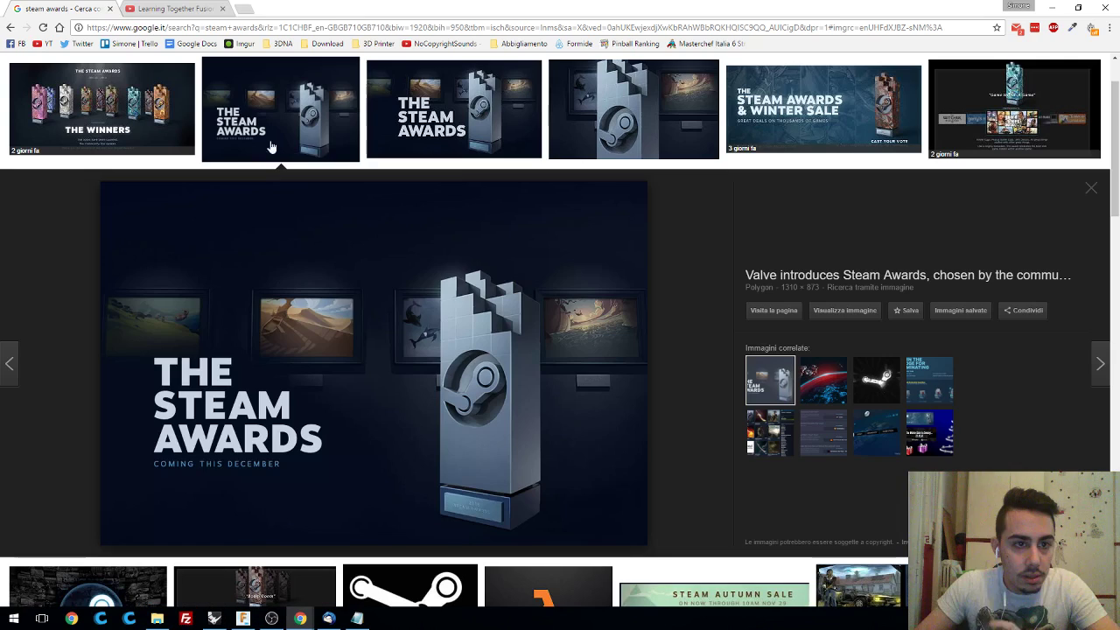
- Open Patreon in a new tab, add Facebook and Twitter tabs, and reload Patreon
{"action": "left_click", "coordinate": [245, 9]}
{"action": "type", "text": "patr"}
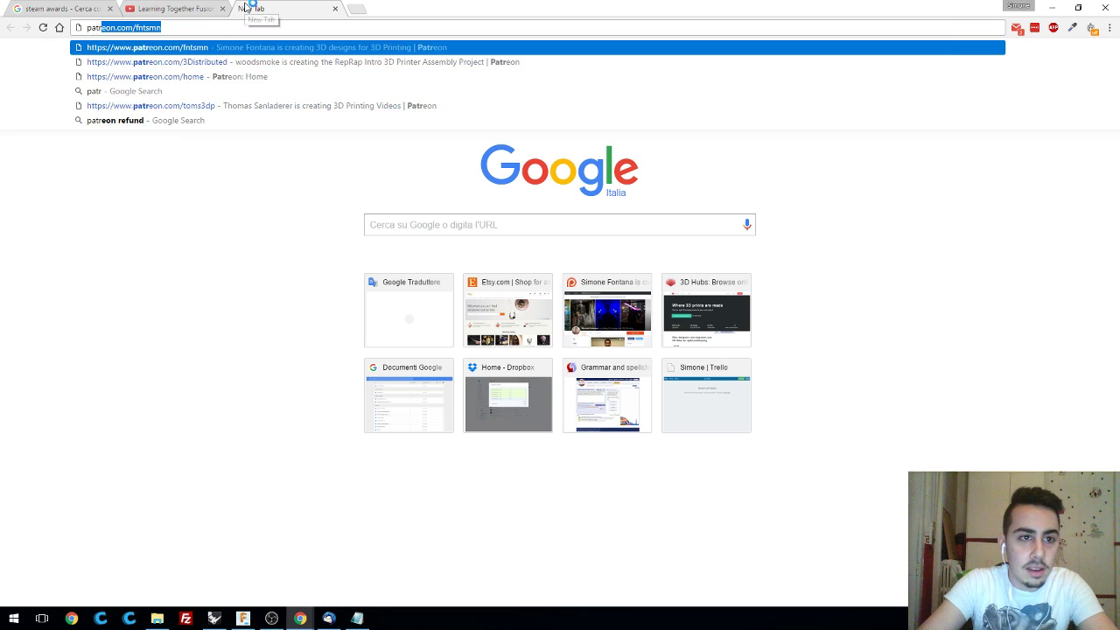
{"action": "key", "text": "Return"}
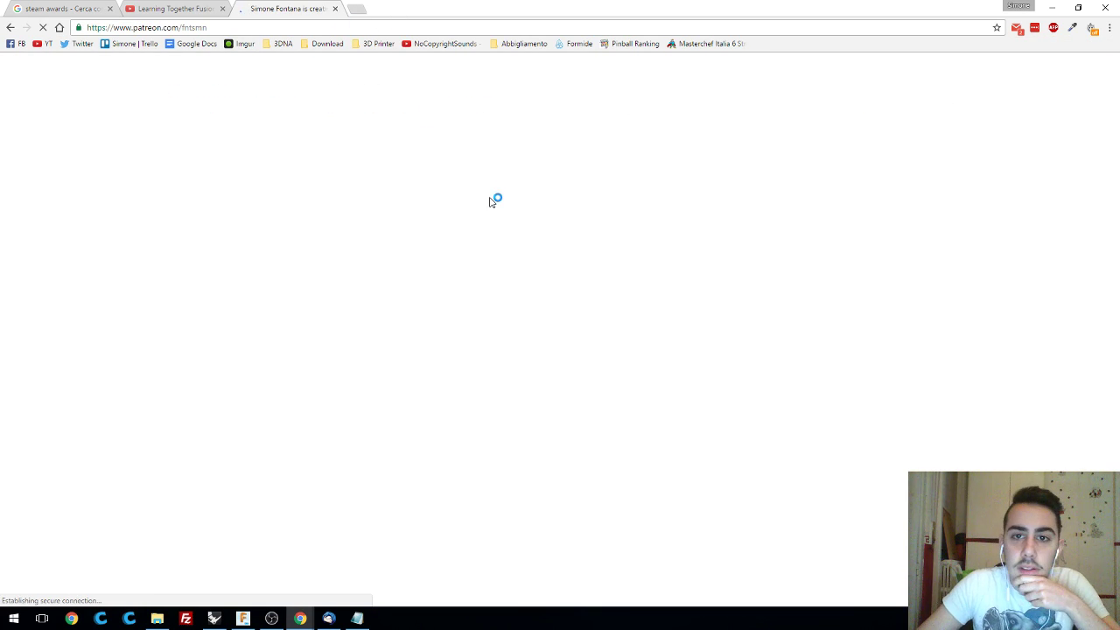
{"action": "scroll", "coordinate": [546, 273], "scroll_direction": "down", "scroll_amount": 5}
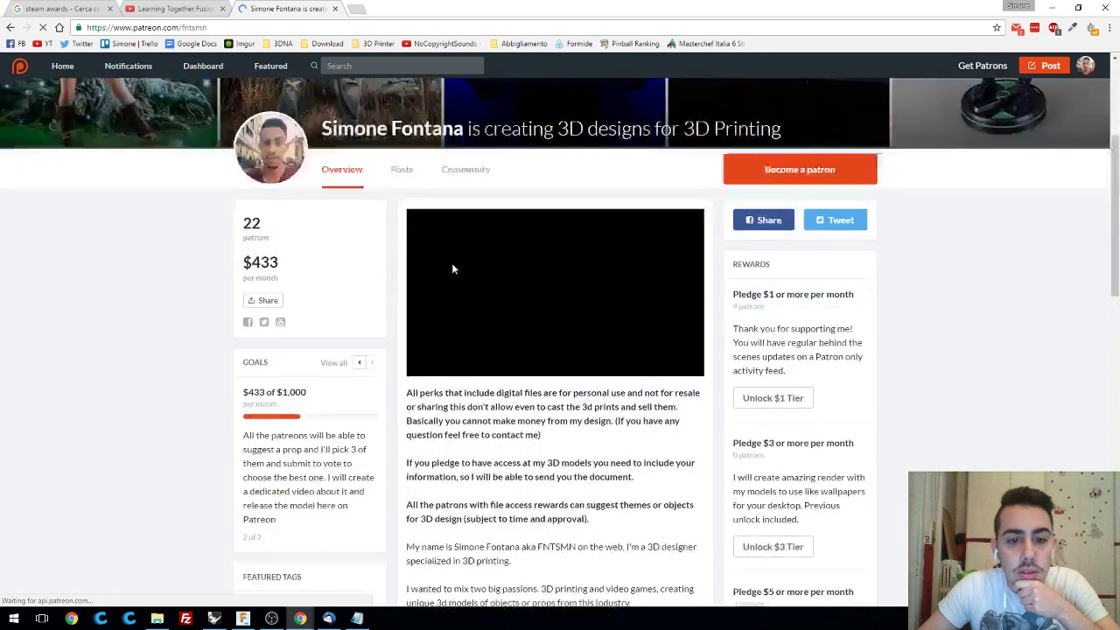
{"action": "middle_click", "coordinate": [18, 43]}
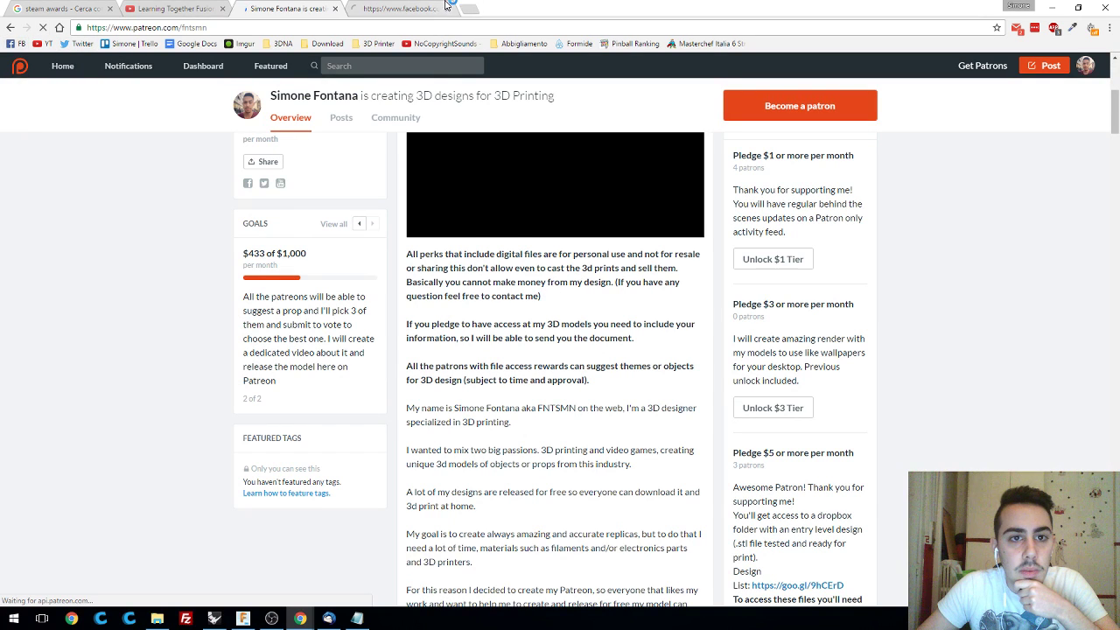
{"action": "left_click_drag", "start_coordinate": [77, 43], "coordinate": [401, 9]}
{"action": "left_click", "coordinate": [287, 9]}
{"action": "key", "text": "F5"}
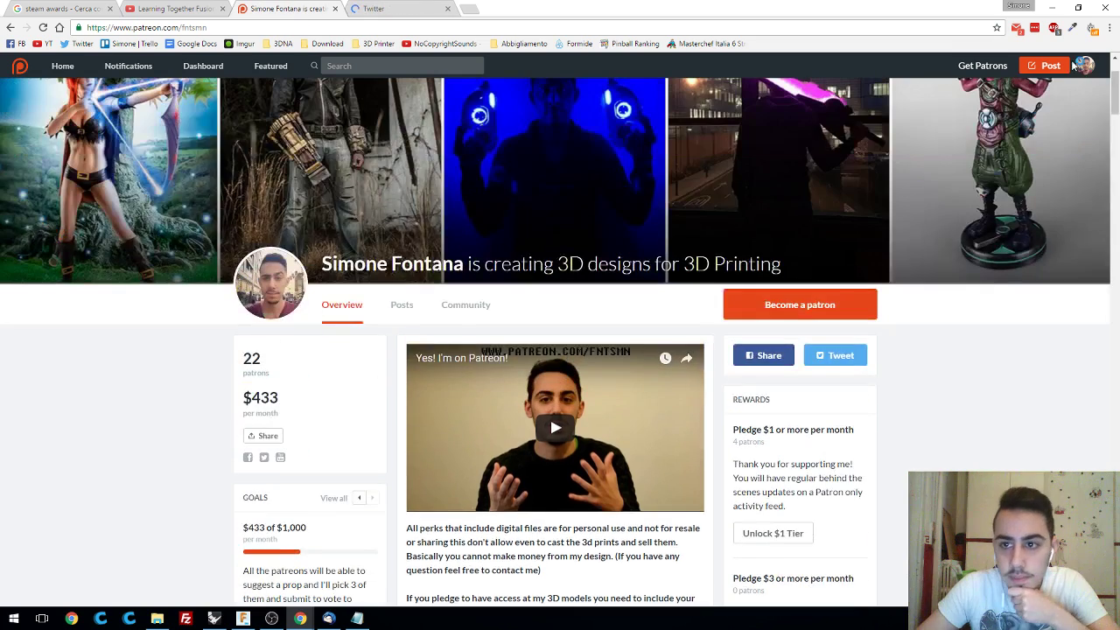
- Start a new Patreon image post with fusion360_facebook.jpg uploaded
{"action": "left_click", "coordinate": [1044, 65]}
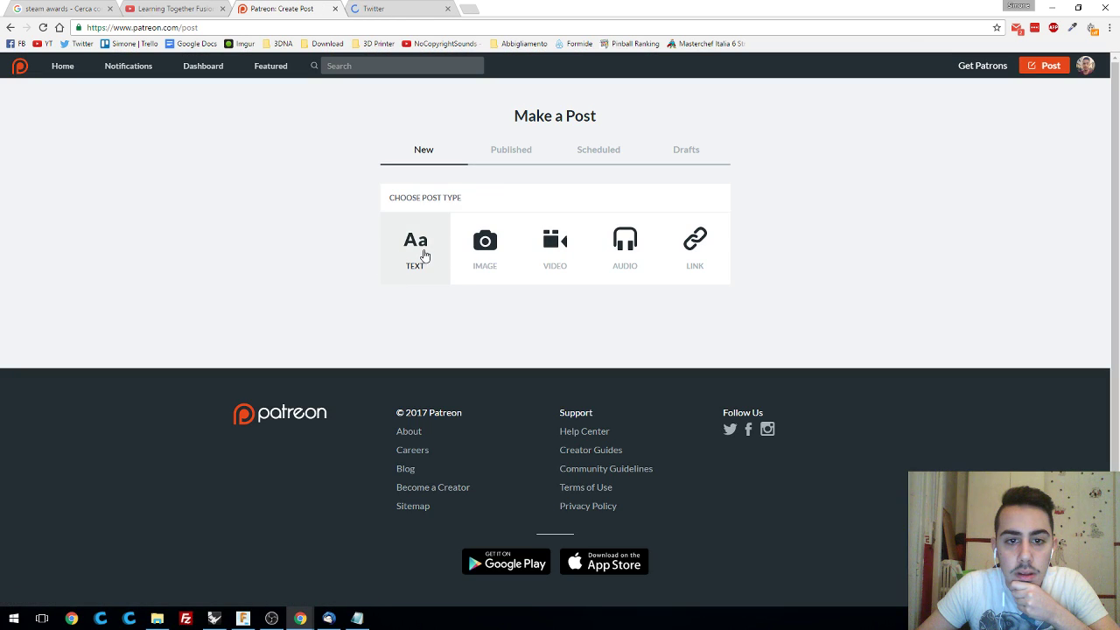
{"action": "left_click", "coordinate": [513, 241]}
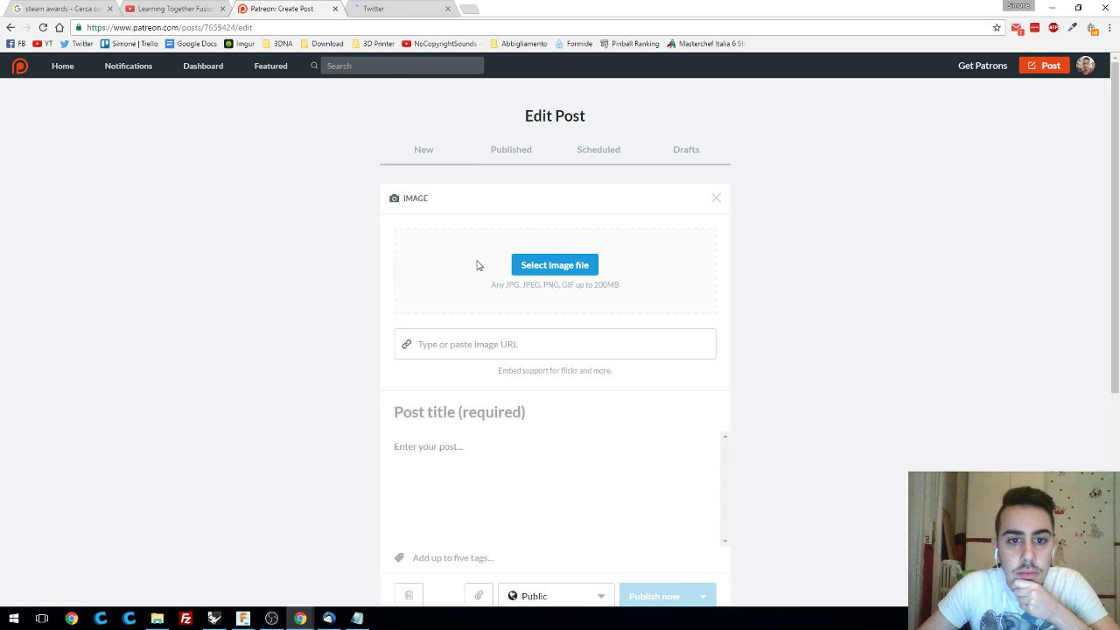
{"action": "left_click", "coordinate": [534, 267]}
{"action": "double_click", "coordinate": [370, 159]}
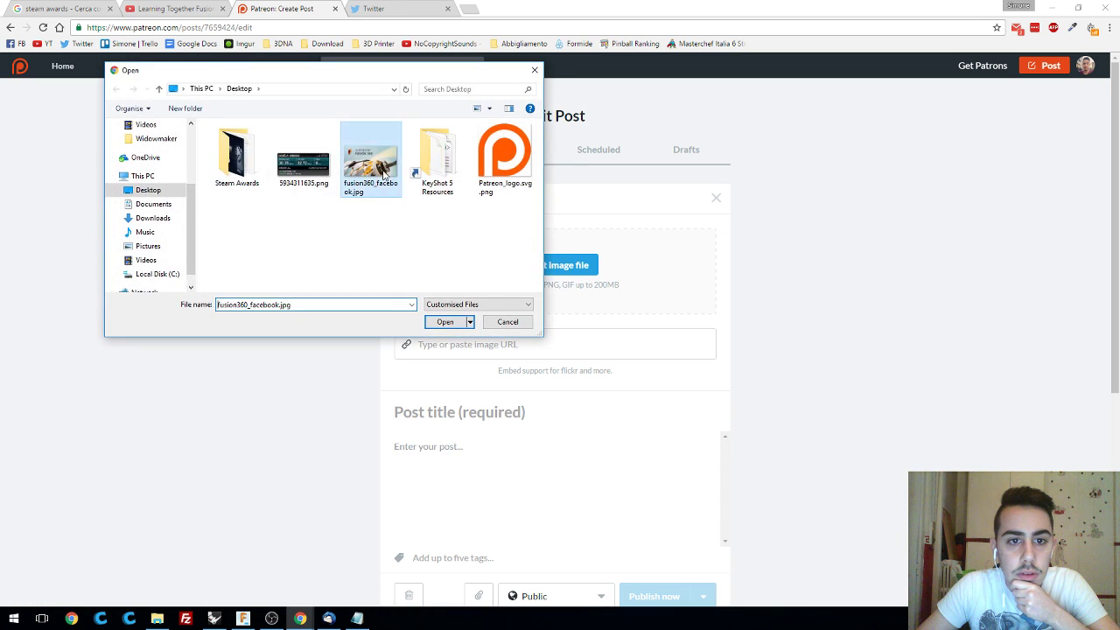
- Copy the live-stream announcement tweet text from your own Twitter profile
{"action": "left_click", "coordinate": [374, 9]}
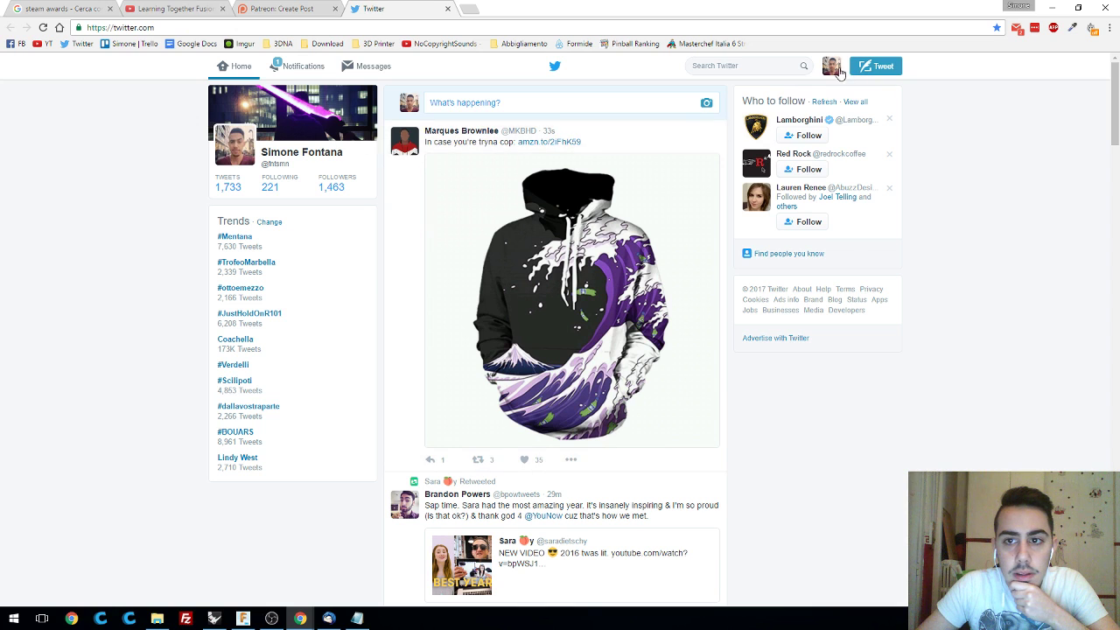
{"action": "left_click", "coordinate": [835, 68]}
{"action": "left_click", "coordinate": [820, 103]}
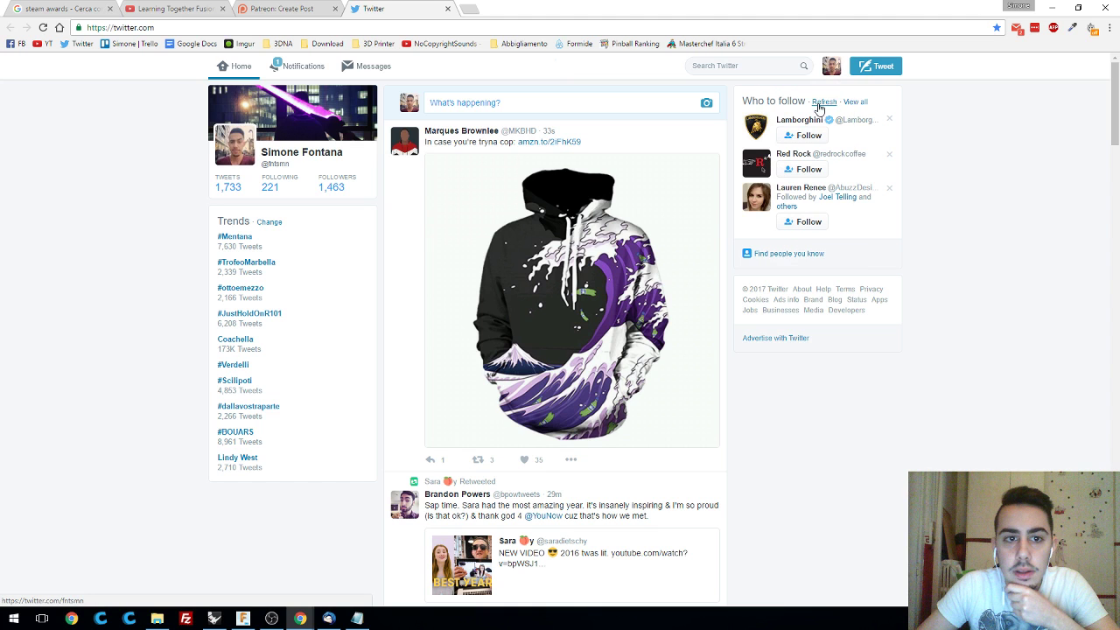
{"action": "left_click_drag", "start_coordinate": [424, 179], "coordinate": [613, 219]}
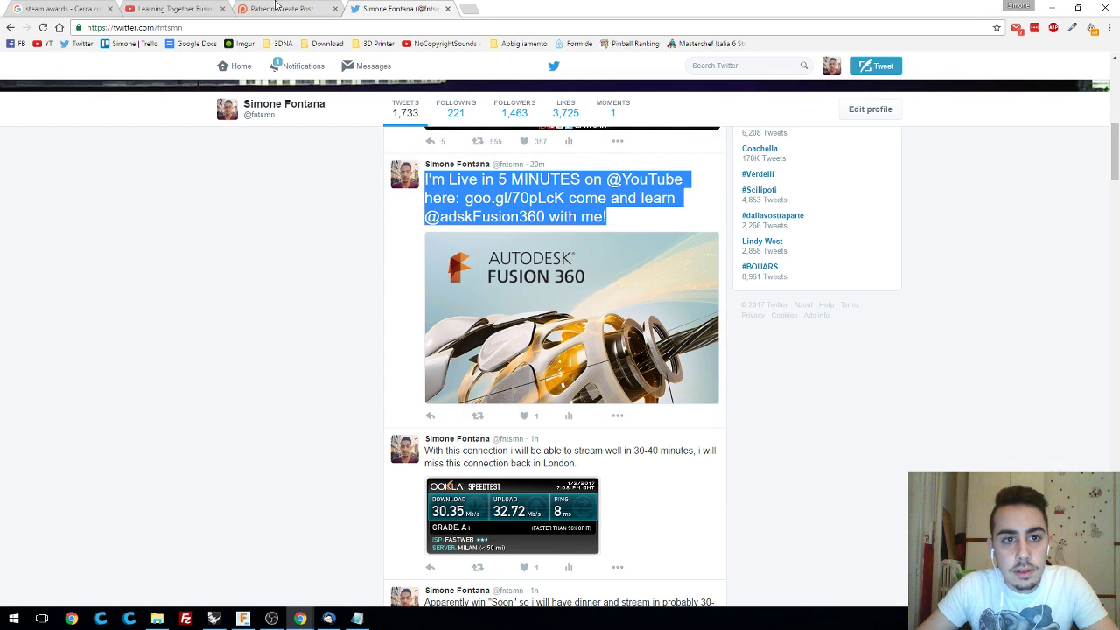
{"action": "key", "text": "ctrl+w"}
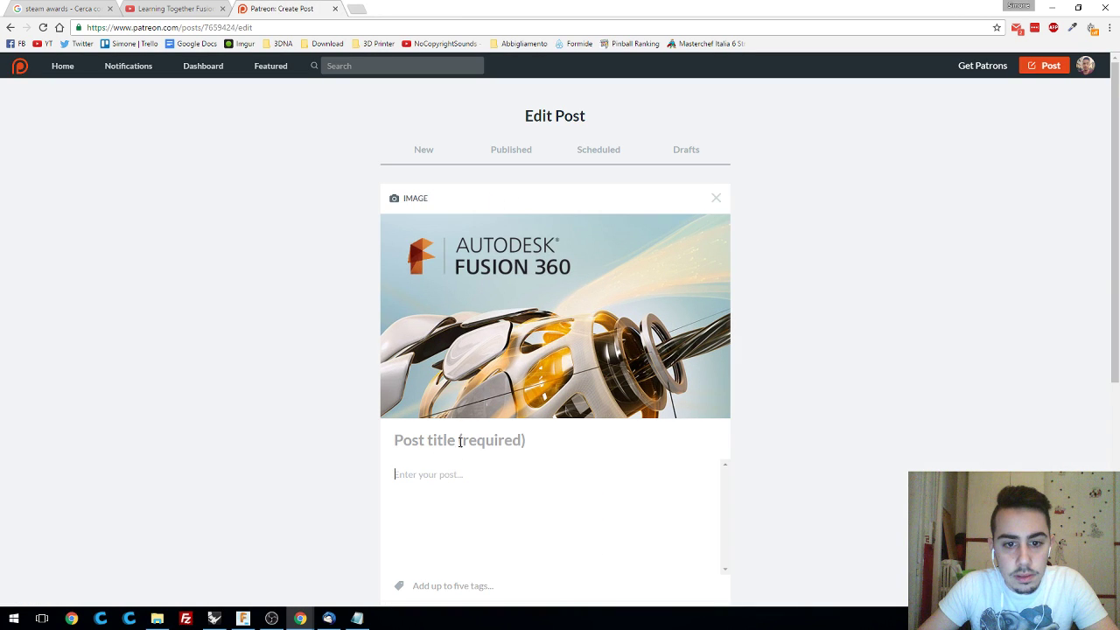
- Paste the tweet as the body, title the post 'LIVE', cut 'in 5 MINUTES', and publish
{"action": "type", "text": "I'm Live in 5 MINUTES on @YouTube here: https://goo.gl/70pLcK come and learn @adskFusion360 with me!"}
{"action": "left_click", "coordinate": [496, 438]}
{"action": "type", "text": "LIVE"}
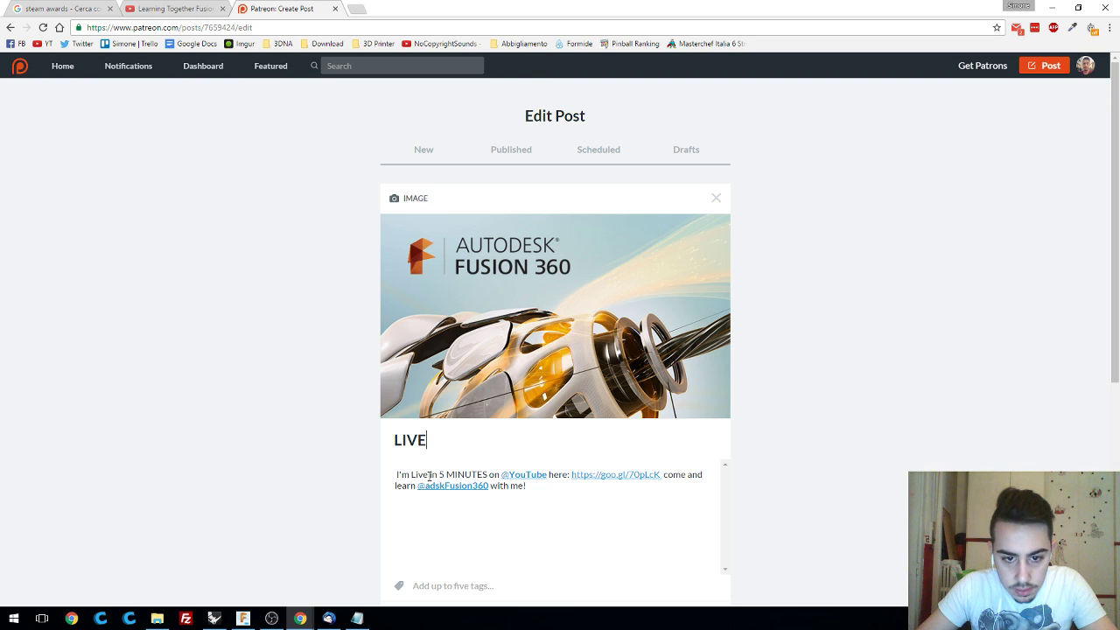
{"action": "left_click_drag", "start_coordinate": [429, 475], "coordinate": [491, 475]}
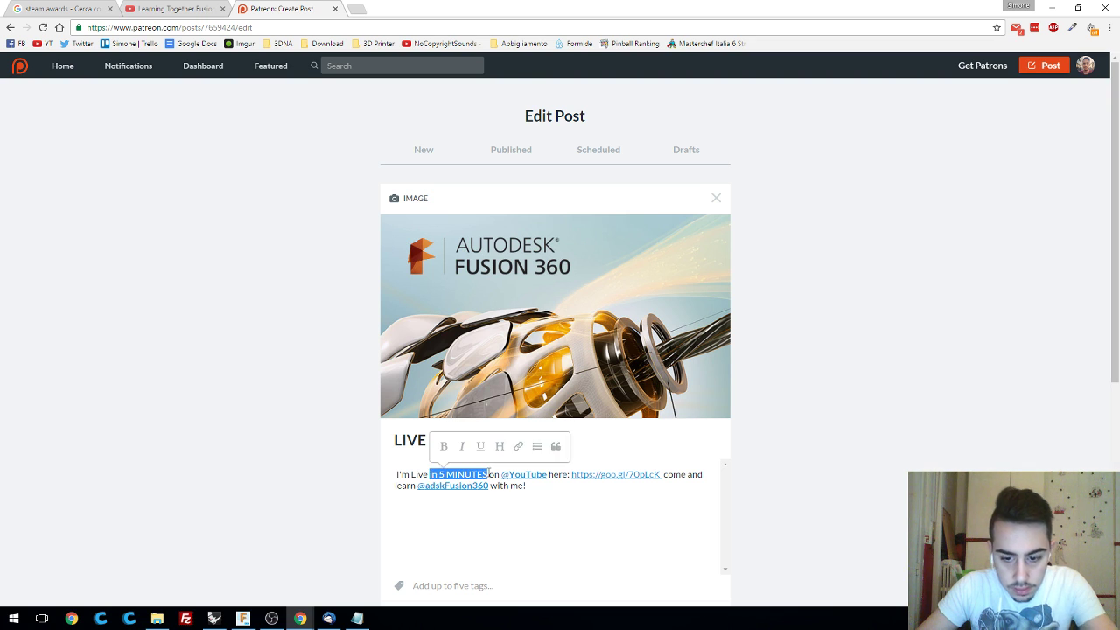
{"action": "key", "text": "BackSpace"}
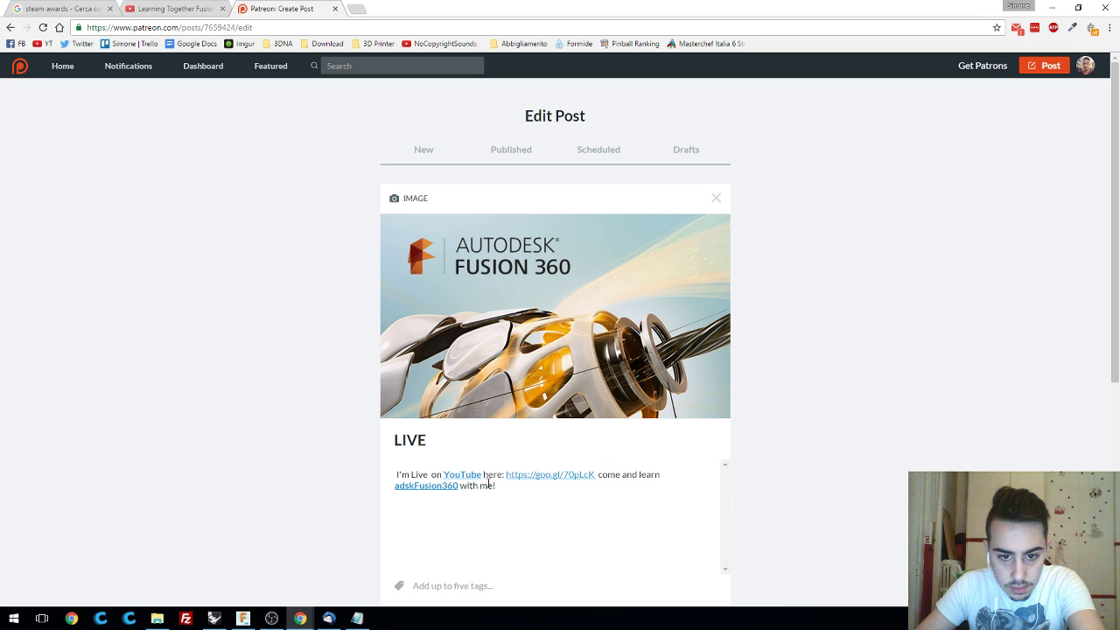
{"action": "scroll", "coordinate": [569, 513], "scroll_direction": "down", "scroll_amount": 2}
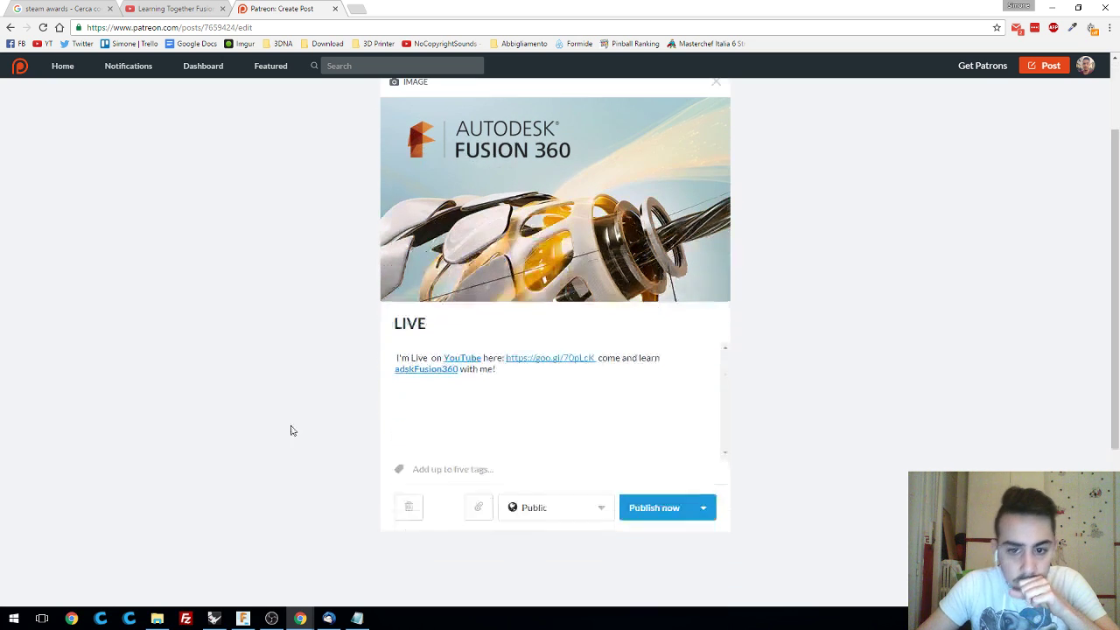
{"action": "left_click", "coordinate": [663, 508]}
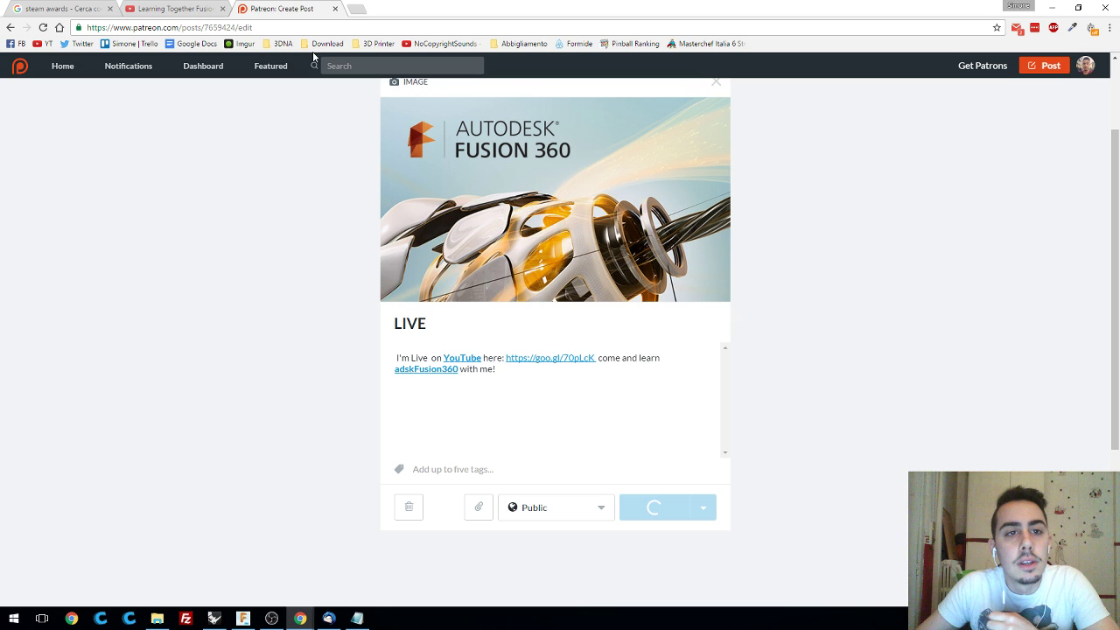
- Close the Patreon post tab, keeping the YouTube stream and Steam Awards image tabs open
{"action": "left_click", "coordinate": [175, 9]}
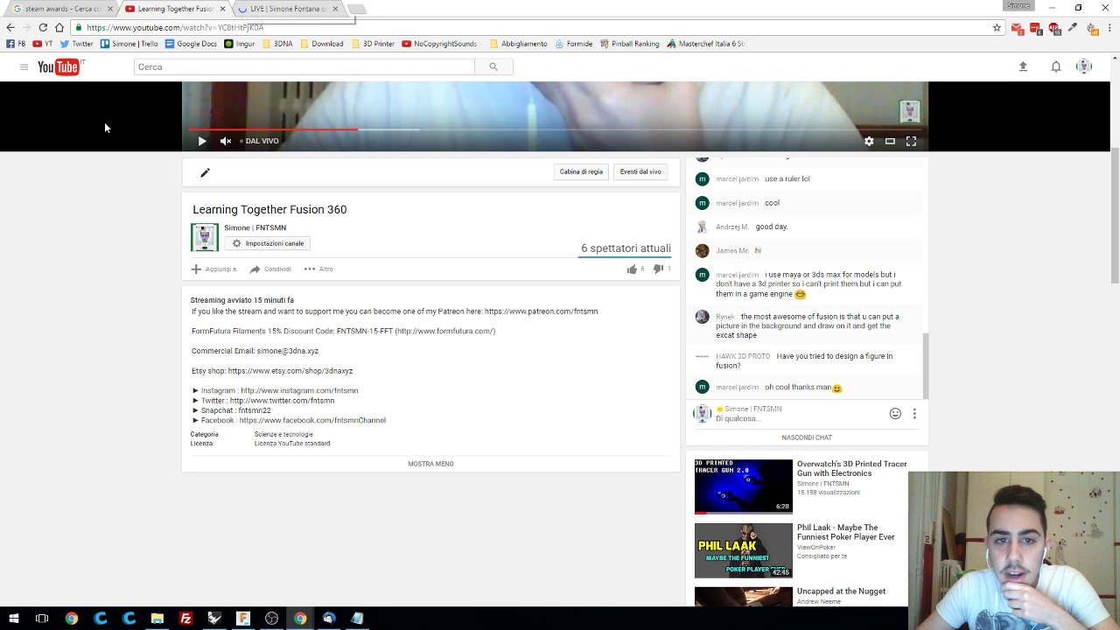
{"action": "left_click", "coordinate": [61, 9]}
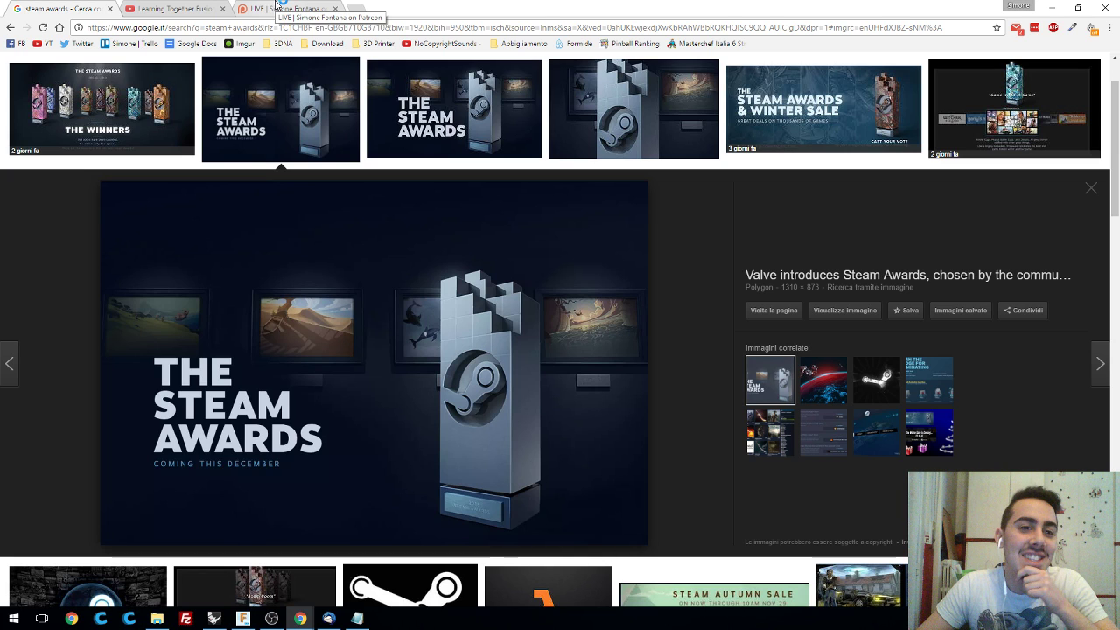
{"action": "middle_click", "coordinate": [278, 8]}
{"action": "left_click", "coordinate": [175, 9]}
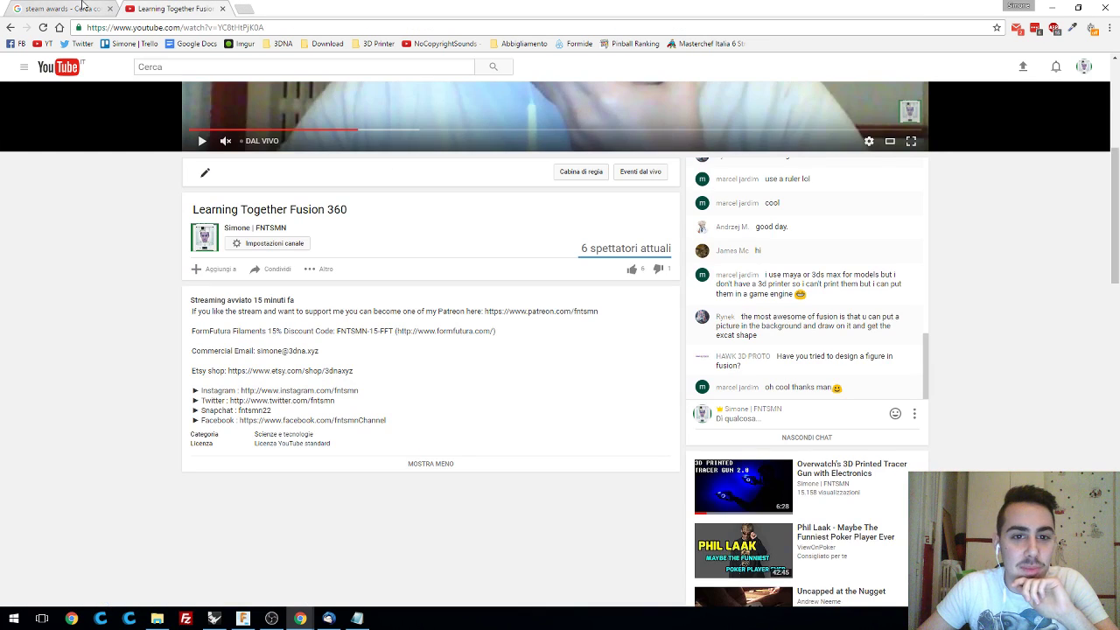
{"action": "left_click", "coordinate": [62, 9]}
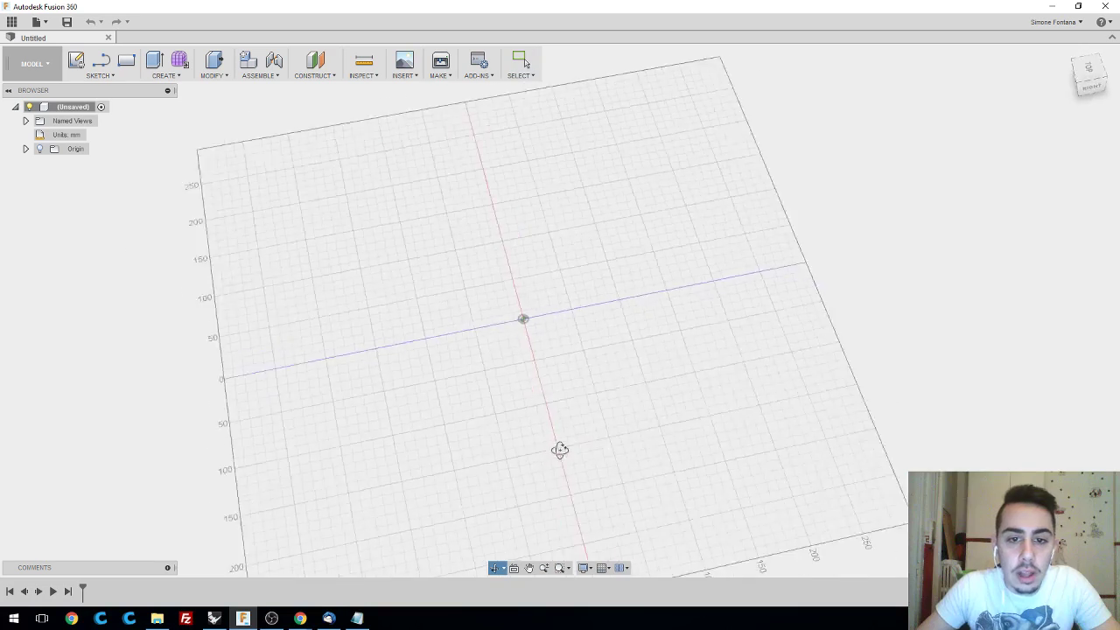
{"action": "middle_click_drag", "start_coordinate": [560, 450], "coordinate": [603, 455], "text": "shift"}
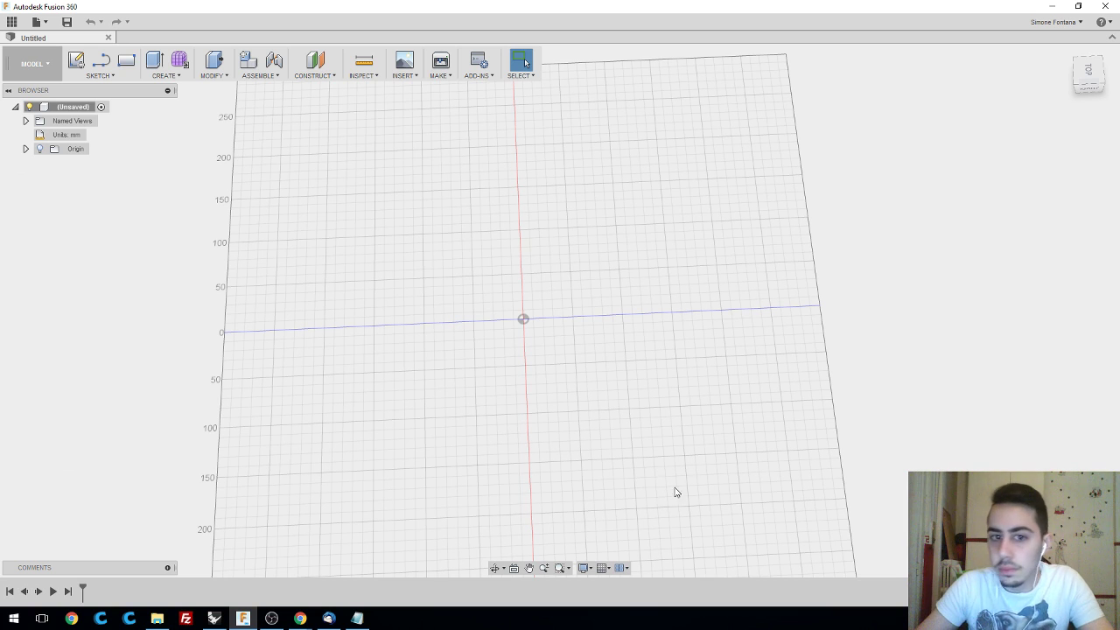
{"action": "middle_click_drag", "start_coordinate": [618, 371], "coordinate": [633, 365]}
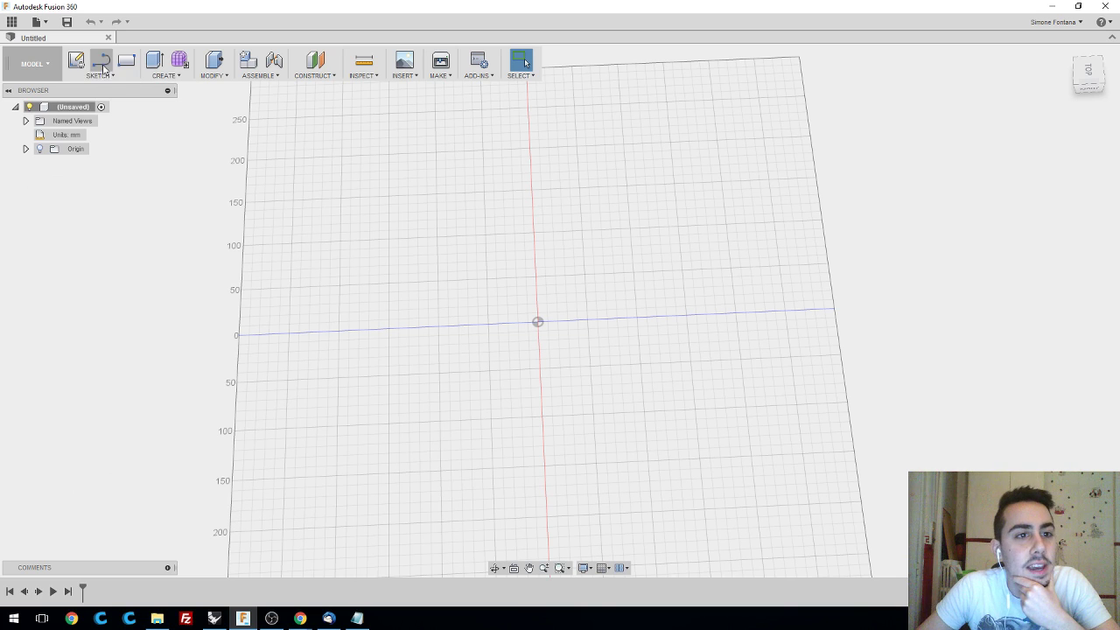
- Start a new sketch on the XY origin plane, viewed from the top
{"action": "left_click", "coordinate": [76, 61]}
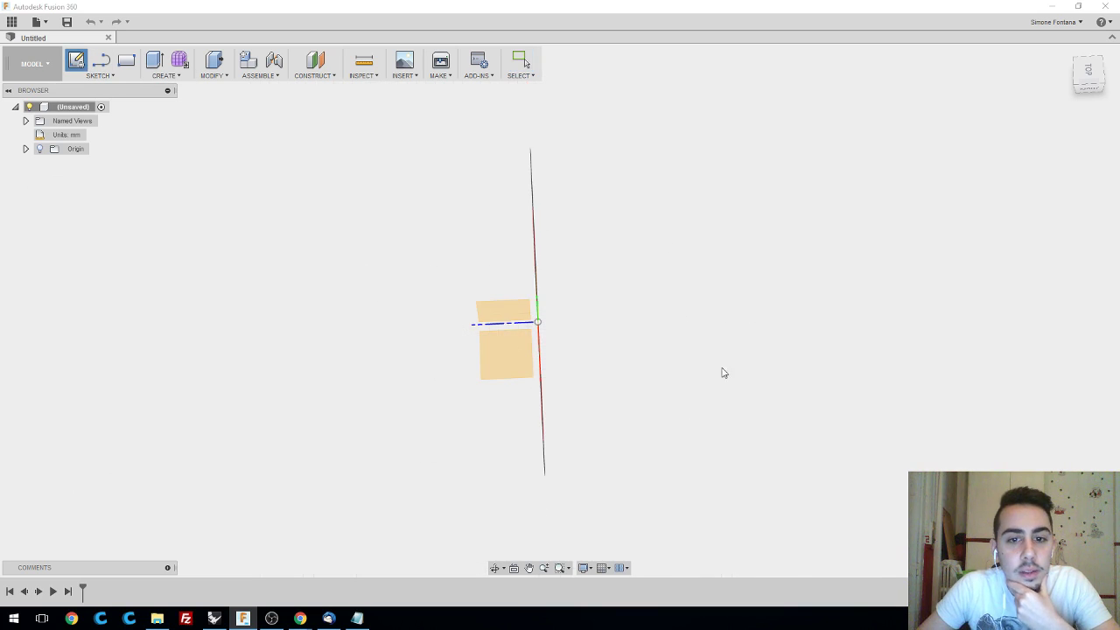
{"action": "mouse_move", "coordinate": [700, 361]}
{"action": "middle_mouse_down", "text": "shift"}
{"action": "mouse_move", "coordinate": [742, 327]}
{"action": "mouse_move", "coordinate": [687, 348]}
{"action": "middle_mouse_up", "text": "shift"}
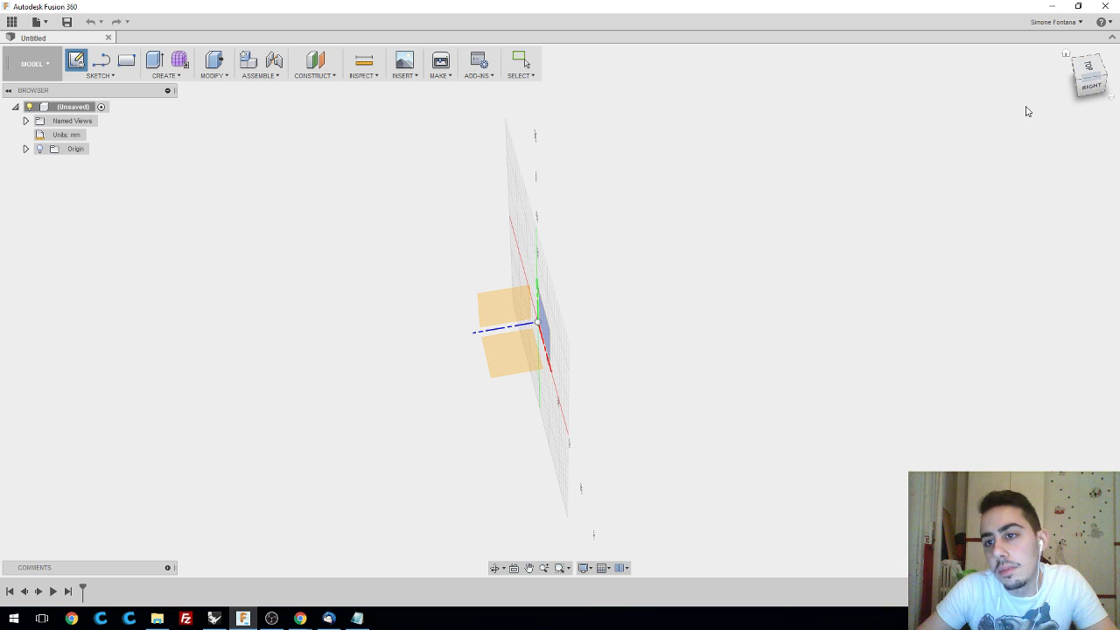
{"action": "mouse_move", "coordinate": [1025, 108]}
{"action": "middle_mouse_down"}
{"action": "mouse_move", "coordinate": [1043, 115]}
{"action": "mouse_move", "coordinate": [996, 140]}
{"action": "mouse_move", "coordinate": [1059, 65]}
{"action": "middle_mouse_up"}
{"action": "left_click", "coordinate": [1066, 54]}
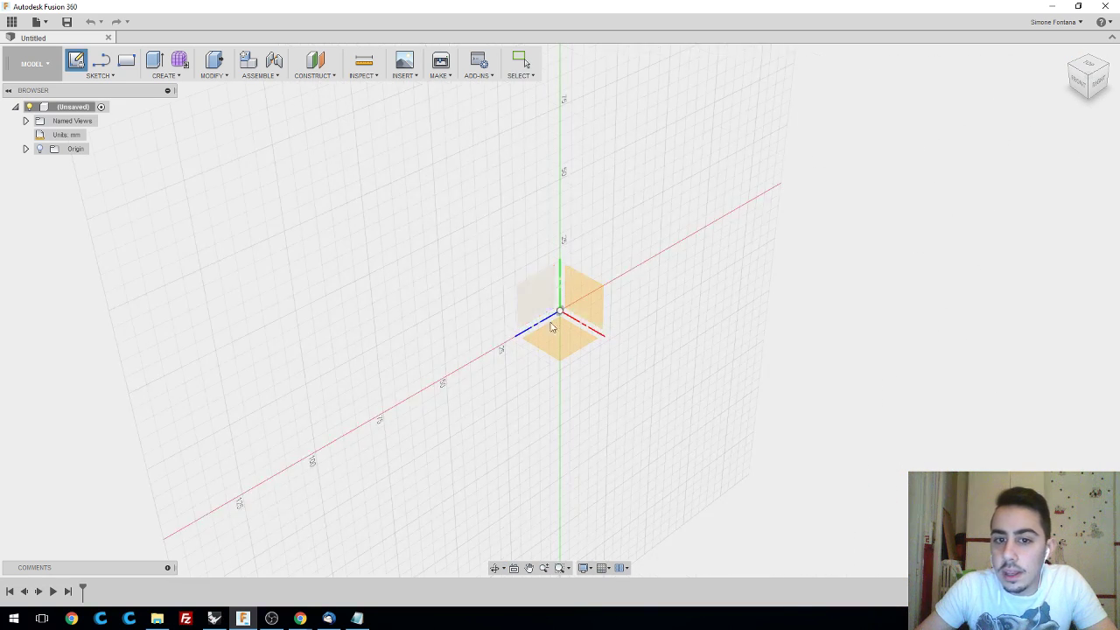
{"action": "left_click", "coordinate": [1091, 70]}
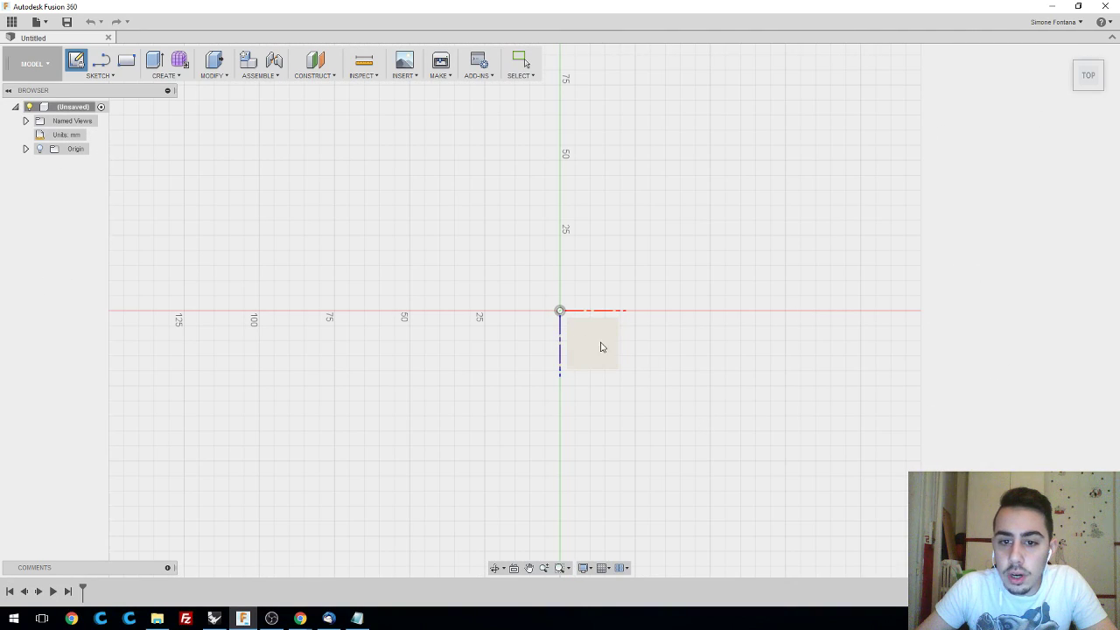
{"action": "left_click", "coordinate": [599, 345]}
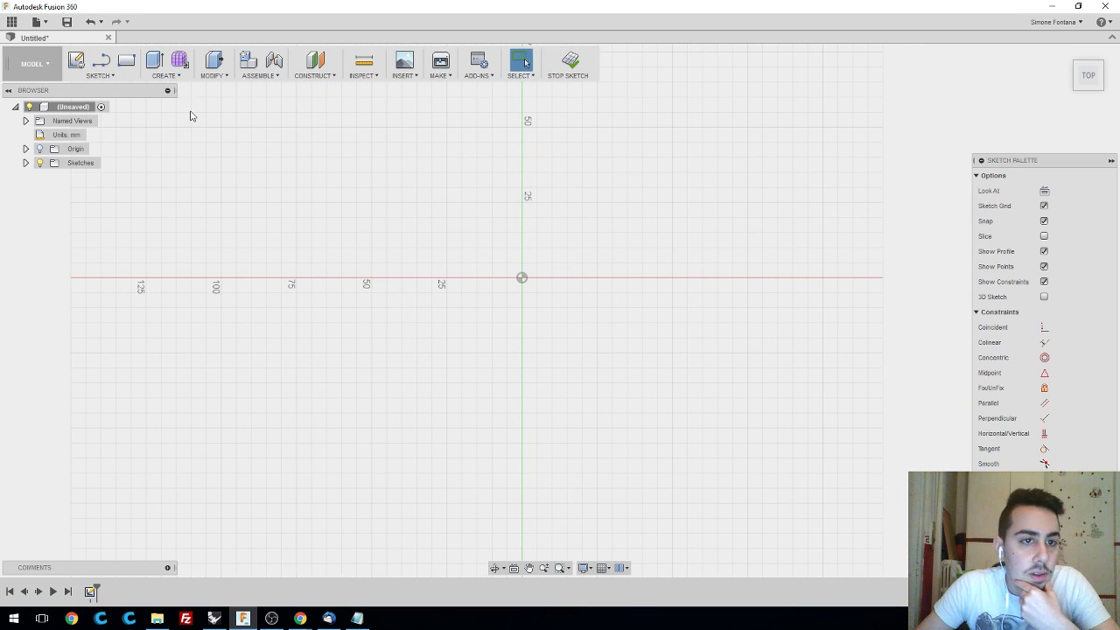
- Draw a 2-point rectangle around the origin and commit it as a 100 mm square
{"action": "left_click", "coordinate": [111, 77]}
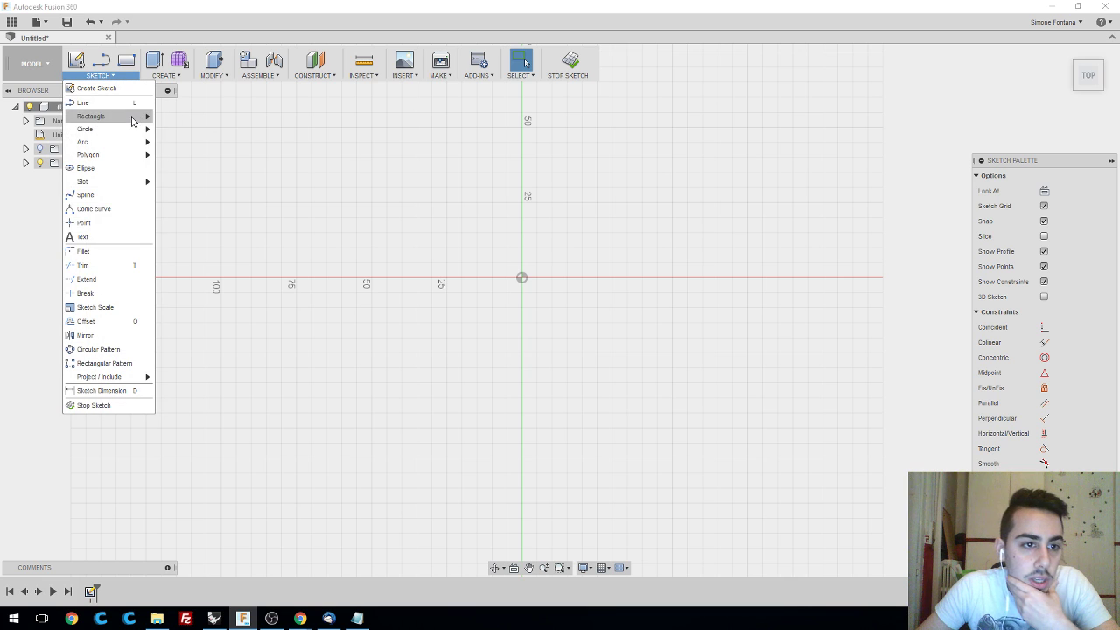
{"action": "mouse_move", "coordinate": [118, 116]}
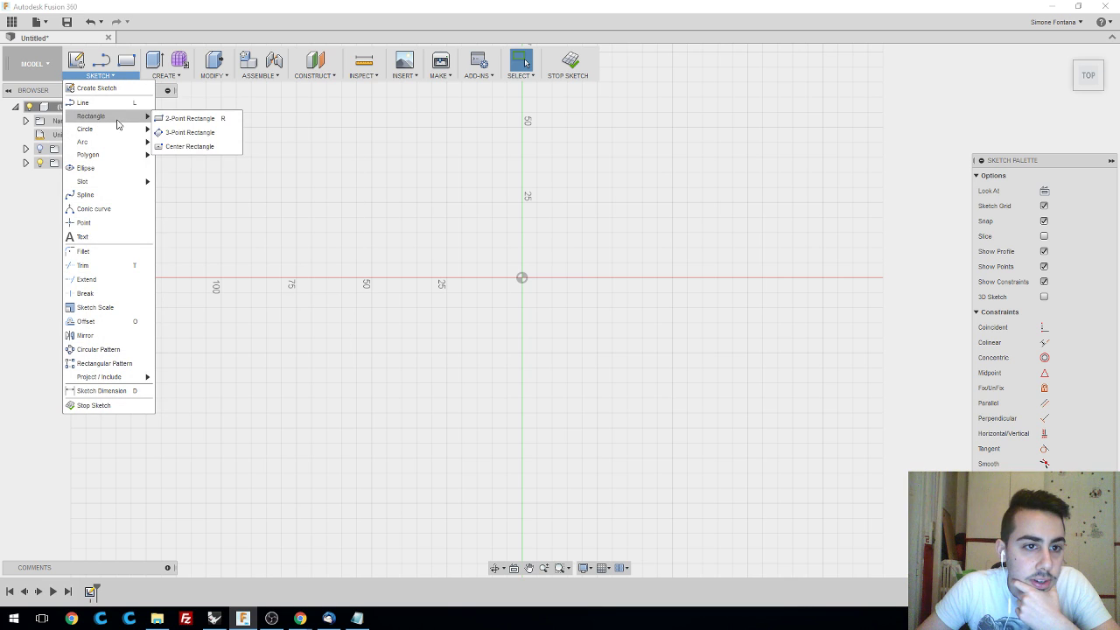
{"action": "left_click", "coordinate": [166, 120]}
{"action": "left_click", "coordinate": [372, 127]}
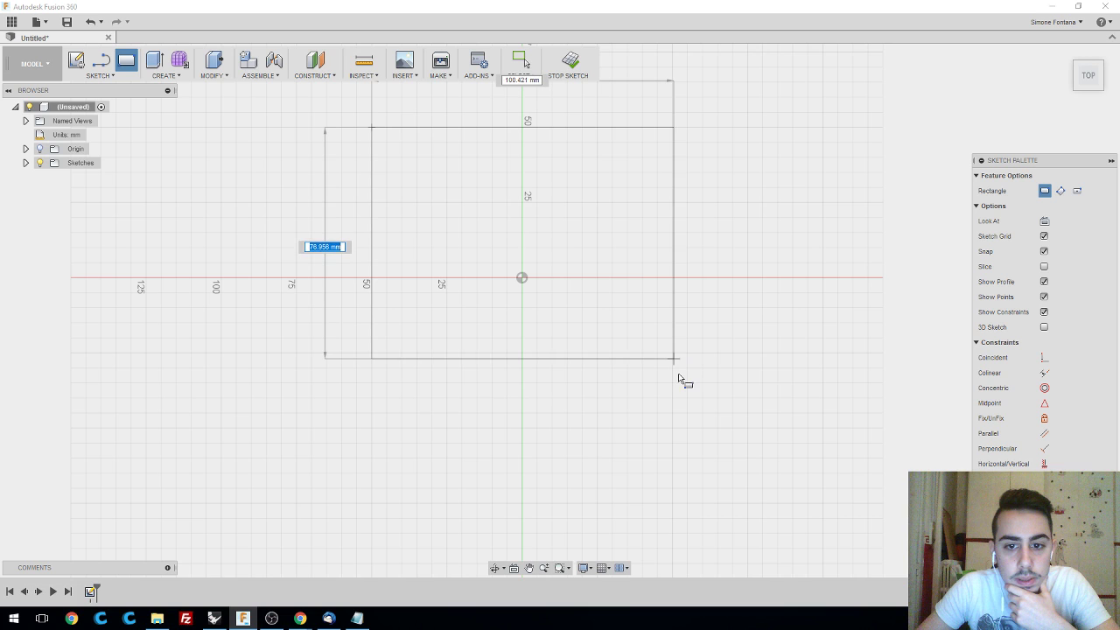
{"action": "type", "text": "100"}
{"action": "key", "text": "Return"}
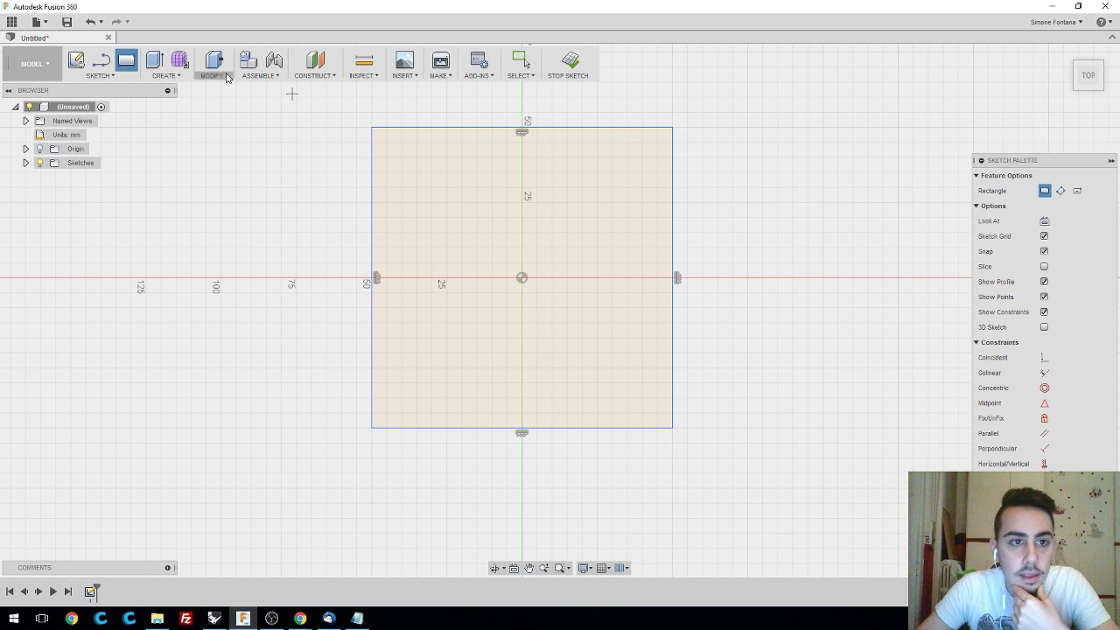
{"action": "left_click", "coordinate": [100, 75]}
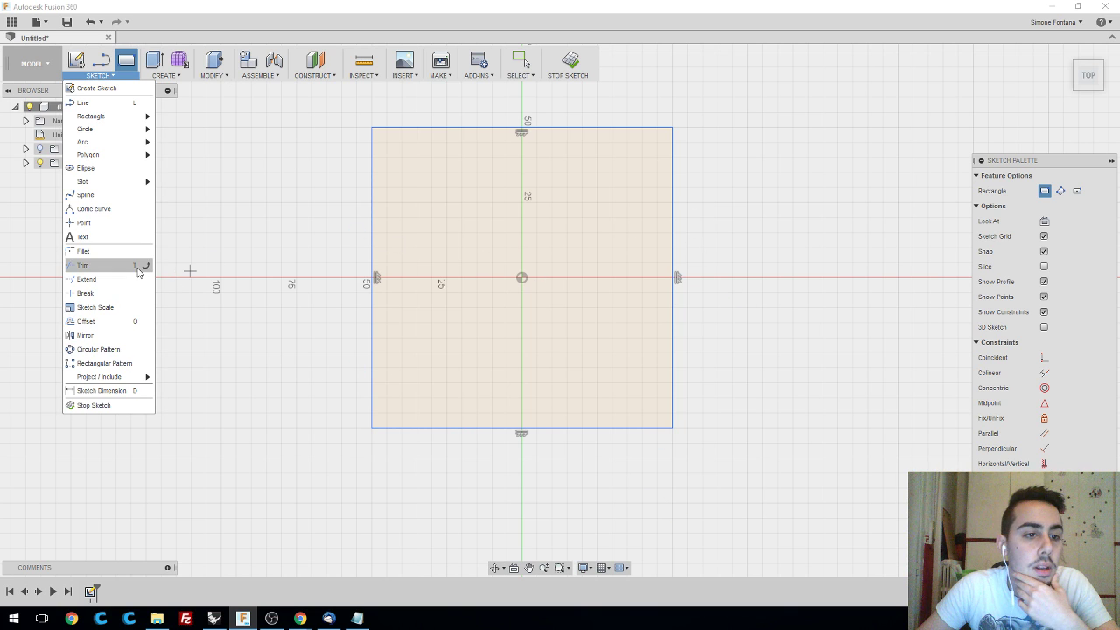
- Dimension the rectangle's bottom edge to 60 mm and its right edge to 45 mm
{"action": "left_click", "coordinate": [106, 391]}
{"action": "left_click", "coordinate": [560, 428]}
{"action": "left_click", "coordinate": [569, 492]}
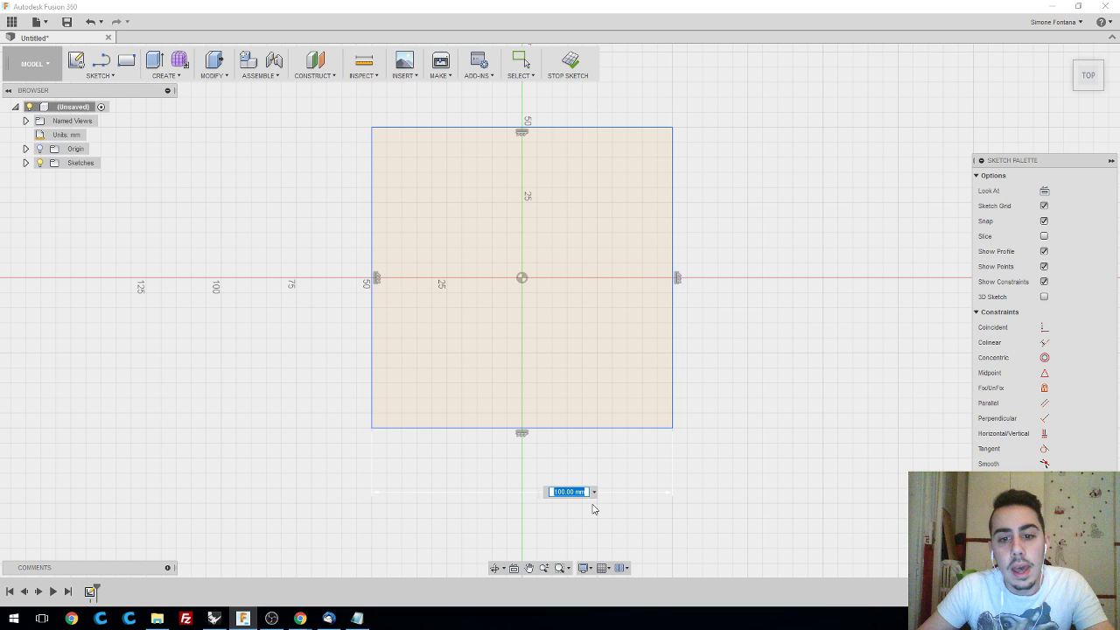
{"action": "type", "text": "80"}
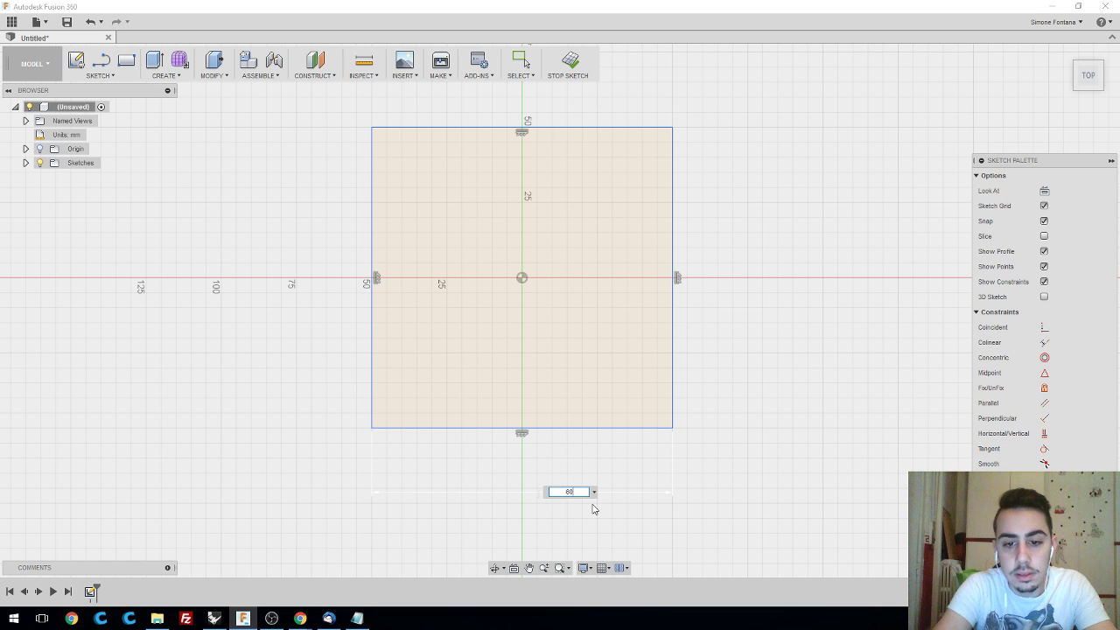
{"action": "key", "text": "Return"}
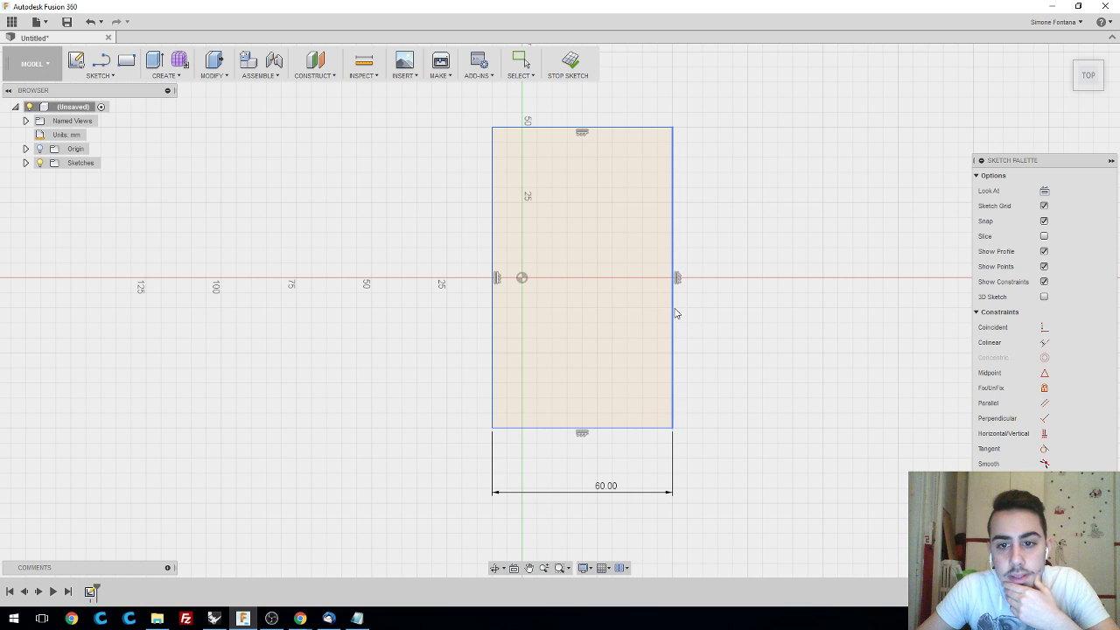
{"action": "left_click", "coordinate": [674, 313]}
{"action": "left_click", "coordinate": [758, 317]}
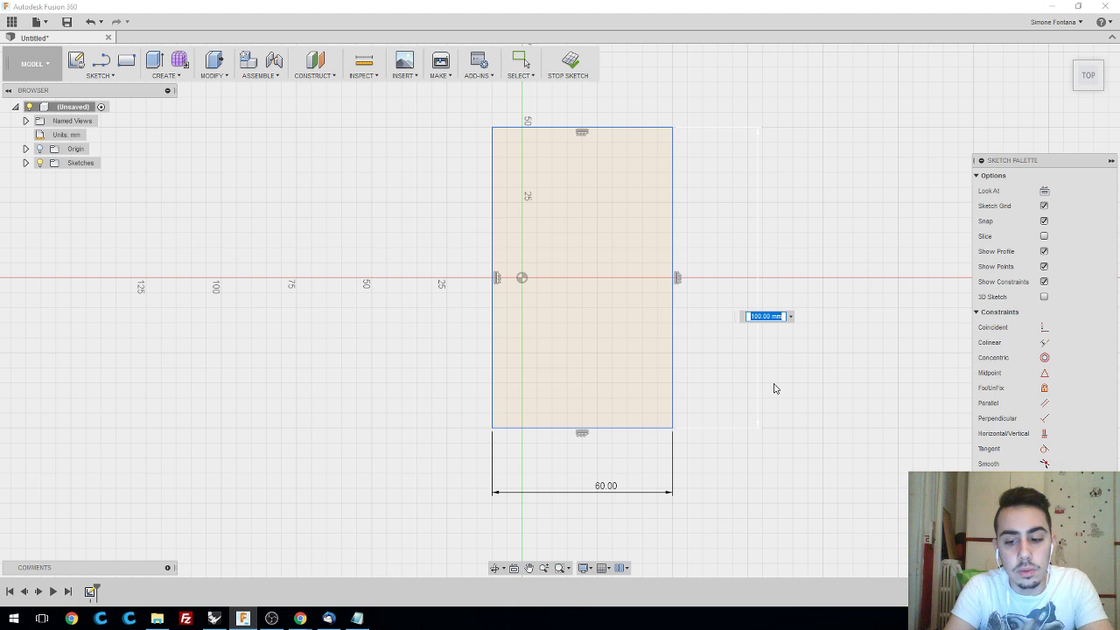
{"action": "type", "text": "45"}
{"action": "key", "text": "Return"}
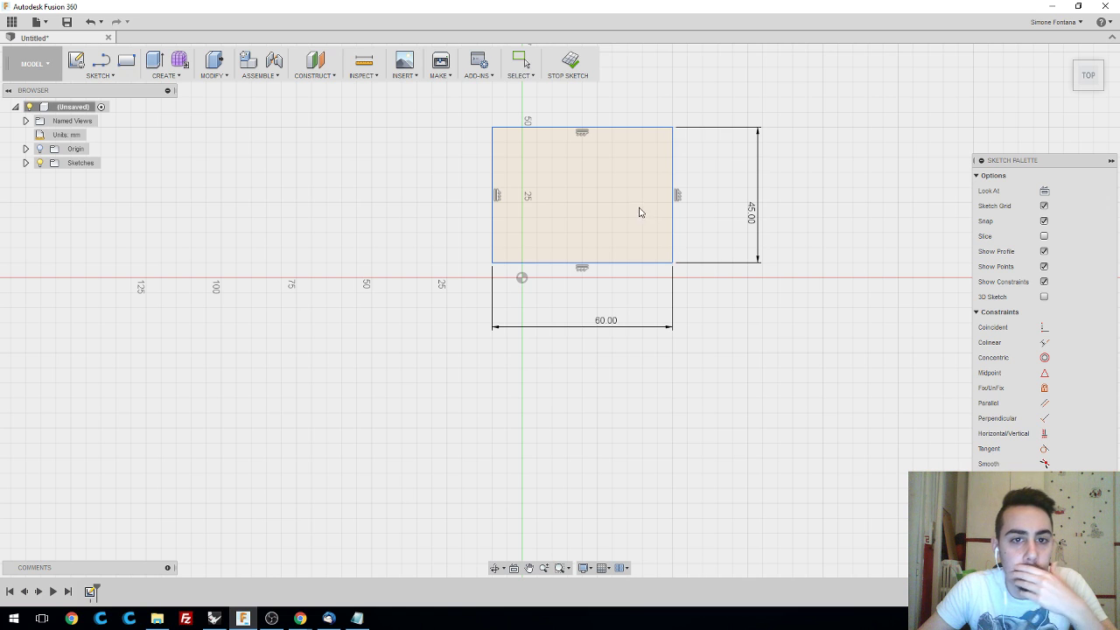
{"action": "left_click", "coordinate": [100, 76]}
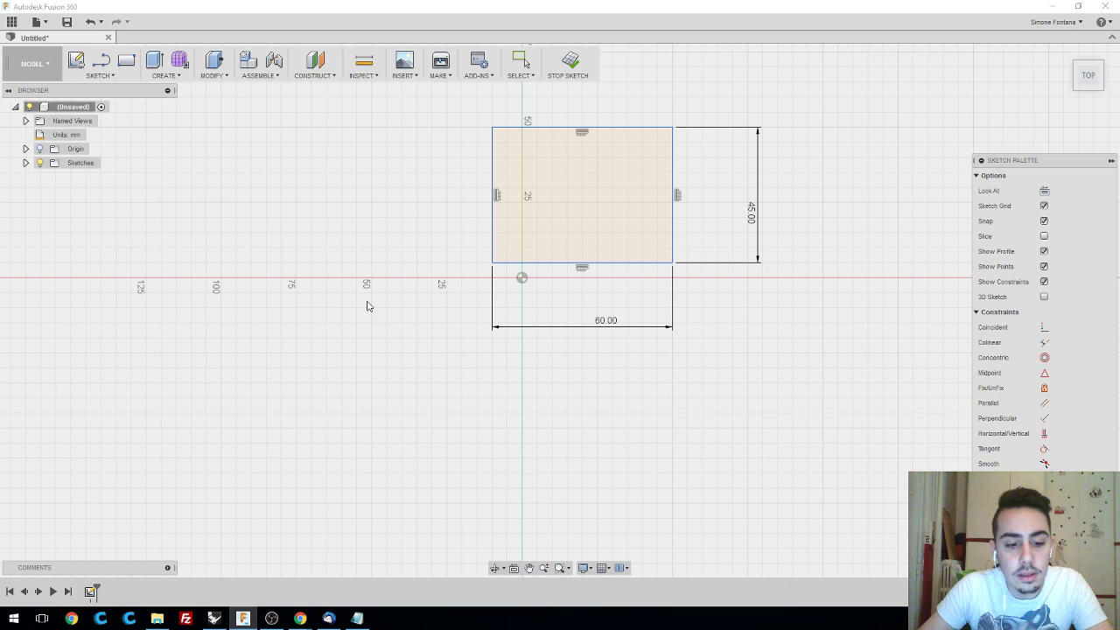
- Search the command box for 'move' and start the sketch Move command
{"action": "key", "text": "s"}
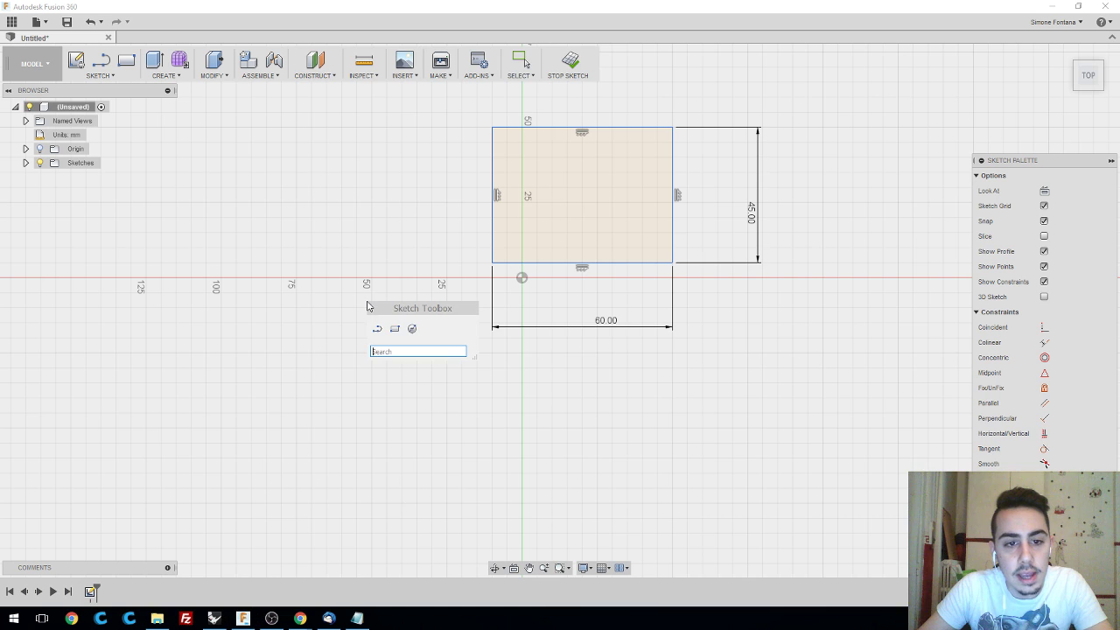
{"action": "type", "text": "move"}
{"action": "left_click", "coordinate": [426, 370]}
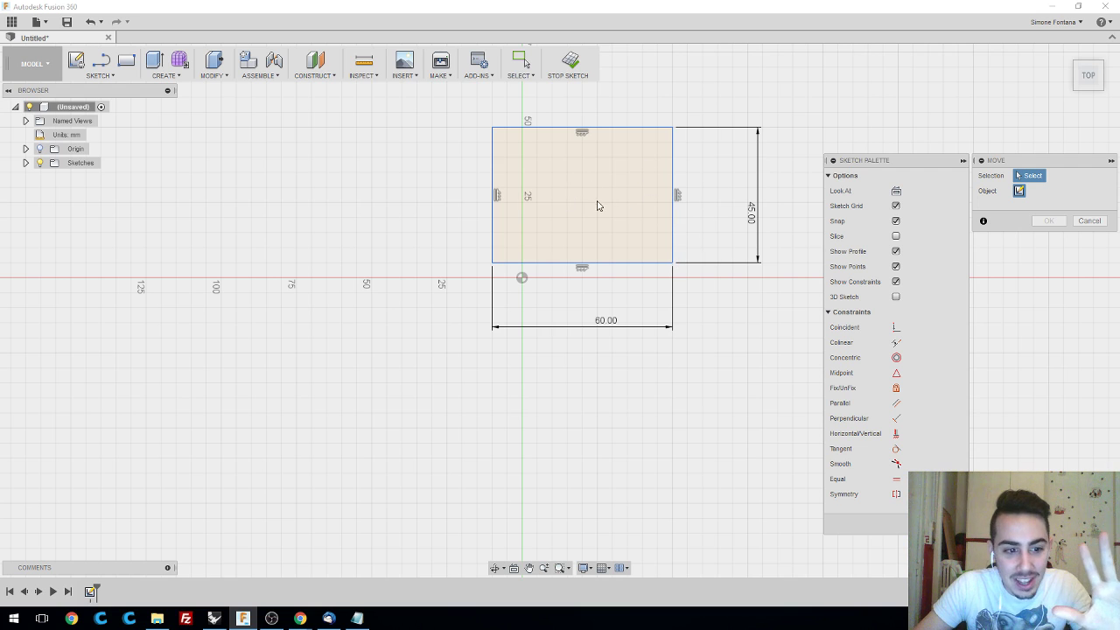
- Select the rectangle's edges and try point-to-point moving from its centre
{"action": "left_click", "coordinate": [492, 195]}
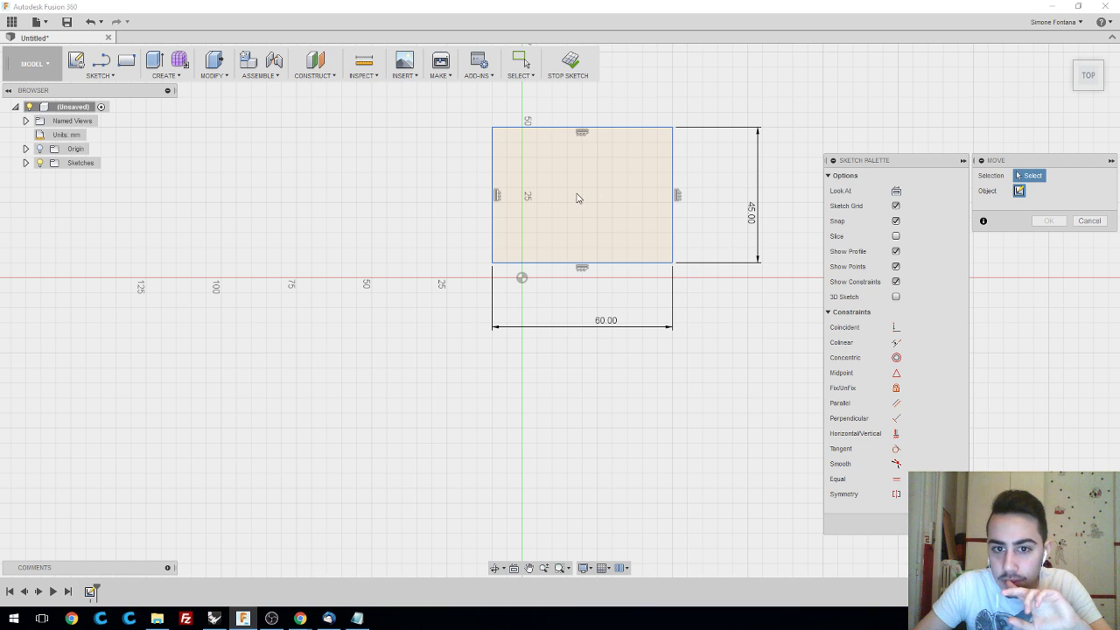
{"action": "left_click", "coordinate": [672, 188]}
{"action": "left_click", "coordinate": [672, 188]}
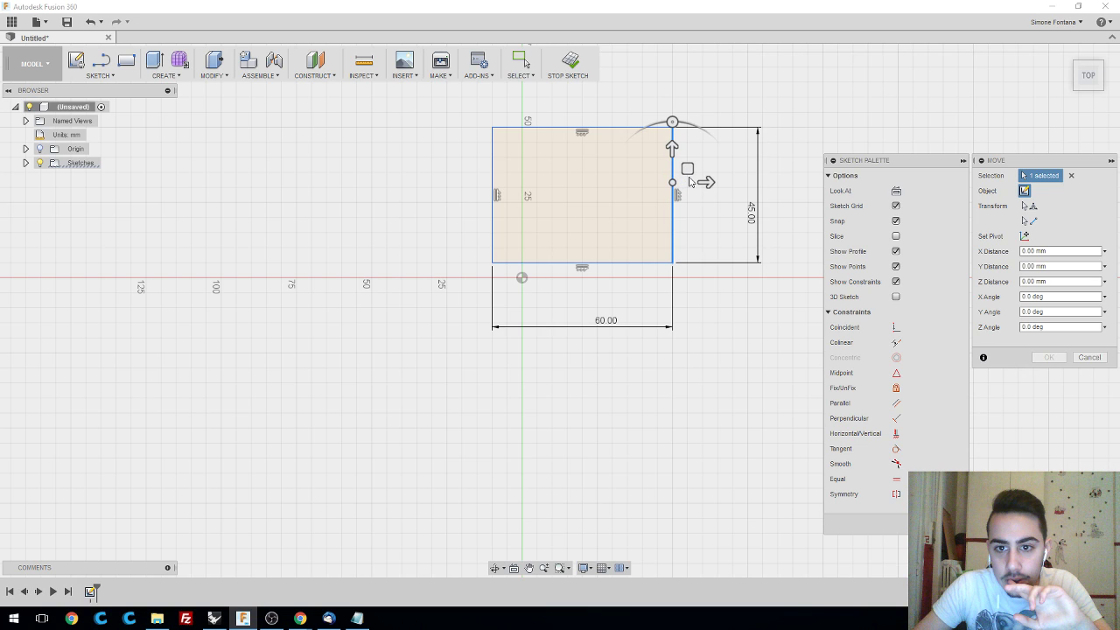
{"action": "left_click", "coordinate": [1035, 211]}
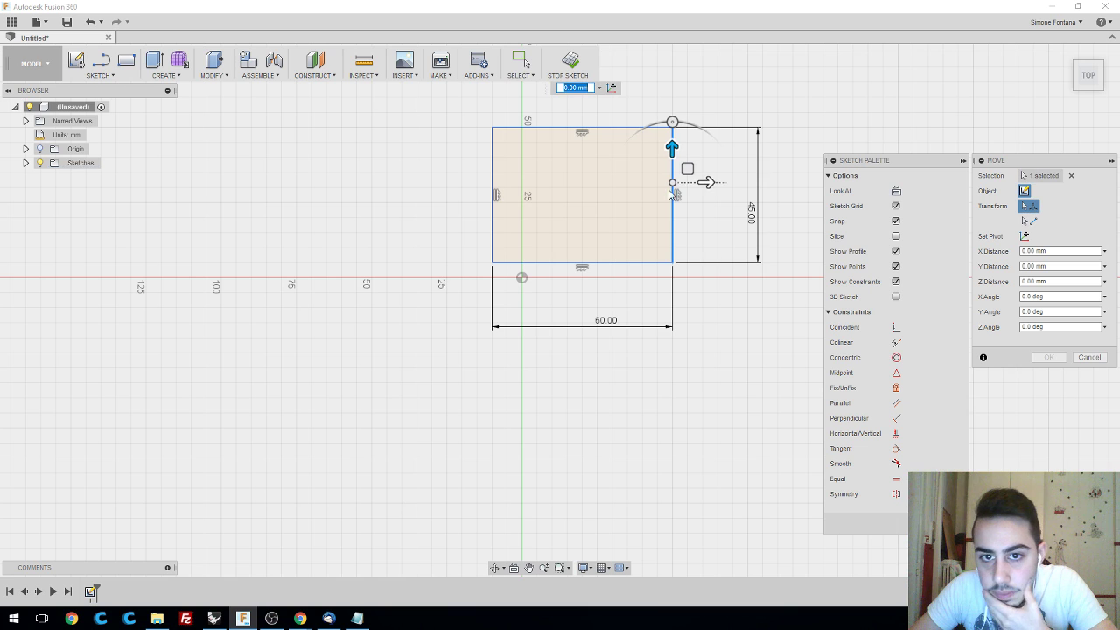
{"action": "left_click", "coordinate": [1031, 221]}
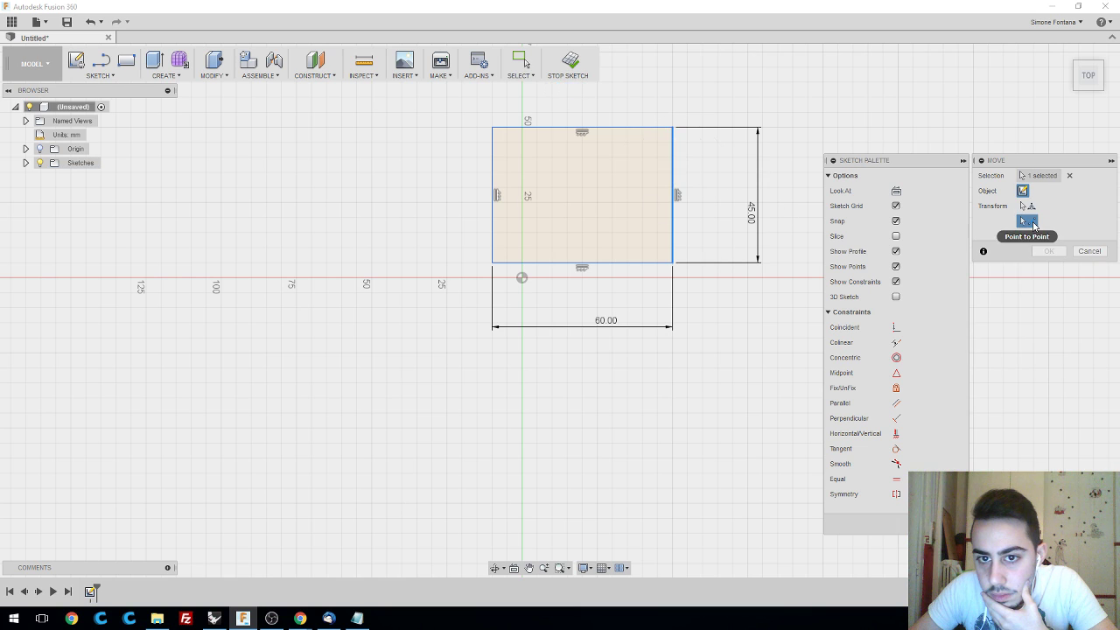
{"action": "left_click", "coordinate": [582, 196]}
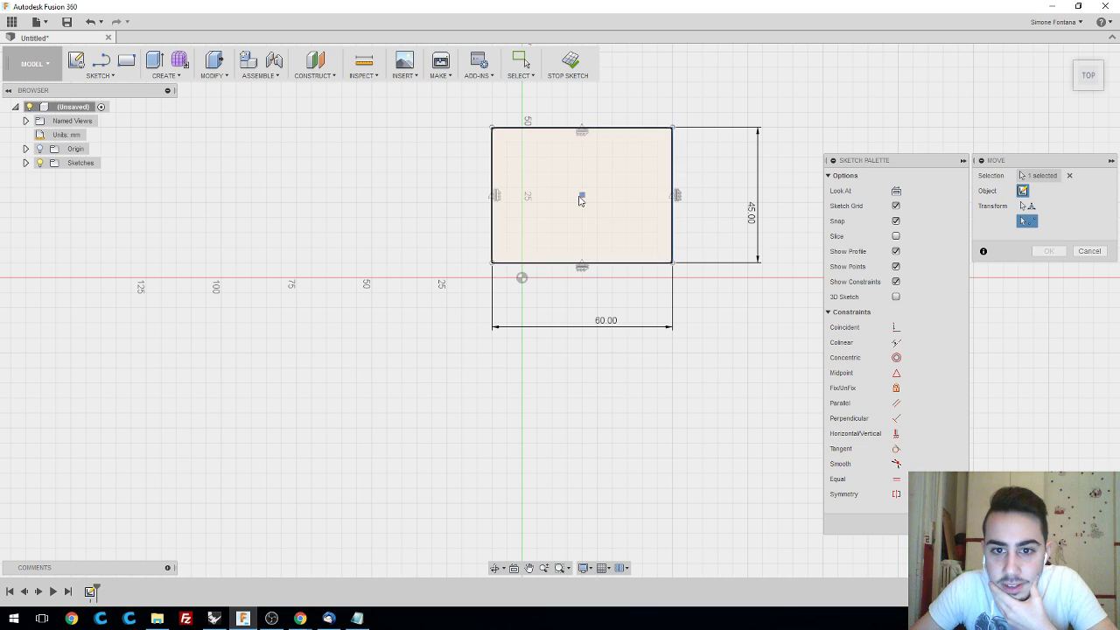
{"action": "left_click", "coordinate": [1069, 175]}
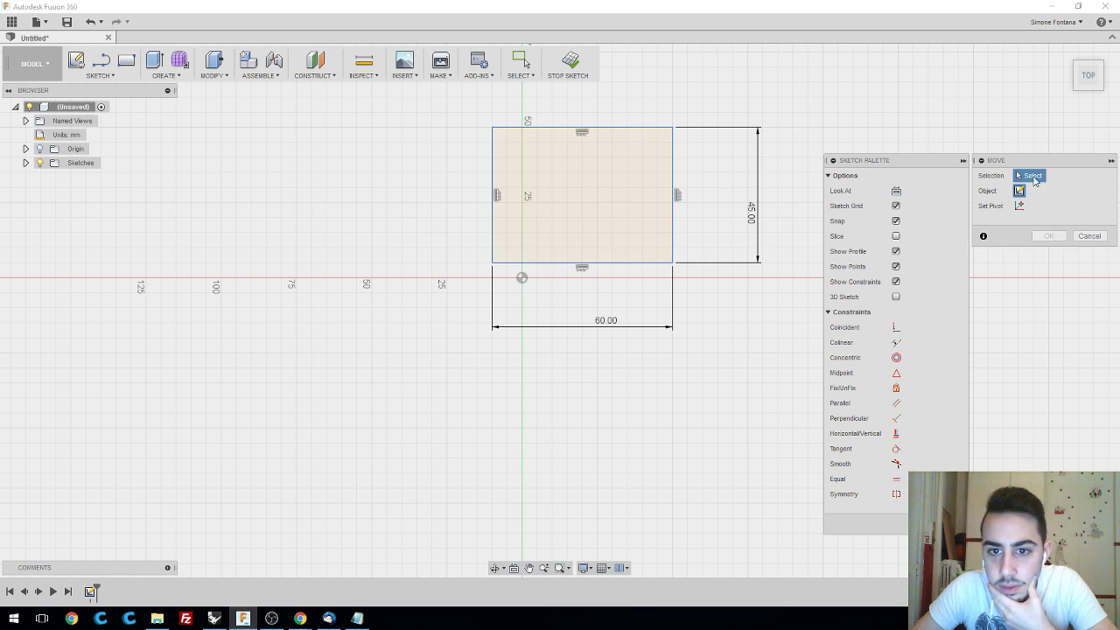
- Reselect the right edge, reposition the pivot, and drag the rectangle left onto the vertical axis
{"action": "left_click", "coordinate": [673, 161]}
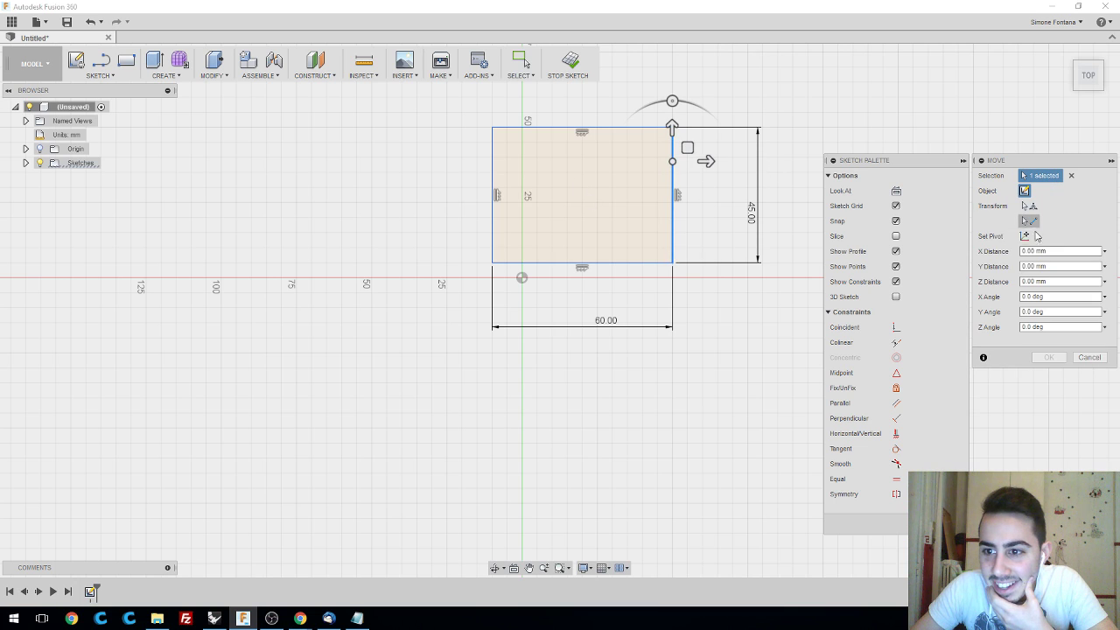
{"action": "left_click", "coordinate": [1025, 235]}
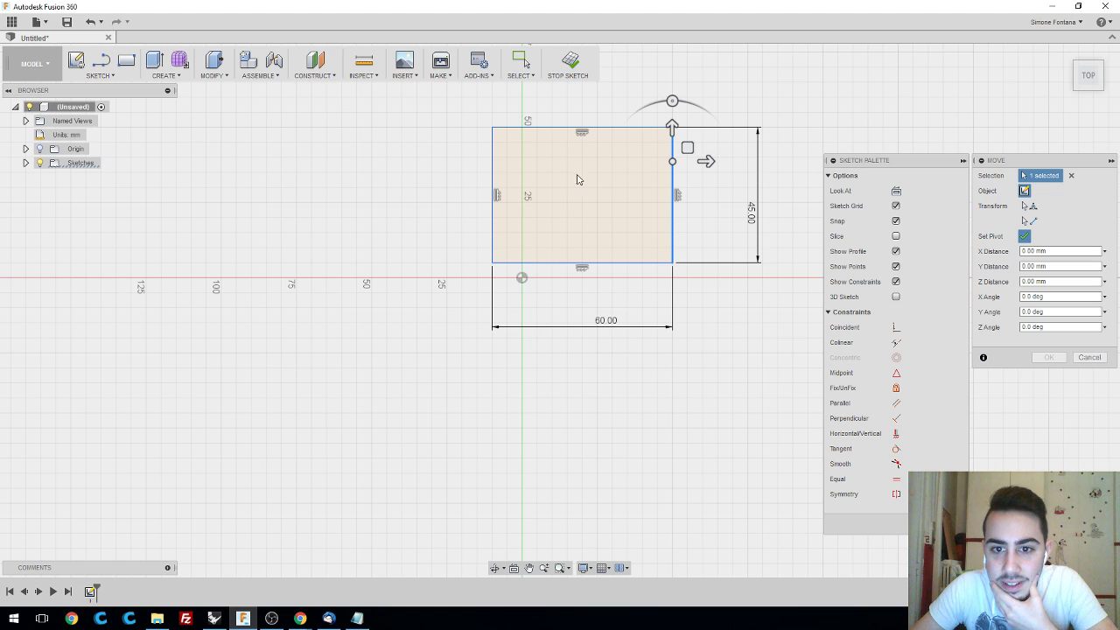
{"action": "left_click", "coordinate": [629, 190]}
{"action": "left_click", "coordinate": [1029, 204]}
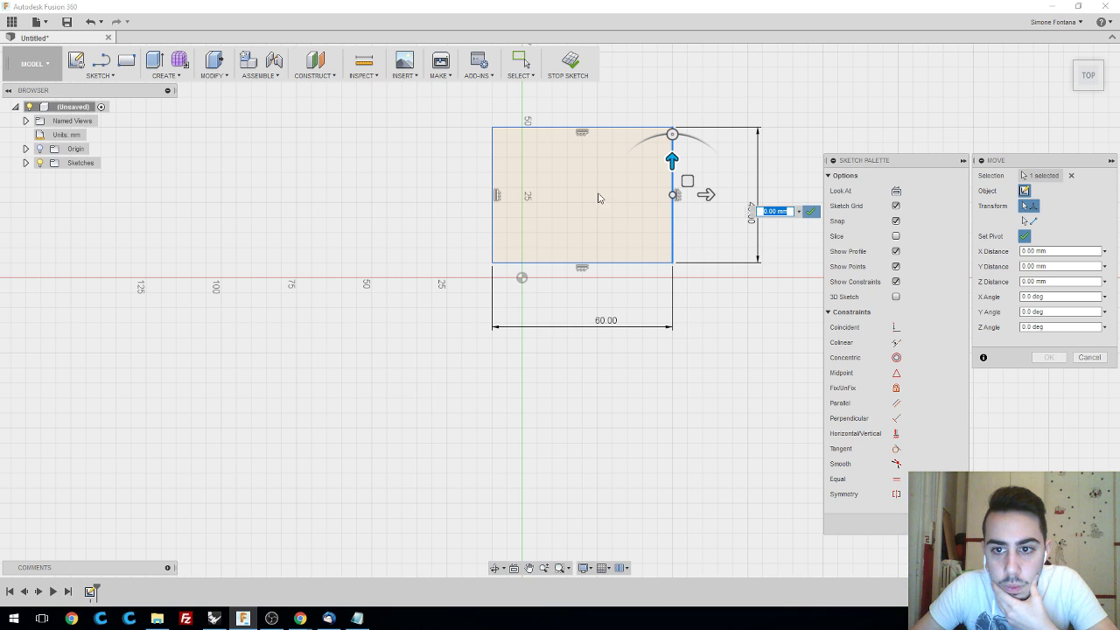
{"action": "left_click", "coordinate": [1031, 222]}
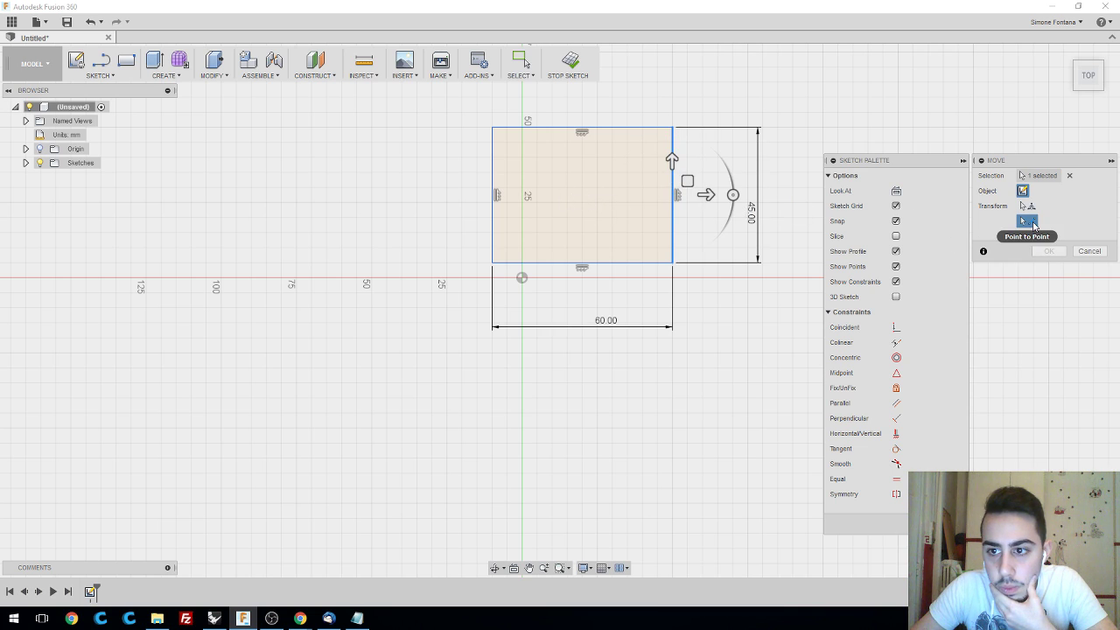
{"action": "left_click", "coordinate": [1029, 205]}
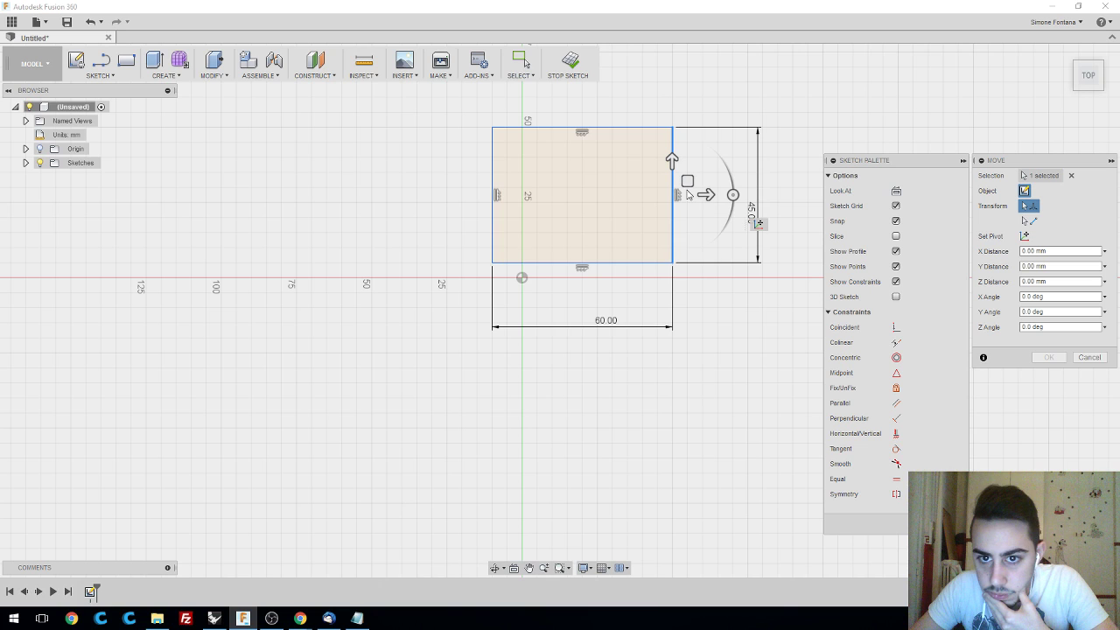
{"action": "left_click_drag", "start_coordinate": [688, 195], "coordinate": [628, 195]}
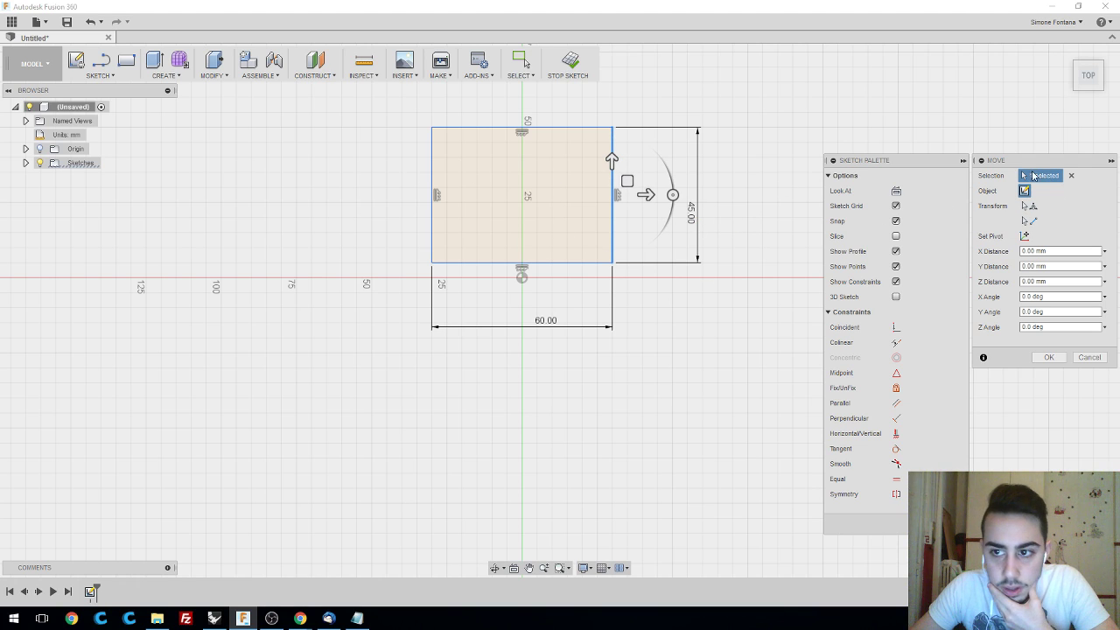
- Box-select the whole rectangle, pivot at the right edge midpoint, and confirm the move
{"action": "left_click", "coordinate": [1071, 176]}
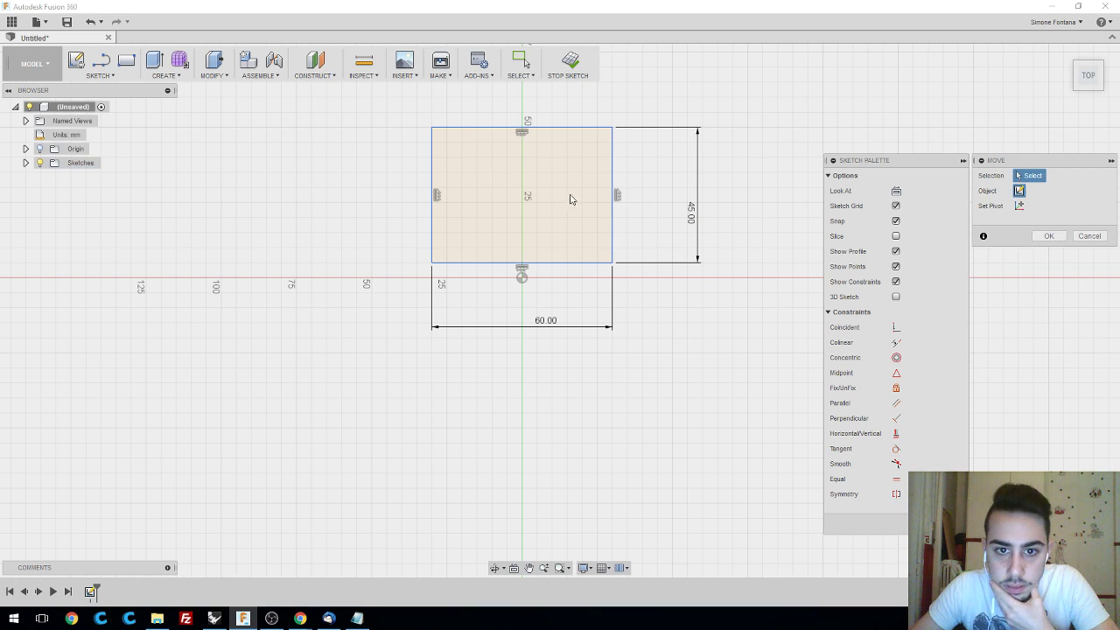
{"action": "left_click", "coordinate": [525, 197]}
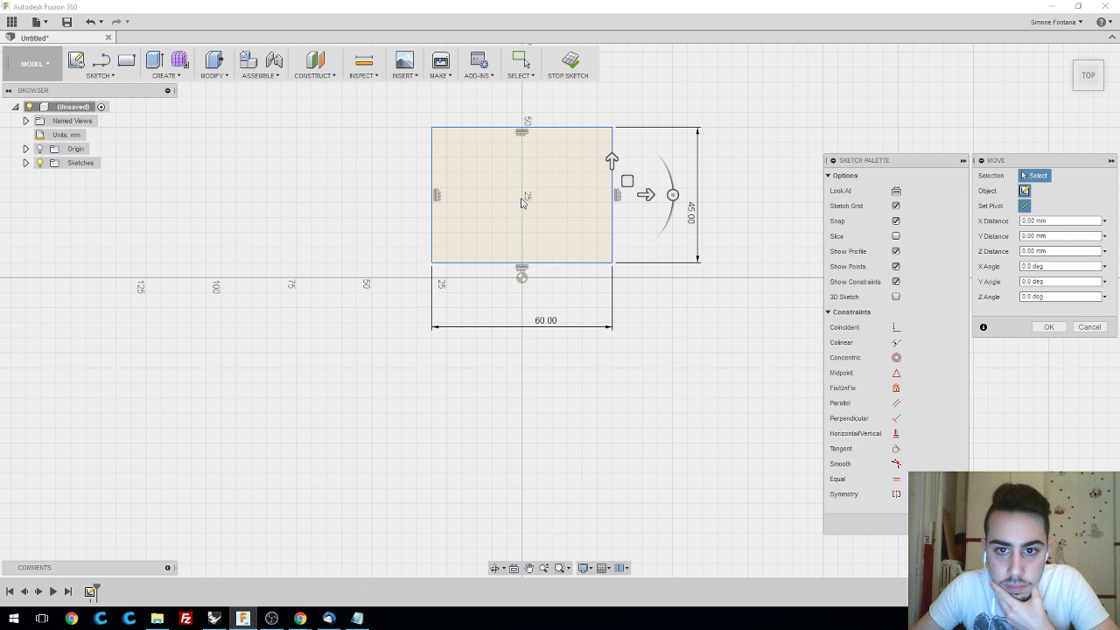
{"action": "left_click", "coordinate": [548, 259]}
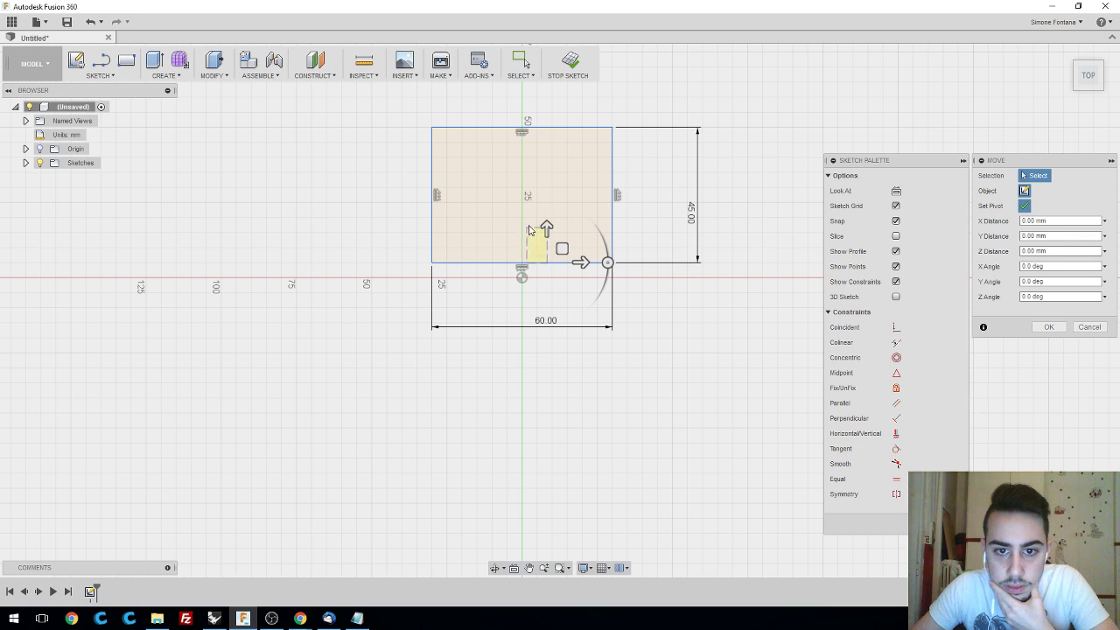
{"action": "left_click_drag", "start_coordinate": [525, 203], "coordinate": [488, 137]}
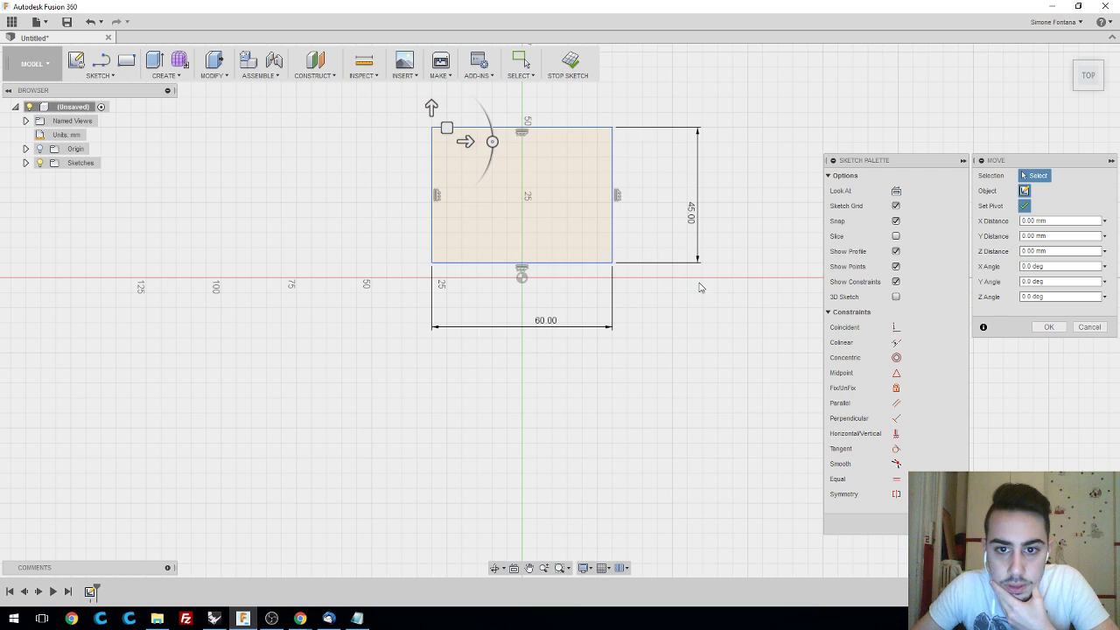
{"action": "left_click_drag", "start_coordinate": [697, 336], "coordinate": [396, 128]}
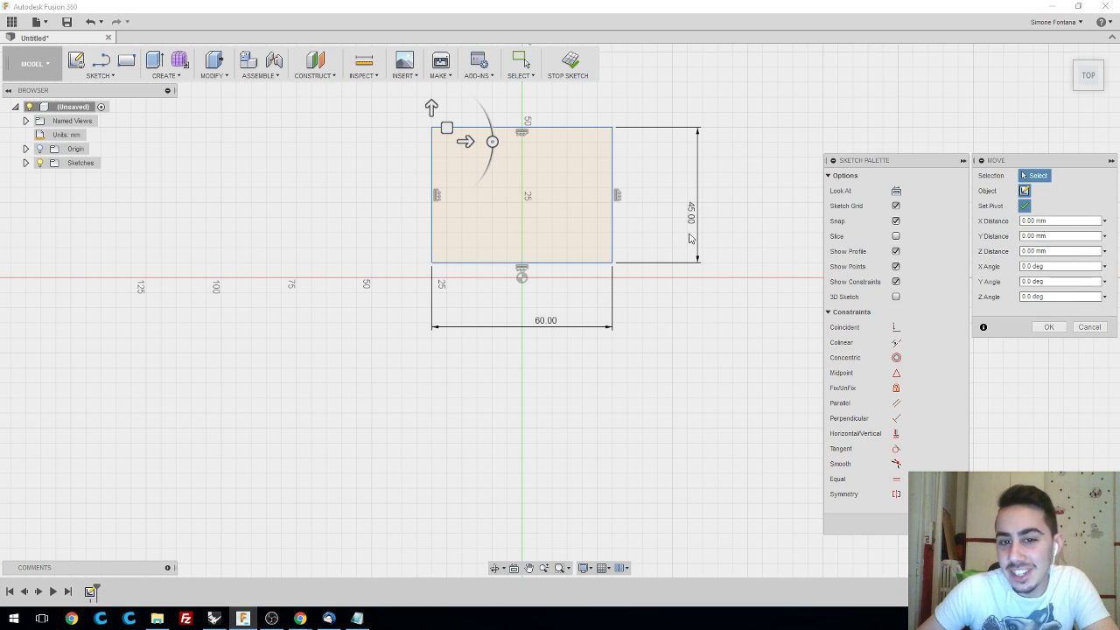
{"action": "left_click", "coordinate": [617, 196]}
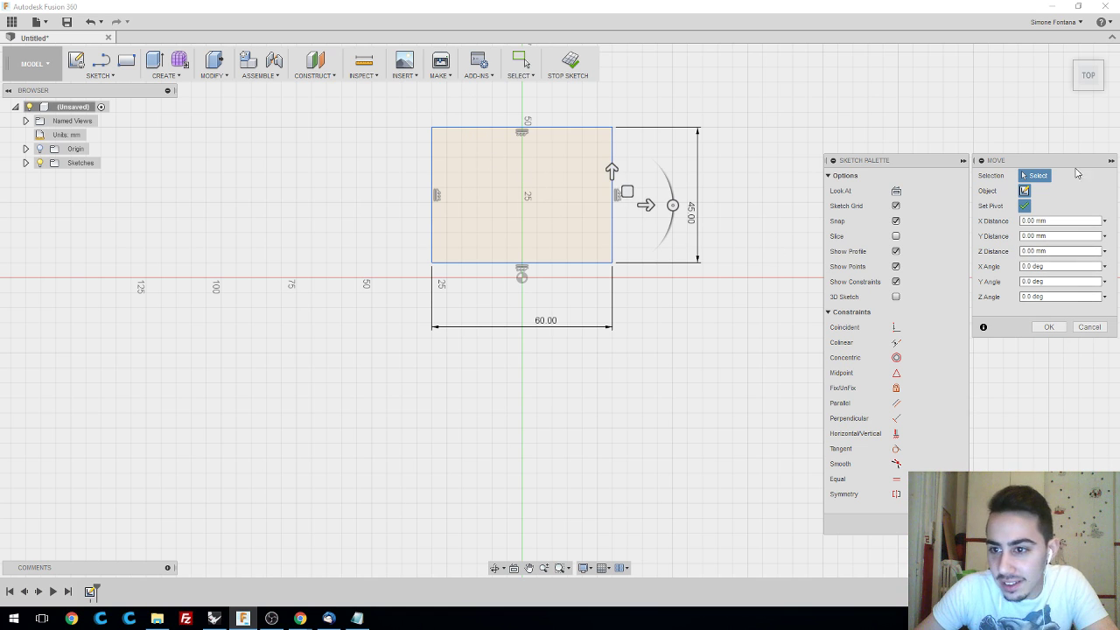
{"action": "left_click", "coordinate": [1049, 327]}
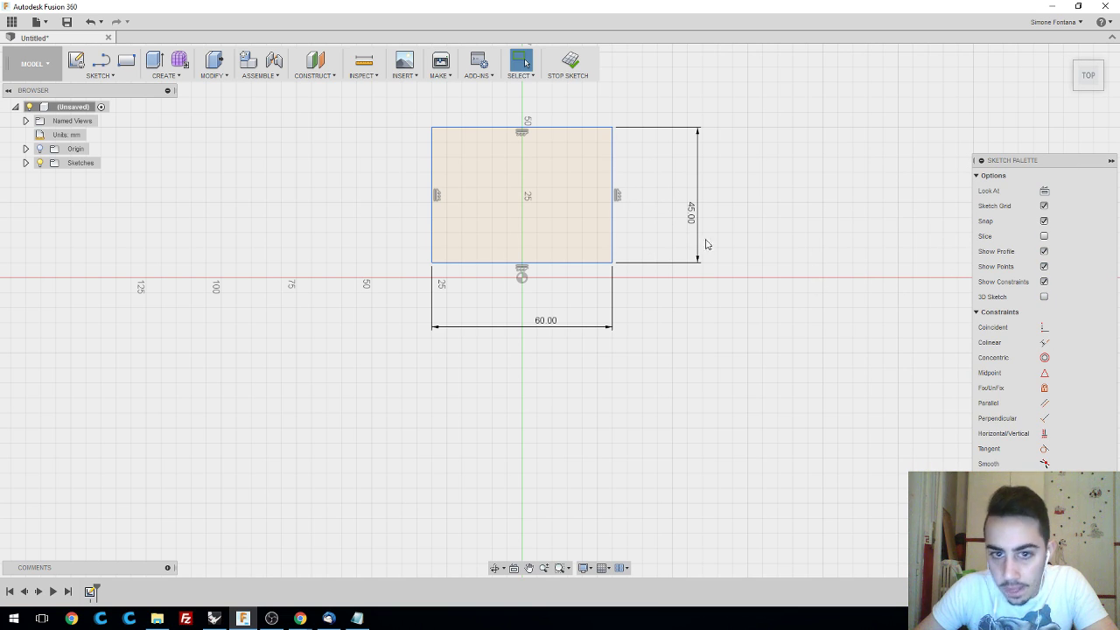
- Reopen the sketch Move command via the 'smov' search and expand its full settings
{"action": "type", "text": "s"}
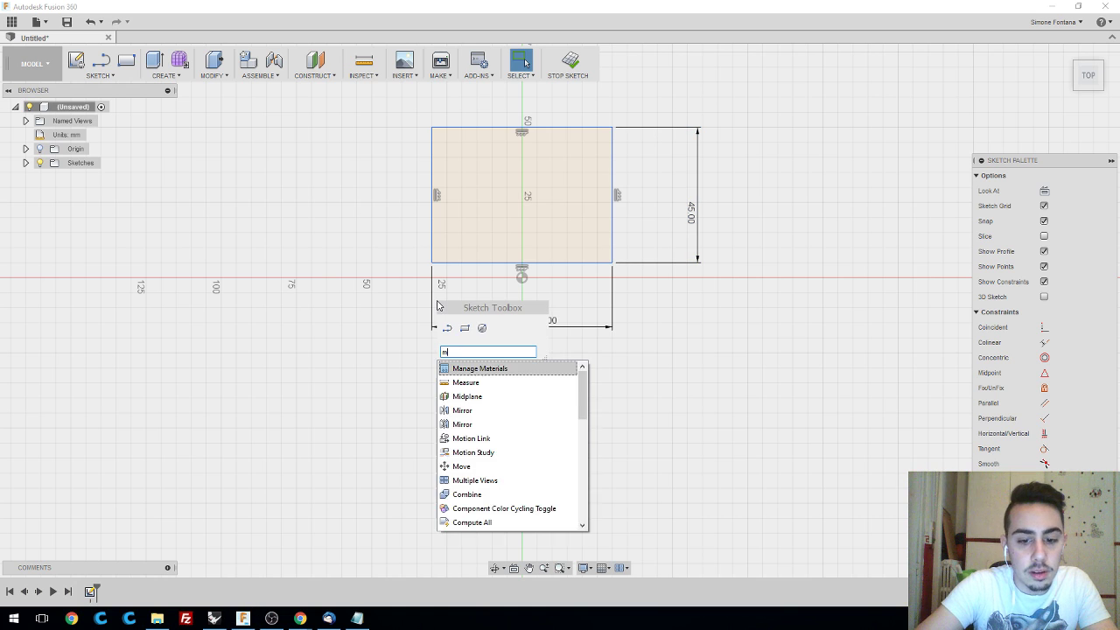
{"action": "type", "text": "mov"}
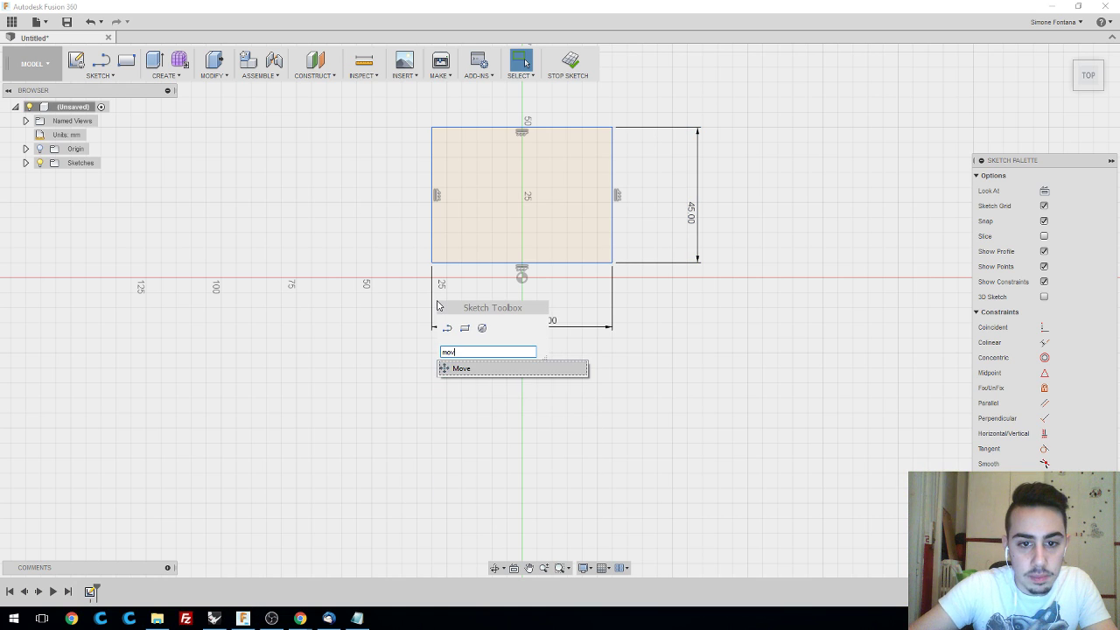
{"action": "key", "text": "Return"}
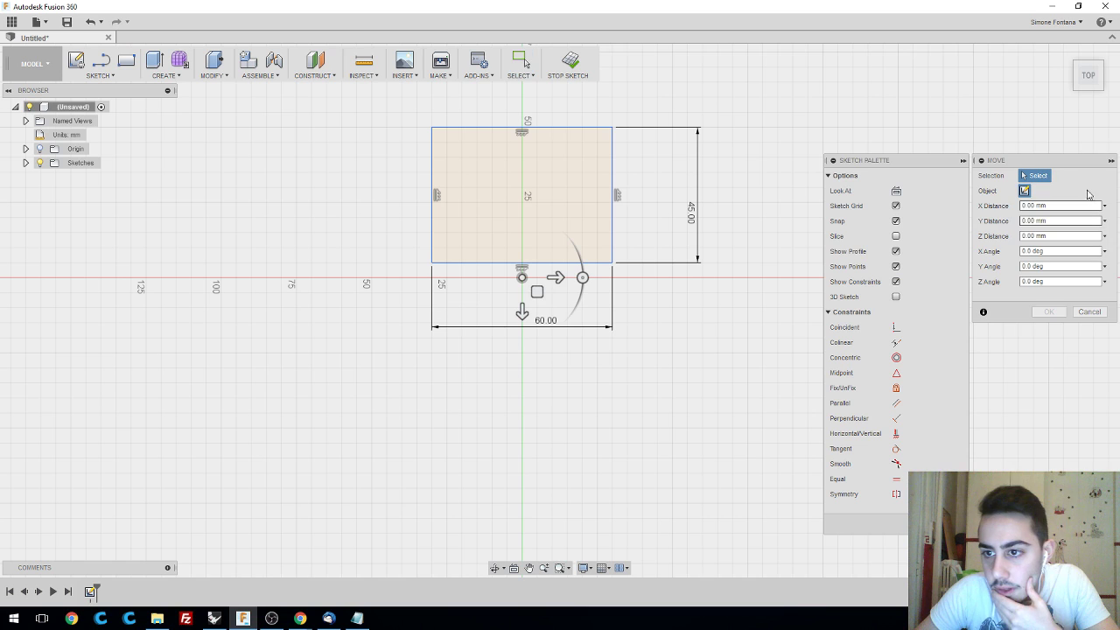
{"action": "left_click", "coordinate": [100, 74]}
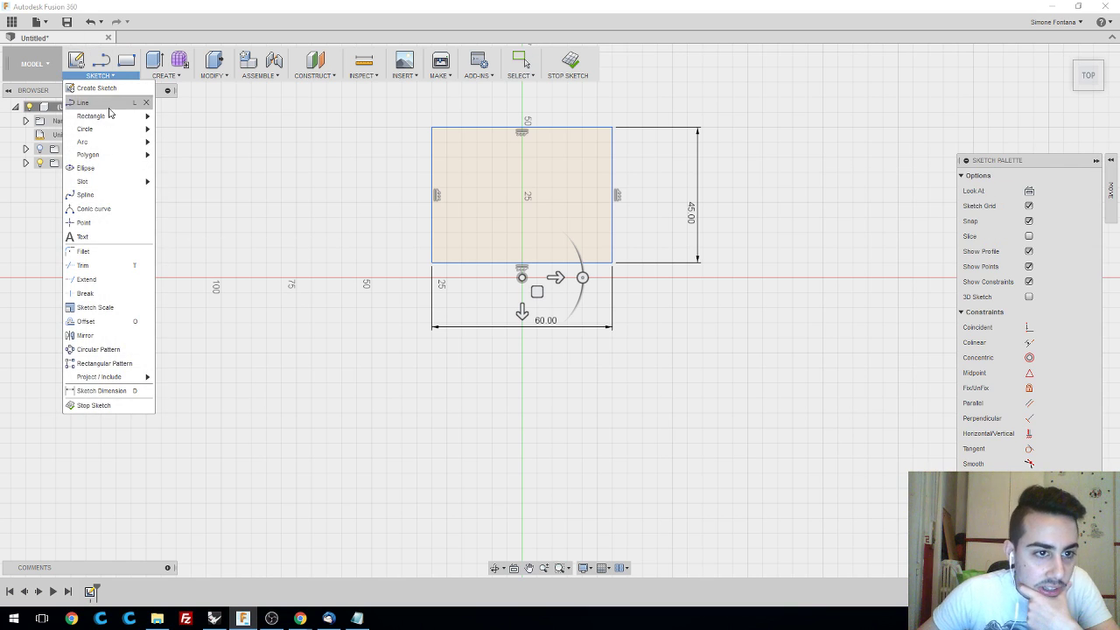
{"action": "left_click", "coordinate": [110, 307]}
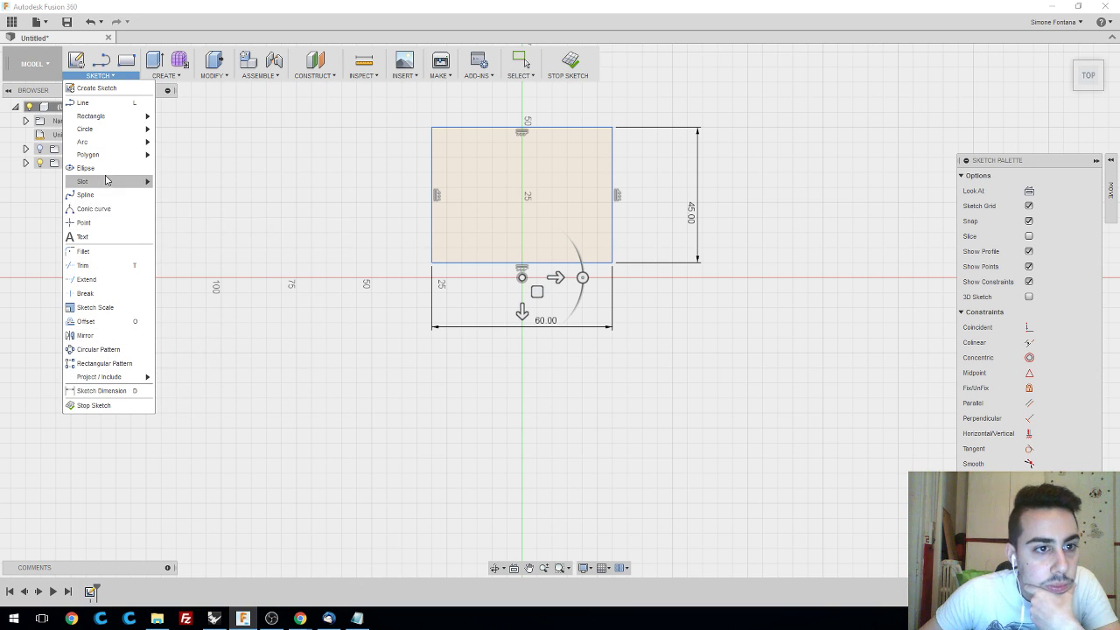
{"action": "left_click", "coordinate": [130, 78]}
{"action": "left_click", "coordinate": [164, 76]}
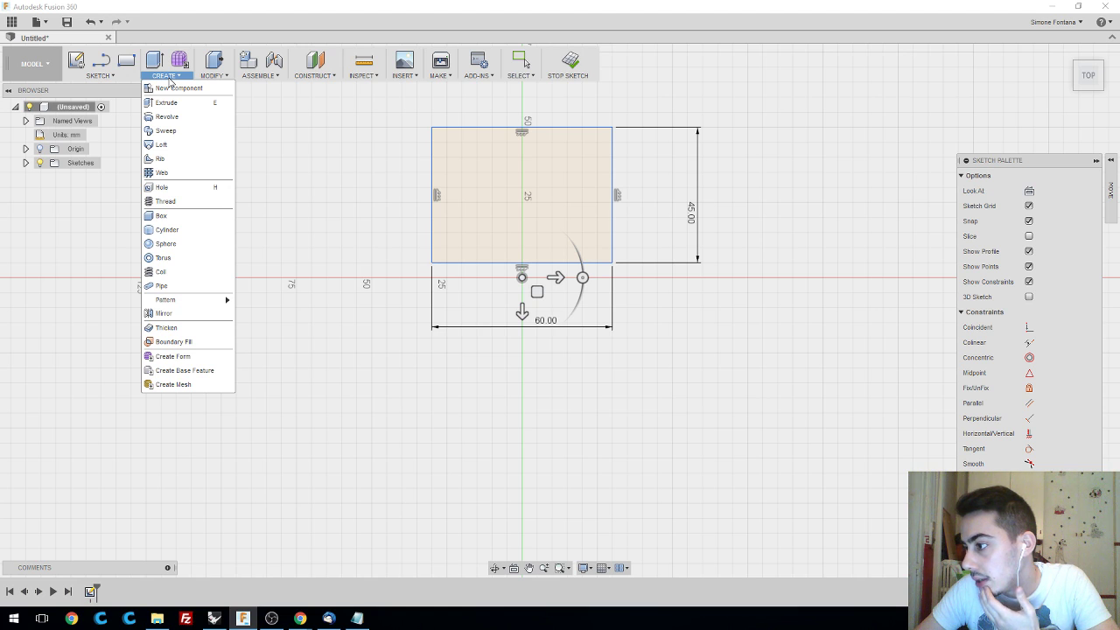
{"action": "left_click", "coordinate": [522, 264]}
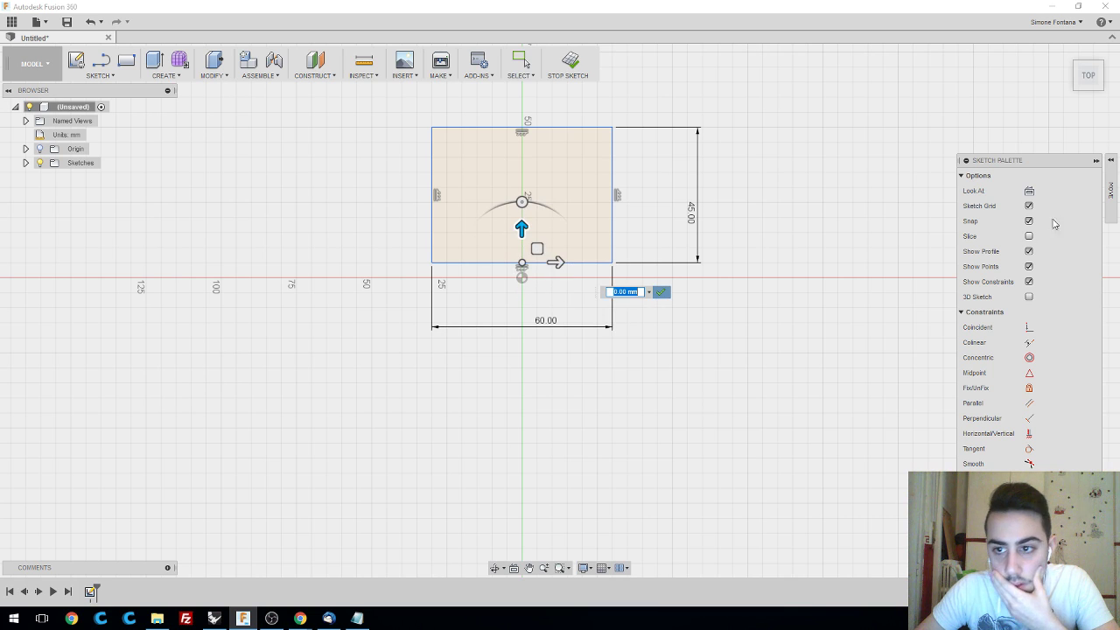
{"action": "left_click", "coordinate": [1111, 172]}
- Window-select the rectangle, drag it to -25 mm in Y, and collapse the Sketch Palette
{"action": "left_click", "coordinate": [1029, 175]}
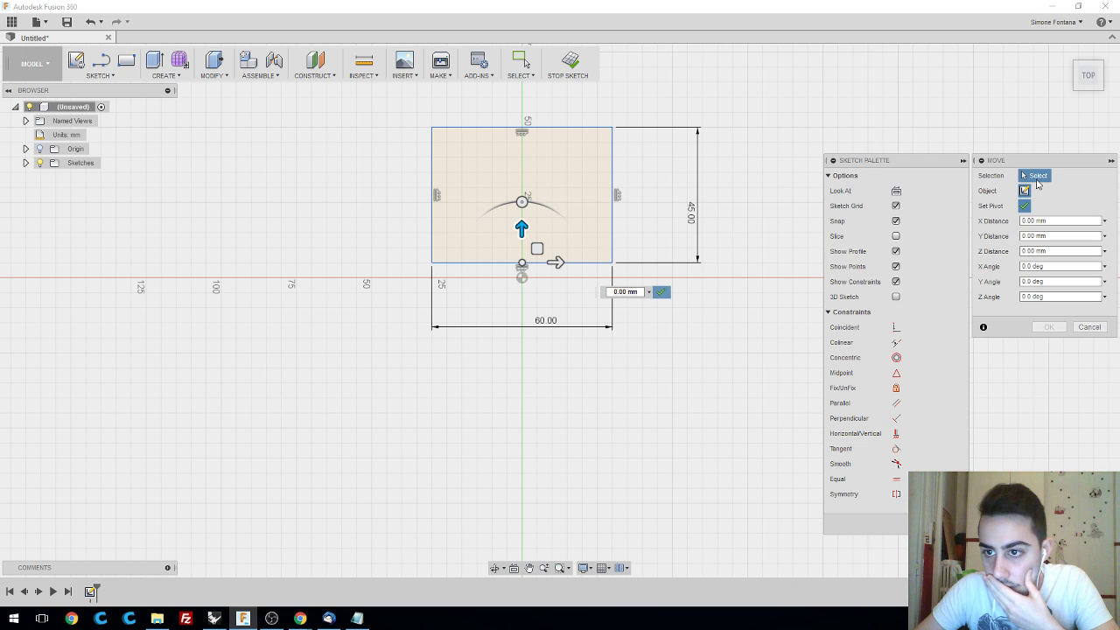
{"action": "left_click_drag", "start_coordinate": [359, 114], "coordinate": [359, 114]}
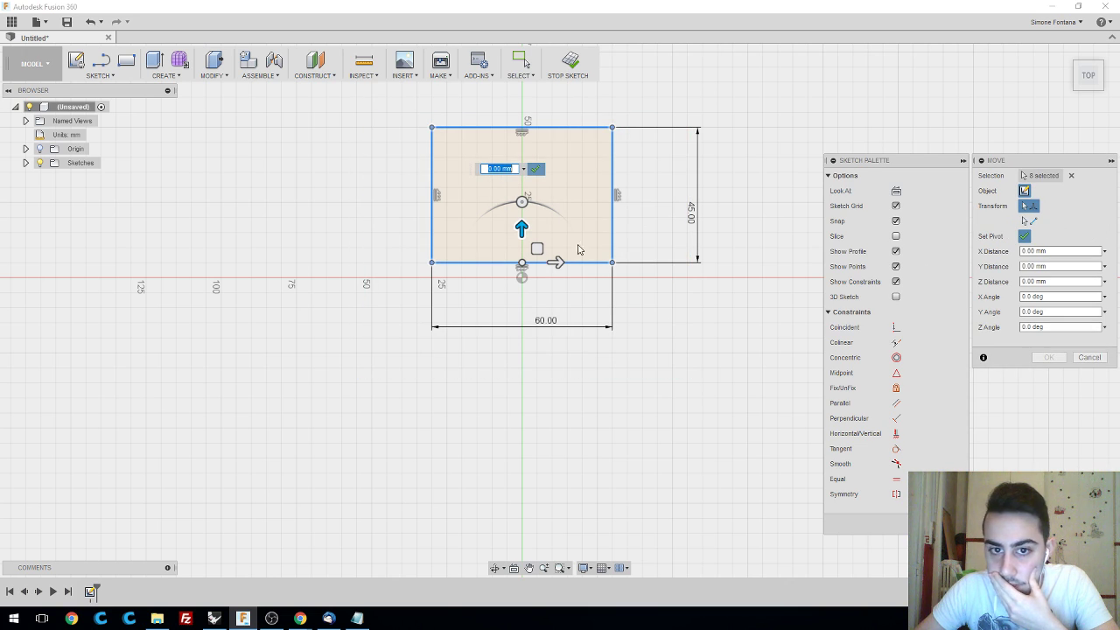
{"action": "left_click", "coordinate": [1025, 191]}
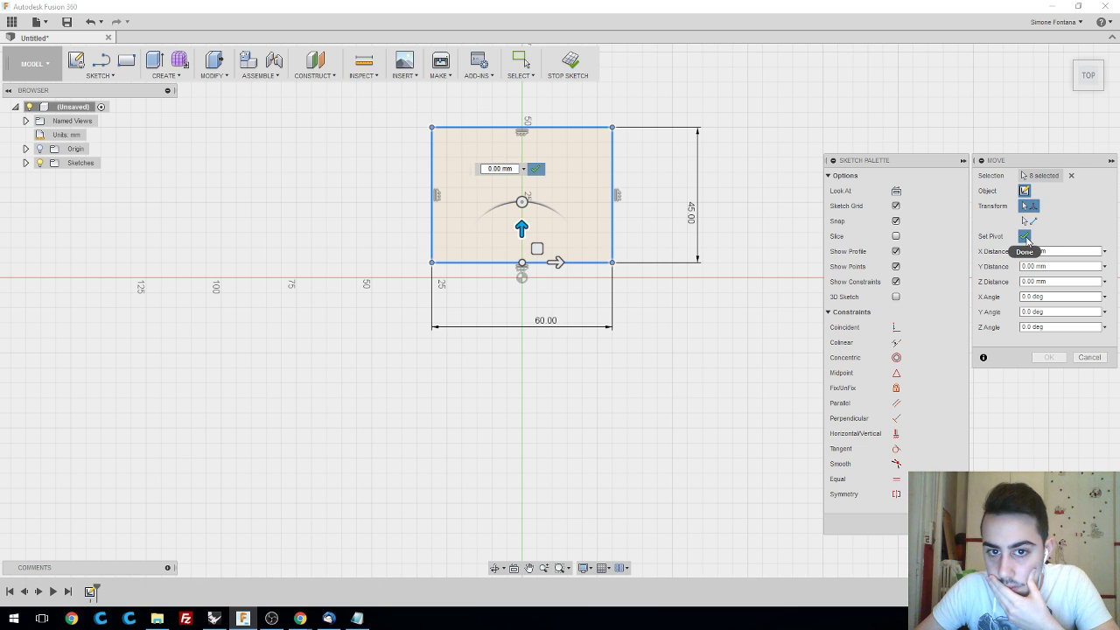
{"action": "left_click", "coordinate": [1025, 236]}
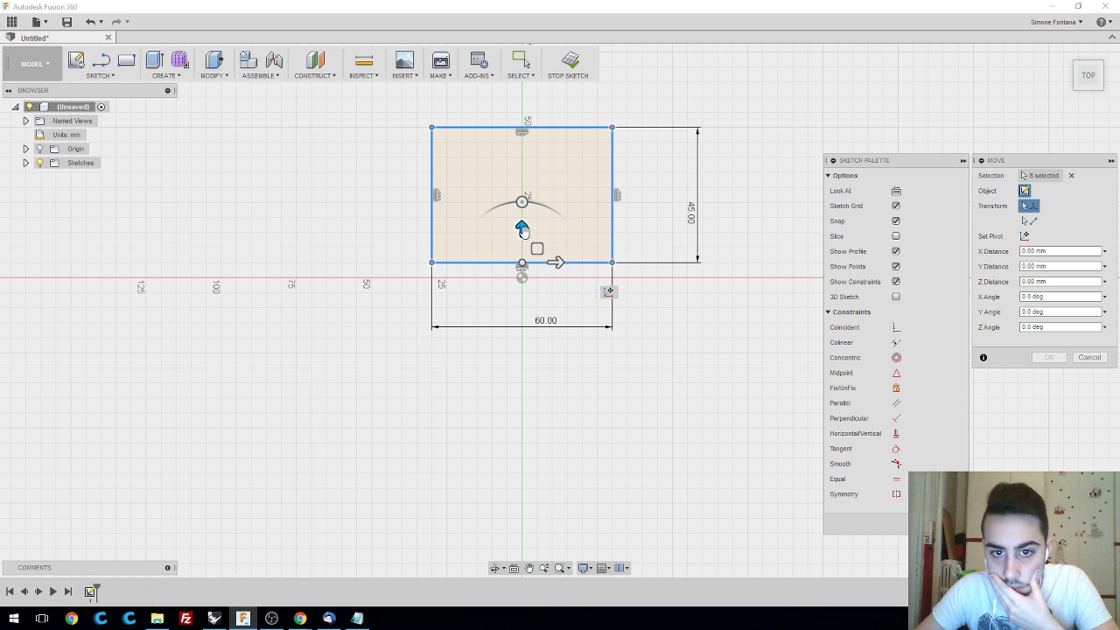
{"action": "left_click_drag", "start_coordinate": [521, 230], "coordinate": [529, 302]}
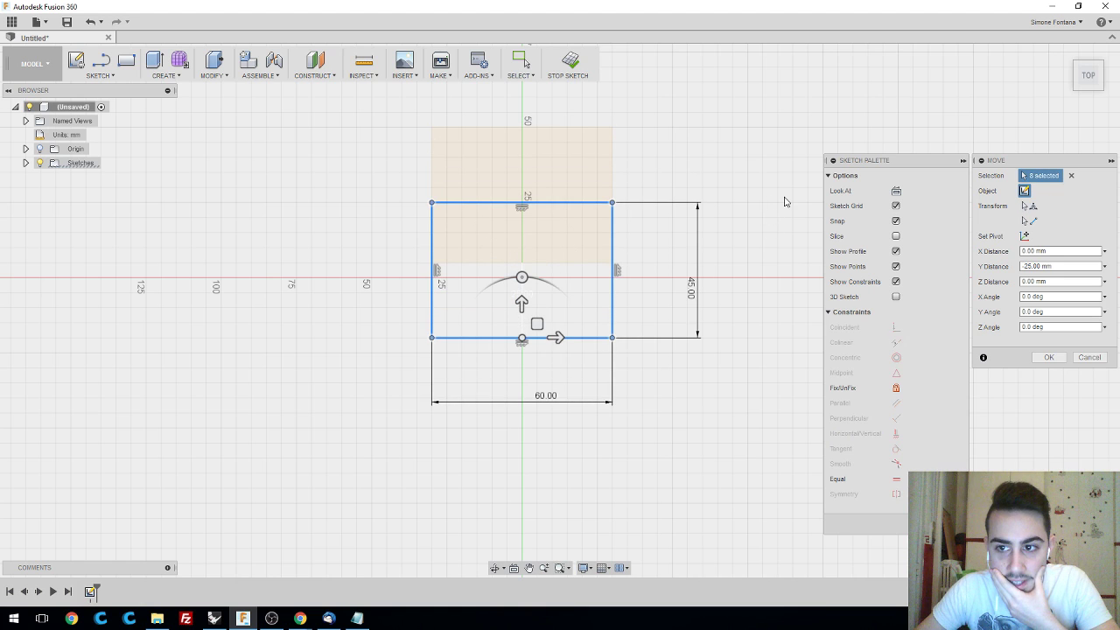
{"action": "key", "text": "Return"}
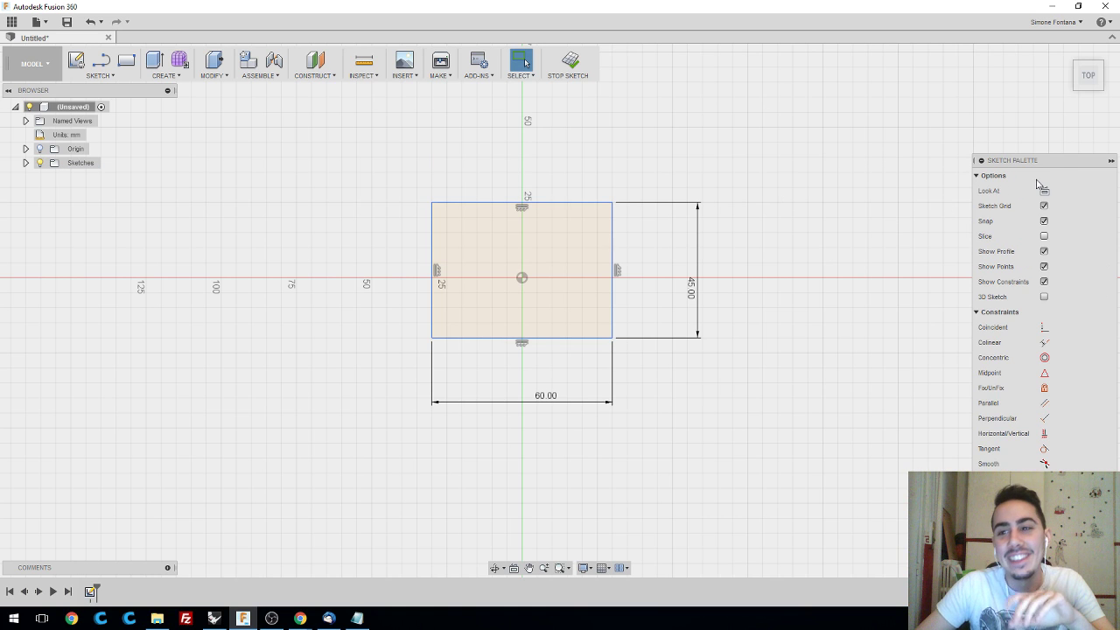
{"action": "left_click", "coordinate": [1112, 160]}
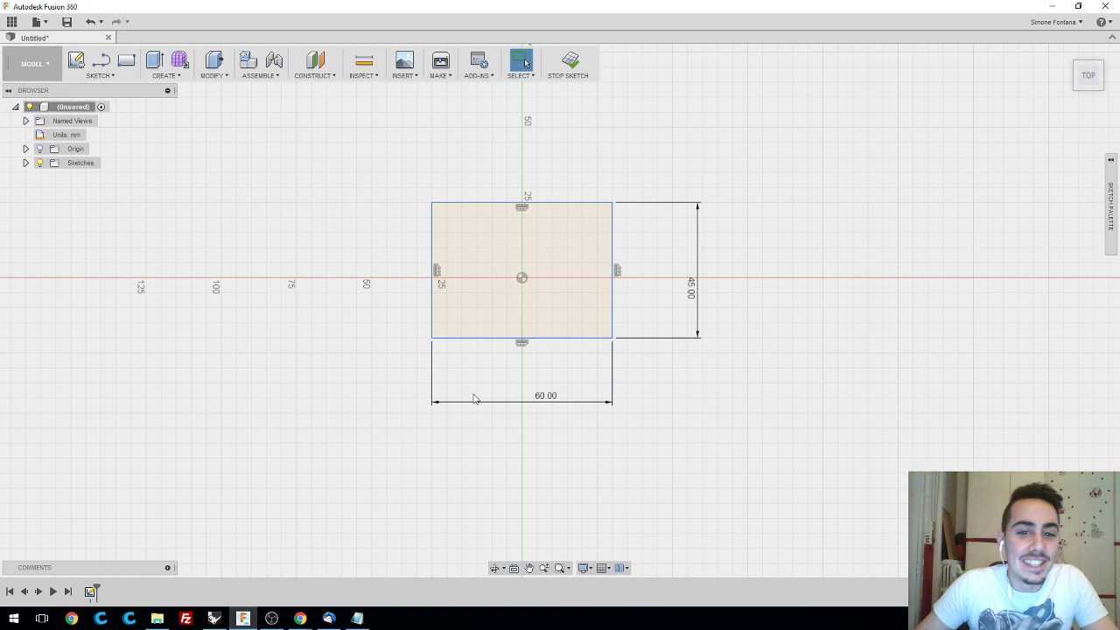
- Deselect the rectangle, stop the sketch, and orbit to a tilted perspective view
{"action": "left_click", "coordinate": [344, 452]}
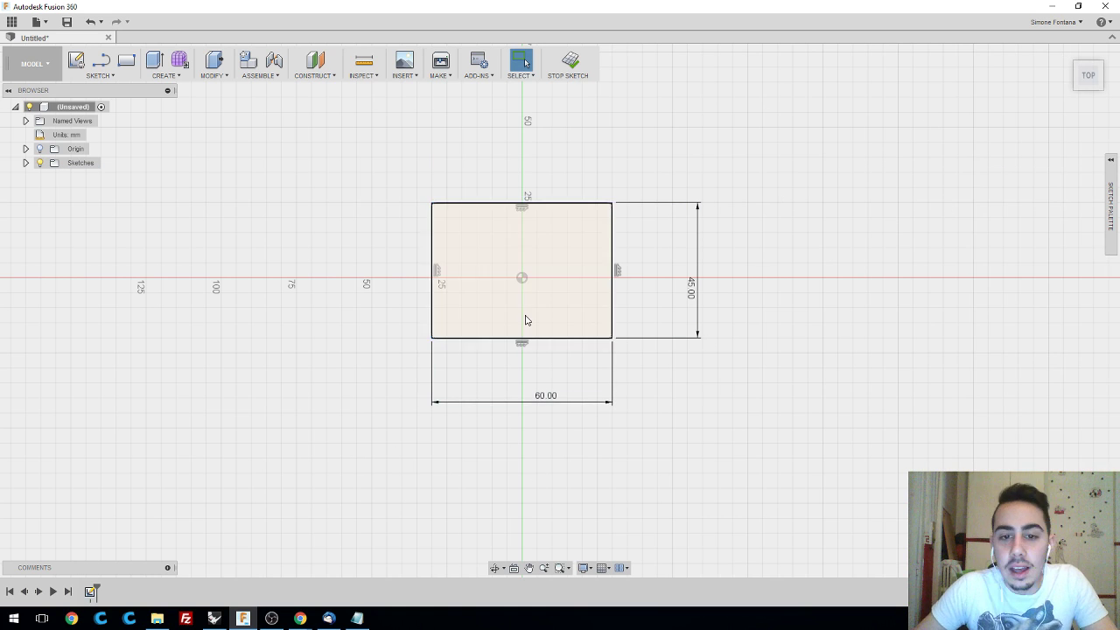
{"action": "left_click", "coordinate": [569, 61]}
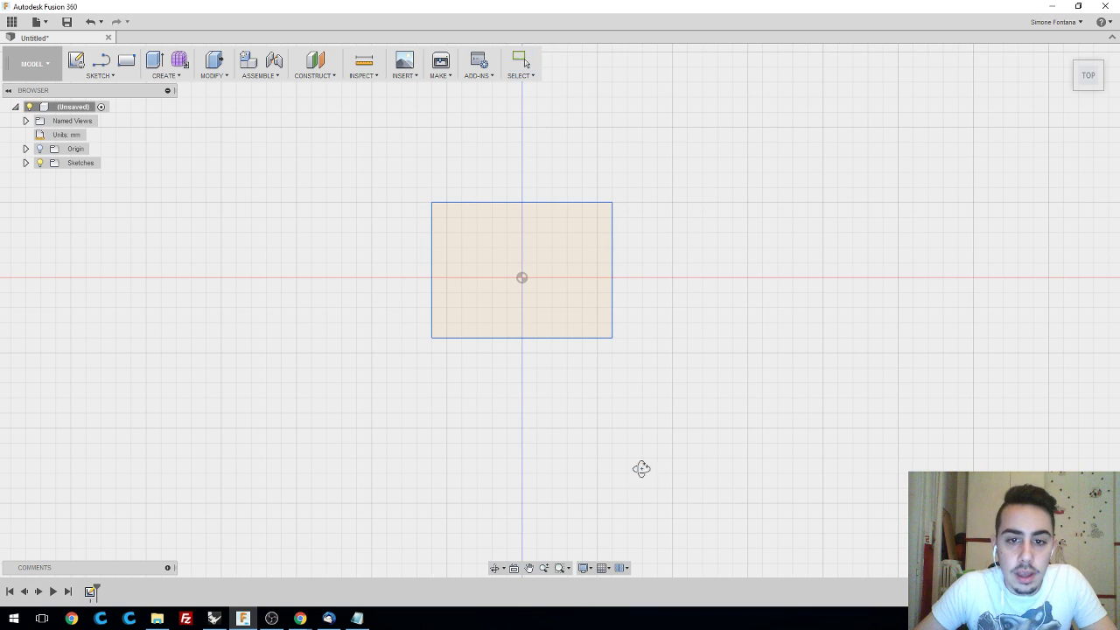
{"action": "middle_click_drag", "start_coordinate": [640, 468], "coordinate": [507, 351], "text": "shift"}
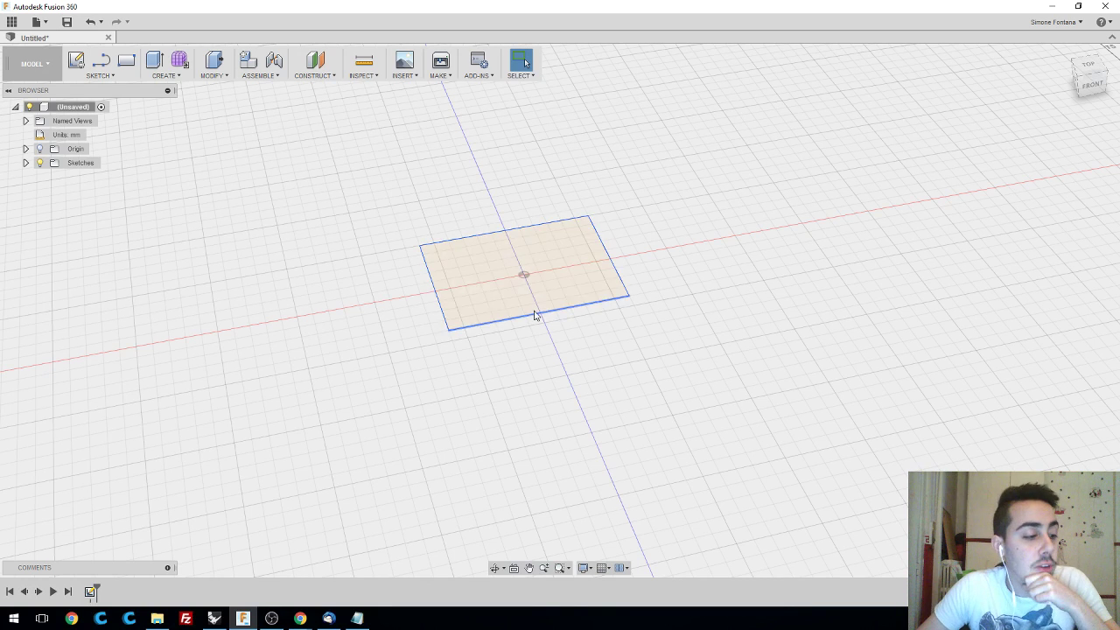
{"action": "left_click", "coordinate": [173, 76]}
- Extrude the rectangle profile 25 mm into a new solid box body
{"action": "left_click", "coordinate": [175, 103]}
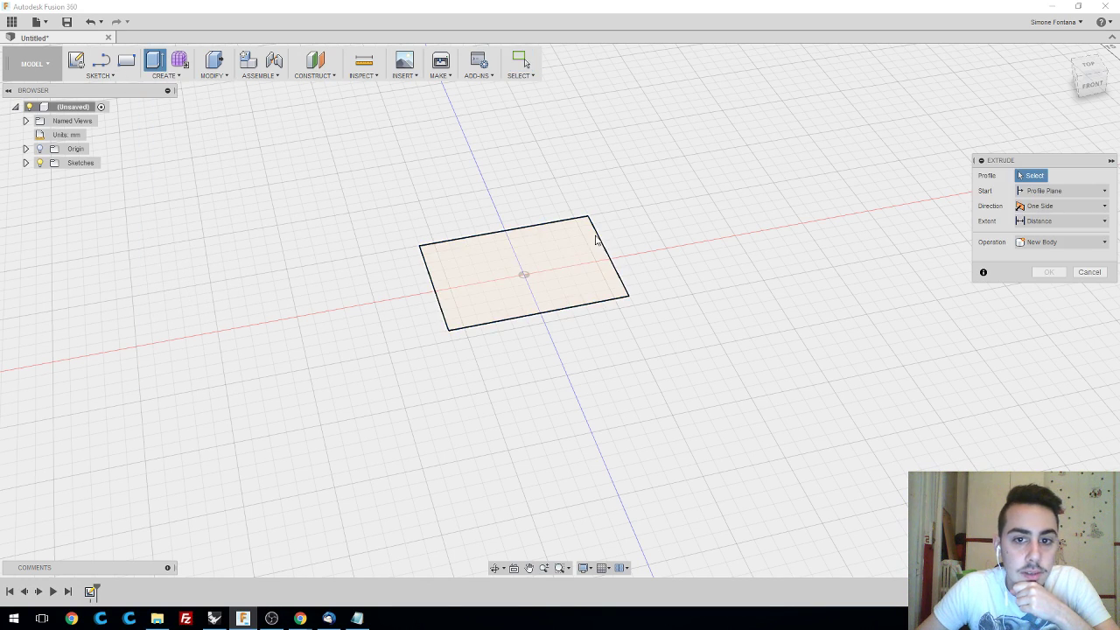
{"action": "left_click", "coordinate": [595, 240]}
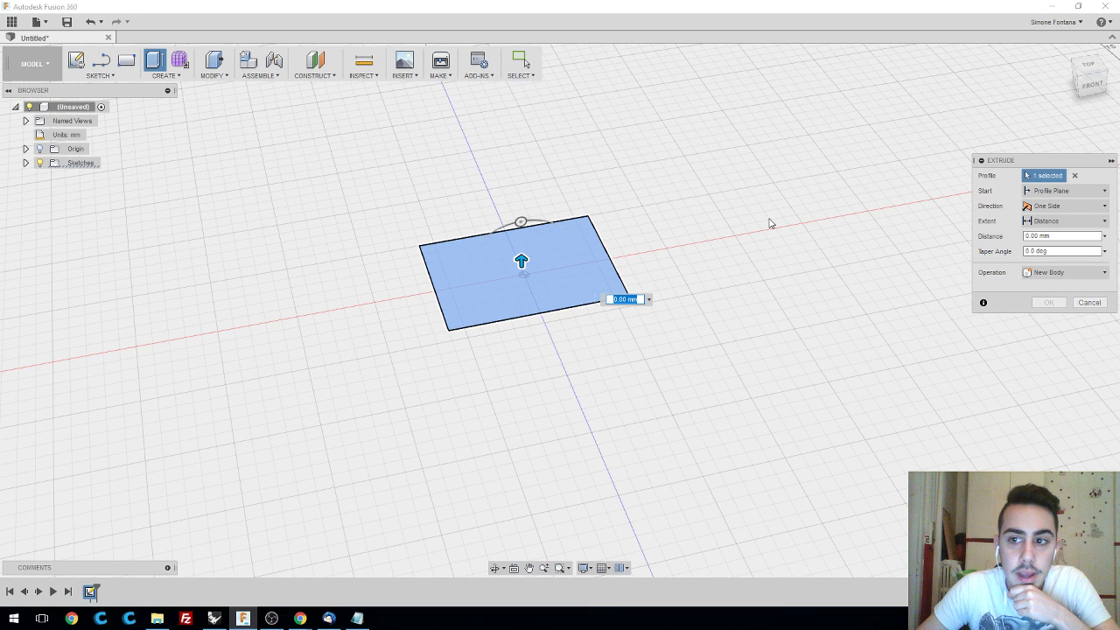
{"action": "left_click_drag", "start_coordinate": [520, 261], "coordinate": [568, 203]}
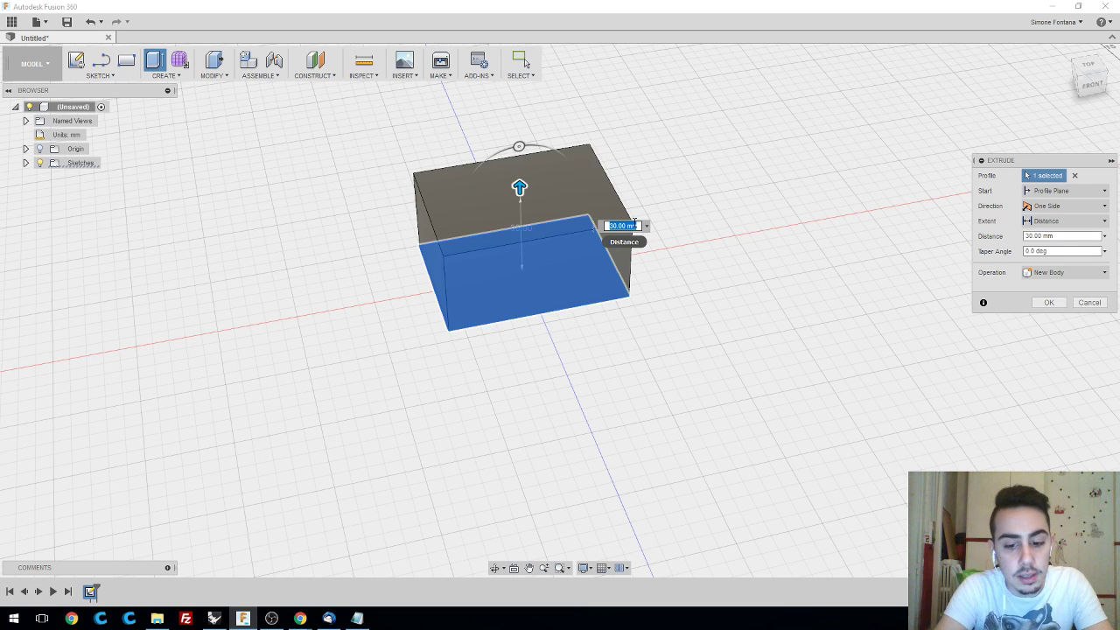
{"action": "type", "text": "25"}
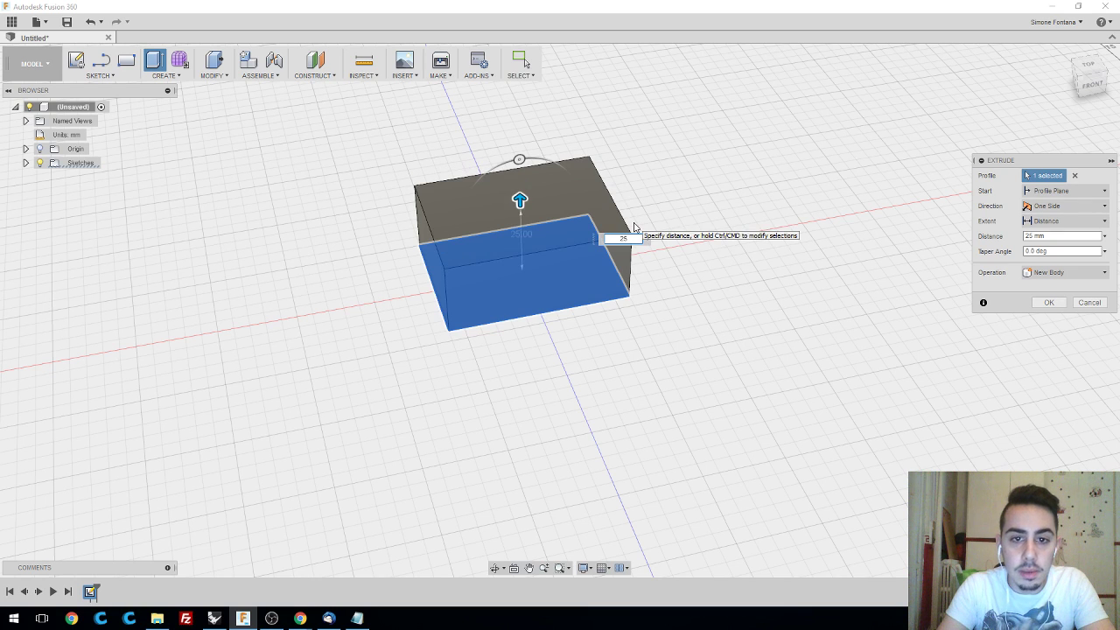
{"action": "key", "text": "Return"}
{"action": "middle_click_drag", "start_coordinate": [636, 228], "coordinate": [642, 305], "text": "shift"}
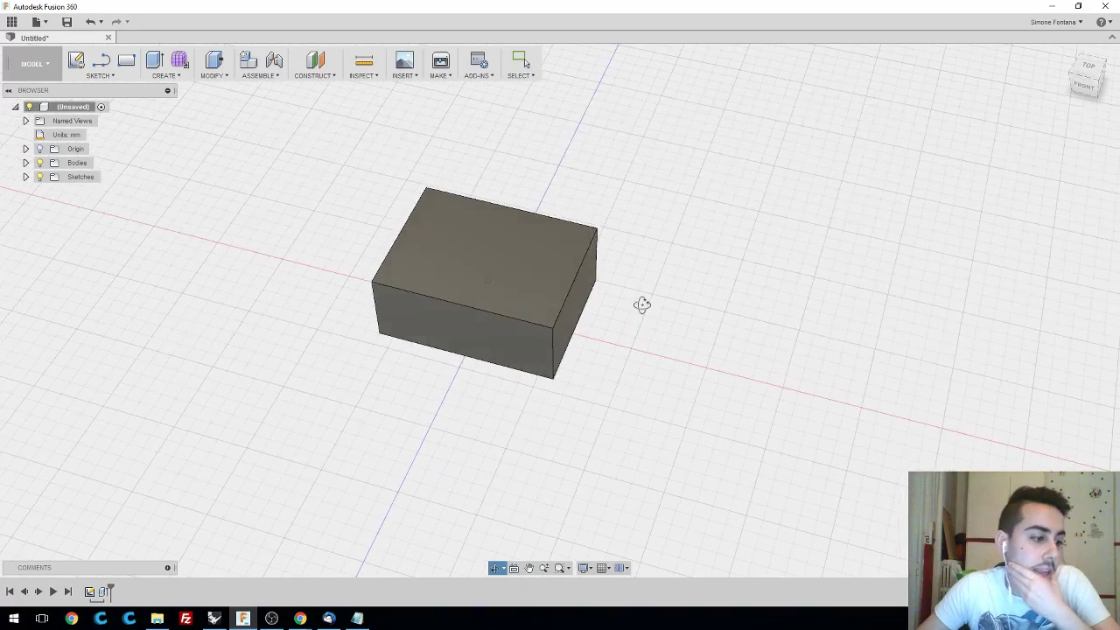
{"action": "mouse_move", "coordinate": [300, 618]}
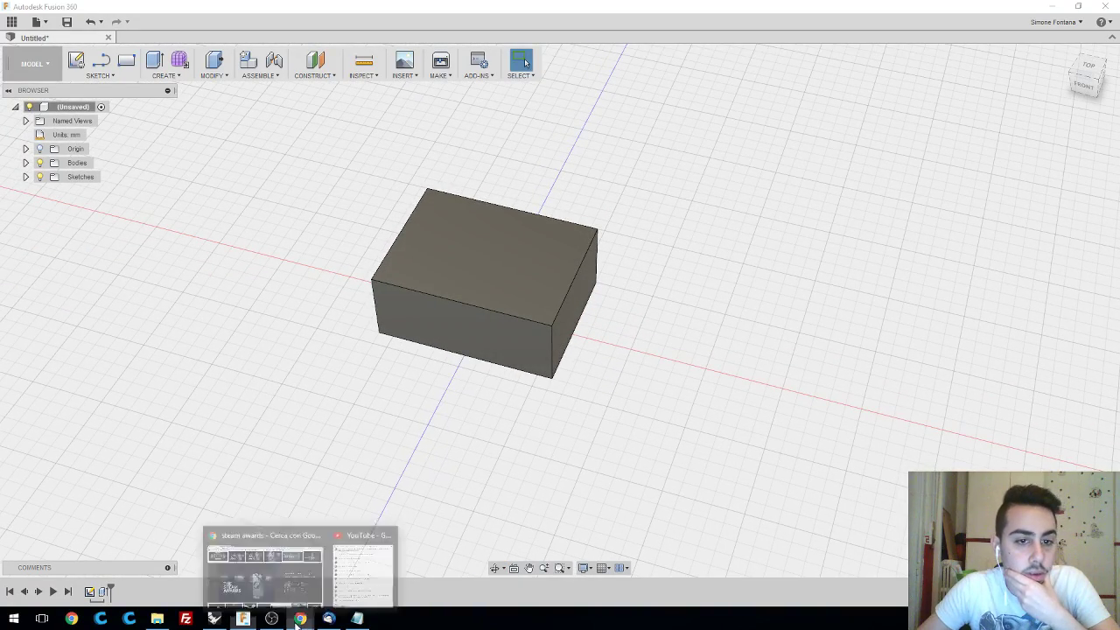
{"action": "left_click", "coordinate": [264, 569]}
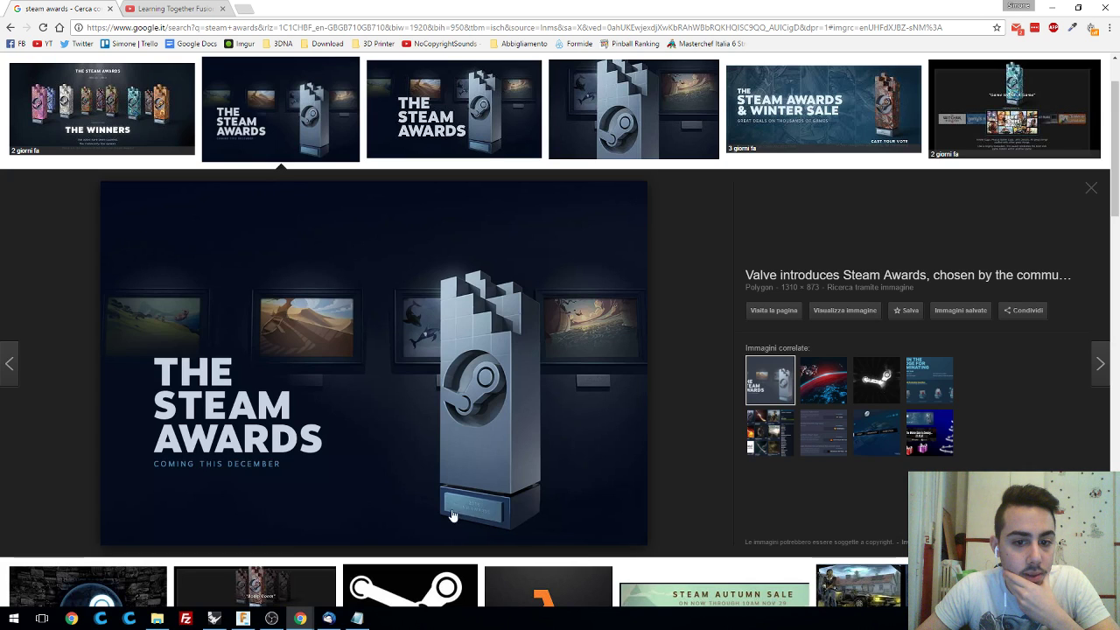
{"action": "left_click", "coordinate": [1053, 8]}
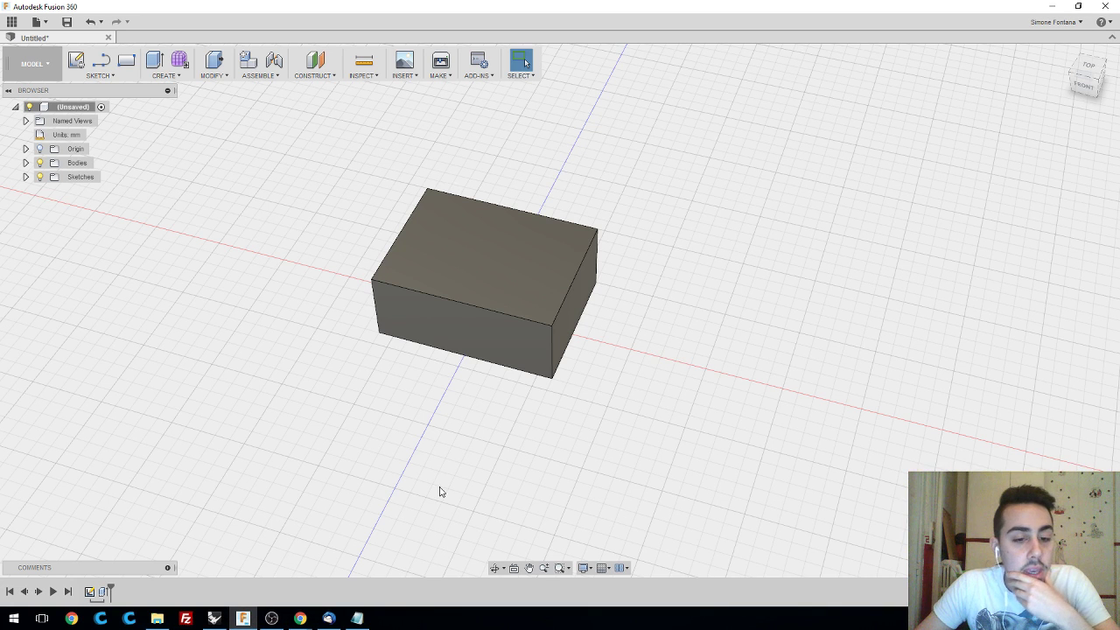
{"action": "key", "text": "alt+Tab"}
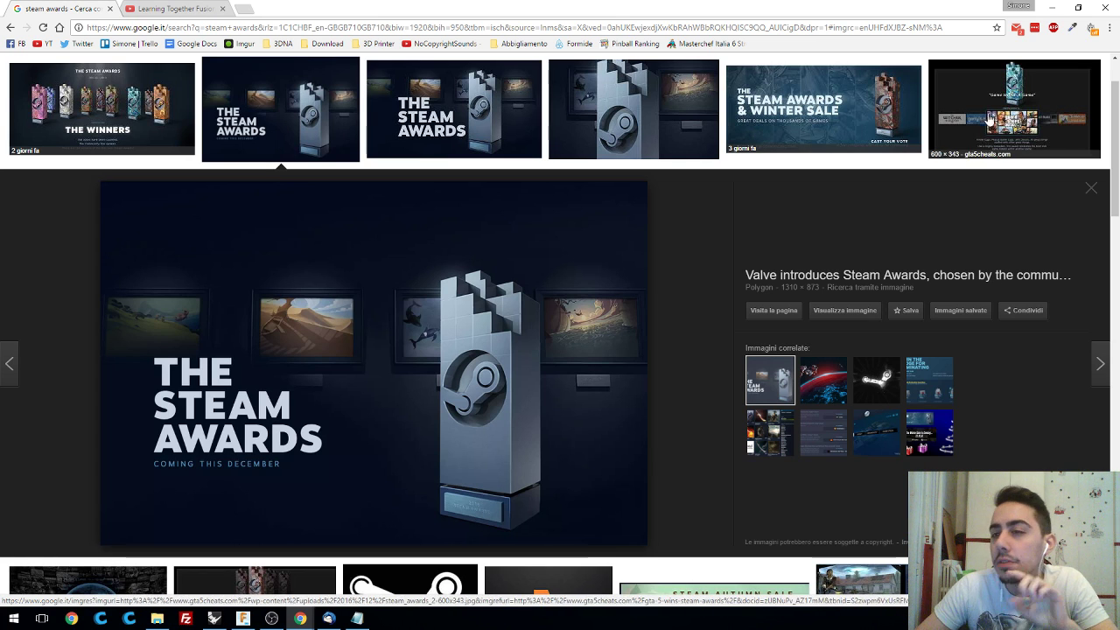
{"action": "key", "text": "alt+Tab"}
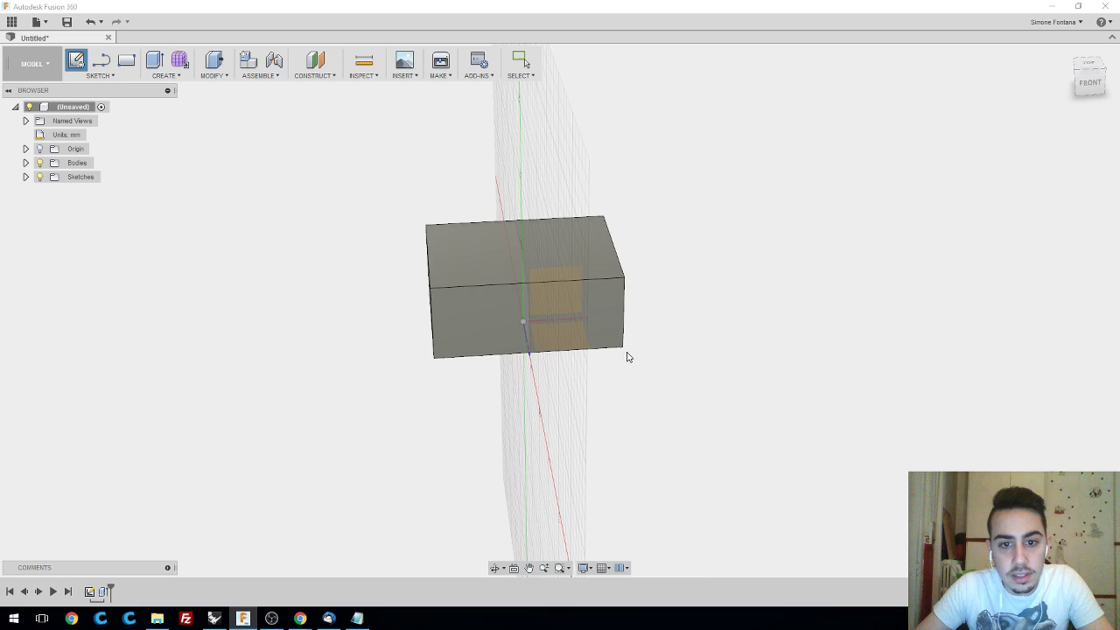
- Sketch a 50 × 15 mm two-point rectangle on the box's front face
{"action": "left_click", "coordinate": [494, 322]}
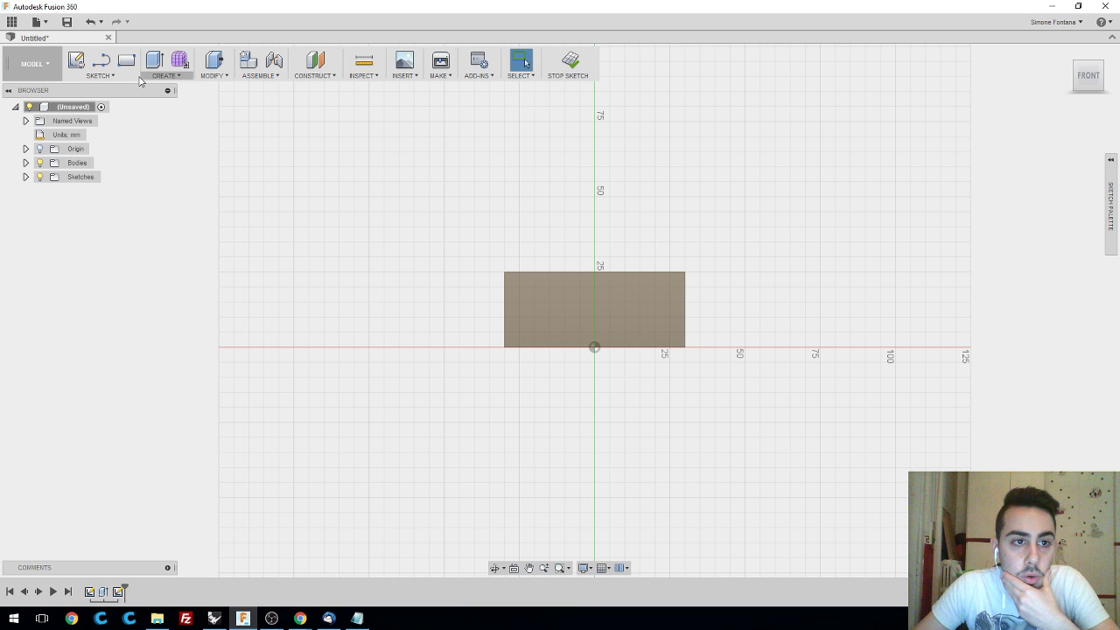
{"action": "left_click", "coordinate": [112, 75]}
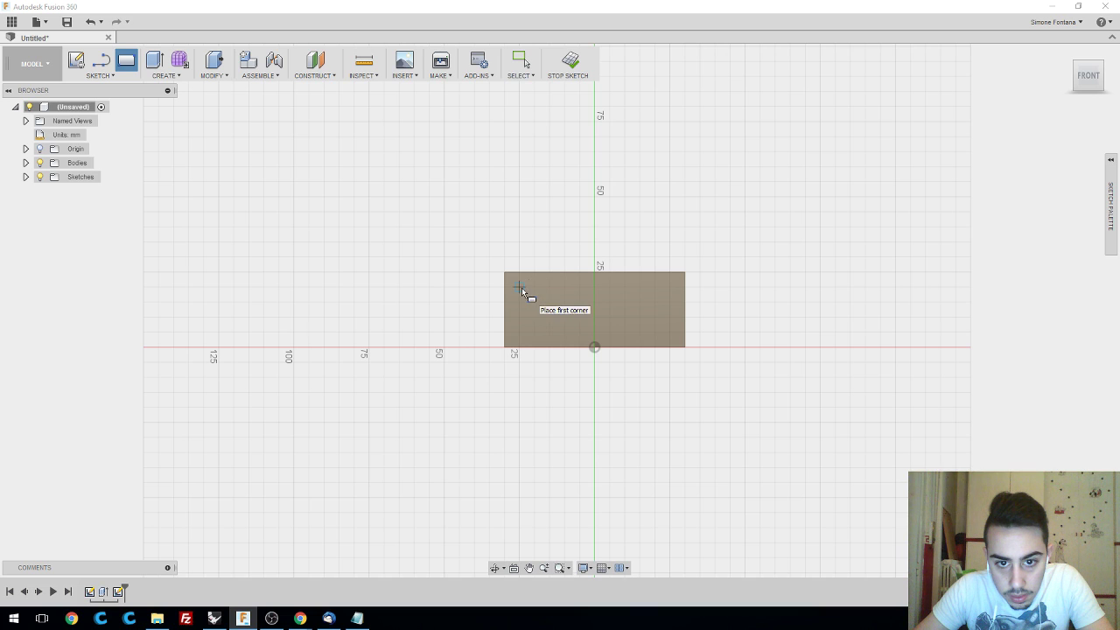
{"action": "left_click", "coordinate": [519, 288]}
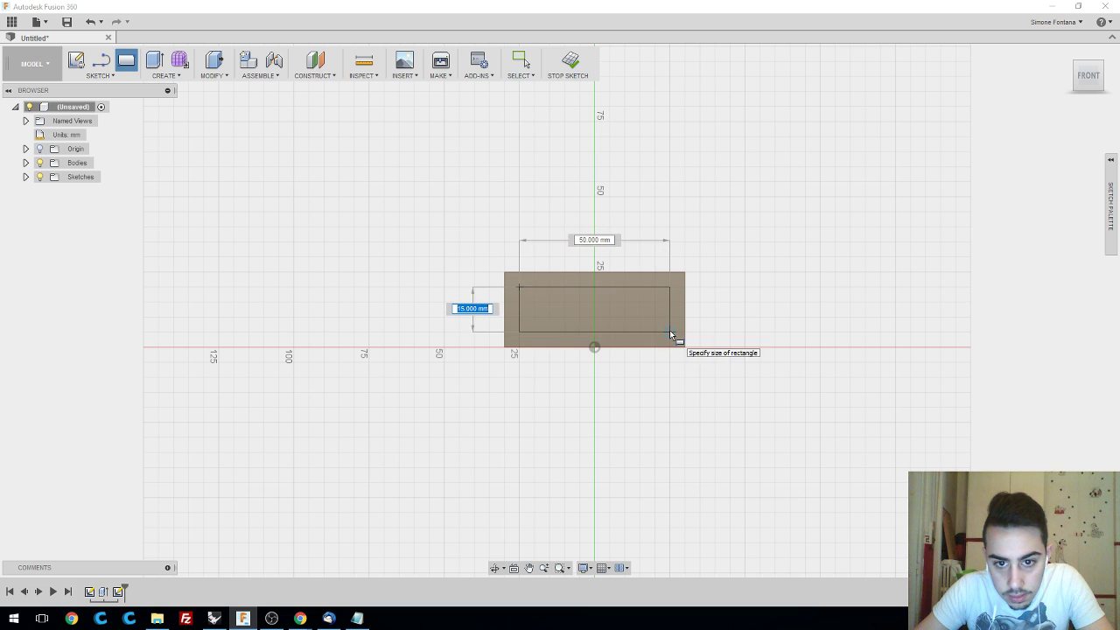
{"action": "left_click", "coordinate": [671, 333]}
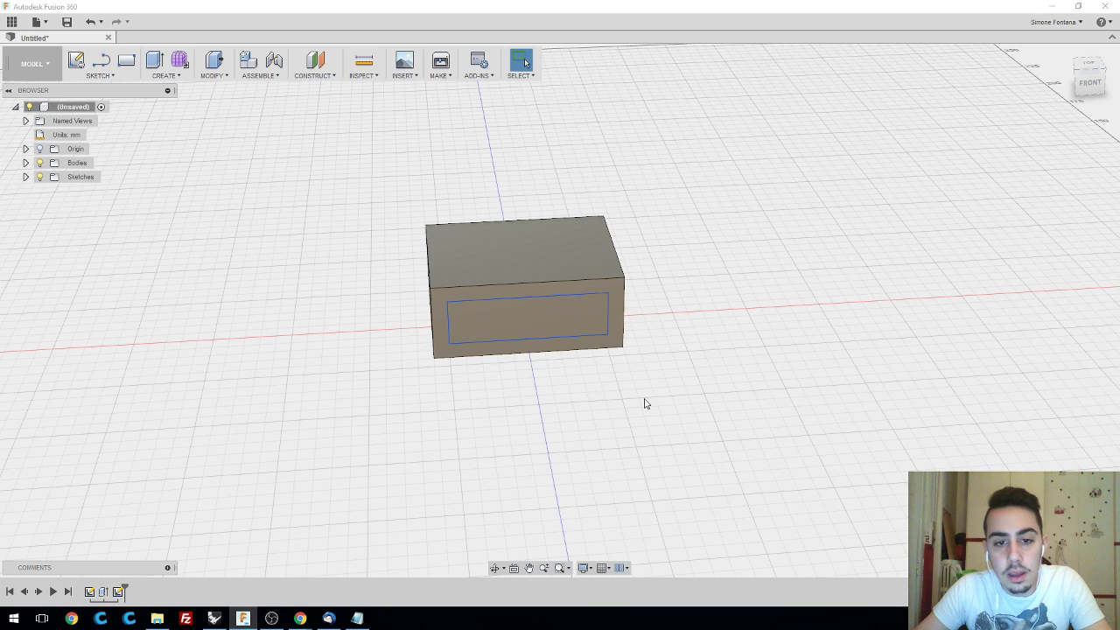
- Extrude the 50 × 15 mm front rectangle 1.5 mm outward, joined to the box
{"action": "key", "text": "e"}
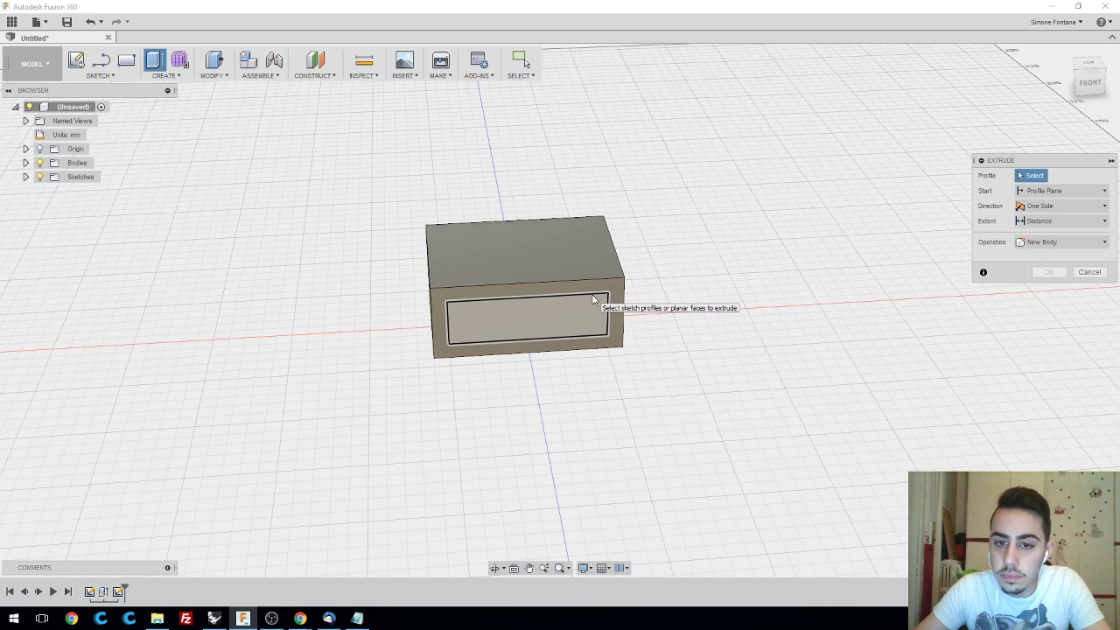
{"action": "left_click", "coordinate": [170, 79]}
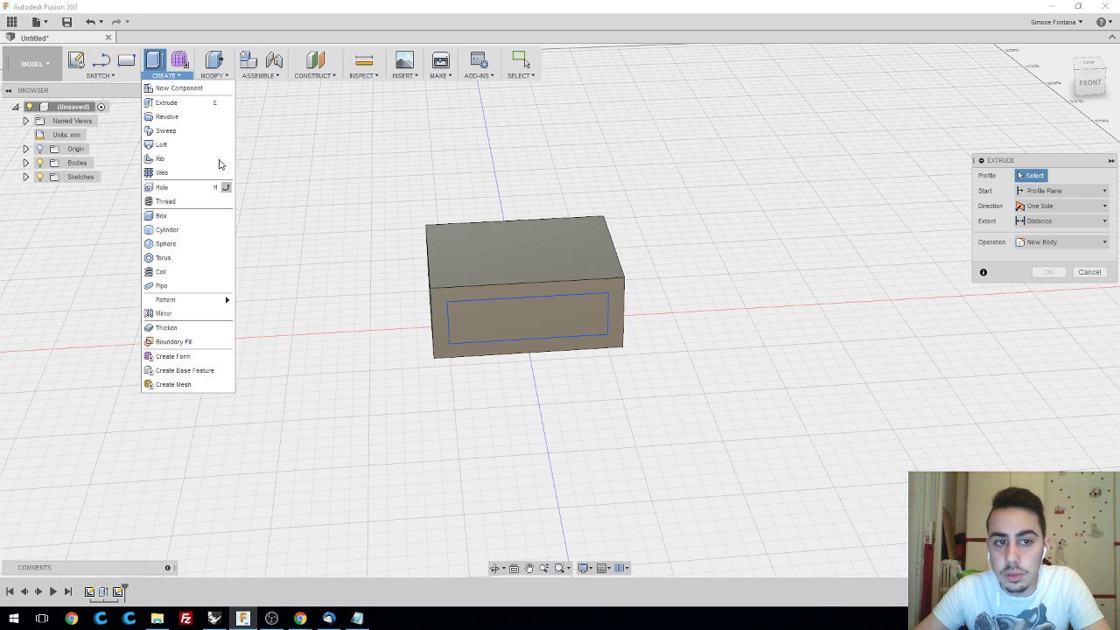
{"action": "left_click", "coordinate": [167, 76]}
{"action": "left_click", "coordinate": [214, 76]}
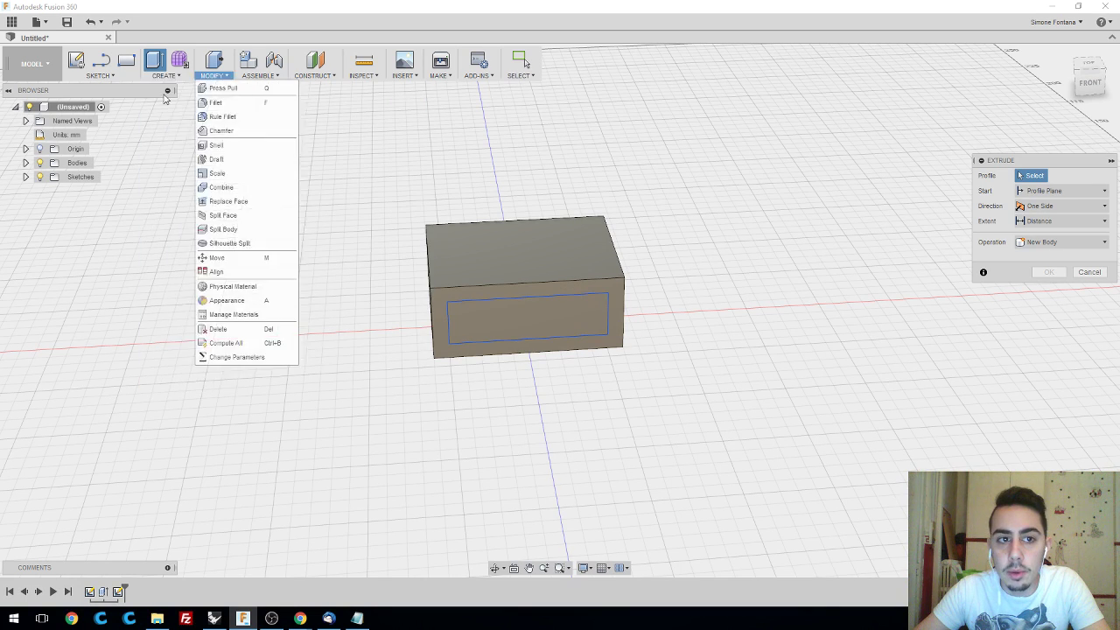
{"action": "left_click", "coordinate": [166, 76]}
{"action": "left_click", "coordinate": [523, 341]}
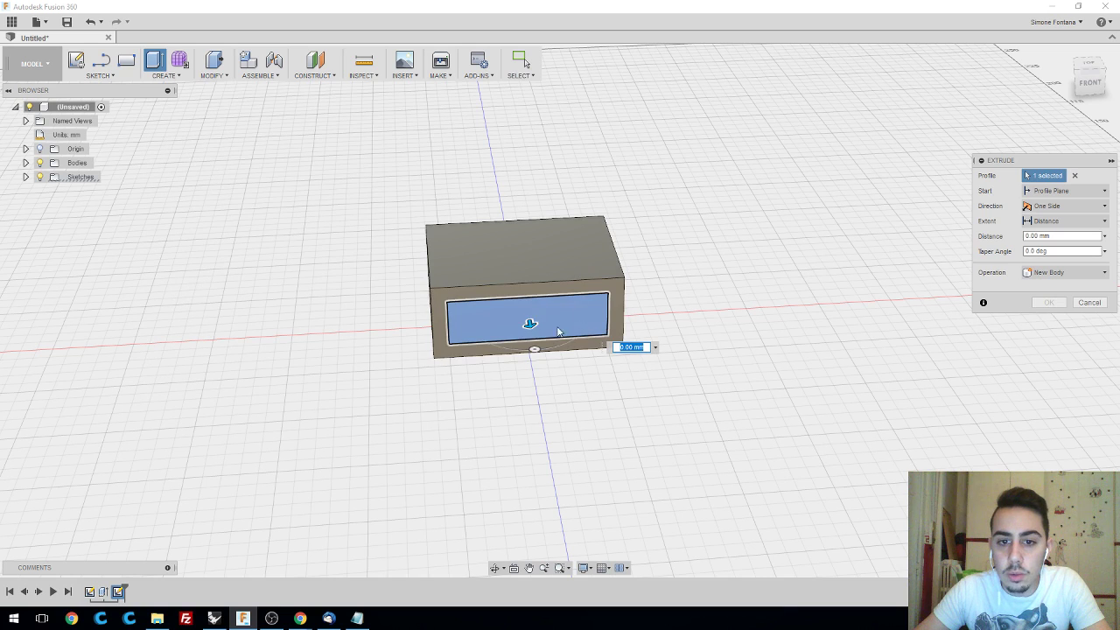
{"action": "left_click_drag", "start_coordinate": [530, 324], "coordinate": [546, 403]}
{"action": "middle_click_drag", "start_coordinate": [776, 393], "coordinate": [735, 344], "text": "shift"}
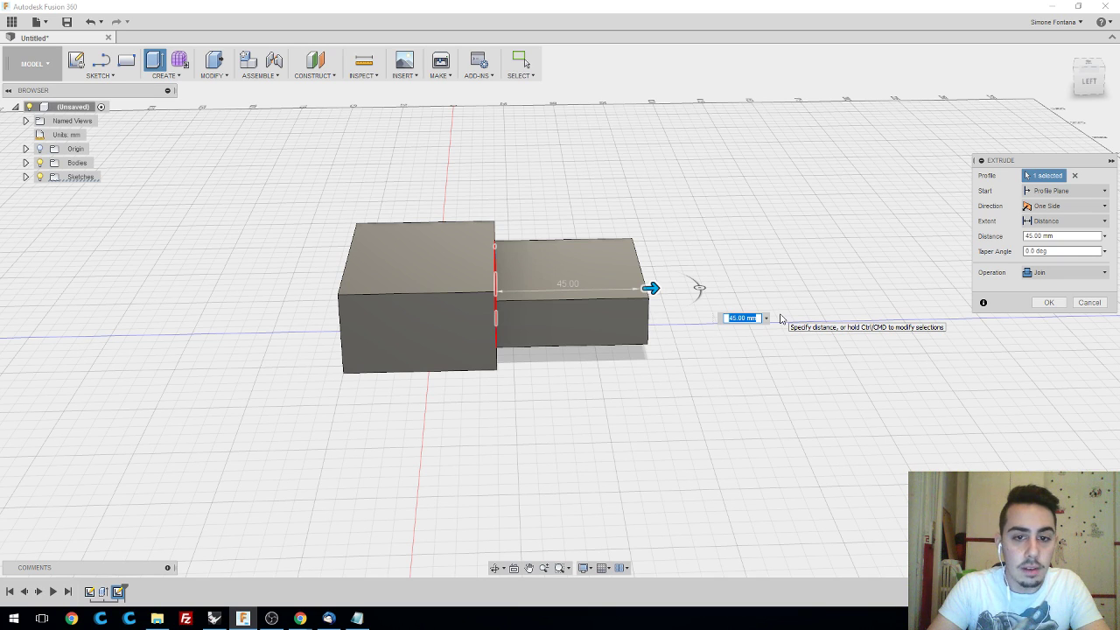
{"action": "type", "text": "1.5"}
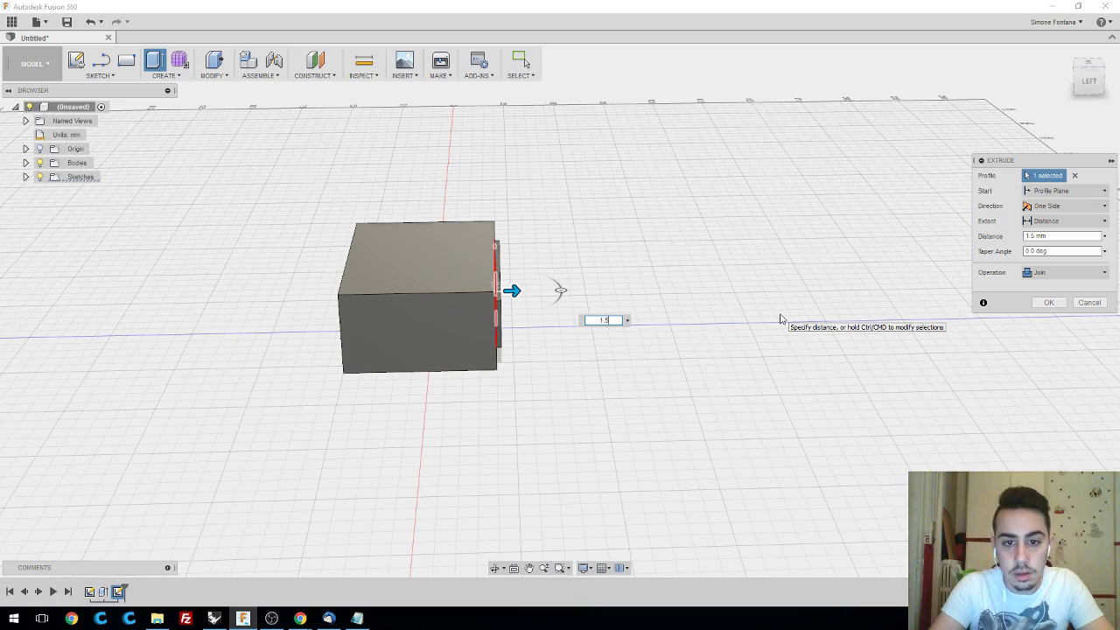
{"action": "key", "text": "Return"}
{"action": "middle_click_drag", "start_coordinate": [718, 273], "coordinate": [518, 283]}
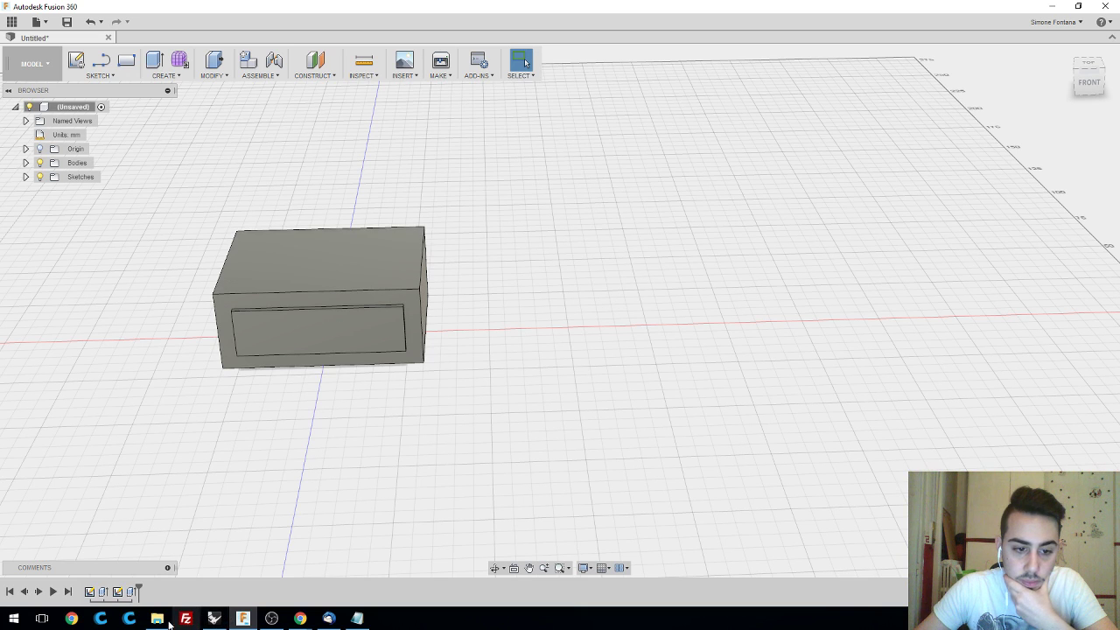
{"action": "mouse_move", "coordinate": [300, 619]}
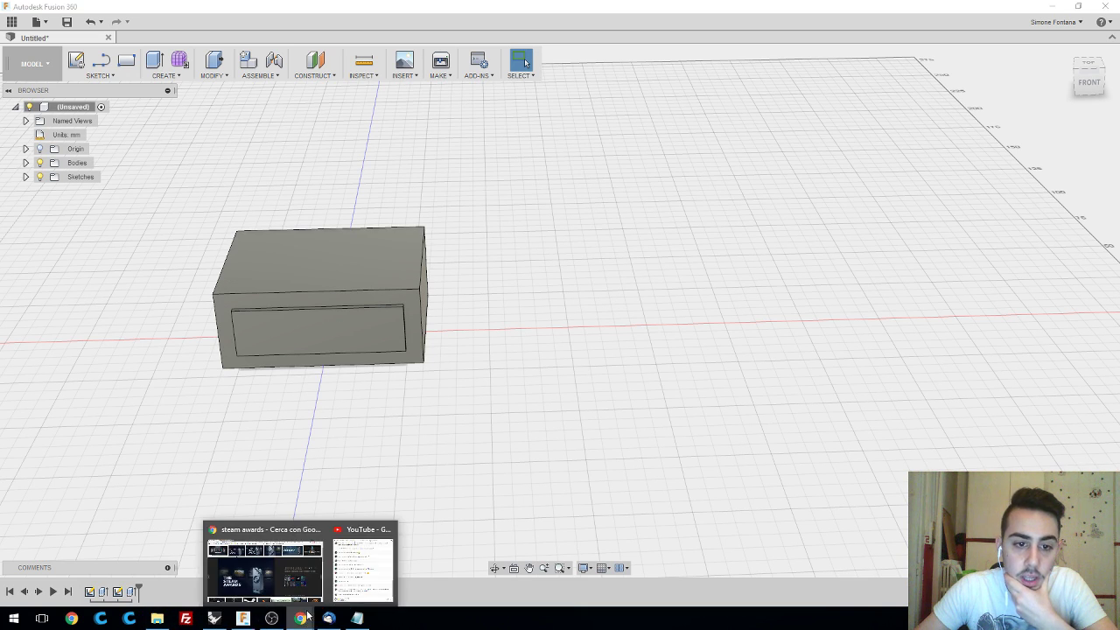
{"action": "left_click", "coordinate": [294, 546]}
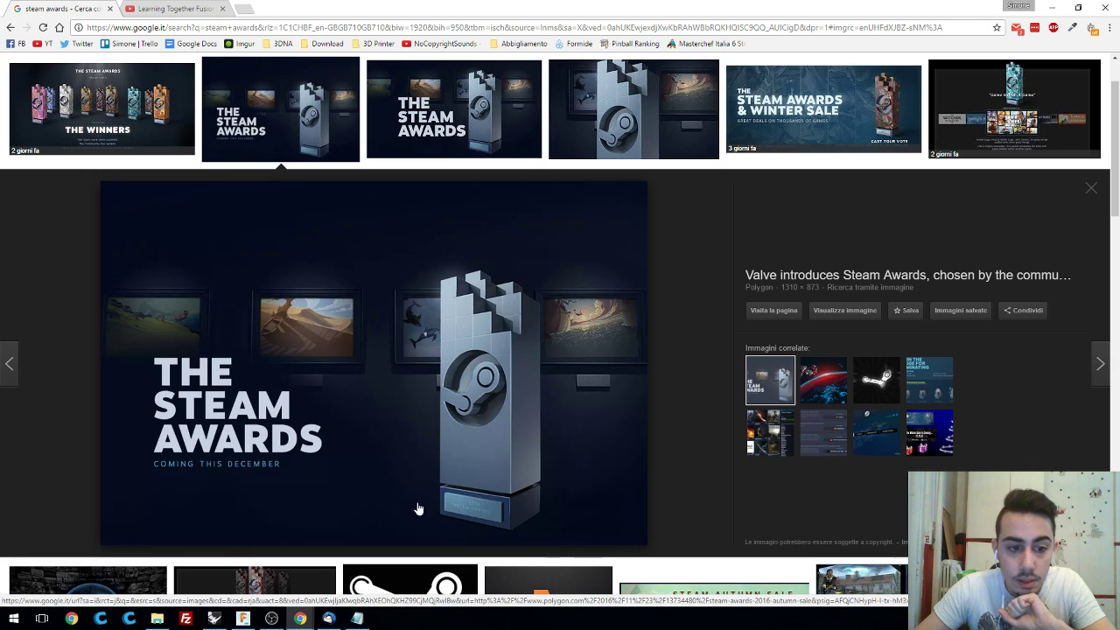
{"action": "left_click", "coordinate": [272, 619]}
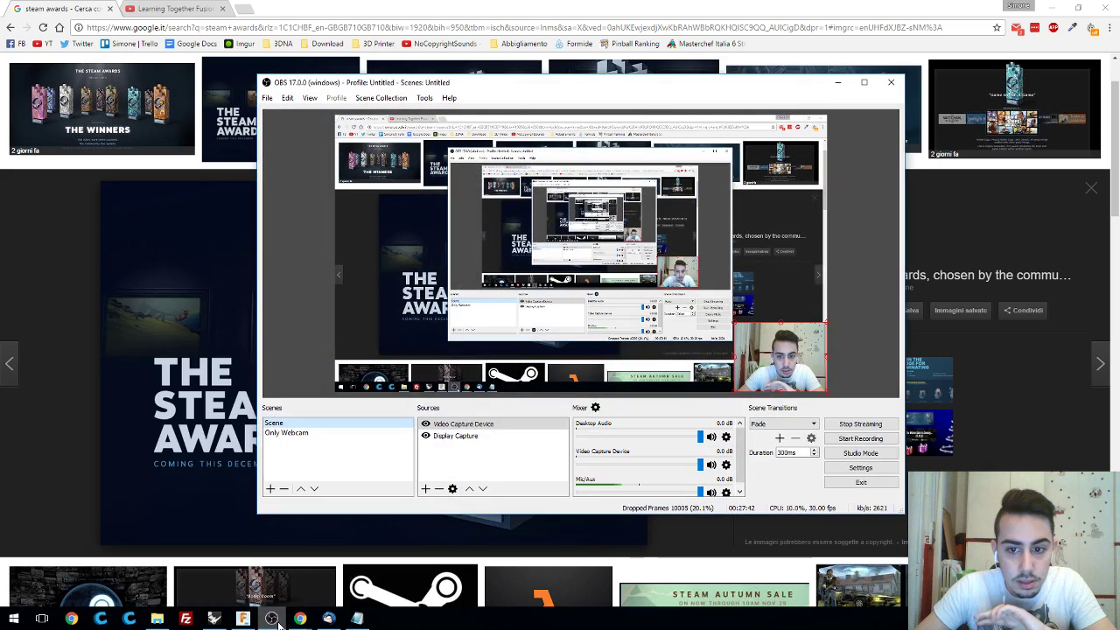
{"action": "left_click", "coordinate": [272, 619]}
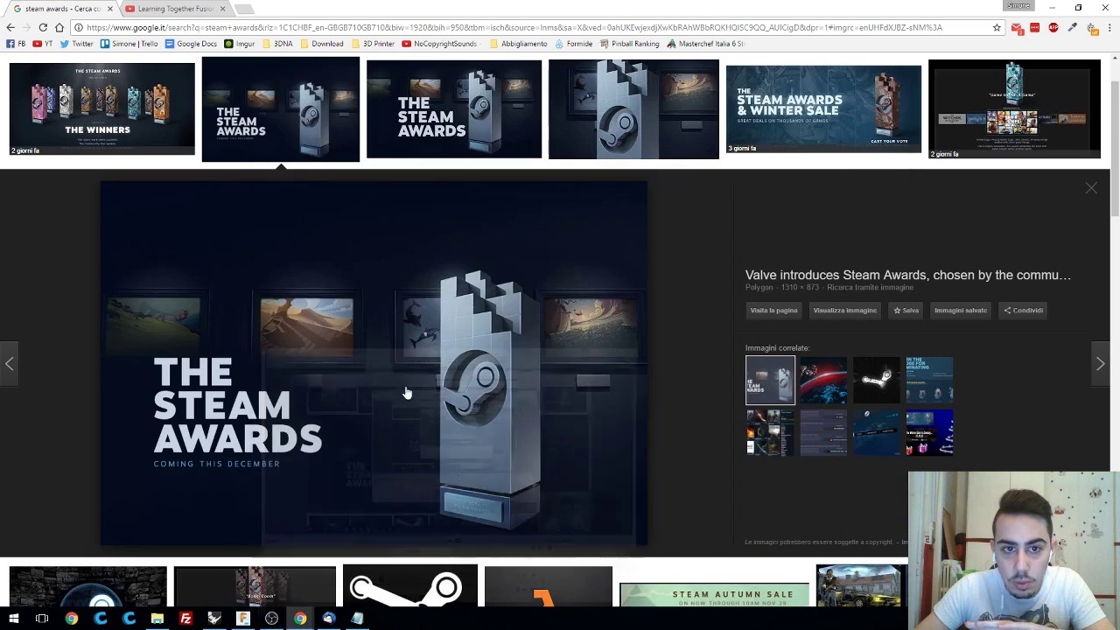
{"action": "left_click", "coordinate": [205, 8]}
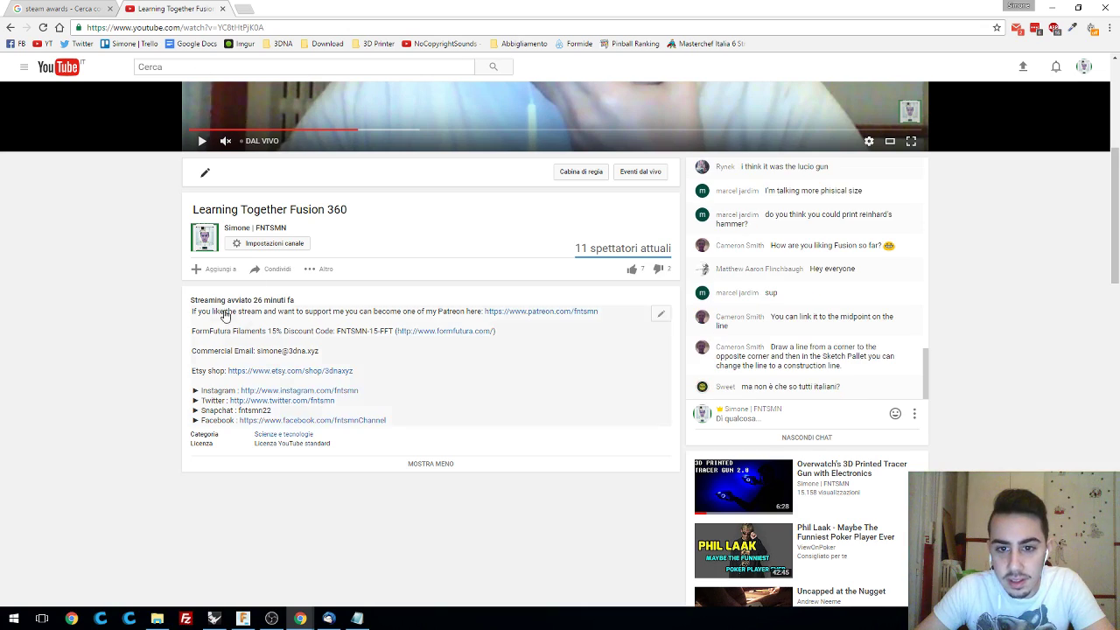
{"action": "scroll", "coordinate": [134, 296], "scroll_direction": "down", "scroll_amount": 3}
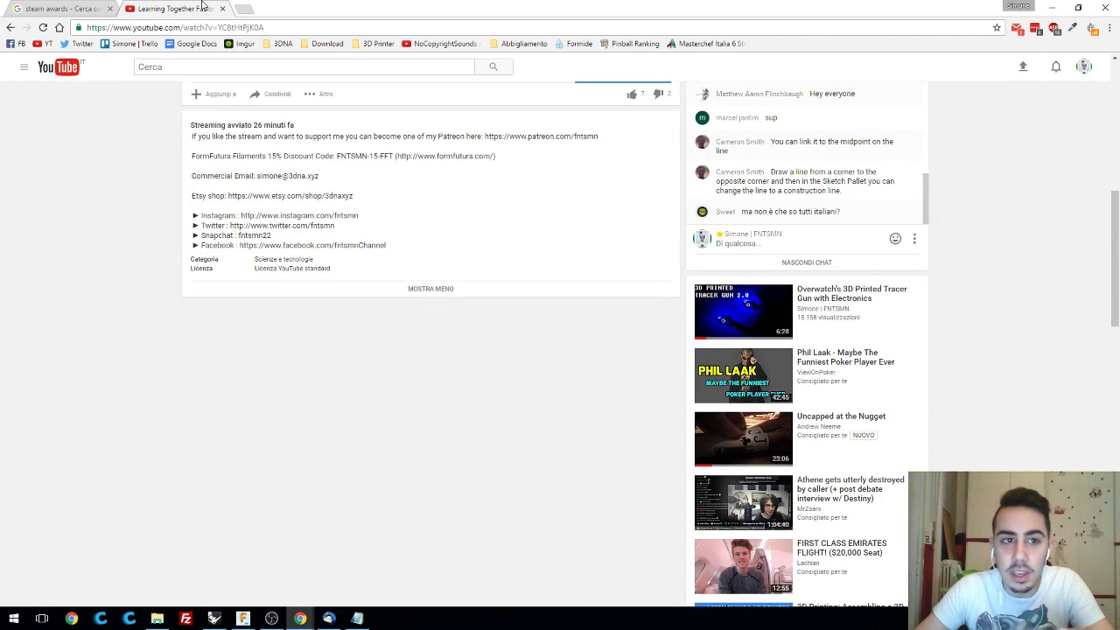
{"action": "left_click", "coordinate": [82, 8]}
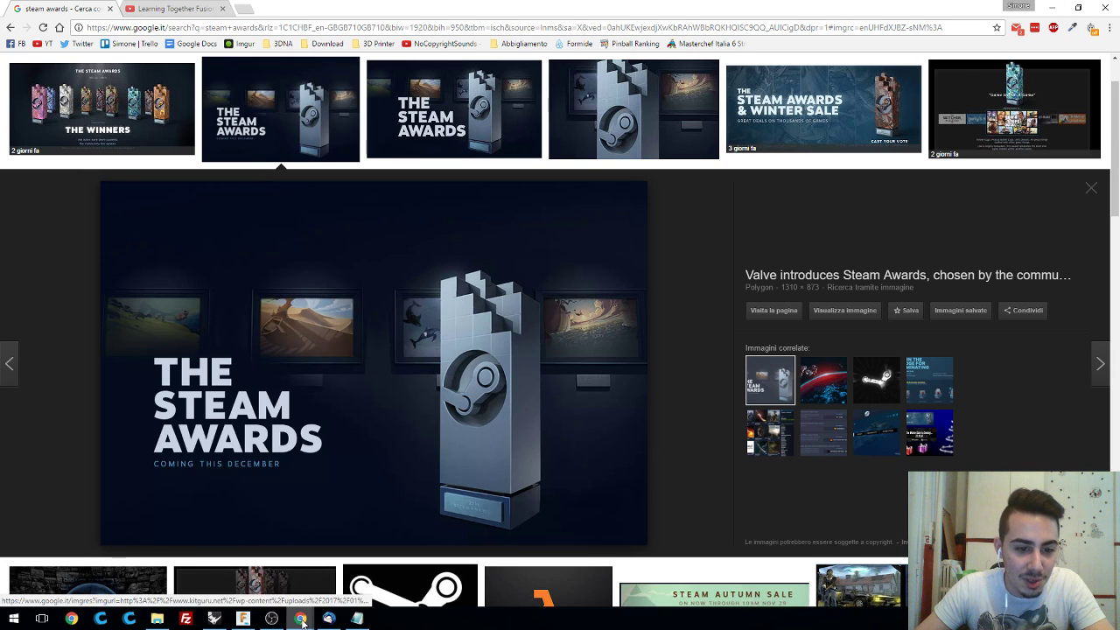
{"action": "mouse_move", "coordinate": [246, 625]}
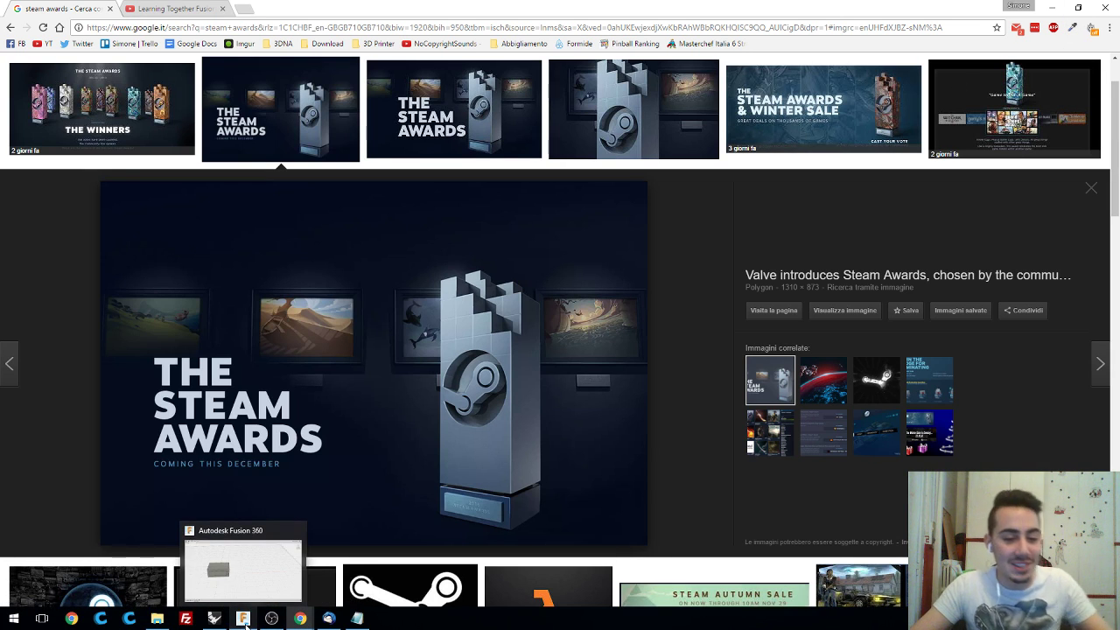
{"action": "left_click", "coordinate": [244, 620]}
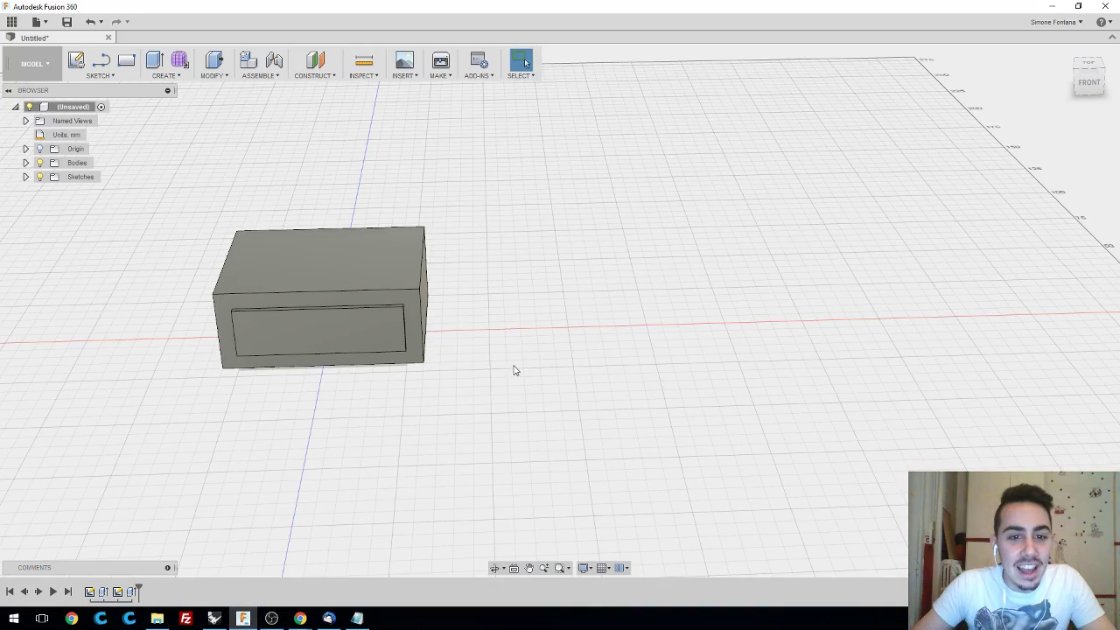
- Create a new sketch using the box's top face as the sketch plane
{"action": "mouse_move", "coordinate": [567, 289]}
{"action": "middle_mouse_down", "text": "shift"}
{"action": "mouse_move", "coordinate": [718, 295]}
{"action": "mouse_move", "coordinate": [608, 321]}
{"action": "mouse_move", "coordinate": [583, 293]}
{"action": "middle_mouse_up", "text": "shift"}
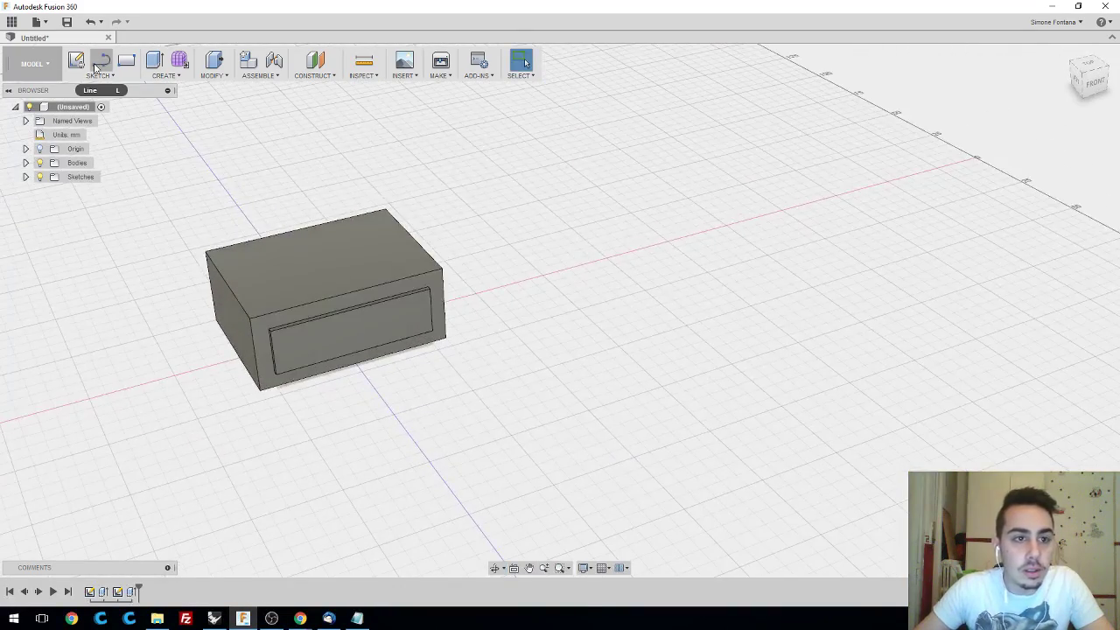
{"action": "left_click", "coordinate": [75, 59]}
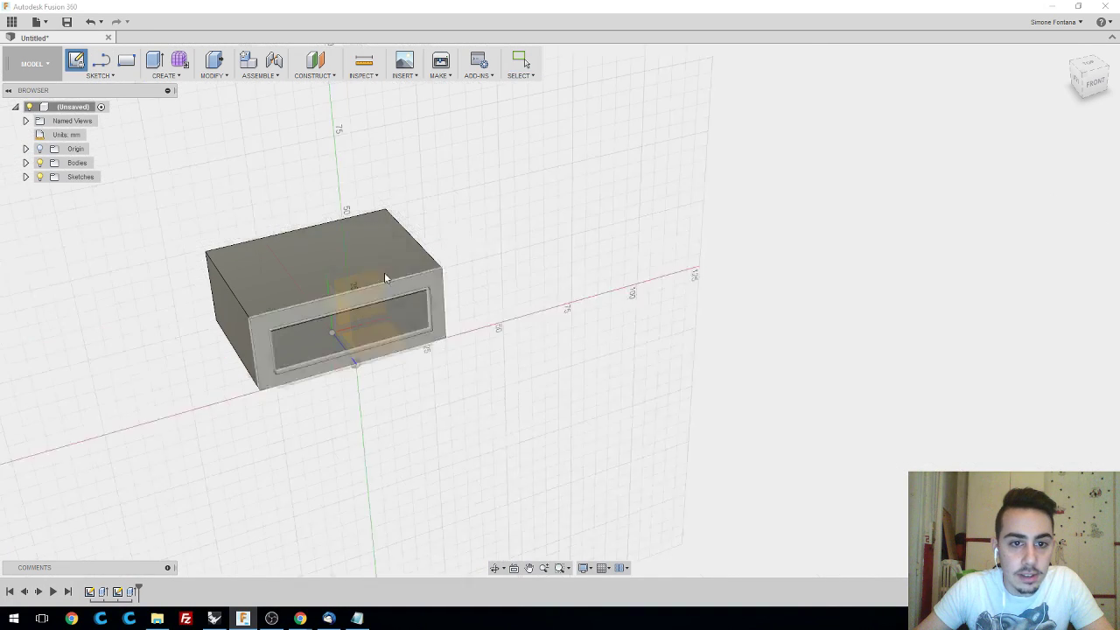
{"action": "left_click", "coordinate": [289, 272]}
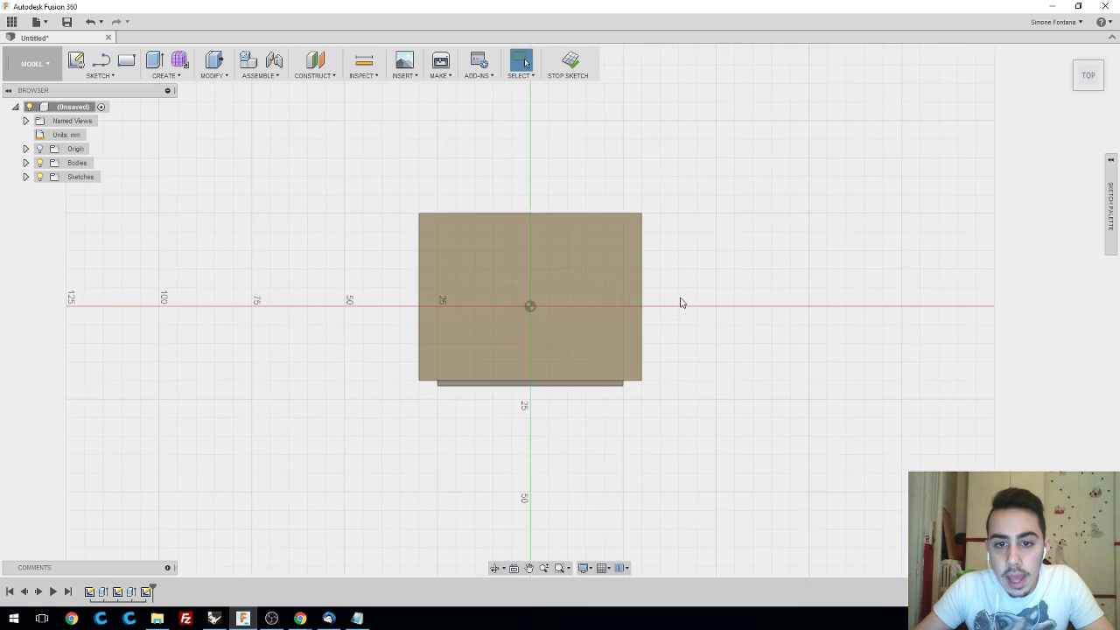
- Draw a 30 × 25 mm two-point rectangle on the top face and finish the sketch
{"action": "left_click", "coordinate": [107, 78]}
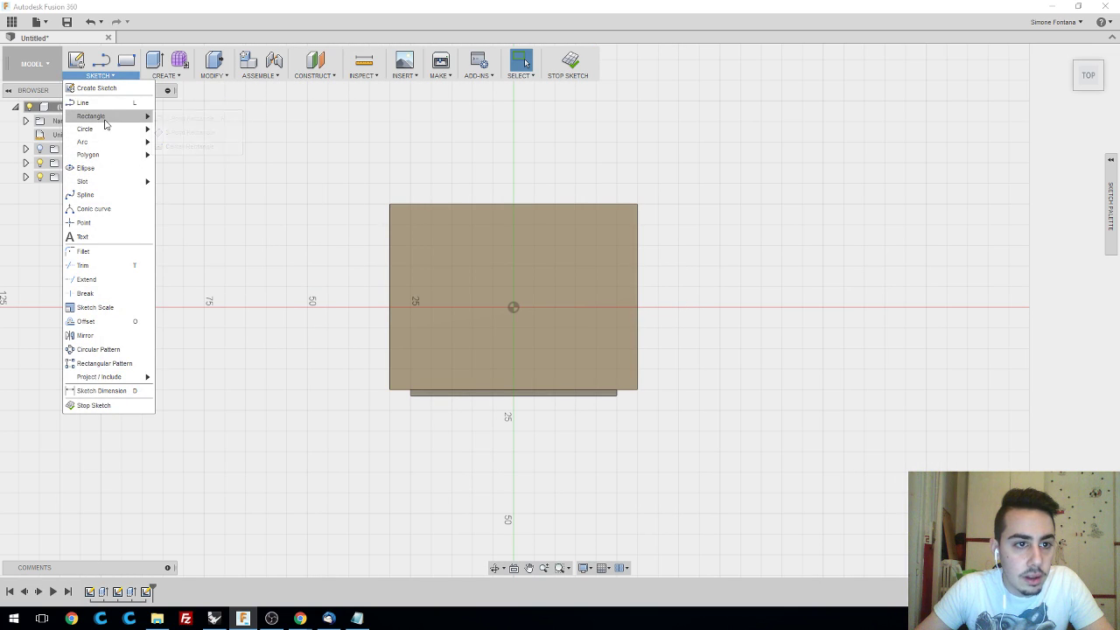
{"action": "left_click", "coordinate": [175, 119]}
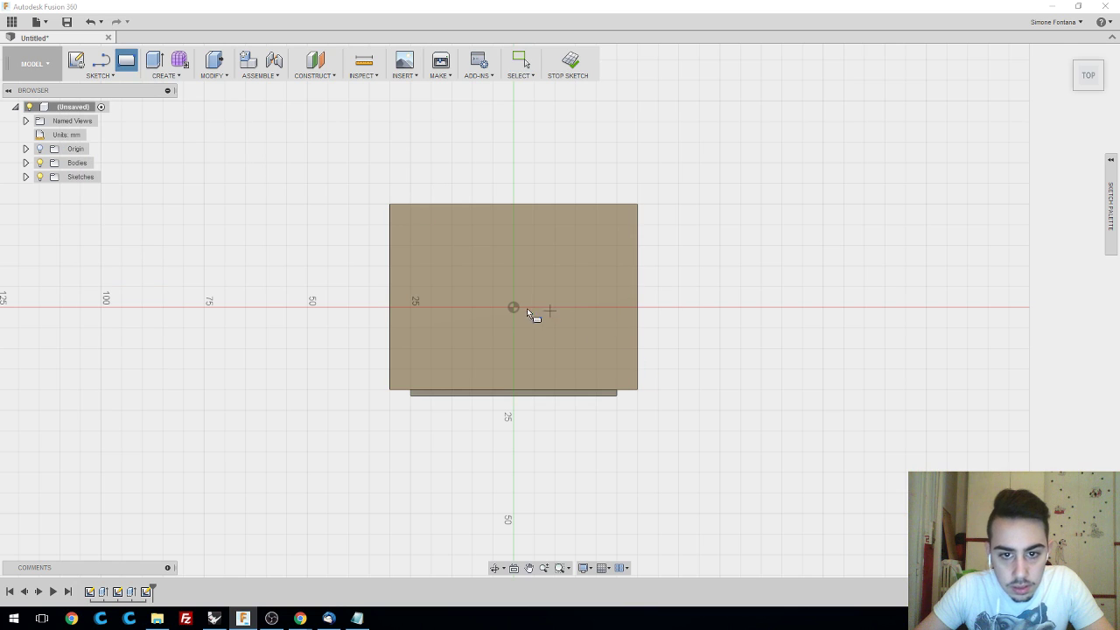
{"action": "left_click", "coordinate": [452, 246]}
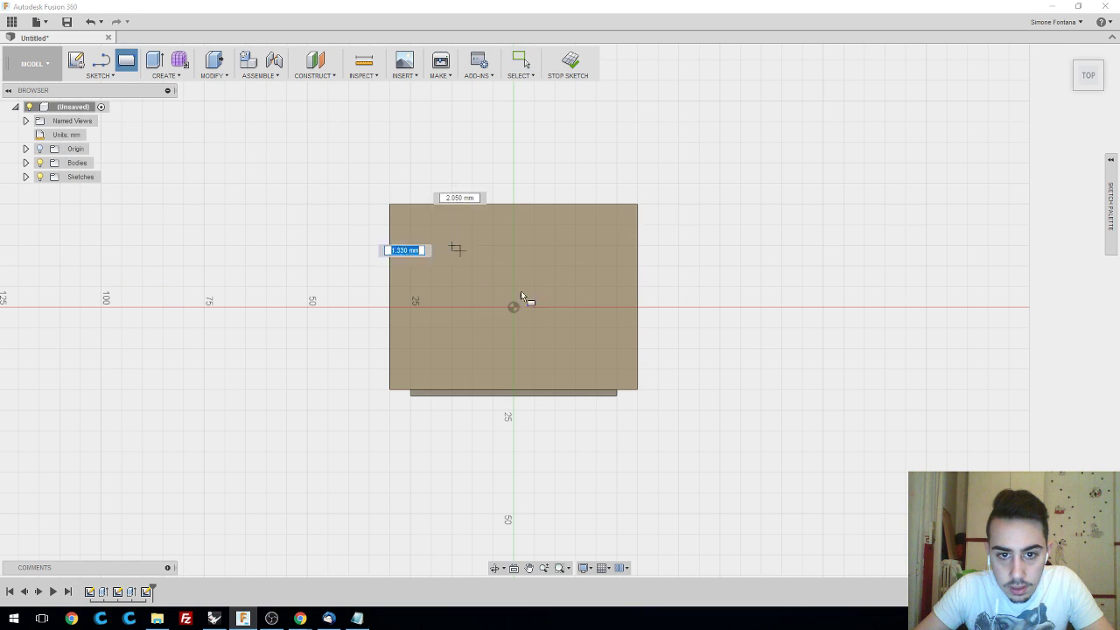
{"action": "left_click", "coordinate": [577, 347]}
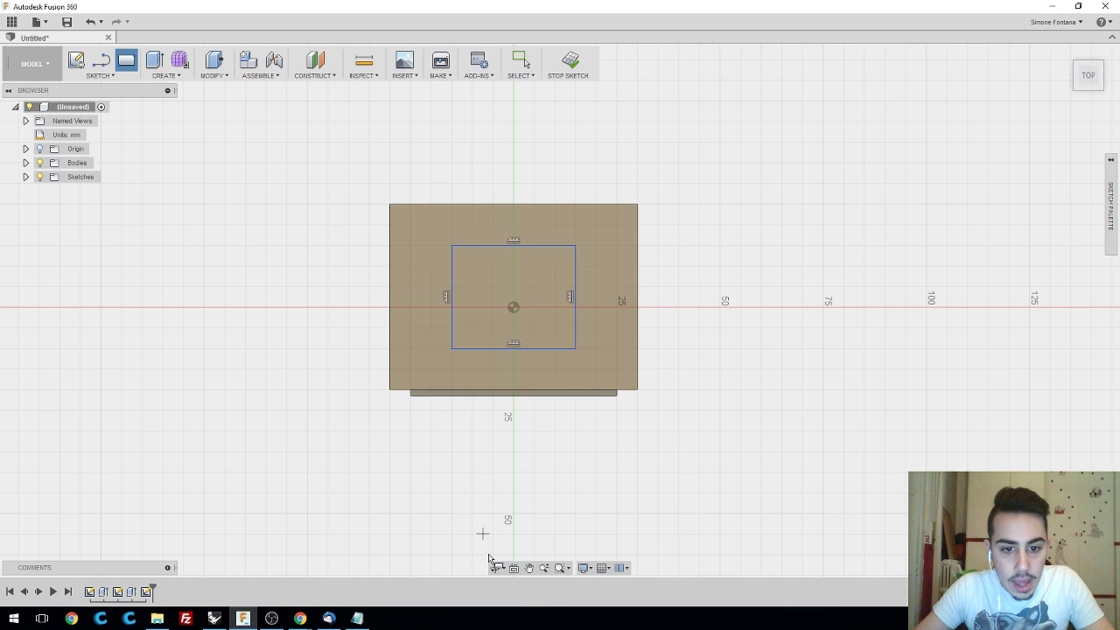
{"action": "left_click", "coordinate": [570, 63]}
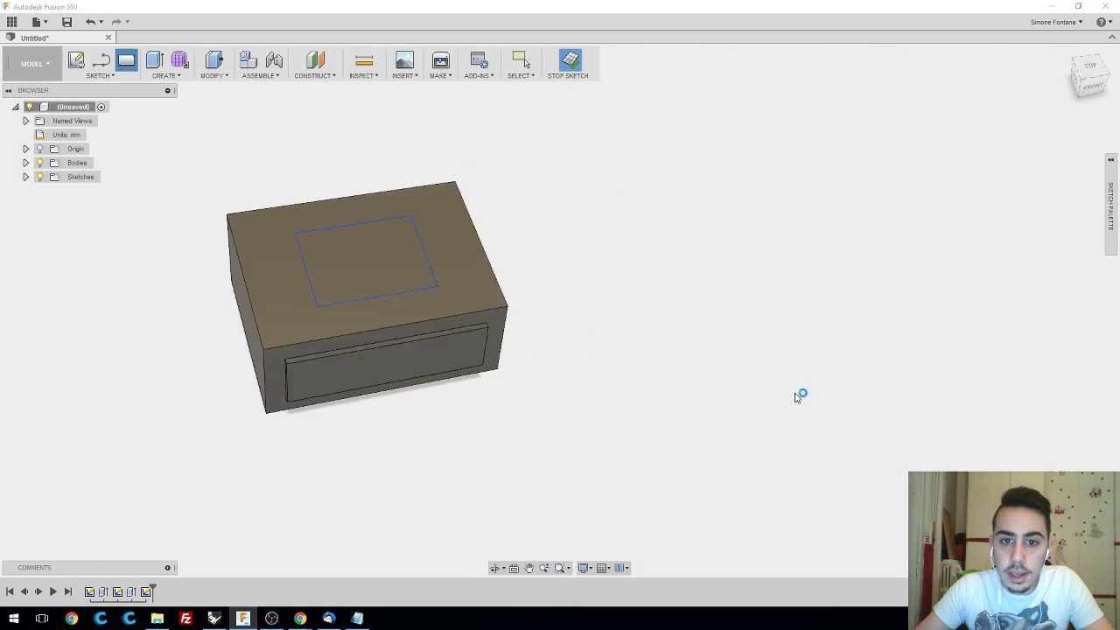
- Extrude the top 30 × 25 mm rectangle 10 mm, joined as a raised upper block
{"action": "key", "text": "e"}
{"action": "left_click", "coordinate": [330, 248]}
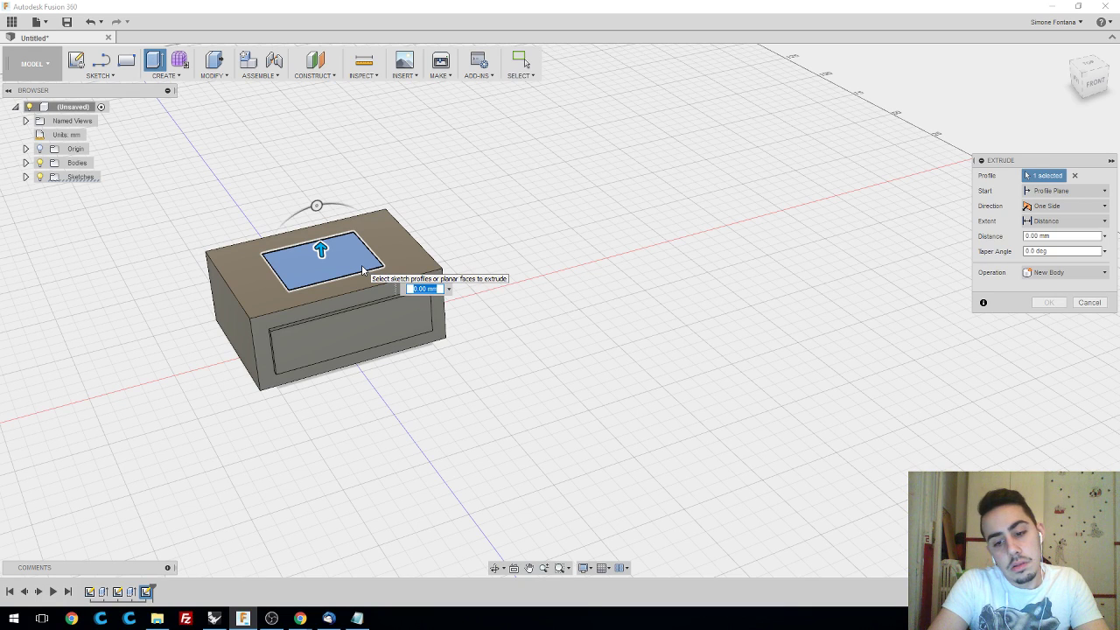
{"action": "type", "text": "10"}
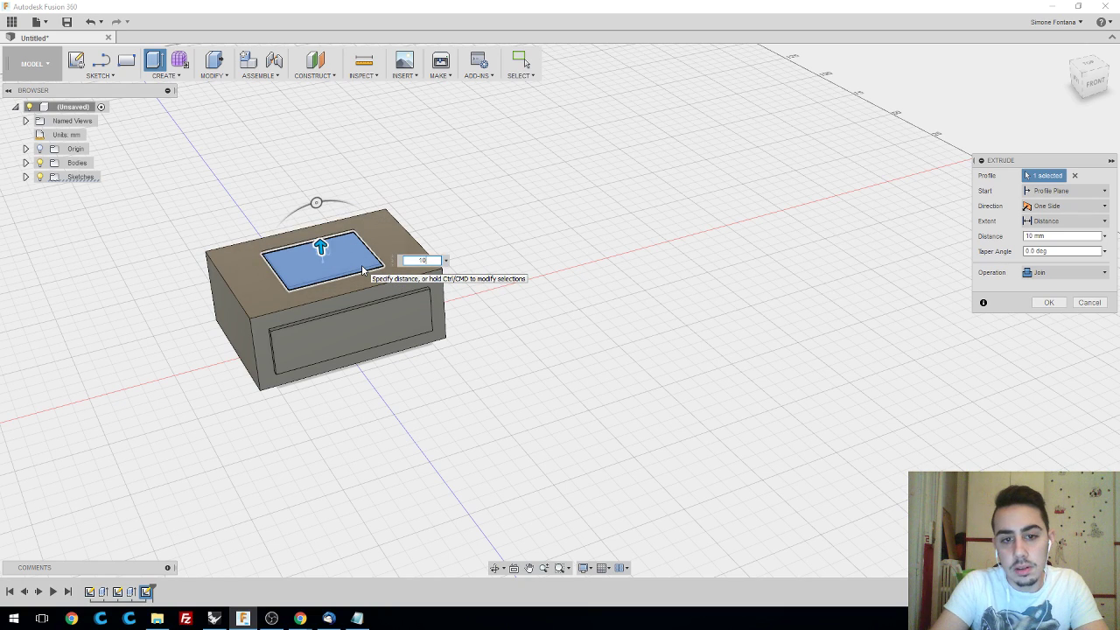
{"action": "key", "text": "Return"}
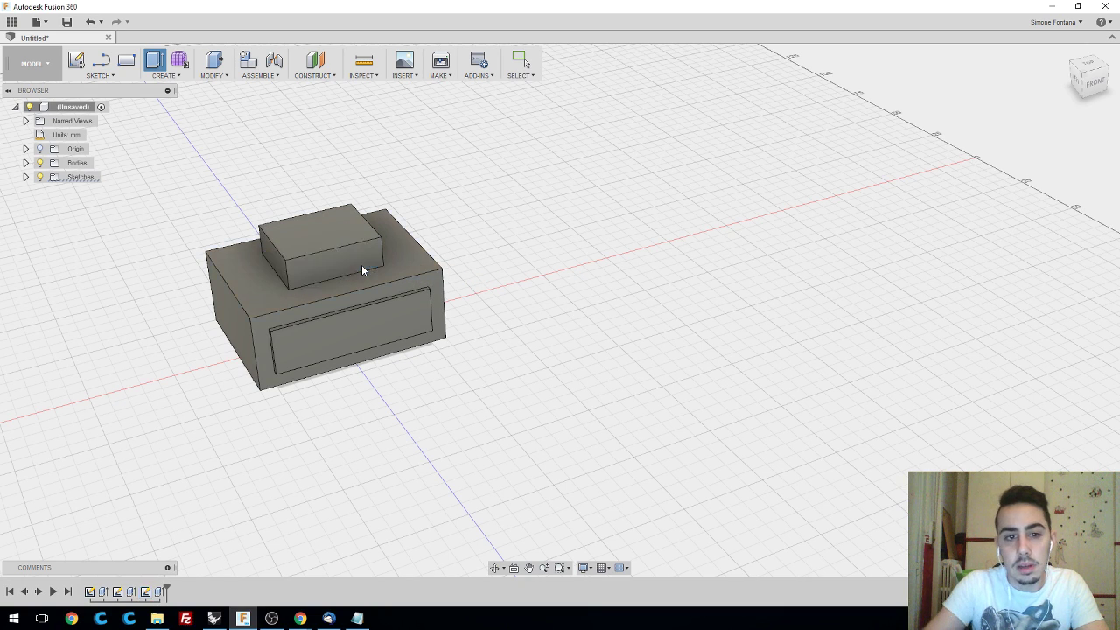
{"action": "middle_click_drag", "start_coordinate": [362, 265], "coordinate": [517, 317], "text": "shift"}
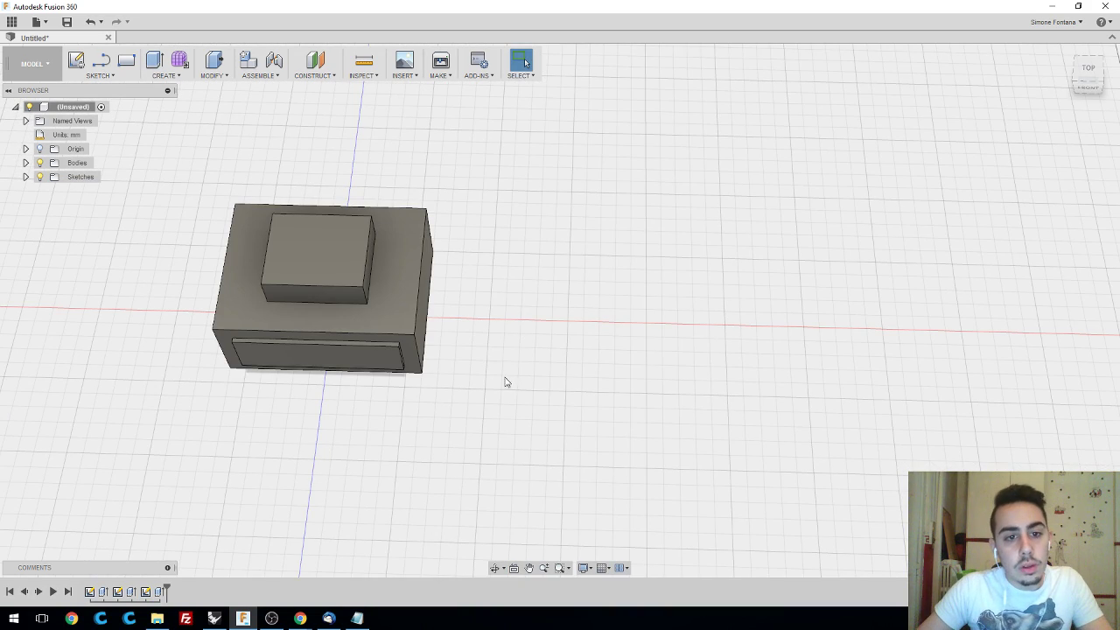
{"action": "middle_click_drag", "start_coordinate": [520, 328], "coordinate": [608, 300], "text": "shift"}
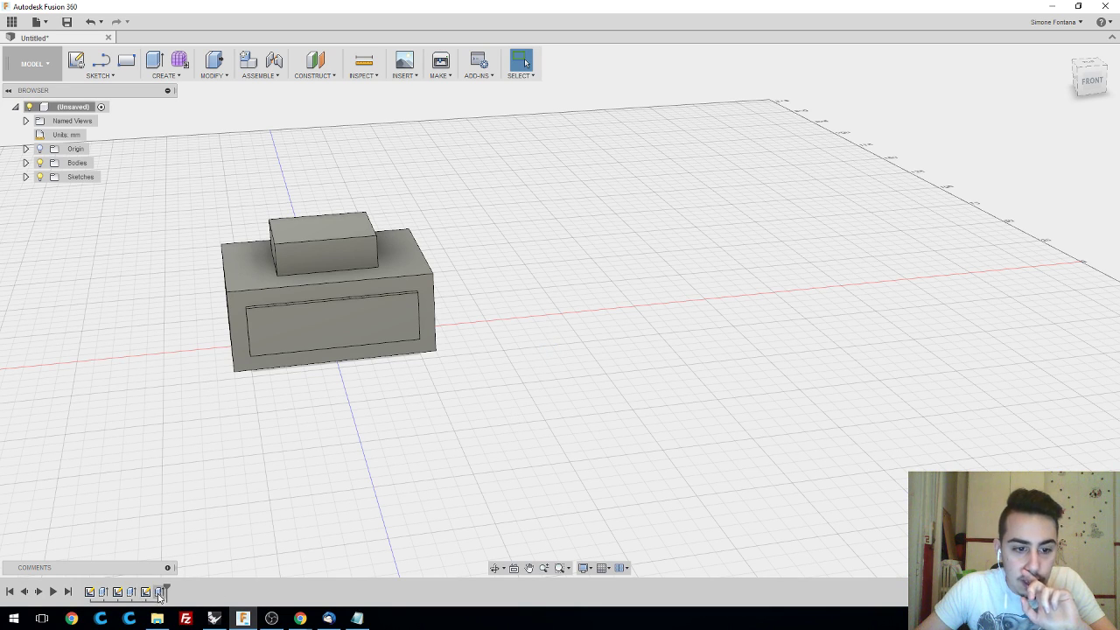
{"action": "left_click_drag", "start_coordinate": [165, 590], "coordinate": [136, 585]}
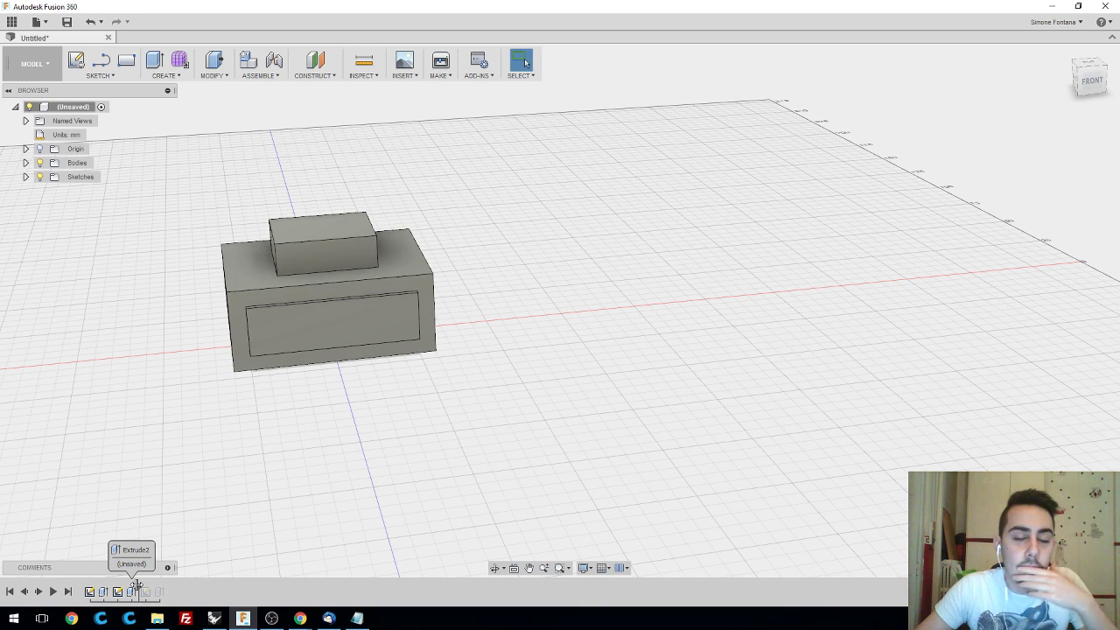
{"action": "left_click_drag", "start_coordinate": [129, 585], "coordinate": [122, 588]}
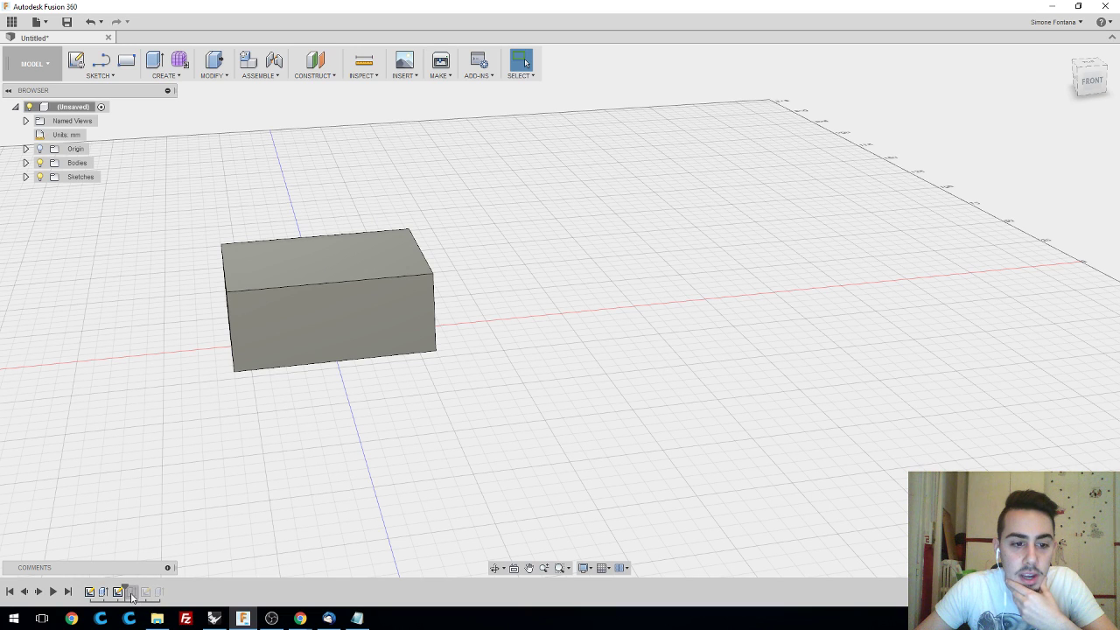
{"action": "mouse_move", "coordinate": [123, 585]}
{"action": "left_mouse_down"}
{"action": "mouse_move", "coordinate": [165, 587]}
{"action": "mouse_move", "coordinate": [105, 588]}
{"action": "mouse_move", "coordinate": [166, 587]}
{"action": "left_mouse_up"}
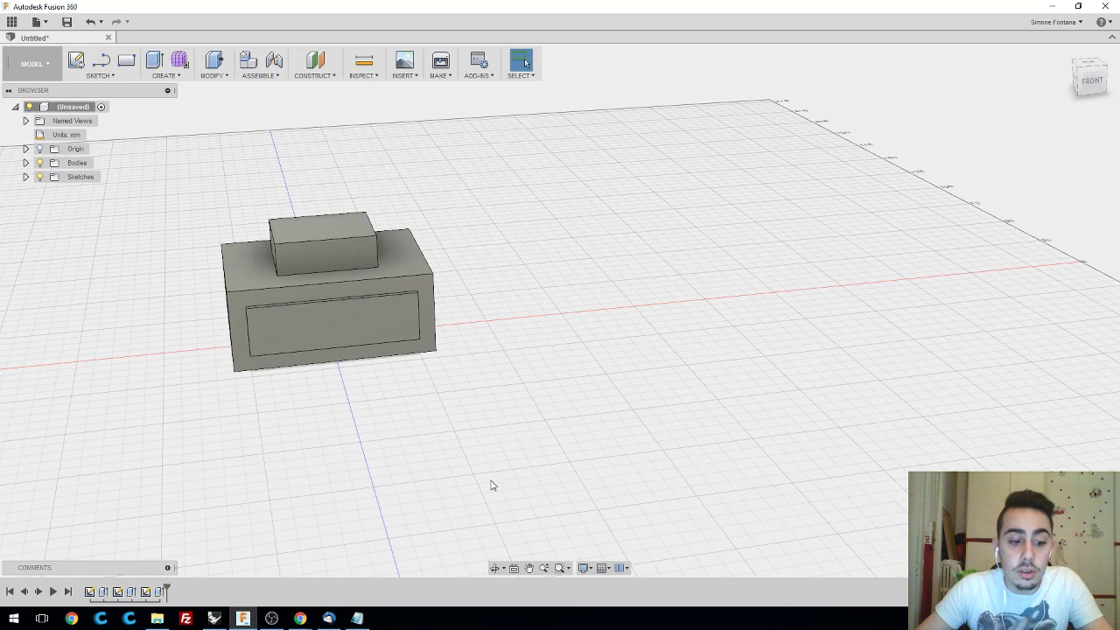
{"action": "middle_click_drag", "start_coordinate": [473, 466], "coordinate": [396, 510], "text": "shift"}
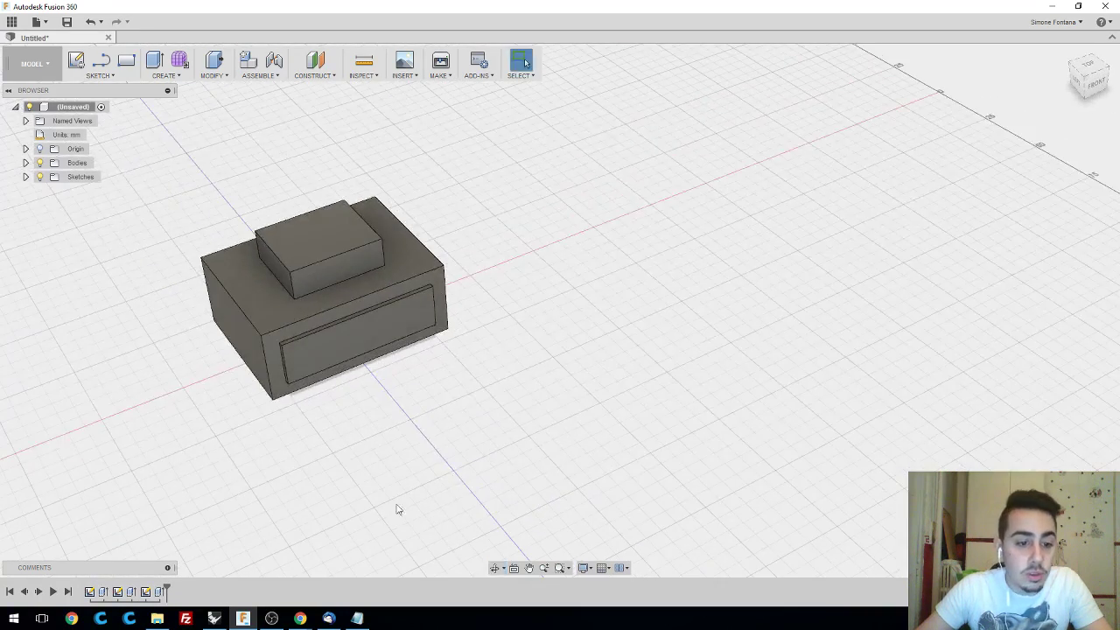
{"action": "right_click", "coordinate": [90, 593]}
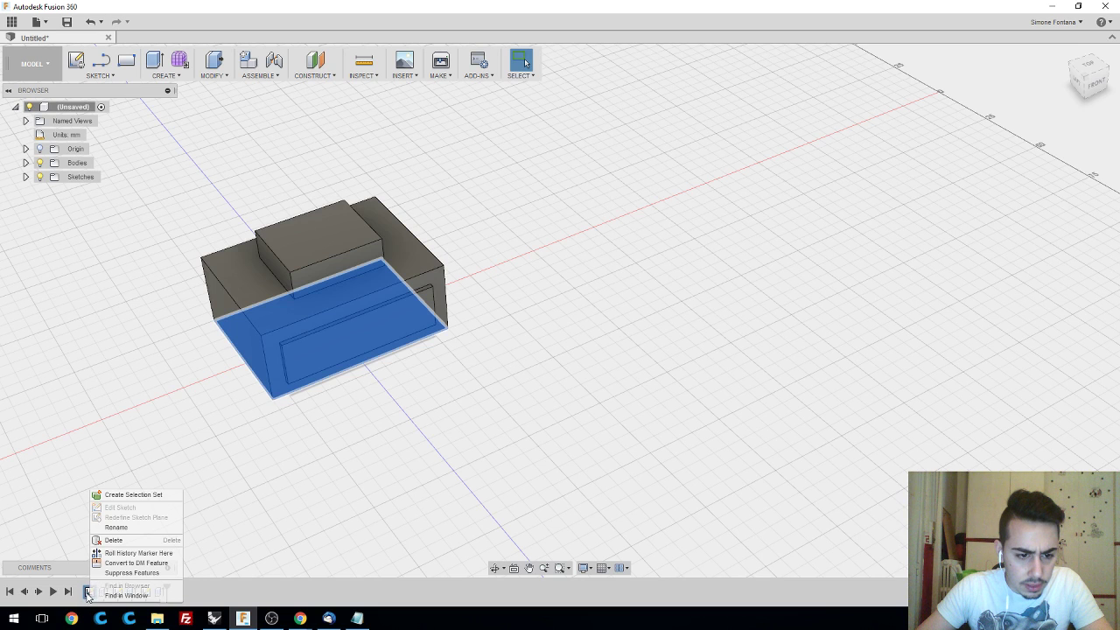
{"action": "double_click", "coordinate": [89, 593]}
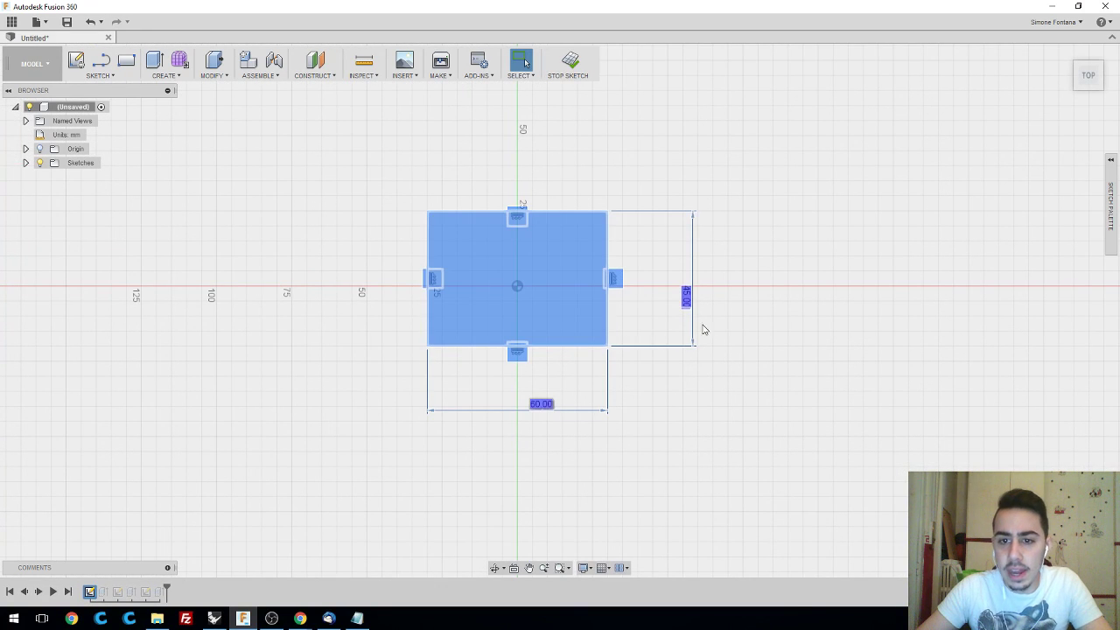
{"action": "double_click", "coordinate": [542, 407]}
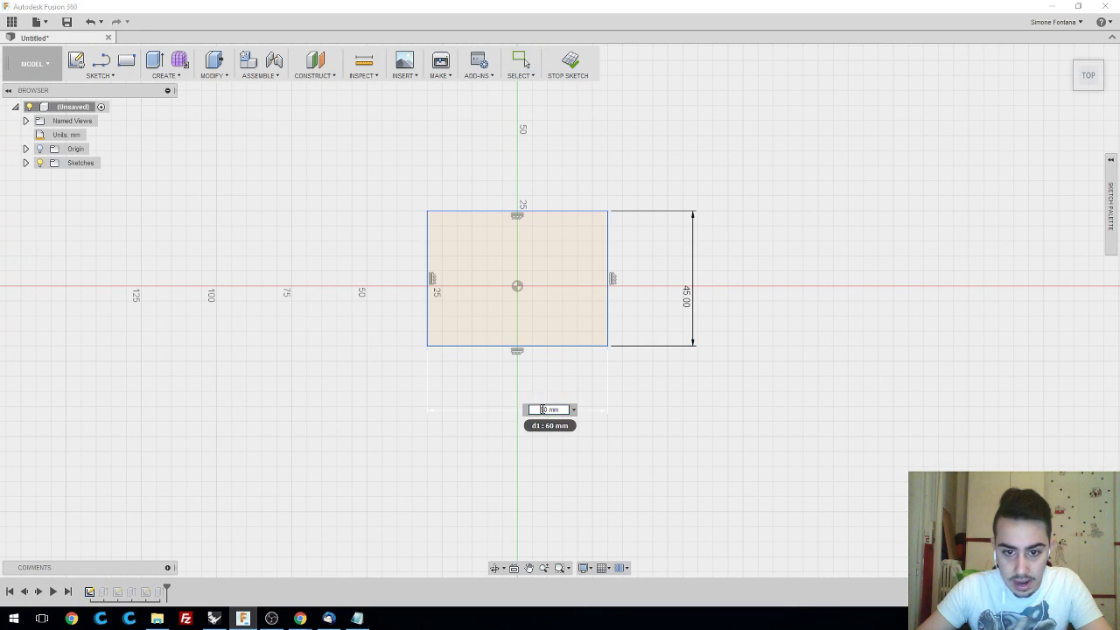
{"action": "left_click_drag", "start_coordinate": [556, 408], "coordinate": [523, 403]}
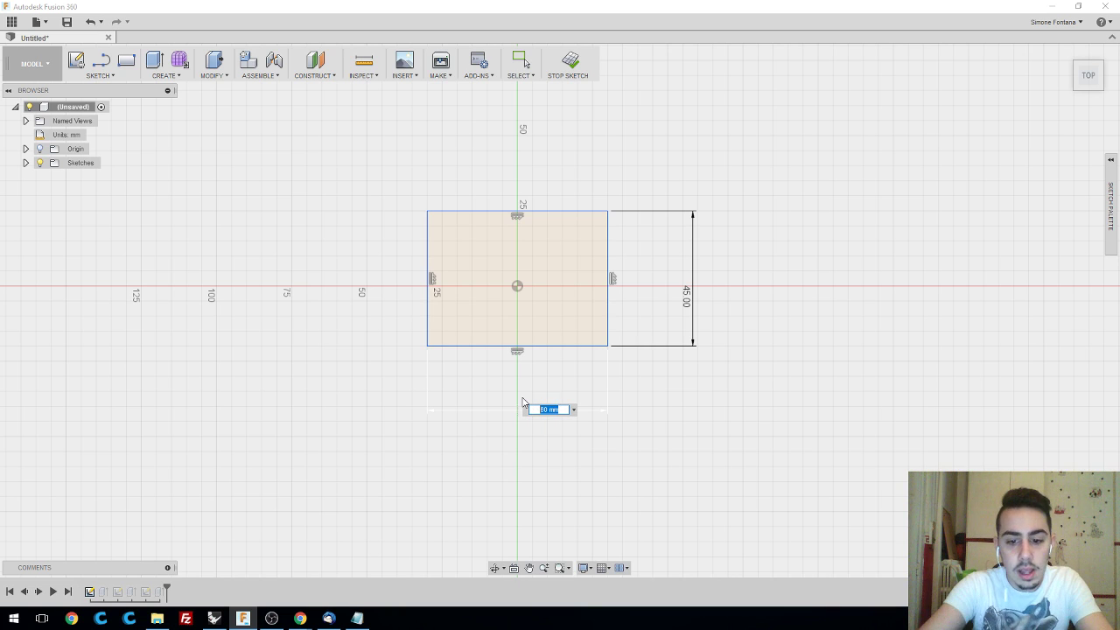
{"action": "type", "text": "80"}
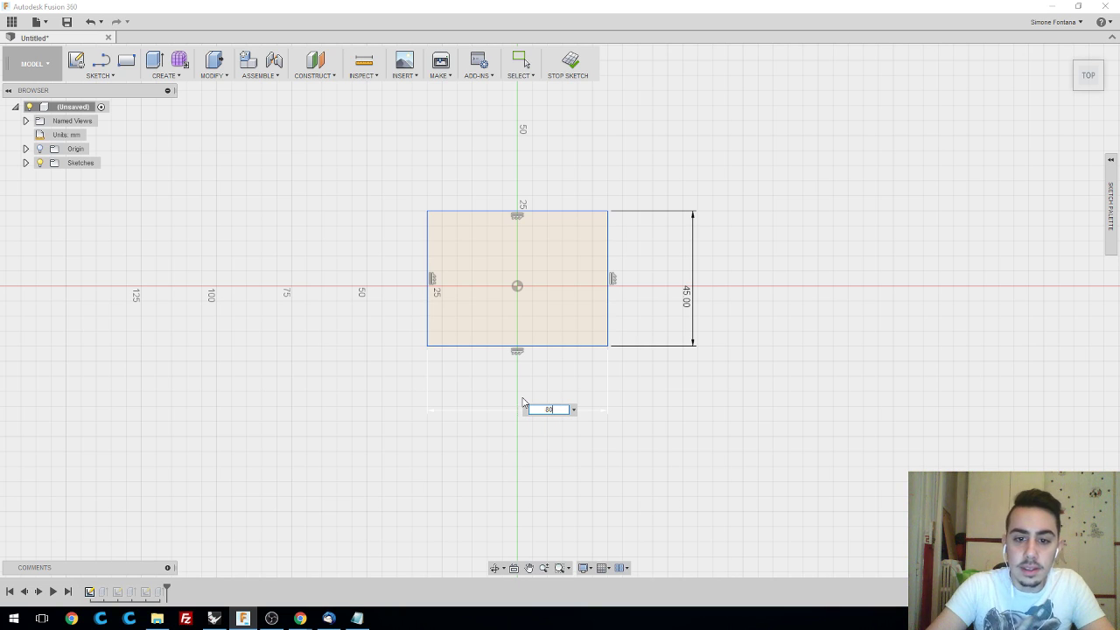
{"action": "key", "text": "Return"}
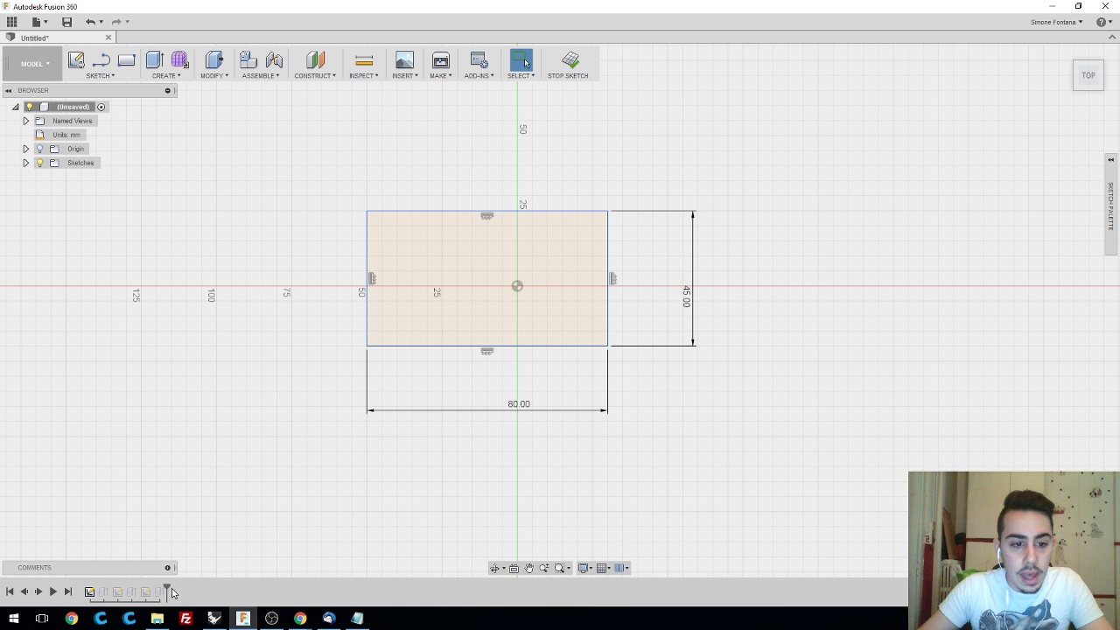
{"action": "left_click", "coordinate": [570, 61]}
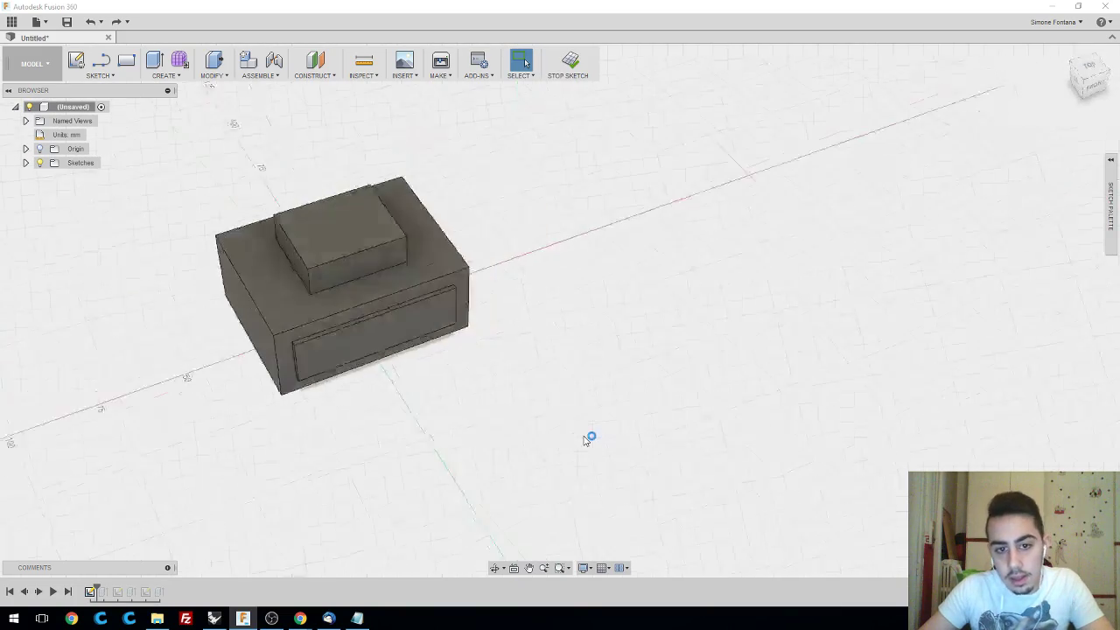
{"action": "middle_click_drag", "start_coordinate": [590, 438], "coordinate": [532, 400], "text": "shift"}
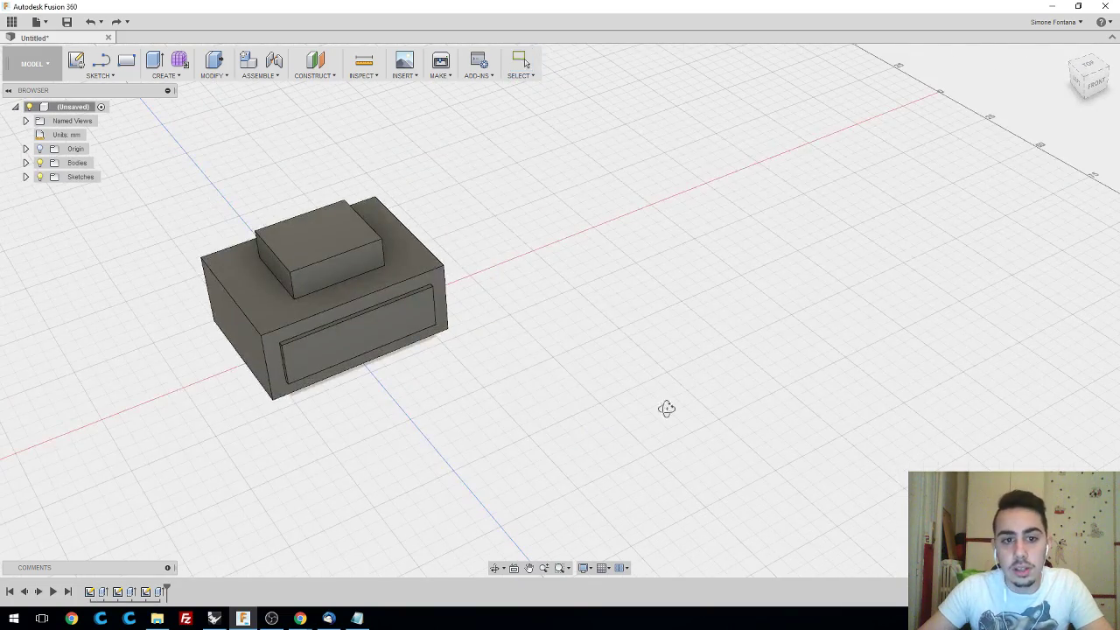
{"action": "middle_click_drag", "start_coordinate": [613, 412], "coordinate": [495, 393], "text": "shift"}
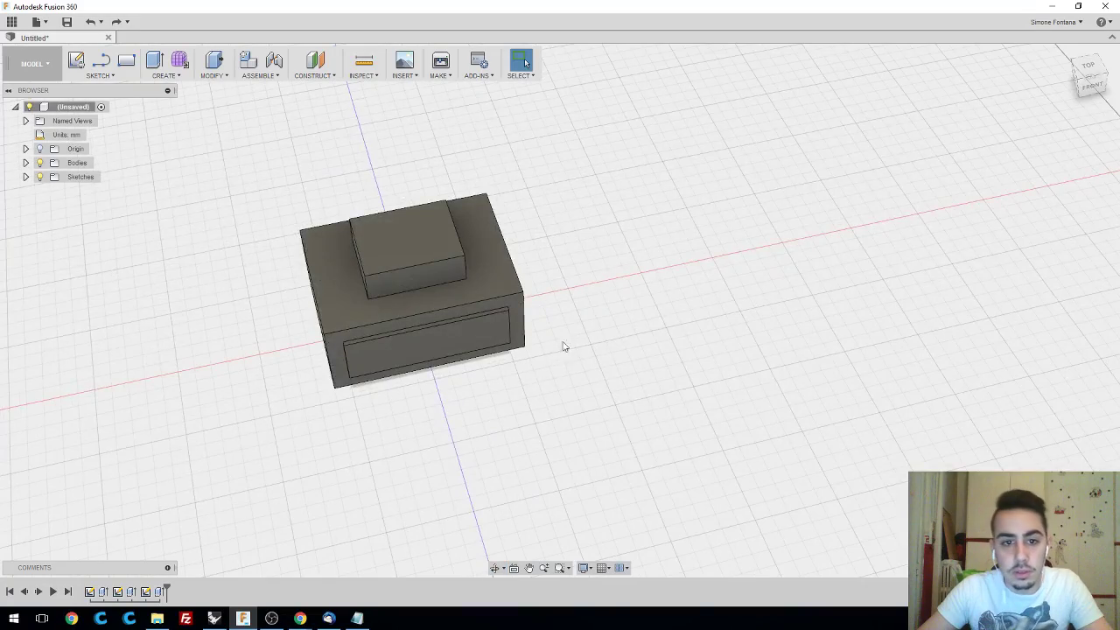
{"action": "middle_click_drag", "start_coordinate": [565, 345], "coordinate": [553, 365], "text": "shift"}
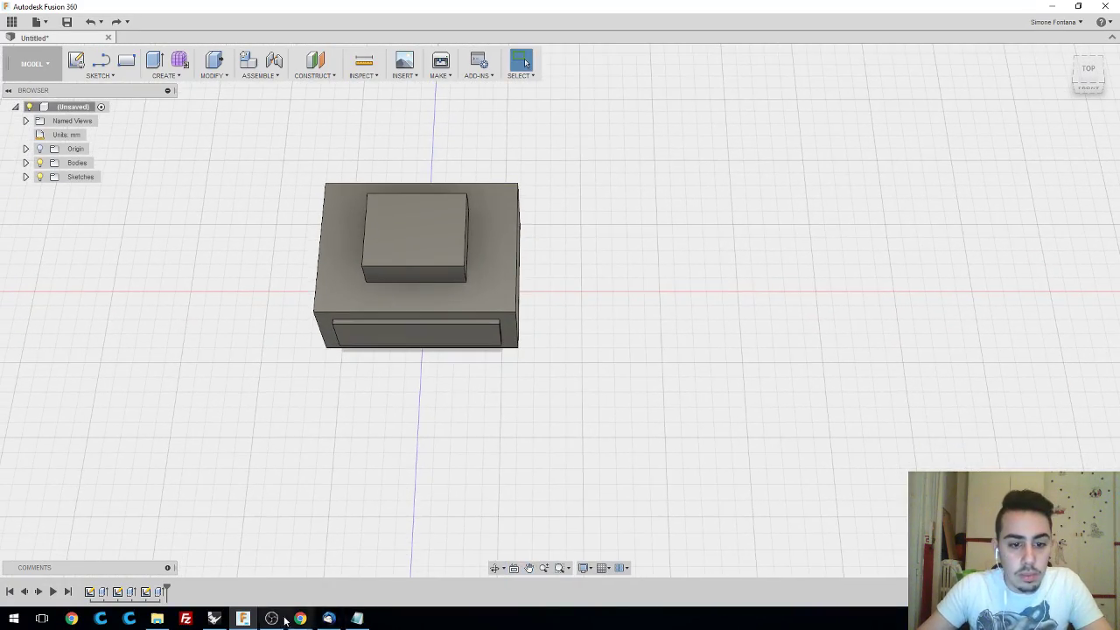
{"action": "mouse_move", "coordinate": [294, 620]}
{"action": "left_click", "coordinate": [263, 560]}
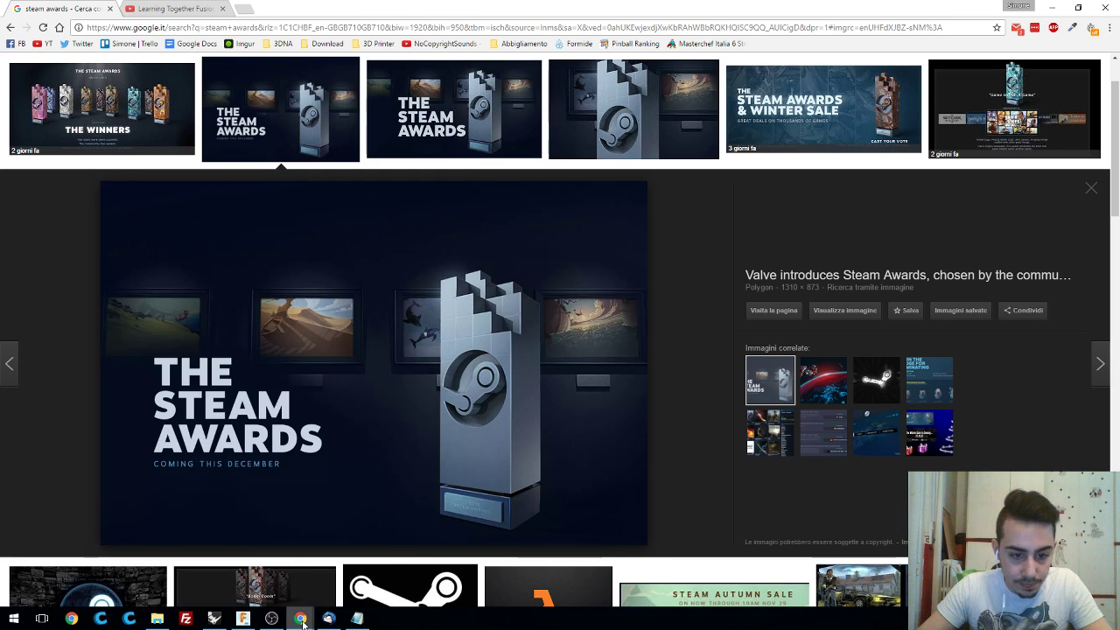
{"action": "mouse_move", "coordinate": [302, 621]}
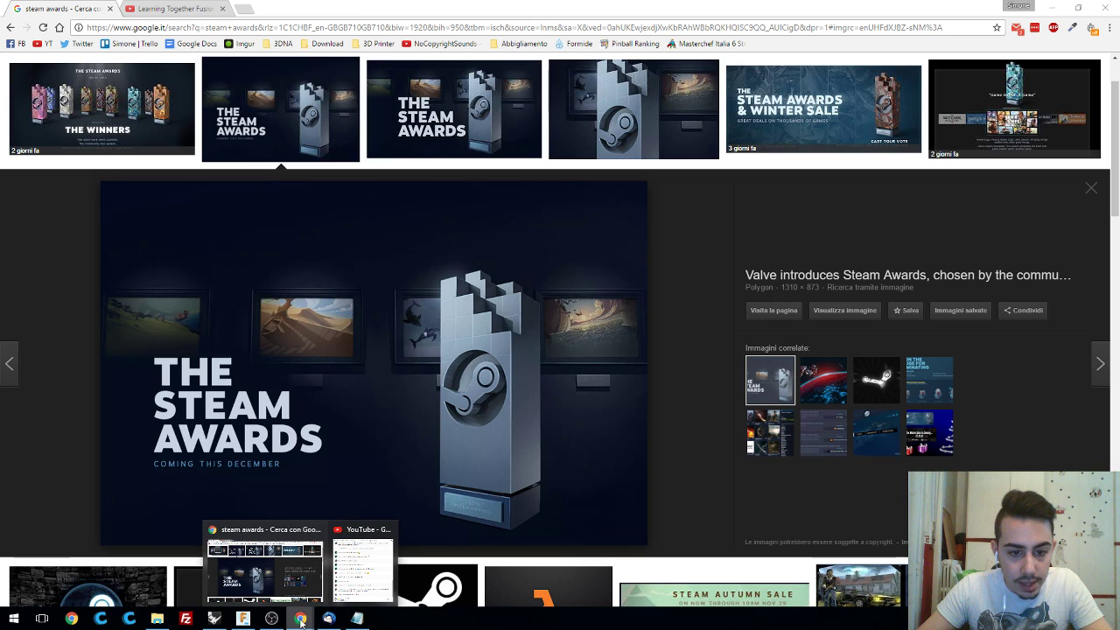
{"action": "left_click", "coordinate": [242, 619]}
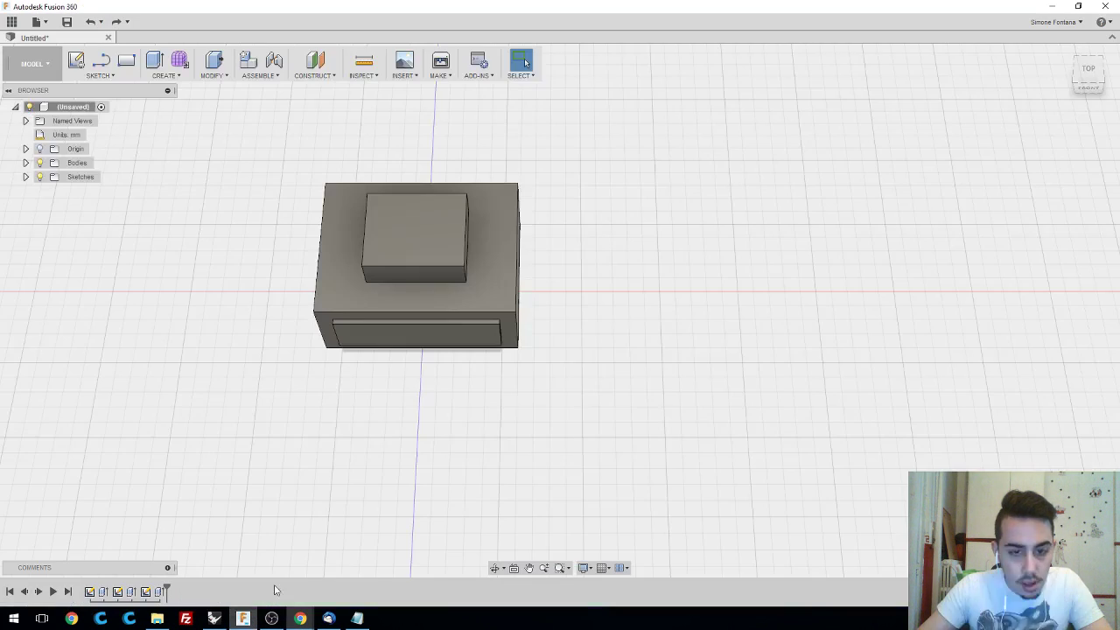
{"action": "middle_click_drag", "start_coordinate": [604, 389], "coordinate": [620, 358], "text": "shift"}
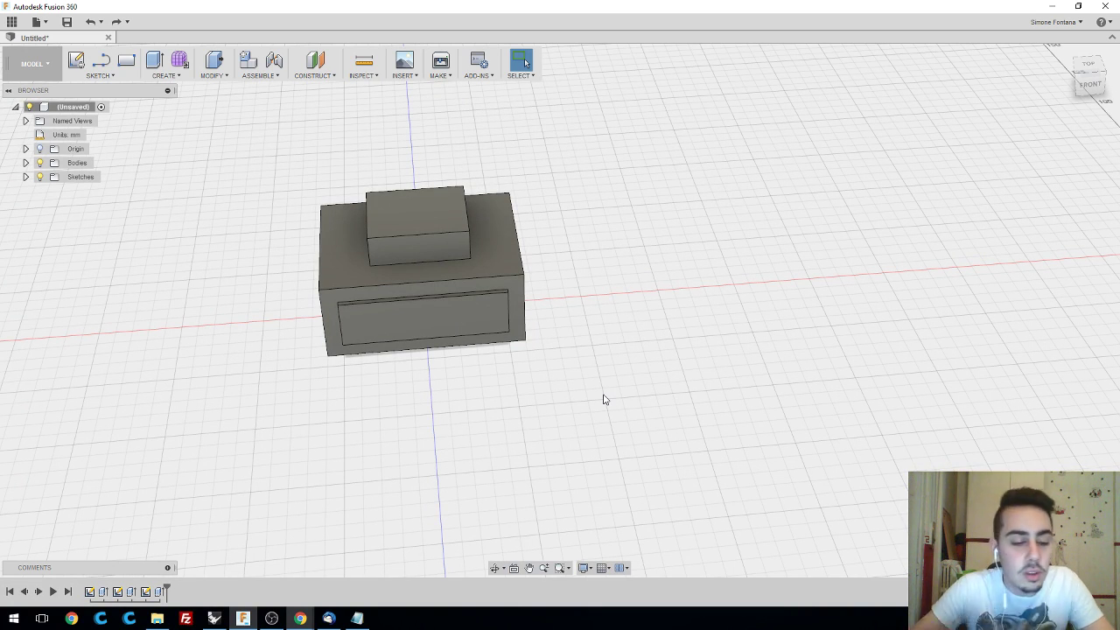
{"action": "mouse_move", "coordinate": [640, 330]}
{"action": "middle_mouse_down", "text": "shift"}
{"action": "mouse_move", "coordinate": [630, 345]}
{"action": "mouse_move", "coordinate": [700, 321]}
{"action": "mouse_move", "coordinate": [626, 337]}
{"action": "middle_mouse_up", "text": "shift"}
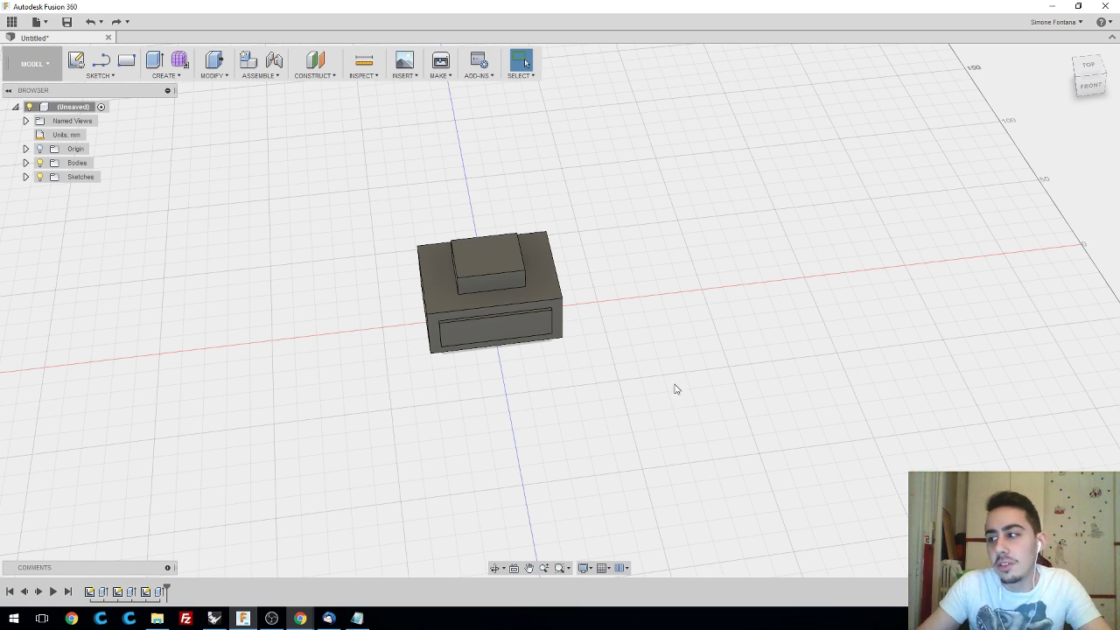
{"action": "middle_click_drag", "start_coordinate": [638, 330], "coordinate": [621, 253], "text": "shift"}
{"action": "scroll", "coordinate": [627, 337], "scroll_direction": "up", "scroll_amount": 5}
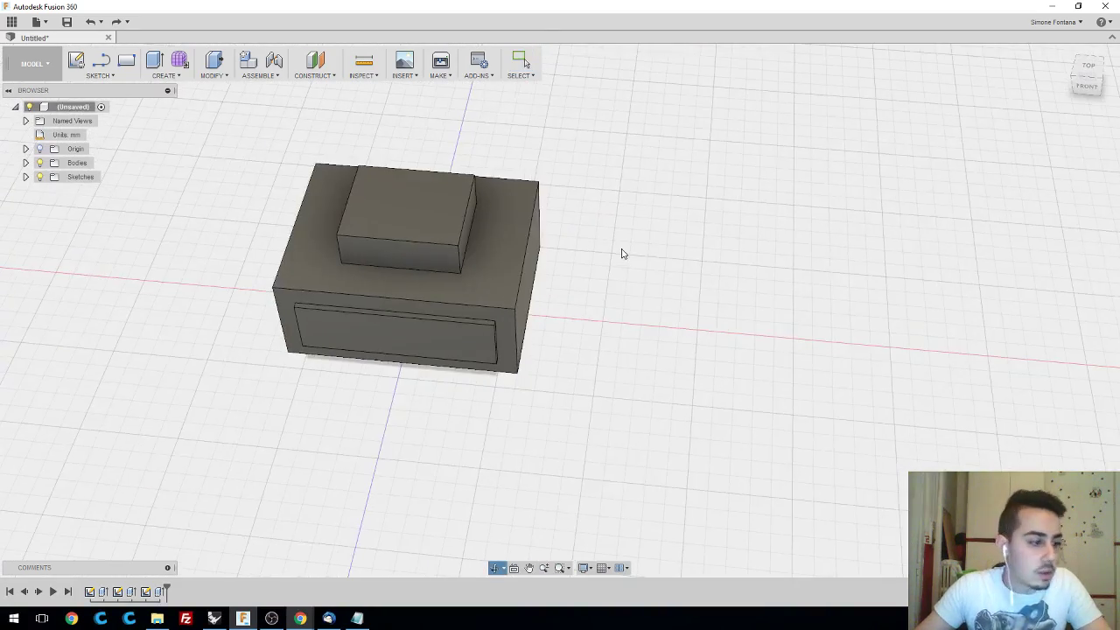
{"action": "mouse_move", "coordinate": [300, 619]}
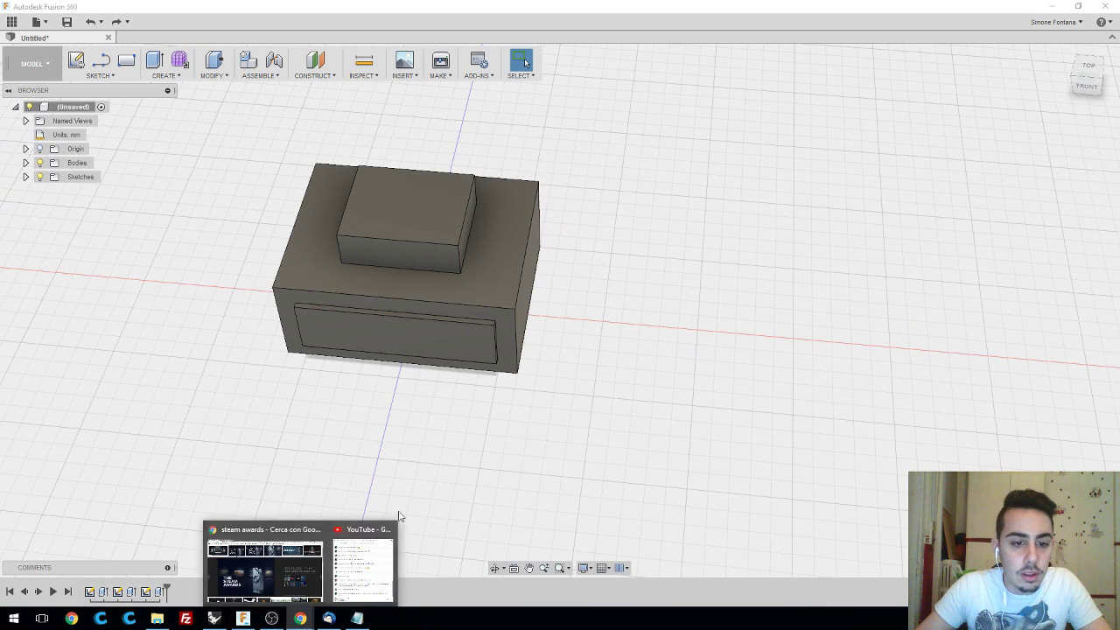
{"action": "left_click", "coordinate": [263, 560]}
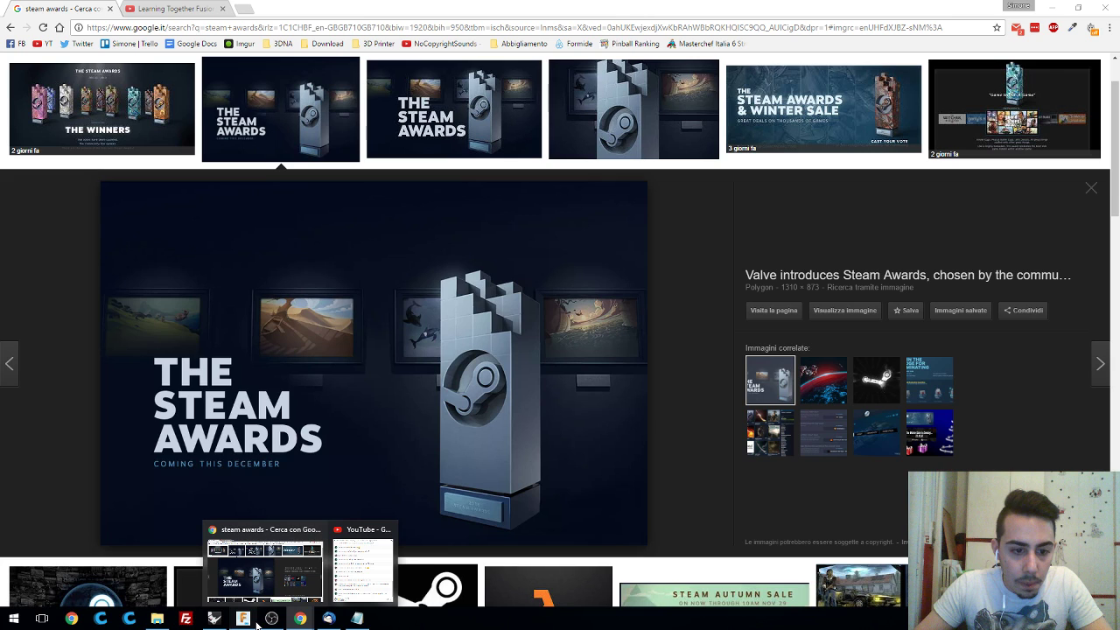
- Return from the Steam Awards reference image to the Fusion 360 model window
{"action": "left_click", "coordinate": [246, 619]}
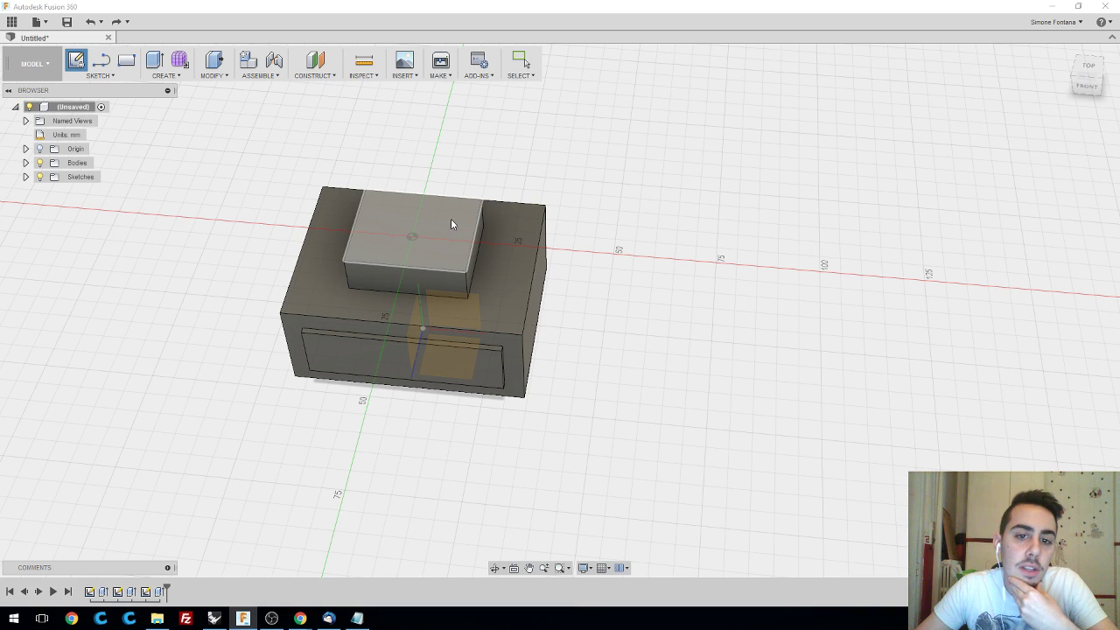
- Sketch a two-point rectangle along the base block's outer corners and finish the sketch
{"action": "left_click", "coordinate": [504, 283]}
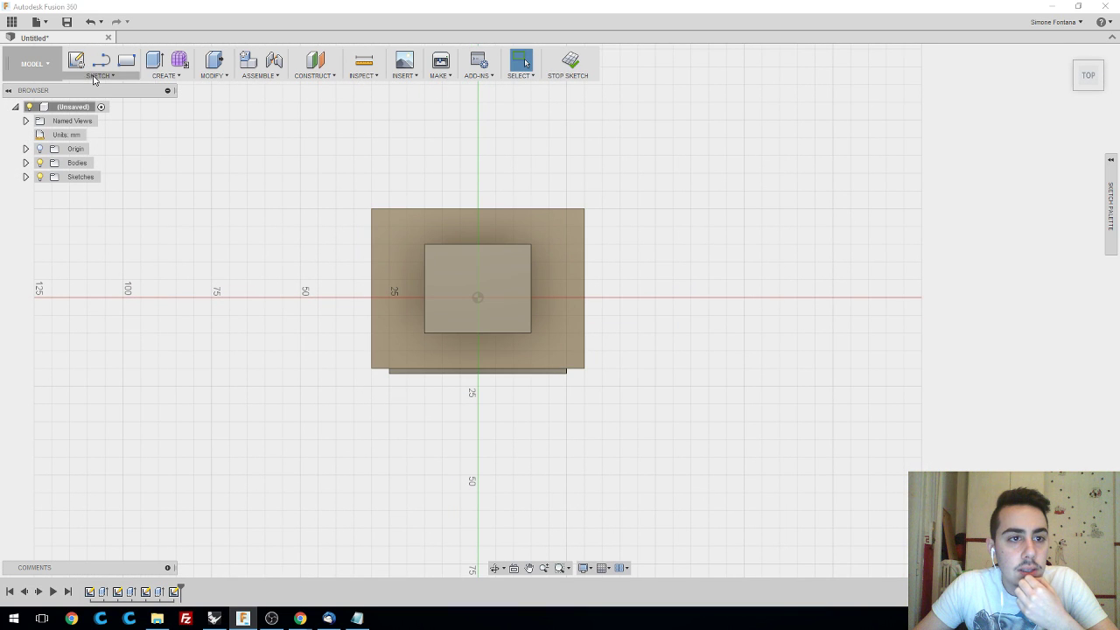
{"action": "left_click", "coordinate": [98, 75]}
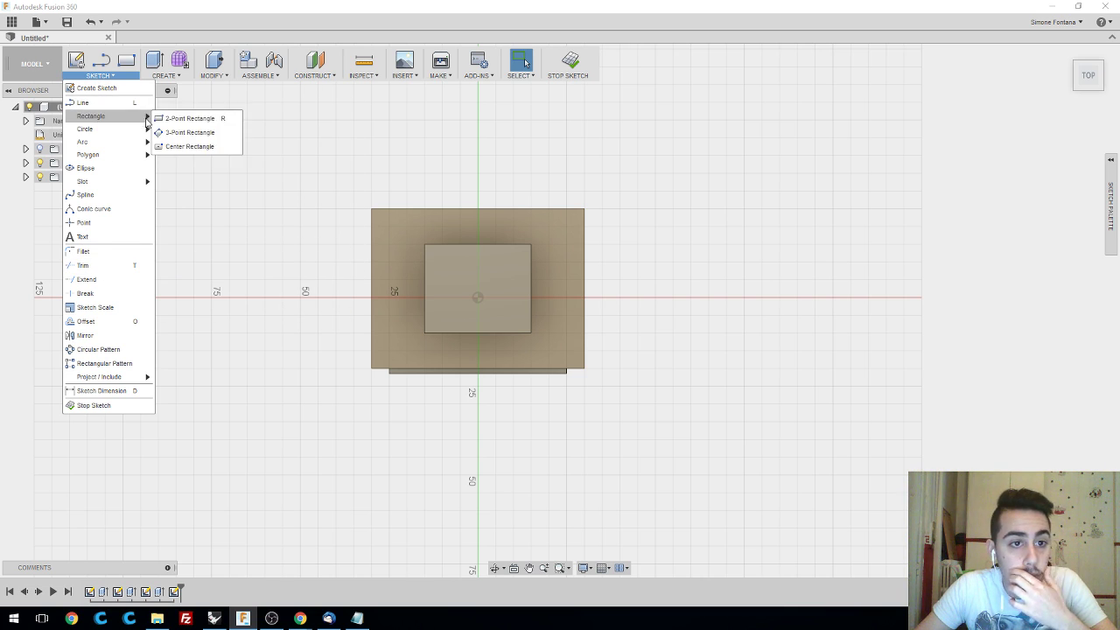
{"action": "left_click", "coordinate": [179, 117]}
{"action": "left_click", "coordinate": [372, 209]}
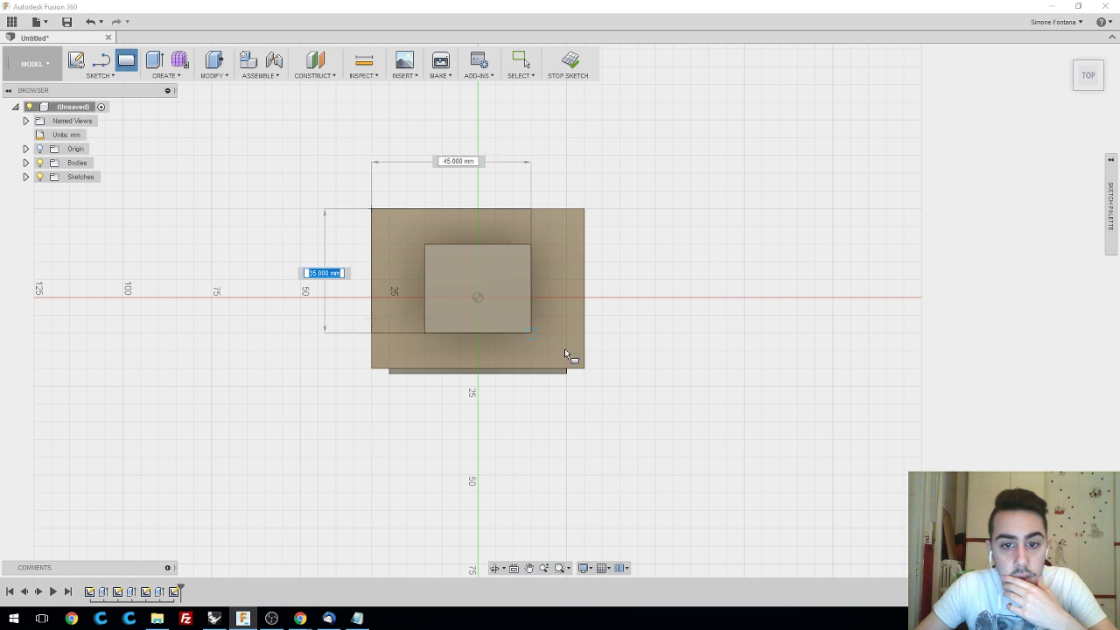
{"action": "left_click", "coordinate": [590, 373]}
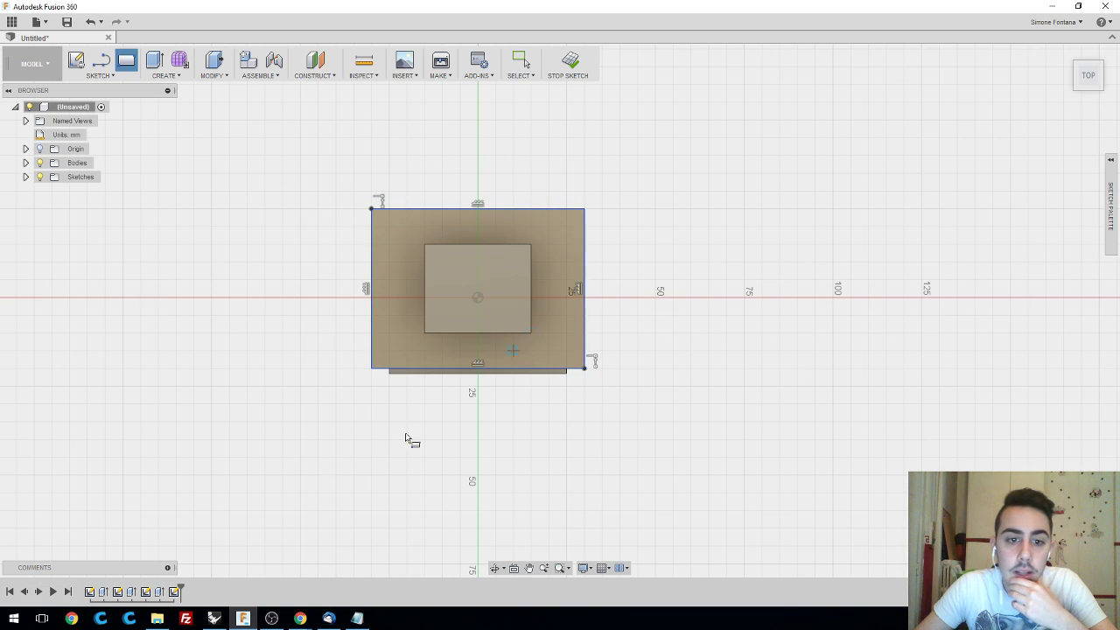
{"action": "left_click", "coordinate": [570, 63]}
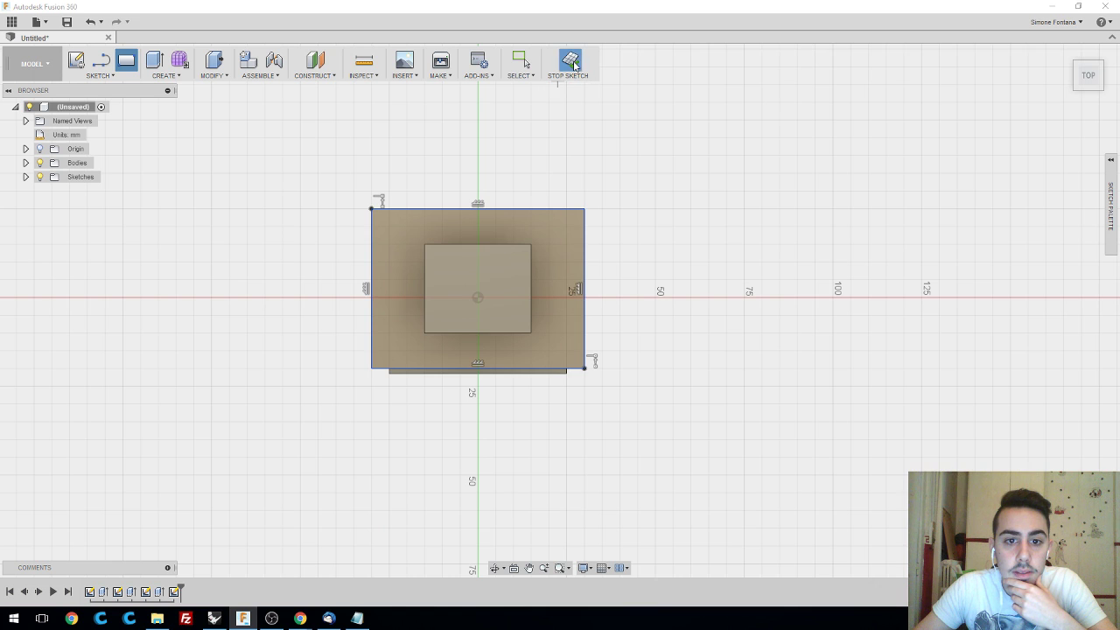
{"action": "middle_click_drag", "start_coordinate": [525, 326], "coordinate": [186, 142], "text": "shift"}
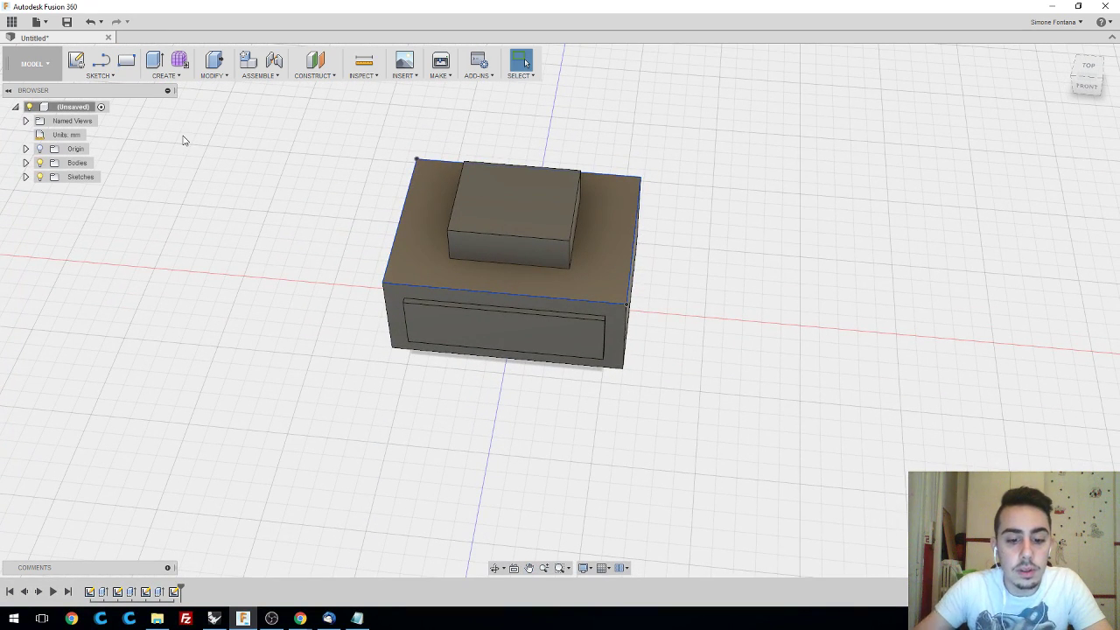
{"action": "type", "text": "smo"}
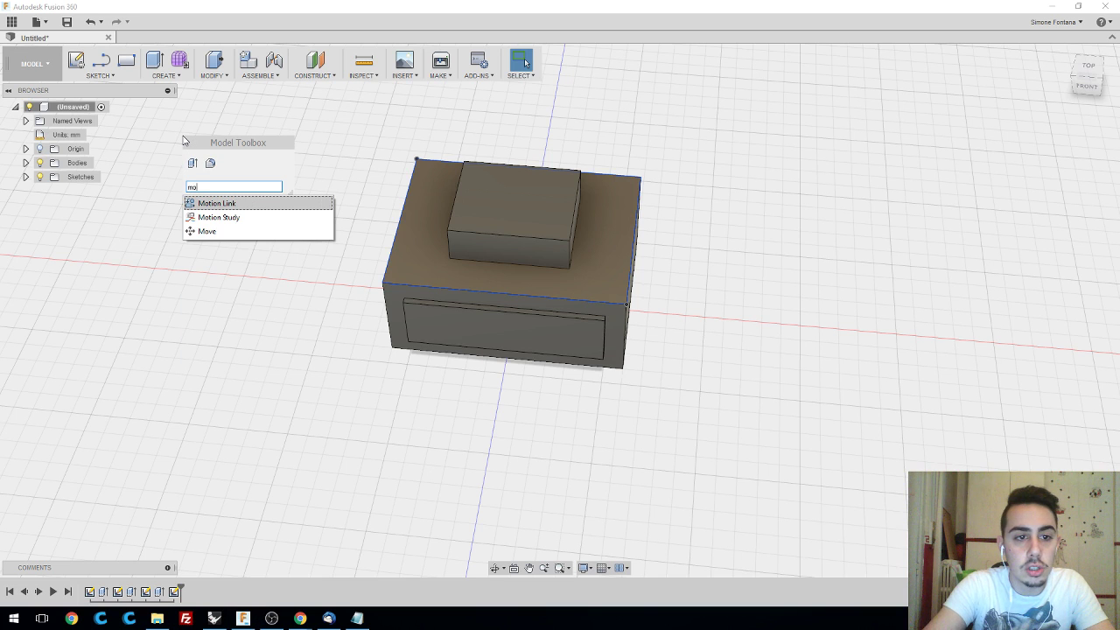
{"action": "type", "text": "ve"}
{"action": "left_click", "coordinate": [215, 205]}
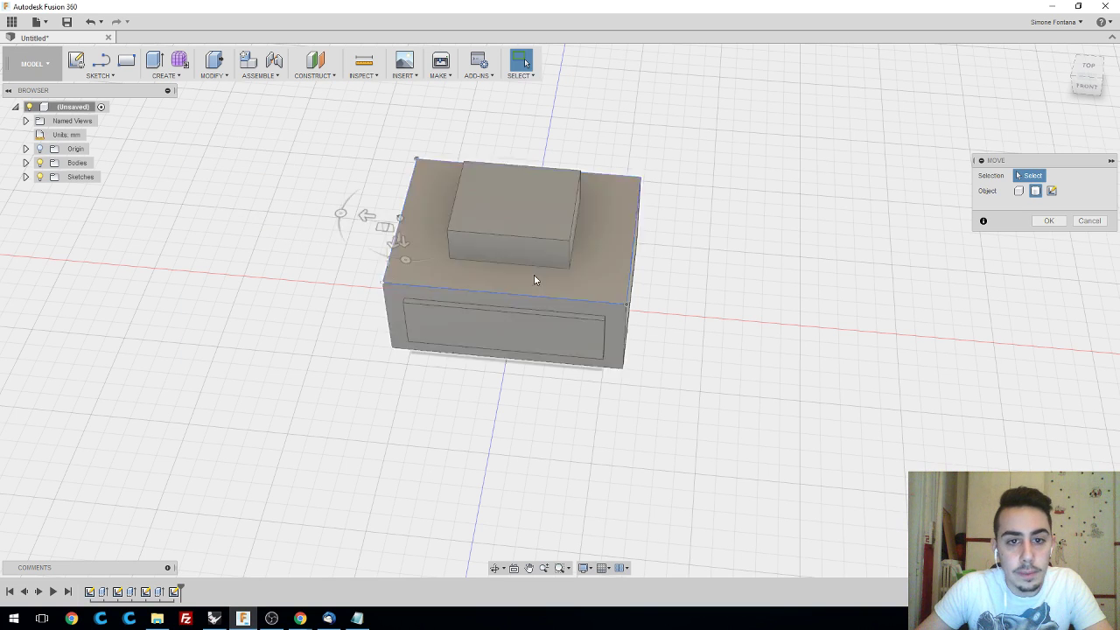
{"action": "mouse_move", "coordinate": [743, 254]}
{"action": "middle_mouse_down", "text": "shift"}
{"action": "mouse_move", "coordinate": [726, 253]}
{"action": "mouse_move", "coordinate": [763, 240]}
{"action": "mouse_move", "coordinate": [752, 241]}
{"action": "middle_mouse_up", "text": "shift"}
{"action": "left_click", "coordinate": [650, 248]}
{"action": "middle_click_drag", "start_coordinate": [652, 248], "coordinate": [645, 225], "text": "shift"}
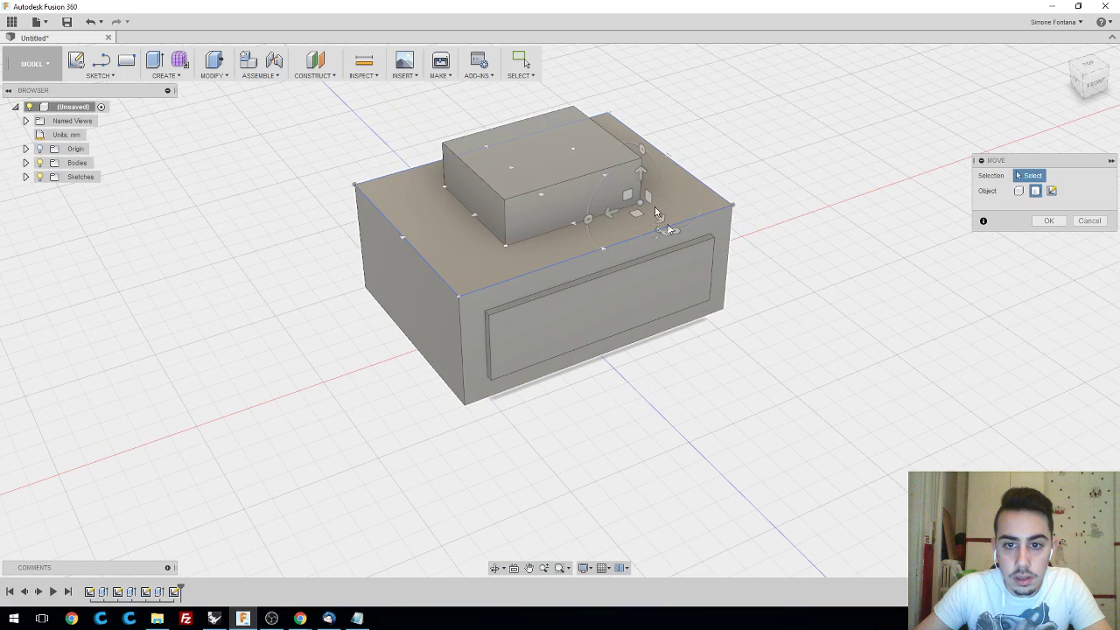
{"action": "left_click_drag", "start_coordinate": [657, 213], "coordinate": [694, 224]}
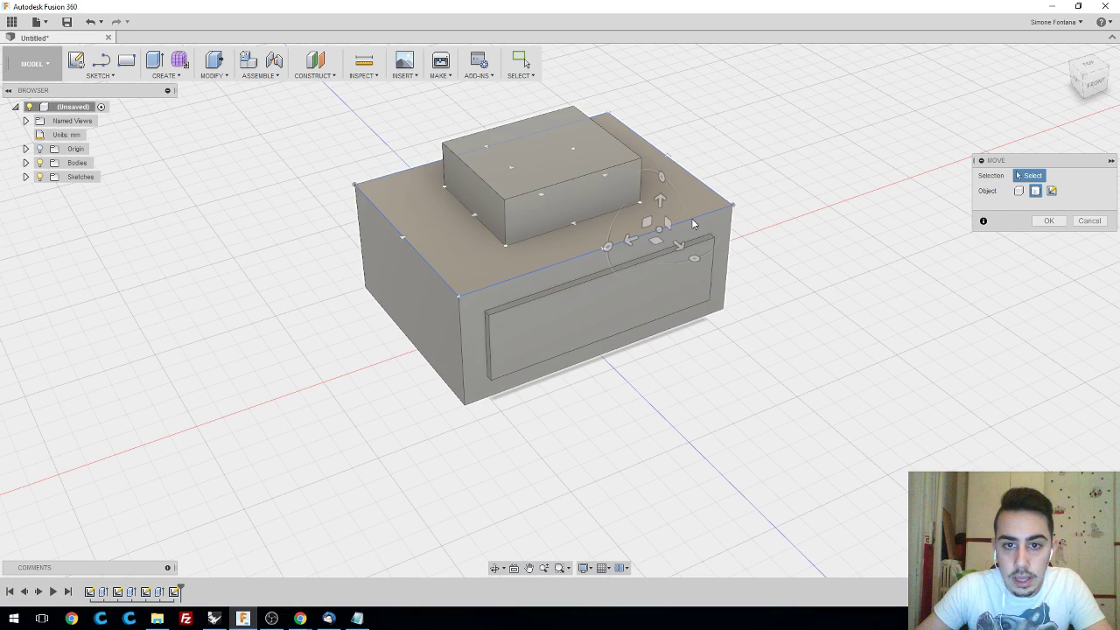
{"action": "left_click", "coordinate": [694, 224]}
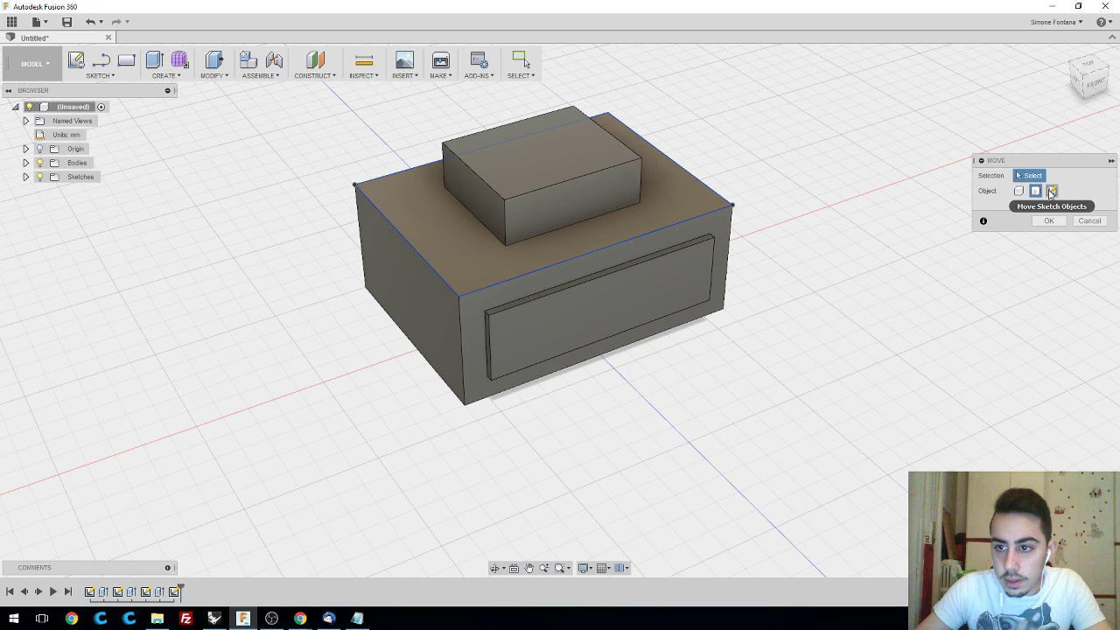
{"action": "left_click", "coordinate": [1052, 191]}
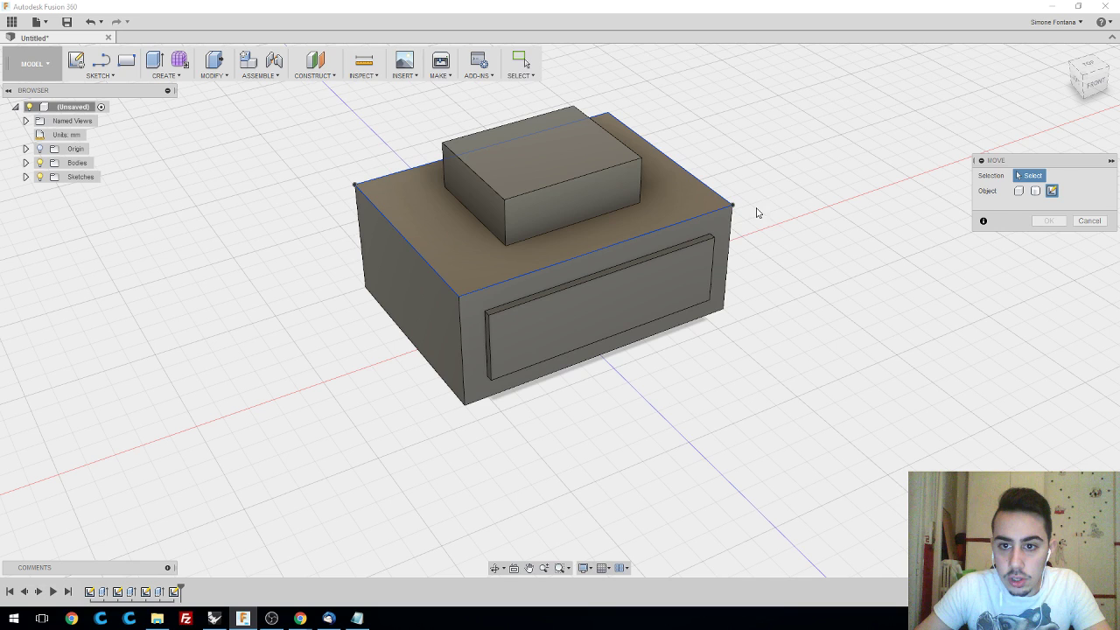
{"action": "left_click", "coordinate": [716, 200]}
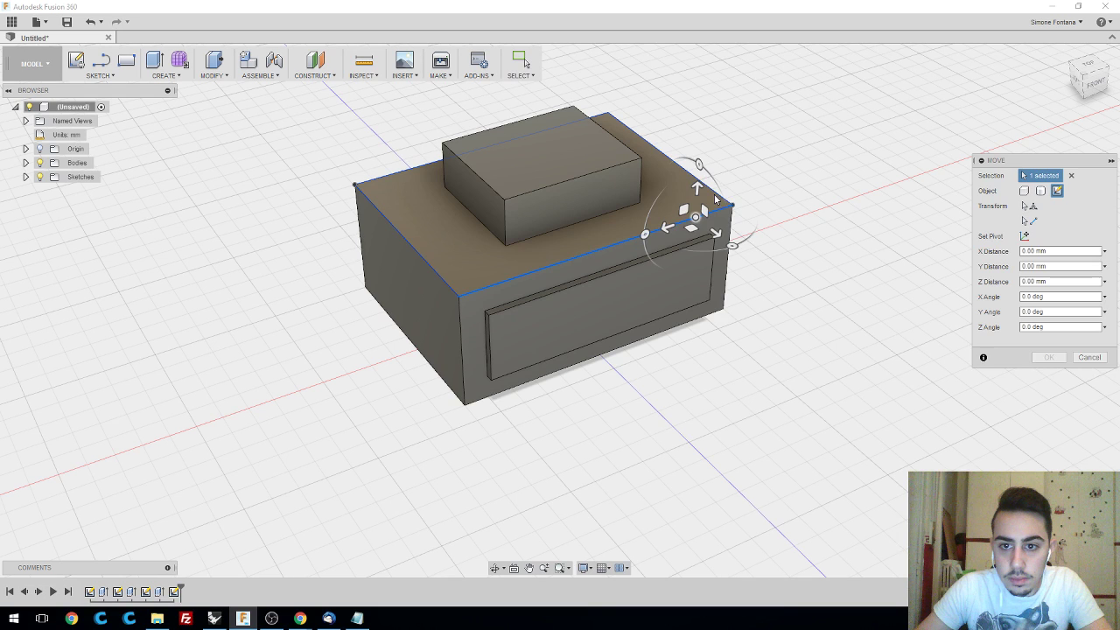
{"action": "left_click", "coordinate": [716, 200]}
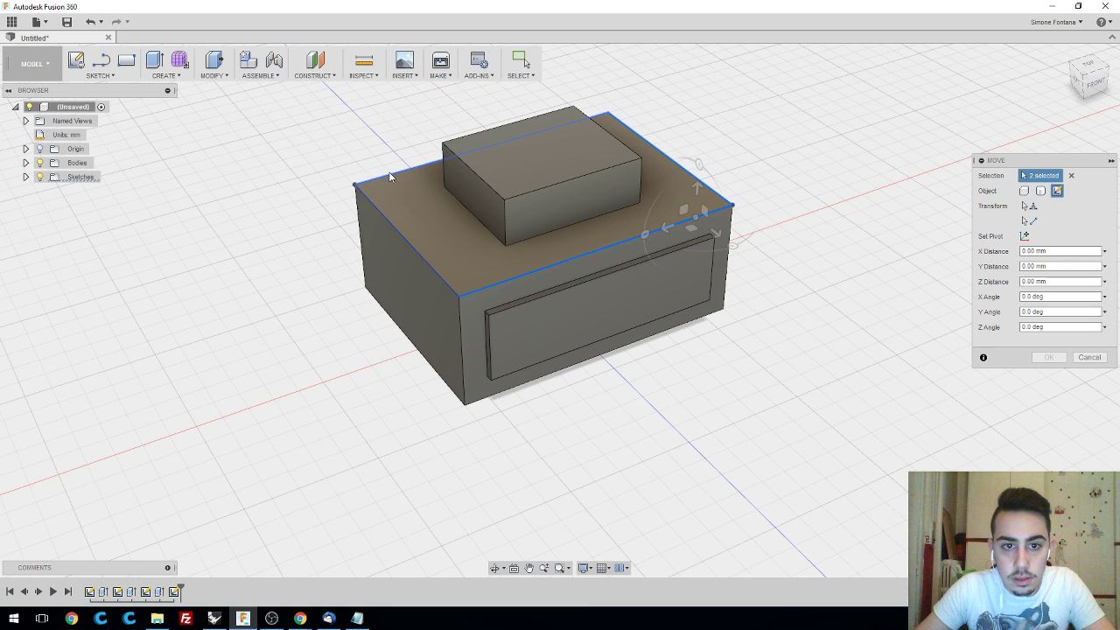
{"action": "left_click", "coordinate": [391, 176]}
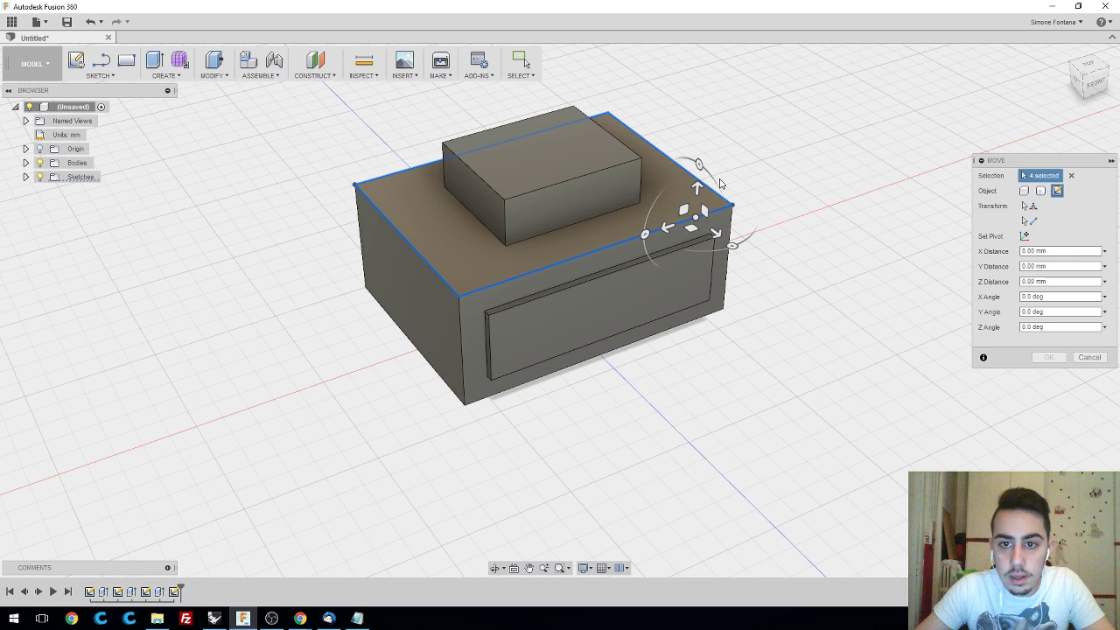
{"action": "middle_click_drag", "start_coordinate": [835, 195], "coordinate": [782, 219]}
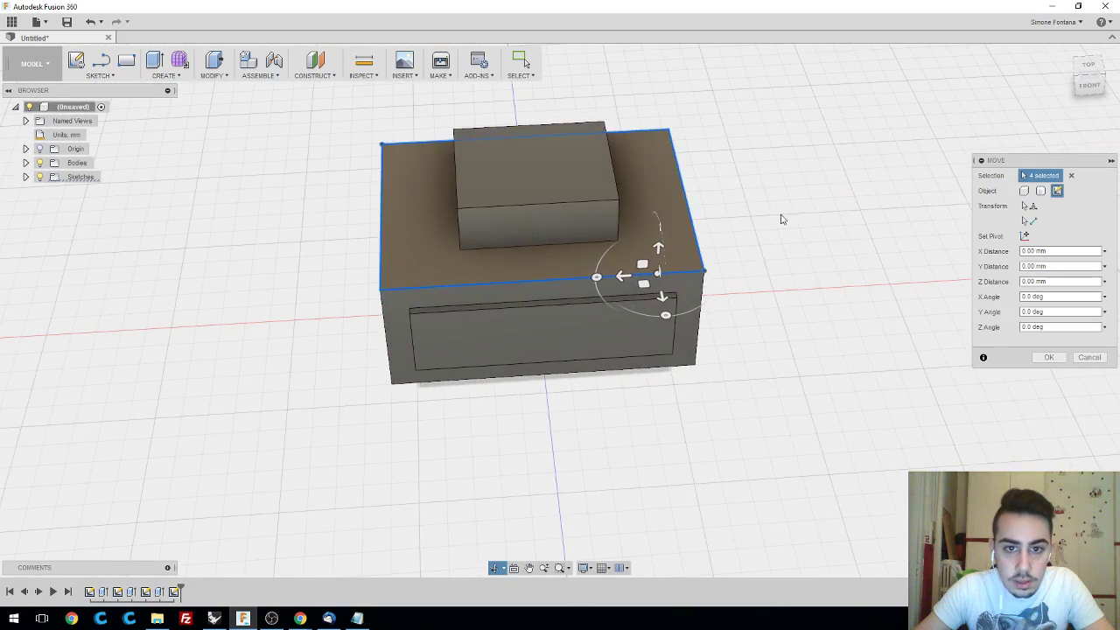
{"action": "left_click", "coordinate": [703, 273]}
{"action": "left_click", "coordinate": [668, 131]}
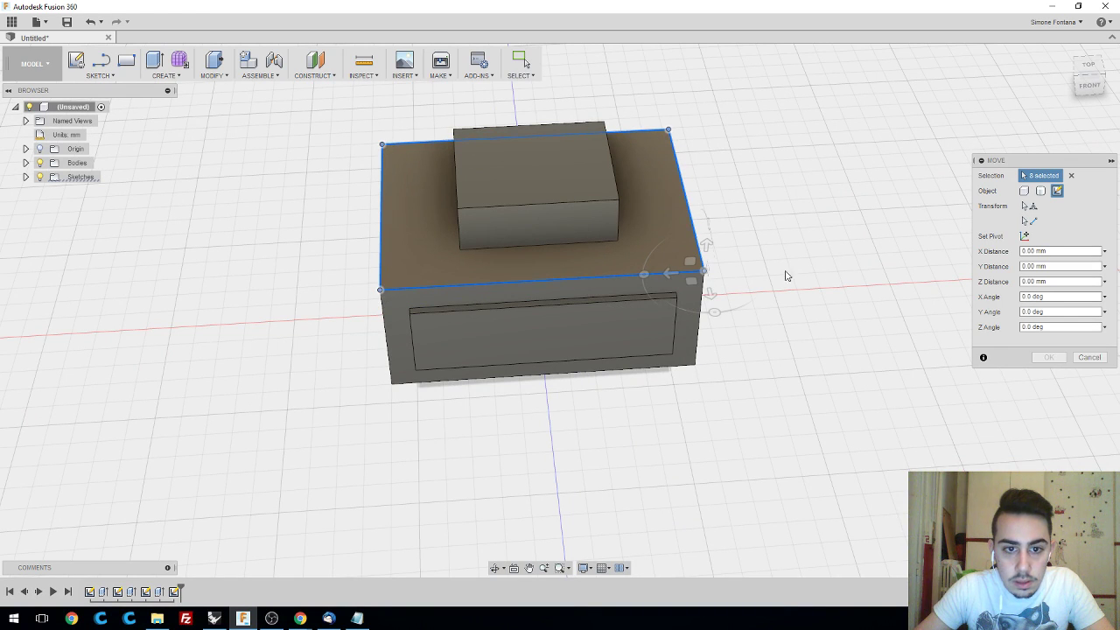
{"action": "left_click_drag", "start_coordinate": [706, 245], "coordinate": [709, 222]}
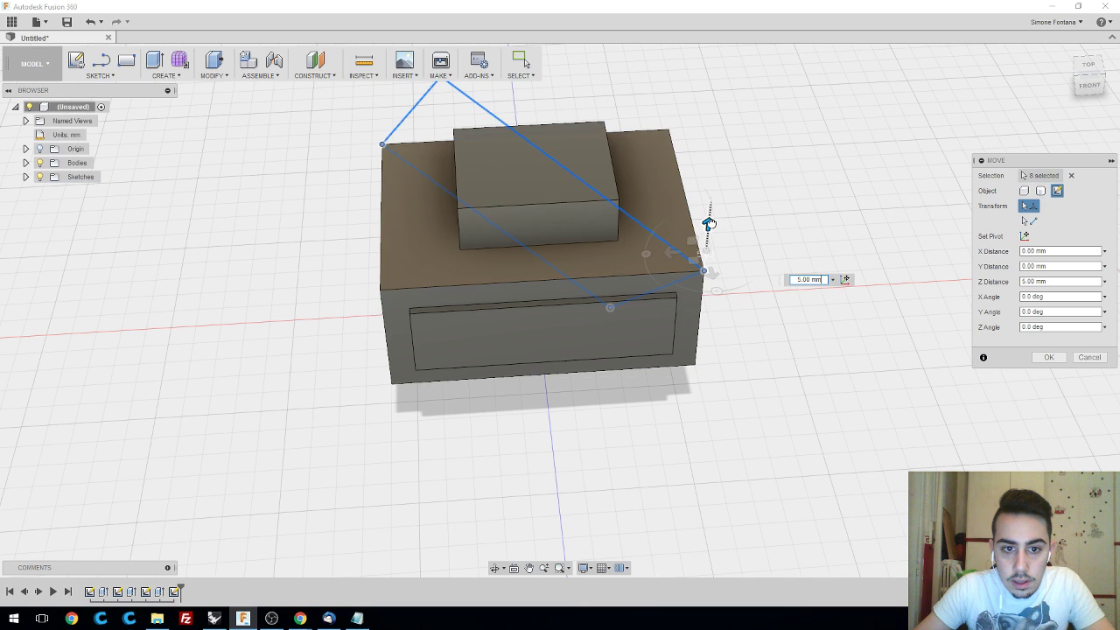
{"action": "key", "text": "Return"}
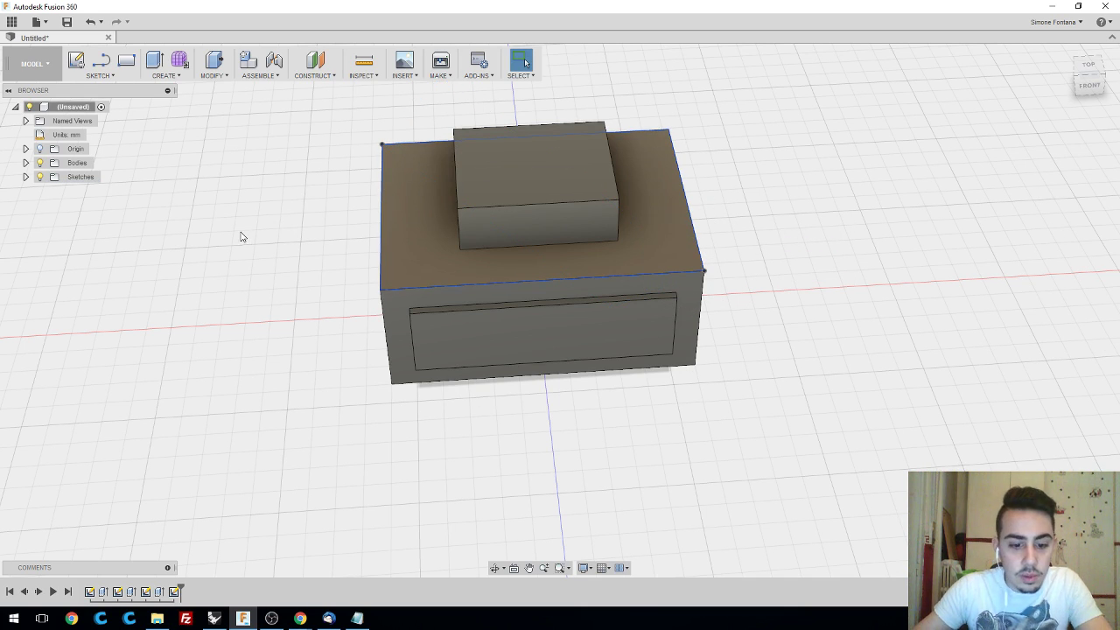
- Start the Move command (smo) in Move Sketch Objects mode and expand the Sketches folder
{"action": "type", "text": "smo"}
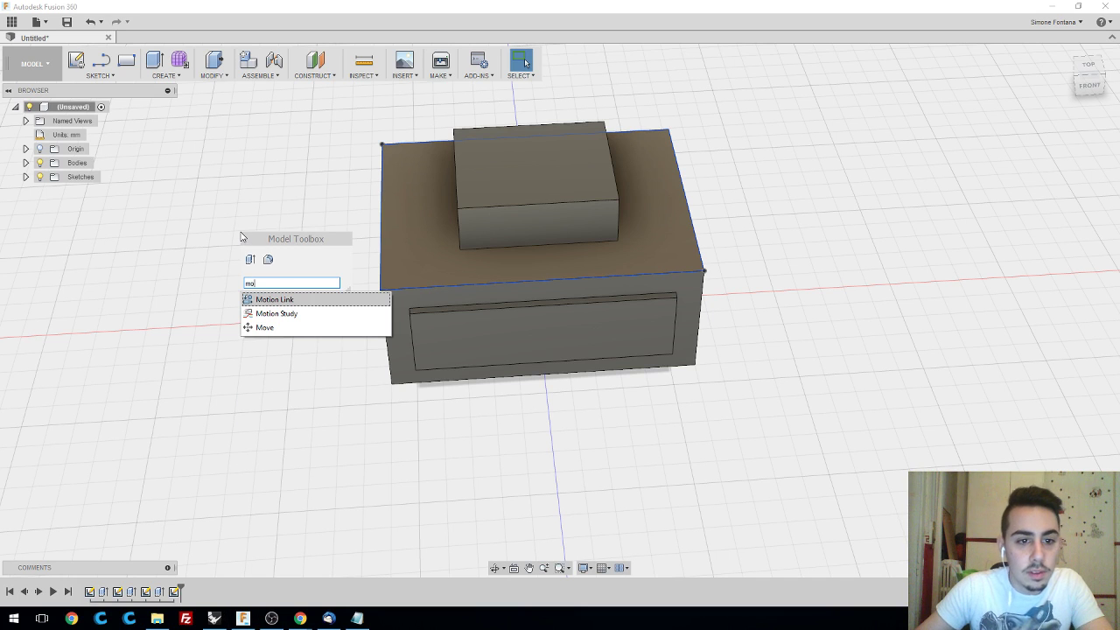
{"action": "left_click", "coordinate": [279, 327]}
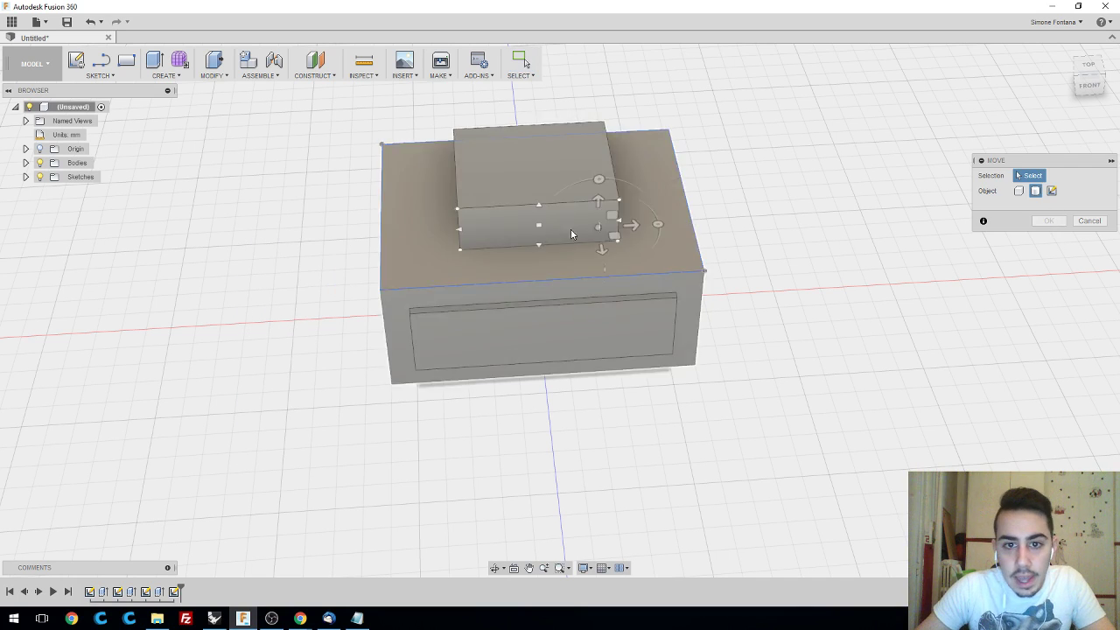
{"action": "left_click", "coordinate": [26, 177]}
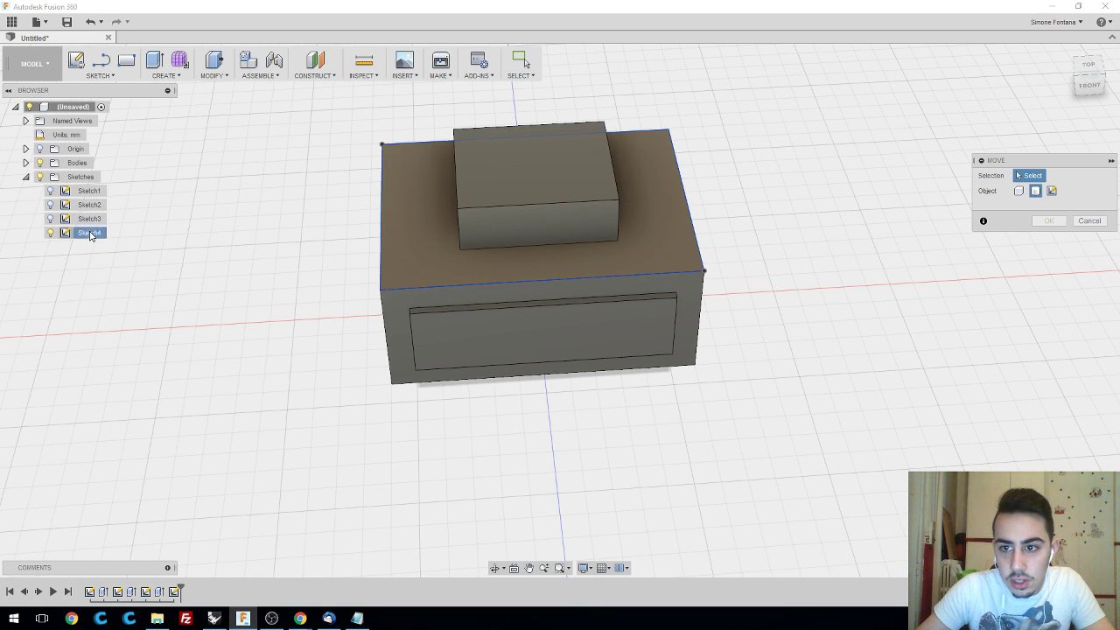
{"action": "left_click", "coordinate": [1053, 192]}
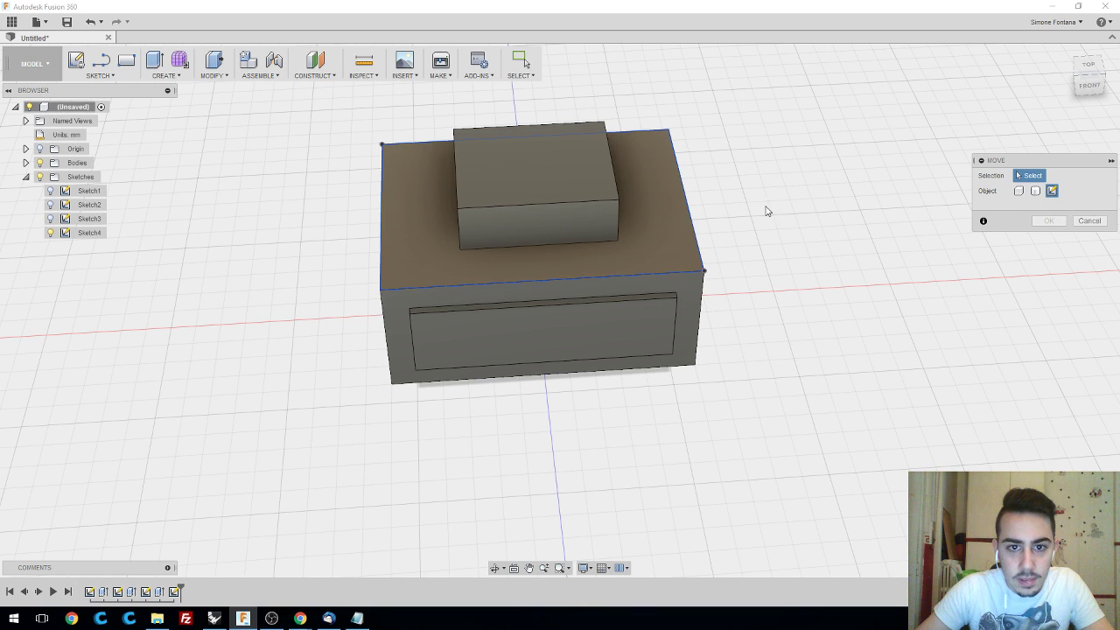
- Expand Bodies, hide Body1, select the sketch rectangle, then cancel the move
{"action": "middle_click_drag", "start_coordinate": [766, 211], "coordinate": [779, 190]}
{"action": "left_click", "coordinate": [25, 164]}
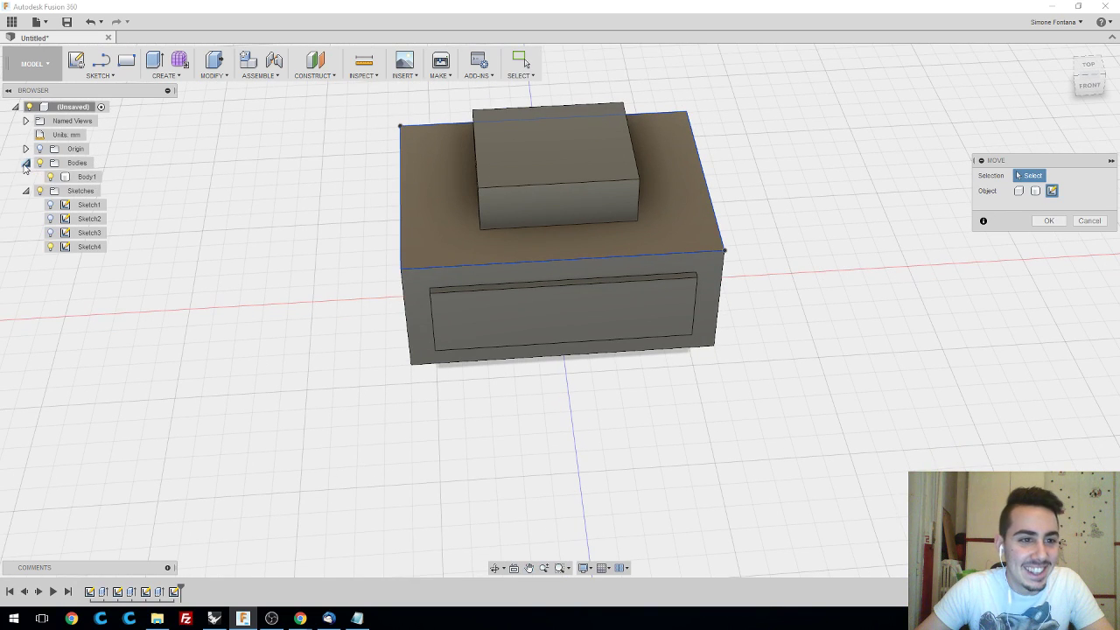
{"action": "left_click", "coordinate": [50, 177]}
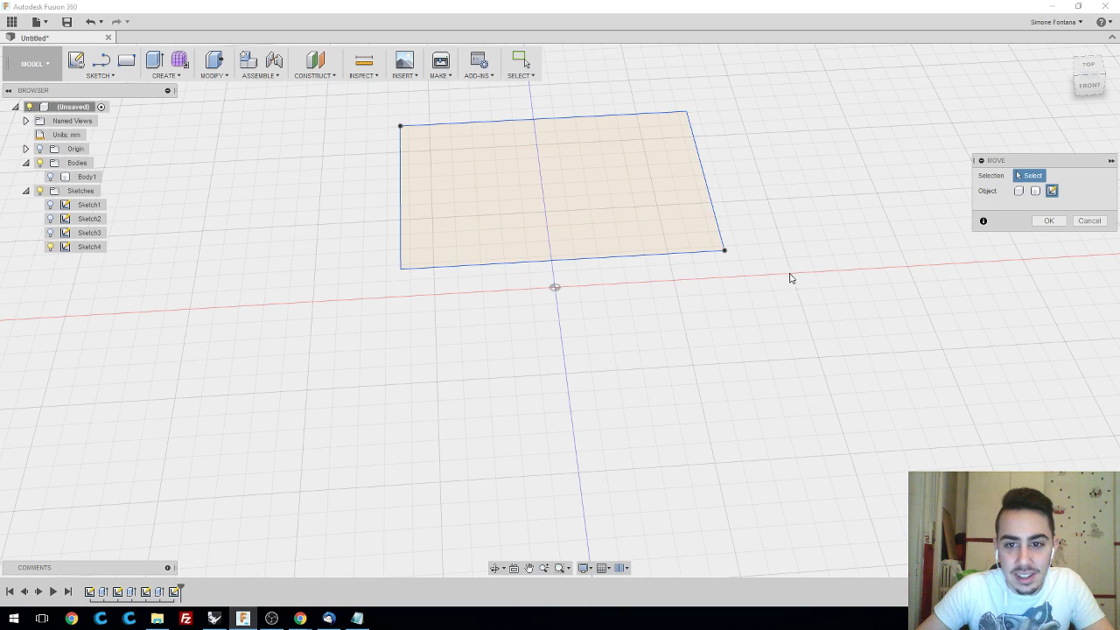
{"action": "mouse_move", "coordinate": [790, 278]}
{"action": "middle_mouse_down", "text": "shift"}
{"action": "mouse_move", "coordinate": [793, 233]}
{"action": "mouse_move", "coordinate": [796, 245]}
{"action": "middle_mouse_up", "text": "shift"}
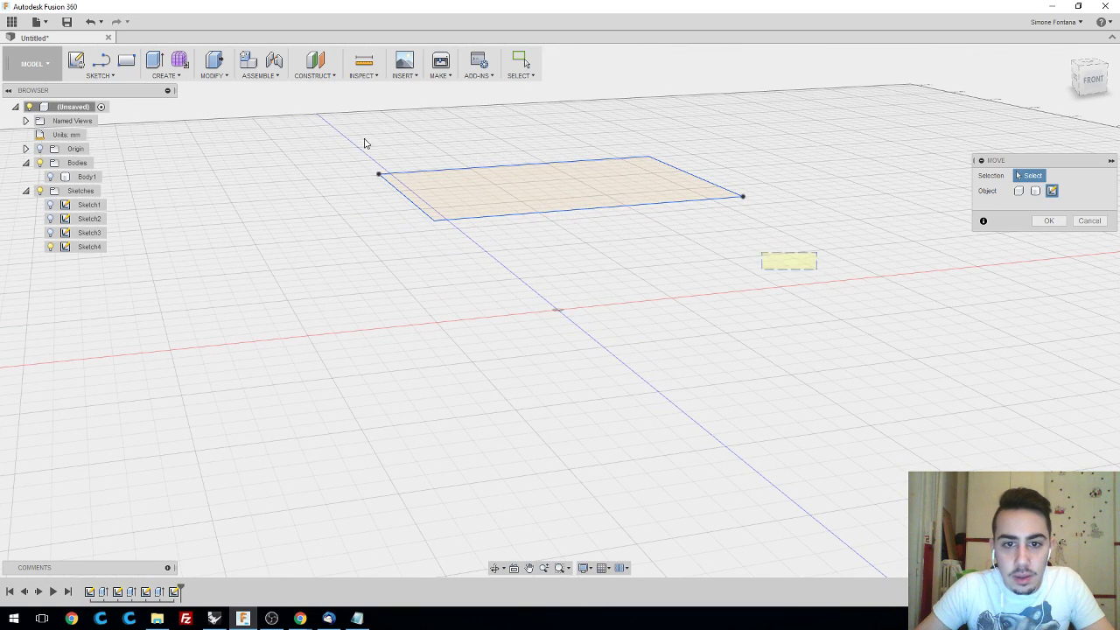
{"action": "left_click", "coordinate": [613, 179]}
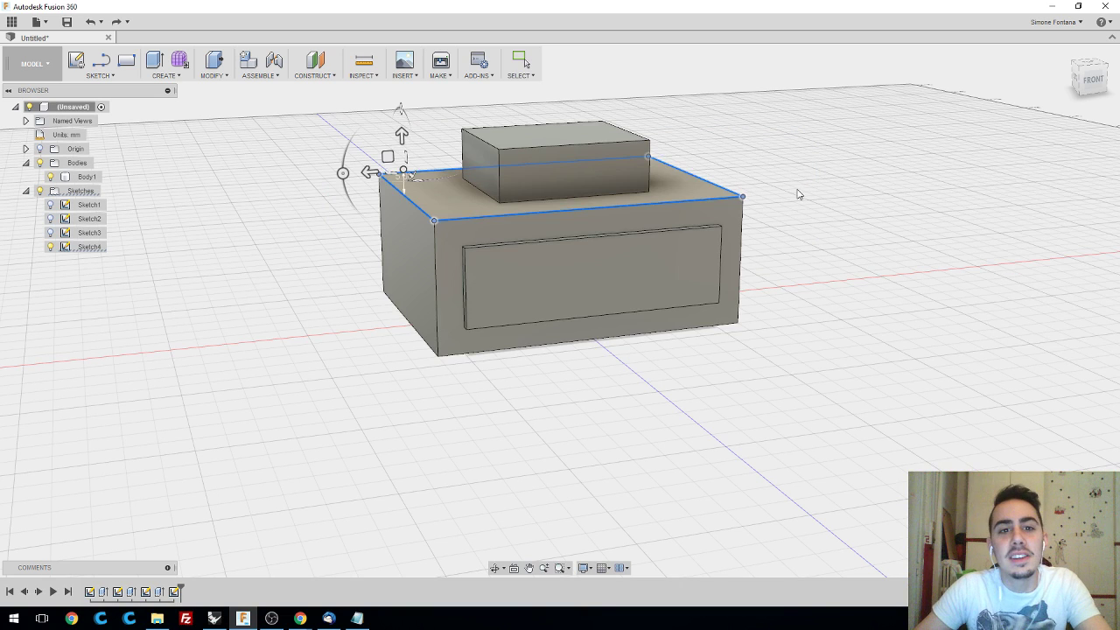
{"action": "key", "text": "Escape"}
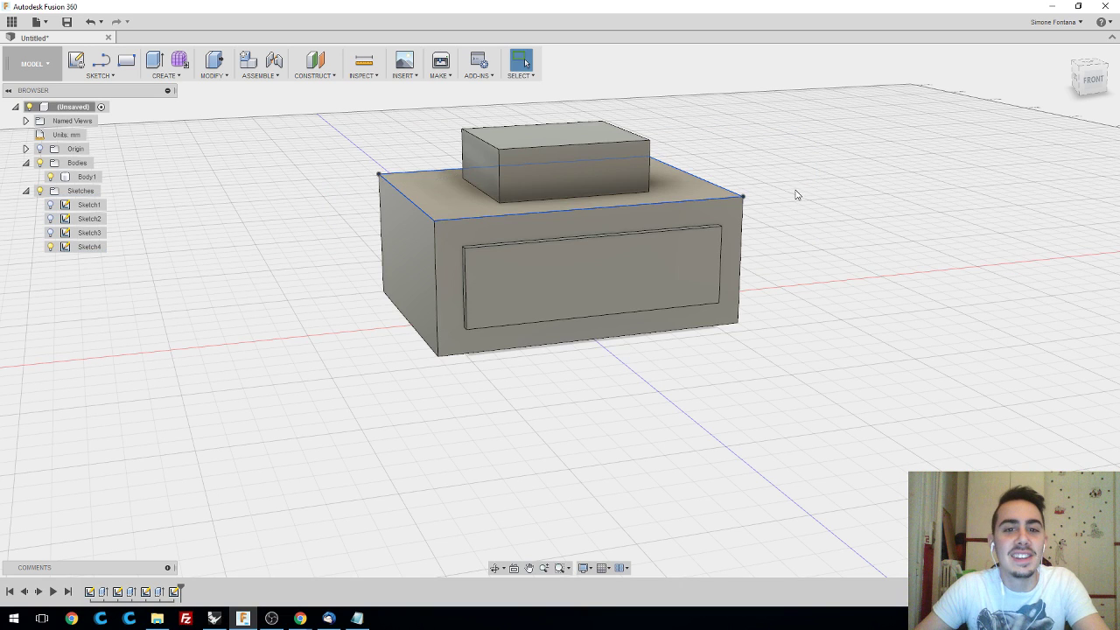
- Bring the OBS Studio window in front of the Fusion 360 model
{"action": "middle_click_drag", "start_coordinate": [796, 195], "coordinate": [817, 208], "text": "shift"}
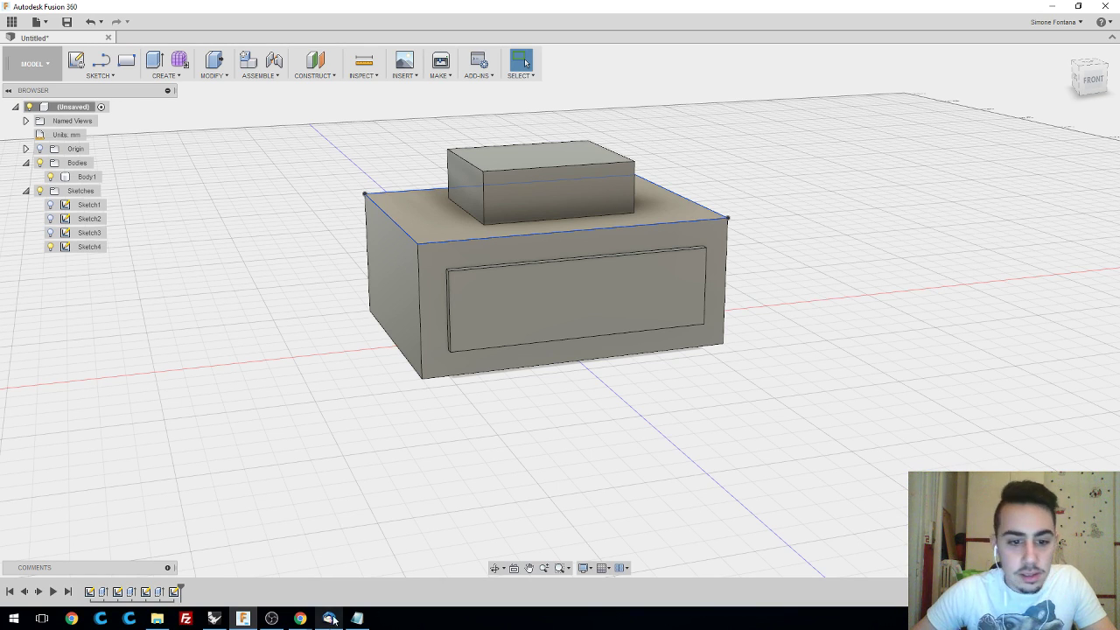
{"action": "left_click", "coordinate": [272, 618]}
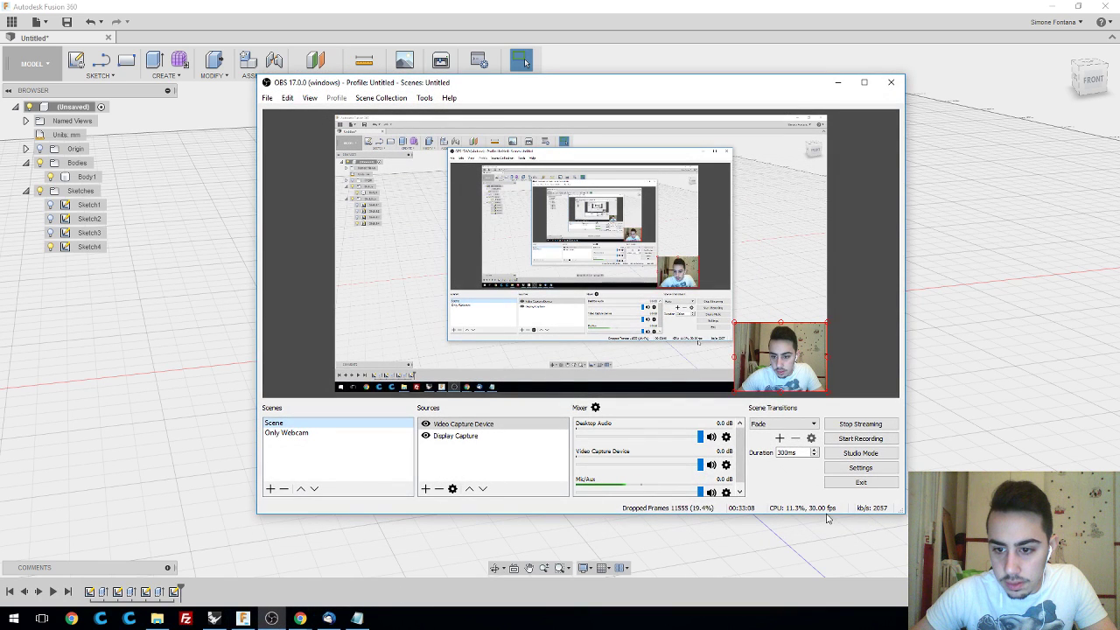
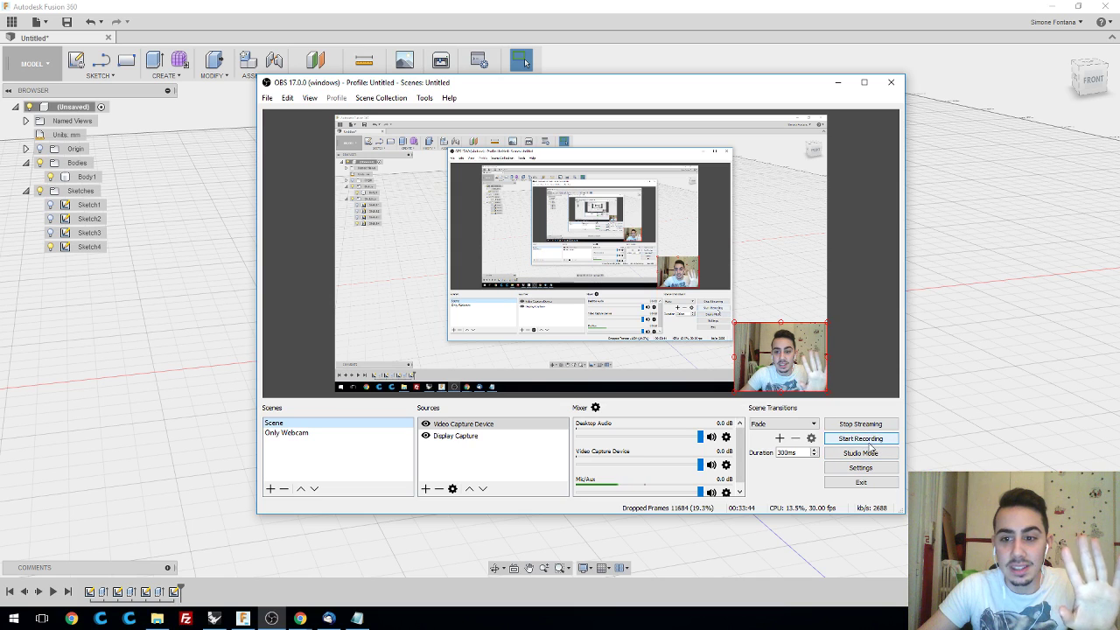
- Minimize OBS Studio and bring the YouTube live-stream page forward in Chrome
{"action": "left_click", "coordinate": [871, 427]}
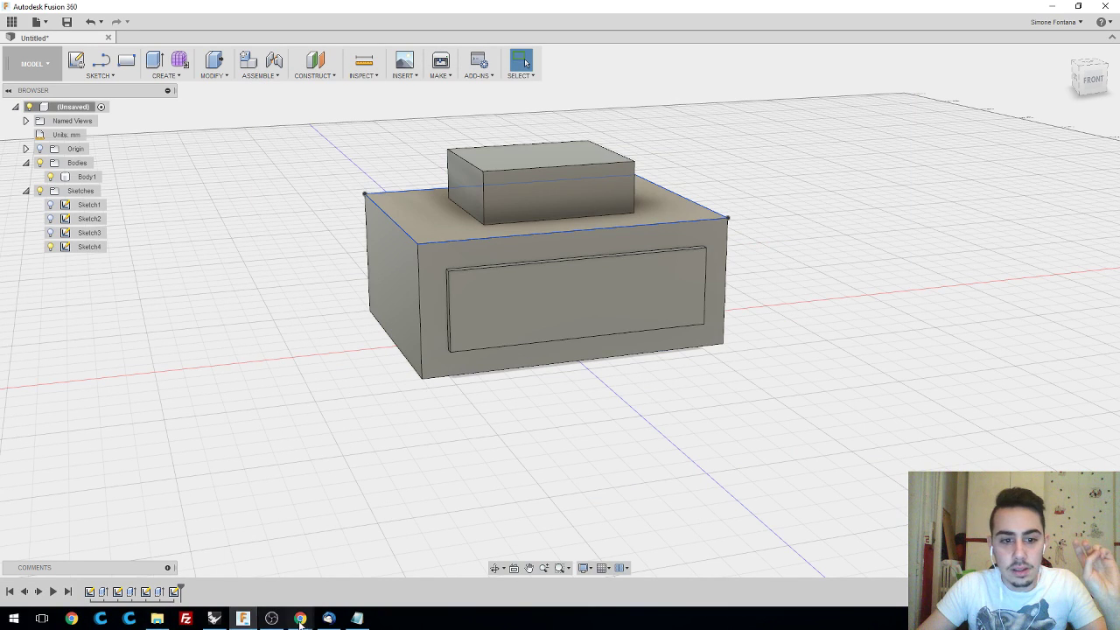
{"action": "mouse_move", "coordinate": [301, 618]}
{"action": "left_click", "coordinate": [284, 558]}
- Reload the YouTube live-stream page with F5 and scroll to check it
{"action": "left_click", "coordinate": [171, 8]}
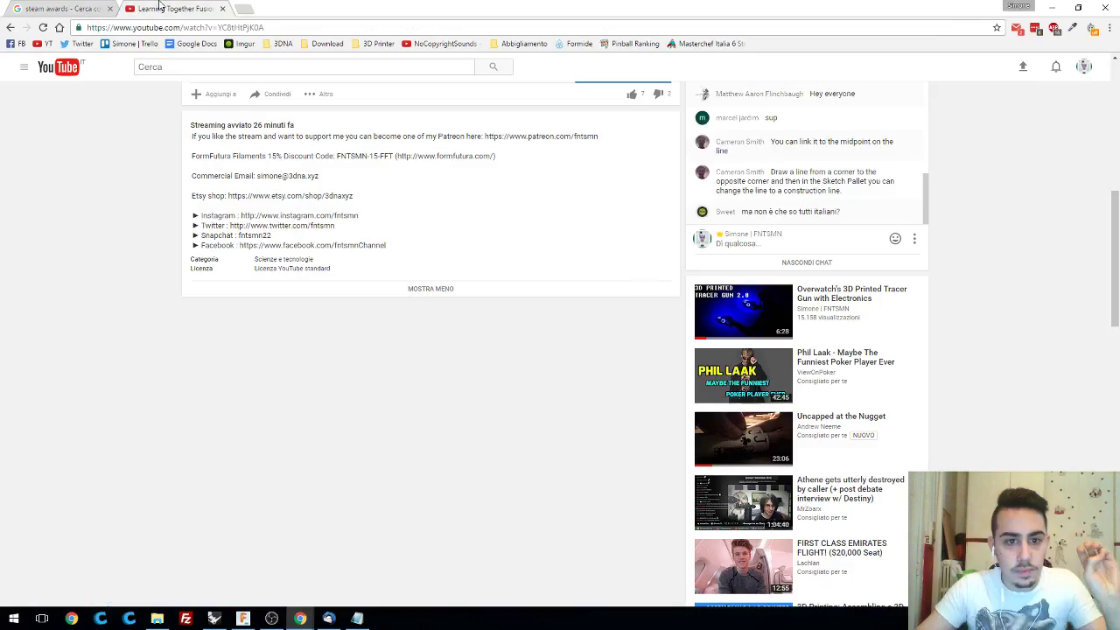
{"action": "scroll", "coordinate": [795, 321], "scroll_direction": "up", "scroll_amount": 4}
{"action": "scroll", "coordinate": [968, 328], "scroll_direction": "down", "scroll_amount": 2}
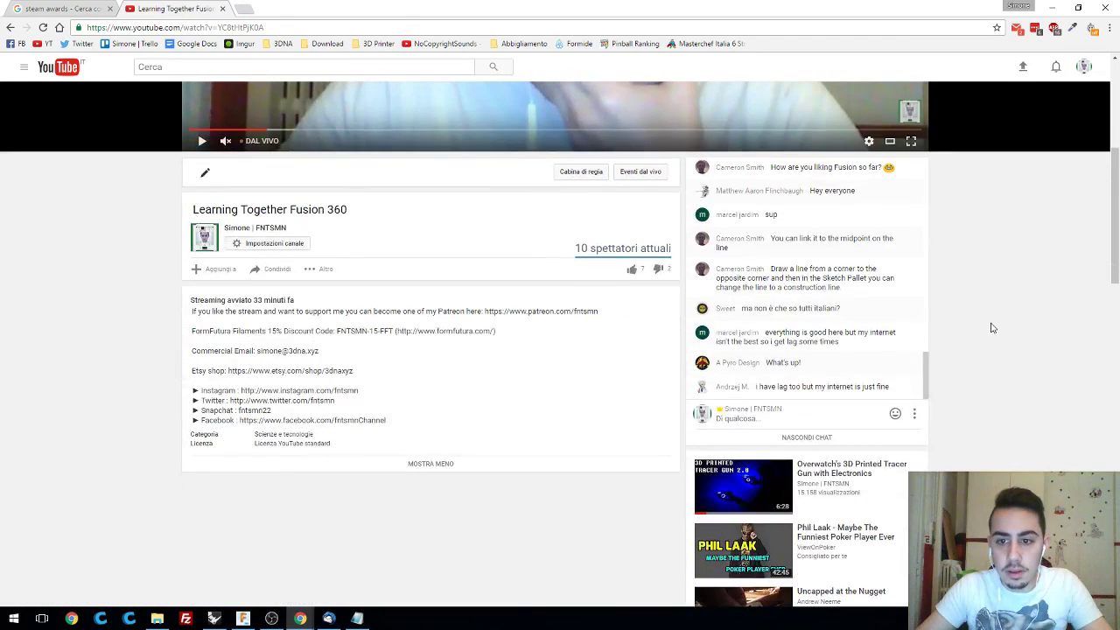
{"action": "scroll", "coordinate": [990, 324], "scroll_direction": "up", "scroll_amount": 4}
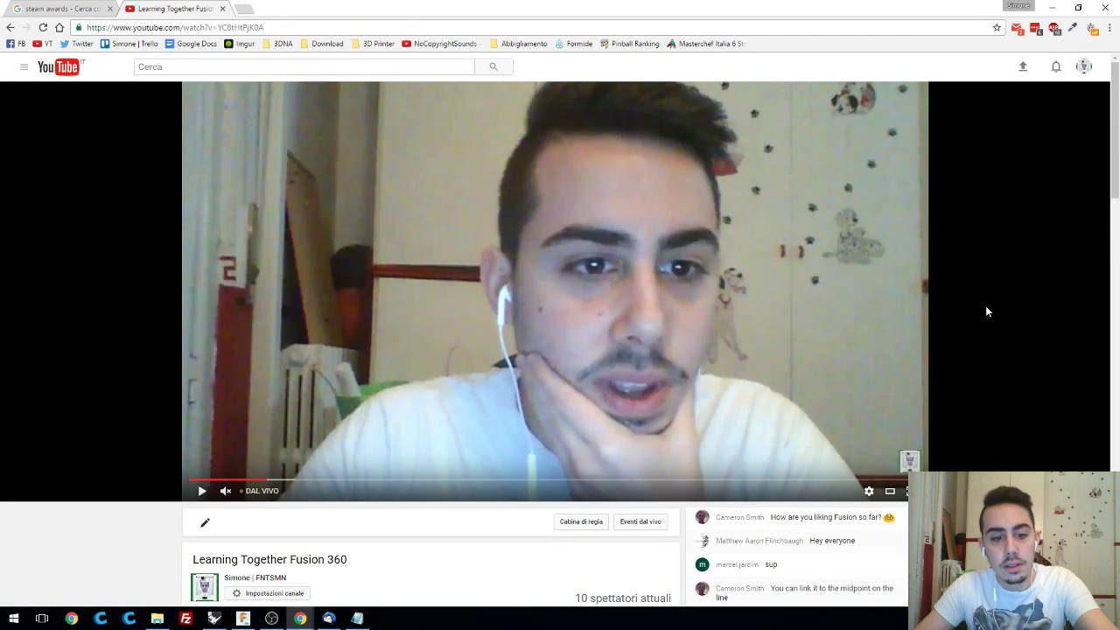
{"action": "key", "text": "F5"}
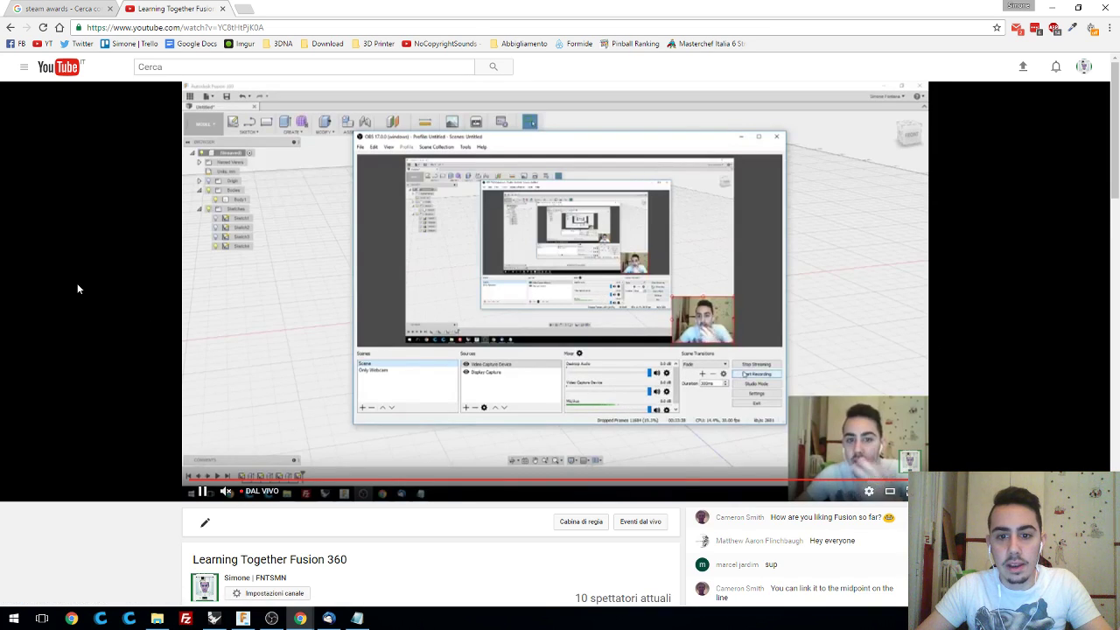
{"action": "scroll", "coordinate": [78, 282], "scroll_direction": "down", "scroll_amount": 2}
- Compare the Steam Awards reference image results with the live-stream tab
{"action": "left_click", "coordinate": [61, 8]}
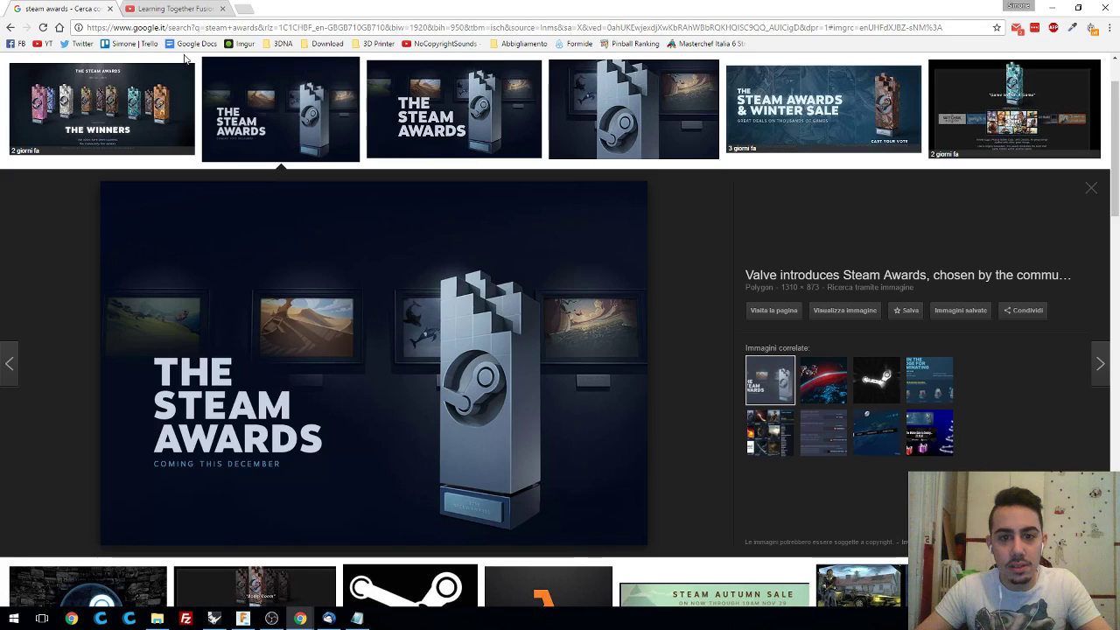
{"action": "left_click", "coordinate": [179, 9]}
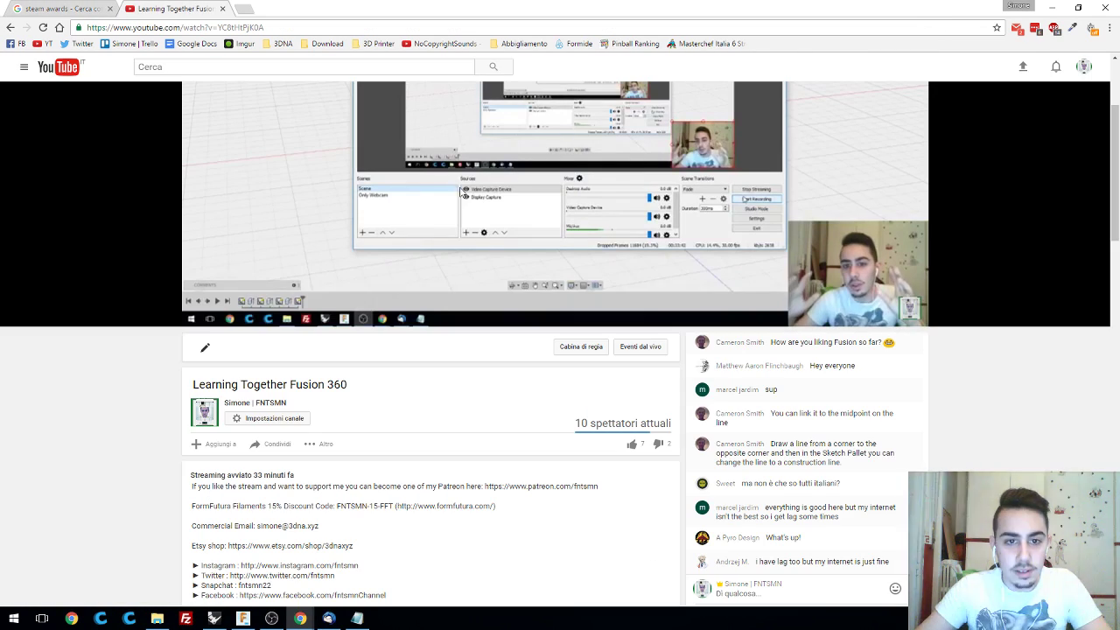
{"action": "left_click", "coordinate": [61, 8]}
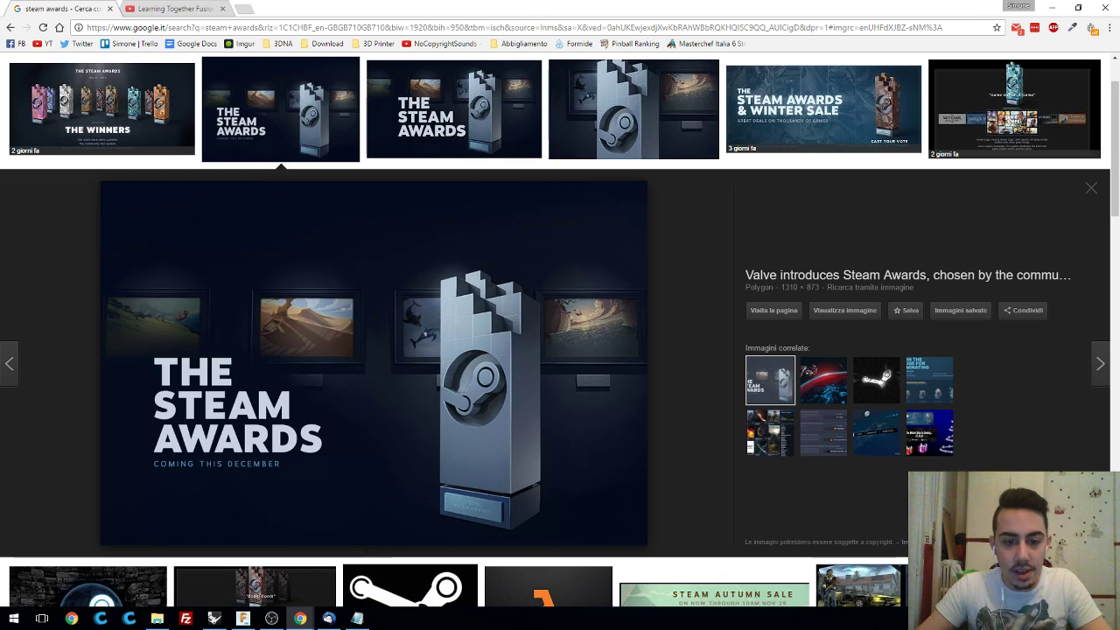
{"action": "left_click", "coordinate": [357, 617]}
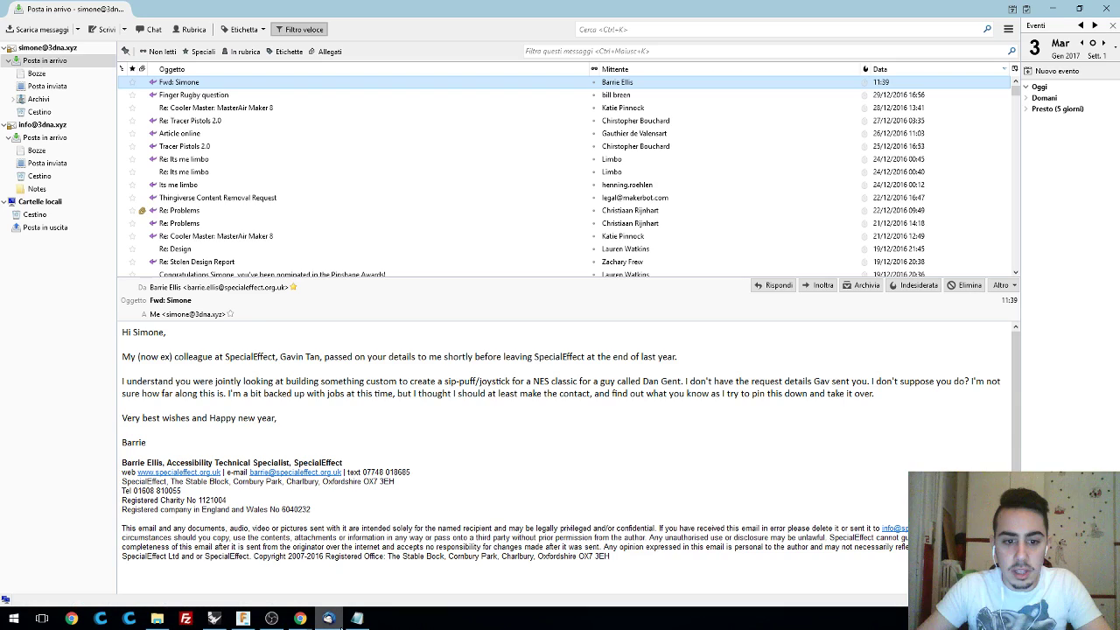
{"action": "left_click", "coordinate": [329, 619]}
- Review the cube dimension notes and OBS, then return to the Fusion 360 model
{"action": "left_click", "coordinate": [359, 619]}
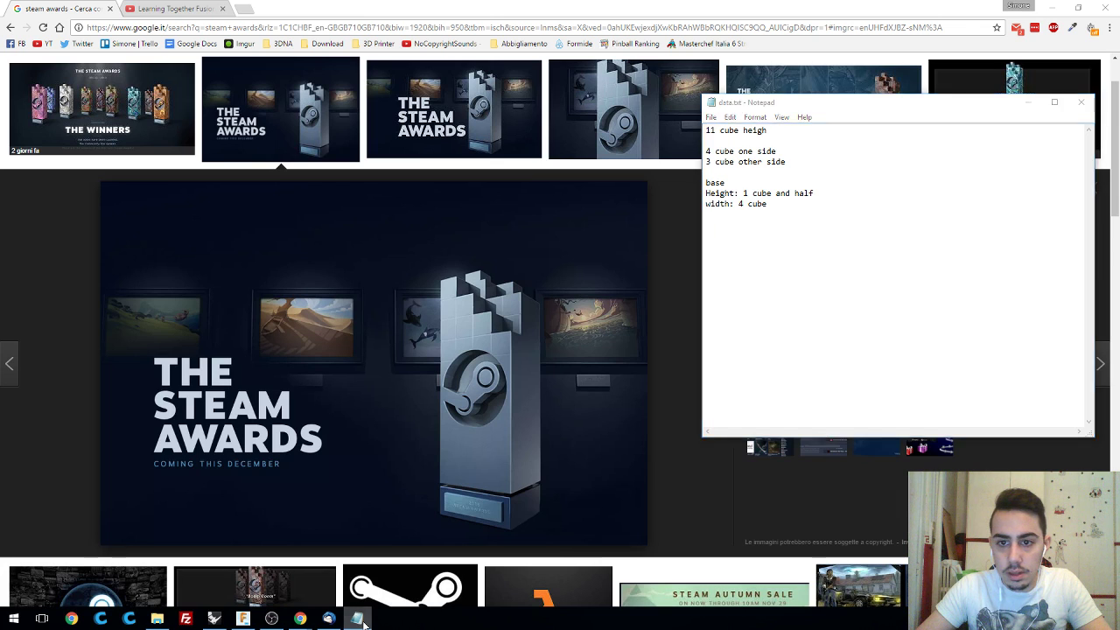
{"action": "left_click", "coordinate": [358, 619]}
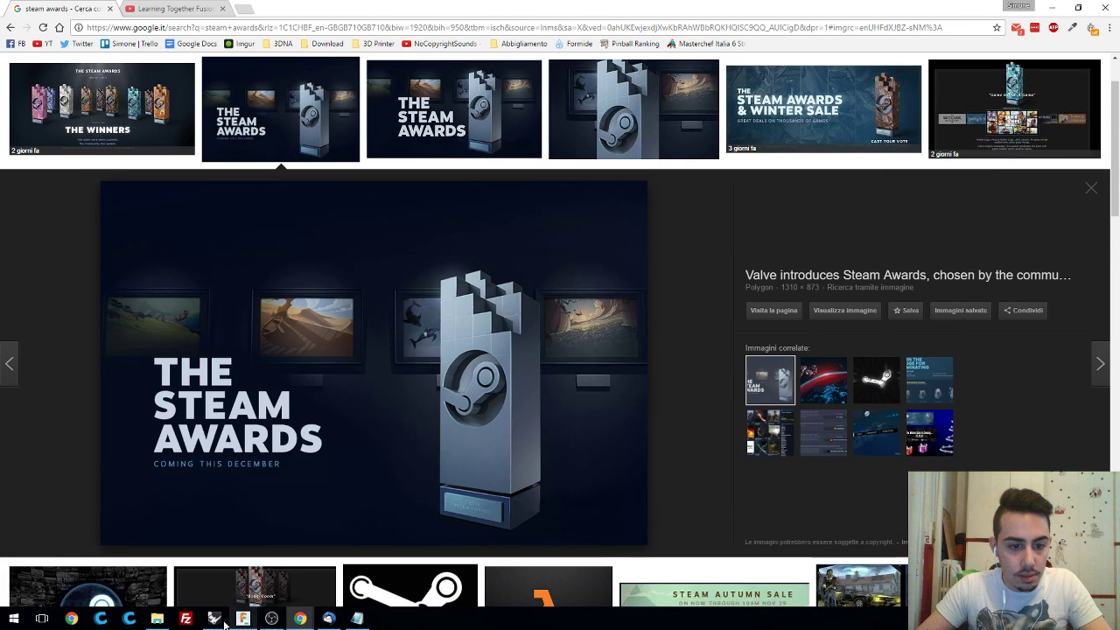
{"action": "left_click", "coordinate": [272, 619]}
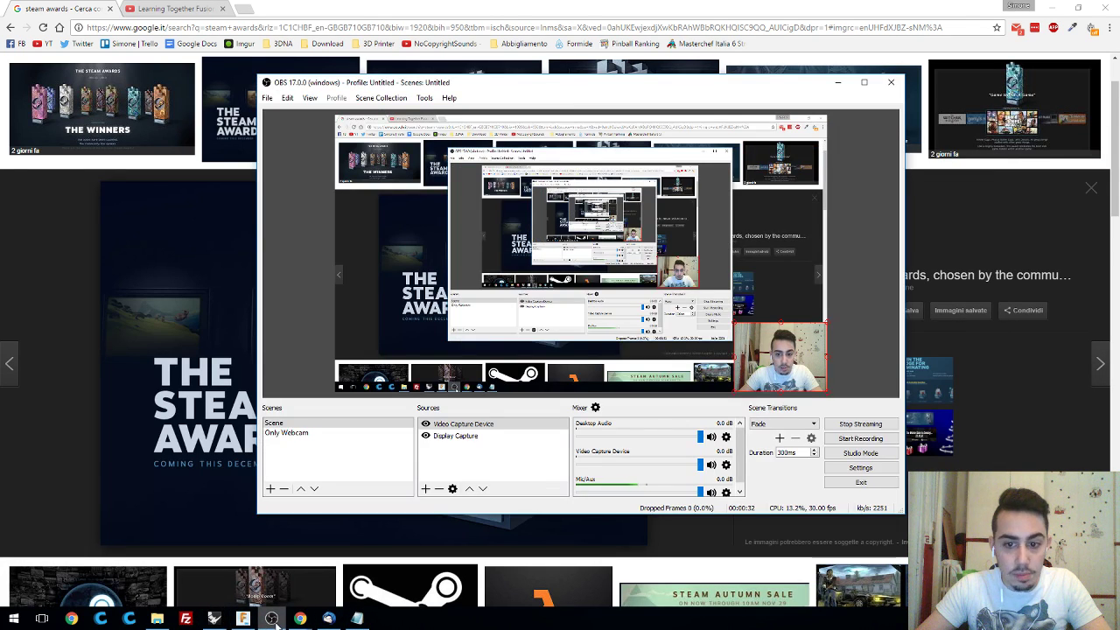
{"action": "left_click", "coordinate": [272, 620]}
{"action": "left_click", "coordinate": [243, 619]}
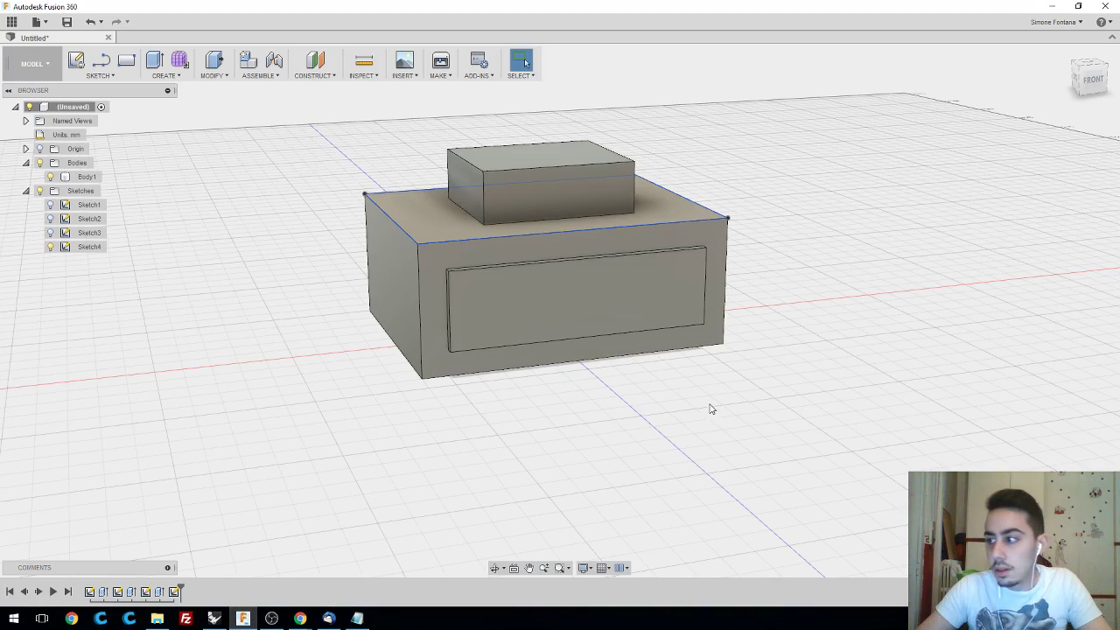
{"action": "mouse_move", "coordinate": [710, 408]}
{"action": "middle_mouse_down", "text": "shift"}
{"action": "mouse_move", "coordinate": [723, 430]}
{"action": "mouse_move", "coordinate": [708, 414]}
{"action": "mouse_move", "coordinate": [725, 420]}
{"action": "middle_mouse_up", "text": "shift"}
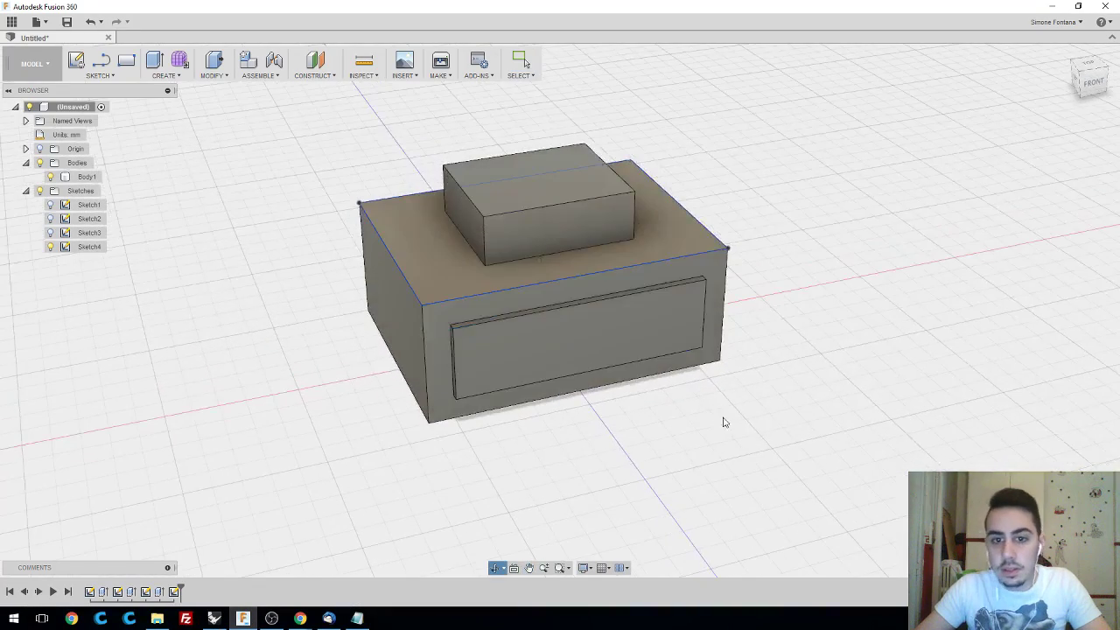
{"action": "left_click", "coordinate": [523, 61]}
{"action": "mouse_move", "coordinate": [298, 620]}
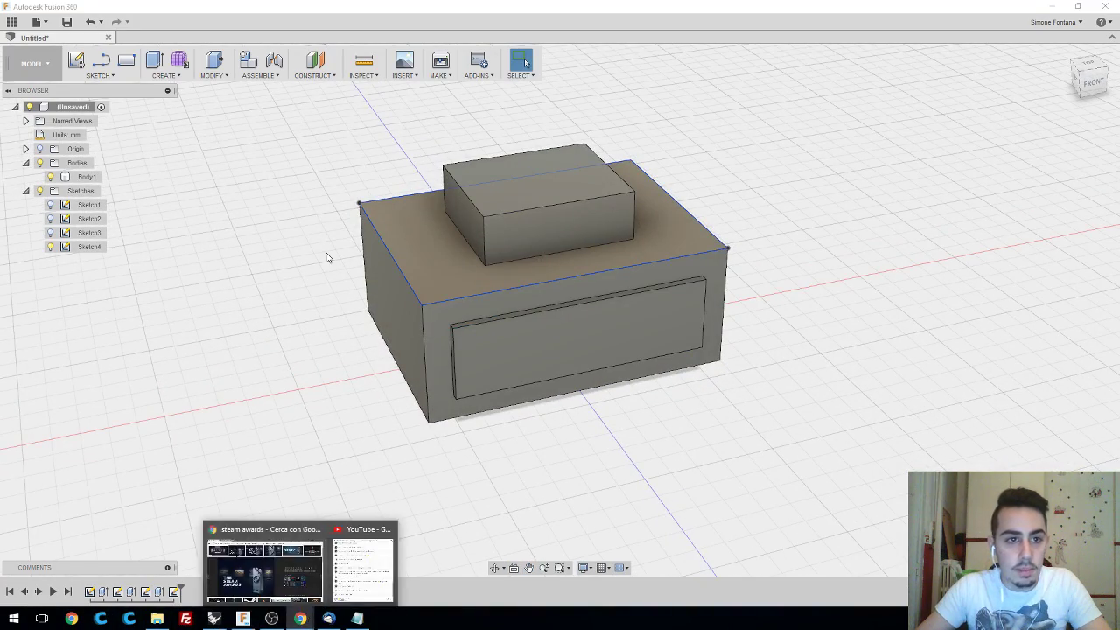
{"action": "left_click", "coordinate": [264, 569]}
{"action": "left_click", "coordinate": [173, 8]}
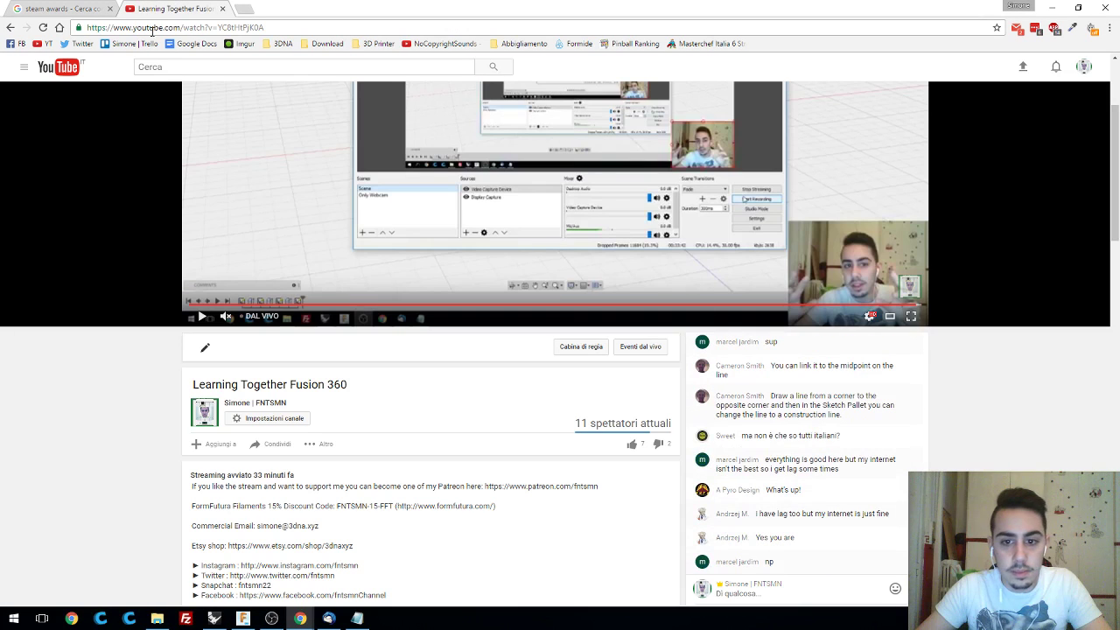
{"action": "scroll", "coordinate": [58, 207], "scroll_direction": "down", "scroll_amount": 1}
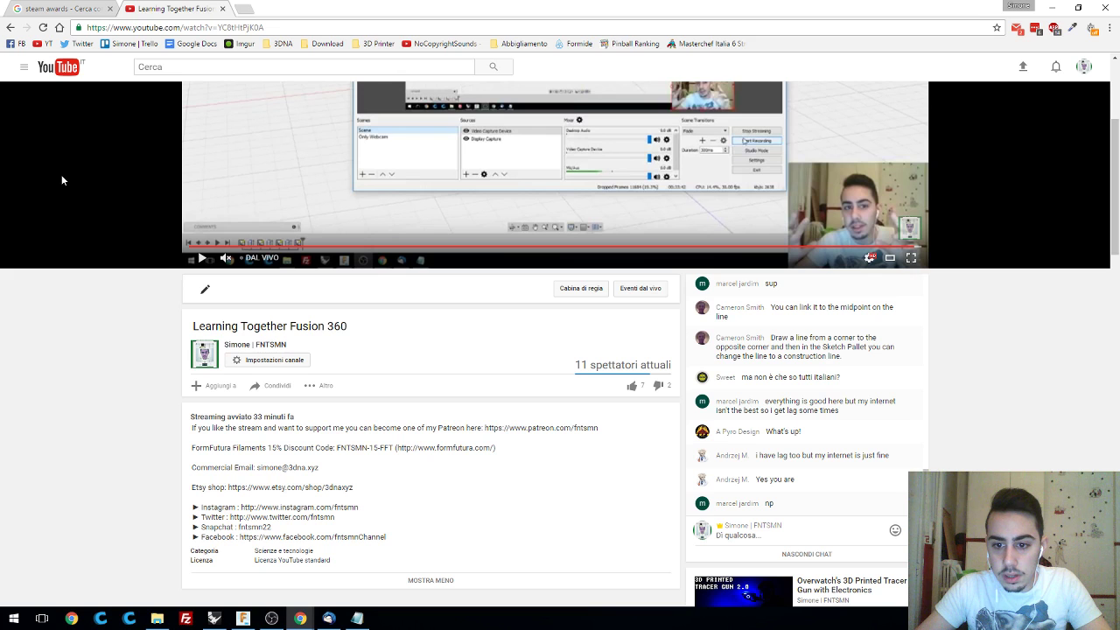
{"action": "key", "text": "ctrl+shift+Tab"}
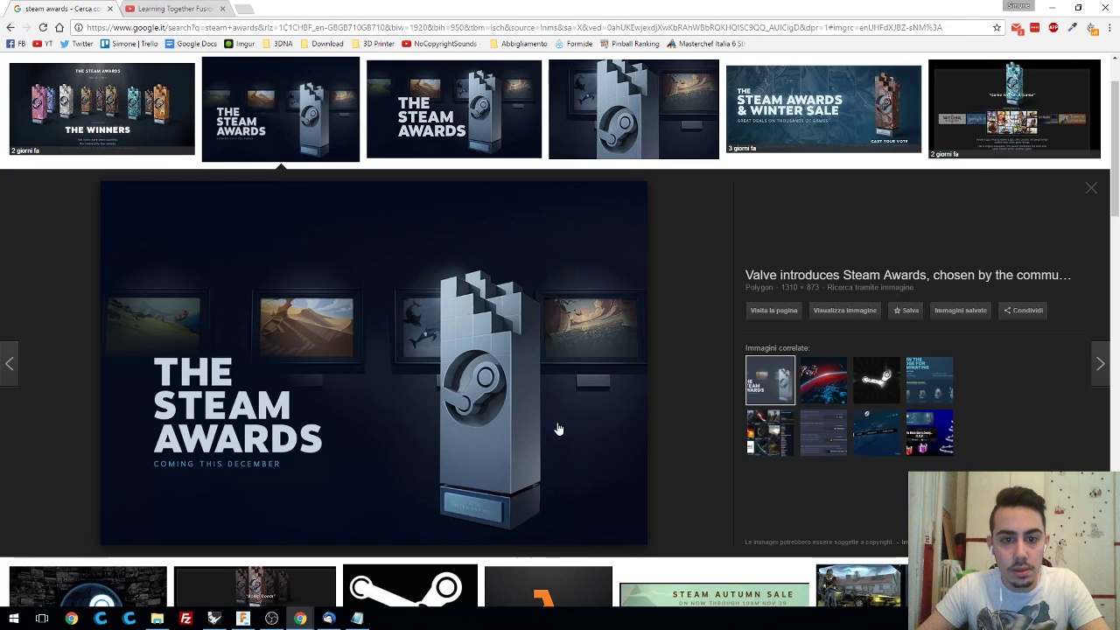
{"action": "key", "text": "alt+Tab"}
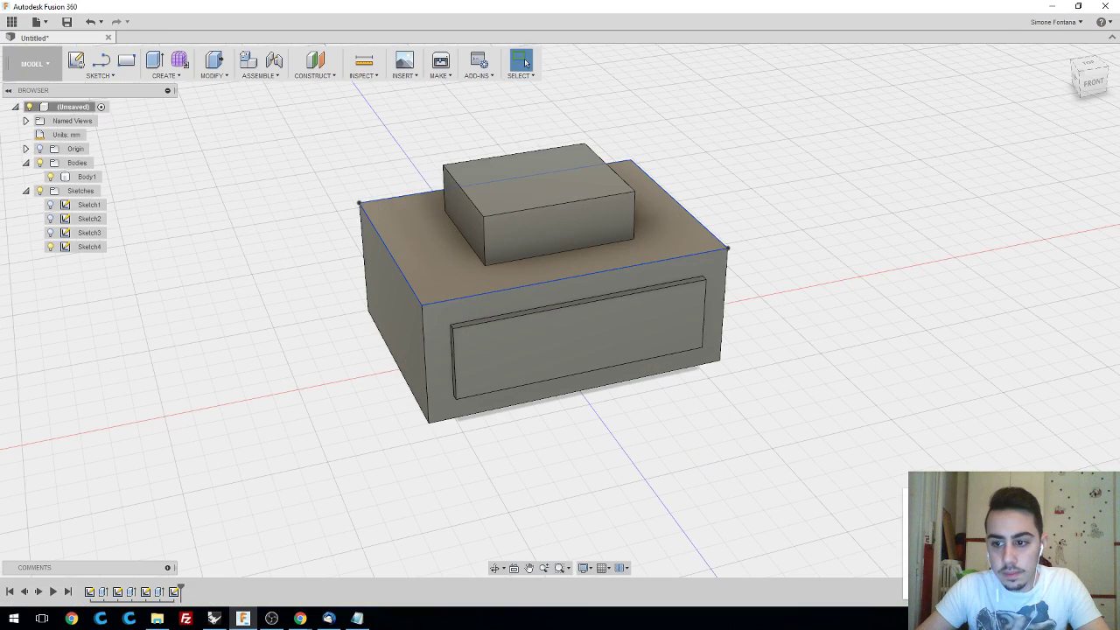
{"action": "middle_click_drag", "start_coordinate": [831, 307], "coordinate": [791, 274], "text": "shift"}
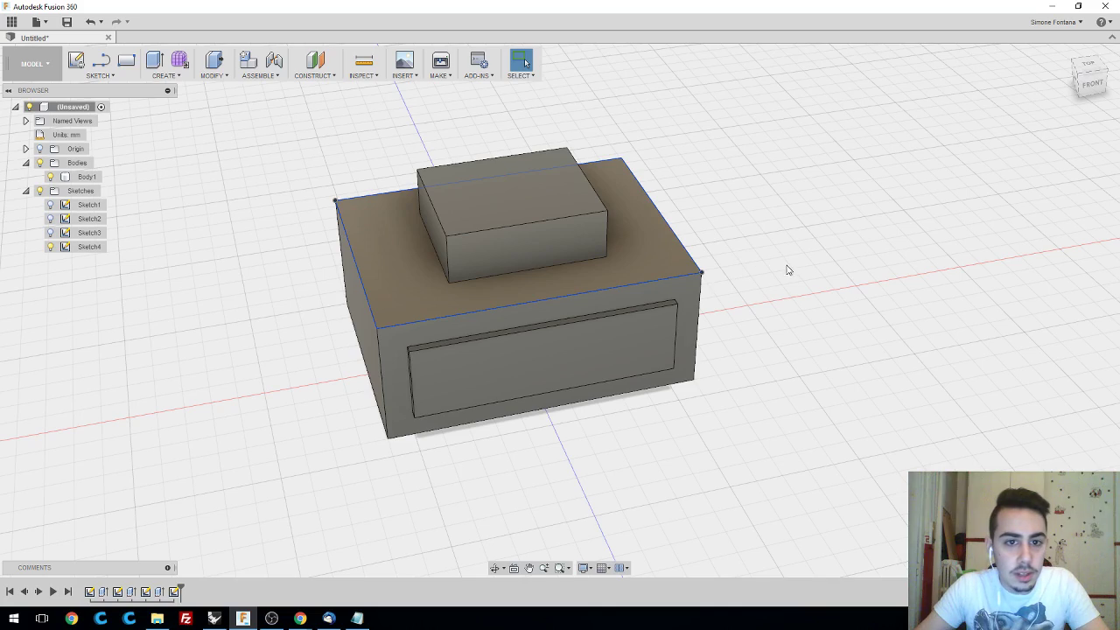
{"action": "middle_click_drag", "start_coordinate": [797, 317], "coordinate": [745, 303], "text": "shift"}
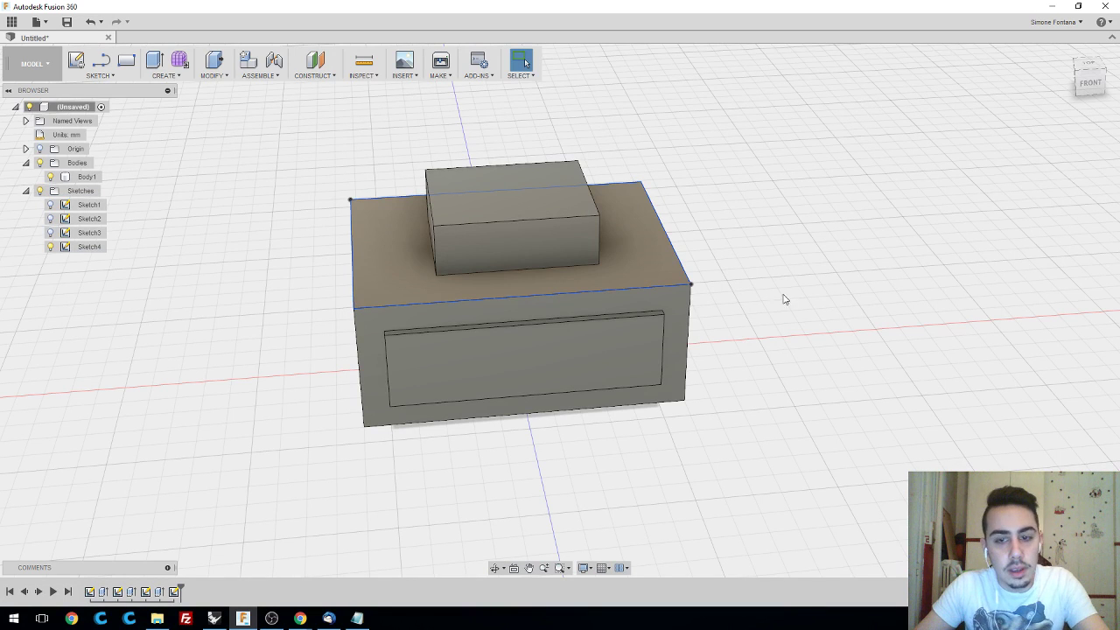
- Extrude the top face and inner rectangle profiles 165 mm as a new body, Body2
{"action": "key", "text": "e"}
{"action": "left_click", "coordinate": [672, 296]}
{"action": "key", "text": "Escape"}
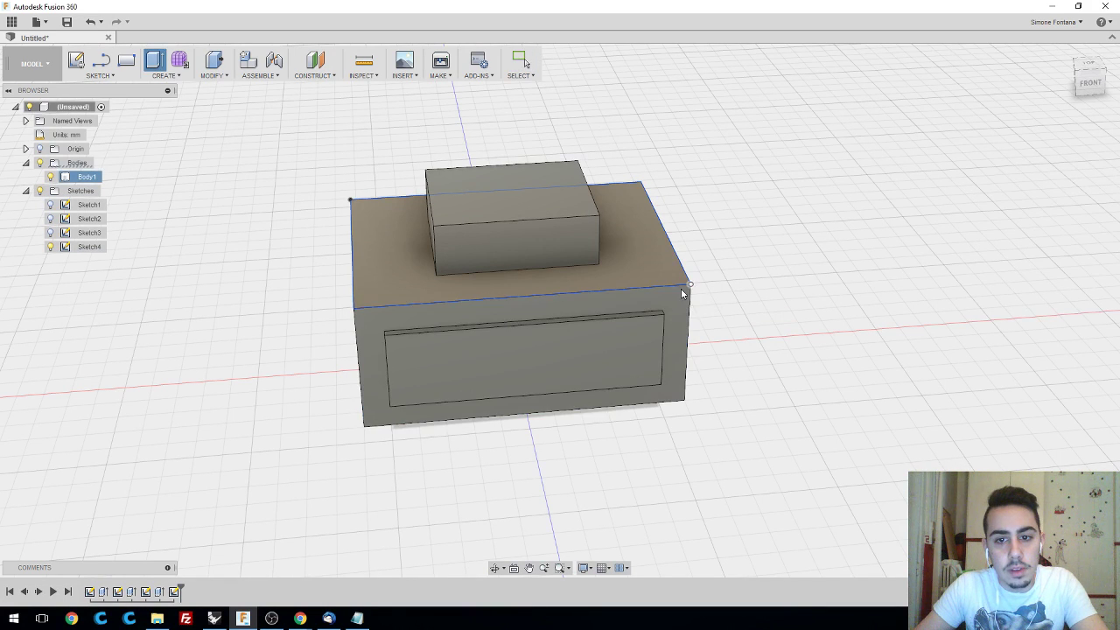
{"action": "key", "text": "e"}
{"action": "left_click", "coordinate": [670, 283]}
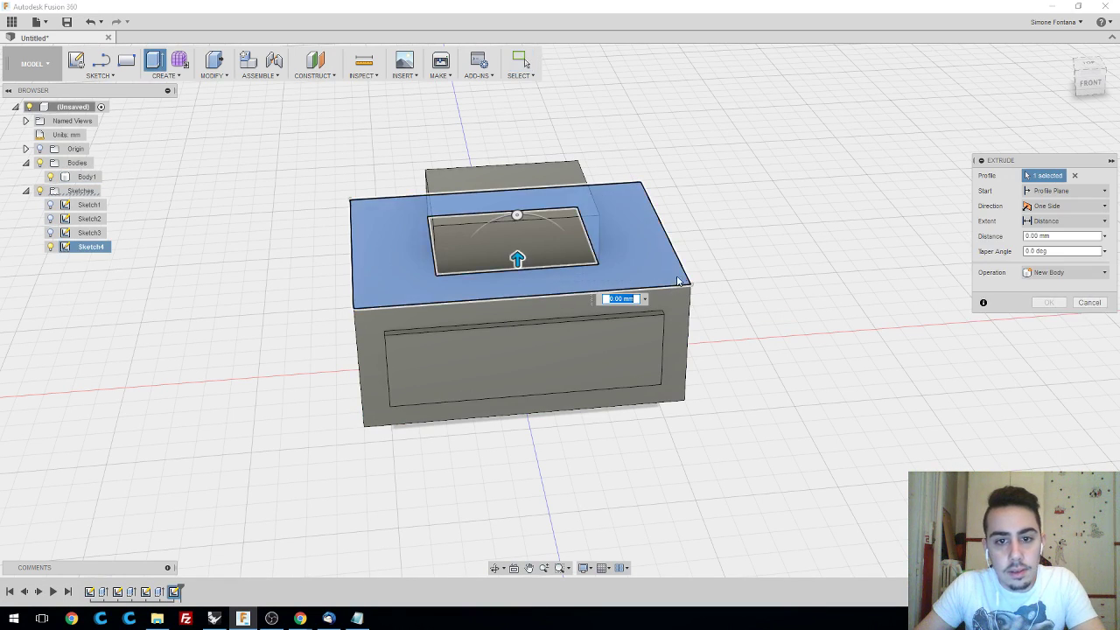
{"action": "left_click", "coordinate": [617, 267]}
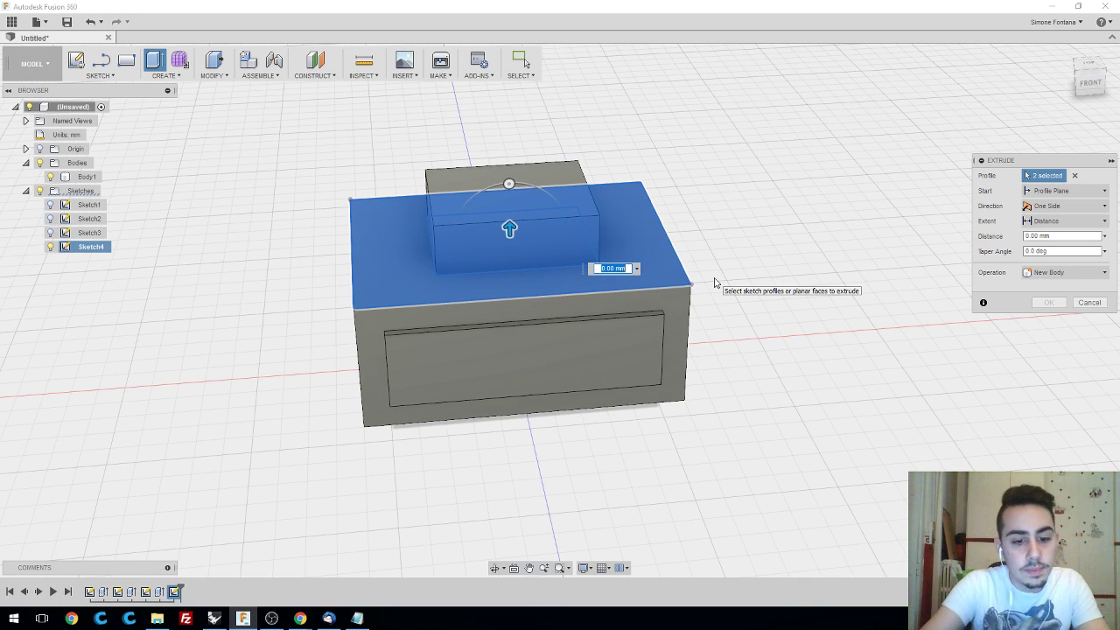
{"action": "key", "text": "Return"}
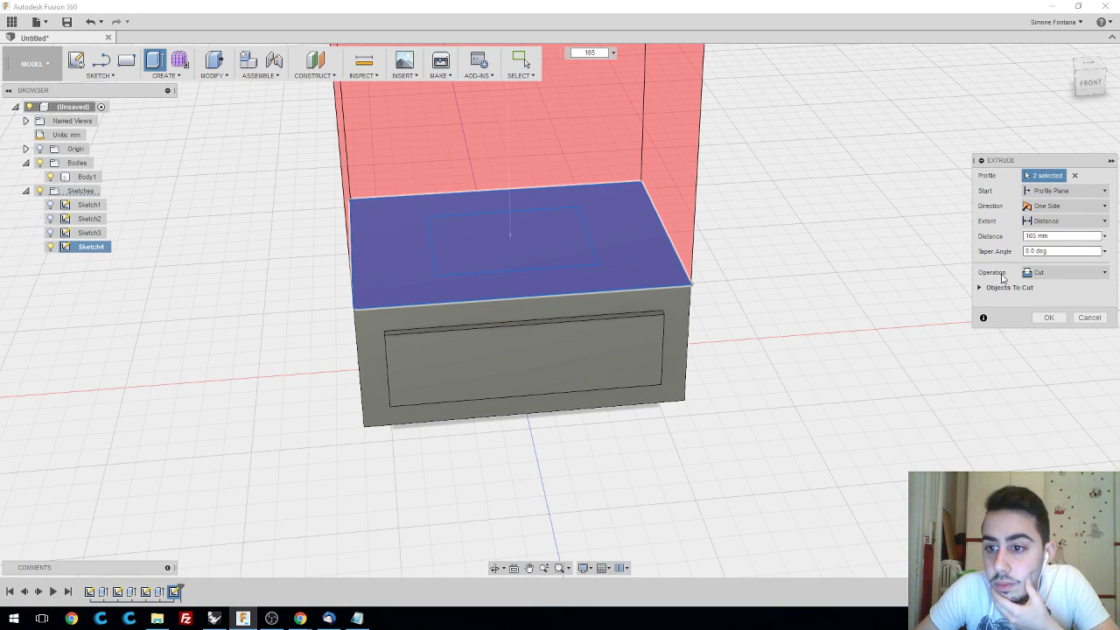
{"action": "left_click", "coordinate": [1048, 274]}
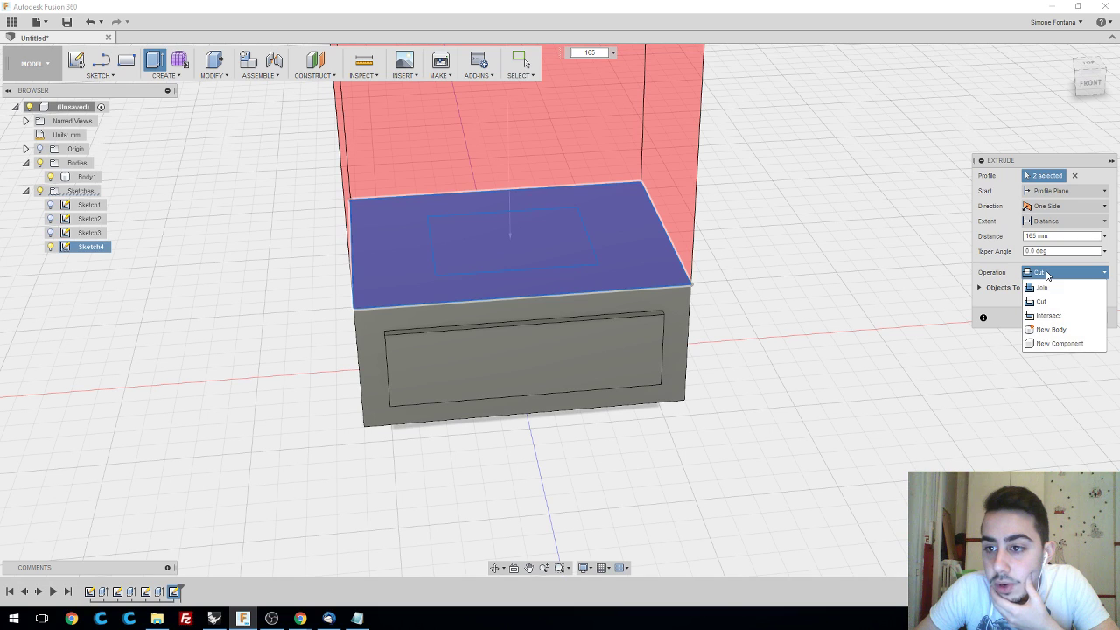
{"action": "left_click", "coordinate": [1059, 330]}
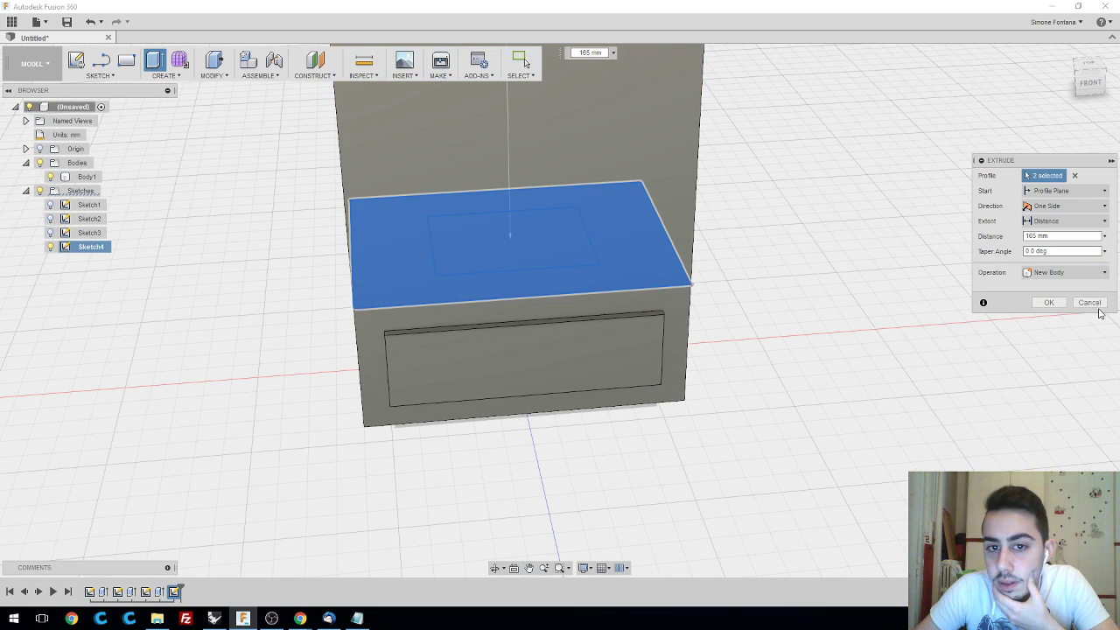
{"action": "left_click", "coordinate": [1049, 303]}
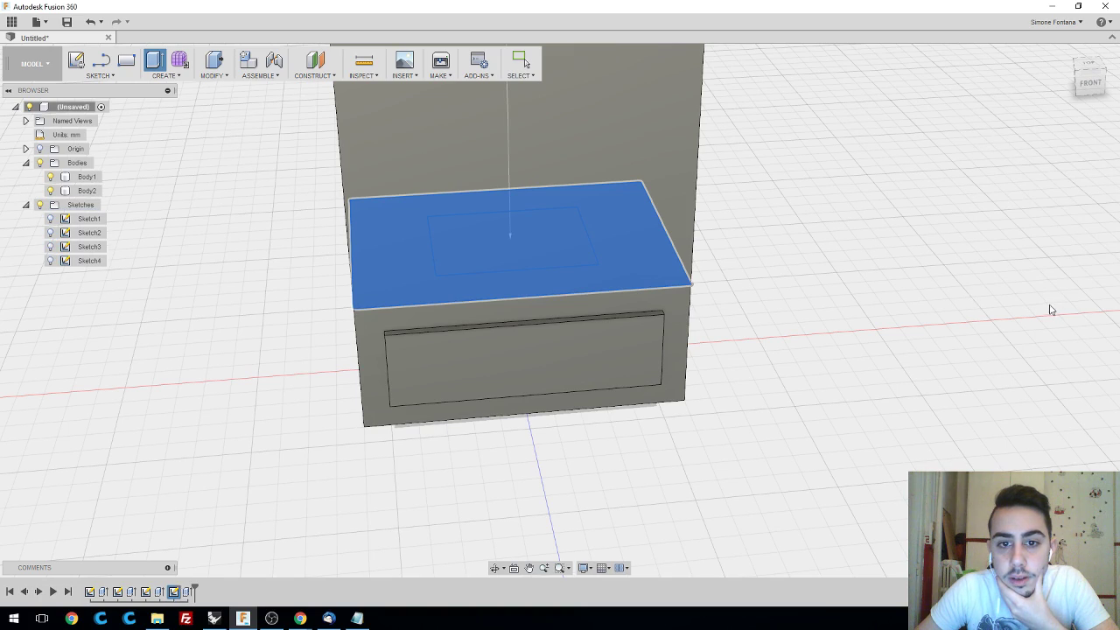
- Move Body2 up 10 mm from the Browser's Move command, lifting the column off the base
{"action": "scroll", "coordinate": [795, 282], "scroll_direction": "down", "scroll_amount": 10}
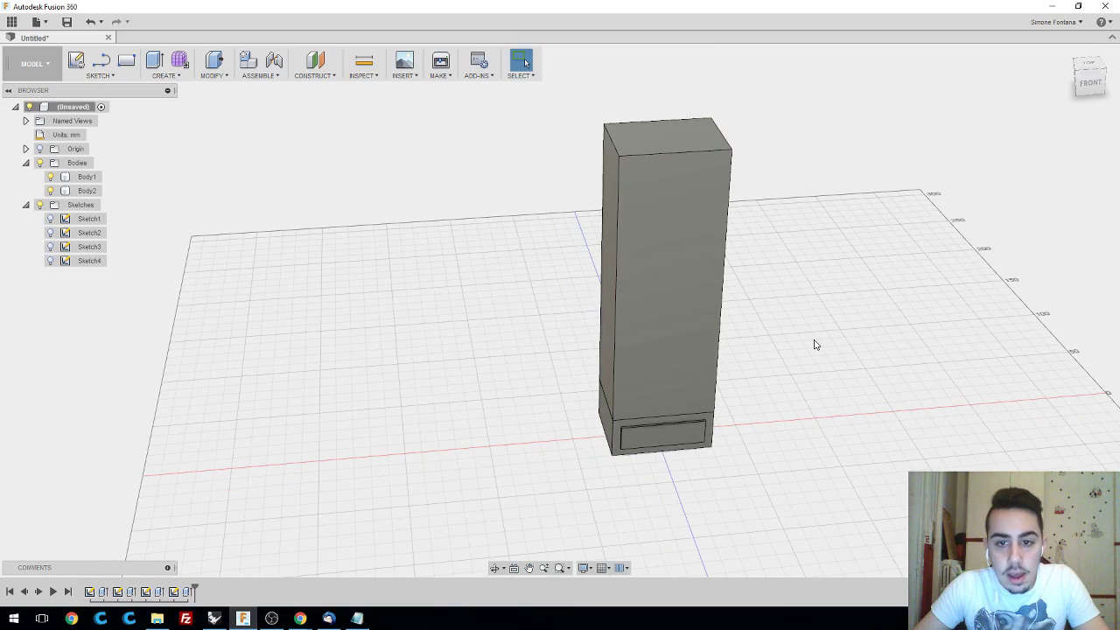
{"action": "middle_click_drag", "start_coordinate": [814, 345], "coordinate": [800, 327], "text": "shift"}
{"action": "left_click", "coordinate": [668, 303]}
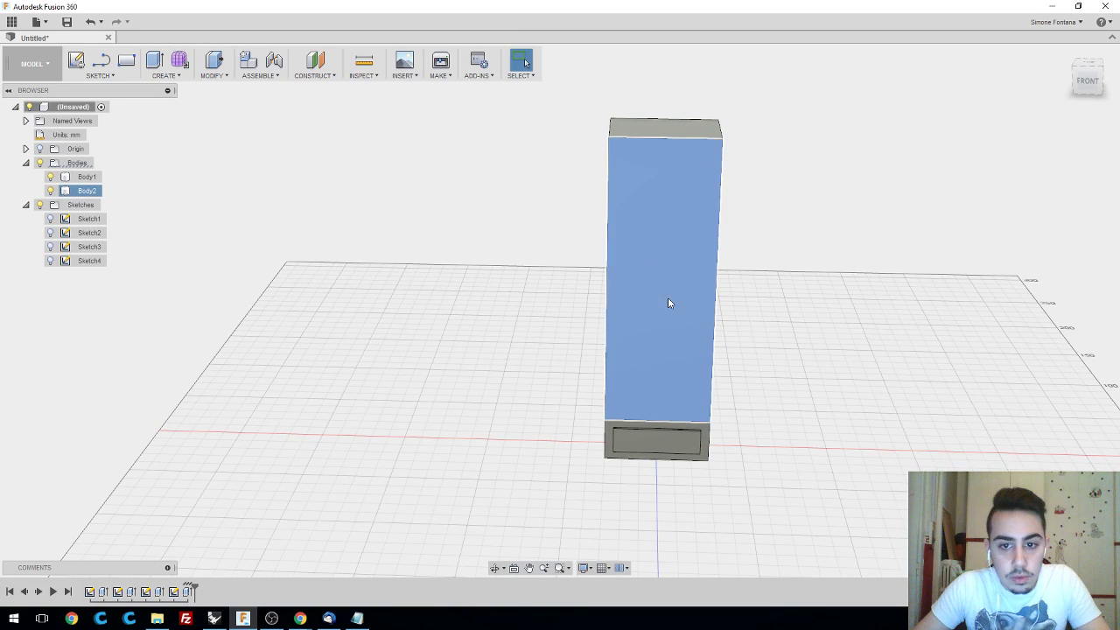
{"action": "left_click", "coordinate": [812, 317]}
{"action": "middle_click_drag", "start_coordinate": [780, 282], "coordinate": [845, 315], "text": "shift"}
{"action": "left_click", "coordinate": [85, 191]}
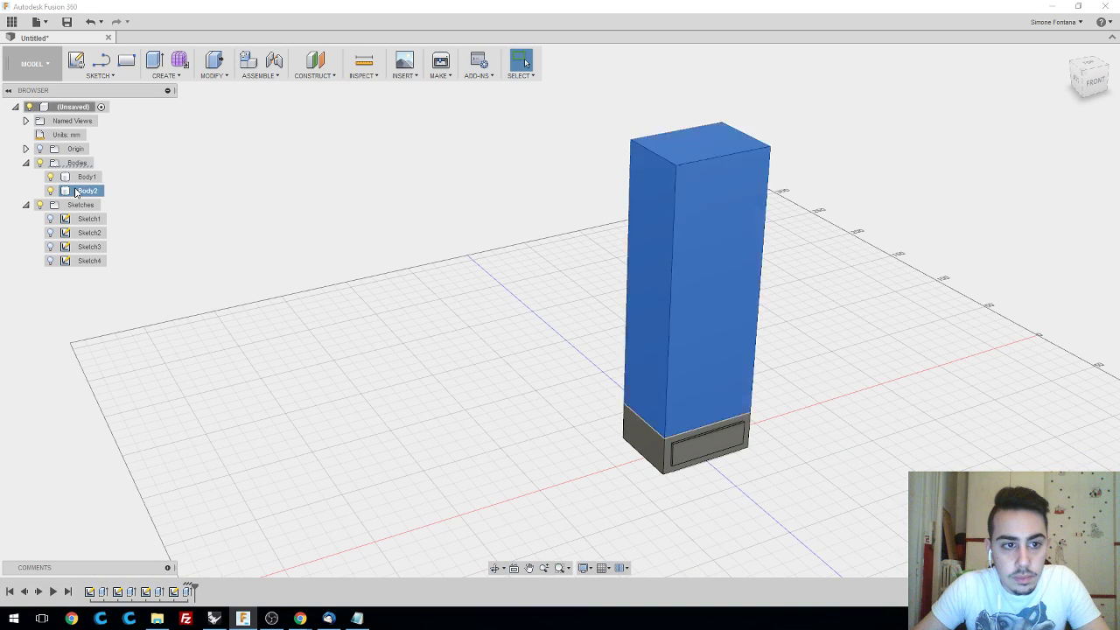
{"action": "right_click", "coordinate": [85, 191]}
{"action": "left_click", "coordinate": [100, 315]}
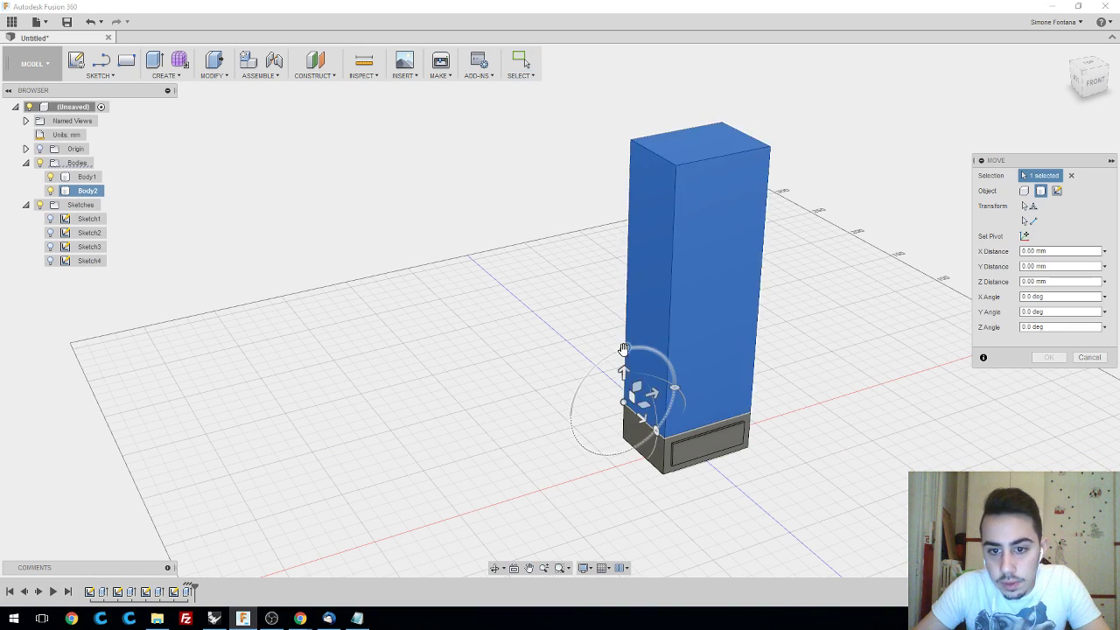
{"action": "left_click_drag", "start_coordinate": [624, 370], "coordinate": [624, 358]}
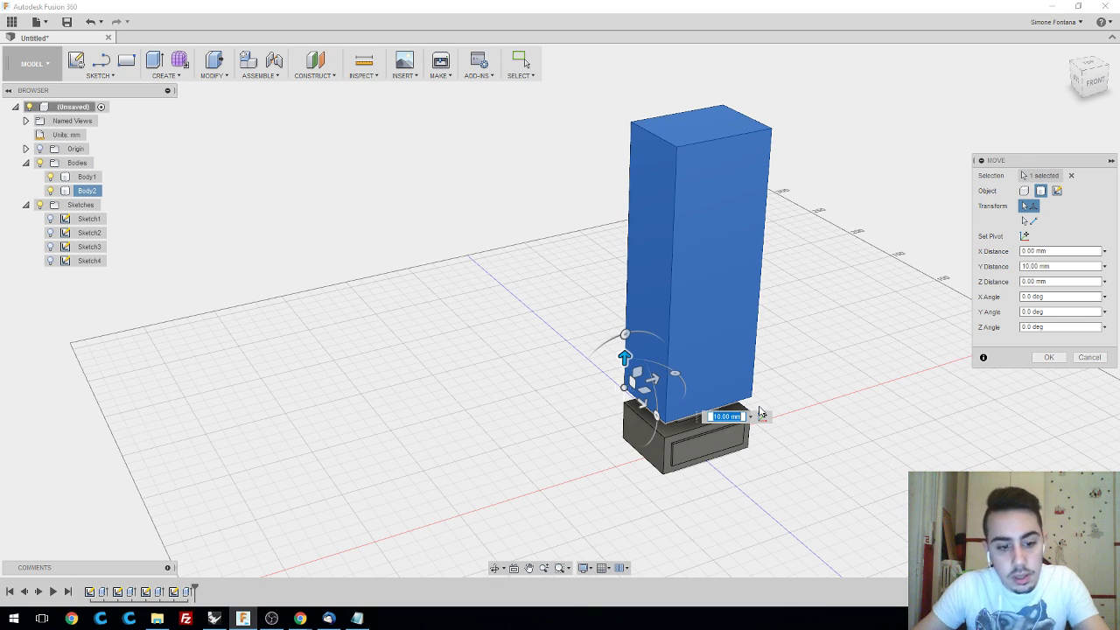
{"action": "key", "text": "Return"}
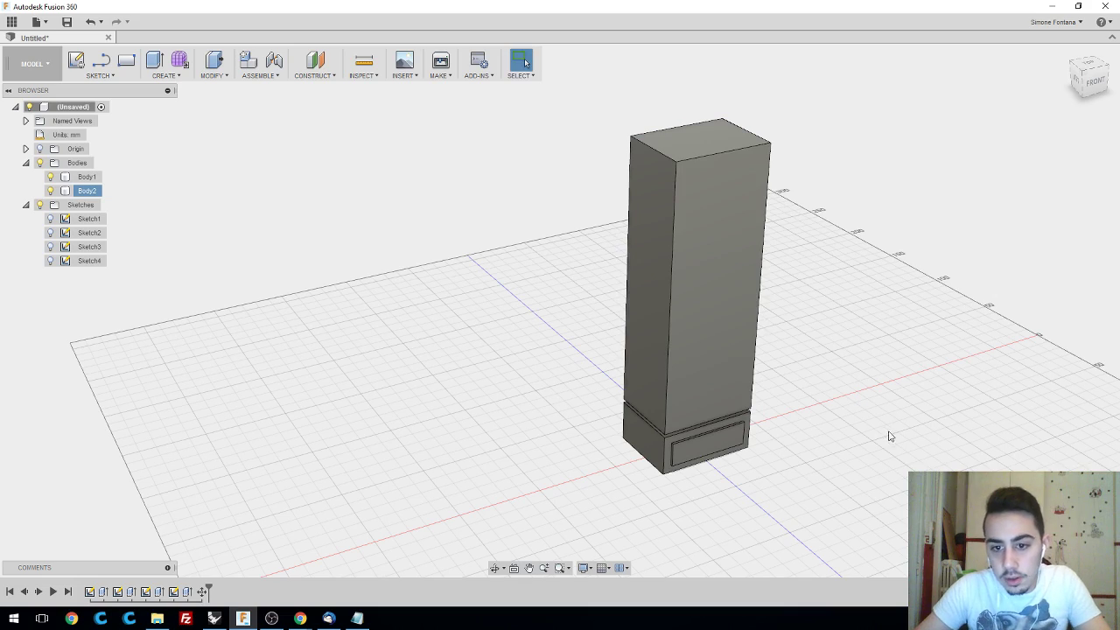
{"action": "middle_click_drag", "start_coordinate": [844, 421], "coordinate": [800, 435], "text": "shift"}
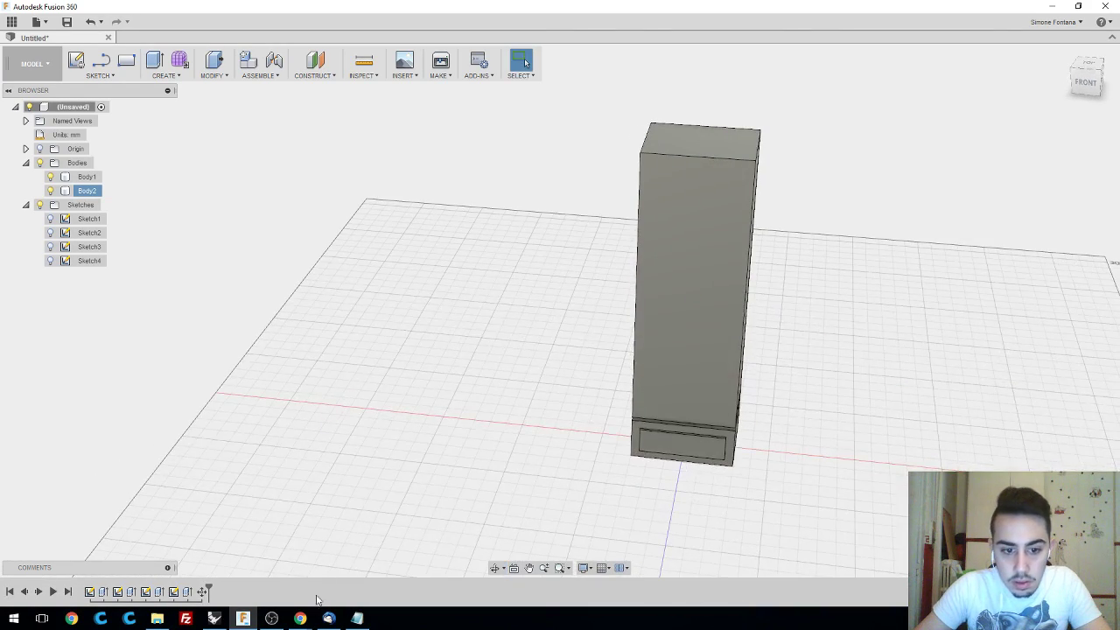
{"action": "mouse_move", "coordinate": [302, 619]}
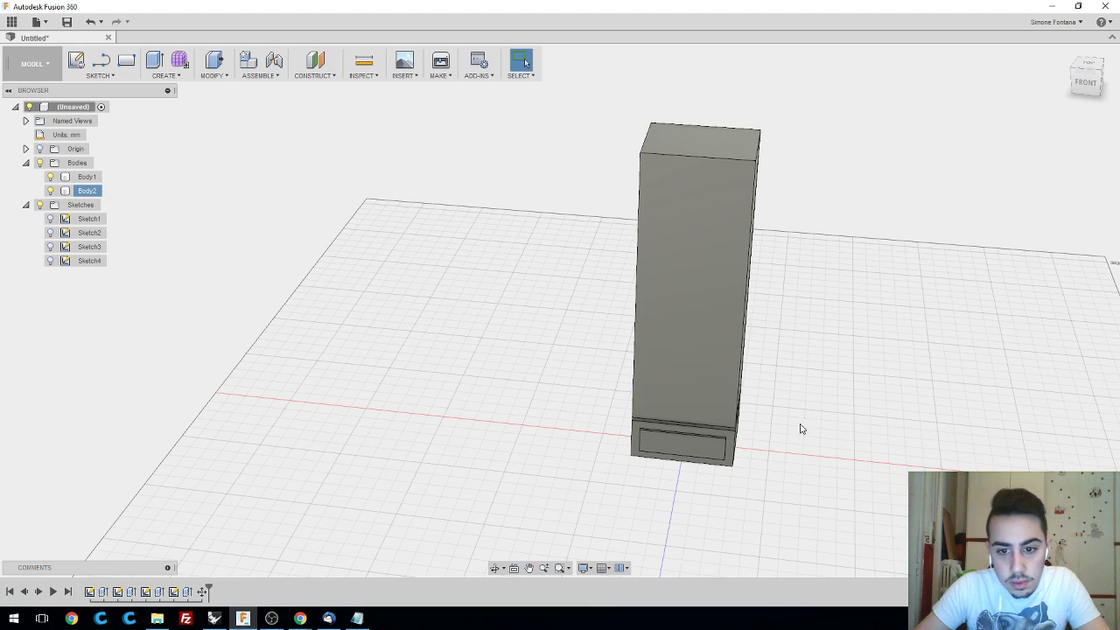
{"action": "middle_click_drag", "start_coordinate": [800, 428], "coordinate": [843, 407], "text": "shift"}
{"action": "middle_click_drag", "start_coordinate": [513, 393], "coordinate": [585, 400], "text": "shift"}
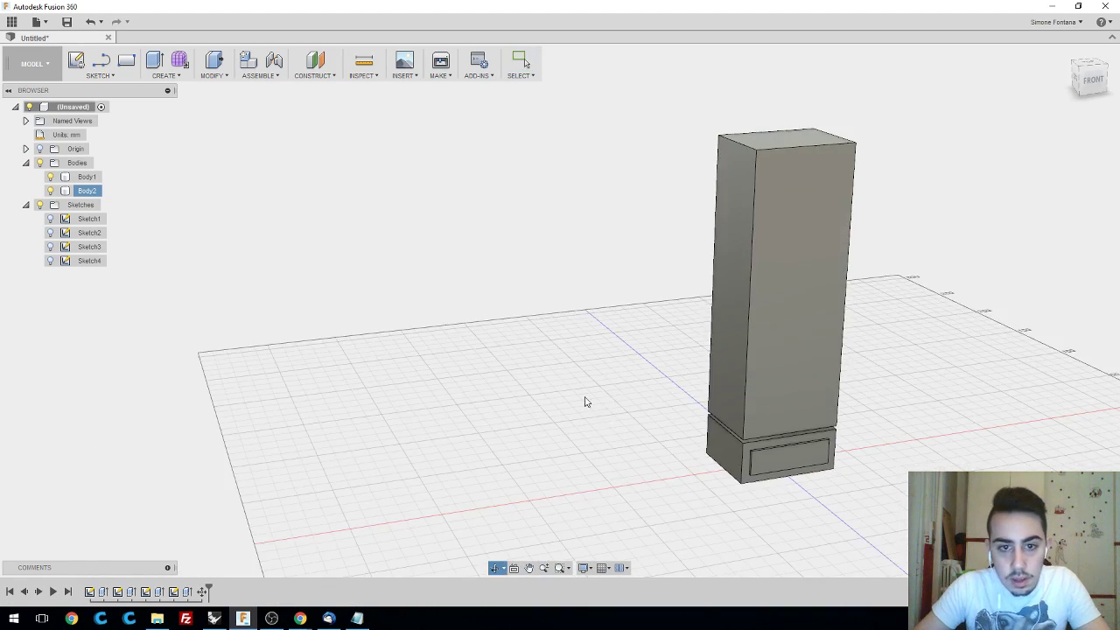
{"action": "right_click", "coordinate": [90, 191]}
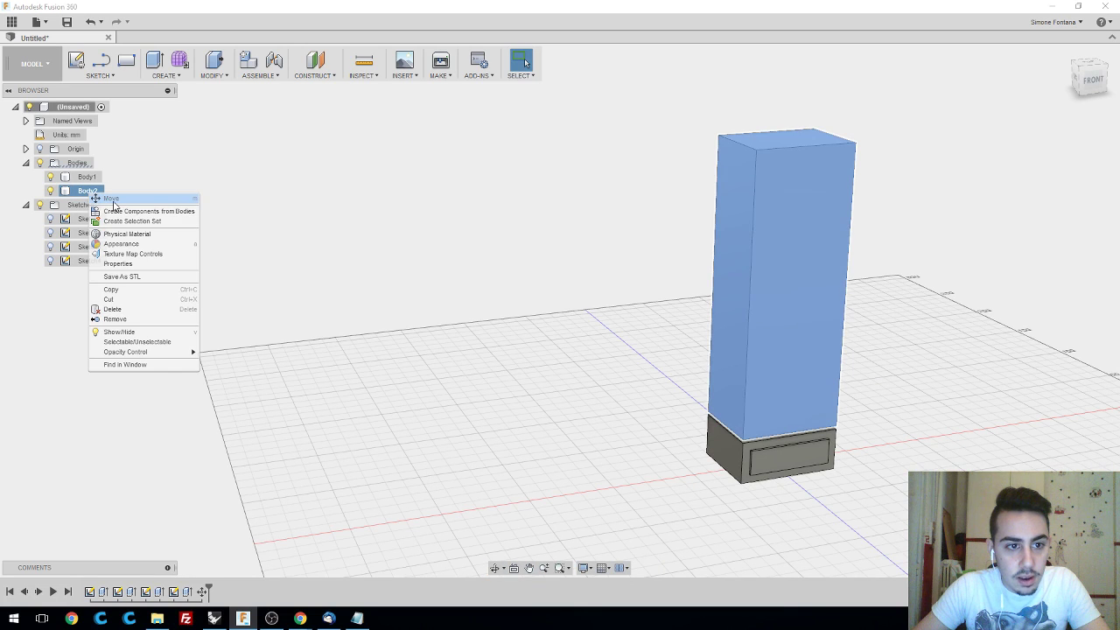
{"action": "left_click", "coordinate": [111, 198]}
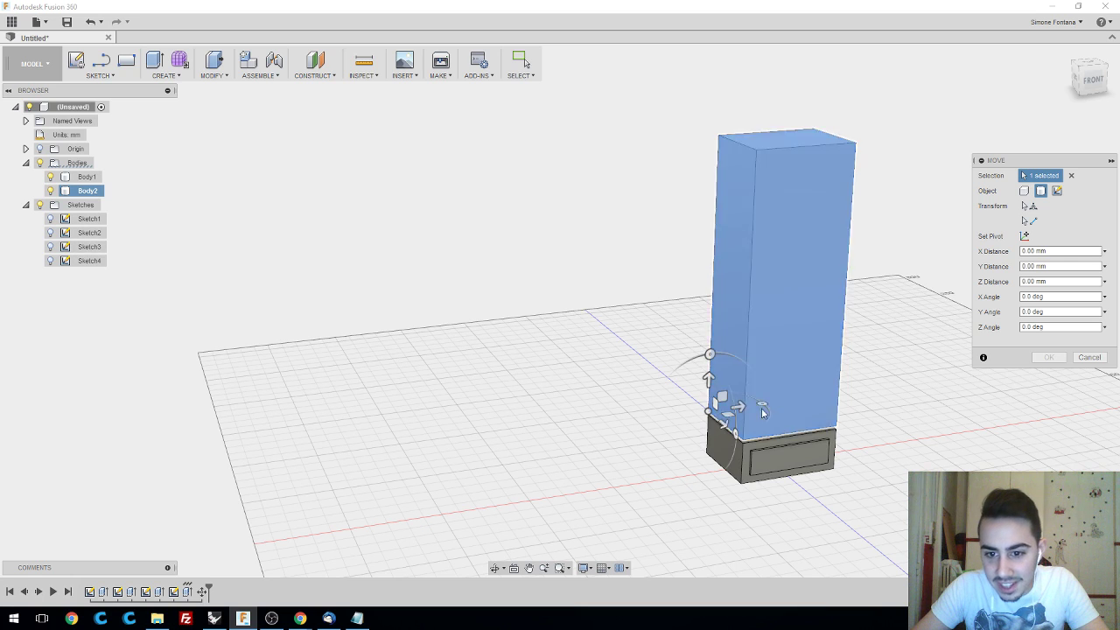
{"action": "left_click", "coordinate": [710, 376]}
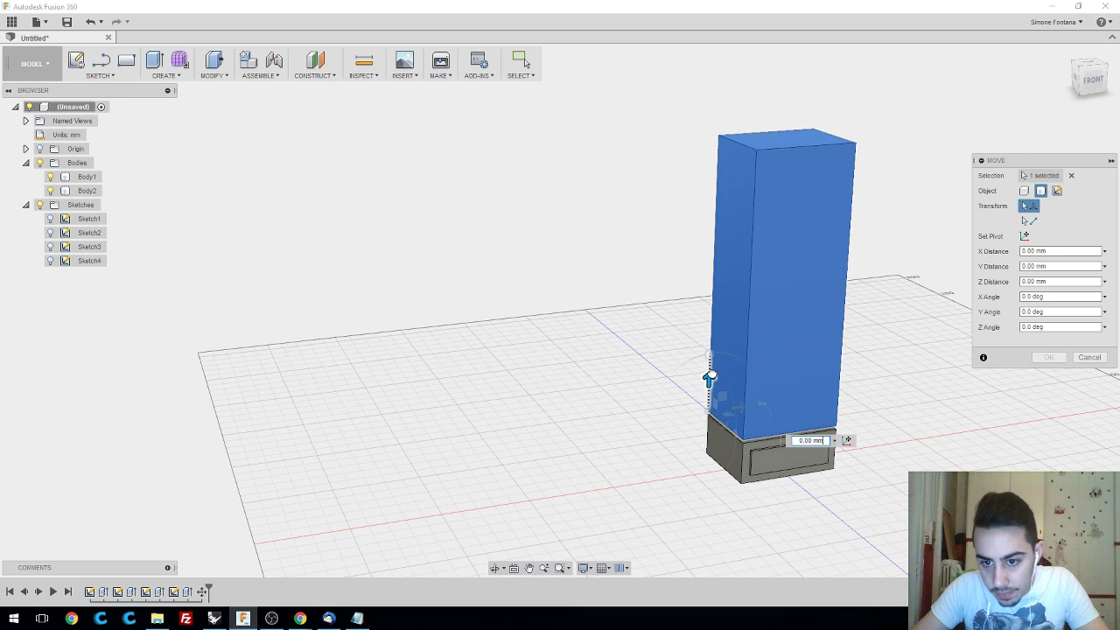
{"action": "key", "text": "Escape"}
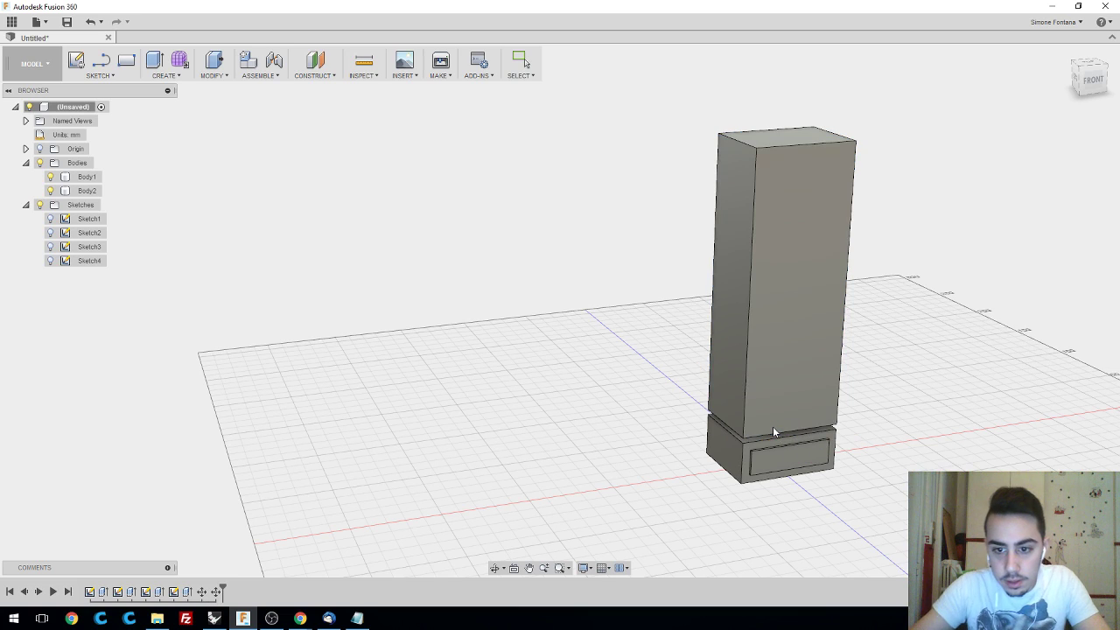
{"action": "mouse_move", "coordinate": [773, 430]}
{"action": "middle_mouse_down", "text": "shift"}
{"action": "mouse_move", "coordinate": [940, 400]}
{"action": "mouse_move", "coordinate": [826, 387]}
{"action": "mouse_move", "coordinate": [972, 407]}
{"action": "mouse_move", "coordinate": [710, 443]}
{"action": "mouse_move", "coordinate": [735, 415]}
{"action": "mouse_move", "coordinate": [730, 433]}
{"action": "mouse_move", "coordinate": [792, 421]}
{"action": "middle_mouse_up", "text": "shift"}
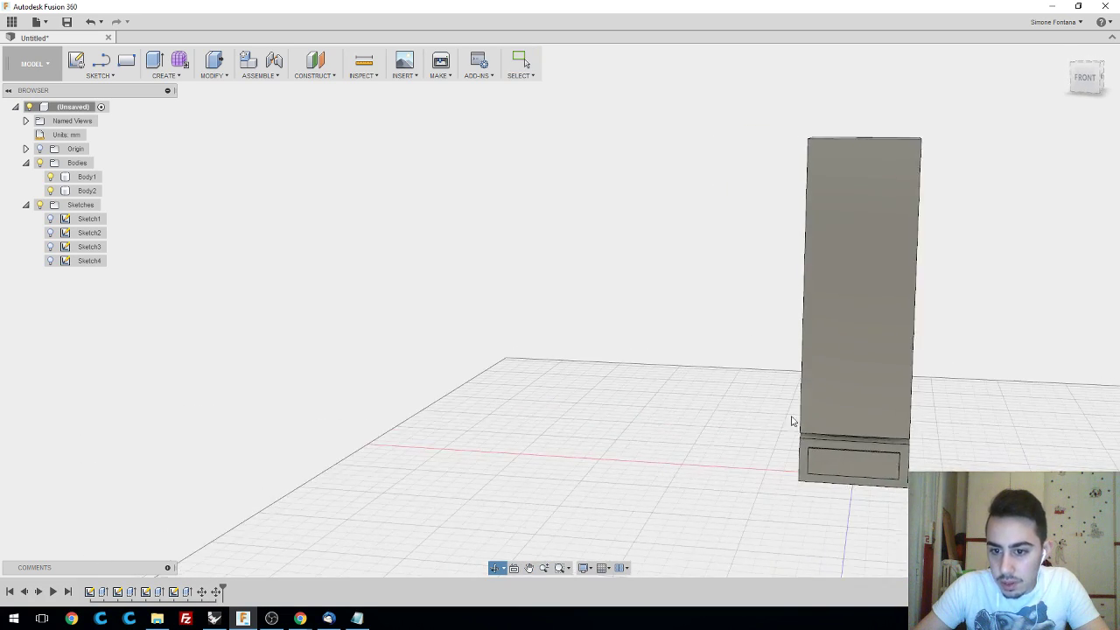
{"action": "left_click", "coordinate": [802, 413]}
{"action": "left_click", "coordinate": [768, 443]}
{"action": "mouse_move", "coordinate": [688, 412]}
{"action": "middle_mouse_down", "text": "shift"}
{"action": "mouse_move", "coordinate": [635, 402]}
{"action": "mouse_move", "coordinate": [625, 417]}
{"action": "mouse_move", "coordinate": [688, 432]}
{"action": "middle_mouse_up", "text": "shift"}
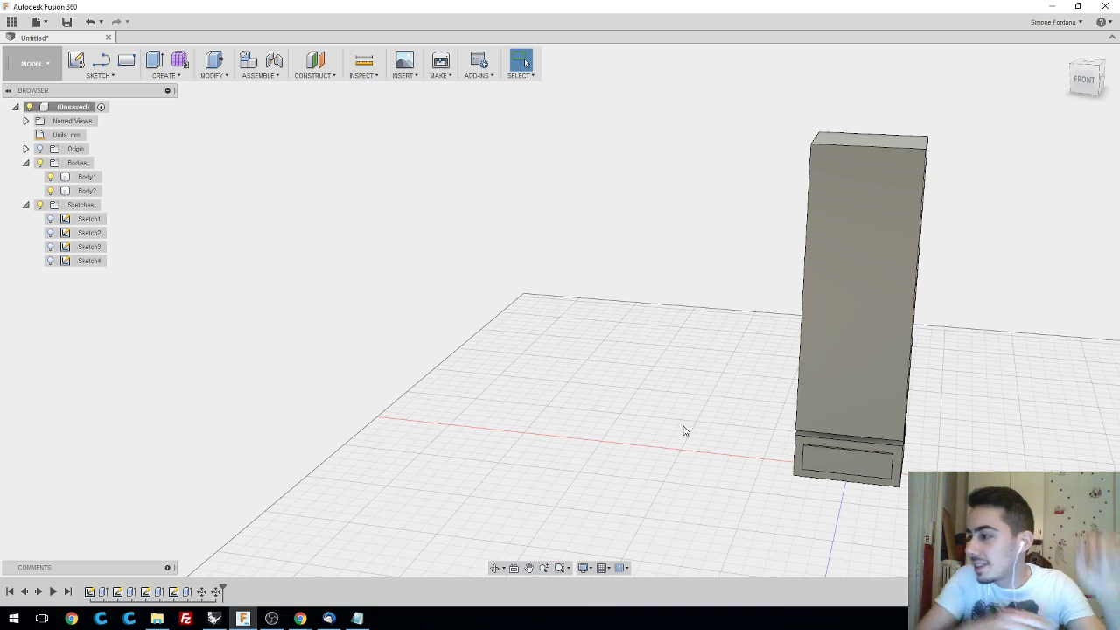
{"action": "middle_click_drag", "start_coordinate": [976, 462], "coordinate": [866, 428], "text": "shift"}
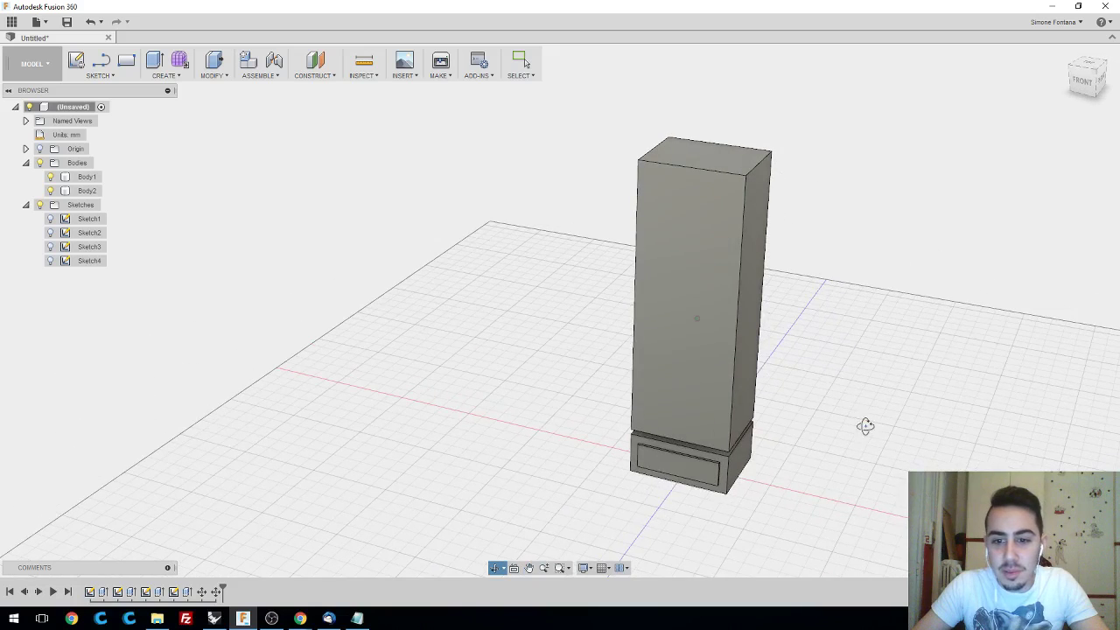
{"action": "right_click", "coordinate": [87, 191]}
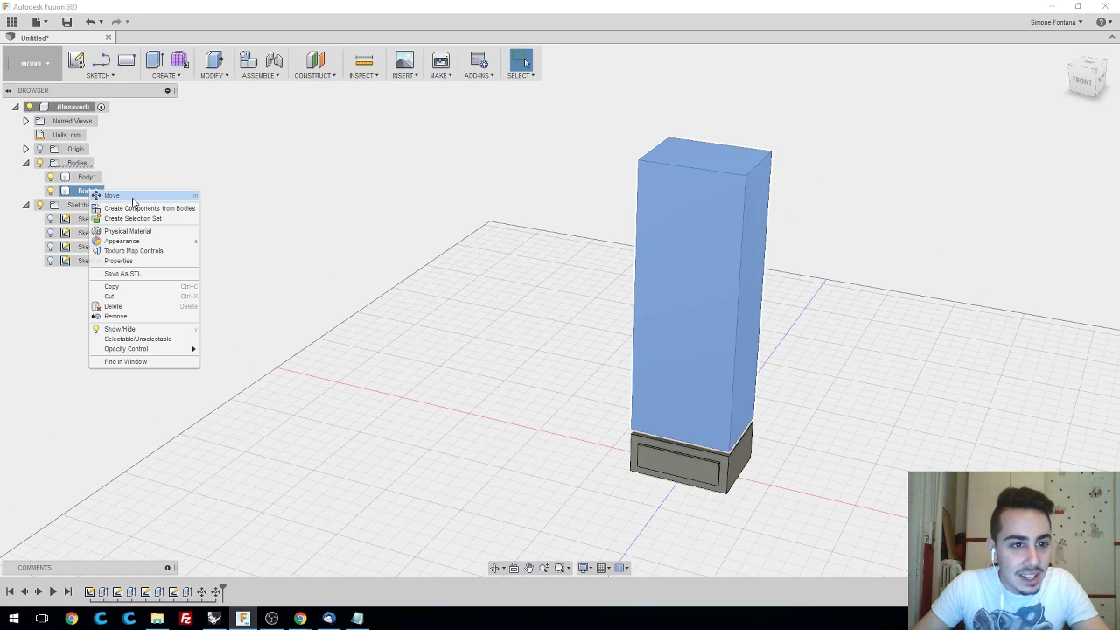
- Re-enter the Body2 vertical move distance as 10 mm so the column stays raised
{"action": "left_click", "coordinate": [133, 199]}
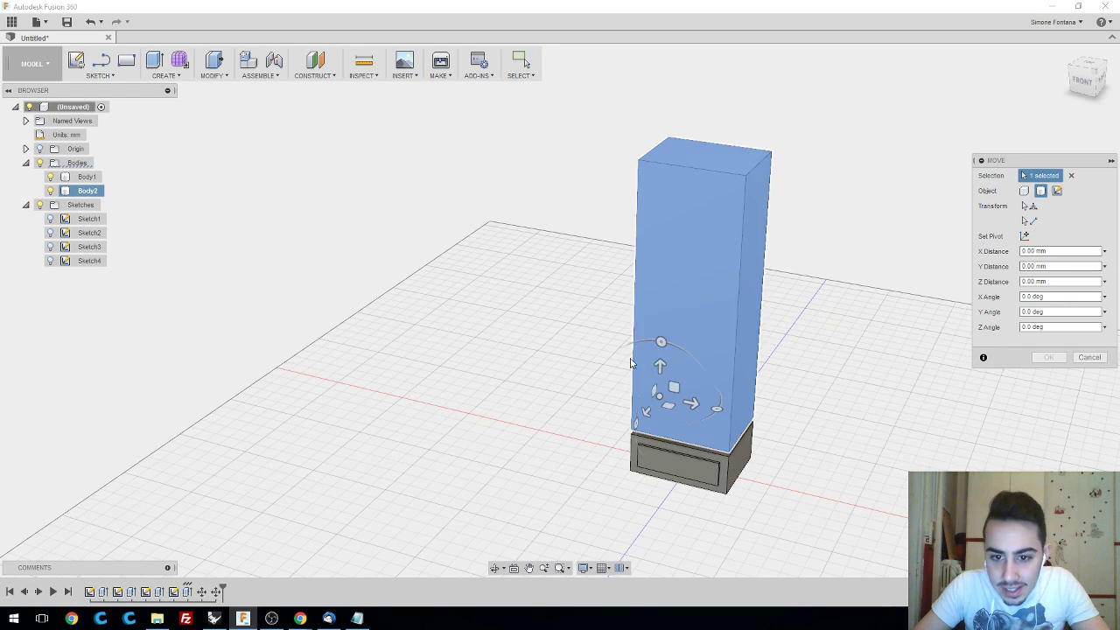
{"action": "left_click", "coordinate": [660, 366]}
{"action": "type", "text": "-10"}
{"action": "key", "text": "Return"}
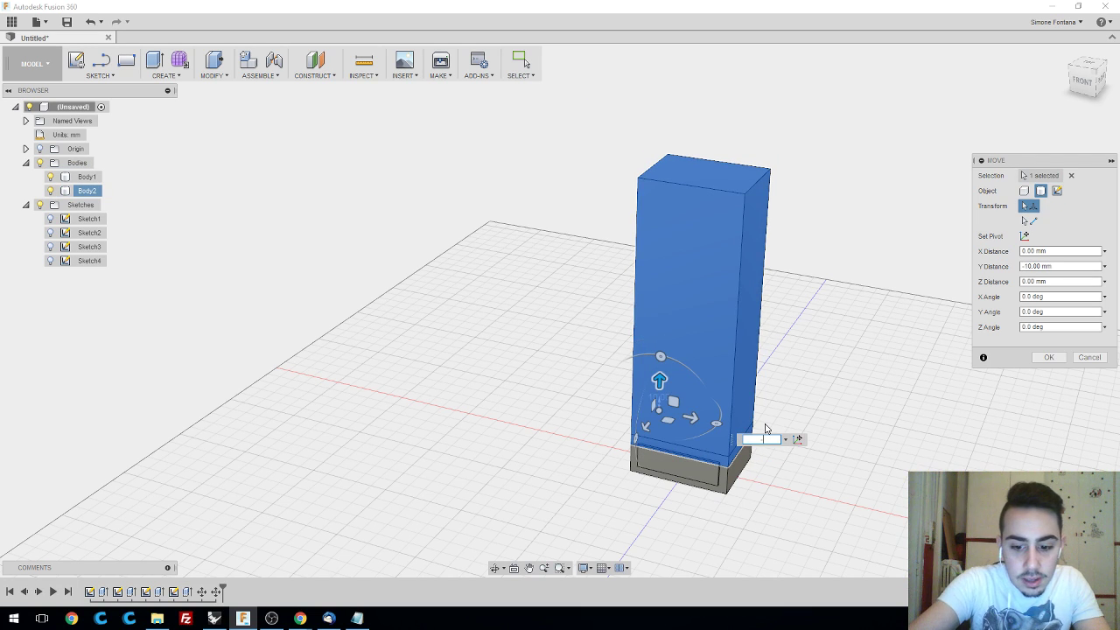
{"action": "type", "text": "10"}
{"action": "key", "text": "Return"}
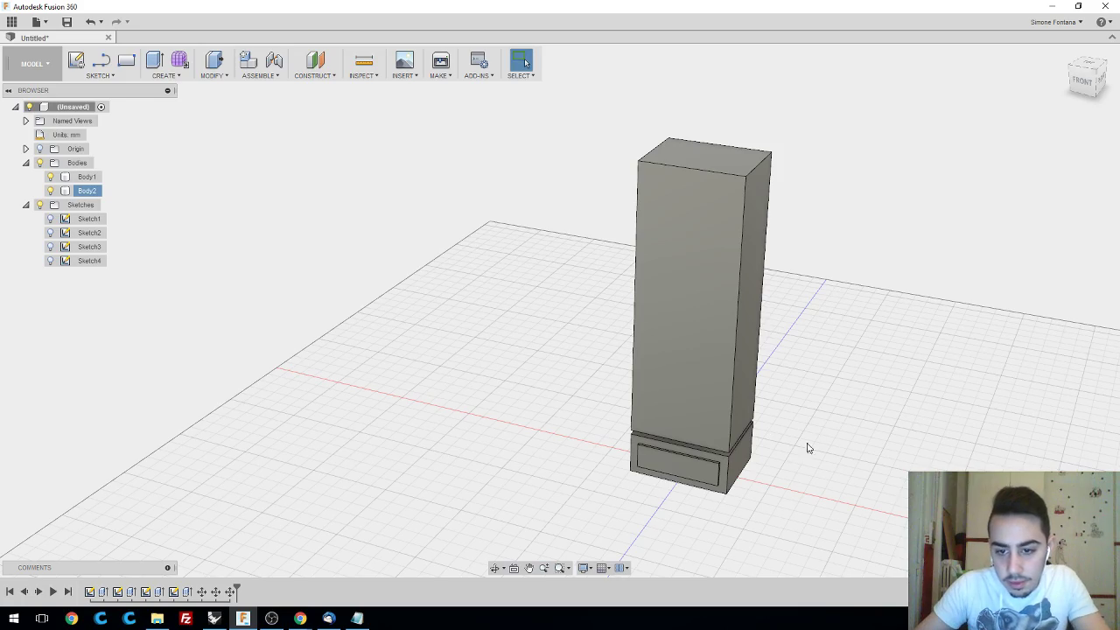
- Inspect the column and base from low front and side views
{"action": "middle_click_drag", "start_coordinate": [786, 420], "coordinate": [832, 415], "text": "shift"}
{"action": "scroll", "coordinate": [813, 418], "scroll_direction": "down", "scroll_amount": 2}
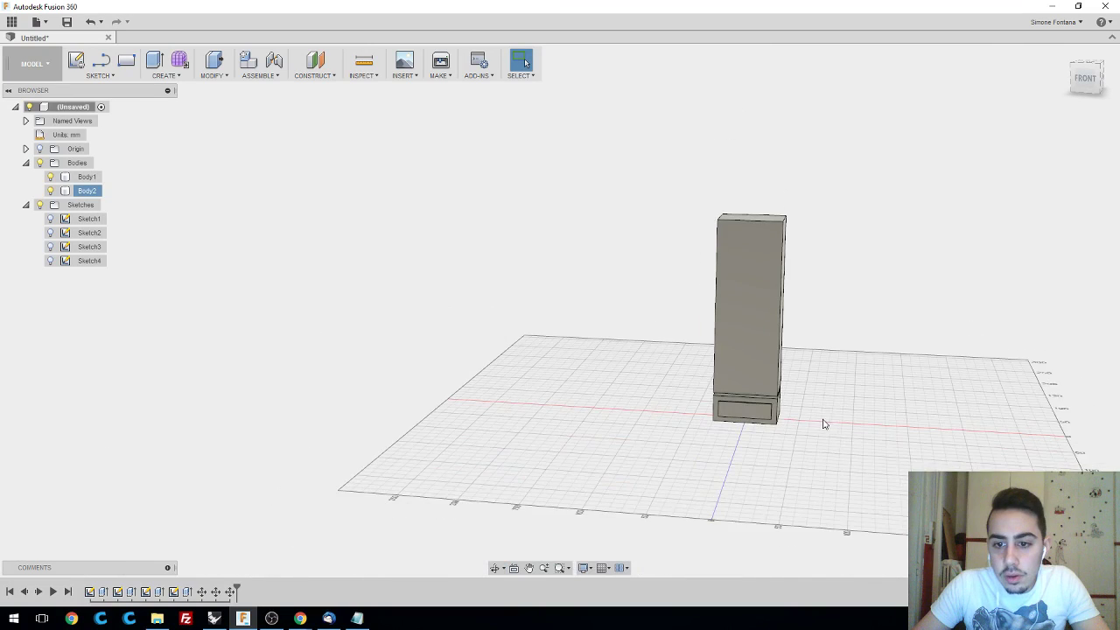
{"action": "scroll", "coordinate": [826, 423], "scroll_direction": "up", "scroll_amount": 4}
{"action": "scroll", "coordinate": [788, 413], "scroll_direction": "up", "scroll_amount": 2}
{"action": "middle_click_drag", "start_coordinate": [796, 415], "coordinate": [779, 418], "text": "shift"}
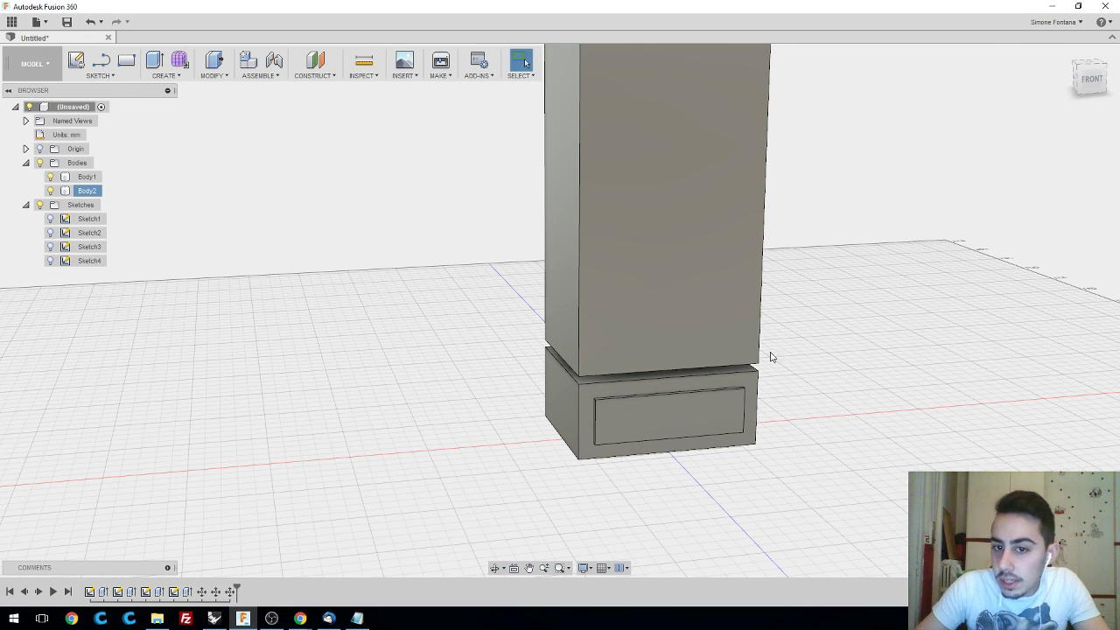
{"action": "left_click", "coordinate": [706, 295]}
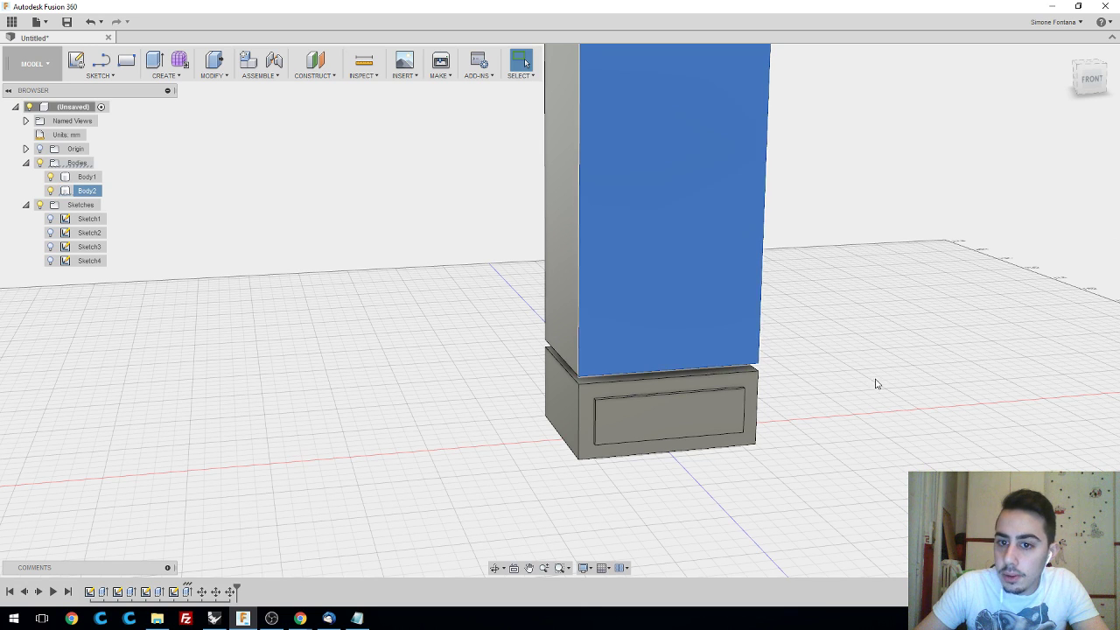
{"action": "left_click", "coordinate": [879, 383]}
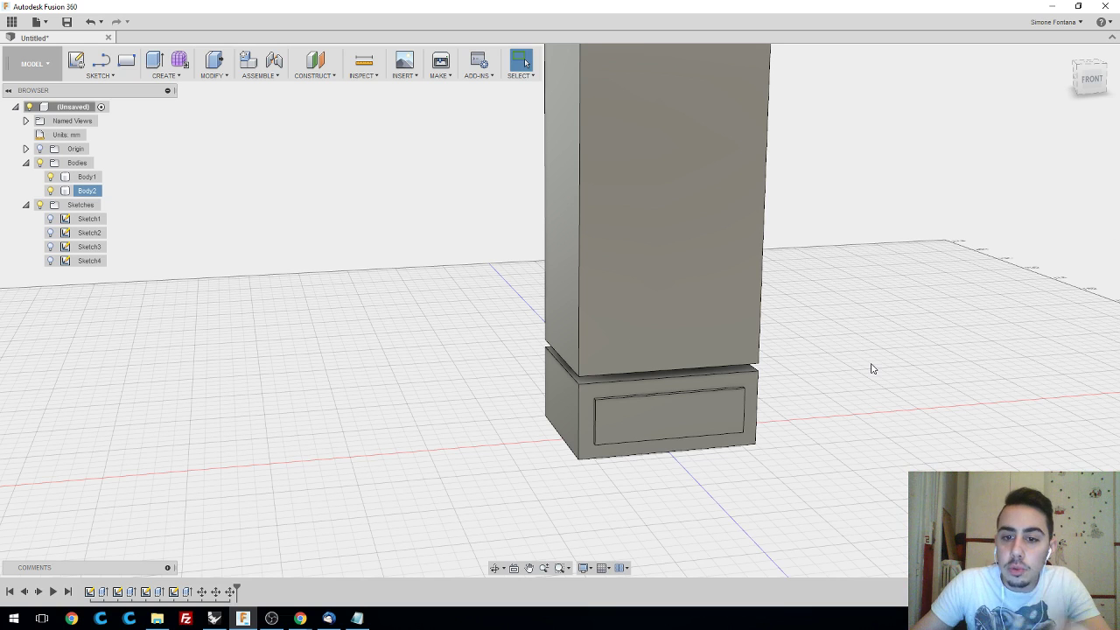
{"action": "left_click", "coordinate": [606, 429]}
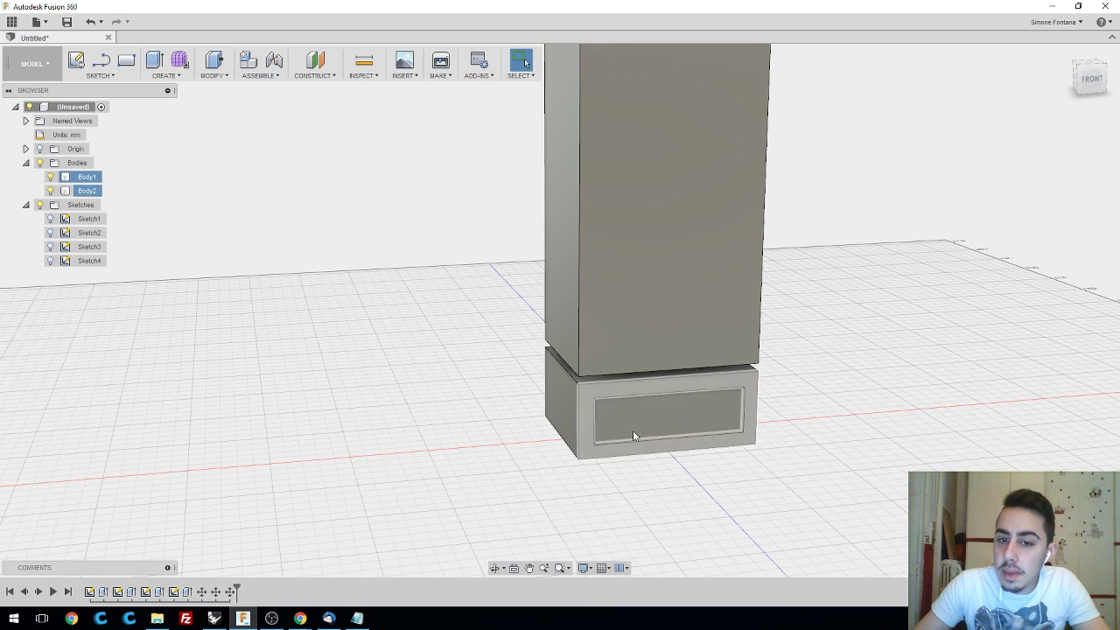
{"action": "left_click", "coordinate": [829, 406]}
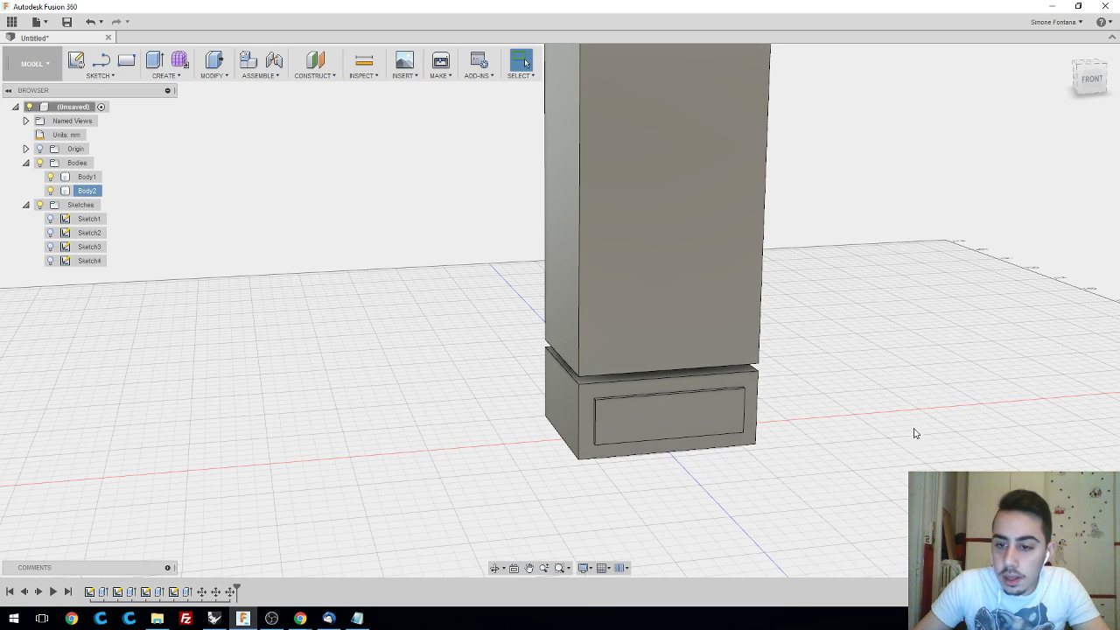
{"action": "middle_click_drag", "start_coordinate": [915, 433], "coordinate": [845, 413], "text": "shift"}
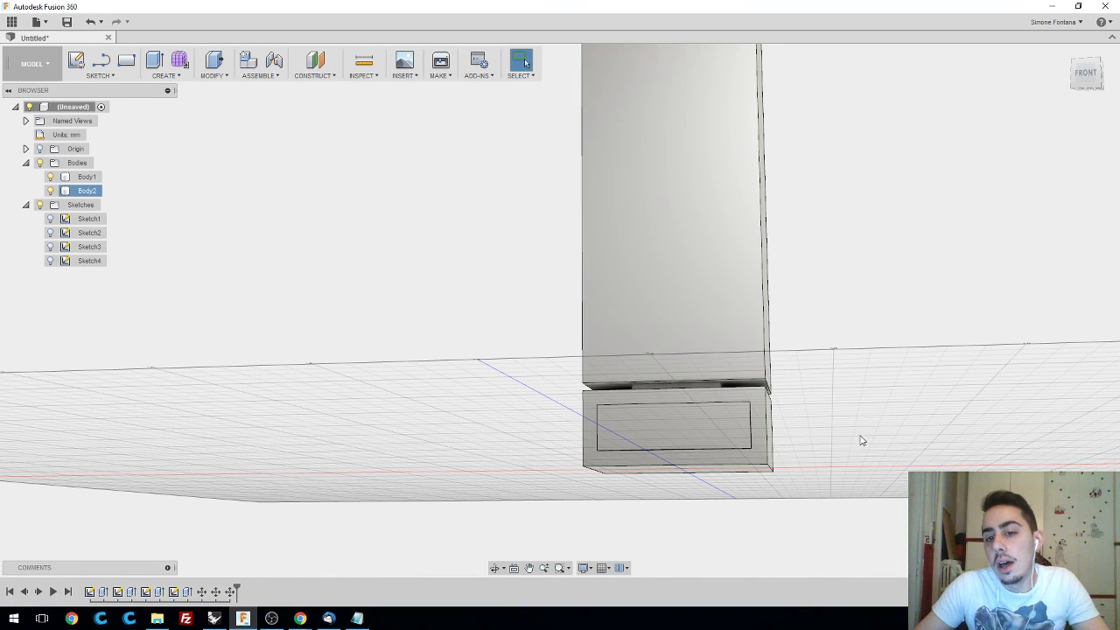
{"action": "middle_click_drag", "start_coordinate": [835, 426], "coordinate": [814, 416], "text": "shift"}
- Hide the base body Body1 so only the column remains visible
{"action": "left_click", "coordinate": [711, 394], "text": "ctrl"}
{"action": "scroll", "coordinate": [711, 395], "scroll_direction": "down", "scroll_amount": 2}
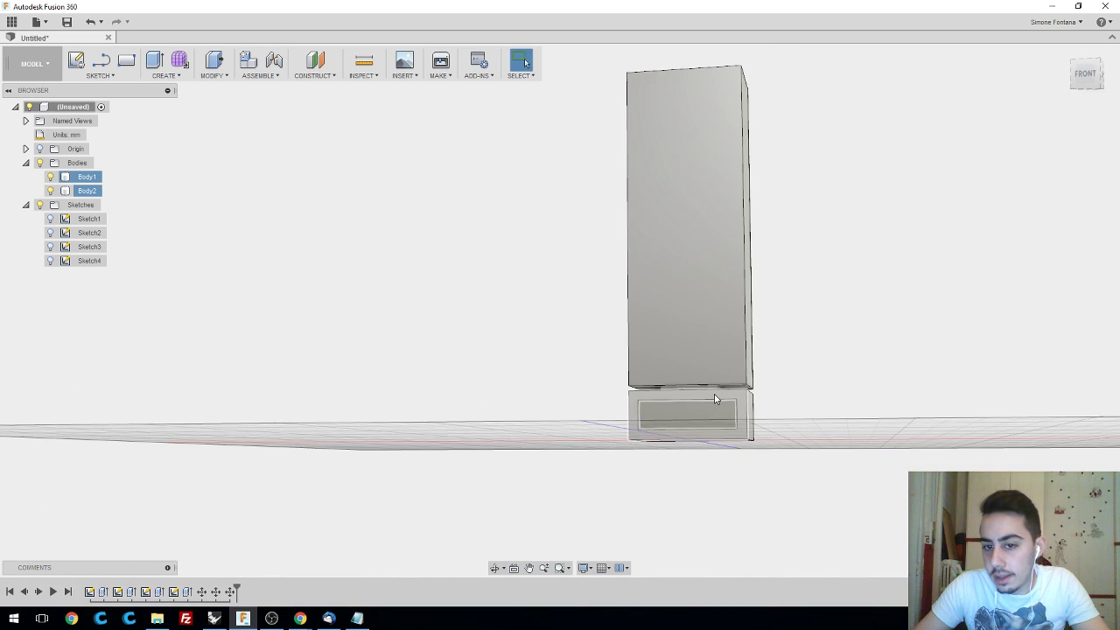
{"action": "scroll", "coordinate": [703, 394], "scroll_direction": "up", "scroll_amount": 2}
{"action": "scroll", "coordinate": [701, 394], "scroll_direction": "up", "scroll_amount": 3}
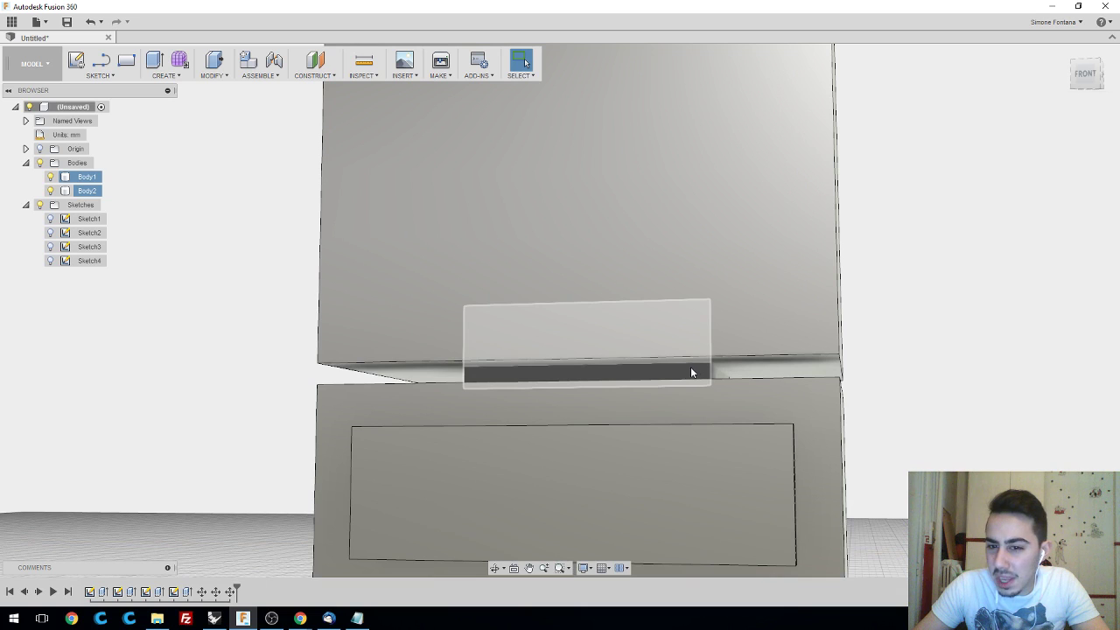
{"action": "left_click", "coordinate": [779, 391], "text": "ctrl"}
{"action": "scroll", "coordinate": [915, 422], "scroll_direction": "down", "scroll_amount": 1}
{"action": "middle_click_drag", "start_coordinate": [908, 432], "coordinate": [957, 438], "text": "shift"}
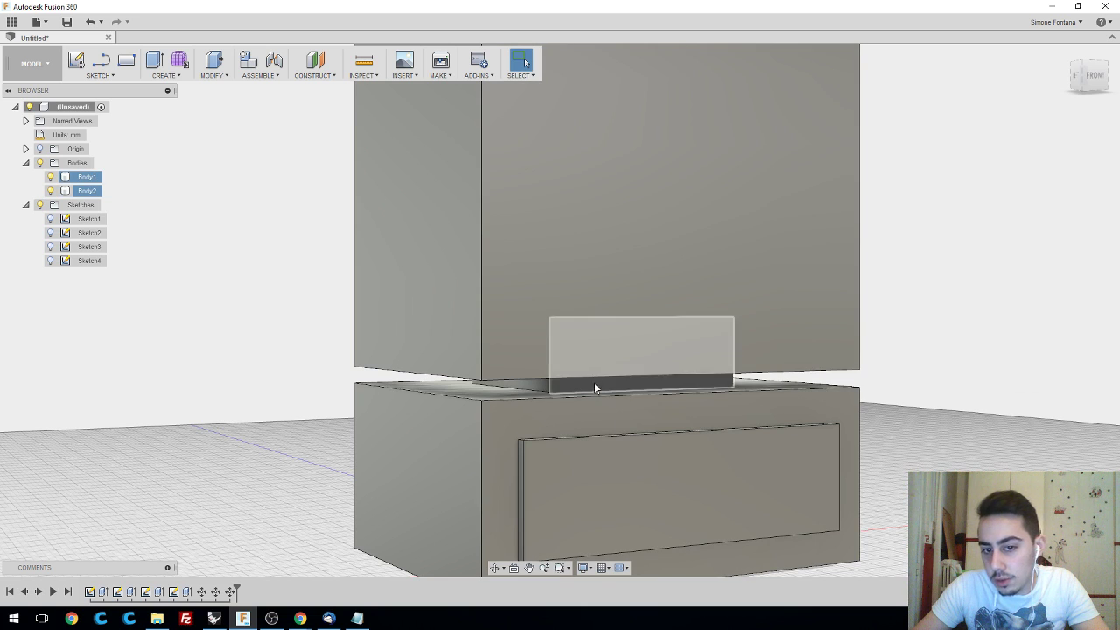
{"action": "left_click", "coordinate": [51, 177]}
{"action": "mouse_move", "coordinate": [908, 405]}
{"action": "middle_mouse_down"}
{"action": "mouse_move", "coordinate": [902, 342]}
{"action": "mouse_move", "coordinate": [876, 283]}
{"action": "mouse_move", "coordinate": [867, 315]}
{"action": "middle_mouse_up"}
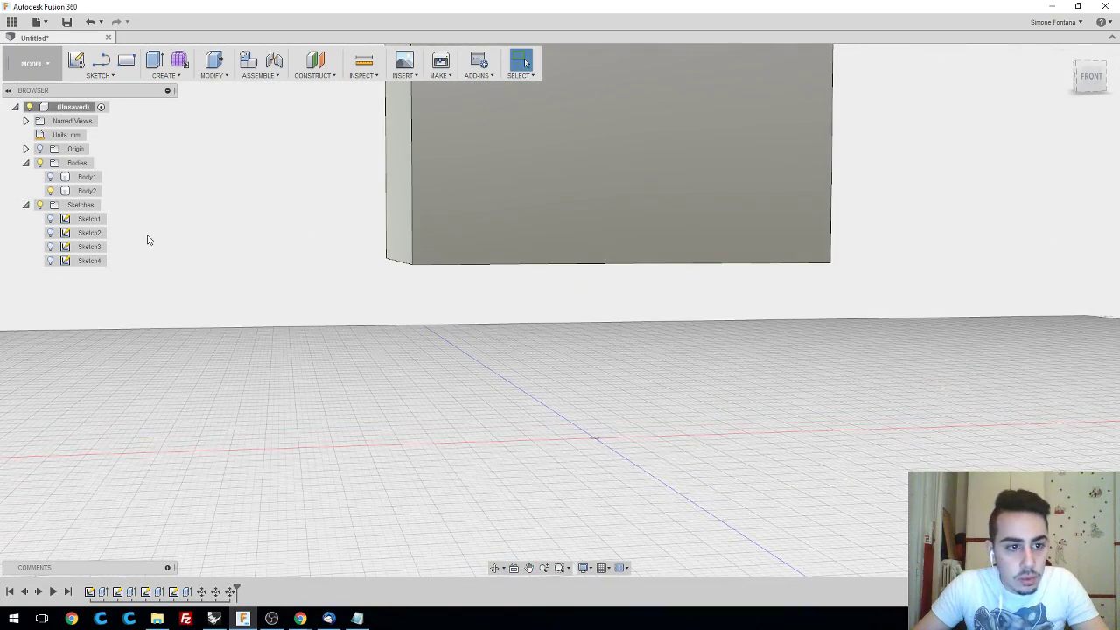
{"action": "left_click", "coordinate": [50, 234]}
{"action": "left_click", "coordinate": [50, 233]}
{"action": "left_click", "coordinate": [49, 247]}
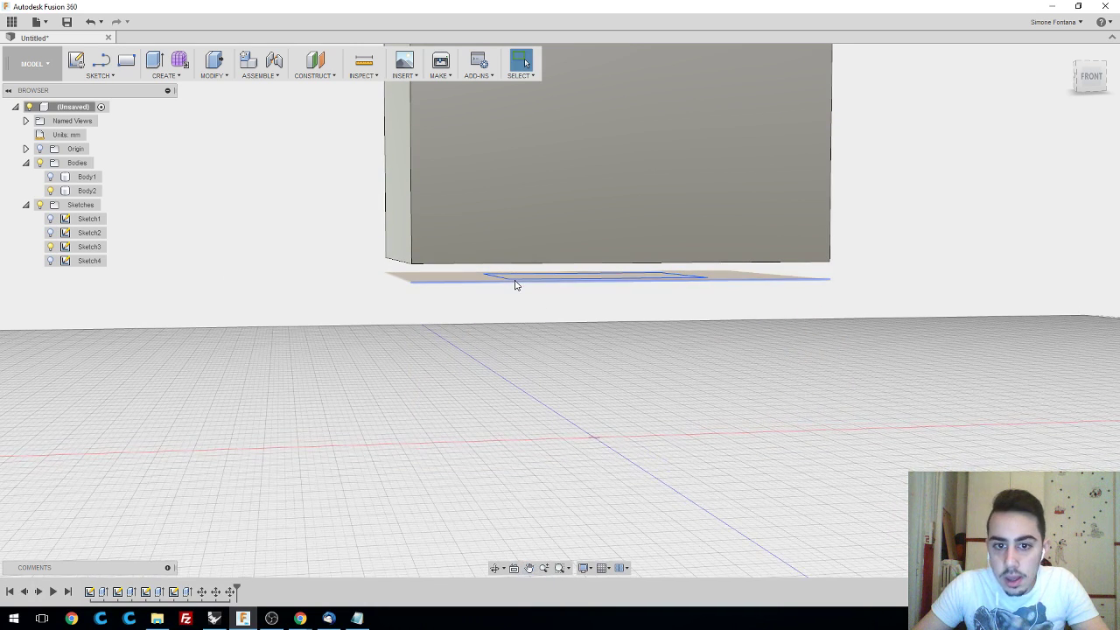
{"action": "key", "text": "e"}
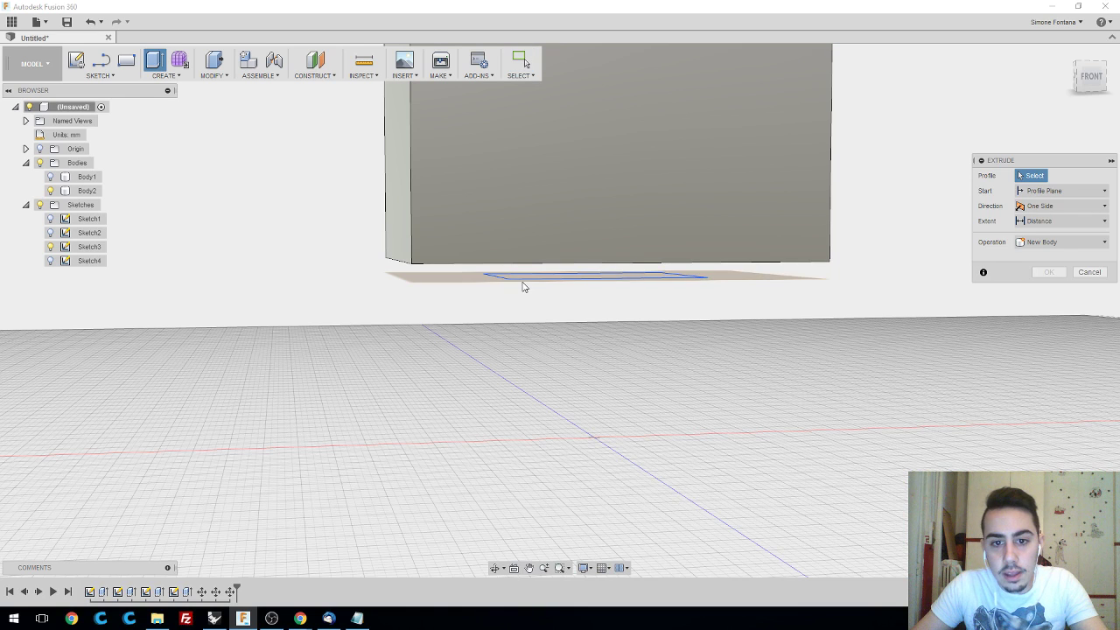
{"action": "left_click", "coordinate": [520, 278]}
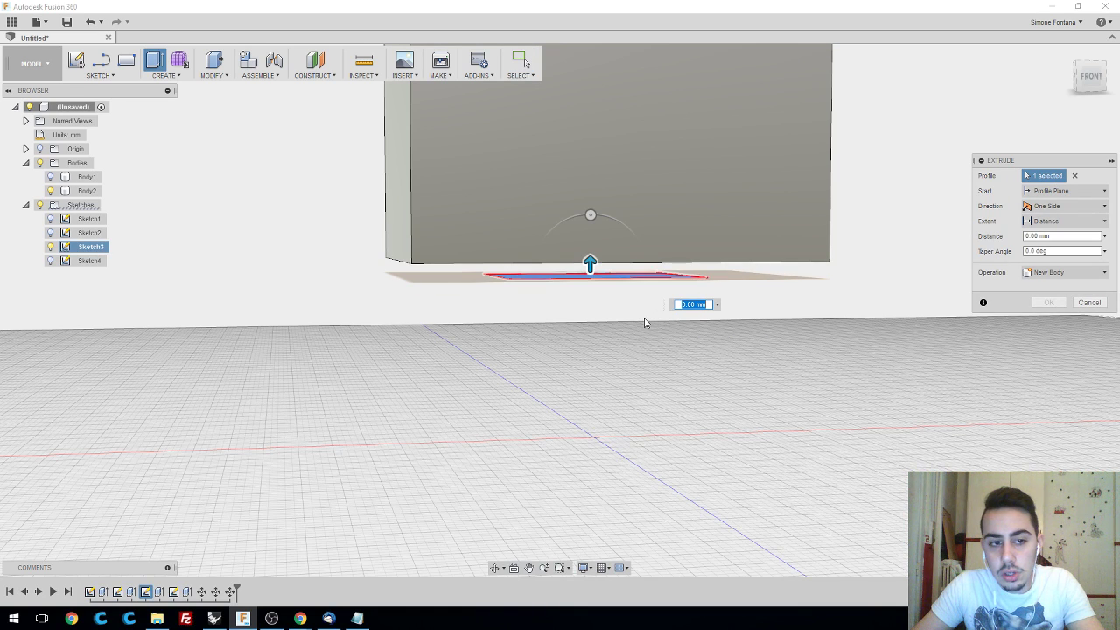
{"action": "key", "text": "Escape"}
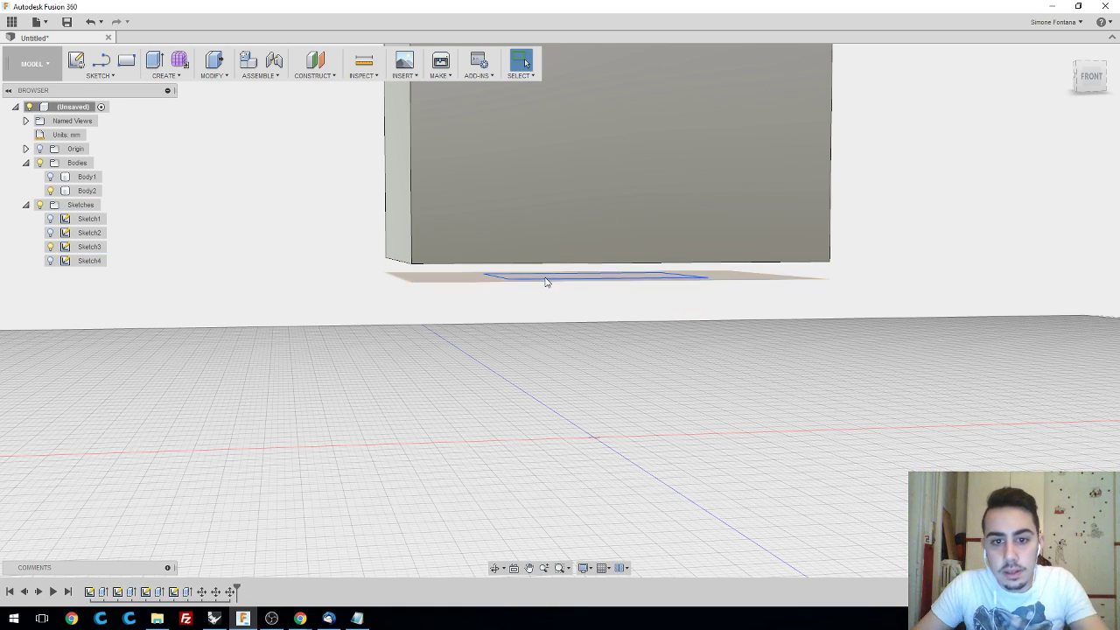
{"action": "left_click", "coordinate": [549, 280]}
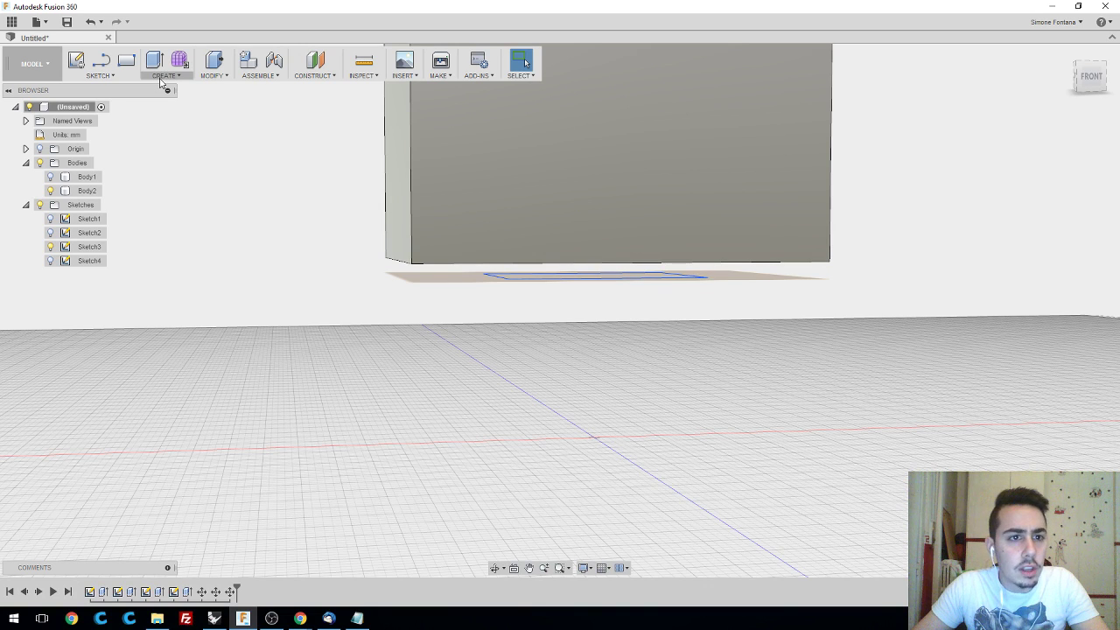
{"action": "left_click", "coordinate": [100, 75]}
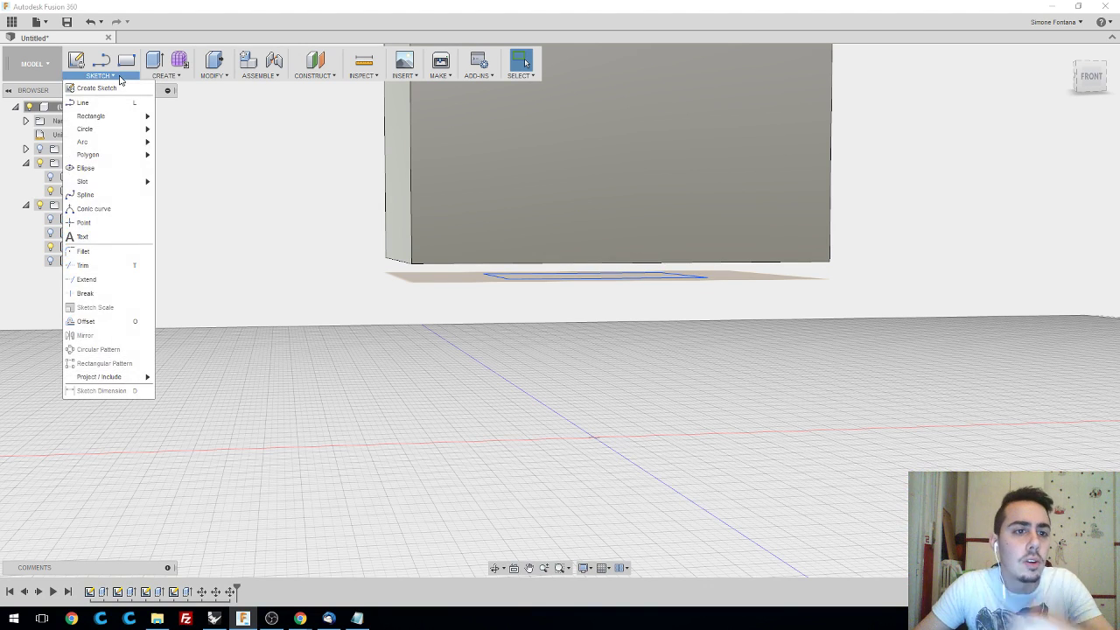
{"action": "left_click", "coordinate": [100, 76]}
{"action": "left_click", "coordinate": [167, 76]}
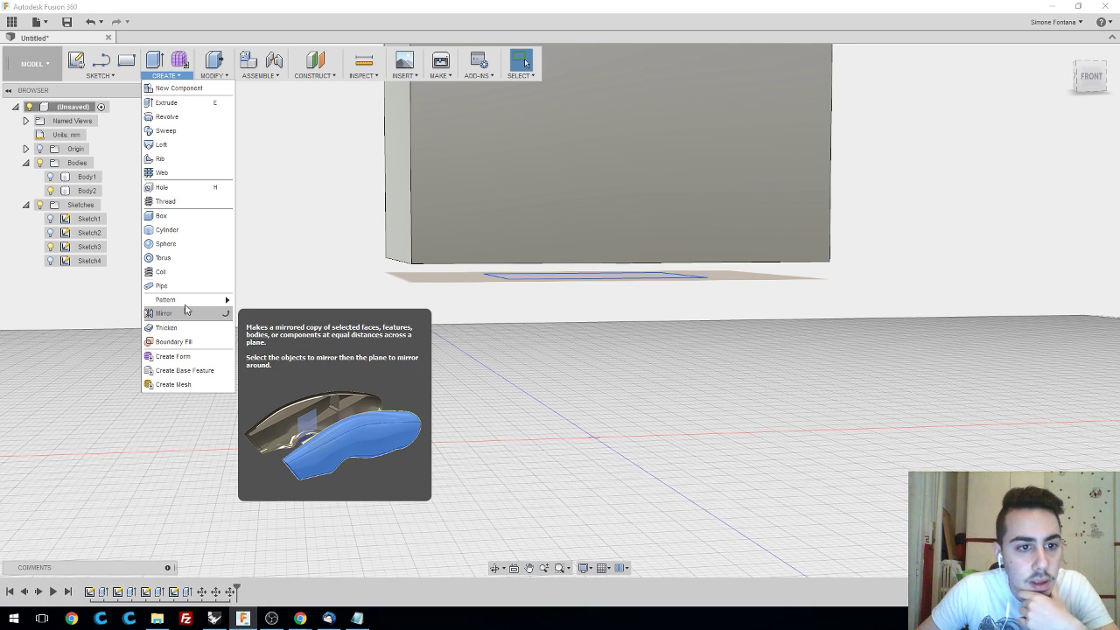
{"action": "left_click", "coordinate": [216, 76]}
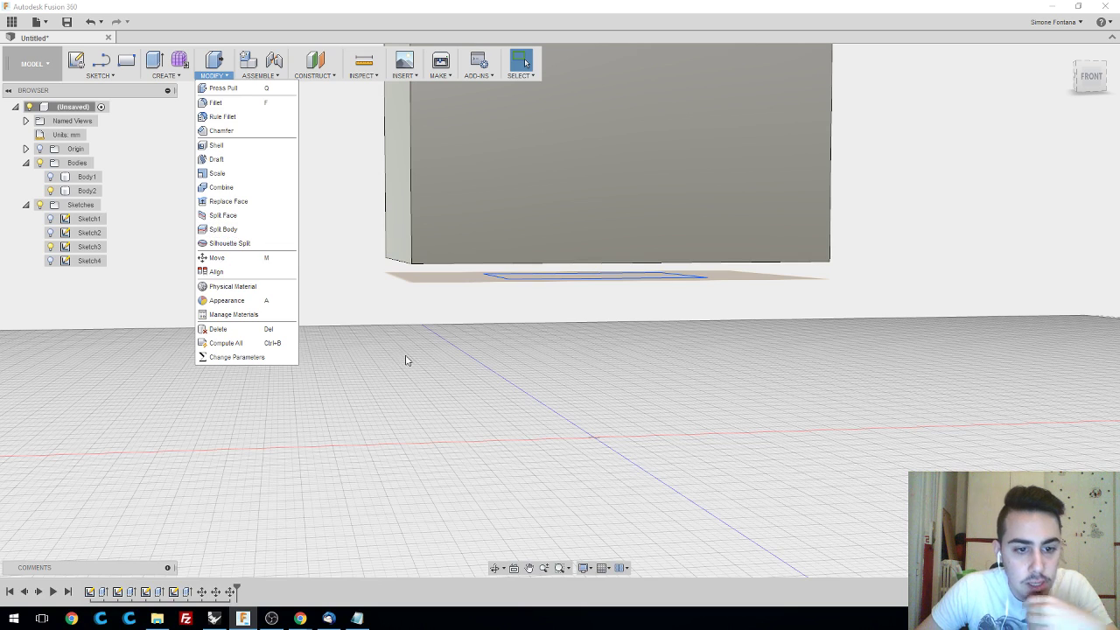
{"action": "left_click", "coordinate": [405, 360]}
{"action": "type", "text": "s"}
{"action": "type", "text": "off"}
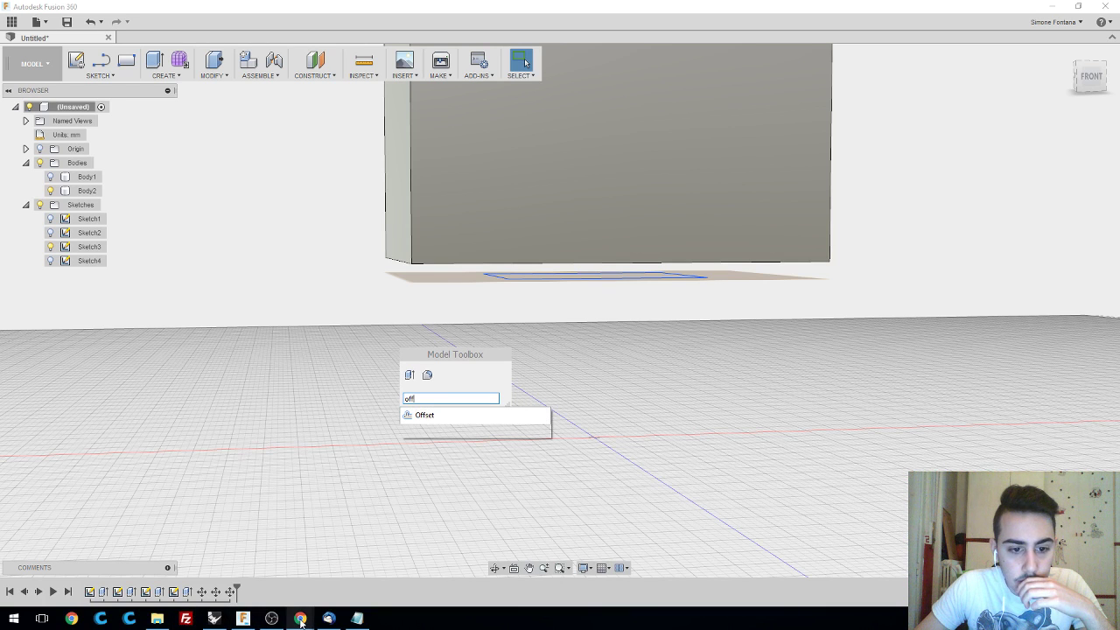
{"action": "mouse_move", "coordinate": [300, 618]}
{"action": "left_click", "coordinate": [265, 571]}
{"action": "left_click", "coordinate": [175, 7]}
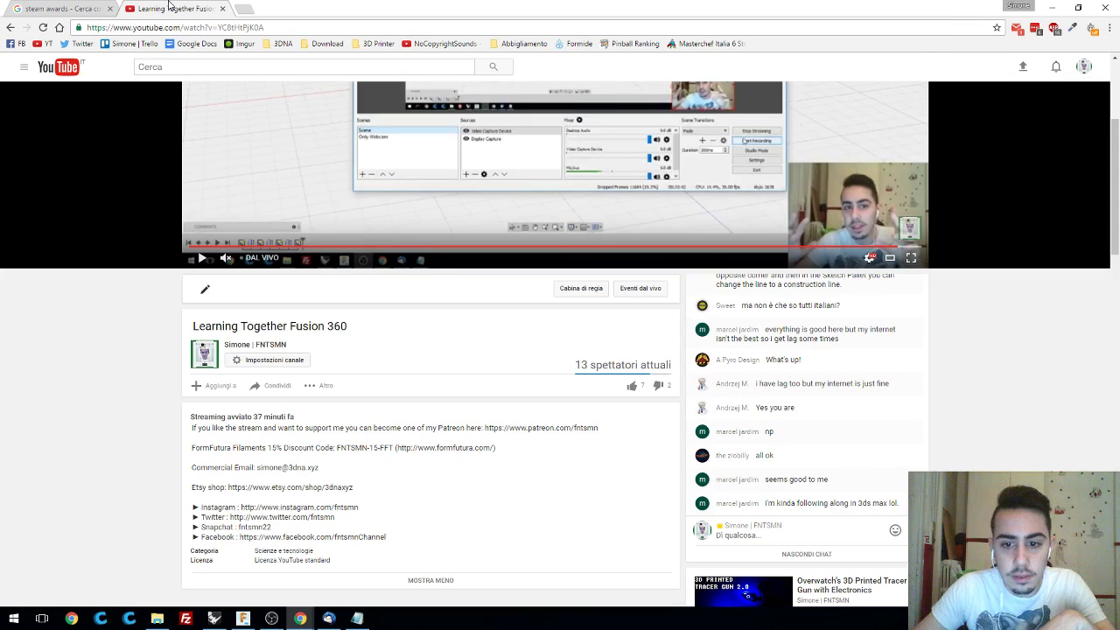
{"action": "left_click", "coordinate": [79, 8]}
{"action": "key", "text": "alt+Tab"}
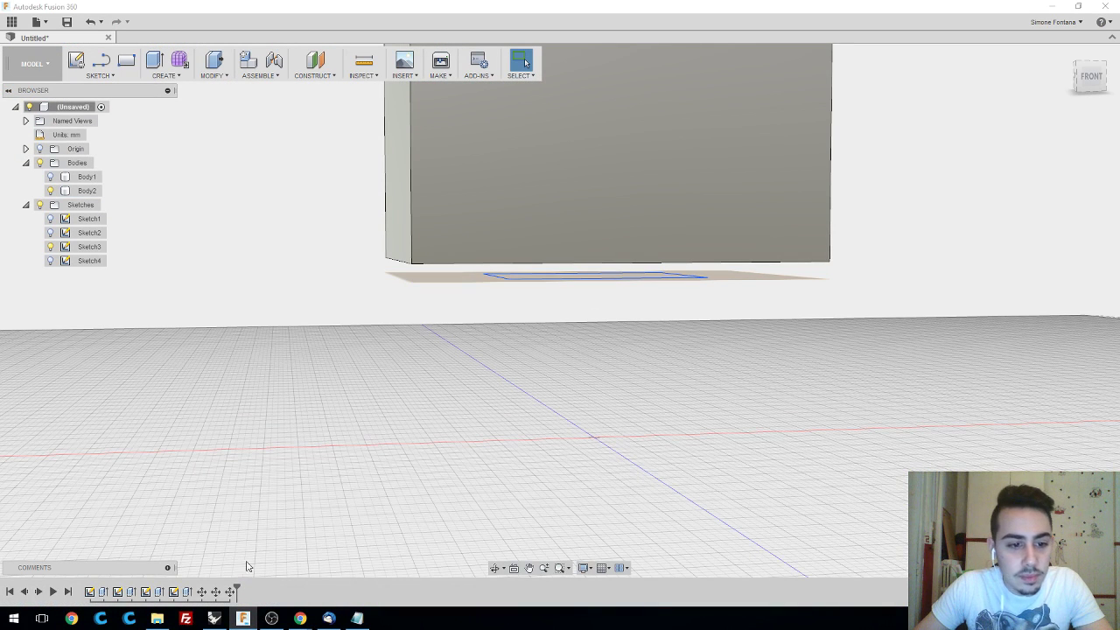
- Hide the Body2 column and look straight down from the TOP view
{"action": "left_click", "coordinate": [50, 190]}
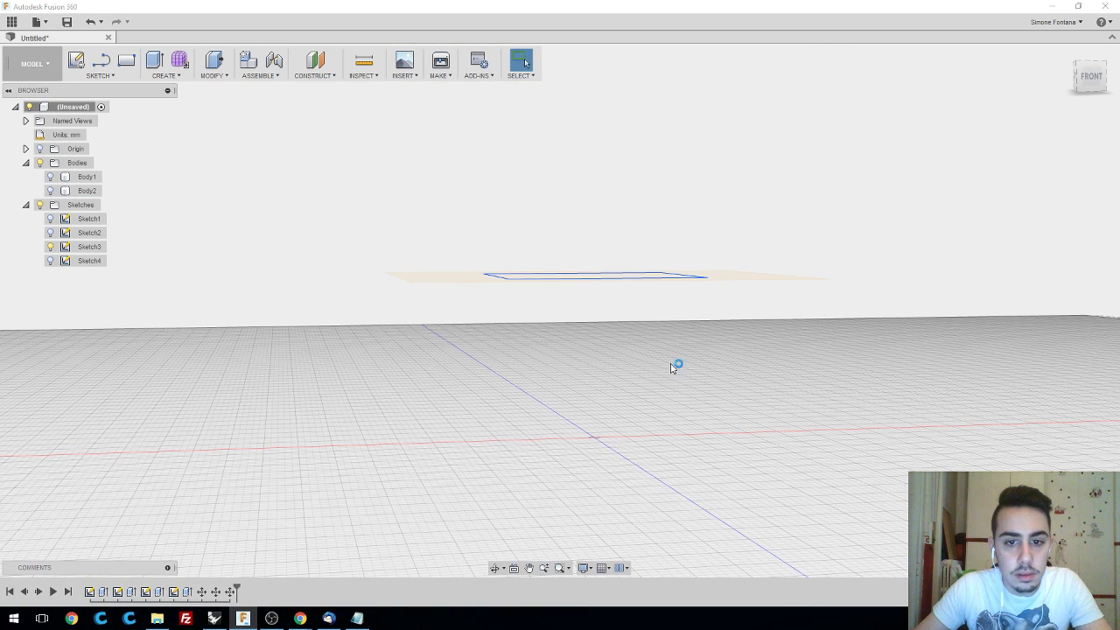
{"action": "left_click", "coordinate": [1088, 79]}
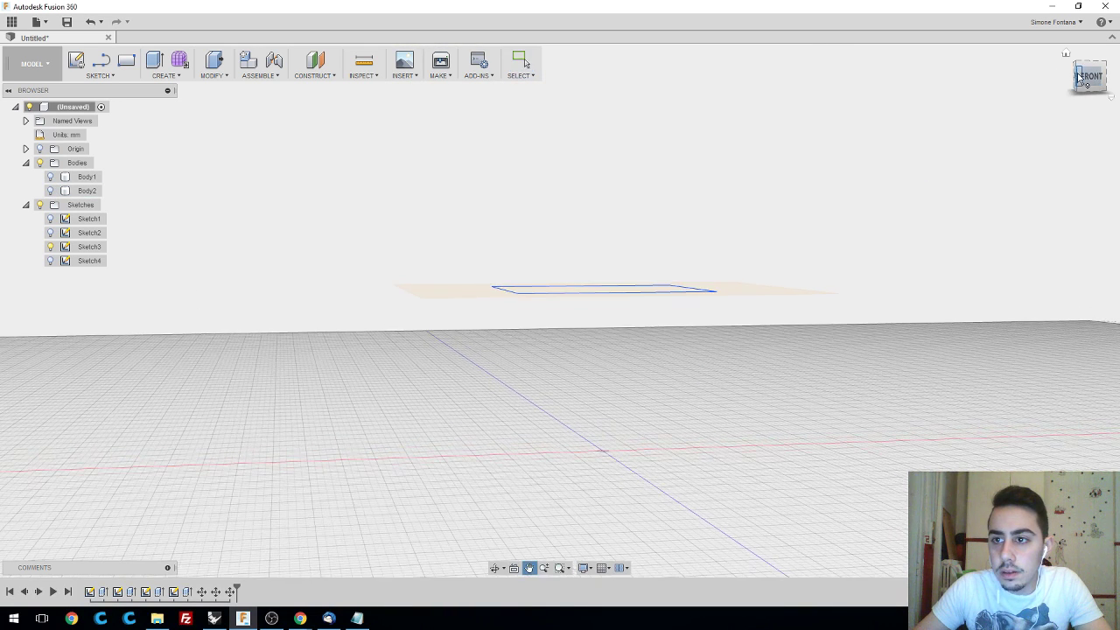
{"action": "left_click", "coordinate": [1093, 73]}
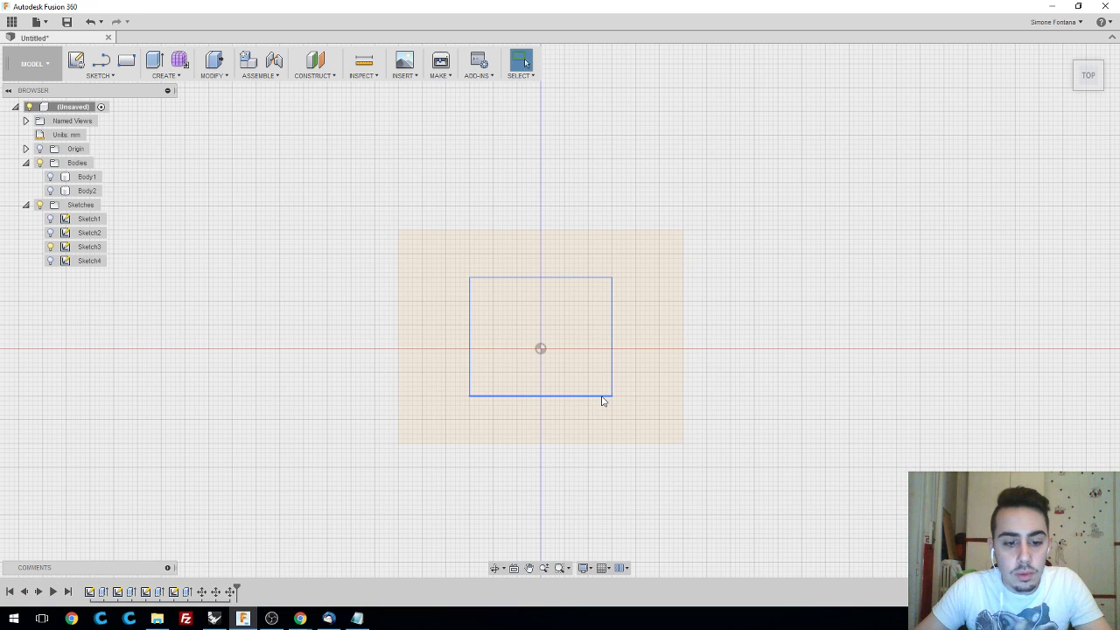
- Start an Offset (SO) in the base rectangle's Sketch3
{"action": "type", "text": "so"}
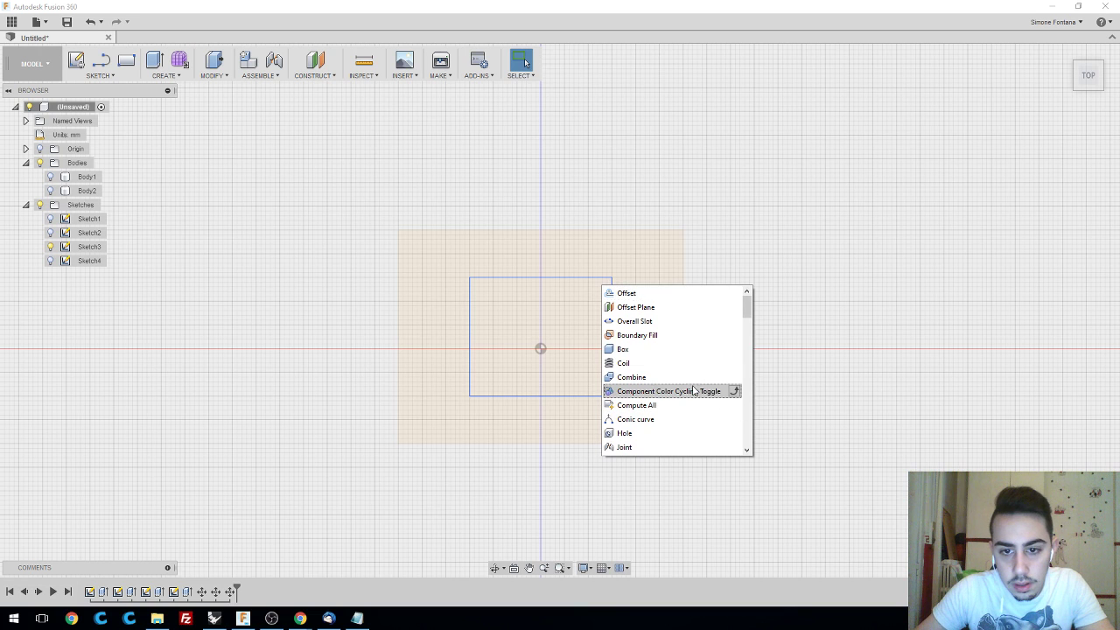
{"action": "left_click", "coordinate": [663, 300]}
{"action": "left_click", "coordinate": [573, 396]}
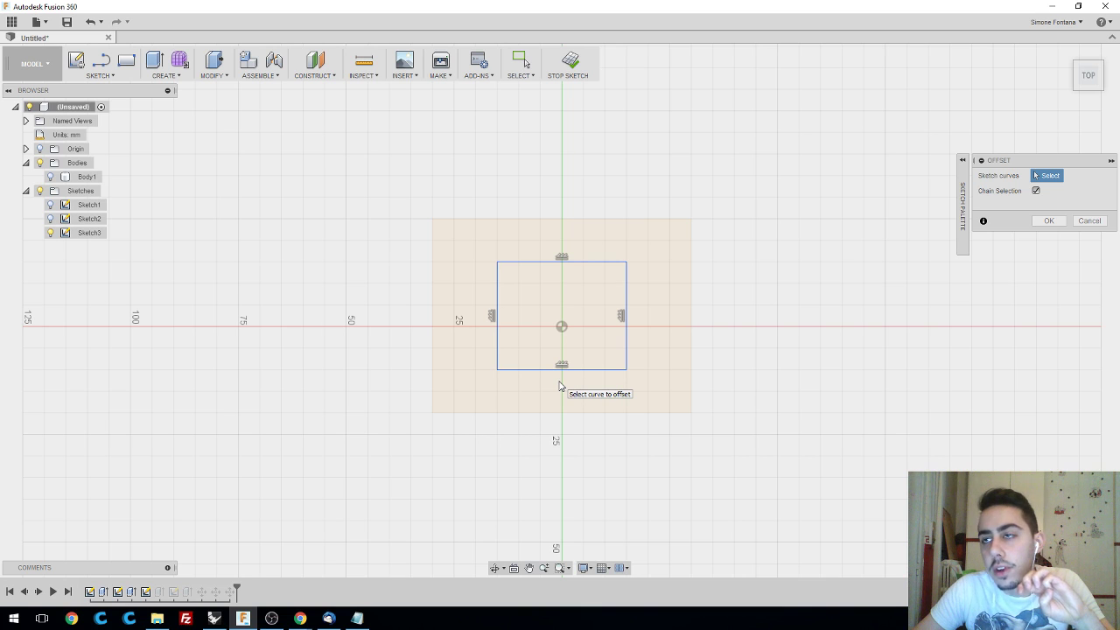
- Offset the base rectangle outline 0.3 mm inward and stop the sketch
{"action": "scroll", "coordinate": [569, 374], "scroll_direction": "up", "scroll_amount": 2}
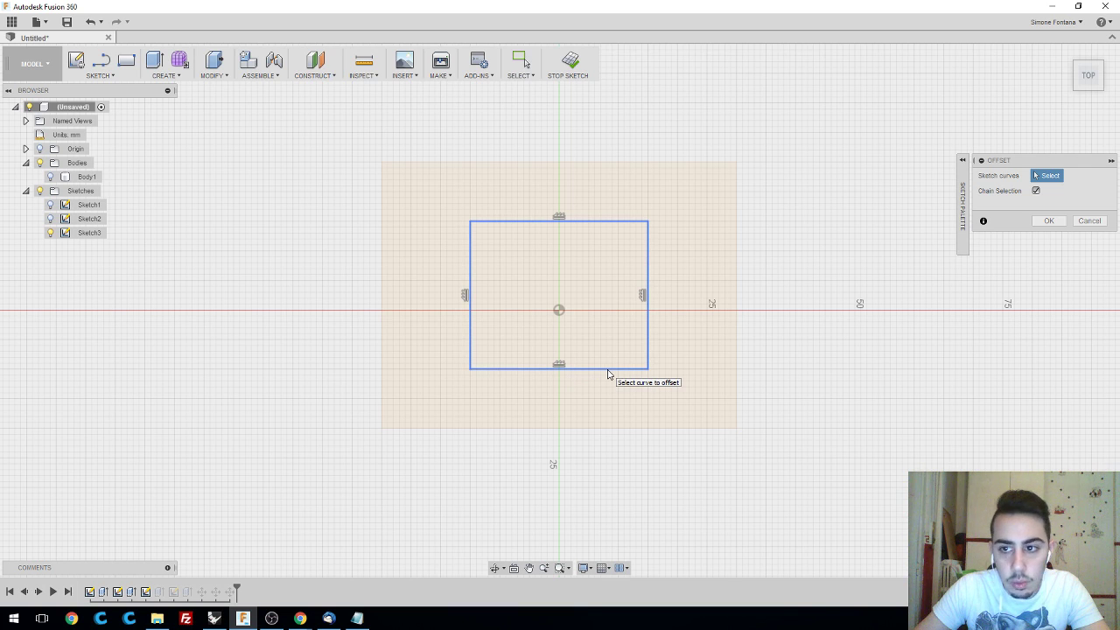
{"action": "left_click", "coordinate": [608, 371]}
{"action": "left_click", "coordinate": [1068, 205]}
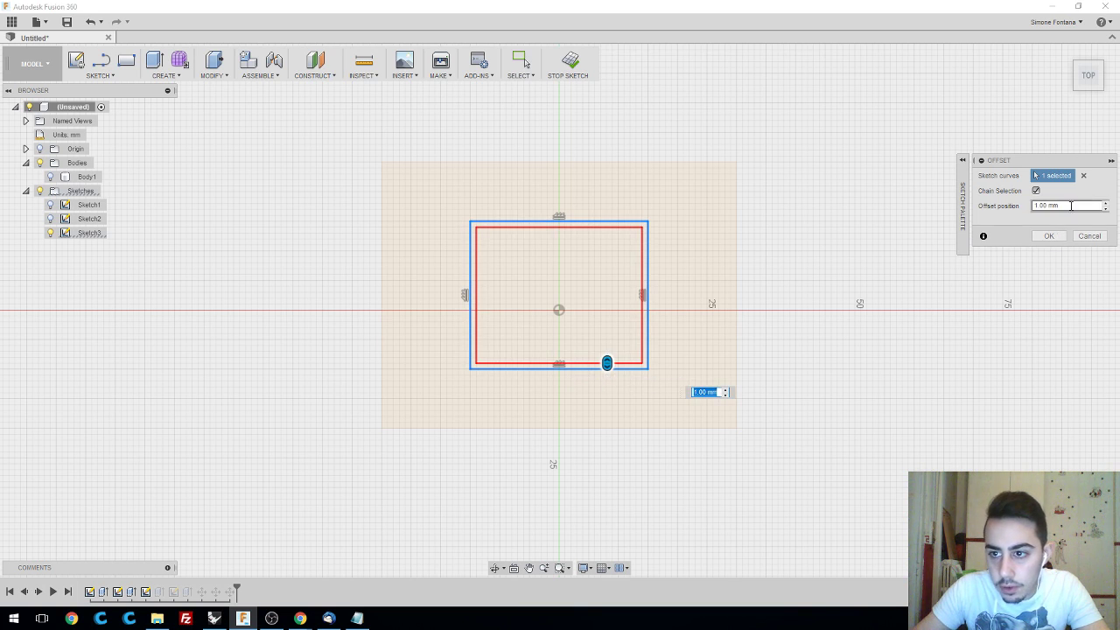
{"action": "type", "text": "0.3"}
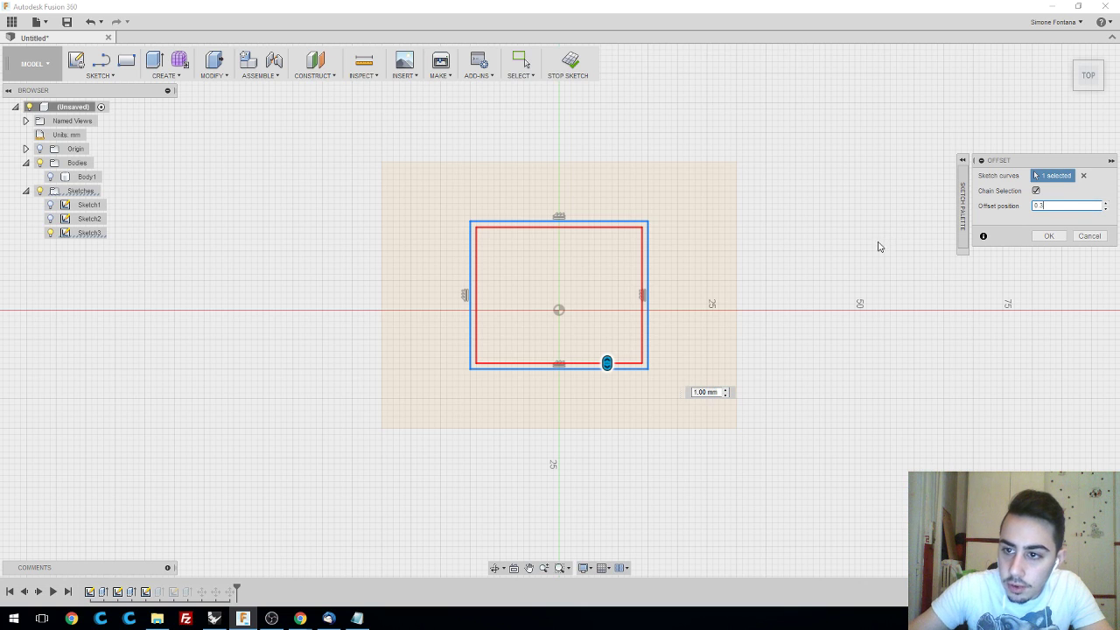
{"action": "key", "text": "Return"}
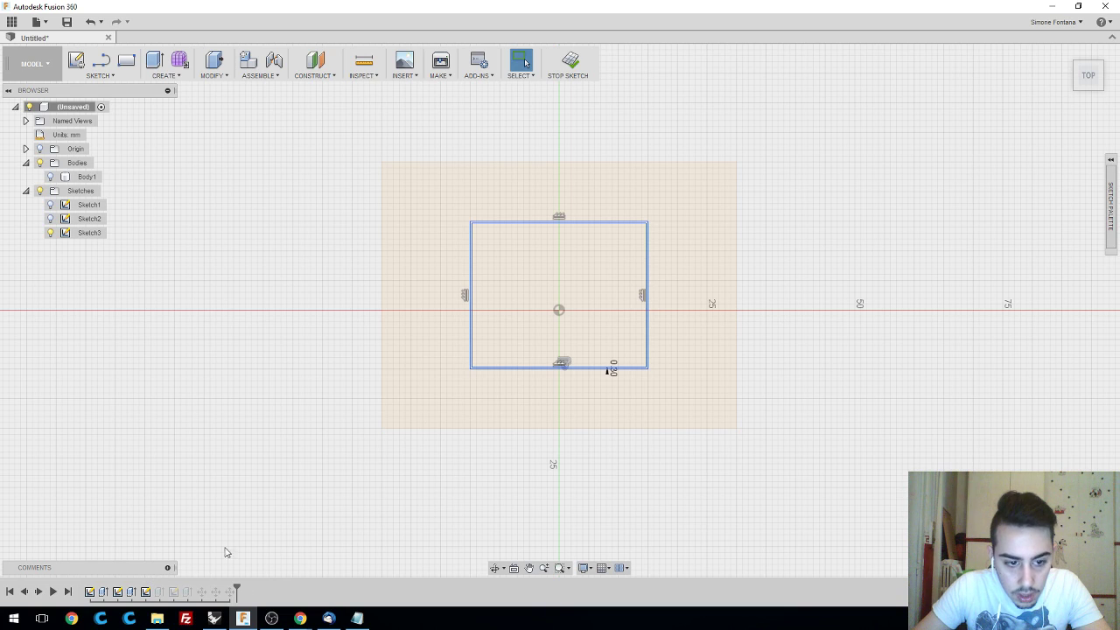
{"action": "left_click", "coordinate": [570, 62]}
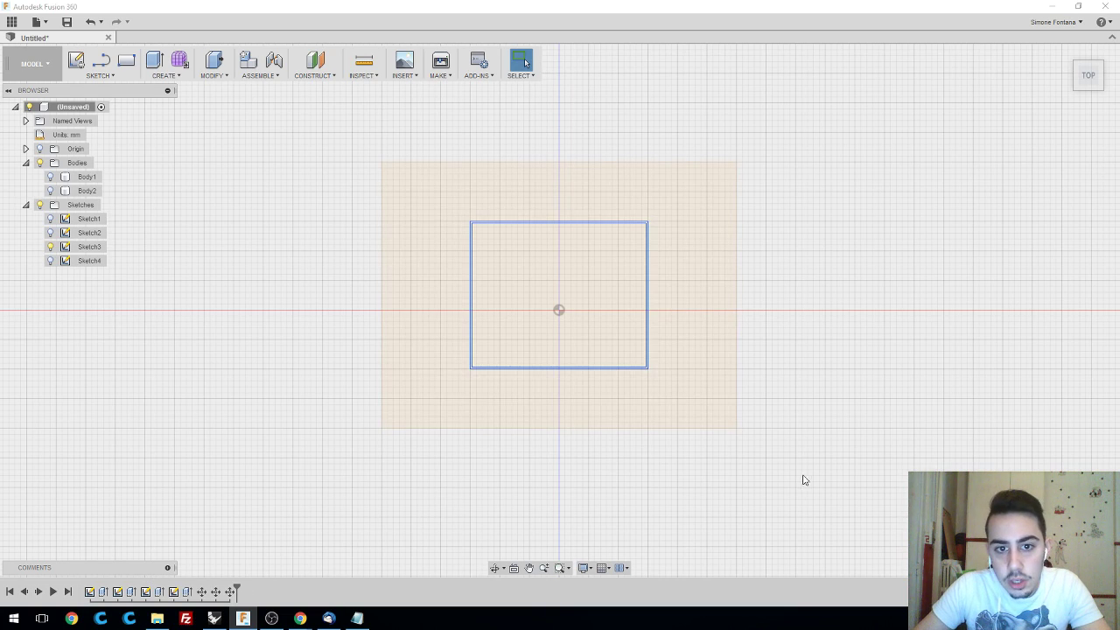
- Extrude both rectangle profiles 10.3 mm as a trial box
{"action": "middle_click_drag", "start_coordinate": [780, 446], "coordinate": [800, 400], "text": "shift"}
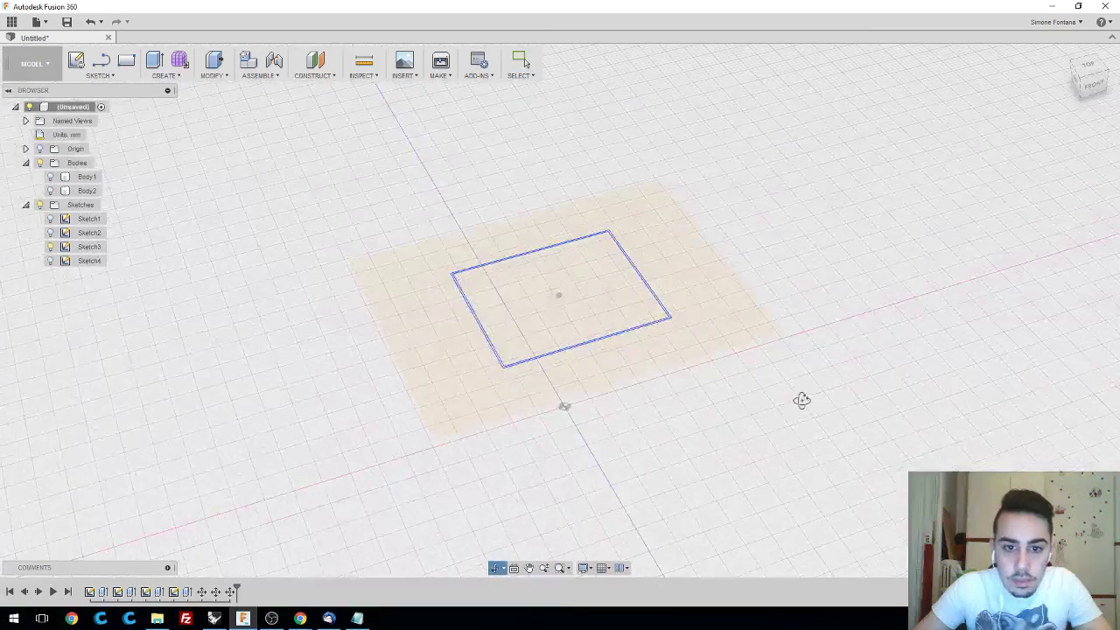
{"action": "scroll", "coordinate": [554, 370], "scroll_direction": "down", "scroll_amount": 2}
{"action": "scroll", "coordinate": [534, 366], "scroll_direction": "up", "scroll_amount": 4}
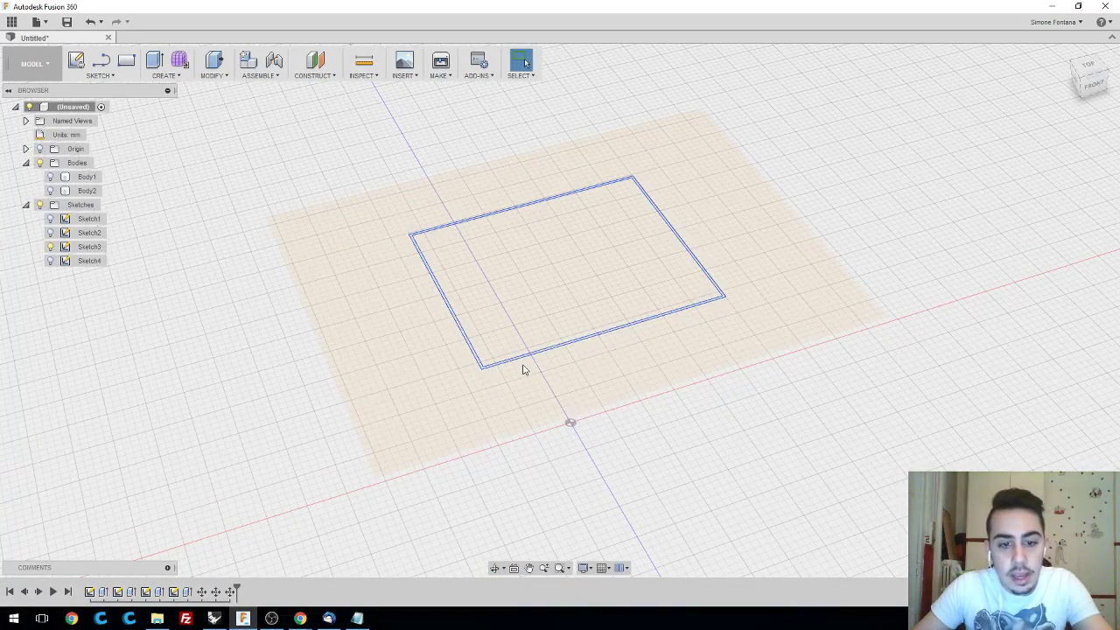
{"action": "key", "text": "e"}
{"action": "left_click", "coordinate": [501, 368]}
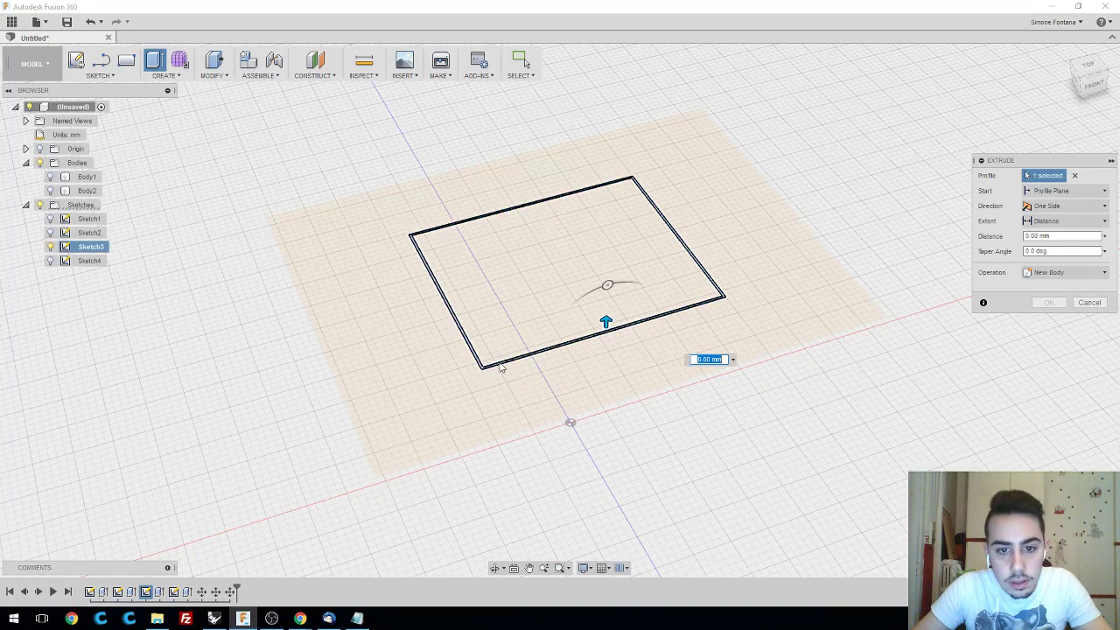
{"action": "left_click", "coordinate": [508, 374]}
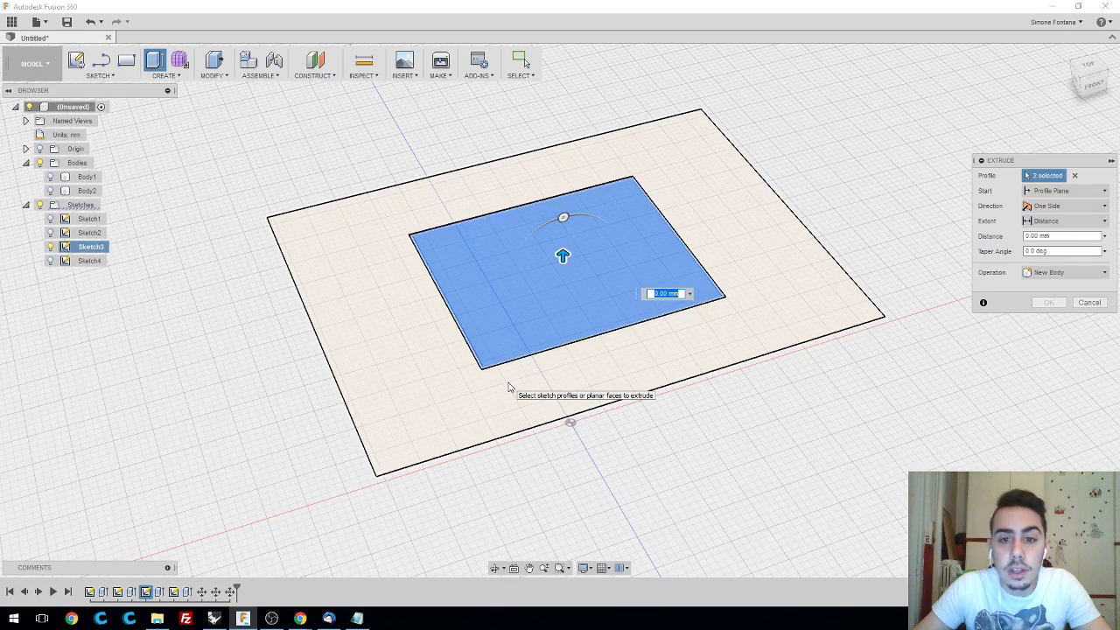
{"action": "type", "text": "10"}
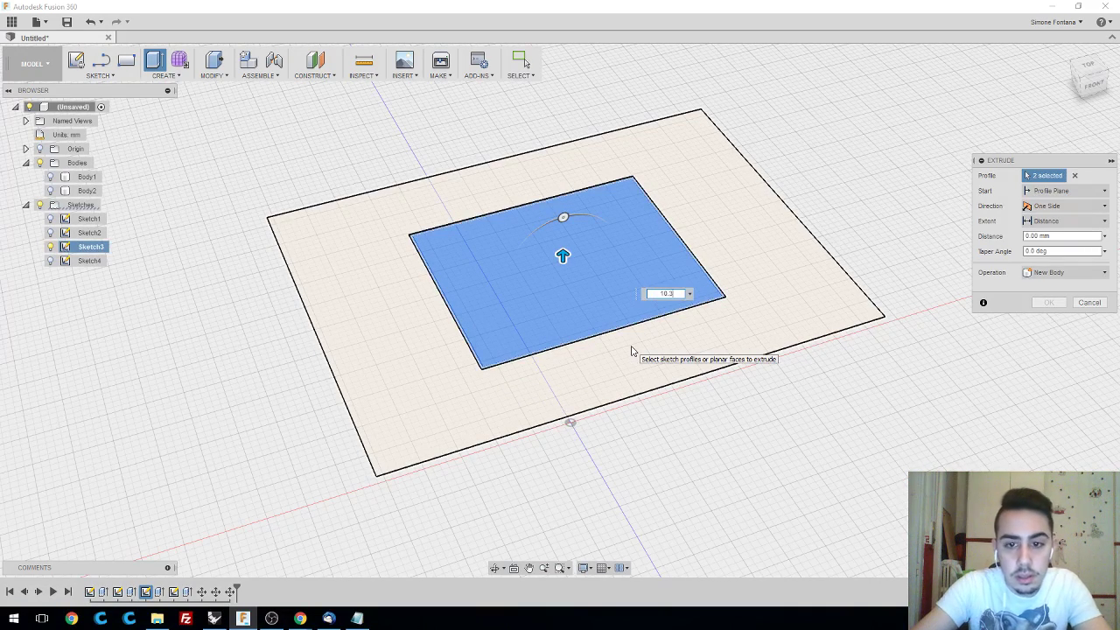
{"action": "type", "text": ".3"}
{"action": "key", "text": "Return"}
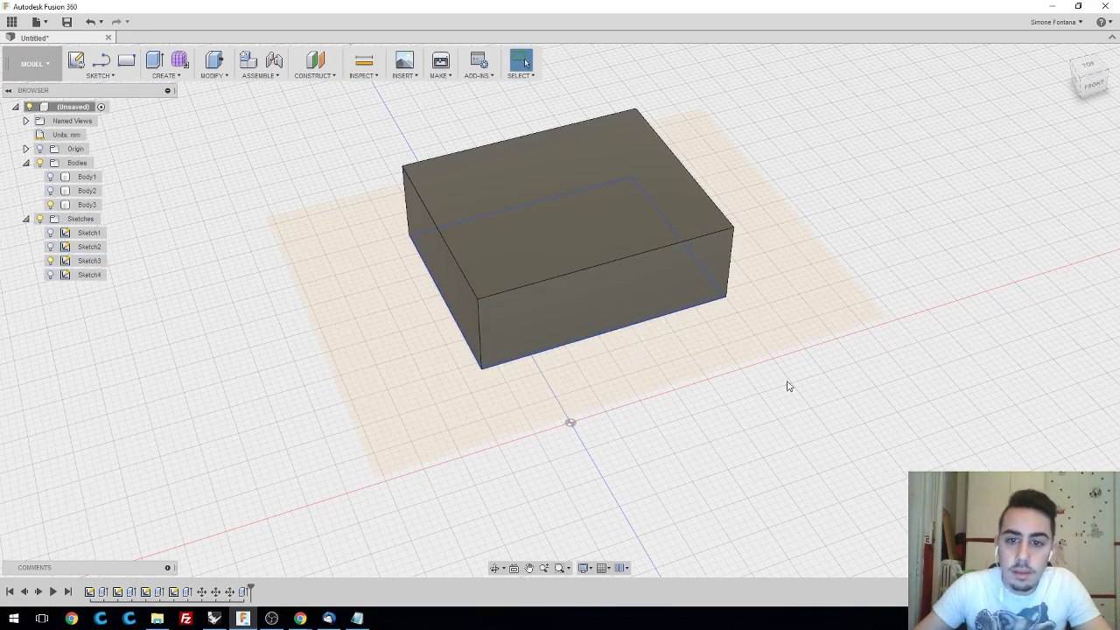
- Undo the 10.3 mm box and restart the extrusion with the rectangle profile
{"action": "middle_click_drag", "start_coordinate": [821, 415], "coordinate": [783, 371]}
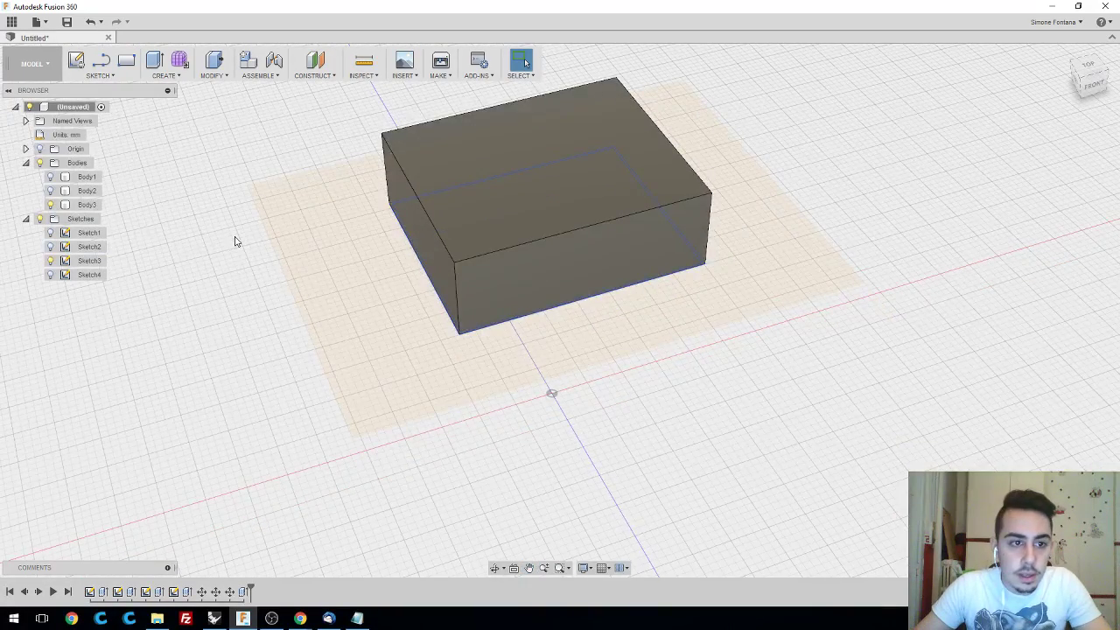
{"action": "key", "text": "ctrl+z"}
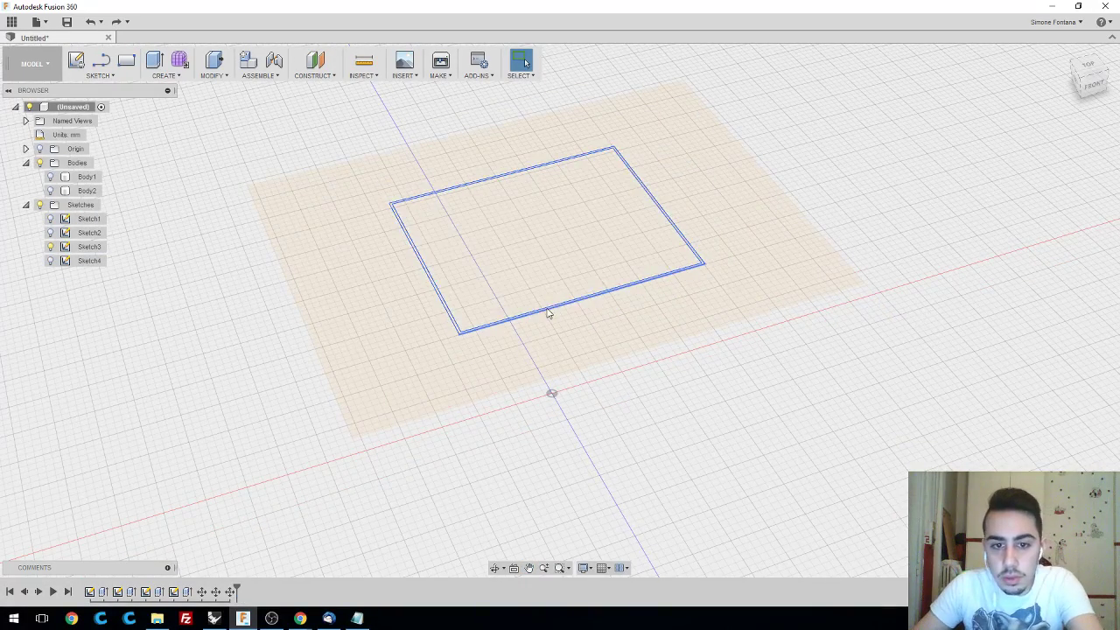
{"action": "key", "text": "e"}
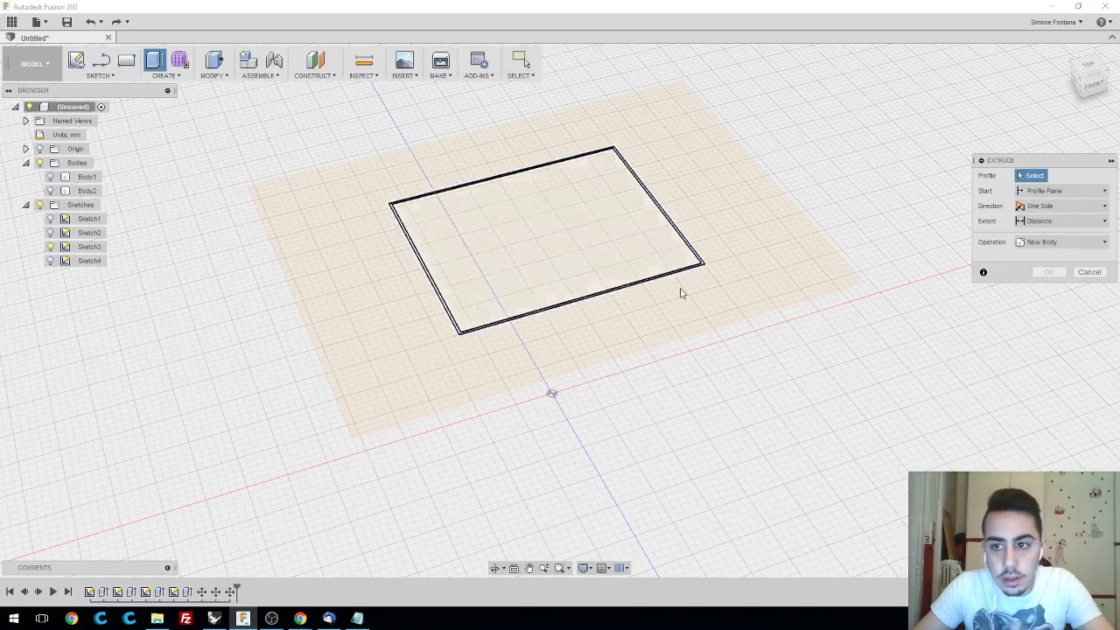
{"action": "left_click", "coordinate": [525, 280]}
- Extrude the Sketch3 rectangle 10 mm as a New Body, creating Body3
{"action": "scroll", "coordinate": [456, 329], "scroll_direction": "down", "scroll_amount": 3}
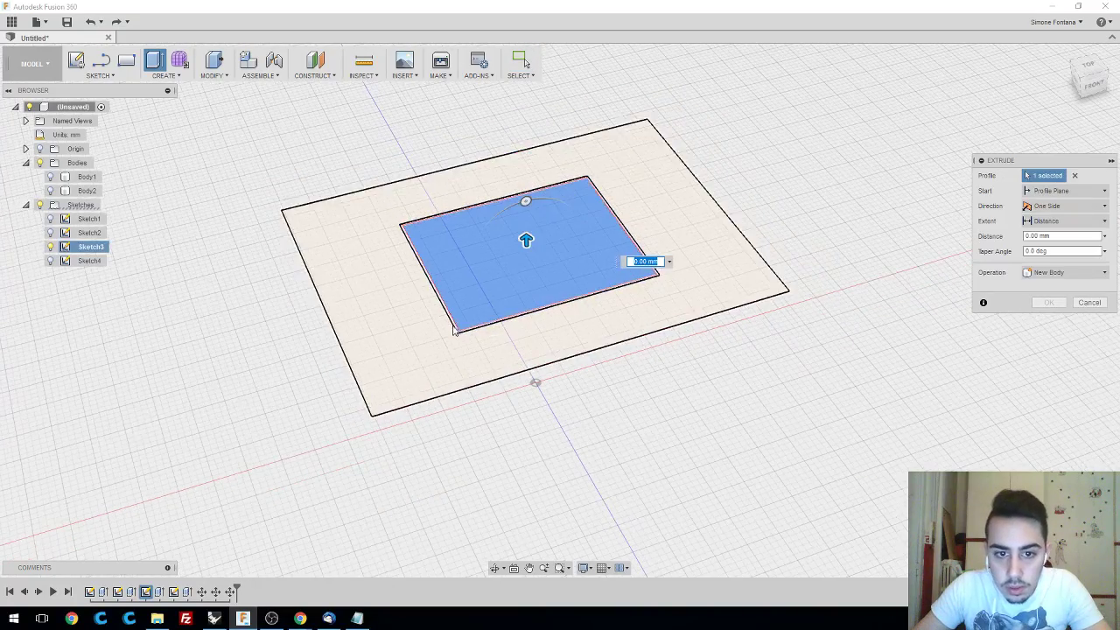
{"action": "scroll", "coordinate": [456, 330], "scroll_direction": "up", "scroll_amount": 5}
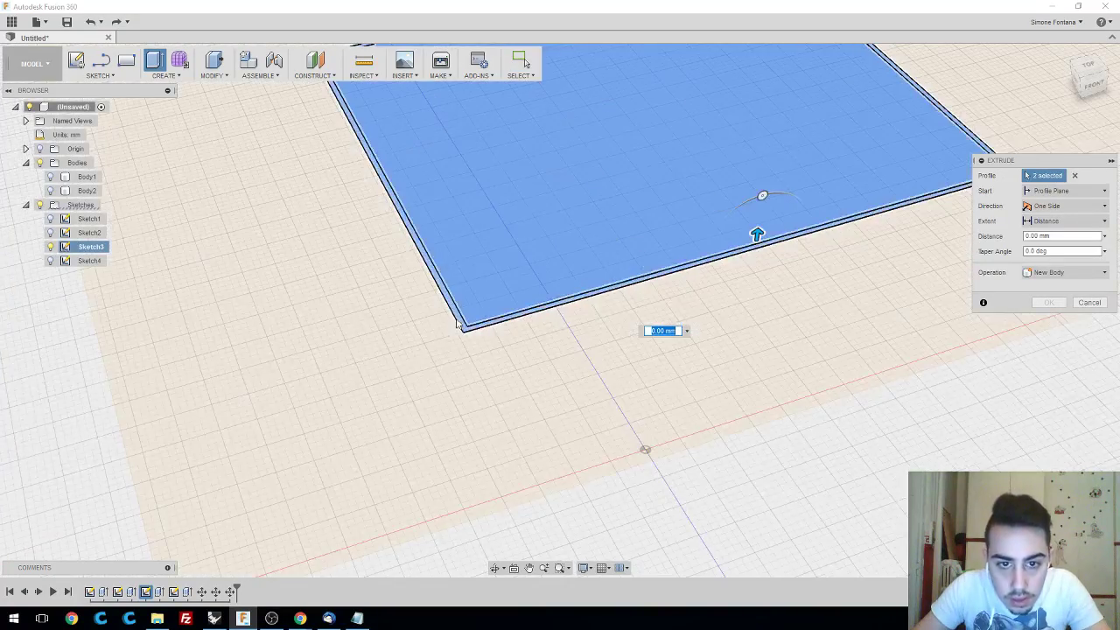
{"action": "left_click", "coordinate": [1059, 273]}
{"action": "left_click", "coordinate": [1058, 274]}
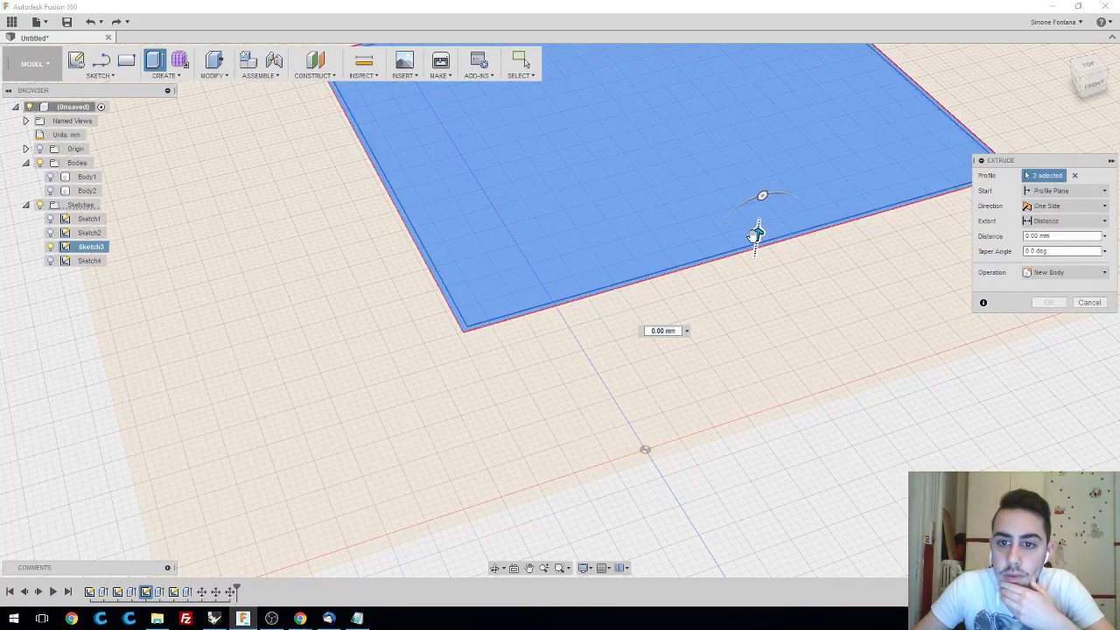
{"action": "left_click", "coordinate": [663, 331]}
{"action": "type", "text": "10.3"}
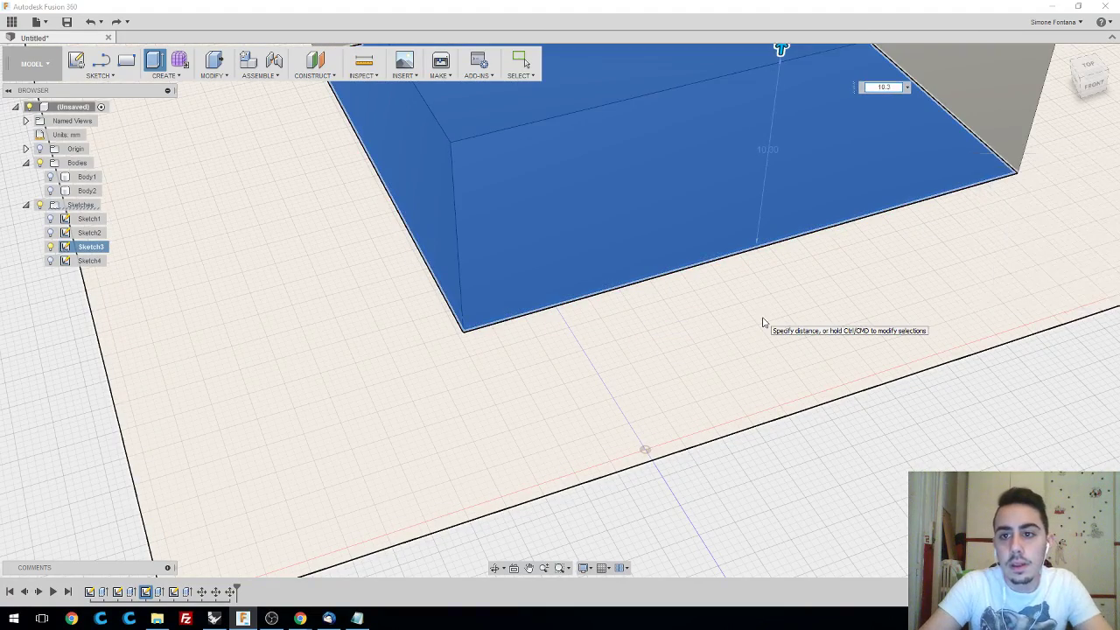
{"action": "key", "text": "Return"}
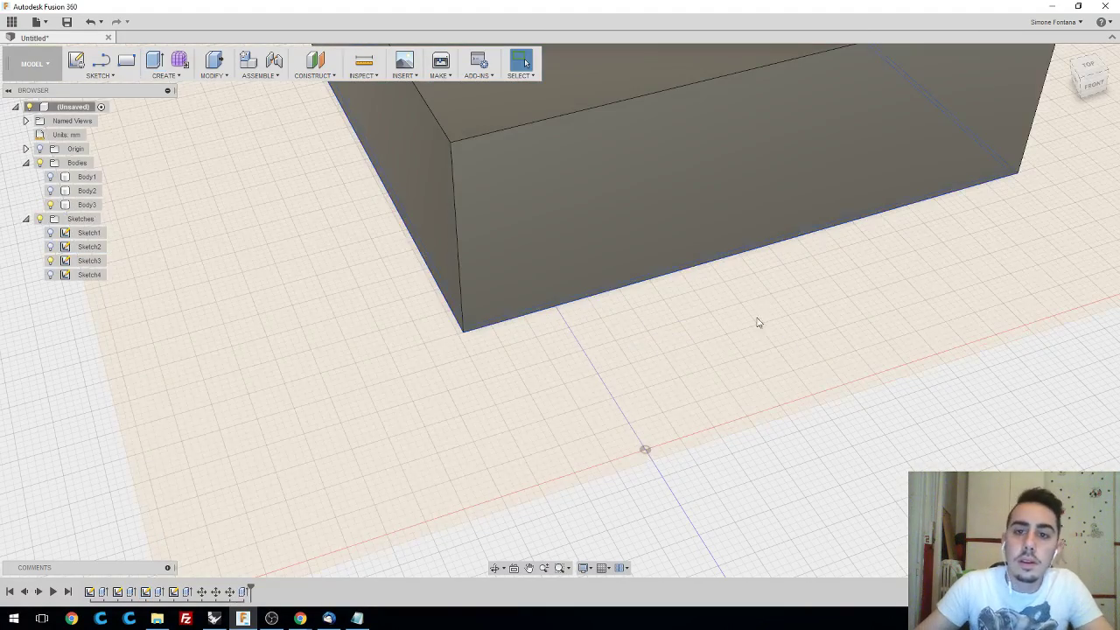
{"action": "scroll", "coordinate": [772, 387], "scroll_direction": "down", "scroll_amount": 5}
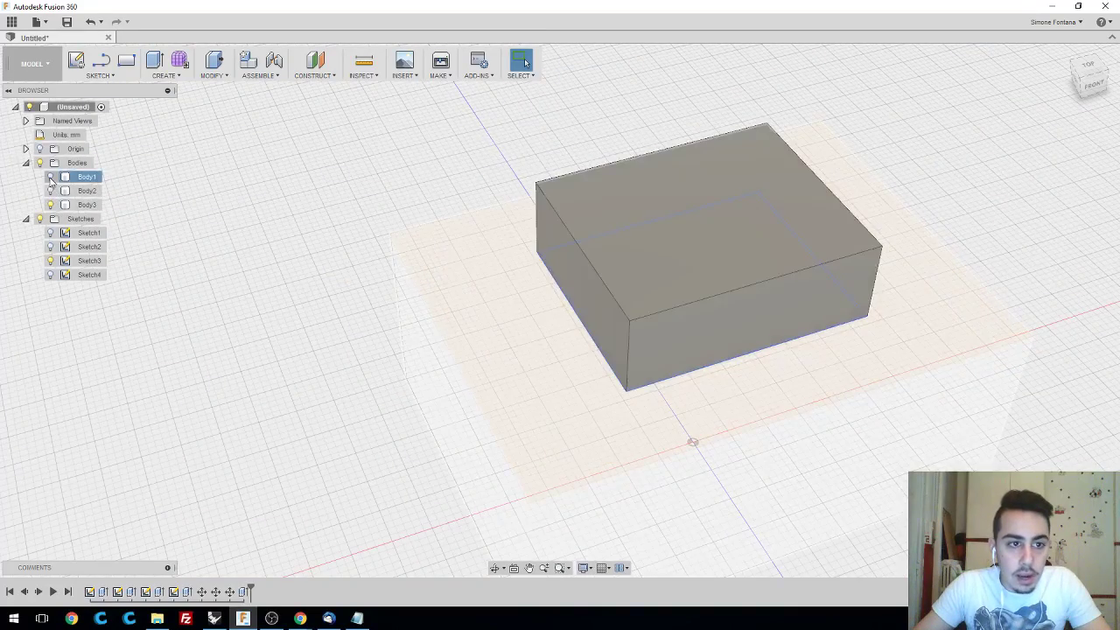
- Show Body1 again and select the recess face on its underside
{"action": "left_click", "coordinate": [50, 190]}
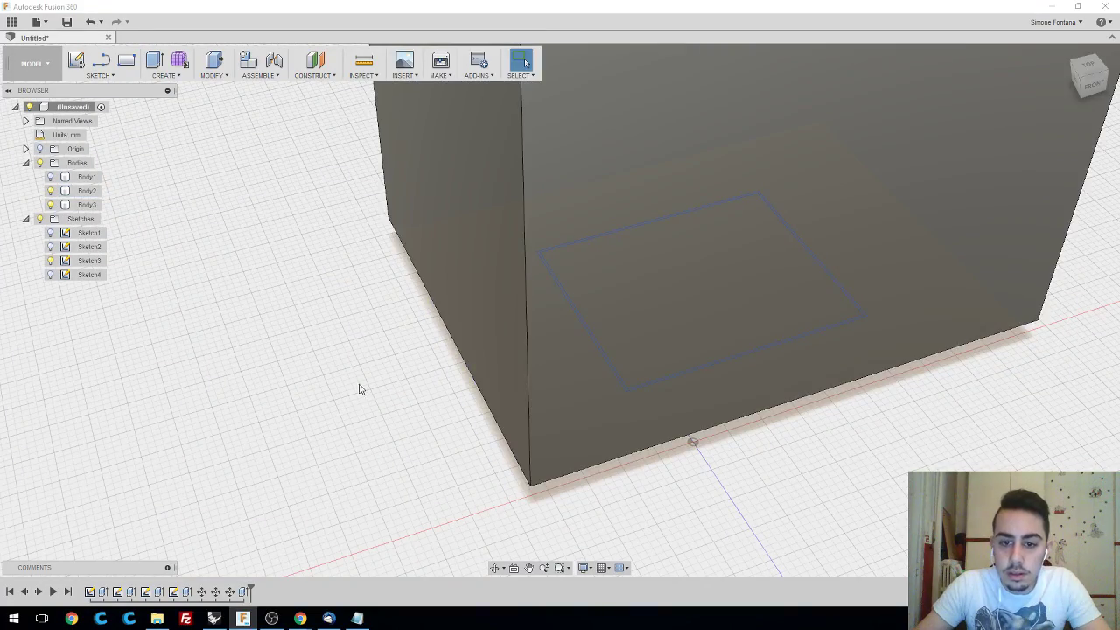
{"action": "mouse_move", "coordinate": [359, 381]}
{"action": "middle_mouse_down", "text": "shift"}
{"action": "mouse_move", "coordinate": [332, 283]}
{"action": "mouse_move", "coordinate": [342, 327]}
{"action": "mouse_move", "coordinate": [327, 338]}
{"action": "mouse_move", "coordinate": [355, 359]}
{"action": "middle_mouse_up", "text": "shift"}
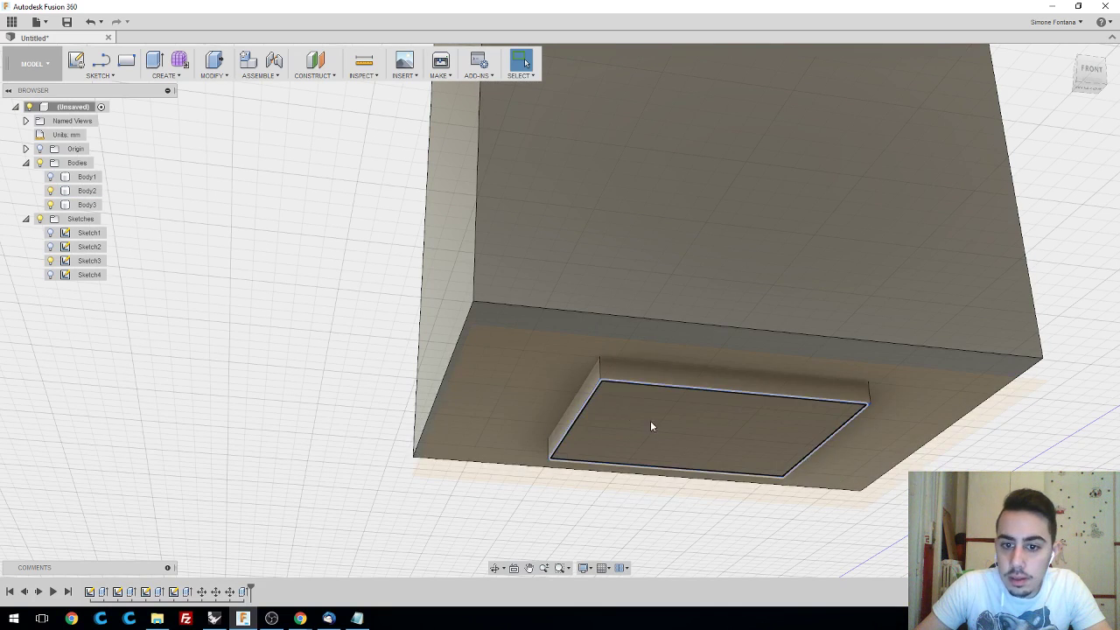
{"action": "left_click", "coordinate": [640, 403]}
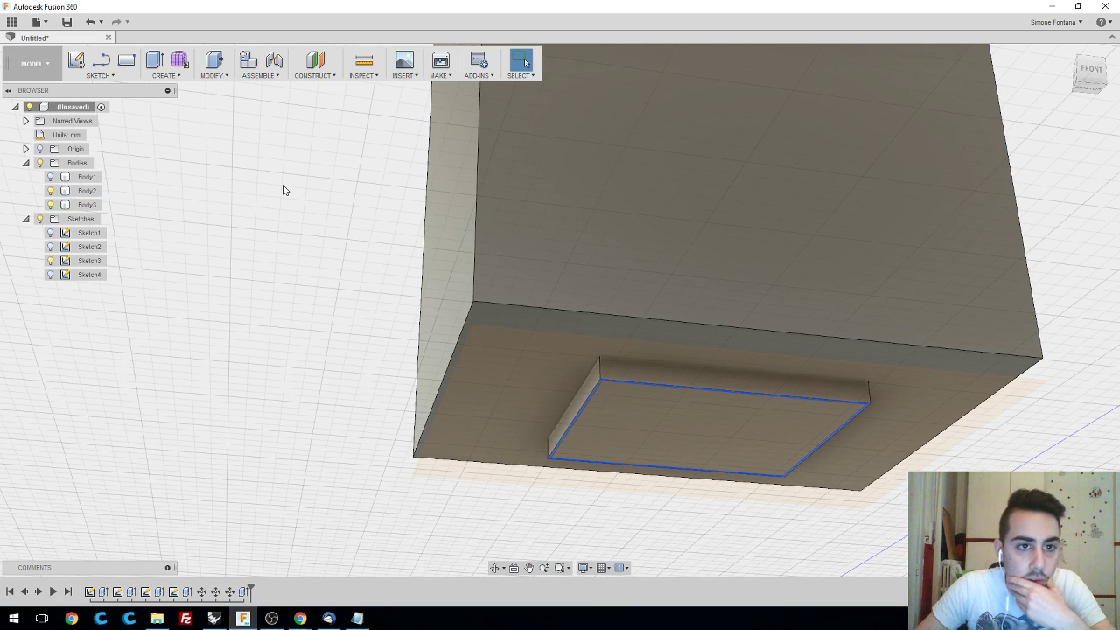
{"action": "left_click", "coordinate": [166, 75]}
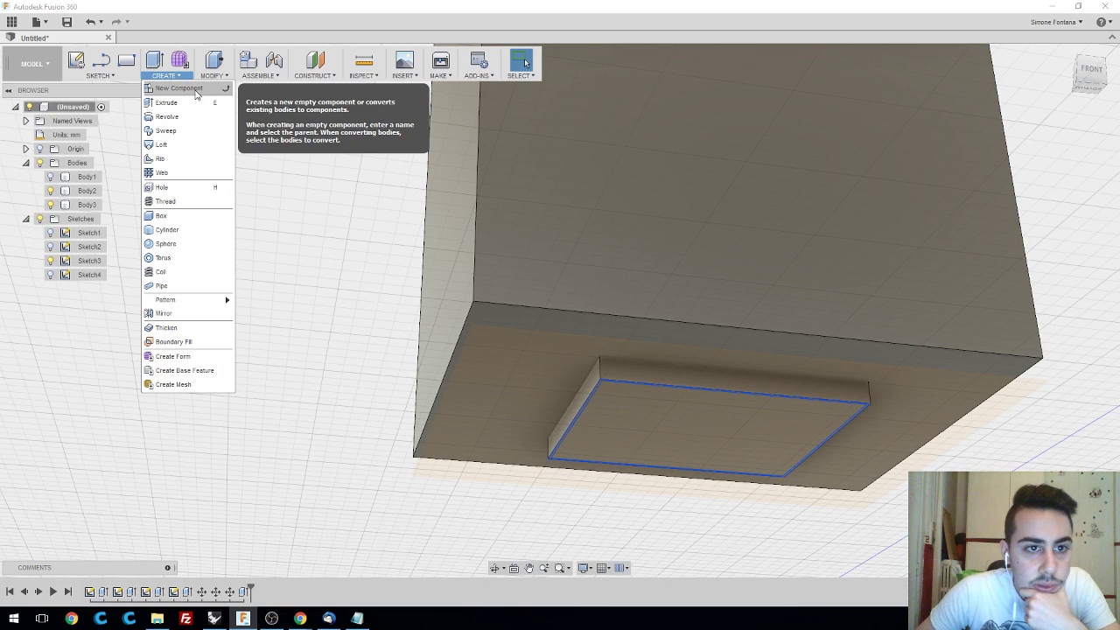
{"action": "left_click", "coordinate": [222, 77]}
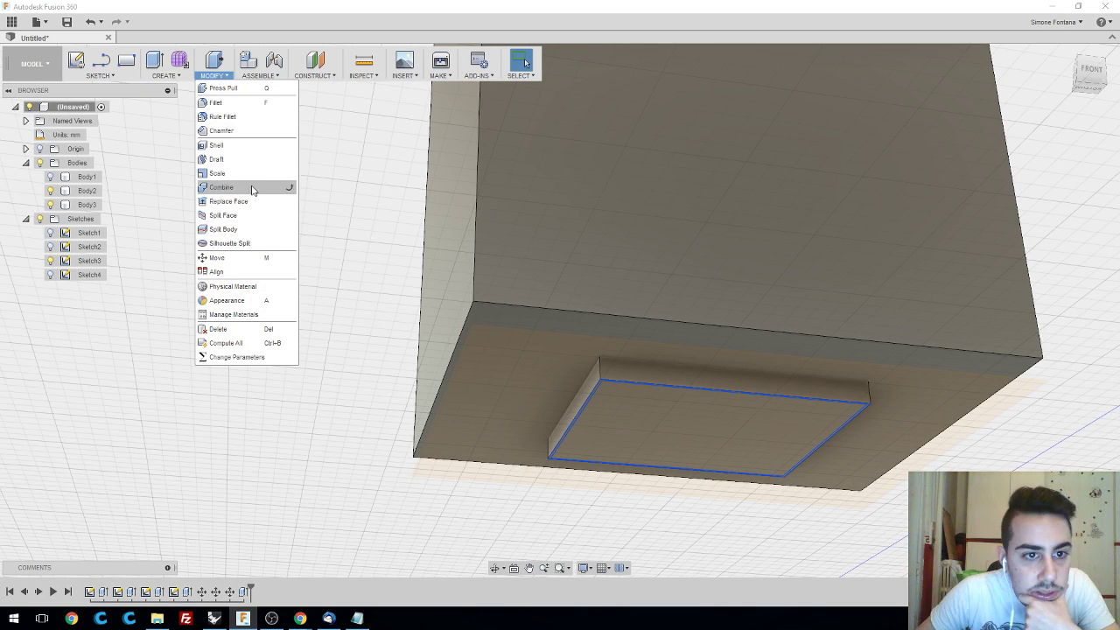
- Combine-cut the small box out of Body2's underside, leaving a pocket and removing Body3
{"action": "left_click", "coordinate": [232, 189]}
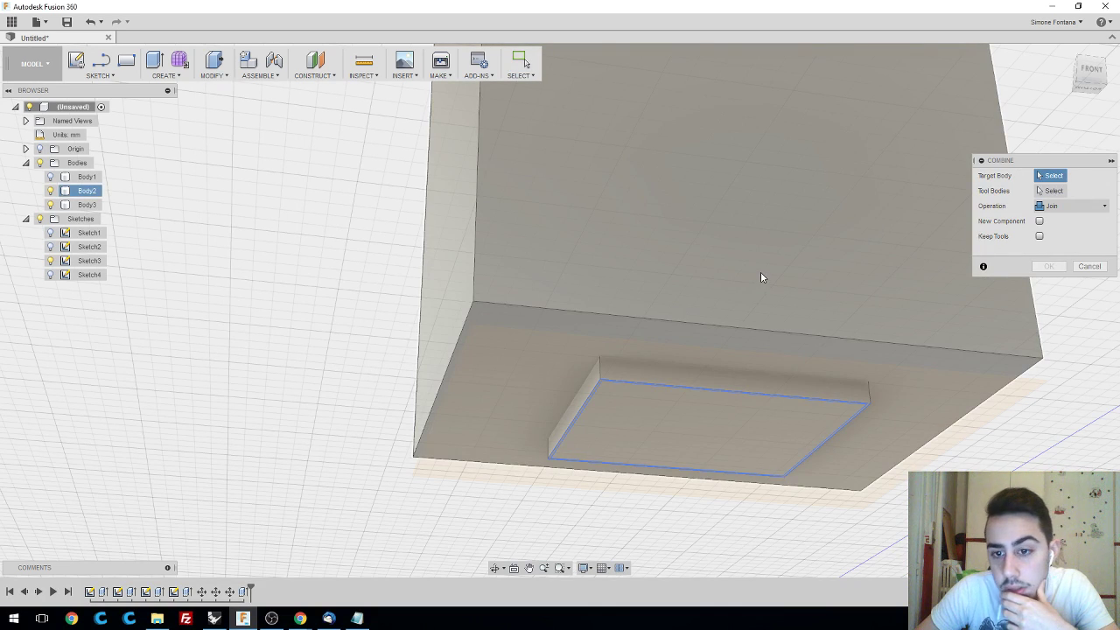
{"action": "left_click", "coordinate": [761, 272]}
{"action": "left_click", "coordinate": [739, 449]}
{"action": "left_click", "coordinate": [1078, 207]}
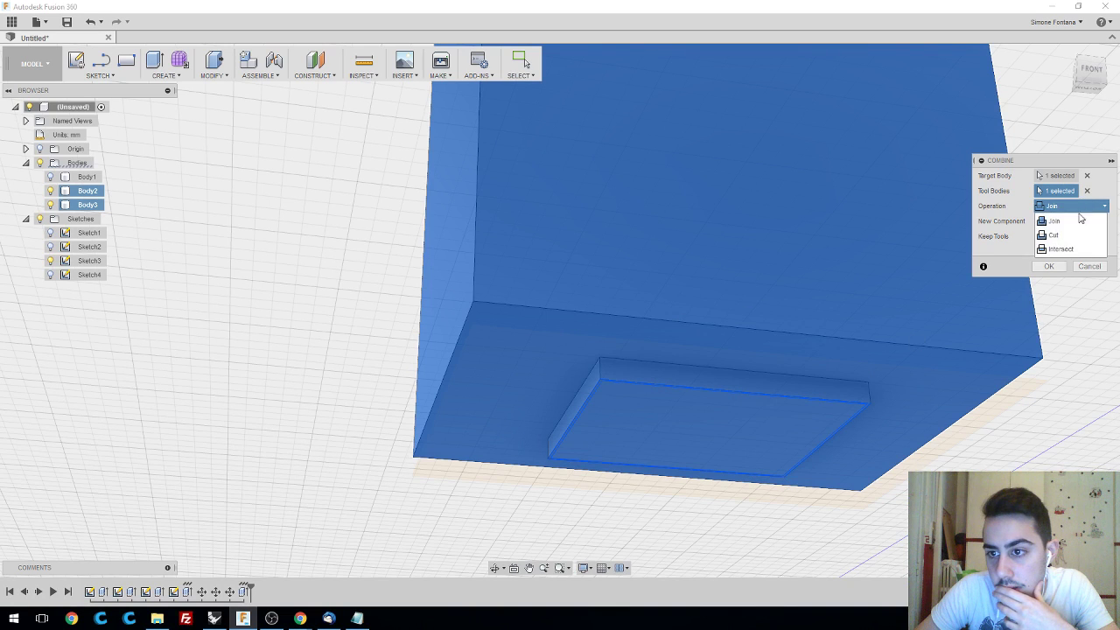
{"action": "left_click", "coordinate": [1074, 236]}
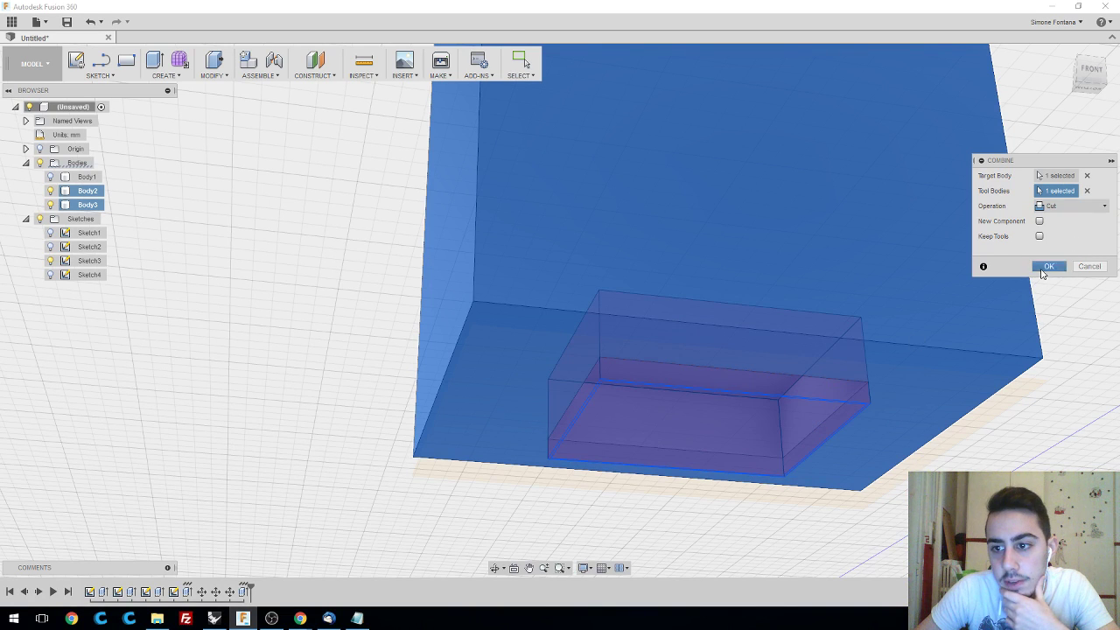
{"action": "left_click", "coordinate": [1043, 267]}
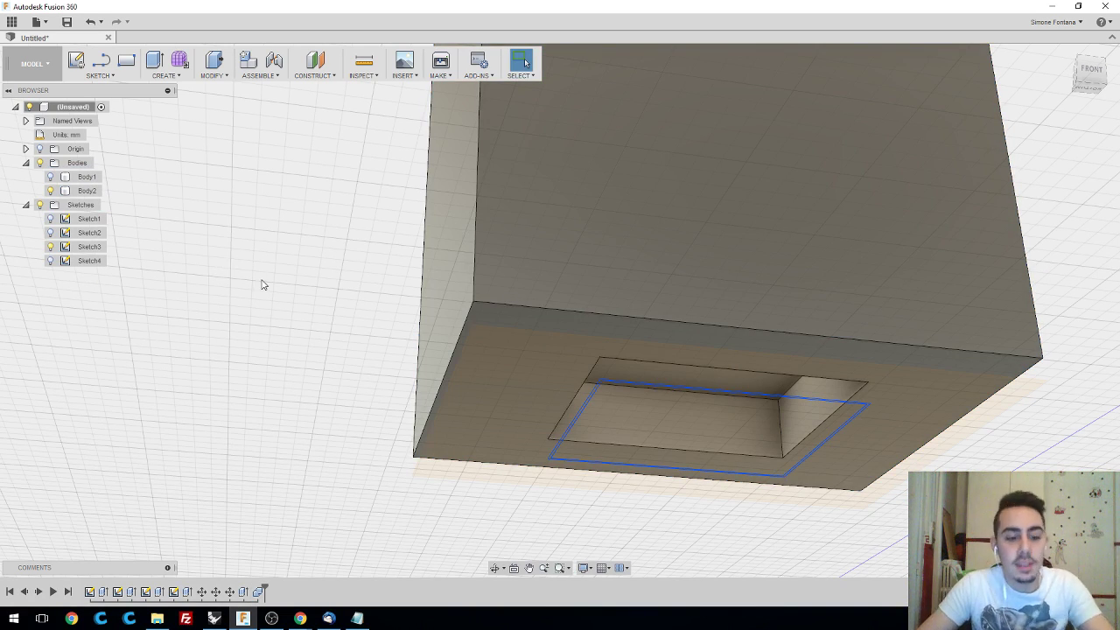
{"action": "mouse_move", "coordinate": [245, 288]}
{"action": "middle_mouse_down", "text": "shift"}
{"action": "mouse_move", "coordinate": [248, 244]}
{"action": "mouse_move", "coordinate": [247, 295]}
{"action": "middle_mouse_up", "text": "shift"}
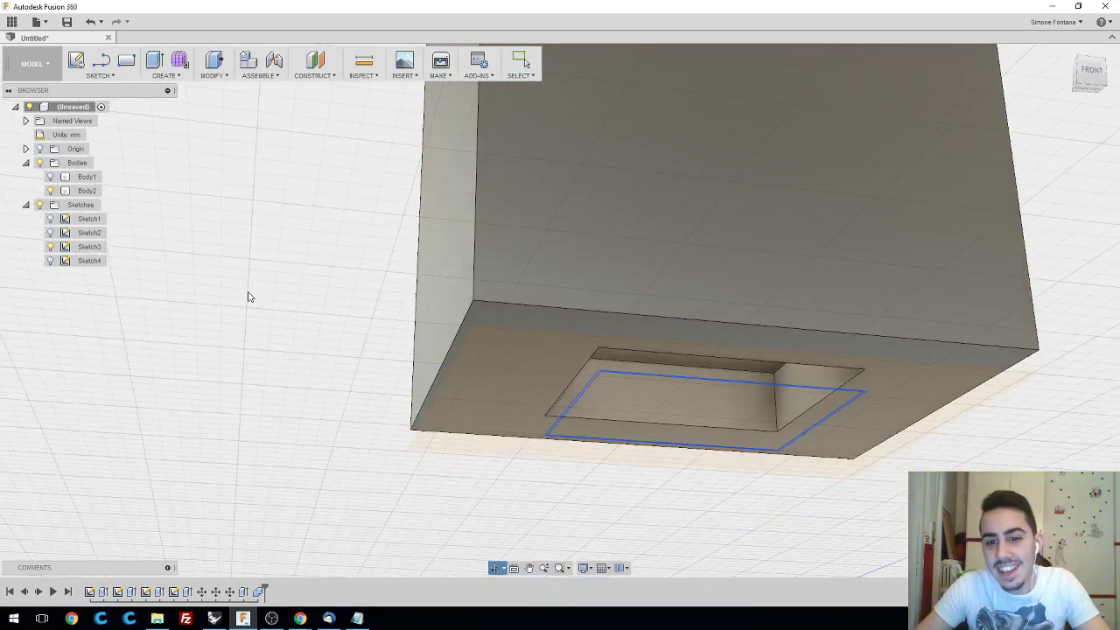
{"action": "scroll", "coordinate": [305, 320], "scroll_direction": "up", "scroll_amount": 3}
{"action": "scroll", "coordinate": [333, 328], "scroll_direction": "down", "scroll_amount": 3}
{"action": "scroll", "coordinate": [324, 337], "scroll_direction": "down", "scroll_amount": 3}
{"action": "middle_click_drag", "start_coordinate": [315, 345], "coordinate": [298, 321], "text": "shift"}
{"action": "scroll", "coordinate": [277, 275], "scroll_direction": "down", "scroll_amount": 3}
{"action": "middle_click_drag", "start_coordinate": [278, 274], "coordinate": [600, 305], "text": "shift"}
{"action": "left_click", "coordinate": [1067, 56]}
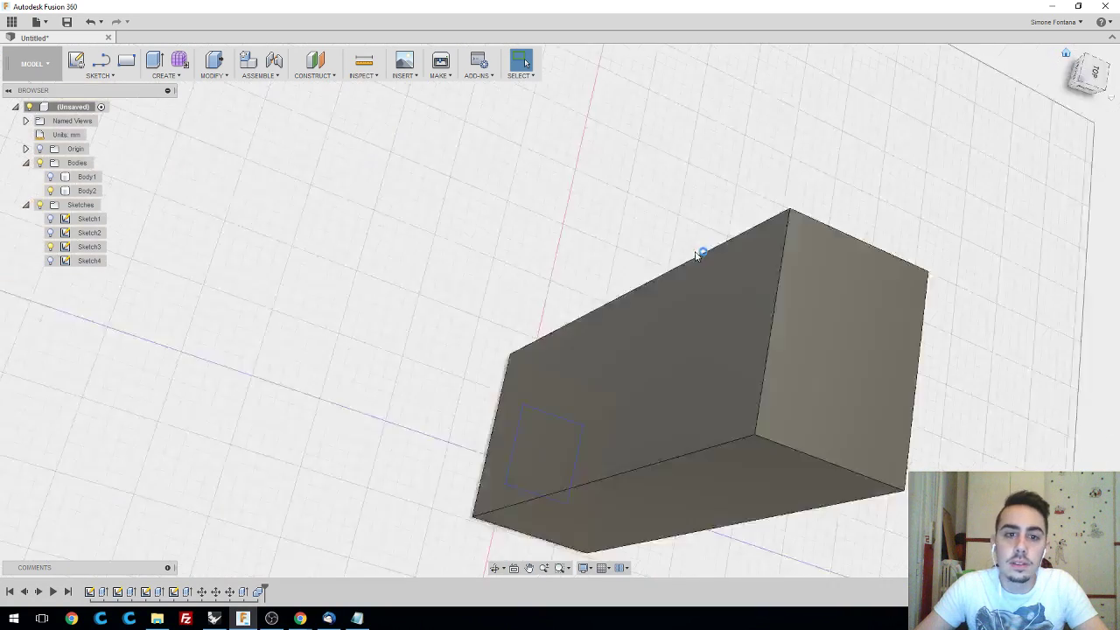
{"action": "middle_click_drag", "start_coordinate": [765, 348], "coordinate": [757, 357], "text": "shift"}
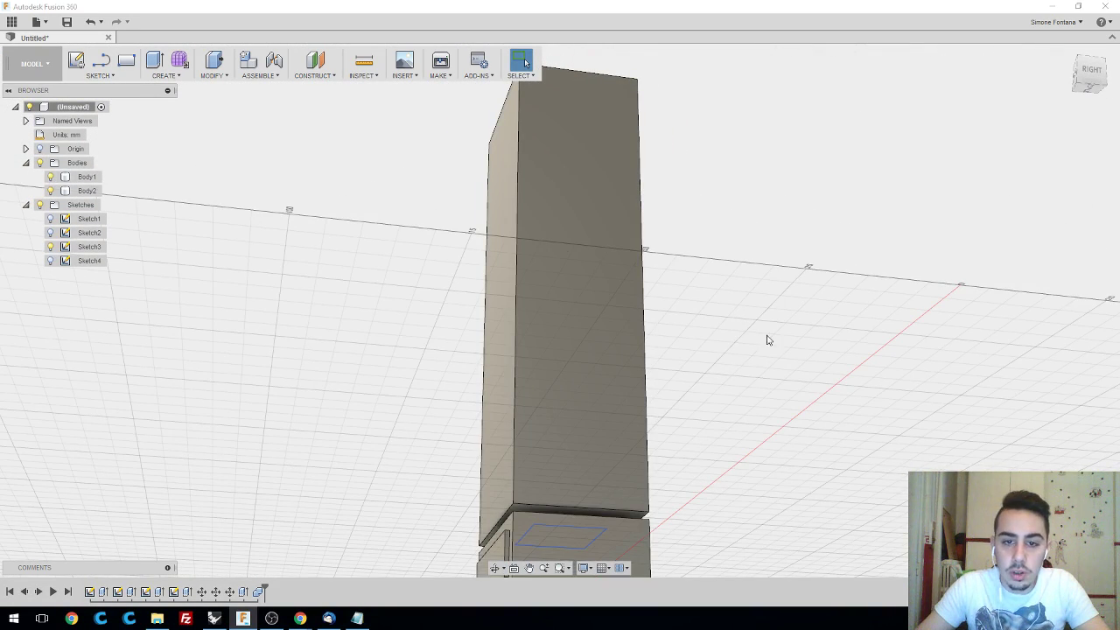
{"action": "middle_click_drag", "start_coordinate": [768, 341], "coordinate": [798, 392], "text": "shift"}
{"action": "mouse_move", "coordinate": [808, 447]}
{"action": "middle_mouse_down", "text": "shift"}
{"action": "mouse_move", "coordinate": [788, 420]}
{"action": "mouse_move", "coordinate": [778, 266]}
{"action": "mouse_move", "coordinate": [778, 335]}
{"action": "mouse_move", "coordinate": [761, 333]}
{"action": "mouse_move", "coordinate": [782, 382]}
{"action": "mouse_move", "coordinate": [788, 288]}
{"action": "middle_mouse_up", "text": "shift"}
{"action": "scroll", "coordinate": [690, 353], "scroll_direction": "up", "scroll_amount": 3}
{"action": "middle_click_drag", "start_coordinate": [690, 353], "coordinate": [625, 333], "text": "shift"}
{"action": "scroll", "coordinate": [730, 325], "scroll_direction": "up", "scroll_amount": 6}
{"action": "scroll", "coordinate": [695, 343], "scroll_direction": "down", "scroll_amount": 4}
{"action": "scroll", "coordinate": [705, 347], "scroll_direction": "down", "scroll_amount": 5}
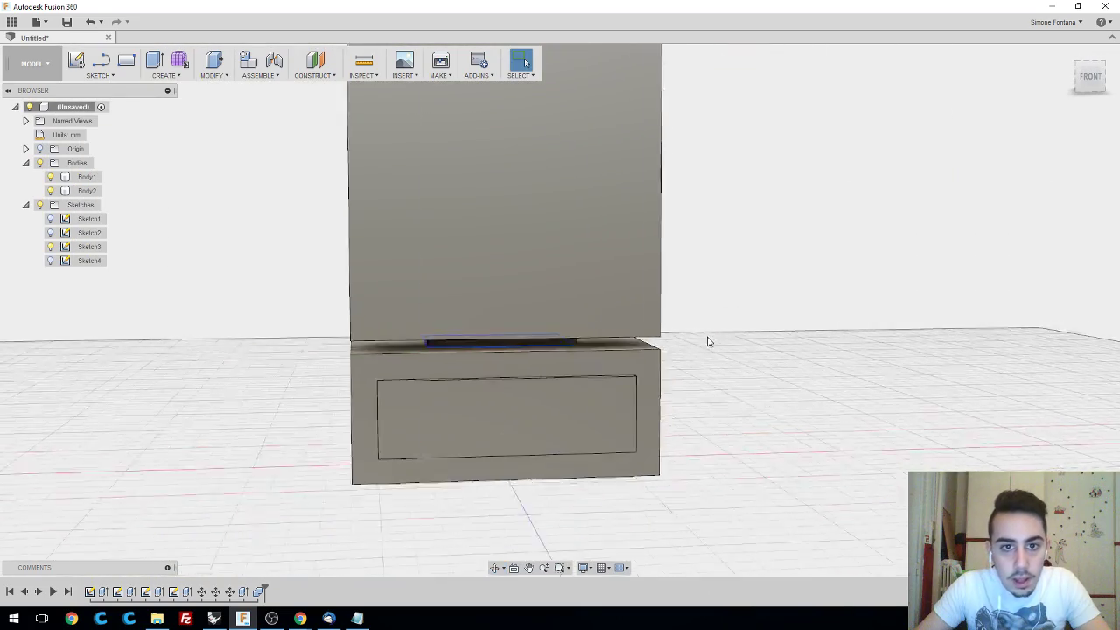
{"action": "middle_click_drag", "start_coordinate": [733, 342], "coordinate": [701, 350]}
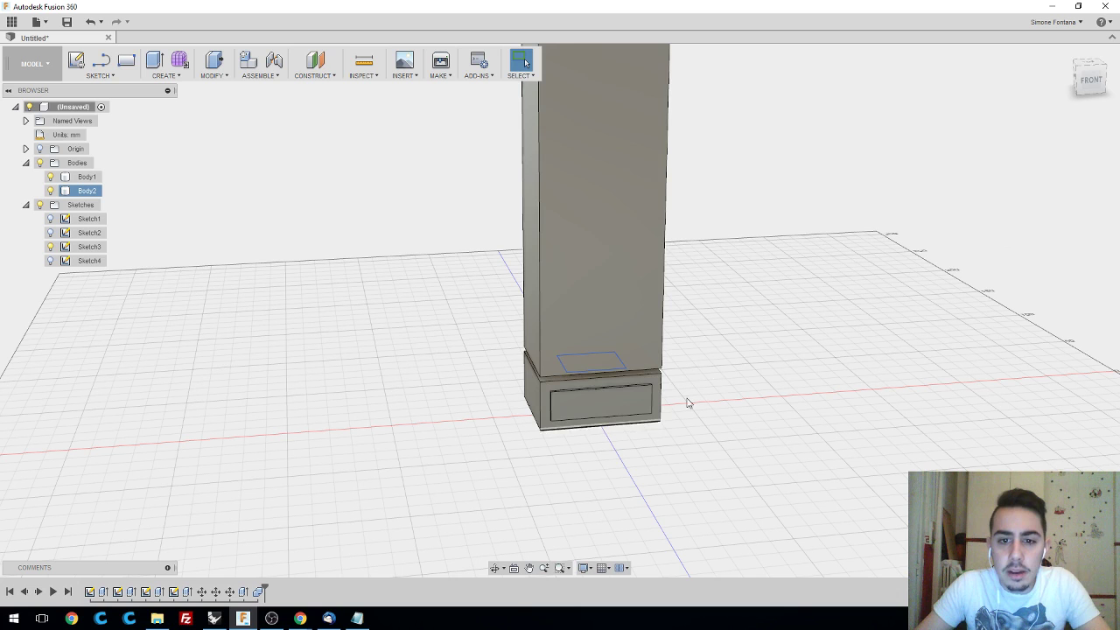
{"action": "left_click", "coordinate": [166, 75]}
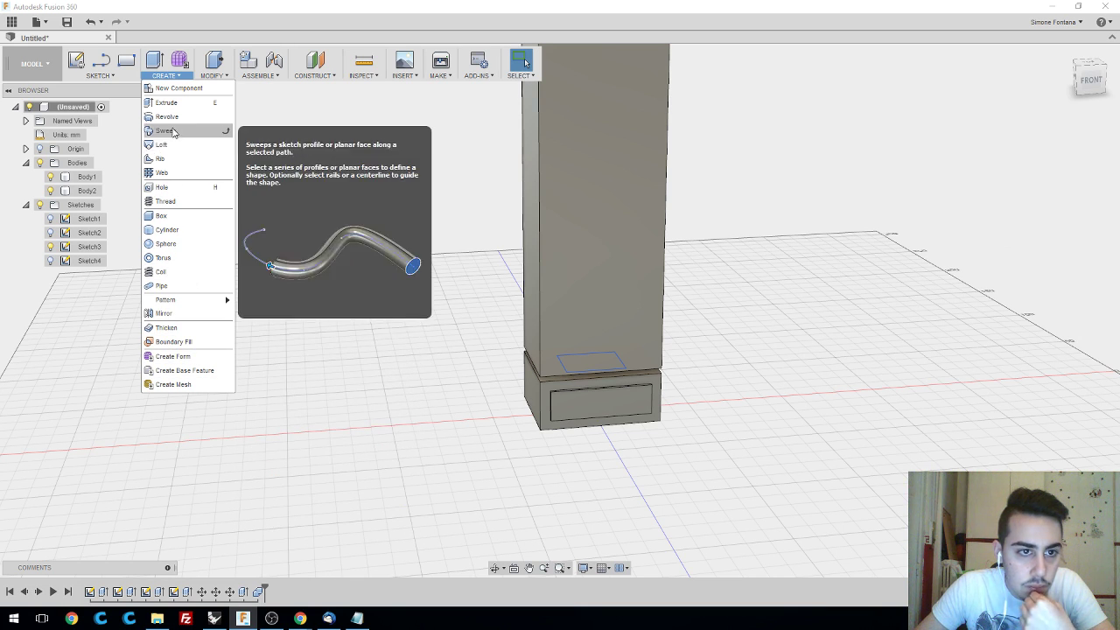
{"action": "left_click", "coordinate": [214, 74]}
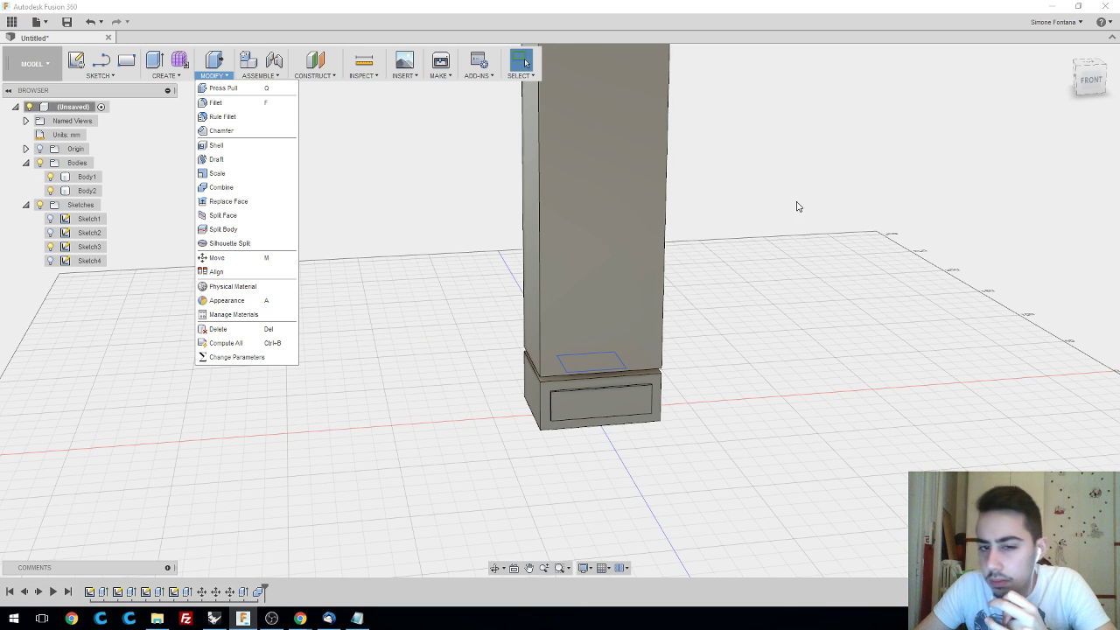
{"action": "middle_click_drag", "start_coordinate": [758, 312], "coordinate": [693, 370]}
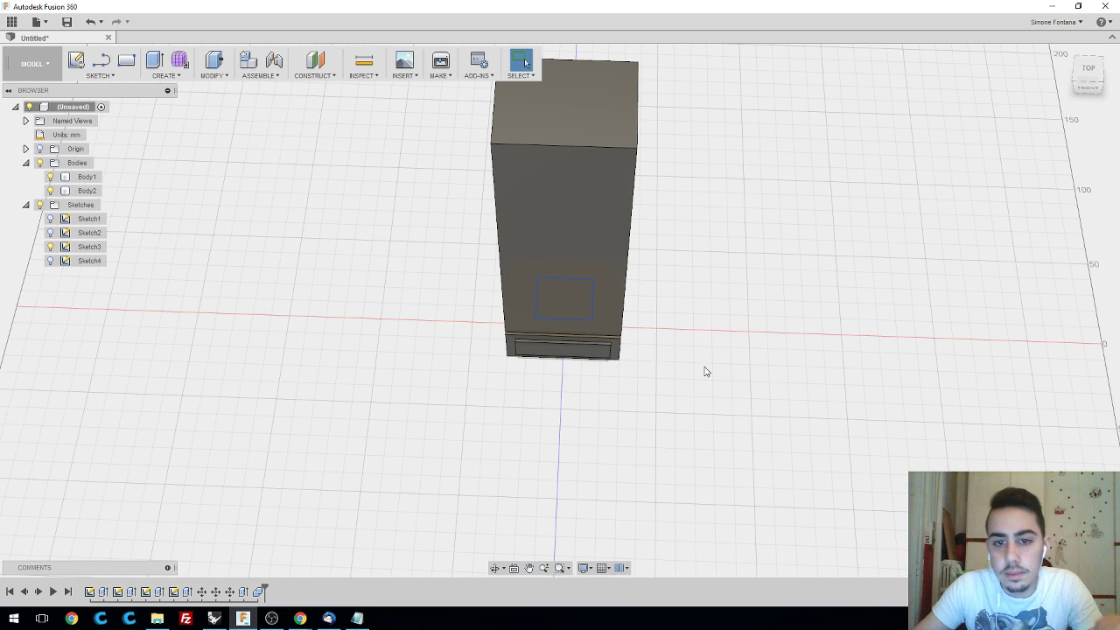
- Hide the base and column bodies, switch to top view, and reopen Sketch4 for editing
{"action": "left_click", "coordinate": [50, 191]}
{"action": "left_click", "coordinate": [50, 191]}
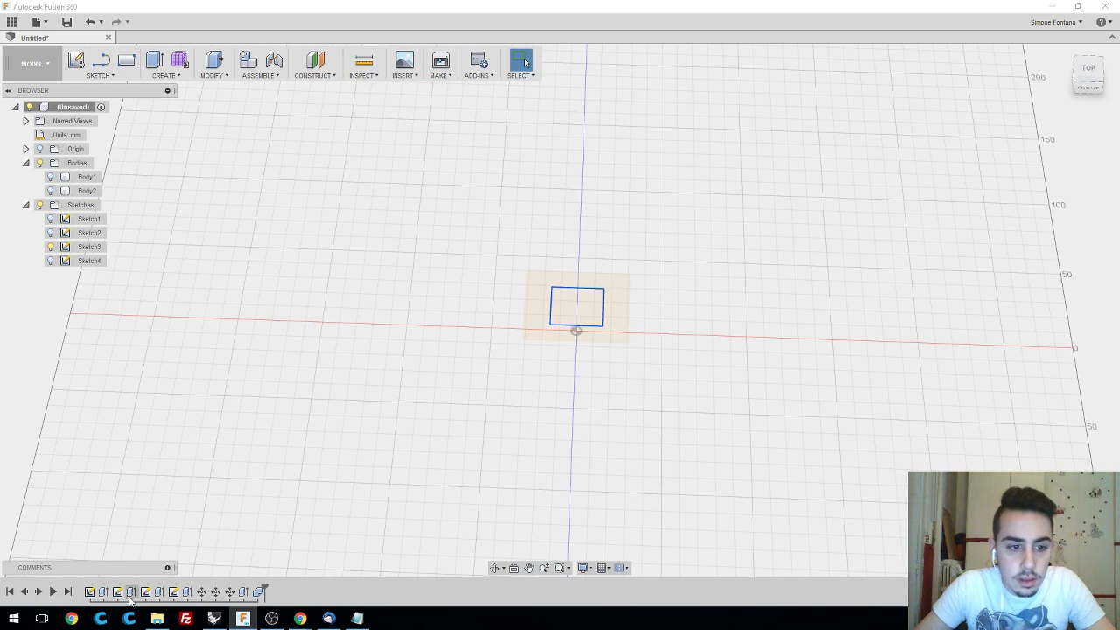
{"action": "left_click", "coordinate": [1088, 68]}
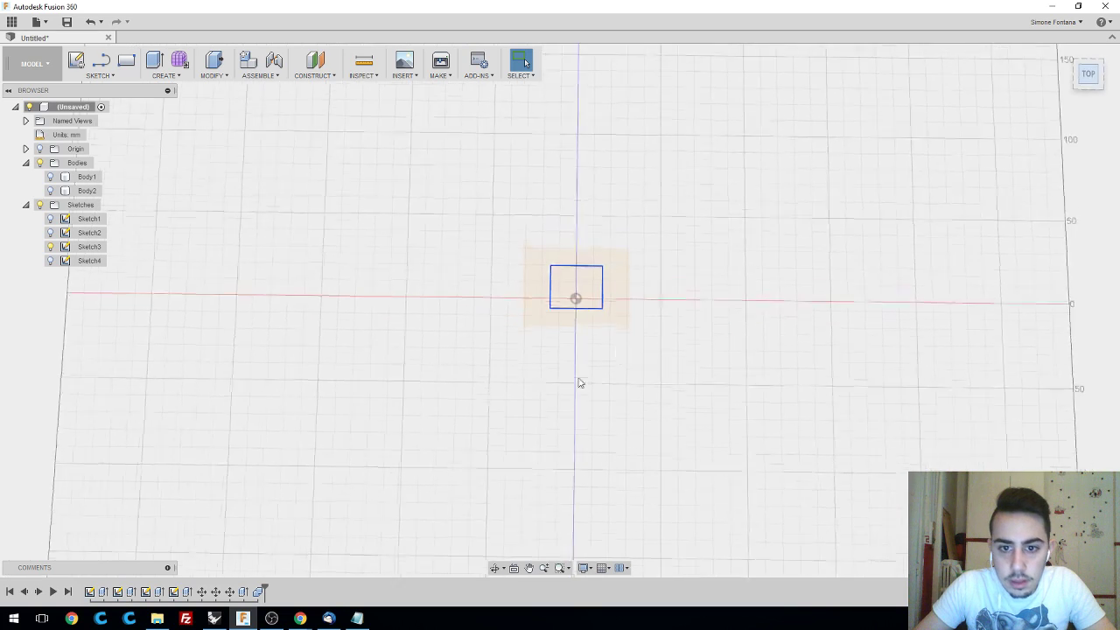
{"action": "scroll", "coordinate": [568, 272], "scroll_direction": "up", "scroll_amount": 10}
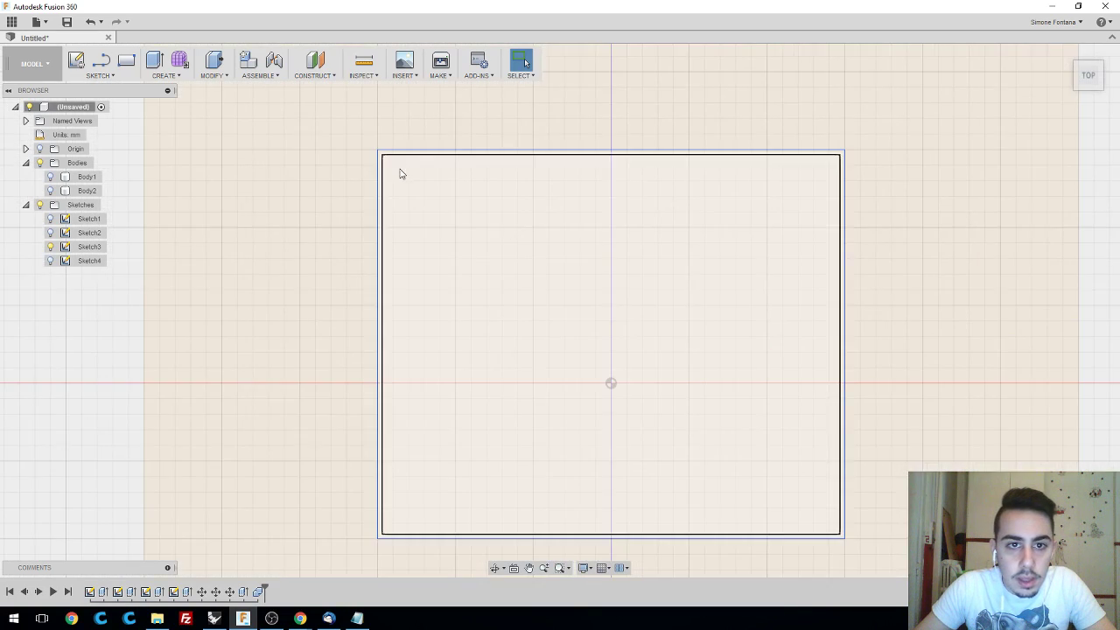
{"action": "left_click", "coordinate": [99, 75]}
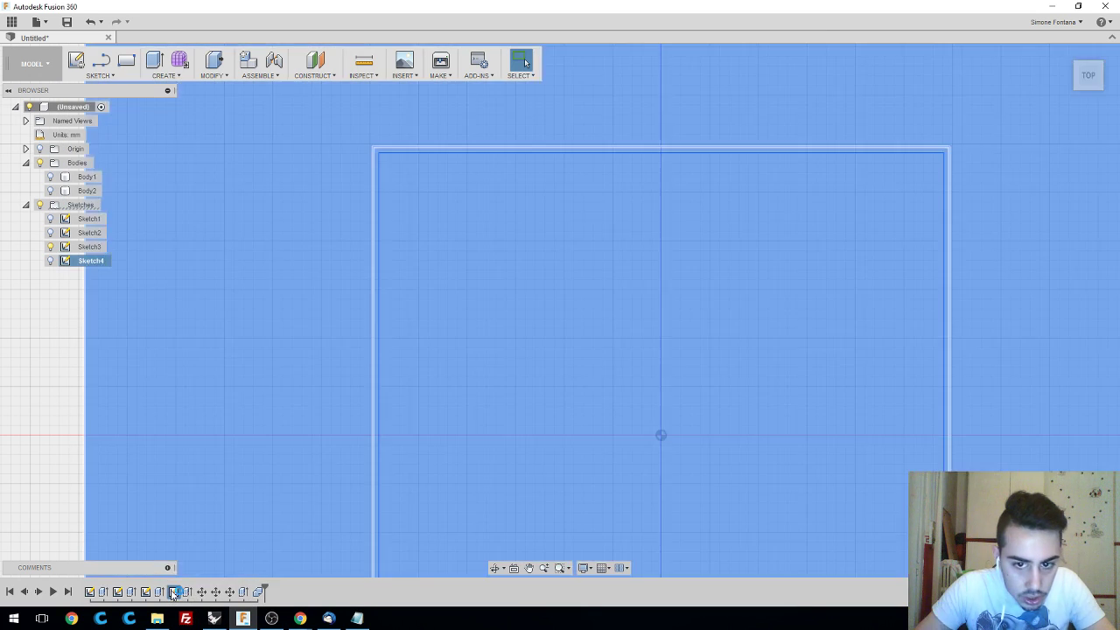
{"action": "double_click", "coordinate": [172, 593]}
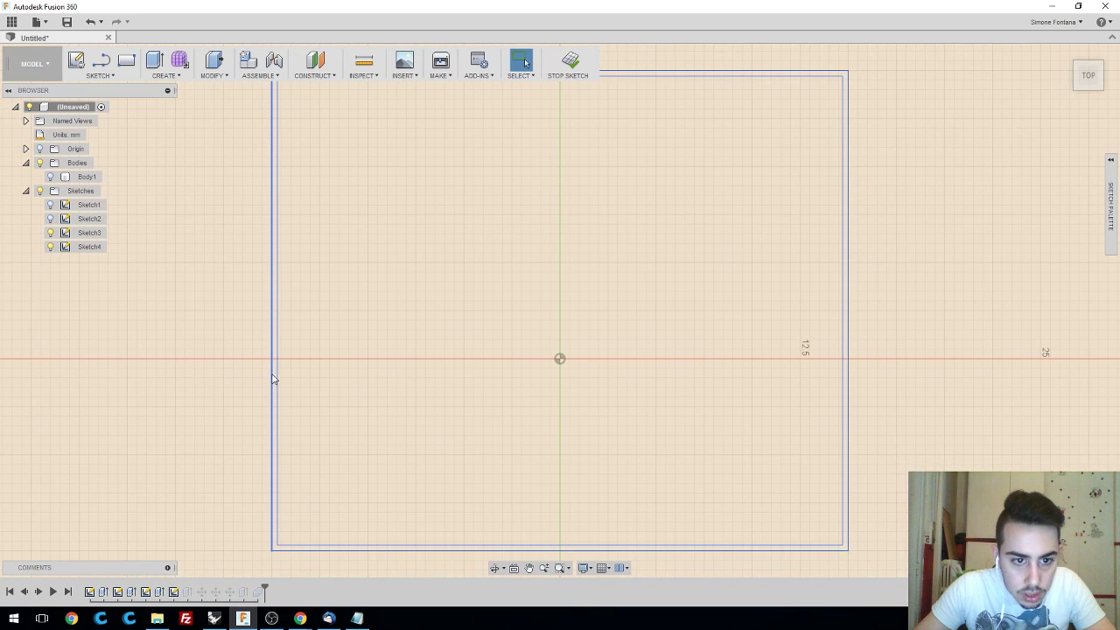
- Add a driven 0.30 mm dimension across the gap between the two offset lines
{"action": "left_click", "coordinate": [99, 76]}
{"action": "left_click", "coordinate": [113, 391]}
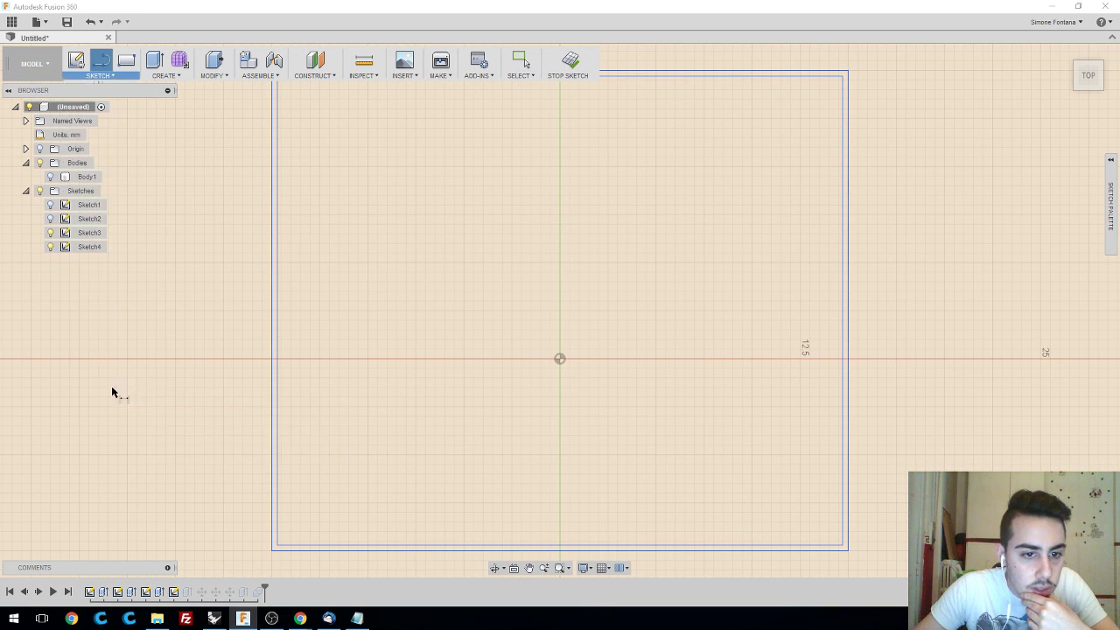
{"action": "scroll", "coordinate": [272, 517], "scroll_direction": "down", "scroll_amount": 3}
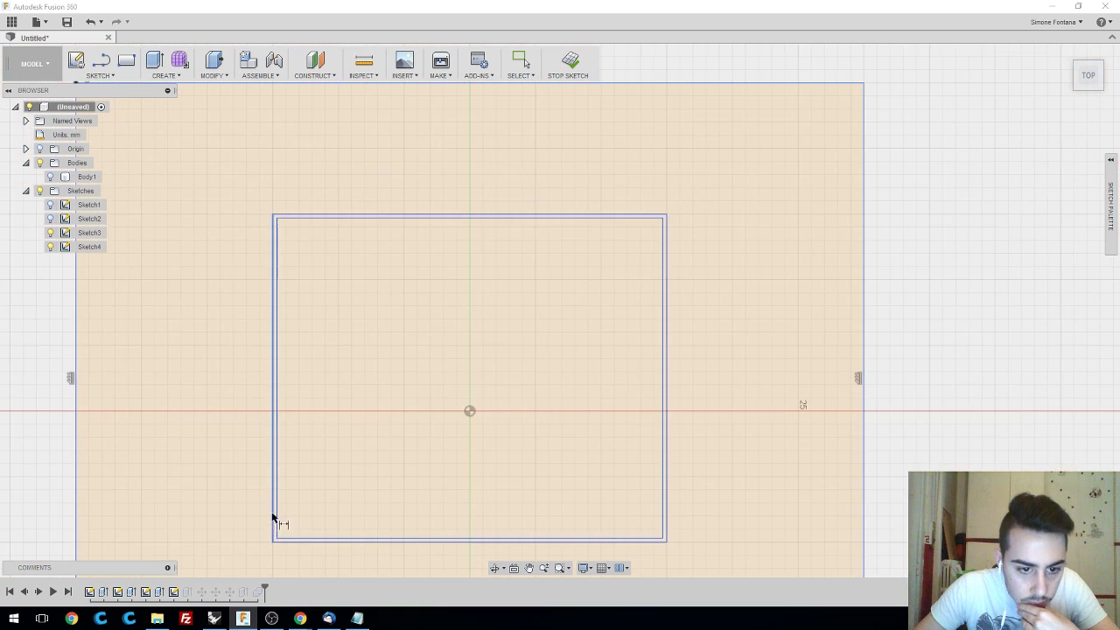
{"action": "scroll", "coordinate": [273, 517], "scroll_direction": "up", "scroll_amount": 5}
{"action": "left_click", "coordinate": [280, 291]}
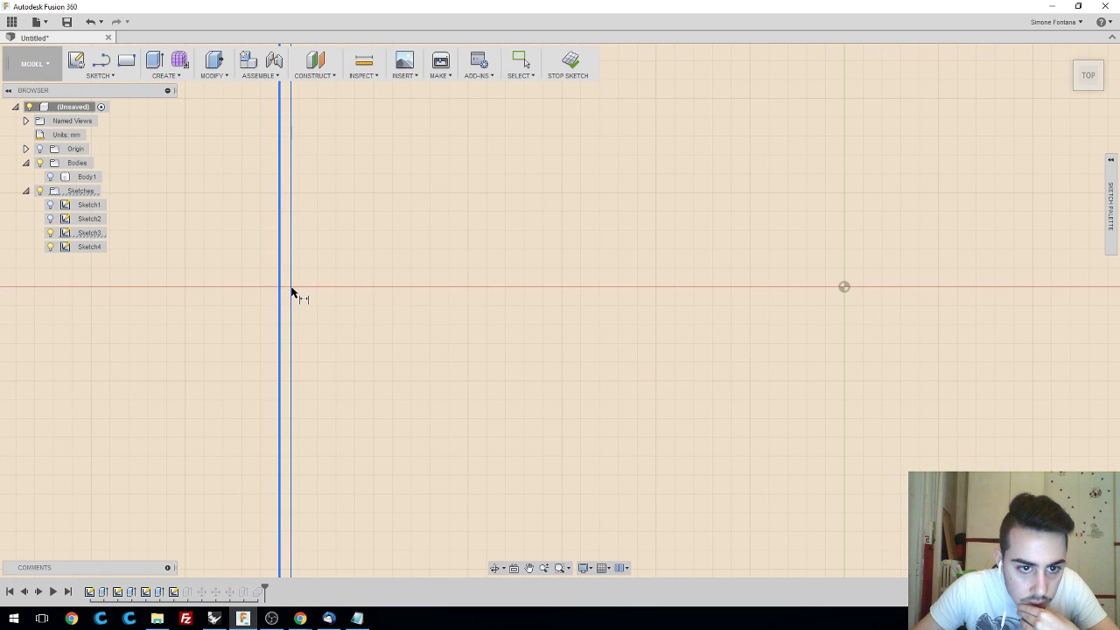
{"action": "left_click", "coordinate": [289, 302]}
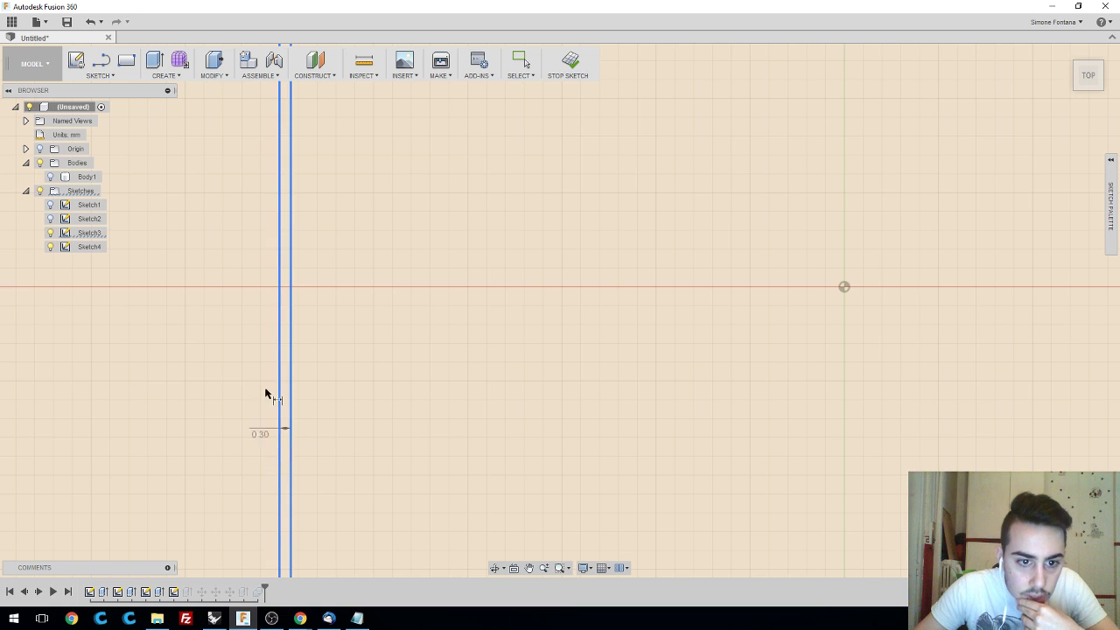
{"action": "left_click", "coordinate": [212, 338]}
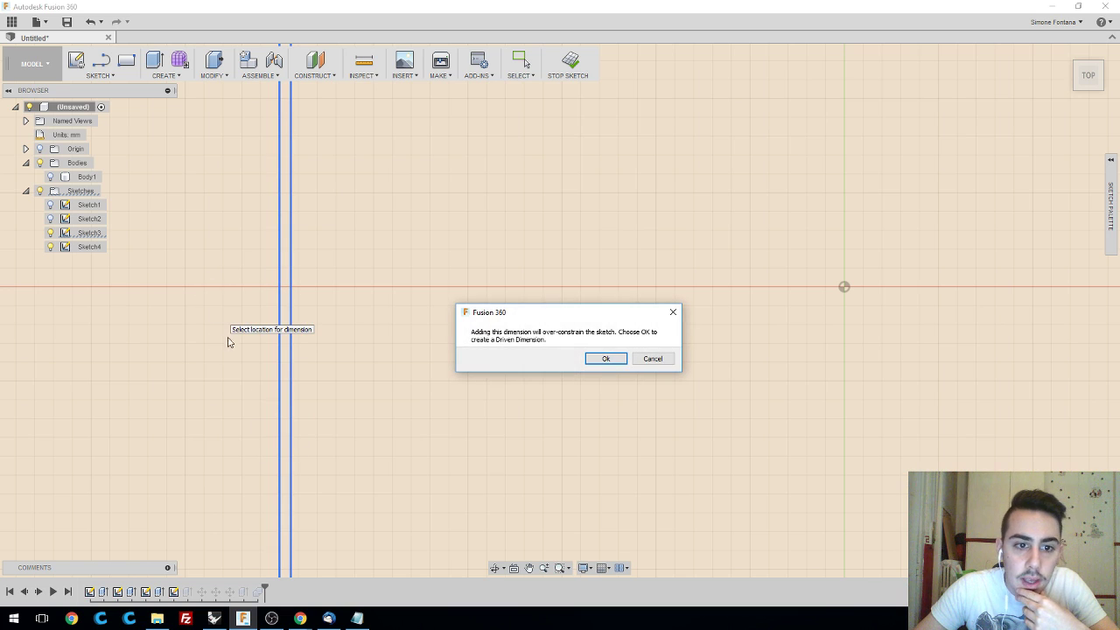
{"action": "left_click", "coordinate": [610, 361]}
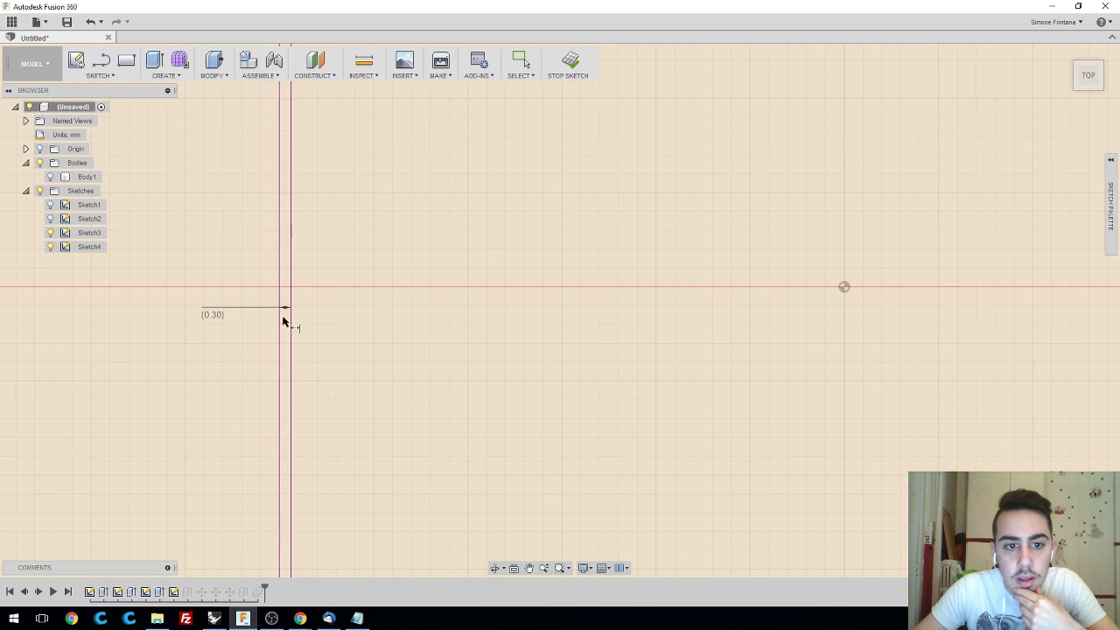
- Delete the (0.30) driven dimension and finish the sketch to rebuild the model
{"action": "scroll", "coordinate": [408, 340], "scroll_direction": "up", "scroll_amount": 3}
{"action": "scroll", "coordinate": [407, 340], "scroll_direction": "down", "scroll_amount": 4}
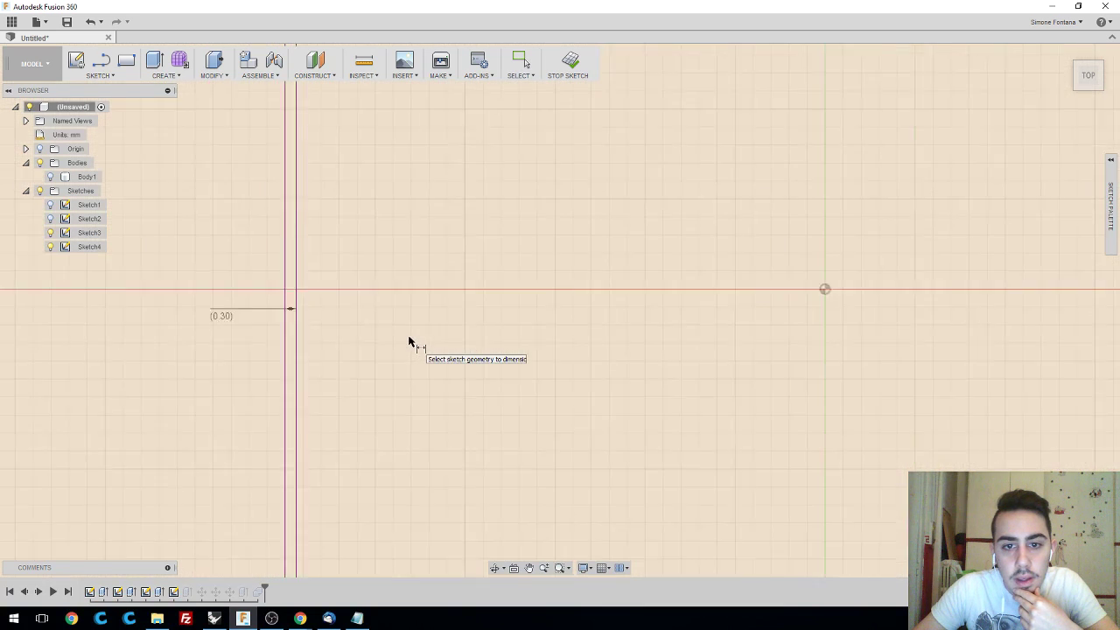
{"action": "scroll", "coordinate": [906, 332], "scroll_direction": "down", "scroll_amount": 4}
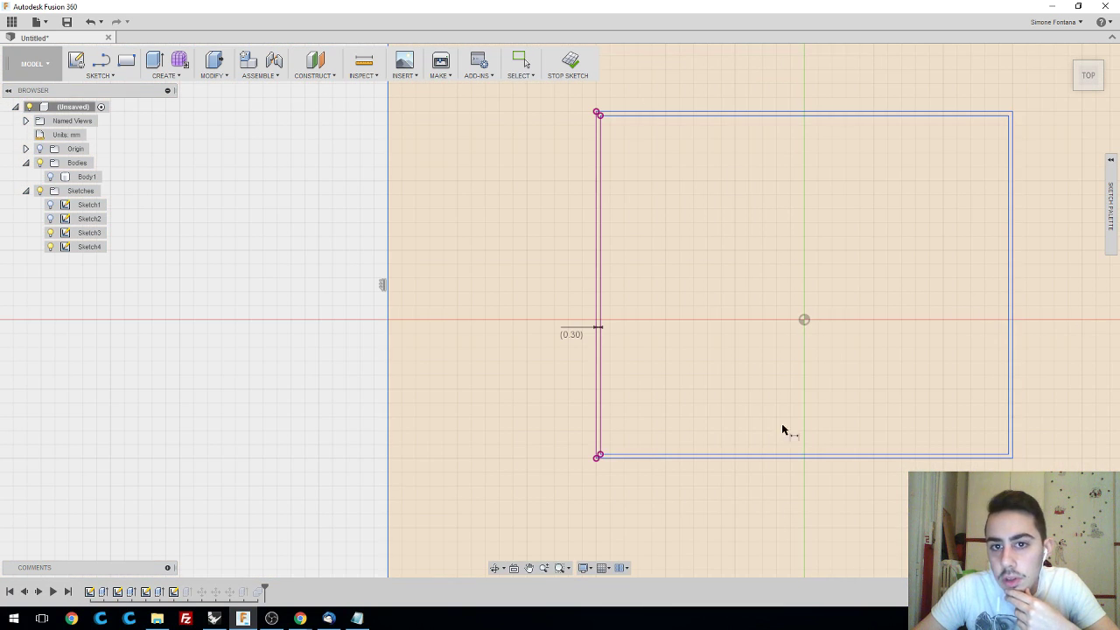
{"action": "key", "text": "Escape"}
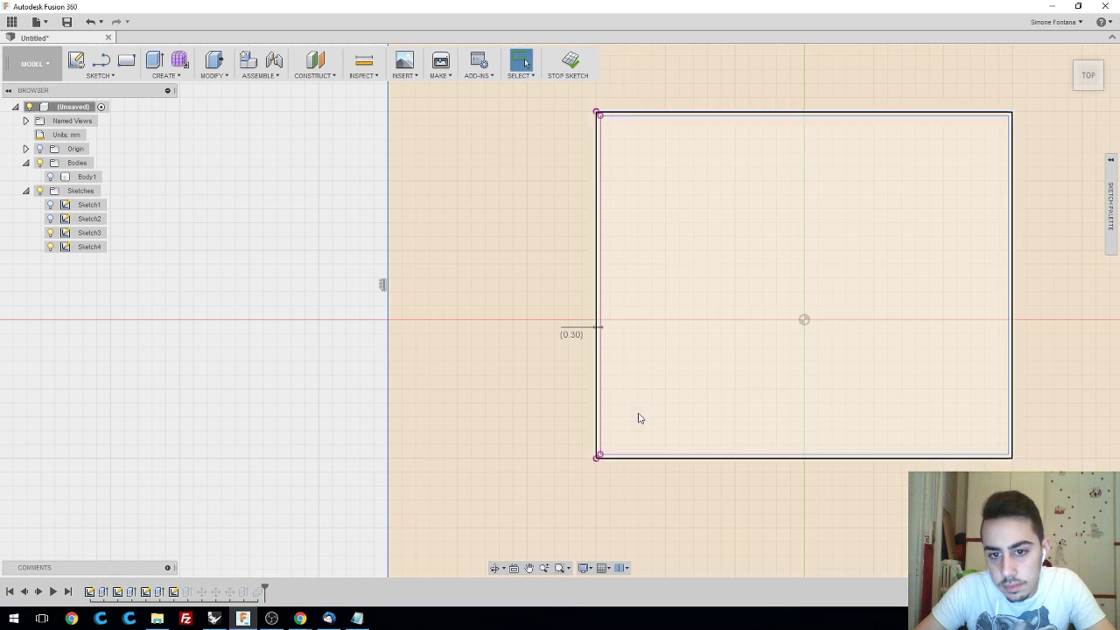
{"action": "left_click", "coordinate": [573, 334]}
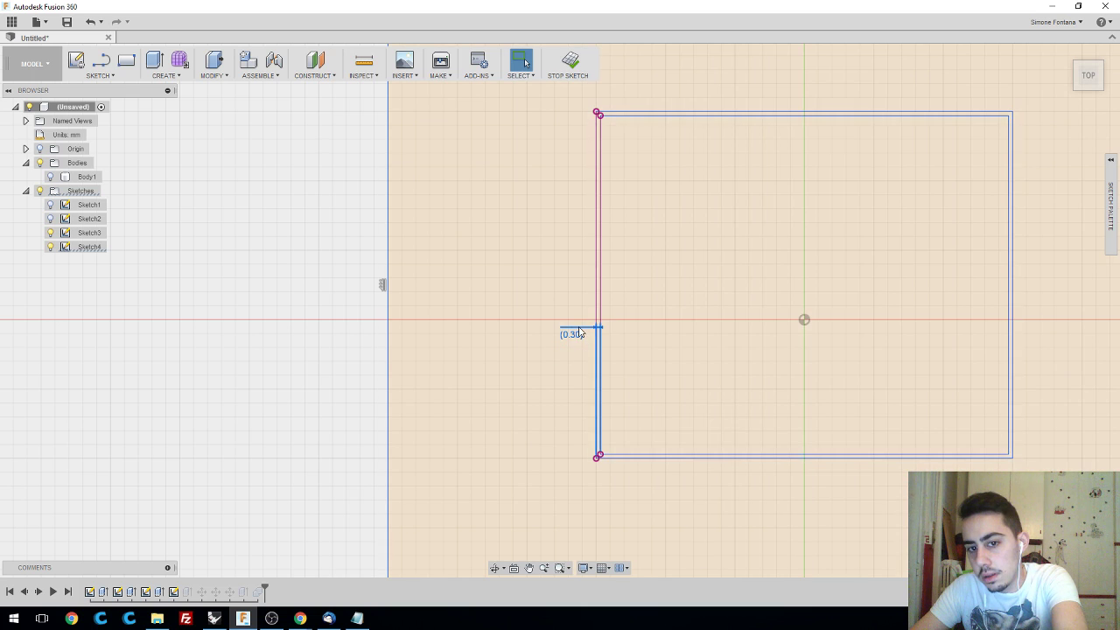
{"action": "key", "text": "Delete"}
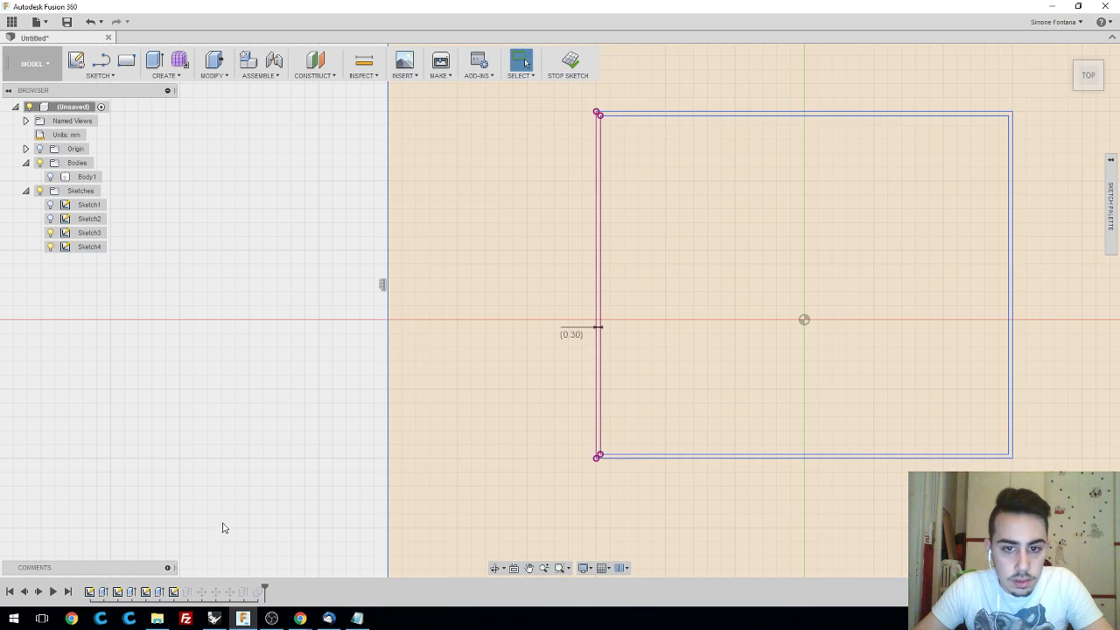
{"action": "key", "text": "Return"}
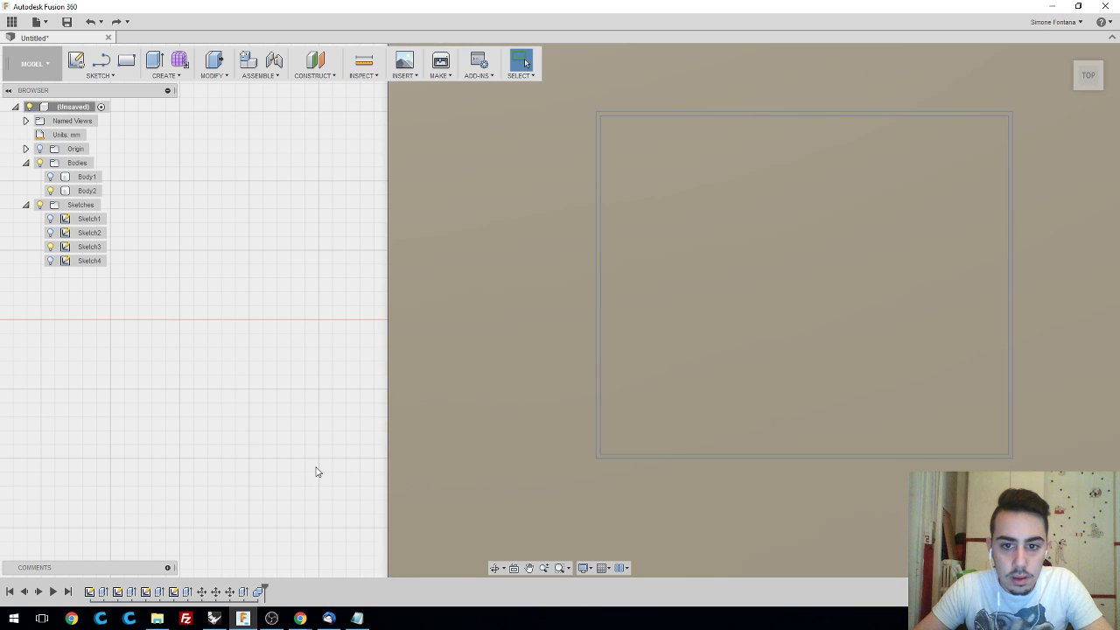
- Show Body1's base block and hide Sketch3, orbiting around the column and its base
{"action": "scroll", "coordinate": [320, 464], "scroll_direction": "down", "scroll_amount": 3}
{"action": "middle_click_drag", "start_coordinate": [283, 483], "coordinate": [650, 422], "text": "shift"}
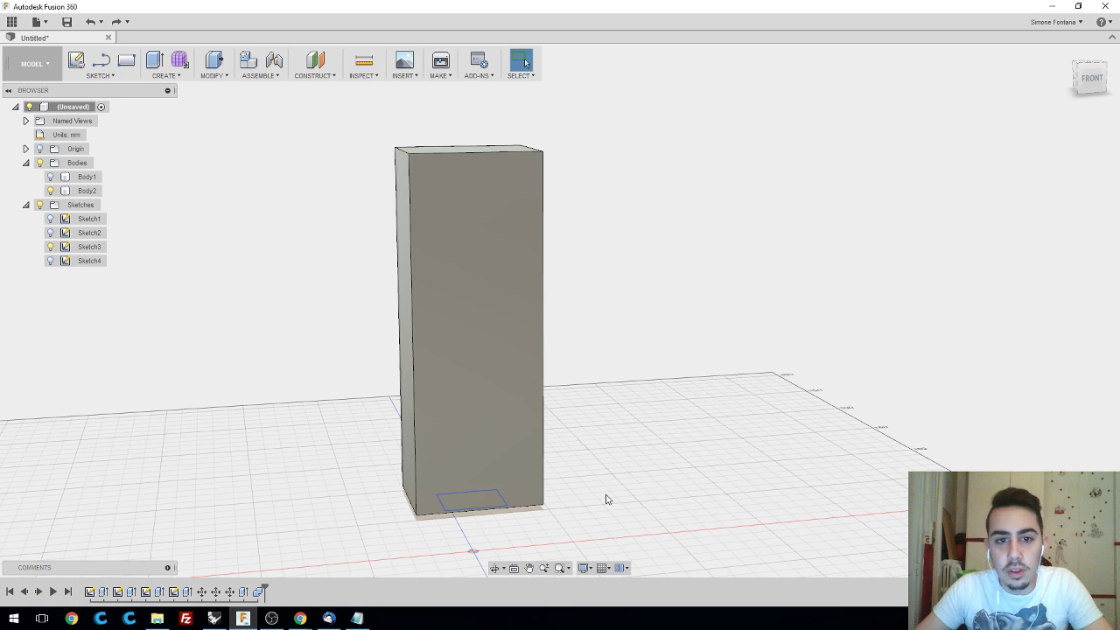
{"action": "left_click", "coordinate": [50, 177]}
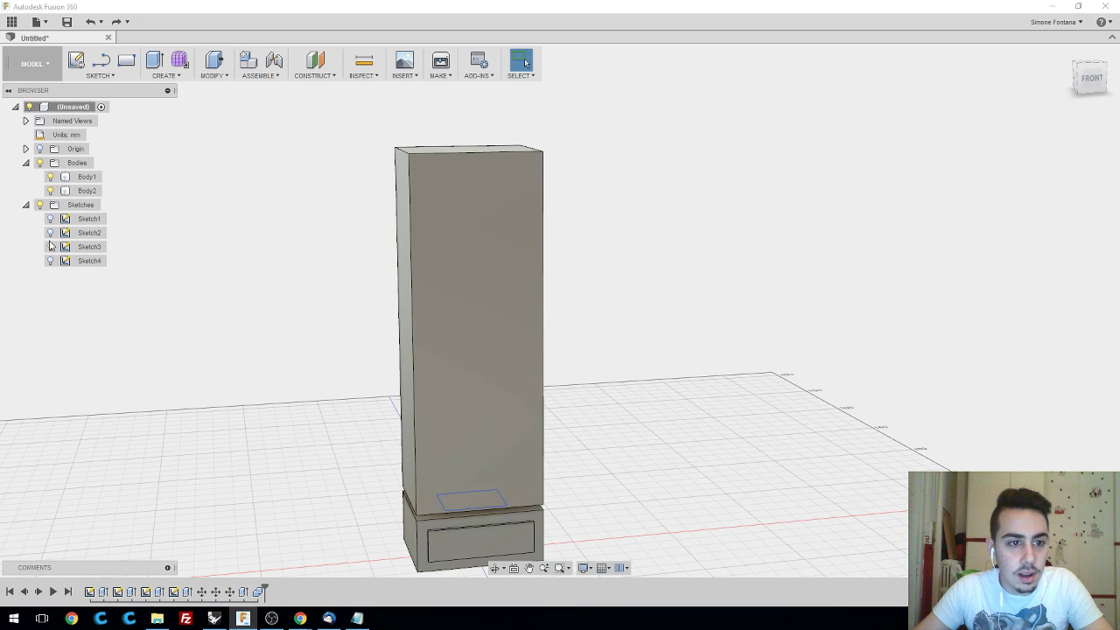
{"action": "left_click", "coordinate": [51, 247]}
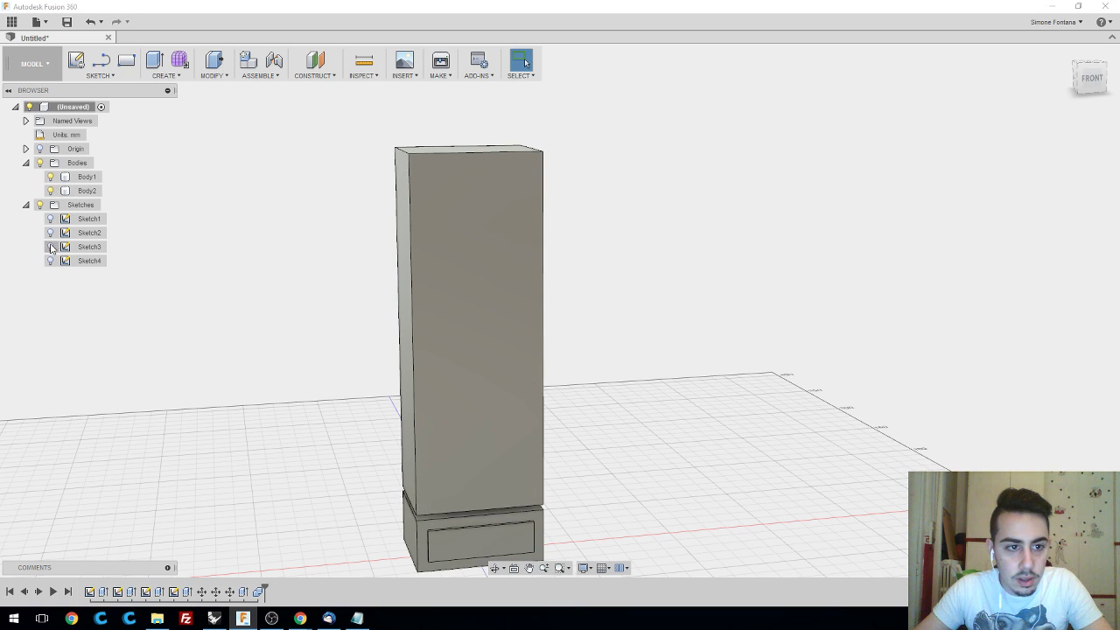
{"action": "middle_click_drag", "start_coordinate": [736, 413], "coordinate": [683, 434], "text": "shift"}
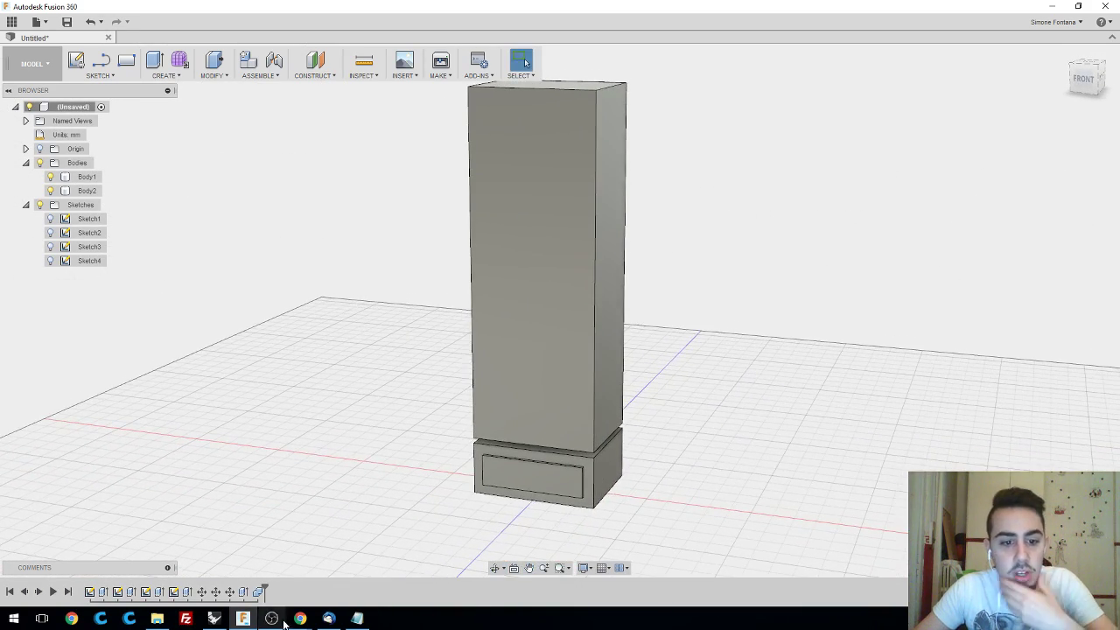
{"action": "mouse_move", "coordinate": [302, 622]}
{"action": "left_click", "coordinate": [288, 579]}
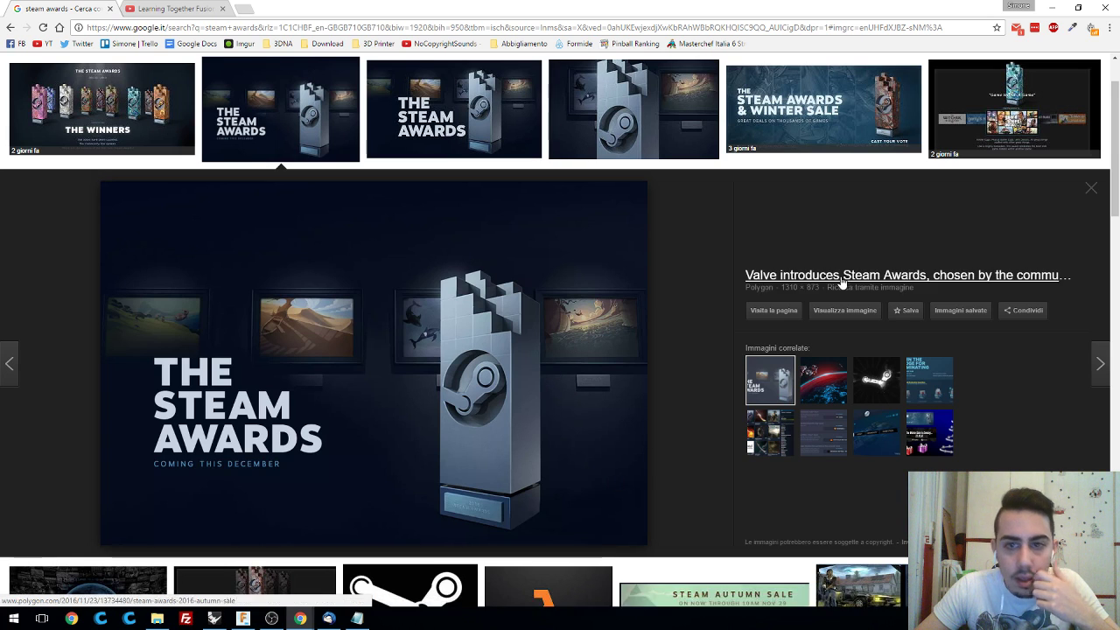
{"action": "left_click", "coordinate": [206, 9]}
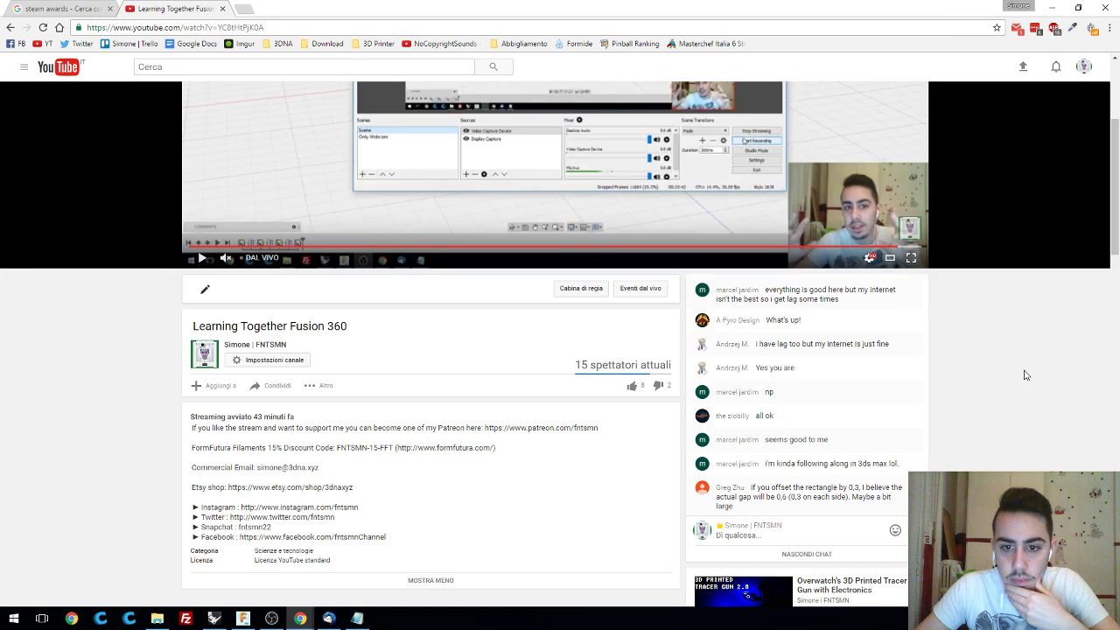
{"action": "left_click", "coordinate": [63, 8]}
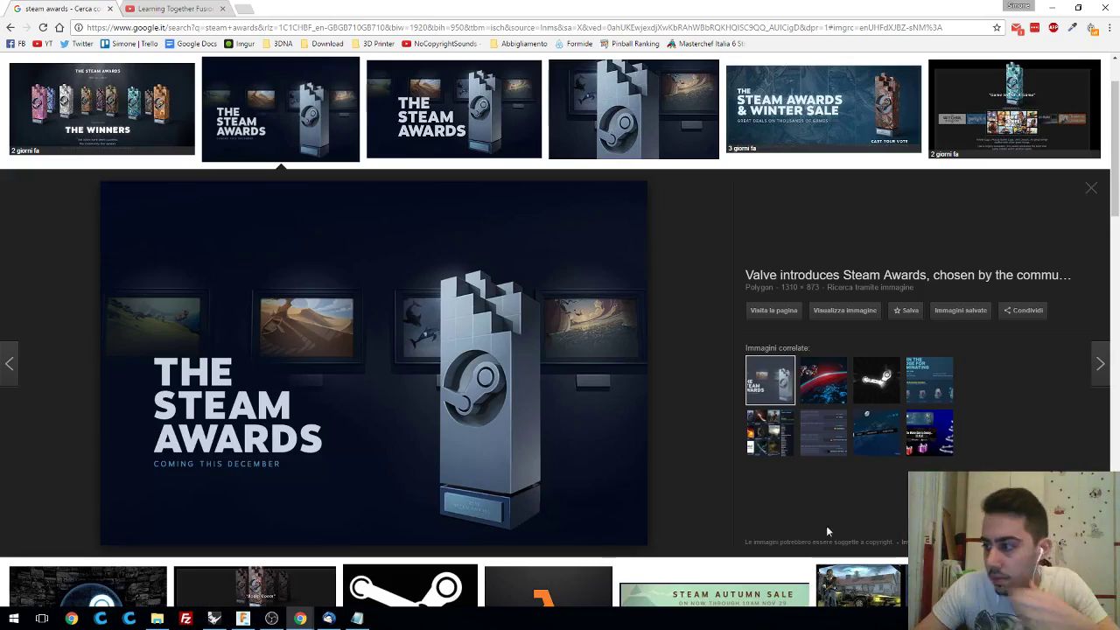
{"action": "left_click", "coordinate": [328, 619]}
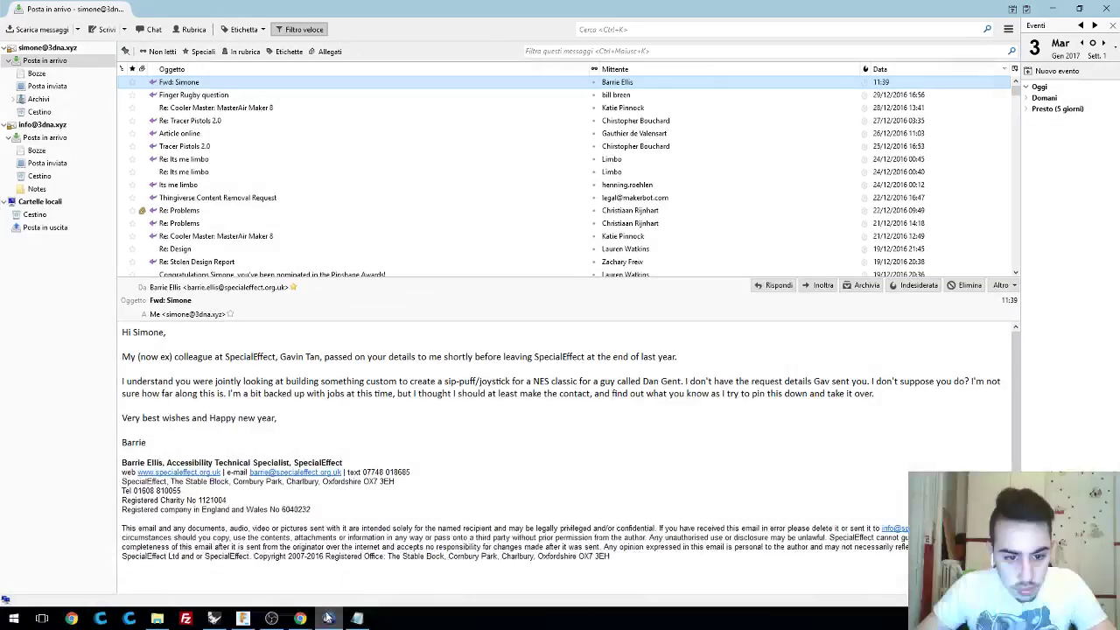
{"action": "left_click", "coordinate": [329, 618]}
{"action": "left_click", "coordinate": [243, 619]}
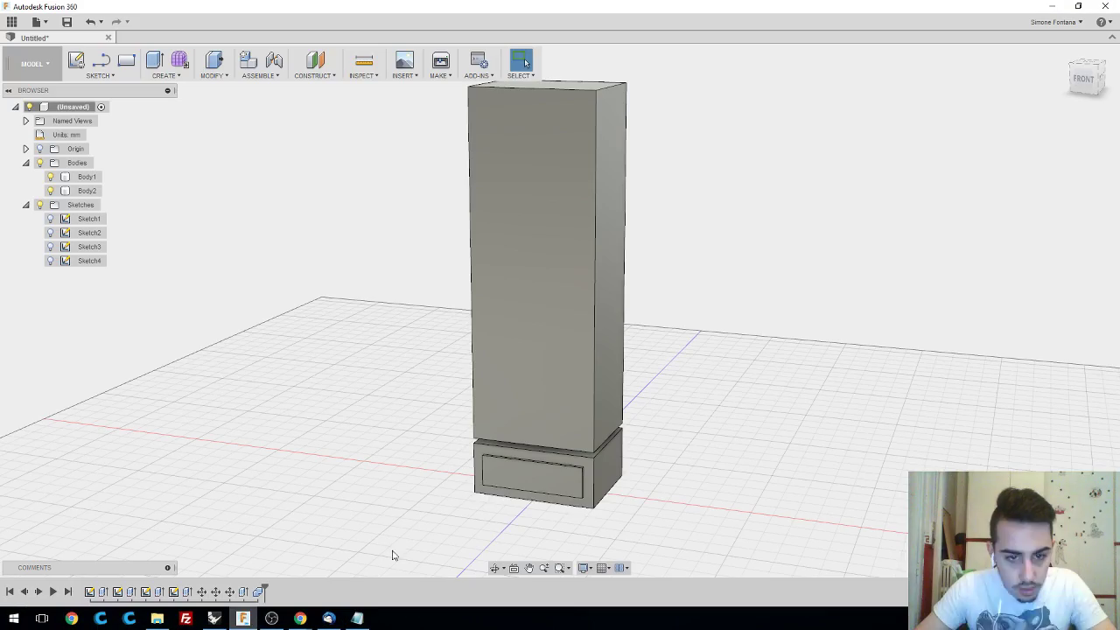
{"action": "middle_click_drag", "start_coordinate": [773, 448], "coordinate": [652, 407], "text": "shift"}
{"action": "left_click_drag", "start_coordinate": [652, 407], "coordinate": [678, 417]}
{"action": "key", "text": "Escape"}
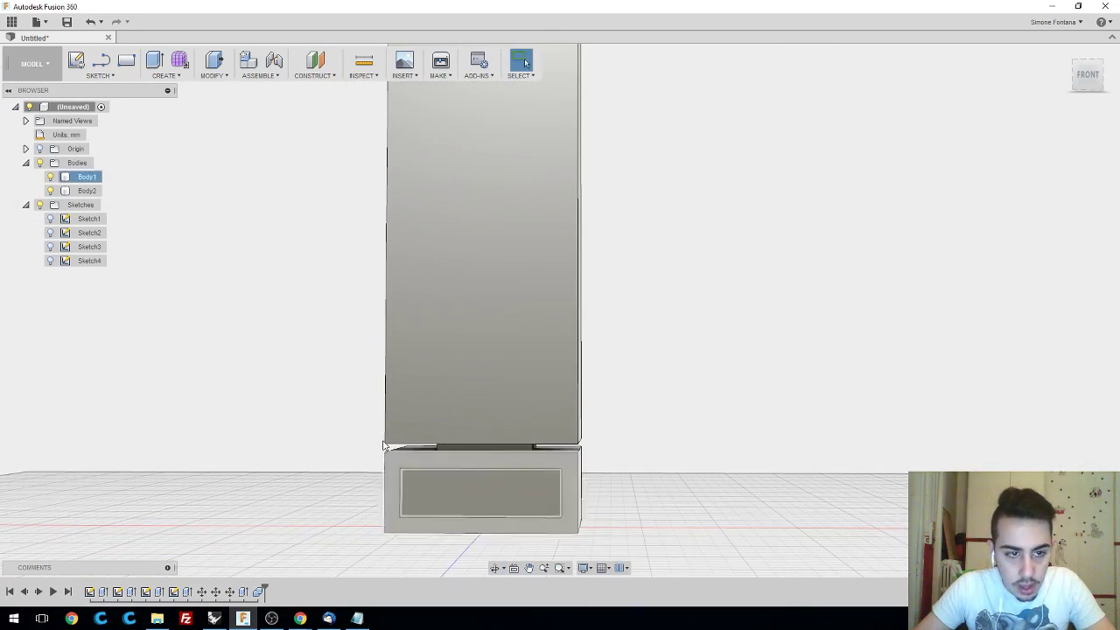
{"action": "left_click", "coordinate": [86, 190]}
{"action": "scroll", "coordinate": [637, 400], "scroll_direction": "down", "scroll_amount": 3}
{"action": "middle_click_drag", "start_coordinate": [637, 400], "coordinate": [681, 404], "text": "shift"}
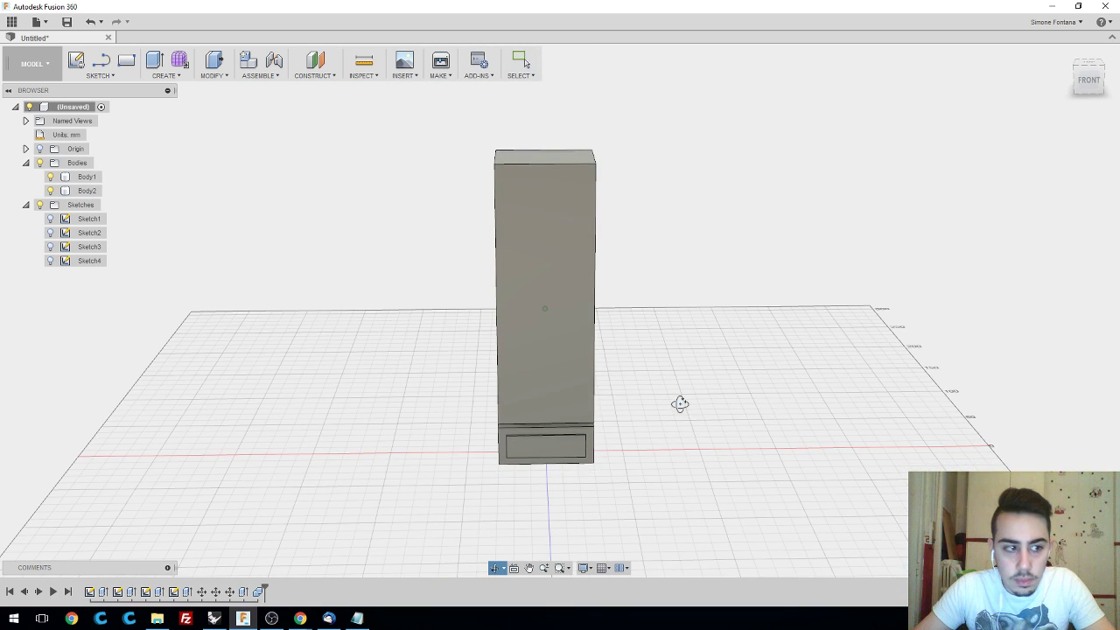
{"action": "key", "text": "Escape"}
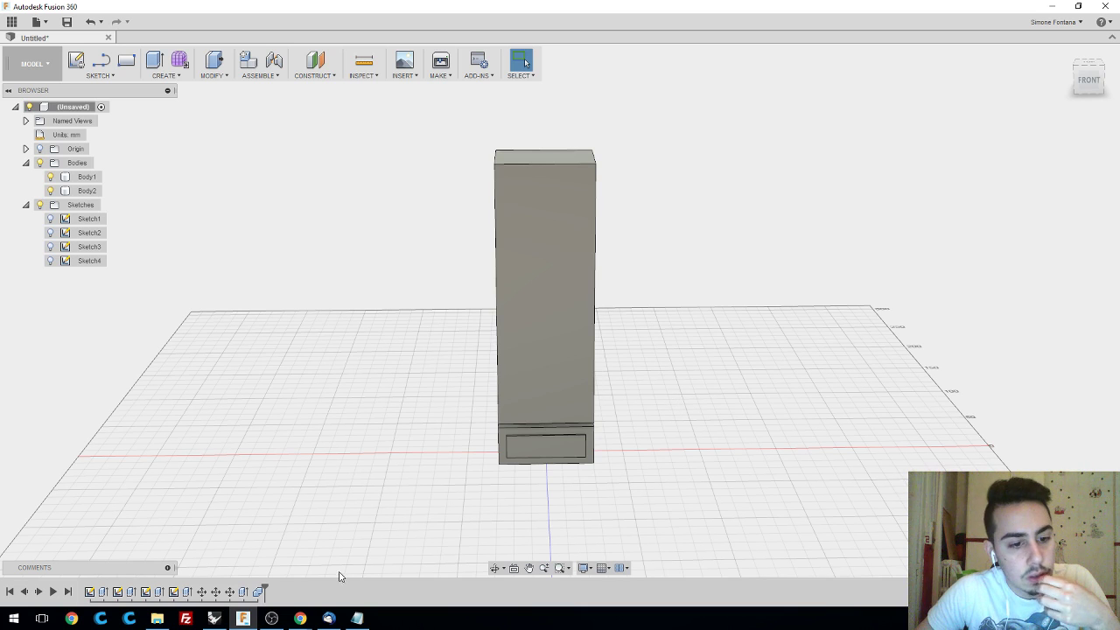
{"action": "mouse_move", "coordinate": [300, 619]}
{"action": "left_click", "coordinate": [291, 569]}
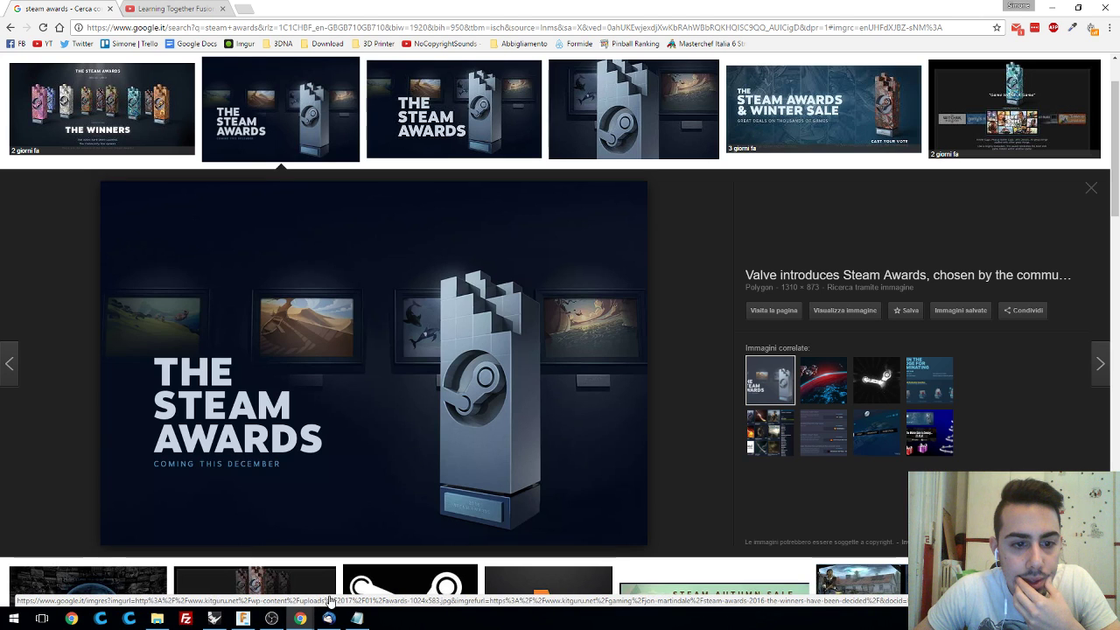
{"action": "left_click", "coordinate": [243, 619]}
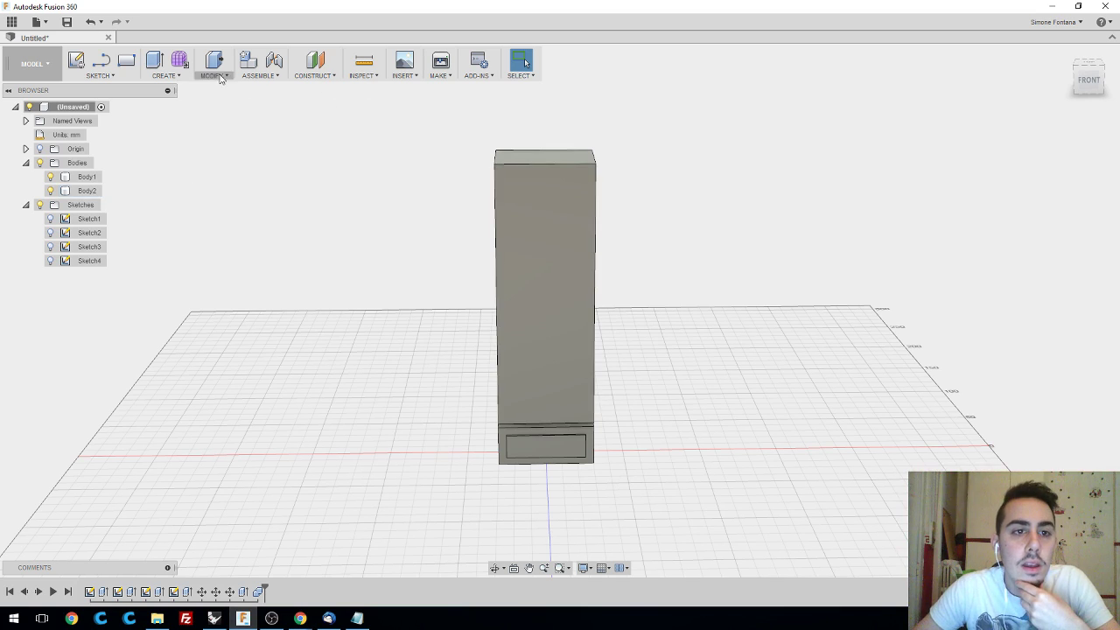
- Start a sketch on the column top with a full-face rectangle and a small corner square
{"action": "left_click", "coordinate": [75, 61]}
{"action": "left_click", "coordinate": [557, 156]}
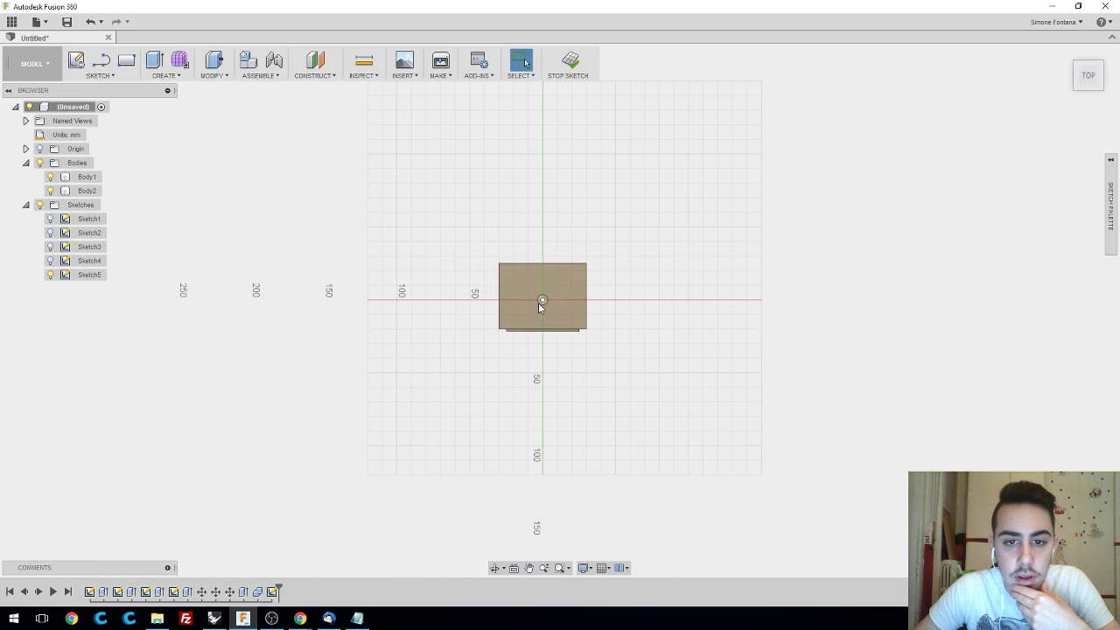
{"action": "scroll", "coordinate": [542, 322], "scroll_direction": "up", "scroll_amount": 6}
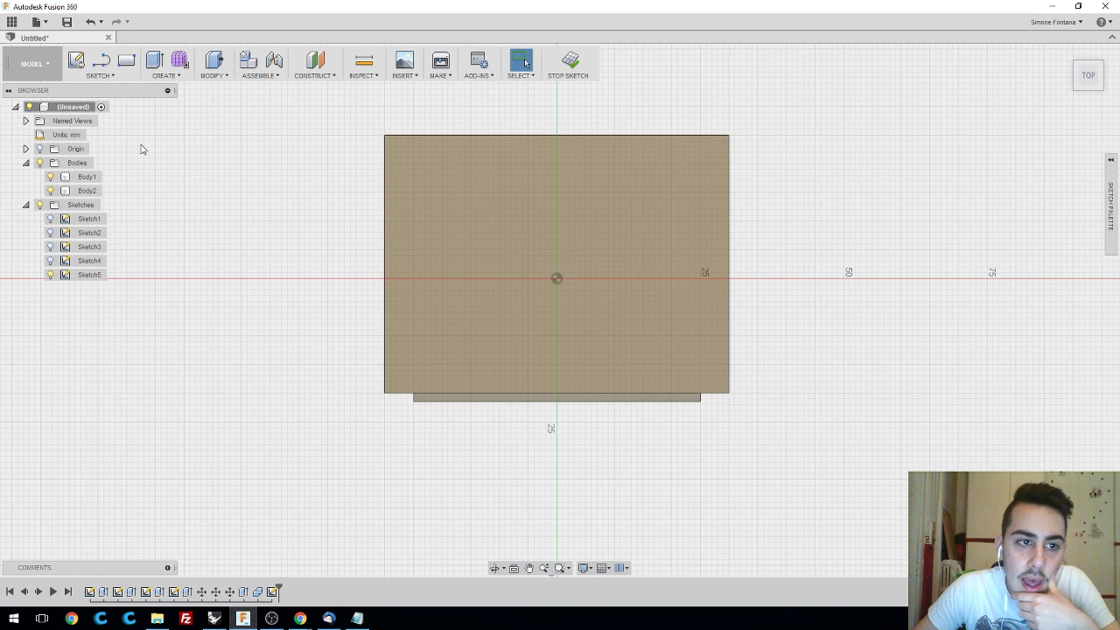
{"action": "left_click", "coordinate": [95, 75]}
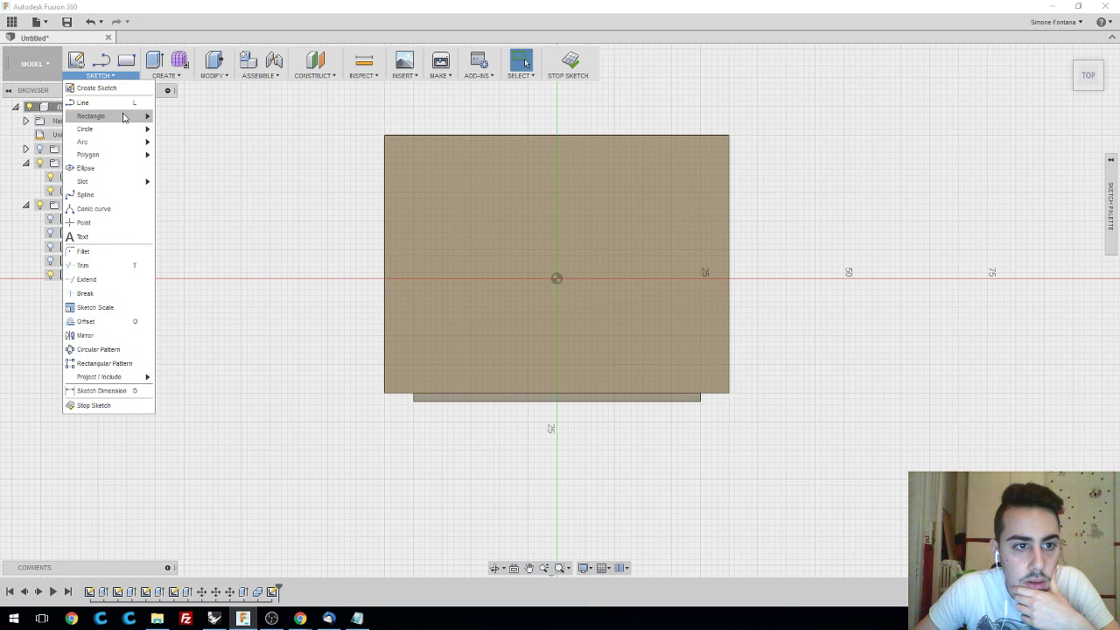
{"action": "mouse_move", "coordinate": [114, 116]}
{"action": "left_click", "coordinate": [189, 116]}
{"action": "left_click", "coordinate": [384, 134]}
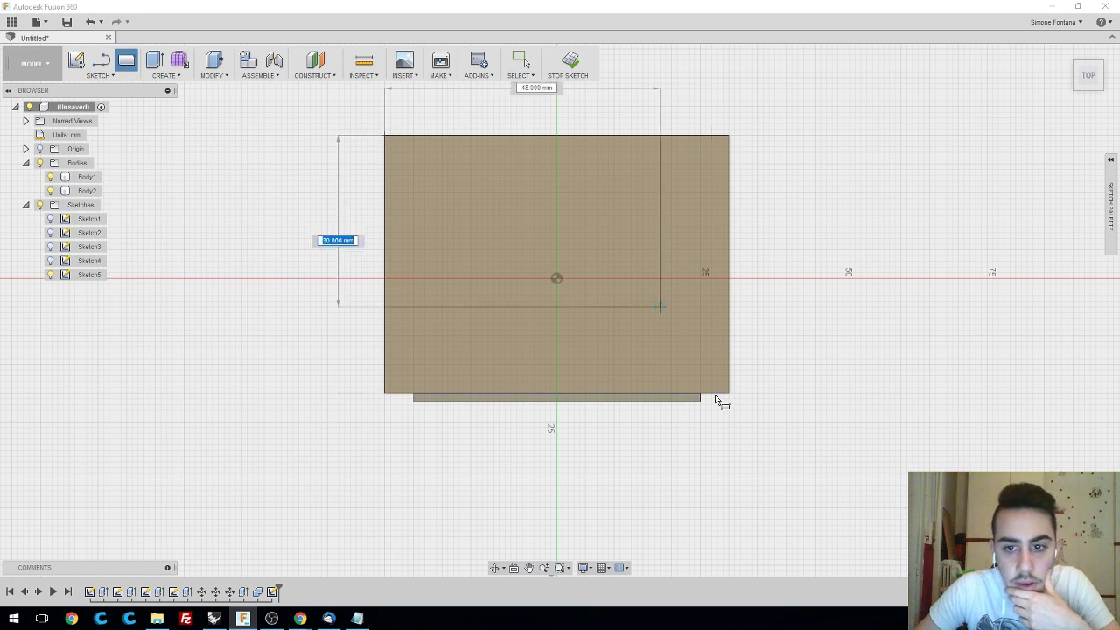
{"action": "left_click", "coordinate": [729, 393]}
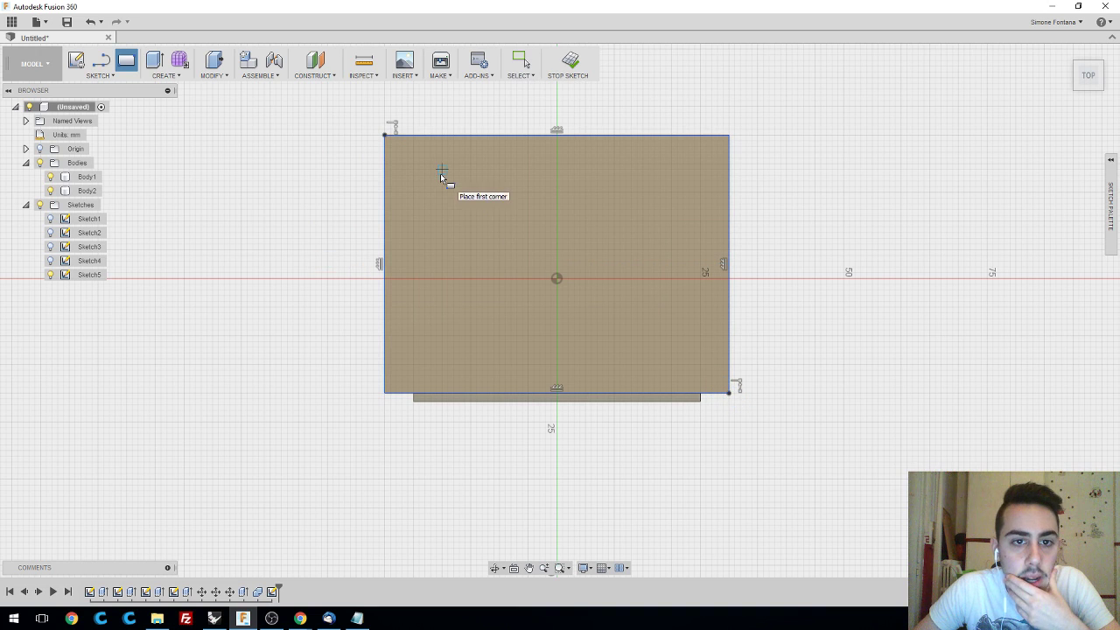
{"action": "left_click", "coordinate": [384, 135]}
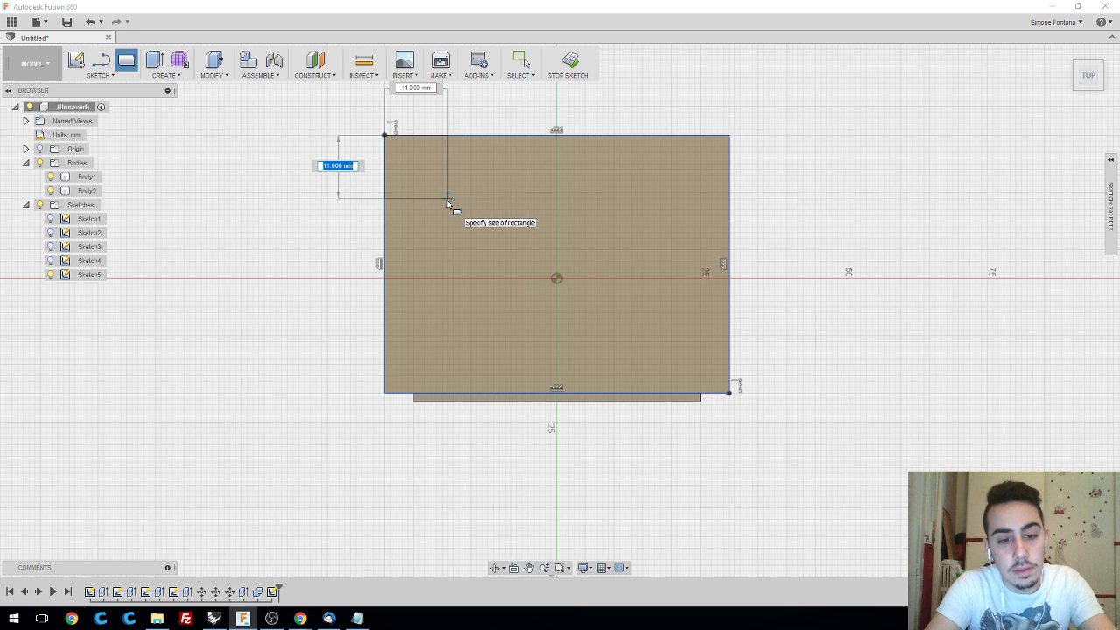
{"action": "key", "text": "Return"}
{"action": "key", "text": "Escape"}
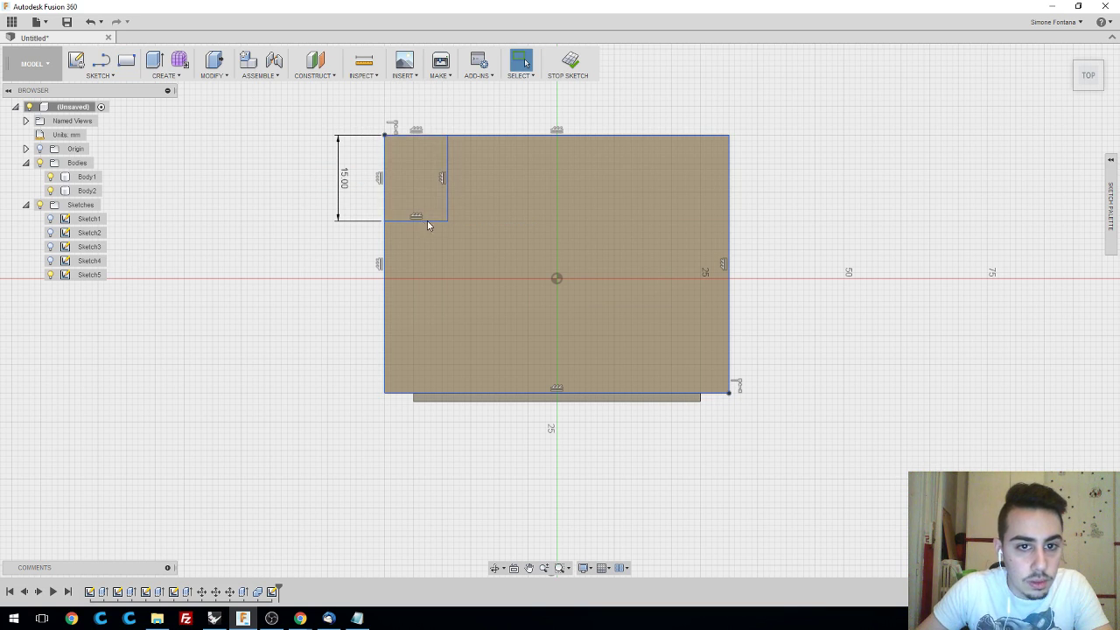
- Dimension the corner square's width to 15 mm
{"action": "left_click", "coordinate": [99, 75]}
{"action": "left_click", "coordinate": [101, 390]}
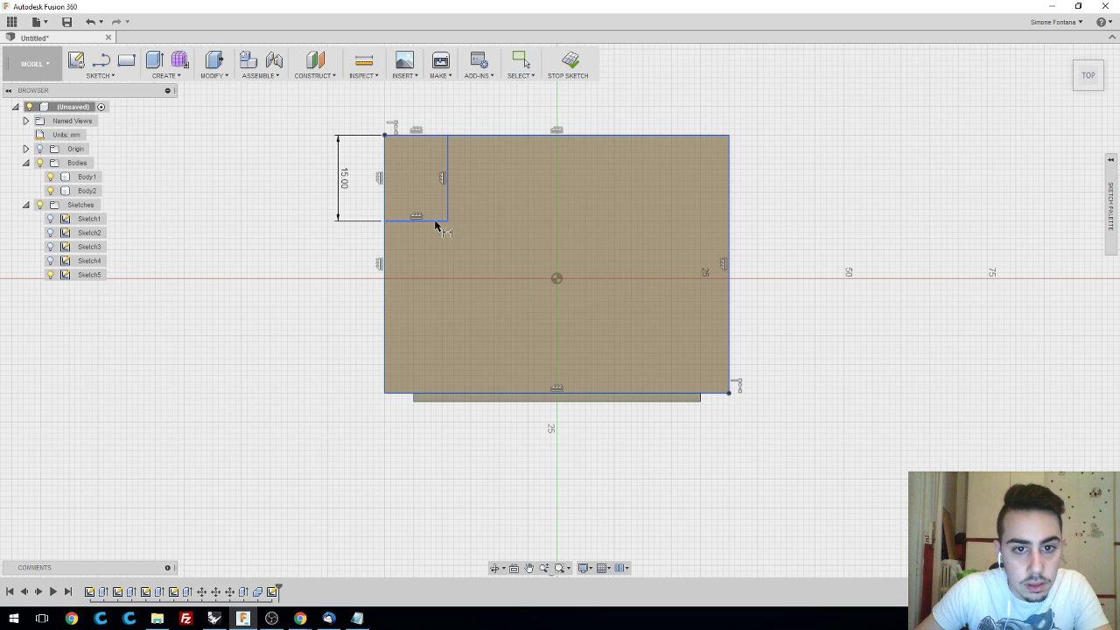
{"action": "left_click", "coordinate": [436, 223]}
{"action": "left_click", "coordinate": [447, 277]}
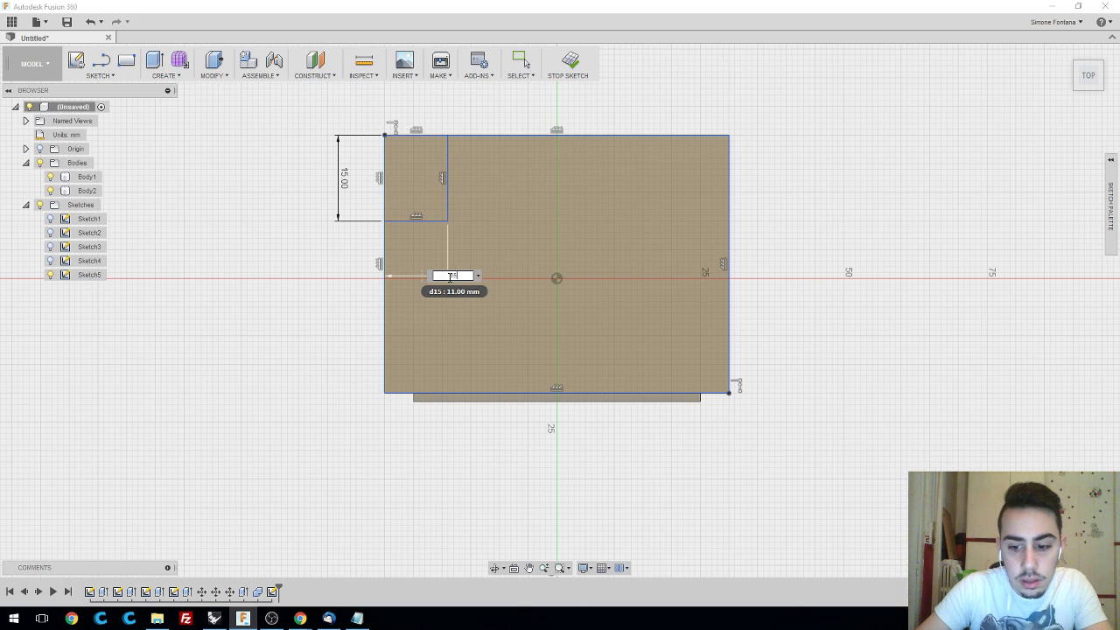
{"action": "type", "text": "15"}
{"action": "key", "text": "Return"}
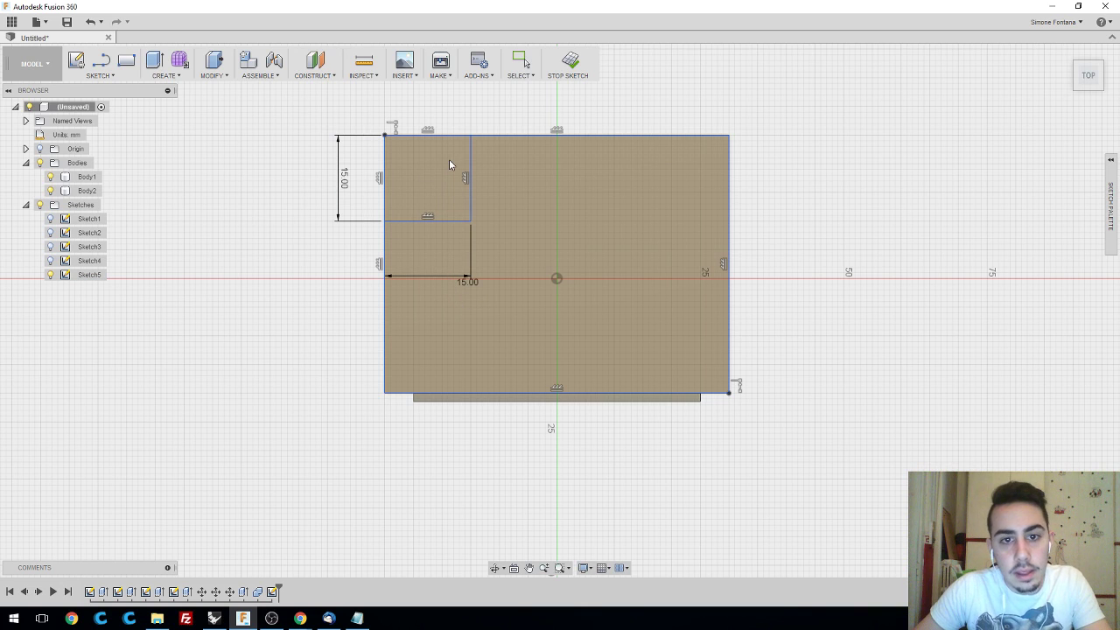
{"action": "key", "text": "Escape"}
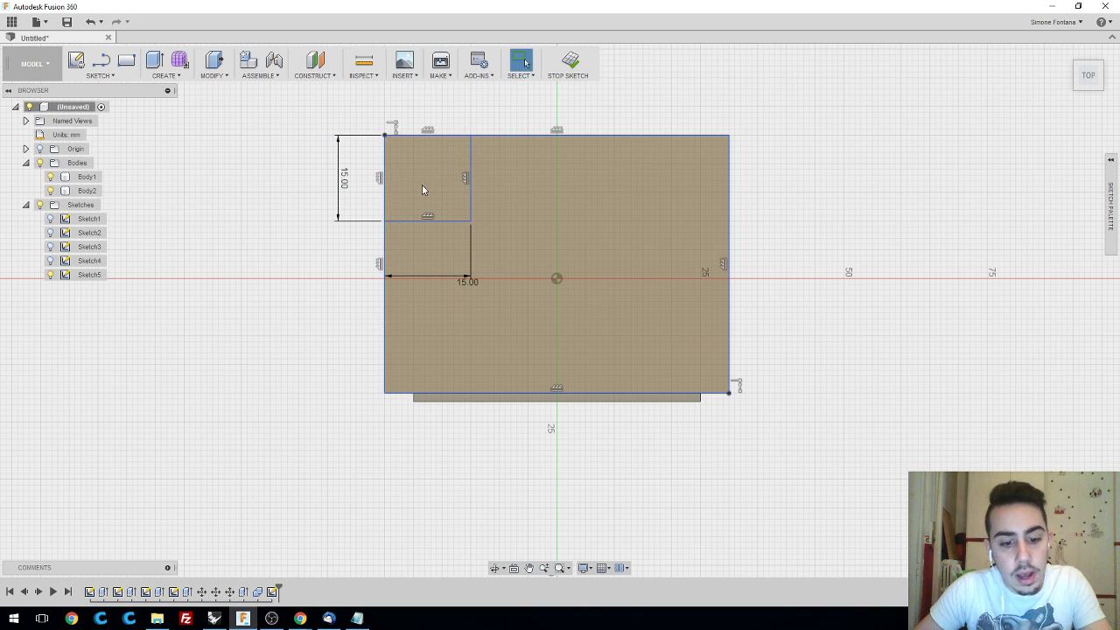
- Trim the outer top and left edges beside the corner square
{"action": "key", "text": "t"}
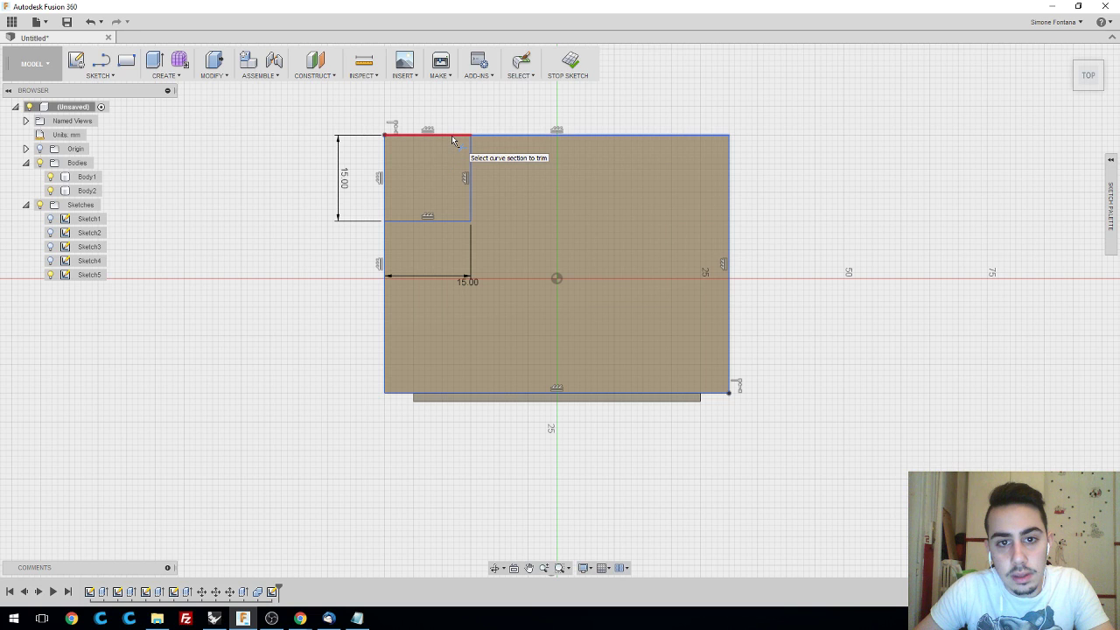
{"action": "left_click", "coordinate": [454, 139]}
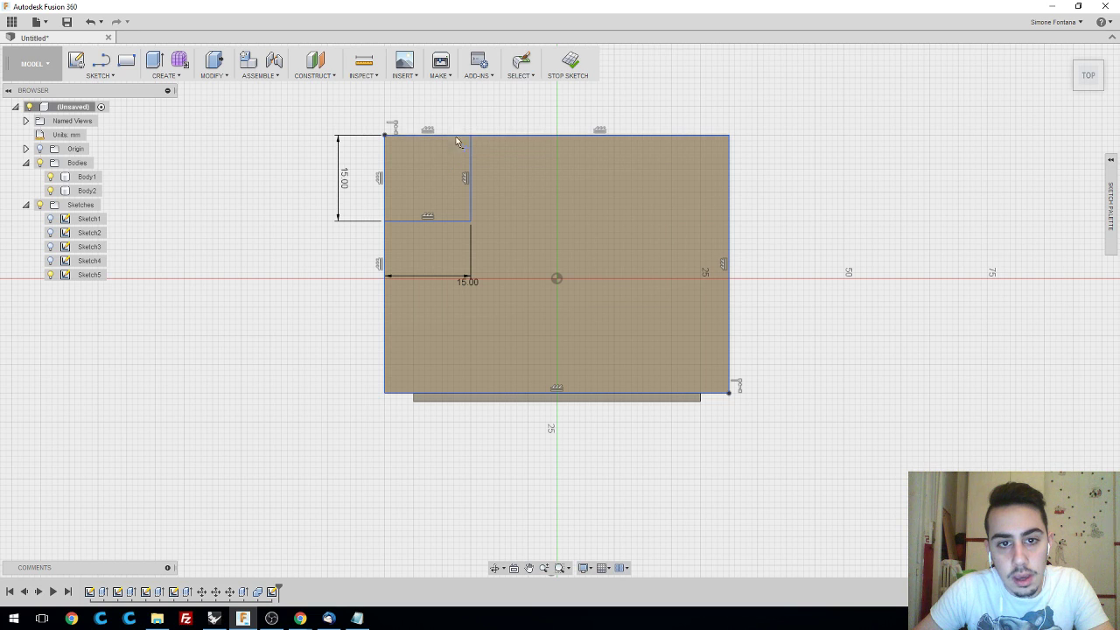
{"action": "left_click", "coordinate": [386, 160]}
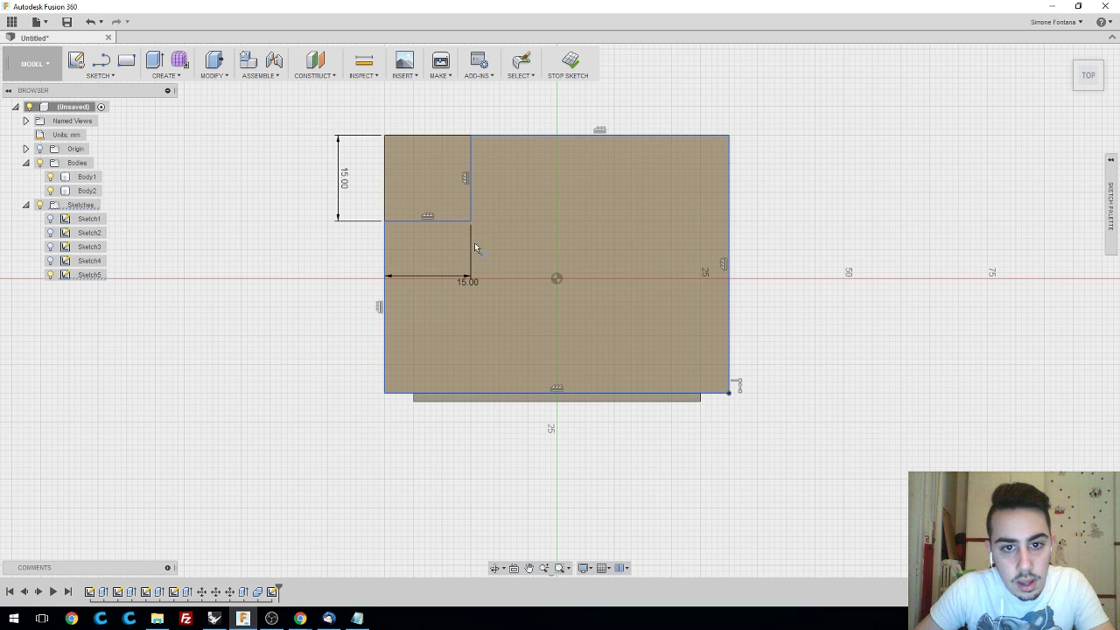
{"action": "key", "text": "Escape"}
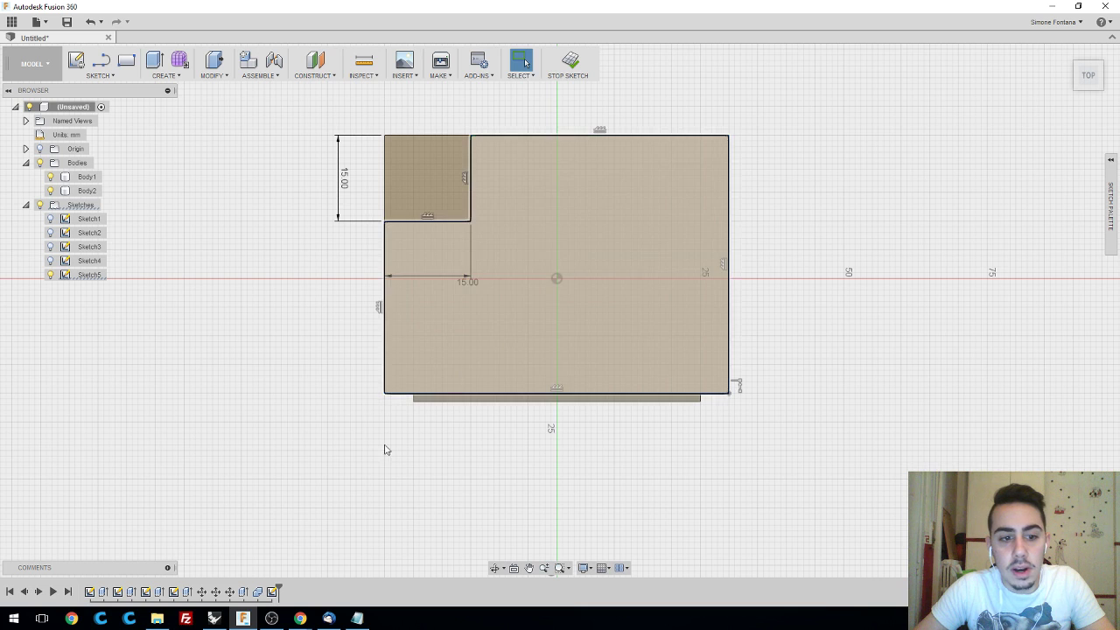
{"action": "left_click", "coordinate": [117, 592]}
- Extrude-cut the large top-face profile 15 mm down, leaving a small cube at the corner
{"action": "left_click", "coordinate": [569, 61]}
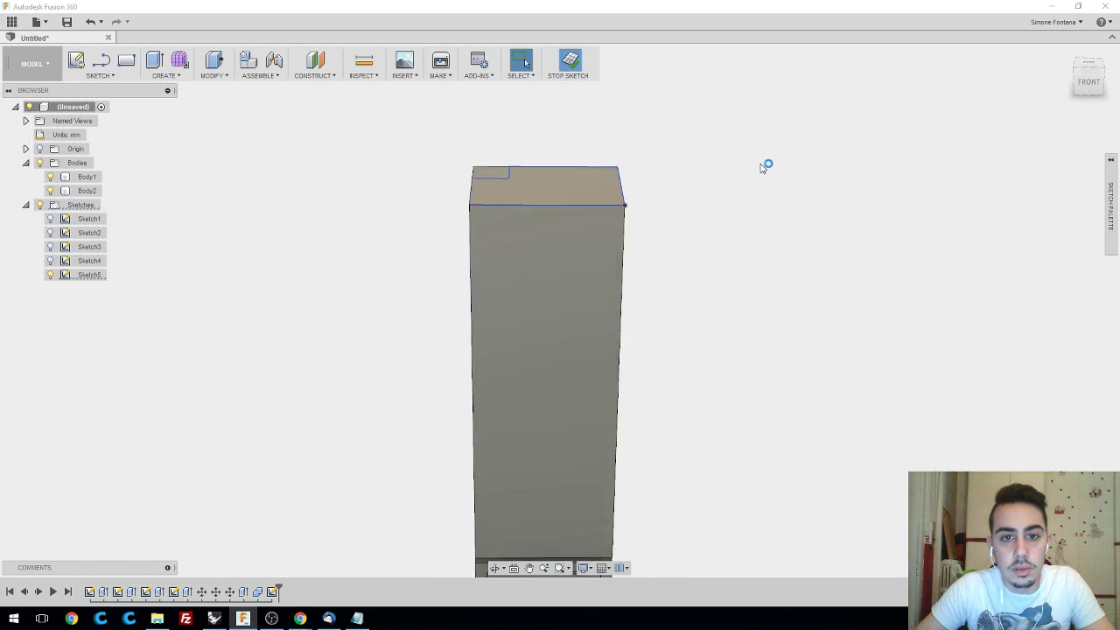
{"action": "middle_click_drag", "start_coordinate": [635, 189], "coordinate": [615, 204], "text": "shift"}
{"action": "scroll", "coordinate": [604, 201], "scroll_direction": "up", "scroll_amount": 3}
{"action": "key", "text": "e"}
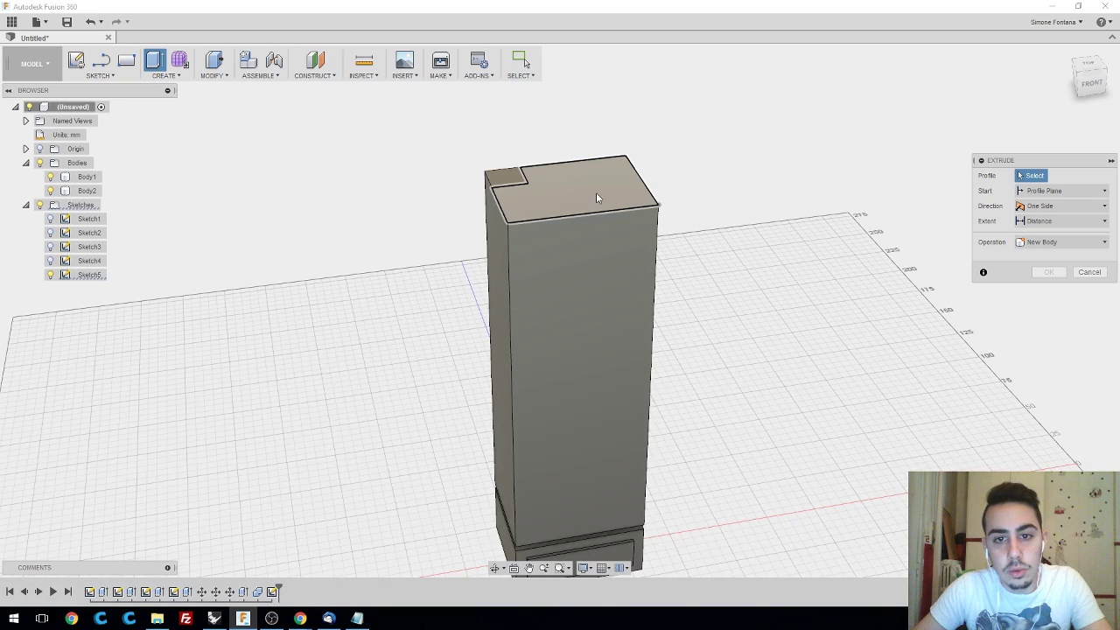
{"action": "left_click", "coordinate": [643, 190]}
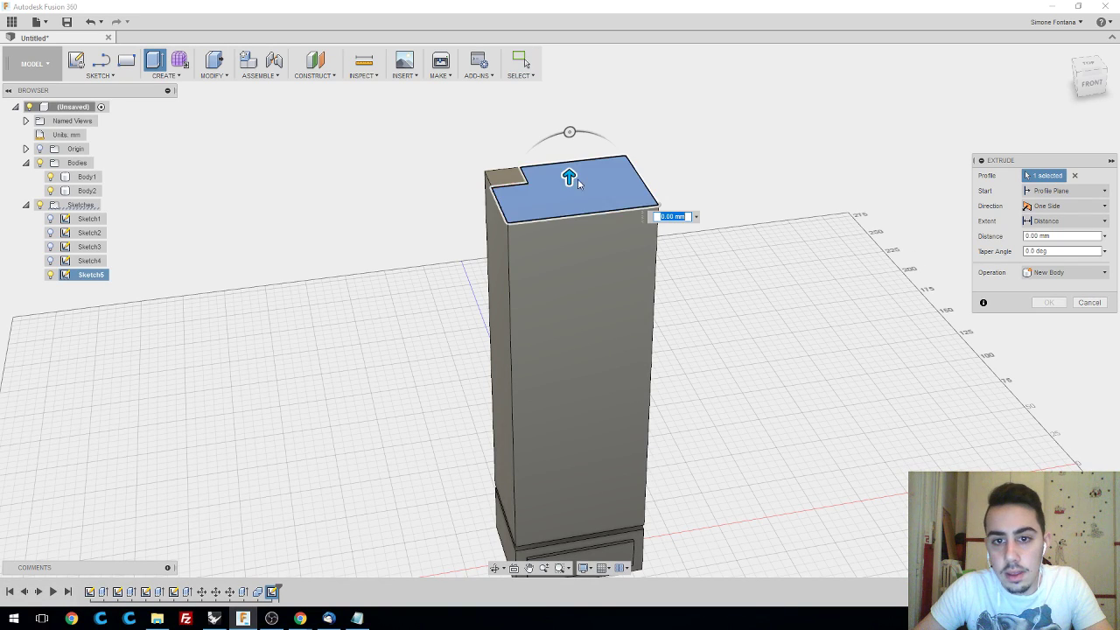
{"action": "left_click_drag", "start_coordinate": [568, 176], "coordinate": [570, 220]}
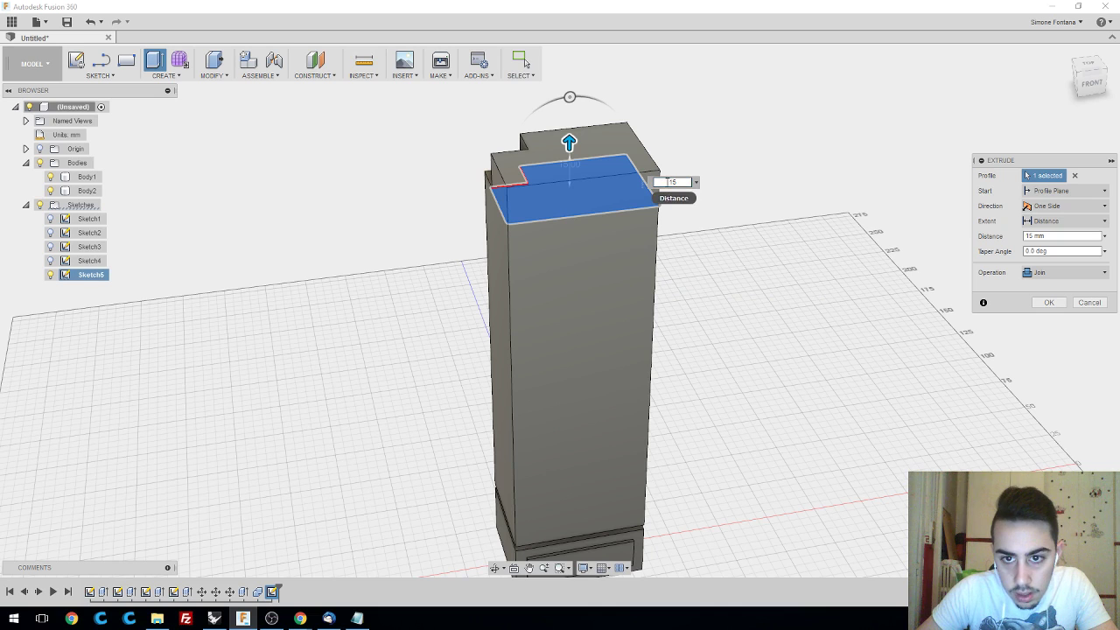
{"action": "type", "text": "-"}
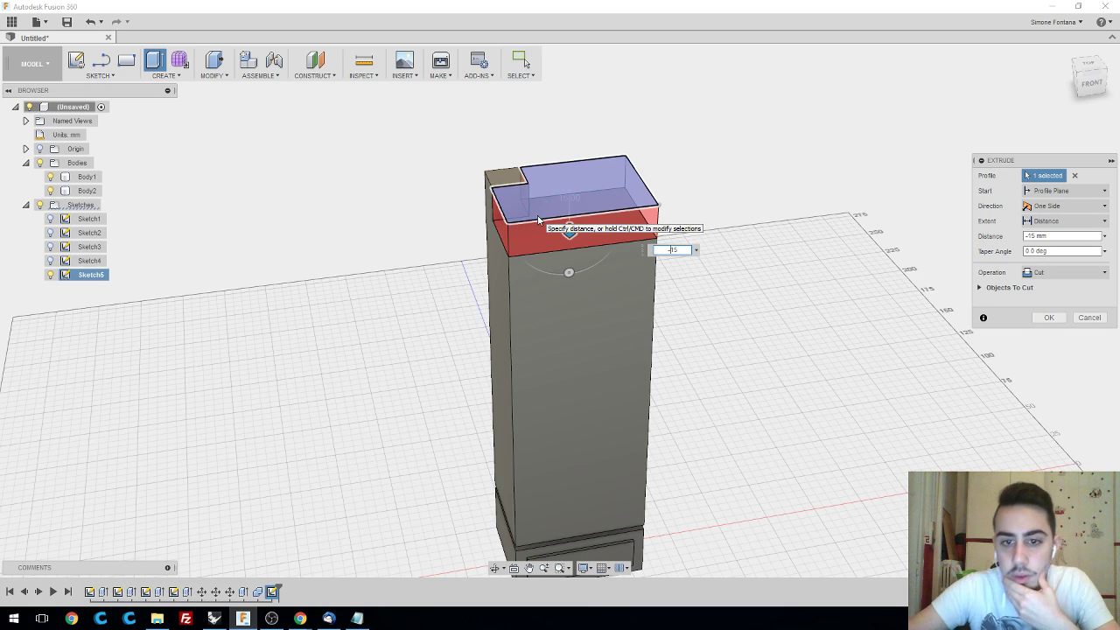
{"action": "key", "text": "Return"}
{"action": "middle_click_drag", "start_coordinate": [732, 347], "coordinate": [695, 341], "text": "shift"}
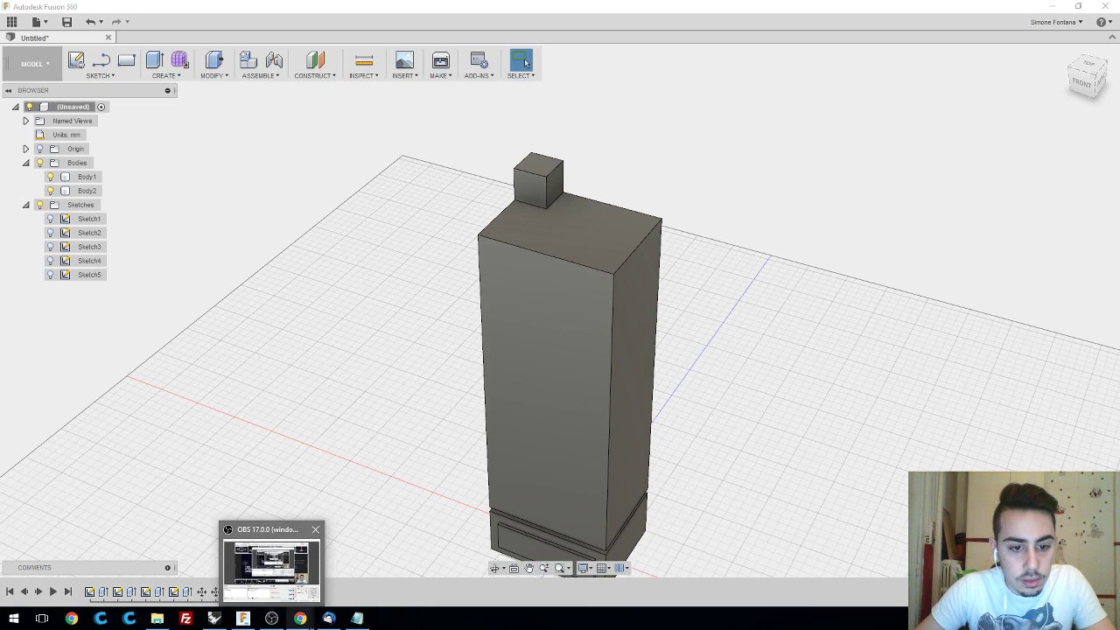
{"action": "mouse_move", "coordinate": [300, 621]}
{"action": "left_click", "coordinate": [294, 570]}
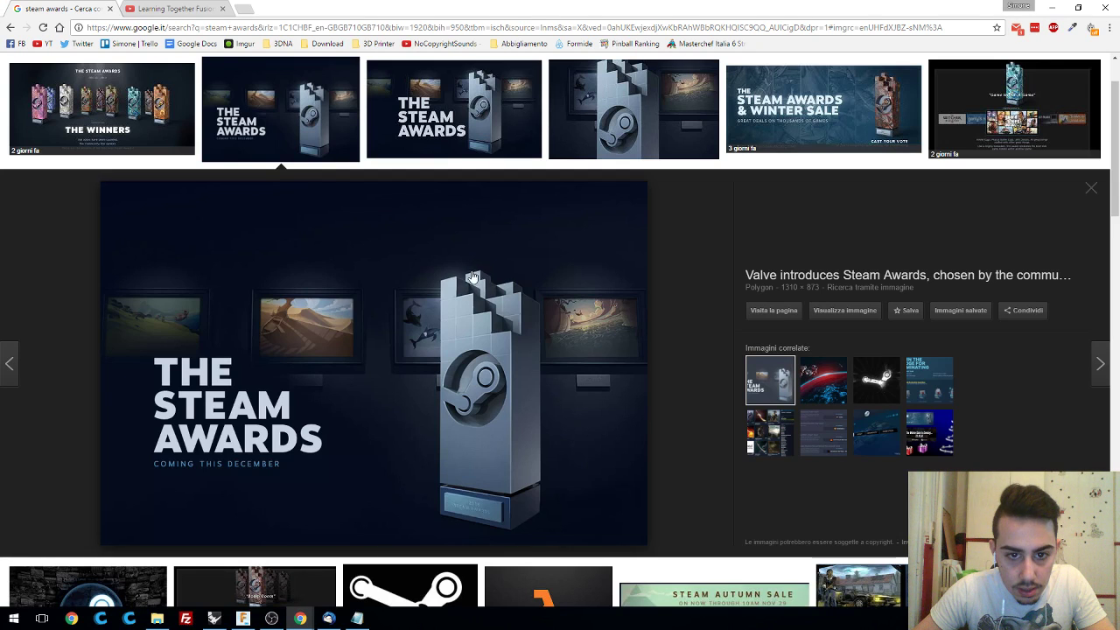
{"action": "left_click", "coordinate": [243, 619]}
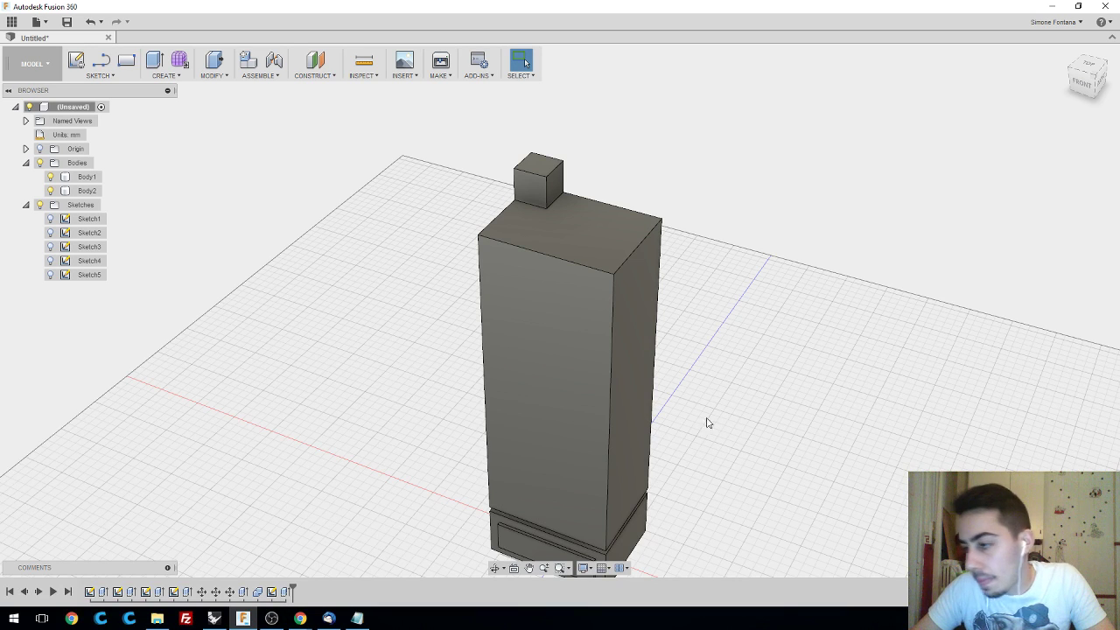
{"action": "mouse_move", "coordinate": [753, 447]}
{"action": "middle_mouse_down", "text": "shift"}
{"action": "mouse_move", "coordinate": [735, 420]}
{"action": "mouse_move", "coordinate": [738, 438]}
{"action": "middle_mouse_up", "text": "shift"}
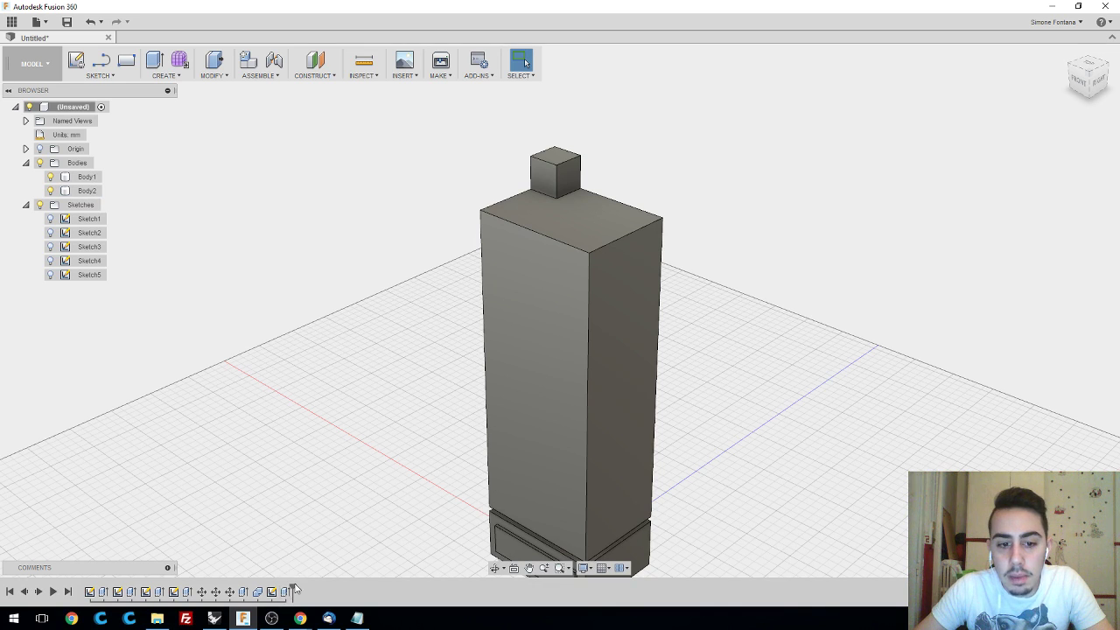
{"action": "left_click_drag", "start_coordinate": [293, 589], "coordinate": [167, 585]}
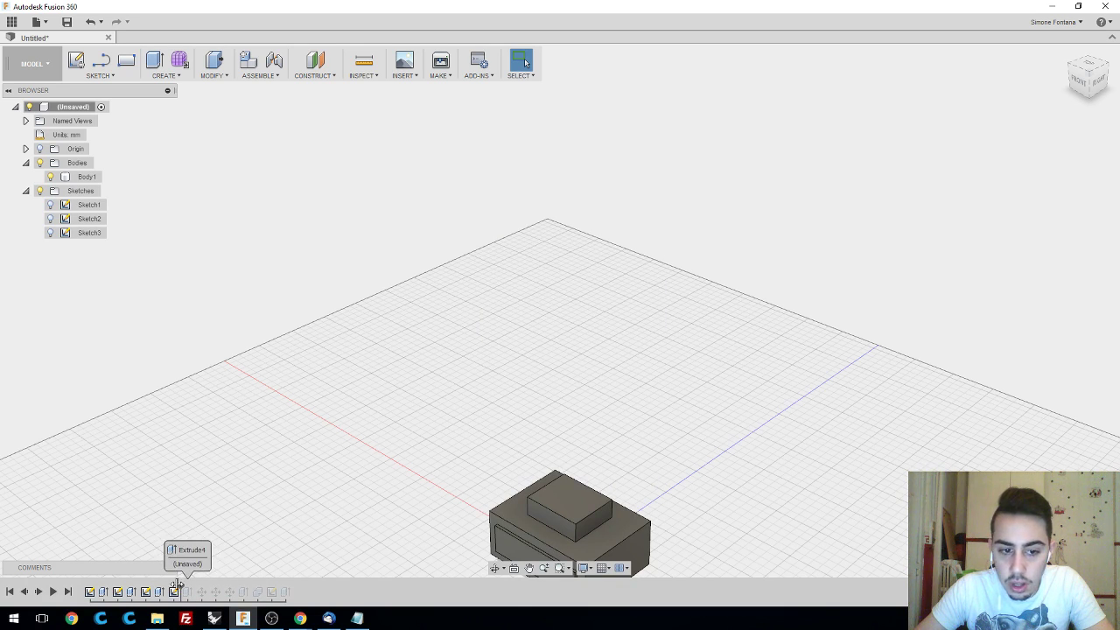
{"action": "left_click_drag", "start_coordinate": [176, 585], "coordinate": [293, 587]}
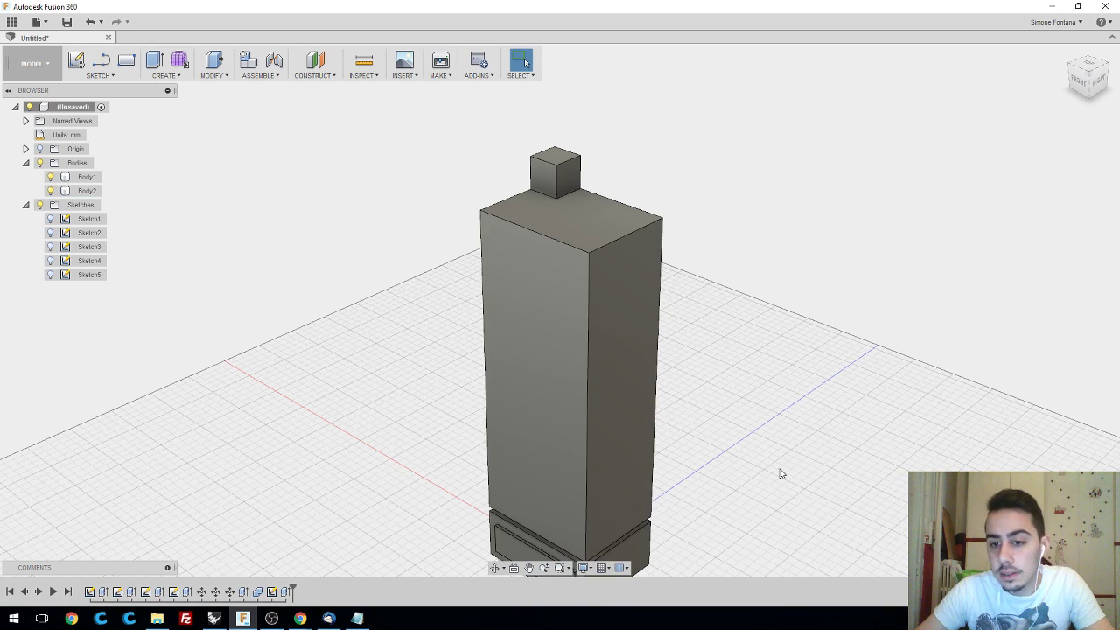
{"action": "mouse_move", "coordinate": [782, 474]}
{"action": "middle_mouse_down", "text": "shift"}
{"action": "mouse_move", "coordinate": [758, 418]}
{"action": "mouse_move", "coordinate": [800, 465]}
{"action": "mouse_move", "coordinate": [788, 470]}
{"action": "middle_mouse_up", "text": "shift"}
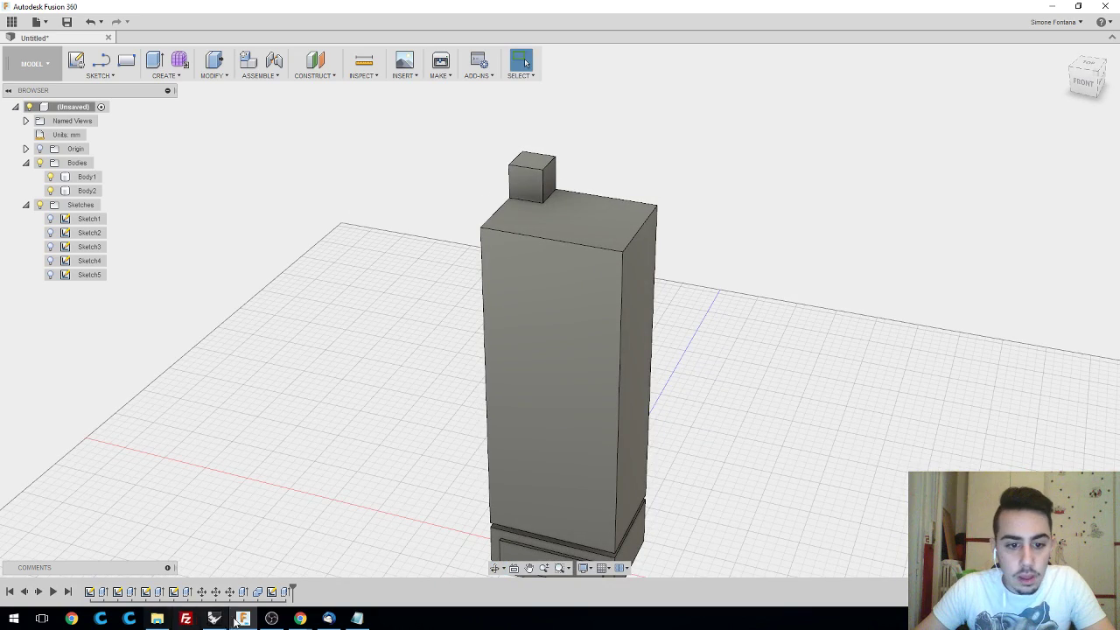
- Bring up the Chrome image search, glance at the live-stream tab, and return to the model
{"action": "mouse_move", "coordinate": [301, 619]}
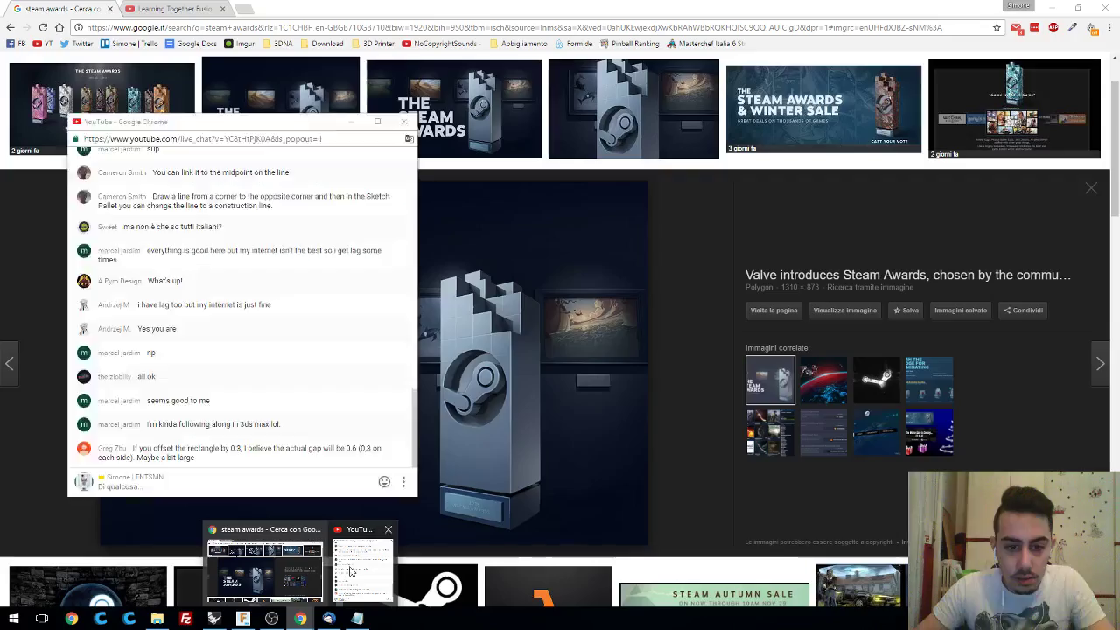
{"action": "left_click", "coordinate": [300, 585]}
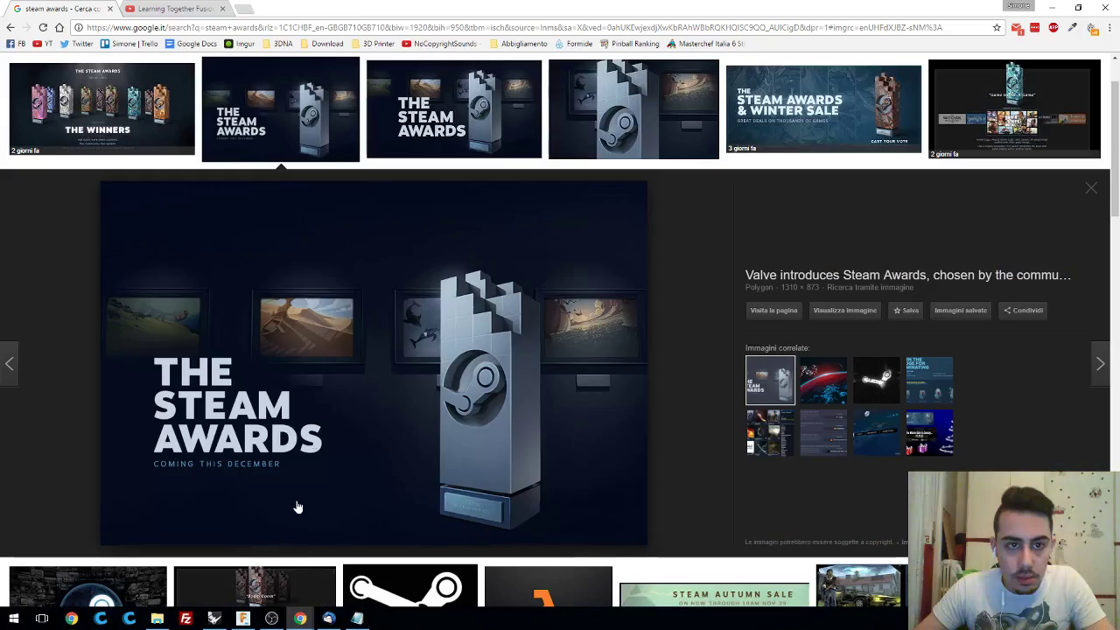
{"action": "left_click", "coordinate": [166, 9]}
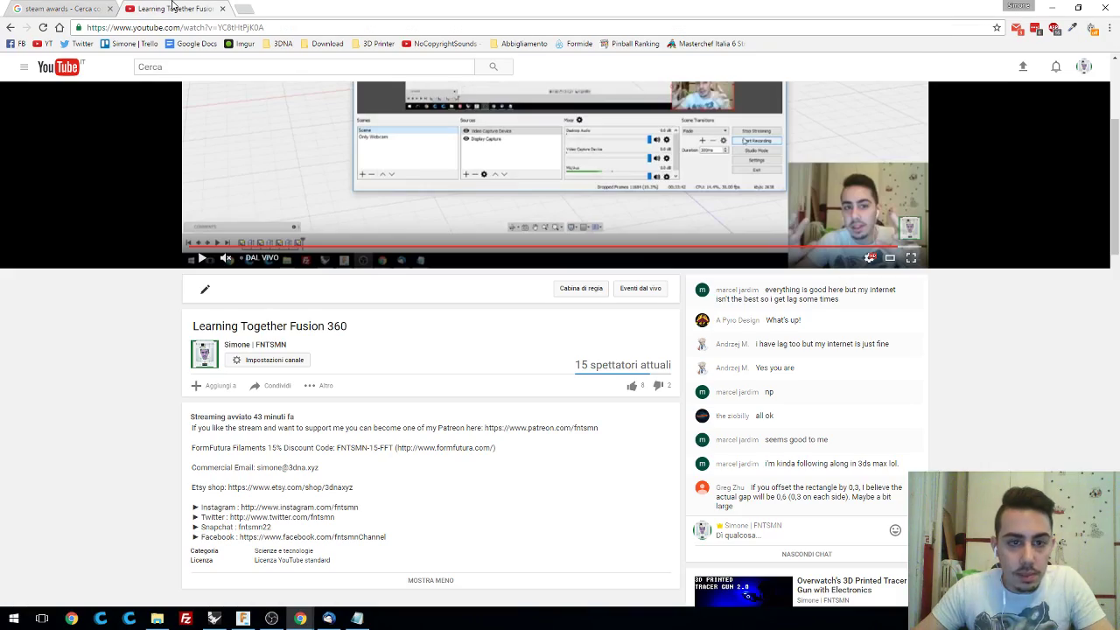
{"action": "left_click", "coordinate": [78, 7]}
{"action": "key", "text": "alt+Tab"}
- Orbit the model slightly, then bring the Steam Awards image search and OBS window forward
{"action": "middle_click_drag", "start_coordinate": [785, 435], "coordinate": [764, 415], "text": "shift"}
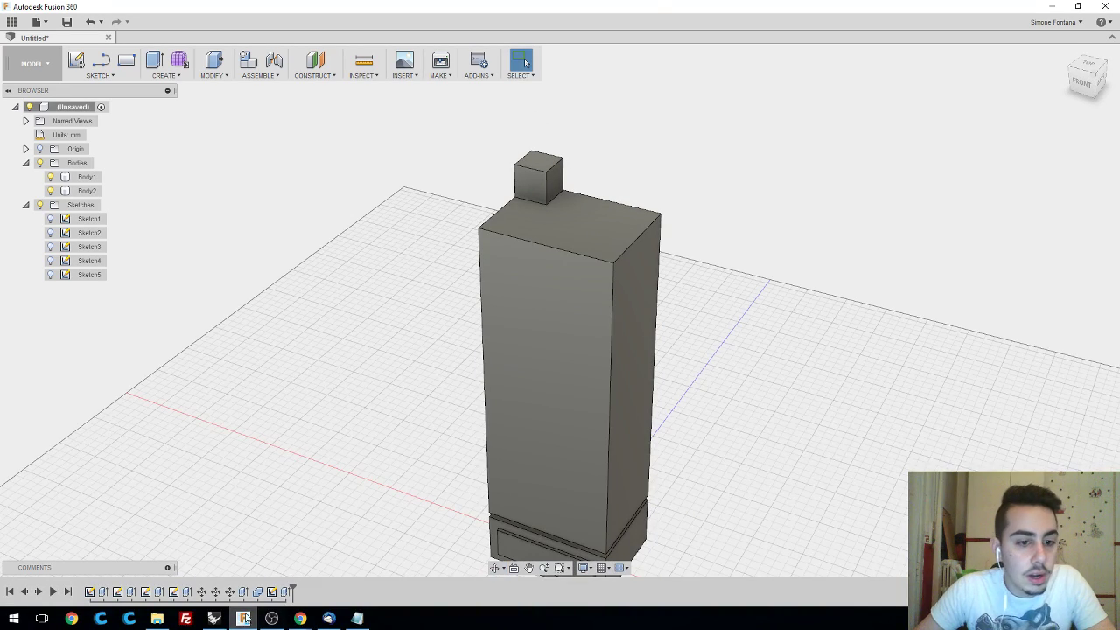
{"action": "mouse_move", "coordinate": [300, 619]}
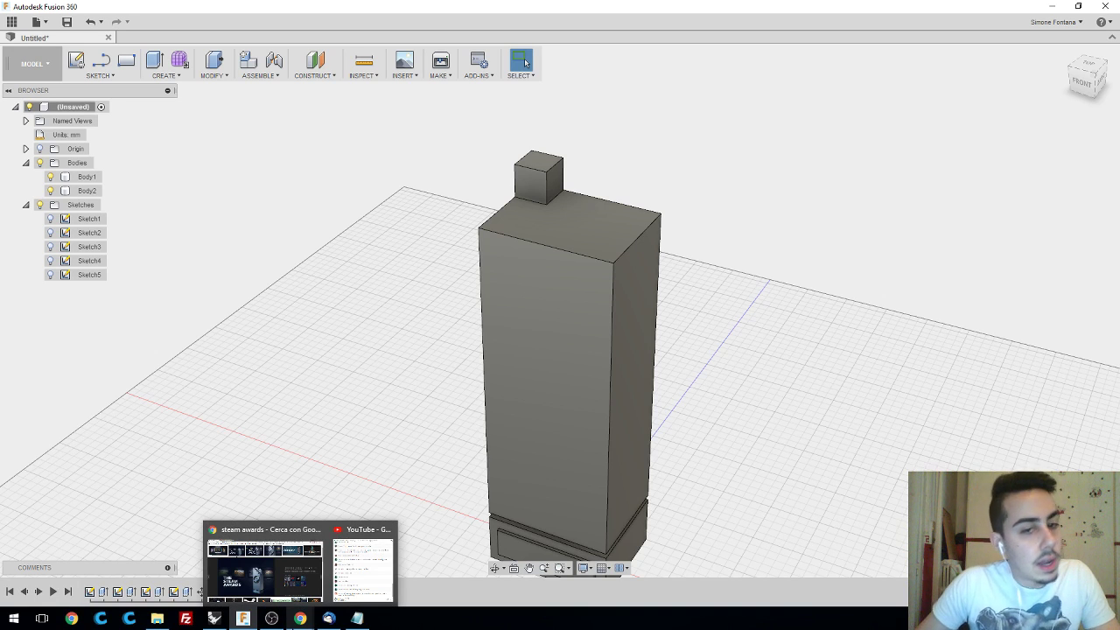
{"action": "mouse_move", "coordinate": [253, 618]}
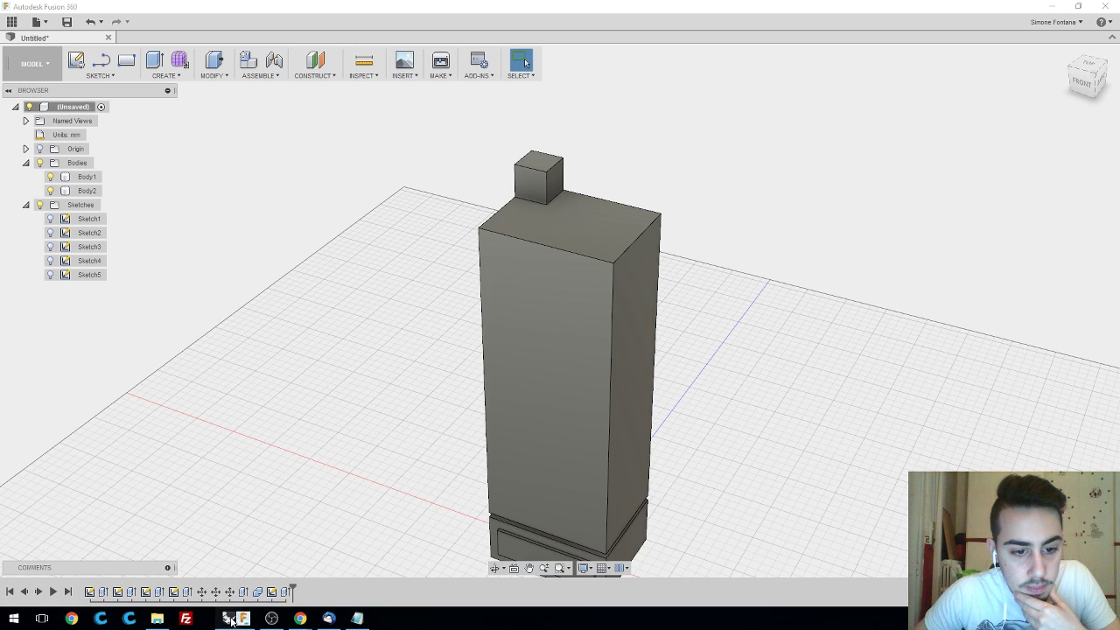
{"action": "left_click", "coordinate": [262, 560]}
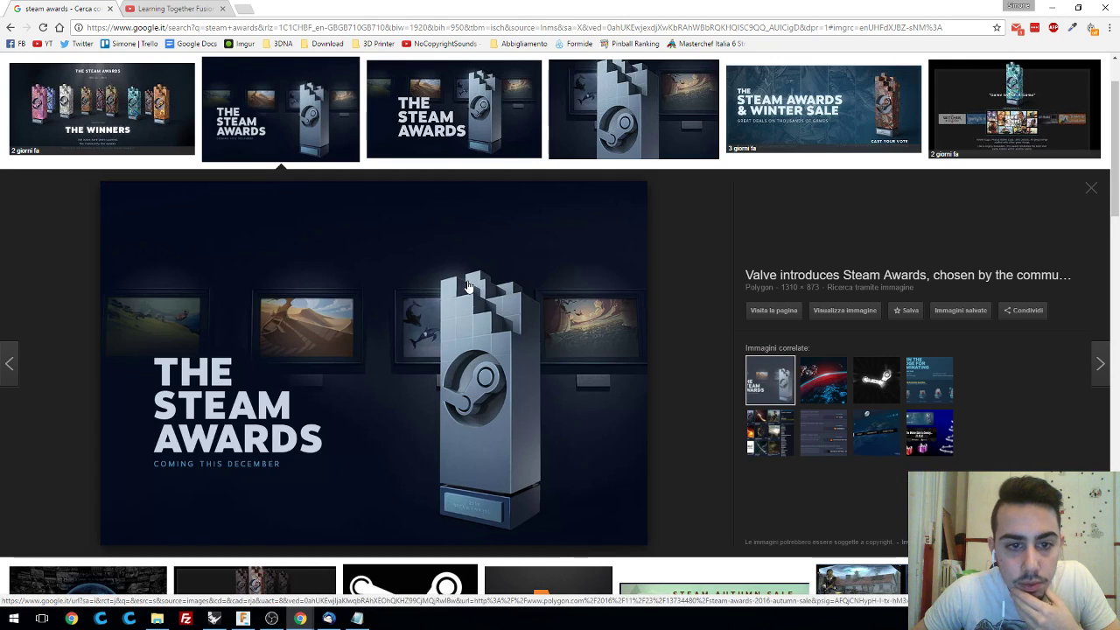
{"action": "key", "text": "alt+Tab"}
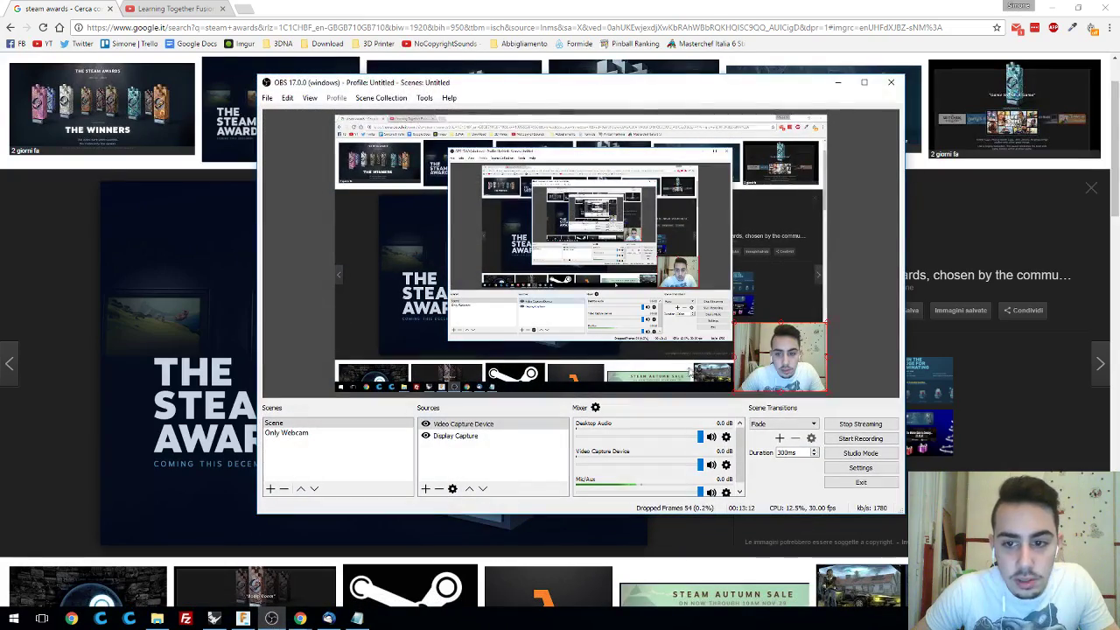
- Switch the stream to Only Webcam, then back to the desktop scene, and minimise OBS
{"action": "left_click", "coordinate": [325, 434]}
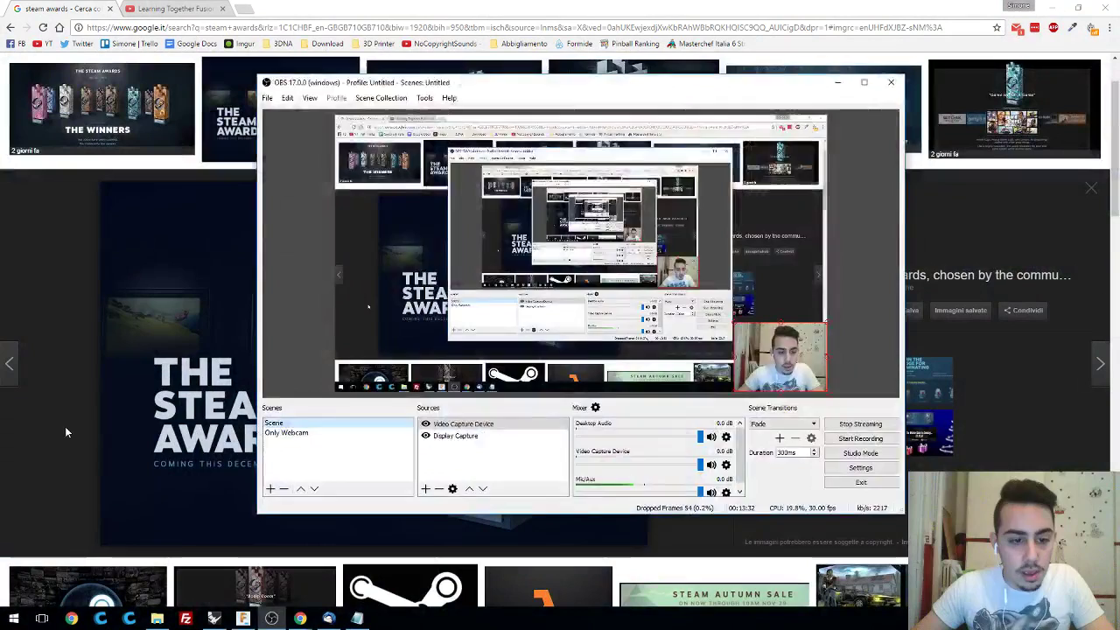
{"action": "left_click", "coordinate": [272, 618]}
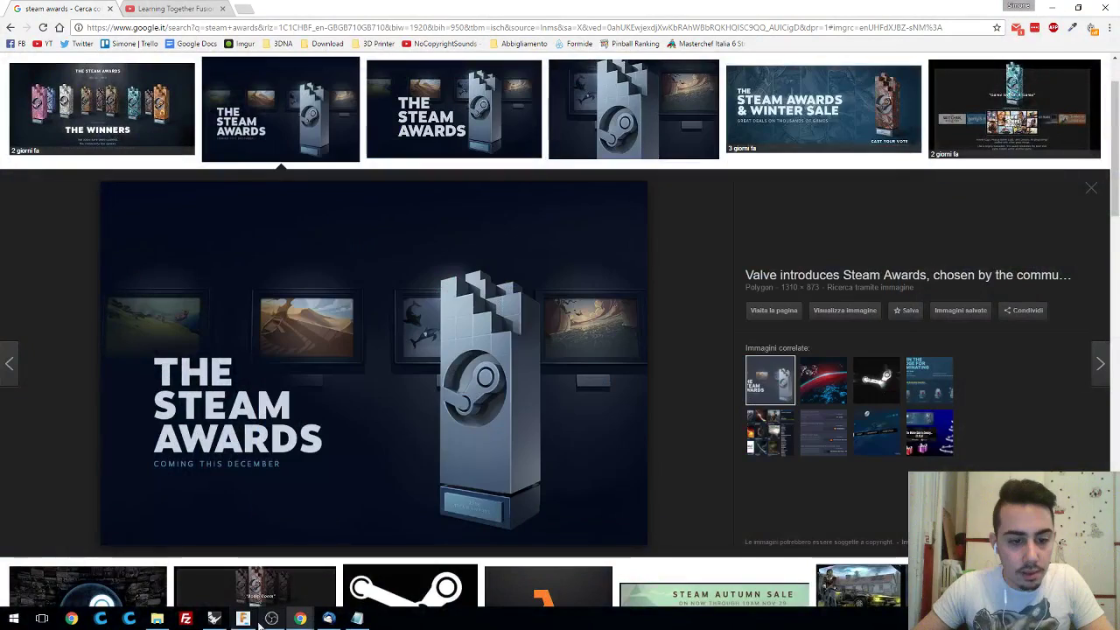
{"action": "left_click", "coordinate": [243, 618]}
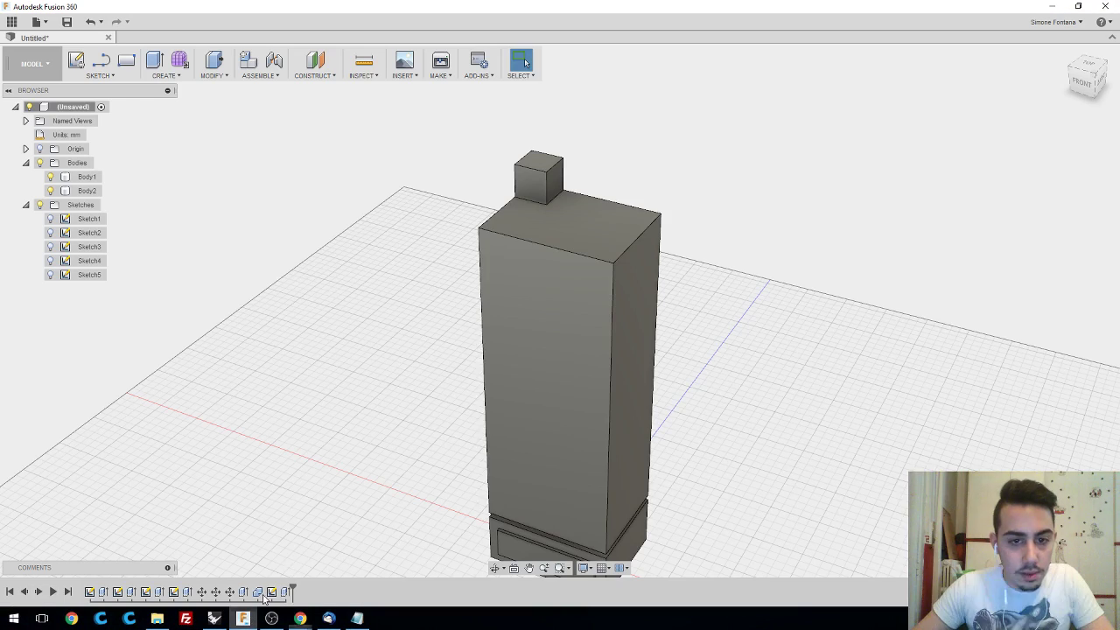
- Start a sketch on the column's top face and outline the whole 62 × 45 mm face
{"action": "left_click", "coordinate": [76, 60]}
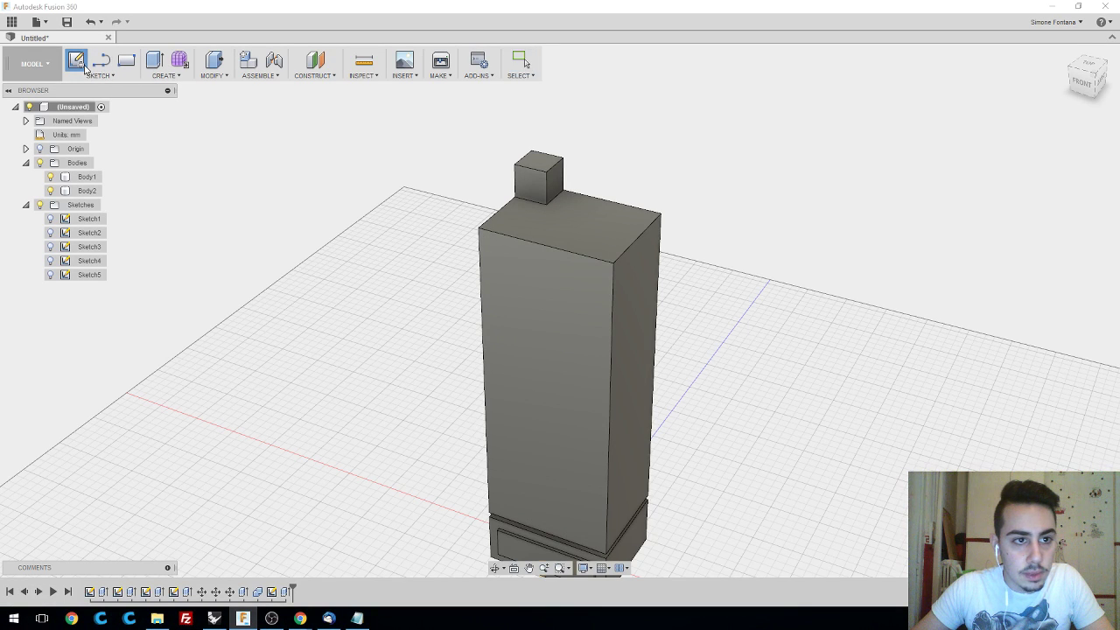
{"action": "left_click", "coordinate": [589, 229]}
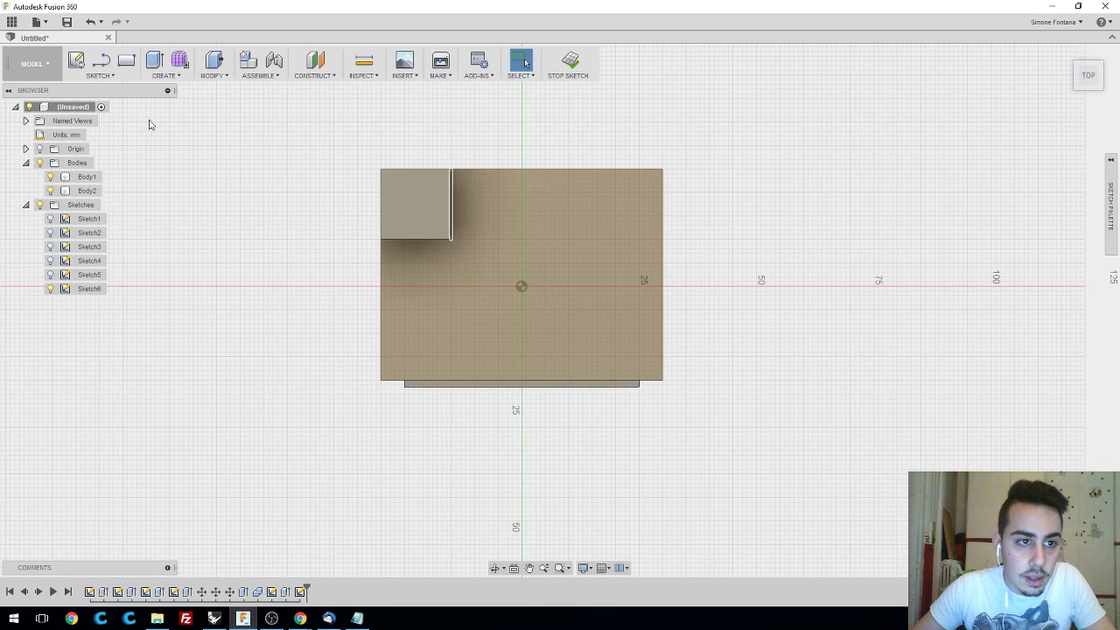
{"action": "left_click", "coordinate": [119, 77]}
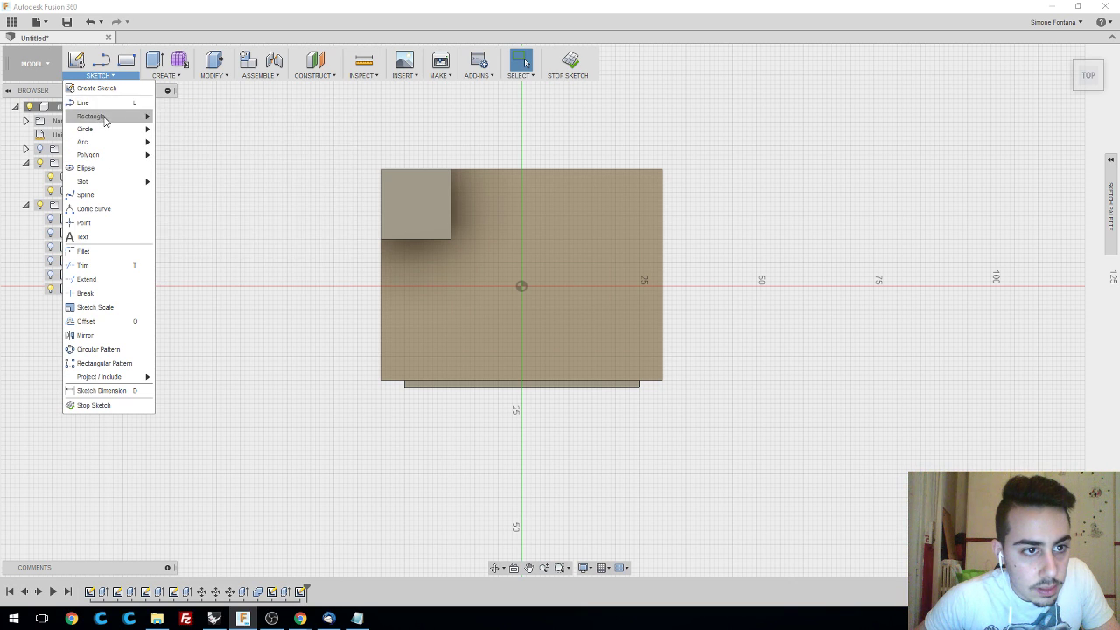
{"action": "mouse_move", "coordinate": [100, 116]}
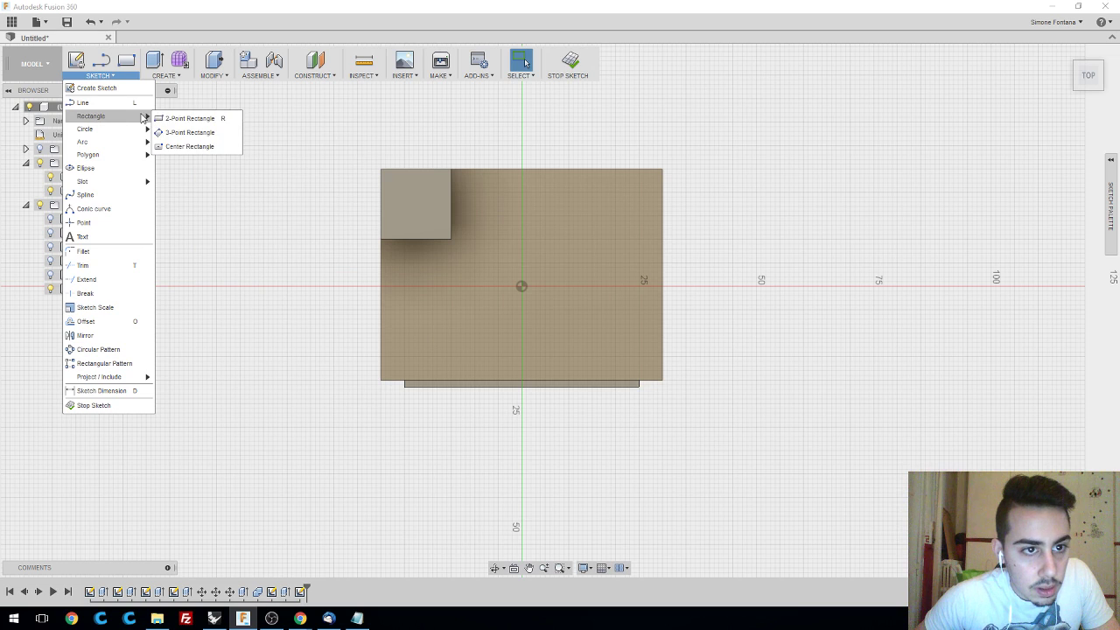
{"action": "left_click", "coordinate": [197, 116]}
{"action": "left_click", "coordinate": [382, 169]}
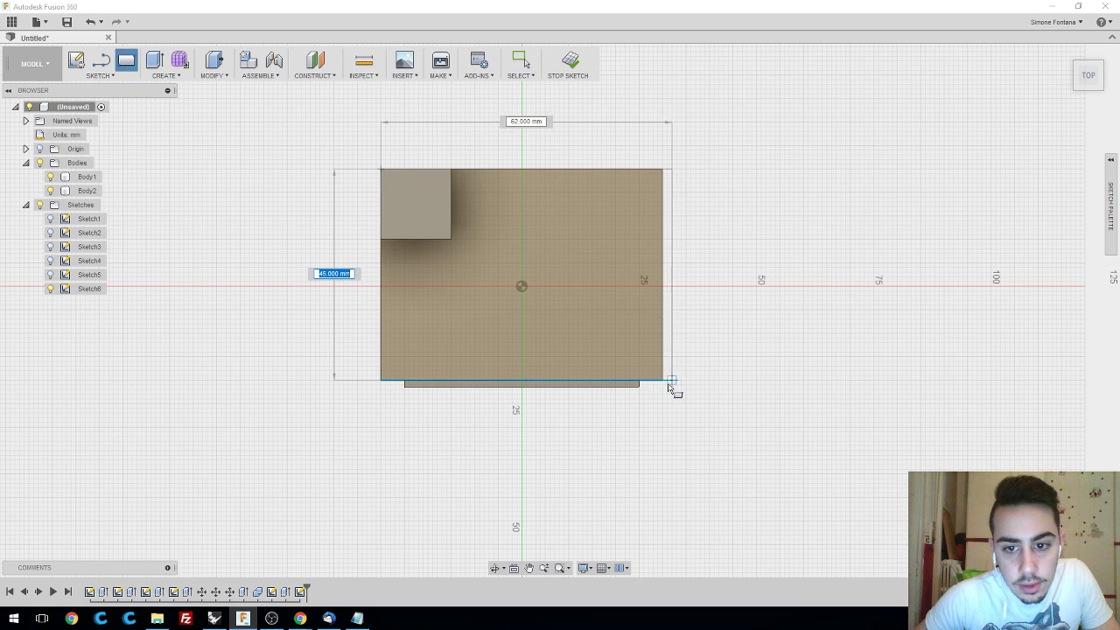
{"action": "left_click", "coordinate": [662, 380]}
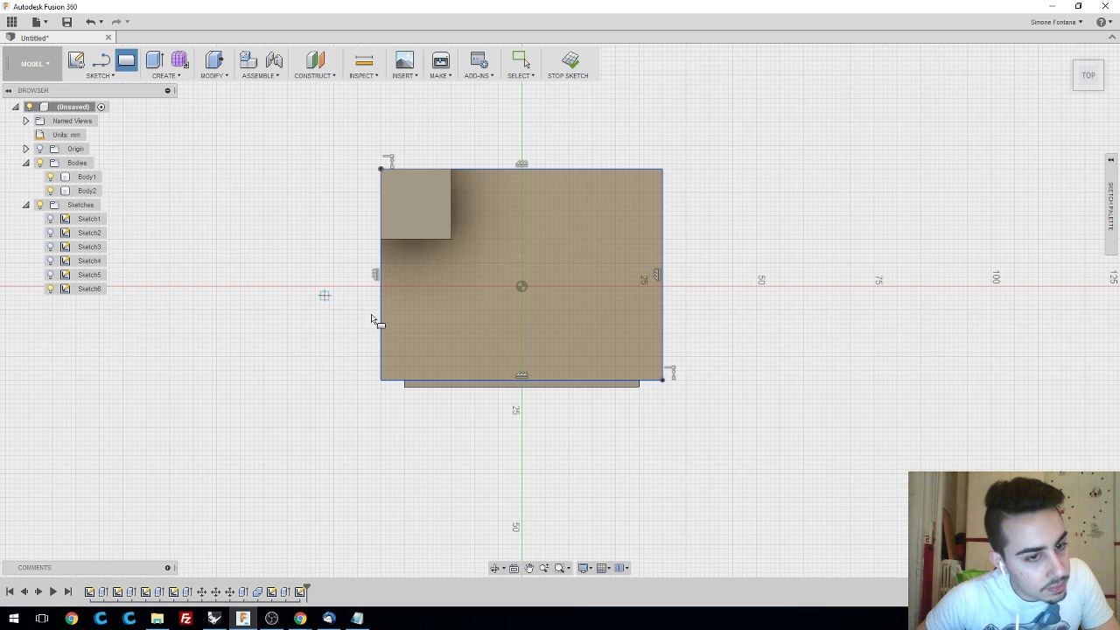
- Draw a 15 mm tall rectangle below the corner cube
{"action": "left_click", "coordinate": [452, 238]}
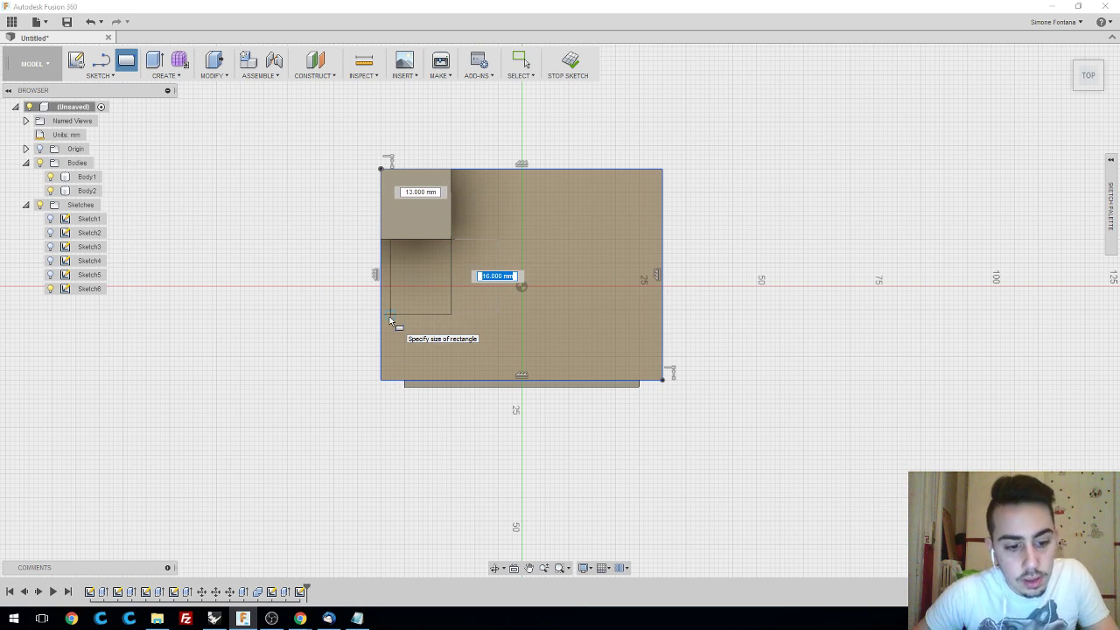
{"action": "type", "text": "5"}
{"action": "key", "text": "Return"}
{"action": "key", "text": "Escape"}
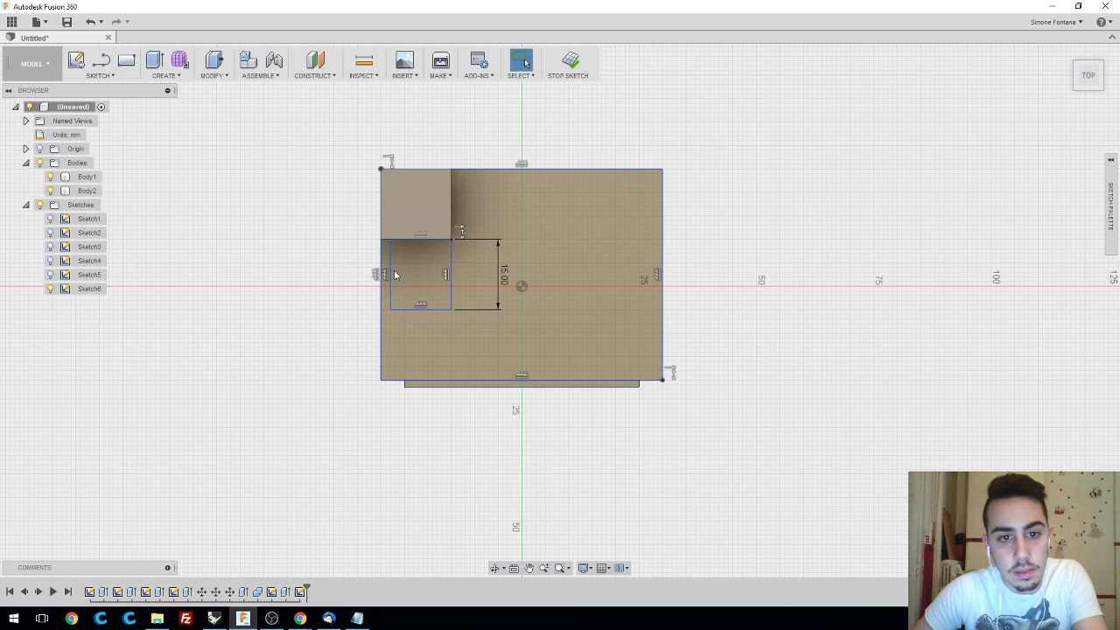
{"action": "left_click", "coordinate": [100, 76]}
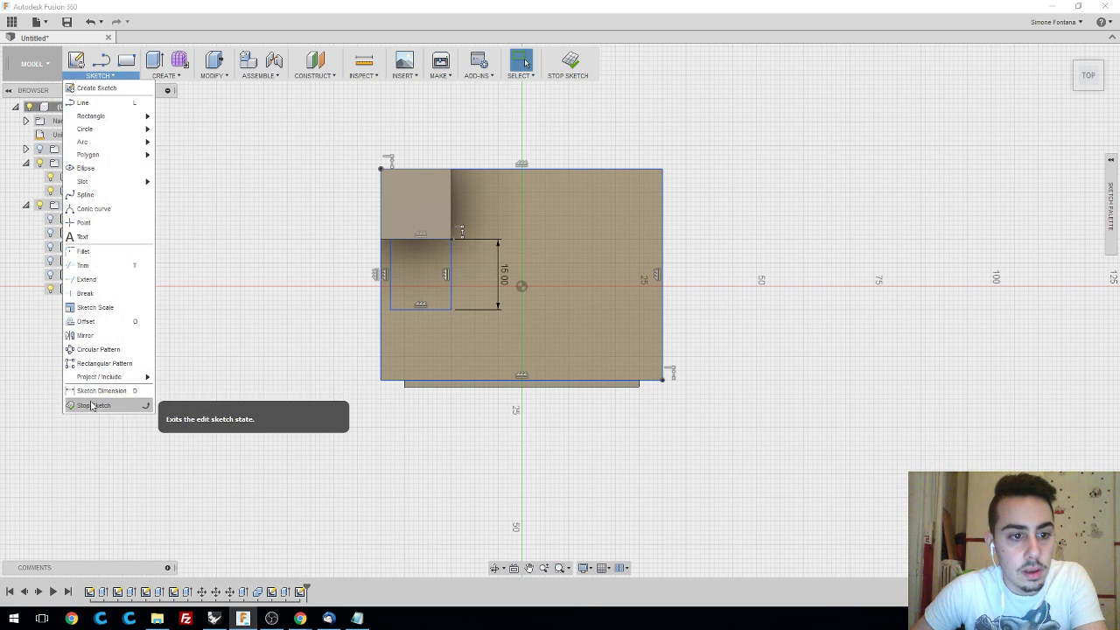
- Dimension the rectangle under the corner cube to 15 mm wide, making a 15 × 15 square
{"action": "left_click", "coordinate": [88, 405]}
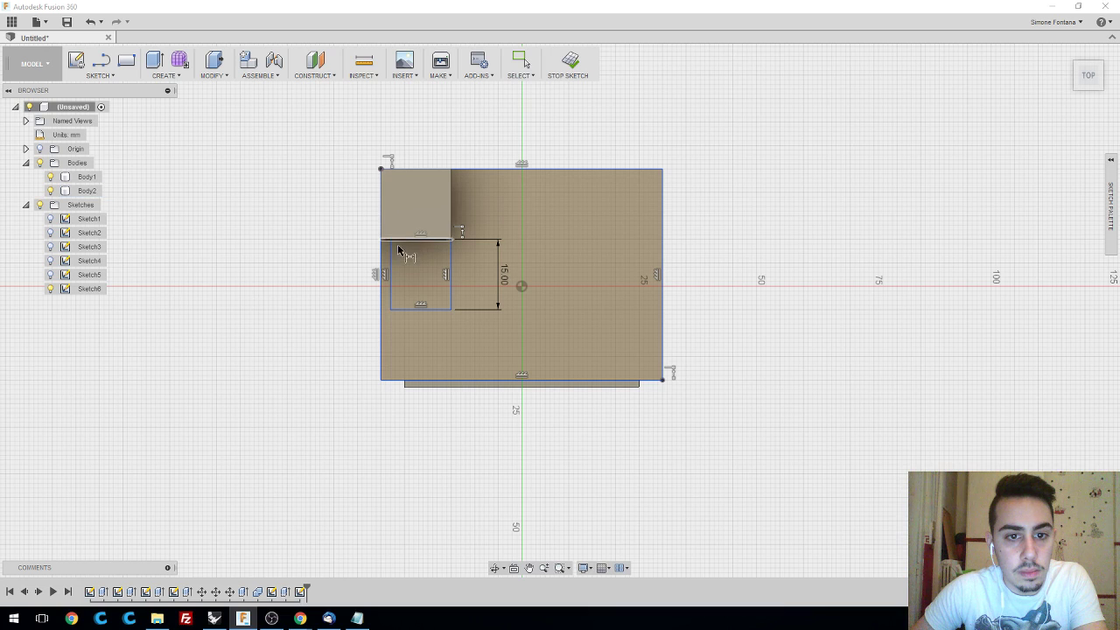
{"action": "left_click", "coordinate": [405, 310]}
{"action": "left_click", "coordinate": [401, 338]}
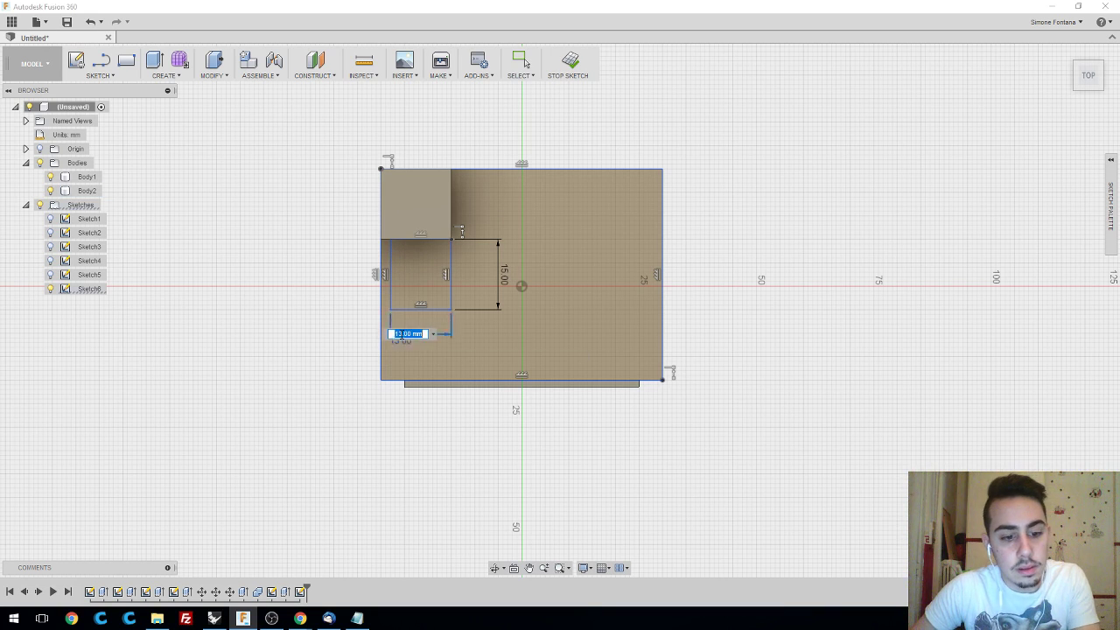
{"action": "type", "text": "15"}
{"action": "key", "text": "Return"}
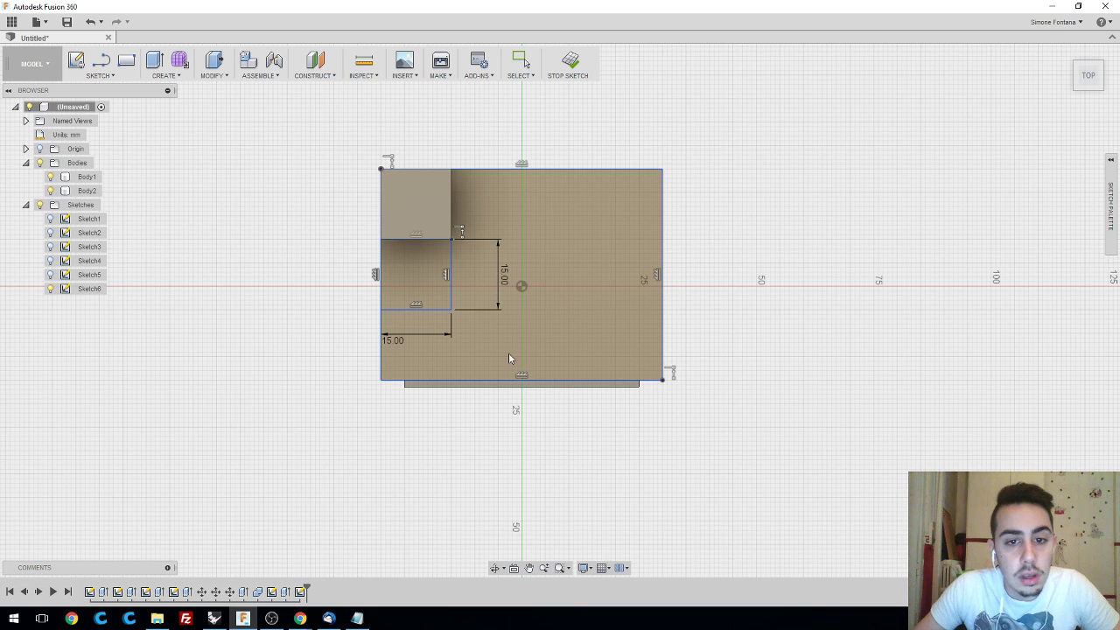
{"action": "scroll", "coordinate": [461, 323], "scroll_direction": "up", "scroll_amount": 2}
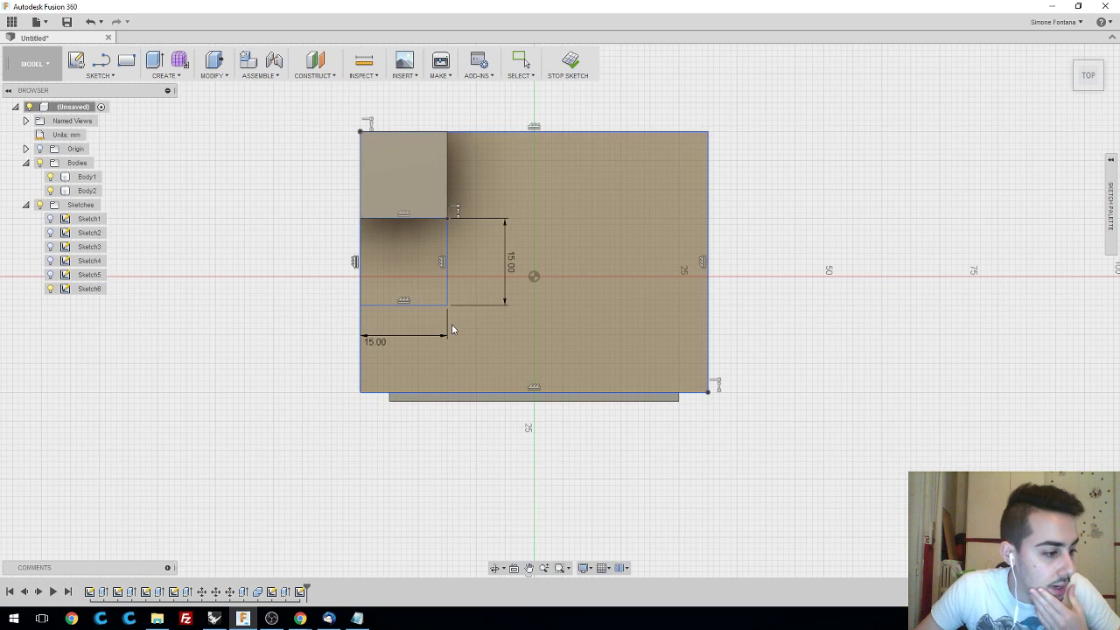
{"action": "scroll", "coordinate": [452, 324], "scroll_direction": "up", "scroll_amount": 1}
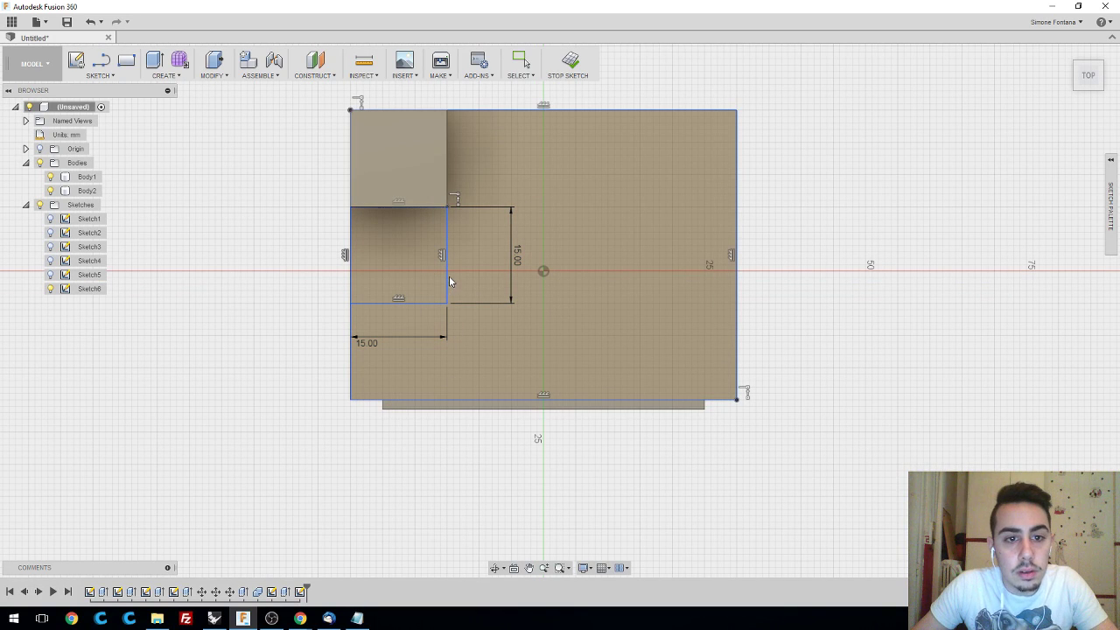
{"action": "left_click", "coordinate": [437, 229]}
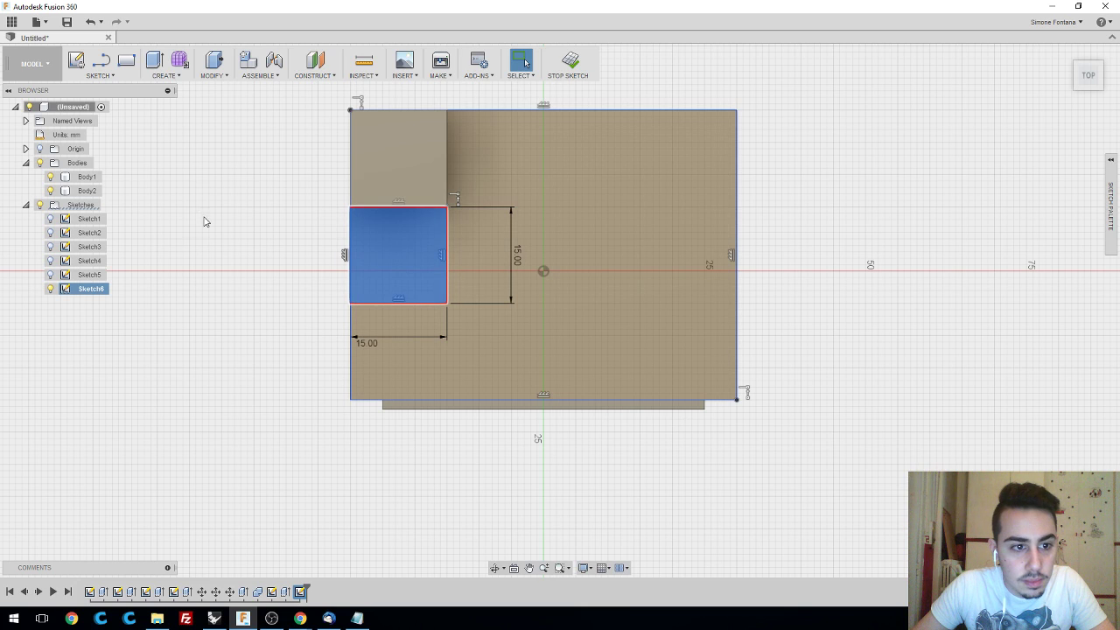
{"action": "right_click", "coordinate": [95, 289]}
{"action": "left_click", "coordinate": [422, 261]}
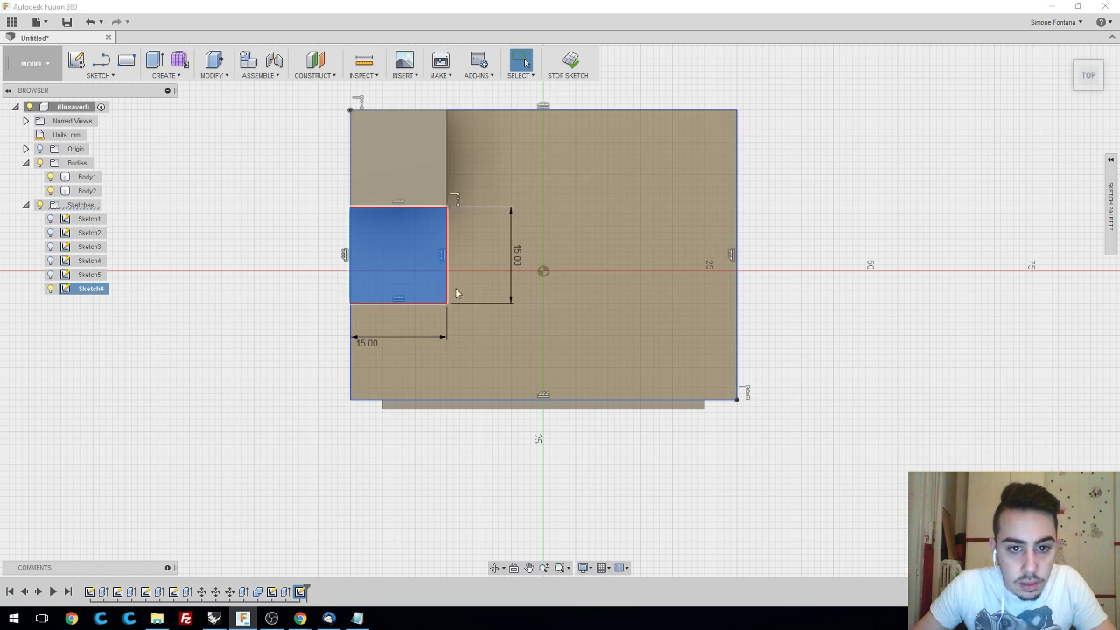
{"action": "left_click", "coordinate": [102, 76]}
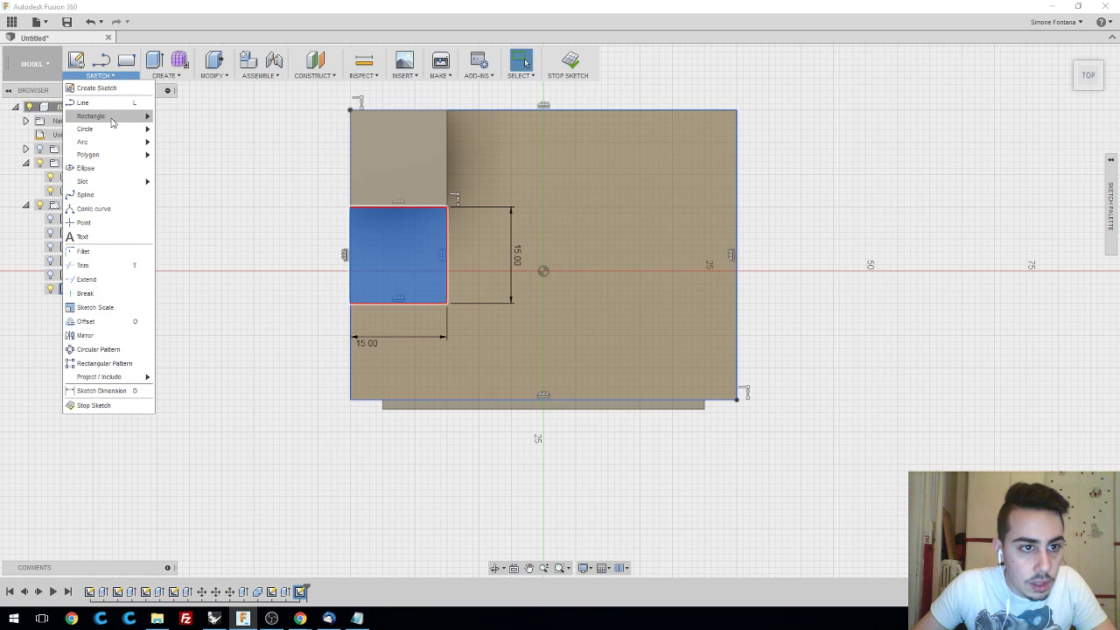
- Draw a strip below the square and a second step block diagonally beside it
{"action": "mouse_move", "coordinate": [112, 116]}
{"action": "left_click", "coordinate": [173, 117]}
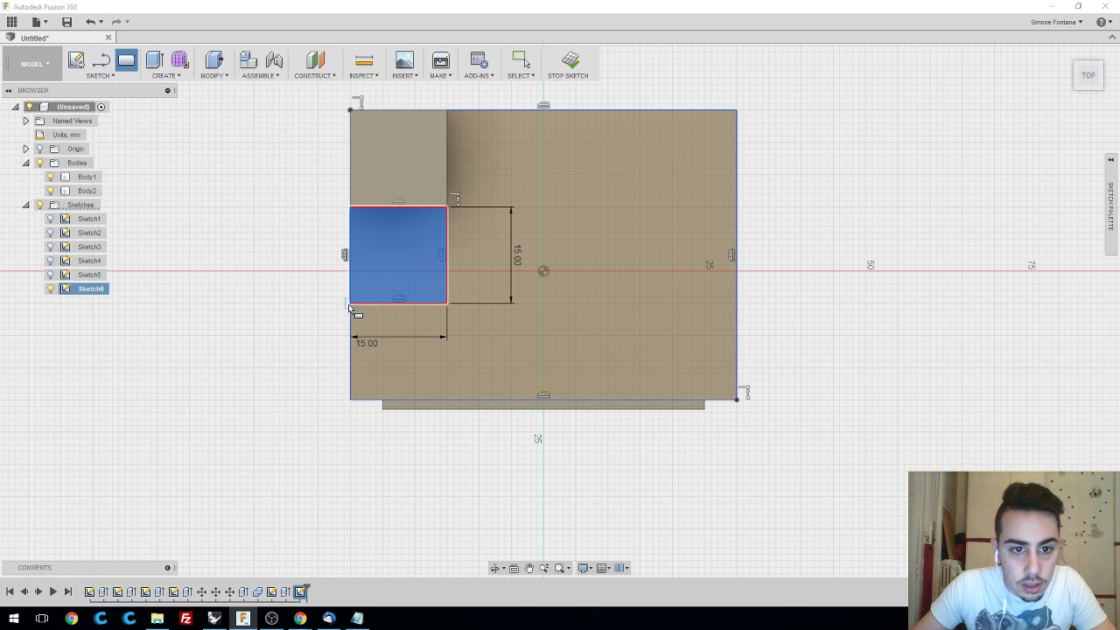
{"action": "left_click", "coordinate": [350, 302]}
{"action": "left_click", "coordinate": [447, 401]}
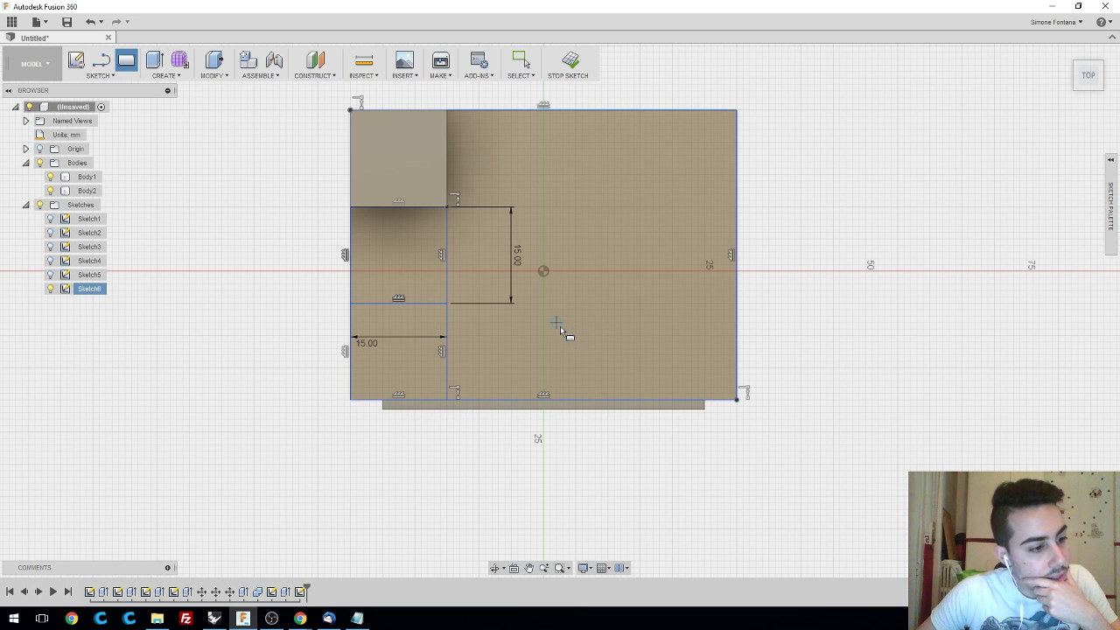
{"action": "left_click", "coordinate": [448, 206]}
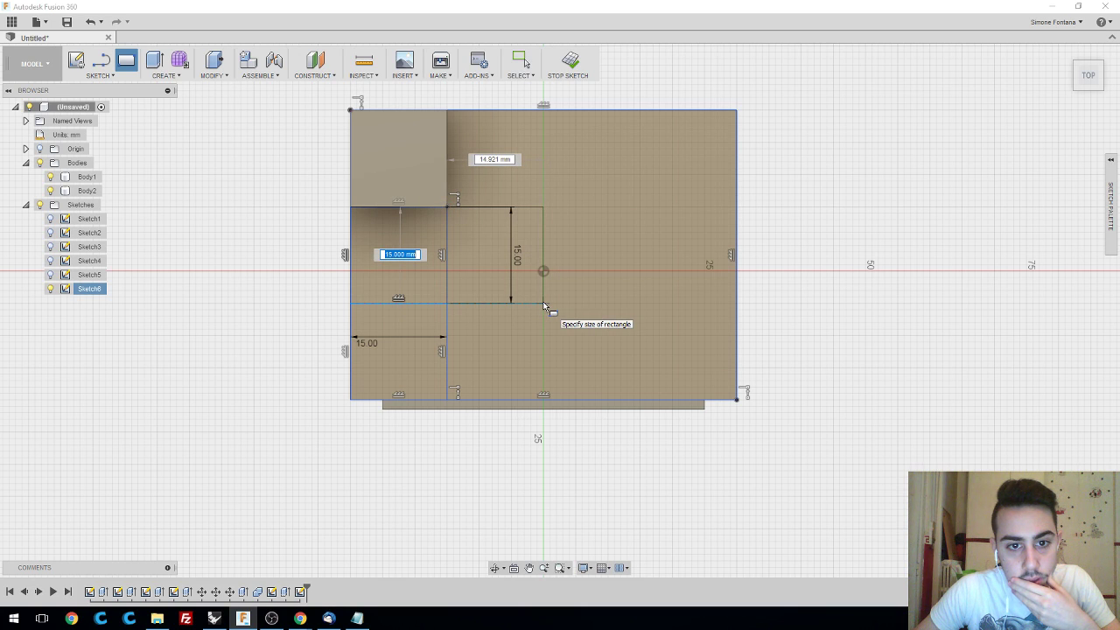
{"action": "left_click", "coordinate": [544, 304]}
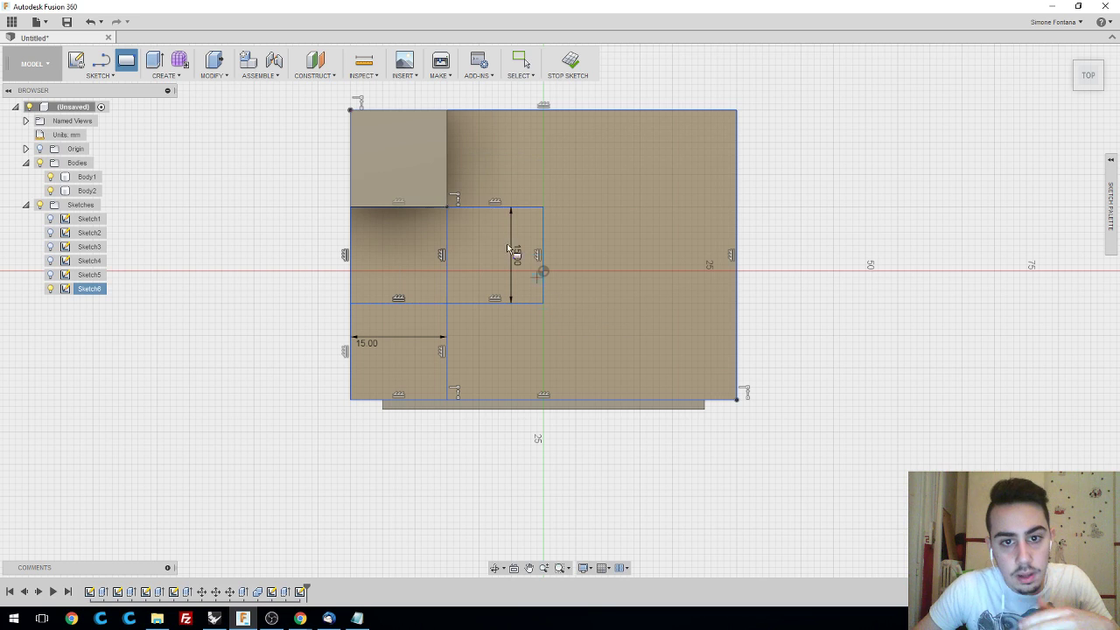
- Dimension the second block's top edge to 15 mm wide
{"action": "left_click", "coordinate": [99, 76]}
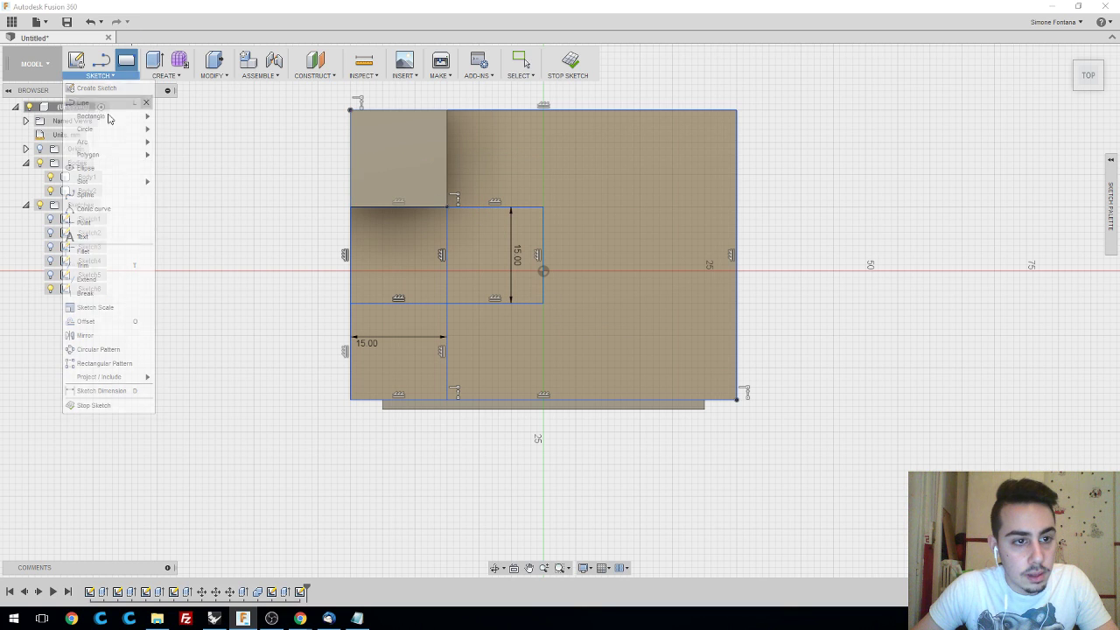
{"action": "left_click", "coordinate": [103, 390]}
{"action": "left_click", "coordinate": [493, 182]}
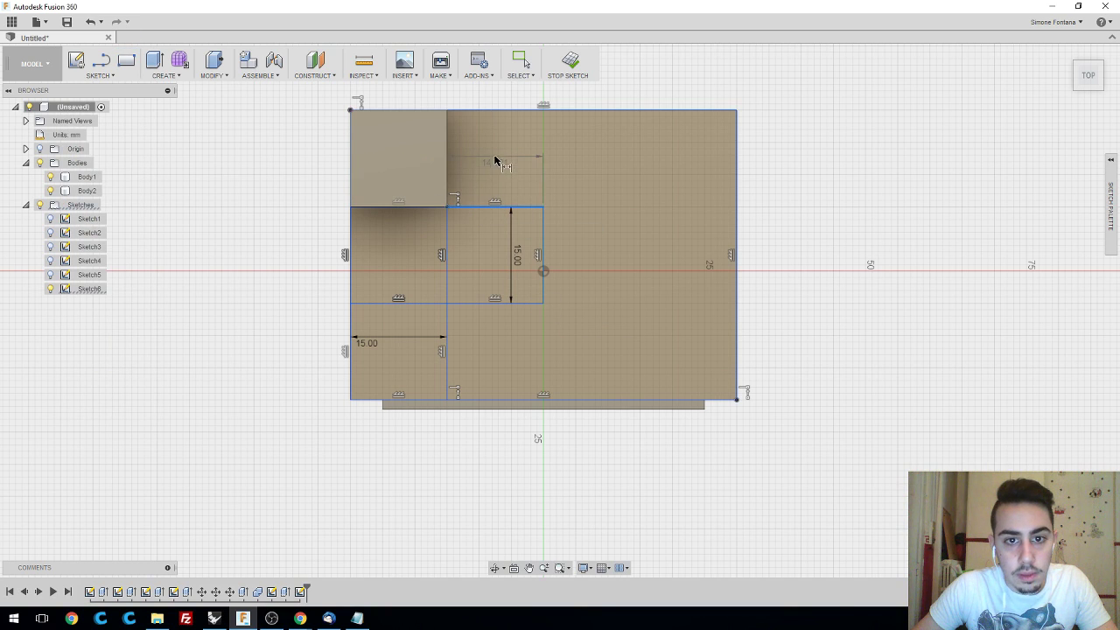
{"action": "left_click", "coordinate": [492, 156]}
{"action": "type", "text": "15"}
{"action": "key", "text": "Return"}
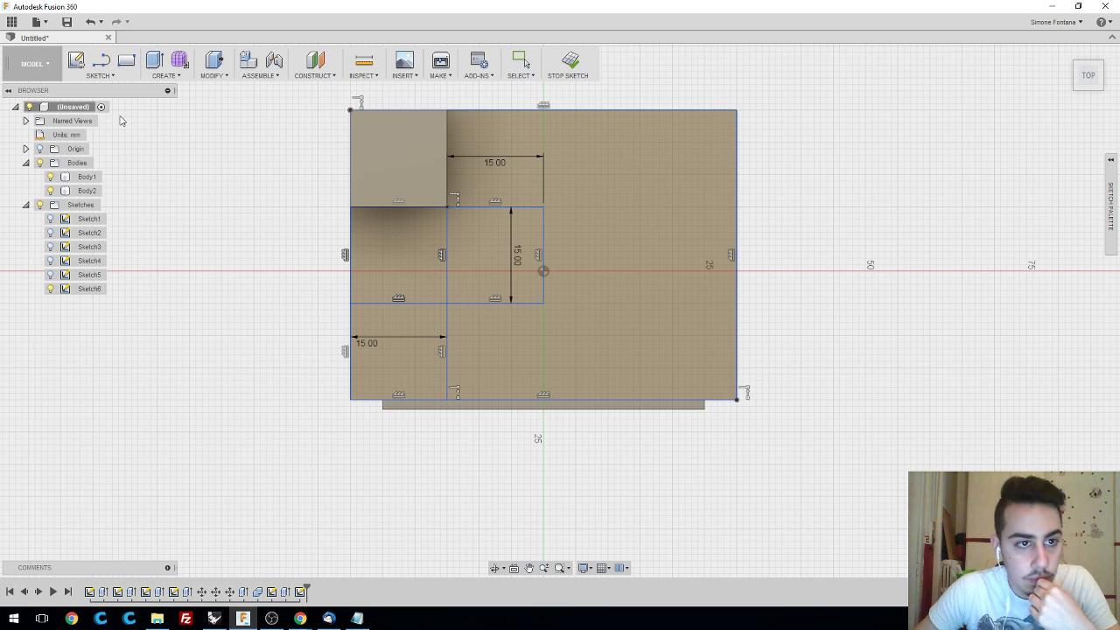
- Draw a rectangle beside the corner block's top, above the second square
{"action": "left_click", "coordinate": [99, 75]}
{"action": "left_click", "coordinate": [184, 116]}
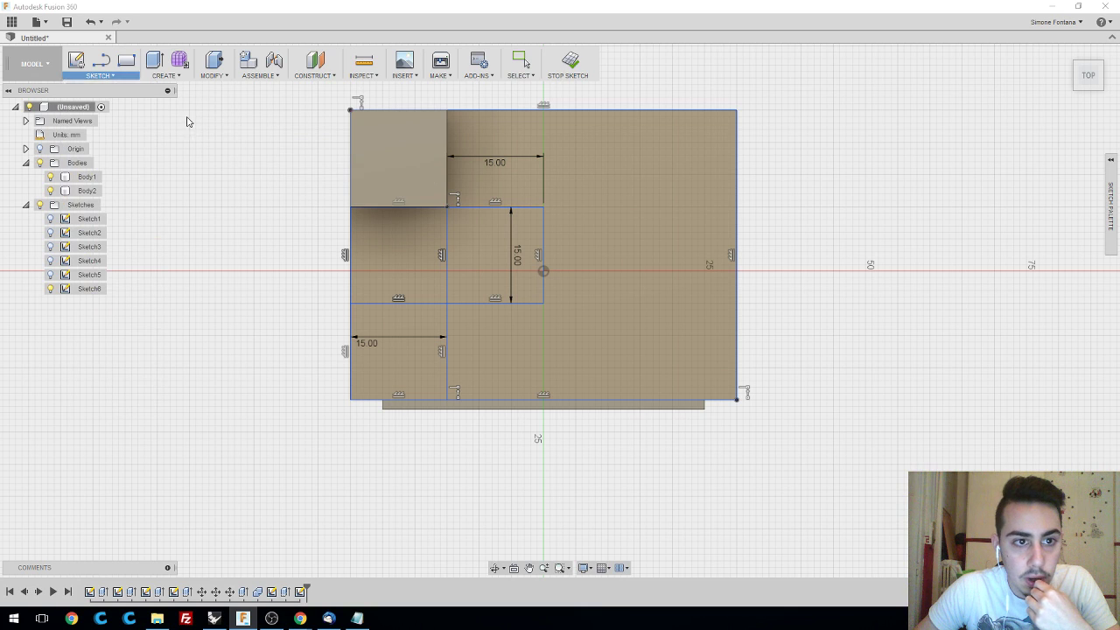
{"action": "left_click", "coordinate": [448, 110]}
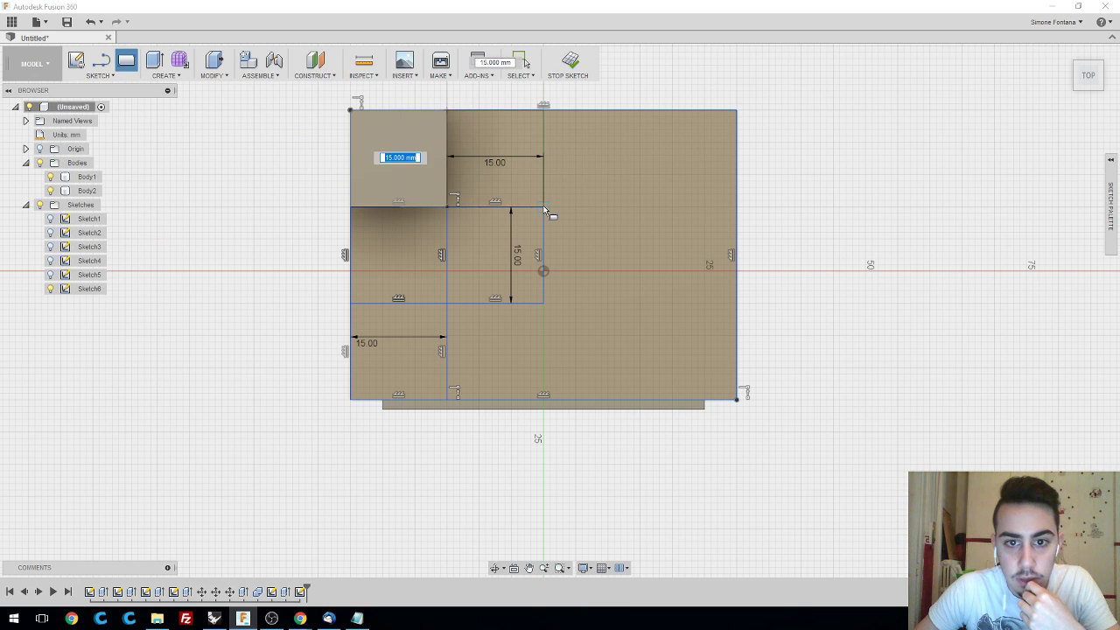
{"action": "left_click", "coordinate": [544, 174]}
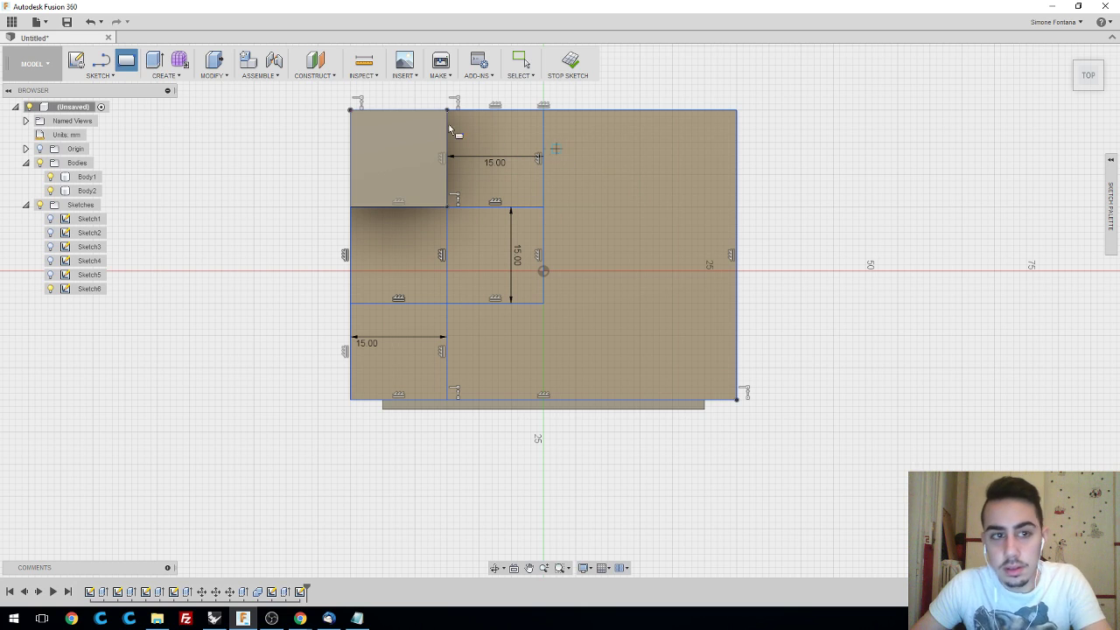
{"action": "left_click", "coordinate": [100, 75]}
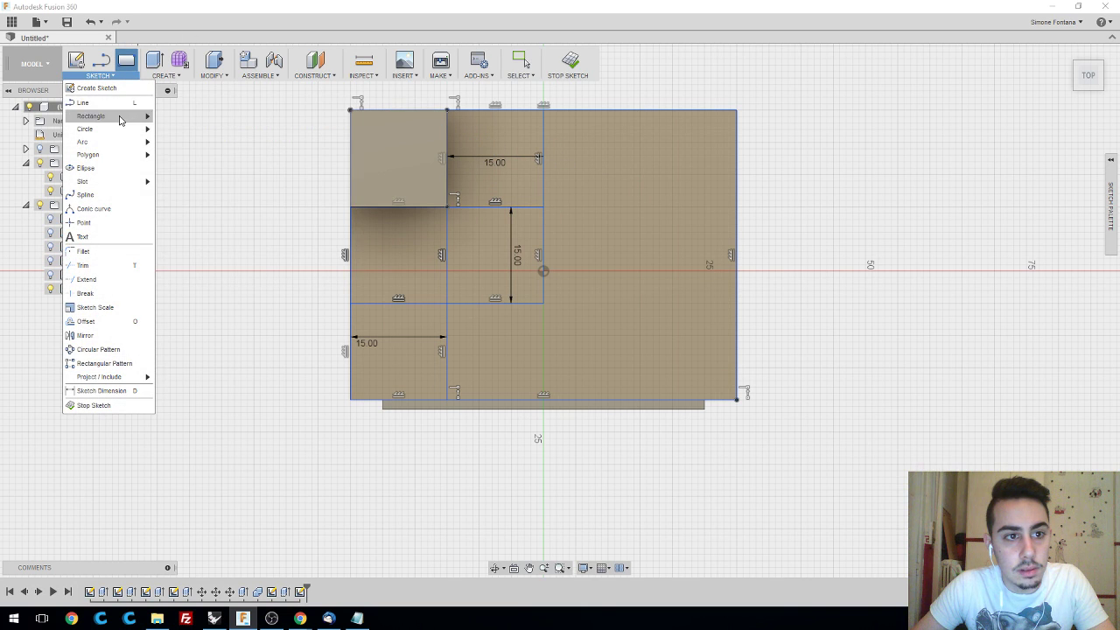
{"action": "mouse_move", "coordinate": [140, 117]}
{"action": "left_click", "coordinate": [190, 118]}
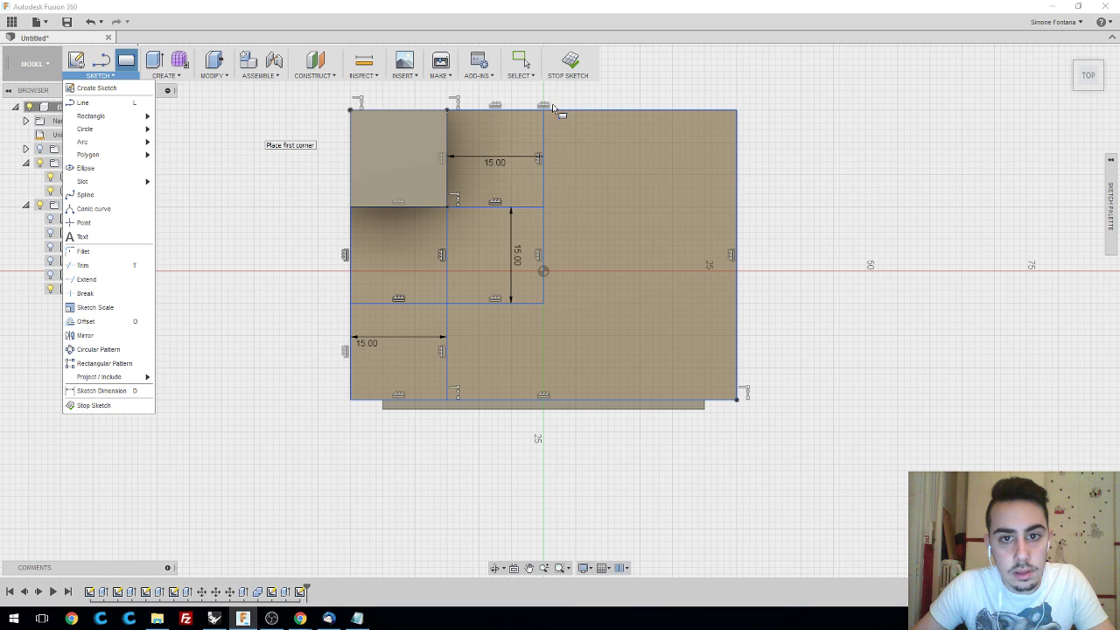
{"action": "key", "text": "Escape"}
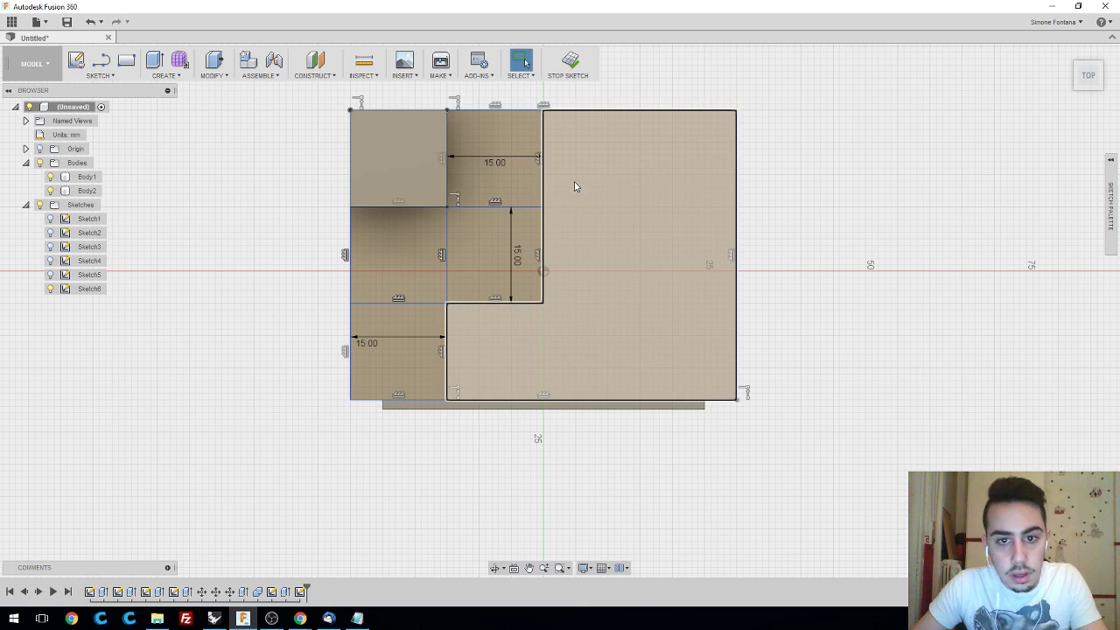
- Draw a rectangle from the L-profile's top corner and dimension it 15 mm wide
{"action": "right_click", "coordinate": [574, 186]}
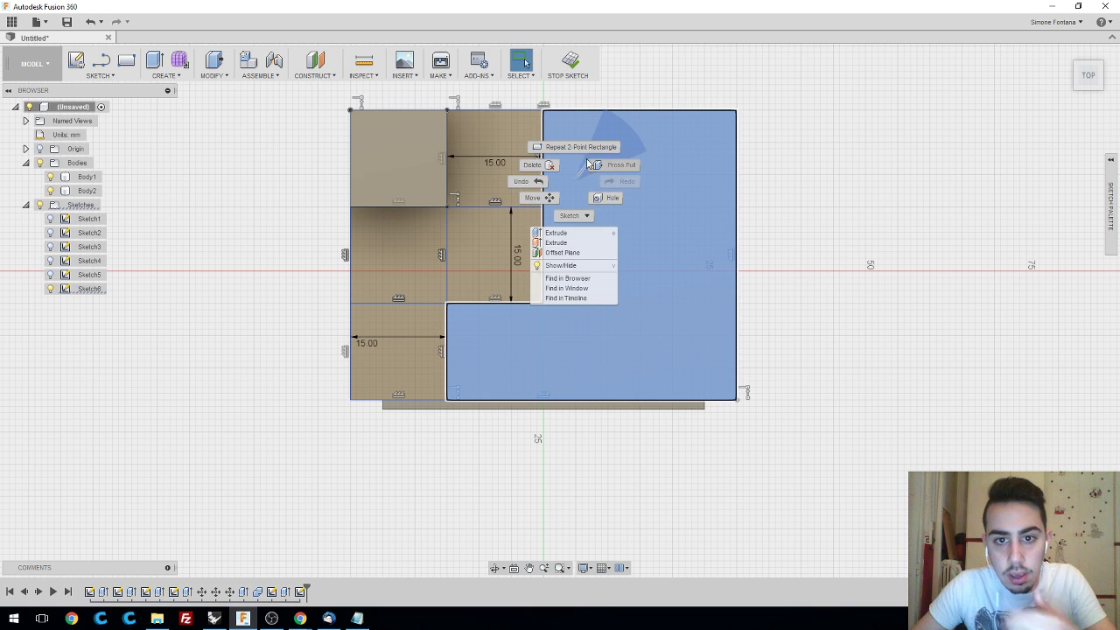
{"action": "left_click", "coordinate": [581, 147]}
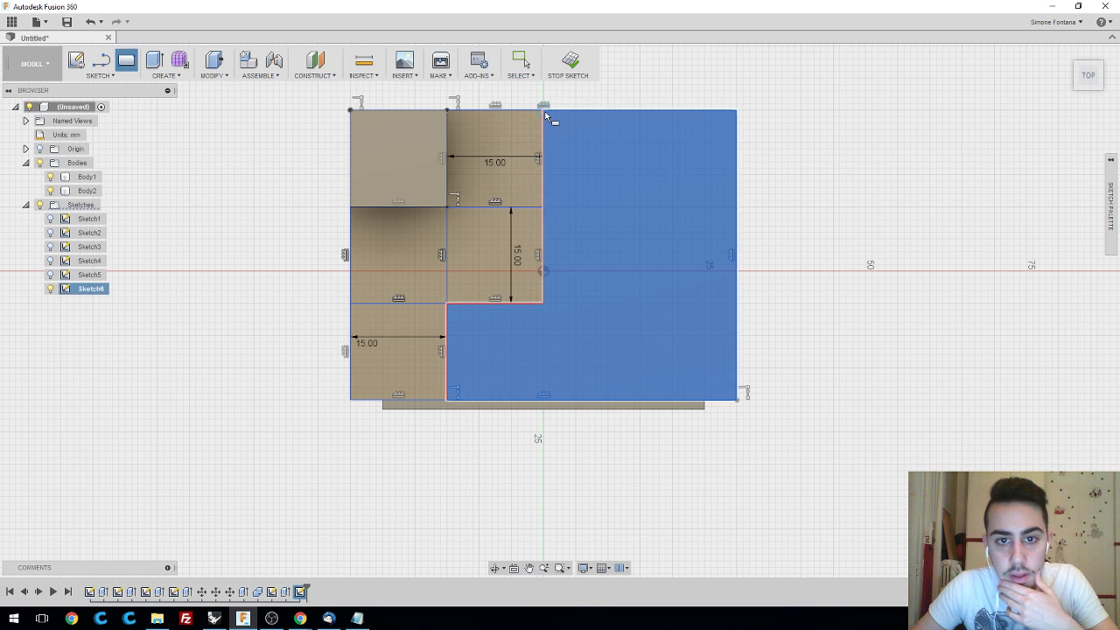
{"action": "left_click", "coordinate": [546, 111]}
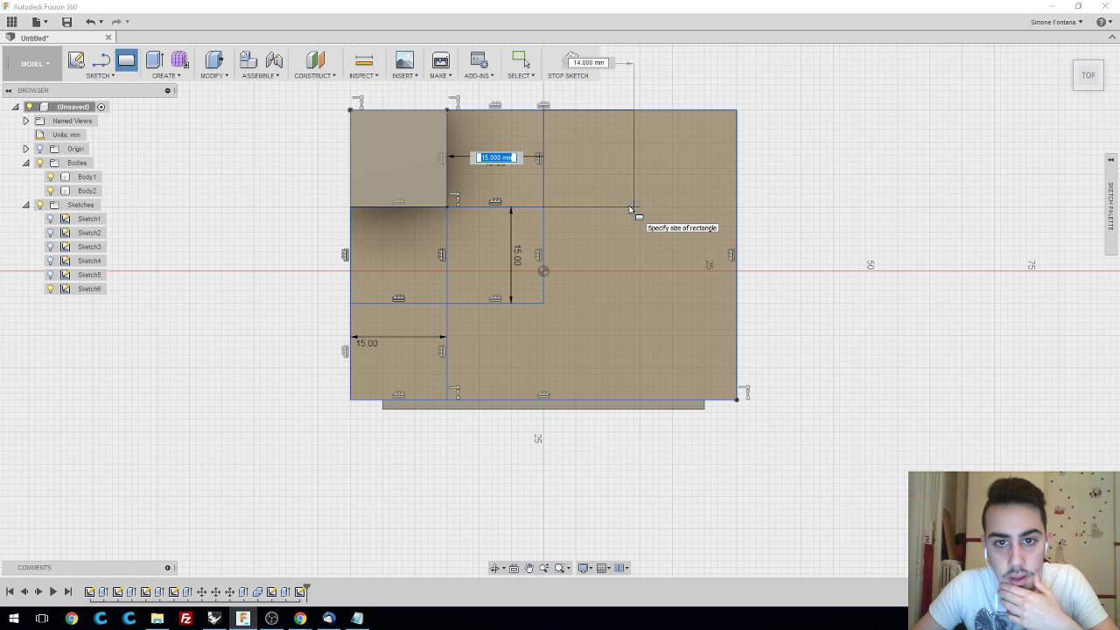
{"action": "left_click", "coordinate": [633, 208]}
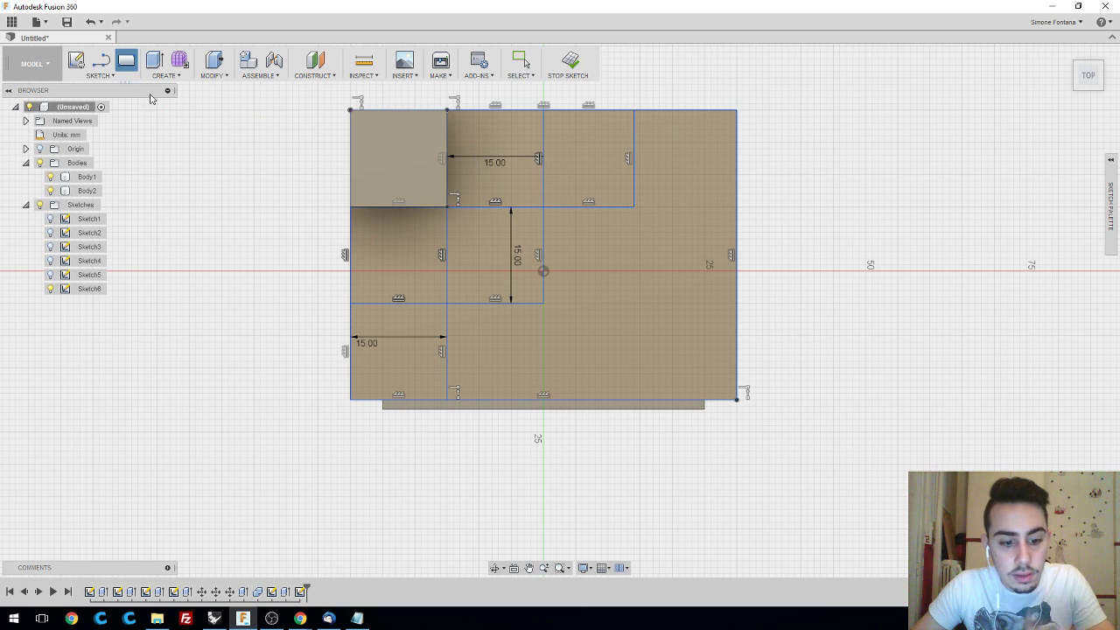
{"action": "key", "text": "Escape"}
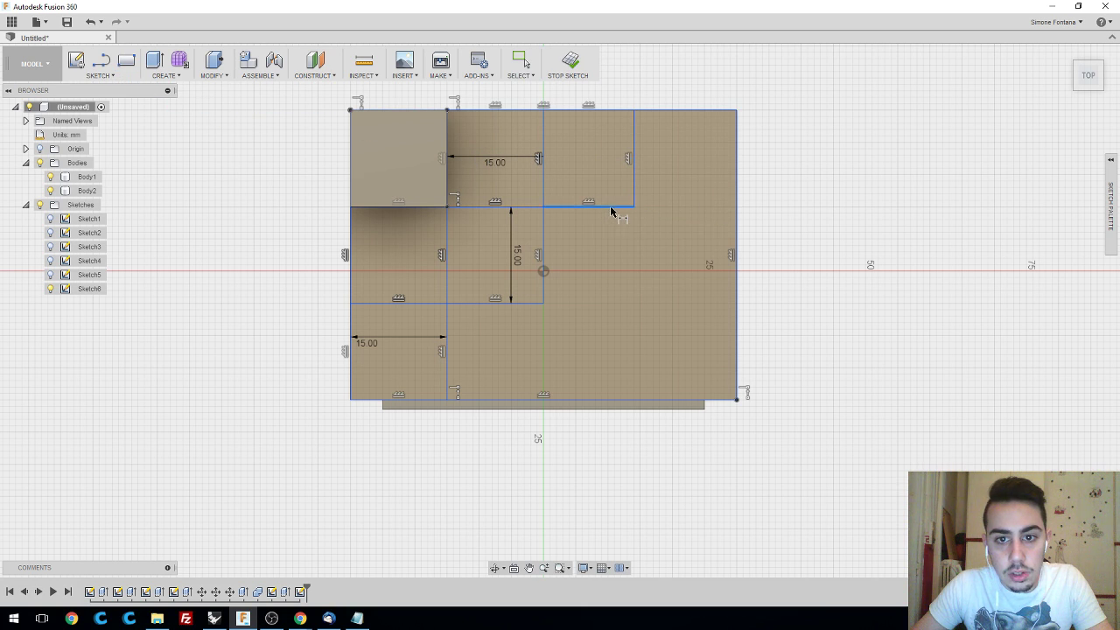
{"action": "left_click", "coordinate": [611, 210]}
{"action": "left_click", "coordinate": [612, 237]}
{"action": "type", "text": "15"}
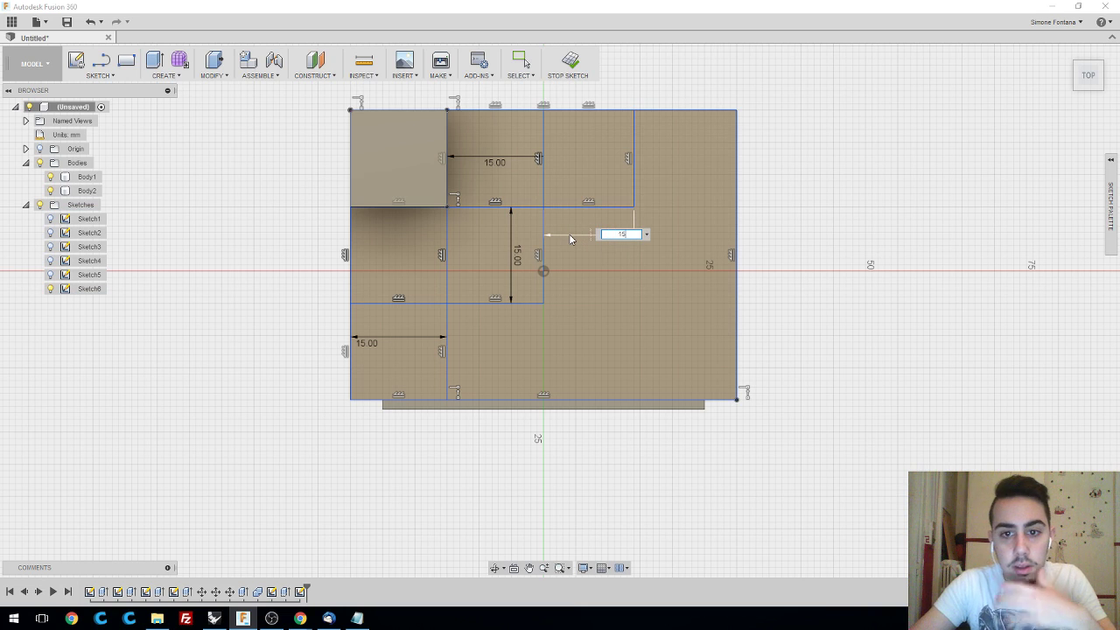
{"action": "key", "text": "Return"}
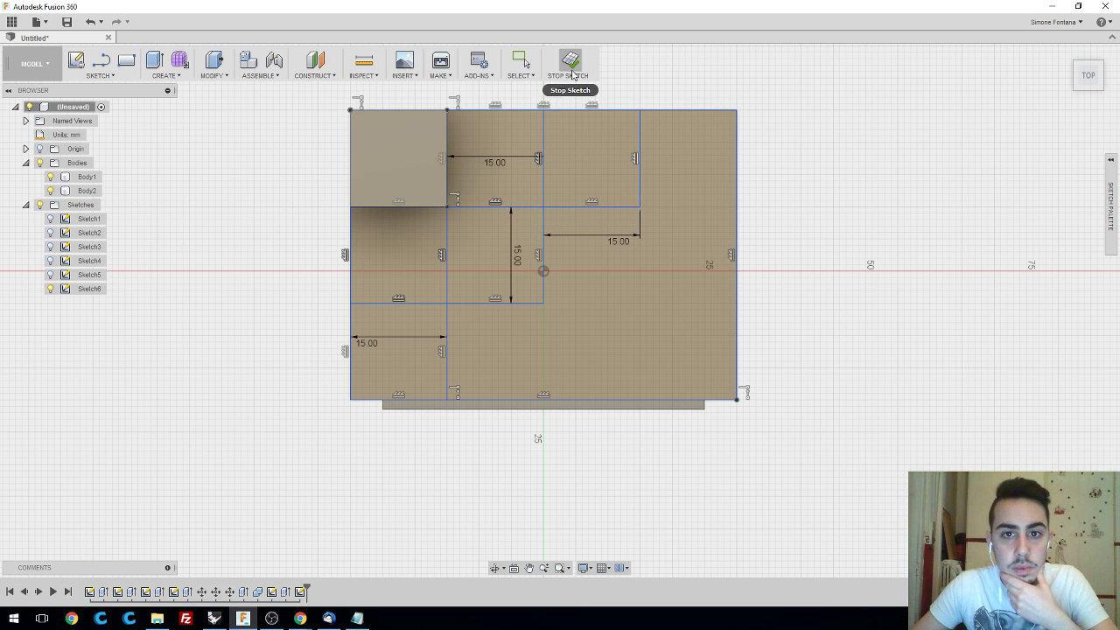
- Extrude the L-shaped profile -15 mm as a cut, leaving the sketched squares as raised blocks
{"action": "left_click", "coordinate": [570, 61]}
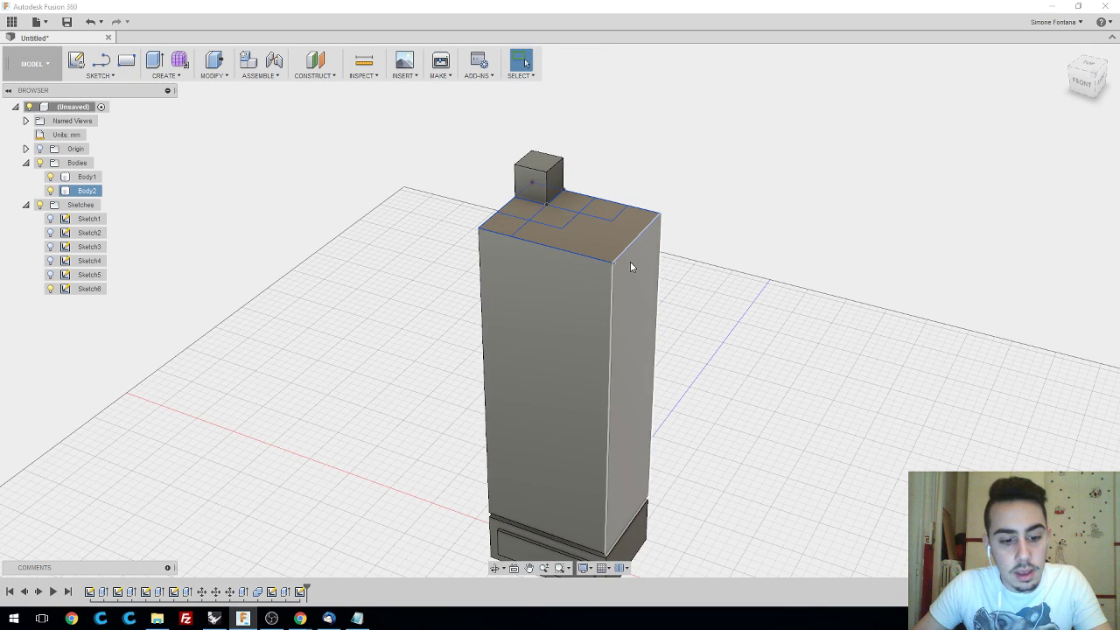
{"action": "key", "text": "e"}
{"action": "left_click", "coordinate": [593, 240]}
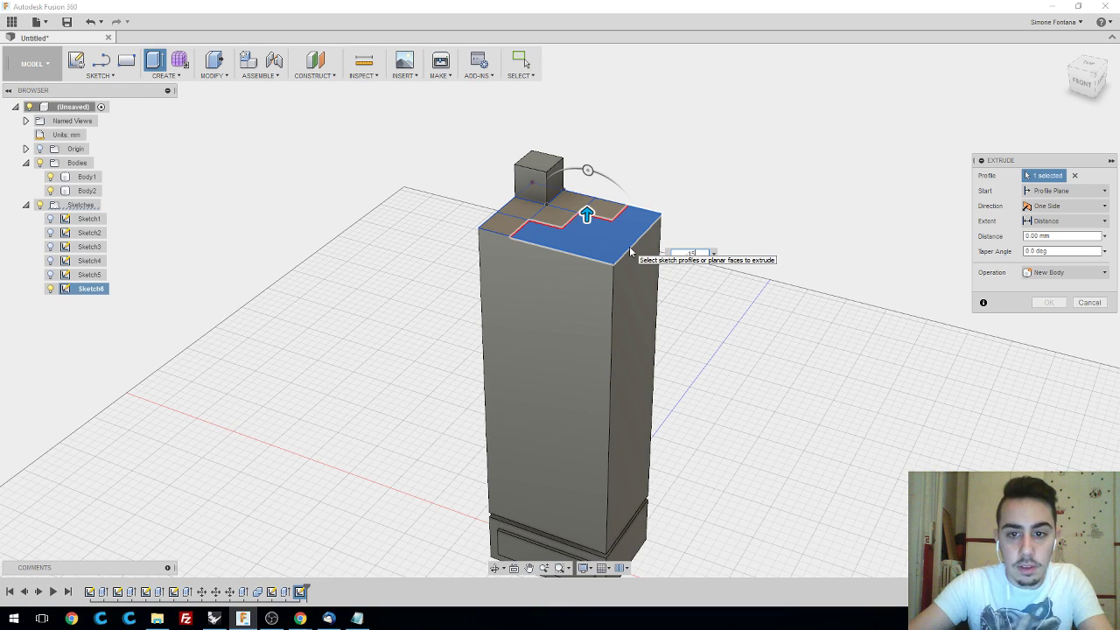
{"action": "type", "text": "-15"}
{"action": "key", "text": "Return"}
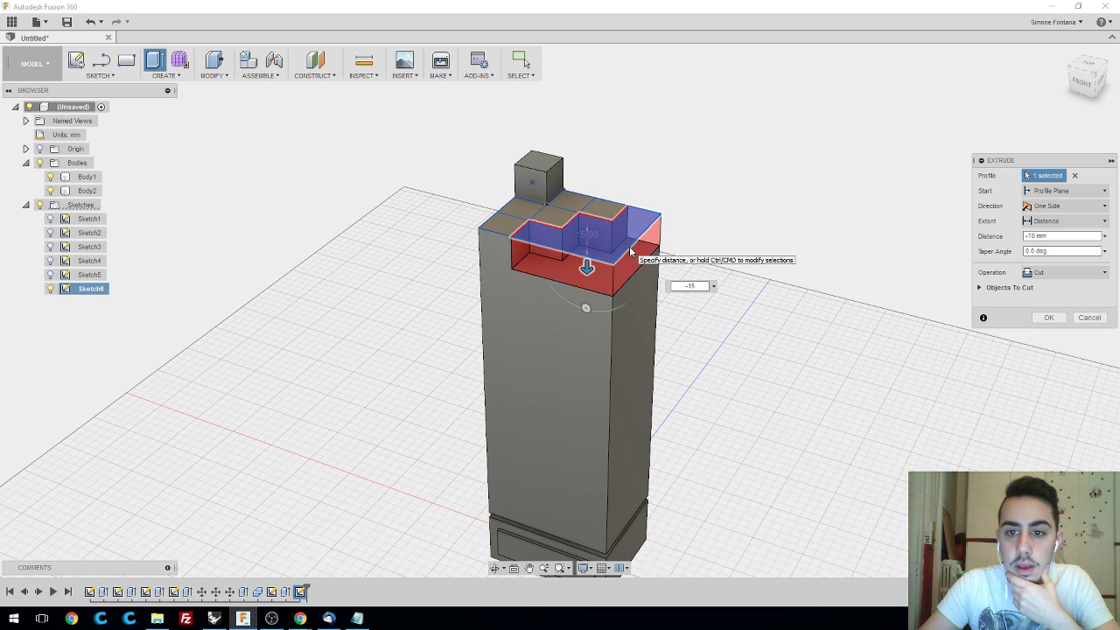
{"action": "key", "text": "Return"}
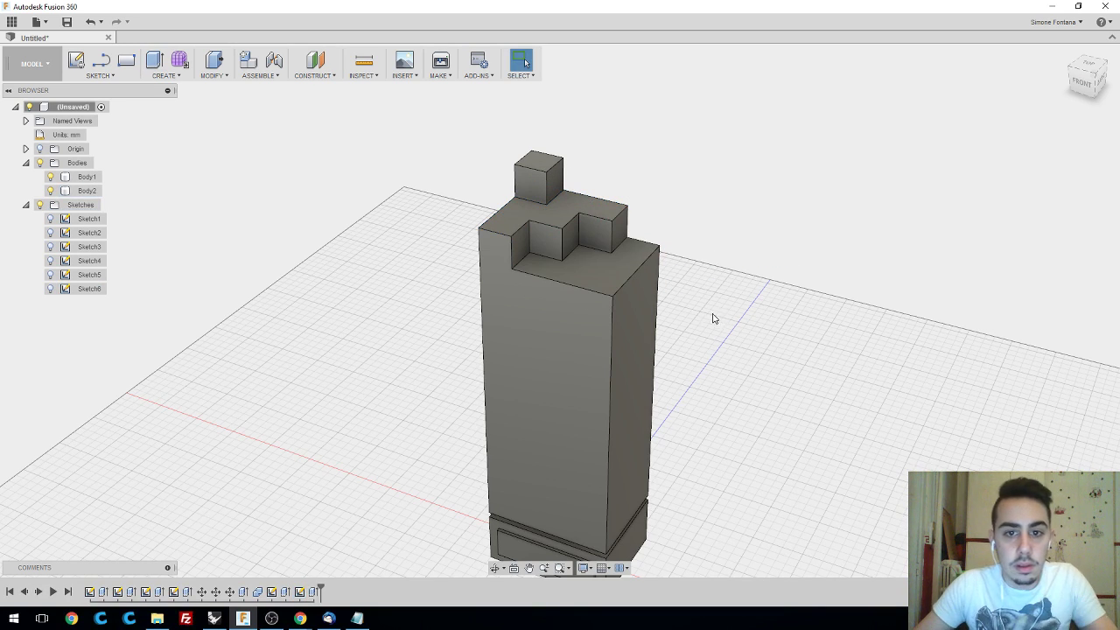
{"action": "middle_click_drag", "start_coordinate": [703, 345], "coordinate": [675, 338], "text": "shift"}
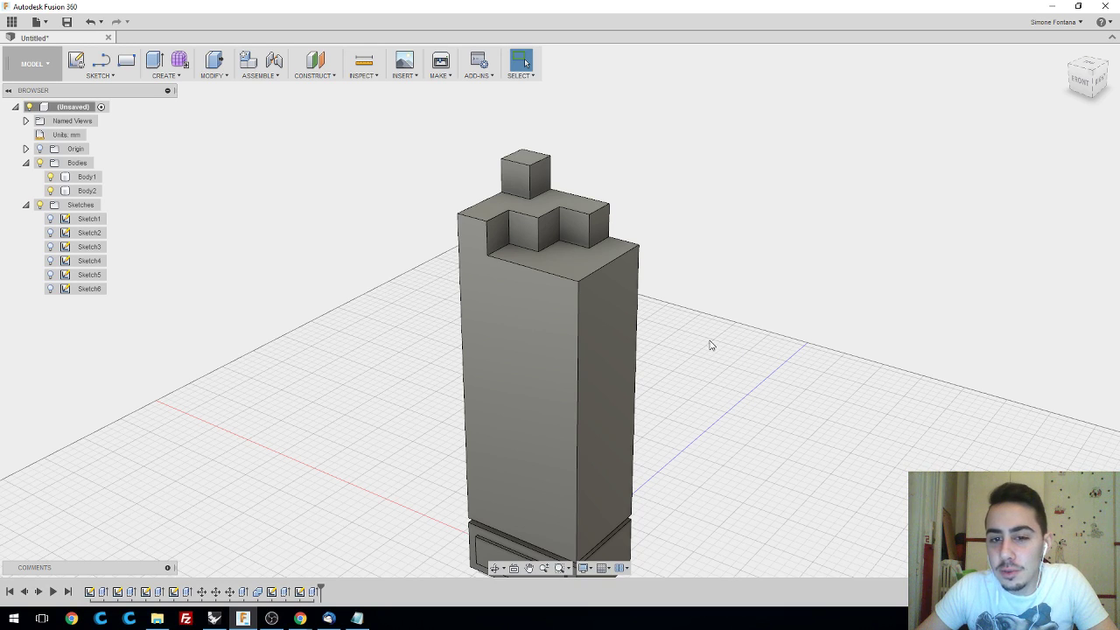
{"action": "middle_click_drag", "start_coordinate": [712, 363], "coordinate": [720, 379], "text": "shift"}
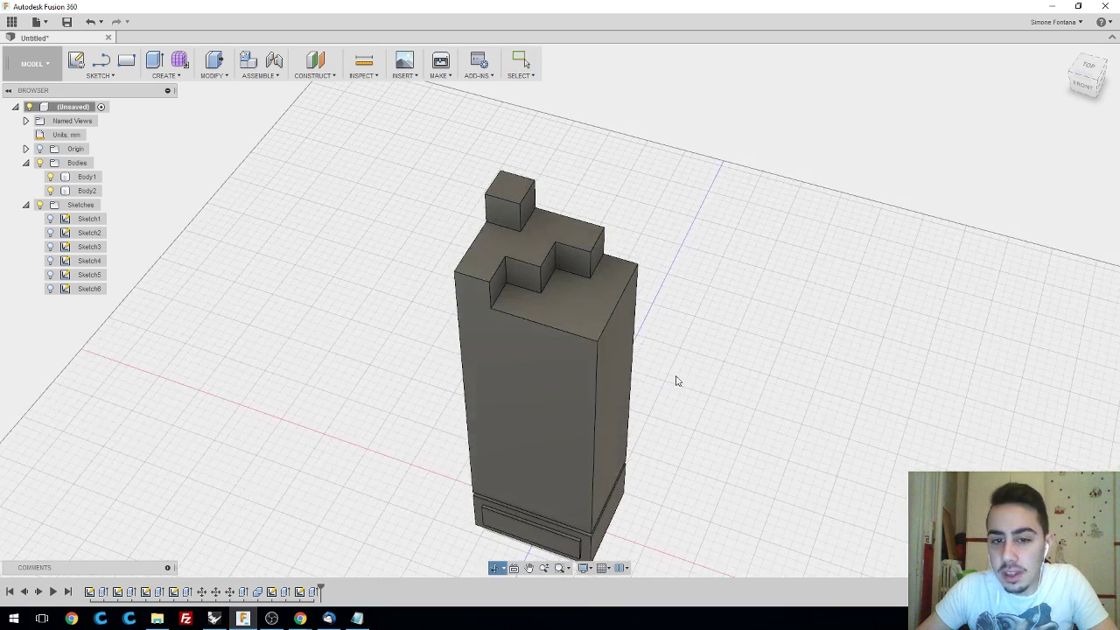
{"action": "key", "text": "Escape"}
{"action": "scroll", "coordinate": [705, 381], "scroll_direction": "up", "scroll_amount": 3}
{"action": "scroll", "coordinate": [692, 379], "scroll_direction": "up", "scroll_amount": 2}
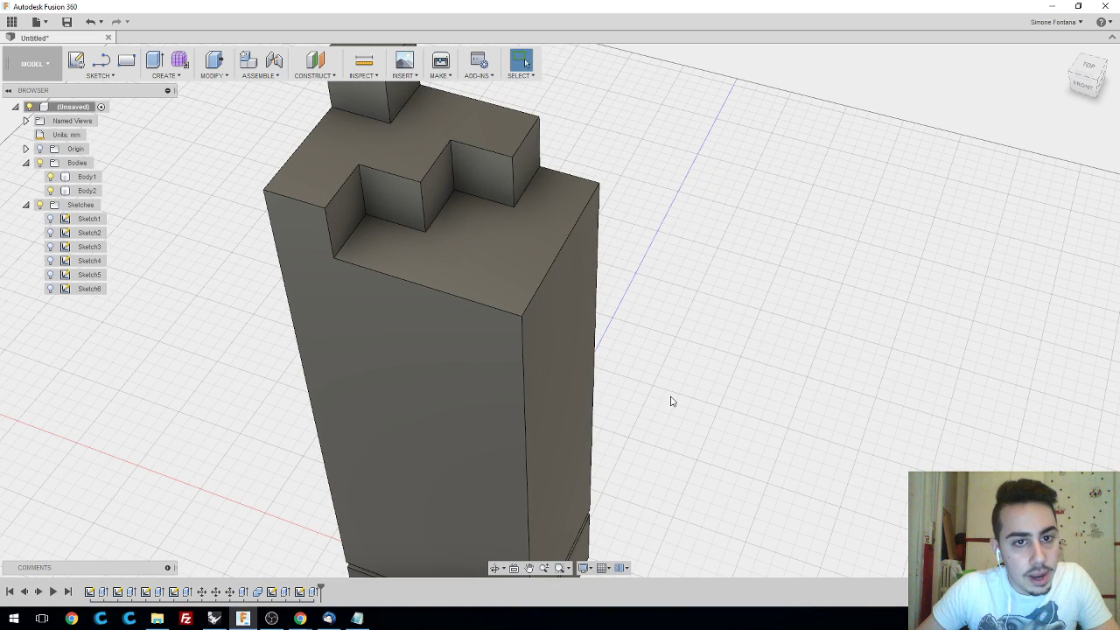
{"action": "scroll", "coordinate": [658, 400], "scroll_direction": "down", "scroll_amount": 2}
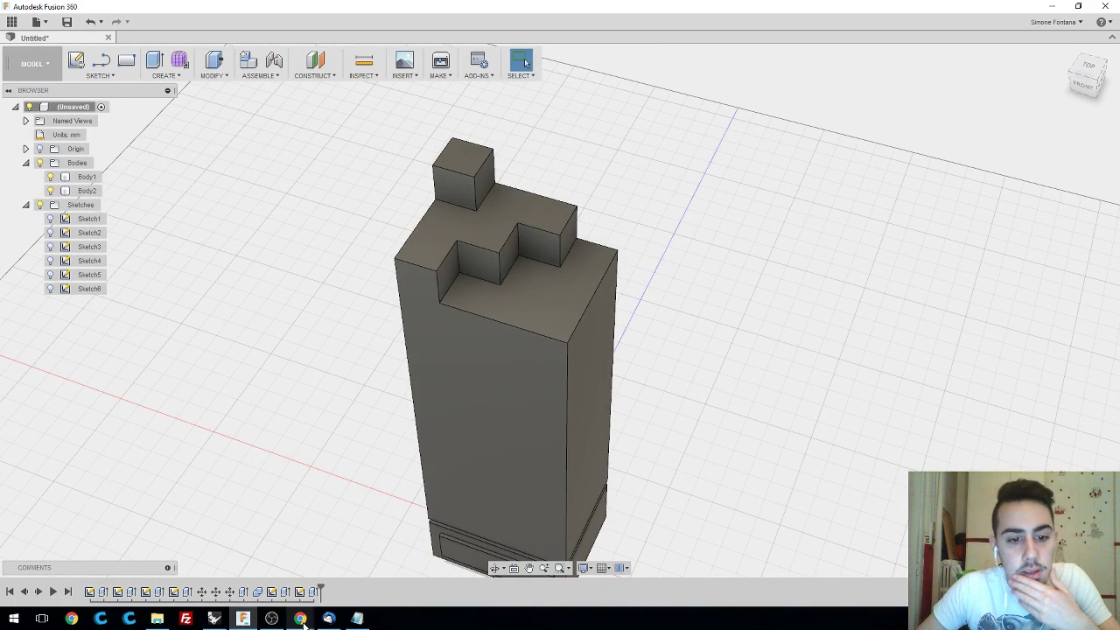
{"action": "mouse_move", "coordinate": [300, 619]}
{"action": "left_click", "coordinate": [263, 564]}
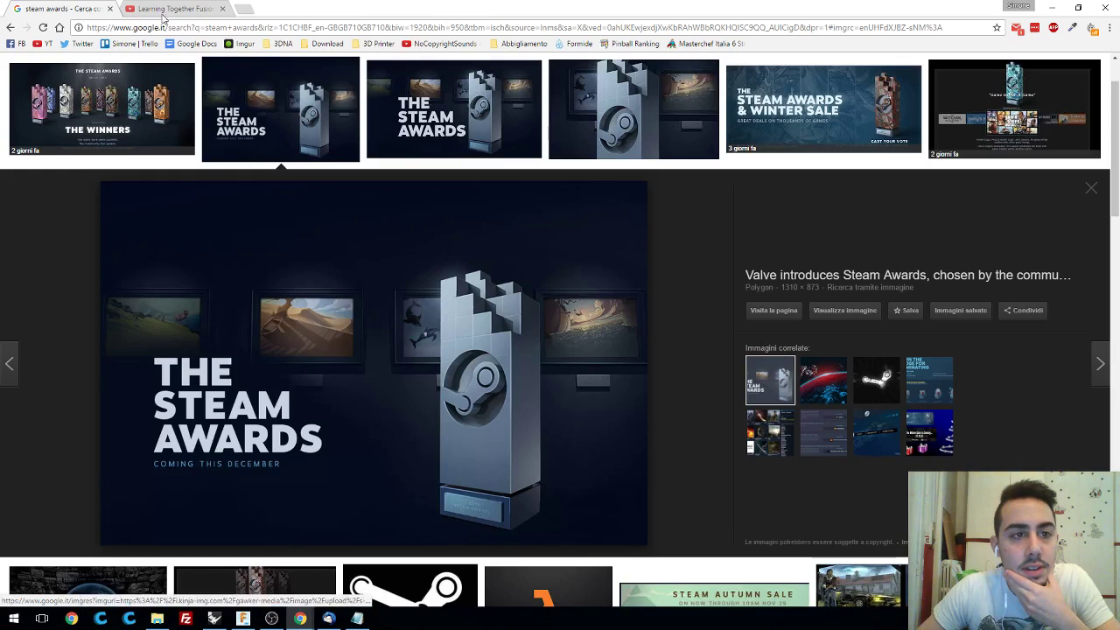
{"action": "left_click", "coordinate": [166, 9]}
{"action": "left_click", "coordinate": [61, 9]}
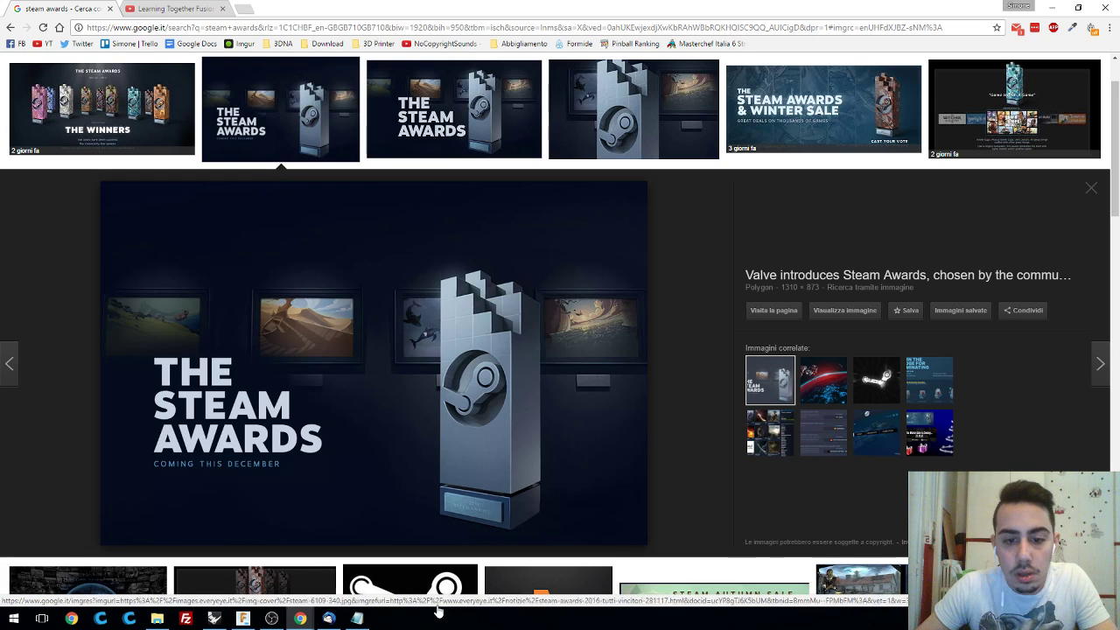
{"action": "left_click", "coordinate": [244, 619]}
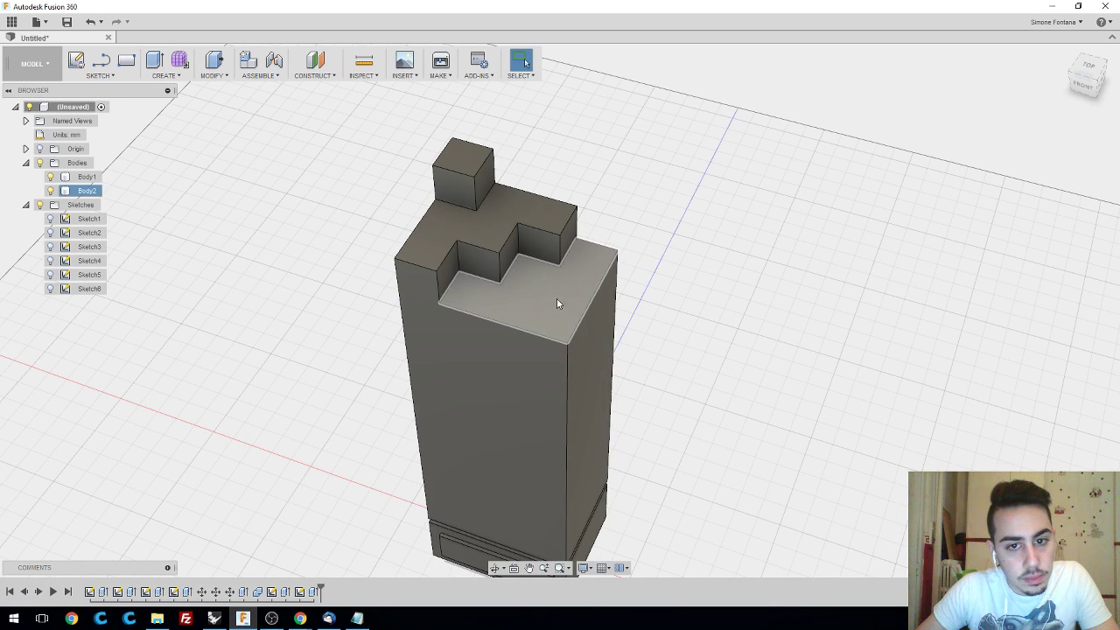
- Sketch on the lower stepped face with a 2-point rectangle from the notch corner to the column edge
{"action": "left_click", "coordinate": [75, 60]}
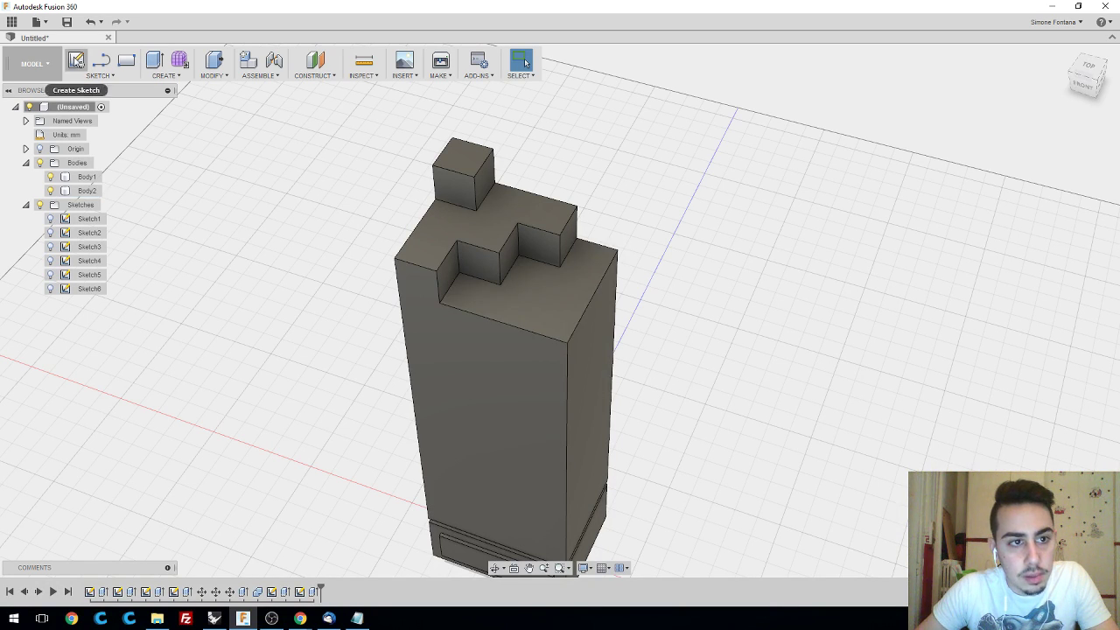
{"action": "left_click", "coordinate": [563, 299]}
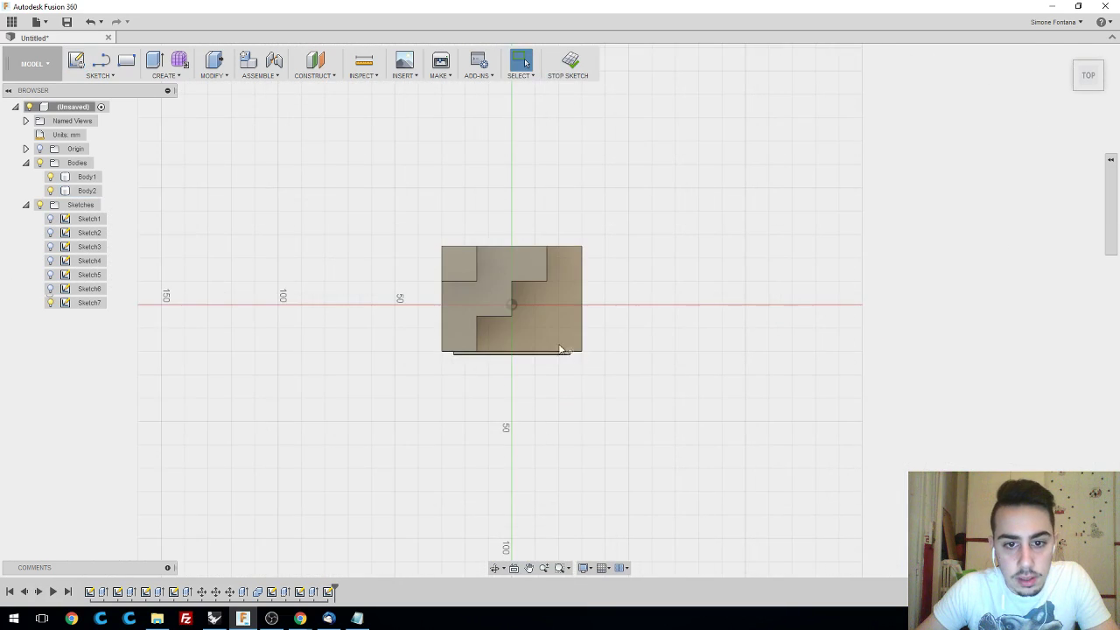
{"action": "scroll", "coordinate": [531, 325], "scroll_direction": "up", "scroll_amount": 2}
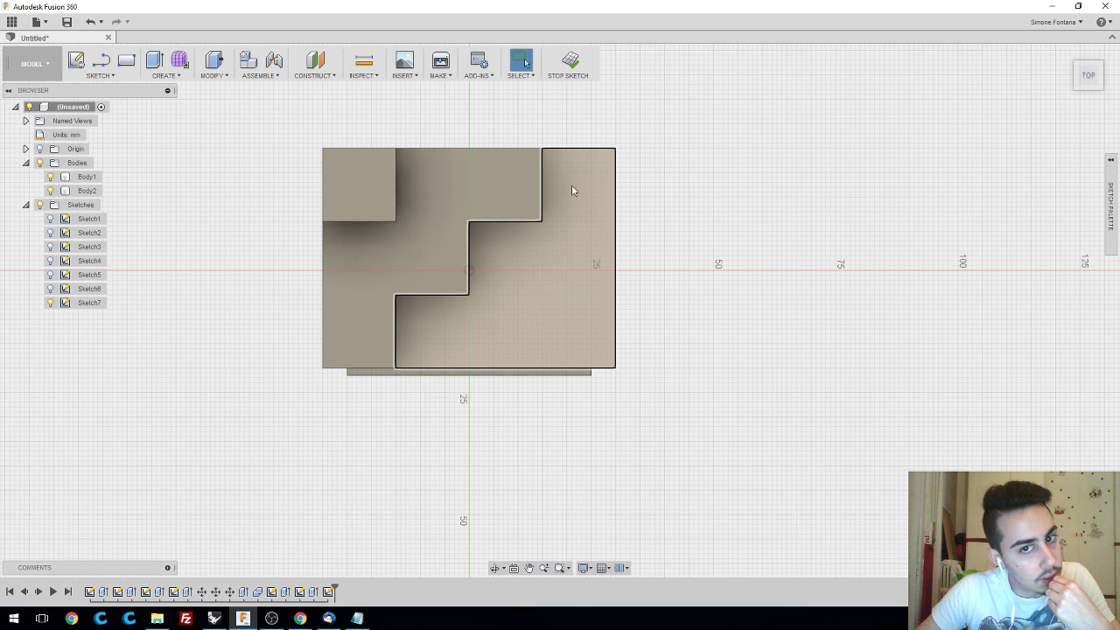
{"action": "left_click", "coordinate": [99, 75]}
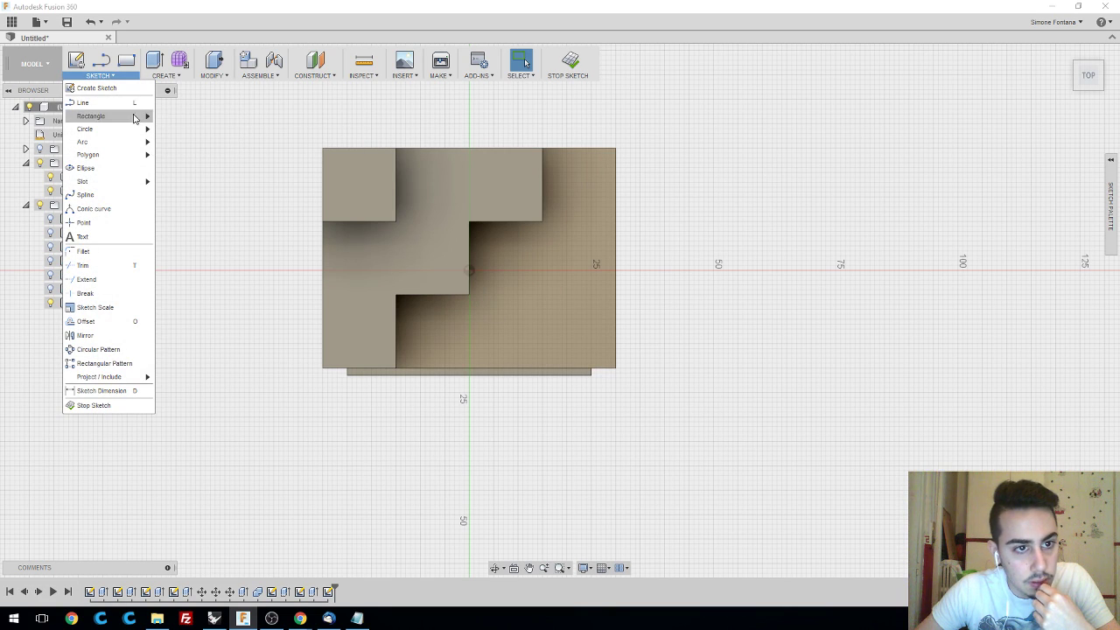
{"action": "mouse_move", "coordinate": [135, 116]}
{"action": "left_click", "coordinate": [191, 116]}
{"action": "left_click", "coordinate": [470, 295]}
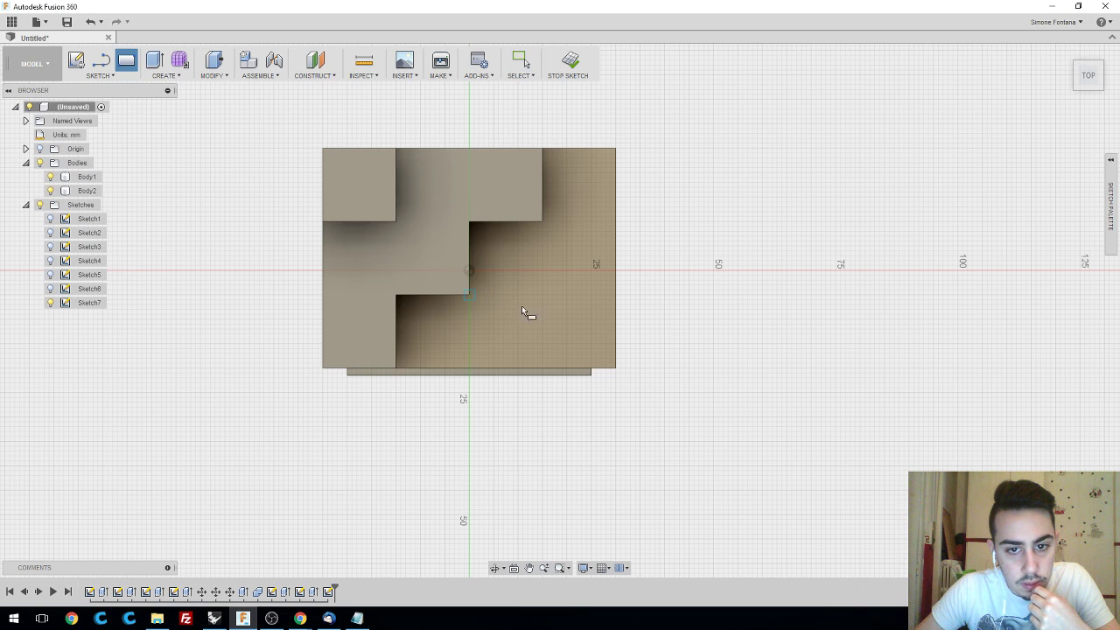
{"action": "left_click", "coordinate": [543, 368]}
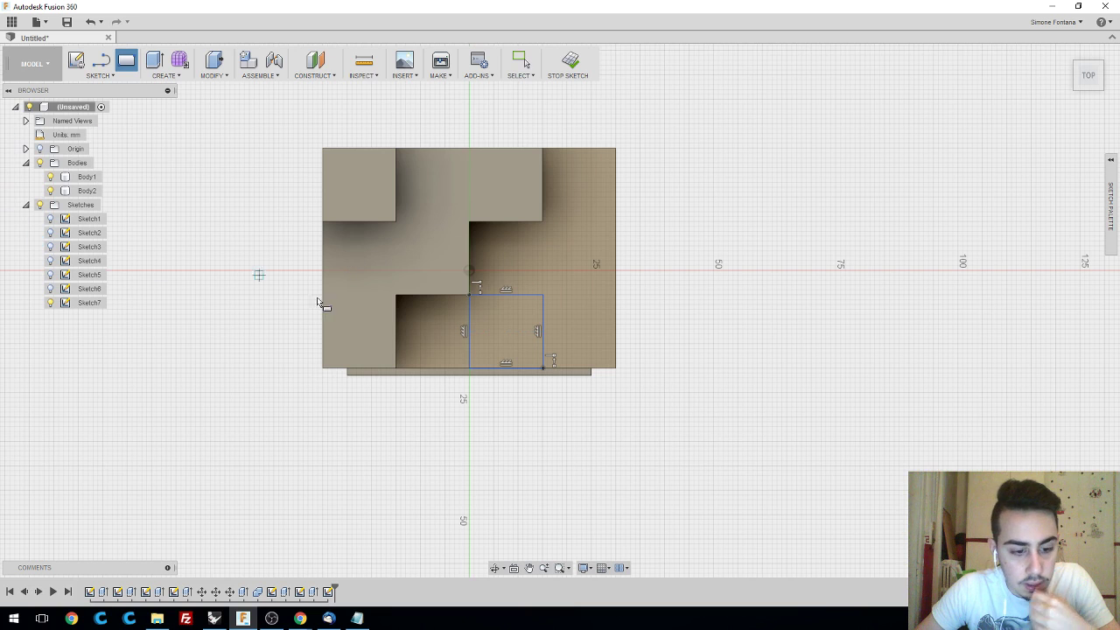
{"action": "key", "text": "Escape"}
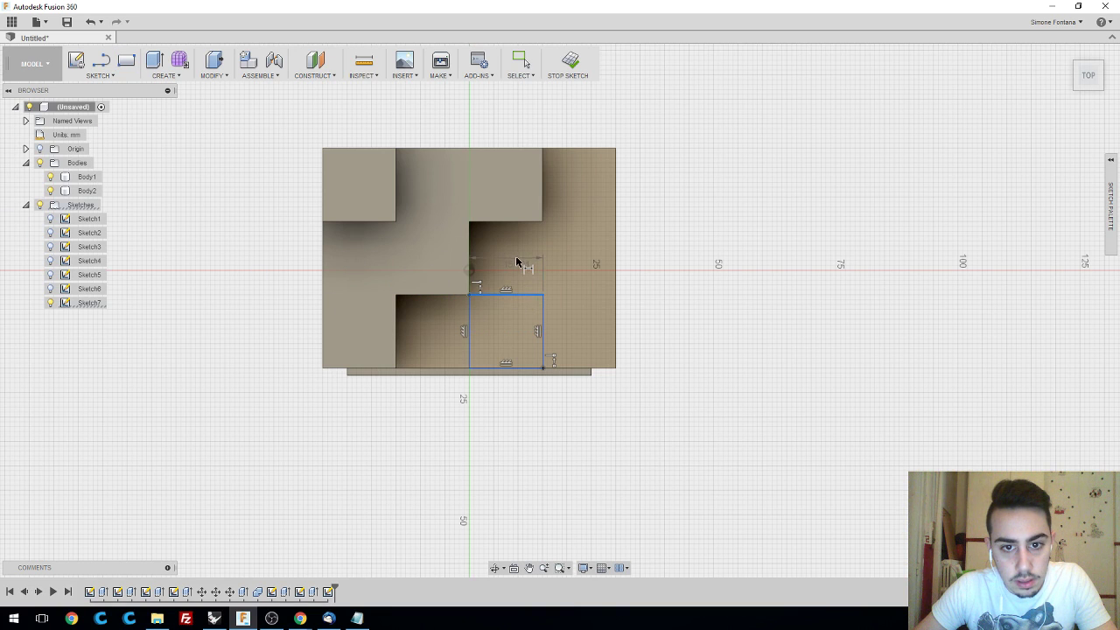
- Dimension the rectangle 15 mm wide, then draw a second 15 mm square beside it
{"action": "left_click", "coordinate": [517, 261]}
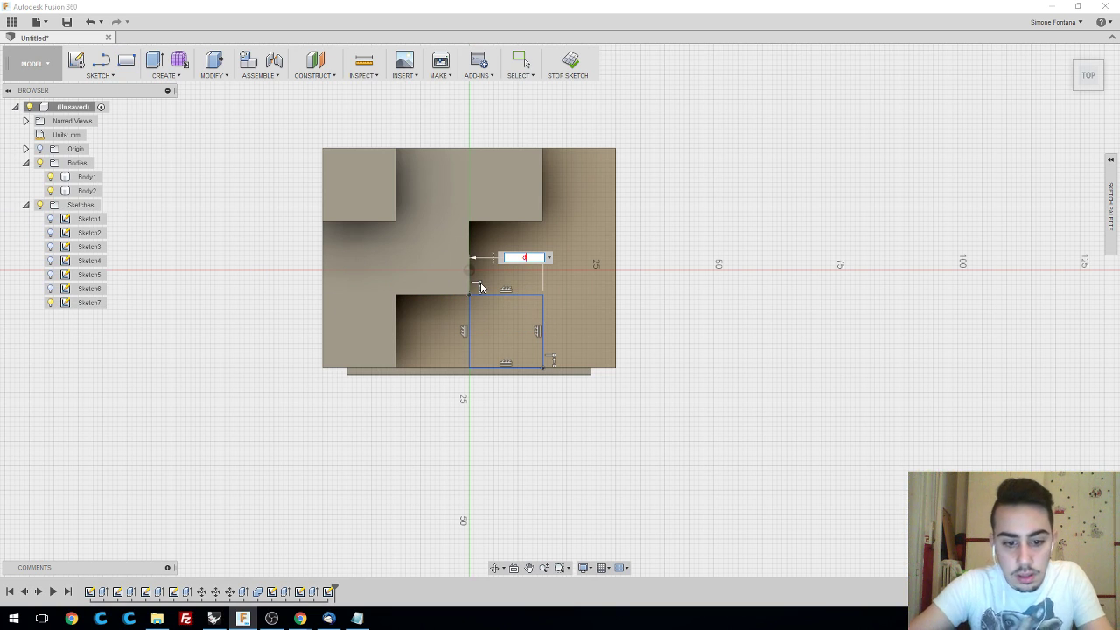
{"action": "type", "text": "15"}
{"action": "key", "text": "Return"}
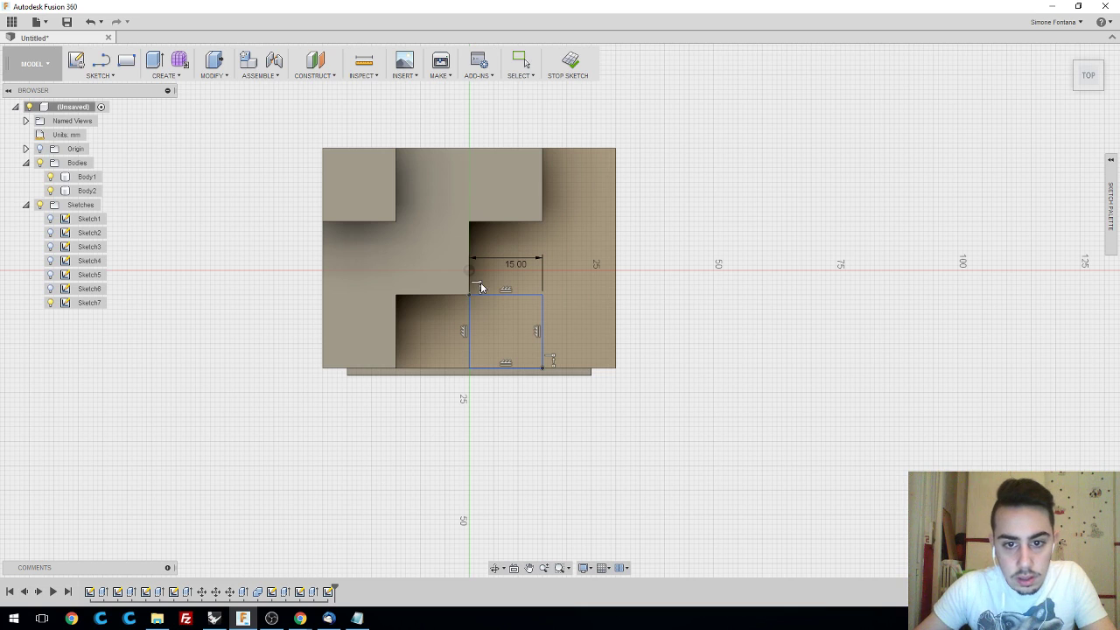
{"action": "left_click", "coordinate": [544, 310]}
{"action": "left_click", "coordinate": [571, 313]}
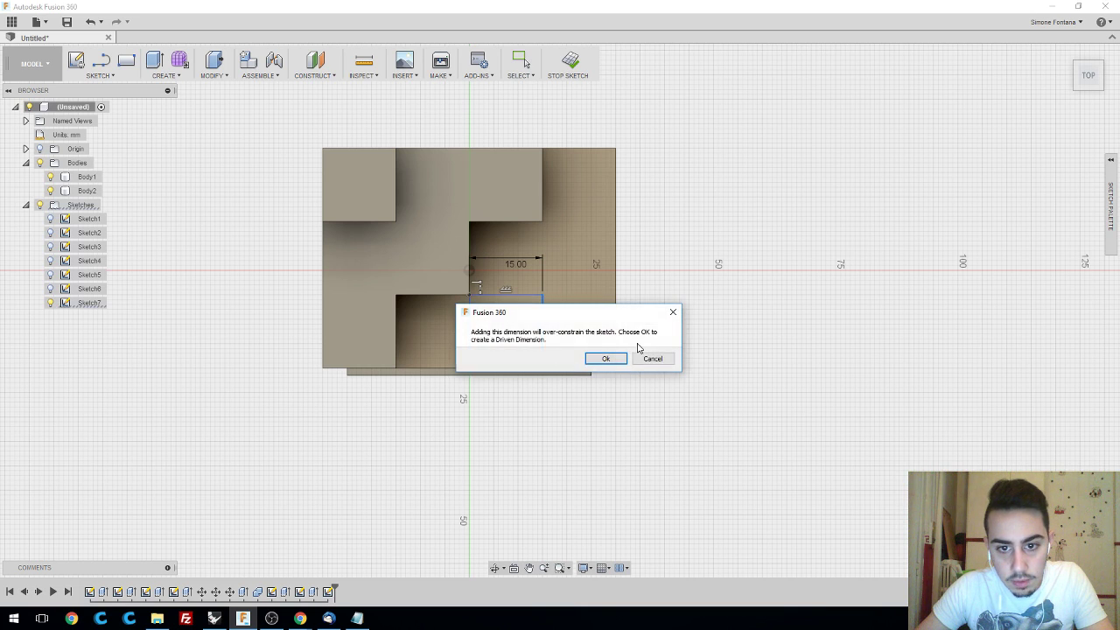
{"action": "left_click", "coordinate": [616, 359]}
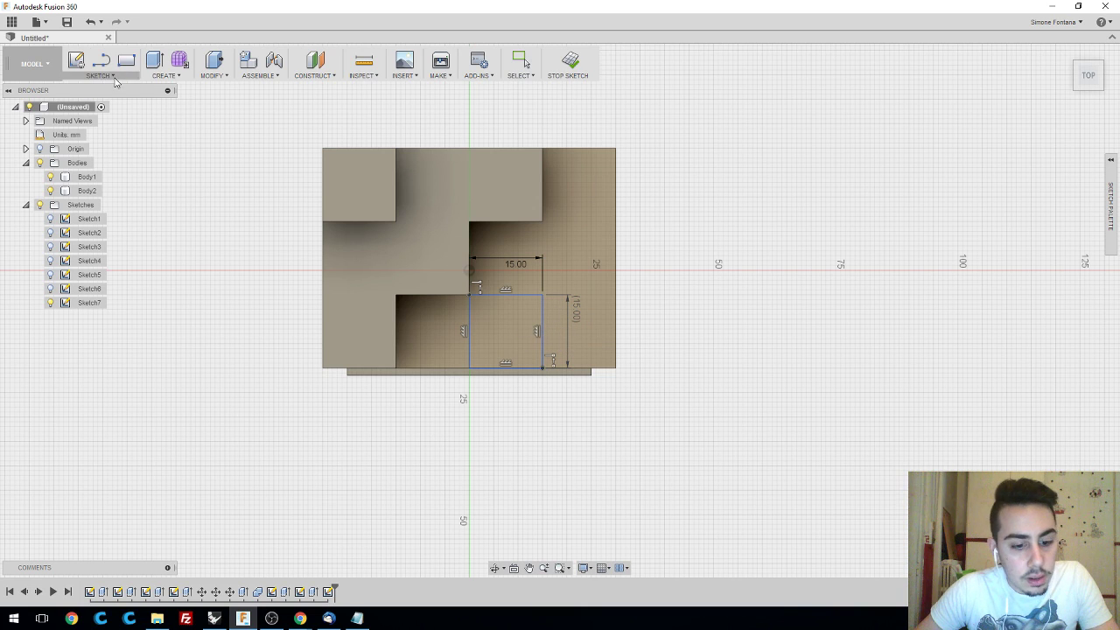
{"action": "key", "text": "r"}
{"action": "left_click", "coordinate": [543, 296]}
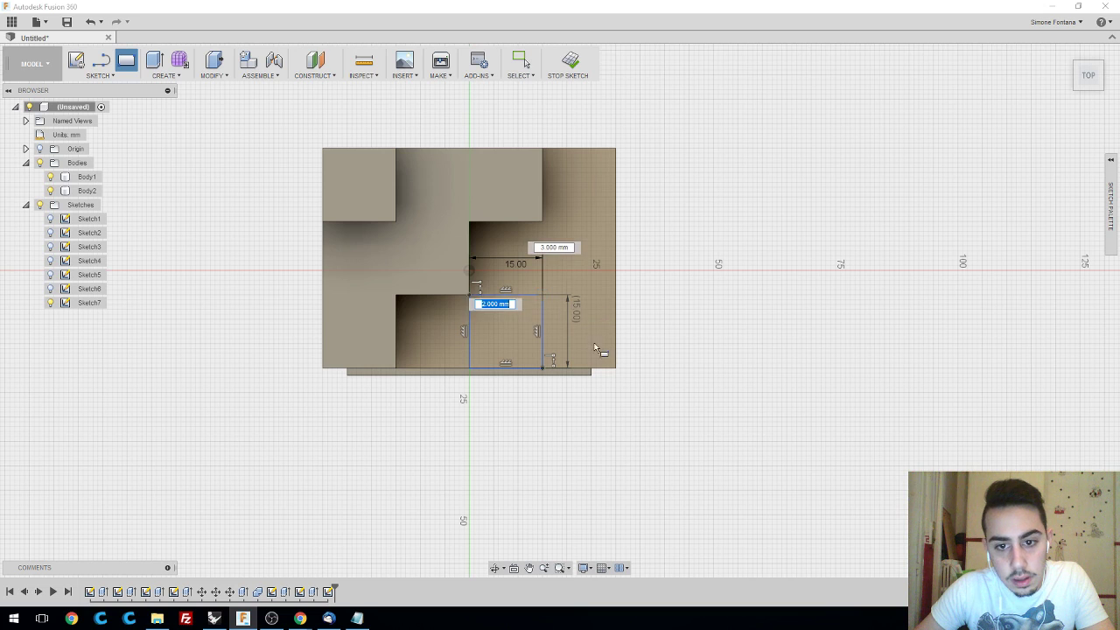
{"action": "left_click", "coordinate": [616, 367]}
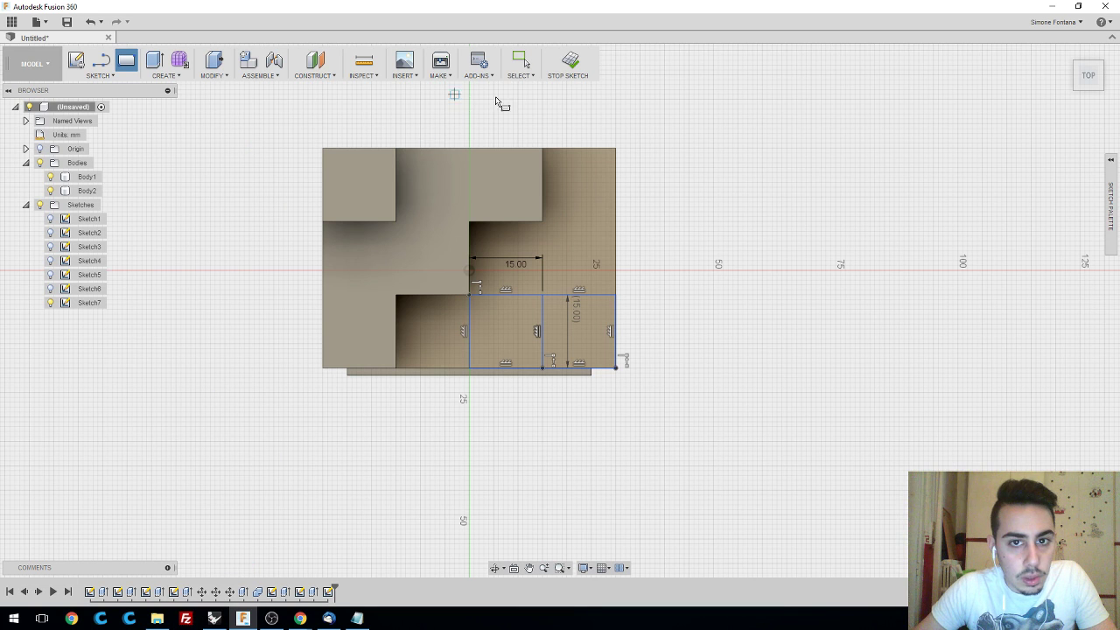
- Cut both square profiles into the column top with an extrude distance of -10
{"action": "left_click", "coordinate": [570, 60]}
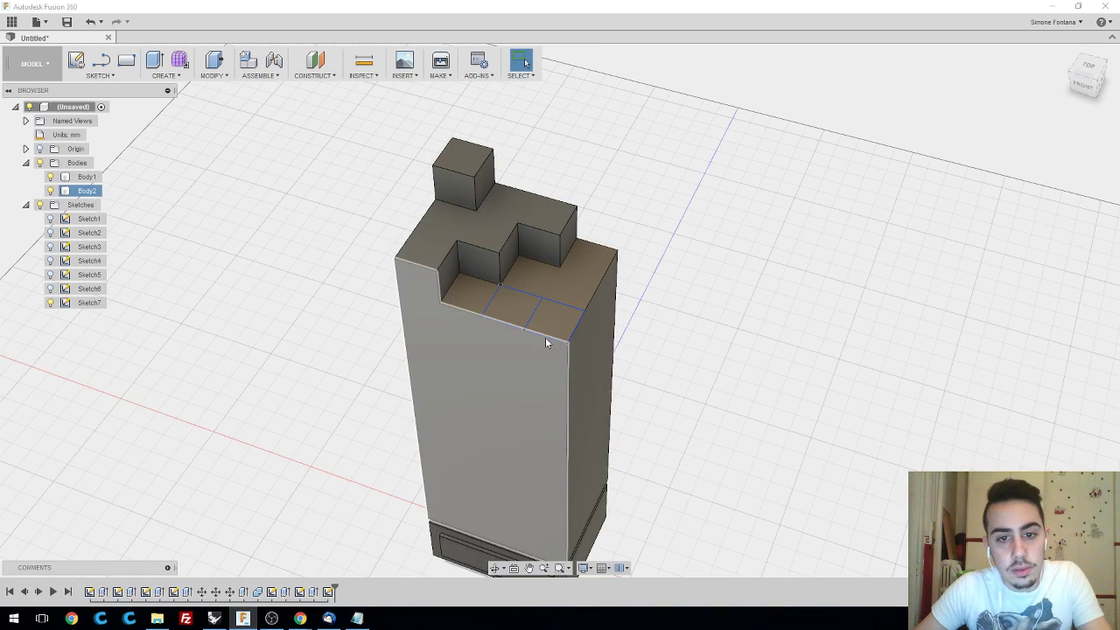
{"action": "key", "text": "e"}
{"action": "left_click", "coordinate": [549, 322]}
{"action": "left_click", "coordinate": [522, 312]}
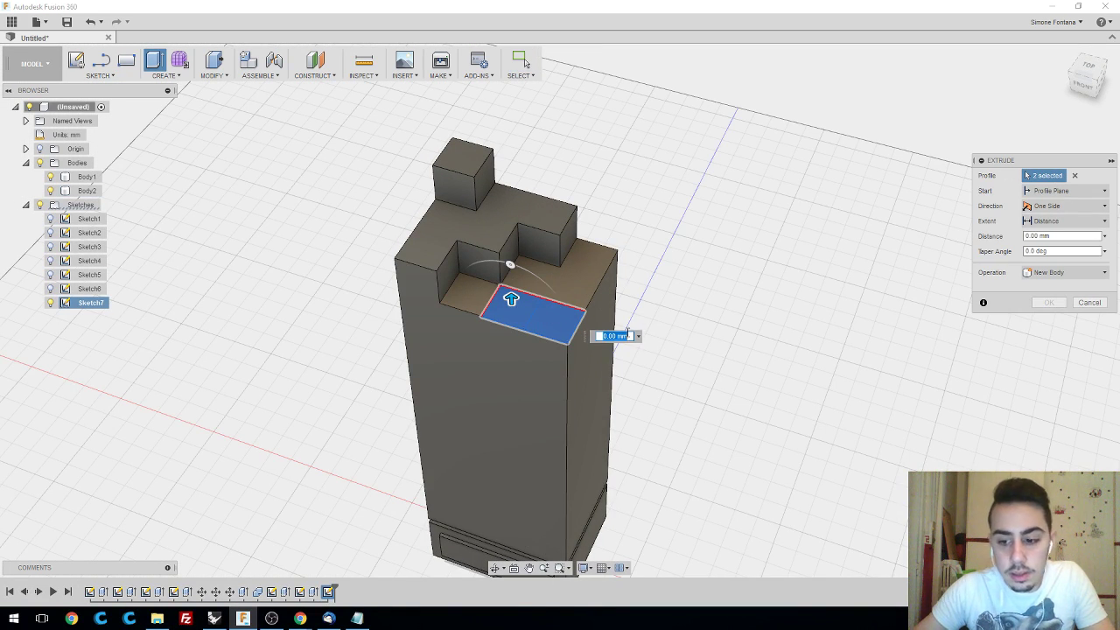
{"action": "key", "text": "BackSpace"}
{"action": "type", "text": "-10"}
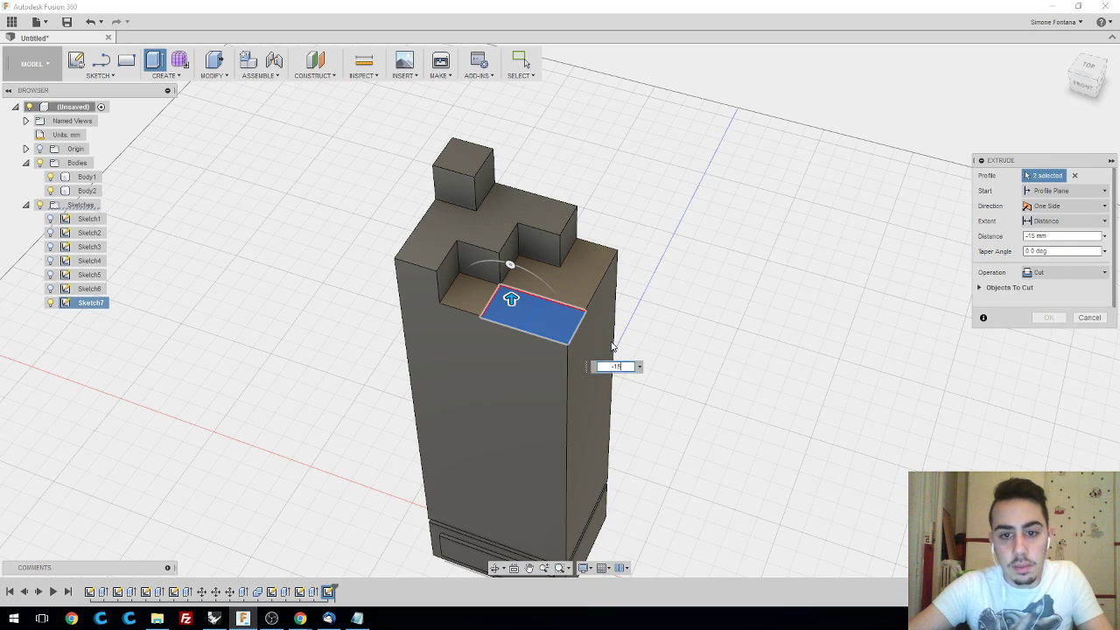
{"action": "key", "text": "Return"}
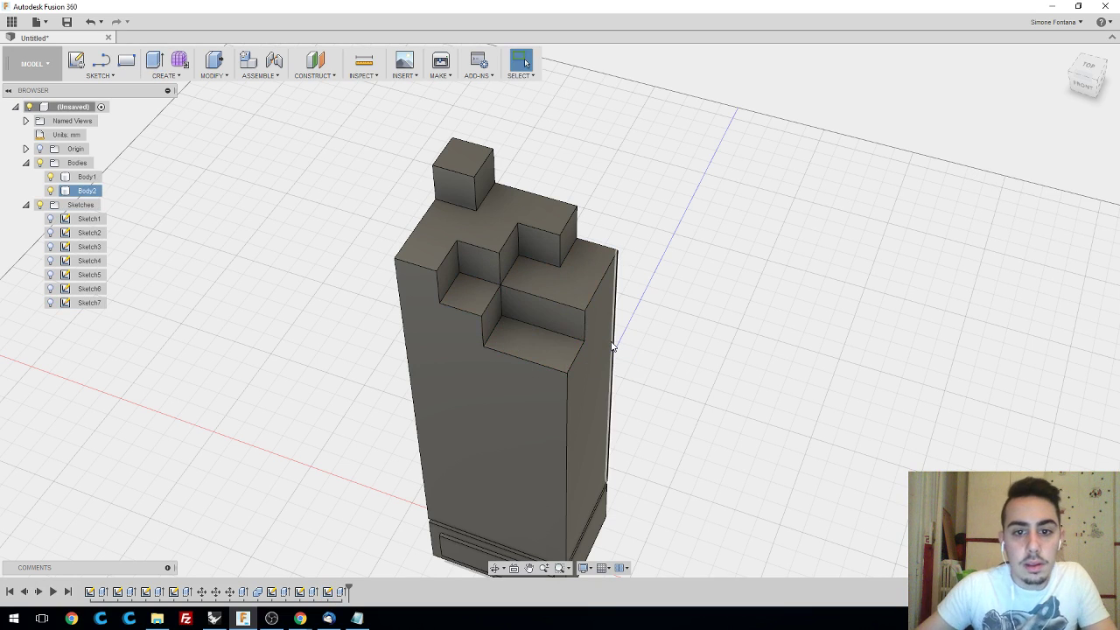
- Start a sketch on the lower step face and draw a 2-point rectangle at its outer corner
{"action": "left_click", "coordinate": [75, 62]}
{"action": "left_click", "coordinate": [555, 350]}
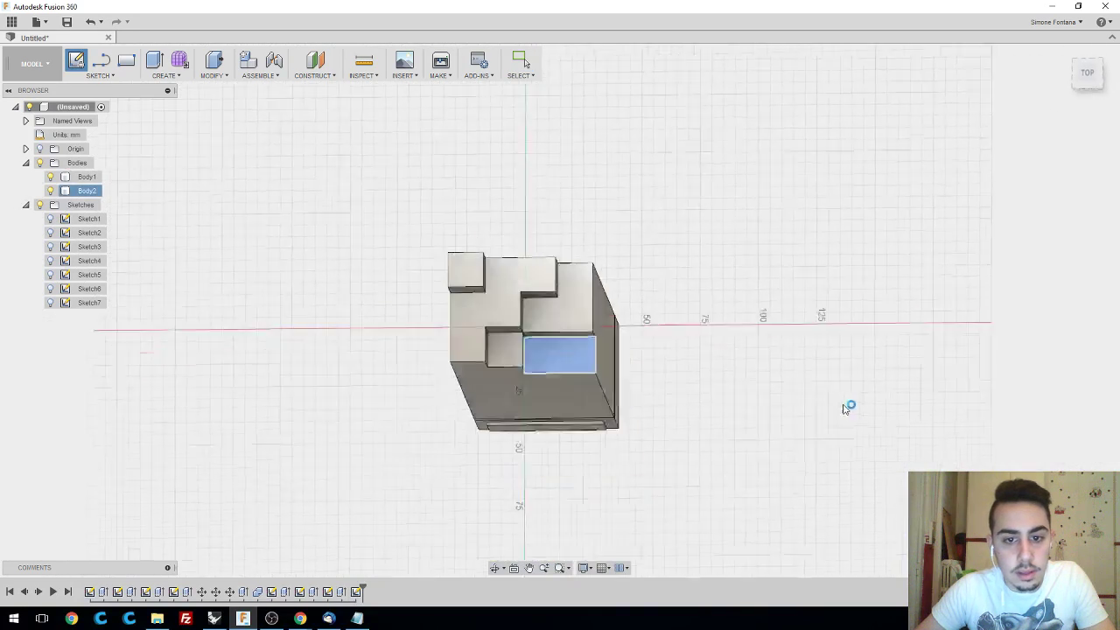
{"action": "scroll", "coordinate": [592, 359], "scroll_direction": "up", "scroll_amount": 5}
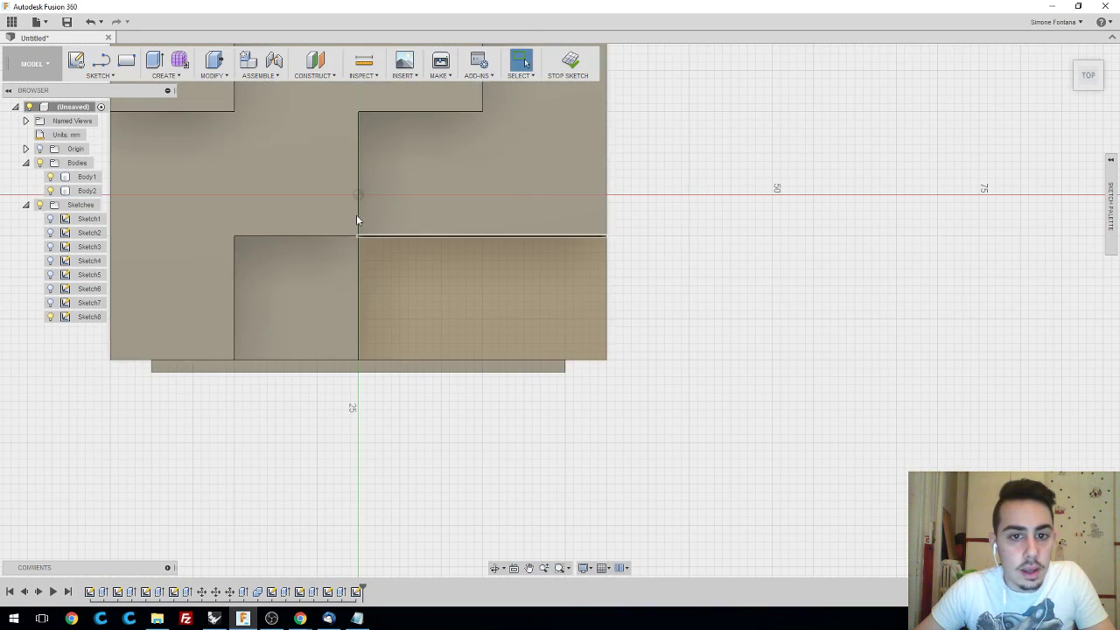
{"action": "left_click", "coordinate": [101, 77]}
{"action": "mouse_move", "coordinate": [113, 115]}
{"action": "left_click", "coordinate": [188, 115]}
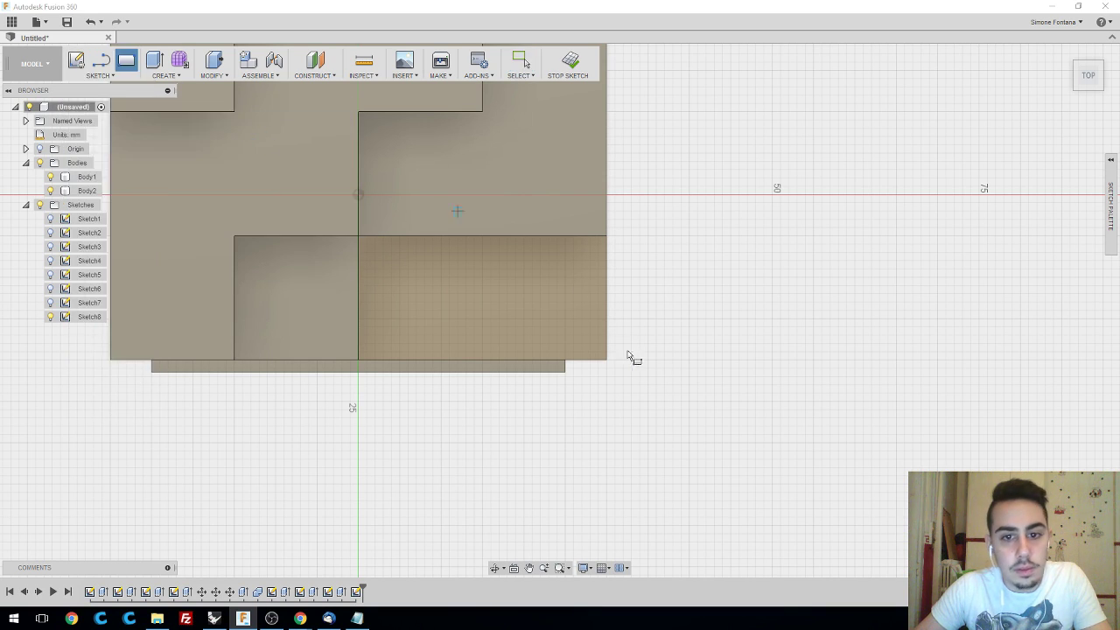
{"action": "left_click", "coordinate": [608, 360]}
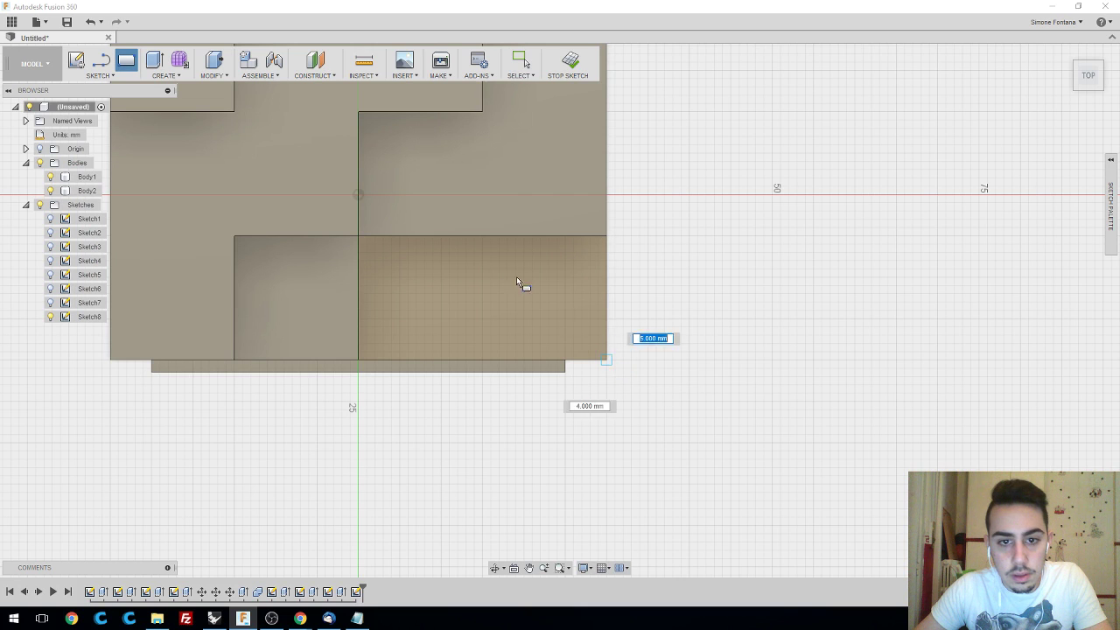
{"action": "left_click", "coordinate": [482, 235]}
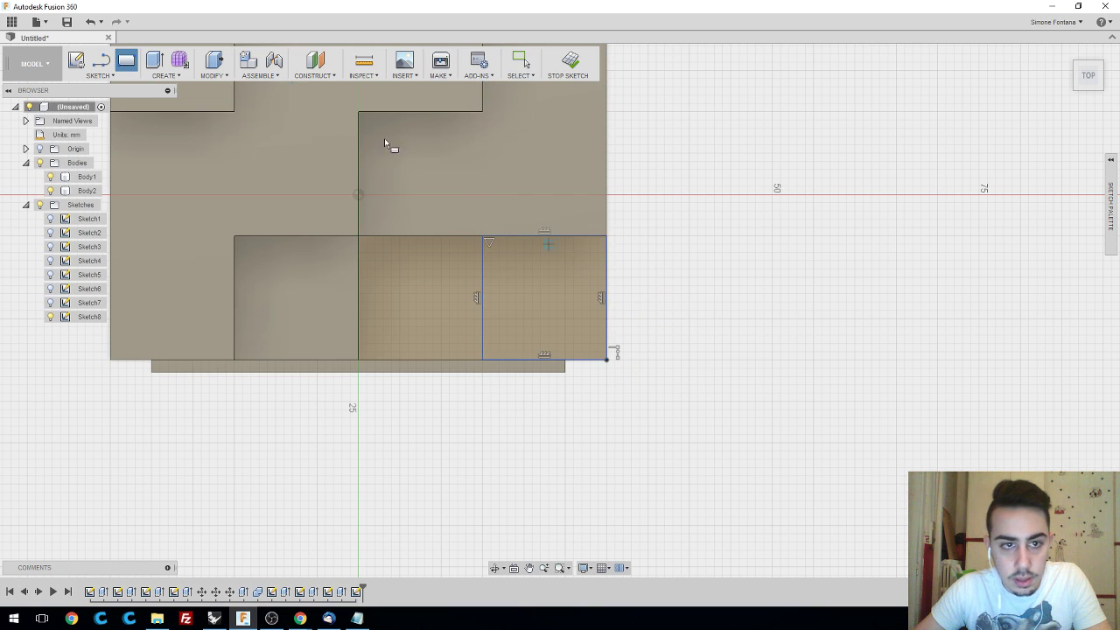
- Dimension the corner square's sides as driven 15.00 mm dimensions
{"action": "key", "text": "d"}
{"action": "left_click", "coordinate": [524, 237]}
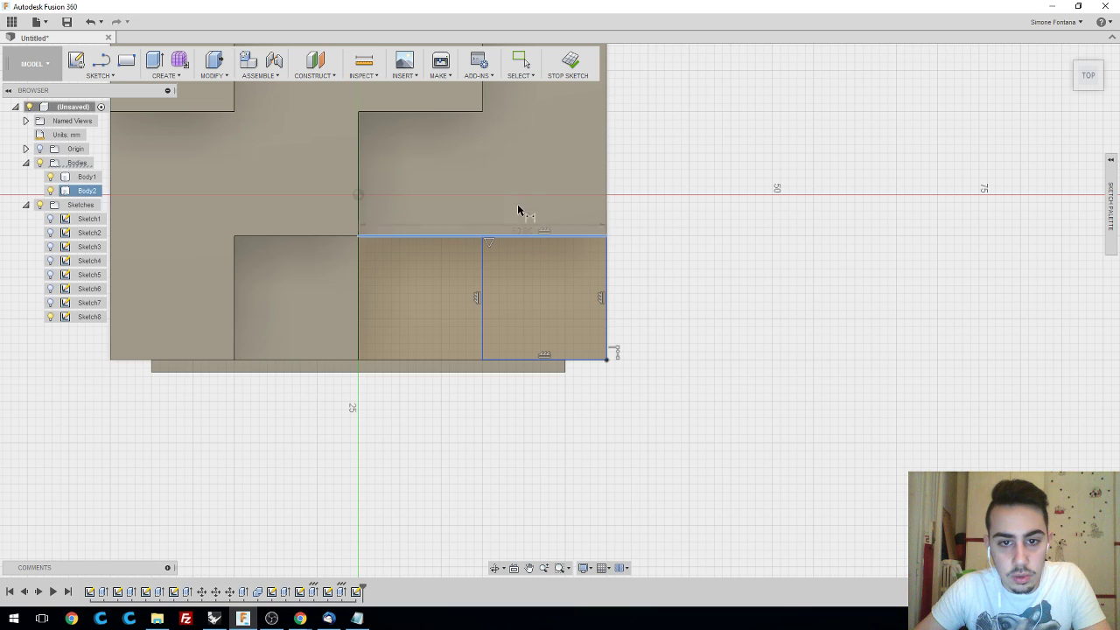
{"action": "key", "text": "Escape"}
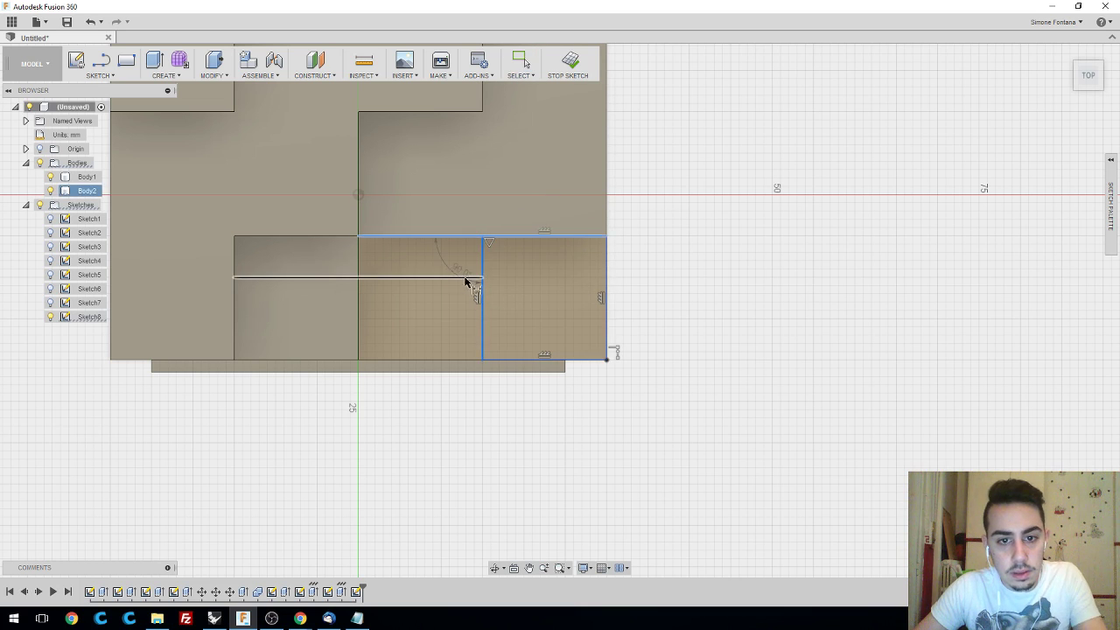
{"action": "key", "text": "d"}
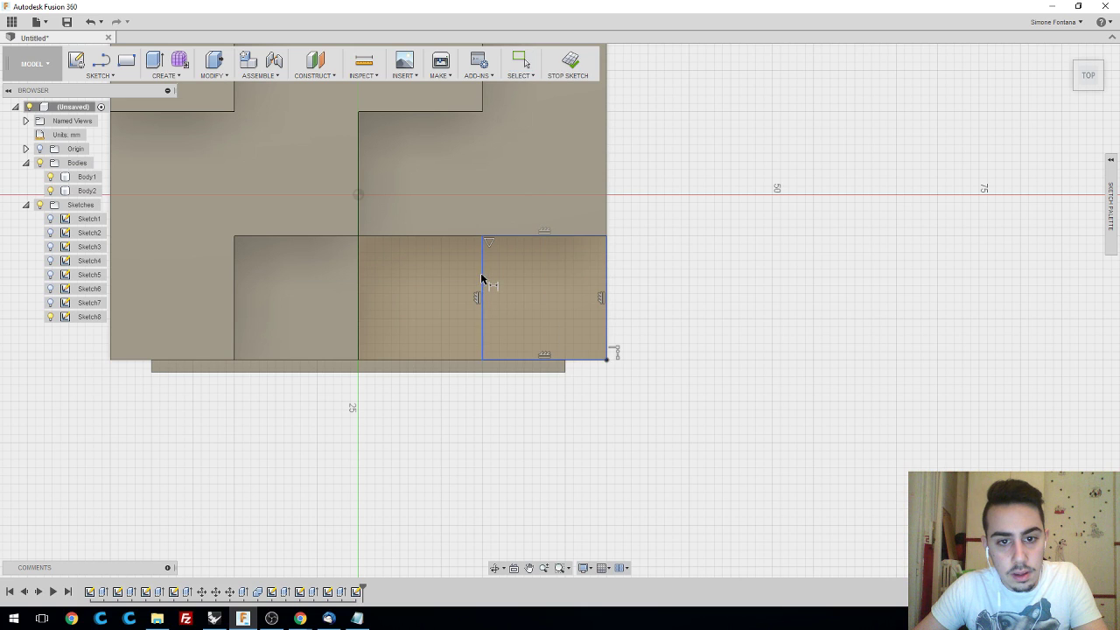
{"action": "left_click", "coordinate": [482, 276]}
{"action": "left_click", "coordinate": [439, 291]}
{"action": "left_click", "coordinate": [600, 357]}
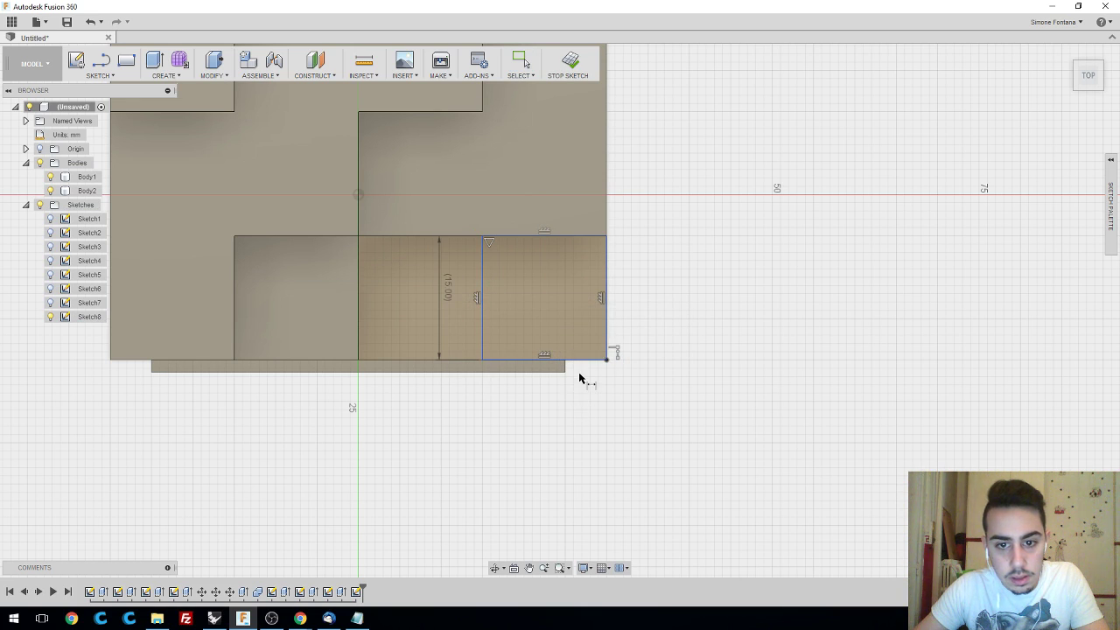
{"action": "left_click", "coordinate": [587, 360]}
{"action": "left_click", "coordinate": [599, 416]}
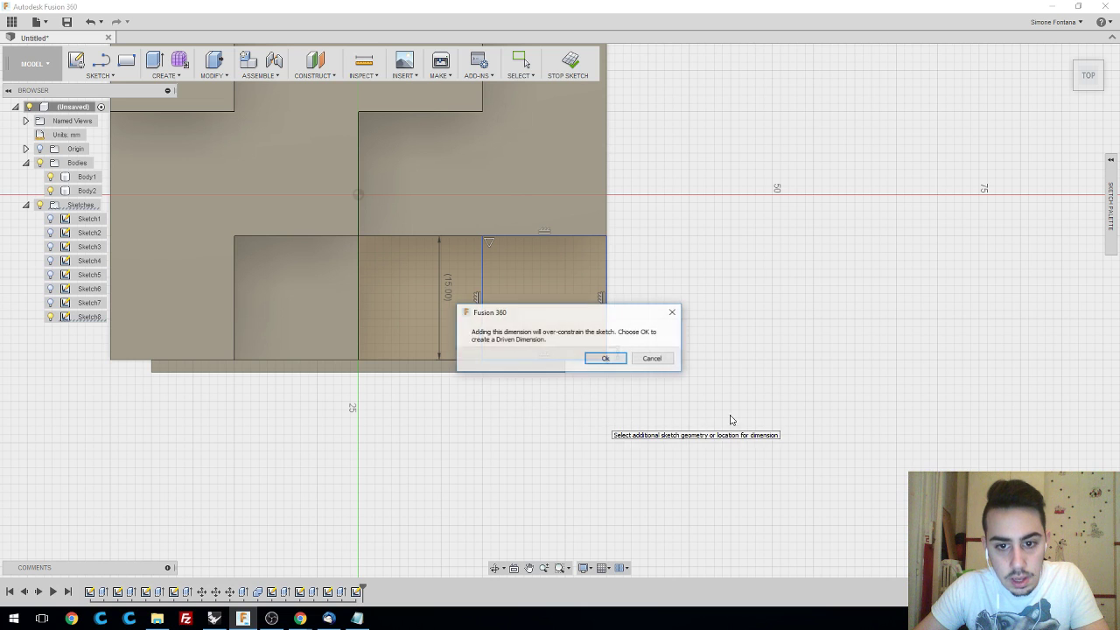
{"action": "left_click", "coordinate": [606, 360]}
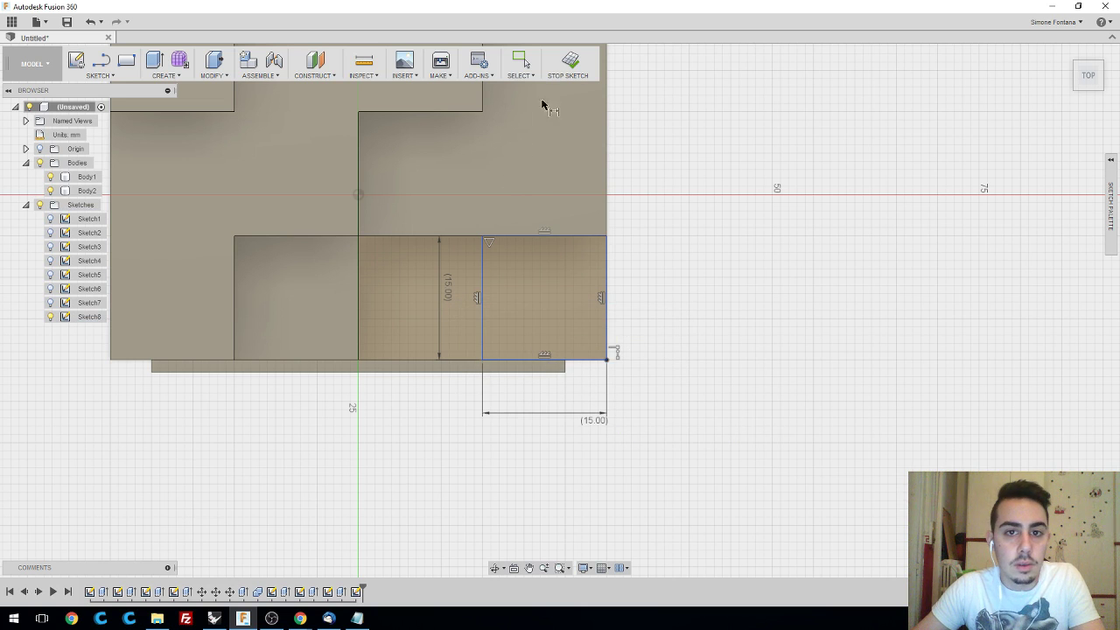
- Extrude the corner square down as a cut with -10 to form the lowest stair
{"action": "left_click", "coordinate": [569, 61]}
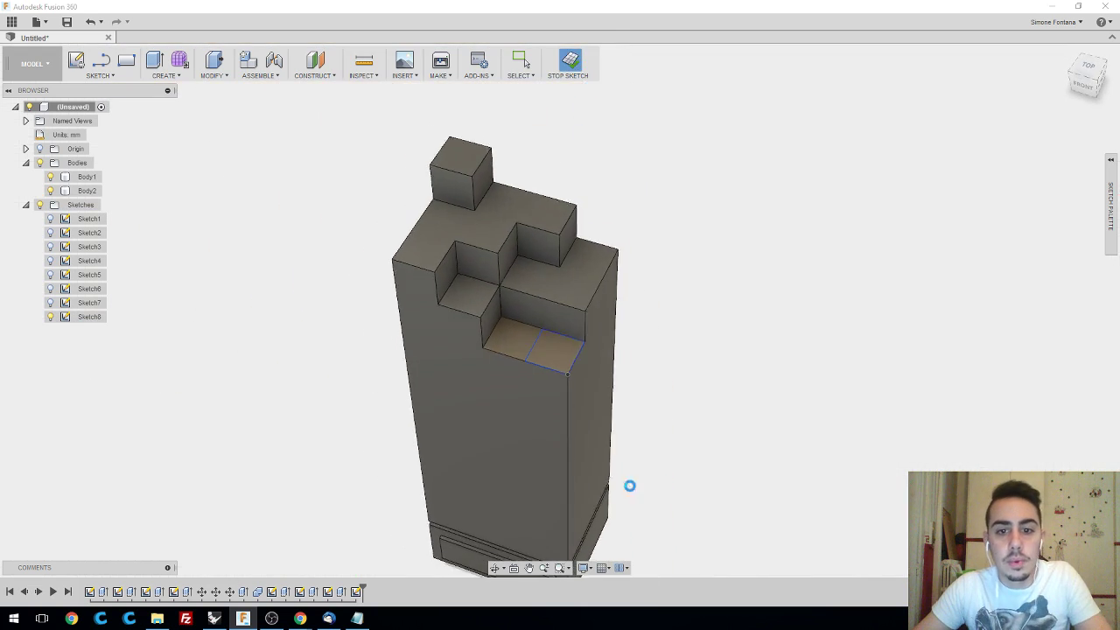
{"action": "left_click", "coordinate": [571, 361]}
{"action": "type", "text": "e-1"}
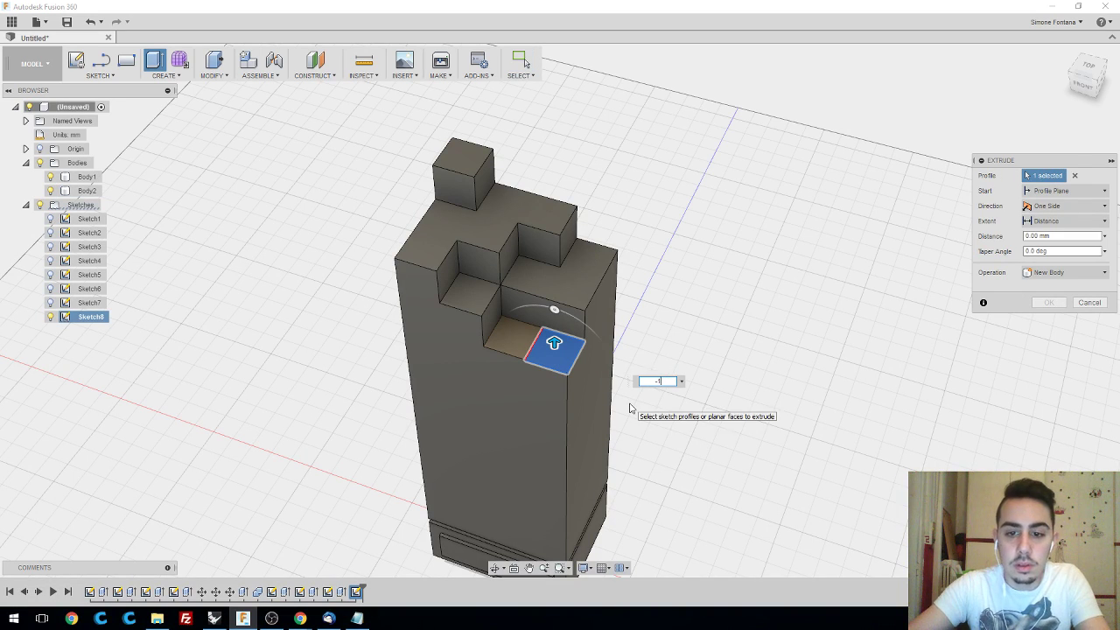
{"action": "key", "text": "Escape"}
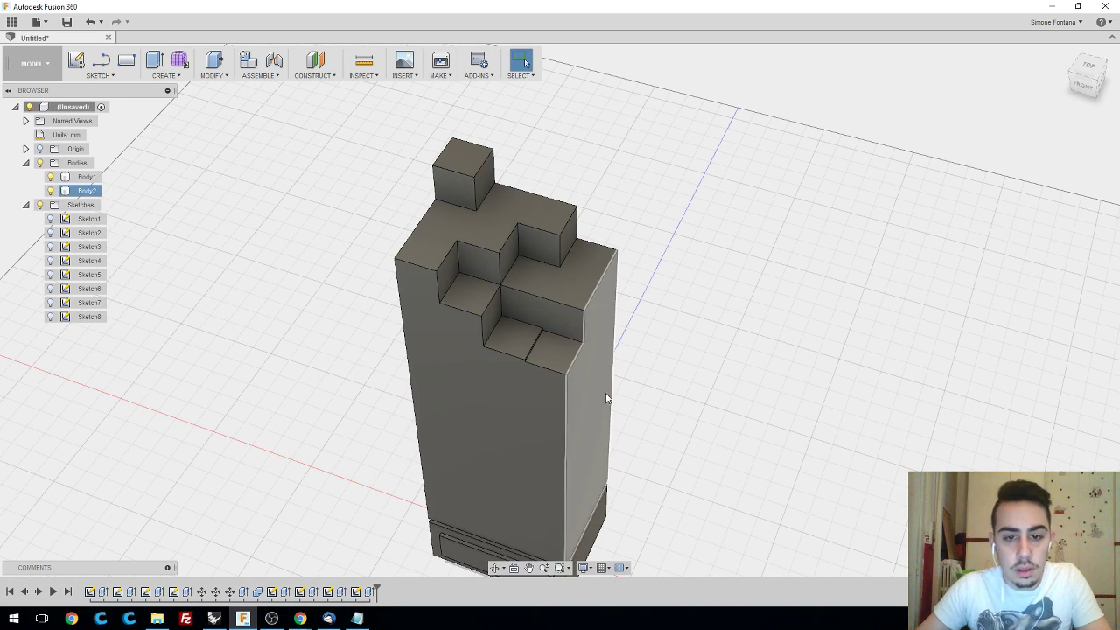
{"action": "key", "text": "Escape"}
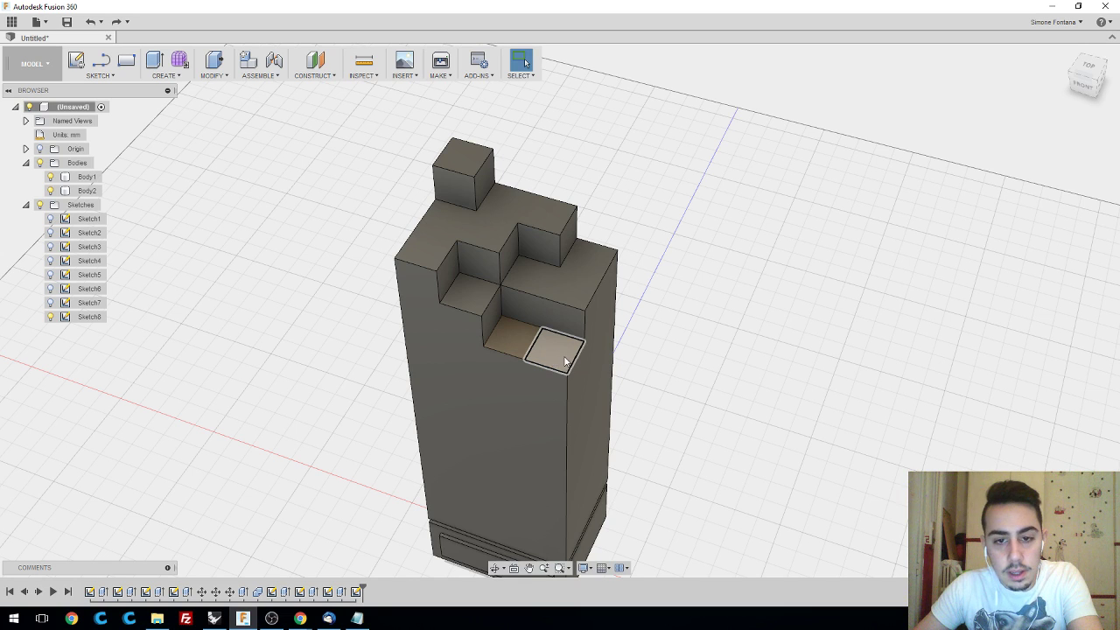
{"action": "left_click", "coordinate": [564, 358]}
{"action": "type", "text": "e"}
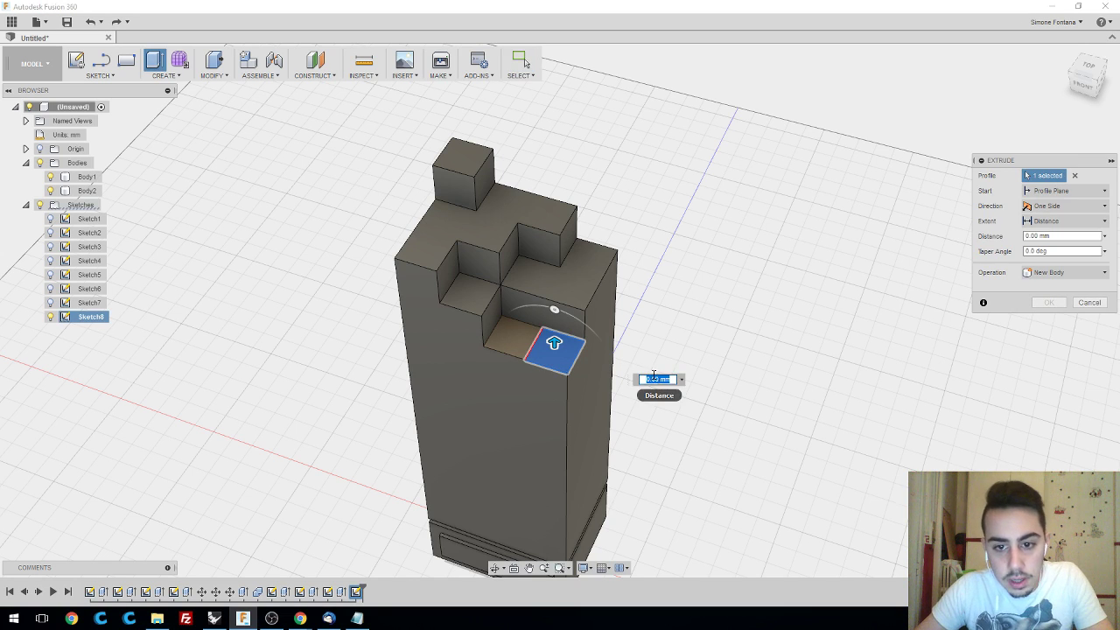
{"action": "type", "text": "-10"}
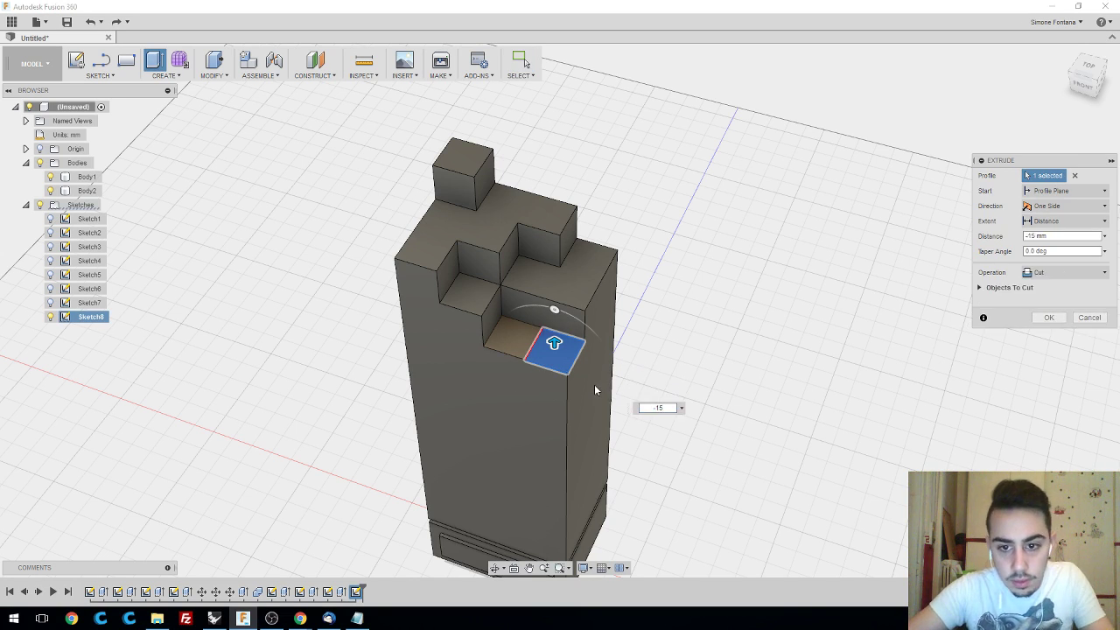
{"action": "key", "text": "Return"}
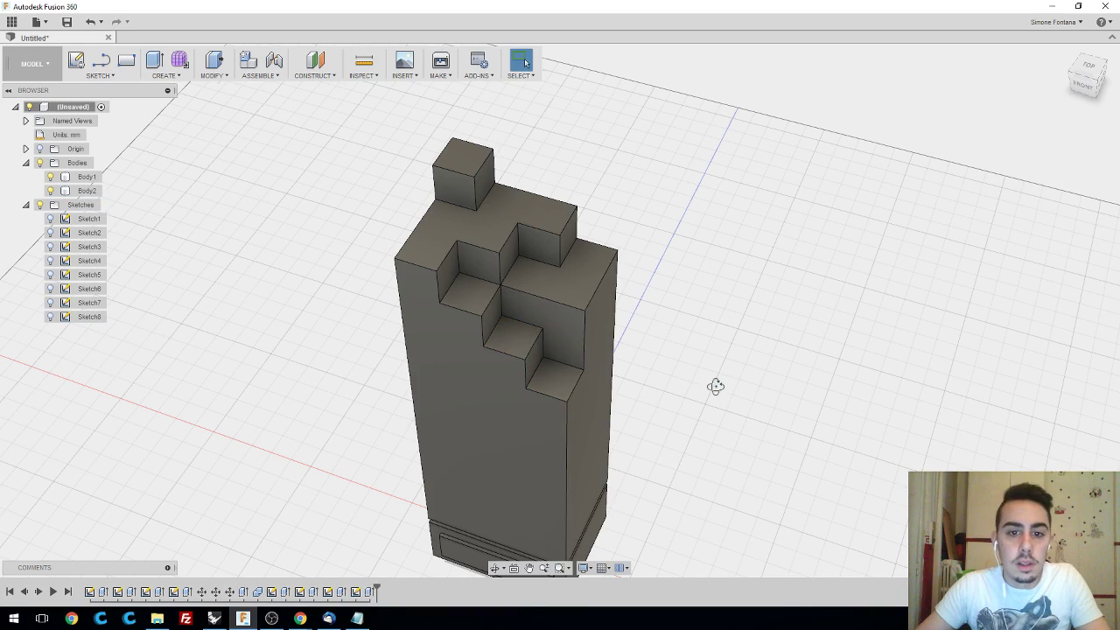
{"action": "middle_click_drag", "start_coordinate": [715, 385], "coordinate": [711, 421], "text": "shift"}
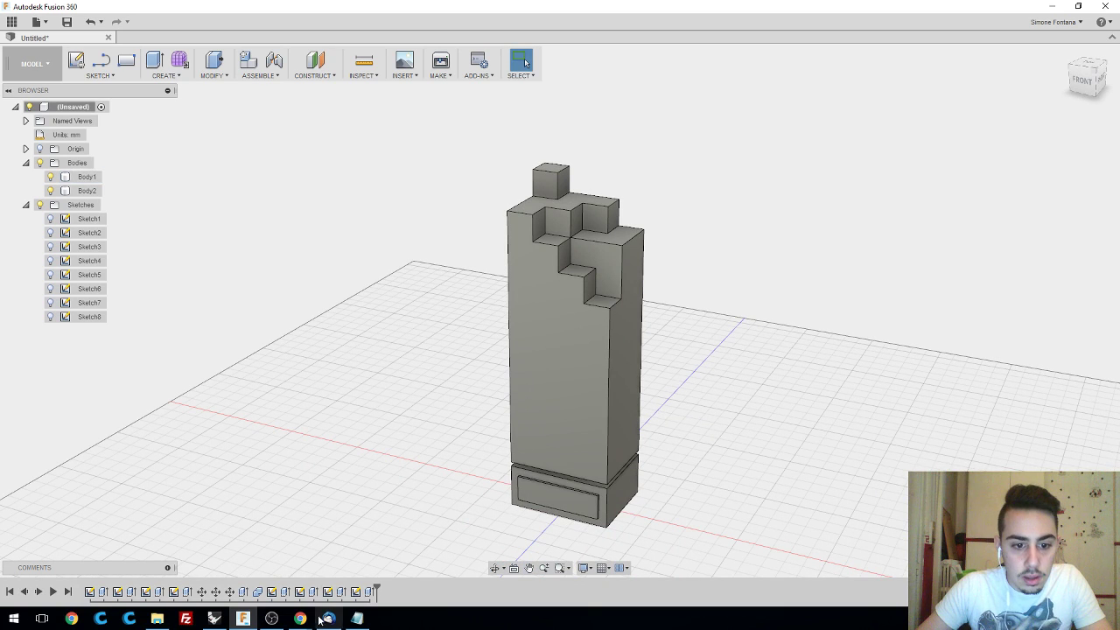
- Compare a level front view of the stepped column with the Steam Awards trophy reference image in Chrome
{"action": "mouse_move", "coordinate": [300, 618]}
{"action": "left_click", "coordinate": [264, 569]}
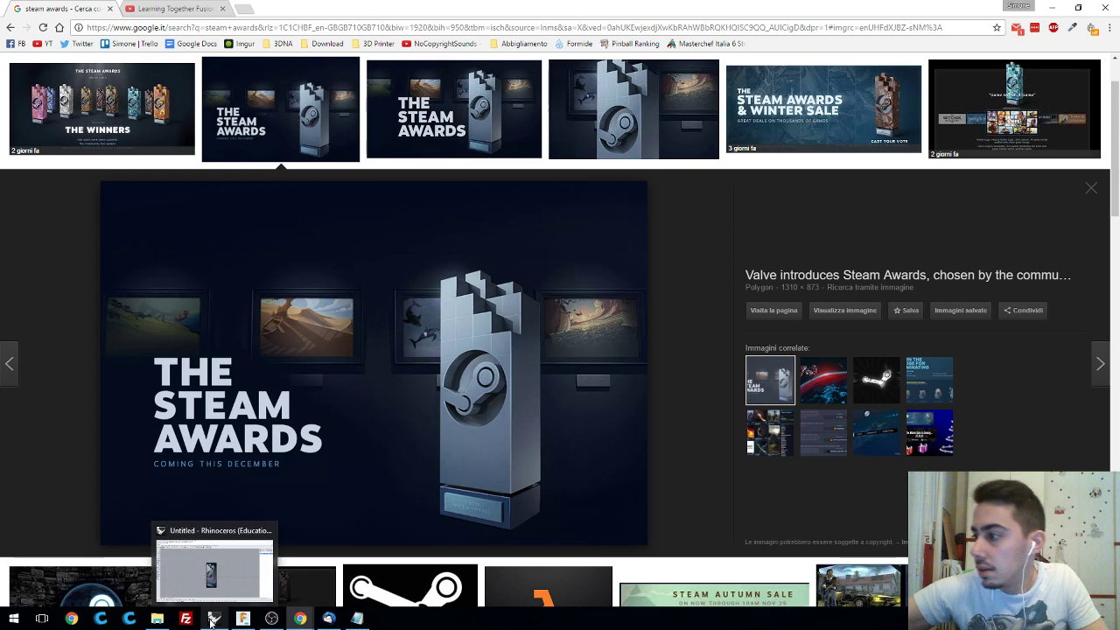
{"action": "left_click", "coordinate": [244, 619]}
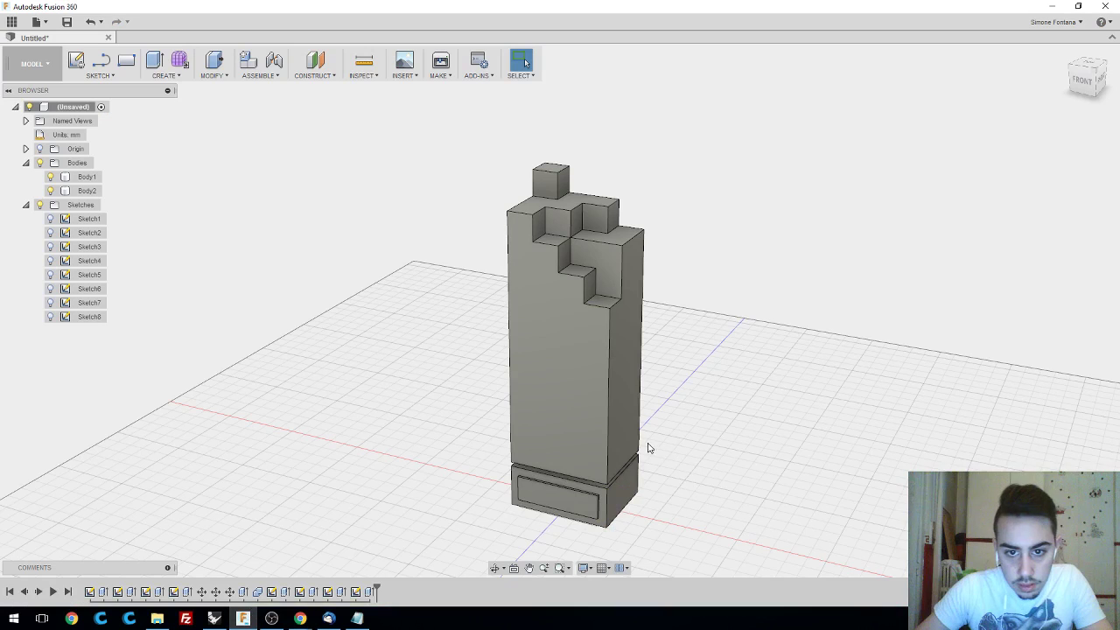
{"action": "middle_click_drag", "start_coordinate": [717, 462], "coordinate": [726, 431], "text": "shift"}
{"action": "key", "text": "alt+Tab"}
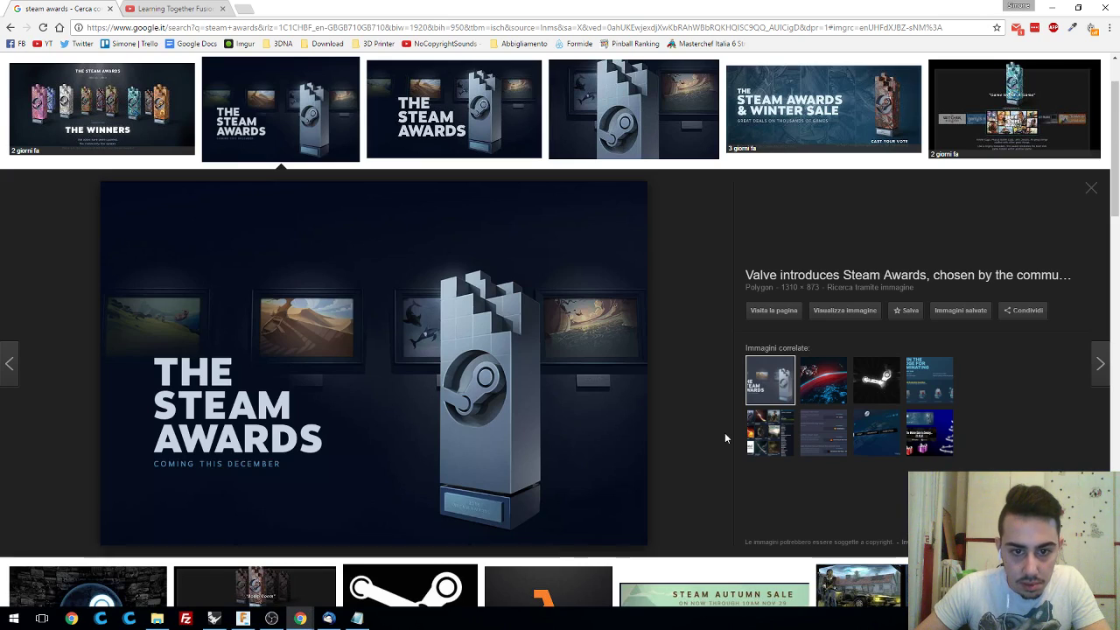
{"action": "key", "text": "alt+Tab"}
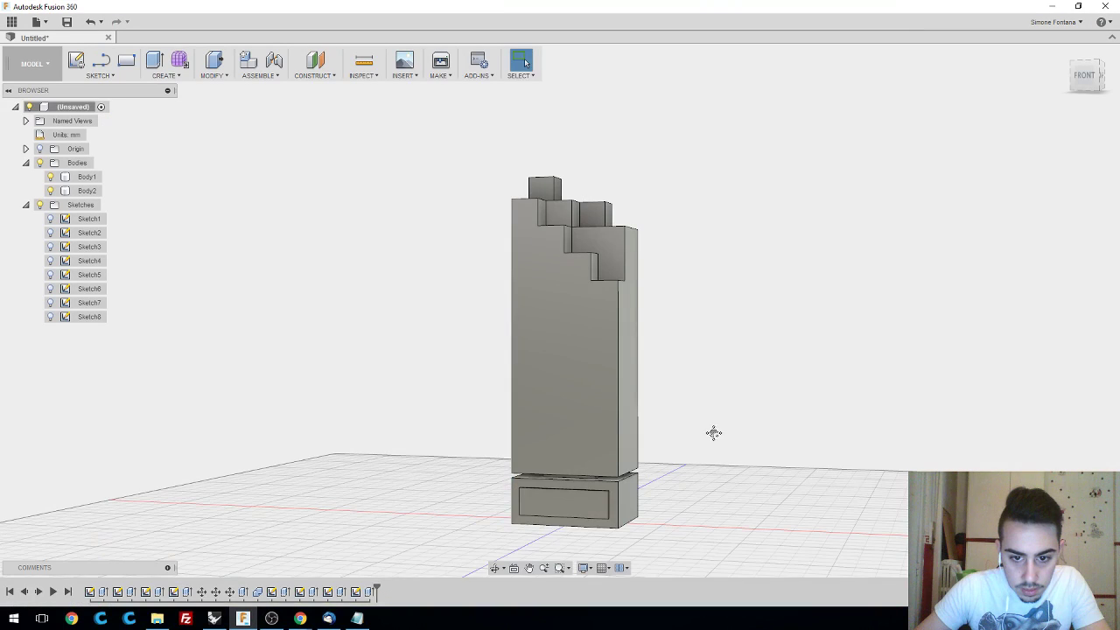
{"action": "mouse_move", "coordinate": [707, 438]}
{"action": "middle_mouse_down", "text": "shift"}
{"action": "mouse_move", "coordinate": [718, 435]}
{"action": "mouse_move", "coordinate": [690, 427]}
{"action": "mouse_move", "coordinate": [695, 449]}
{"action": "middle_mouse_up", "text": "shift"}
{"action": "key", "text": "alt+Tab"}
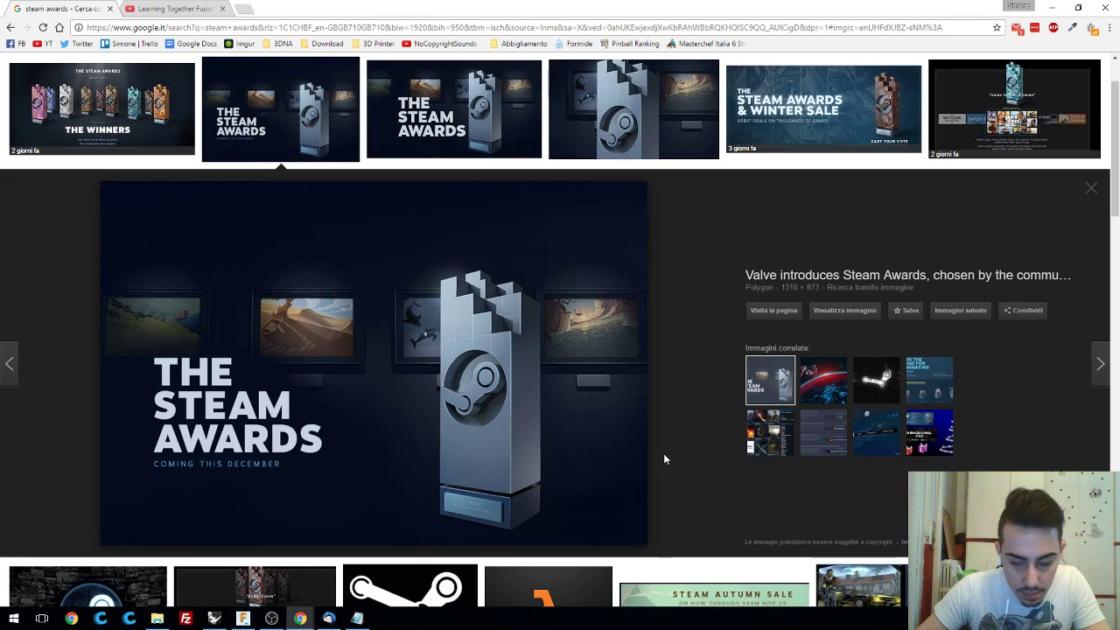
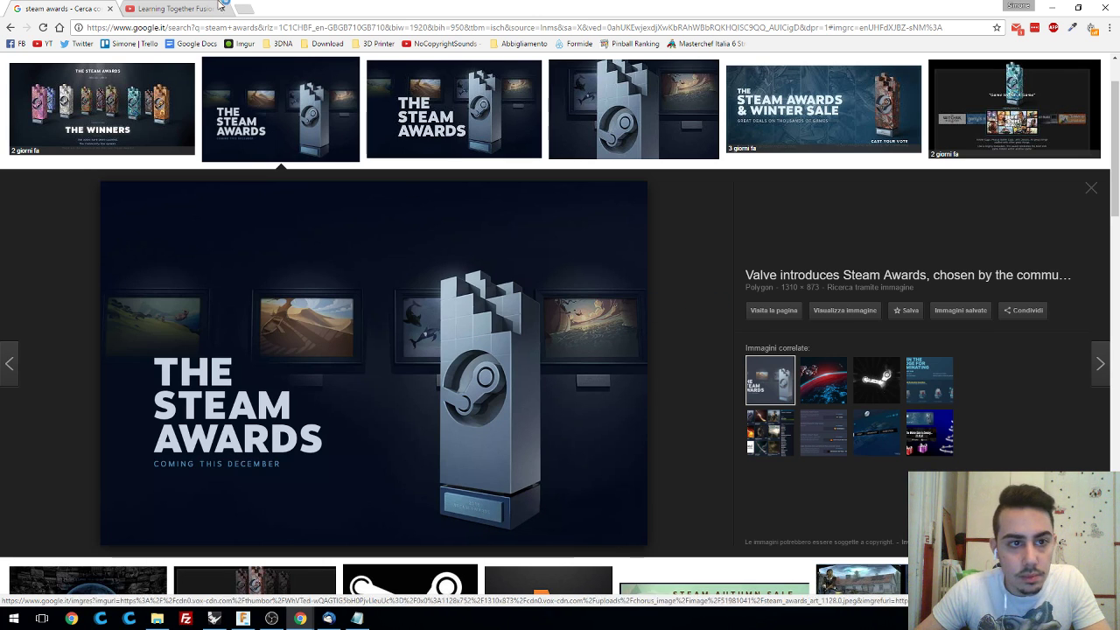
- Compare the Chrome reference image with the Fusion 360 trophy and orbit the model to face the front
{"action": "key", "text": "ctrl+Tab"}
{"action": "key", "text": "ctrl+shift+Tab"}
{"action": "key", "text": "alt+Tab"}
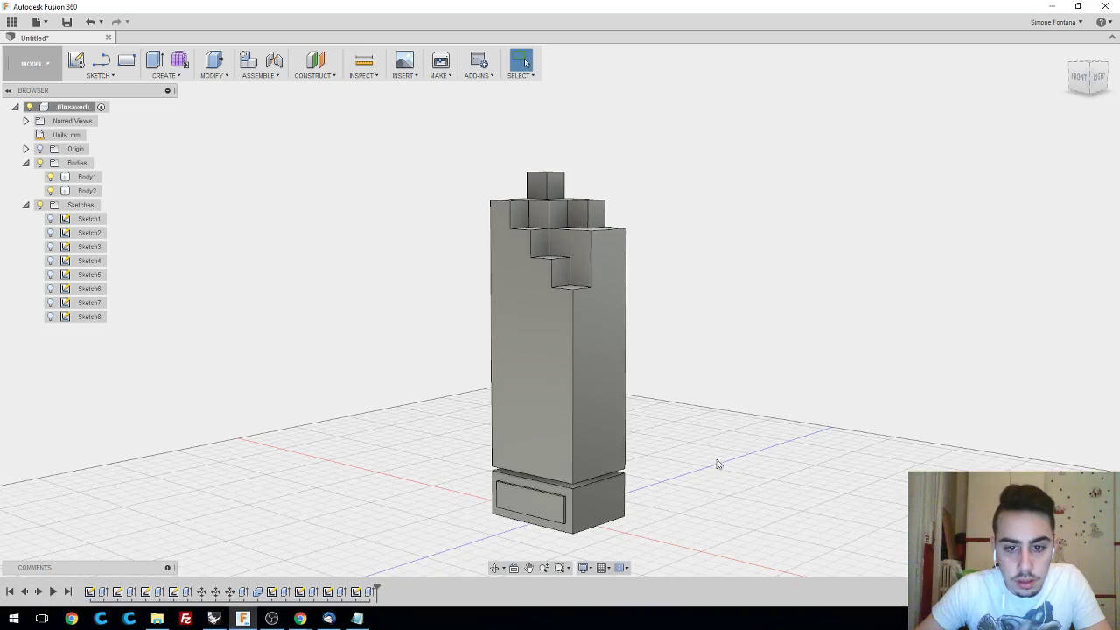
{"action": "mouse_move", "coordinate": [717, 463]}
{"action": "middle_mouse_down", "text": "shift"}
{"action": "mouse_move", "coordinate": [755, 430]}
{"action": "mouse_move", "coordinate": [648, 457]}
{"action": "mouse_move", "coordinate": [735, 452]}
{"action": "middle_mouse_up", "text": "shift"}
{"action": "key", "text": "alt+Tab"}
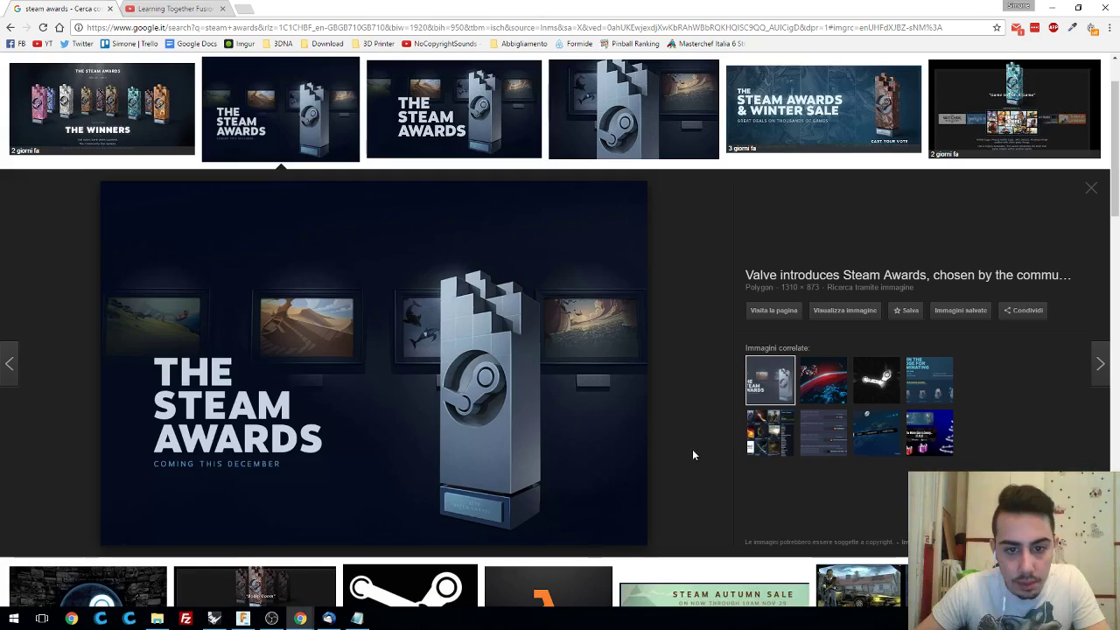
{"action": "key", "text": "alt+Tab"}
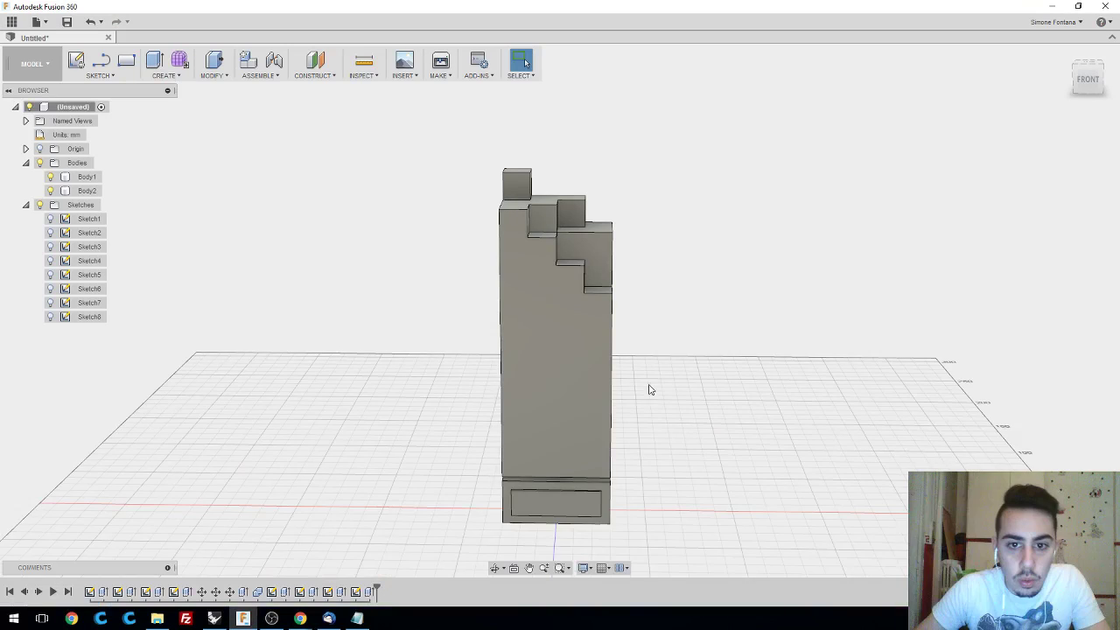
{"action": "mouse_move", "coordinate": [668, 399]}
{"action": "middle_mouse_down", "text": "shift"}
{"action": "mouse_move", "coordinate": [708, 429]}
{"action": "mouse_move", "coordinate": [652, 409]}
{"action": "middle_mouse_up", "text": "shift"}
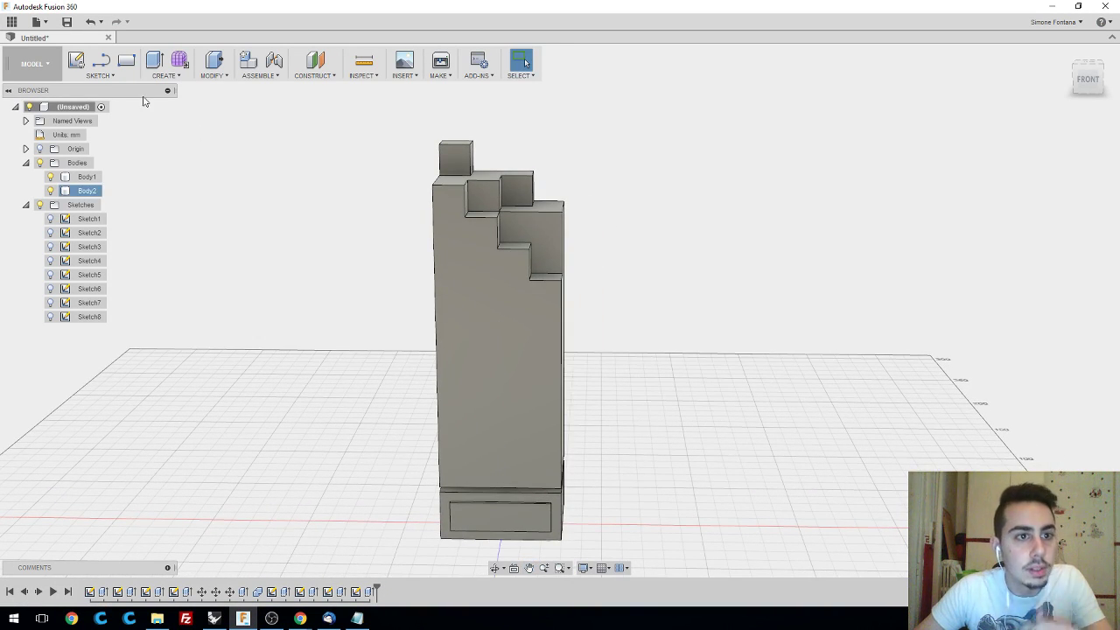
- Sketch on the trophy's front face a line from the top step's inner corner to the left edge
{"action": "left_click", "coordinate": [115, 77]}
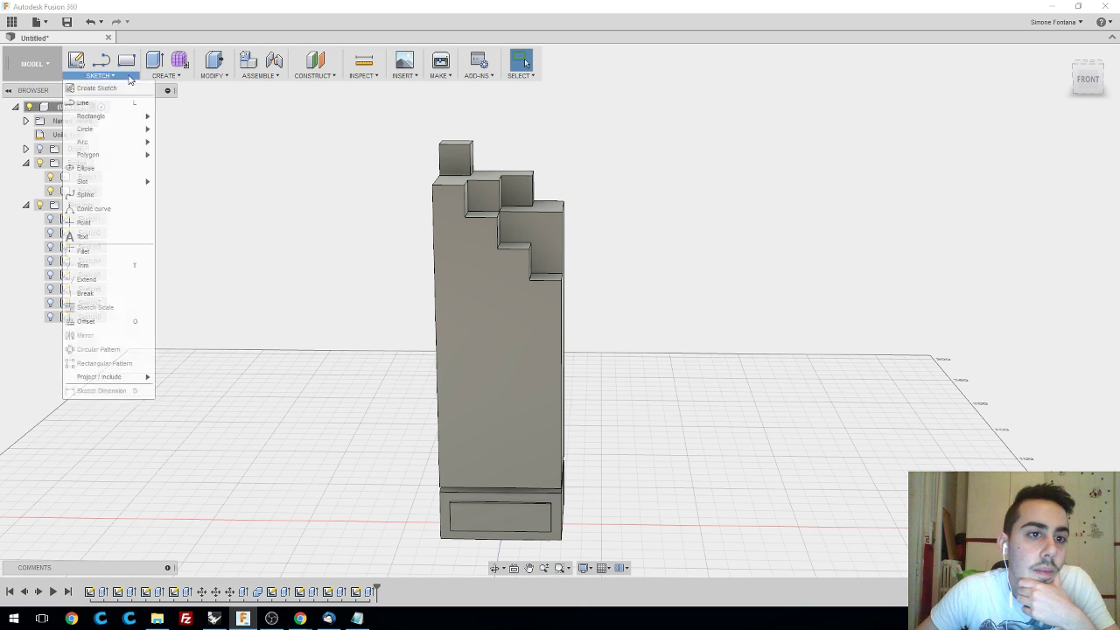
{"action": "left_click", "coordinate": [168, 76]}
{"action": "left_click", "coordinate": [88, 77]}
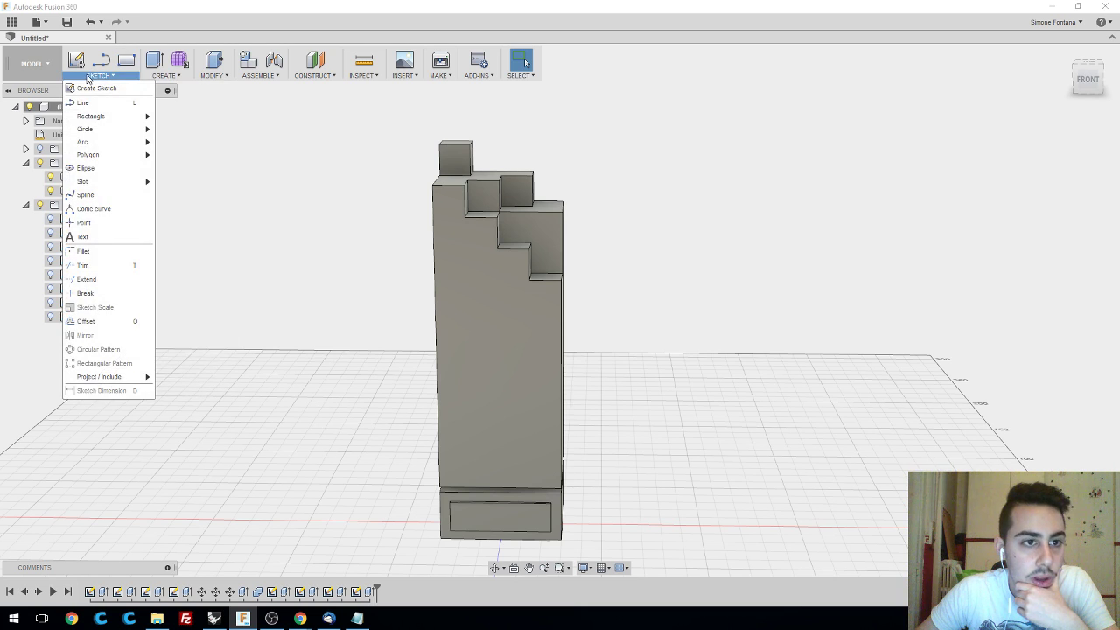
{"action": "left_click", "coordinate": [83, 102]}
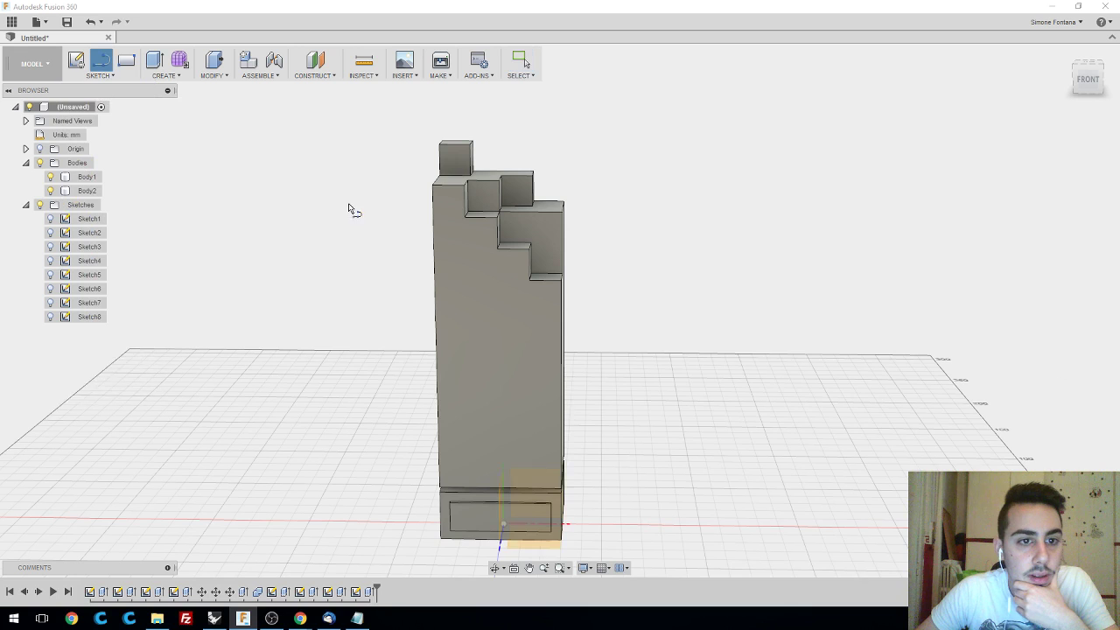
{"action": "left_click", "coordinate": [532, 311]}
{"action": "scroll", "coordinate": [528, 240], "scroll_direction": "up", "scroll_amount": 5}
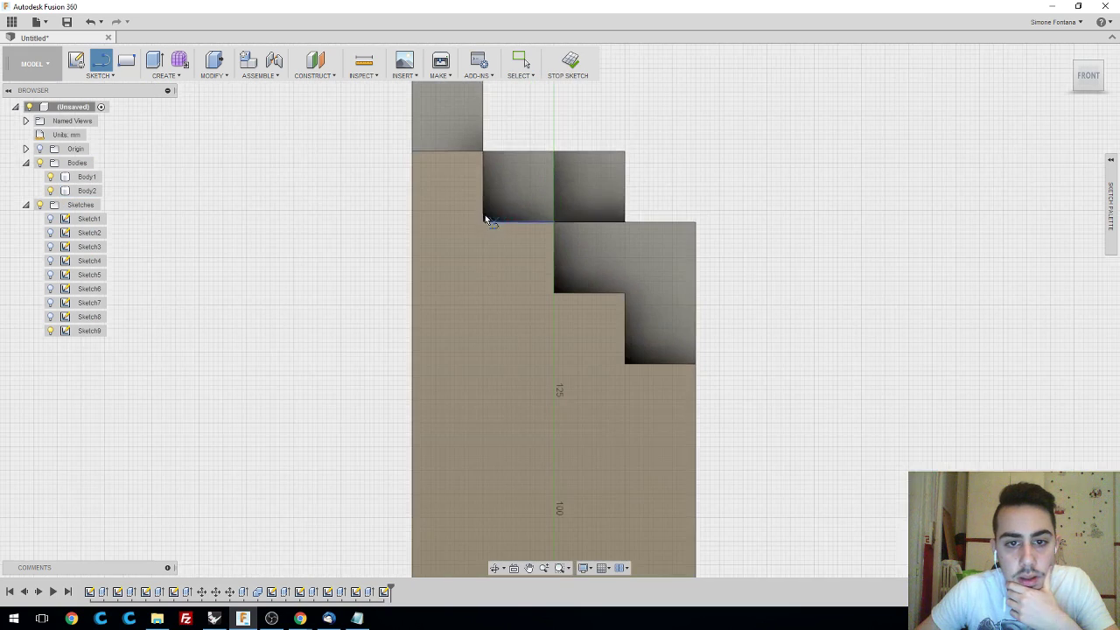
{"action": "scroll", "coordinate": [481, 225], "scroll_direction": "up", "scroll_amount": 2}
{"action": "scroll", "coordinate": [480, 221], "scroll_direction": "up", "scroll_amount": 2}
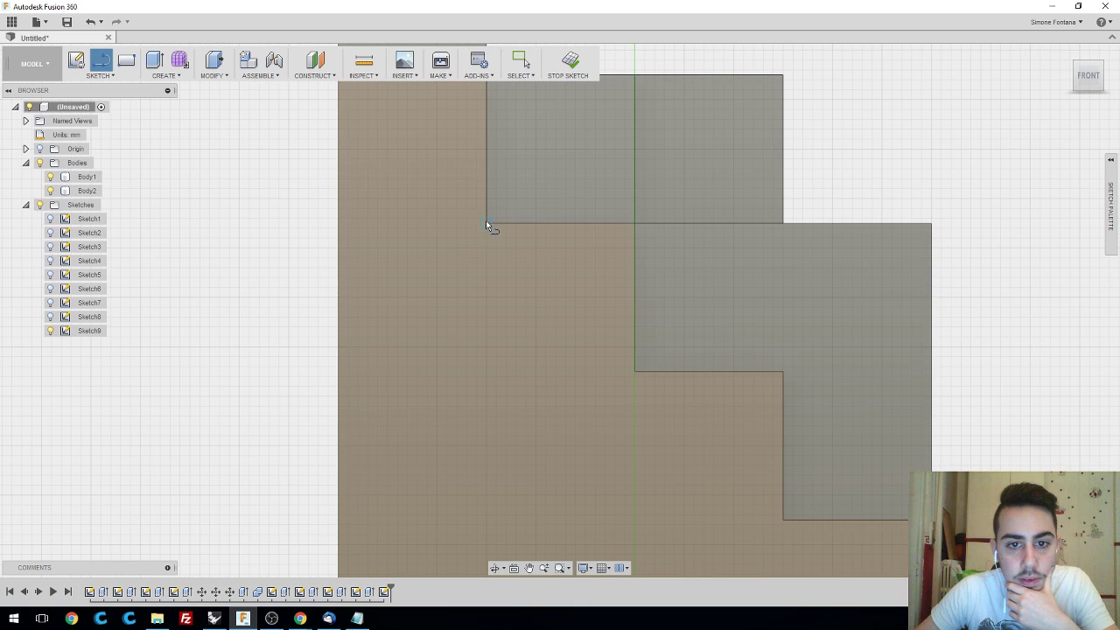
{"action": "left_click", "coordinate": [487, 224]}
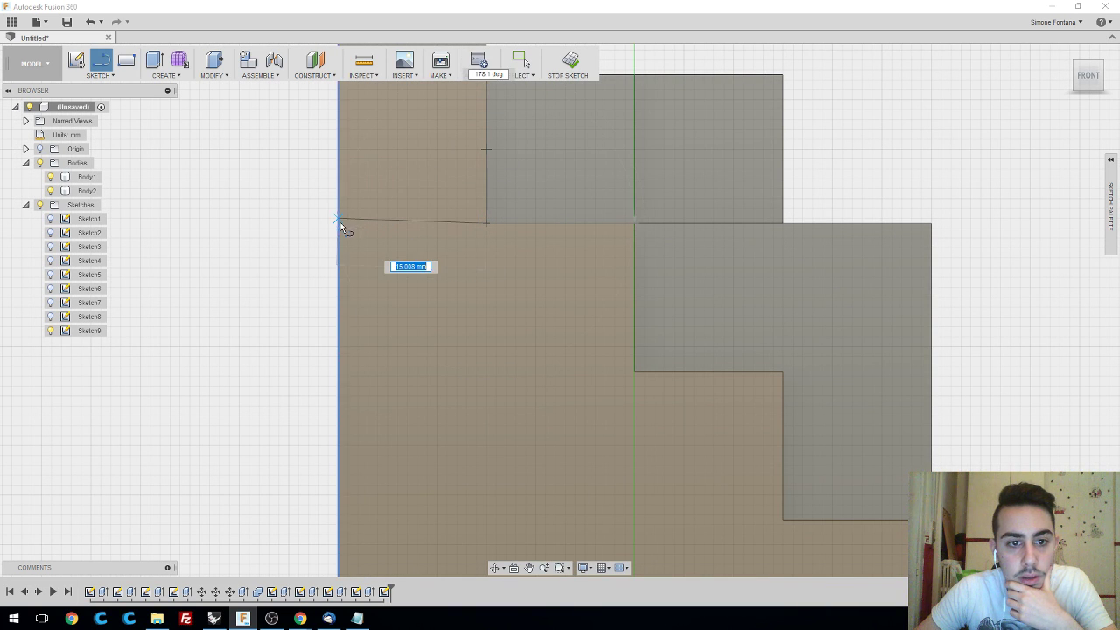
{"action": "scroll", "coordinate": [338, 224], "scroll_direction": "down", "scroll_amount": 3}
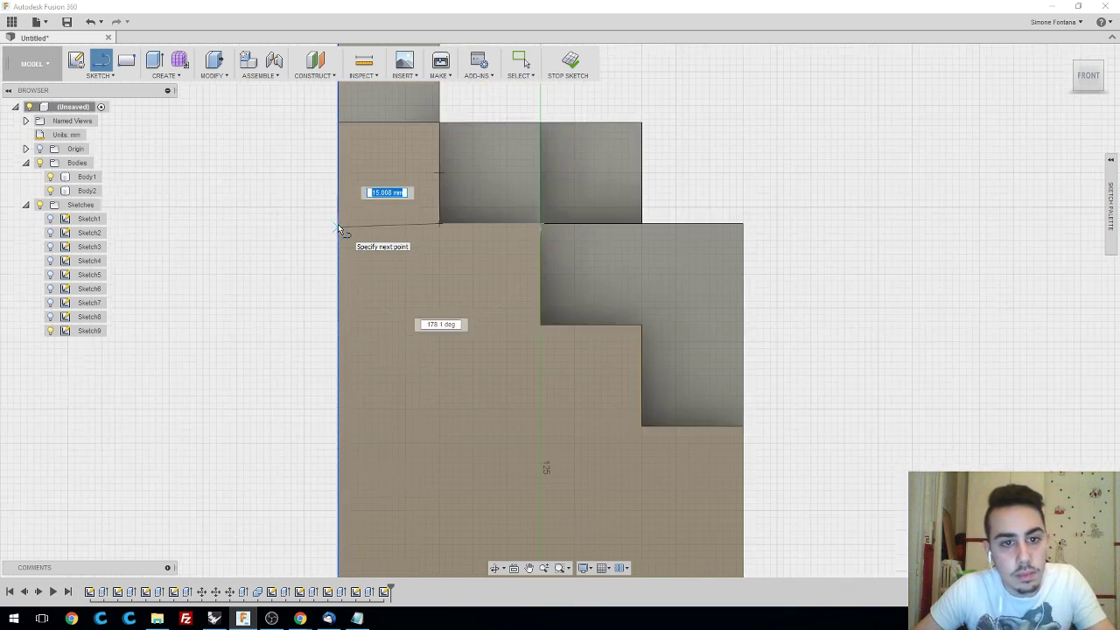
{"action": "scroll", "coordinate": [338, 224], "scroll_direction": "up", "scroll_amount": 4}
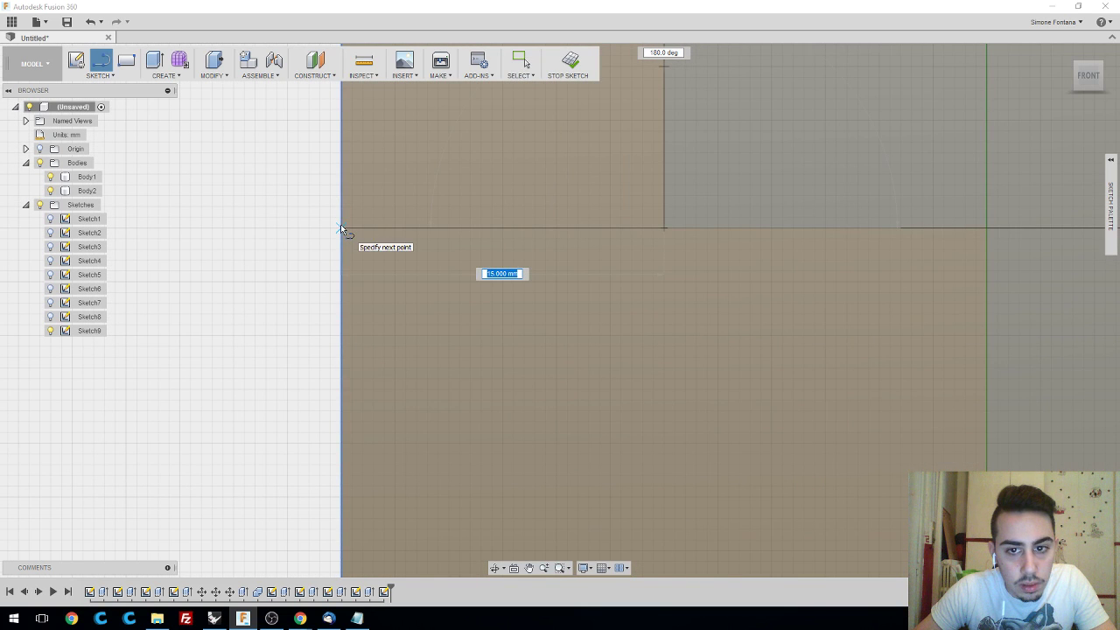
{"action": "left_click", "coordinate": [342, 230]}
{"action": "scroll", "coordinate": [583, 266], "scroll_direction": "up", "scroll_amount": 3}
{"action": "scroll", "coordinate": [583, 266], "scroll_direction": "down", "scroll_amount": 4}
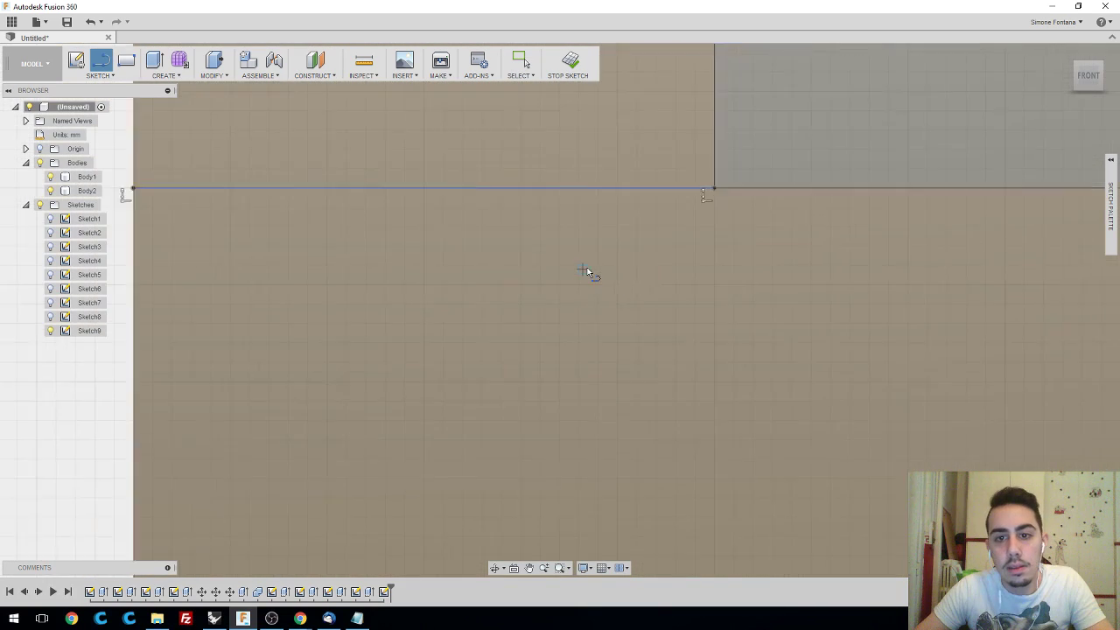
{"action": "scroll", "coordinate": [856, 466], "scroll_direction": "down", "scroll_amount": 2}
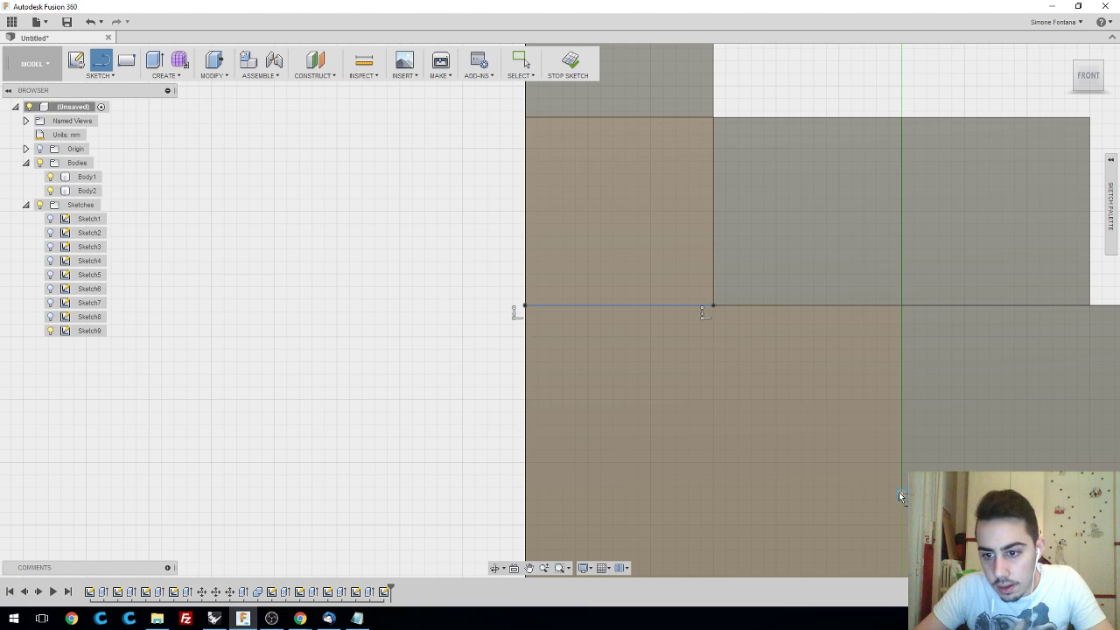
- Draw two more horizontal lines from the lower step corners to the trophy's left edge
{"action": "left_click", "coordinate": [901, 493]}
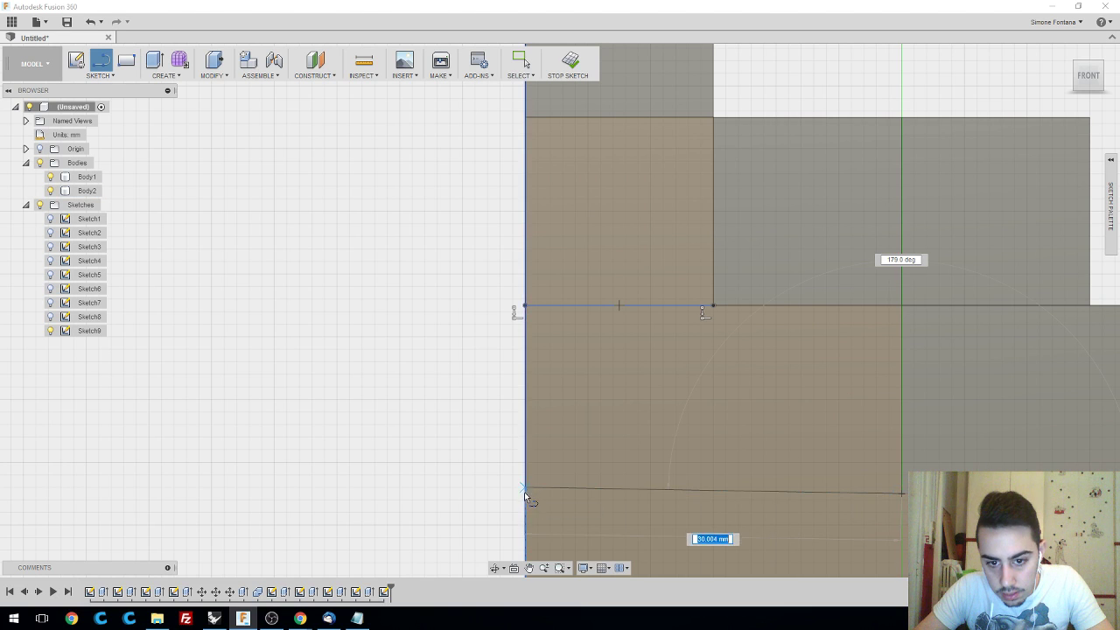
{"action": "scroll", "coordinate": [525, 497], "scroll_direction": "down", "scroll_amount": 1}
{"action": "scroll", "coordinate": [526, 497], "scroll_direction": "up", "scroll_amount": 5}
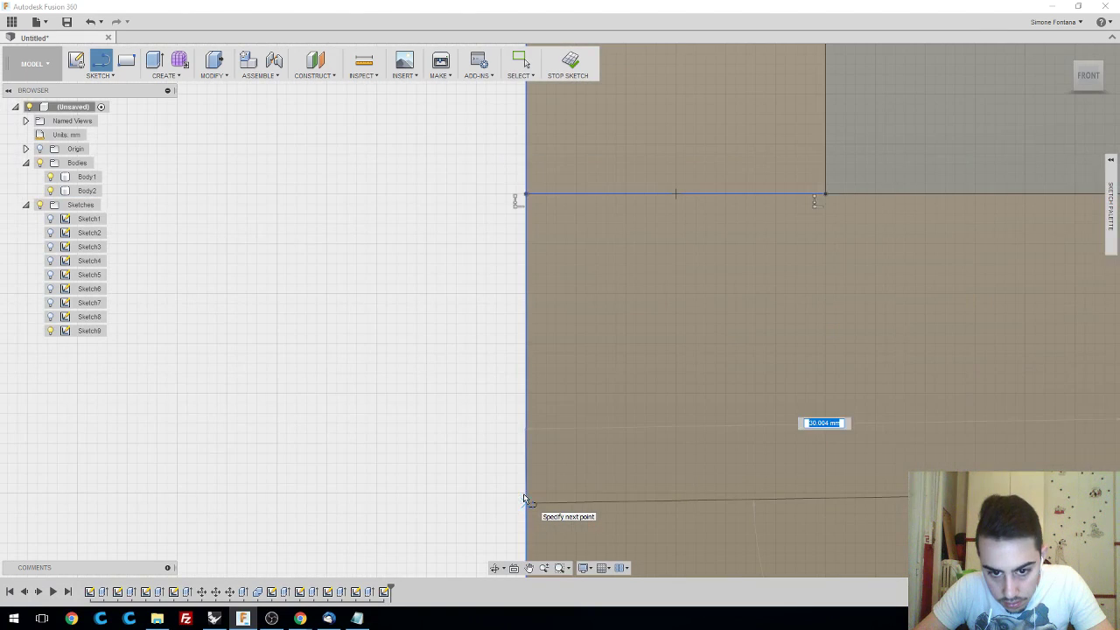
{"action": "left_click", "coordinate": [526, 493]}
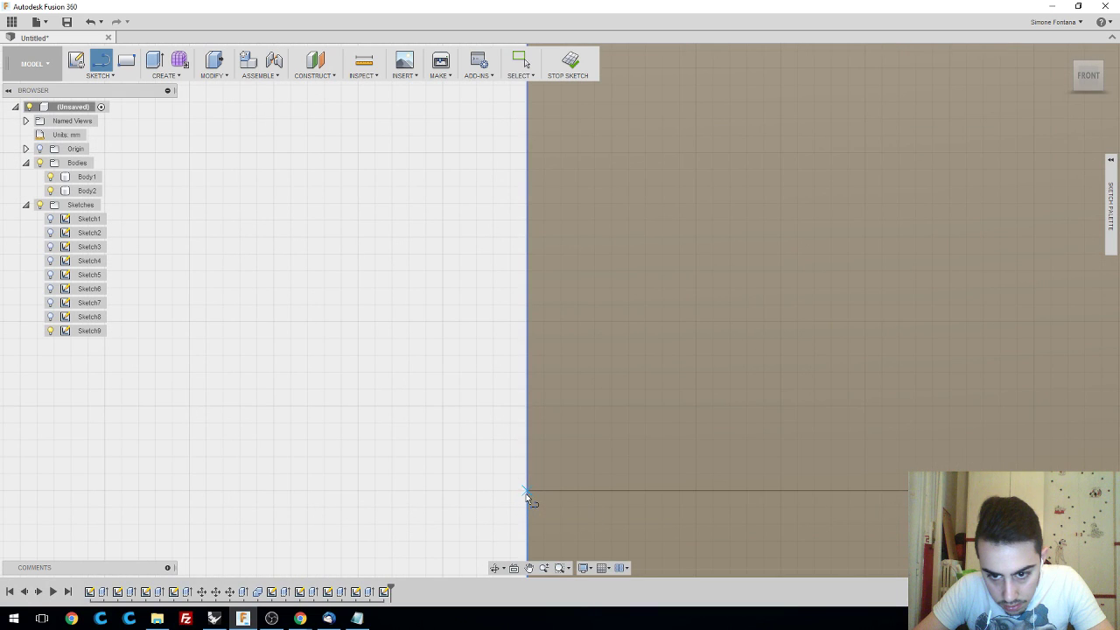
{"action": "scroll", "coordinate": [526, 494], "scroll_direction": "down", "scroll_amount": 1}
{"action": "scroll", "coordinate": [525, 487], "scroll_direction": "down", "scroll_amount": 4}
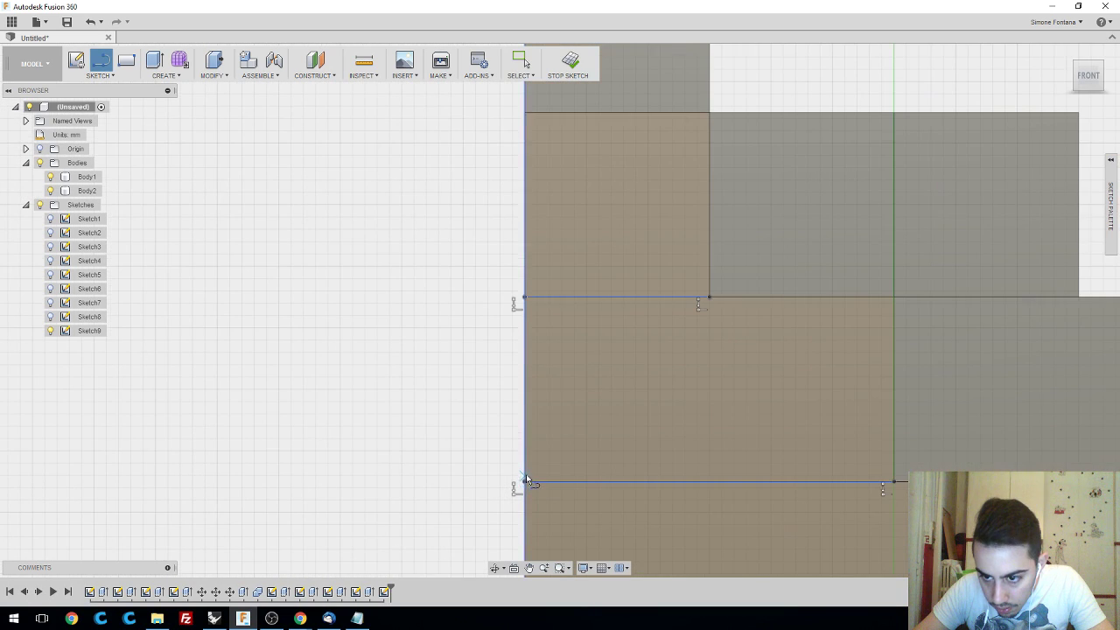
{"action": "middle_click_drag", "start_coordinate": [798, 452], "coordinate": [633, 288]}
{"action": "scroll", "coordinate": [665, 332], "scroll_direction": "down", "scroll_amount": 2}
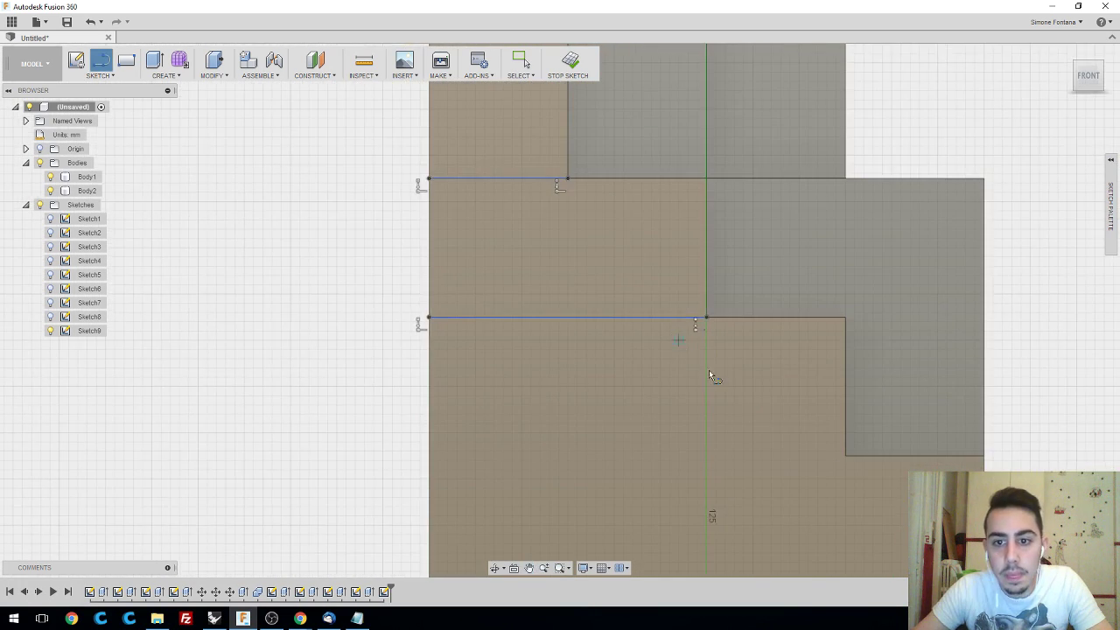
{"action": "scroll", "coordinate": [855, 454], "scroll_direction": "up", "scroll_amount": 1}
{"action": "left_click", "coordinate": [845, 456]}
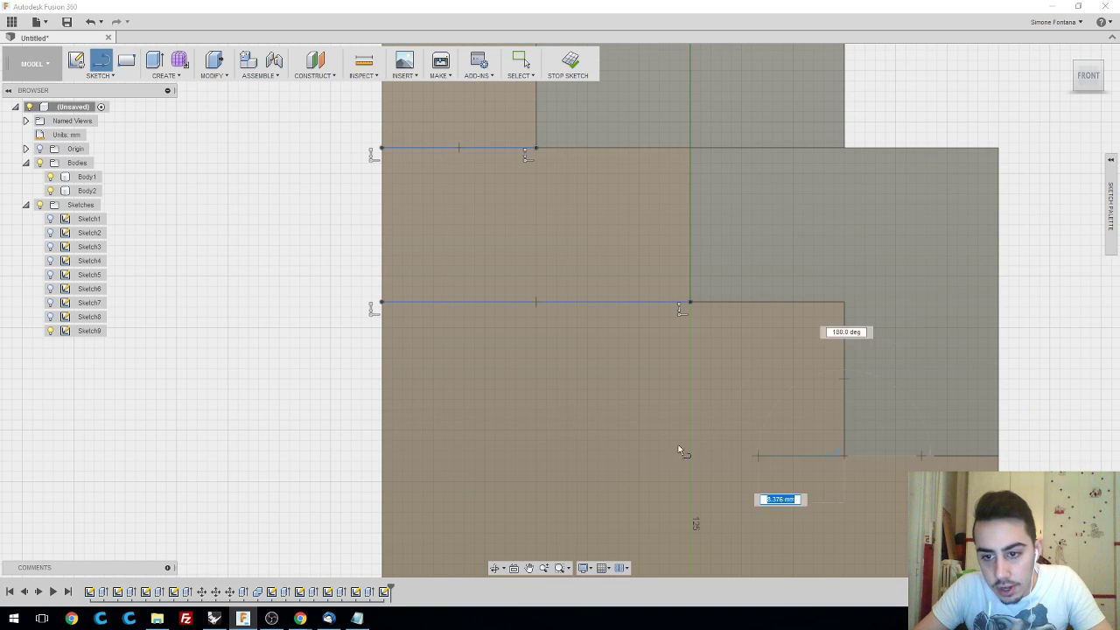
{"action": "scroll", "coordinate": [379, 455], "scroll_direction": "down", "scroll_amount": 1}
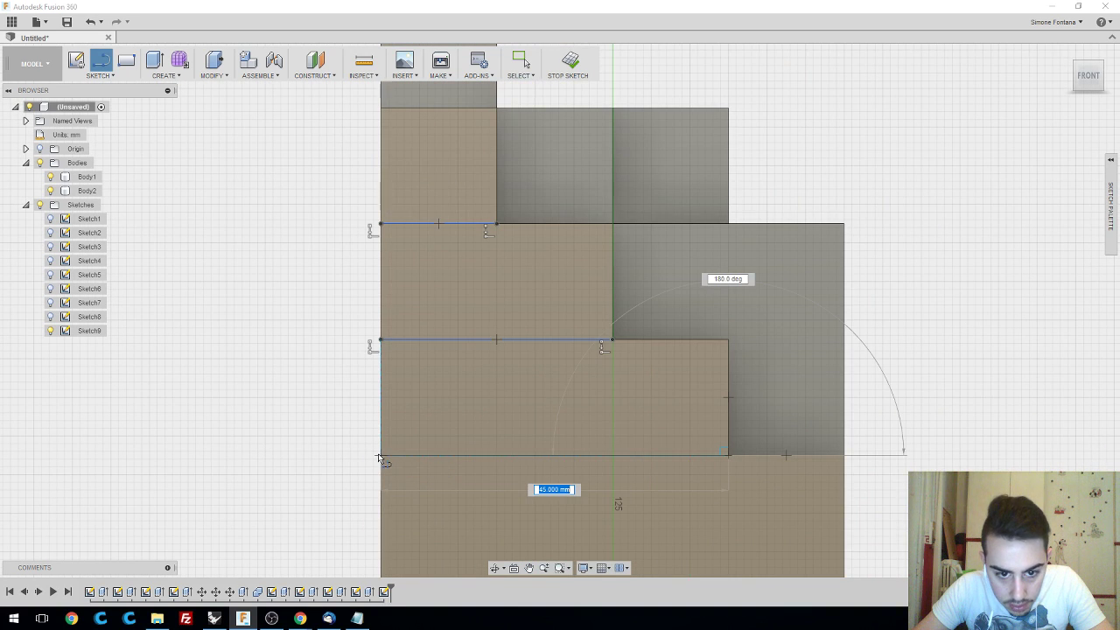
{"action": "scroll", "coordinate": [379, 455], "scroll_direction": "up", "scroll_amount": 2}
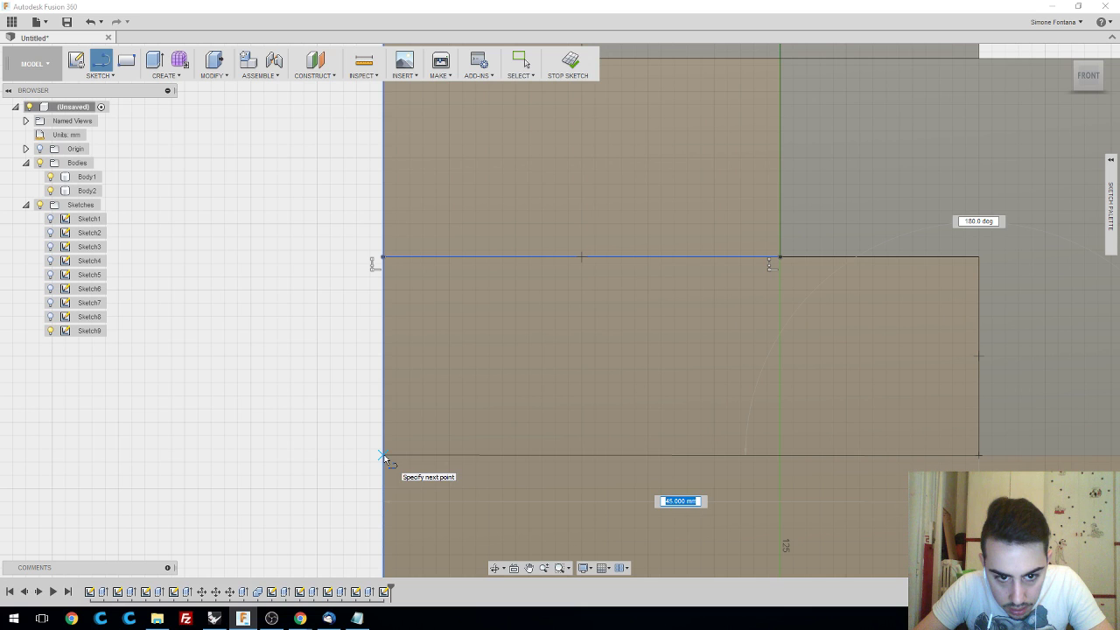
{"action": "left_click", "coordinate": [382, 456]}
{"action": "scroll", "coordinate": [565, 455], "scroll_direction": "up", "scroll_amount": 1}
{"action": "scroll", "coordinate": [561, 450], "scroll_direction": "down", "scroll_amount": 4}
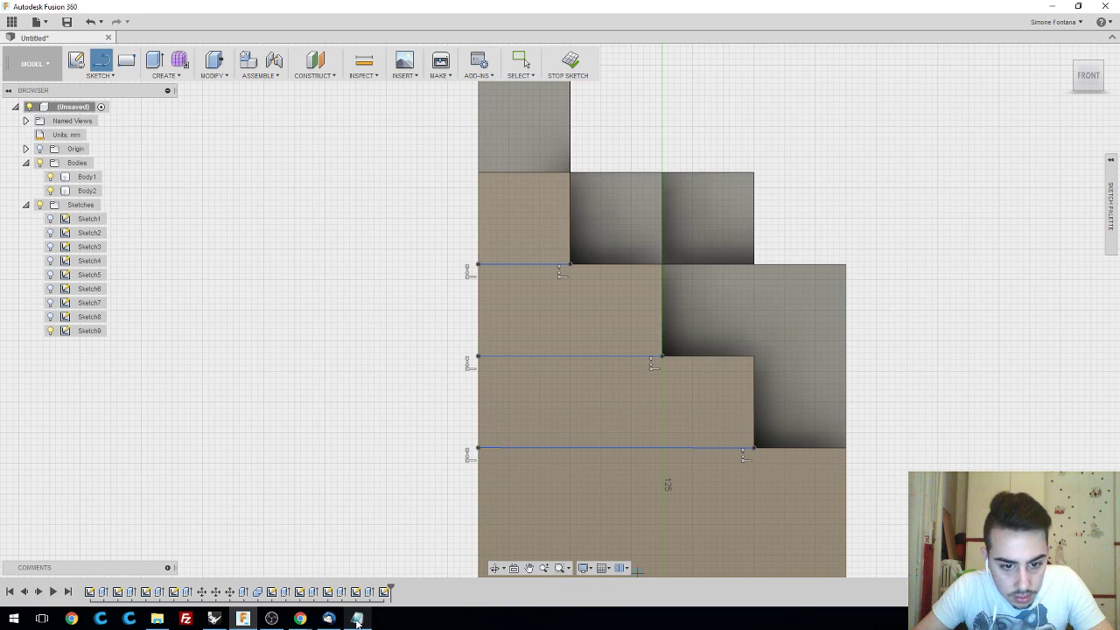
- After checking the reference image, draw a horizontal line across the base block from edge to edge
{"action": "mouse_move", "coordinate": [247, 620]}
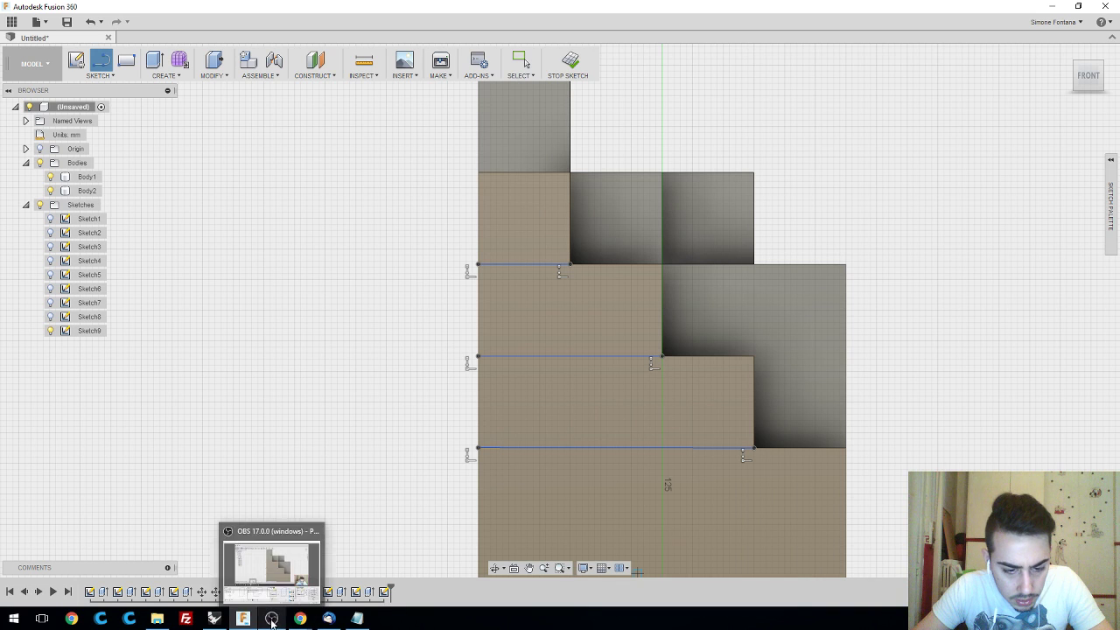
{"action": "mouse_move", "coordinate": [300, 618]}
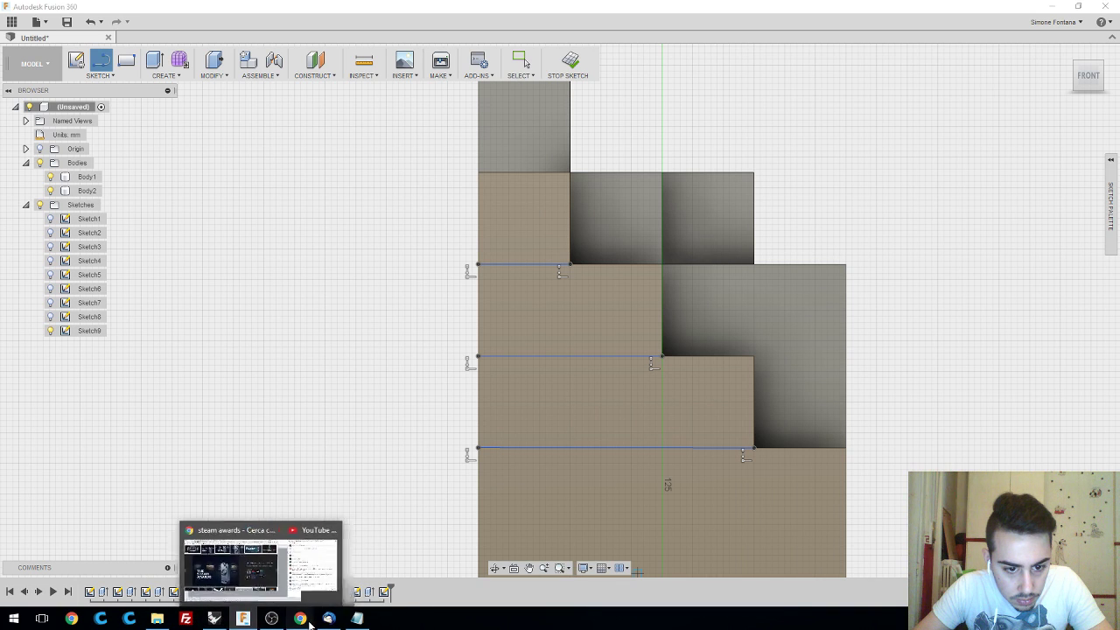
{"action": "left_click", "coordinate": [283, 567]}
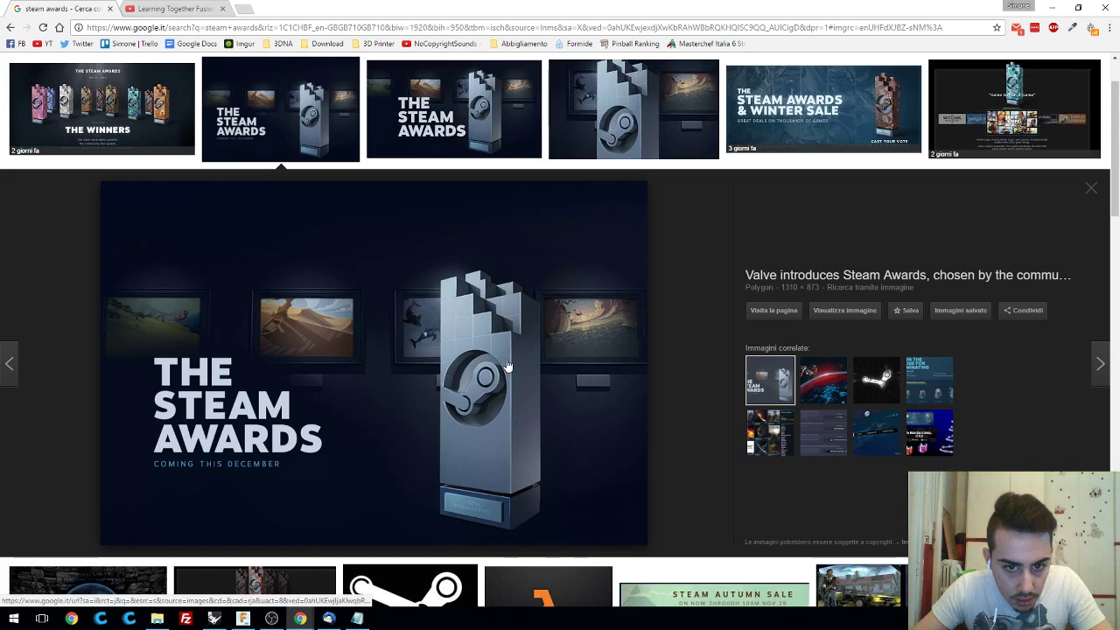
{"action": "key", "text": "alt+Tab"}
{"action": "scroll", "coordinate": [877, 461], "scroll_direction": "up", "scroll_amount": 3}
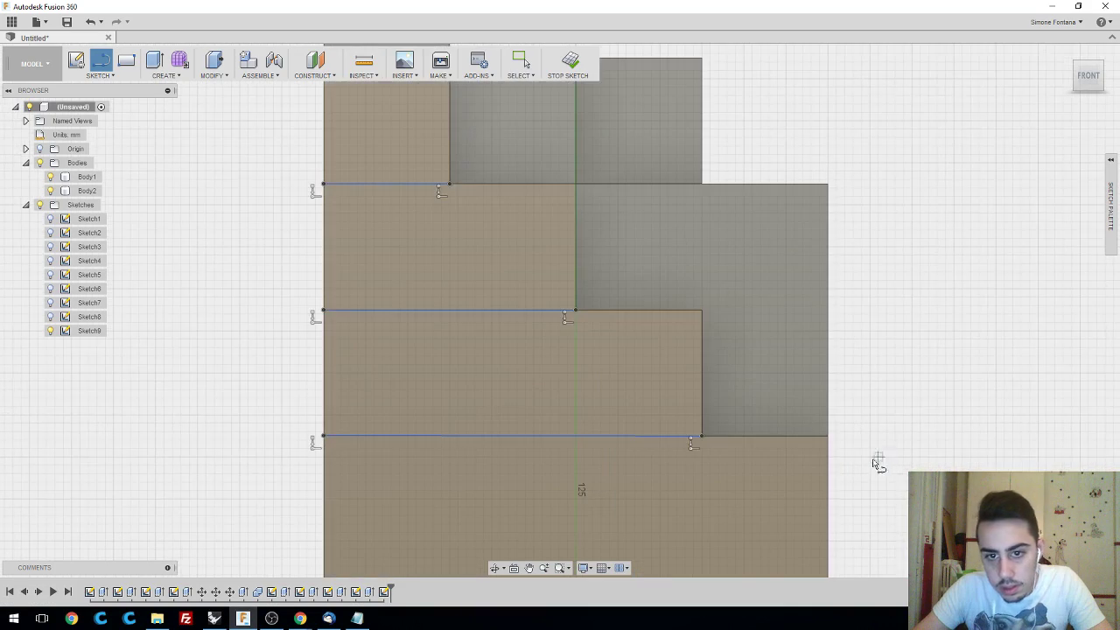
{"action": "scroll", "coordinate": [813, 388], "scroll_direction": "down", "scroll_amount": 5}
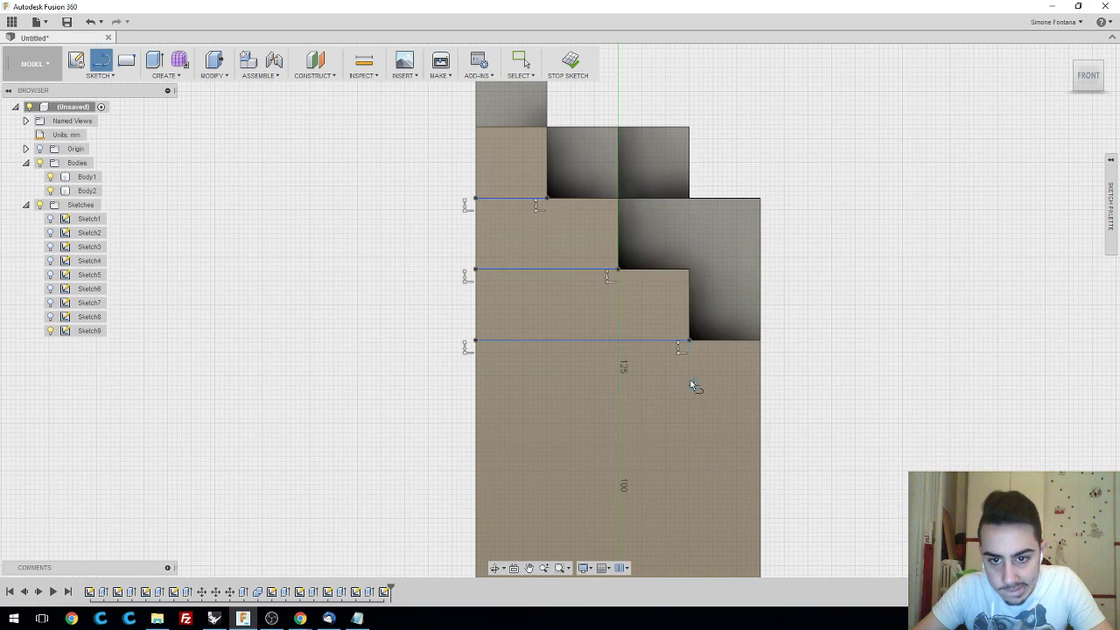
{"action": "scroll", "coordinate": [740, 398], "scroll_direction": "up", "scroll_amount": 3}
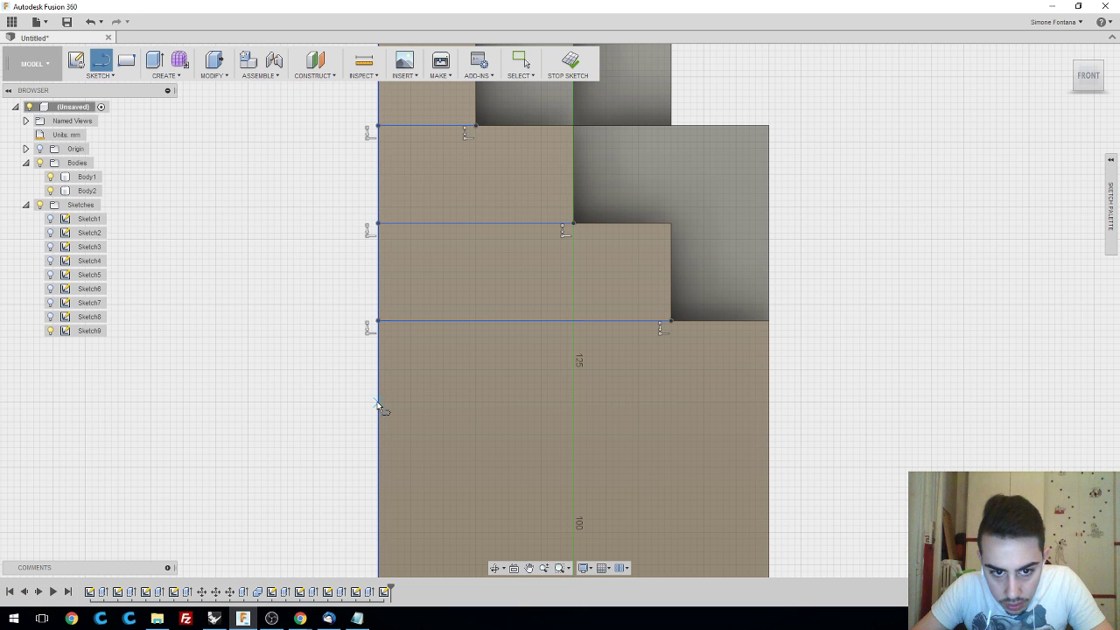
{"action": "scroll", "coordinate": [380, 408], "scroll_direction": "up", "scroll_amount": 5}
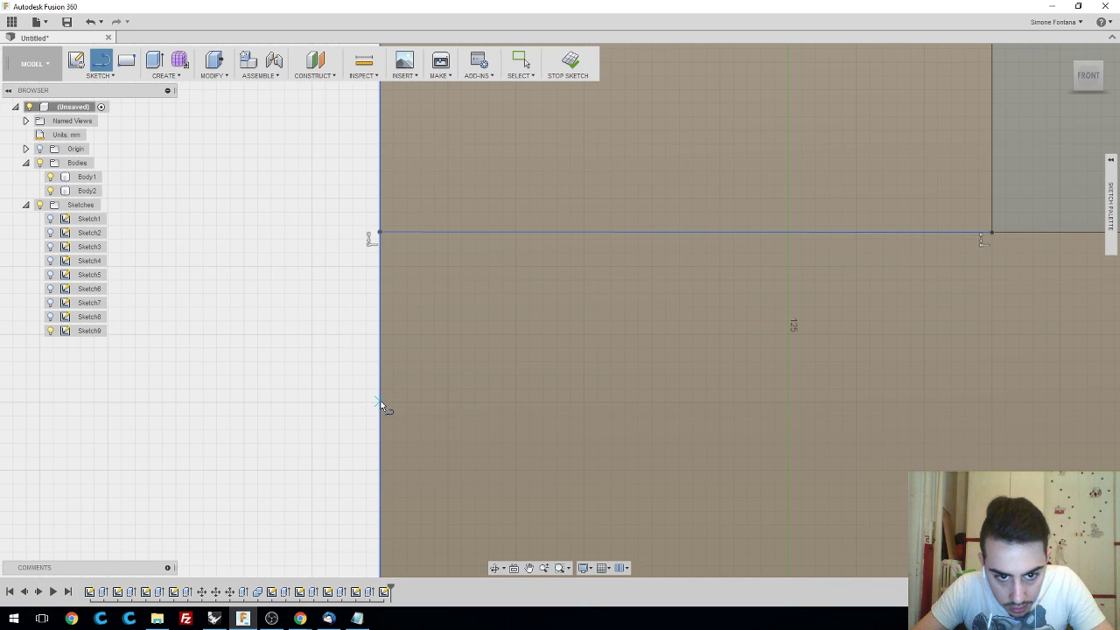
{"action": "left_click", "coordinate": [380, 408]}
{"action": "scroll", "coordinate": [645, 413], "scroll_direction": "down", "scroll_amount": 5}
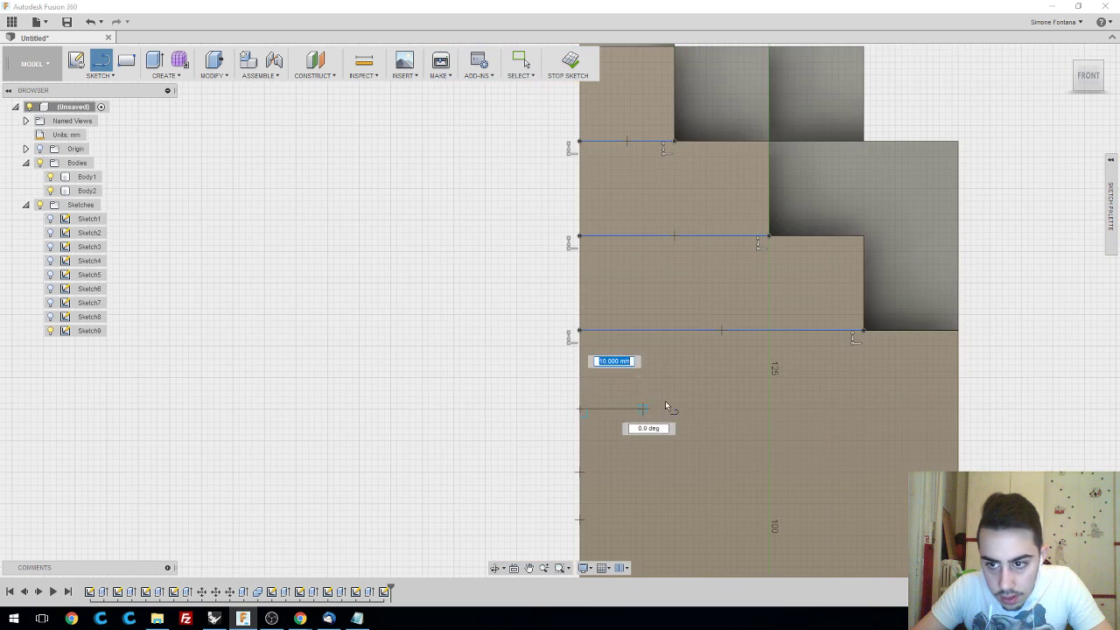
{"action": "double_click", "coordinate": [959, 409]}
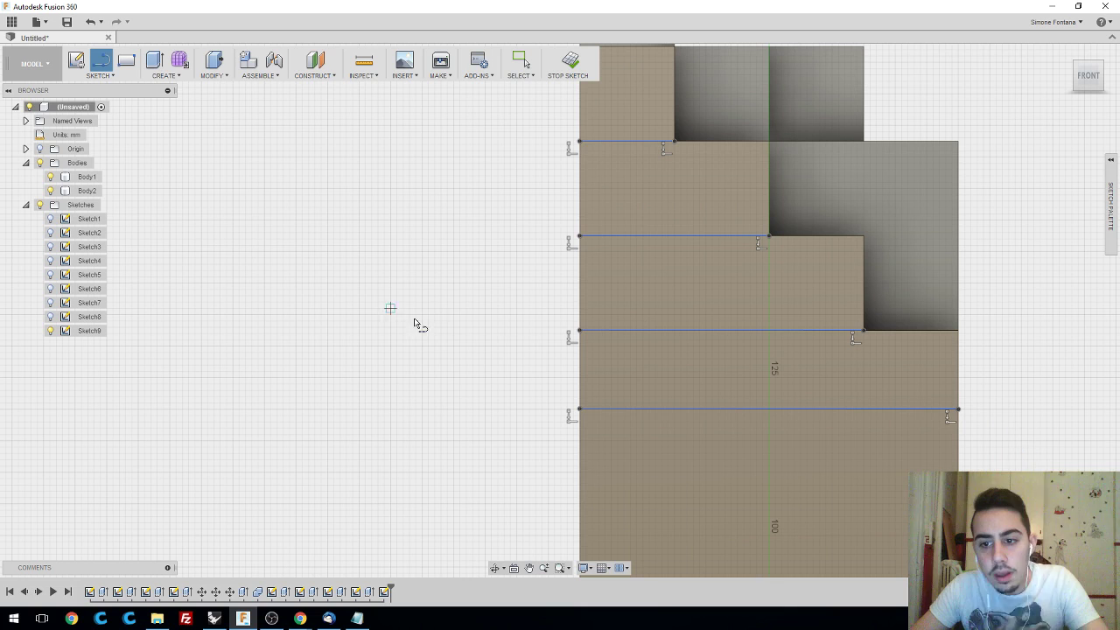
- Add trial dimensions between the third step line and the bottom line, then delete the driven angle dimension
{"action": "key", "text": "Escape"}
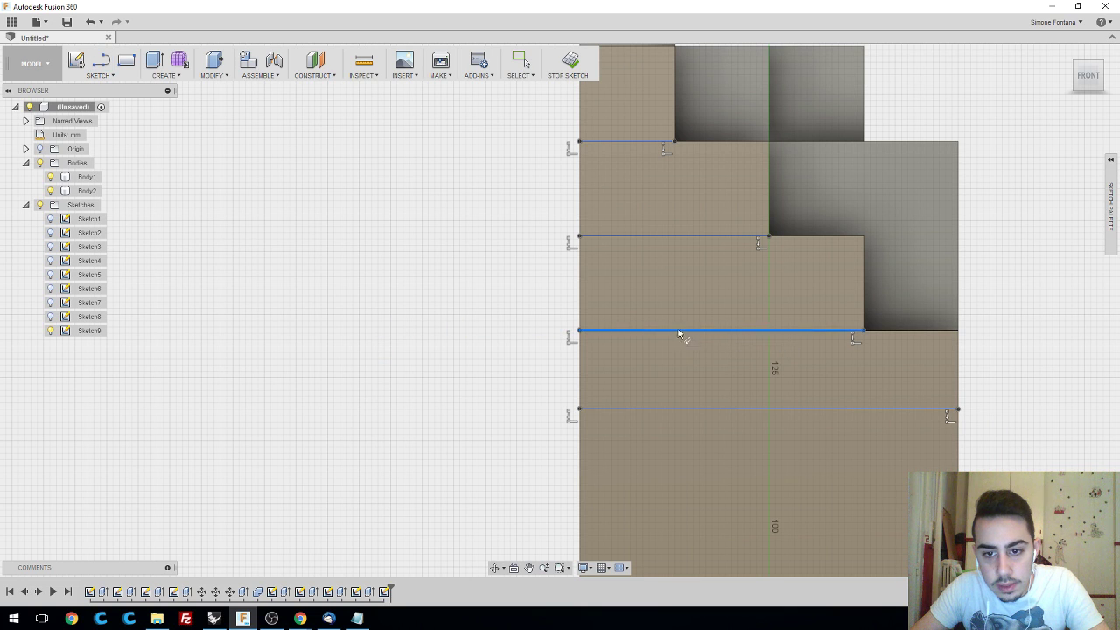
{"action": "key", "text": "d"}
{"action": "left_click", "coordinate": [679, 333]}
{"action": "left_click", "coordinate": [670, 410]}
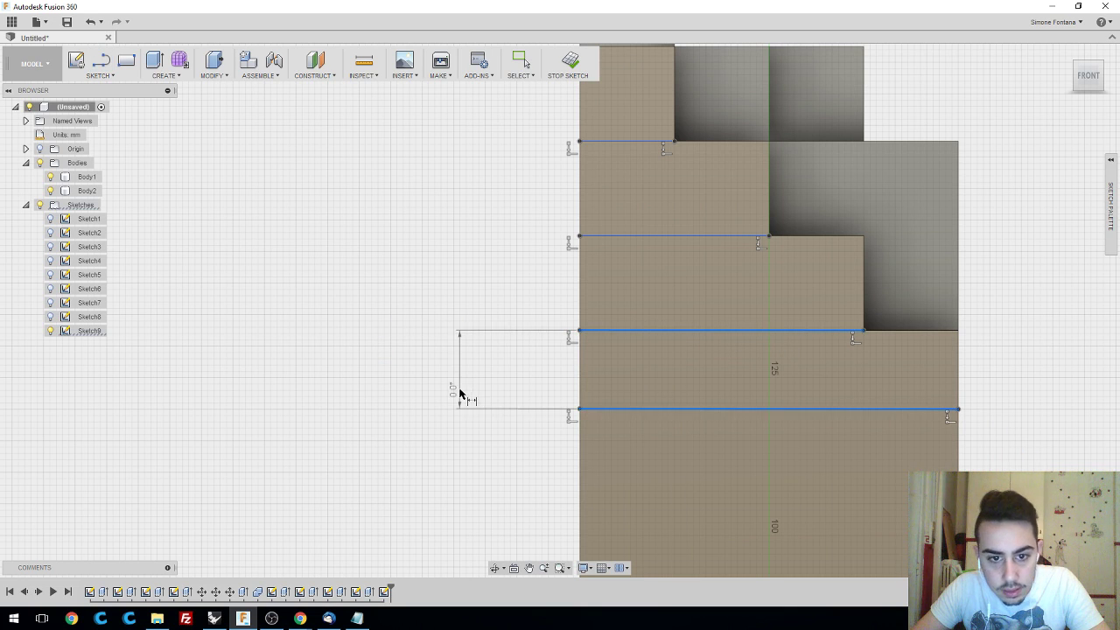
{"action": "left_click", "coordinate": [460, 394]}
{"action": "key", "text": "Return"}
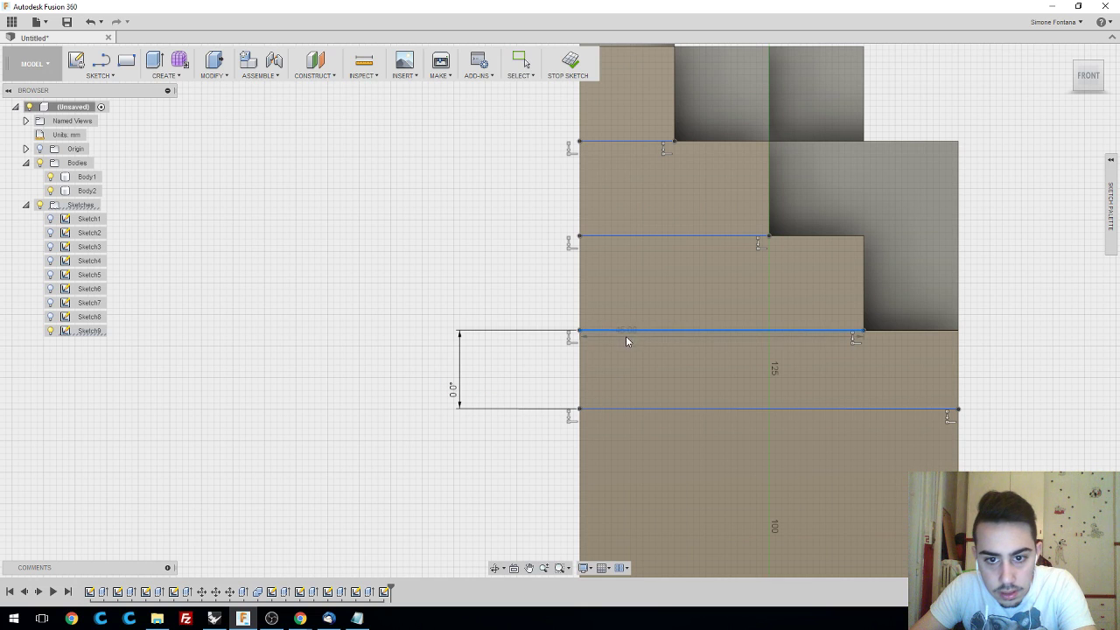
{"action": "left_click", "coordinate": [626, 336]}
{"action": "left_click", "coordinate": [660, 408]}
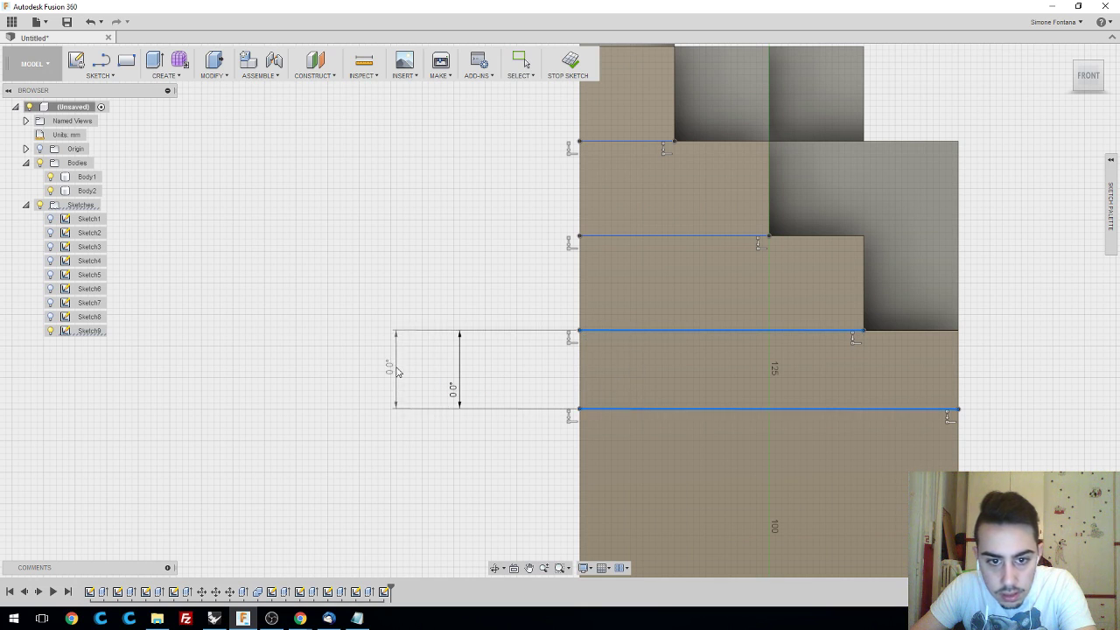
{"action": "left_click", "coordinate": [396, 371]}
{"action": "left_click", "coordinate": [602, 359]}
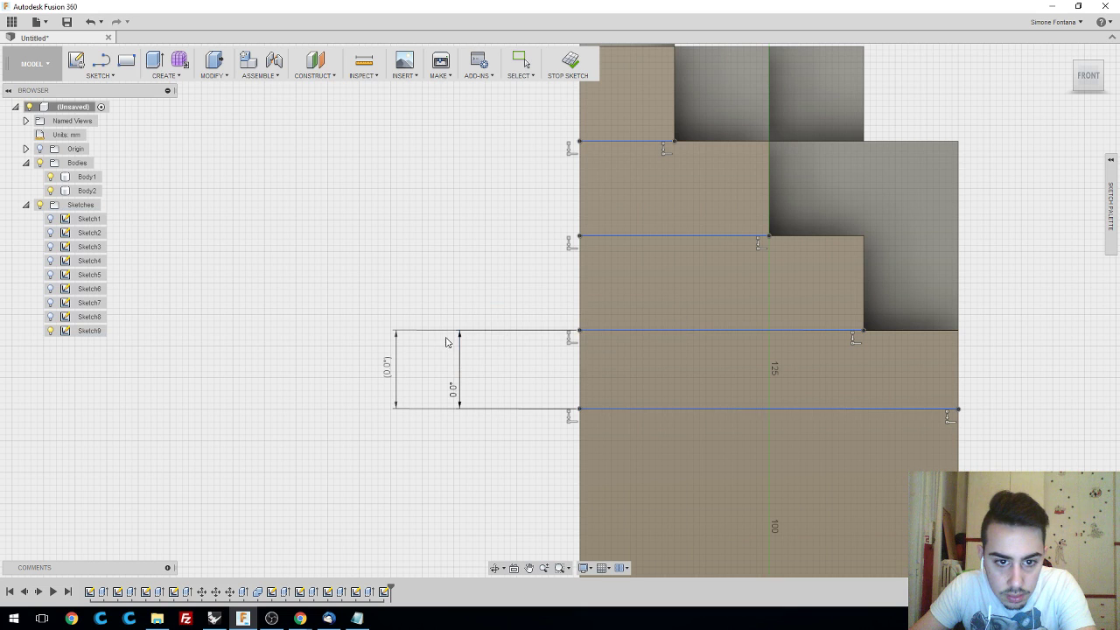
{"action": "key", "text": "Escape"}
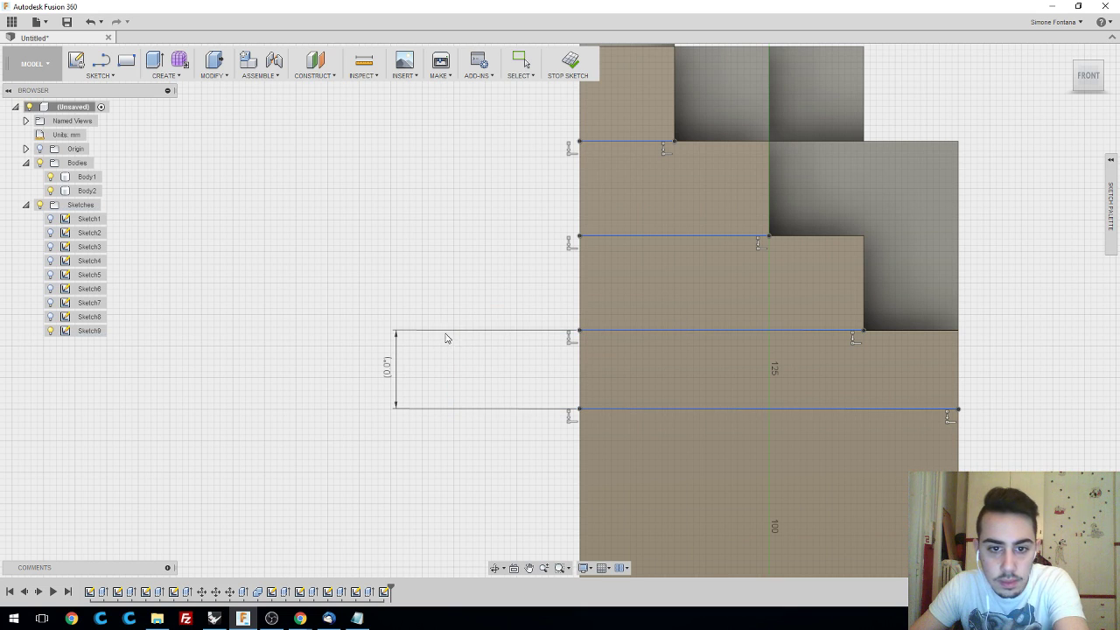
{"action": "left_click", "coordinate": [467, 332]}
{"action": "key", "text": "Delete"}
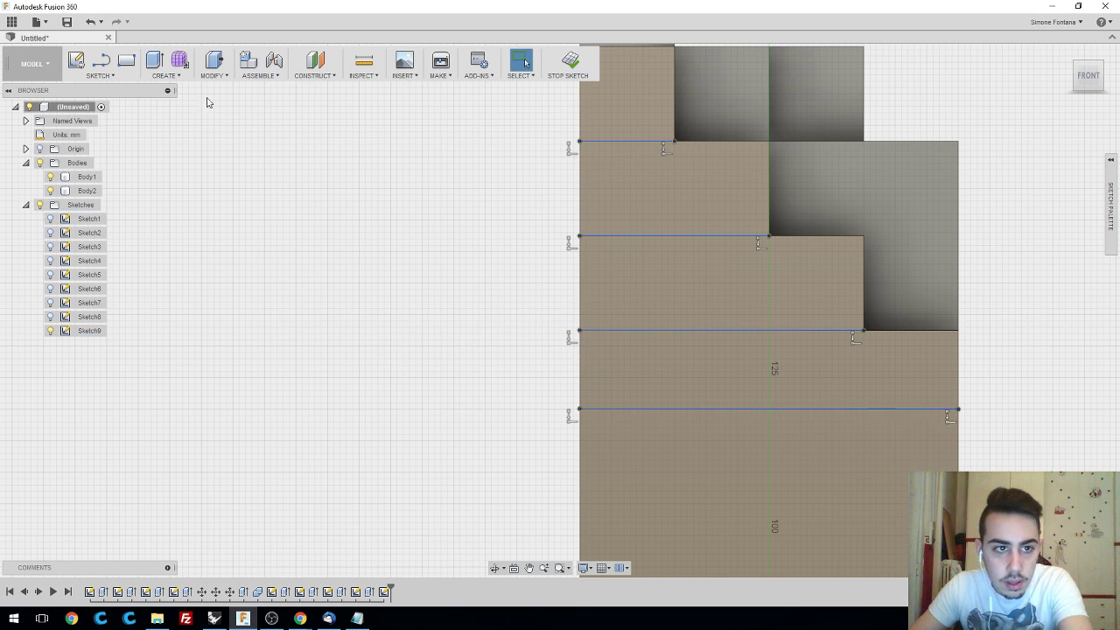
- Set the gap between the third step line and bottom line to 15 mm at both ends
{"action": "left_click", "coordinate": [98, 76]}
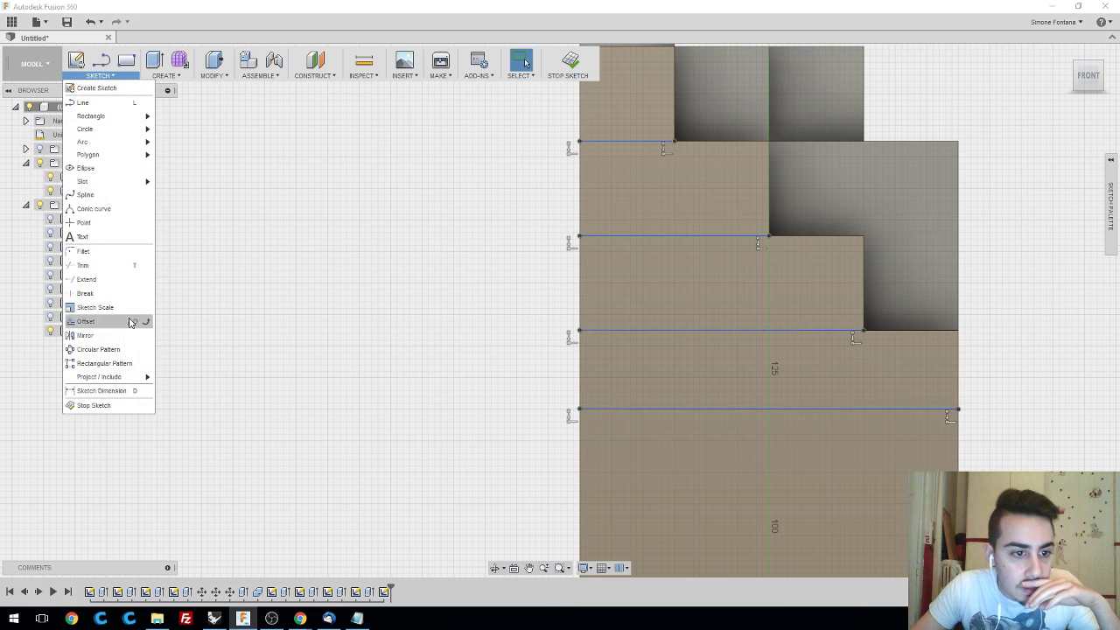
{"action": "left_click", "coordinate": [101, 391]}
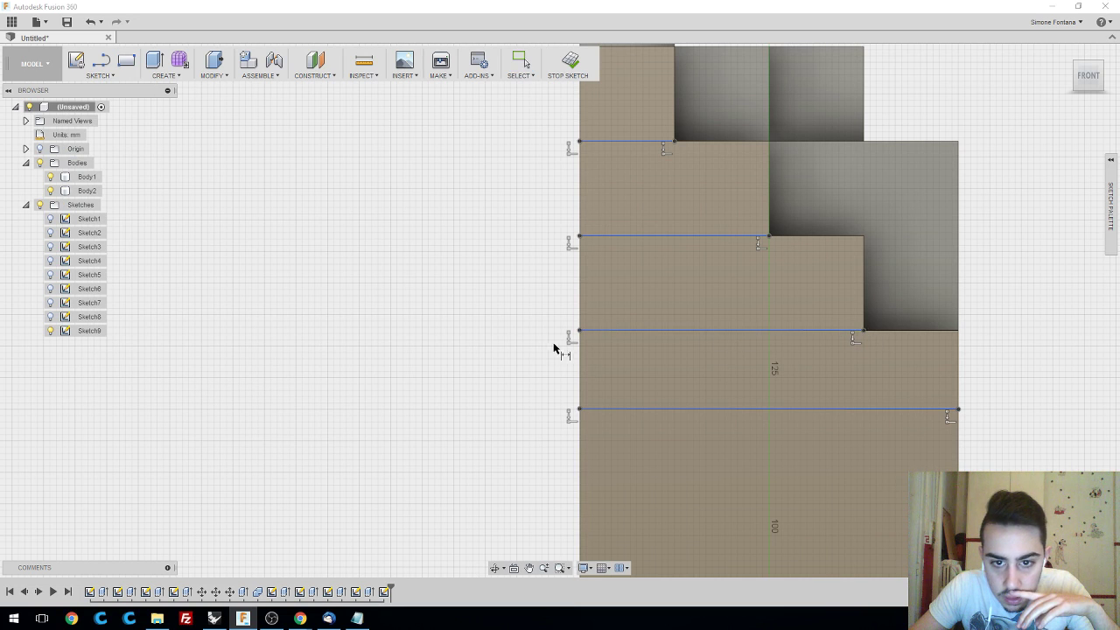
{"action": "left_click", "coordinate": [579, 332]}
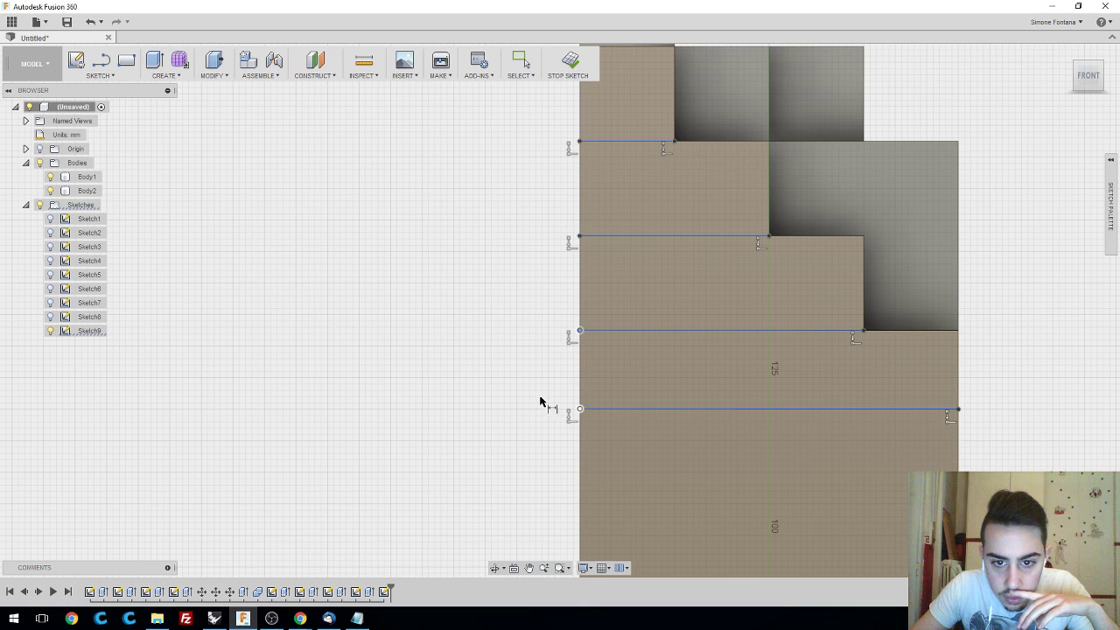
{"action": "left_click", "coordinate": [580, 409]}
{"action": "left_click", "coordinate": [511, 394]}
{"action": "type", "text": "1"}
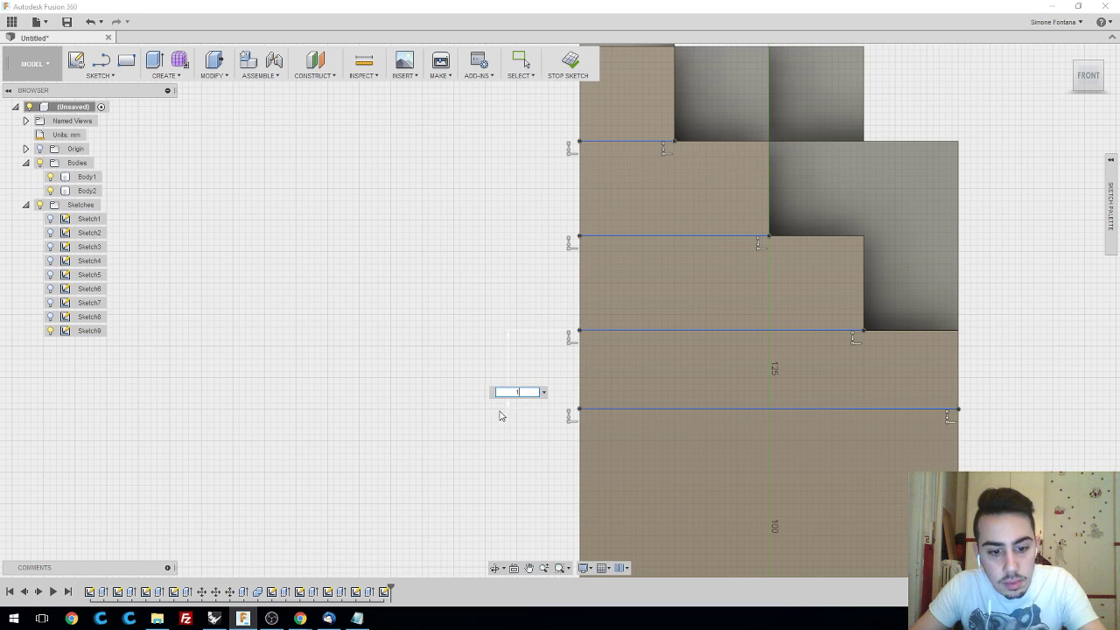
{"action": "type", "text": "5"}
{"action": "key", "text": "Return"}
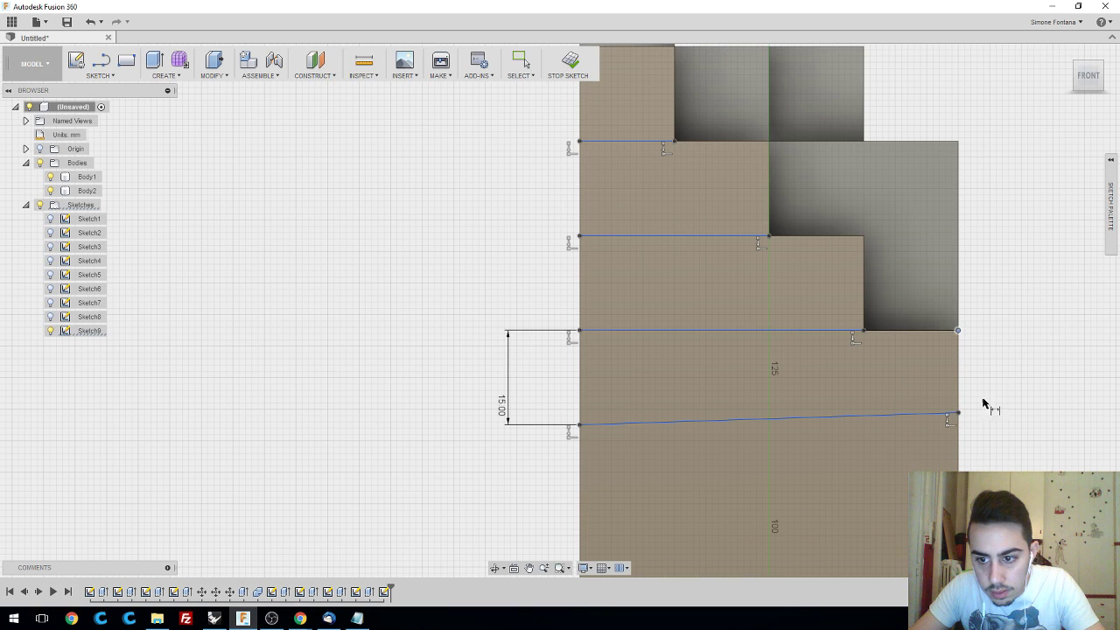
{"action": "left_click", "coordinate": [958, 414]}
{"action": "left_click", "coordinate": [1029, 410]}
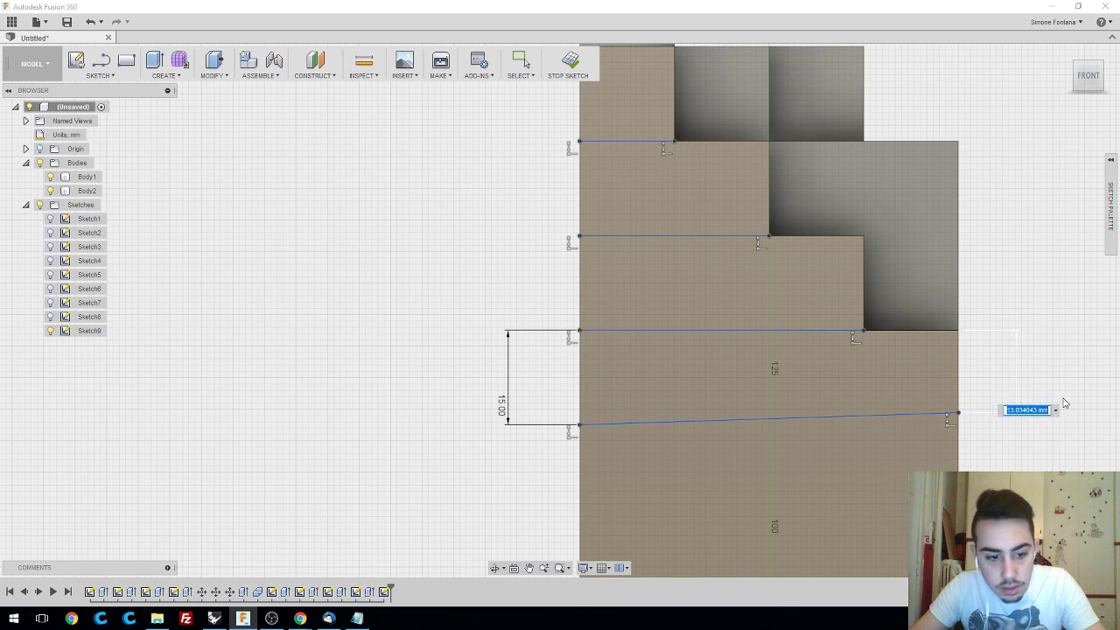
{"action": "type", "text": "15"}
{"action": "key", "text": "Return"}
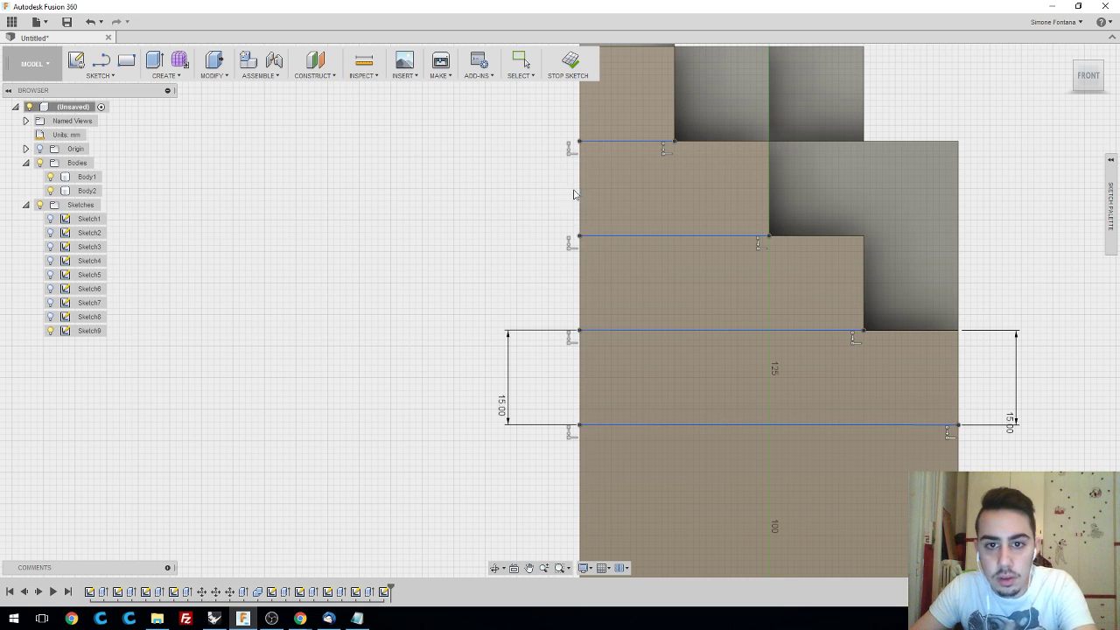
- Dimension the top and middle gaps between the step lines at 15.00 mm
{"action": "left_click", "coordinate": [579, 142]}
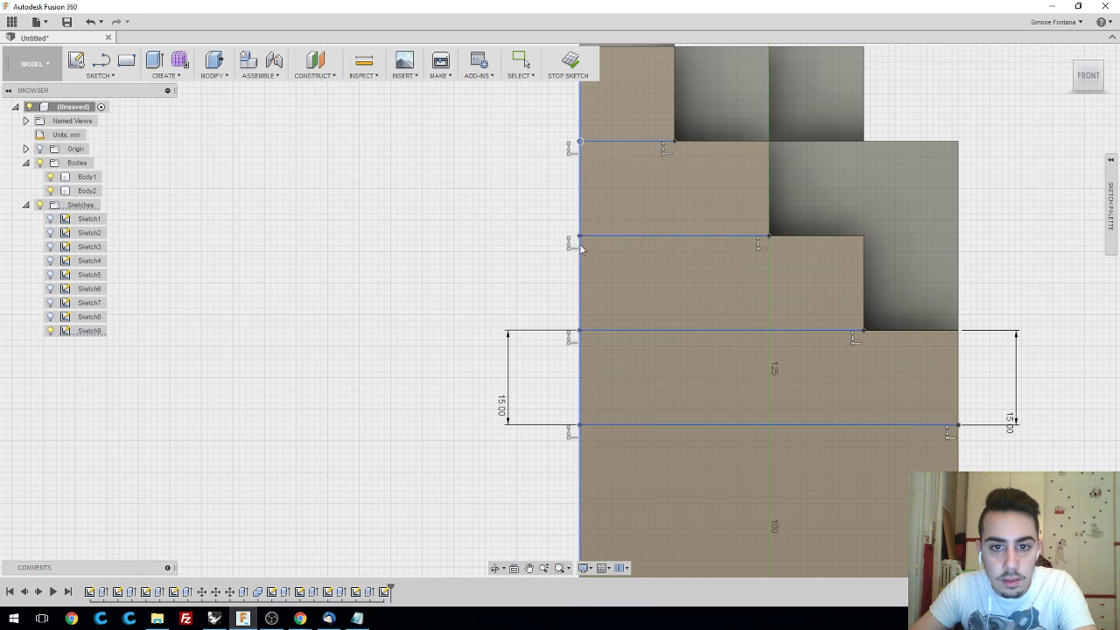
{"action": "left_click", "coordinate": [509, 233]}
{"action": "key", "text": "Return"}
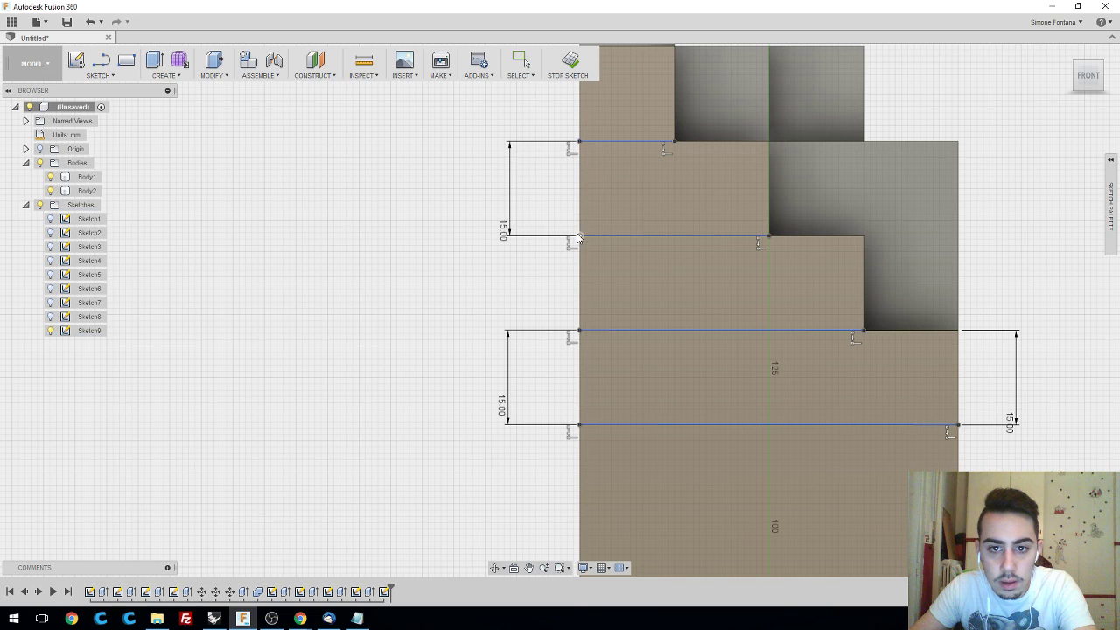
{"action": "left_click", "coordinate": [579, 332]}
{"action": "left_click", "coordinate": [450, 314]}
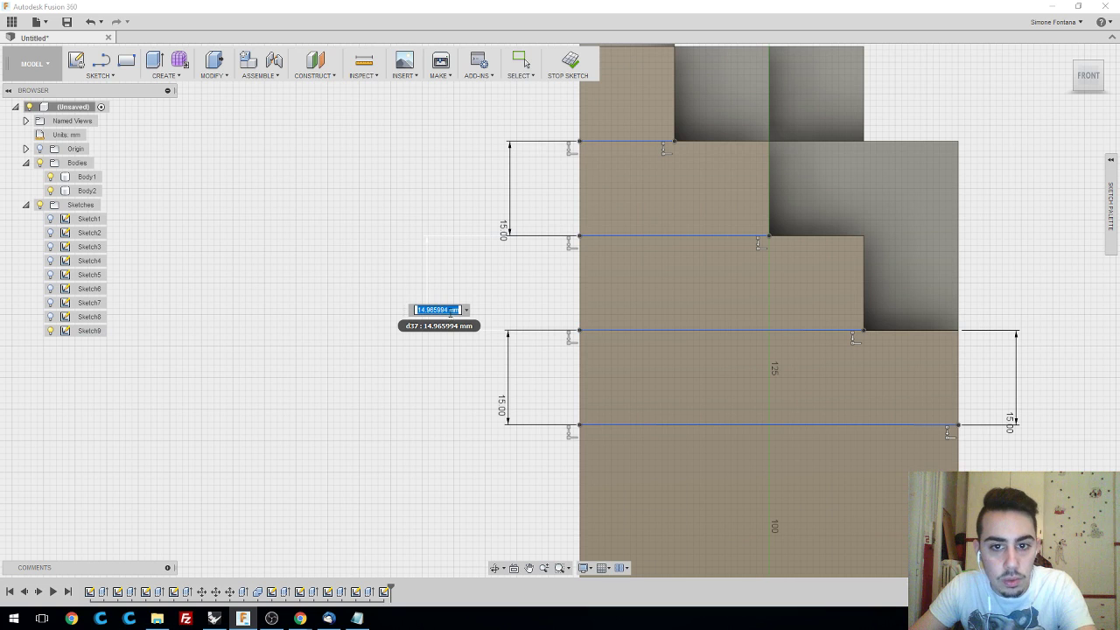
{"action": "key", "text": "BackSpace"}
{"action": "key", "text": "Return"}
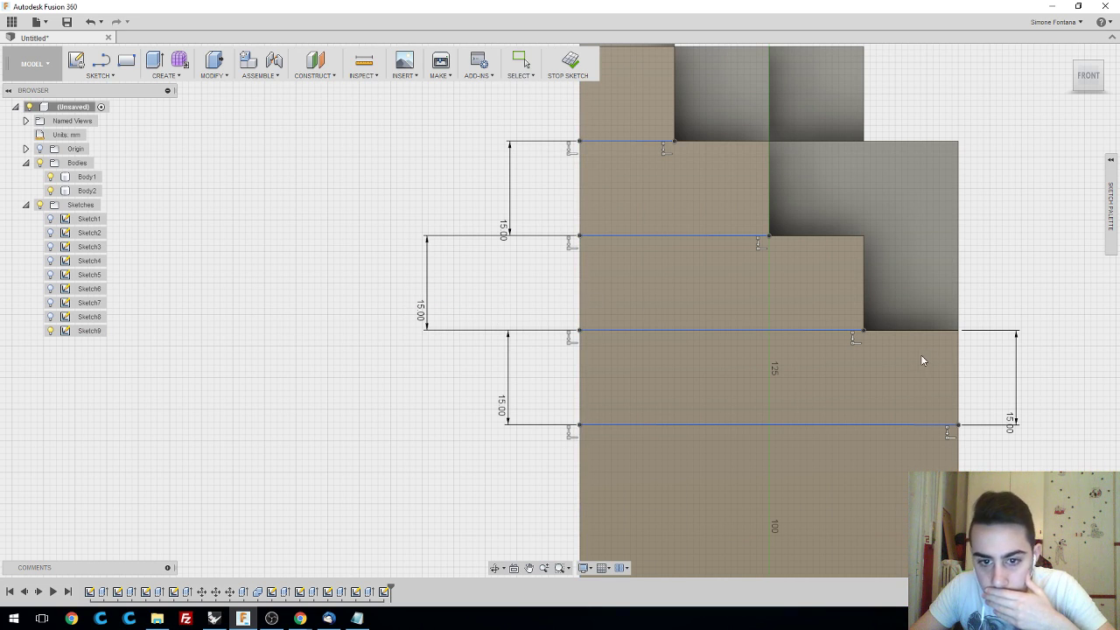
{"action": "scroll", "coordinate": [910, 356], "scroll_direction": "down", "scroll_amount": 2}
{"action": "scroll", "coordinate": [820, 333], "scroll_direction": "up", "scroll_amount": 1}
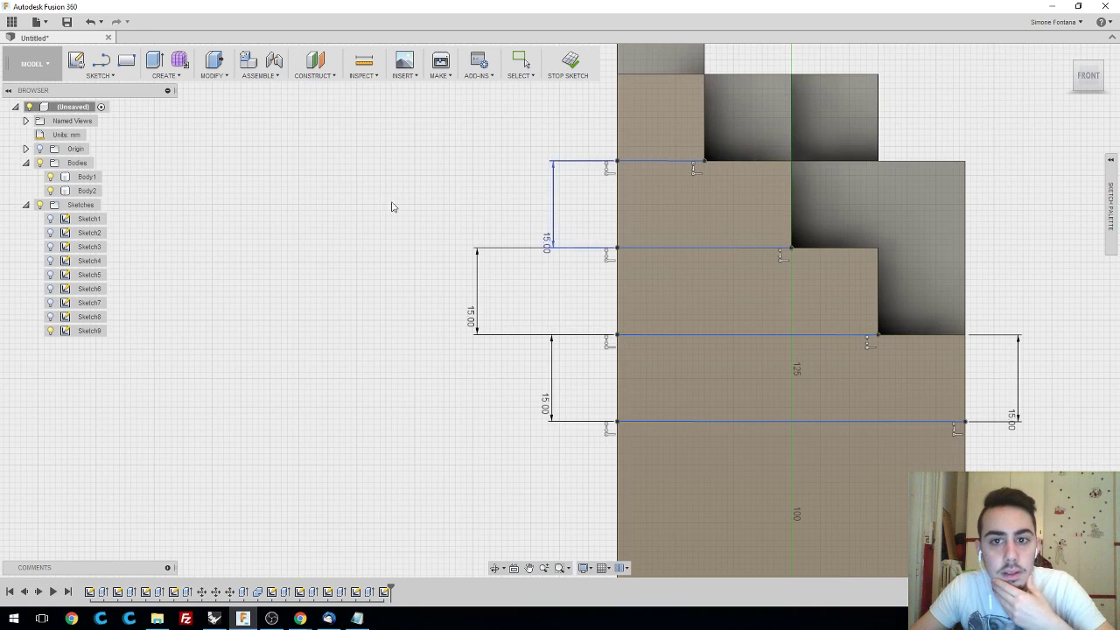
- Draw vertical lines from the top, middle and lowest step corners to the bottom line, then finish the sketch
{"action": "left_click", "coordinate": [104, 77]}
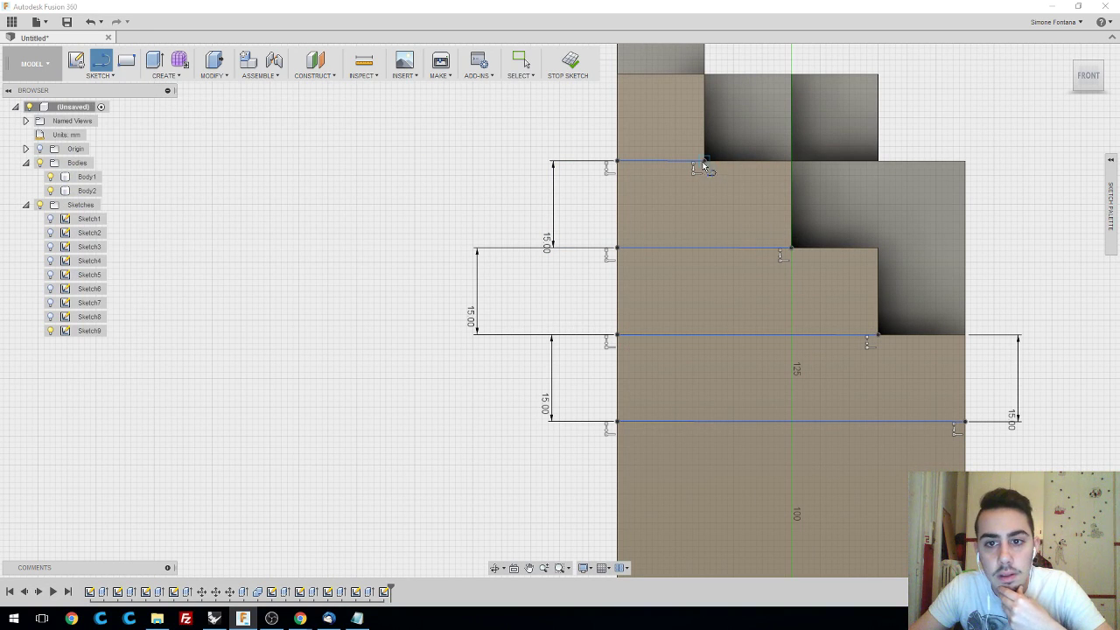
{"action": "left_click", "coordinate": [705, 161]}
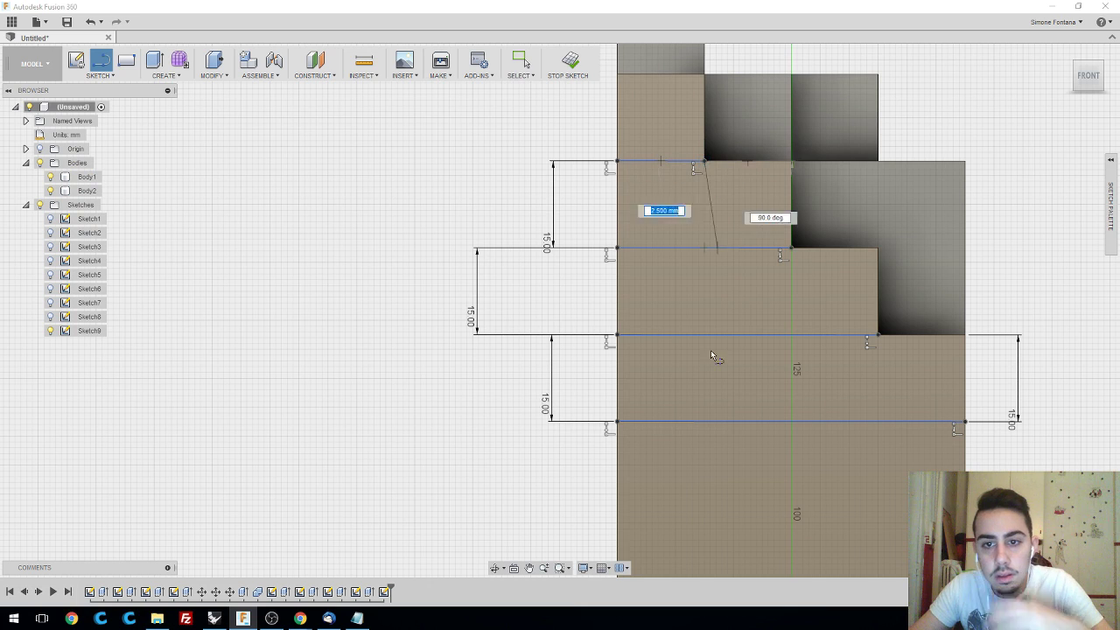
{"action": "double_click", "coordinate": [704, 422]}
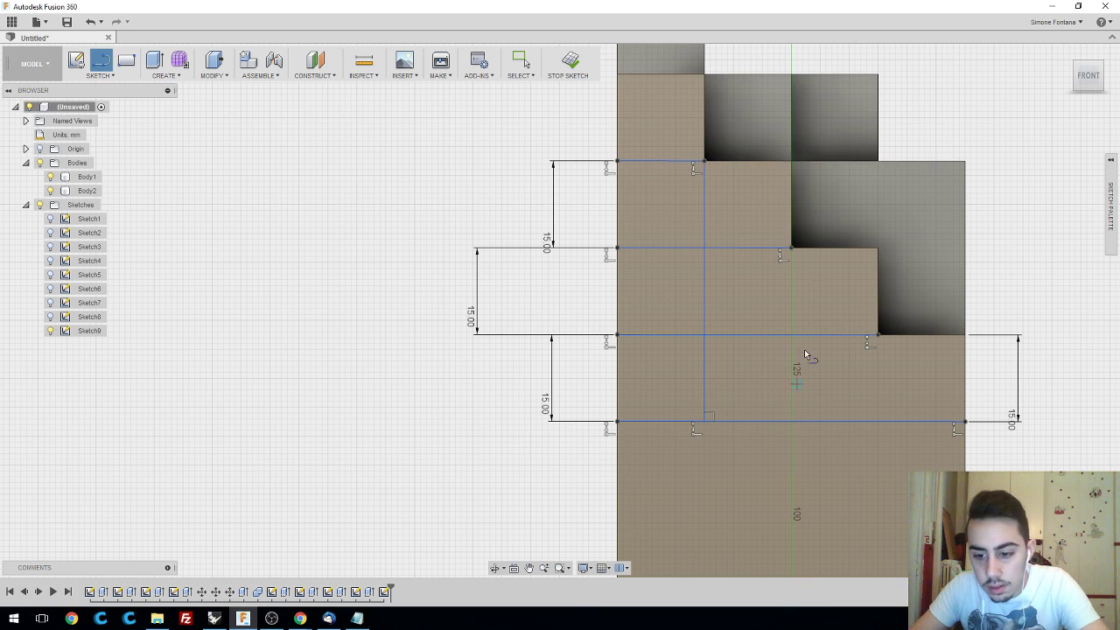
{"action": "left_click", "coordinate": [793, 249]}
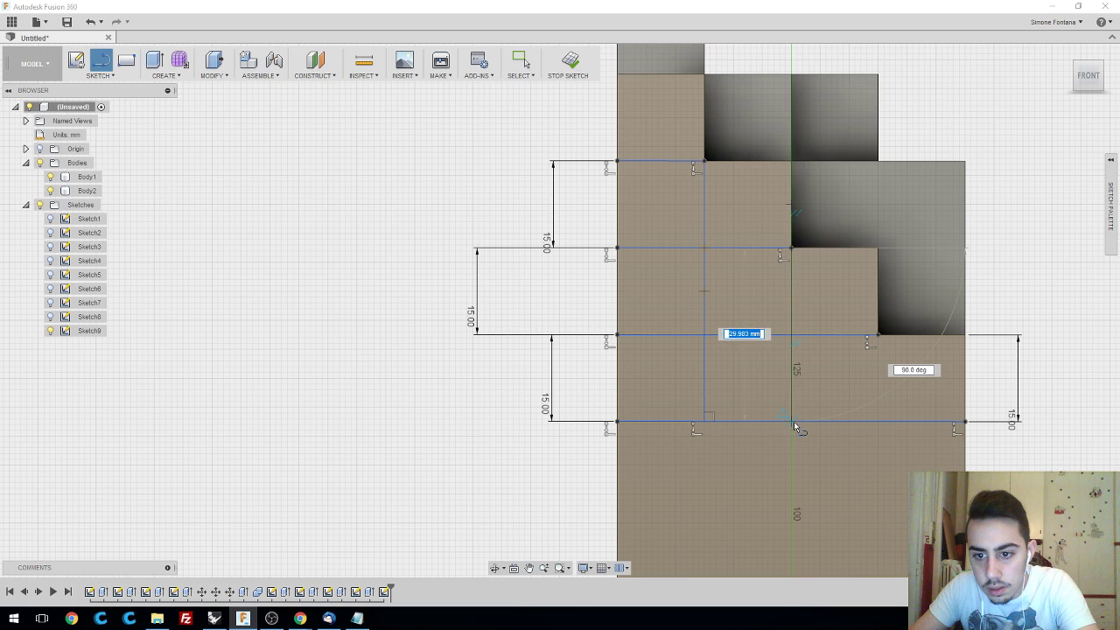
{"action": "double_click", "coordinate": [792, 422]}
{"action": "left_click", "coordinate": [879, 335]}
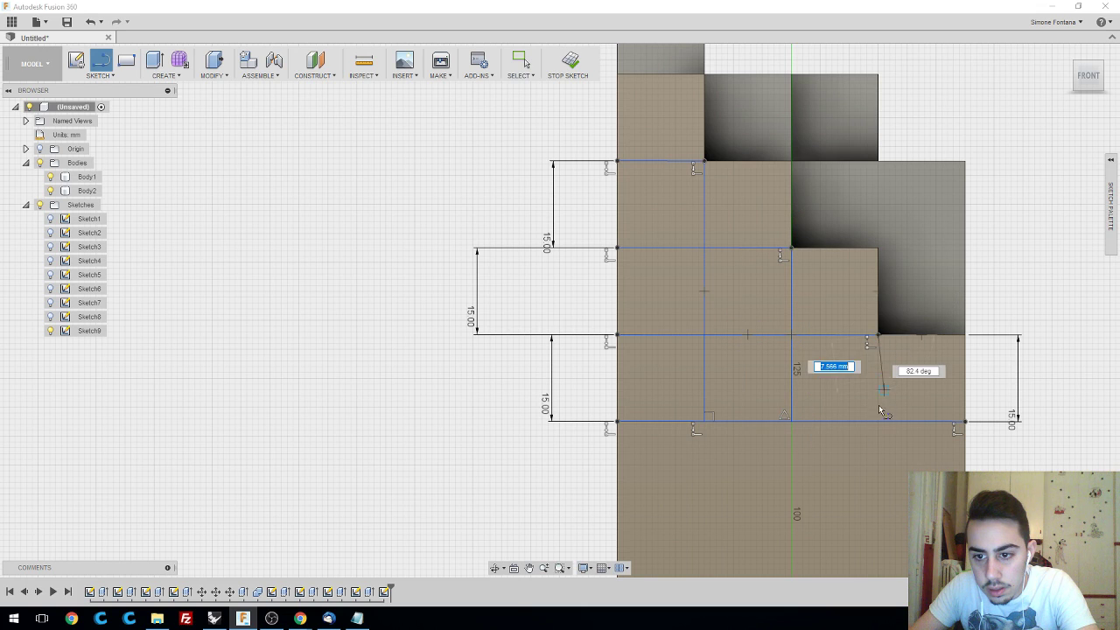
{"action": "double_click", "coordinate": [879, 422]}
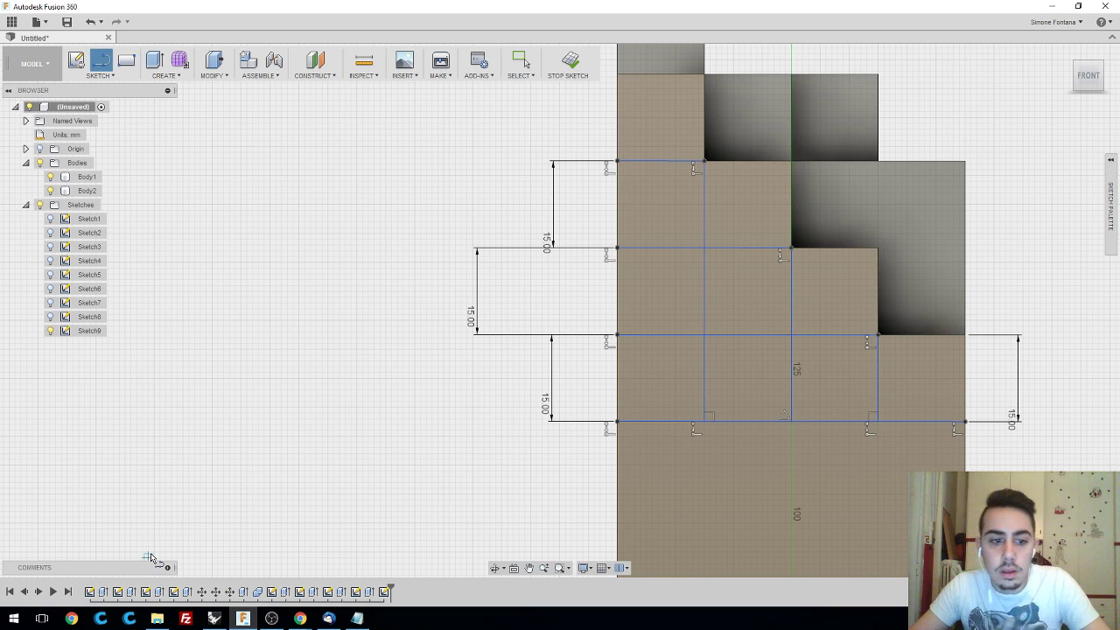
{"action": "left_click", "coordinate": [581, 71]}
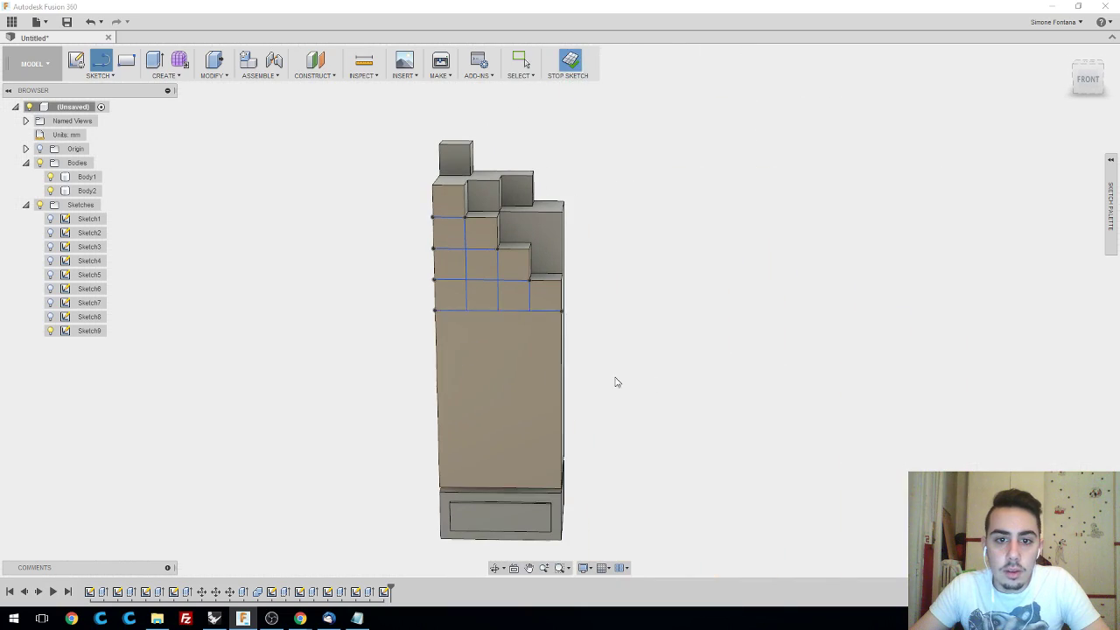
- Orbit the trophy into a perspective view and browse the Modify and Create command lists
{"action": "middle_click_drag", "start_coordinate": [686, 382], "coordinate": [582, 358], "text": "shift"}
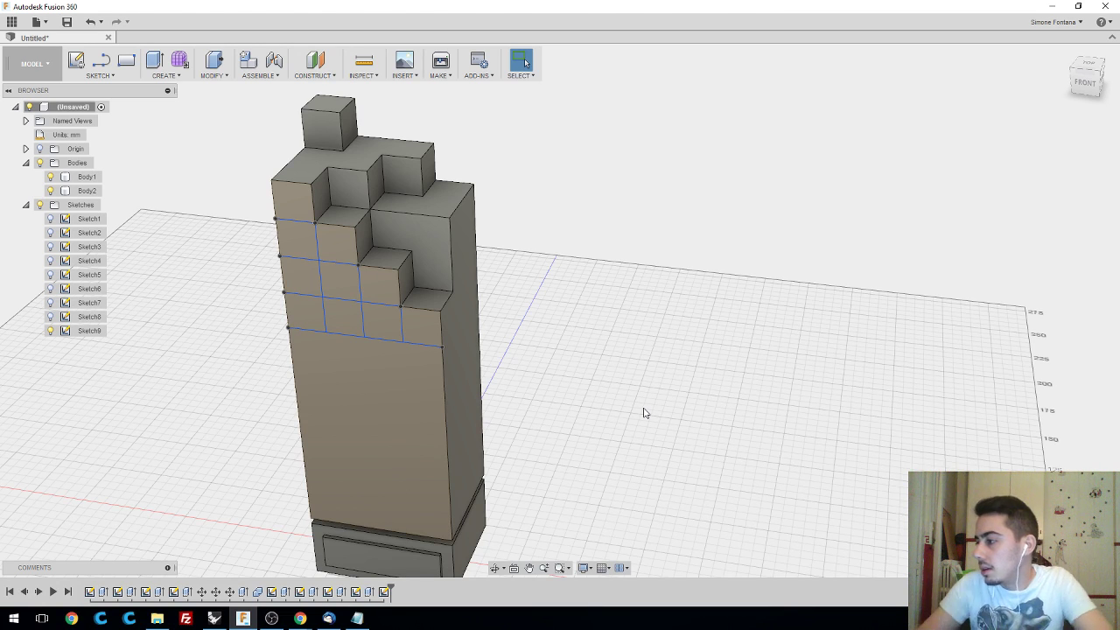
{"action": "middle_click_drag", "start_coordinate": [648, 347], "coordinate": [727, 325], "text": "shift"}
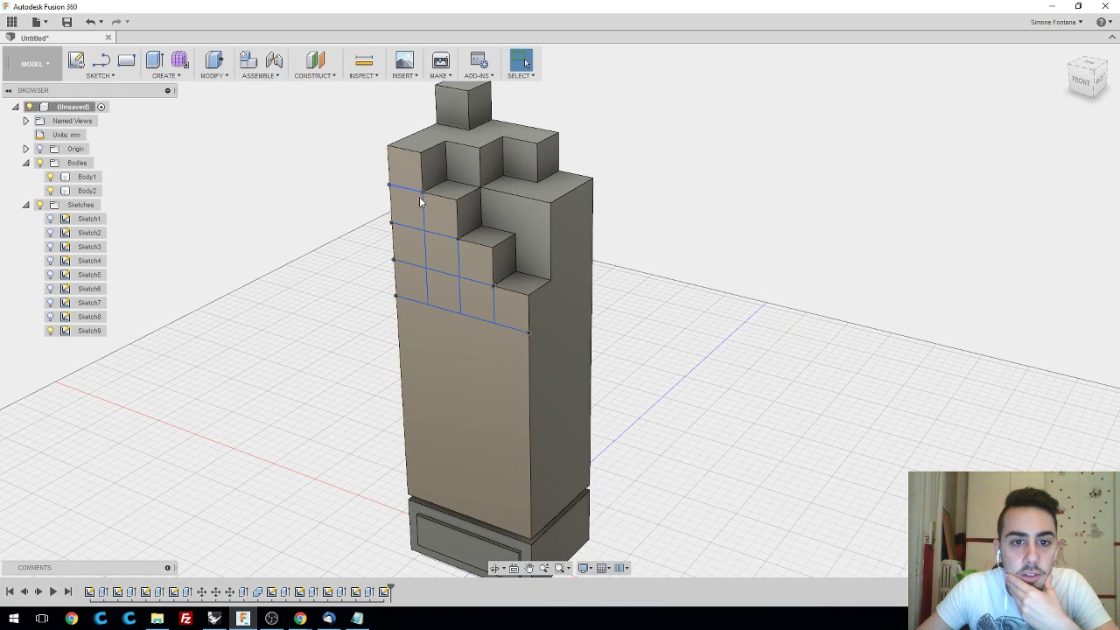
{"action": "left_click", "coordinate": [207, 79]}
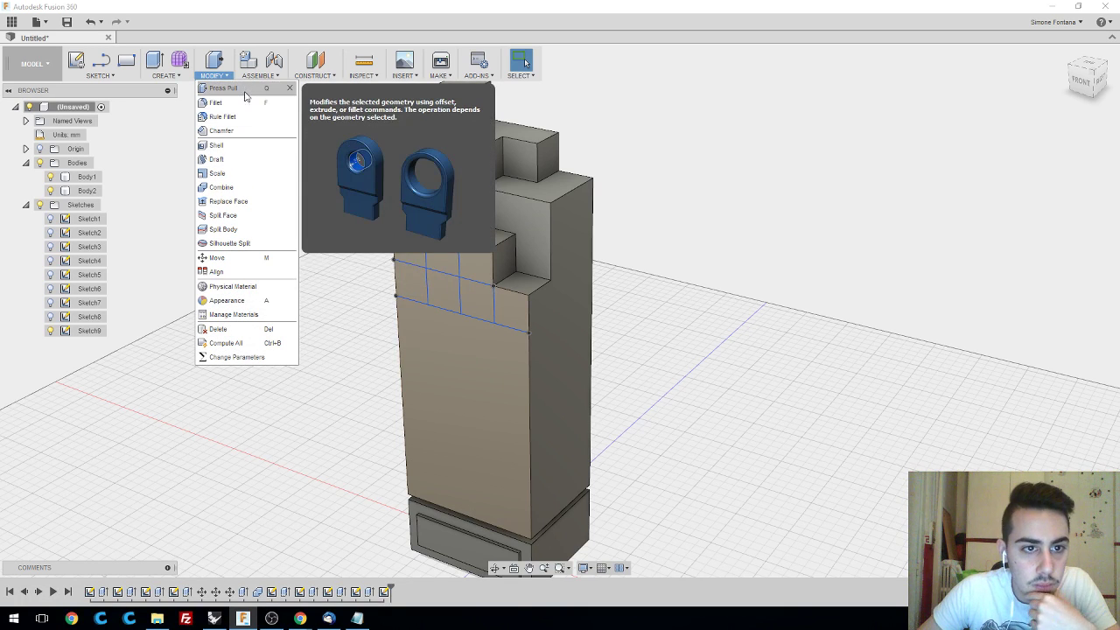
{"action": "left_click", "coordinate": [165, 75]}
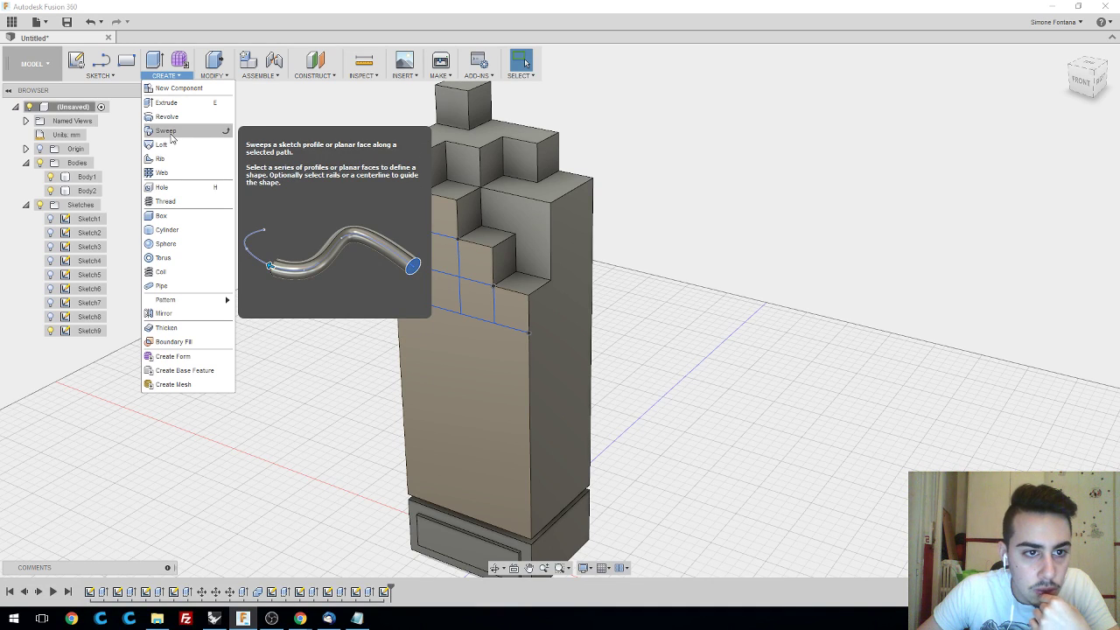
{"action": "left_click", "coordinate": [163, 286]}
{"action": "scroll", "coordinate": [359, 192], "scroll_direction": "up", "scroll_amount": 4}
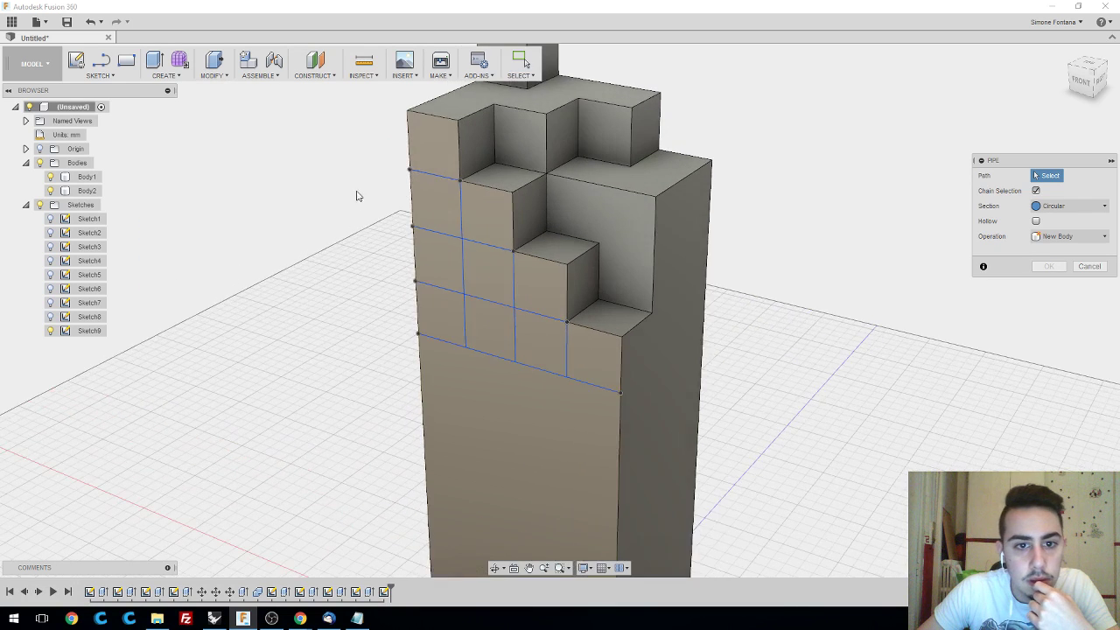
{"action": "left_click", "coordinate": [431, 174]}
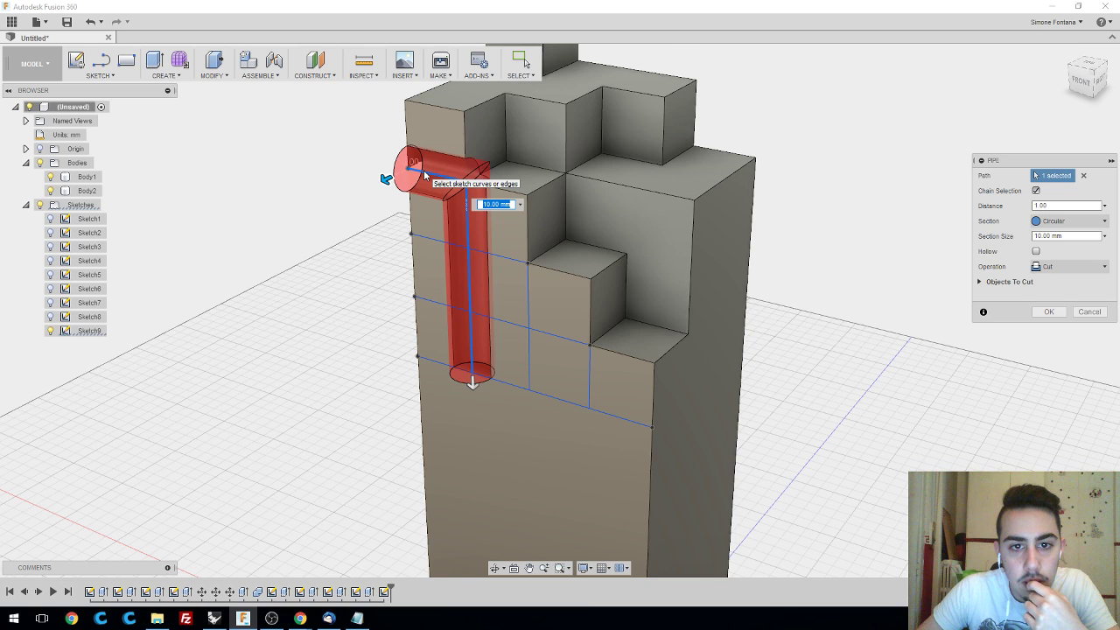
{"action": "scroll", "coordinate": [425, 173], "scroll_direction": "up", "scroll_amount": 2}
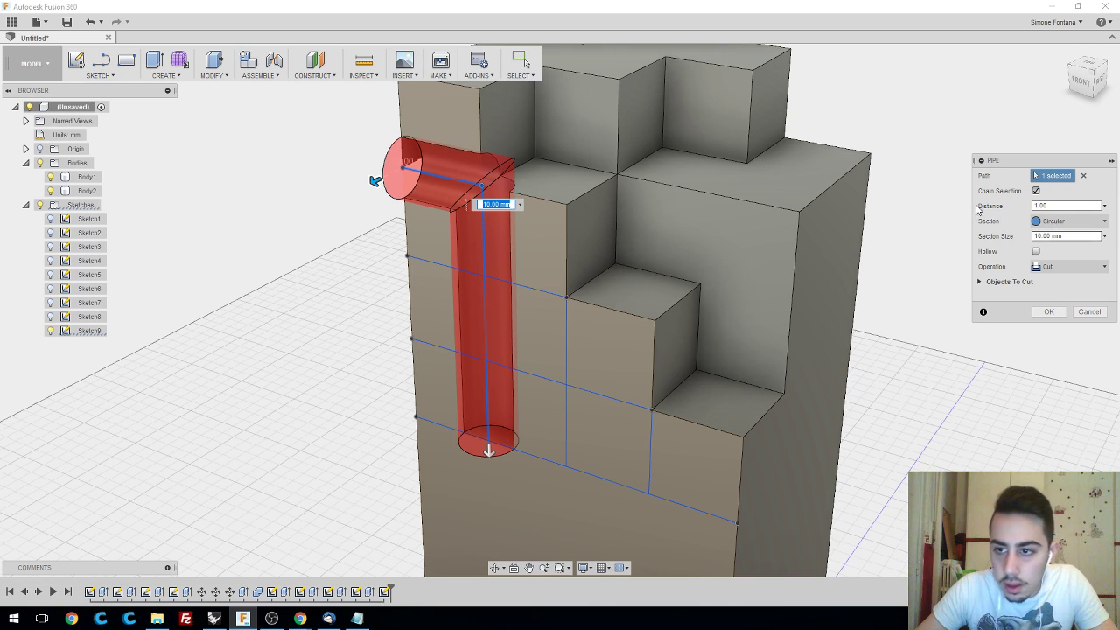
{"action": "left_click", "coordinate": [1063, 236]}
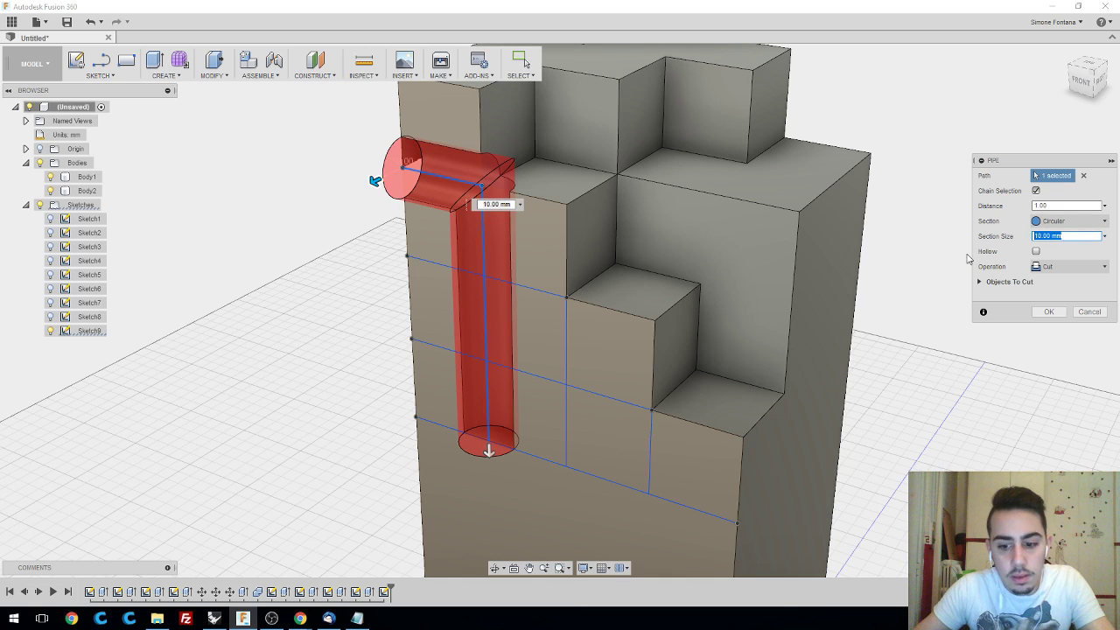
{"action": "type", "text": "1"}
{"action": "key", "text": "Return"}
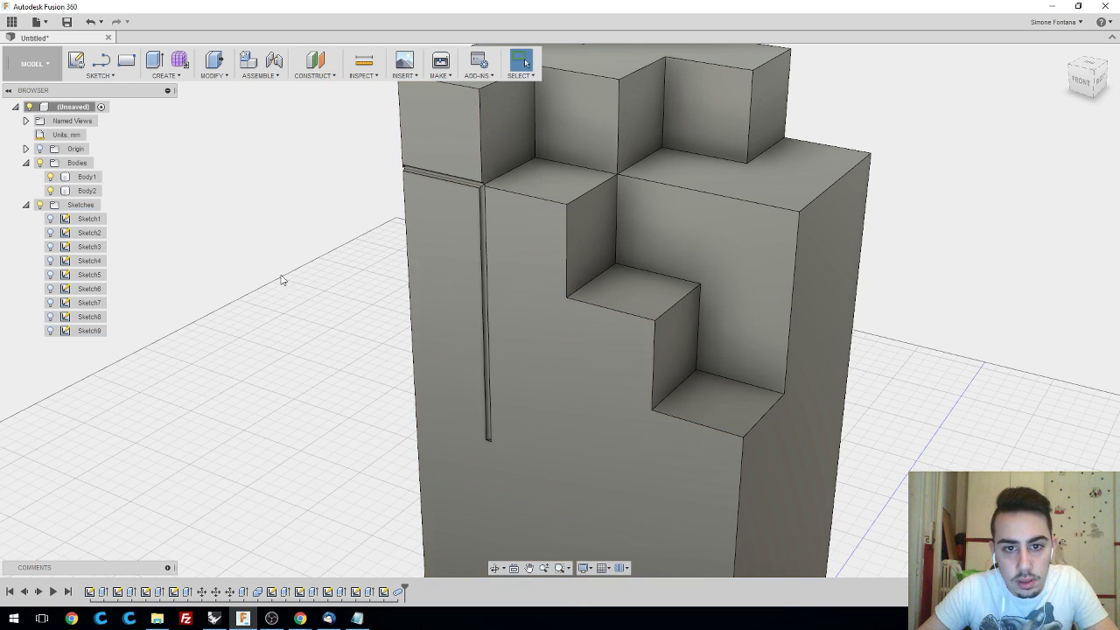
{"action": "middle_click_drag", "start_coordinate": [282, 277], "coordinate": [328, 280]}
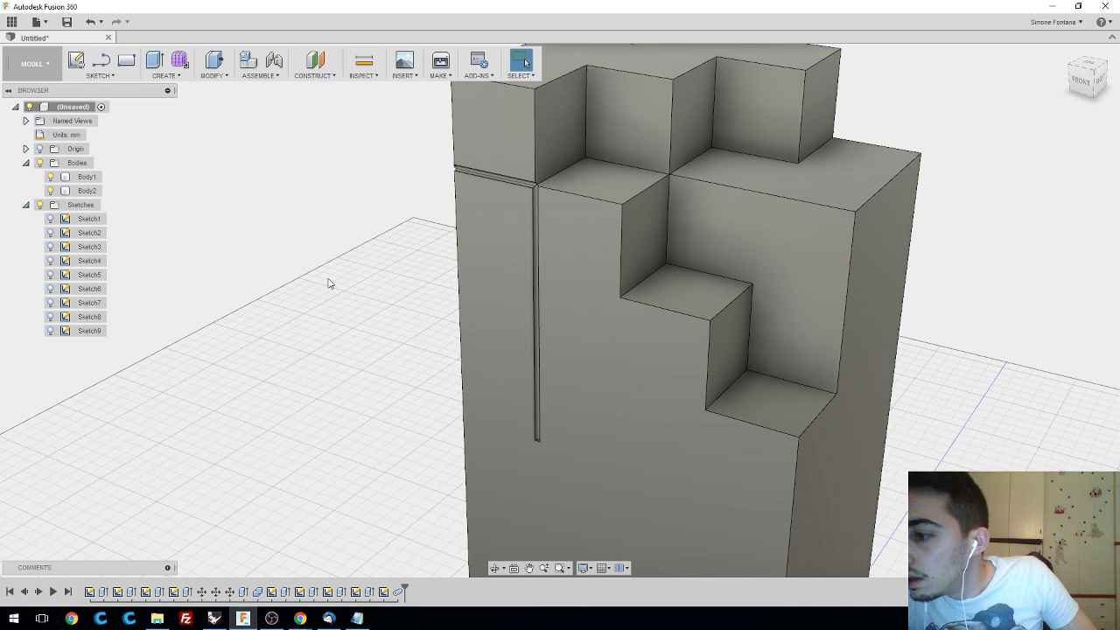
{"action": "scroll", "coordinate": [453, 306], "scroll_direction": "up", "scroll_amount": 1}
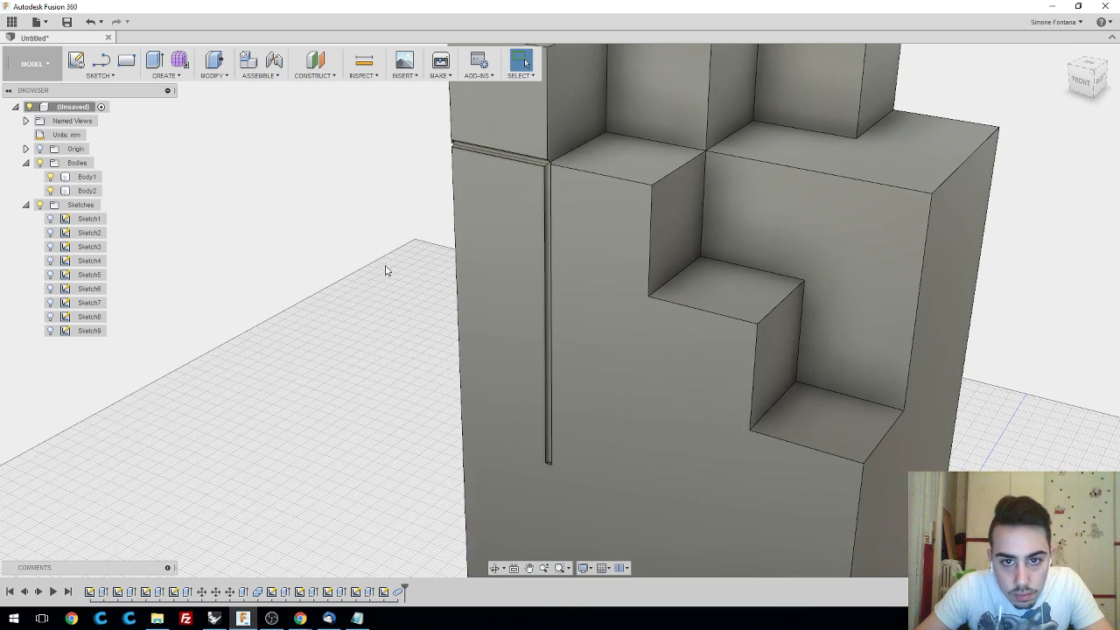
{"action": "mouse_move", "coordinate": [385, 271]}
{"action": "middle_mouse_down", "text": "shift"}
{"action": "mouse_move", "coordinate": [407, 240]}
{"action": "mouse_move", "coordinate": [360, 248]}
{"action": "mouse_move", "coordinate": [403, 269]}
{"action": "mouse_move", "coordinate": [377, 273]}
{"action": "middle_mouse_up", "text": "shift"}
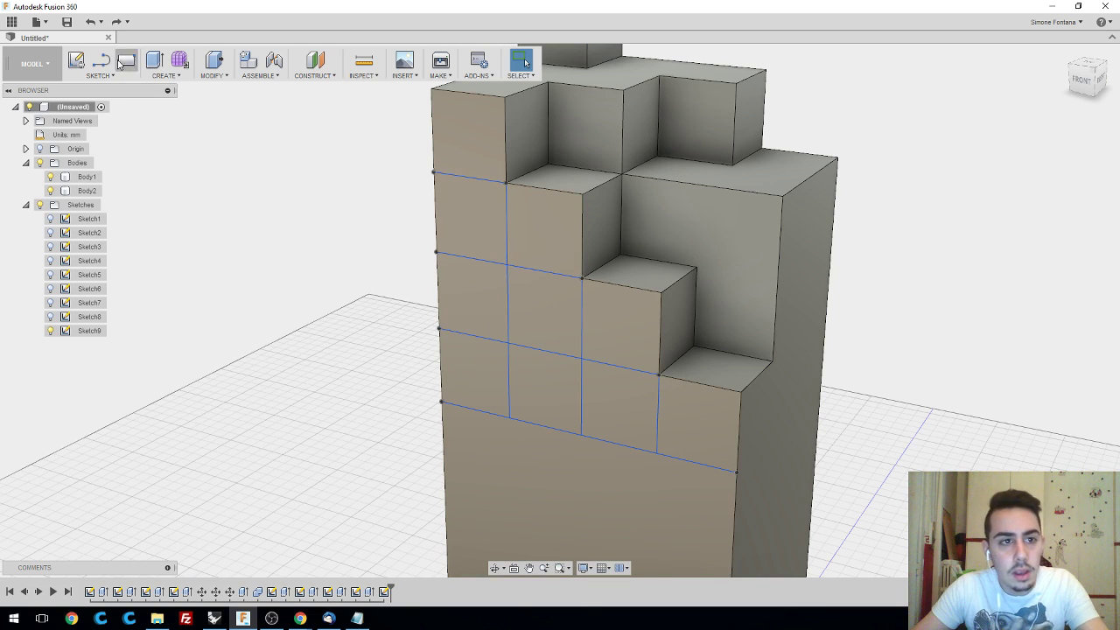
- Cut a Pipe groove along the top sketch line of the grid
{"action": "left_click", "coordinate": [166, 75]}
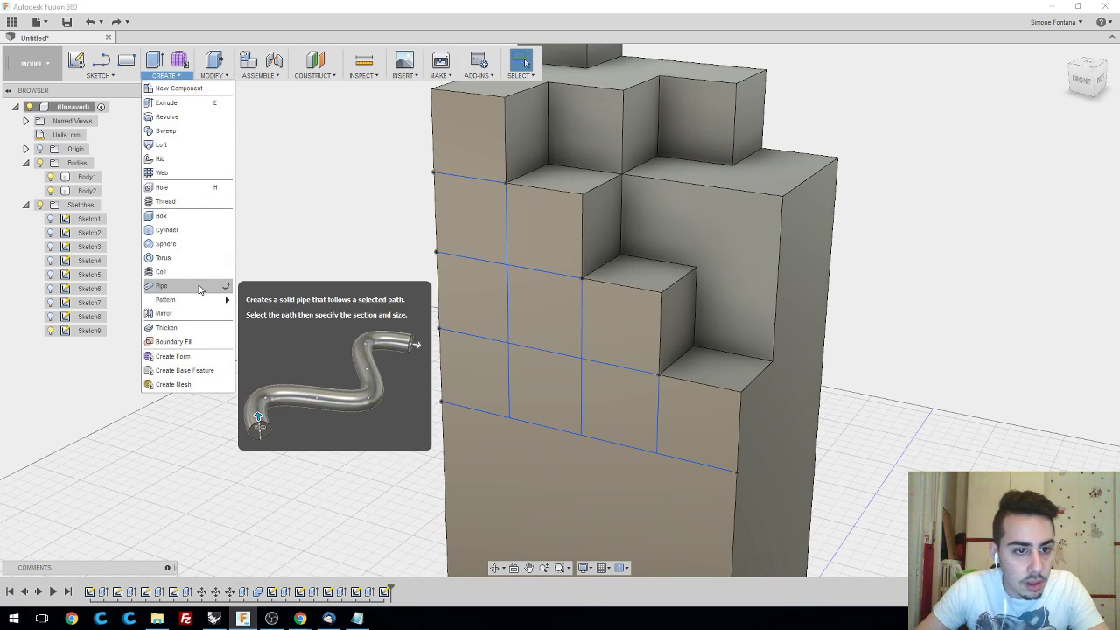
{"action": "left_click", "coordinate": [200, 288]}
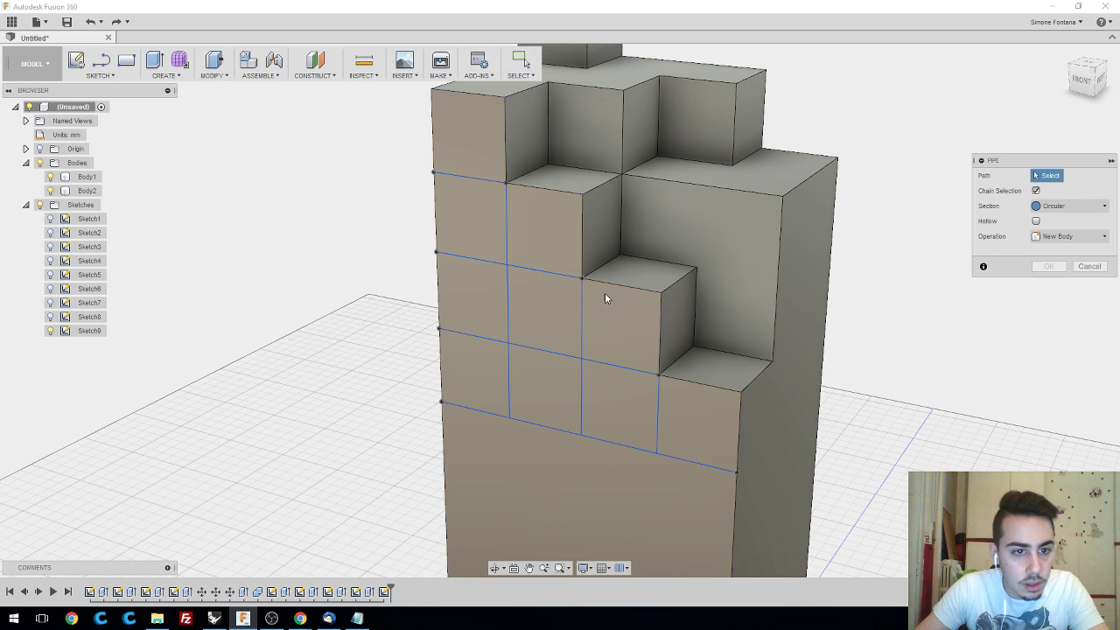
{"action": "left_click", "coordinate": [502, 183]}
{"action": "key", "text": "Return"}
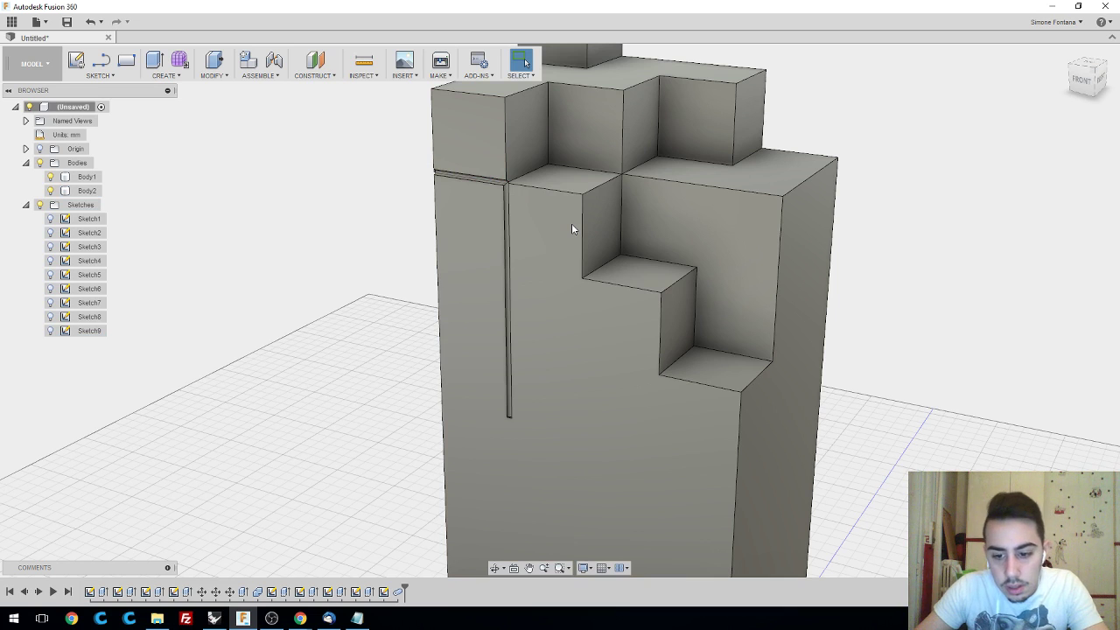
- Toggle Sketch8 and Sketch9 visibility in the browser, leaving Sketch9's grid lines shown
{"action": "left_click", "coordinate": [50, 331]}
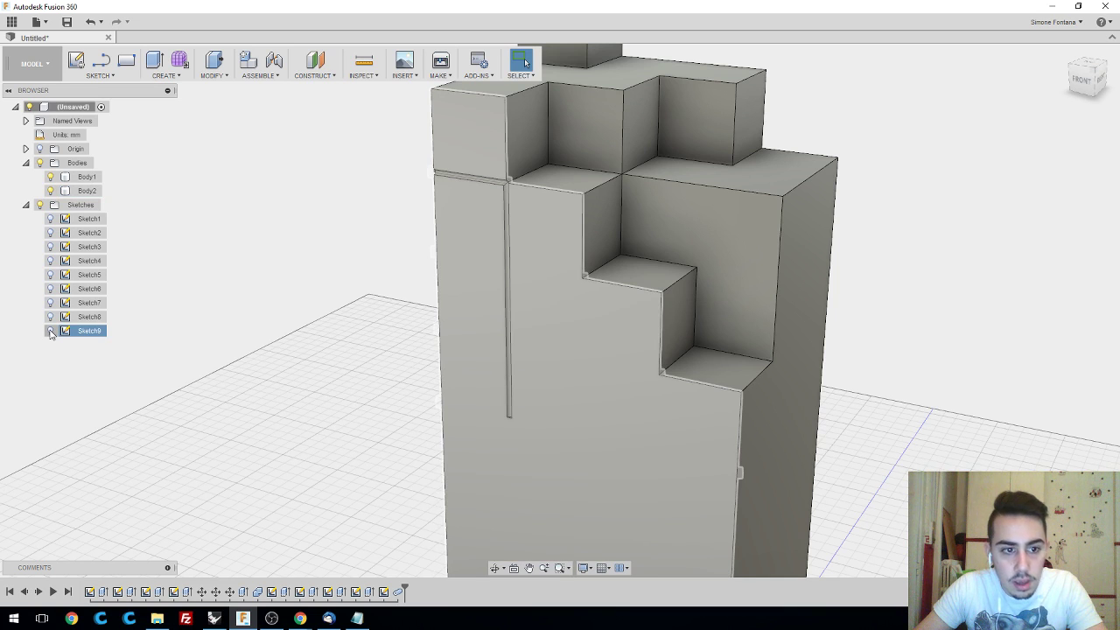
{"action": "left_click", "coordinate": [59, 317]}
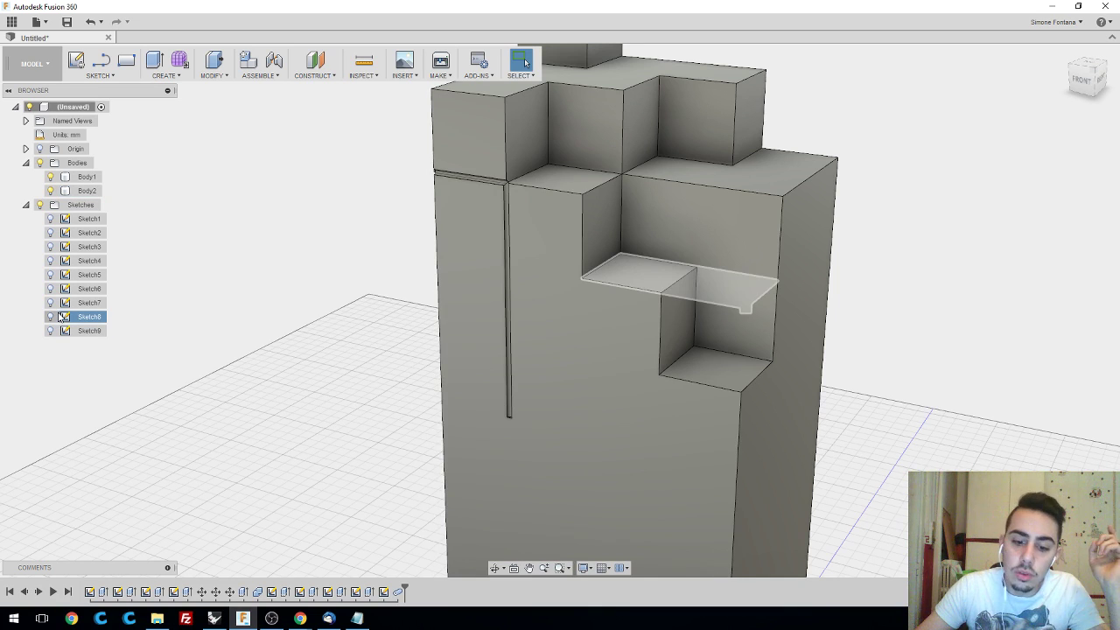
{"action": "left_click", "coordinate": [50, 326]}
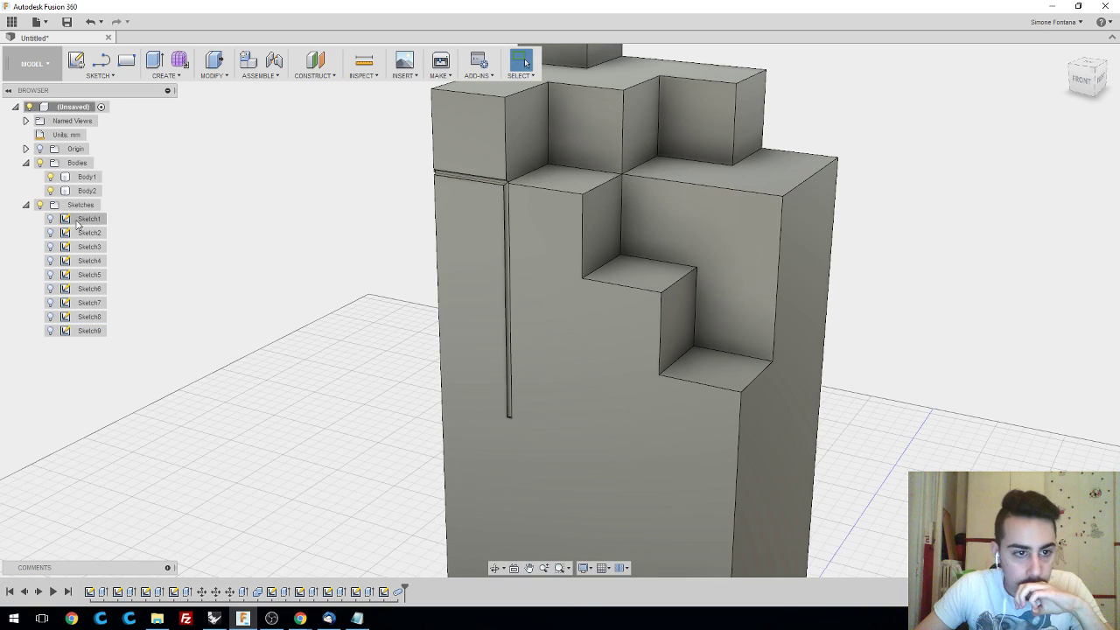
{"action": "left_click", "coordinate": [51, 317]}
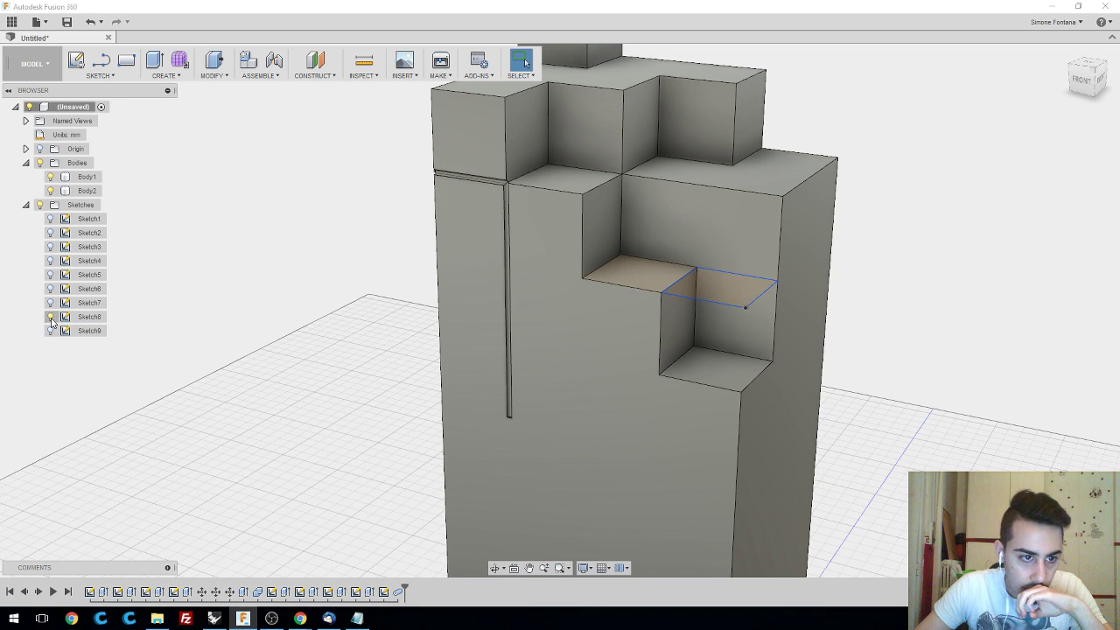
{"action": "left_click", "coordinate": [51, 318]}
{"action": "left_click", "coordinate": [53, 332]}
{"action": "left_click", "coordinate": [51, 331]}
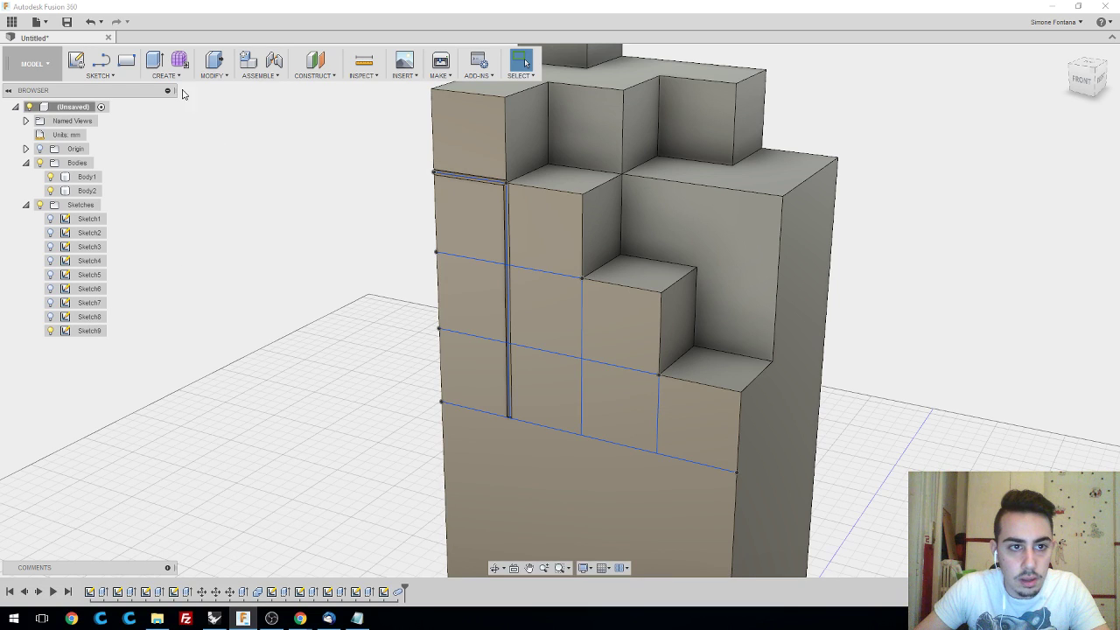
- Repeat the pipe groove along the second and third horizontal grid lines
{"action": "right_click", "coordinate": [325, 247]}
{"action": "left_click", "coordinate": [321, 206]}
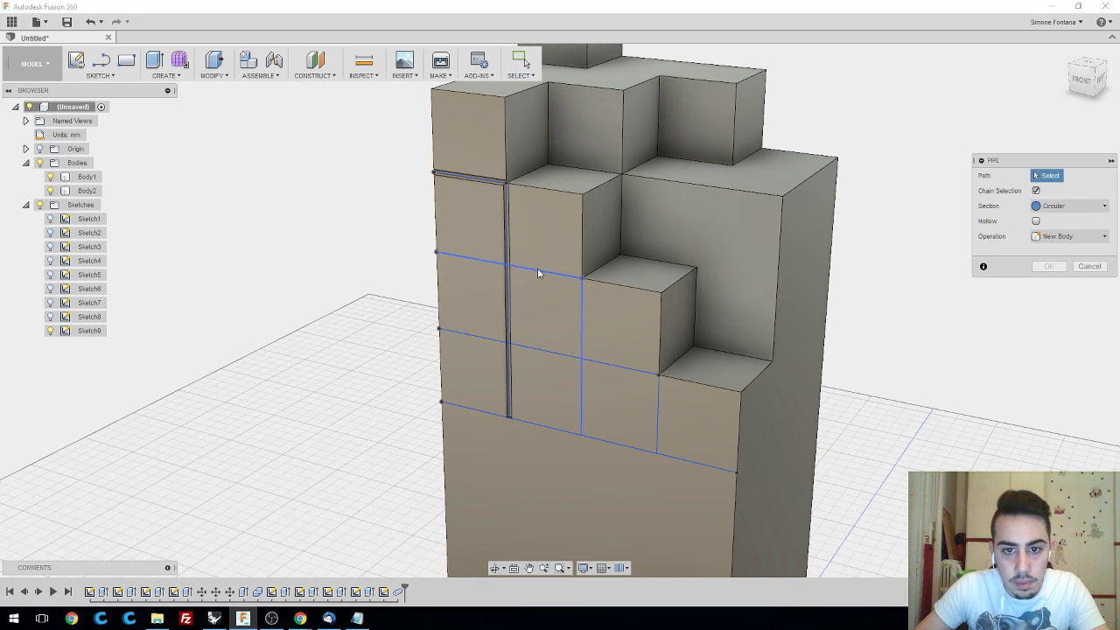
{"action": "left_click", "coordinate": [537, 273]}
{"action": "key", "text": "Return"}
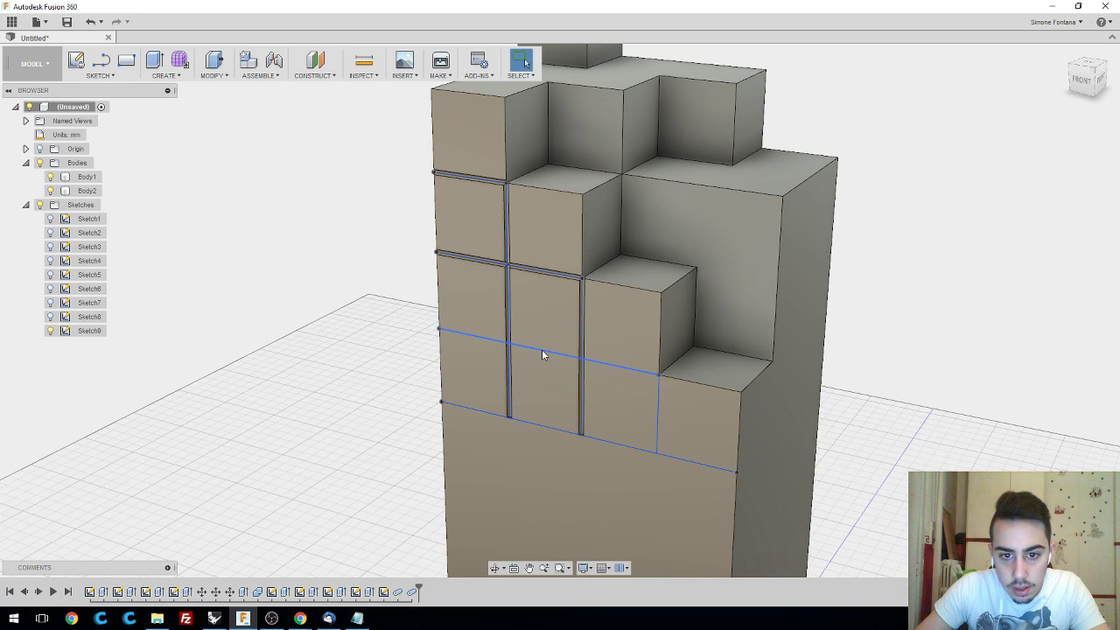
{"action": "right_click", "coordinate": [542, 350]}
{"action": "left_click", "coordinate": [552, 319]}
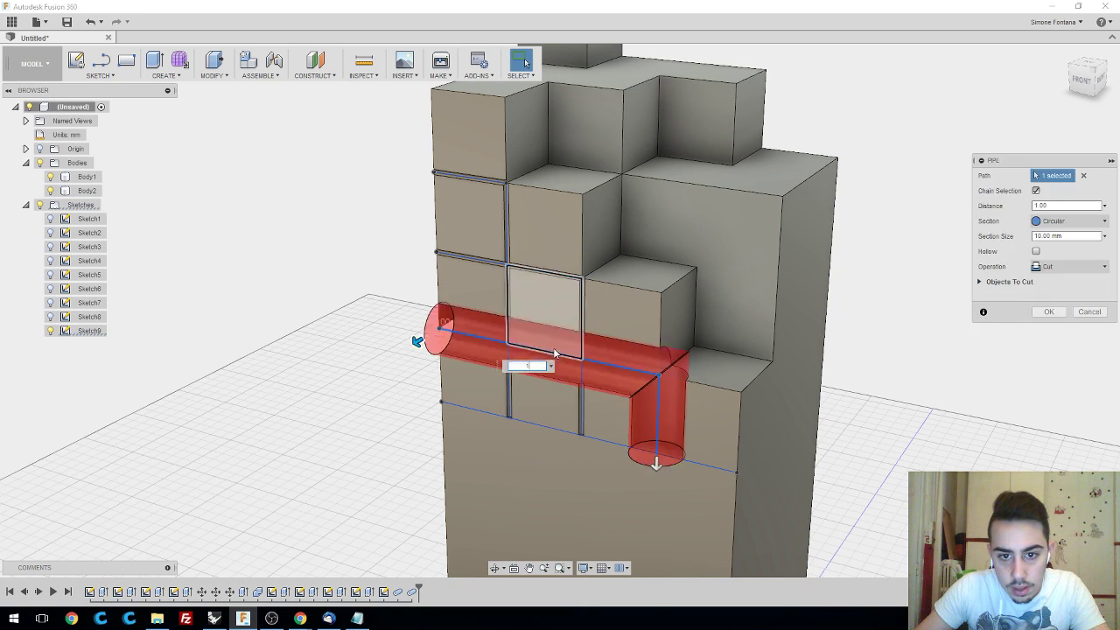
{"action": "key", "text": "Return"}
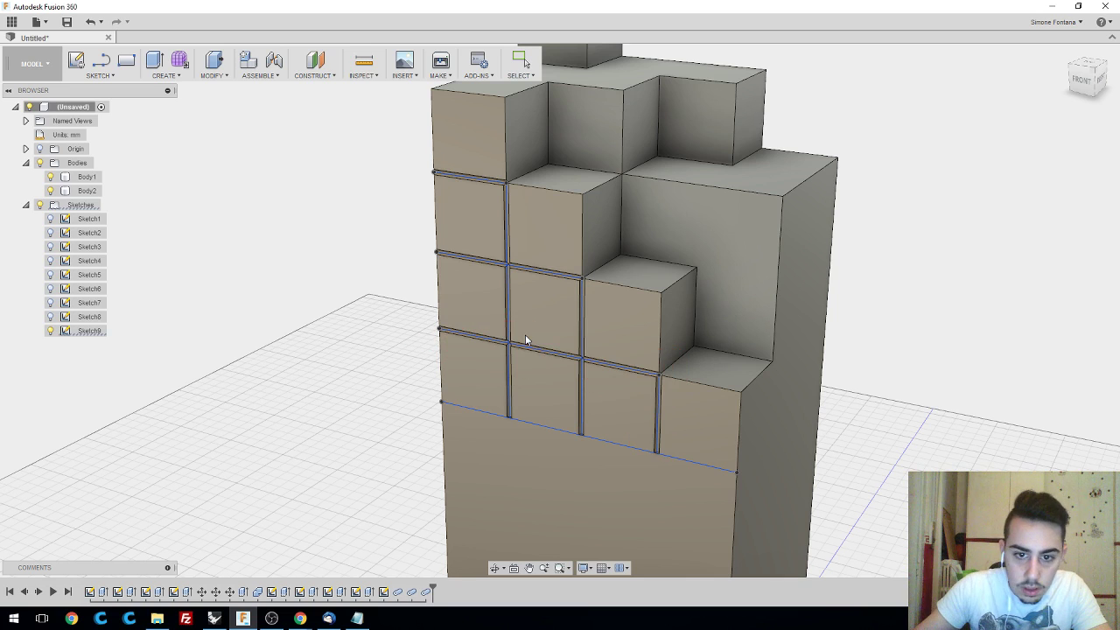
- Groove the bottom grid line with another repeated pipe, then orbit to inspect the blocks
{"action": "left_click", "coordinate": [543, 430]}
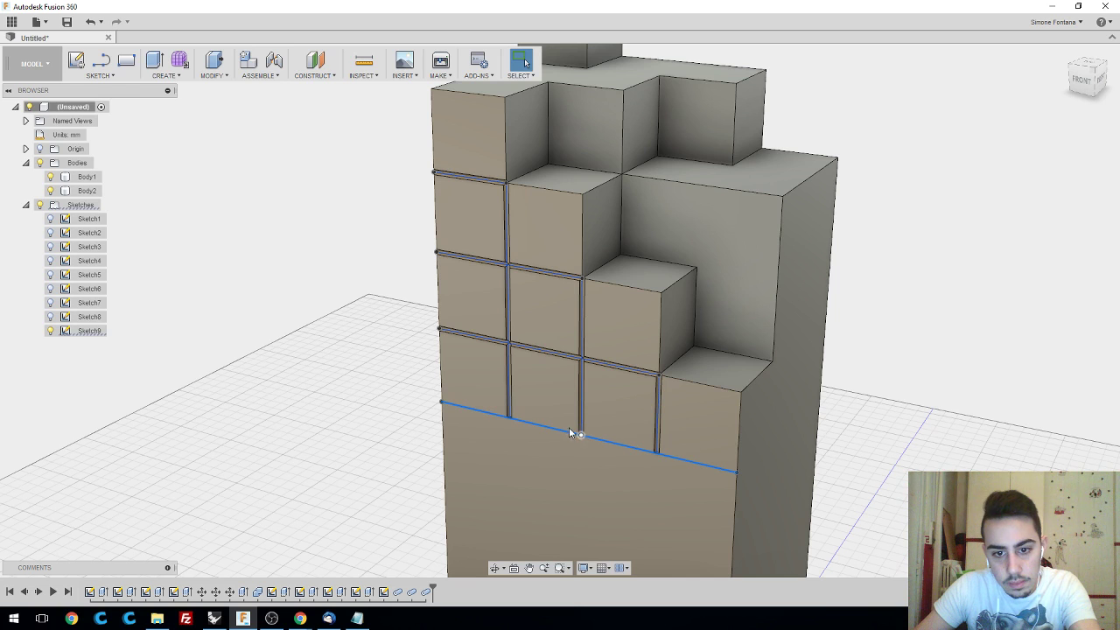
{"action": "right_click", "coordinate": [564, 425]}
{"action": "left_click", "coordinate": [545, 358]}
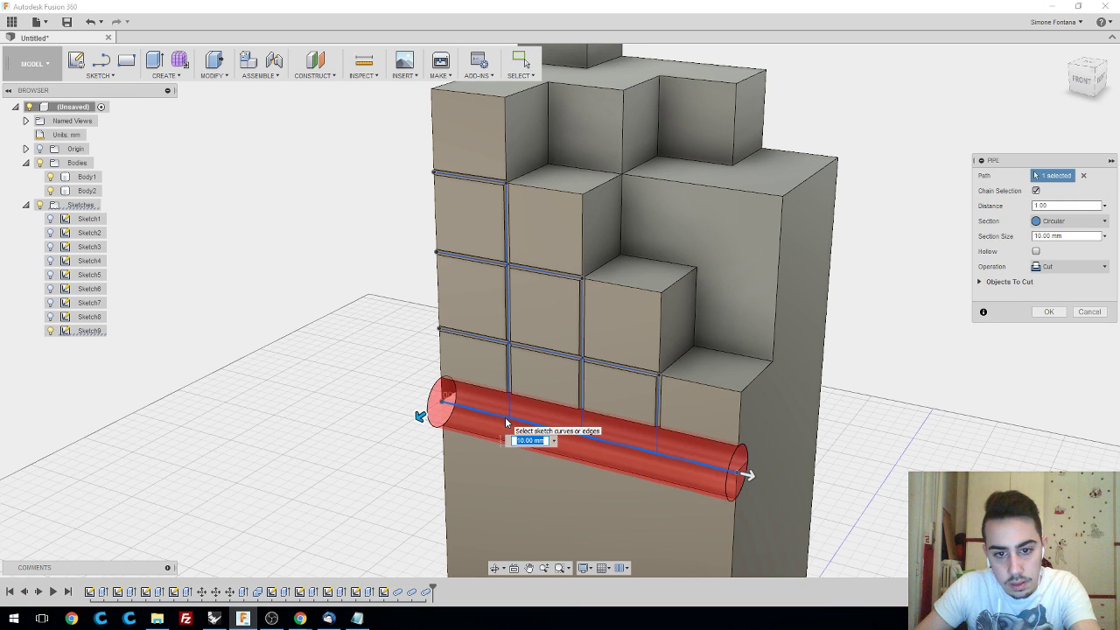
{"action": "key", "text": "Return"}
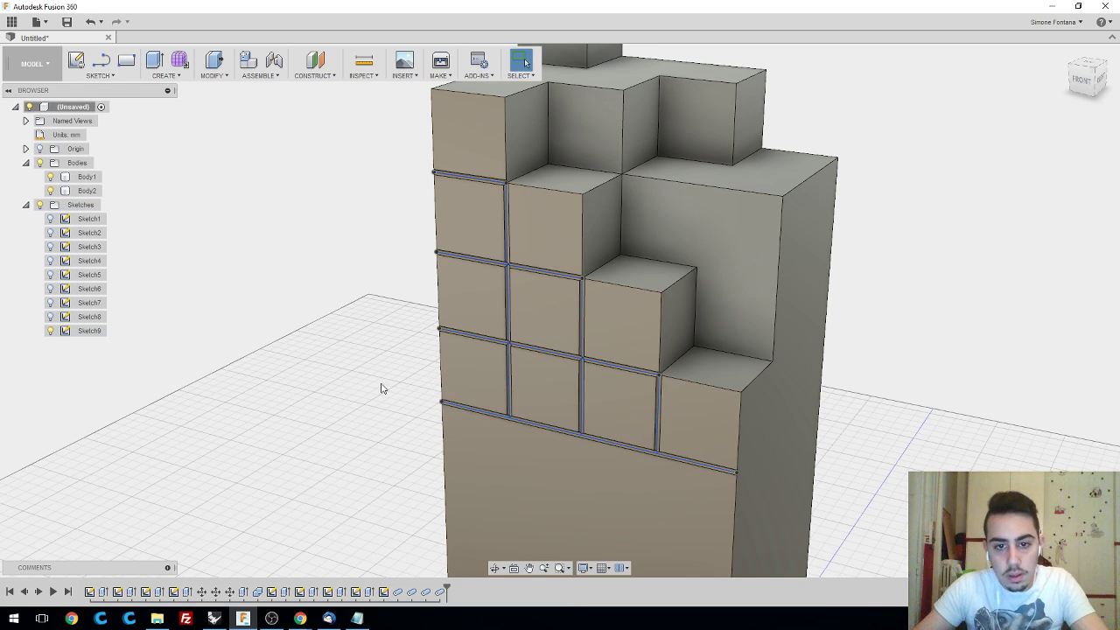
{"action": "scroll", "coordinate": [382, 389], "scroll_direction": "down", "scroll_amount": 2}
{"action": "middle_click_drag", "start_coordinate": [392, 404], "coordinate": [675, 215], "text": "shift"}
{"action": "middle_click_drag", "start_coordinate": [836, 220], "coordinate": [849, 310], "text": "shift"}
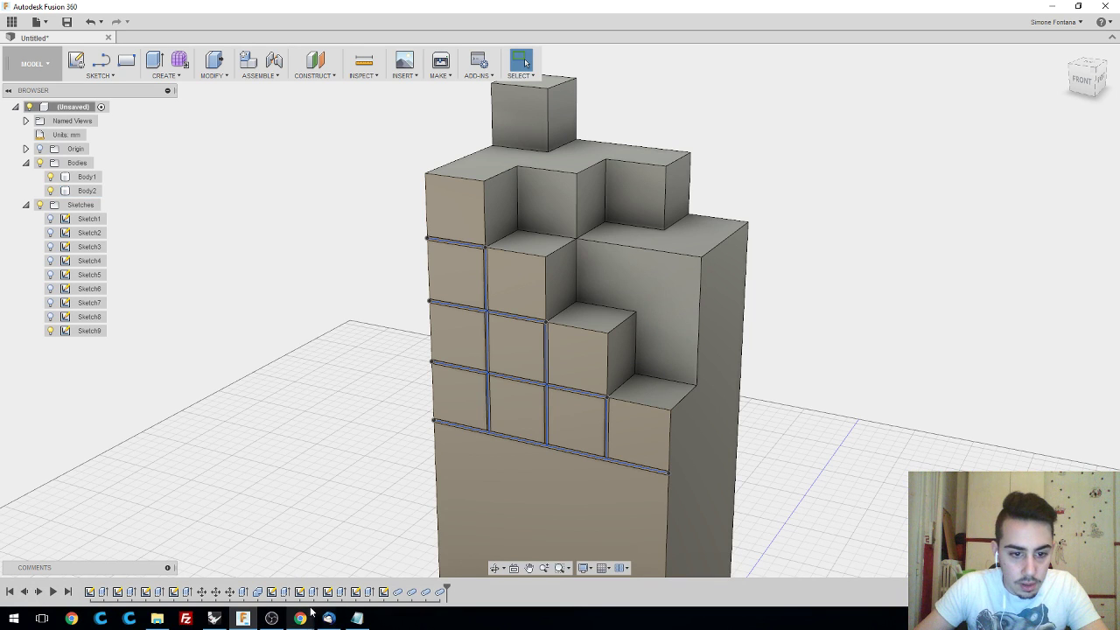
- Select 'thing:2012828' in the YouTube chat and load Thingiverse's explore page in a new tab
{"action": "mouse_move", "coordinate": [300, 620]}
{"action": "left_click", "coordinate": [245, 562]}
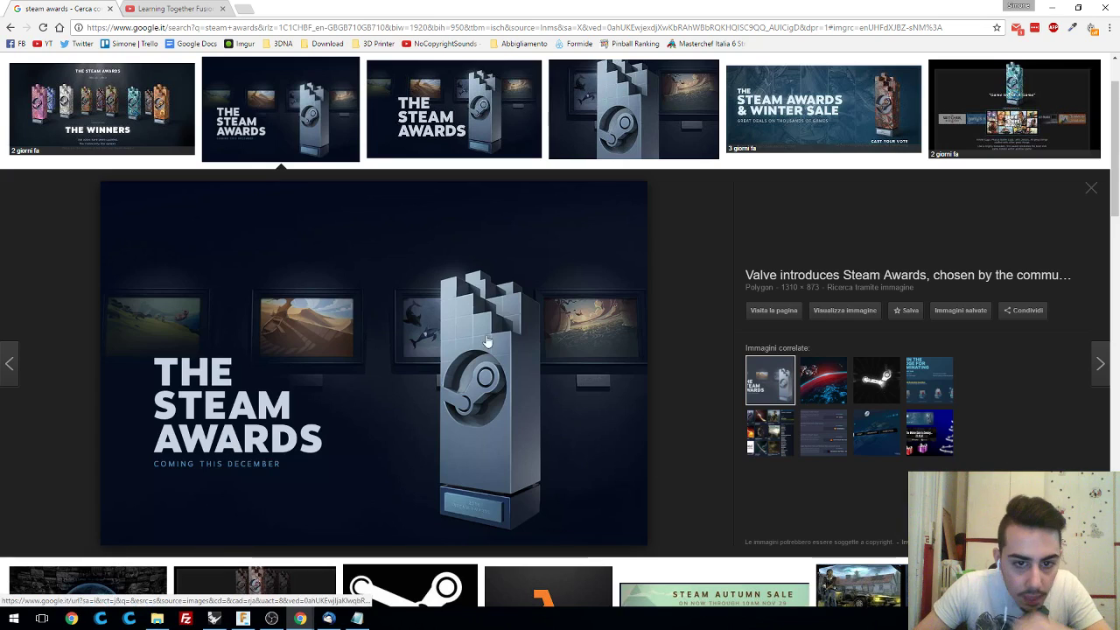
{"action": "key", "text": "ctrl+Tab"}
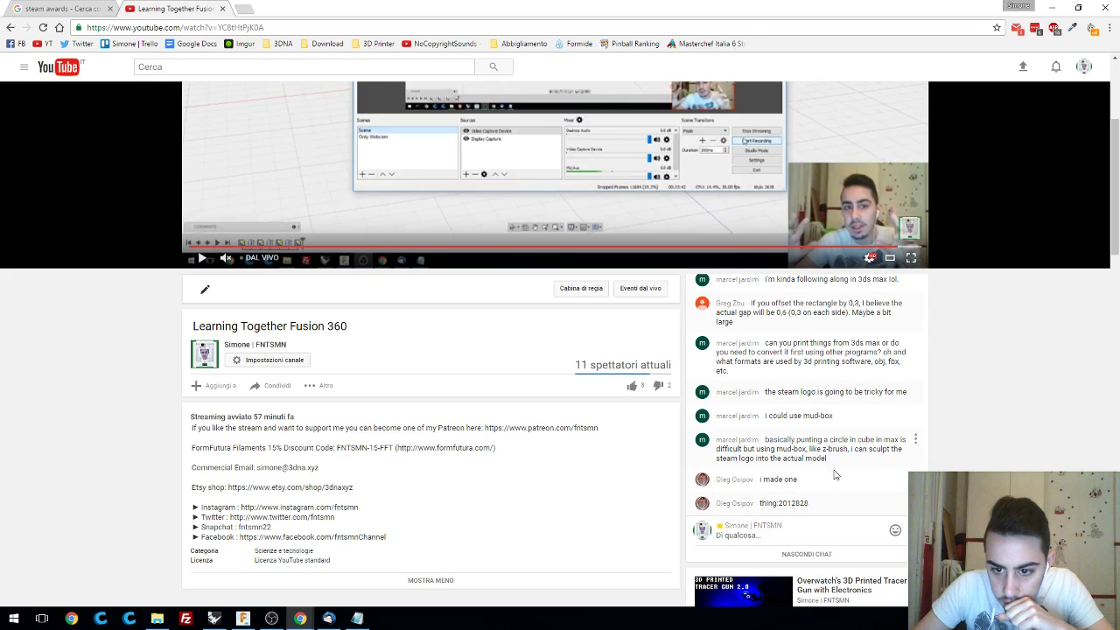
{"action": "left_click_drag", "start_coordinate": [763, 505], "coordinate": [761, 505]}
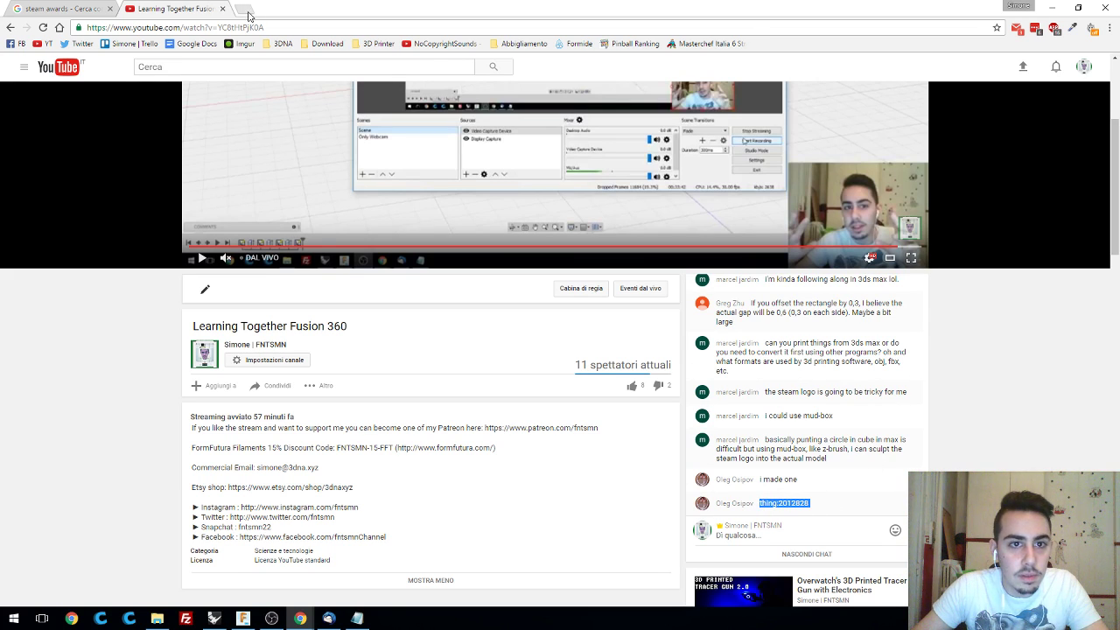
{"action": "left_click", "coordinate": [245, 10]}
{"action": "left_click", "coordinate": [379, 43]}
{"action": "left_click", "coordinate": [382, 58]}
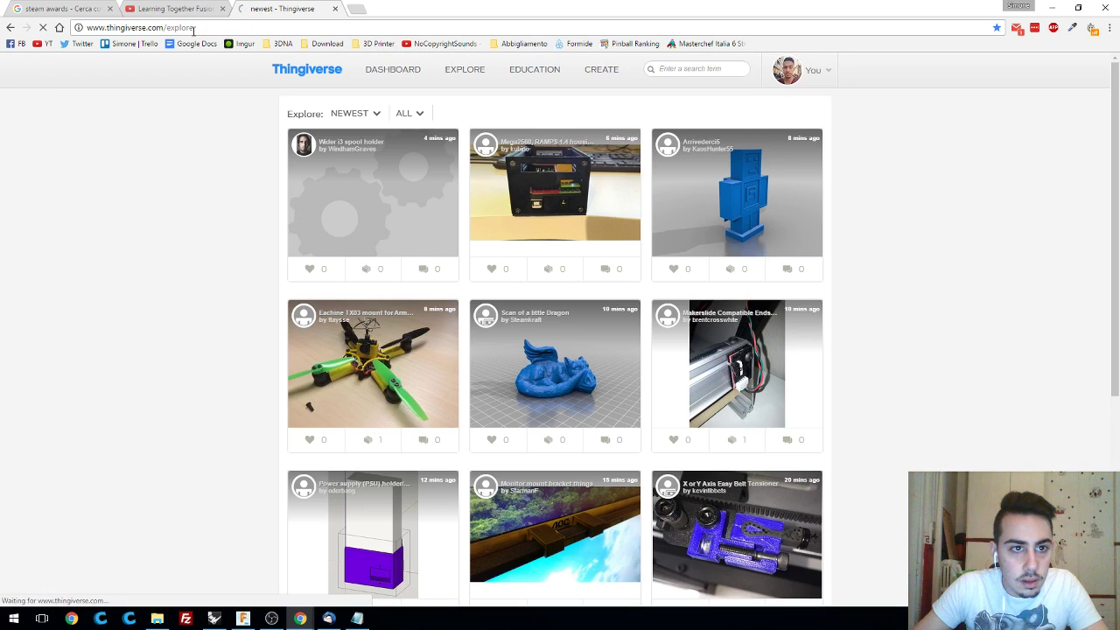
- Load Thingiverse thing:2012828 (STEAM AWARD 2016) and compare its navy render and blue model images
{"action": "left_click_drag", "start_coordinate": [219, 28], "coordinate": [166, 28]}
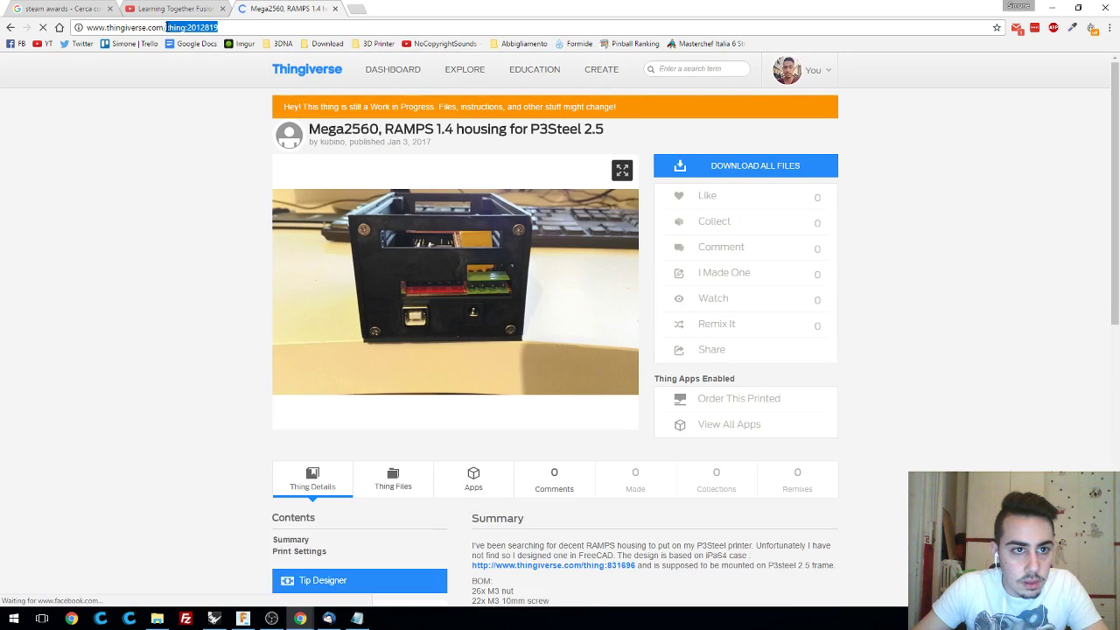
{"action": "type", "text": "thing:2012828"}
{"action": "key", "text": "Return"}
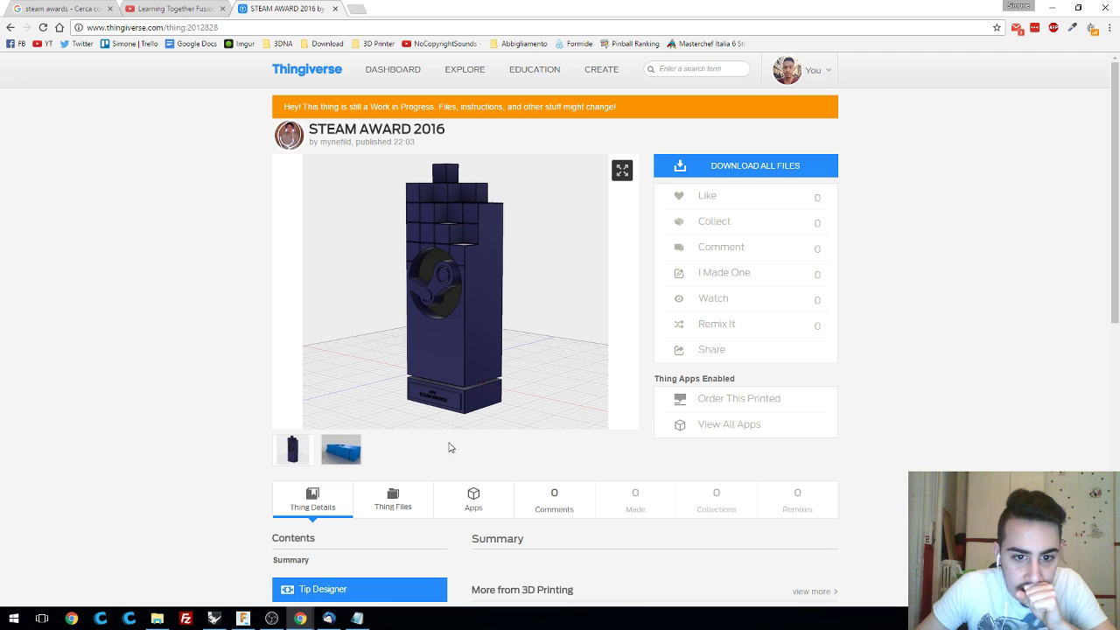
{"action": "left_click", "coordinate": [337, 457]}
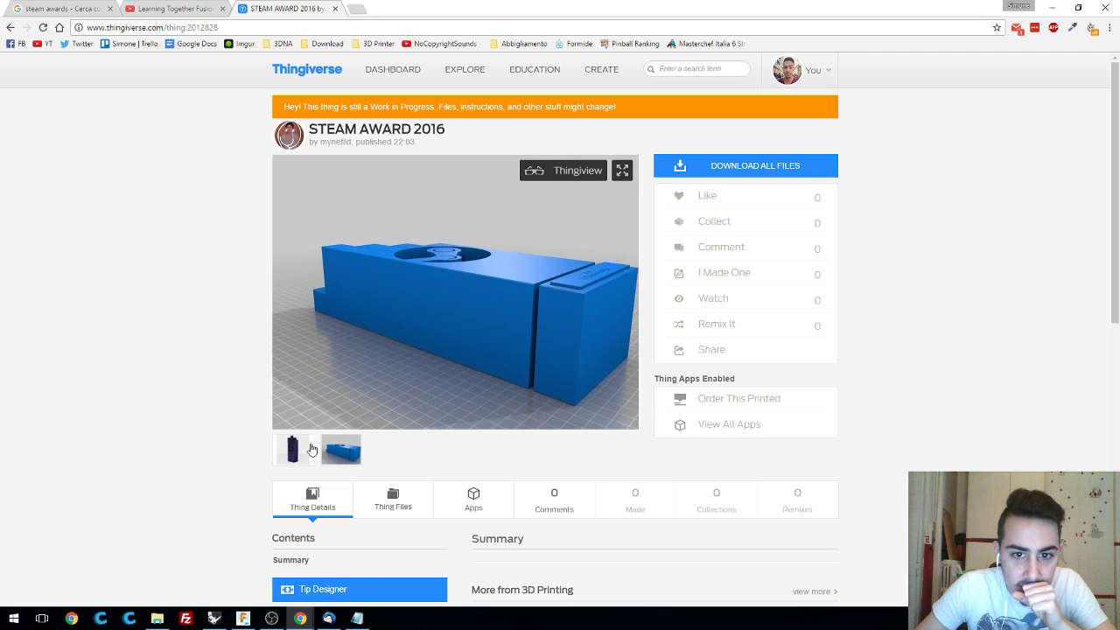
{"action": "left_click", "coordinate": [295, 450]}
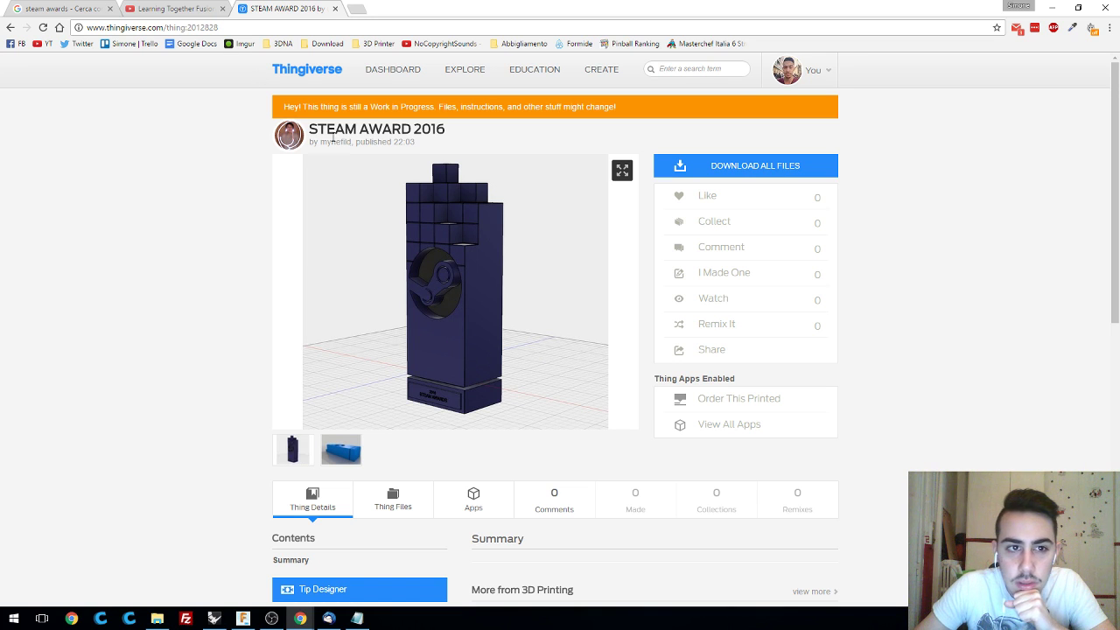
{"action": "left_click", "coordinate": [44, 8]}
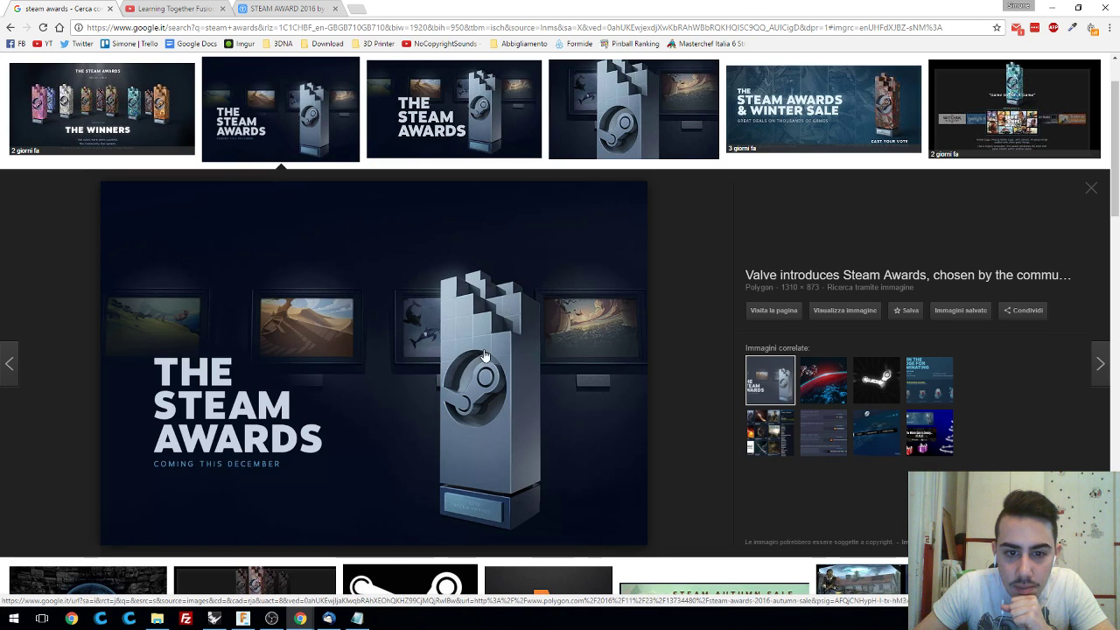
{"action": "key", "text": "ctrl+shift+Tab"}
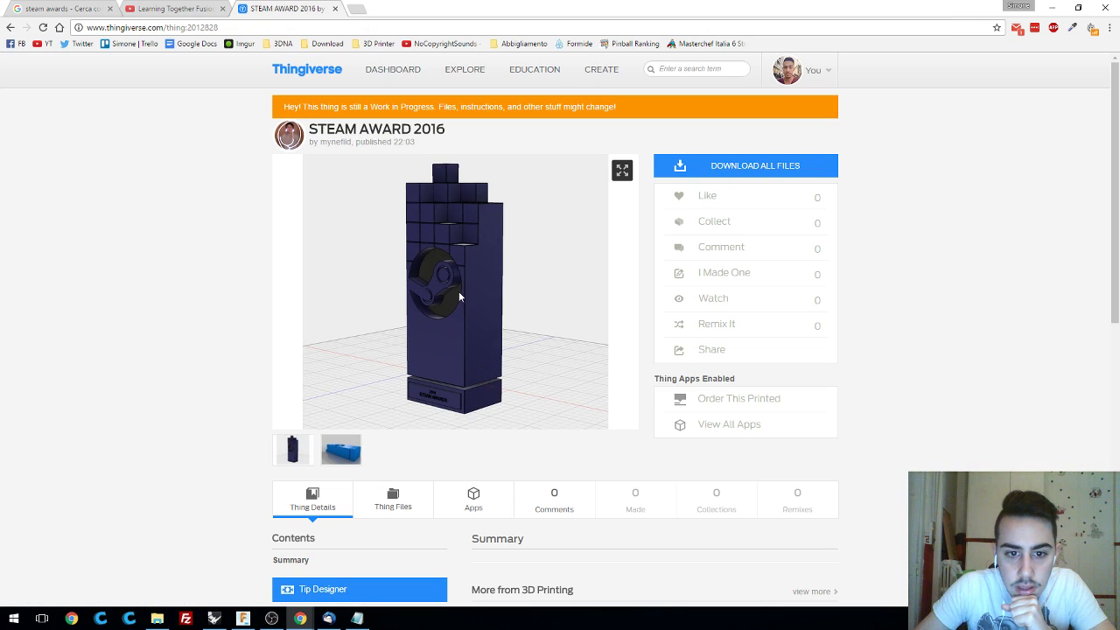
{"action": "scroll", "coordinate": [126, 225], "scroll_direction": "down", "scroll_amount": 3}
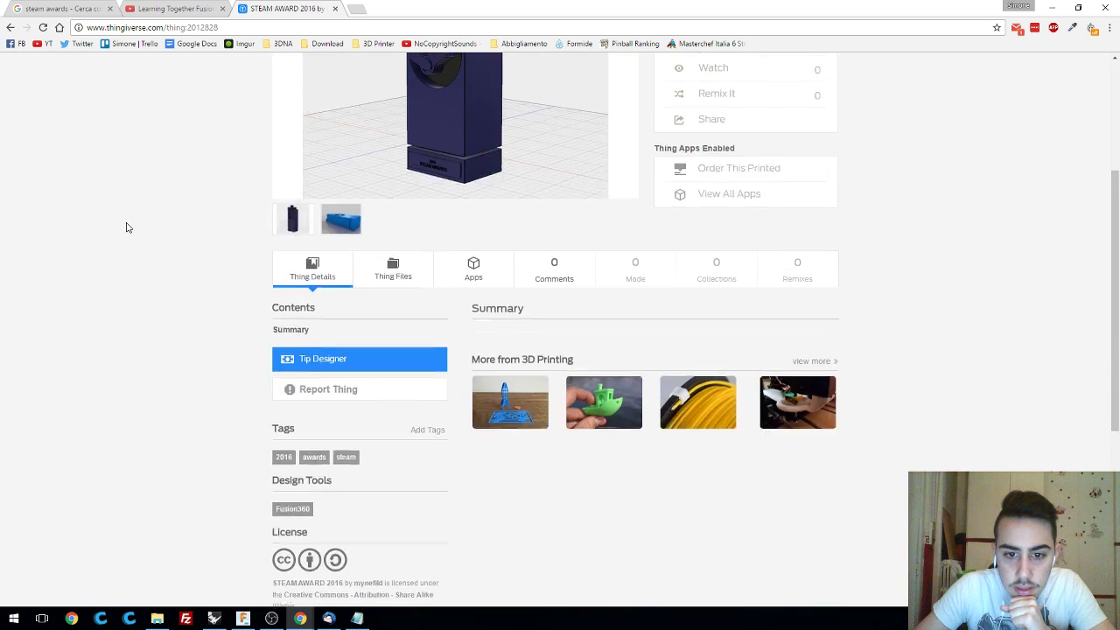
{"action": "scroll", "coordinate": [488, 219], "scroll_direction": "up", "scroll_amount": 2}
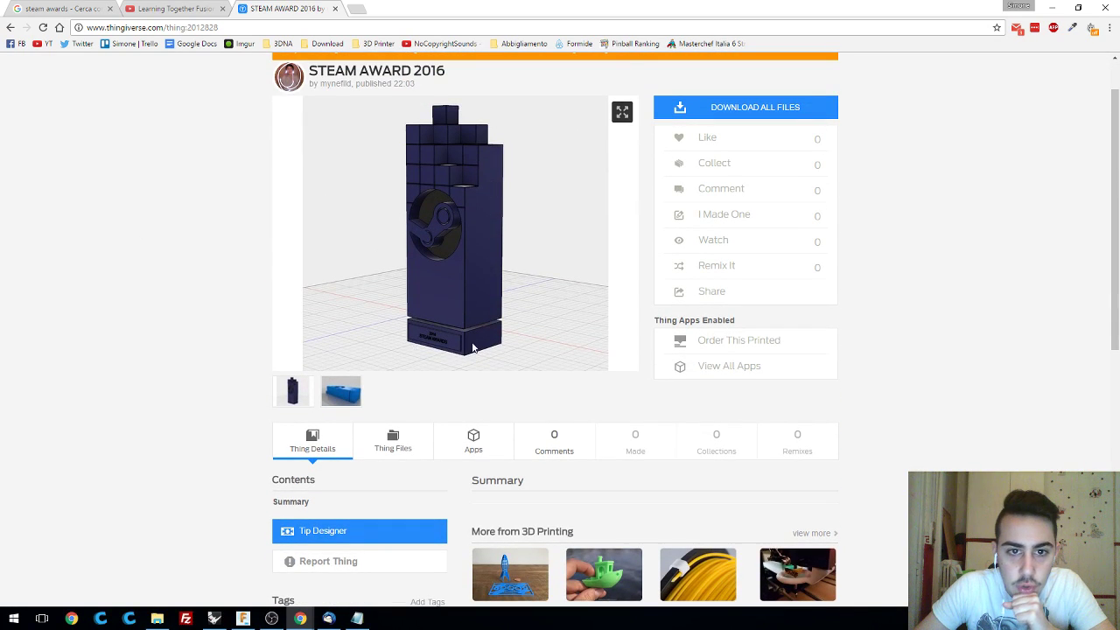
{"action": "left_click", "coordinate": [341, 394]}
{"action": "left_click", "coordinate": [293, 391]}
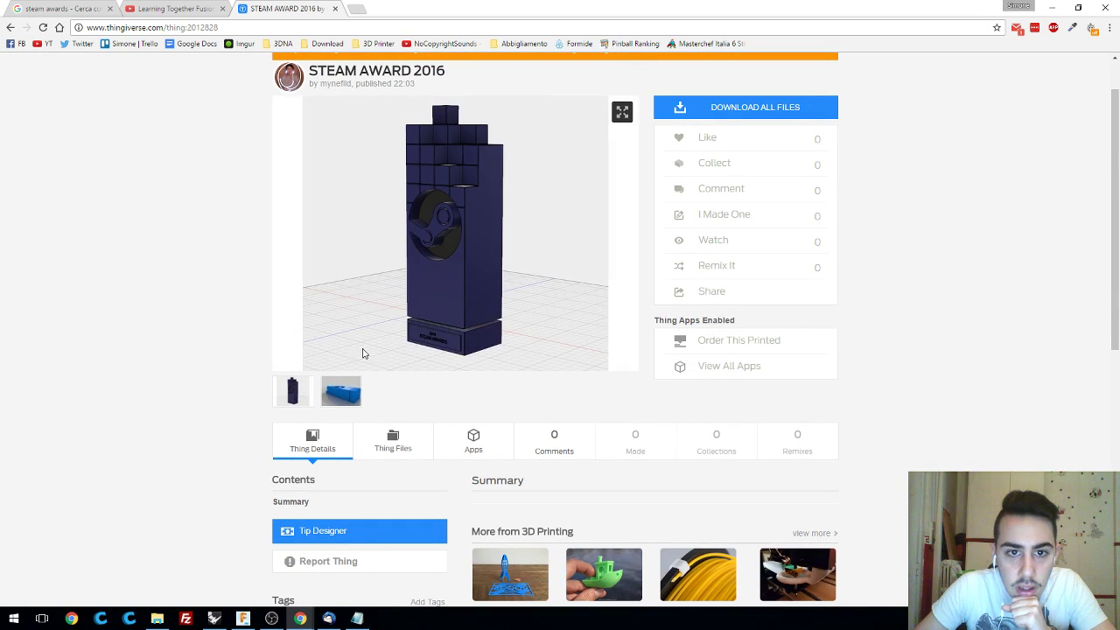
{"action": "scroll", "coordinate": [700, 350], "scroll_direction": "up", "scroll_amount": 1}
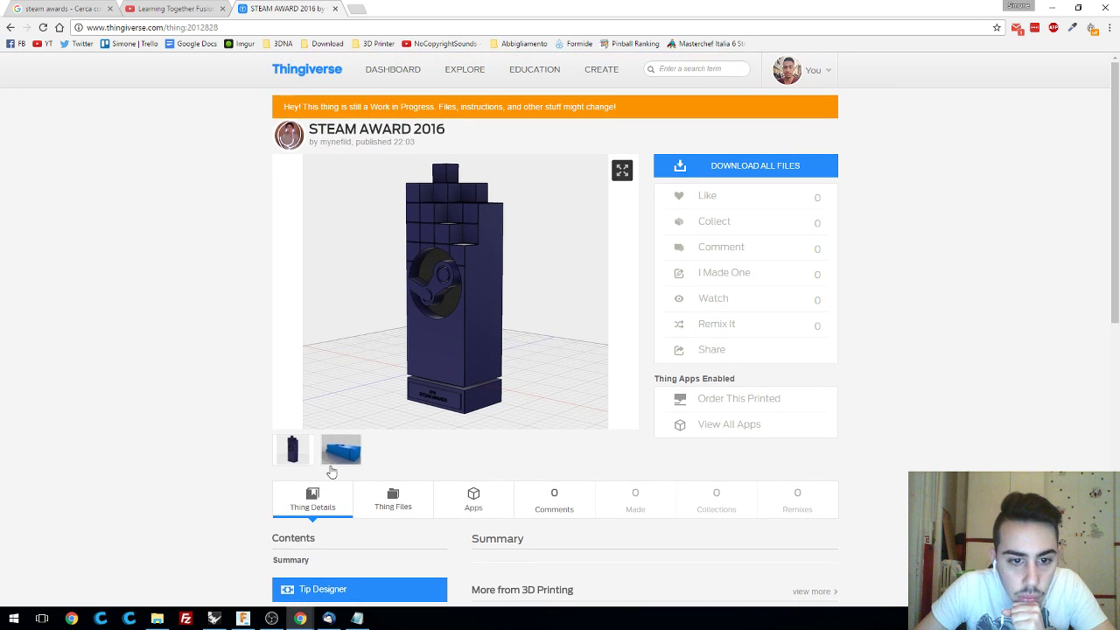
{"action": "left_click", "coordinate": [339, 453]}
- Orbit the STEAM AWARD 2016 model in Thingiview to inspect its logo plate and block corners
{"action": "left_click", "coordinate": [602, 171]}
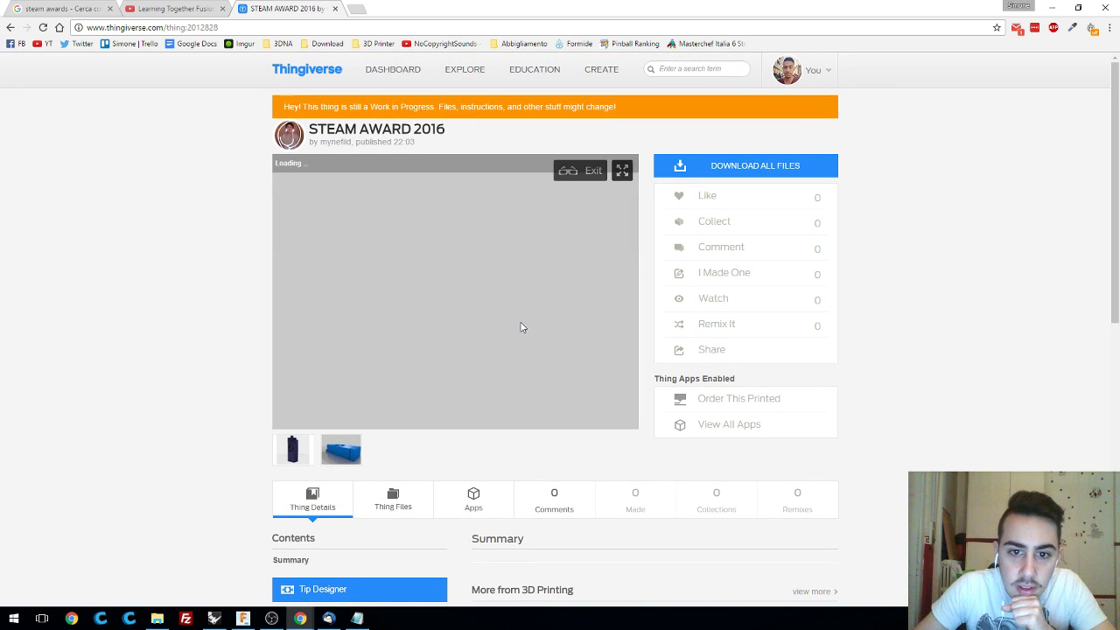
{"action": "left_click_drag", "start_coordinate": [568, 295], "coordinate": [465, 231]}
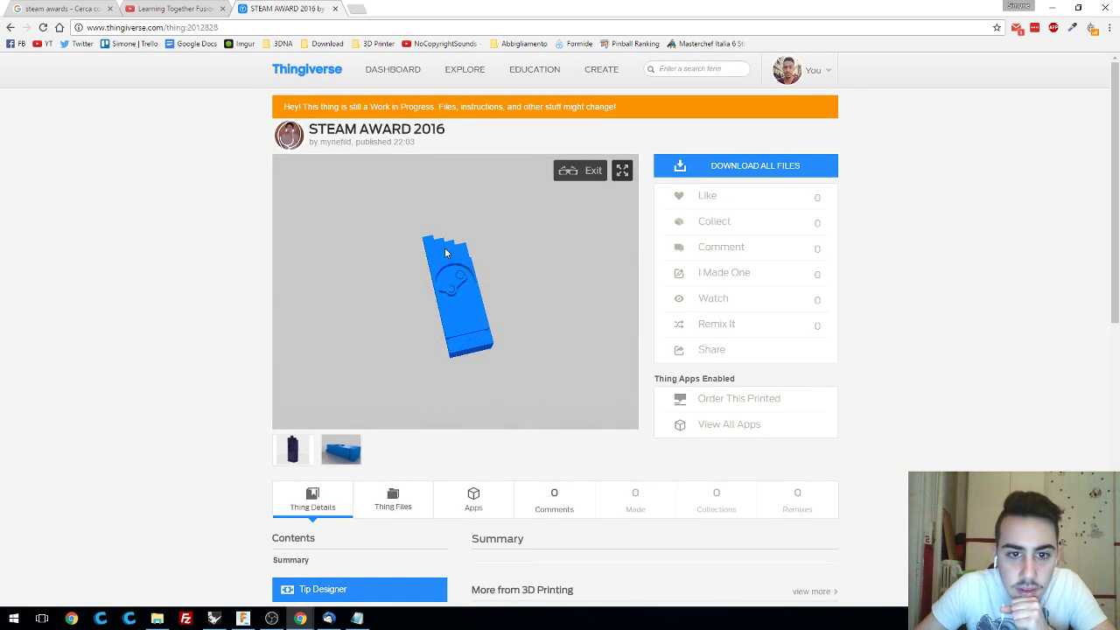
{"action": "scroll", "coordinate": [464, 231], "scroll_direction": "up", "scroll_amount": 5}
{"action": "left_click_drag", "start_coordinate": [556, 243], "coordinate": [265, 248]}
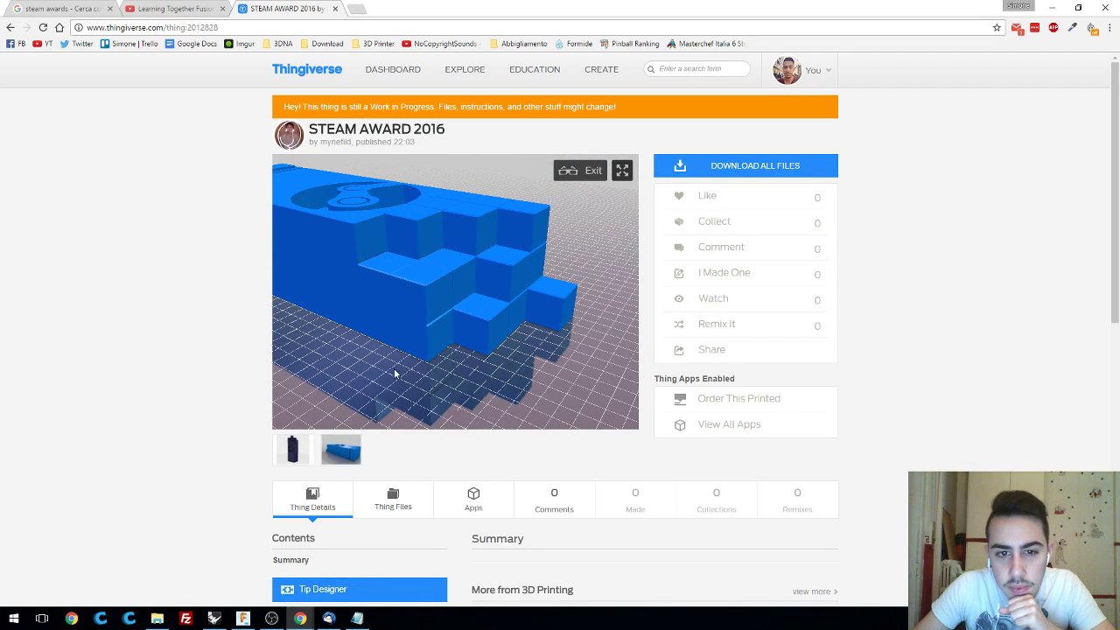
{"action": "left_click_drag", "start_coordinate": [395, 374], "coordinate": [405, 300]}
{"action": "scroll", "coordinate": [406, 298], "scroll_direction": "up", "scroll_amount": 6}
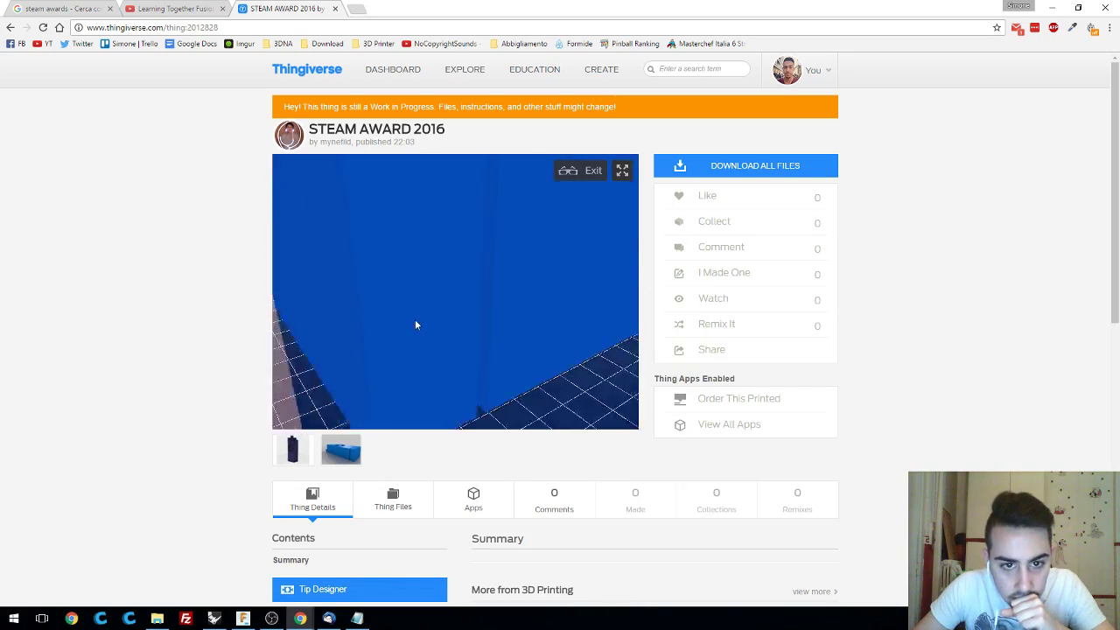
{"action": "scroll", "coordinate": [362, 333], "scroll_direction": "down", "scroll_amount": 5}
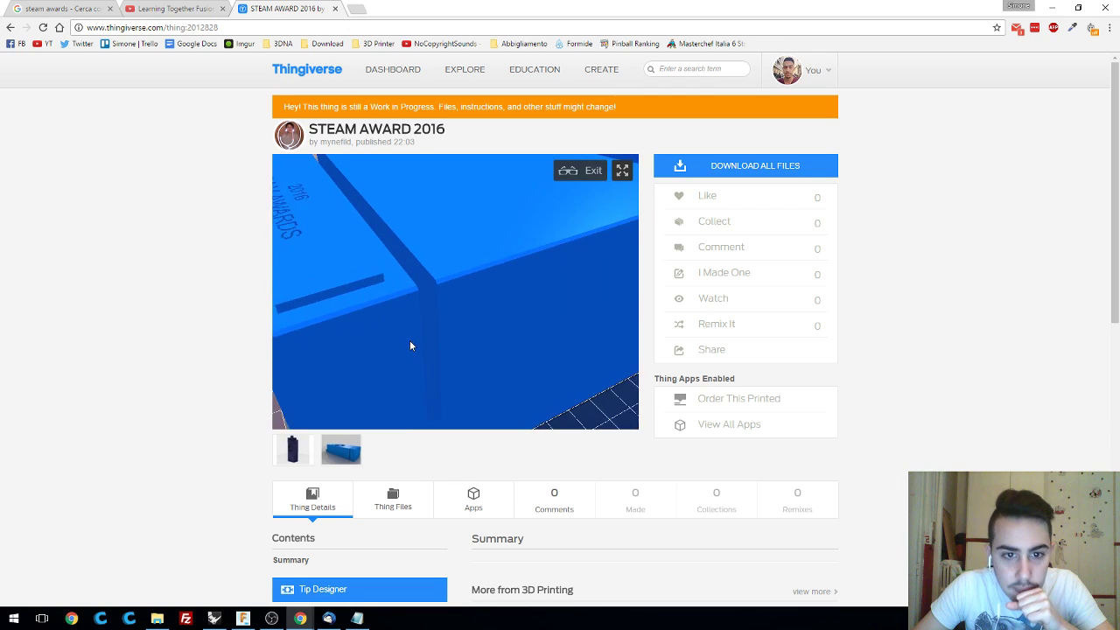
{"action": "scroll", "coordinate": [428, 348], "scroll_direction": "down", "scroll_amount": 3}
{"action": "left_click_drag", "start_coordinate": [445, 353], "coordinate": [302, 5]}
{"action": "scroll", "coordinate": [430, 356], "scroll_direction": "down", "scroll_amount": 5}
- Close the STEAM AWARD 2016 tab and return to the Fusion 360 trophy design
{"action": "left_click", "coordinate": [335, 8]}
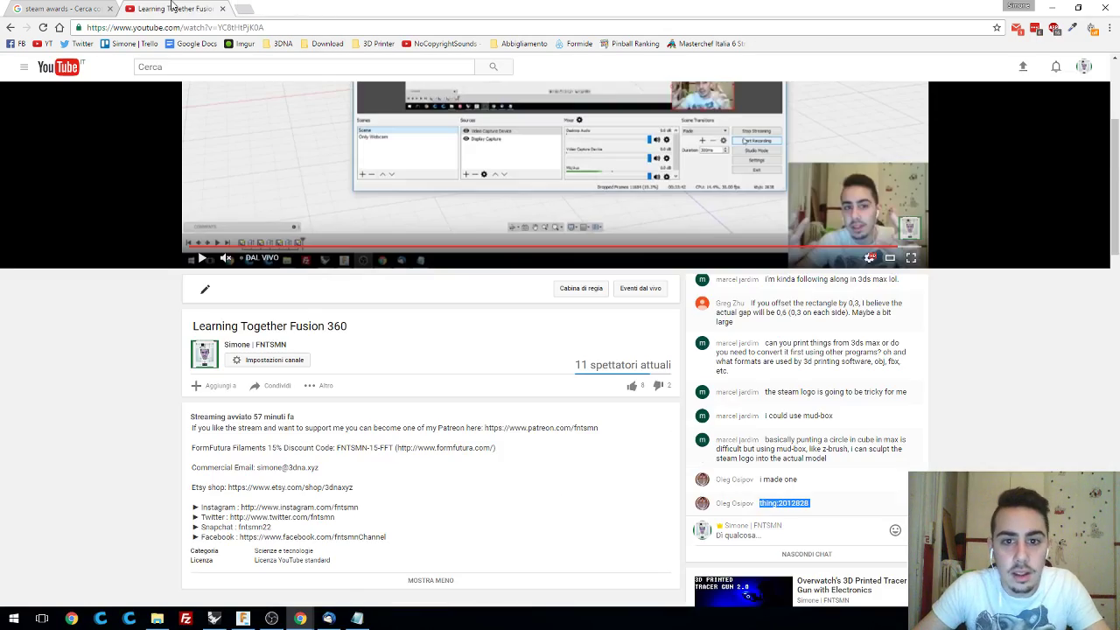
{"action": "left_click", "coordinate": [61, 8]}
{"action": "left_click", "coordinate": [170, 8]}
{"action": "left_click", "coordinate": [83, 7]}
{"action": "key", "text": "alt+Tab"}
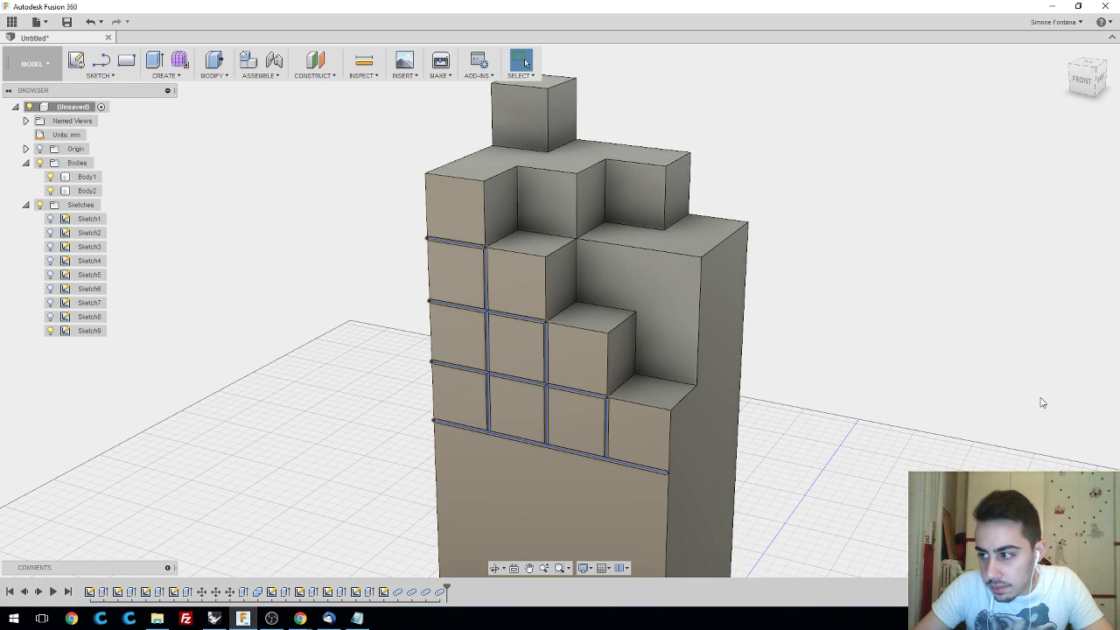
- Sketch an L-shaped line on the recessed face behind the pixel blocks
{"action": "mouse_move", "coordinate": [915, 373]}
{"action": "middle_mouse_down", "text": "shift"}
{"action": "mouse_move", "coordinate": [892, 342]}
{"action": "mouse_move", "coordinate": [916, 380]}
{"action": "middle_mouse_up", "text": "shift"}
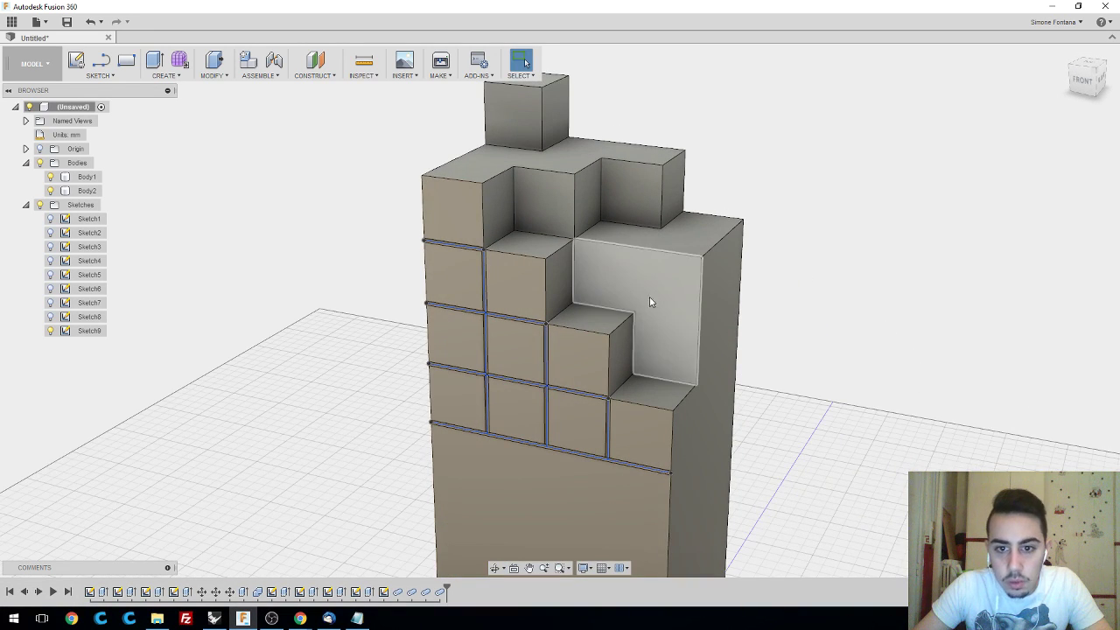
{"action": "left_click", "coordinate": [76, 59]}
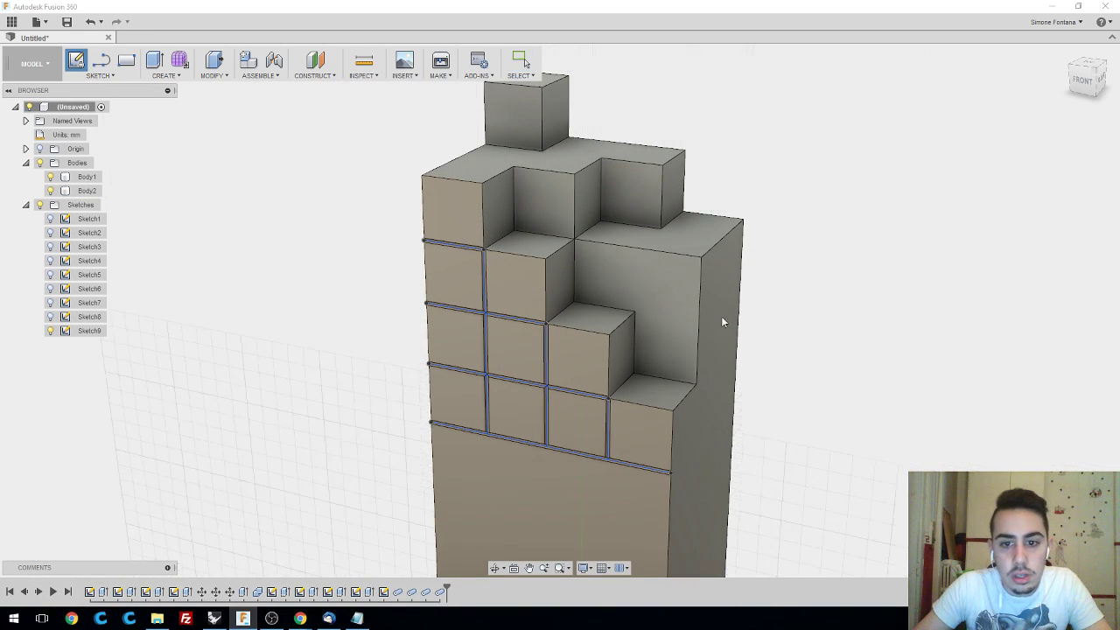
{"action": "left_click", "coordinate": [672, 303]}
{"action": "scroll", "coordinate": [487, 302], "scroll_direction": "up", "scroll_amount": 5}
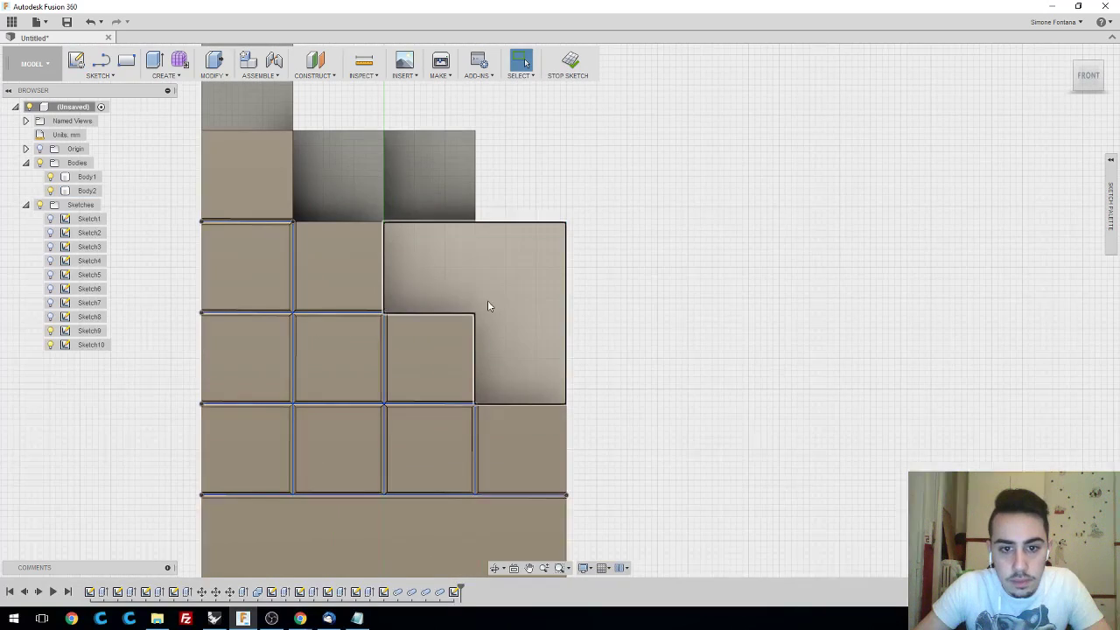
{"action": "left_click", "coordinate": [98, 76]}
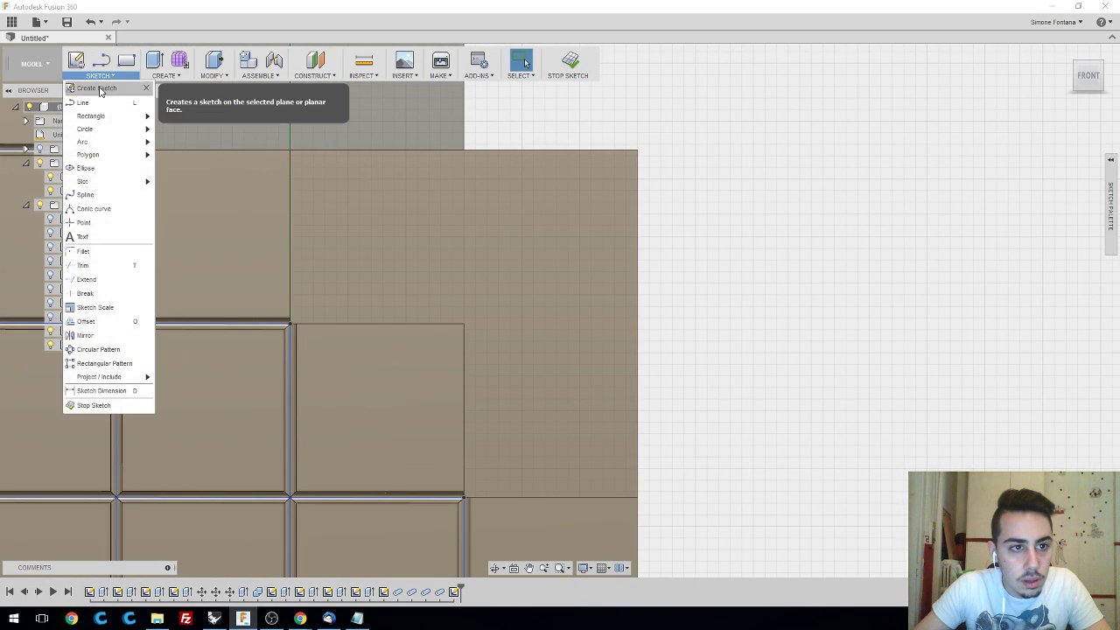
{"action": "left_click", "coordinate": [99, 91]}
{"action": "left_click", "coordinate": [102, 78]}
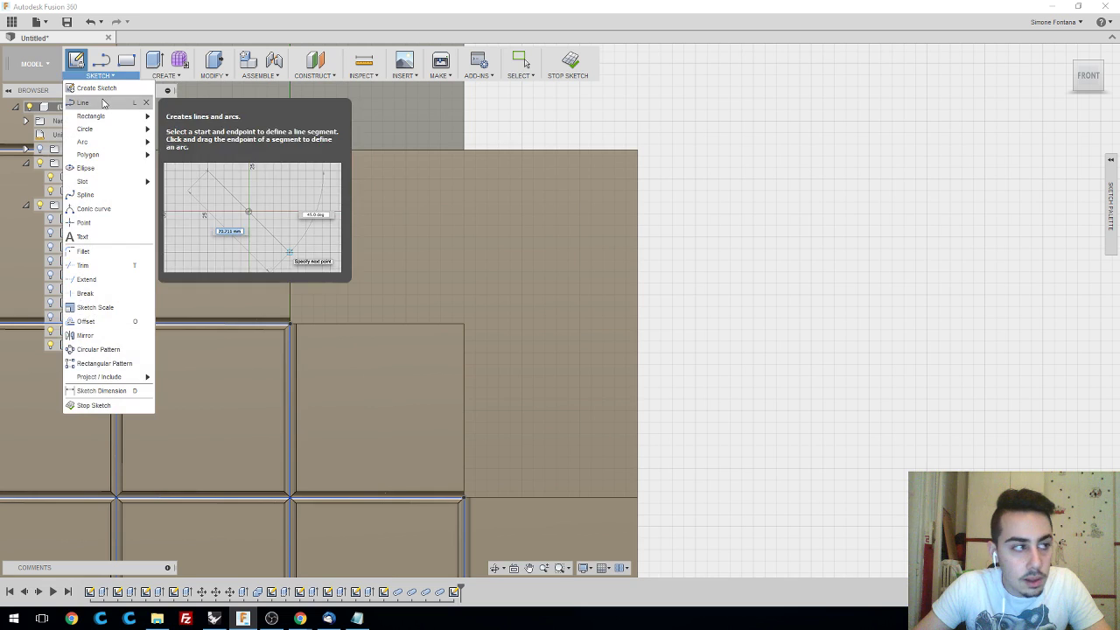
{"action": "left_click", "coordinate": [103, 102]}
{"action": "left_click", "coordinate": [464, 324]}
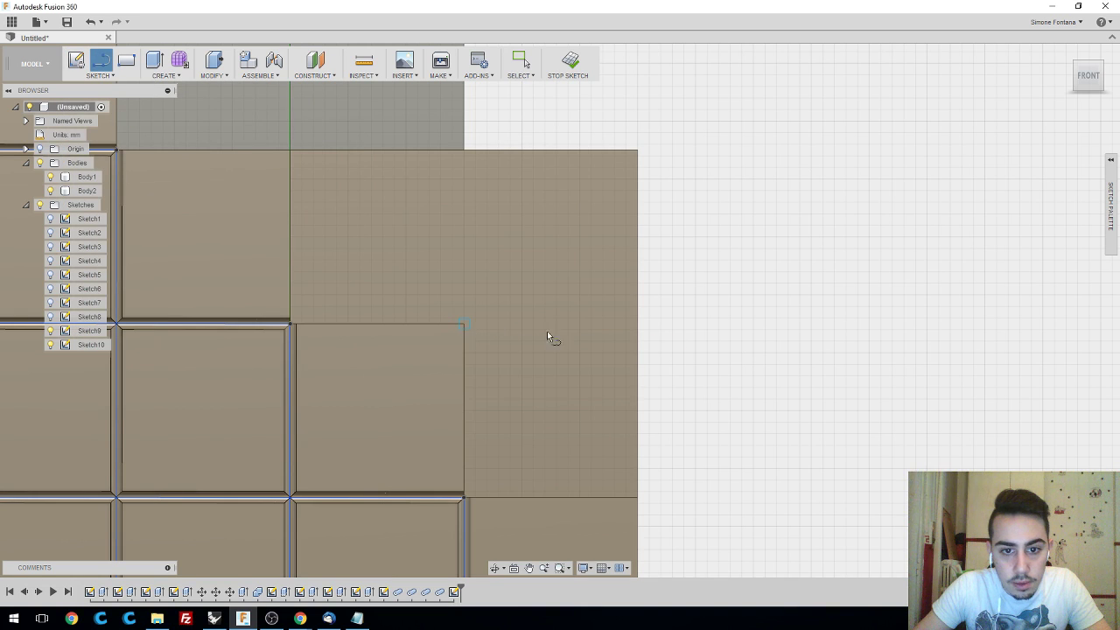
{"action": "left_click", "coordinate": [638, 325]}
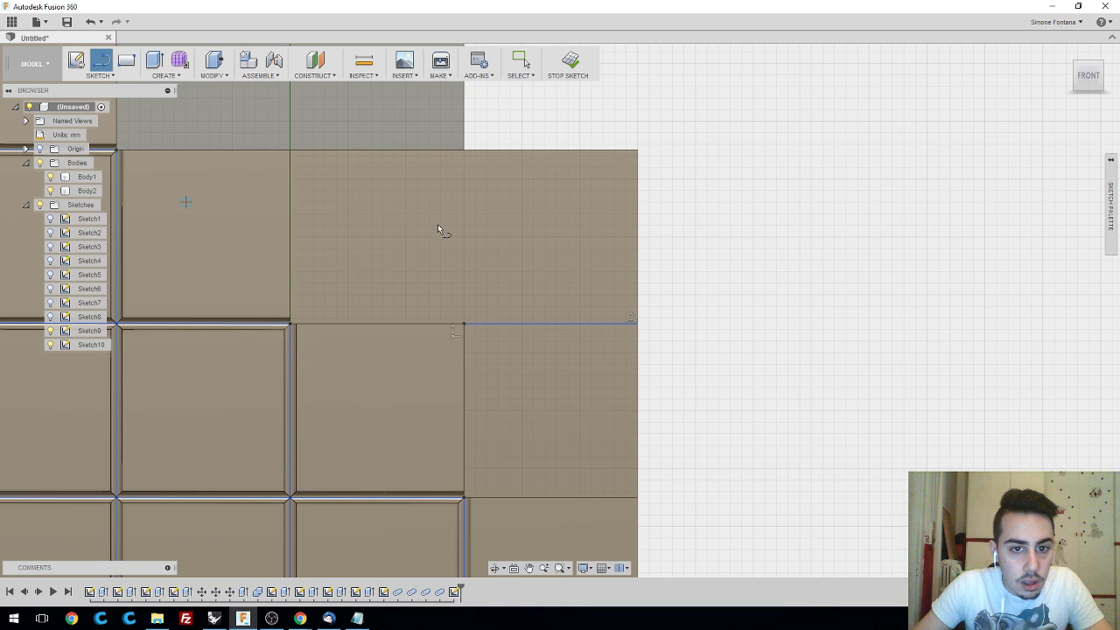
{"action": "left_click", "coordinate": [465, 150]}
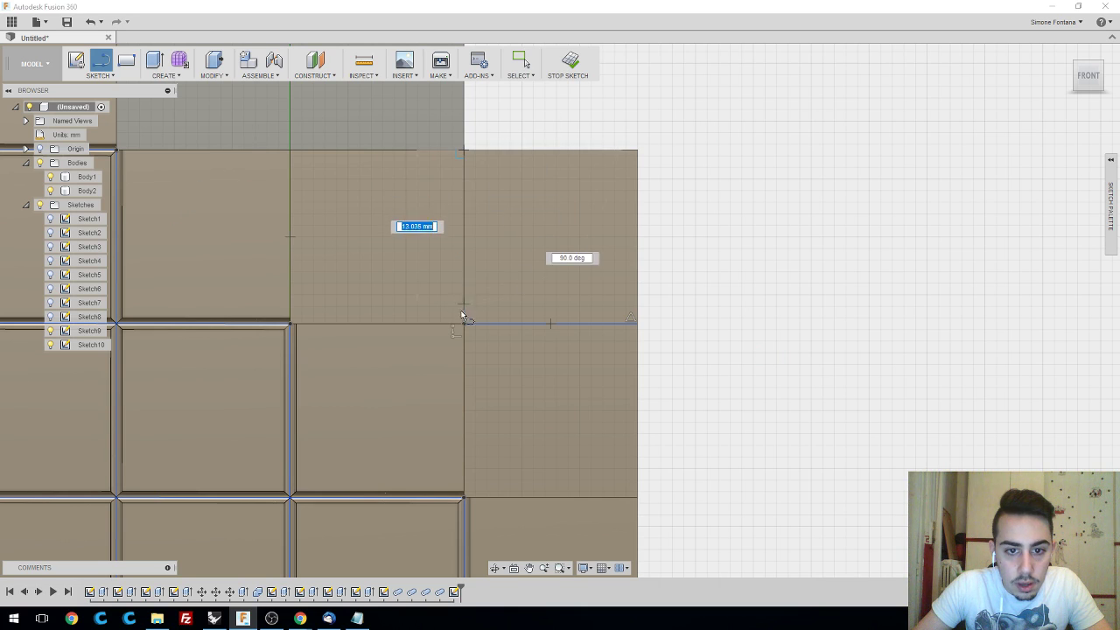
{"action": "left_click", "coordinate": [464, 324]}
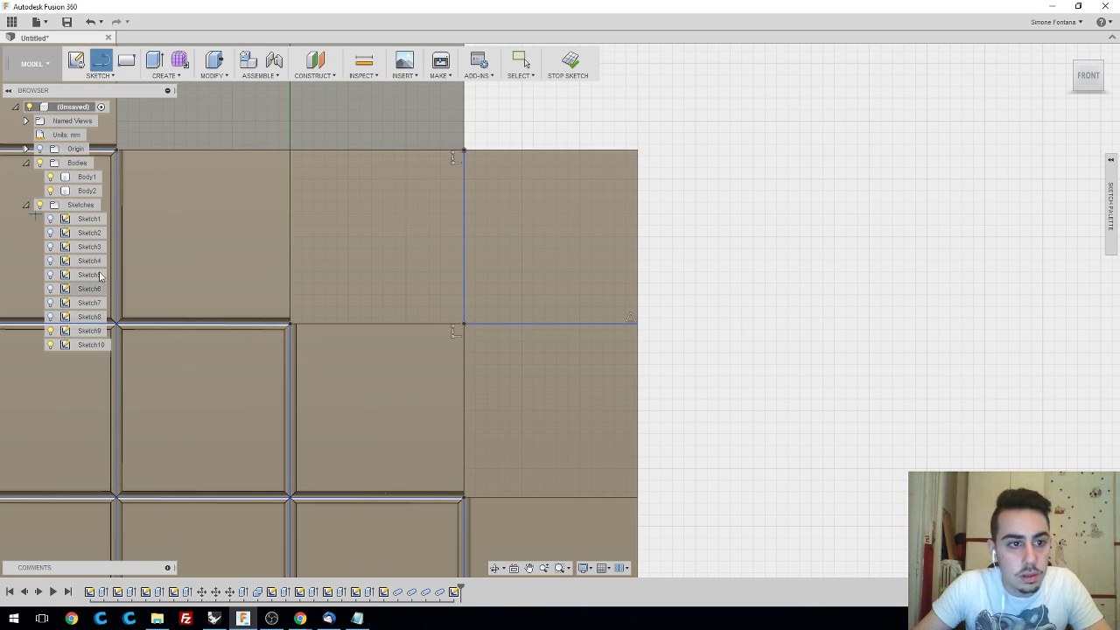
{"action": "left_click", "coordinate": [567, 67]}
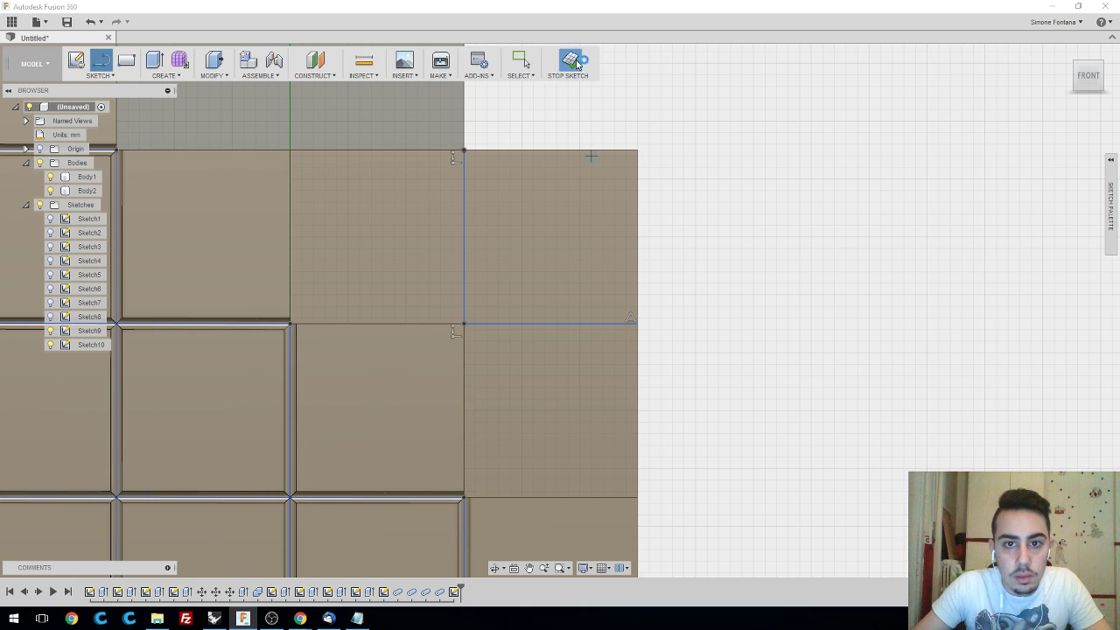
- Cut a pipe groove along the new line through the top-right block
{"action": "left_click", "coordinate": [166, 76]}
{"action": "left_click", "coordinate": [185, 299]}
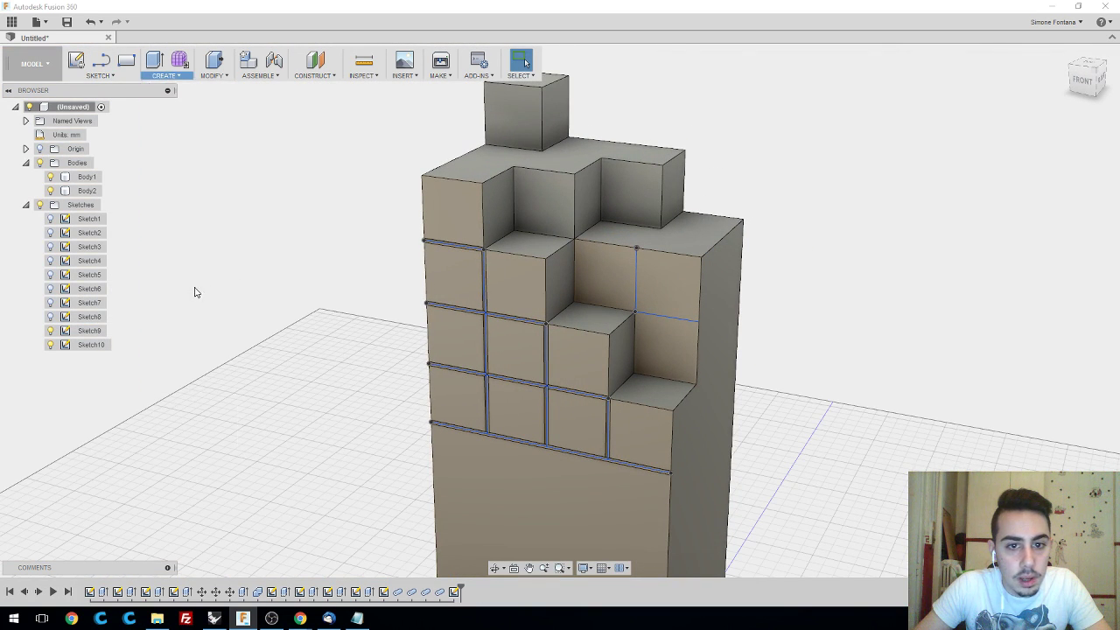
{"action": "left_click", "coordinate": [637, 277]}
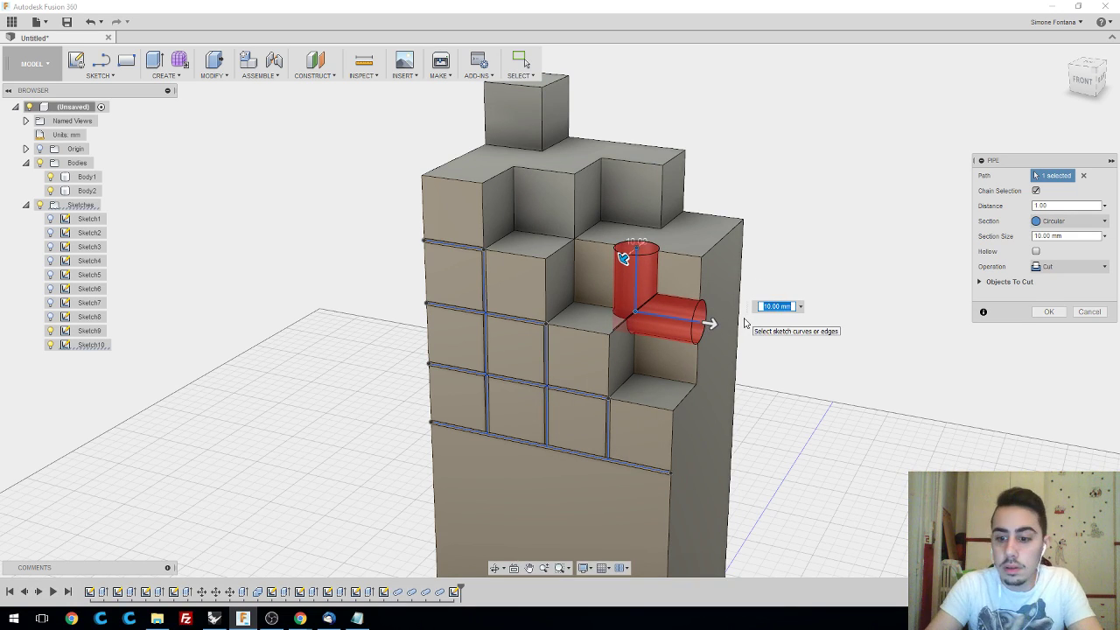
{"action": "key", "text": "Return"}
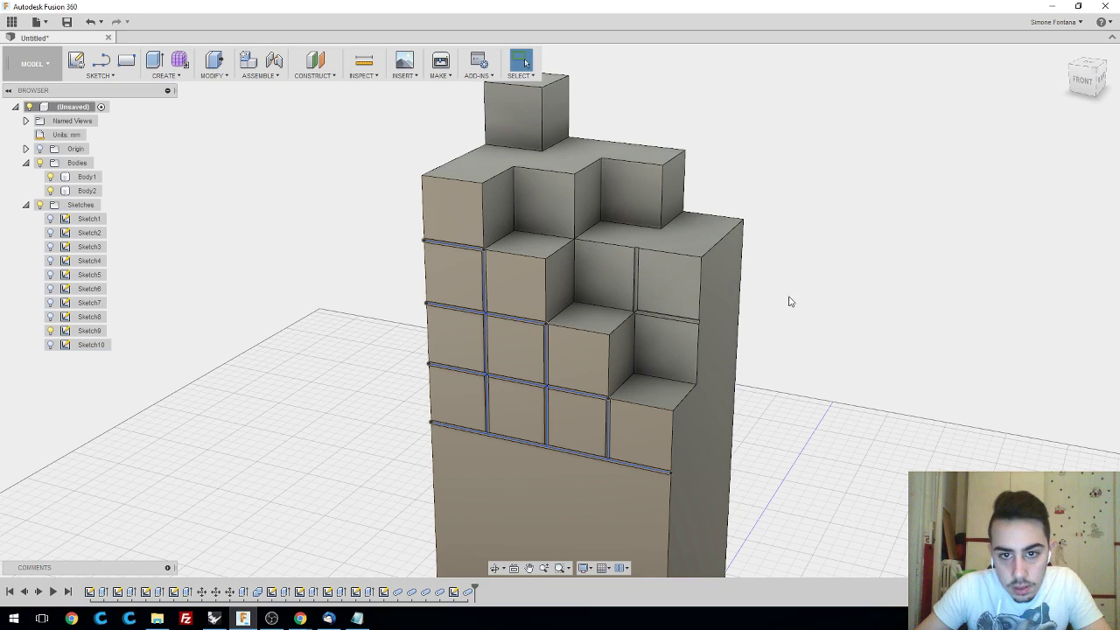
{"action": "middle_click_drag", "start_coordinate": [822, 280], "coordinate": [788, 302], "text": "shift"}
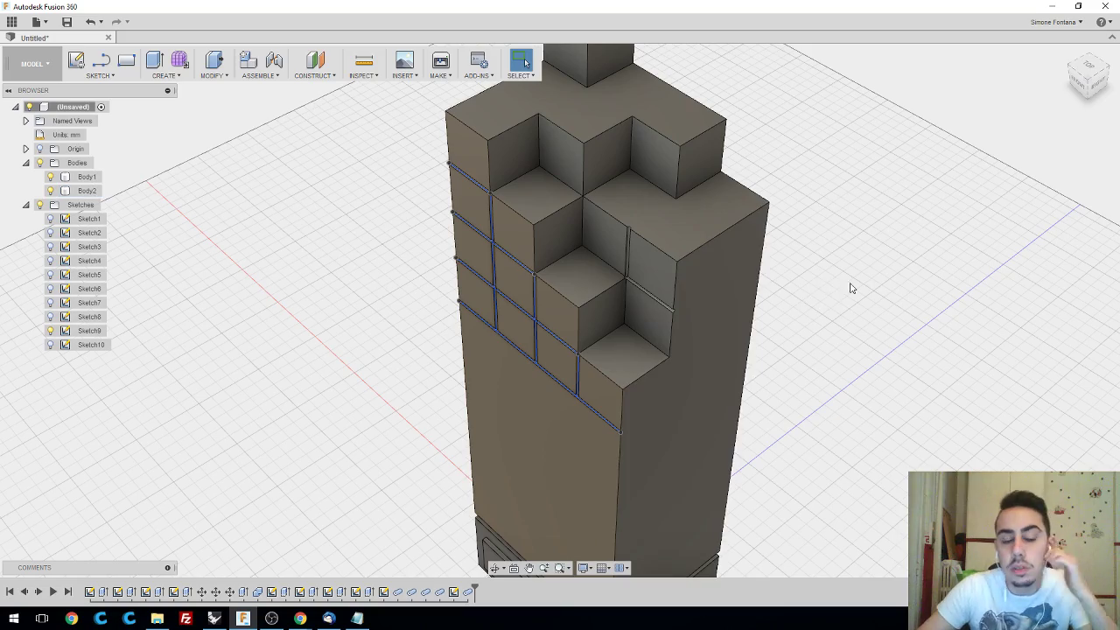
{"action": "middle_click_drag", "start_coordinate": [863, 295], "coordinate": [879, 264], "text": "shift"}
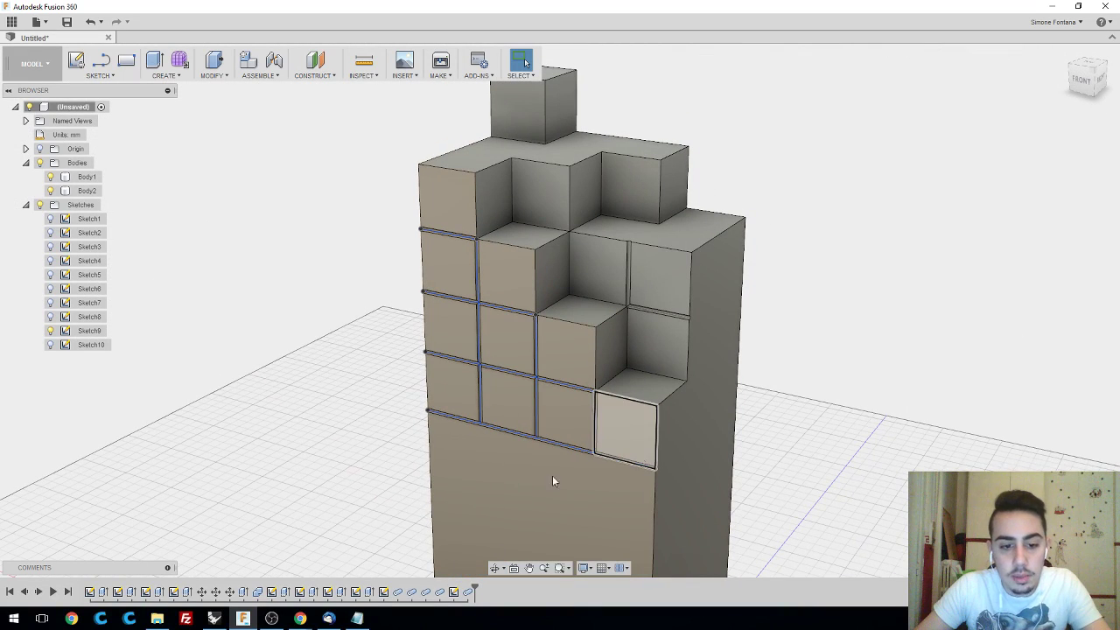
{"action": "left_click", "coordinate": [300, 618]}
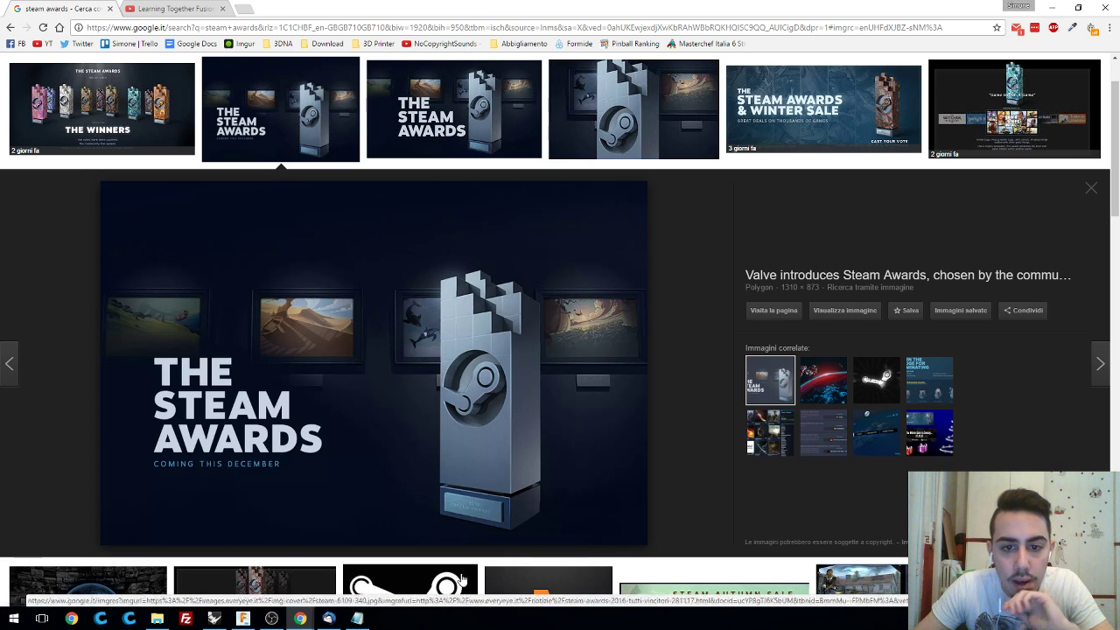
{"action": "left_click", "coordinate": [243, 619]}
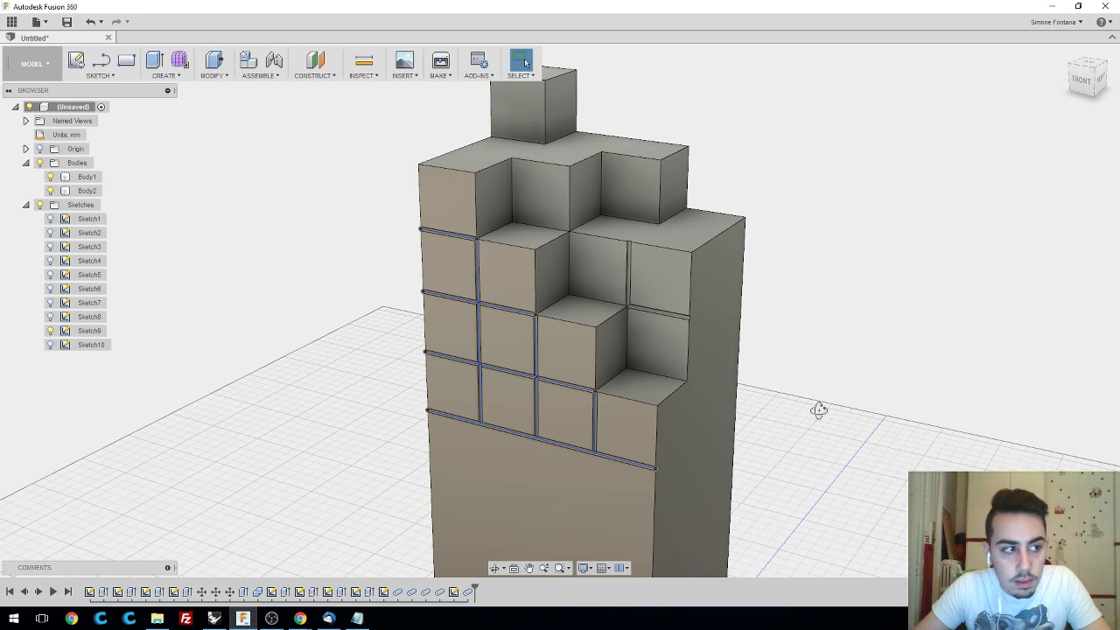
{"action": "mouse_move", "coordinate": [818, 411]}
{"action": "middle_mouse_down", "text": "shift"}
{"action": "mouse_move", "coordinate": [828, 400]}
{"action": "mouse_move", "coordinate": [808, 425]}
{"action": "mouse_move", "coordinate": [799, 366]}
{"action": "mouse_move", "coordinate": [846, 463]}
{"action": "mouse_move", "coordinate": [833, 418]}
{"action": "mouse_move", "coordinate": [877, 445]}
{"action": "mouse_move", "coordinate": [786, 352]}
{"action": "mouse_move", "coordinate": [755, 385]}
{"action": "mouse_move", "coordinate": [763, 423]}
{"action": "mouse_move", "coordinate": [788, 427]}
{"action": "mouse_move", "coordinate": [795, 408]}
{"action": "mouse_move", "coordinate": [723, 397]}
{"action": "mouse_move", "coordinate": [895, 417]}
{"action": "mouse_move", "coordinate": [708, 493]}
{"action": "middle_mouse_up", "text": "shift"}
- Insert the Steam logo SVG from the Steam Awards folder onto the trophy's front face
{"action": "scroll", "coordinate": [831, 433], "scroll_direction": "down", "scroll_amount": 3}
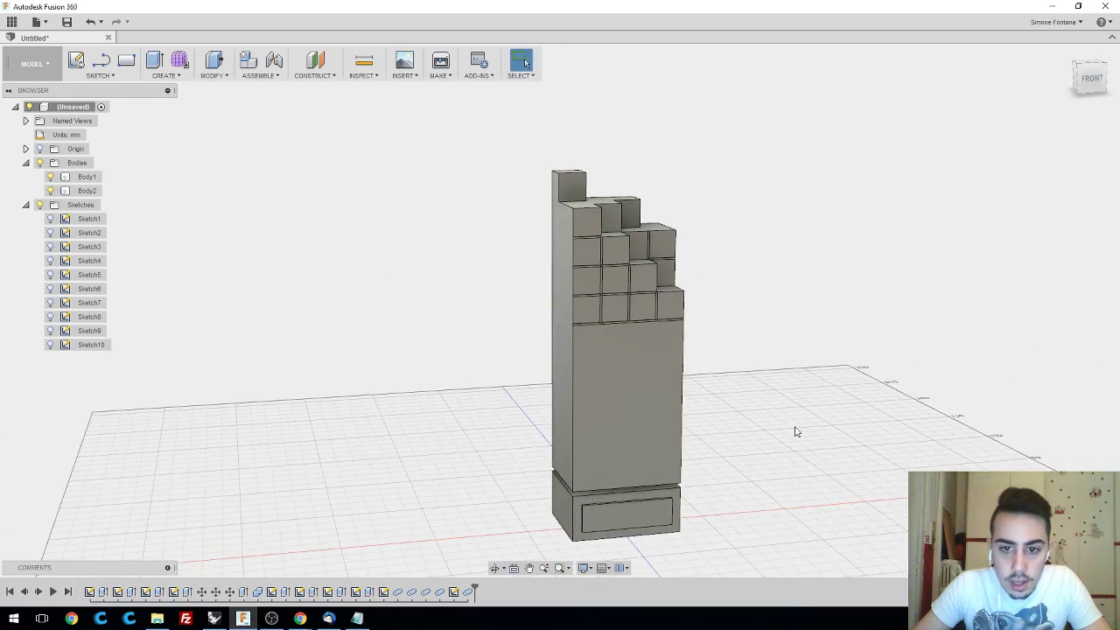
{"action": "mouse_move", "coordinate": [771, 421]}
{"action": "middle_mouse_down", "text": "shift"}
{"action": "mouse_move", "coordinate": [751, 423]}
{"action": "mouse_move", "coordinate": [745, 446]}
{"action": "mouse_move", "coordinate": [760, 435]}
{"action": "middle_mouse_up", "text": "shift"}
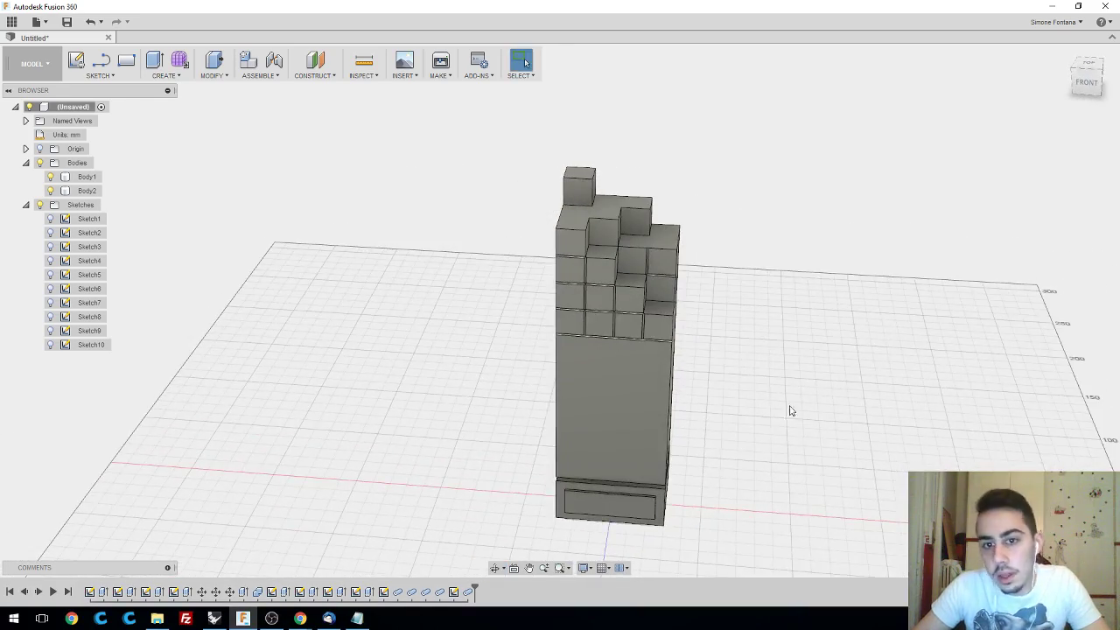
{"action": "middle_click_drag", "start_coordinate": [755, 370], "coordinate": [790, 382], "text": "shift"}
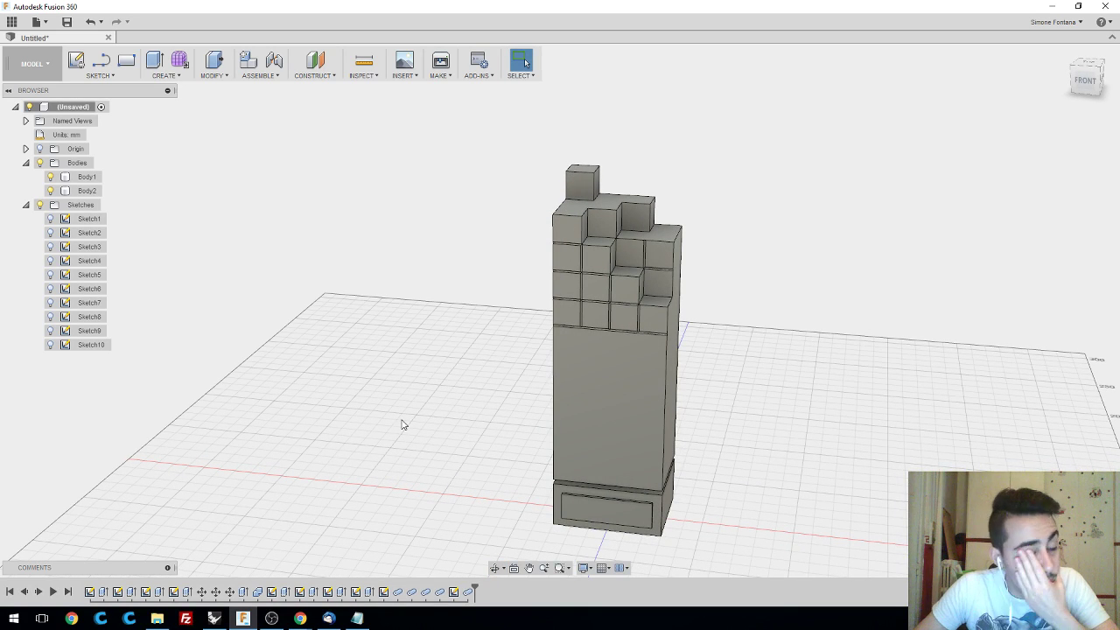
{"action": "left_click", "coordinate": [413, 77]}
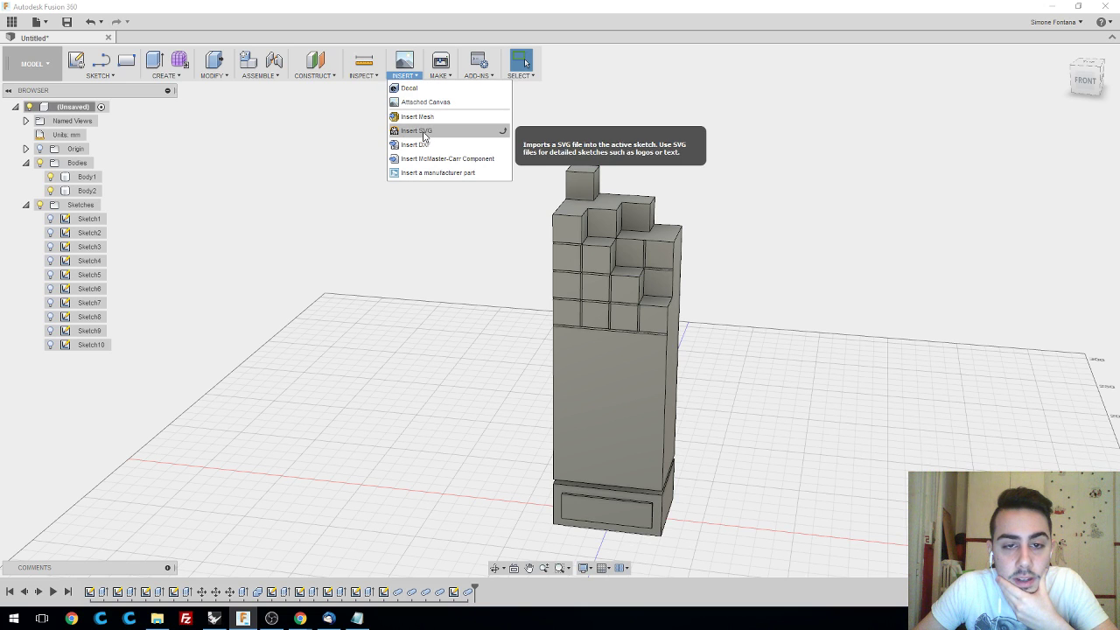
{"action": "left_click", "coordinate": [425, 135]}
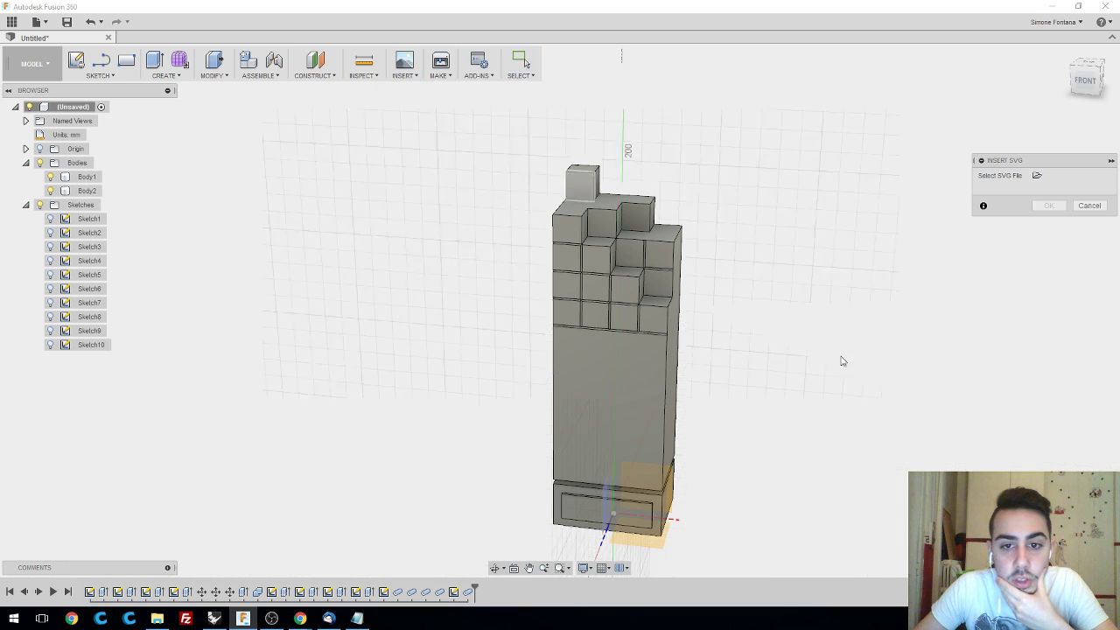
{"action": "left_click", "coordinate": [604, 370]}
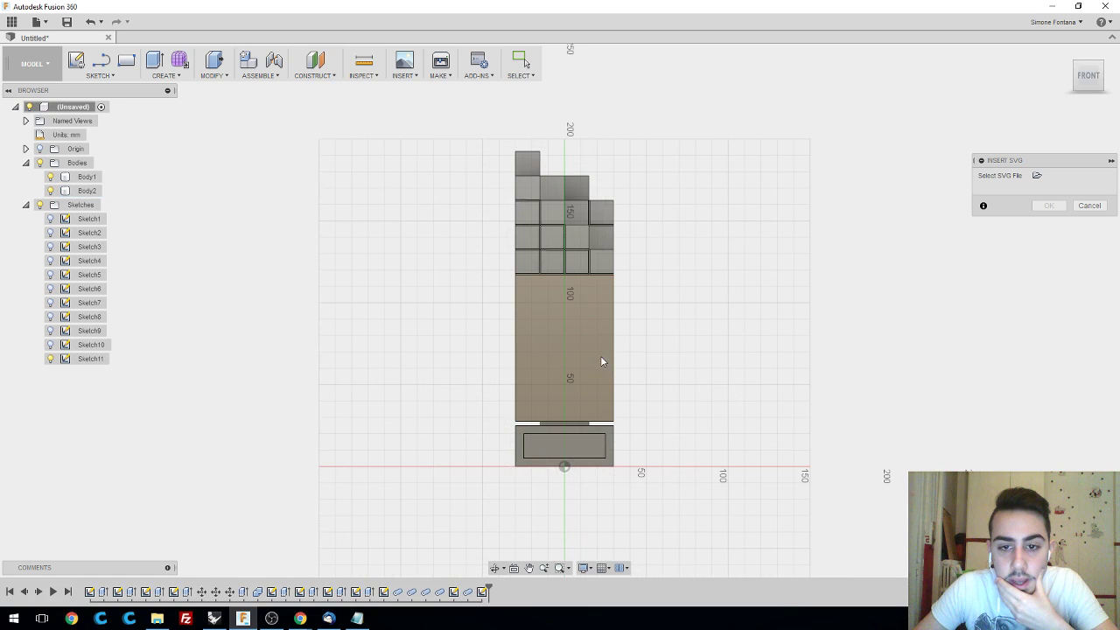
{"action": "left_click", "coordinate": [1036, 177]}
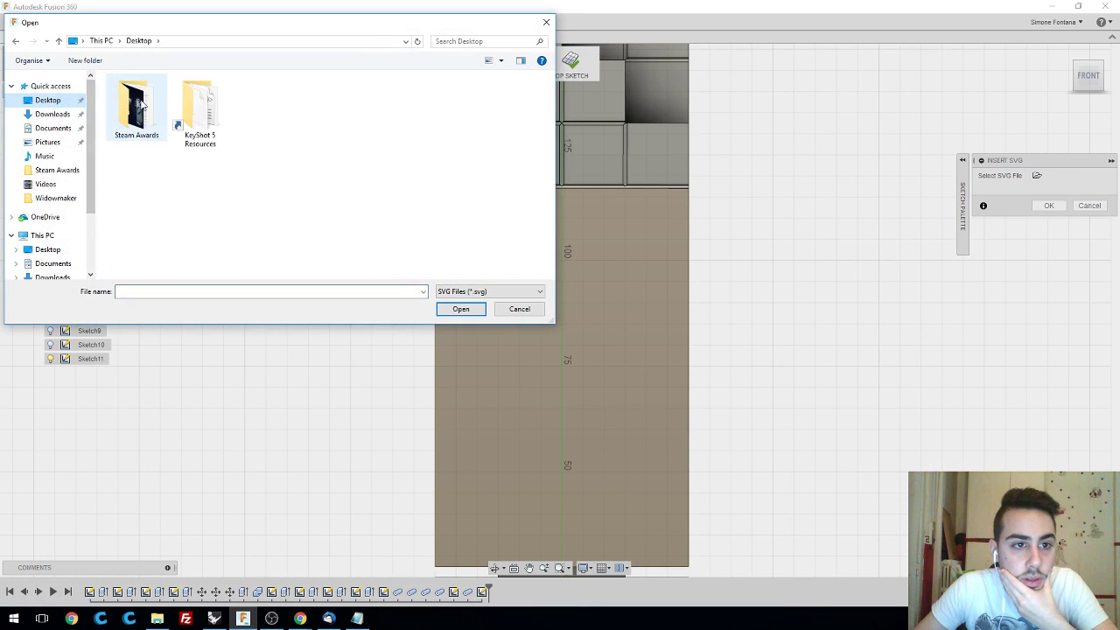
{"action": "double_click", "coordinate": [140, 103]}
{"action": "left_click", "coordinate": [130, 112]}
{"action": "left_click", "coordinate": [460, 309]}
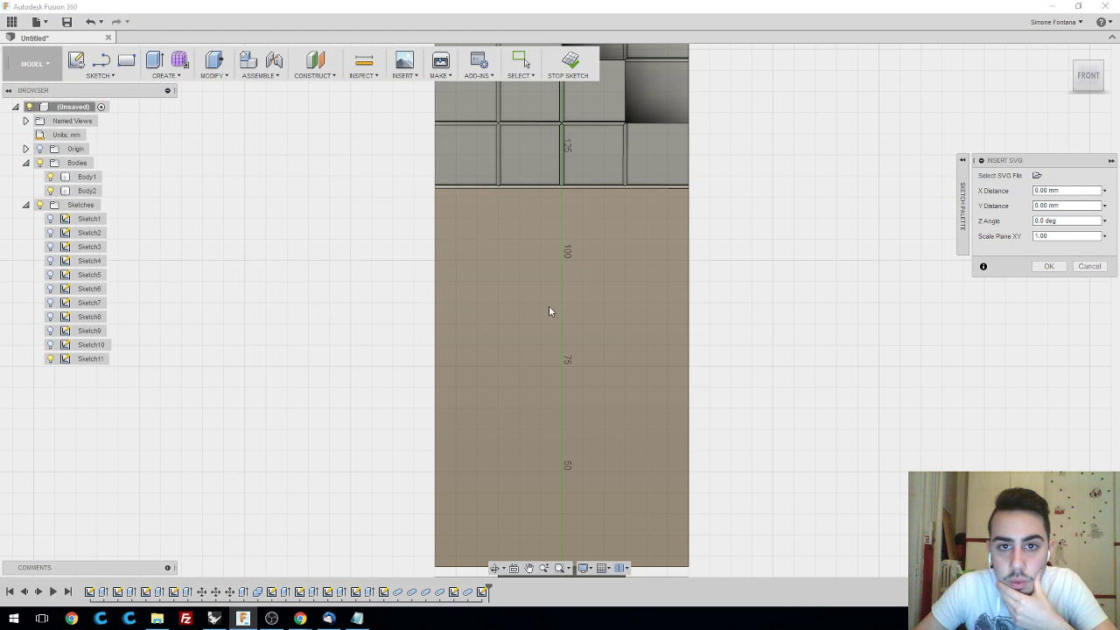
- Move the logo up onto the front face and 30 mm left, then place it
{"action": "scroll", "coordinate": [549, 309], "scroll_direction": "down", "scroll_amount": 3}
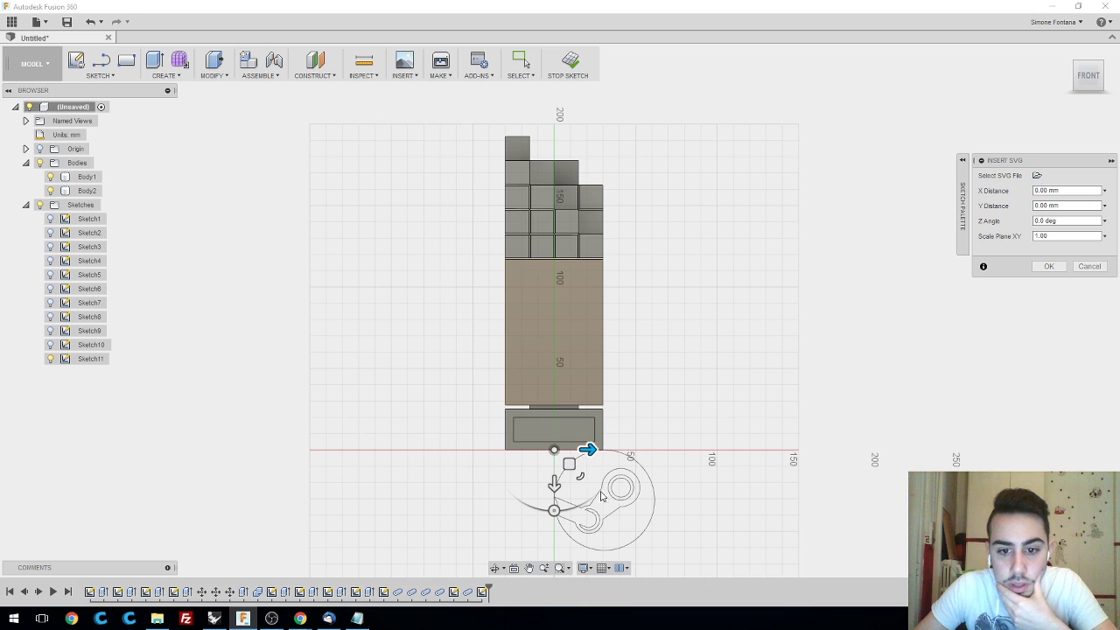
{"action": "left_click_drag", "start_coordinate": [553, 487], "coordinate": [554, 315]}
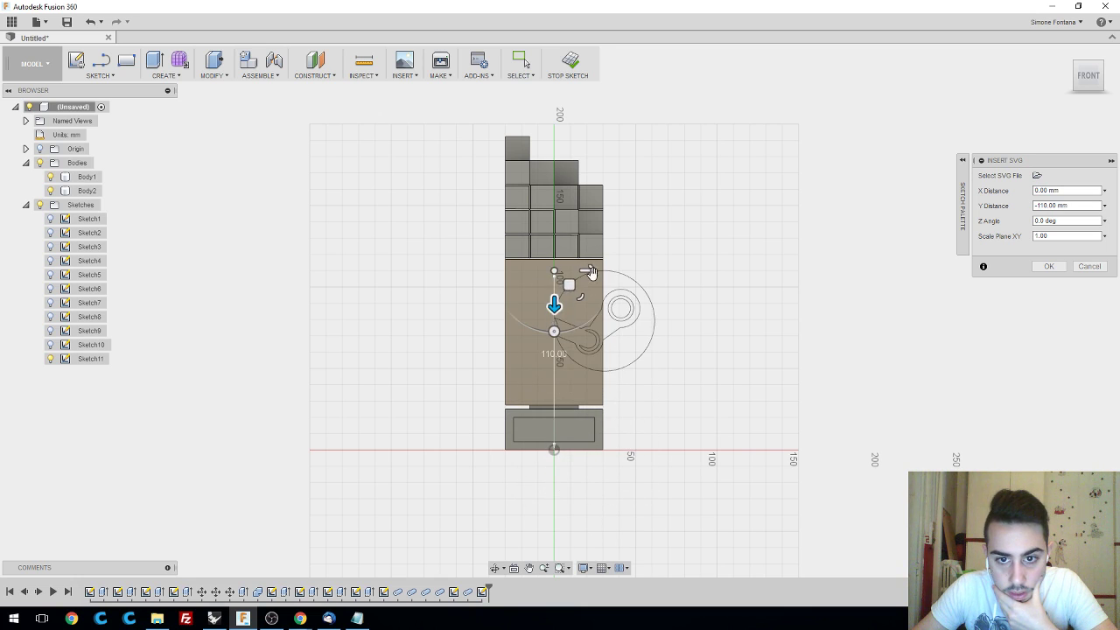
{"action": "left_click_drag", "start_coordinate": [592, 272], "coordinate": [540, 270]}
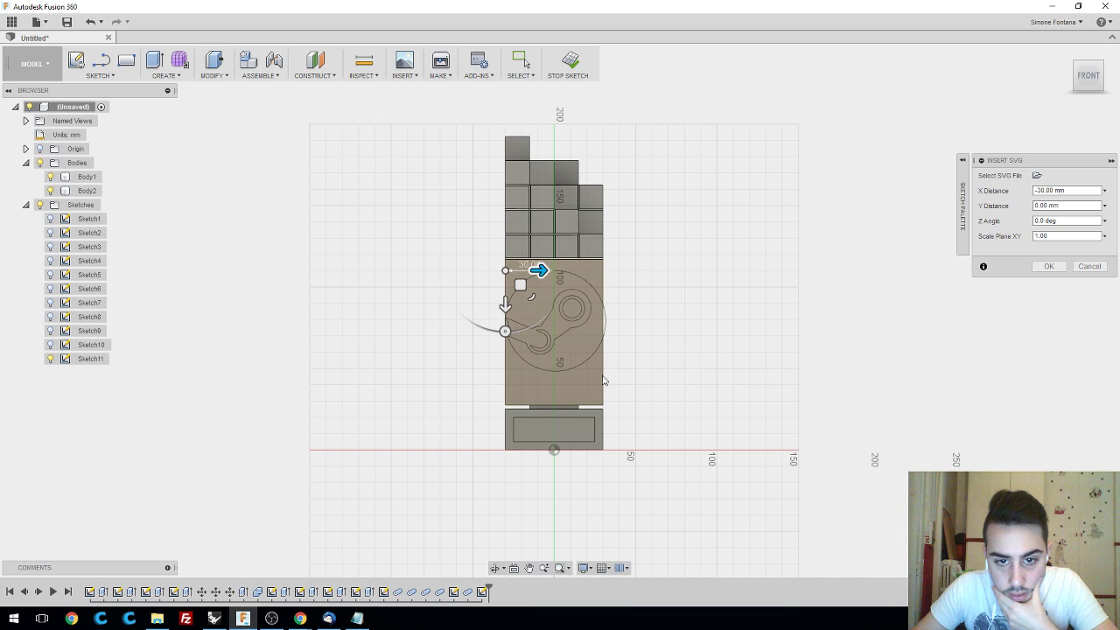
{"action": "scroll", "coordinate": [534, 298], "scroll_direction": "up", "scroll_amount": 4}
{"action": "scroll", "coordinate": [528, 319], "scroll_direction": "up", "scroll_amount": 1}
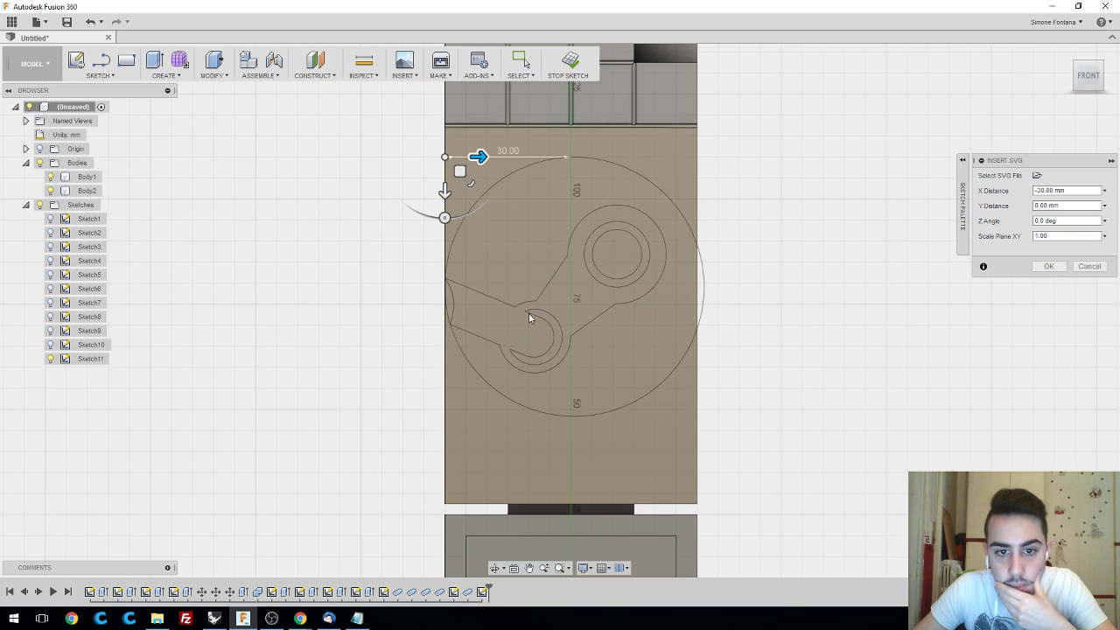
{"action": "scroll", "coordinate": [451, 303], "scroll_direction": "up", "scroll_amount": 1}
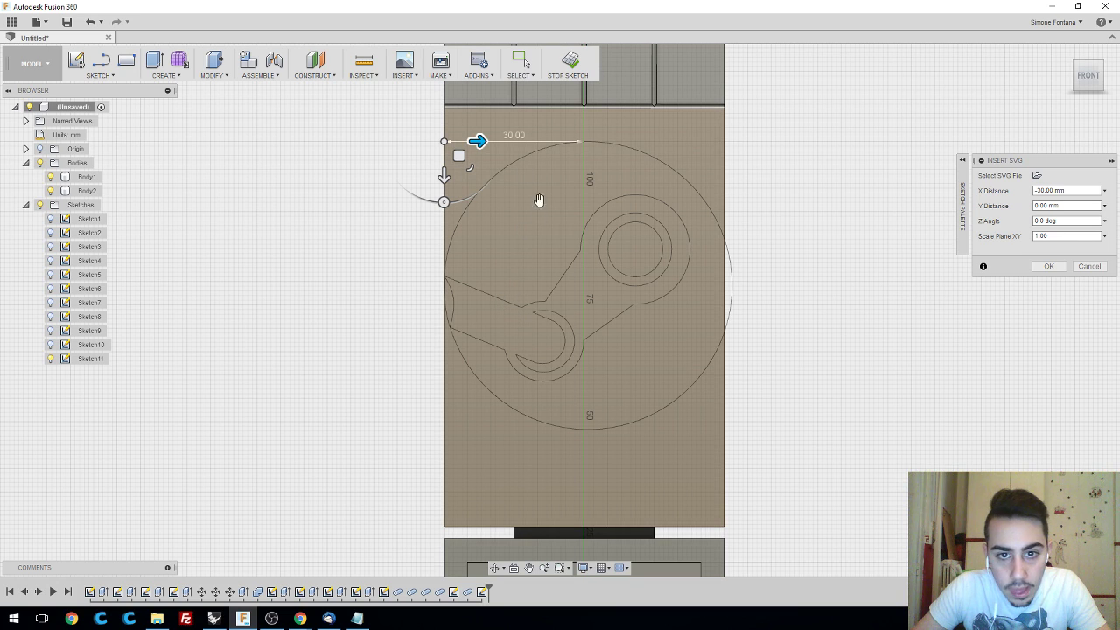
{"action": "left_click", "coordinate": [1050, 266]}
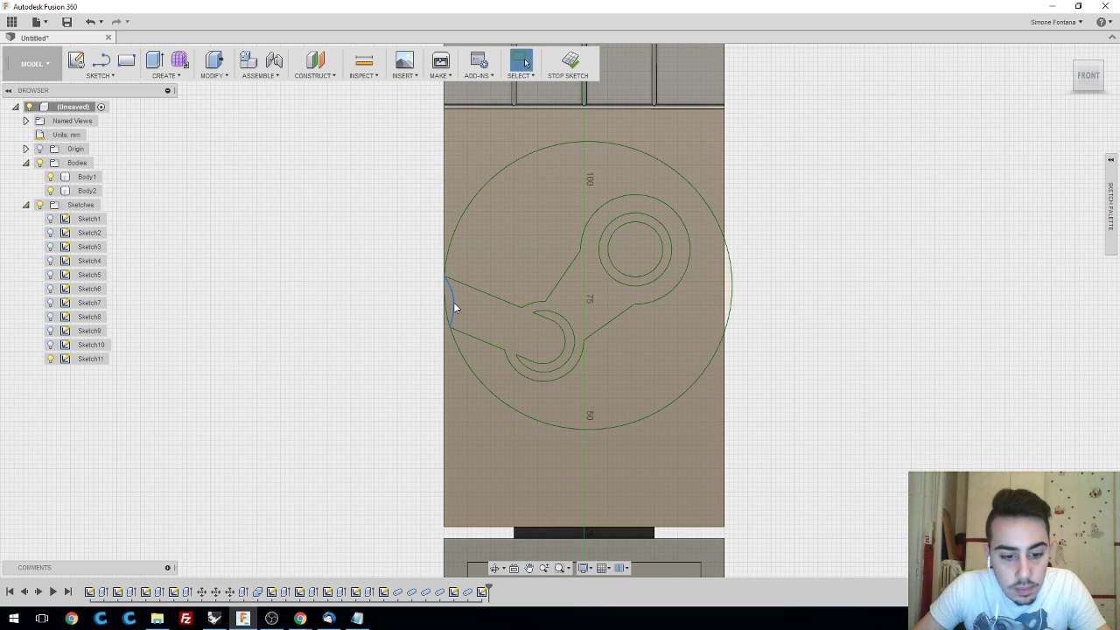
- Trim the two small stray arcs from the Steam logo outline
{"action": "key", "text": "t"}
{"action": "left_click", "coordinate": [450, 304]}
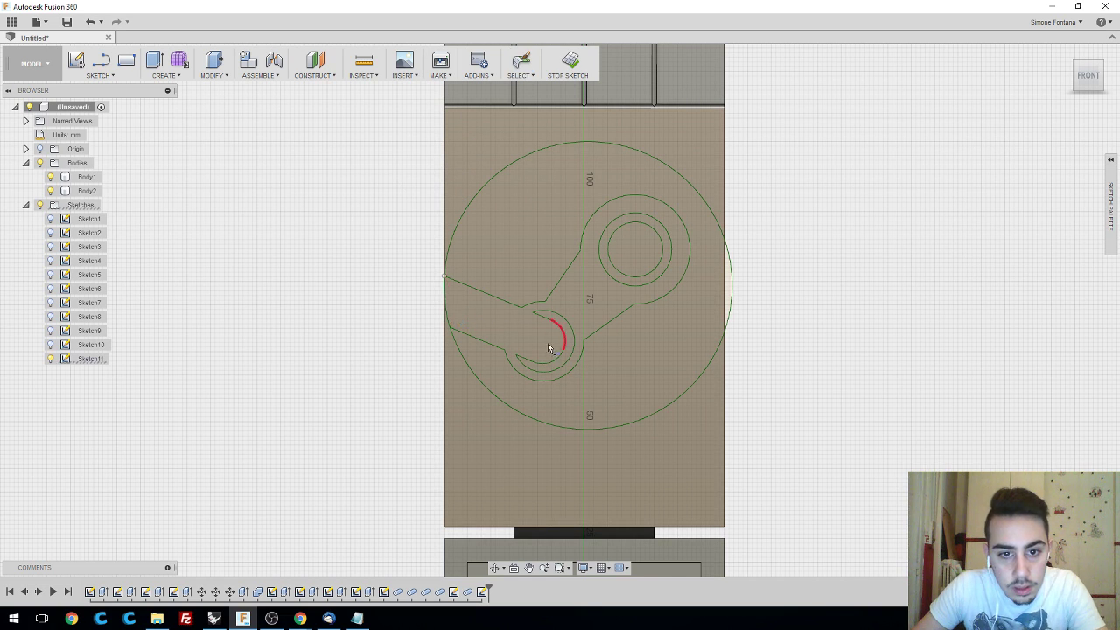
{"action": "left_click", "coordinate": [549, 349]}
{"action": "key", "text": "Escape"}
{"action": "scroll", "coordinate": [497, 311], "scroll_direction": "down", "scroll_amount": 1}
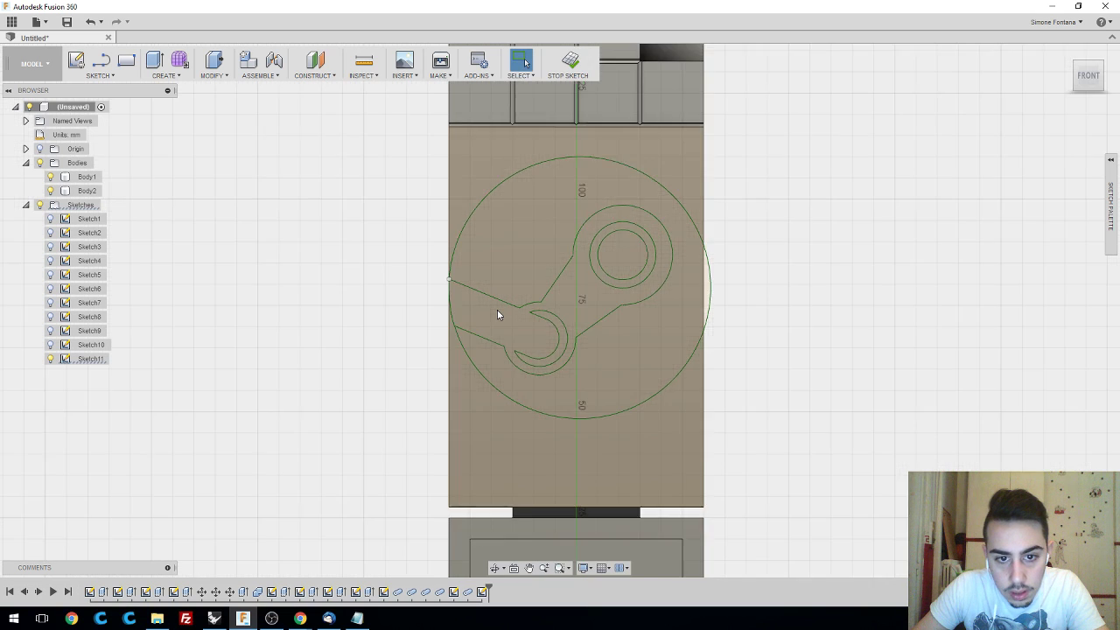
{"action": "scroll", "coordinate": [497, 311], "scroll_direction": "up", "scroll_amount": 2}
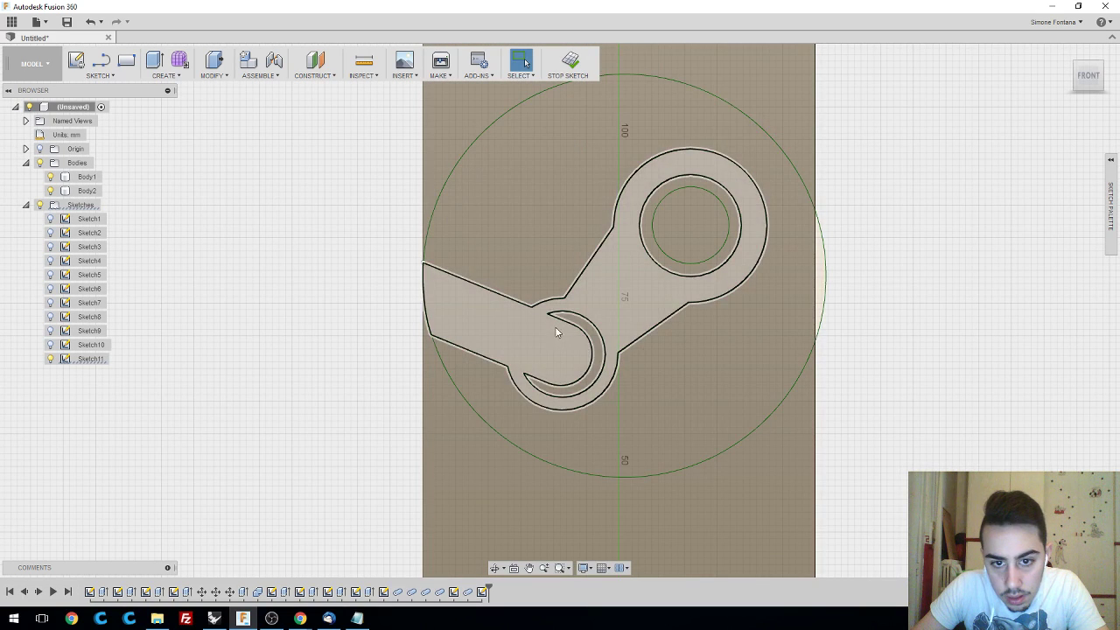
{"action": "scroll", "coordinate": [634, 311], "scroll_direction": "down", "scroll_amount": 2}
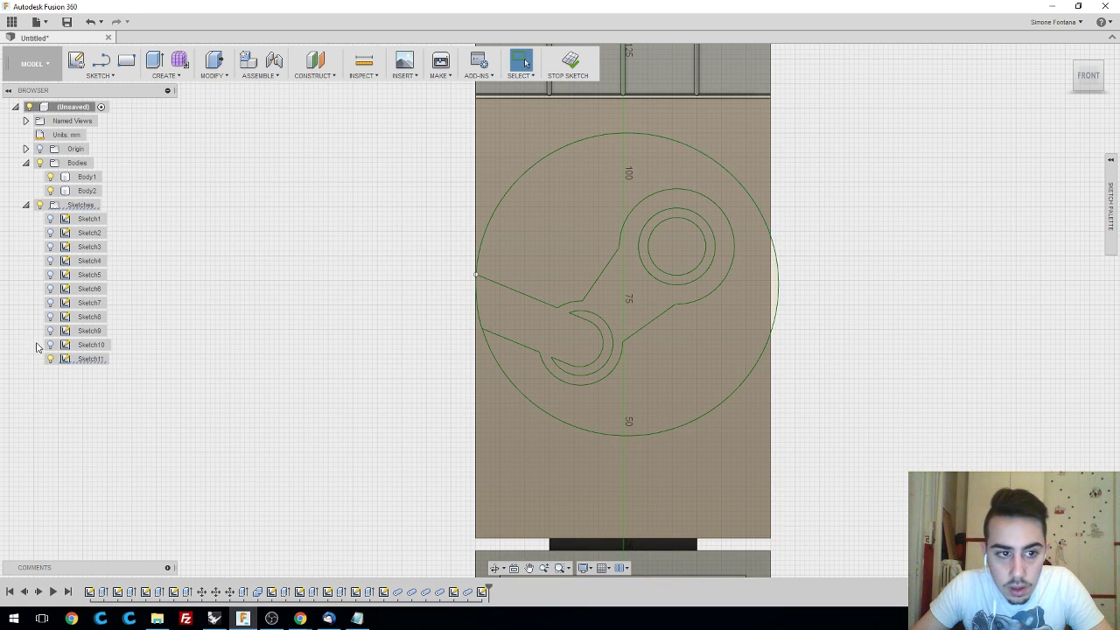
- Finish Sketch11 with the logo outline left on the front face
{"action": "left_click", "coordinate": [88, 360]}
{"action": "right_click", "coordinate": [88, 362]}
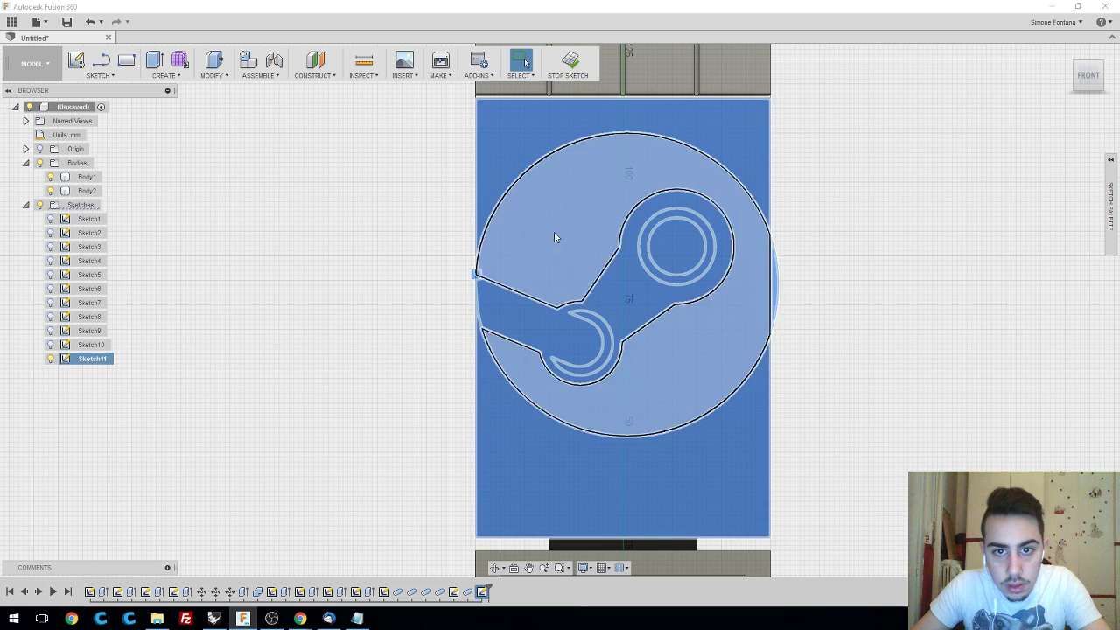
{"action": "key", "text": "Escape"}
{"action": "left_click", "coordinate": [568, 62]}
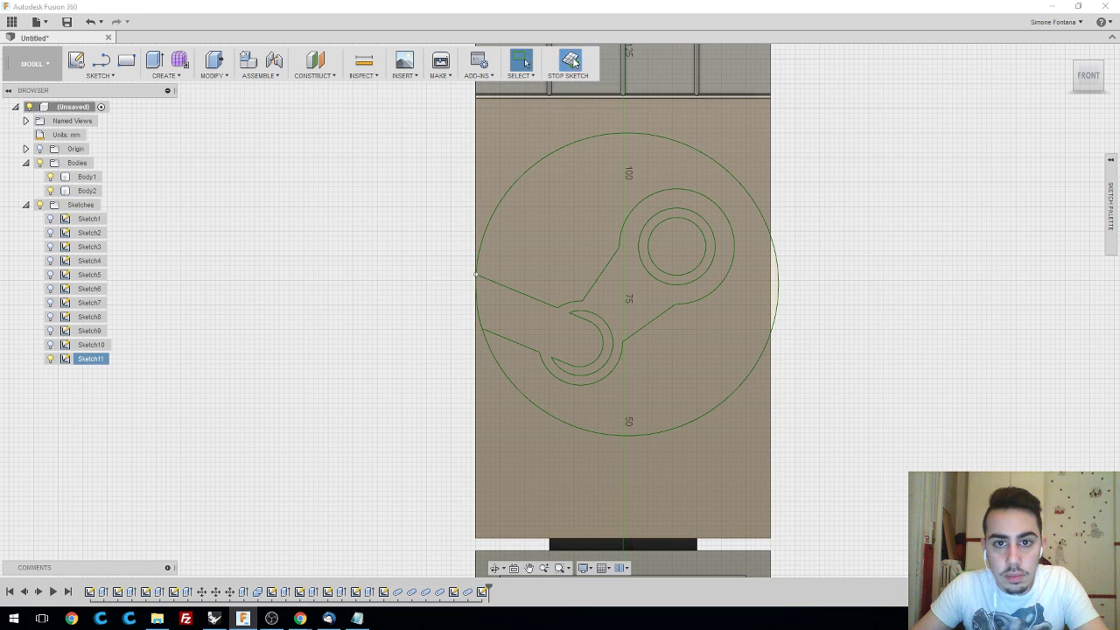
{"action": "scroll", "coordinate": [733, 393], "scroll_direction": "up", "scroll_amount": 5}
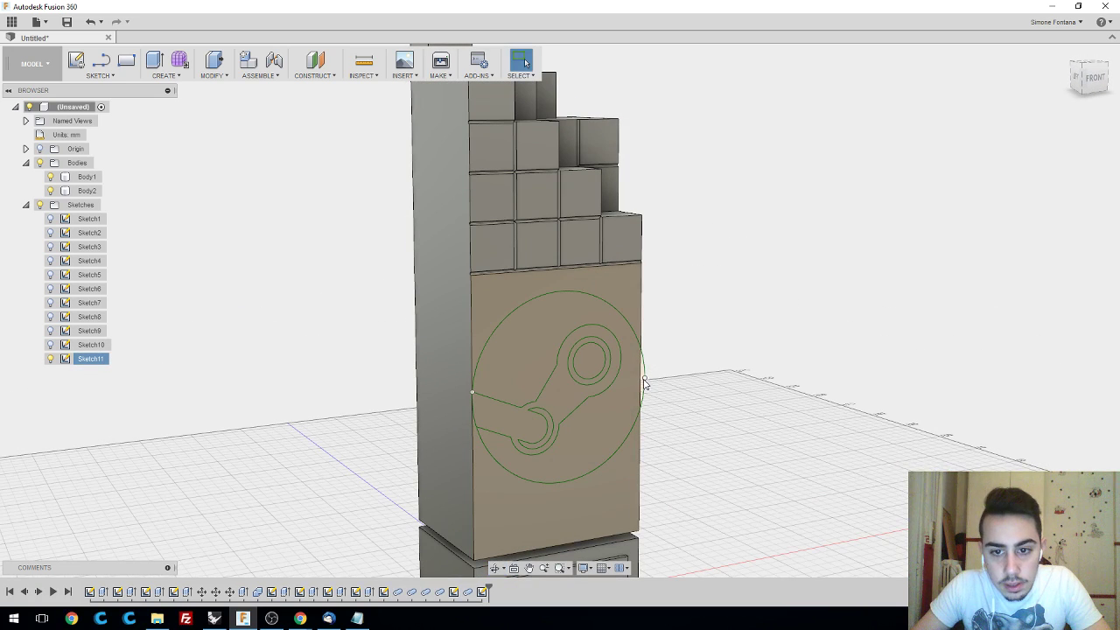
- Reopen Sketch11 with Edit Sketch and orbit back to a 3-D view of the trophy
{"action": "right_click", "coordinate": [78, 358]}
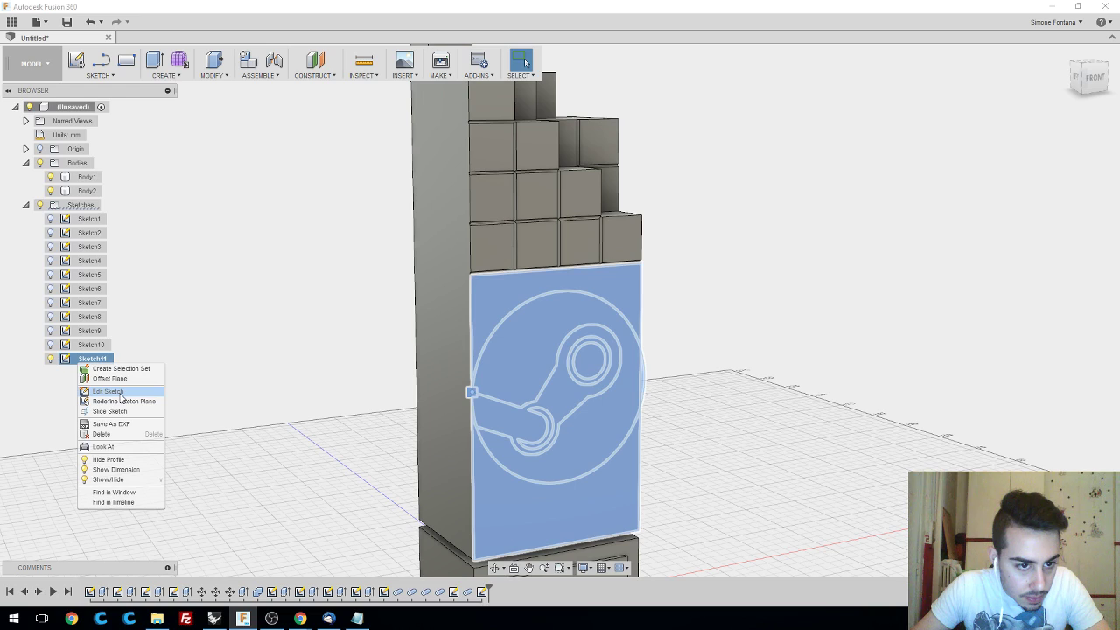
{"action": "left_click", "coordinate": [109, 392]}
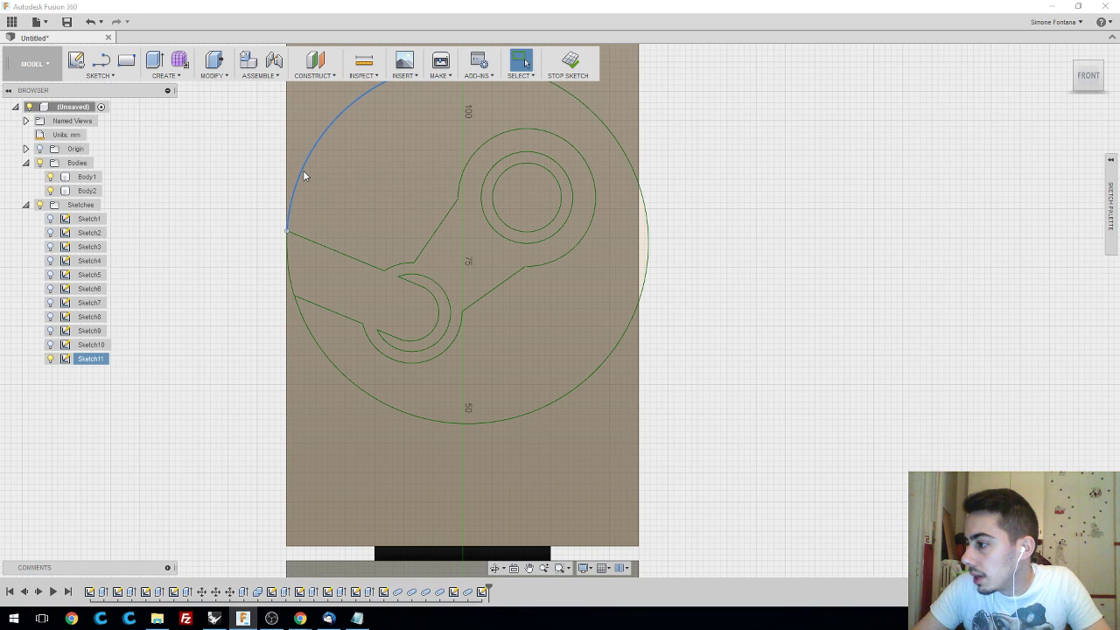
{"action": "scroll", "coordinate": [303, 173], "scroll_direction": "down", "scroll_amount": 3}
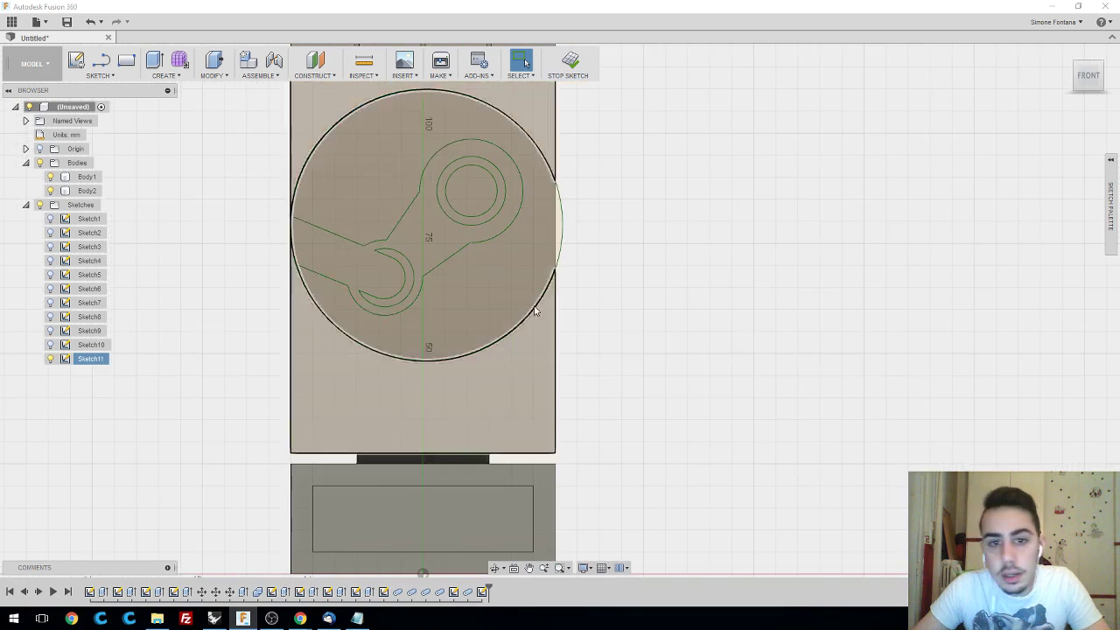
{"action": "mouse_move", "coordinate": [640, 253]}
{"action": "middle_mouse_down", "text": "shift"}
{"action": "mouse_move", "coordinate": [697, 299]}
{"action": "mouse_move", "coordinate": [662, 282]}
{"action": "mouse_move", "coordinate": [568, 305]}
{"action": "middle_mouse_up", "text": "shift"}
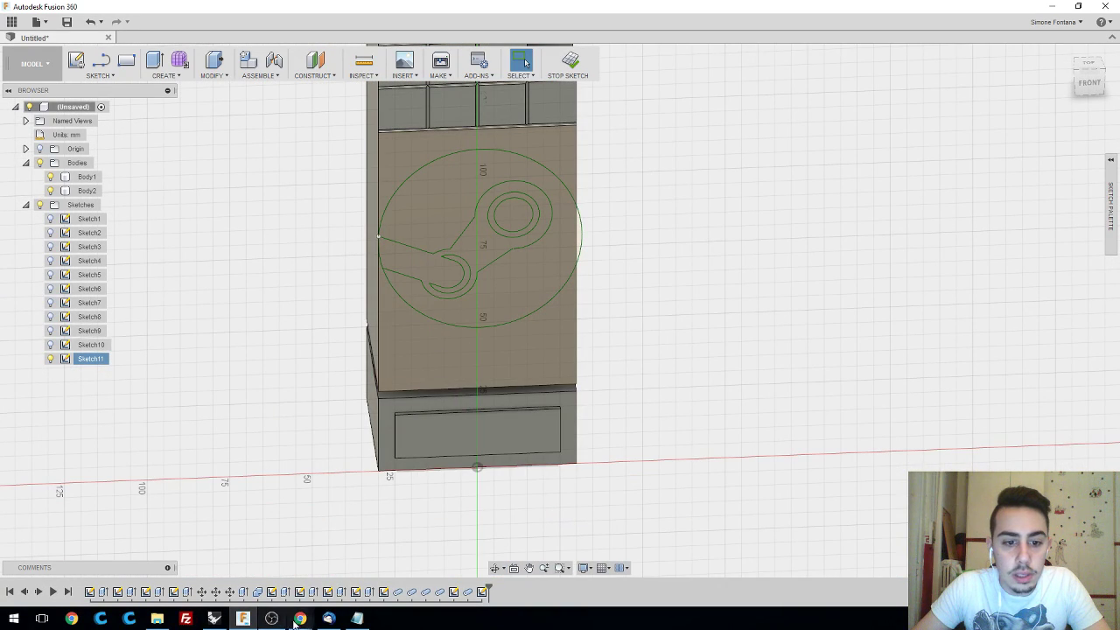
- Search 'steam logo svg' and view the round Steam icon on Wikimedia Commons' File:Steam logo.svg page
{"action": "mouse_move", "coordinate": [300, 618]}
{"action": "mouse_move", "coordinate": [346, 557]}
{"action": "left_click", "coordinate": [264, 569]}
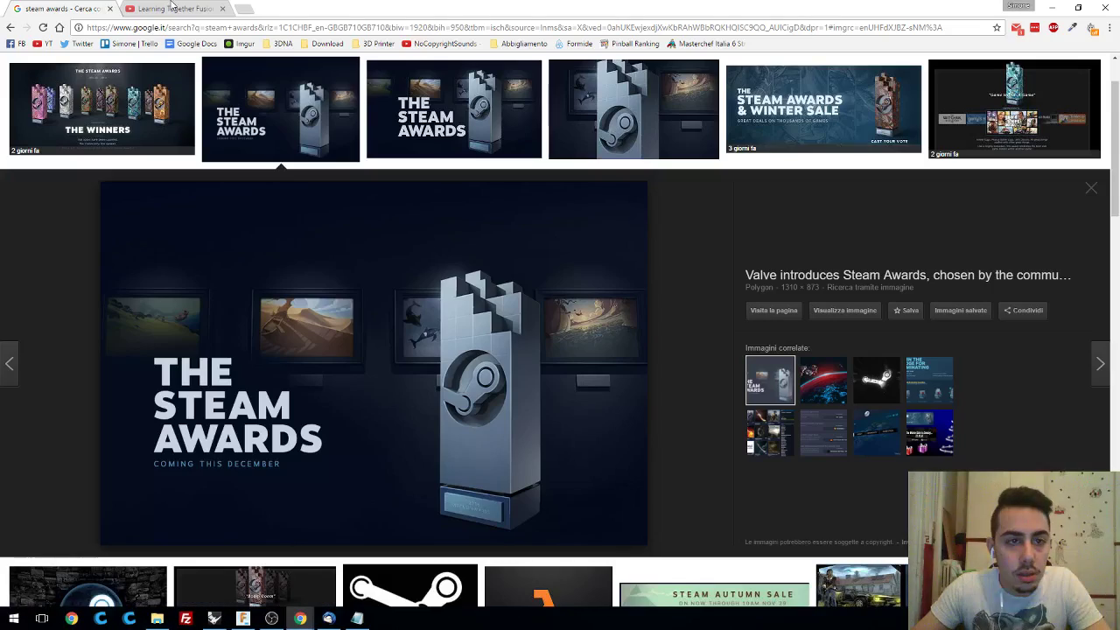
{"action": "left_click", "coordinate": [249, 8]}
{"action": "type", "text": "steam"}
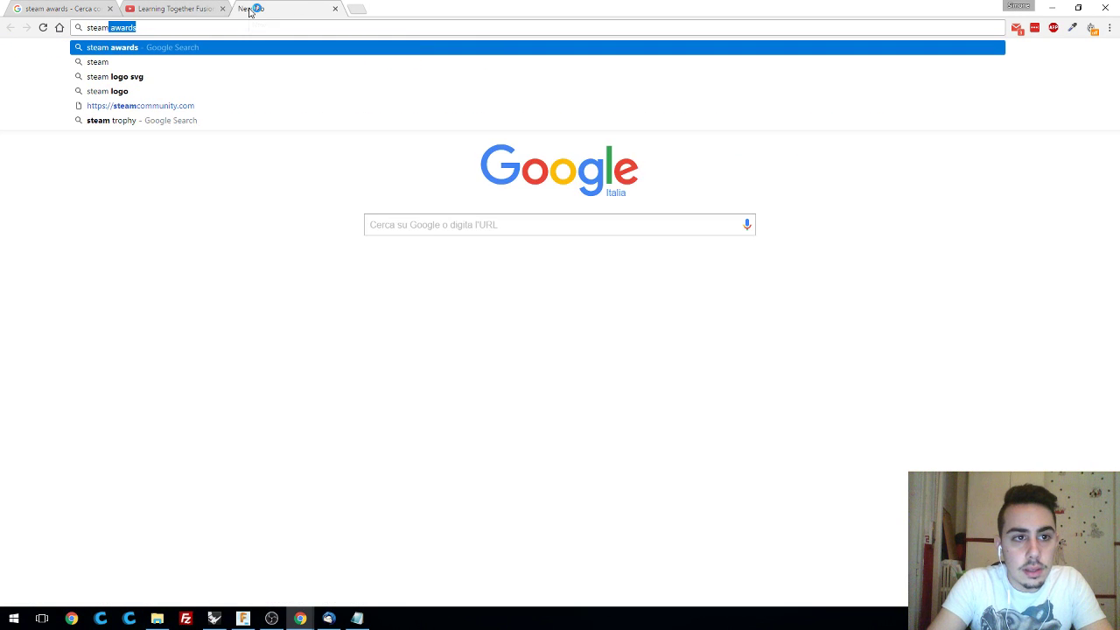
{"action": "type", "text": " logo "}
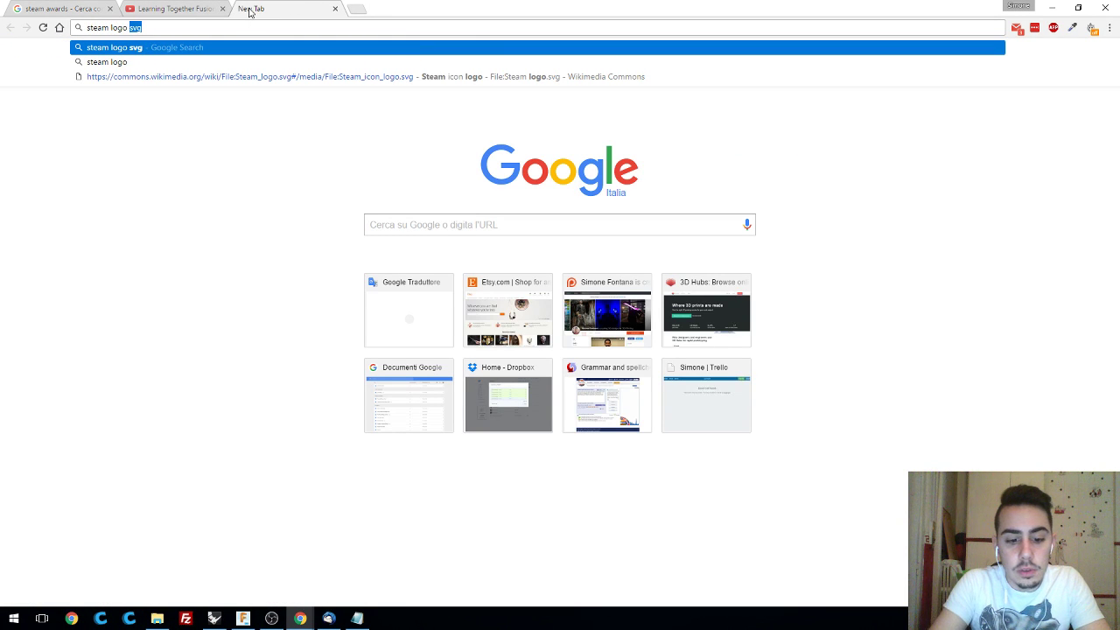
{"action": "type", "text": "svg"}
{"action": "key", "text": "Return"}
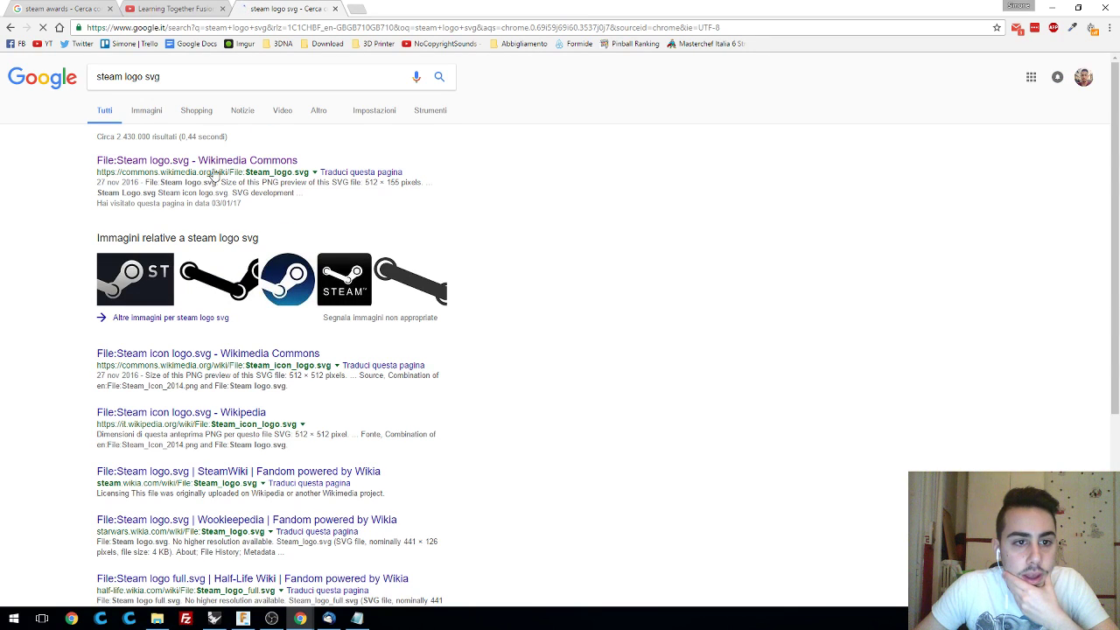
{"action": "left_click", "coordinate": [149, 112]}
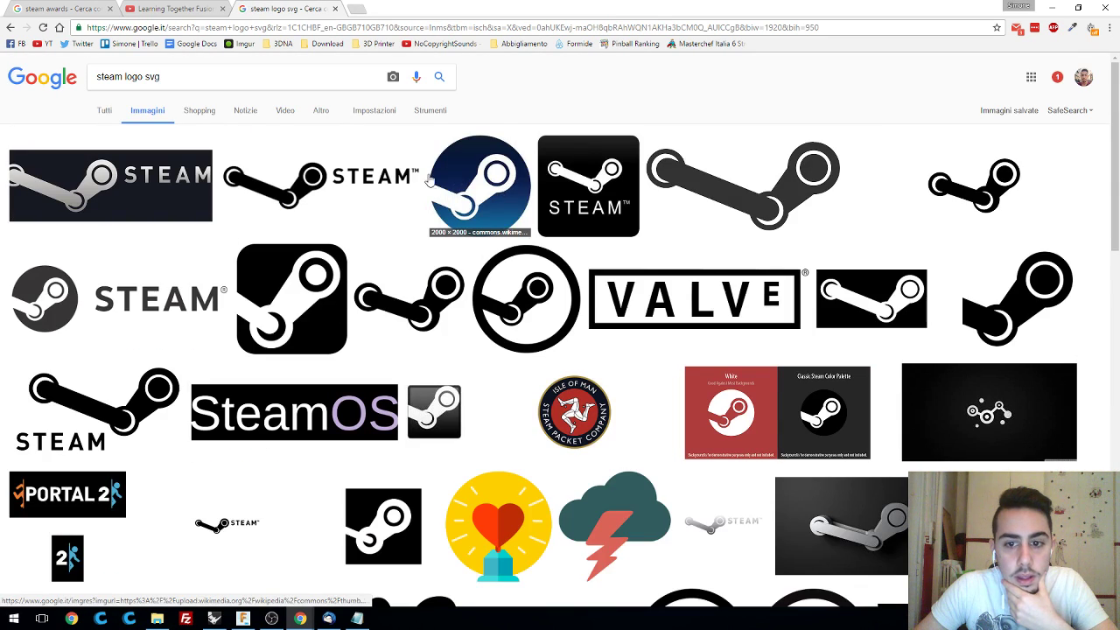
{"action": "left_click", "coordinate": [105, 110]}
{"action": "left_click", "coordinate": [175, 161]}
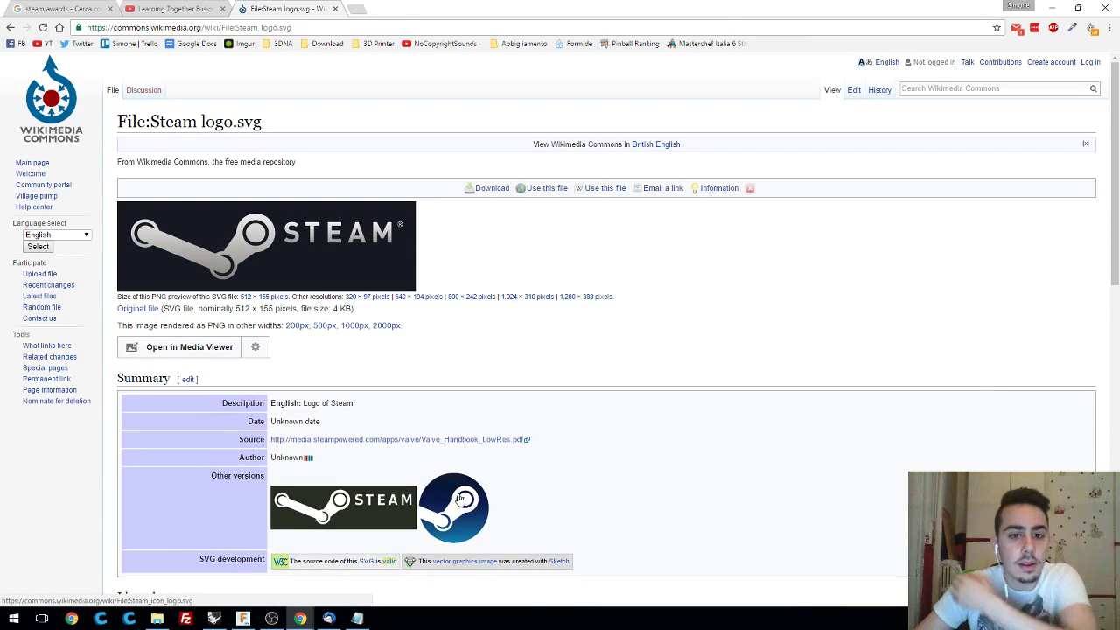
{"action": "left_click", "coordinate": [461, 499]}
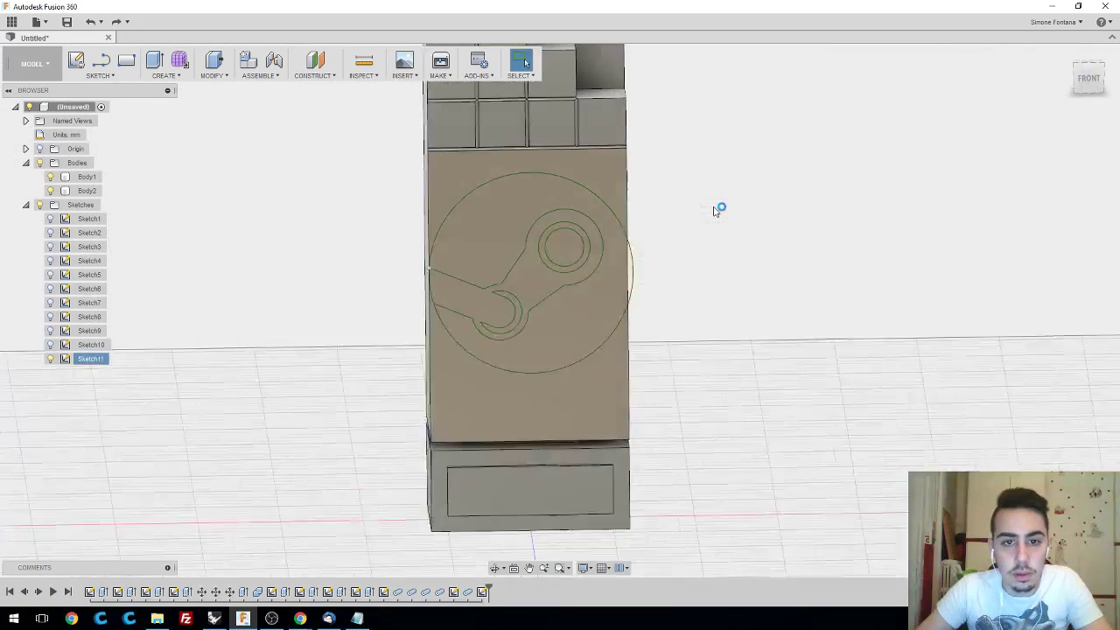
- Undo the old logo sketch and start a new front-face sketch with Insert SVG
{"action": "key", "text": "ctrl+z"}
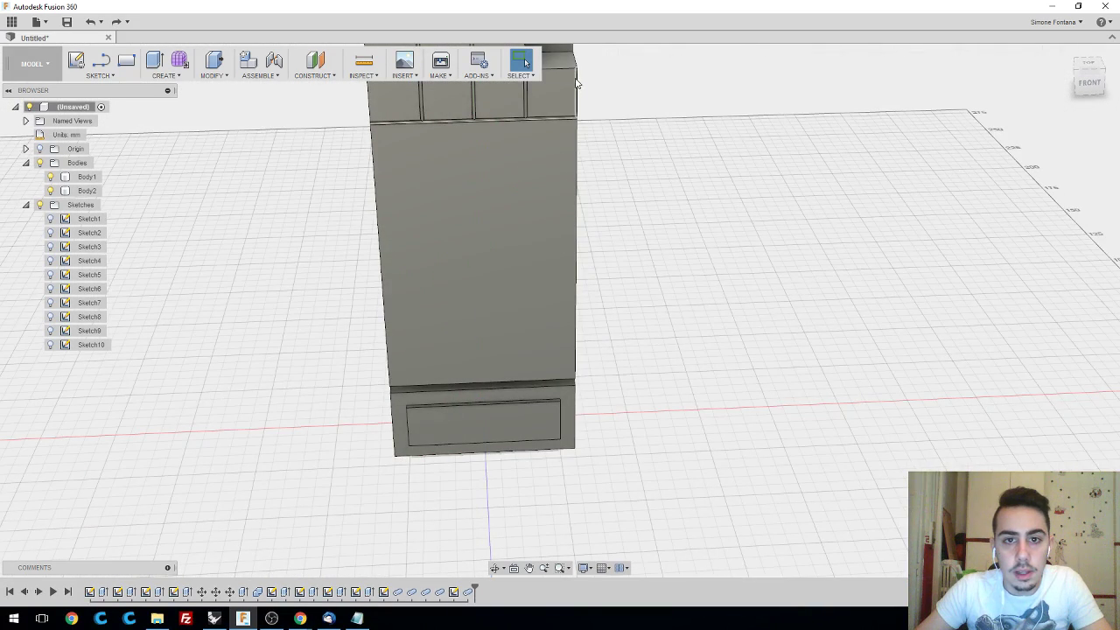
{"action": "left_click", "coordinate": [78, 61]}
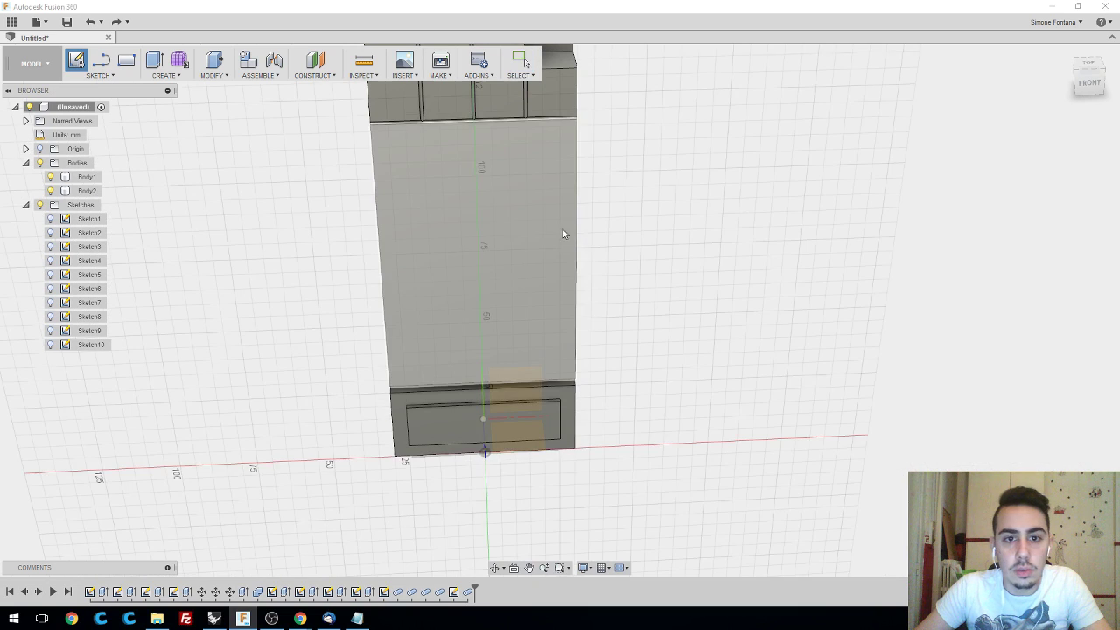
{"action": "left_click", "coordinate": [505, 238]}
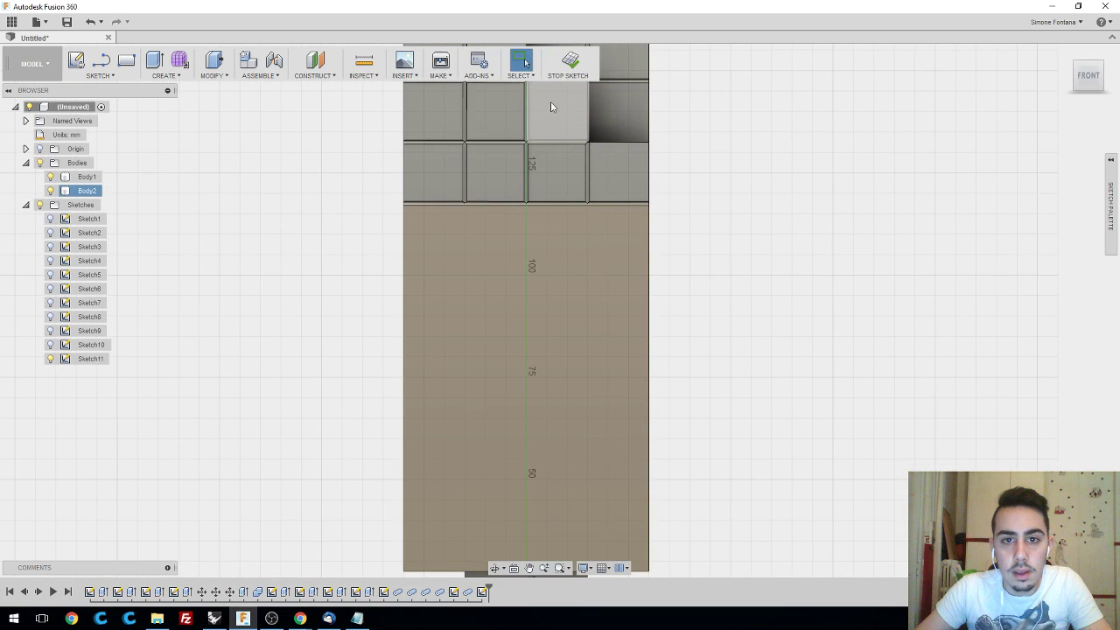
{"action": "left_click", "coordinate": [402, 77]}
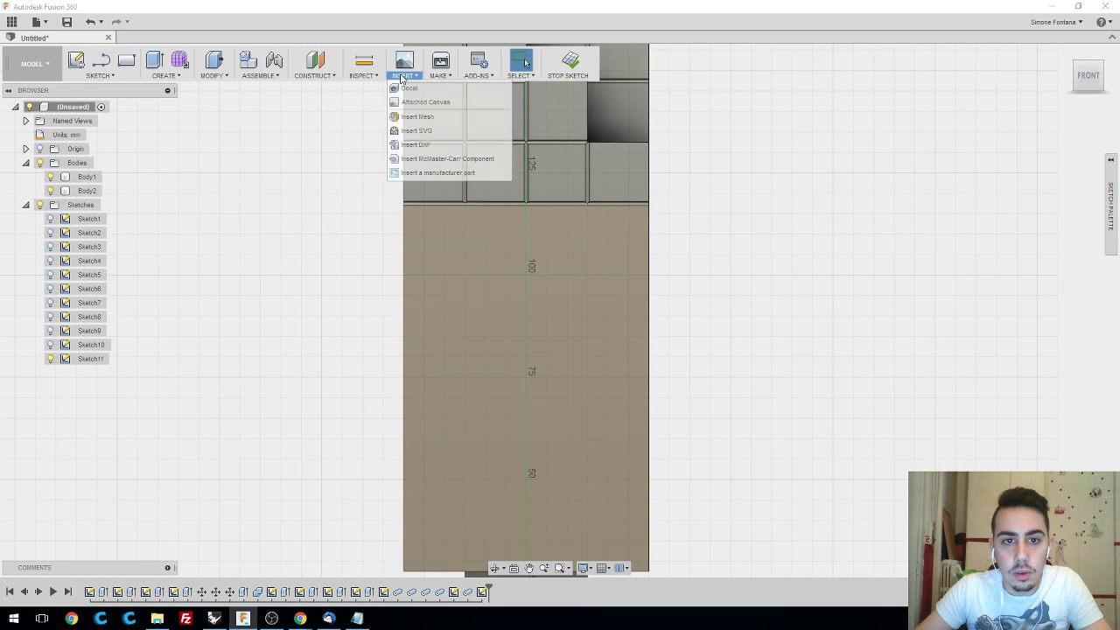
{"action": "left_click", "coordinate": [424, 133]}
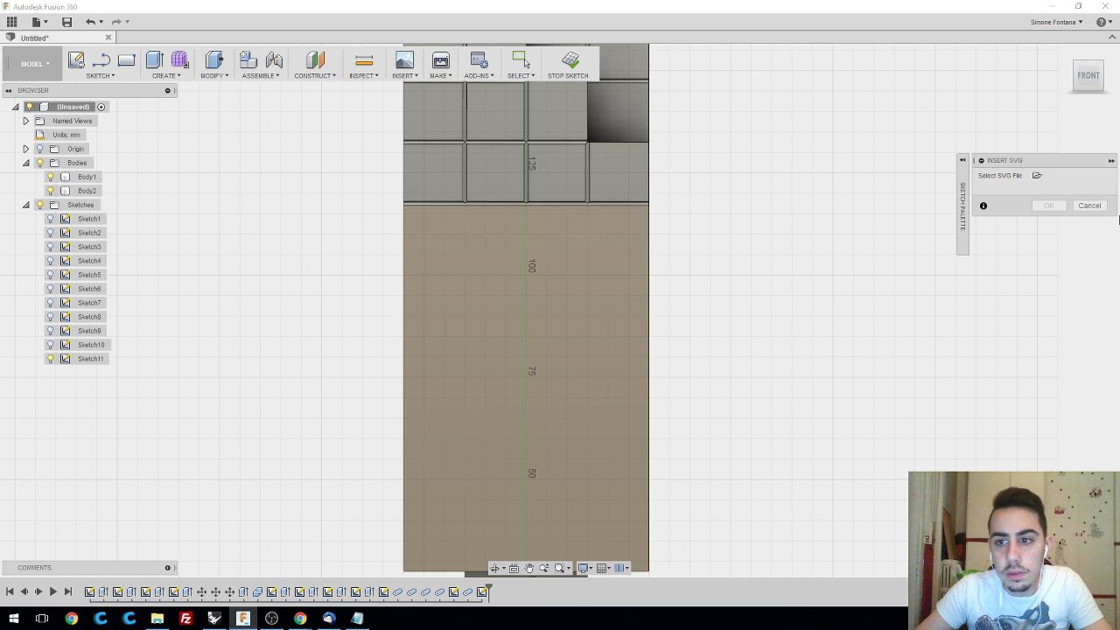
- Import Steam_icon_logo.svg into the sketch and shift it 25 mm left
{"action": "left_click", "coordinate": [1038, 177]}
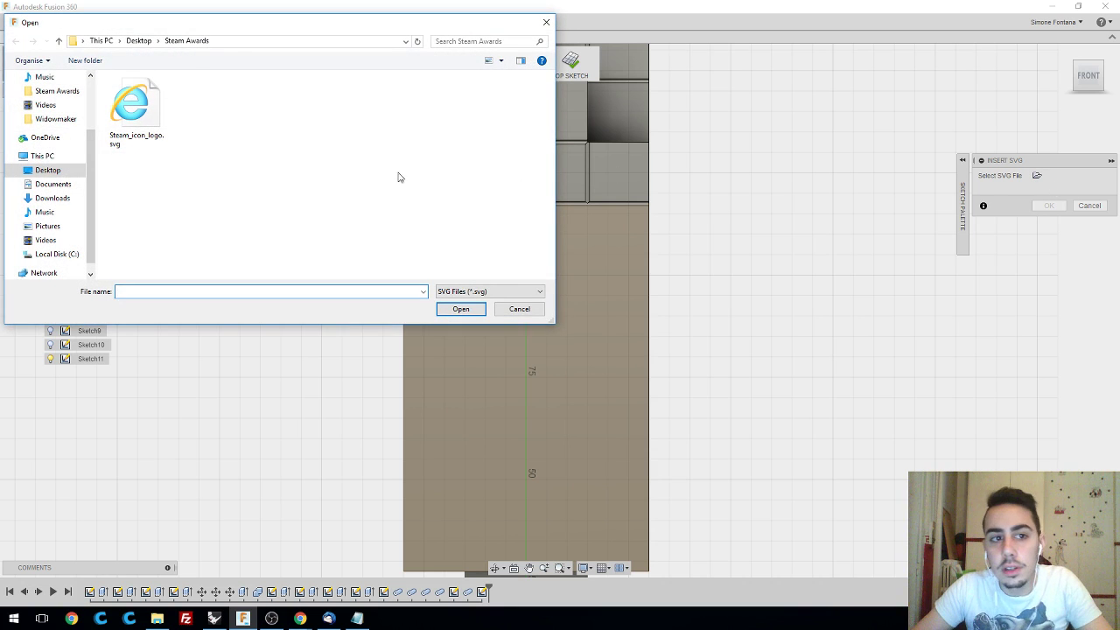
{"action": "left_click_drag", "start_coordinate": [221, 16], "coordinate": [250, 23]}
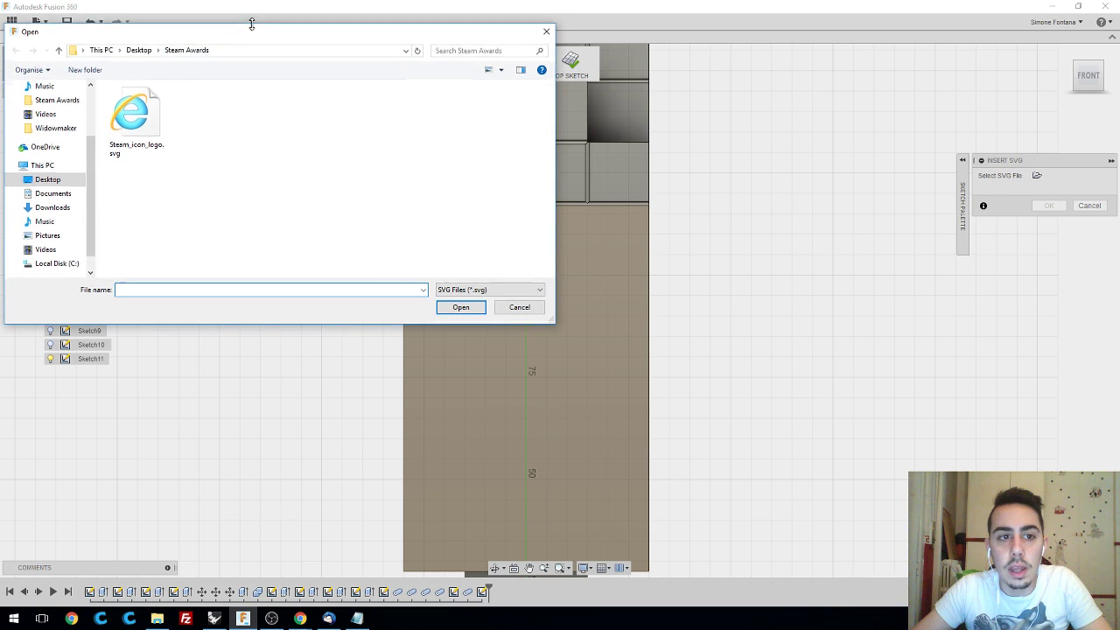
{"action": "left_click", "coordinate": [137, 119]}
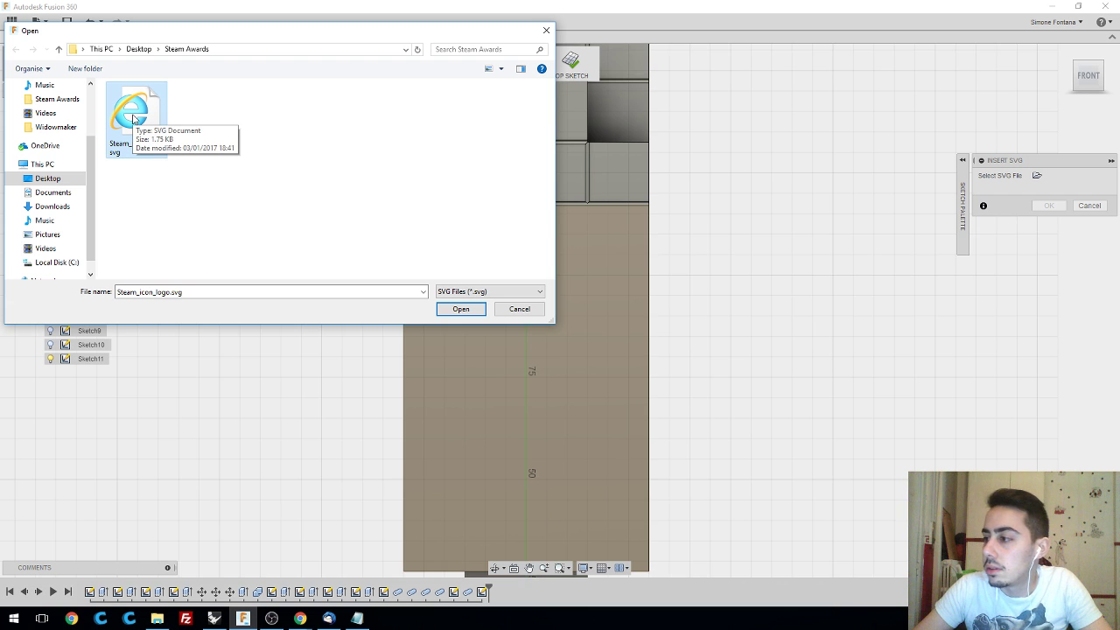
{"action": "left_click", "coordinate": [461, 309]}
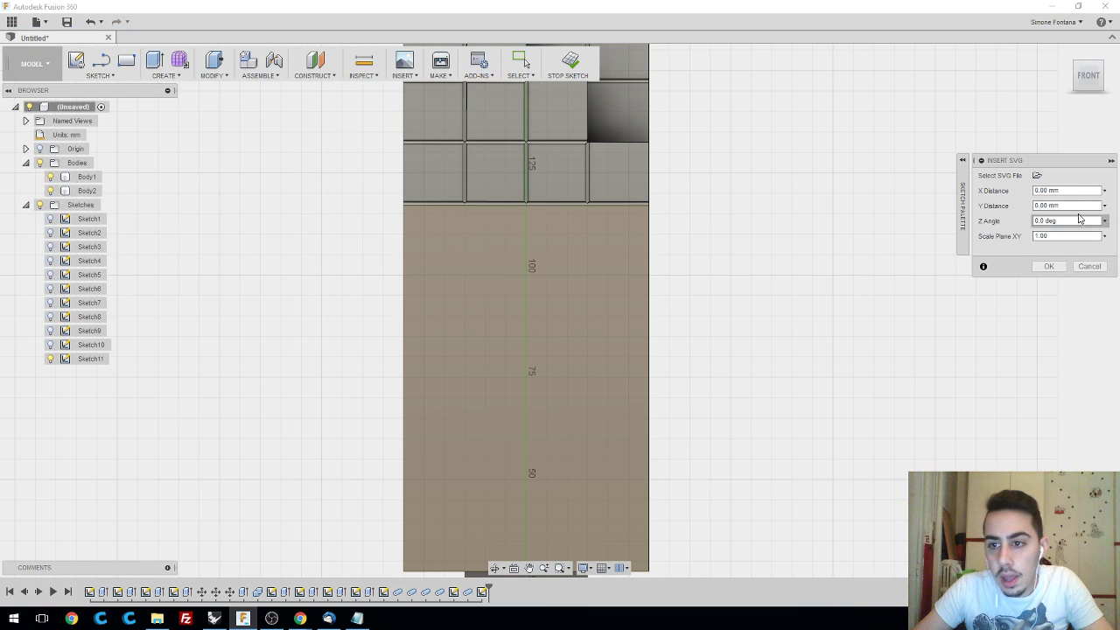
{"action": "scroll", "coordinate": [697, 333], "scroll_direction": "up", "scroll_amount": 3}
{"action": "scroll", "coordinate": [708, 330], "scroll_direction": "down", "scroll_amount": 4}
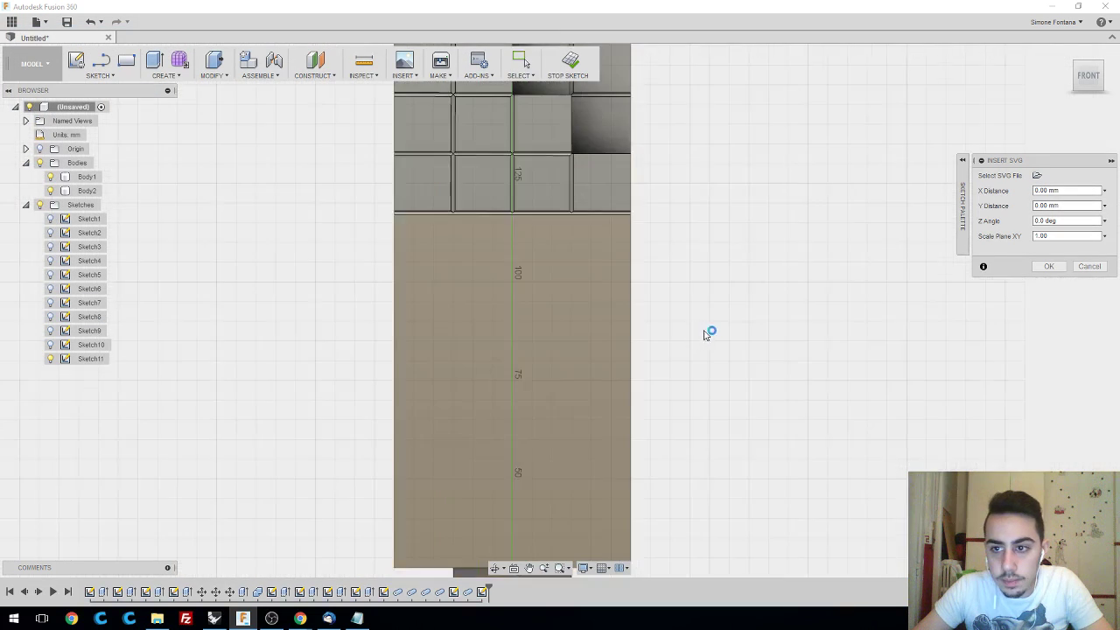
{"action": "middle_click_drag", "start_coordinate": [732, 356], "coordinate": [730, 219]}
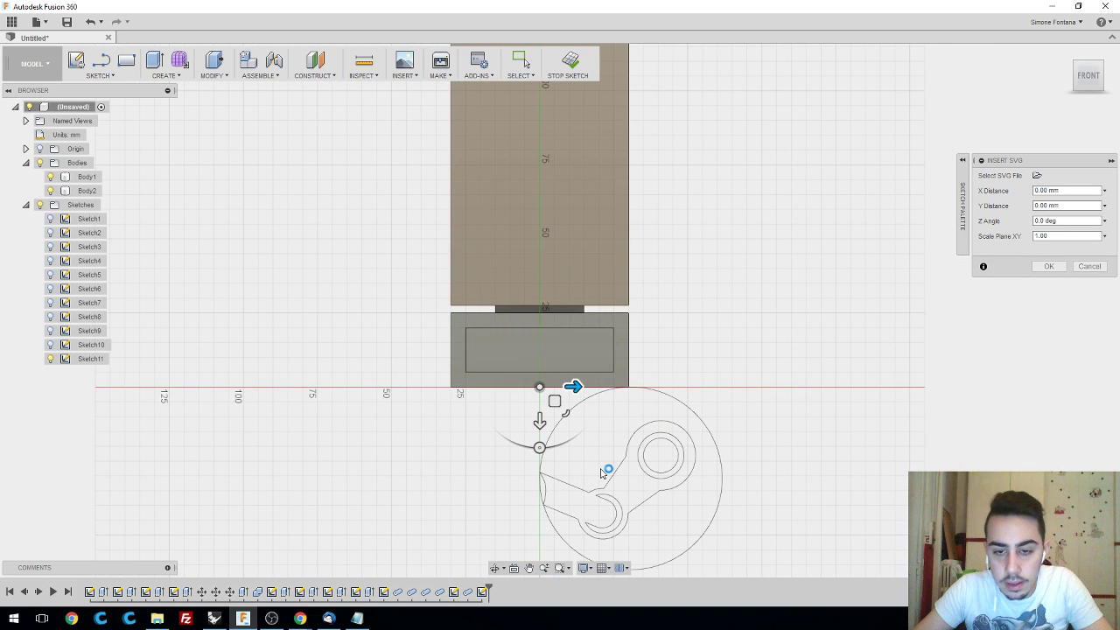
{"action": "left_click_drag", "start_coordinate": [572, 386], "coordinate": [485, 386]}
- Frame the inserted logo and compare it against the Steam Awards reference image
{"action": "scroll", "coordinate": [621, 458], "scroll_direction": "up", "scroll_amount": 3}
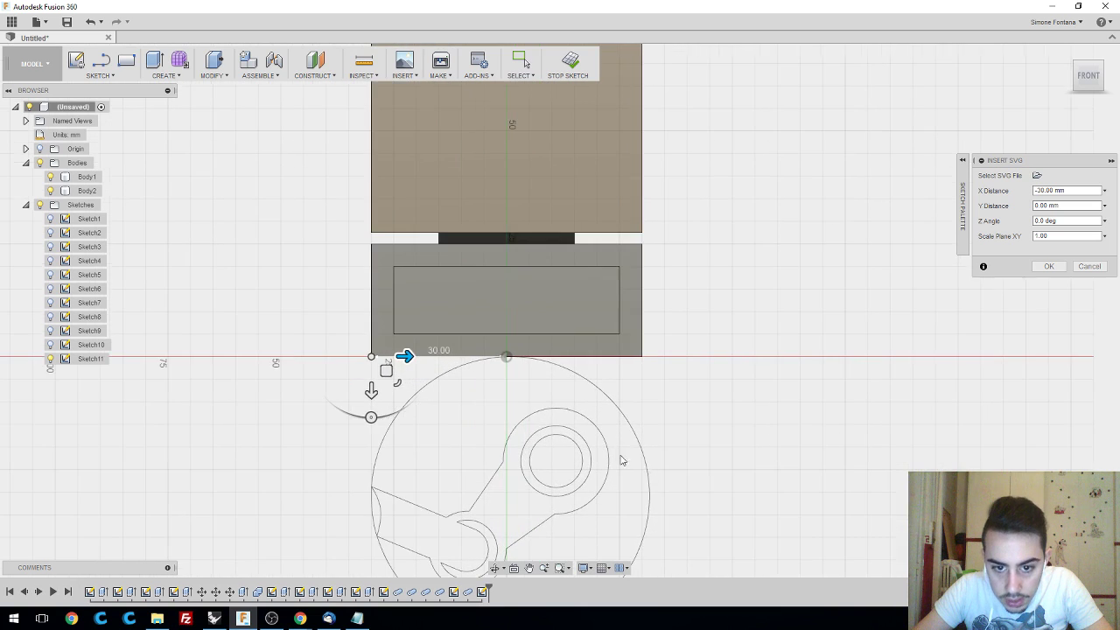
{"action": "middle_click_drag", "start_coordinate": [758, 350], "coordinate": [828, 184]}
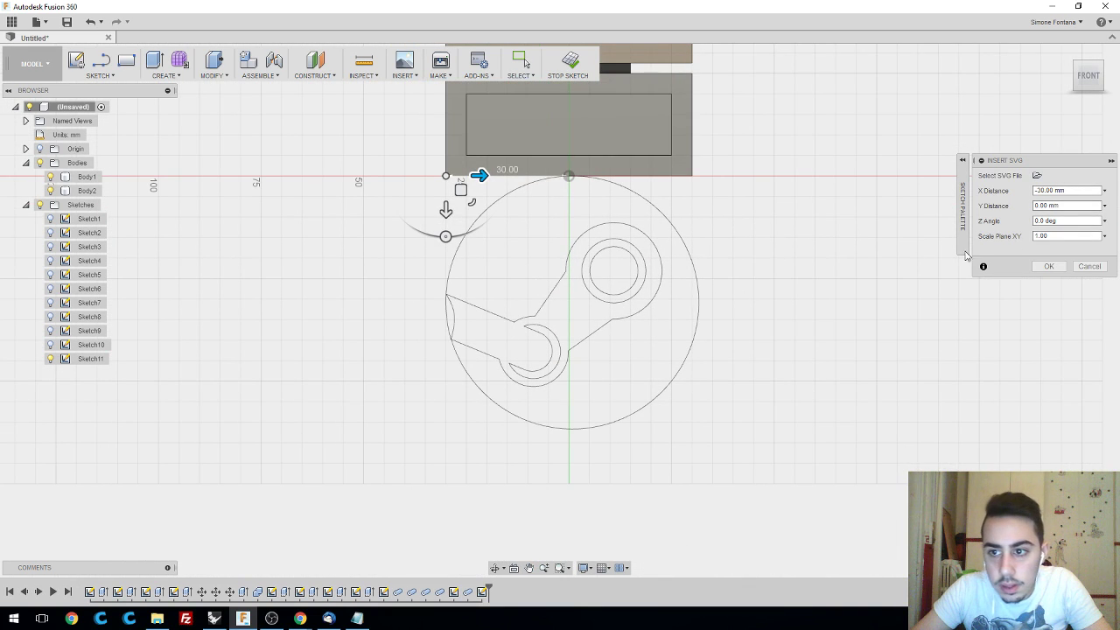
{"action": "mouse_move", "coordinate": [961, 170]}
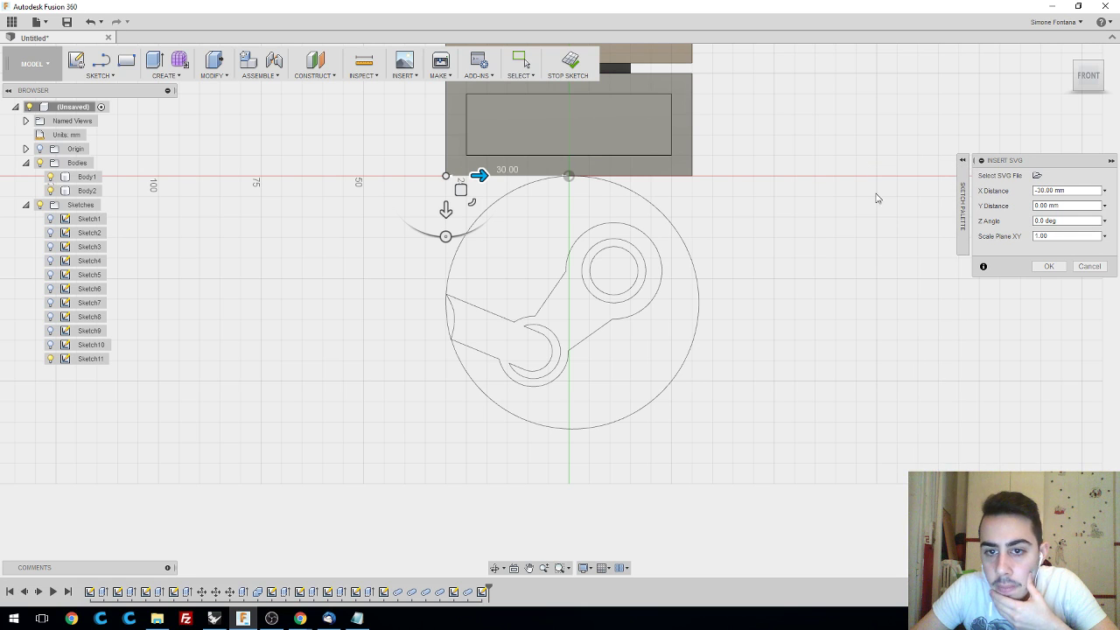
{"action": "scroll", "coordinate": [553, 321], "scroll_direction": "up", "scroll_amount": 3}
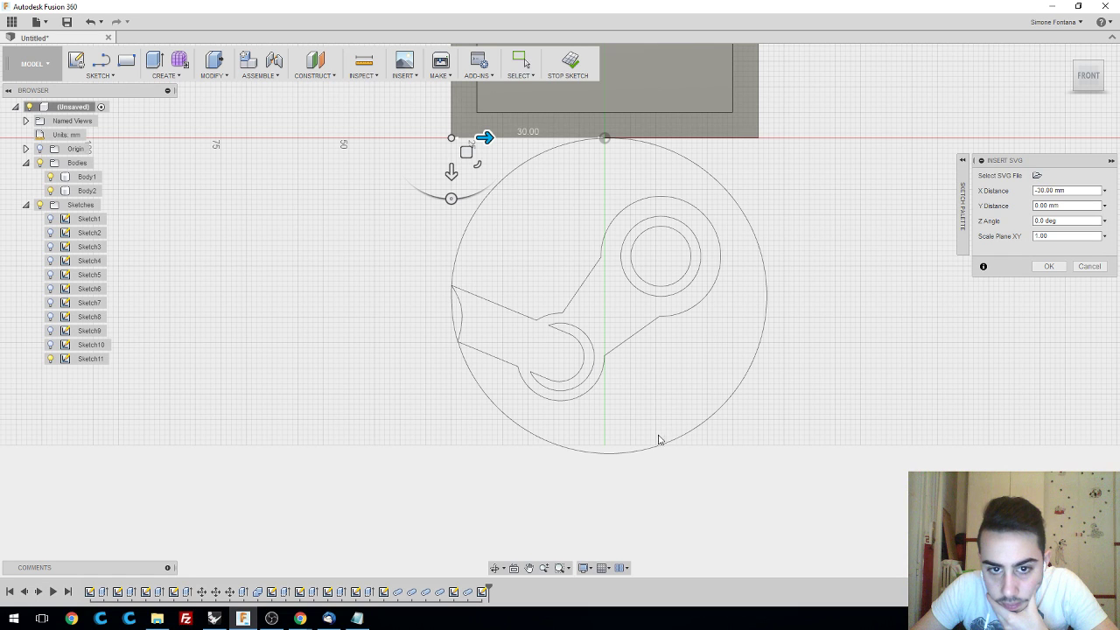
{"action": "left_click", "coordinate": [300, 618]}
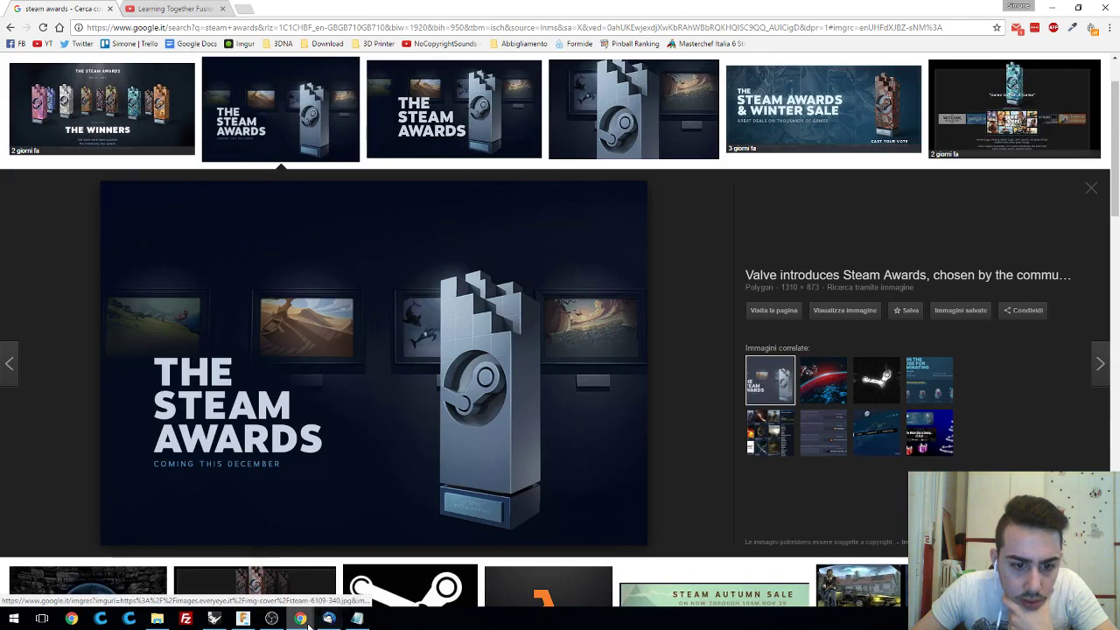
{"action": "left_click", "coordinate": [243, 618]}
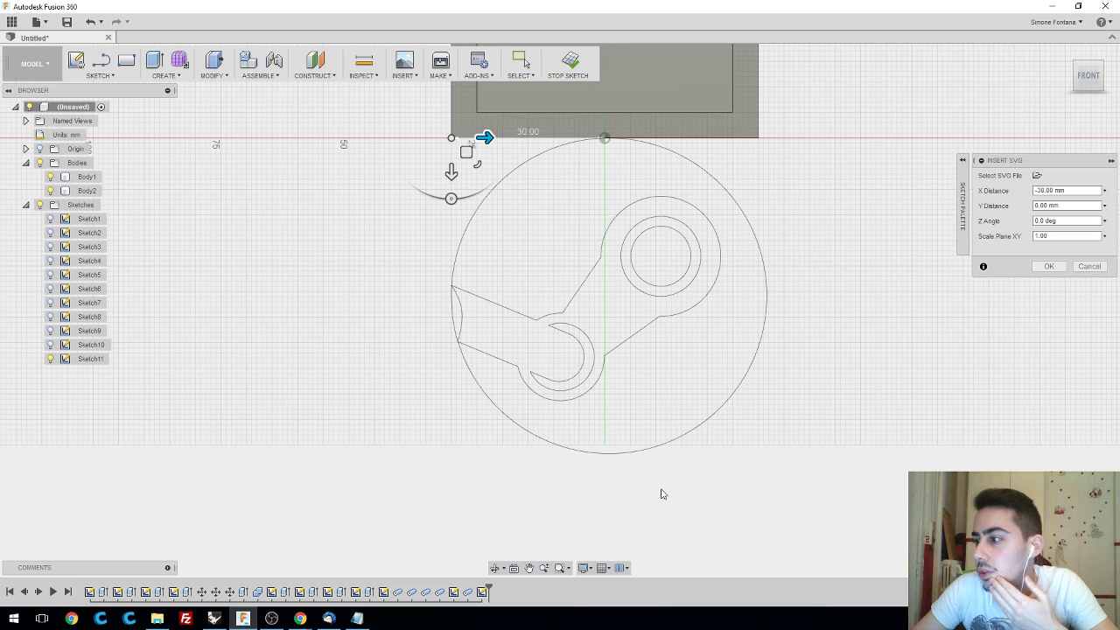
{"action": "scroll", "coordinate": [610, 444], "scroll_direction": "up", "scroll_amount": 1}
{"action": "scroll", "coordinate": [619, 451], "scroll_direction": "down", "scroll_amount": 1}
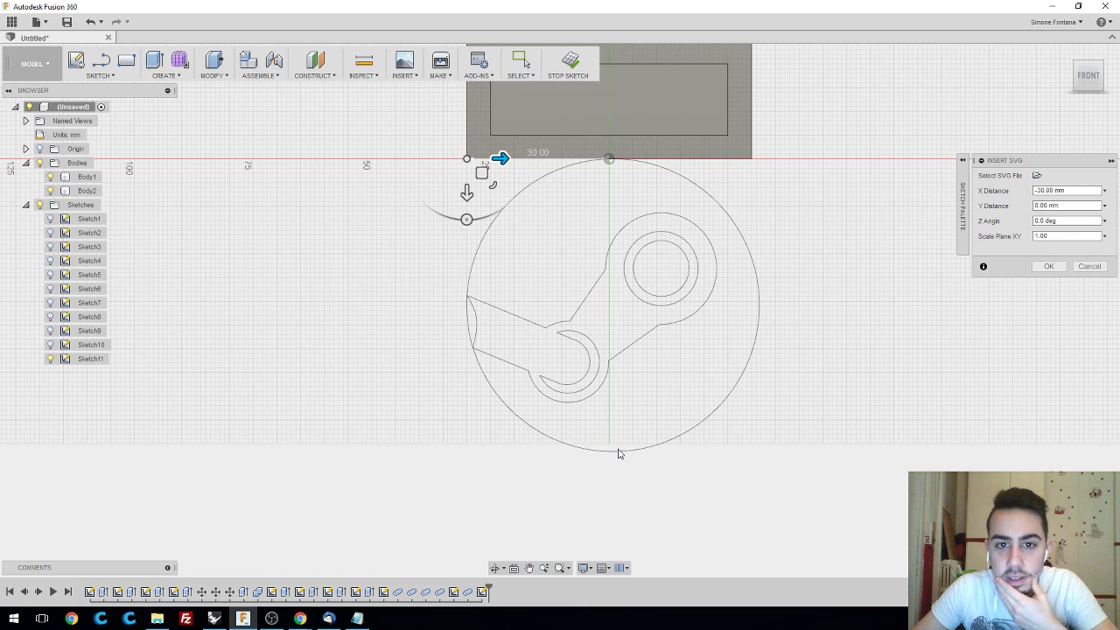
{"action": "scroll", "coordinate": [617, 446], "scroll_direction": "down", "scroll_amount": 2}
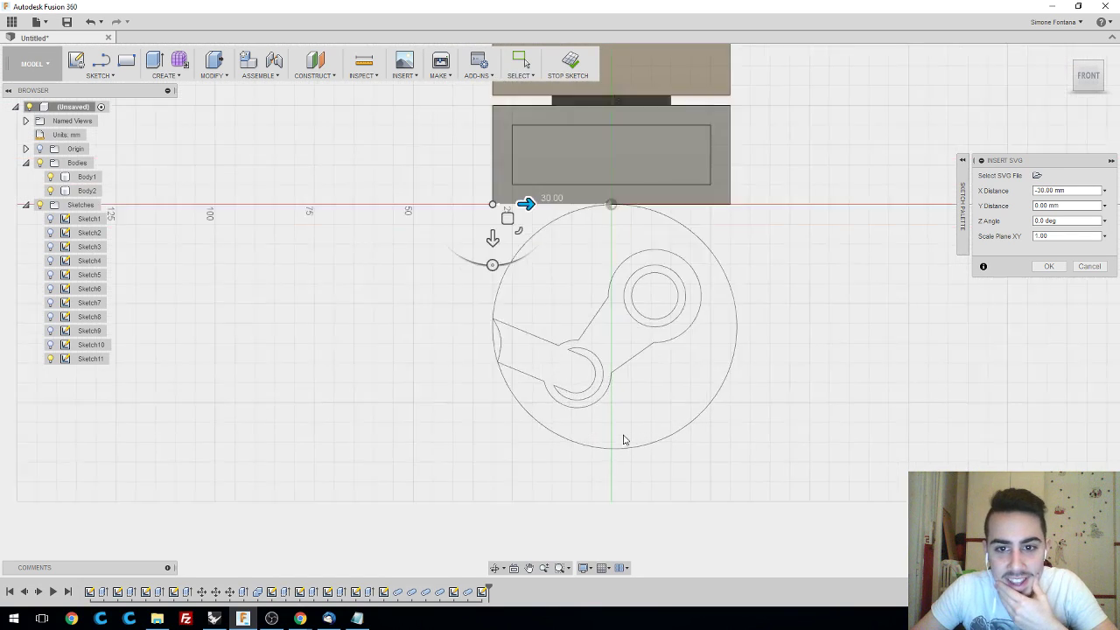
{"action": "scroll", "coordinate": [625, 438], "scroll_direction": "up", "scroll_amount": 3}
{"action": "scroll", "coordinate": [616, 388], "scroll_direction": "down", "scroll_amount": 1}
{"action": "scroll", "coordinate": [623, 391], "scroll_direction": "up", "scroll_amount": 2}
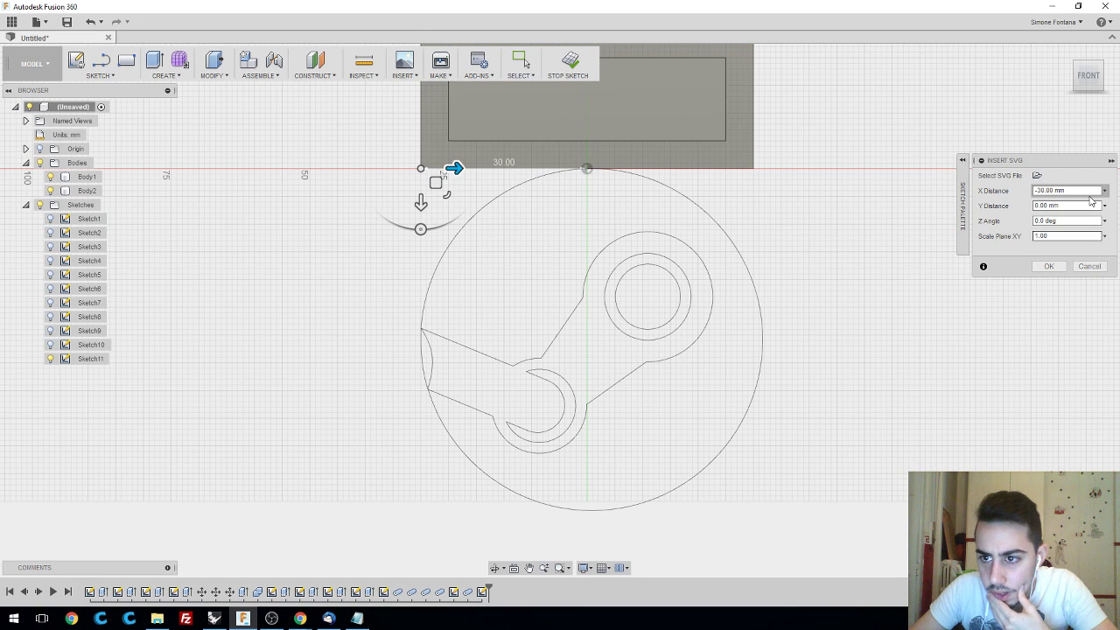
{"action": "scroll", "coordinate": [534, 387], "scroll_direction": "up", "scroll_amount": 1}
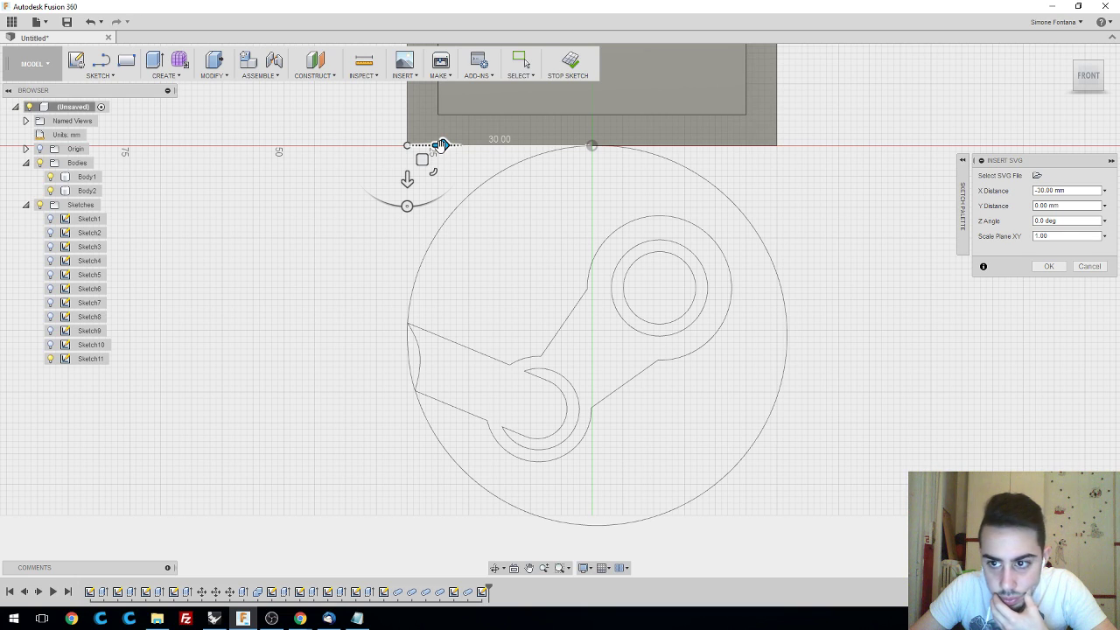
- Scale the logo to 0.9, position it at X 0 mm and 4 mm down, and confirm
{"action": "double_click", "coordinate": [1061, 236]}
{"action": "type", "text": "0."}
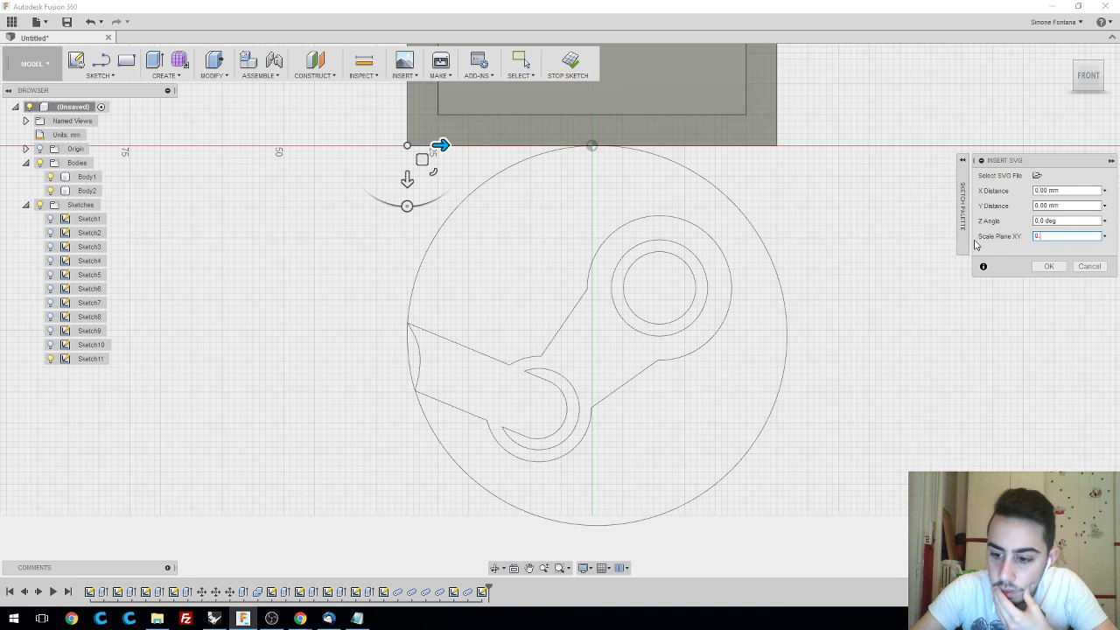
{"action": "type", "text": "9"}
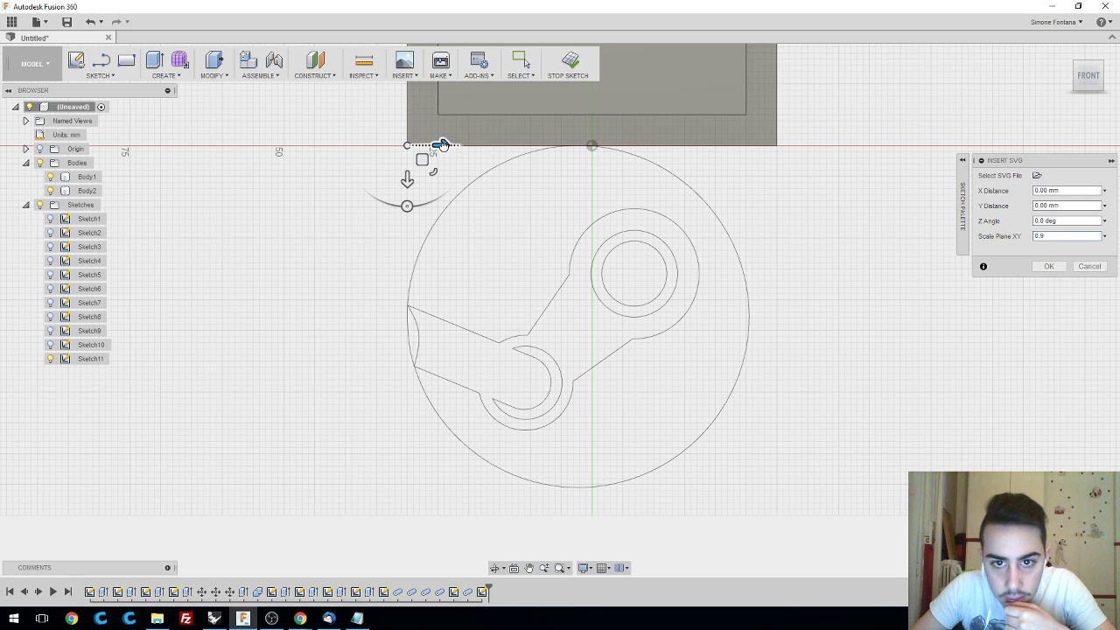
{"action": "left_click_drag", "start_coordinate": [443, 144], "coordinate": [455, 148]}
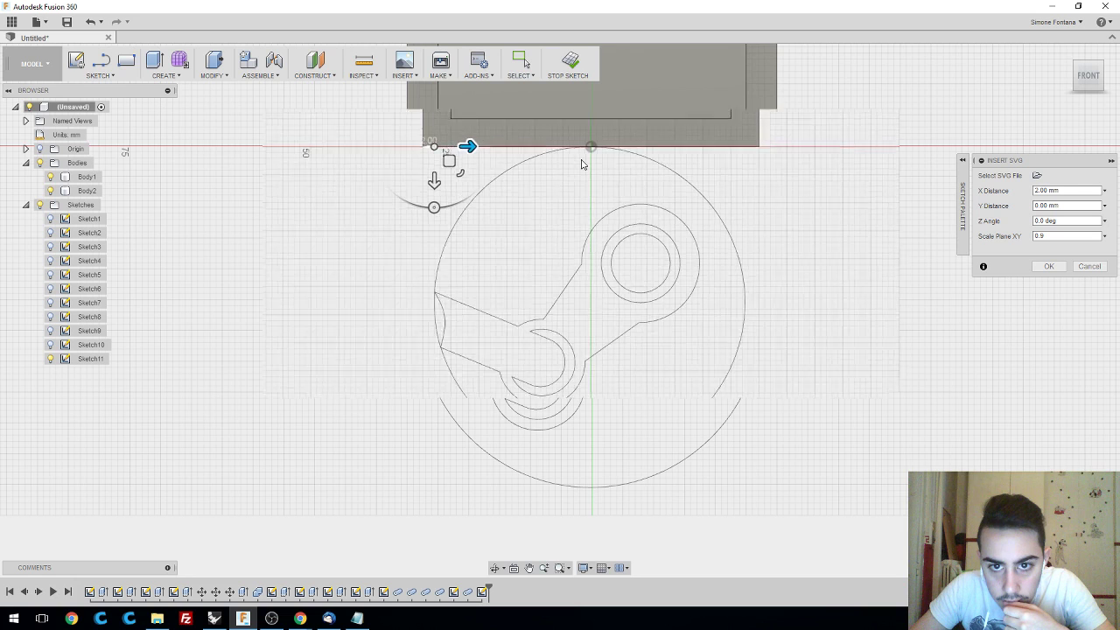
{"action": "scroll", "coordinate": [581, 135], "scroll_direction": "up", "scroll_amount": 3}
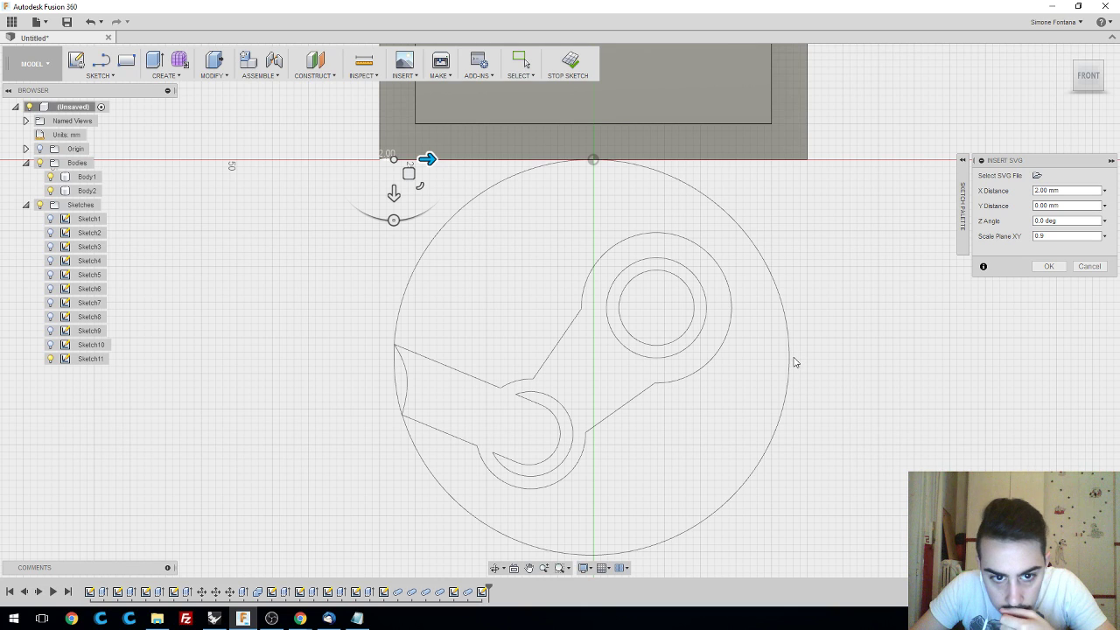
{"action": "left_click_drag", "start_coordinate": [427, 156], "coordinate": [434, 158]}
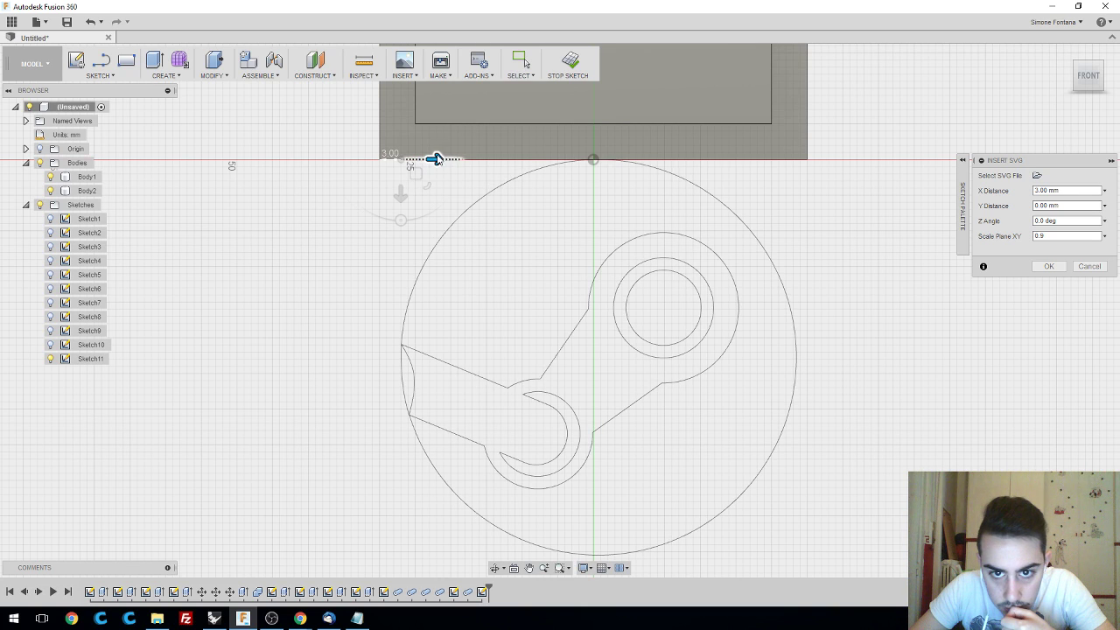
{"action": "left_click_drag", "start_coordinate": [401, 206], "coordinate": [400, 229]}
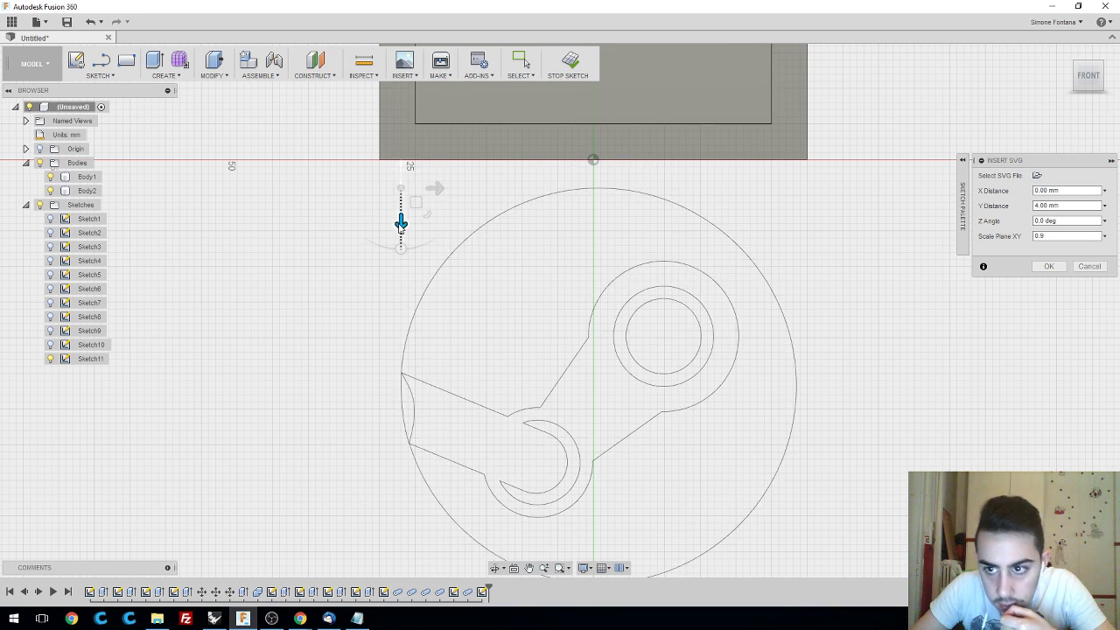
{"action": "left_click", "coordinate": [1048, 266]}
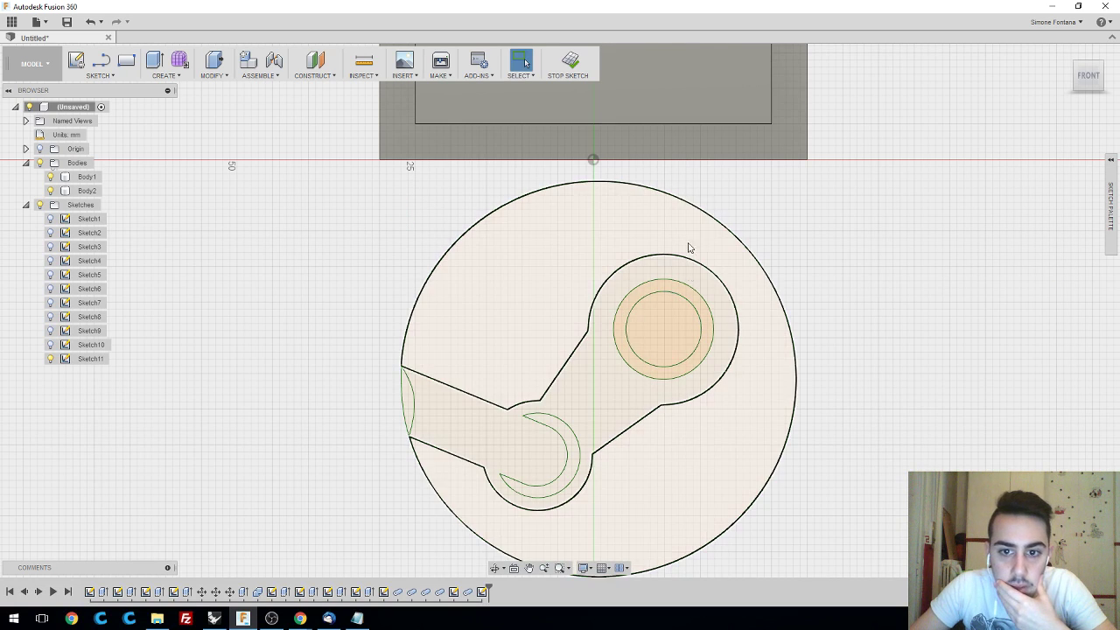
- Trim the small arc on the logo's left edge and check it against the reference image
{"action": "key", "text": "t"}
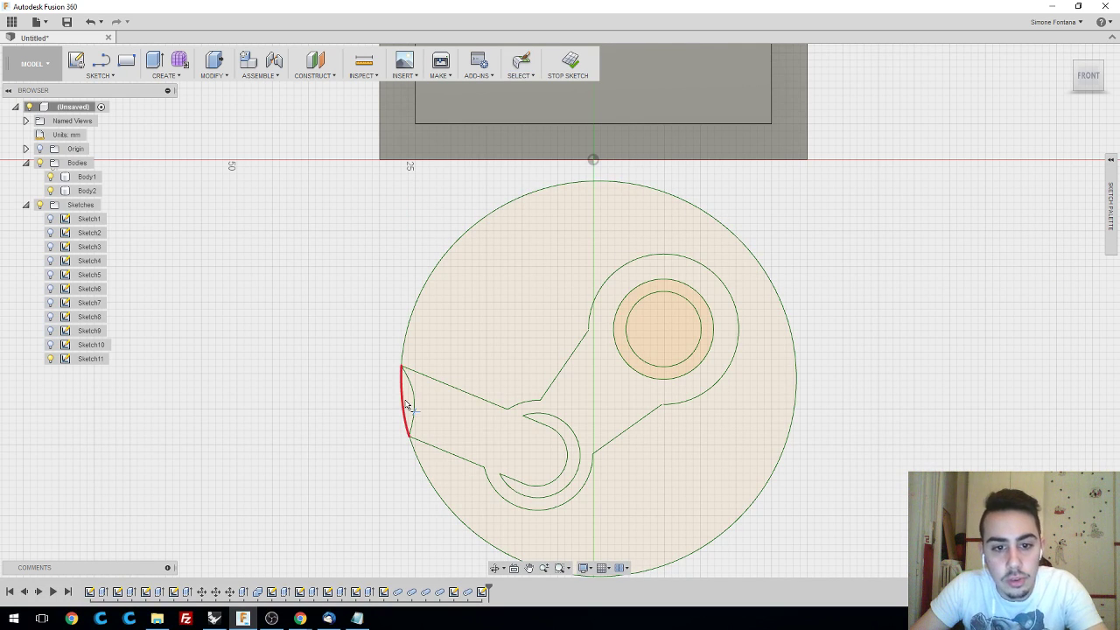
{"action": "left_click", "coordinate": [414, 405]}
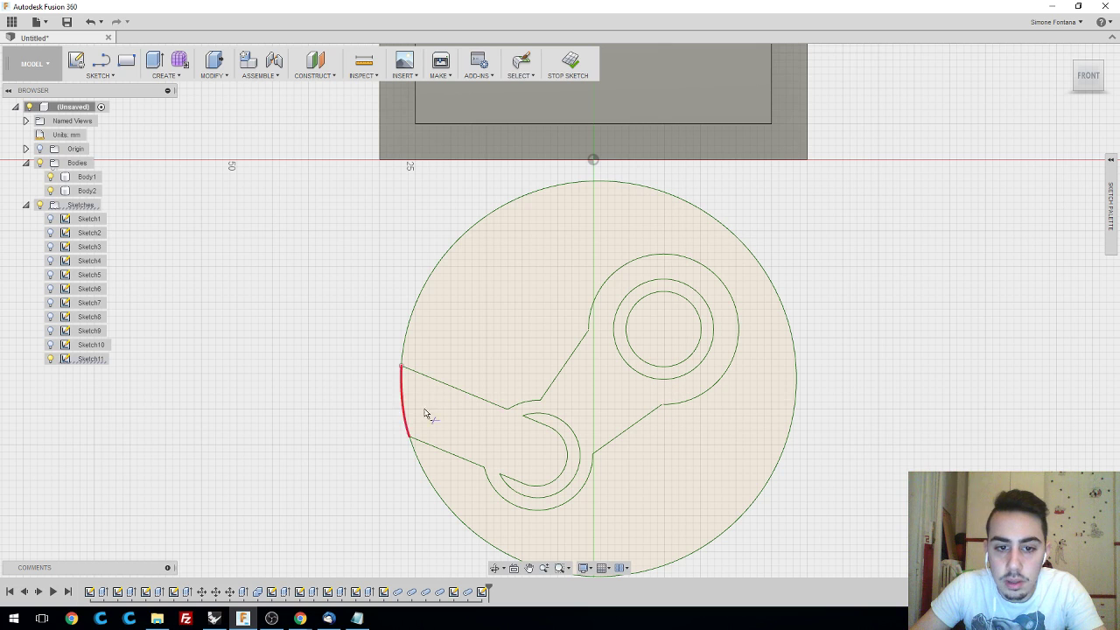
{"action": "mouse_move", "coordinate": [300, 618]}
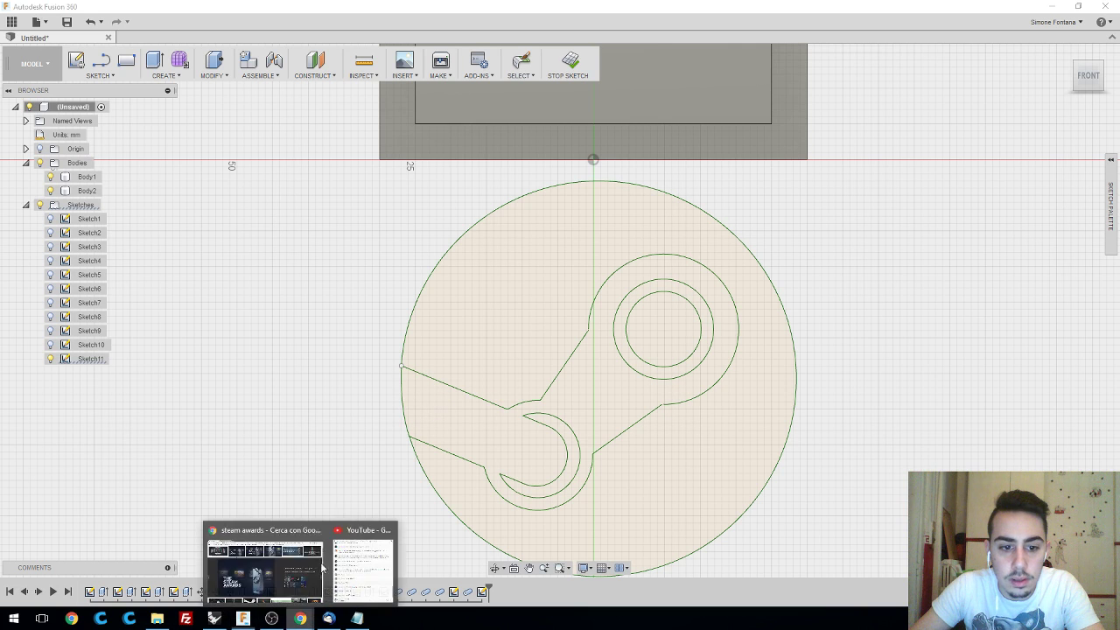
{"action": "left_click", "coordinate": [277, 571]}
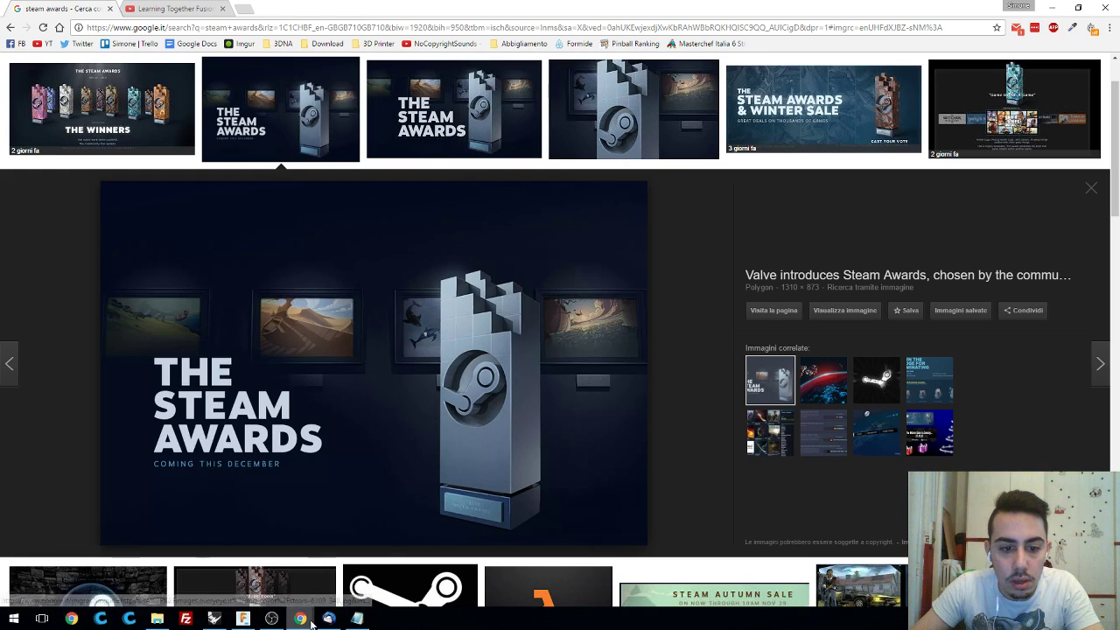
{"action": "left_click", "coordinate": [243, 618]}
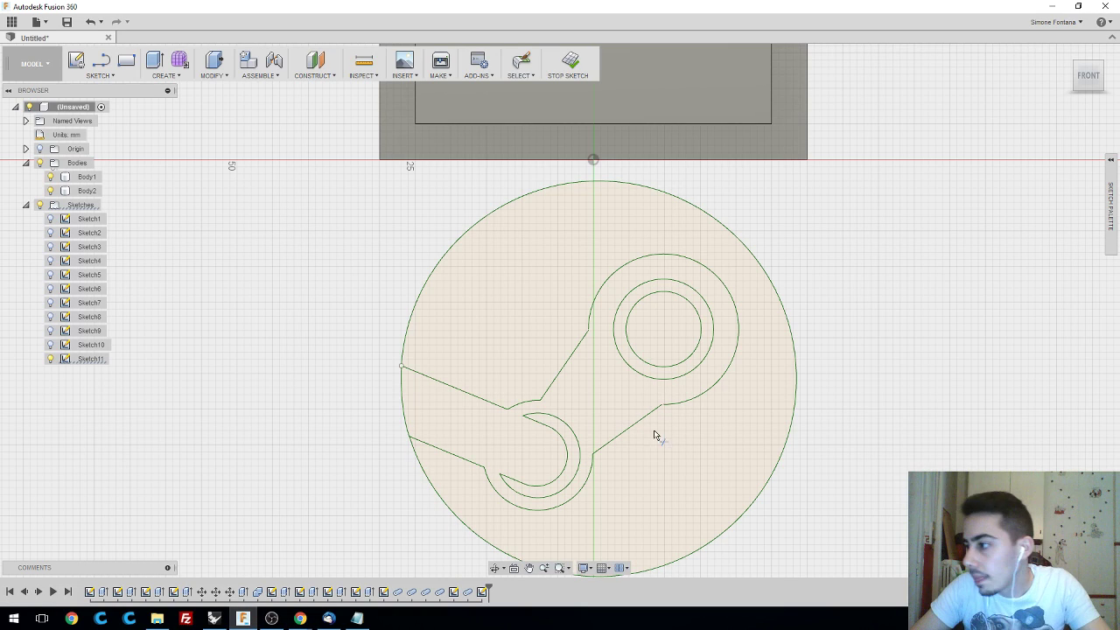
{"action": "middle_click_drag", "start_coordinate": [875, 409], "coordinate": [875, 333]}
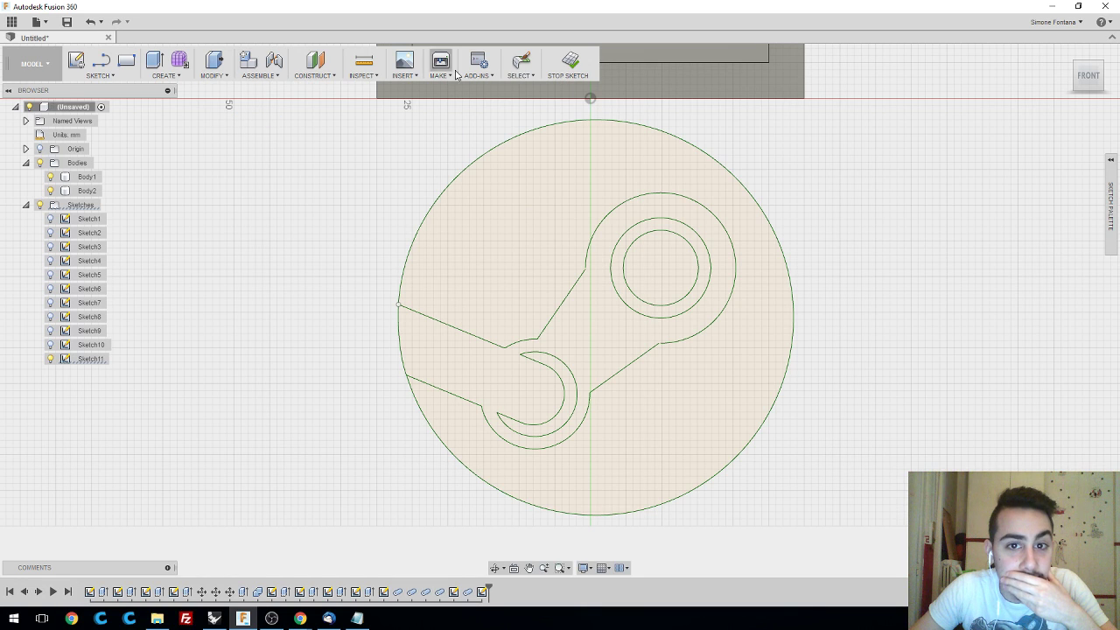
{"action": "left_click", "coordinate": [534, 77]}
{"action": "mouse_move", "coordinate": [99, 75]}
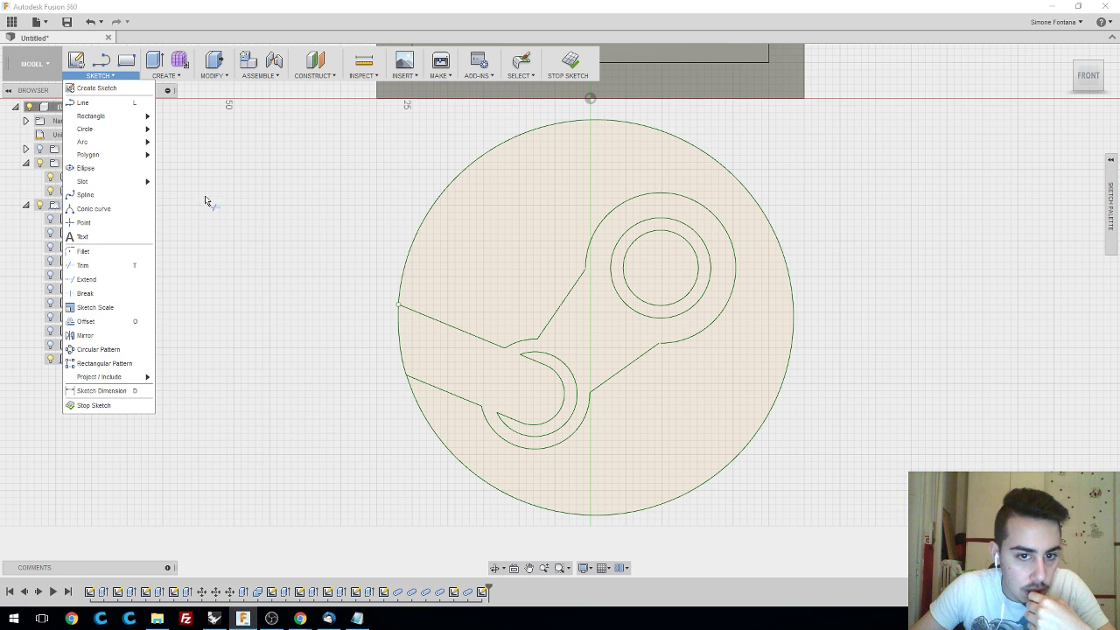
- Draw a vertical line across the logo circle from its top to its bottom edge
{"action": "left_click", "coordinate": [86, 102]}
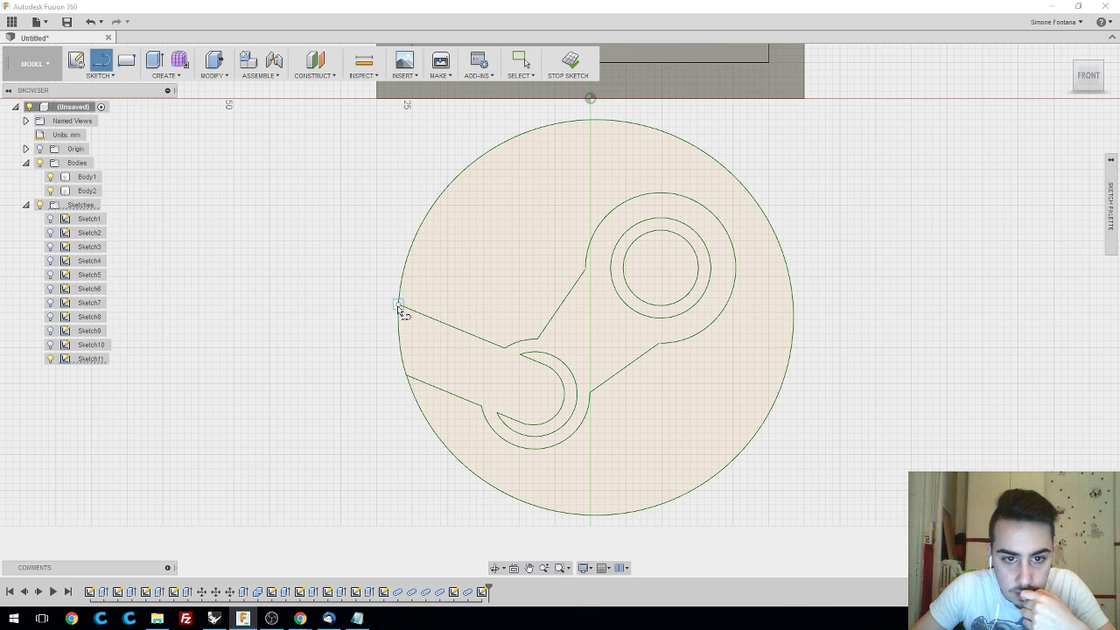
{"action": "left_click", "coordinate": [595, 120]}
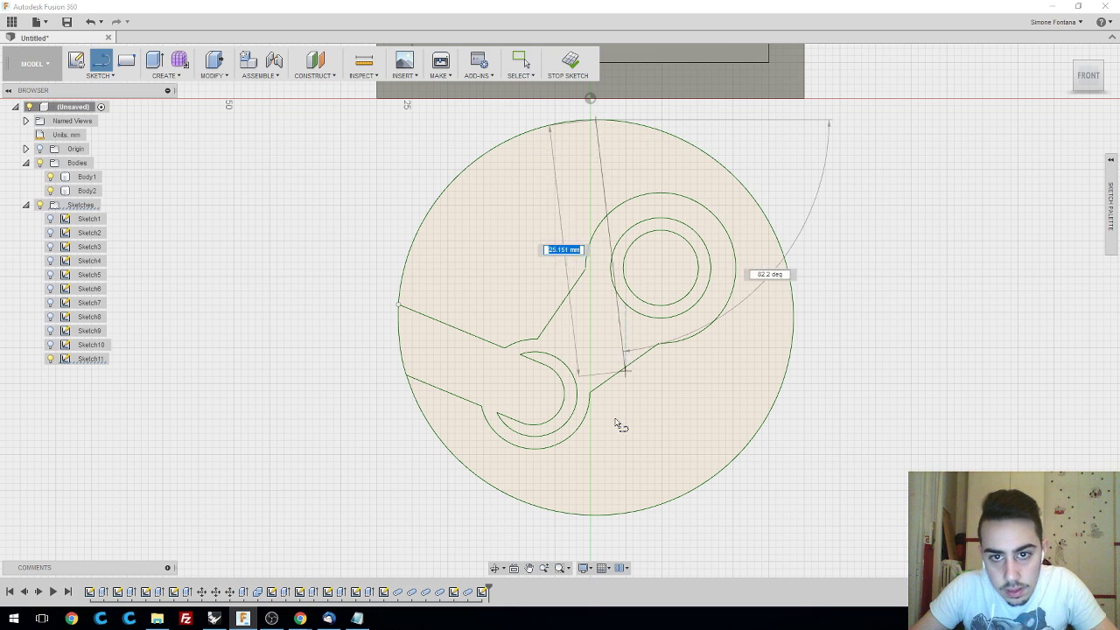
{"action": "left_click", "coordinate": [602, 516]}
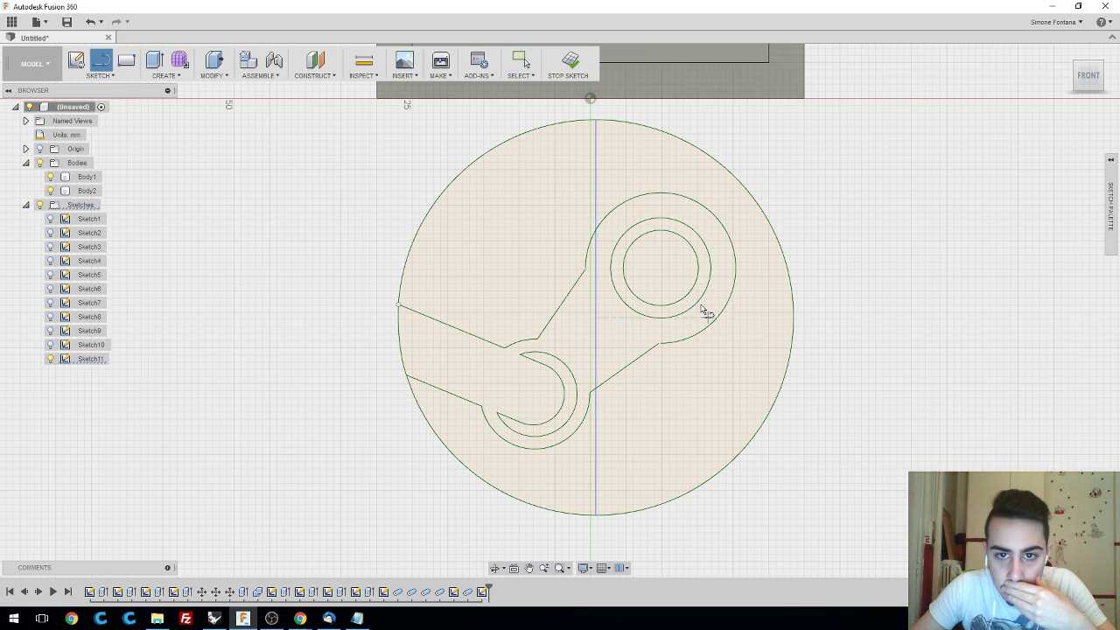
{"action": "left_click", "coordinate": [112, 77]}
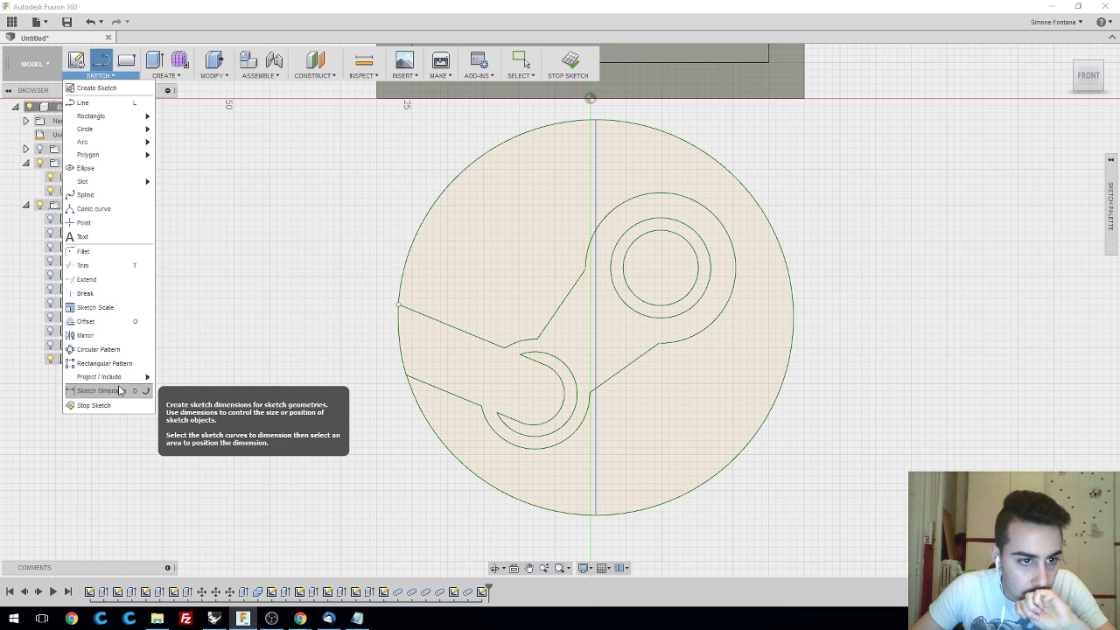
{"action": "left_click", "coordinate": [111, 310]}
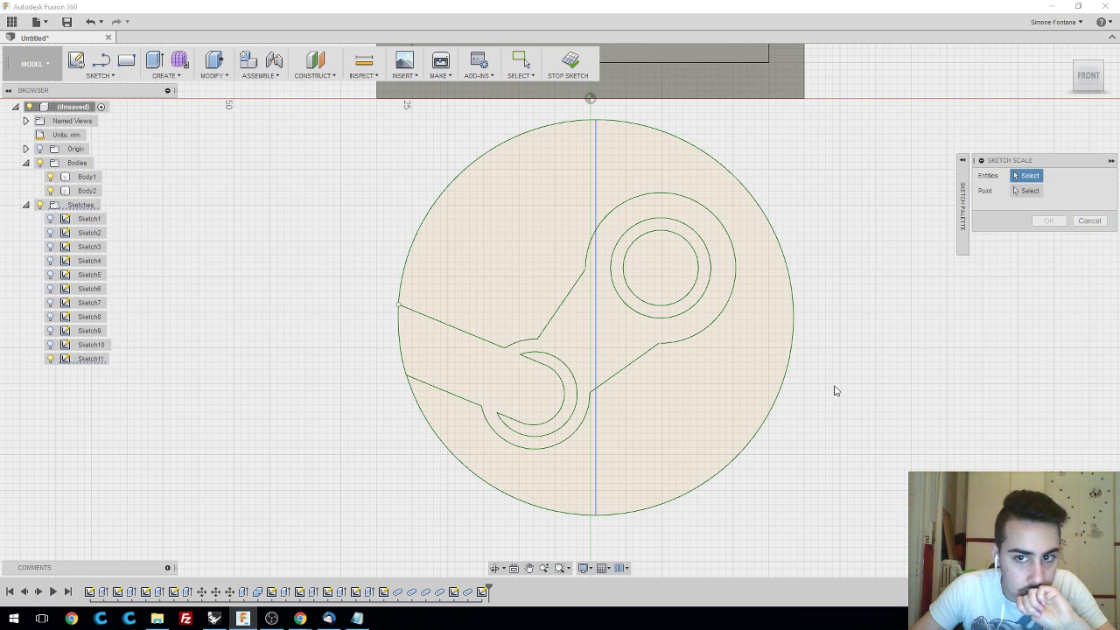
{"action": "mouse_move", "coordinate": [811, 520]}
{"action": "left_mouse_down"}
{"action": "mouse_move", "coordinate": [750, 481]}
{"action": "mouse_move", "coordinate": [375, 105]}
{"action": "mouse_move", "coordinate": [364, 107]}
{"action": "left_mouse_up"}
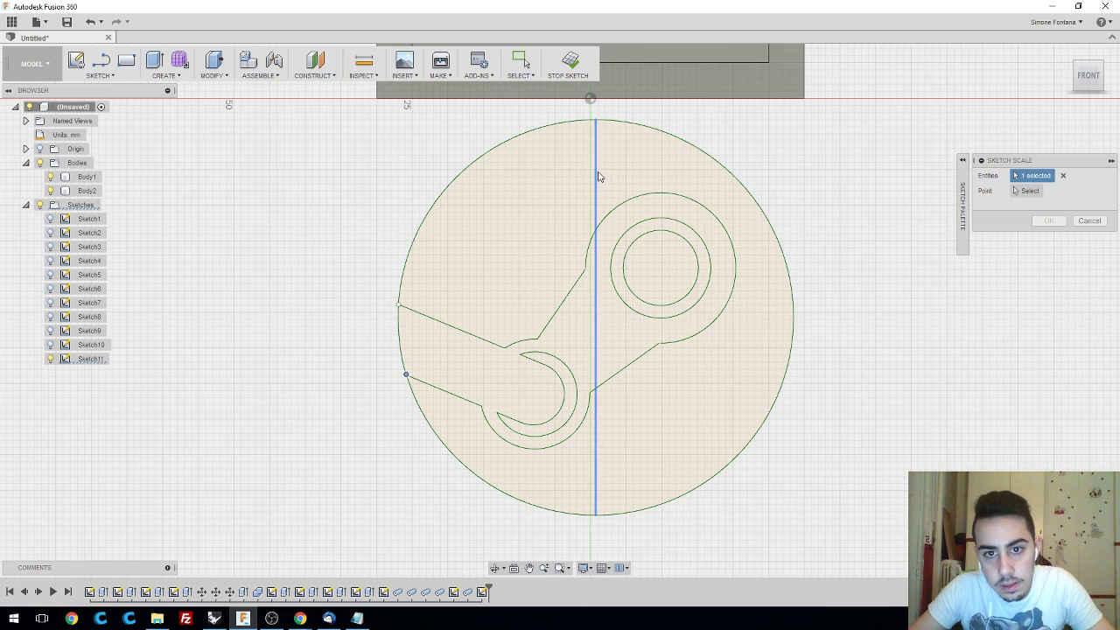
{"action": "key", "text": "Escape"}
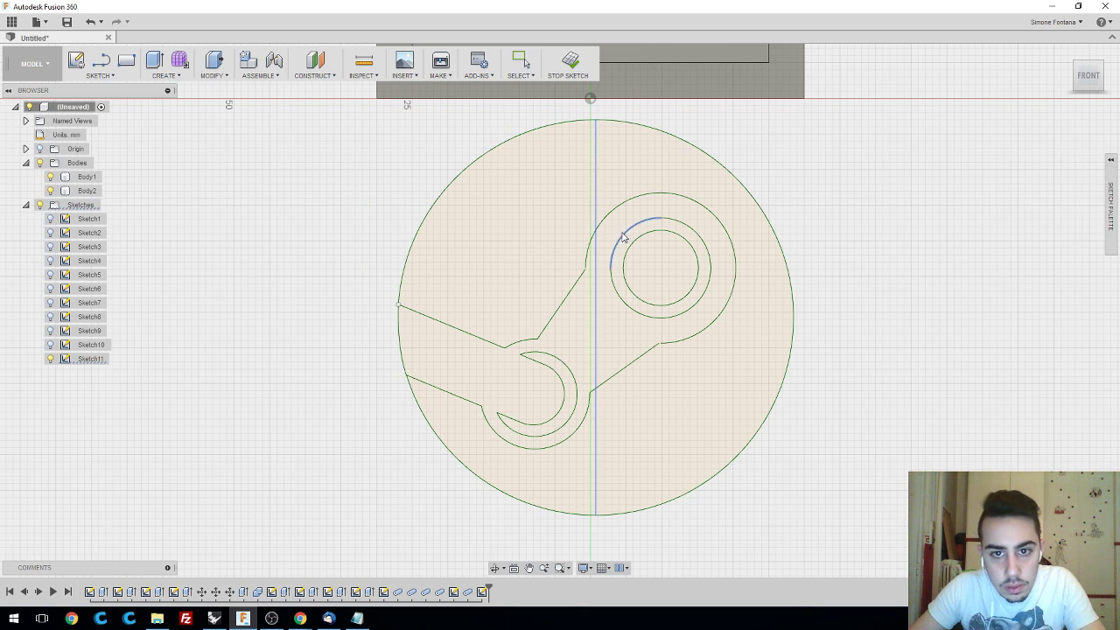
{"action": "left_click_drag", "start_coordinate": [848, 491], "coordinate": [311, 108]}
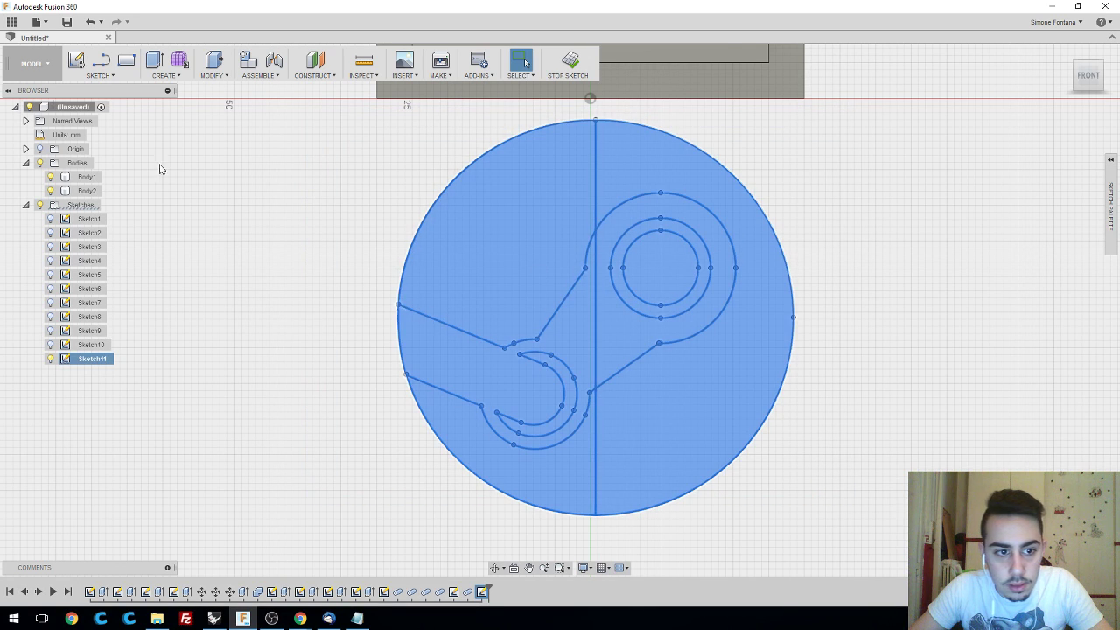
{"action": "left_click", "coordinate": [103, 77]}
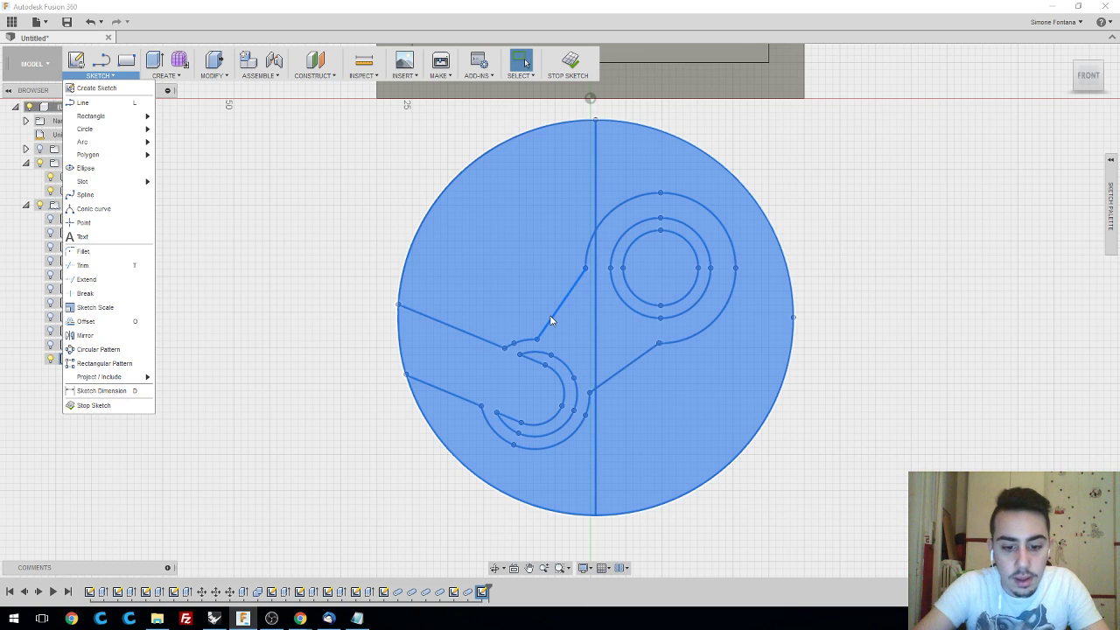
{"action": "key", "text": "Escape"}
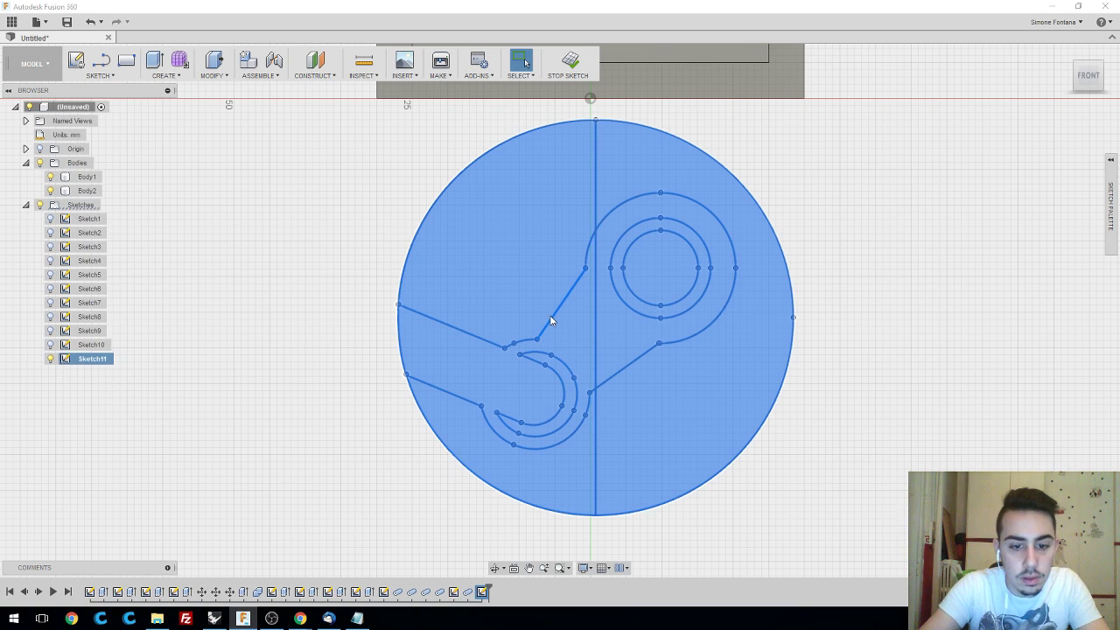
{"action": "type", "text": "smove"}
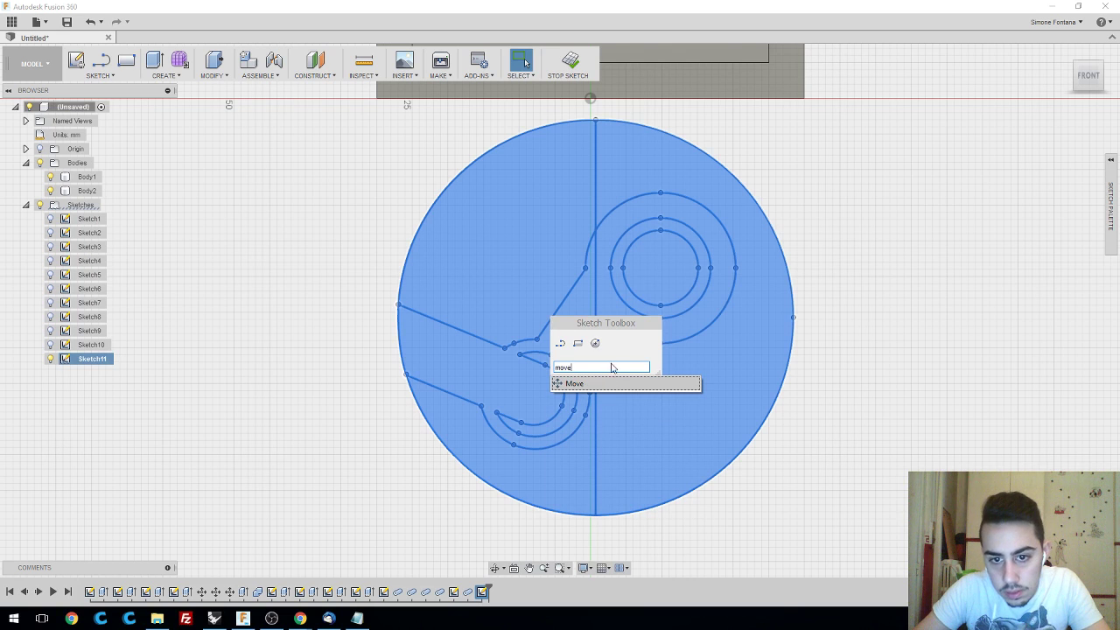
{"action": "key", "text": "Return"}
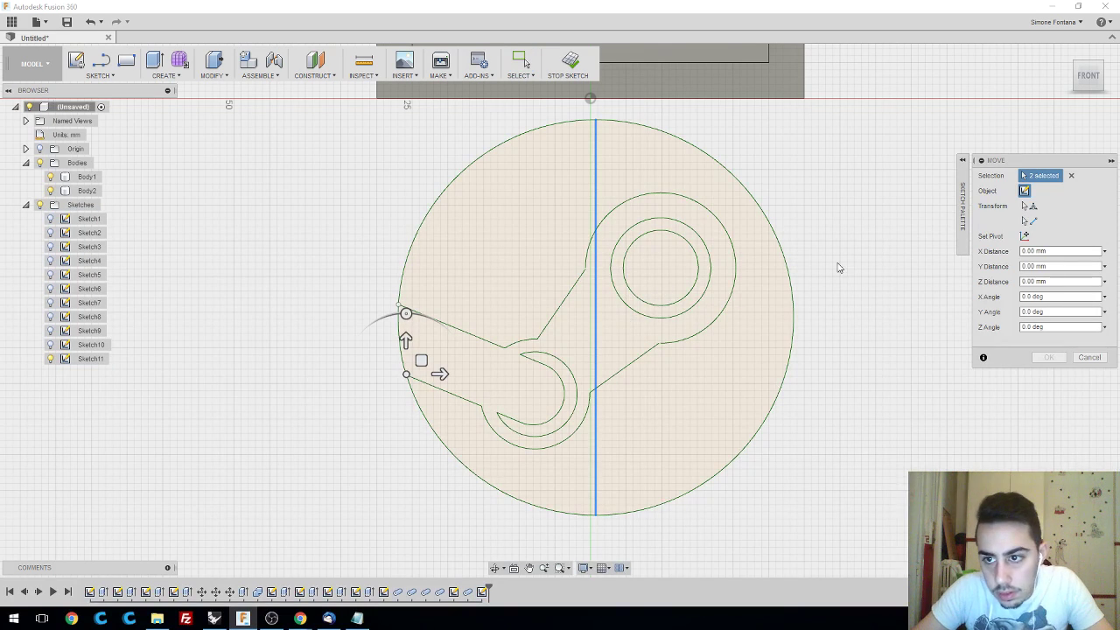
{"action": "left_click", "coordinate": [628, 264]}
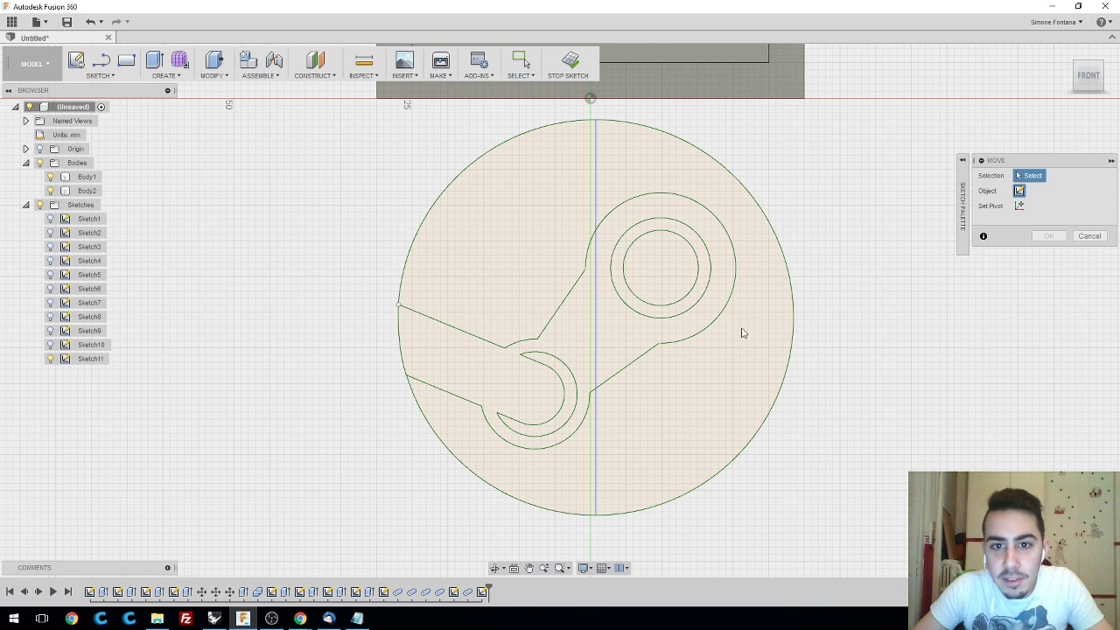
{"action": "mouse_move", "coordinate": [781, 490]}
{"action": "left_mouse_down"}
{"action": "mouse_move", "coordinate": [337, 173]}
{"action": "mouse_move", "coordinate": [322, 113]}
{"action": "left_mouse_up"}
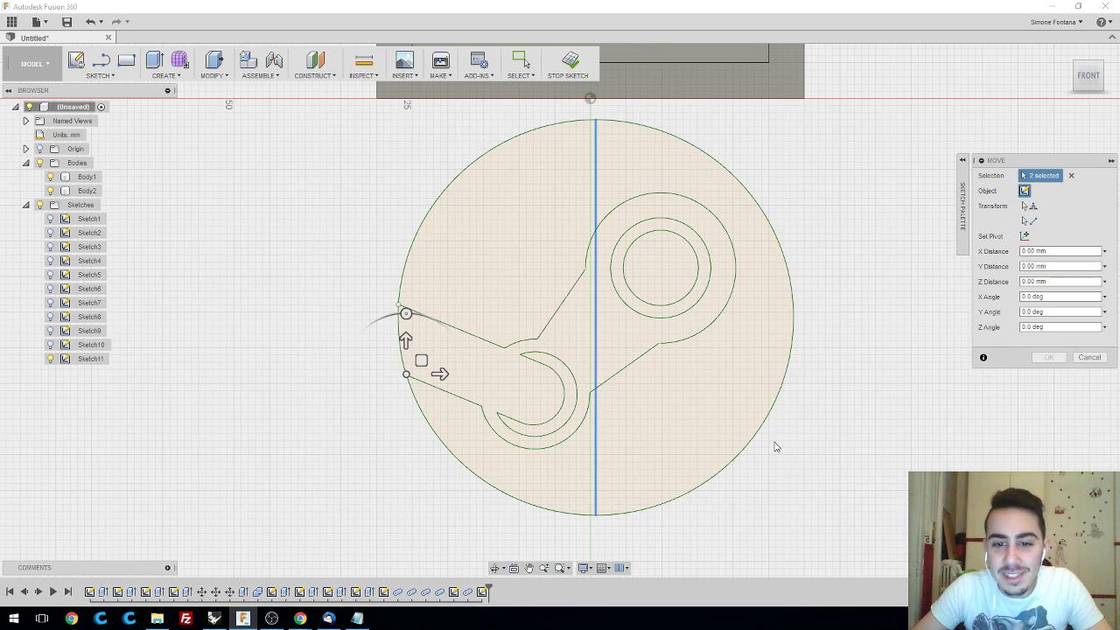
{"action": "key", "text": "Escape"}
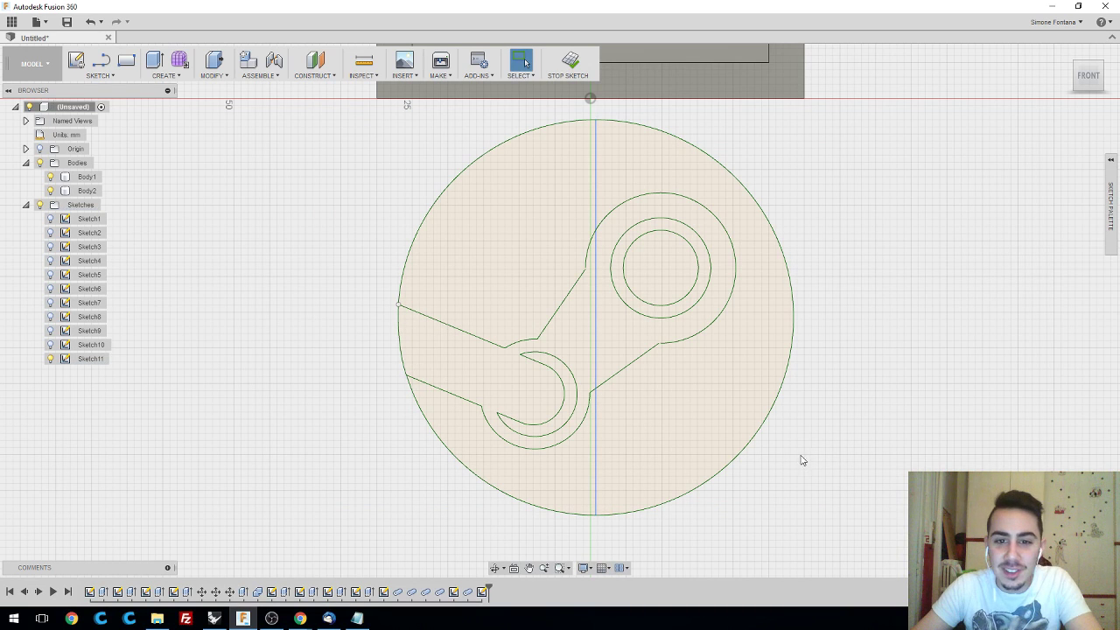
{"action": "left_click_drag", "start_coordinate": [359, 155], "coordinate": [342, 114]}
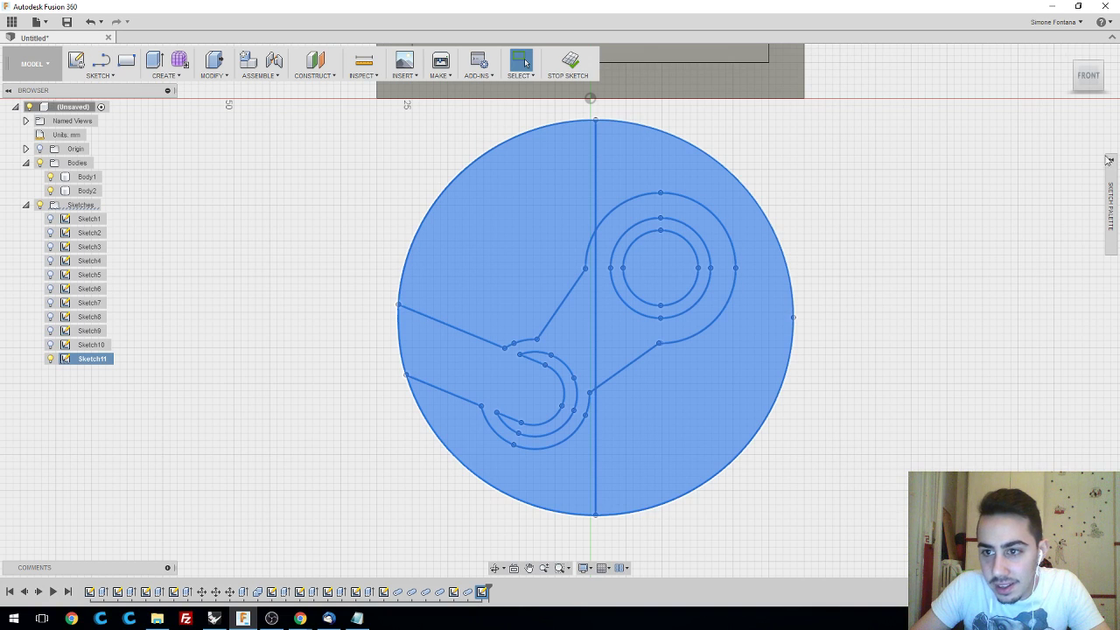
{"action": "type", "text": "smirror"}
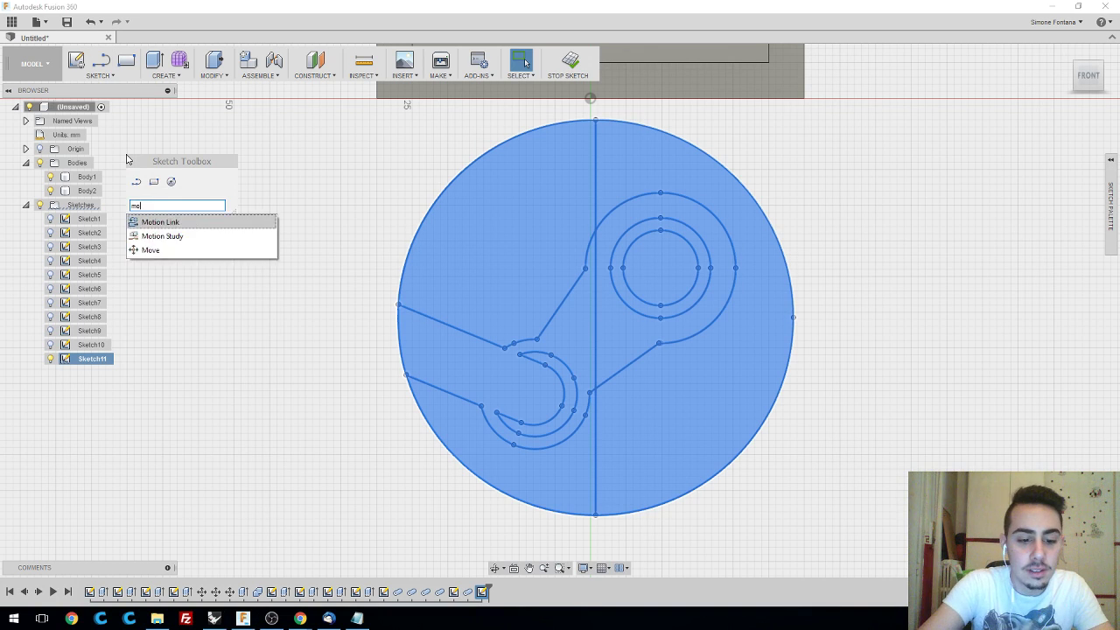
{"action": "key", "text": "Return"}
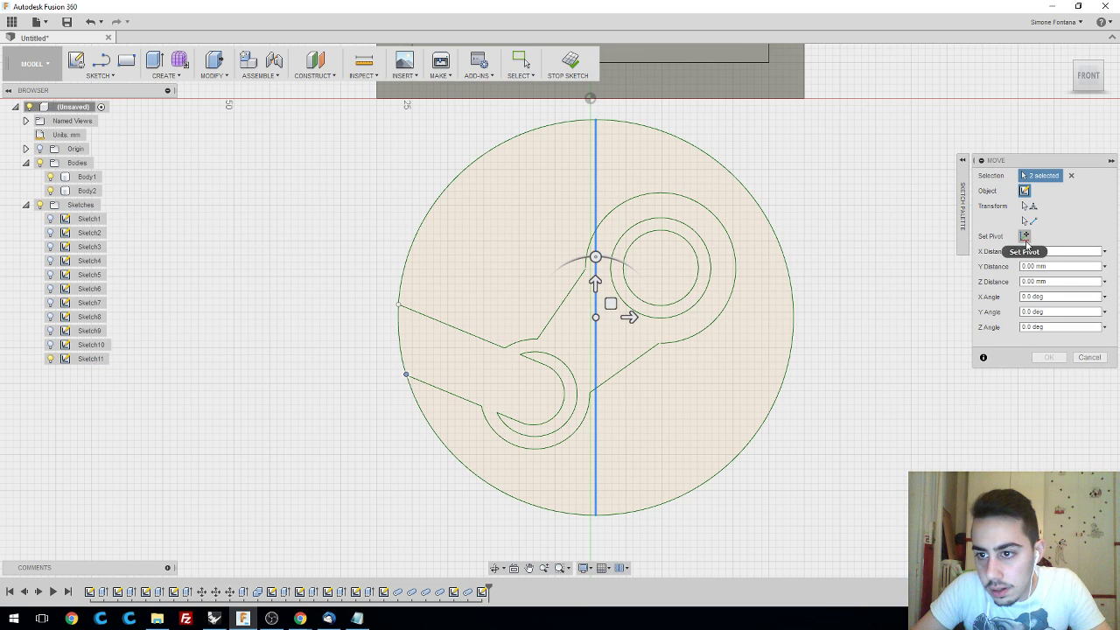
{"action": "left_click", "coordinate": [1024, 236]}
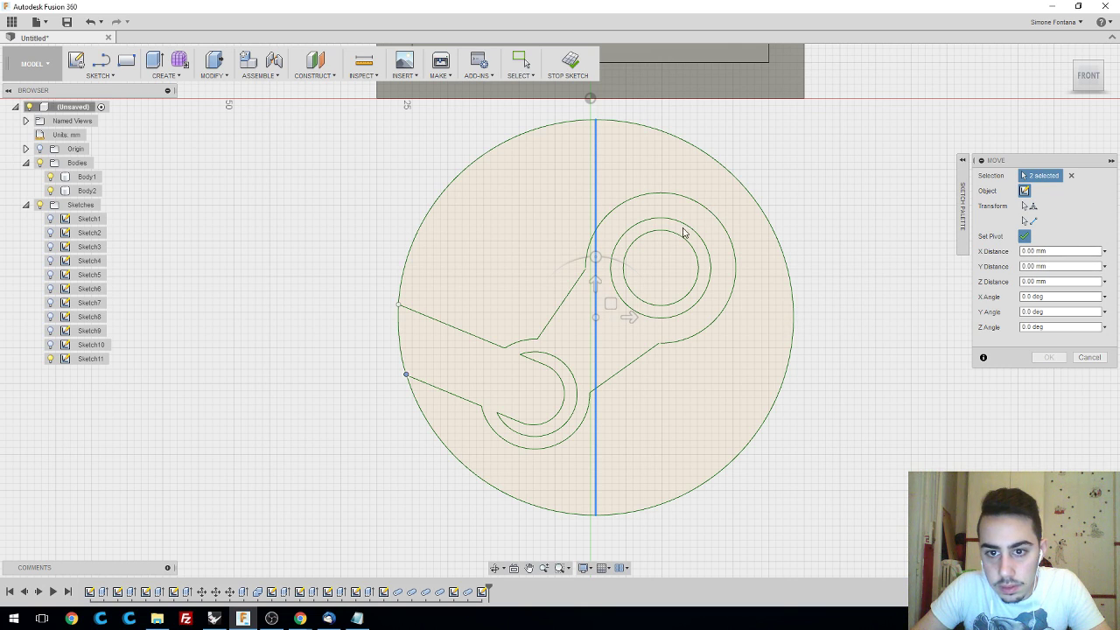
{"action": "left_click_drag", "start_coordinate": [629, 316], "coordinate": [711, 326]}
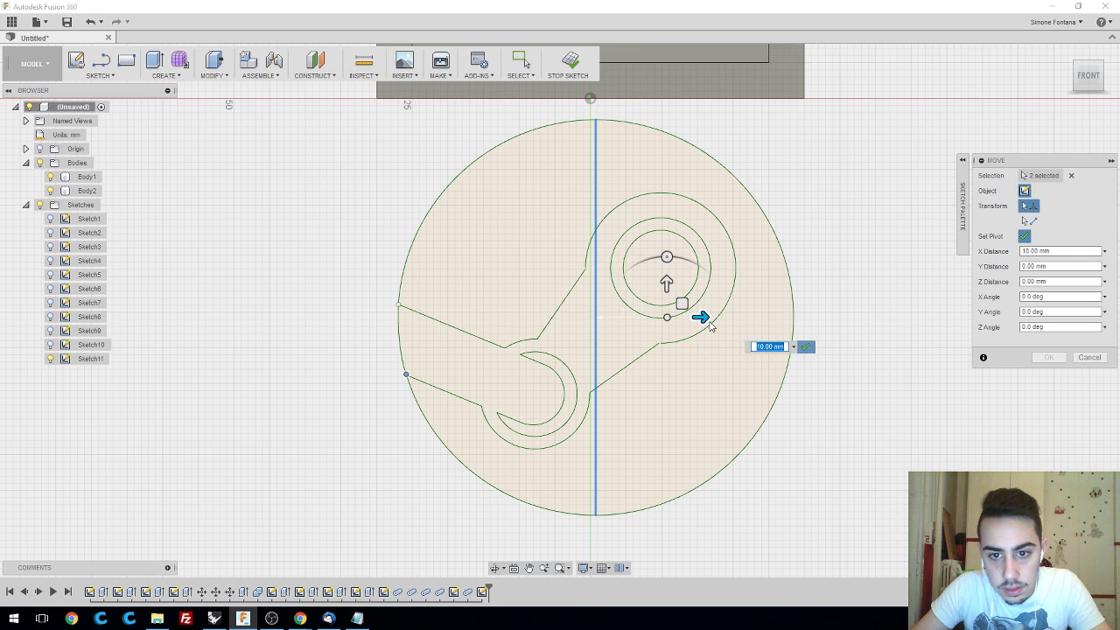
{"action": "key", "text": "Return"}
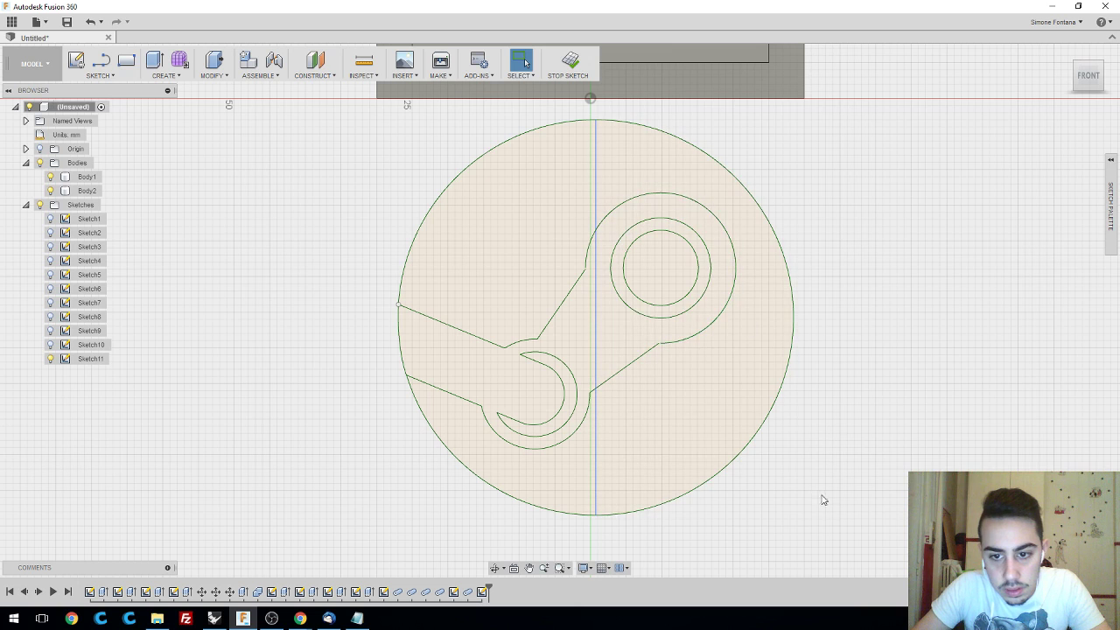
{"action": "mouse_move", "coordinate": [826, 523]}
{"action": "left_mouse_down"}
{"action": "mouse_move", "coordinate": [274, 149]}
{"action": "mouse_move", "coordinate": [288, 108]}
{"action": "left_mouse_up"}
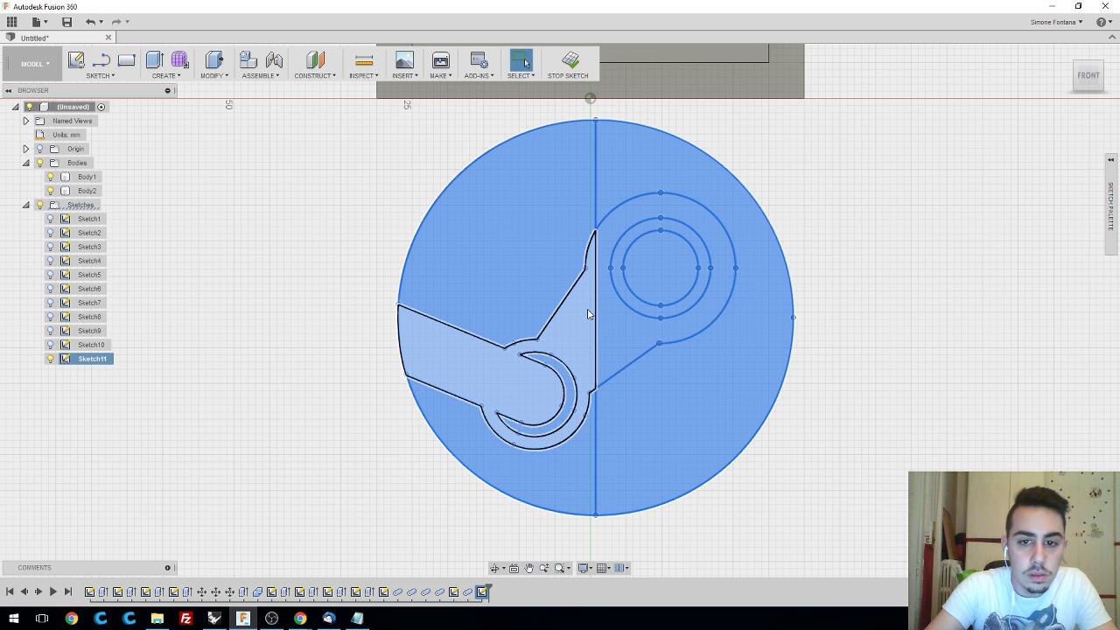
{"action": "type", "text": "s"}
{"action": "type", "text": "mo"}
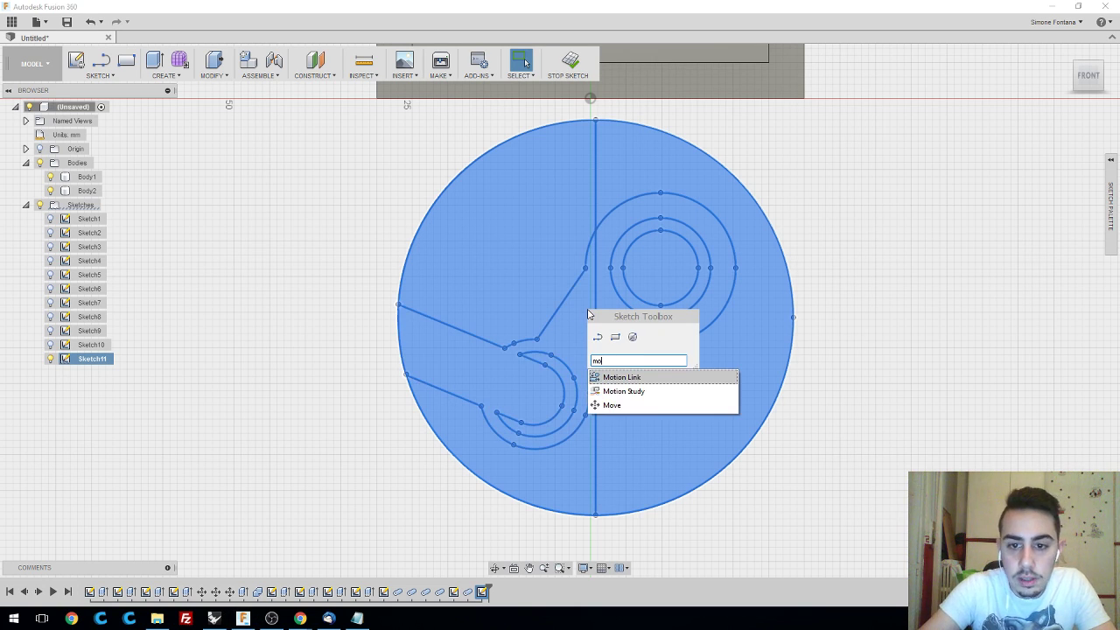
{"action": "key", "text": "Down"}
{"action": "key", "text": "Down"}
{"action": "key", "text": "Return"}
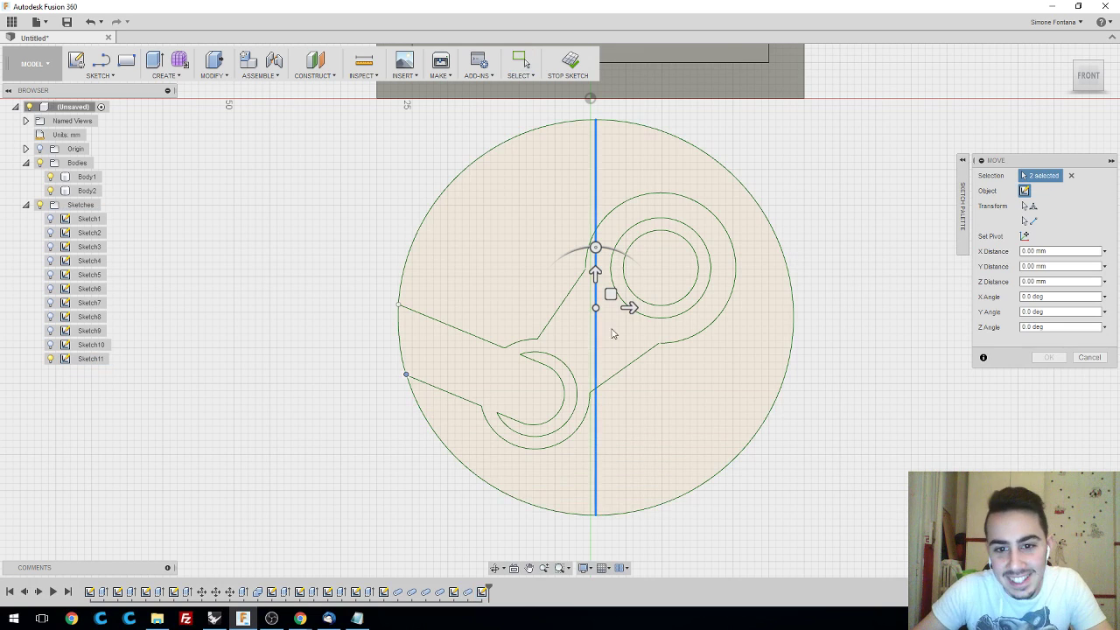
{"action": "left_click_drag", "start_coordinate": [630, 305], "coordinate": [354, 305]}
{"action": "key", "text": "Return"}
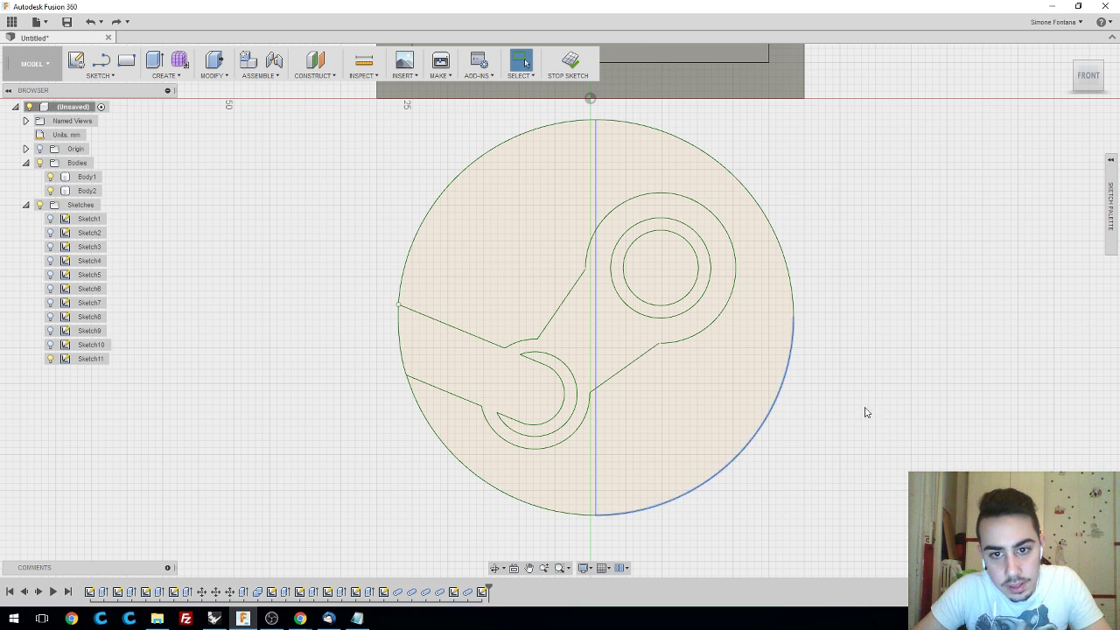
{"action": "mouse_move", "coordinate": [826, 482]}
{"action": "left_mouse_down"}
{"action": "mouse_move", "coordinate": [391, 170]}
{"action": "mouse_move", "coordinate": [346, 121]}
{"action": "left_mouse_up"}
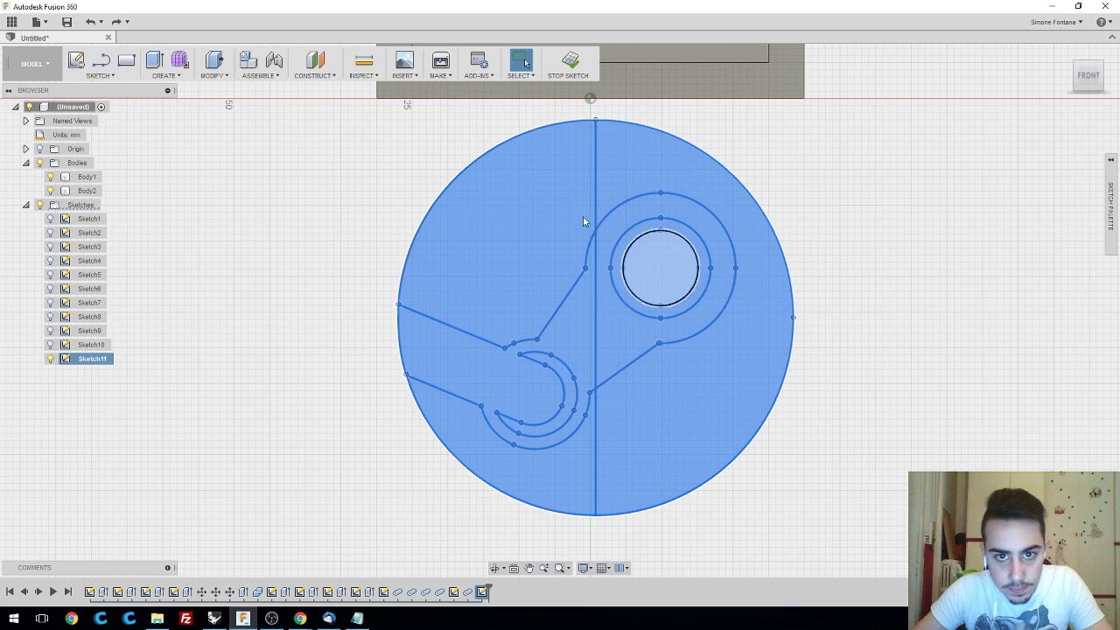
{"action": "scroll", "coordinate": [596, 122], "scroll_direction": "down", "scroll_amount": 2}
{"action": "scroll", "coordinate": [595, 123], "scroll_direction": "up", "scroll_amount": 6}
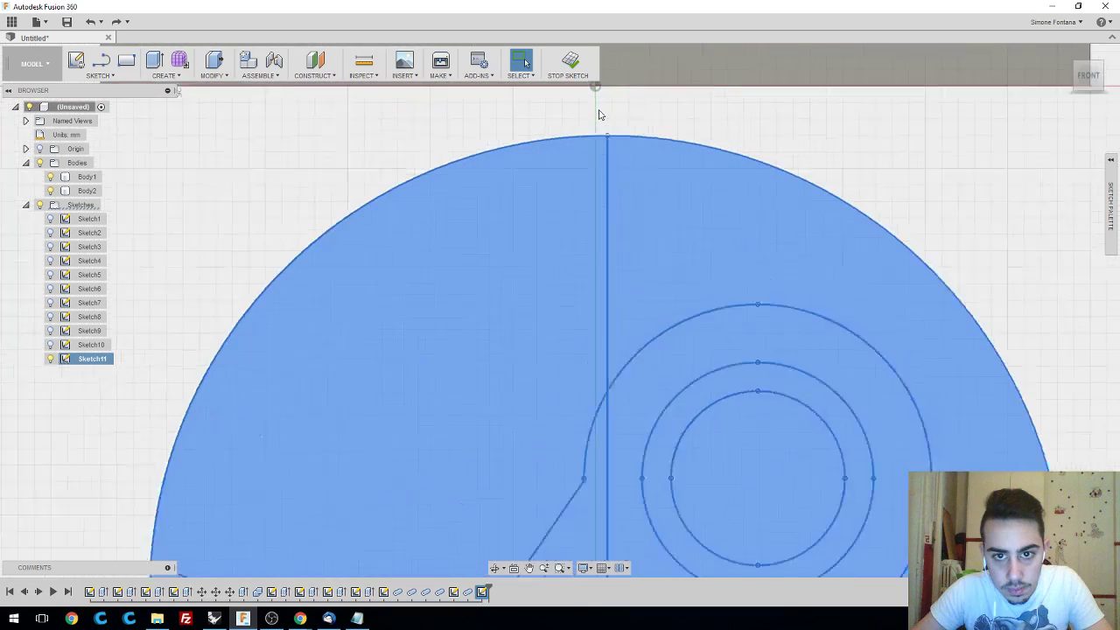
{"action": "scroll", "coordinate": [613, 156], "scroll_direction": "down", "scroll_amount": 5}
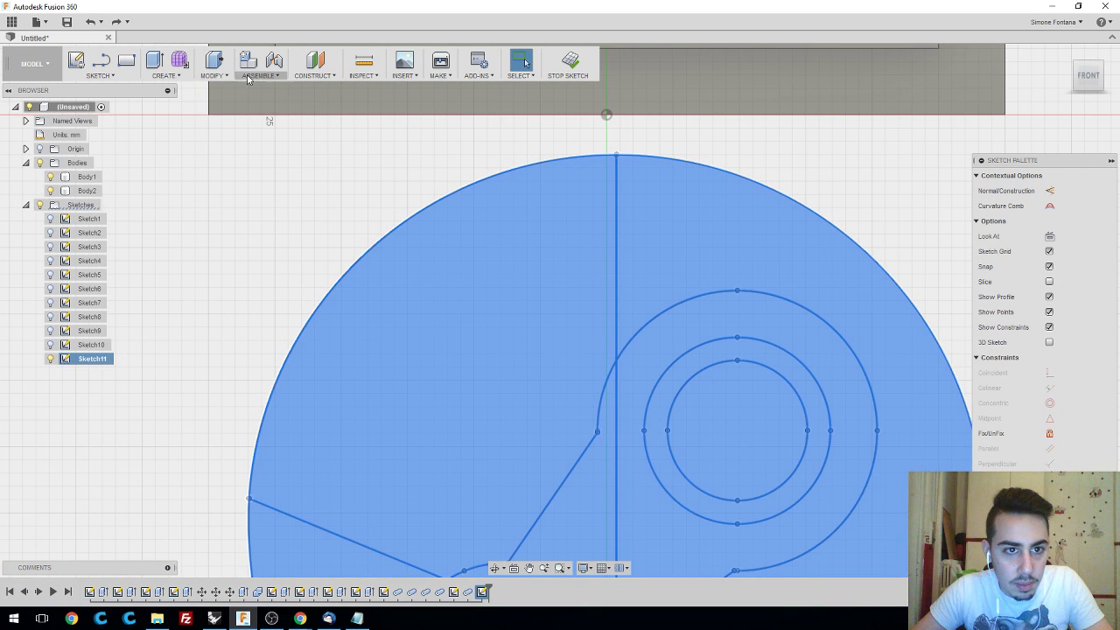
- Start a sketch dimension, cancel it, and zoom out to bring the logo into view
{"action": "left_click", "coordinate": [100, 75]}
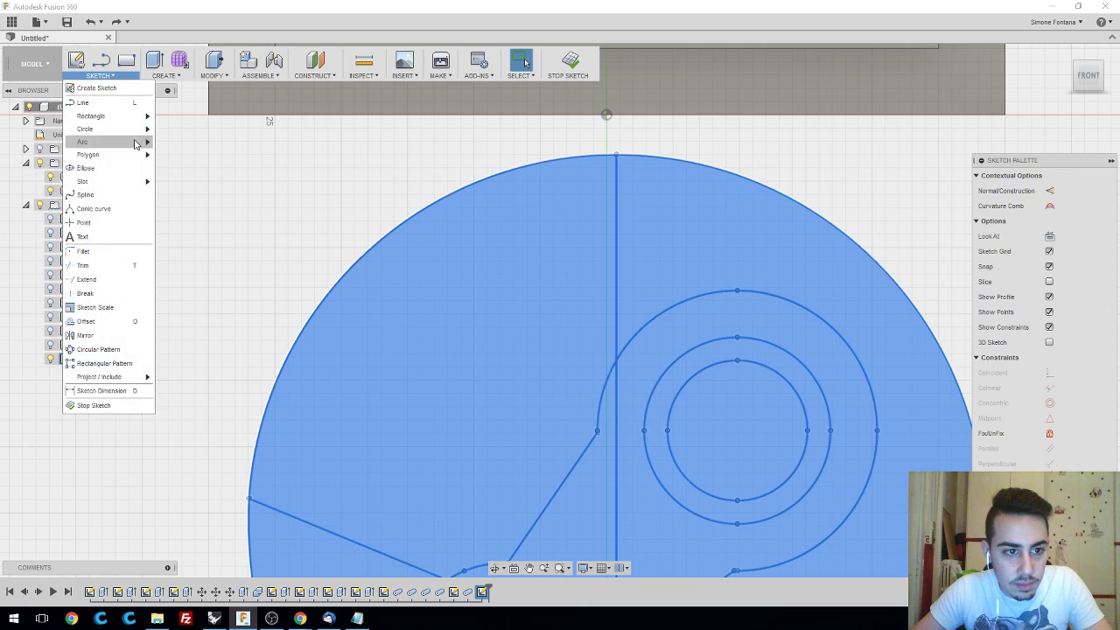
{"action": "left_click", "coordinate": [110, 393]}
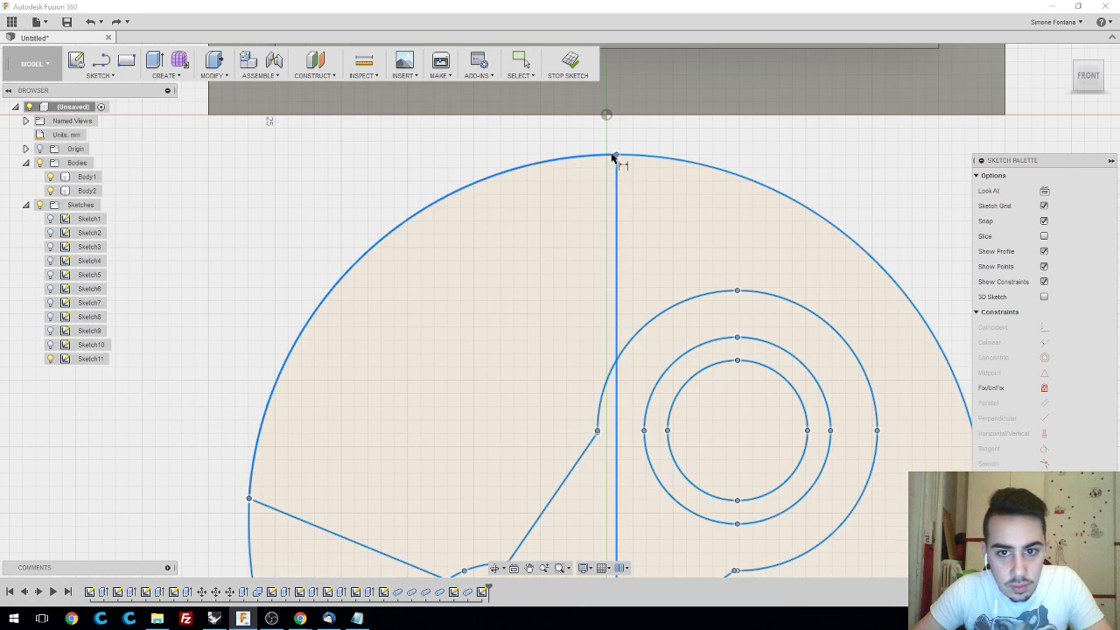
{"action": "scroll", "coordinate": [617, 156], "scroll_direction": "up", "scroll_amount": 1}
{"action": "scroll", "coordinate": [617, 156], "scroll_direction": "up", "scroll_amount": 3}
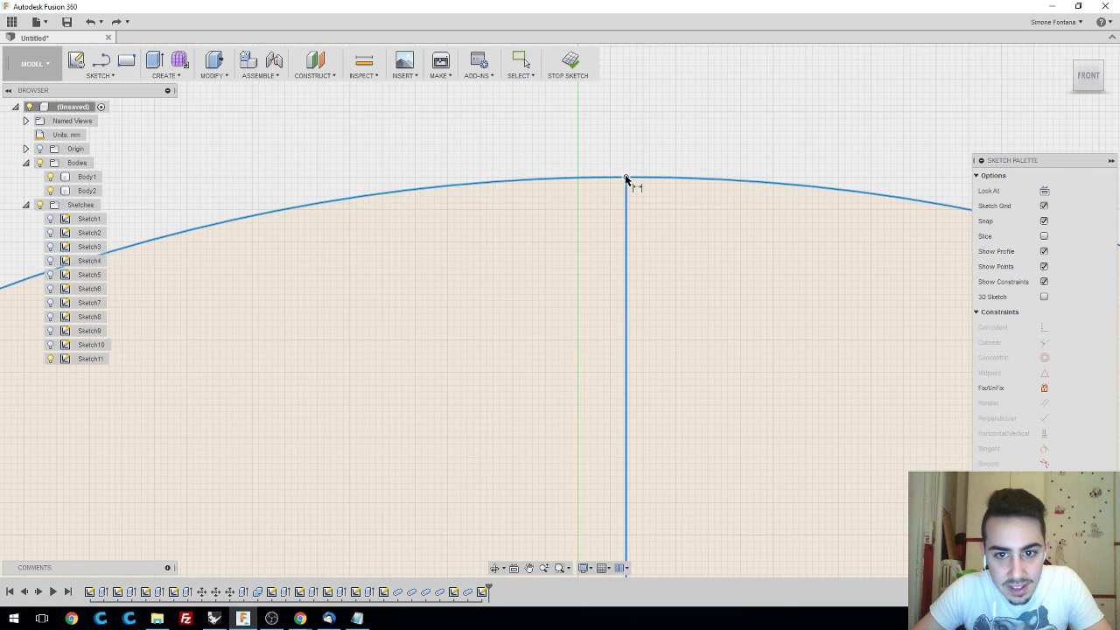
{"action": "scroll", "coordinate": [579, 180], "scroll_direction": "down", "scroll_amount": 1}
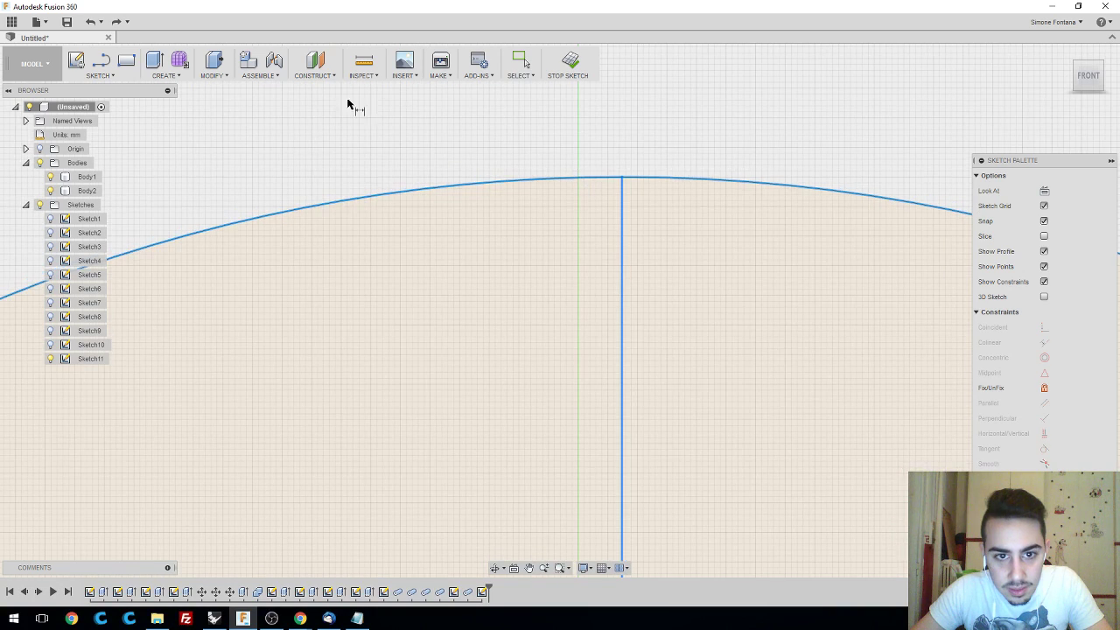
{"action": "key", "text": "Escape"}
{"action": "scroll", "coordinate": [633, 167], "scroll_direction": "up", "scroll_amount": 2}
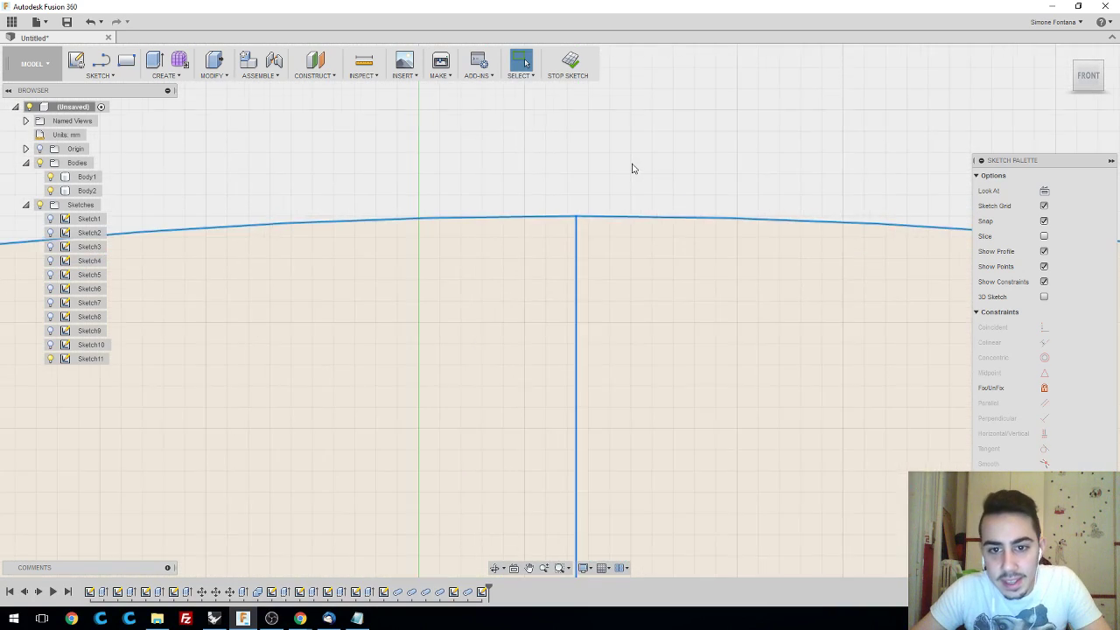
{"action": "scroll", "coordinate": [642, 170], "scroll_direction": "down", "scroll_amount": 3}
{"action": "scroll", "coordinate": [642, 172], "scroll_direction": "down", "scroll_amount": 2}
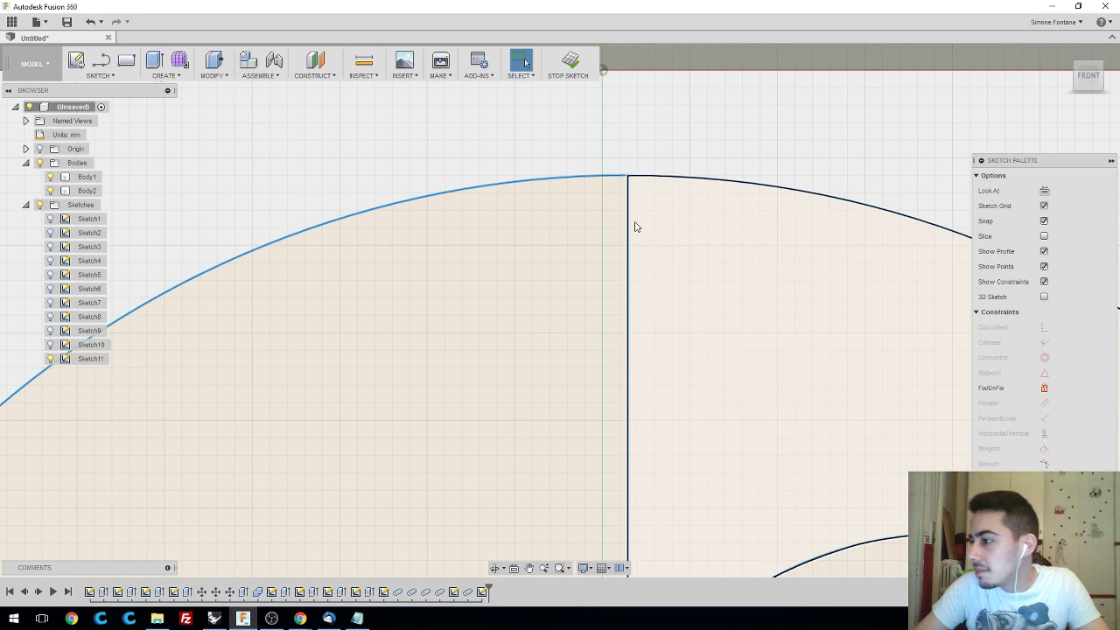
{"action": "scroll", "coordinate": [630, 224], "scroll_direction": "down", "scroll_amount": 2}
{"action": "scroll", "coordinate": [692, 289], "scroll_direction": "down", "scroll_amount": 3}
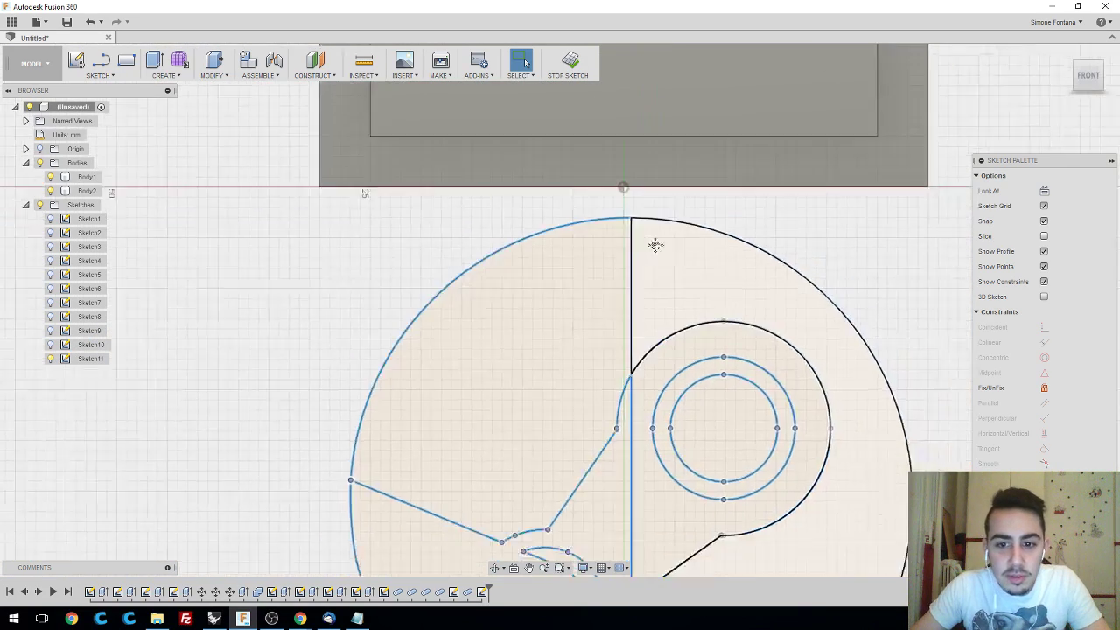
{"action": "scroll", "coordinate": [656, 245], "scroll_direction": "down", "scroll_amount": 4}
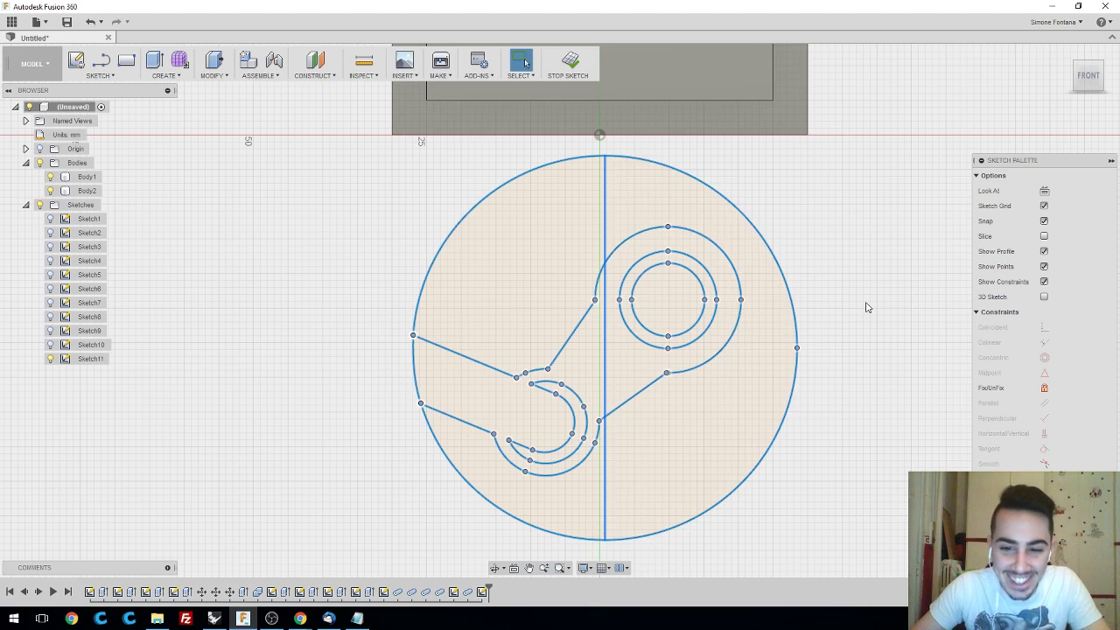
- Center the logo, clear the selection, and window-select every curve of the Steam logo sketch
{"action": "middle_click_drag", "start_coordinate": [867, 307], "coordinate": [865, 275]}
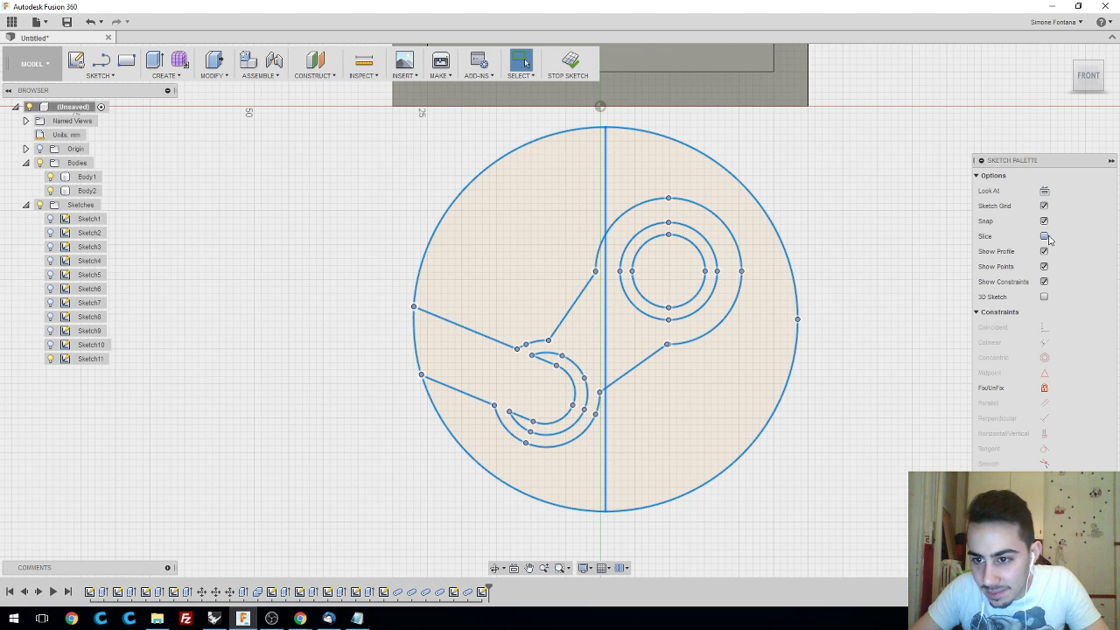
{"action": "key", "text": "ctrl+a"}
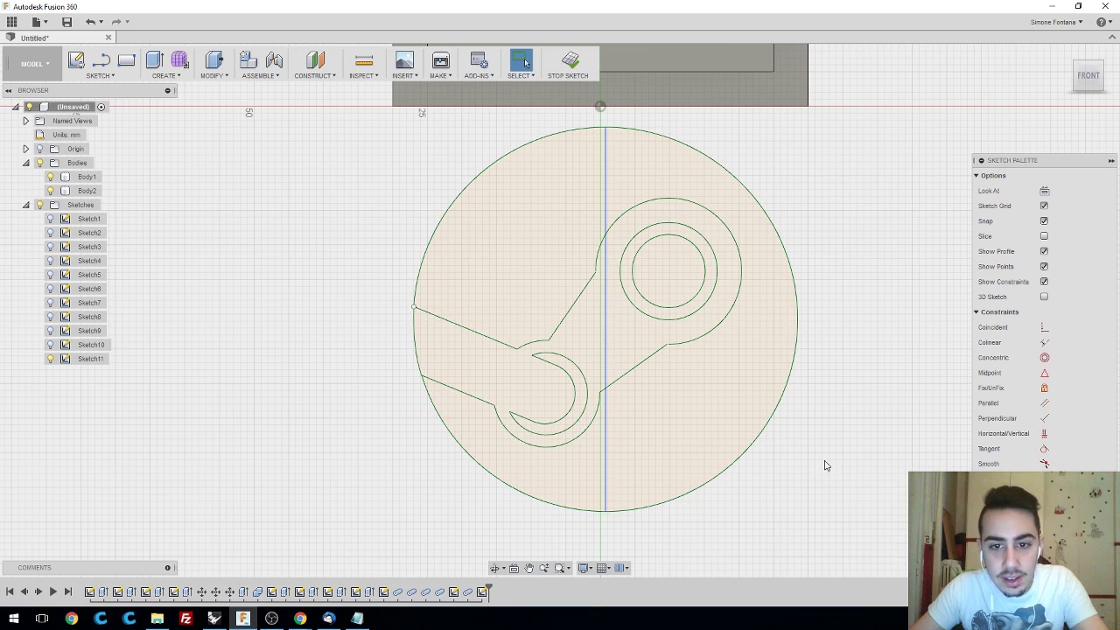
{"action": "left_click_drag", "start_coordinate": [880, 495], "coordinate": [445, 262]}
{"action": "scroll", "coordinate": [613, 290], "scroll_direction": "up", "scroll_amount": 6}
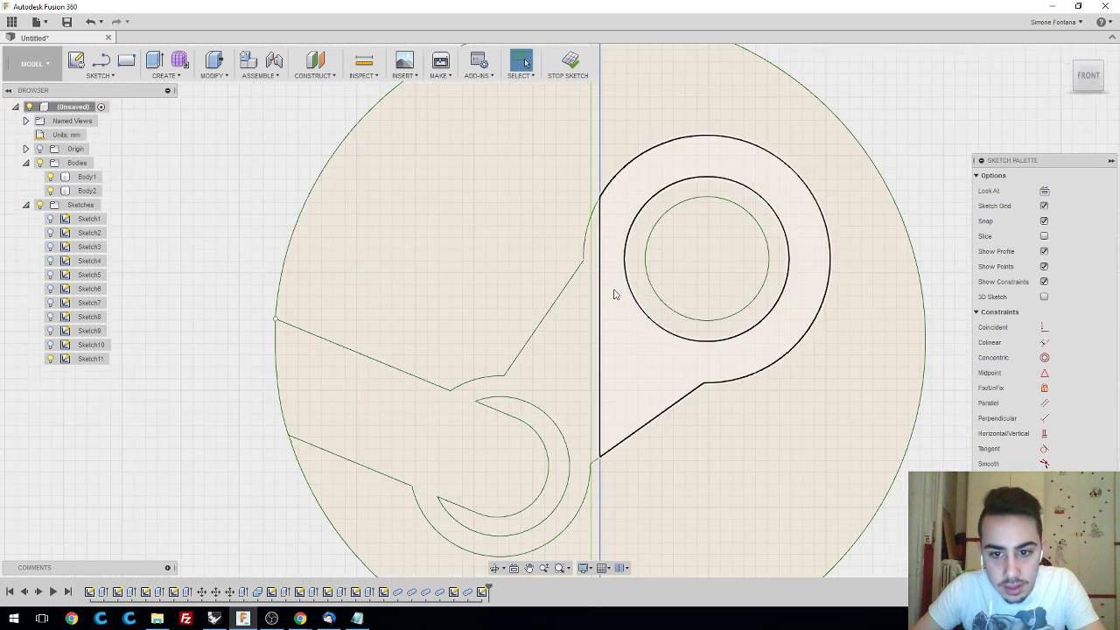
{"action": "scroll", "coordinate": [591, 251], "scroll_direction": "up", "scroll_amount": 5}
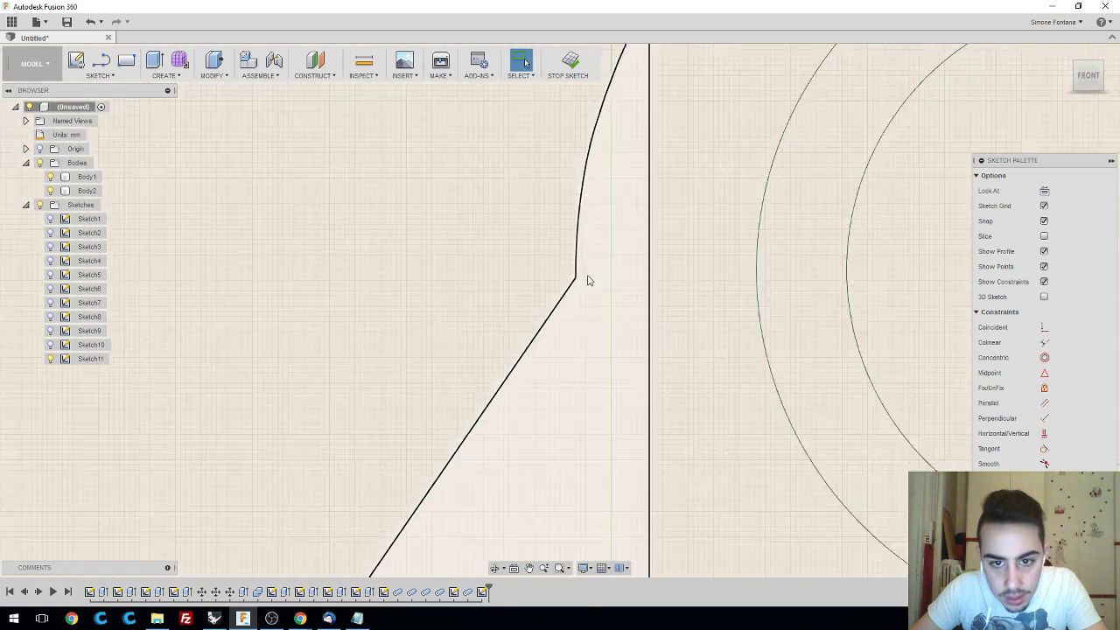
{"action": "scroll", "coordinate": [588, 262], "scroll_direction": "up", "scroll_amount": 2}
{"action": "scroll", "coordinate": [589, 261], "scroll_direction": "down", "scroll_amount": 5}
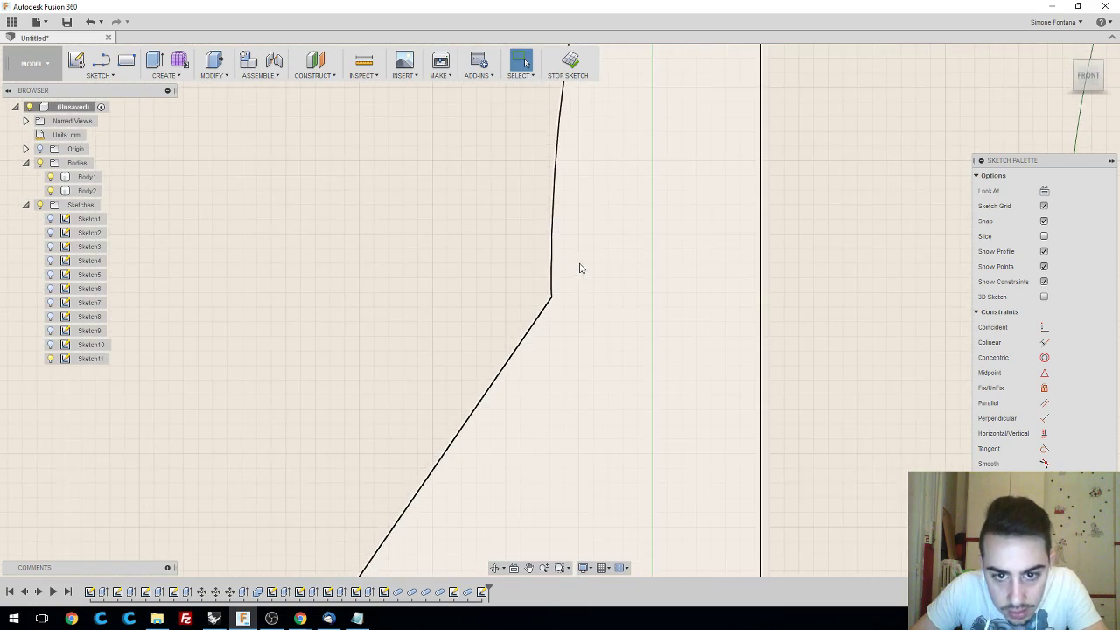
{"action": "scroll", "coordinate": [593, 249], "scroll_direction": "down", "scroll_amount": 8}
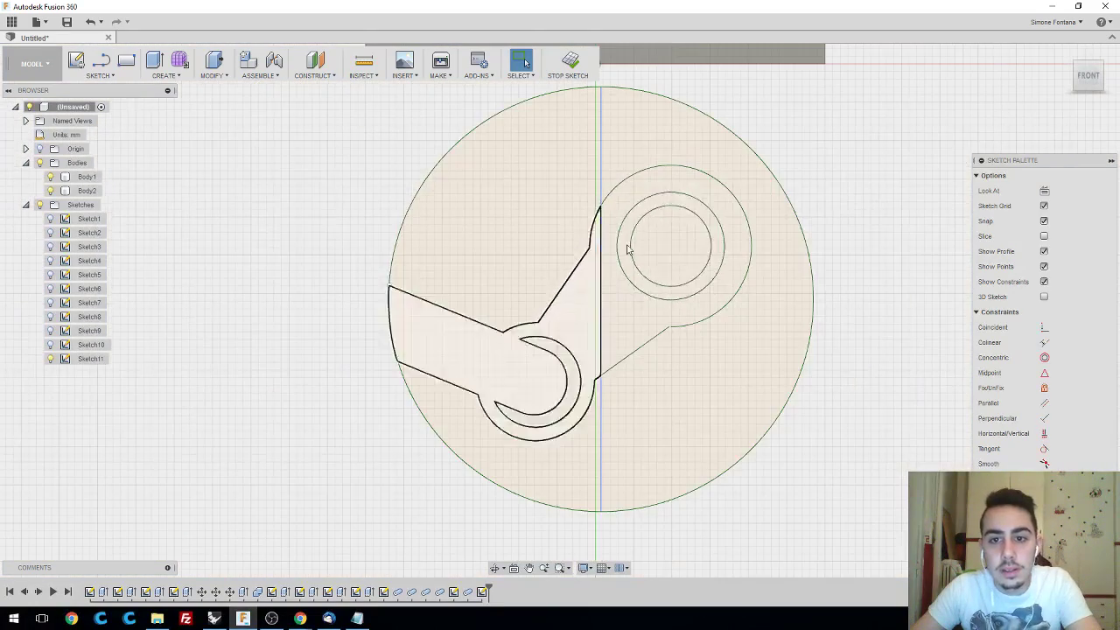
{"action": "left_click", "coordinate": [855, 272]}
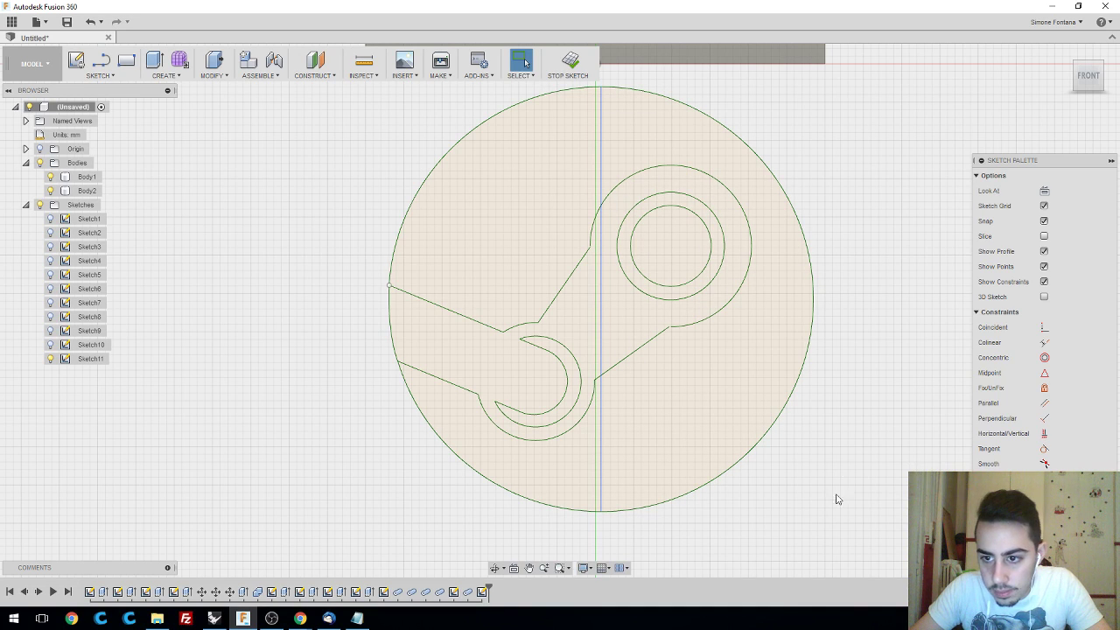
{"action": "mouse_move", "coordinate": [300, 123]}
{"action": "left_mouse_down"}
{"action": "mouse_move", "coordinate": [257, 82]}
{"action": "mouse_move", "coordinate": [265, 94]}
{"action": "left_mouse_up"}
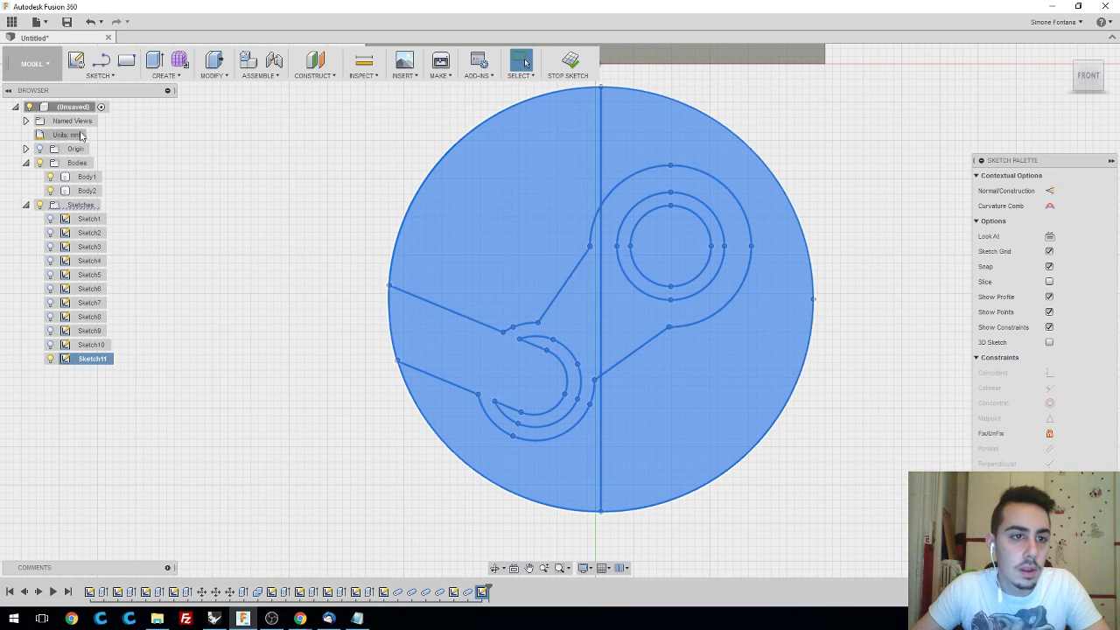
- Search the Sketch, Create, Modify, Assemble and Construct menus for a move command, then start Fillet
{"action": "left_click", "coordinate": [107, 77]}
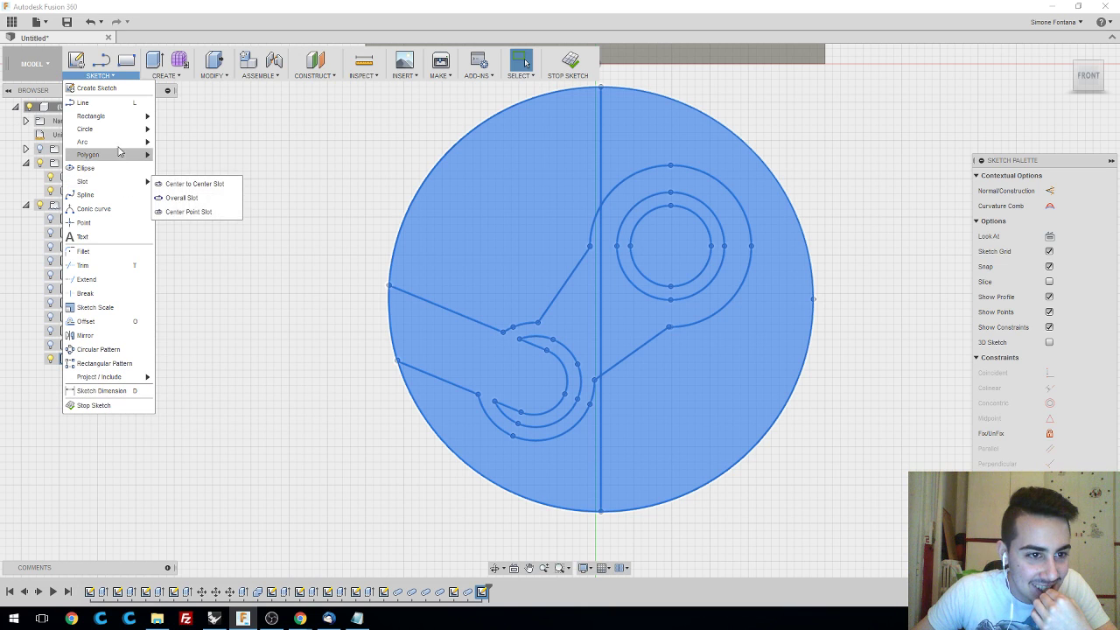
{"action": "left_click", "coordinate": [179, 76]}
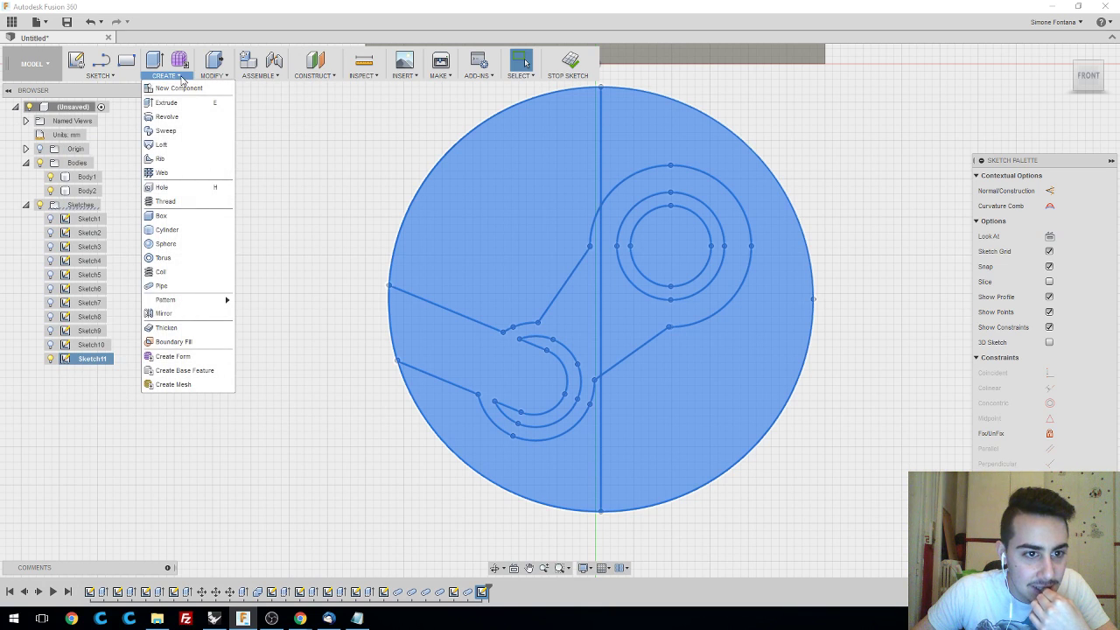
{"action": "left_click", "coordinate": [214, 77]}
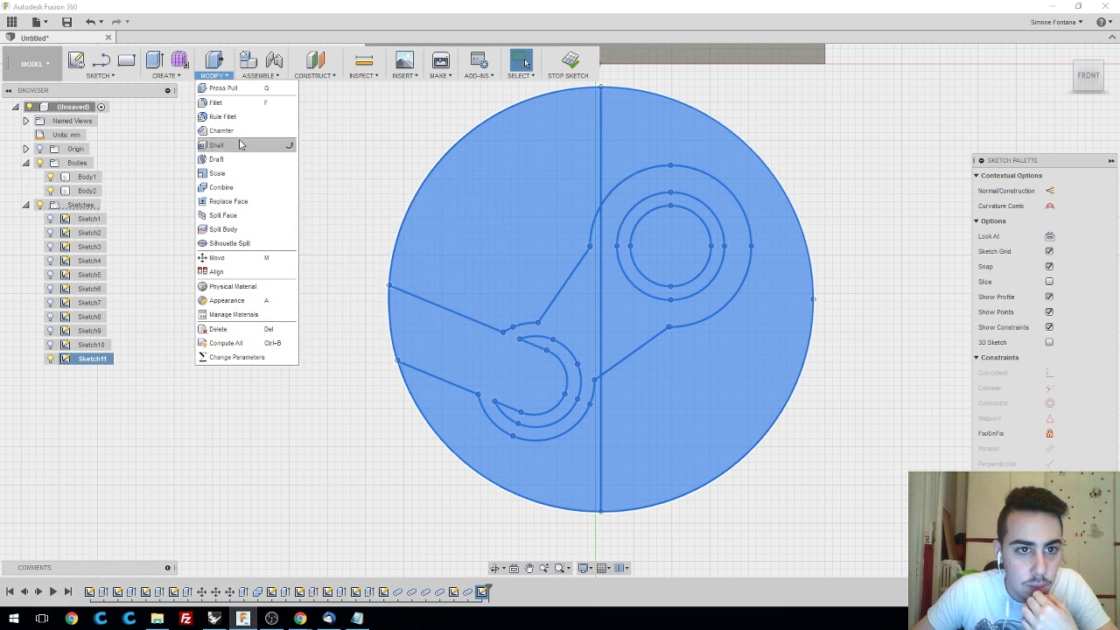
{"action": "left_click", "coordinate": [259, 76]}
{"action": "left_click", "coordinate": [319, 76]}
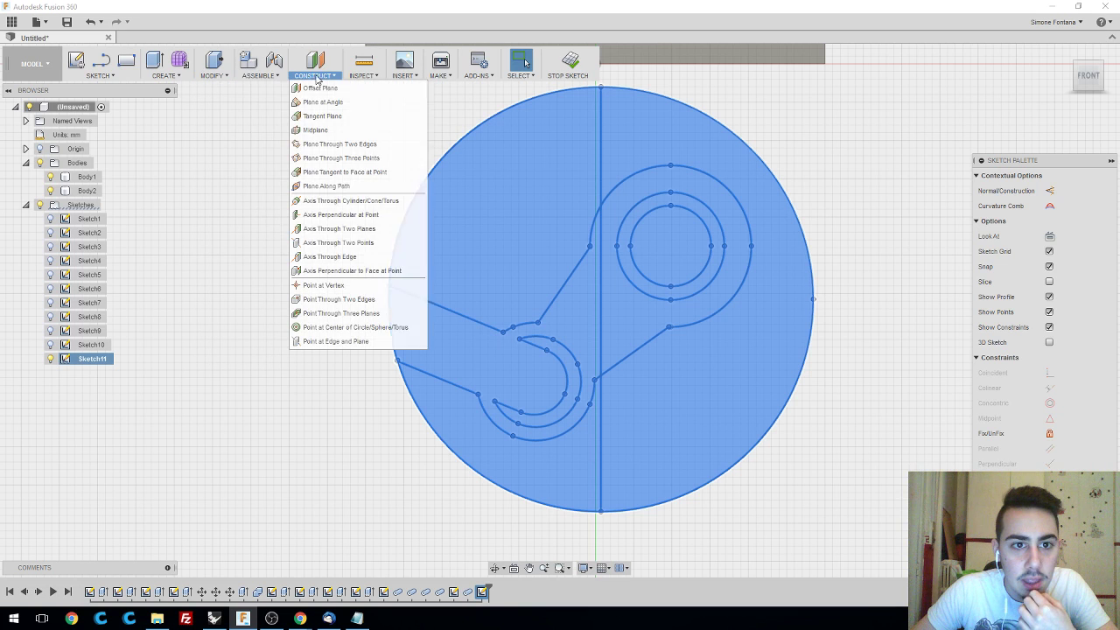
{"action": "left_click", "coordinate": [100, 77]}
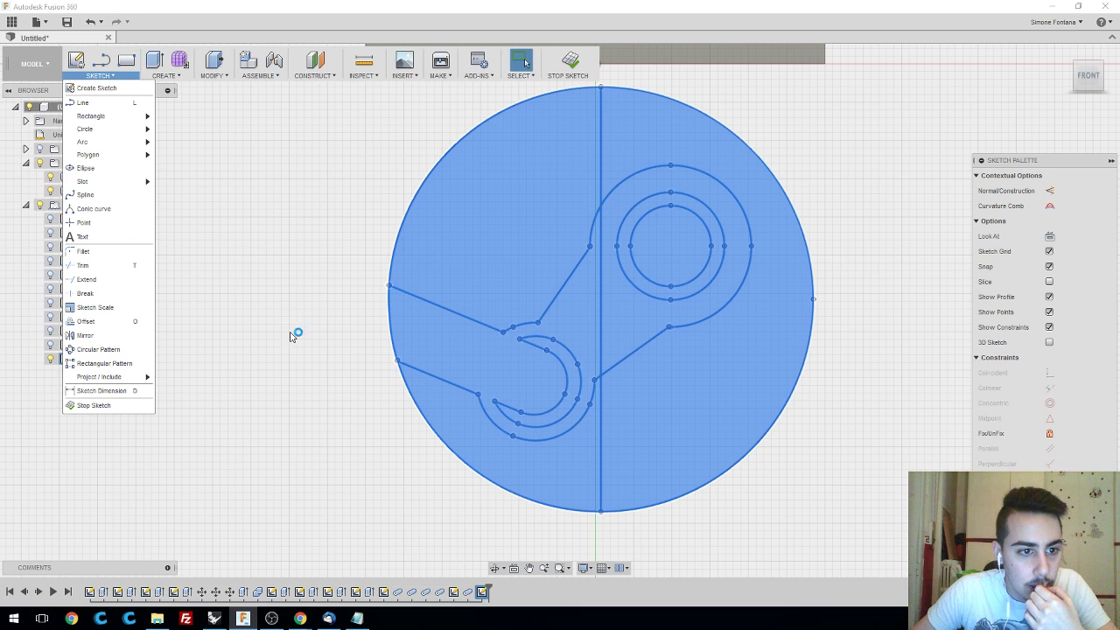
{"action": "key", "text": "Escape"}
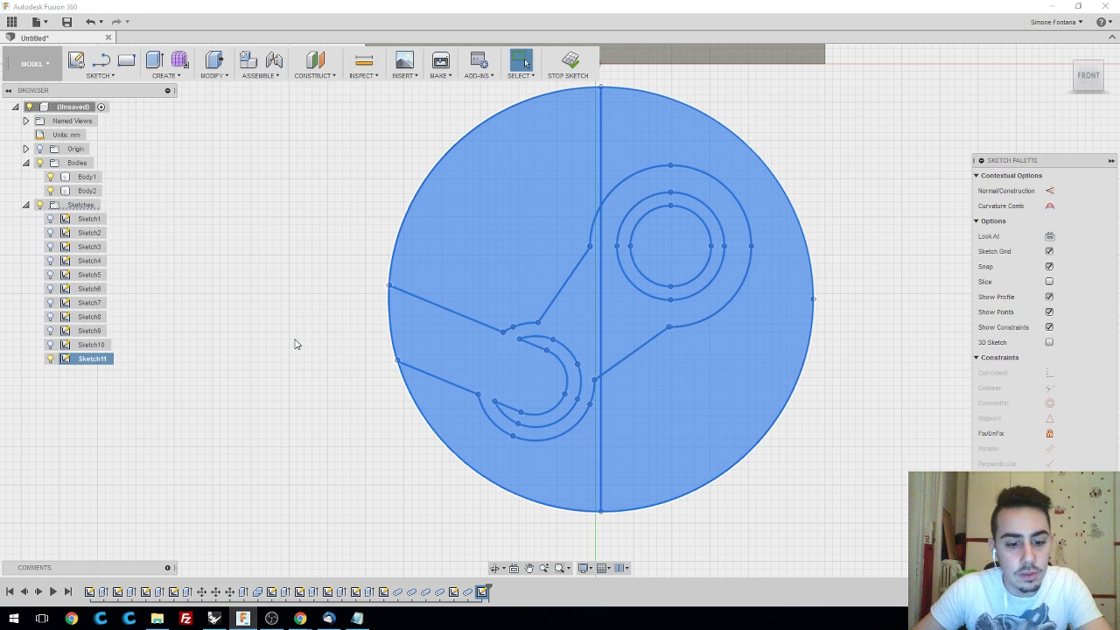
{"action": "key", "text": "f"}
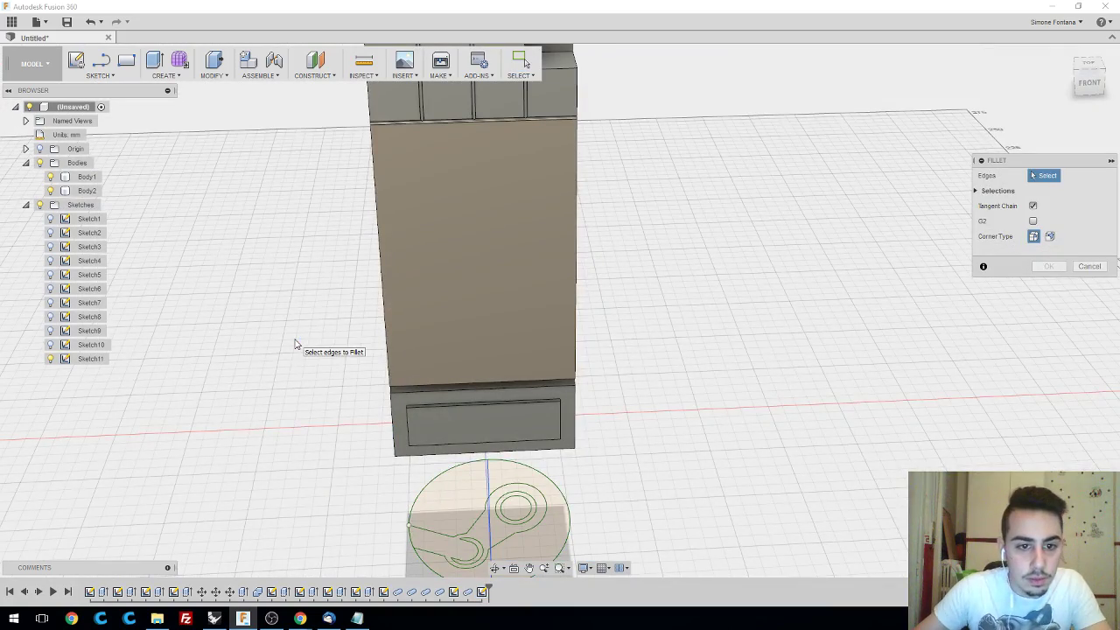
- Cancel the fillet, finish the logo sketch, and reframe the base and logo
{"action": "mouse_move", "coordinate": [685, 407]}
{"action": "middle_mouse_down"}
{"action": "mouse_move", "coordinate": [762, 380]}
{"action": "mouse_move", "coordinate": [726, 393]}
{"action": "middle_mouse_up"}
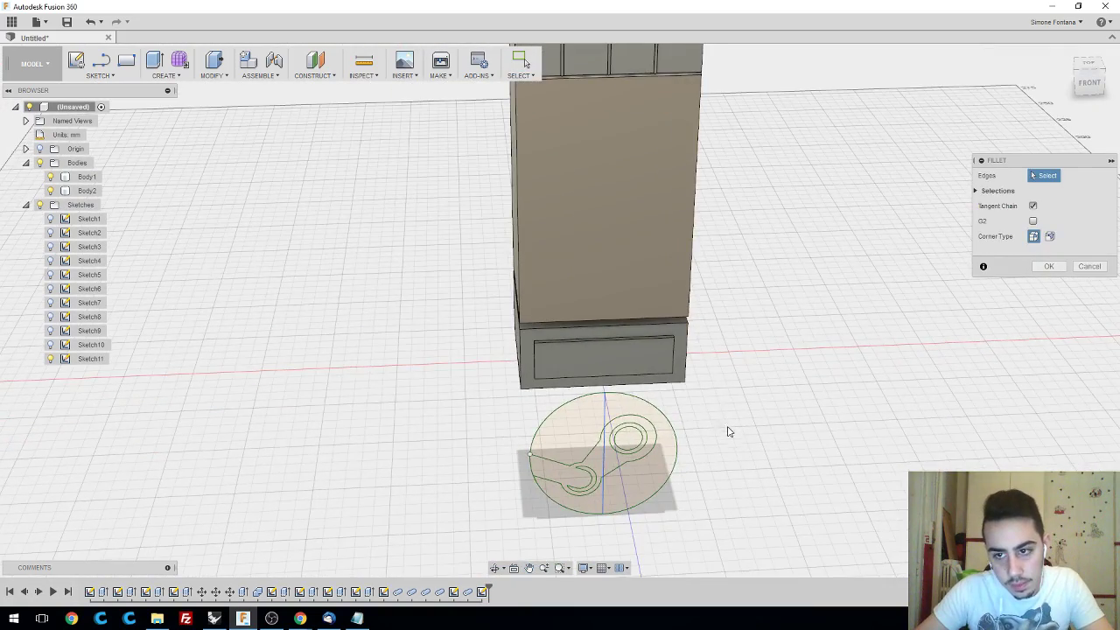
{"action": "middle_click_drag", "start_coordinate": [727, 432], "coordinate": [730, 383], "text": "shift"}
{"action": "mouse_move", "coordinate": [758, 452]}
{"action": "middle_mouse_down", "text": "shift"}
{"action": "mouse_move", "coordinate": [735, 429]}
{"action": "mouse_move", "coordinate": [741, 450]}
{"action": "middle_mouse_up", "text": "shift"}
{"action": "key", "text": "ctrl+z"}
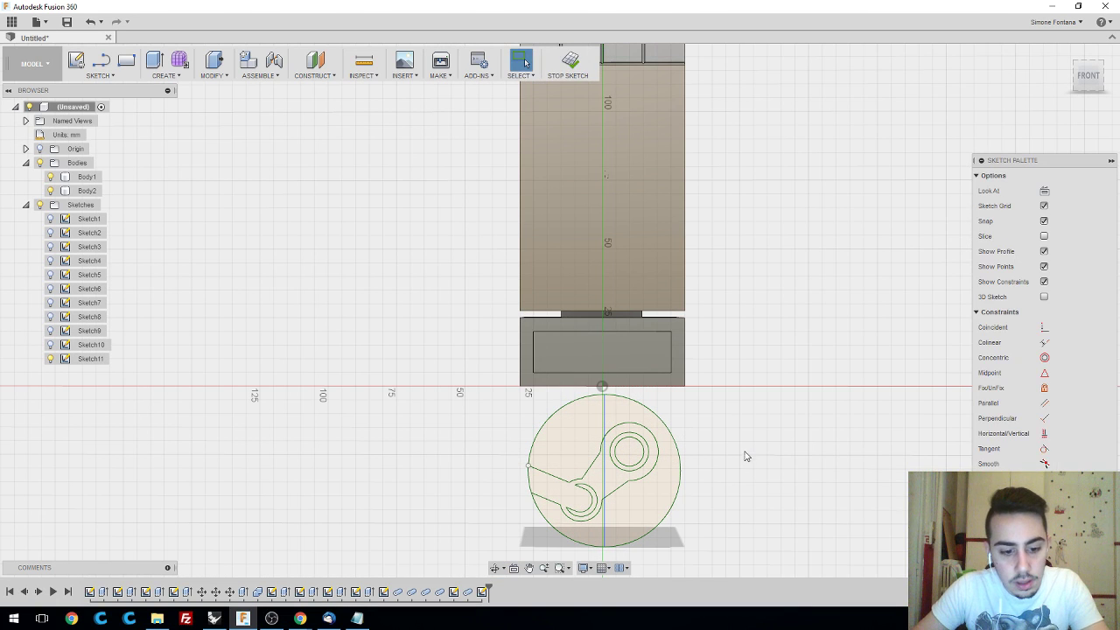
{"action": "left_click", "coordinate": [570, 61]}
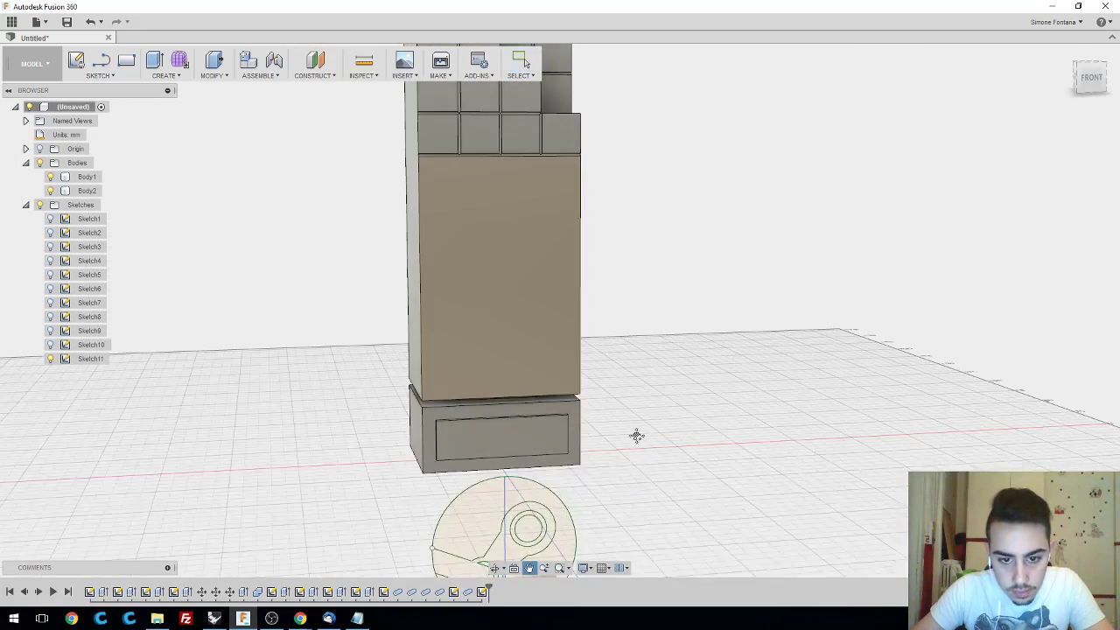
{"action": "middle_click_drag", "start_coordinate": [635, 435], "coordinate": [668, 380]}
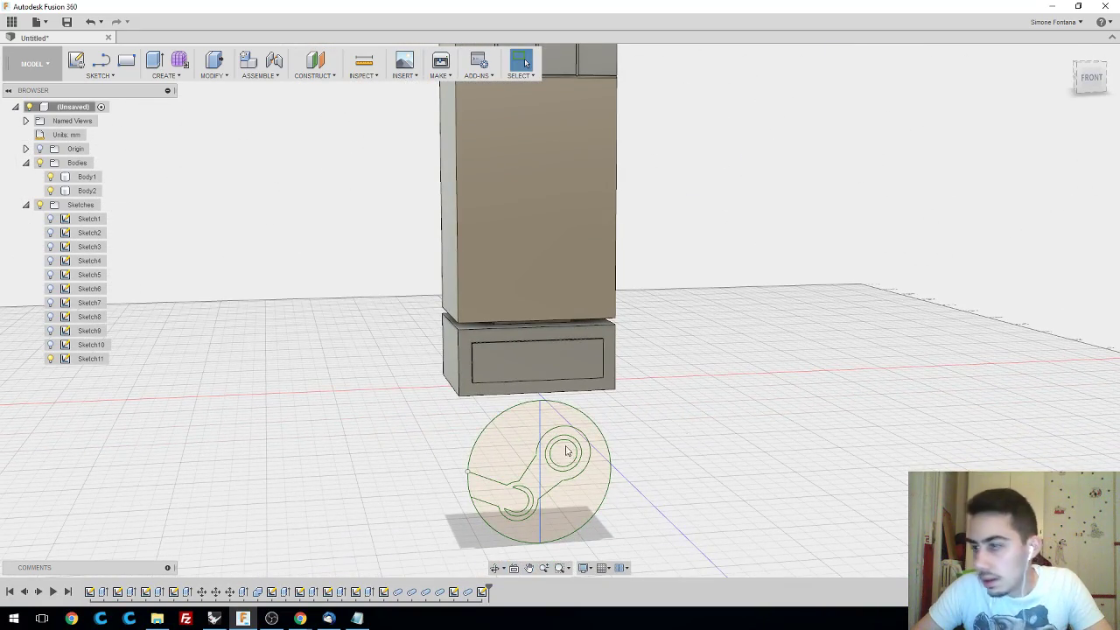
- In Chrome, open the YouTube home page in a new third tab
{"action": "mouse_move", "coordinate": [300, 618]}
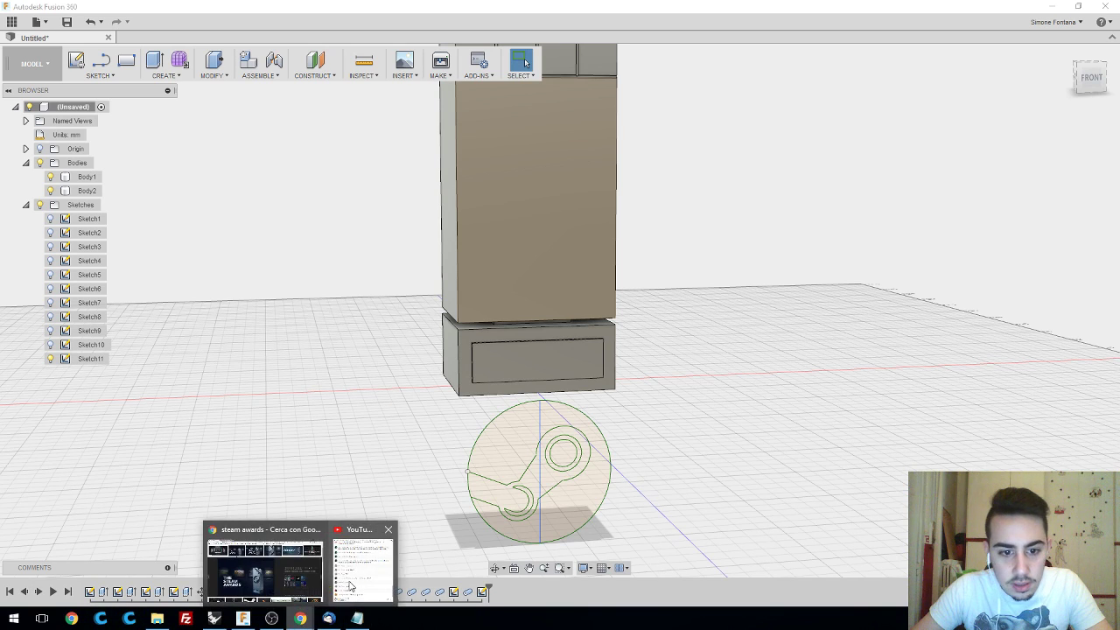
{"action": "left_click", "coordinate": [286, 576]}
{"action": "left_click", "coordinate": [213, 11]}
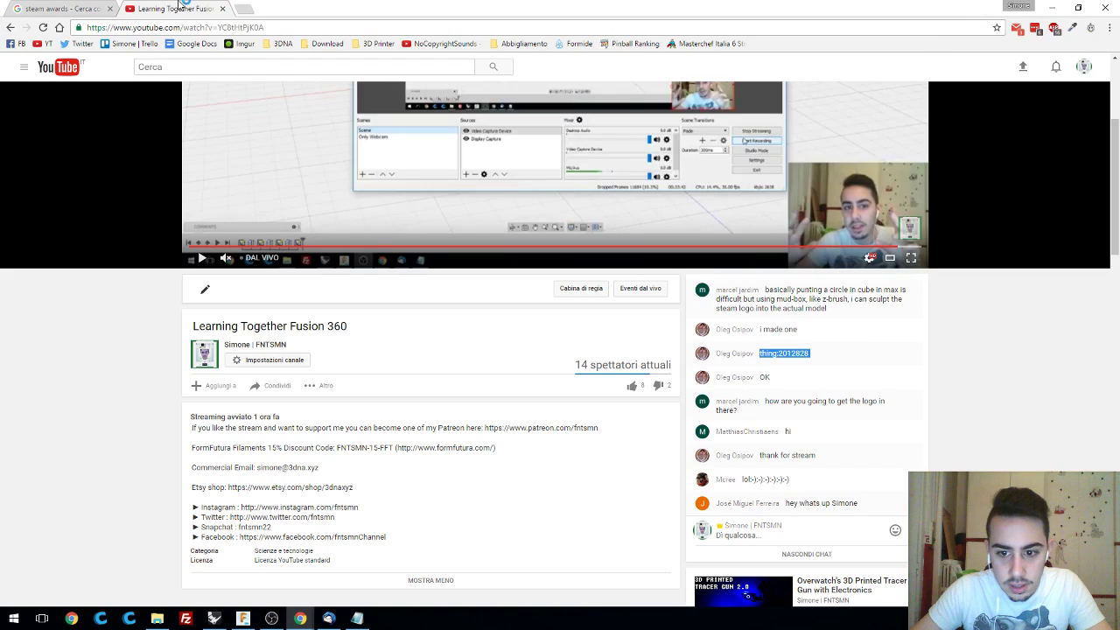
{"action": "left_click", "coordinate": [62, 7]}
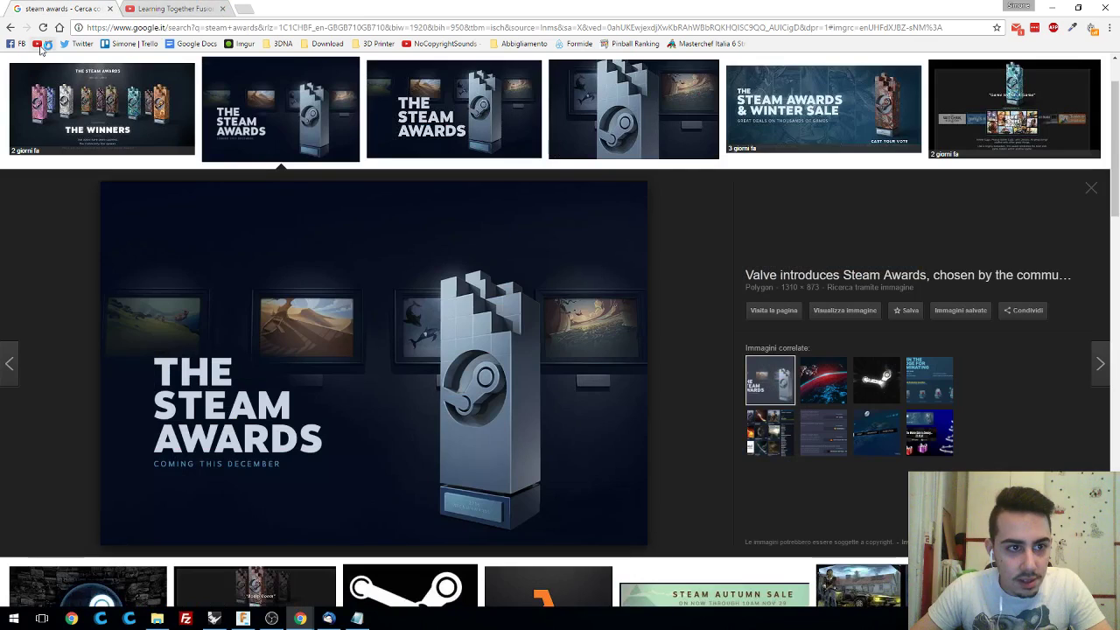
{"action": "middle_click", "coordinate": [43, 43]}
{"action": "left_click", "coordinate": [295, 9]}
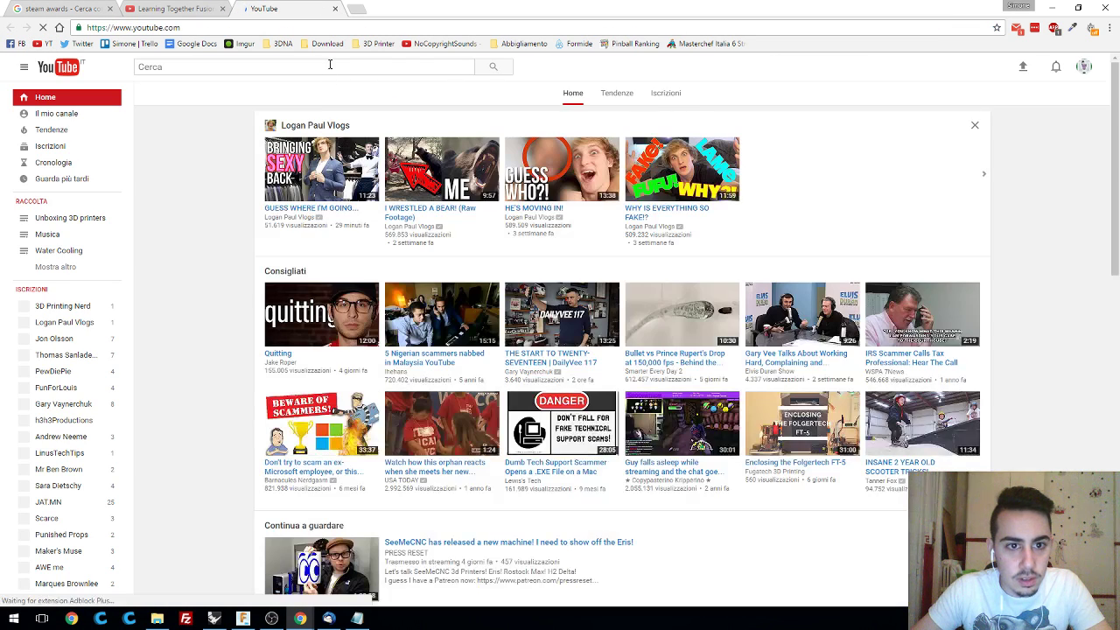
- Search YouTube for 'fusion 360 move sketch' and play 'Fusion 360: Sketch Constraints' at its two-circle demo
{"action": "type", "text": "fusion "}
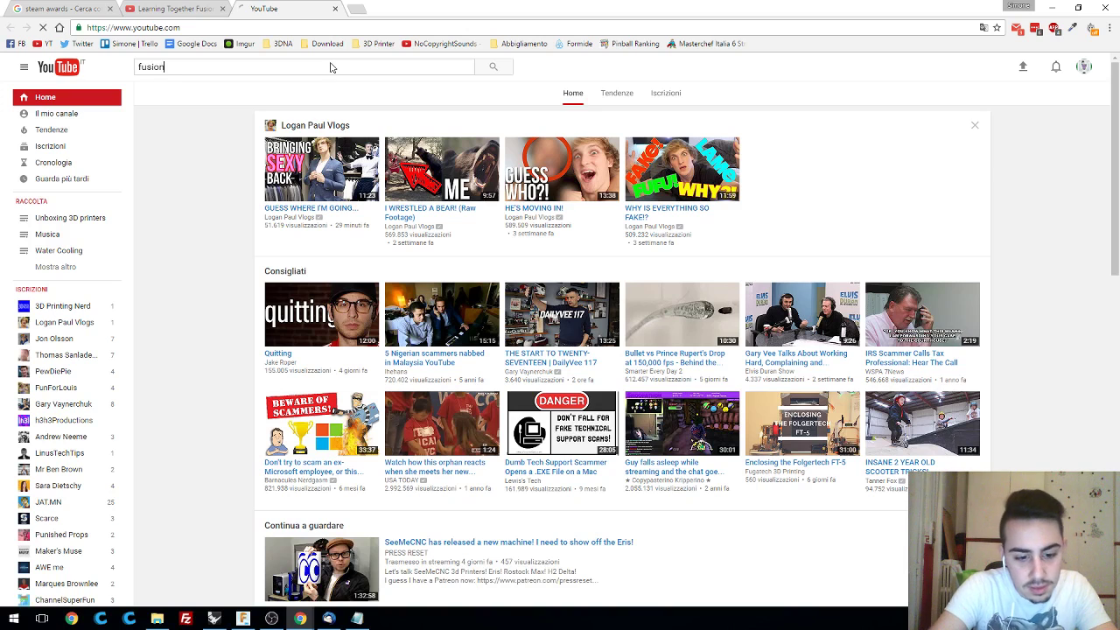
{"action": "type", "text": "360 move"}
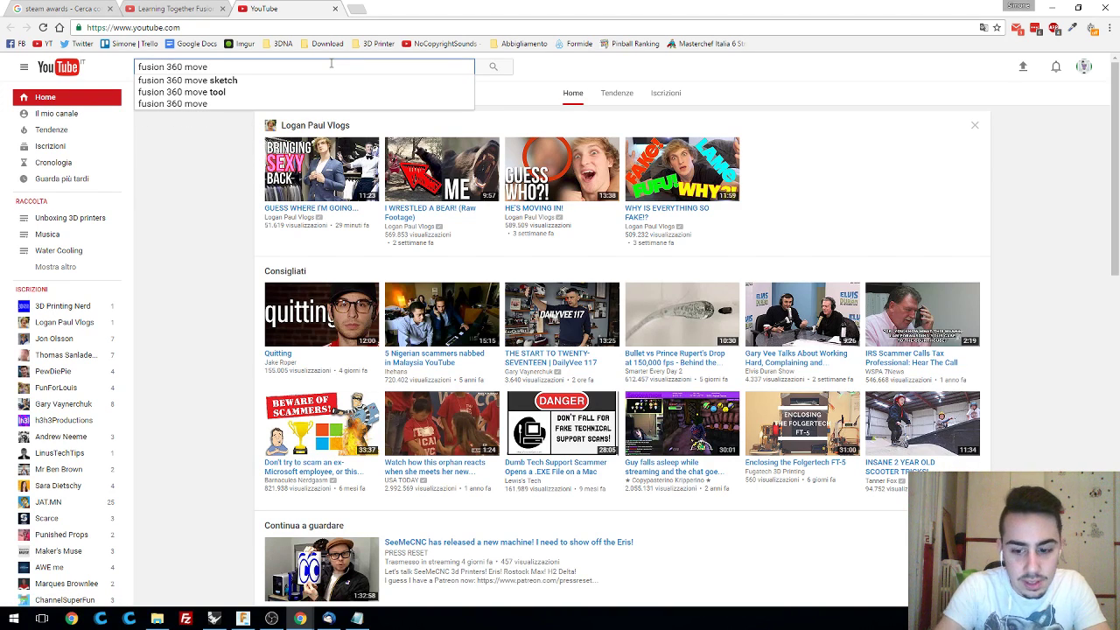
{"action": "key", "text": "Down"}
{"action": "key", "text": "Return"}
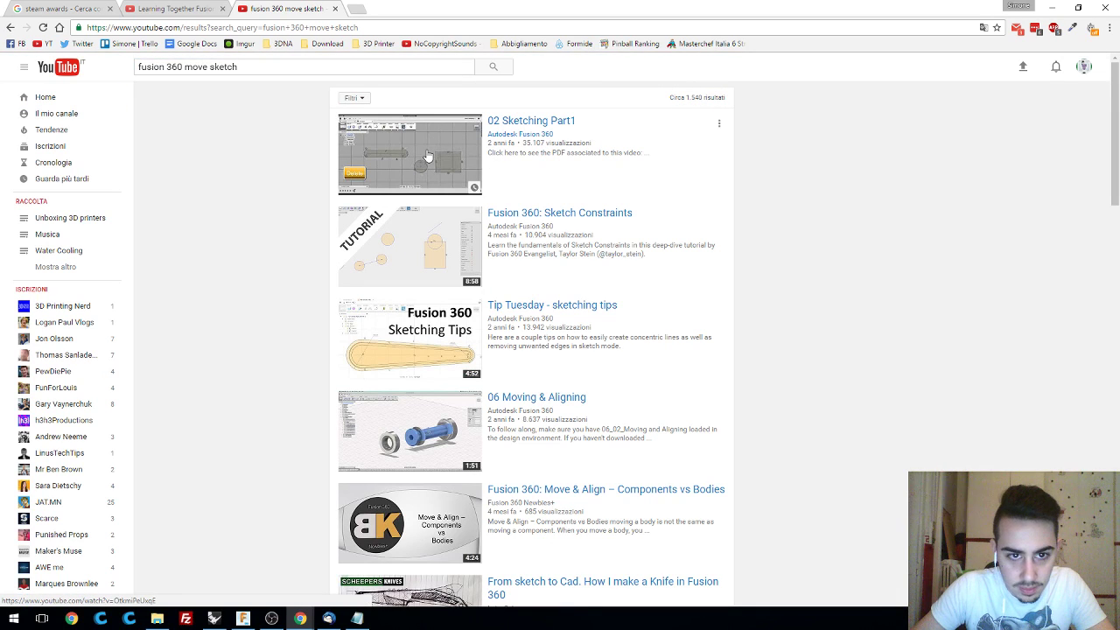
{"action": "left_click", "coordinate": [420, 237]}
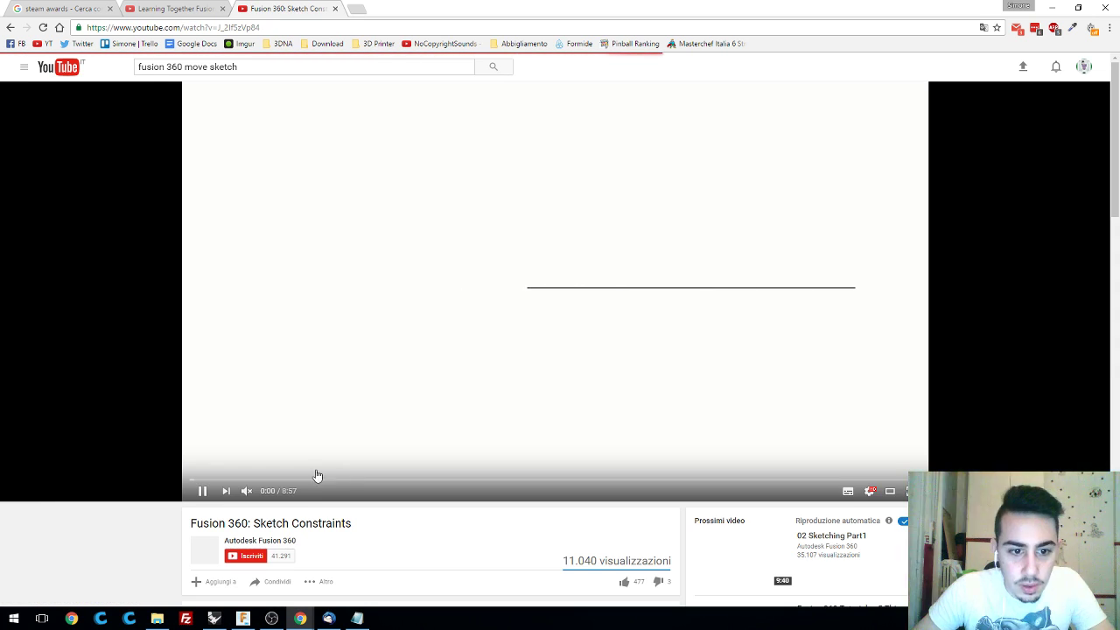
{"action": "left_click", "coordinate": [217, 481]}
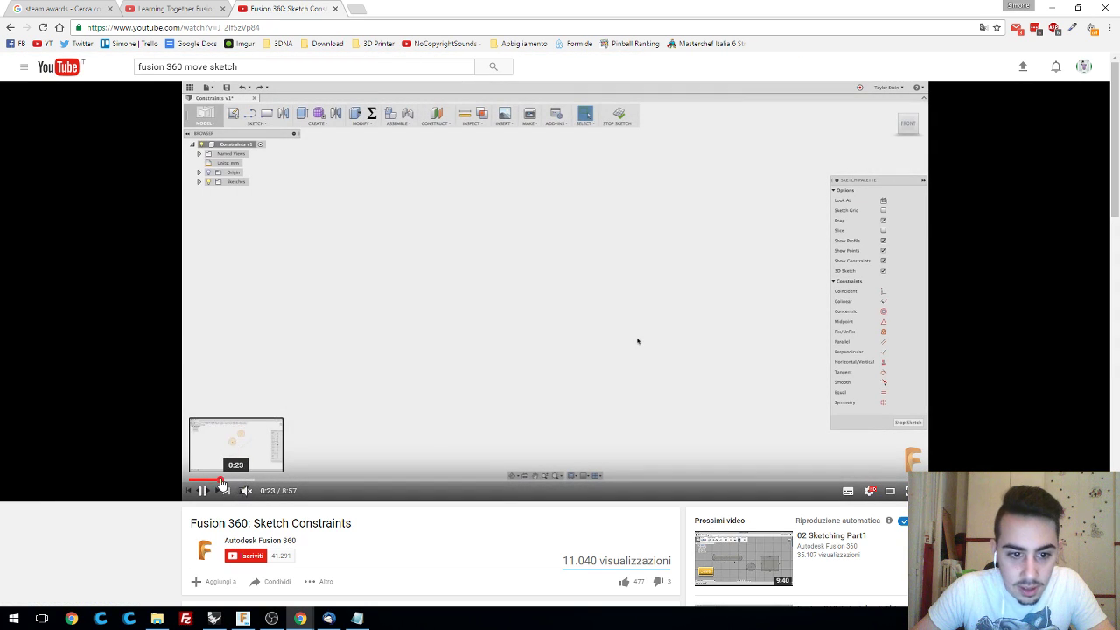
{"action": "left_click", "coordinate": [238, 481]}
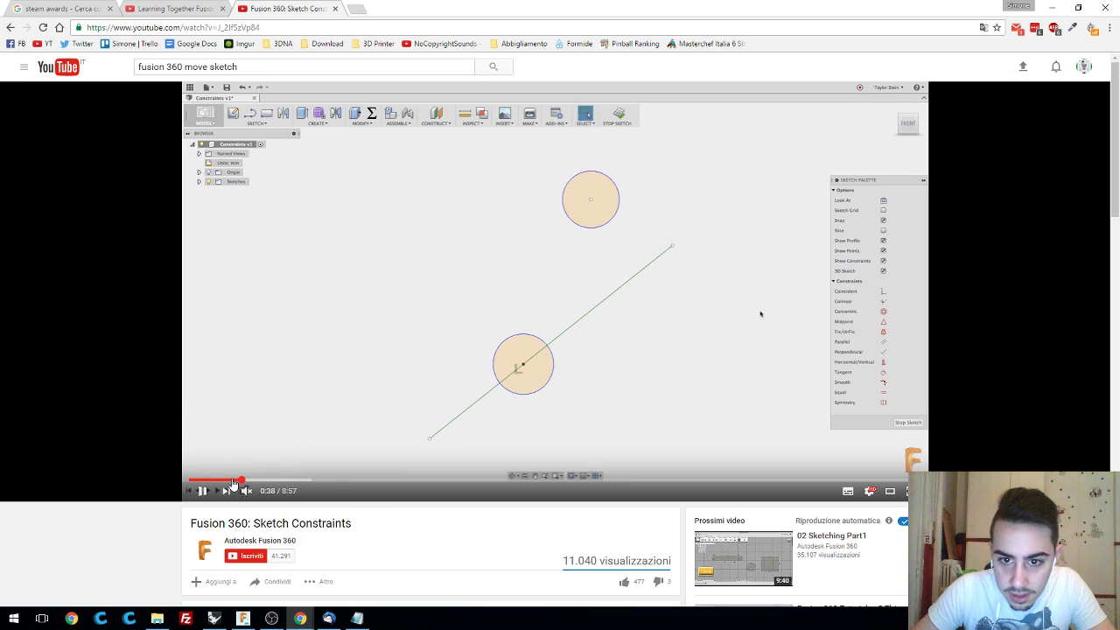
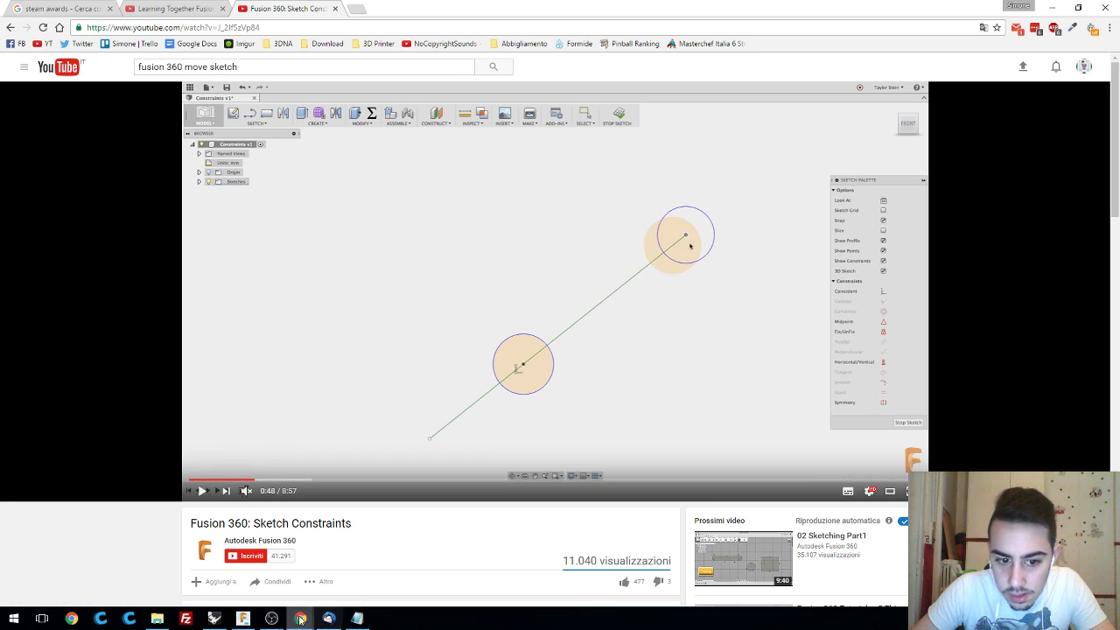
- Leave the paused YouTube tutorial and return to the Fusion 360 design window
{"action": "left_click", "coordinate": [243, 619]}
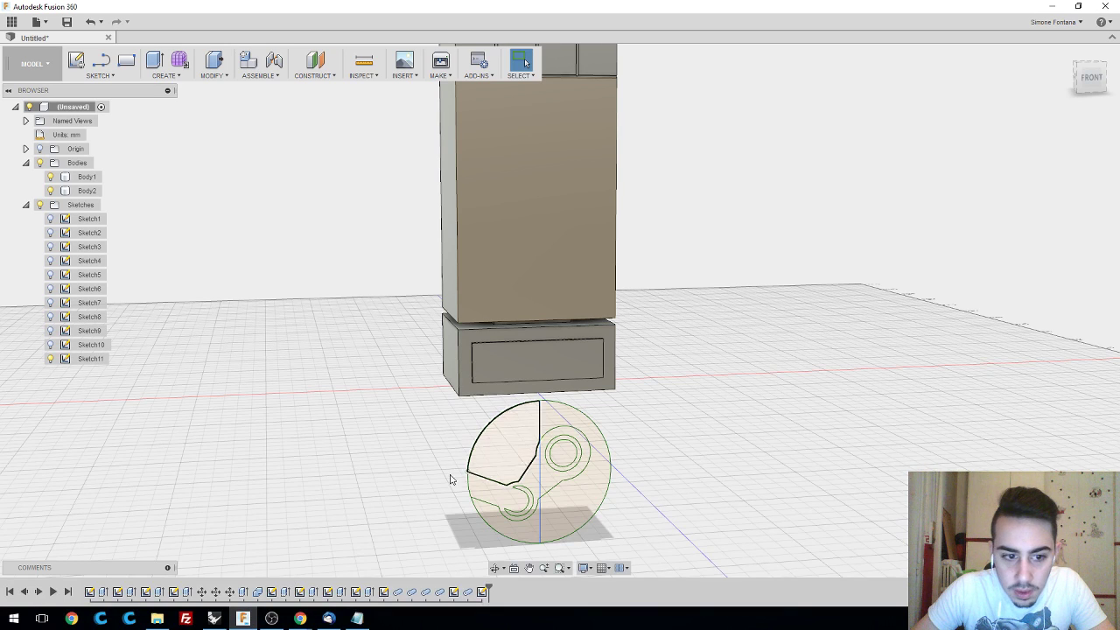
- Open the Steam logo sketch and draw a vertical line above the circle, continuing 3 mm sideways
{"action": "double_click", "coordinate": [480, 592]}
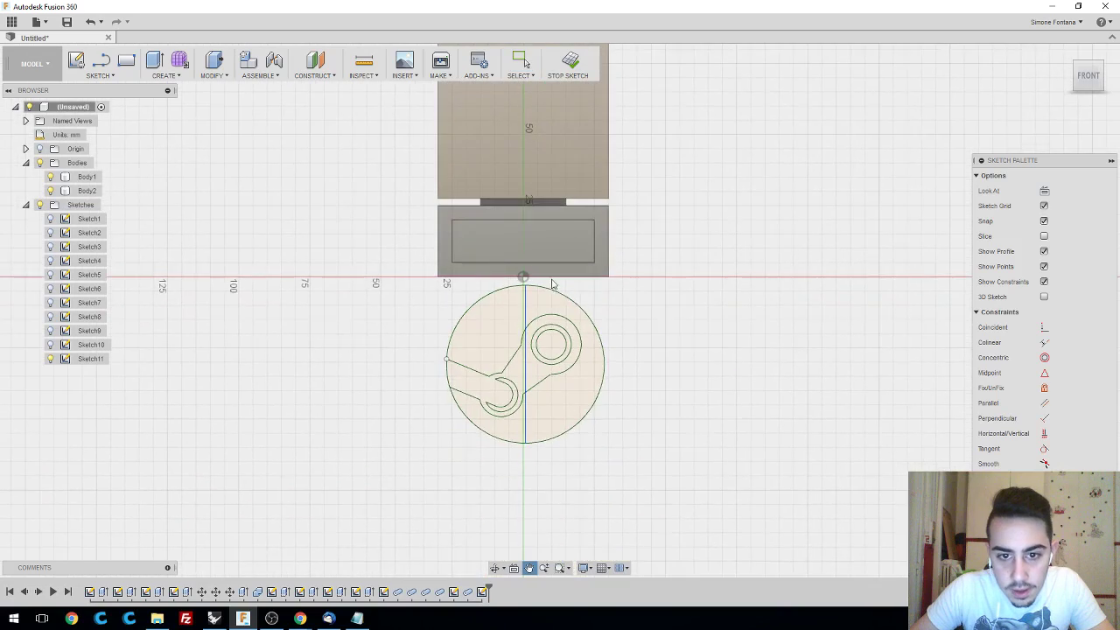
{"action": "scroll", "coordinate": [552, 285], "scroll_direction": "up", "scroll_amount": 10}
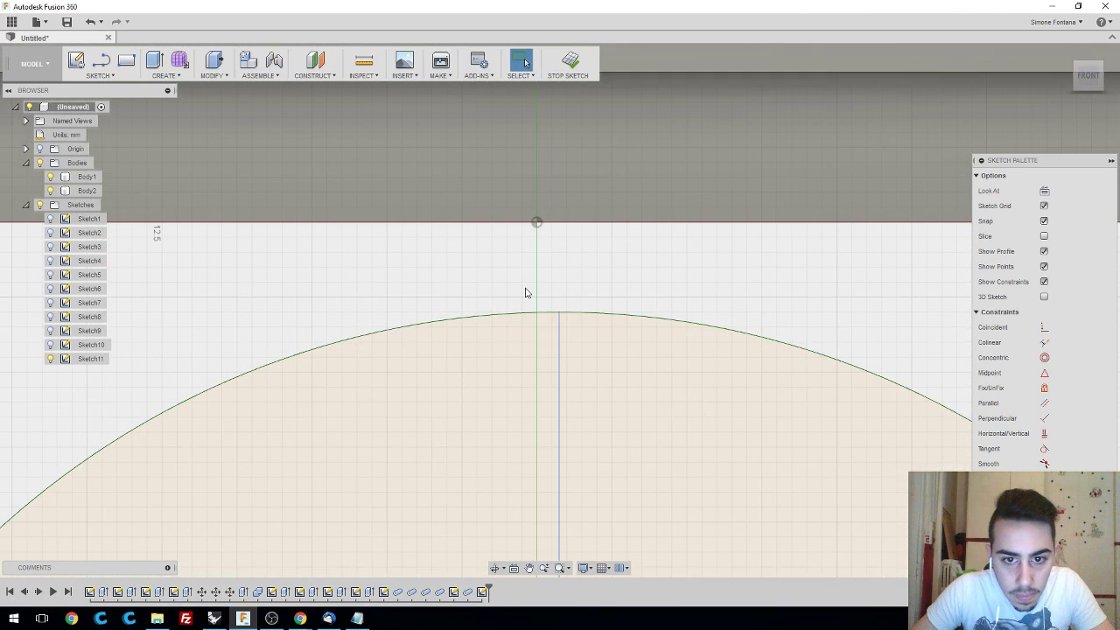
{"action": "left_click", "coordinate": [110, 68]}
{"action": "left_click", "coordinate": [537, 254]}
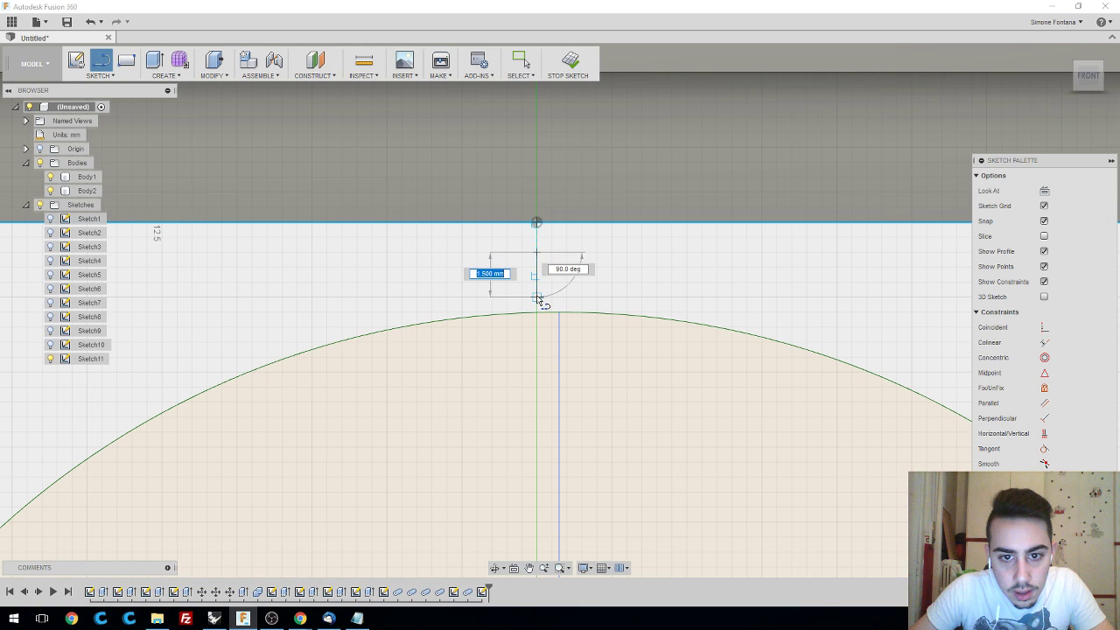
{"action": "left_click", "coordinate": [538, 298]}
{"action": "type", "text": "3"}
{"action": "key", "text": "Return"}
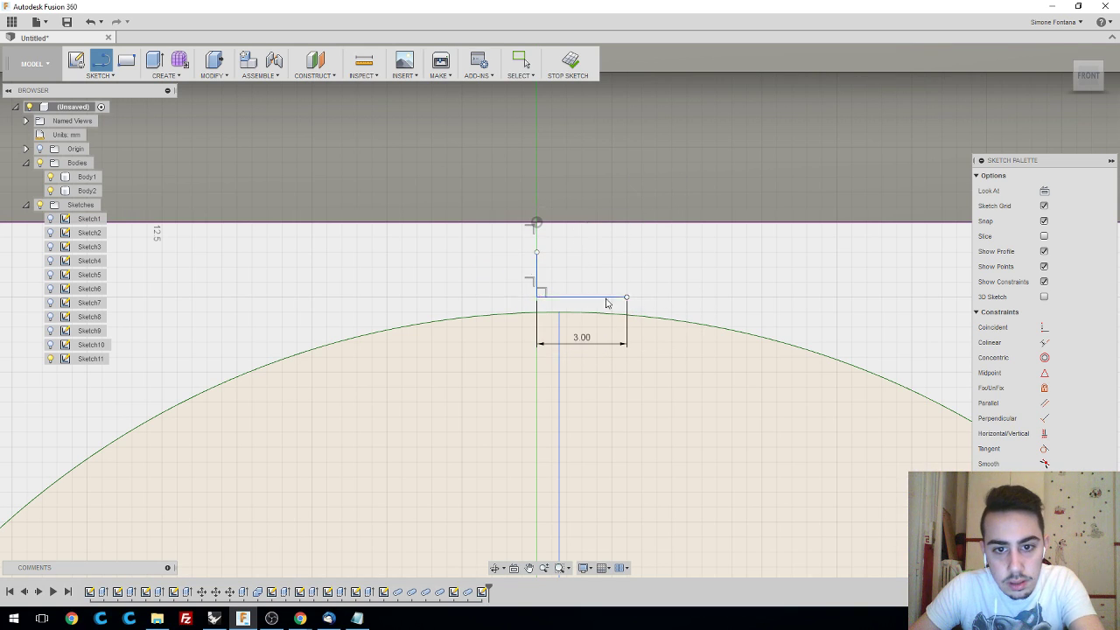
{"action": "key", "text": "Escape"}
- Undo the 3 mm horizontal segment, then window-select and deselect the logo sketch
{"action": "key", "text": "ctrl+z"}
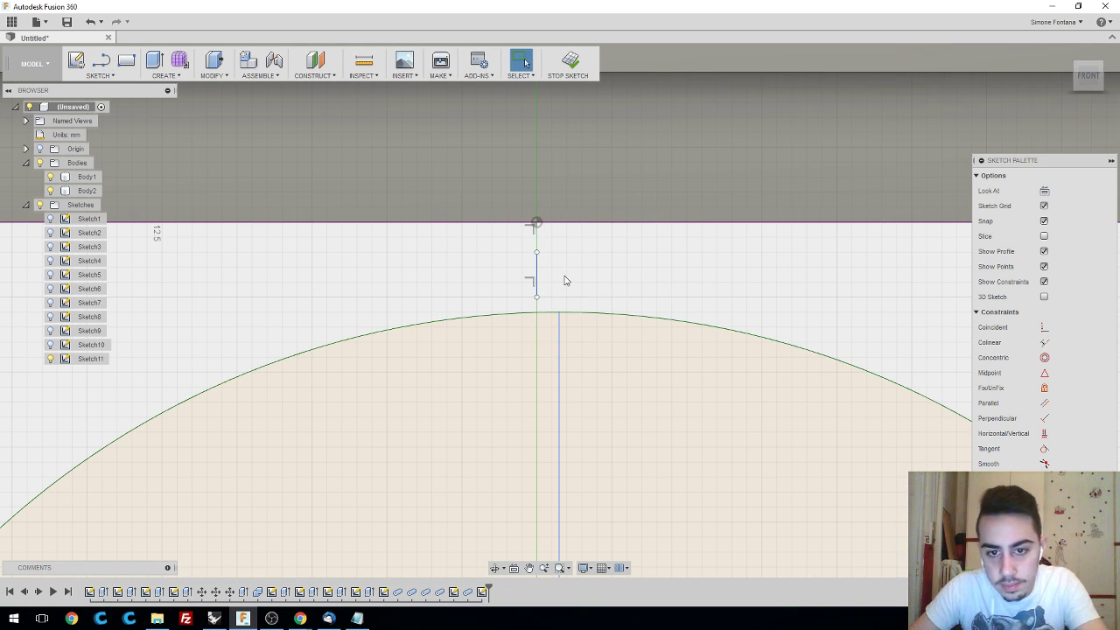
{"action": "scroll", "coordinate": [617, 329], "scroll_direction": "up", "scroll_amount": 4}
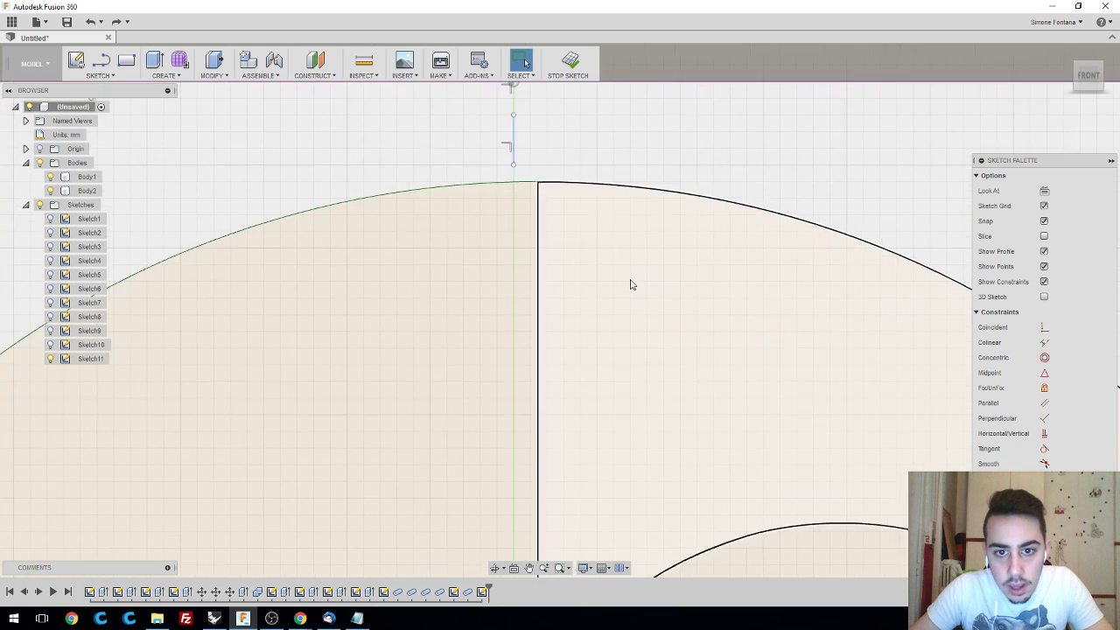
{"action": "scroll", "coordinate": [612, 288], "scroll_direction": "down", "scroll_amount": 1}
{"action": "scroll", "coordinate": [612, 283], "scroll_direction": "down", "scroll_amount": 1}
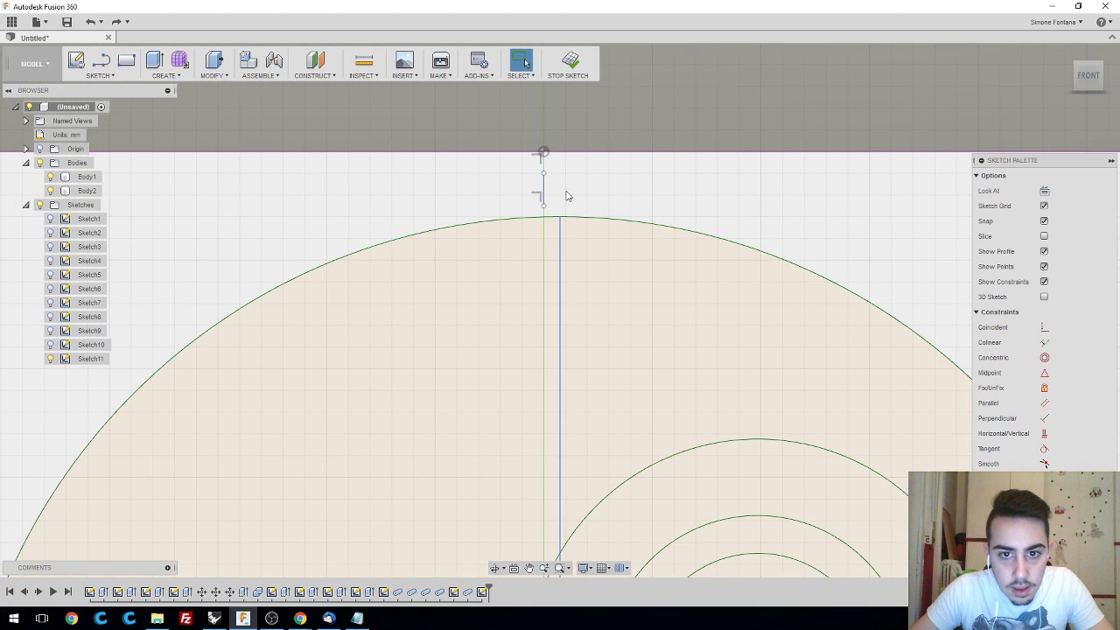
{"action": "scroll", "coordinate": [664, 289], "scroll_direction": "down", "scroll_amount": 5}
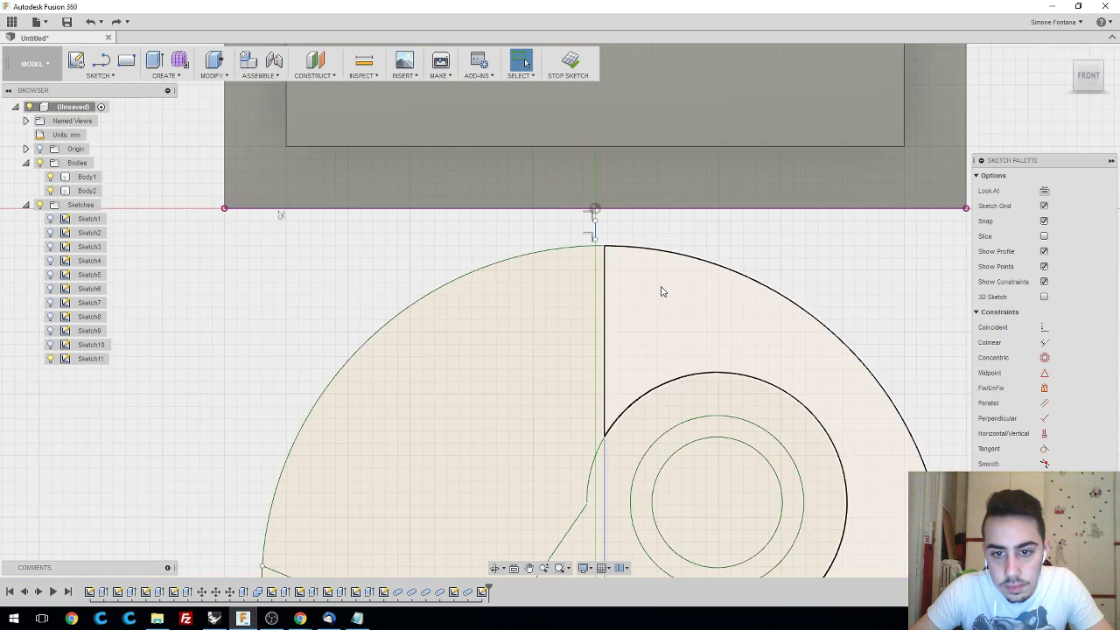
{"action": "scroll", "coordinate": [779, 280], "scroll_direction": "down", "scroll_amount": 2}
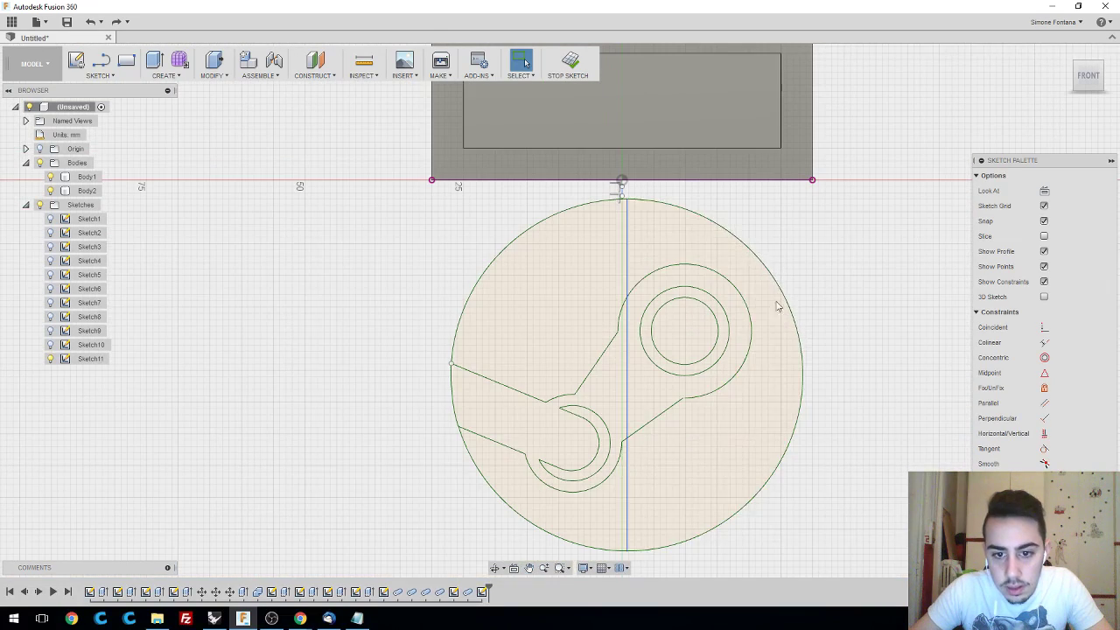
{"action": "mouse_move", "coordinate": [385, 324]}
{"action": "left_mouse_down"}
{"action": "mouse_move", "coordinate": [304, 192]}
{"action": "mouse_move", "coordinate": [315, 198]}
{"action": "left_mouse_up"}
{"action": "key", "text": "Escape"}
{"action": "scroll", "coordinate": [608, 210], "scroll_direction": "up", "scroll_amount": 5}
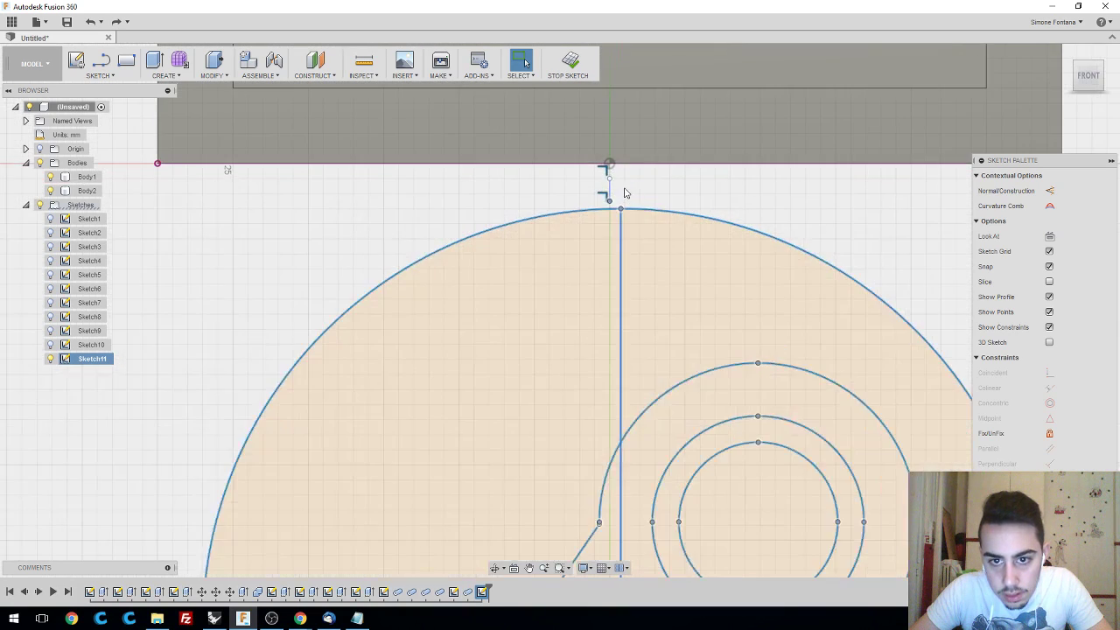
{"action": "left_click", "coordinate": [663, 250]}
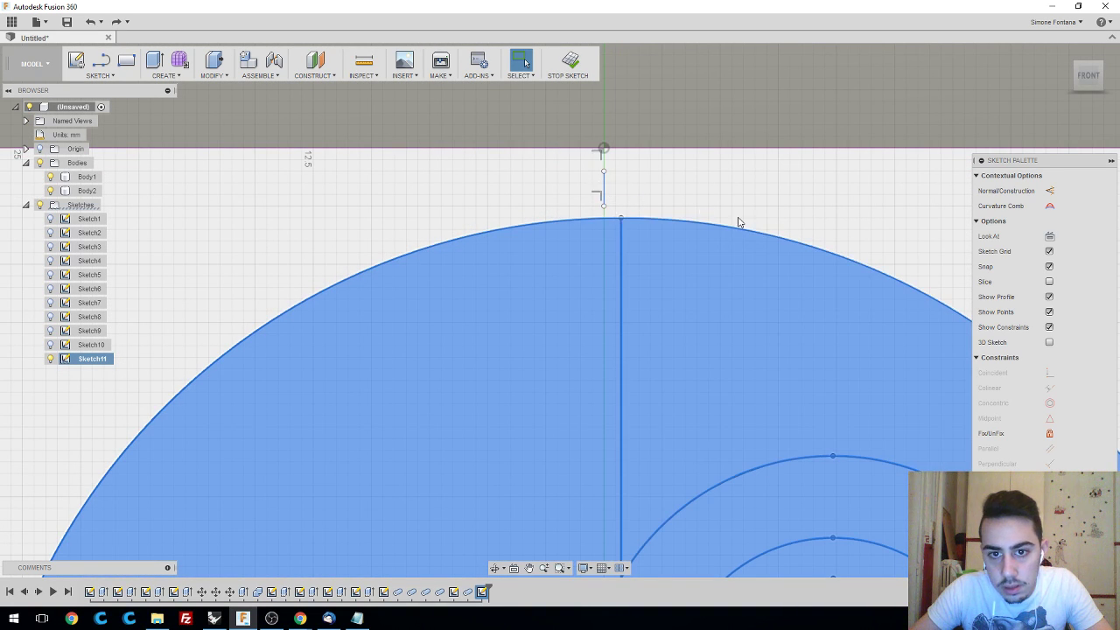
{"action": "scroll", "coordinate": [650, 263], "scroll_direction": "down", "scroll_amount": 2}
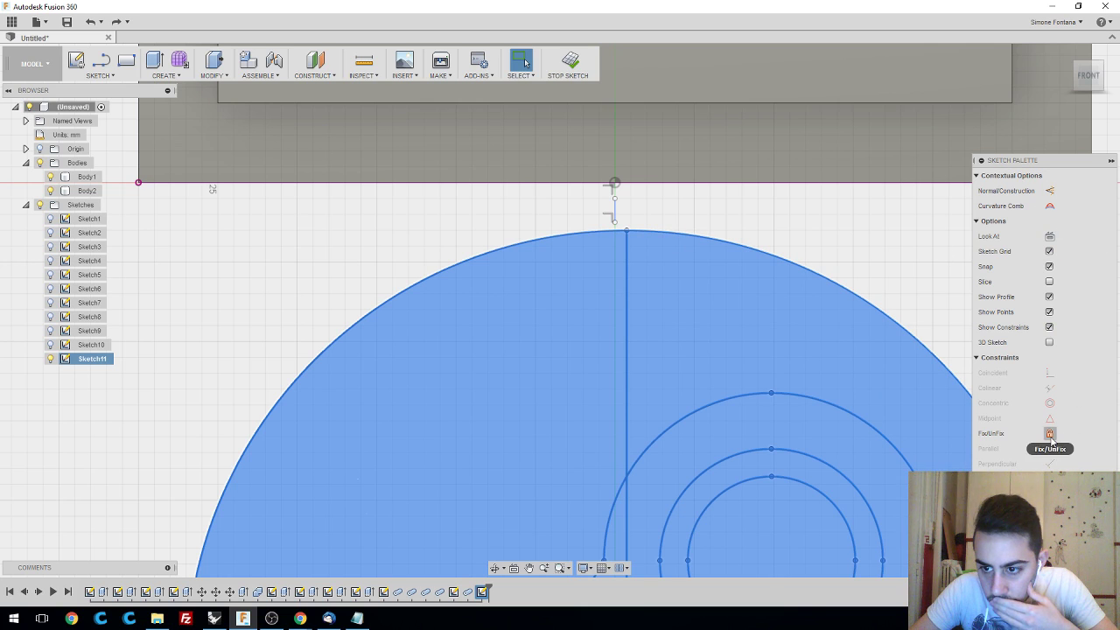
{"action": "key", "text": "Escape"}
{"action": "scroll", "coordinate": [733, 290], "scroll_direction": "down", "scroll_amount": 4}
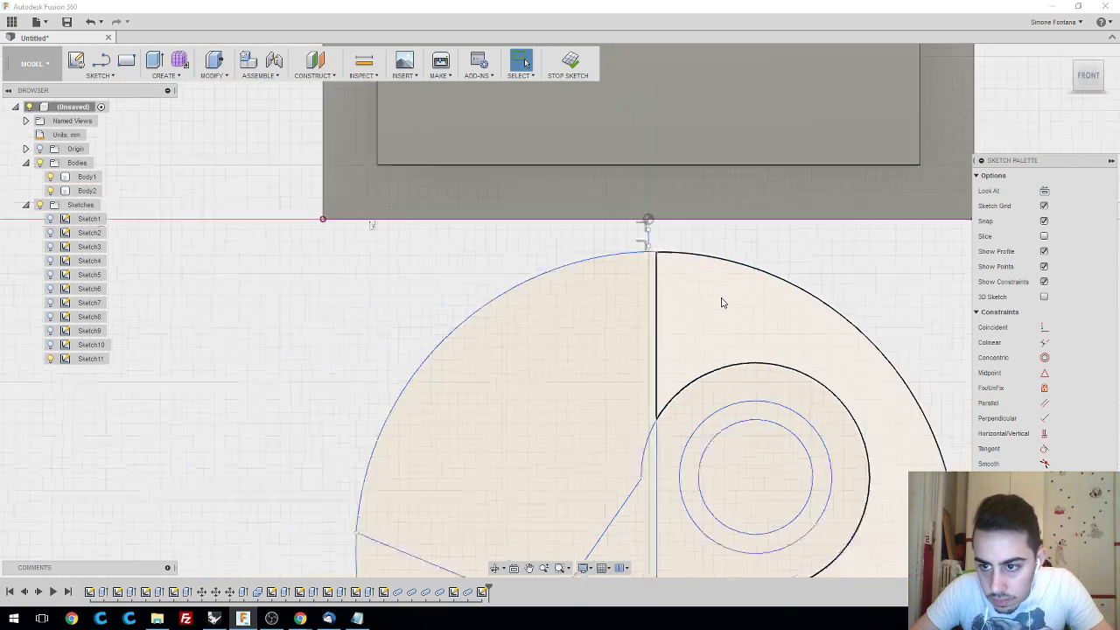
{"action": "middle_click_drag", "start_coordinate": [936, 382], "coordinate": [824, 325], "text": "shift"}
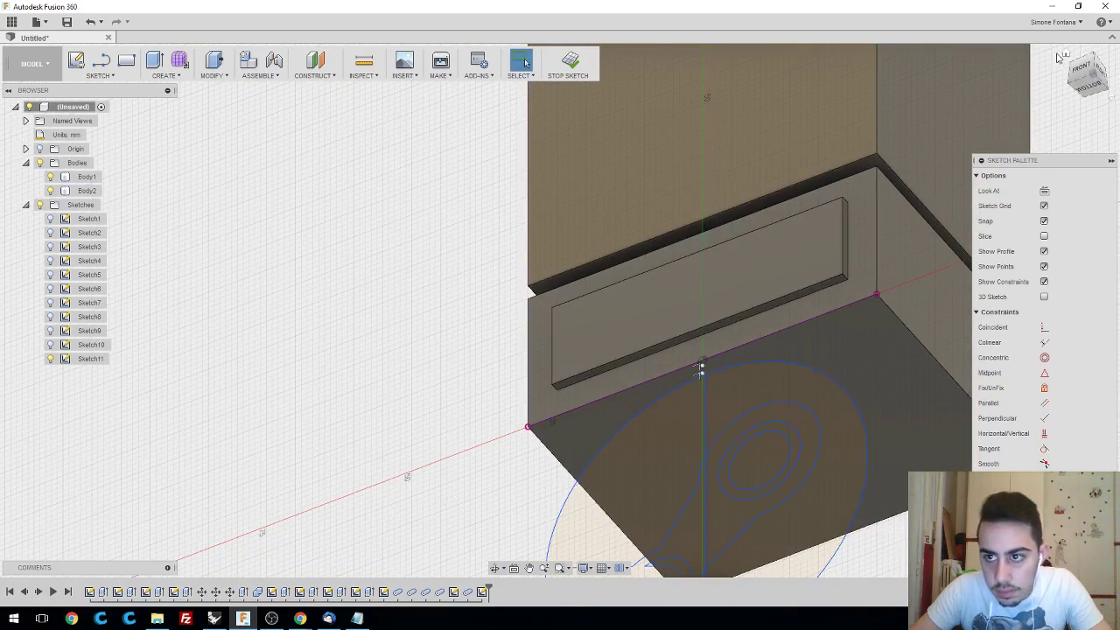
{"action": "left_click", "coordinate": [1066, 53]}
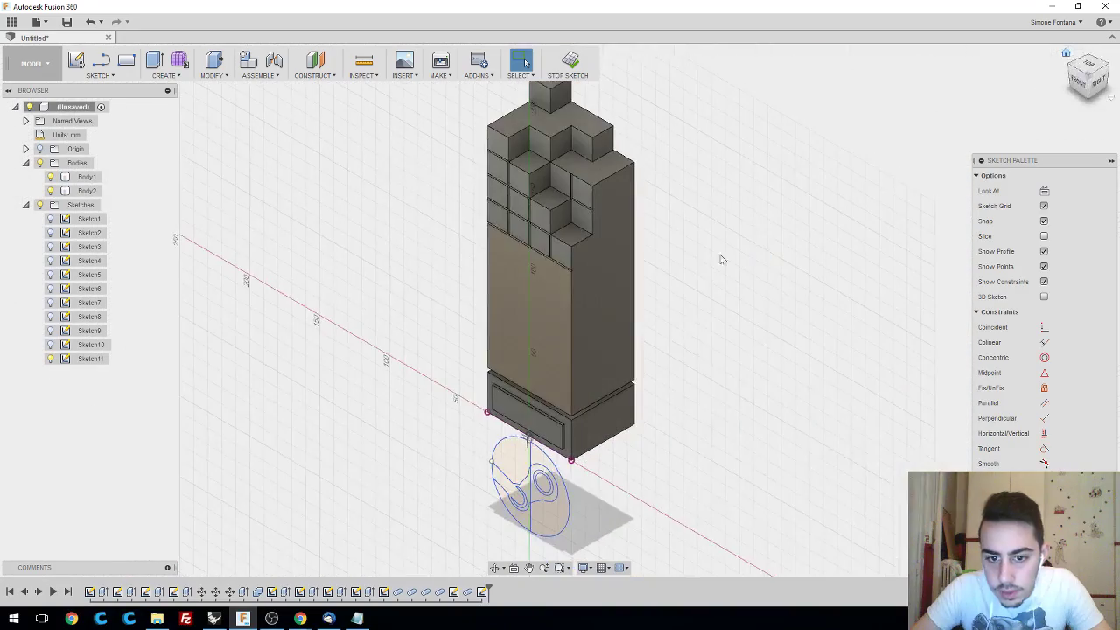
{"action": "left_click", "coordinate": [1088, 85]}
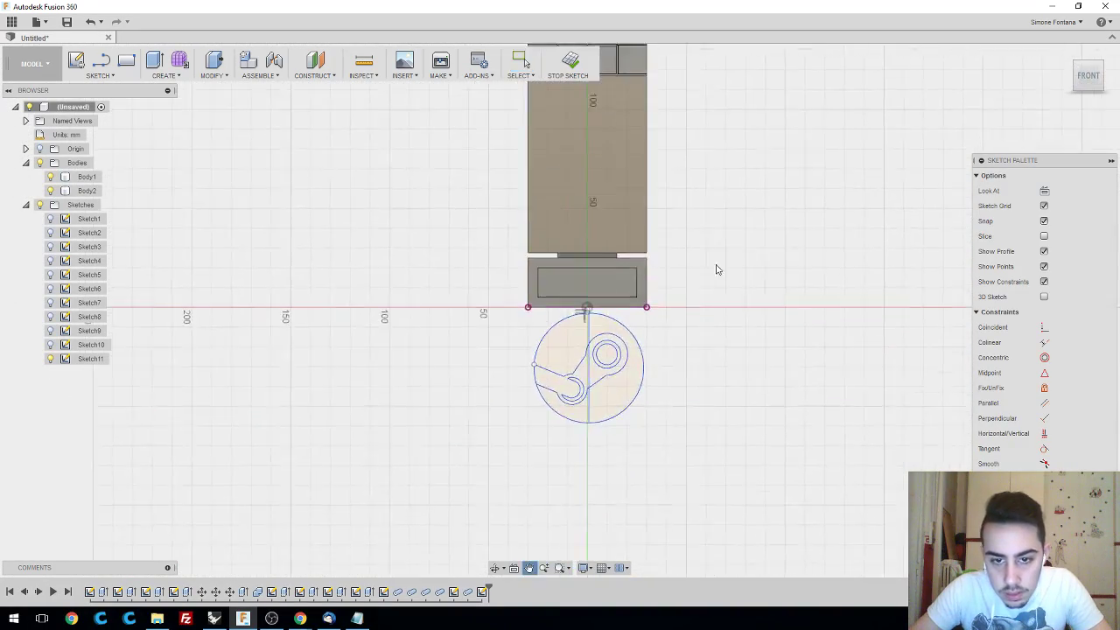
{"action": "scroll", "coordinate": [674, 313], "scroll_direction": "up", "scroll_amount": 5}
{"action": "scroll", "coordinate": [707, 257], "scroll_direction": "down", "scroll_amount": 4}
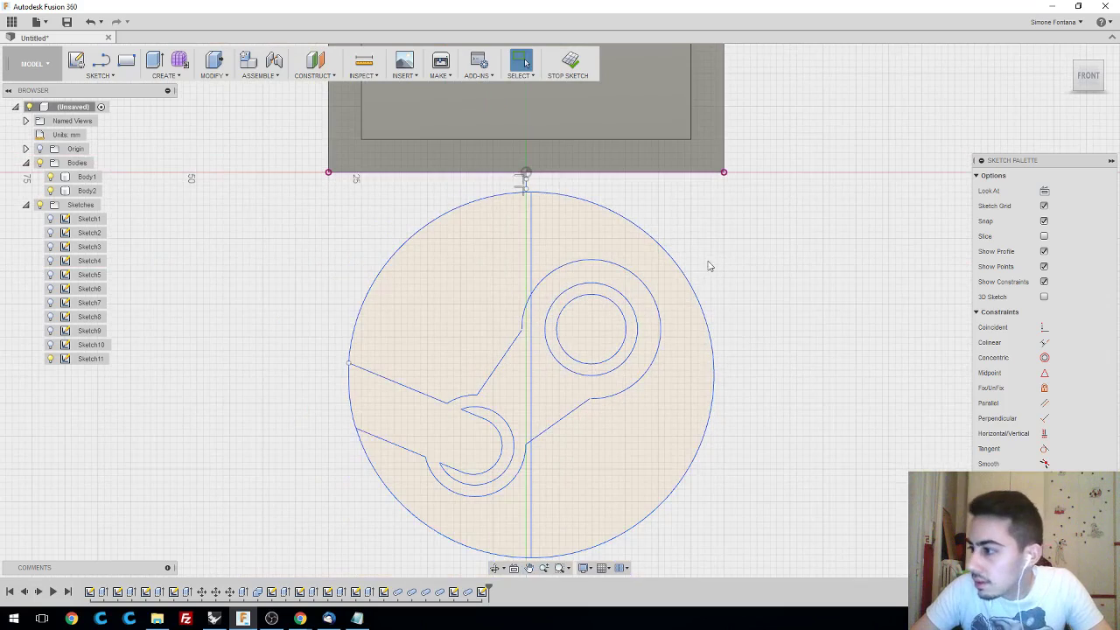
{"action": "mouse_move", "coordinate": [739, 261]}
{"action": "middle_mouse_down"}
{"action": "mouse_move", "coordinate": [755, 327]}
{"action": "mouse_move", "coordinate": [794, 321]}
{"action": "mouse_move", "coordinate": [797, 340]}
{"action": "middle_mouse_up"}
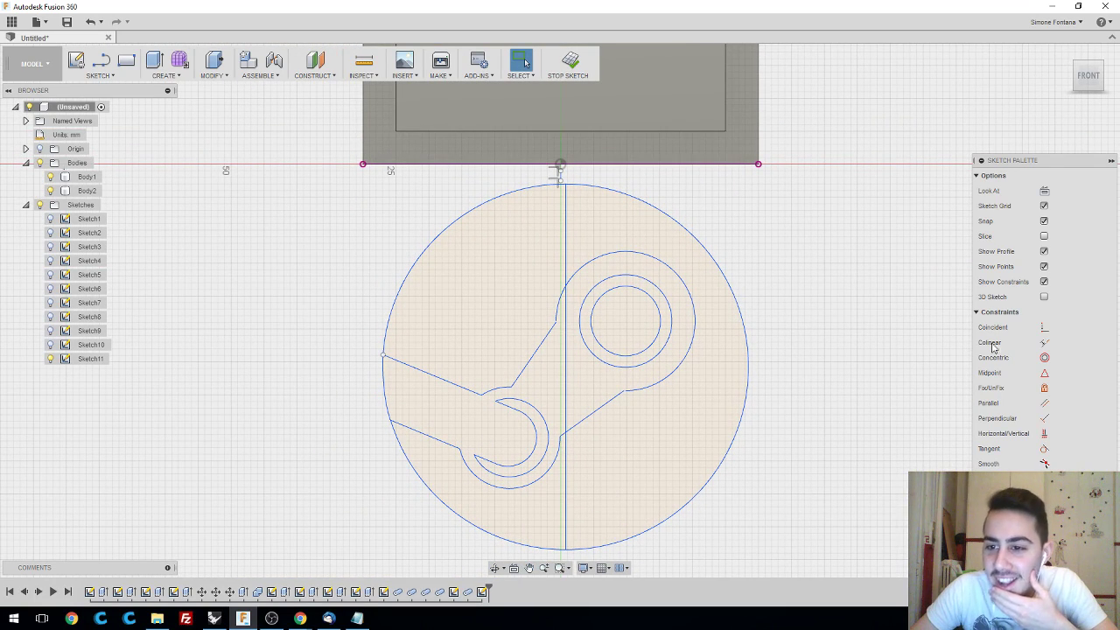
{"action": "left_click", "coordinate": [1043, 358]}
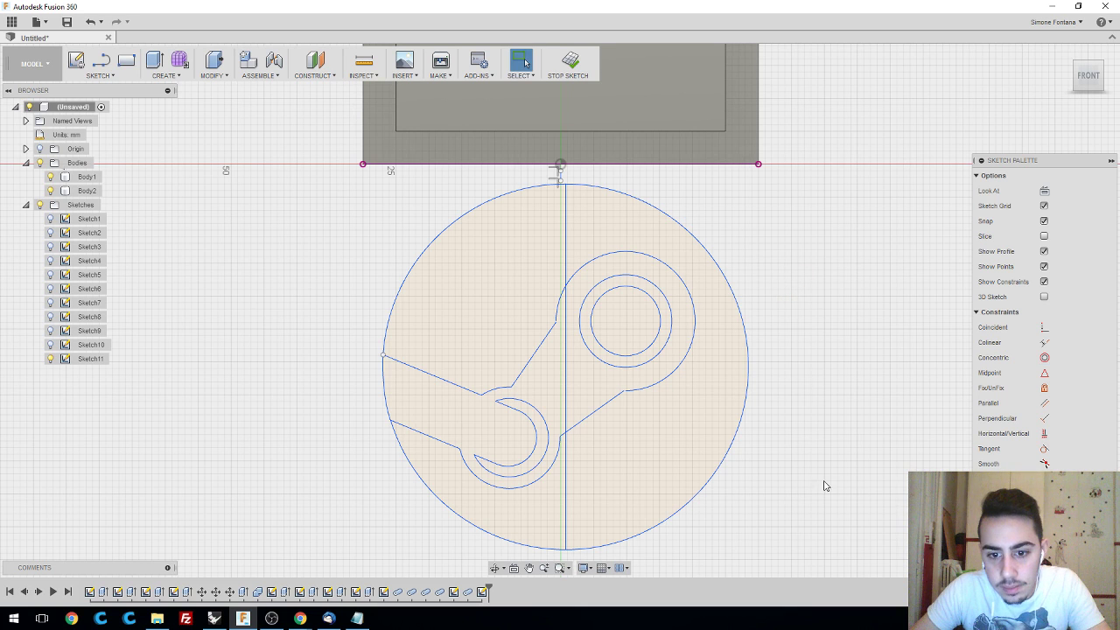
{"action": "left_click_drag", "start_coordinate": [825, 486], "coordinate": [341, 233]}
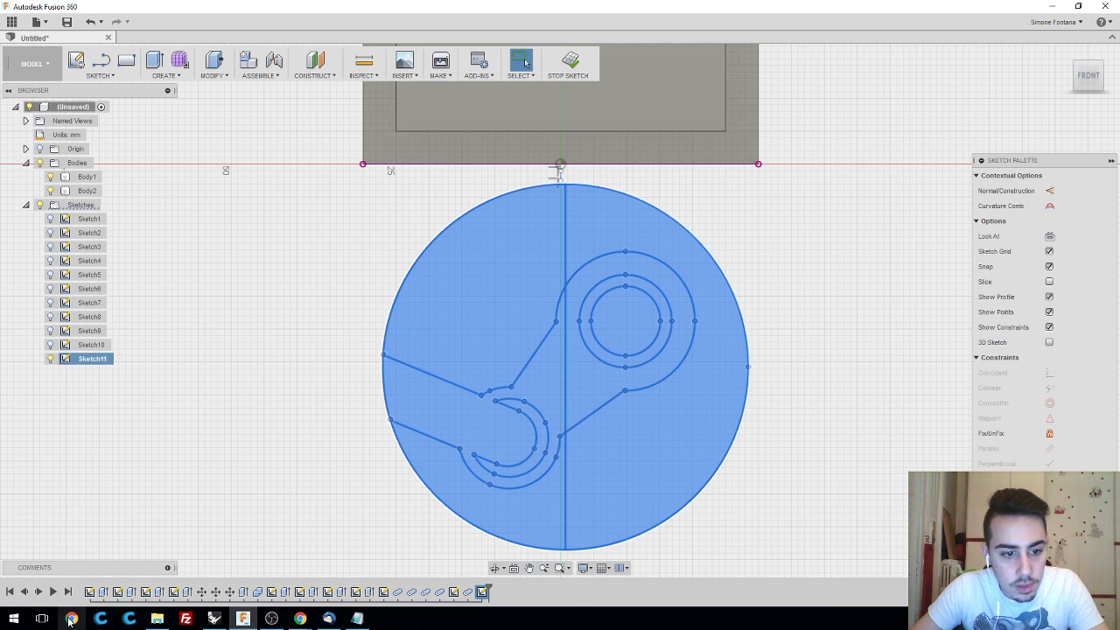
{"action": "mouse_move", "coordinate": [300, 622]}
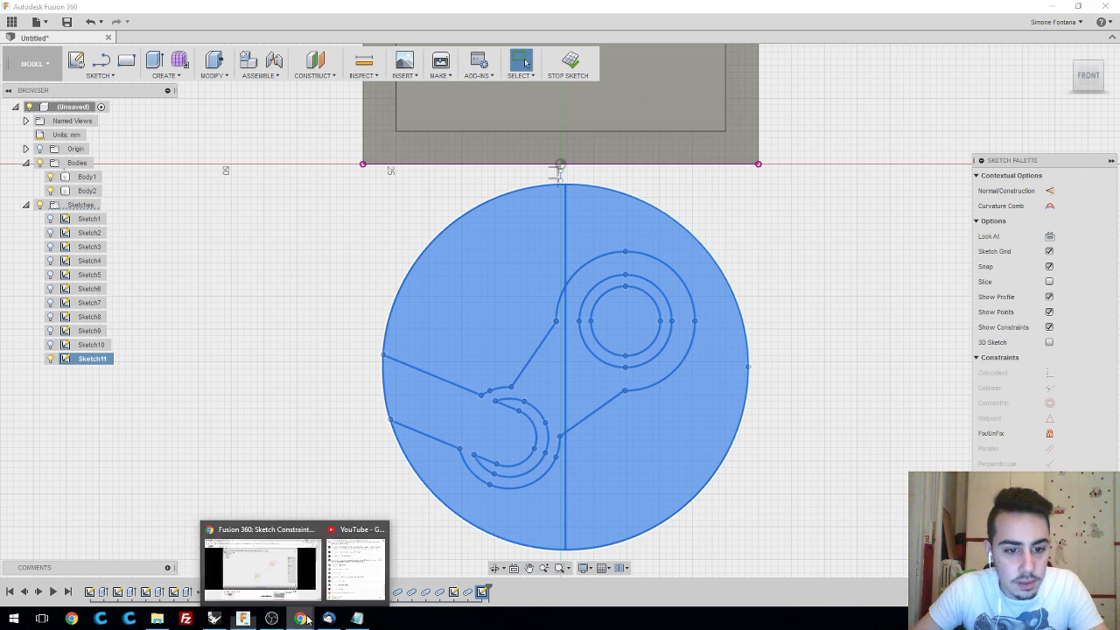
{"action": "left_click", "coordinate": [264, 569]}
{"action": "left_click", "coordinate": [473, 310]}
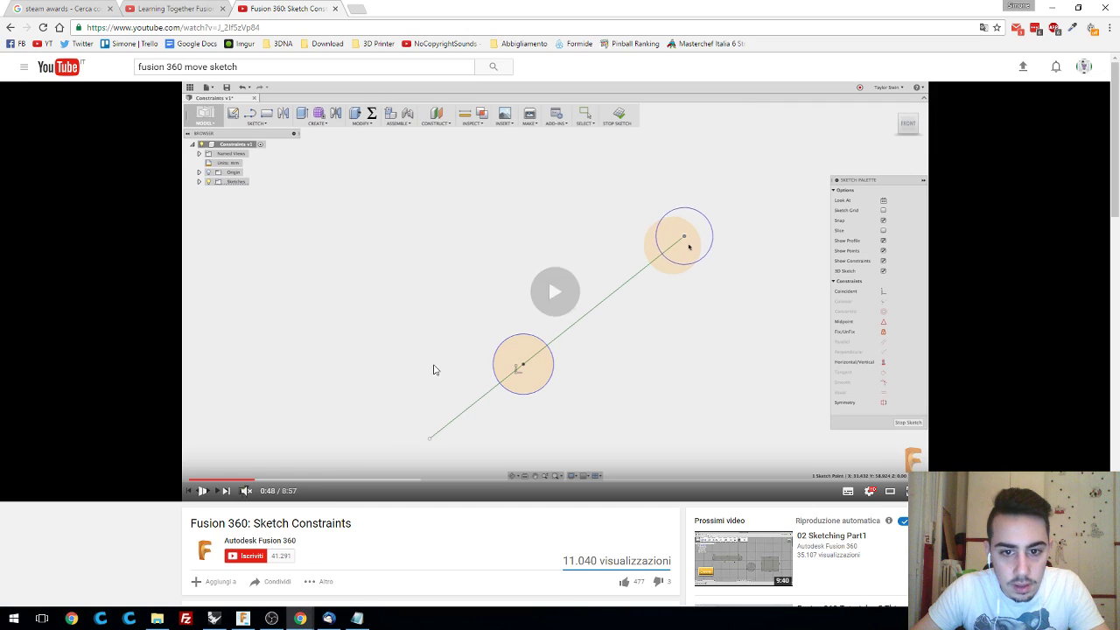
{"action": "left_click", "coordinate": [292, 480]}
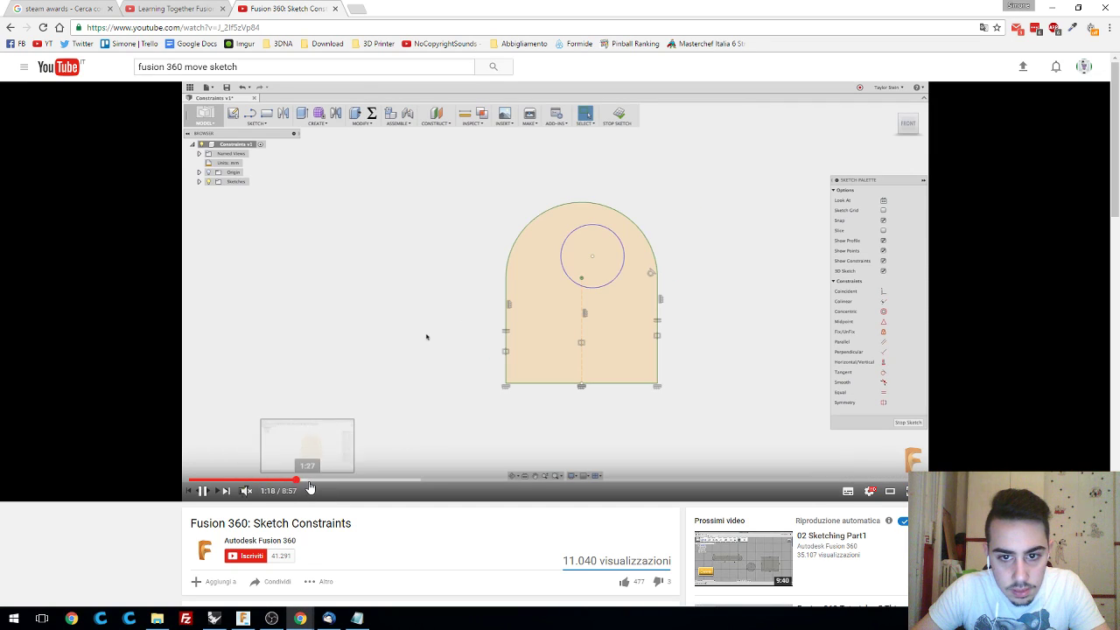
{"action": "left_click", "coordinate": [336, 480]}
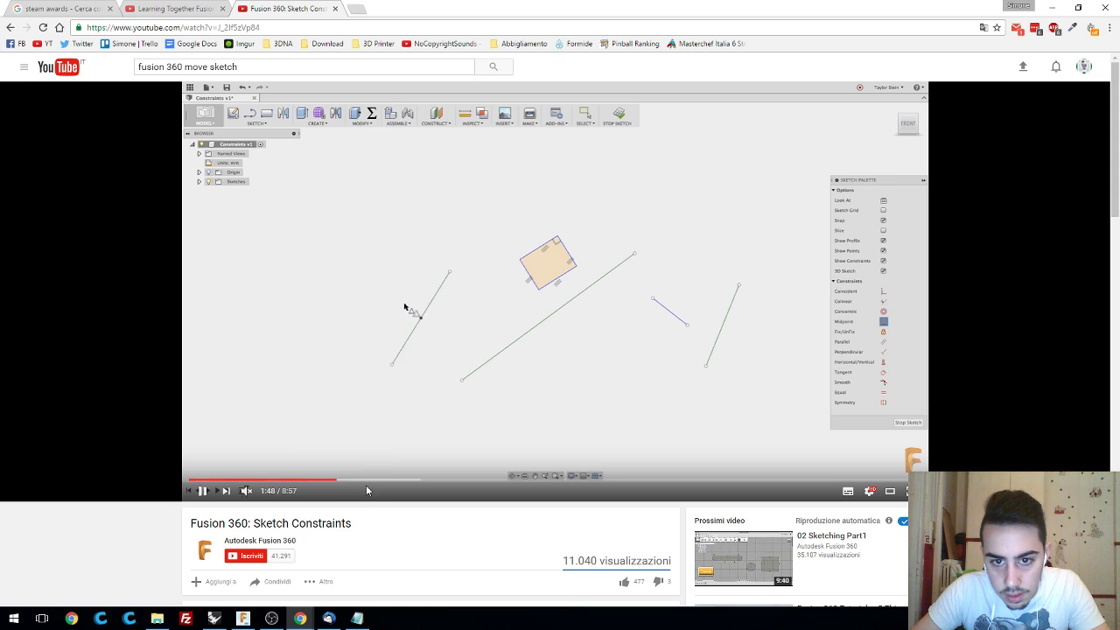
{"action": "left_click", "coordinate": [371, 481]}
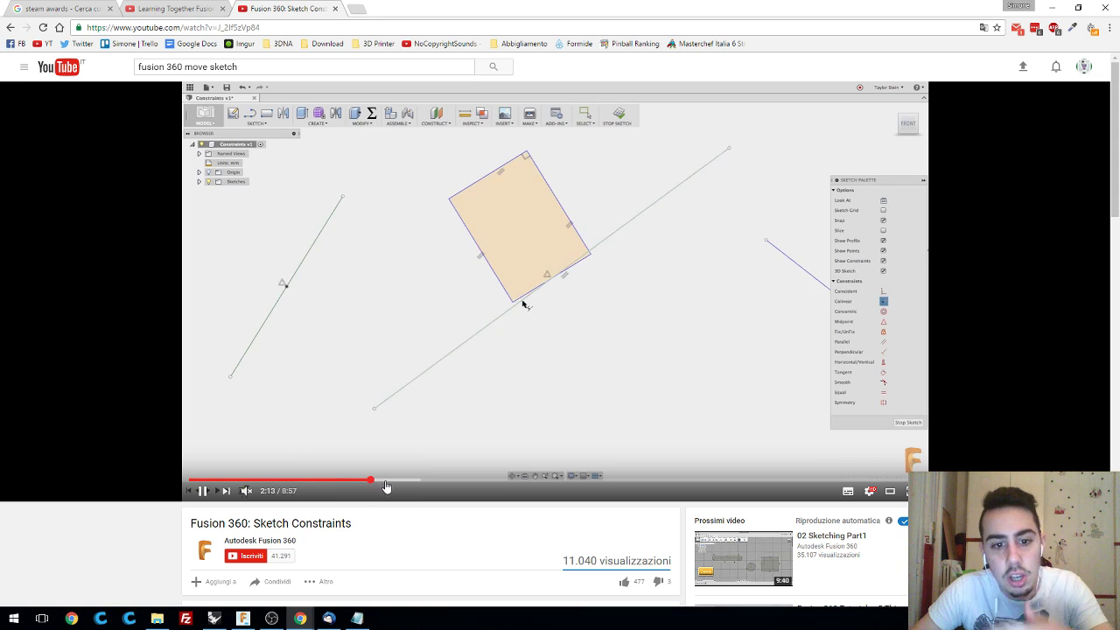
{"action": "left_click", "coordinate": [396, 481]}
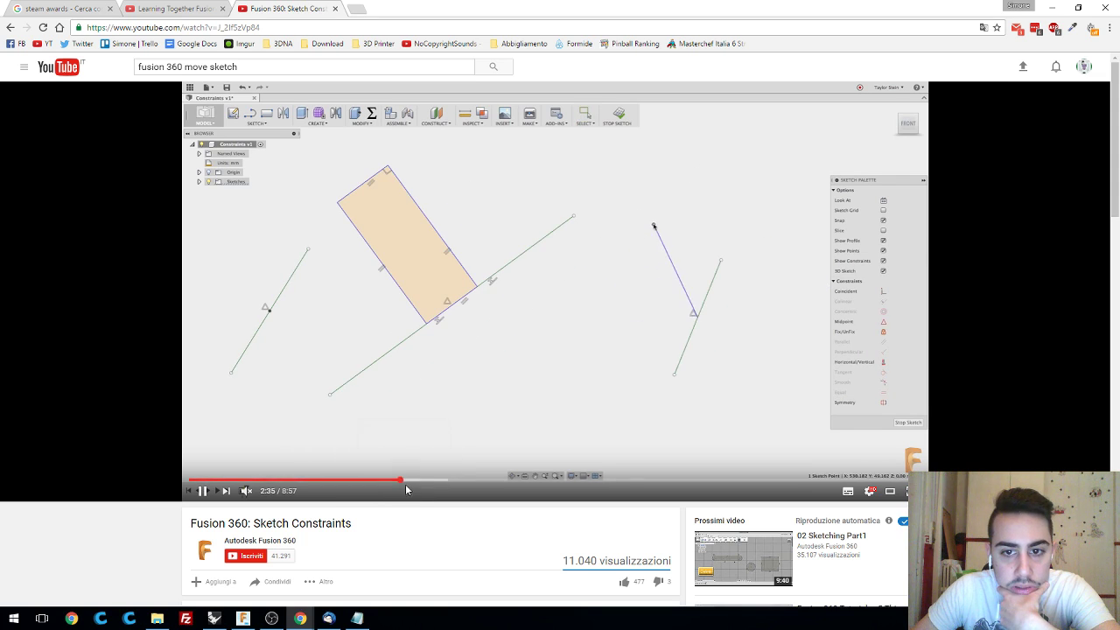
{"action": "left_click", "coordinate": [420, 481]}
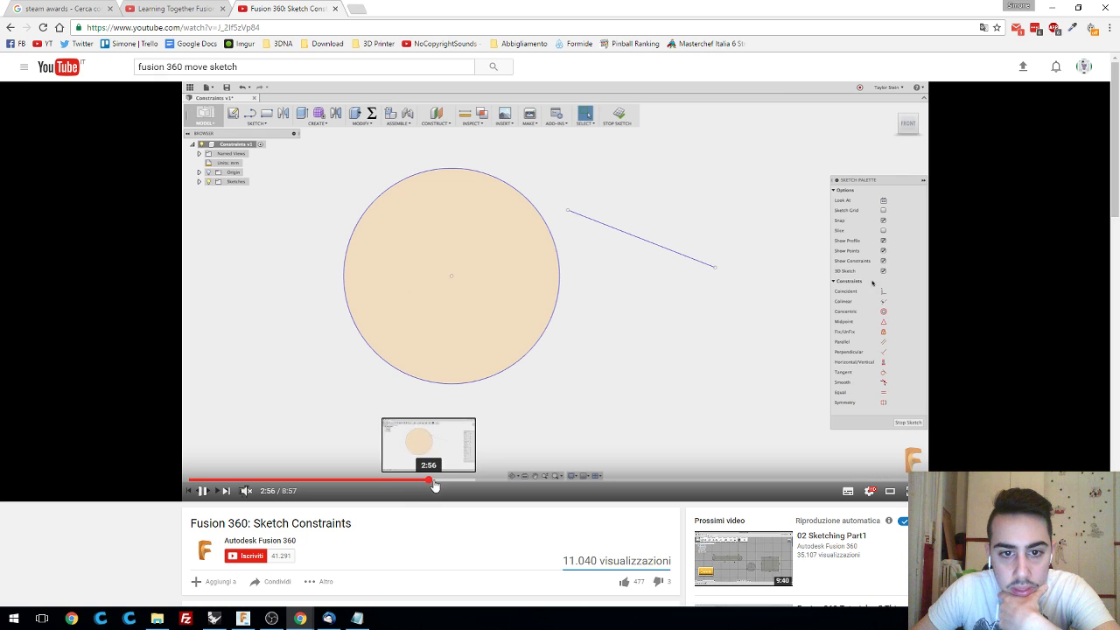
{"action": "left_click", "coordinate": [454, 482]}
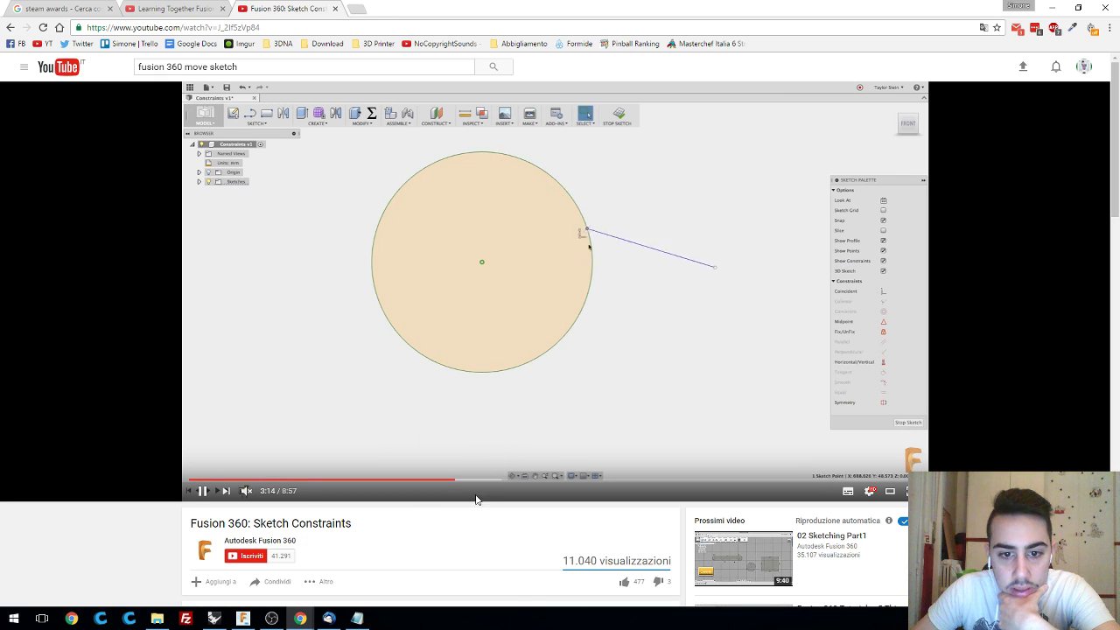
{"action": "left_click", "coordinate": [470, 482]}
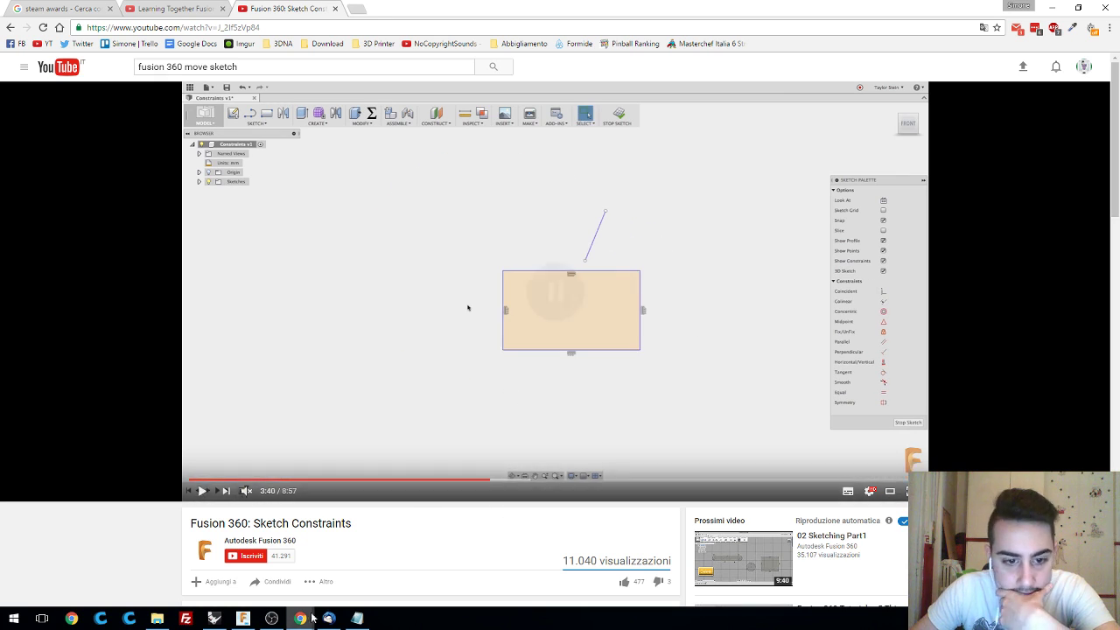
{"action": "left_click", "coordinate": [245, 619]}
{"action": "mouse_move", "coordinate": [805, 487]}
{"action": "left_mouse_down"}
{"action": "mouse_move", "coordinate": [320, 253]}
{"action": "mouse_move", "coordinate": [315, 225]}
{"action": "left_mouse_up"}
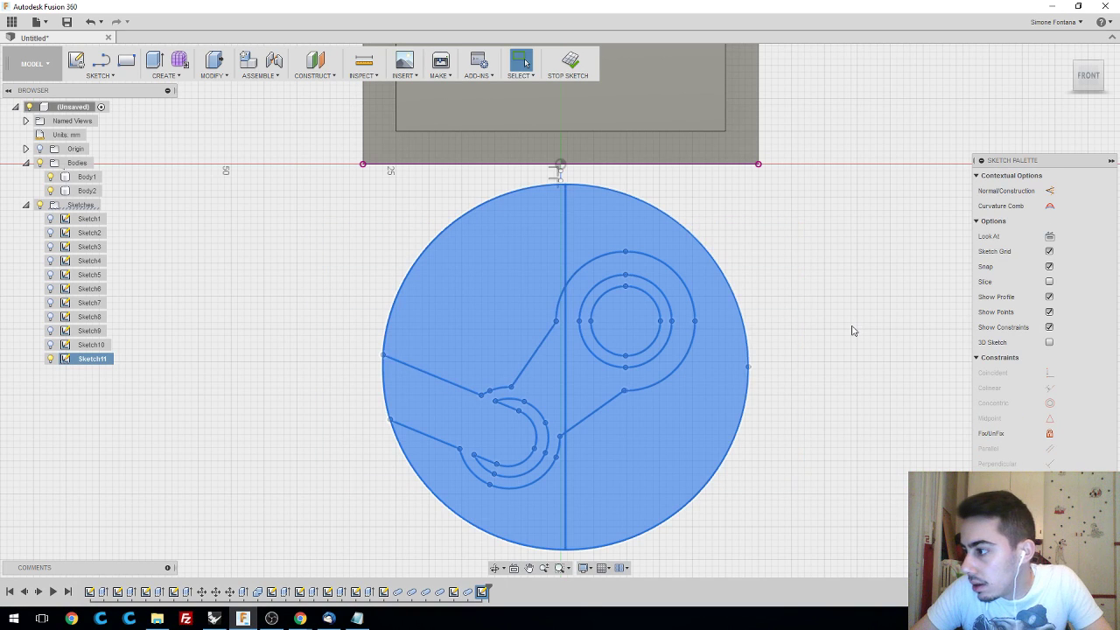
- Draw a centre-diameter circle centred on the vertical line's midpoint, passing through its top end
{"action": "left_click", "coordinate": [844, 335]}
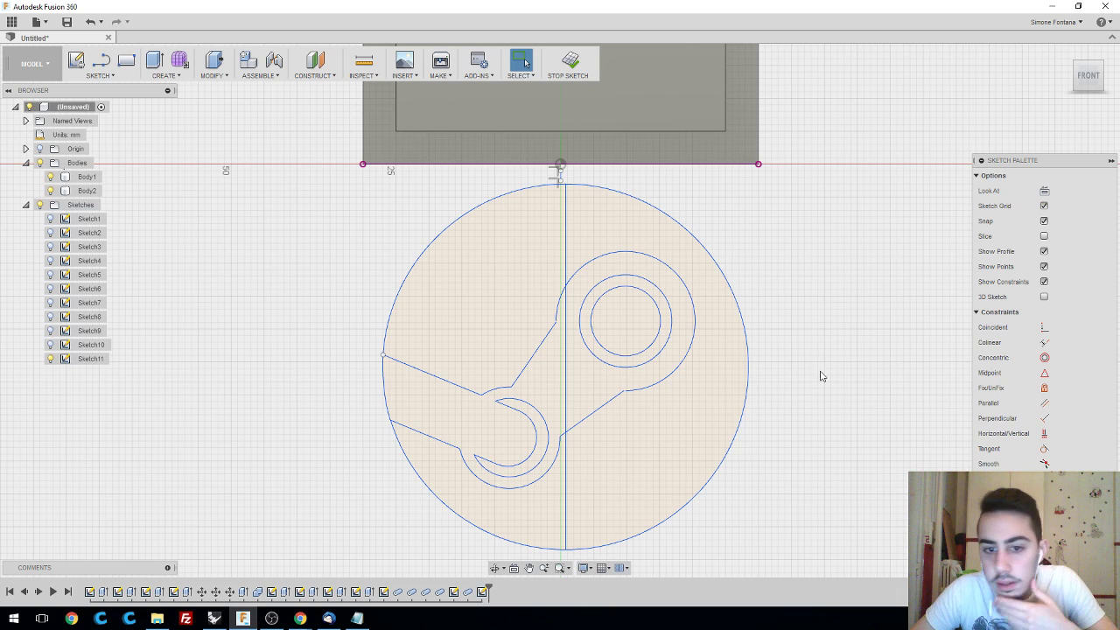
{"action": "left_click", "coordinate": [109, 79]}
{"action": "mouse_move", "coordinate": [127, 131]}
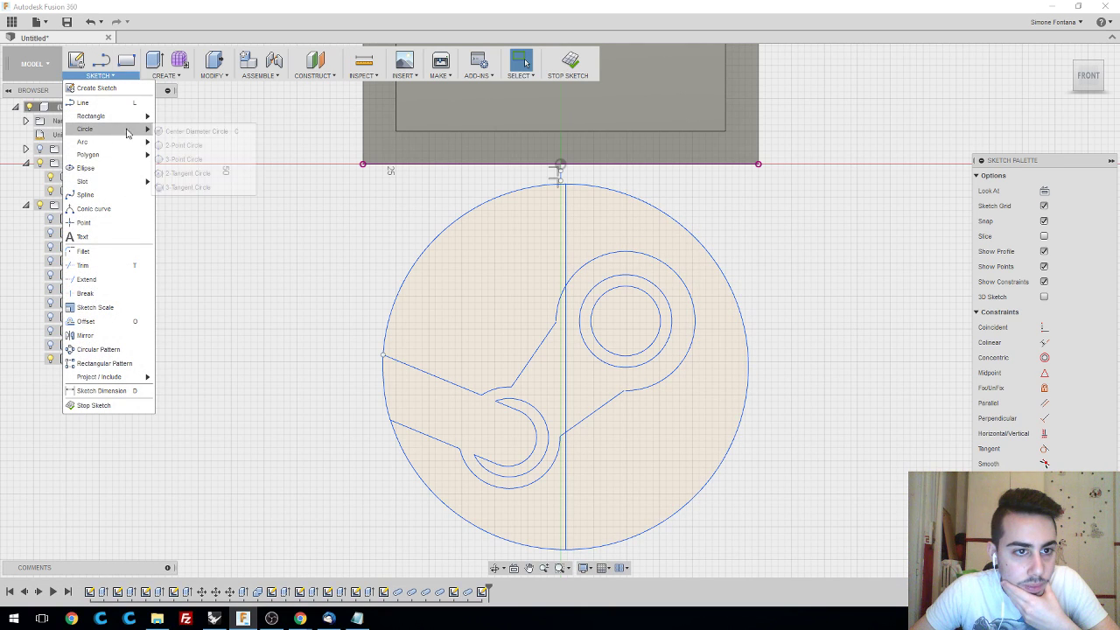
{"action": "left_click", "coordinate": [193, 131]}
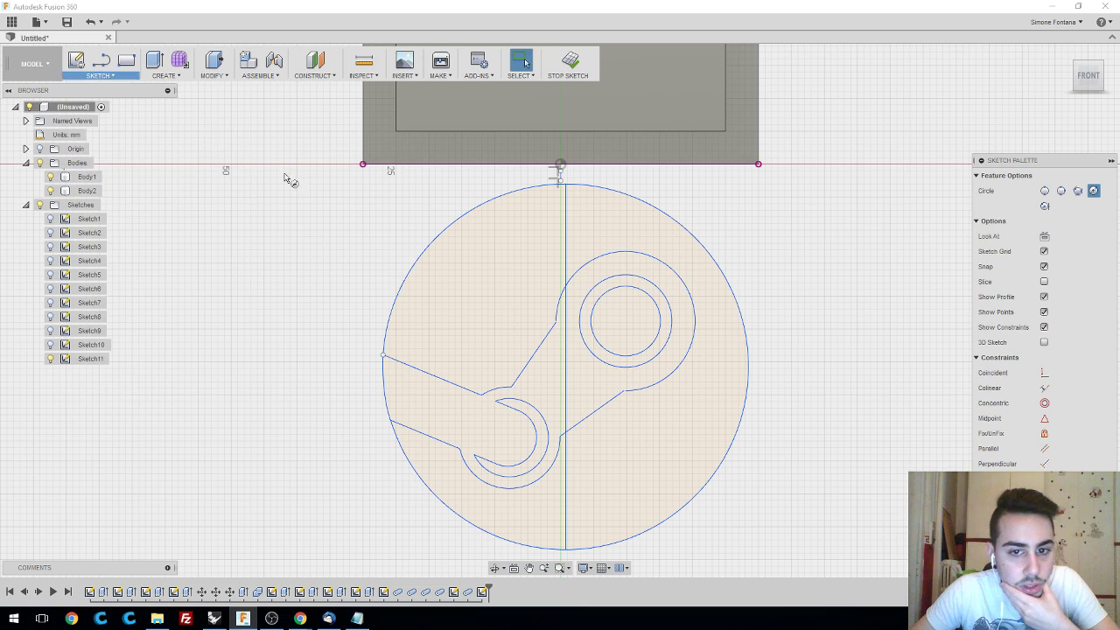
{"action": "left_click", "coordinate": [566, 368]}
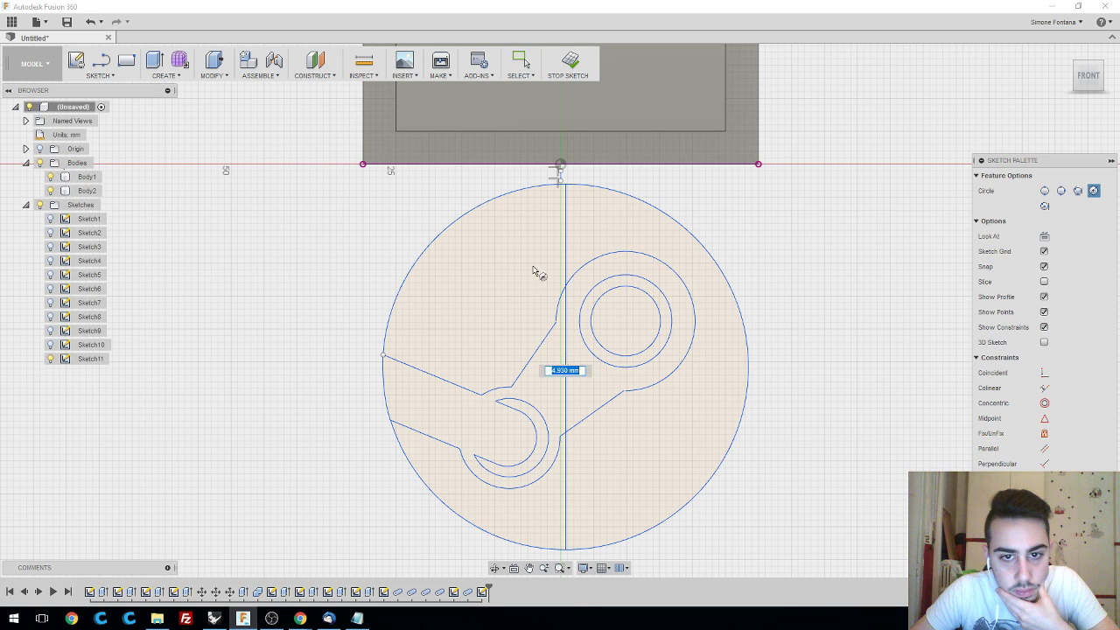
{"action": "left_click", "coordinate": [566, 185]}
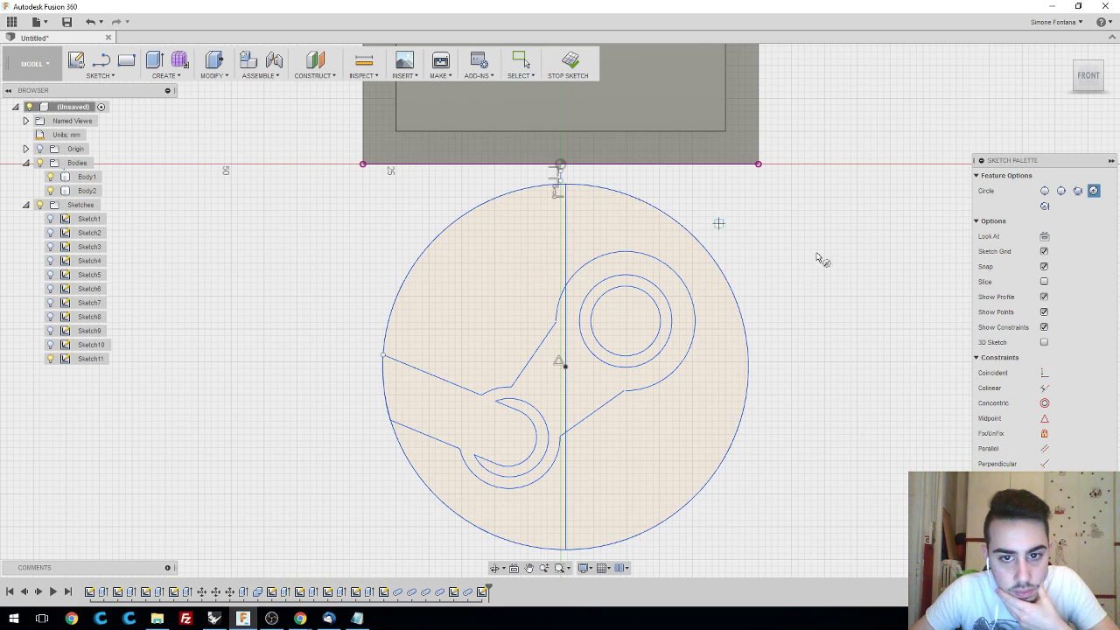
{"action": "key", "text": "Escape"}
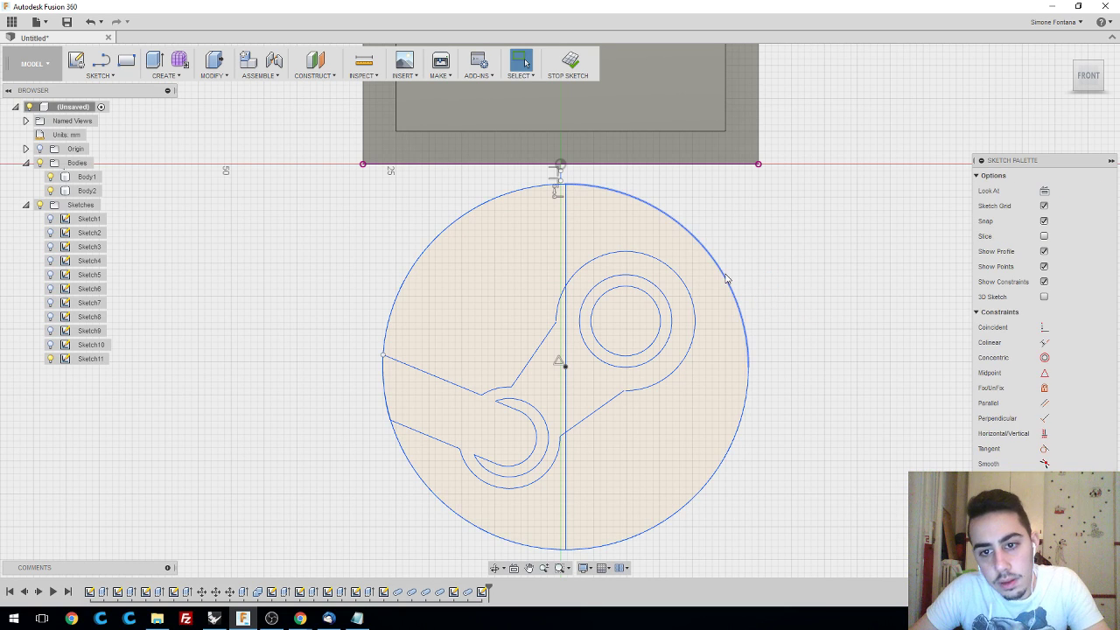
- Apply a concentric constraint to the big outer logo circle
{"action": "left_click", "coordinate": [729, 283]}
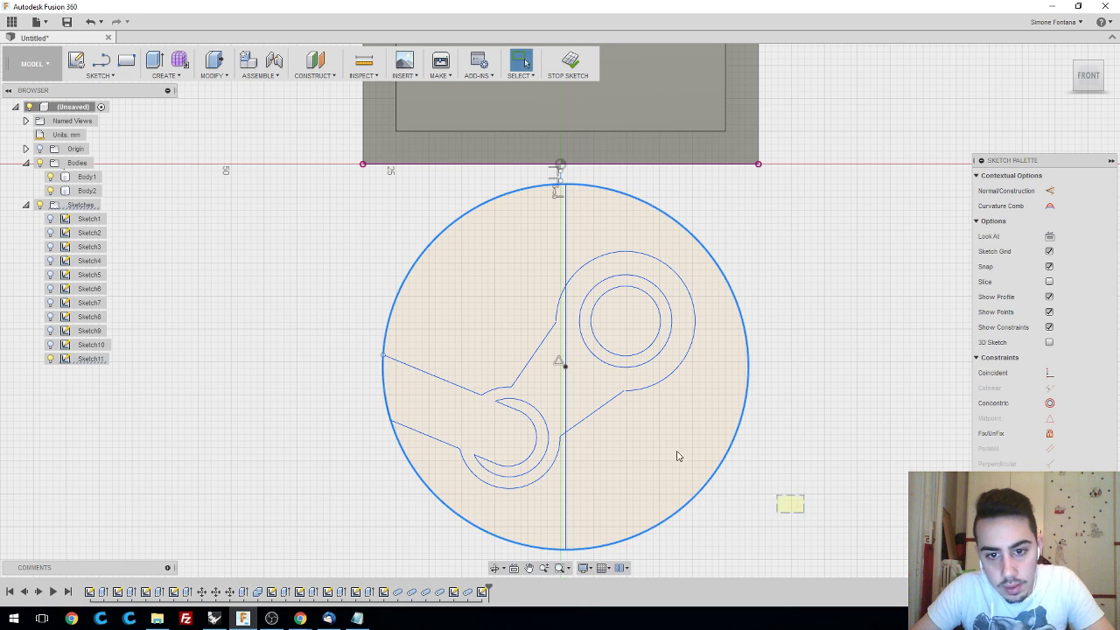
{"action": "left_click_drag", "start_coordinate": [806, 501], "coordinate": [295, 219]}
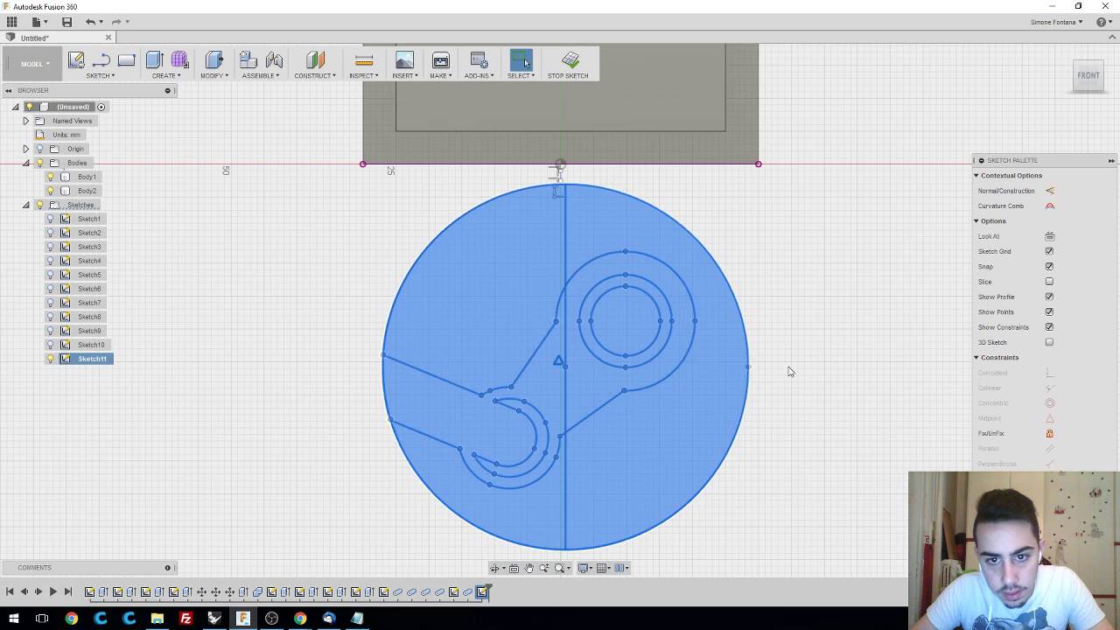
{"action": "left_click", "coordinate": [818, 352]}
{"action": "left_click", "coordinate": [743, 316]}
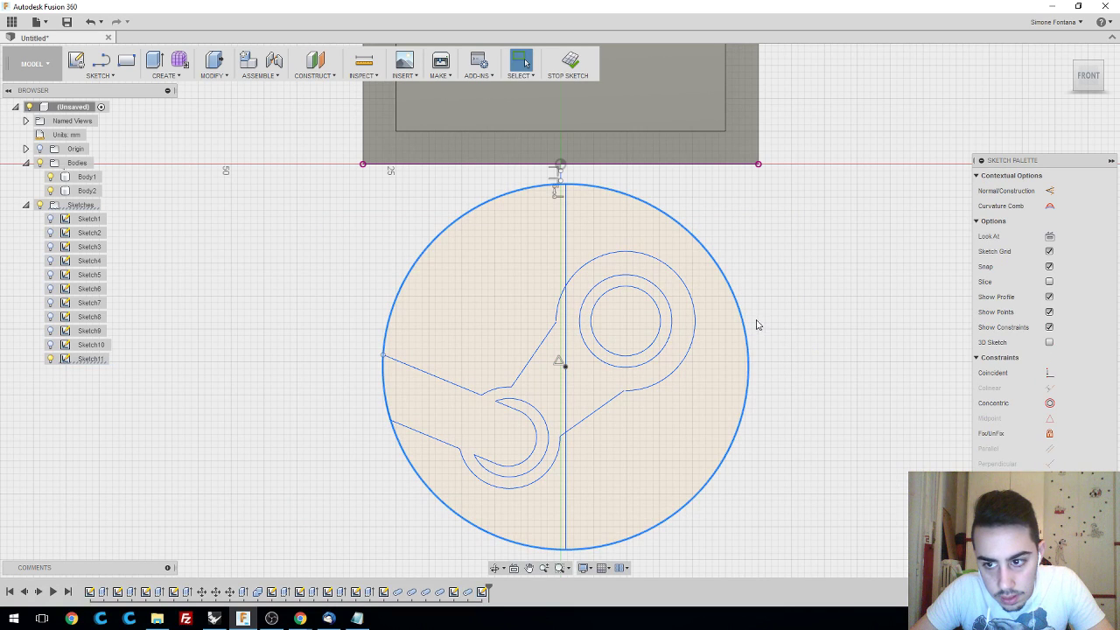
{"action": "left_click", "coordinate": [1050, 403]}
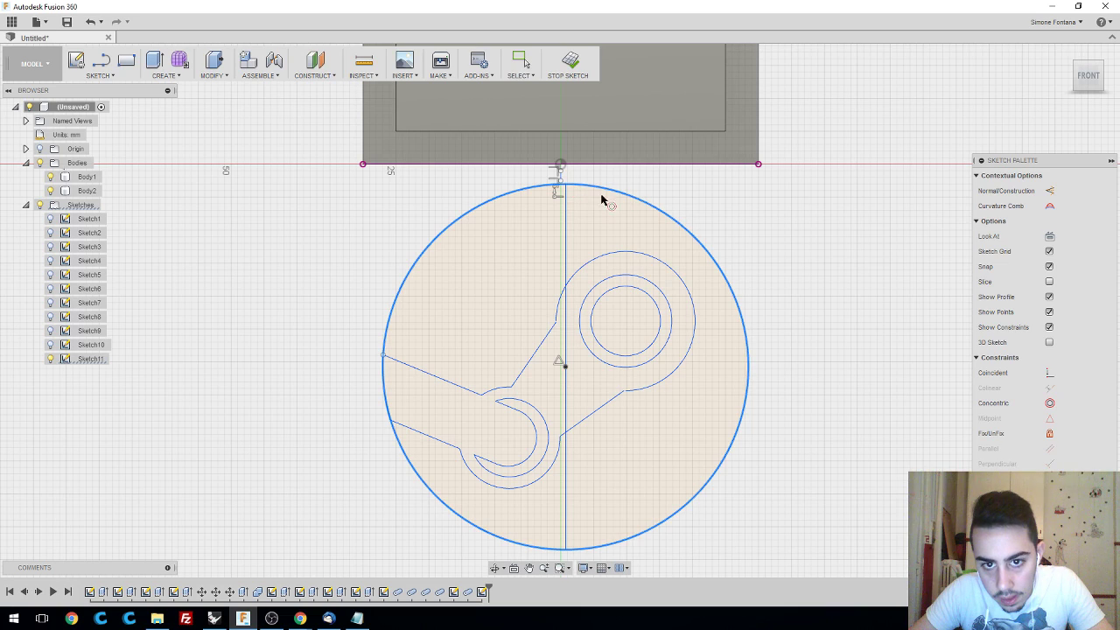
- Recentre the logo, pick its centre point and outer arc, then window-select the whole sketch
{"action": "scroll", "coordinate": [572, 190], "scroll_direction": "down", "scroll_amount": 1}
{"action": "scroll", "coordinate": [572, 190], "scroll_direction": "up", "scroll_amount": 3}
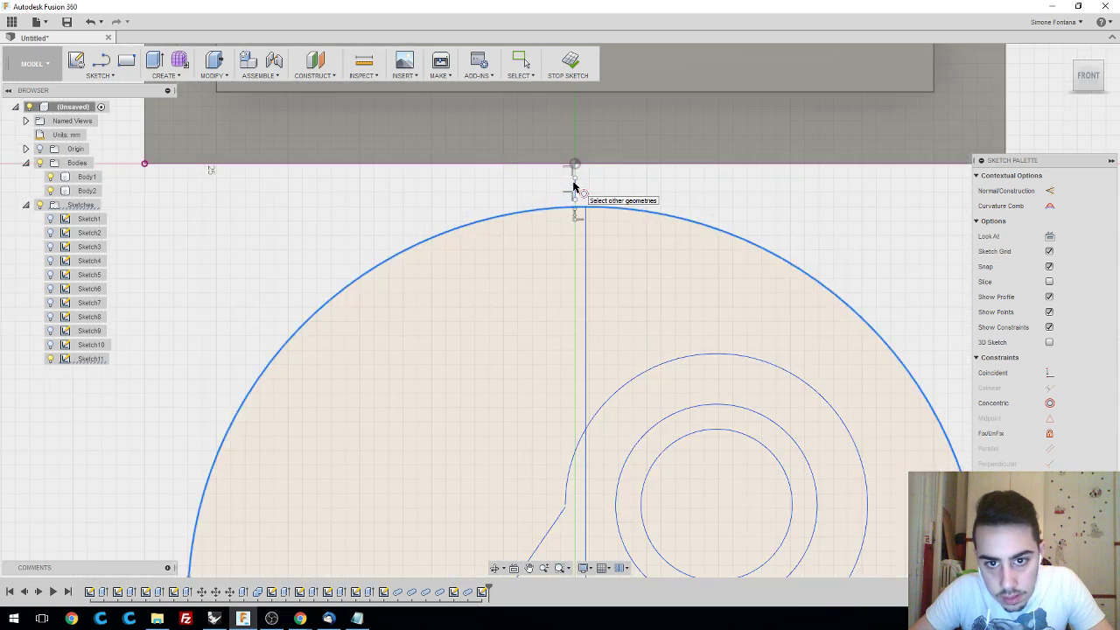
{"action": "scroll", "coordinate": [604, 412], "scroll_direction": "down", "scroll_amount": 3}
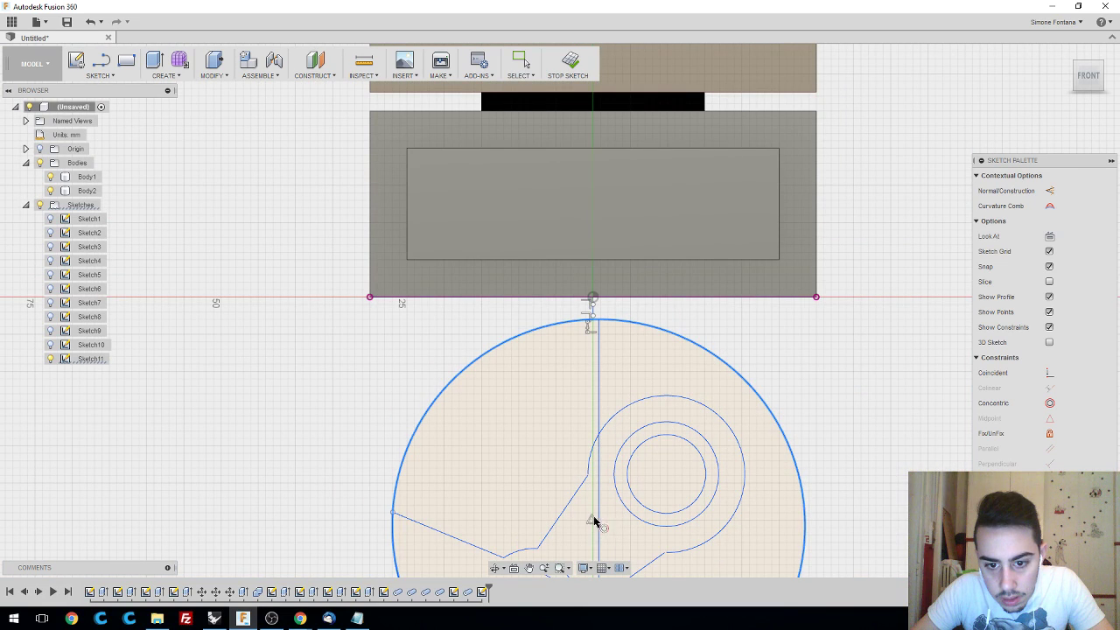
{"action": "mouse_move", "coordinate": [814, 416]}
{"action": "middle_mouse_down"}
{"action": "mouse_move", "coordinate": [788, 332]}
{"action": "mouse_move", "coordinate": [796, 300]}
{"action": "mouse_move", "coordinate": [780, 312]}
{"action": "mouse_move", "coordinate": [806, 358]}
{"action": "middle_mouse_up"}
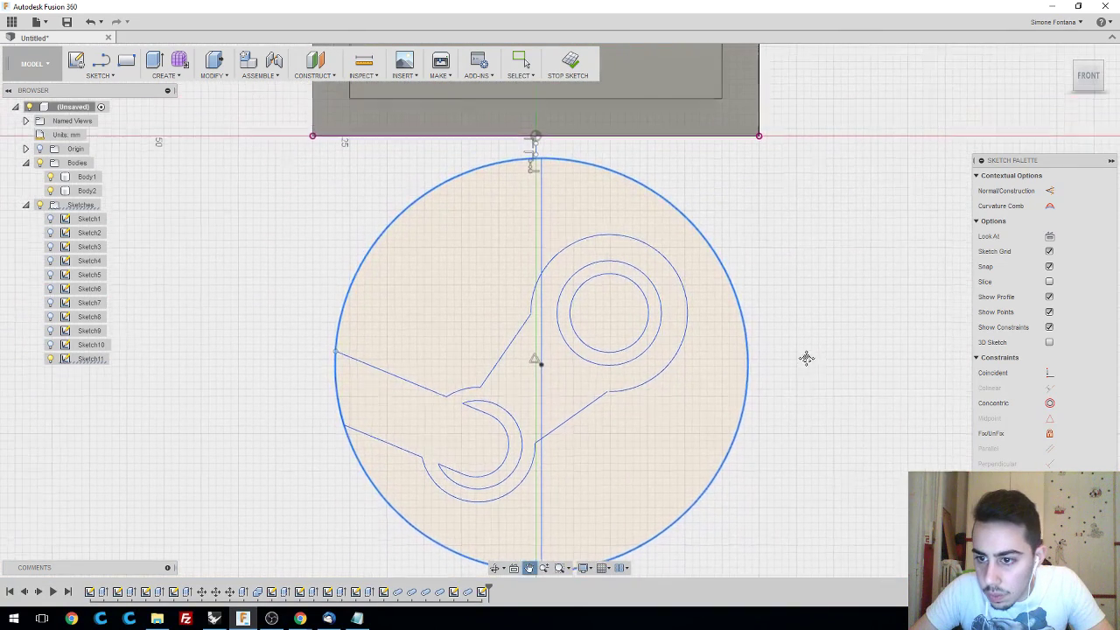
{"action": "key", "text": "Escape"}
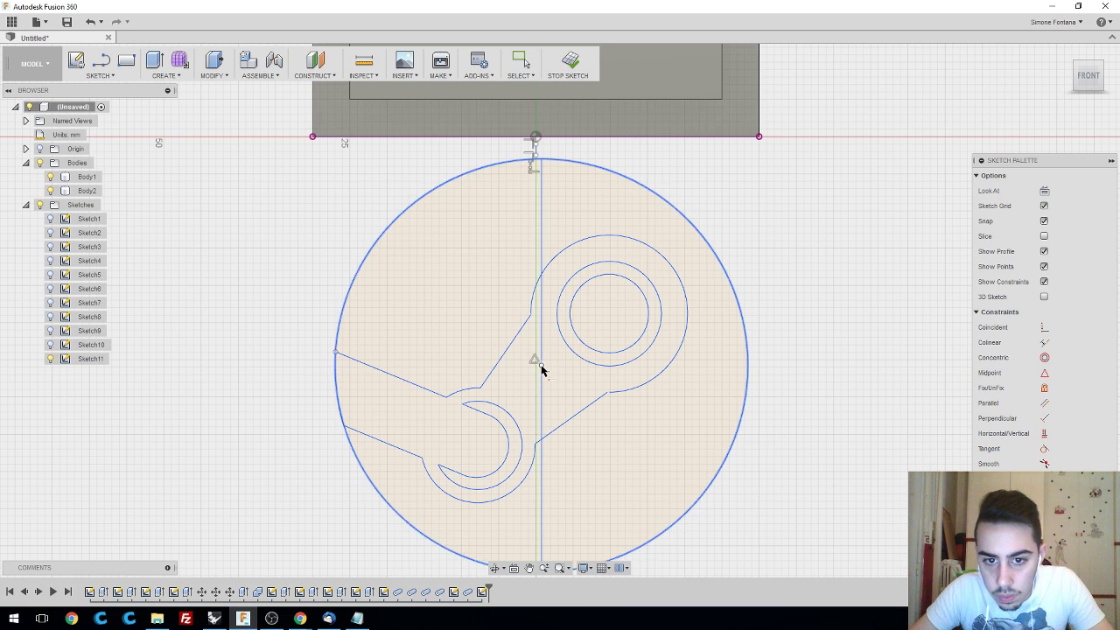
{"action": "left_click", "coordinate": [541, 366]}
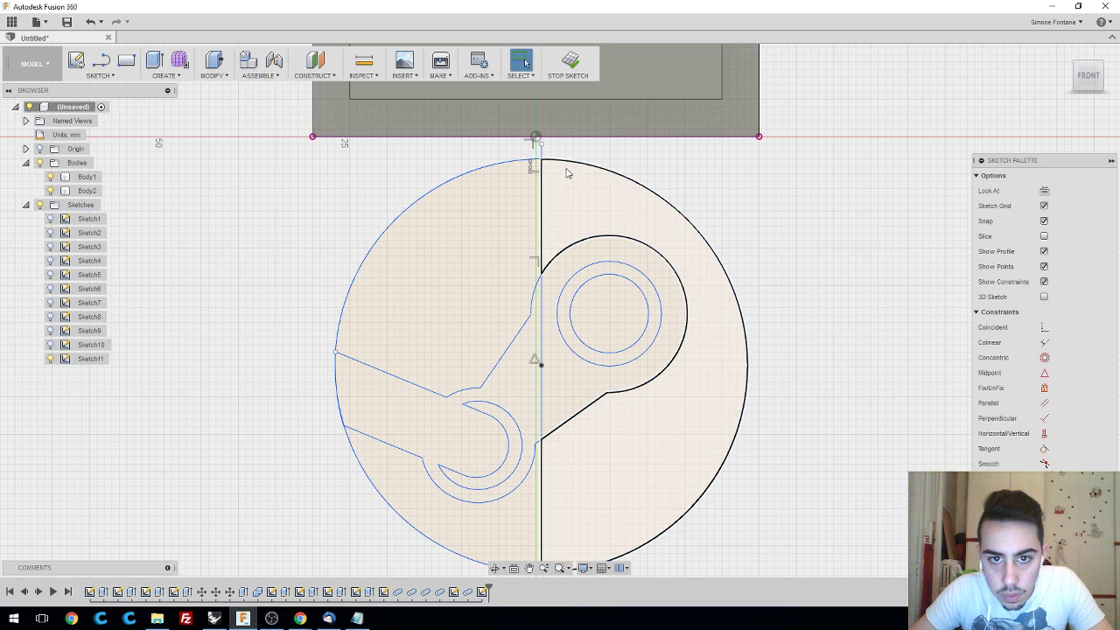
{"action": "left_click", "coordinate": [542, 161]}
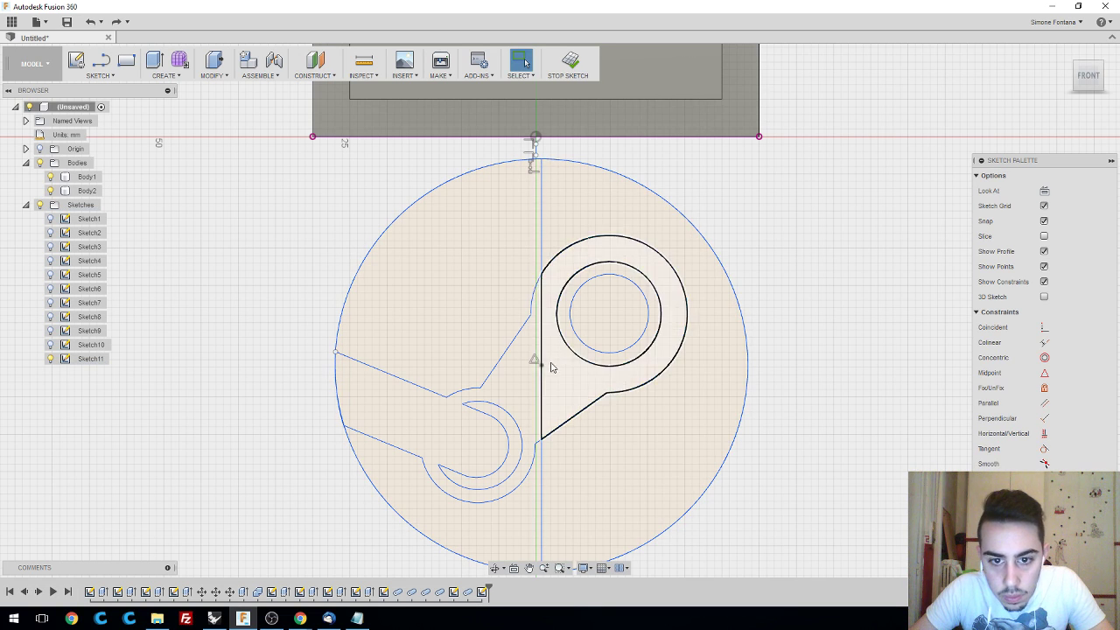
{"action": "left_click_drag", "start_coordinate": [963, 491], "coordinate": [245, 183]}
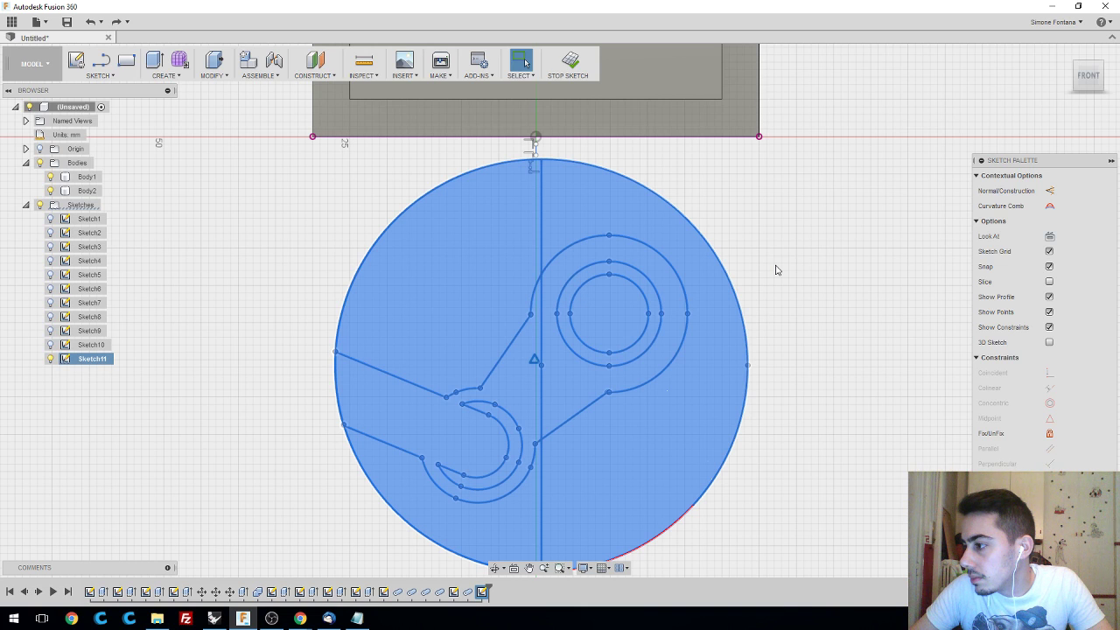
{"action": "scroll", "coordinate": [776, 270], "scroll_direction": "down", "scroll_amount": 1}
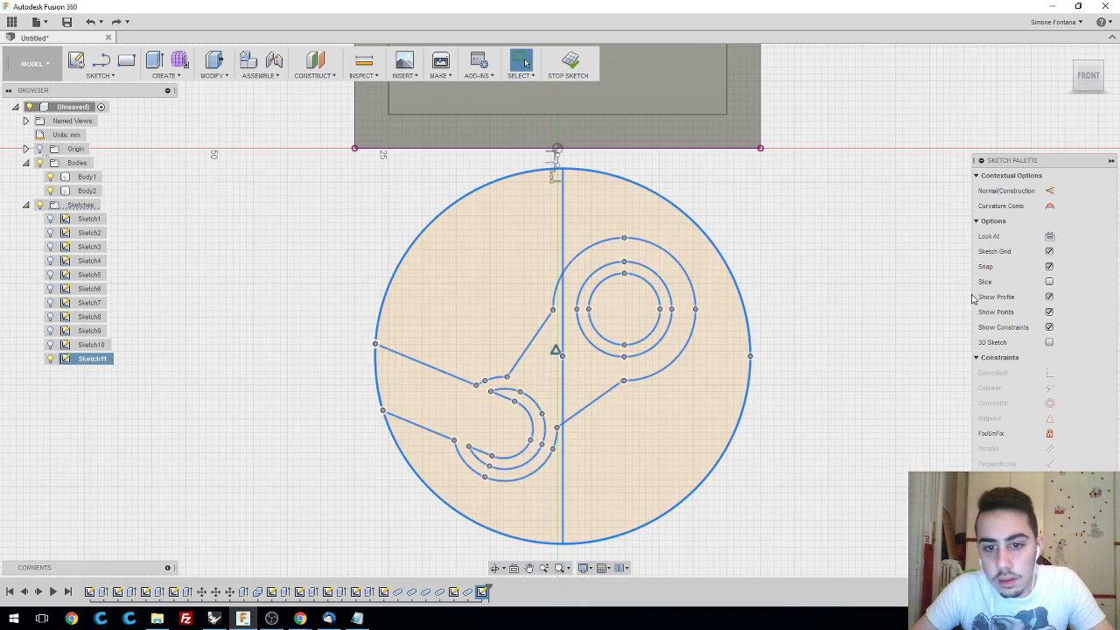
{"action": "middle_click_drag", "start_coordinate": [820, 310], "coordinate": [806, 282]}
{"action": "left_click", "coordinate": [805, 282]}
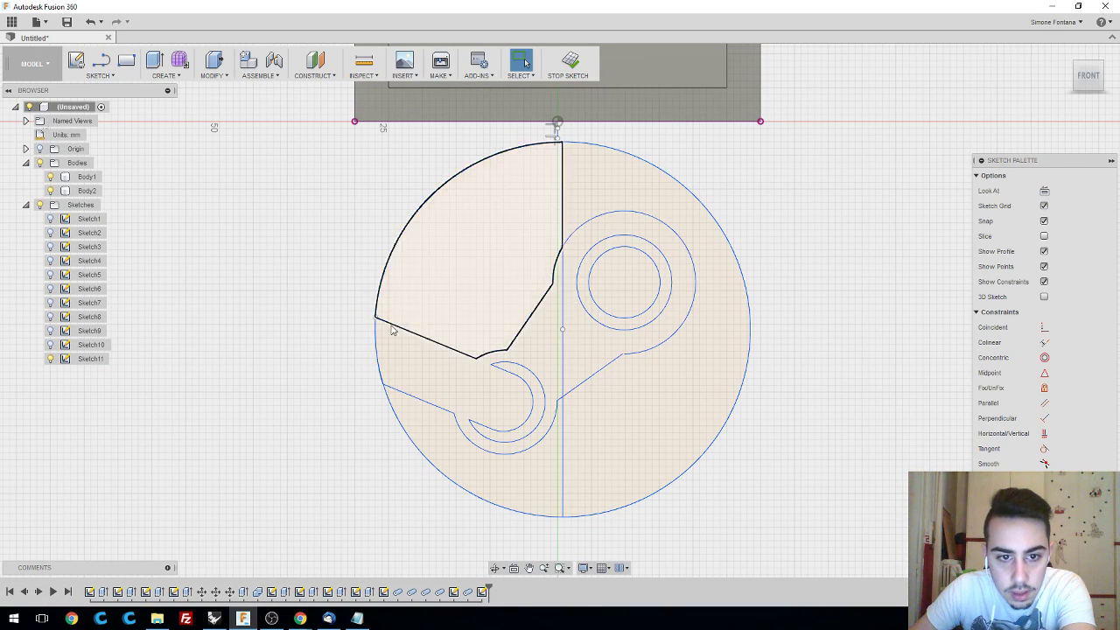
{"action": "scroll", "coordinate": [569, 341], "scroll_direction": "up", "scroll_amount": 2}
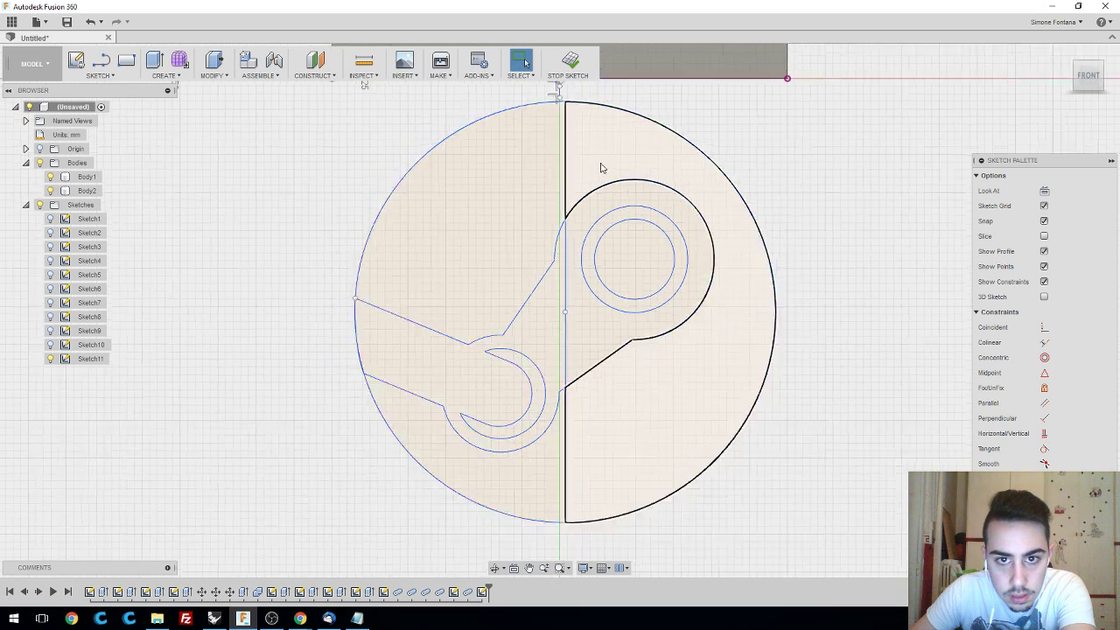
{"action": "scroll", "coordinate": [577, 140], "scroll_direction": "down", "scroll_amount": 1}
{"action": "scroll", "coordinate": [561, 111], "scroll_direction": "up", "scroll_amount": 5}
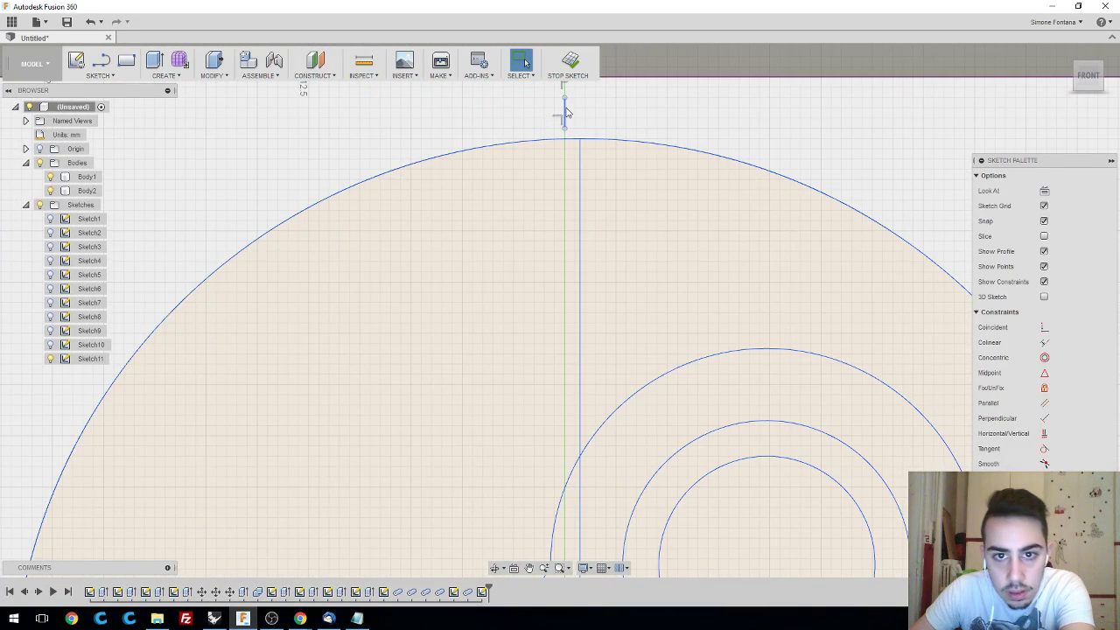
{"action": "scroll", "coordinate": [566, 140], "scroll_direction": "down", "scroll_amount": 3}
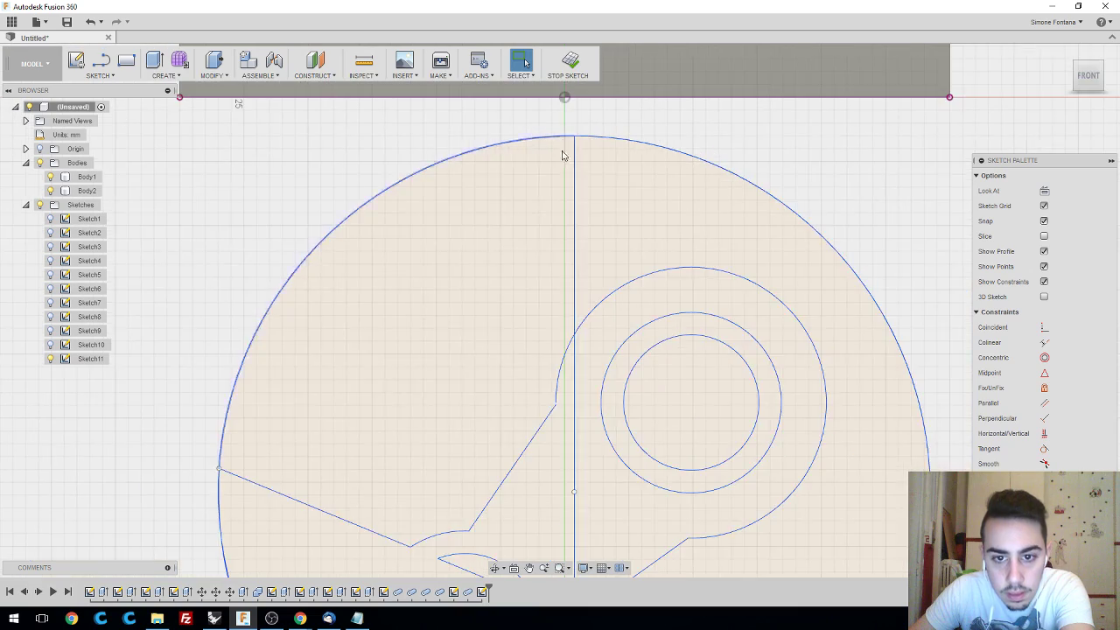
{"action": "scroll", "coordinate": [565, 148], "scroll_direction": "down", "scroll_amount": 3}
{"action": "middle_click_drag", "start_coordinate": [814, 429], "coordinate": [790, 358]}
{"action": "scroll", "coordinate": [782, 442], "scroll_direction": "down", "scroll_amount": 1}
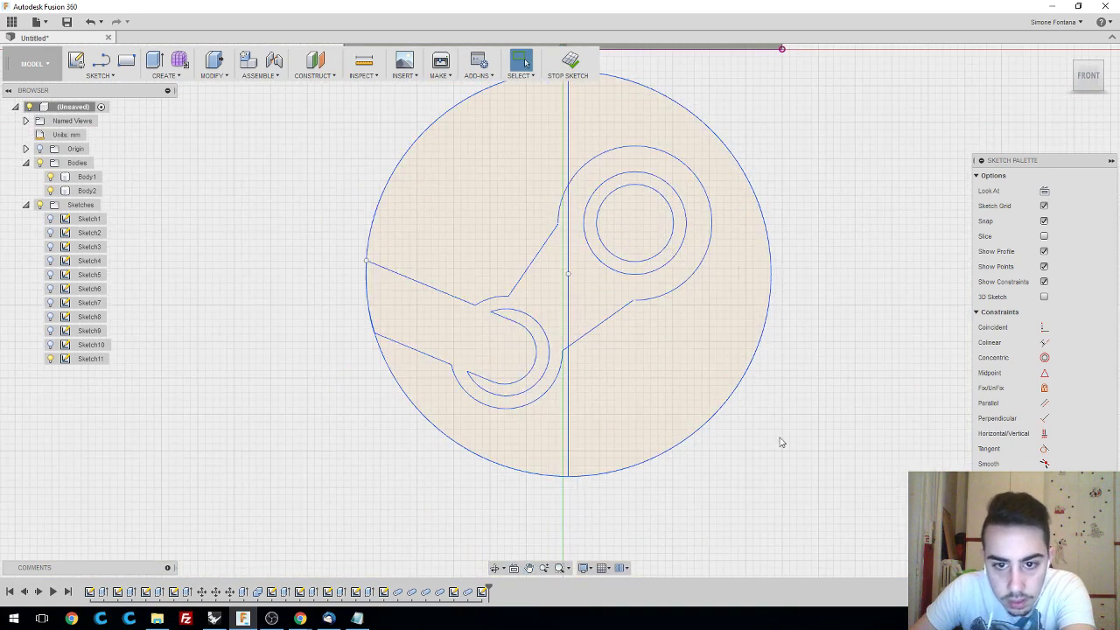
{"action": "left_click", "coordinate": [450, 272]}
{"action": "left_click", "coordinate": [815, 320]}
{"action": "left_click_drag", "start_coordinate": [798, 459], "coordinate": [333, 88]}
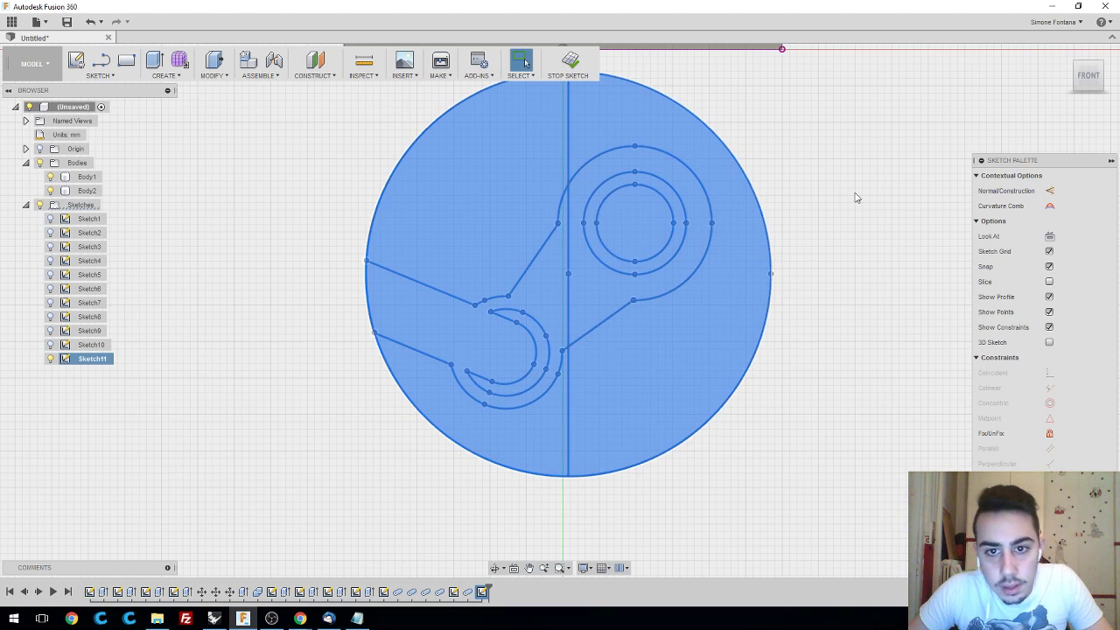
{"action": "mouse_move", "coordinate": [857, 197]}
{"action": "middle_mouse_down", "text": "shift"}
{"action": "mouse_move", "coordinate": [828, 237]}
{"action": "mouse_move", "coordinate": [855, 183]}
{"action": "middle_mouse_up", "text": "shift"}
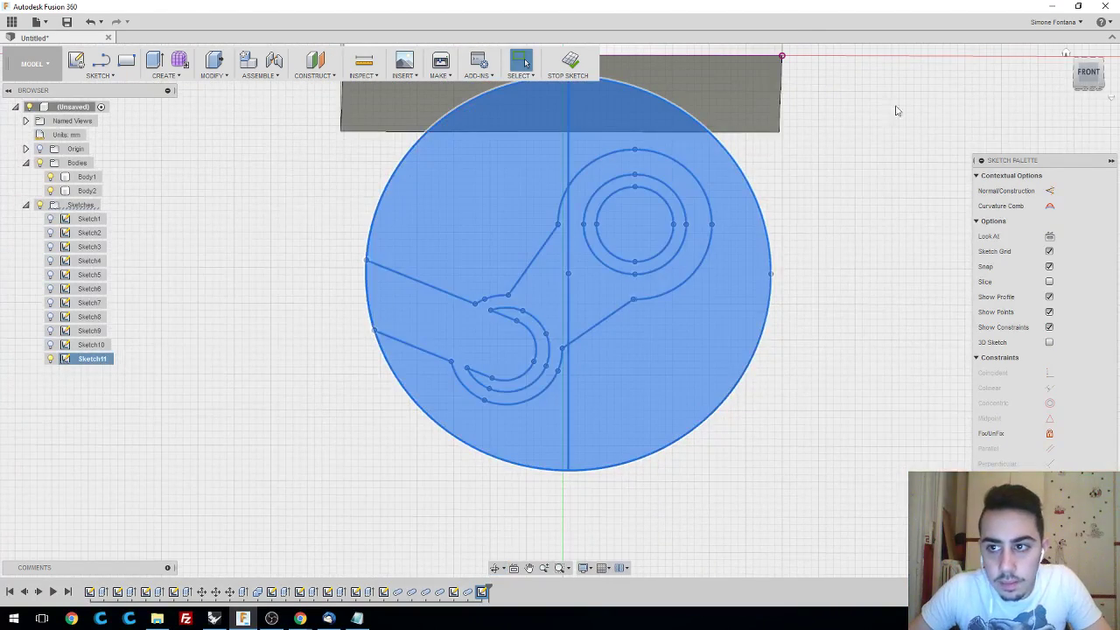
{"action": "left_click", "coordinate": [1089, 73]}
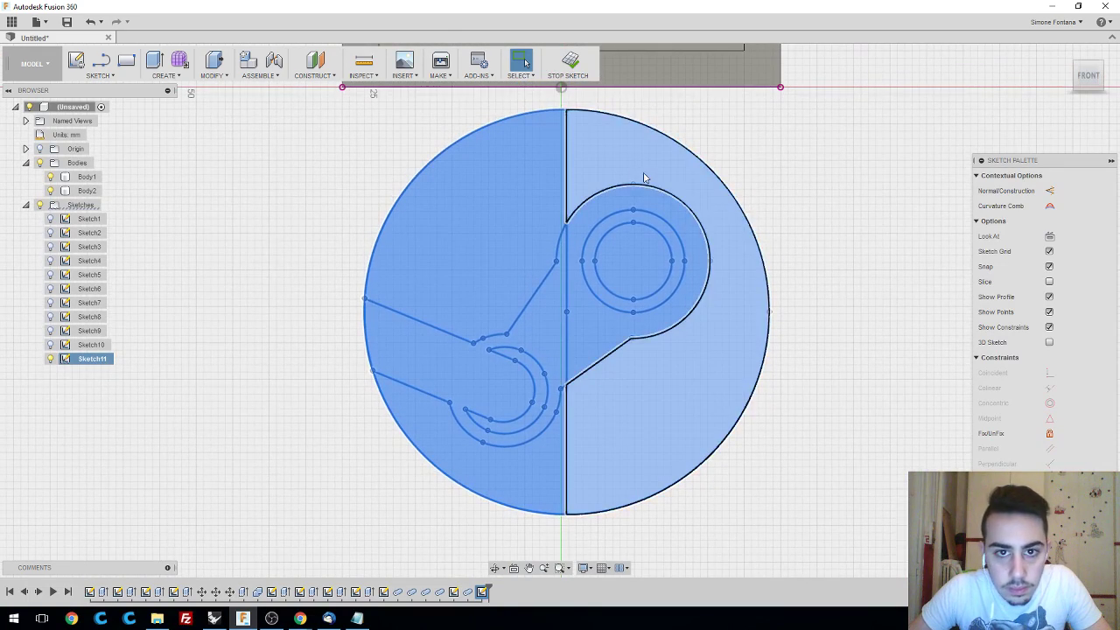
- Try moving the logo sketch, undo it, and reselect the logo's profiles
{"action": "key", "text": "m"}
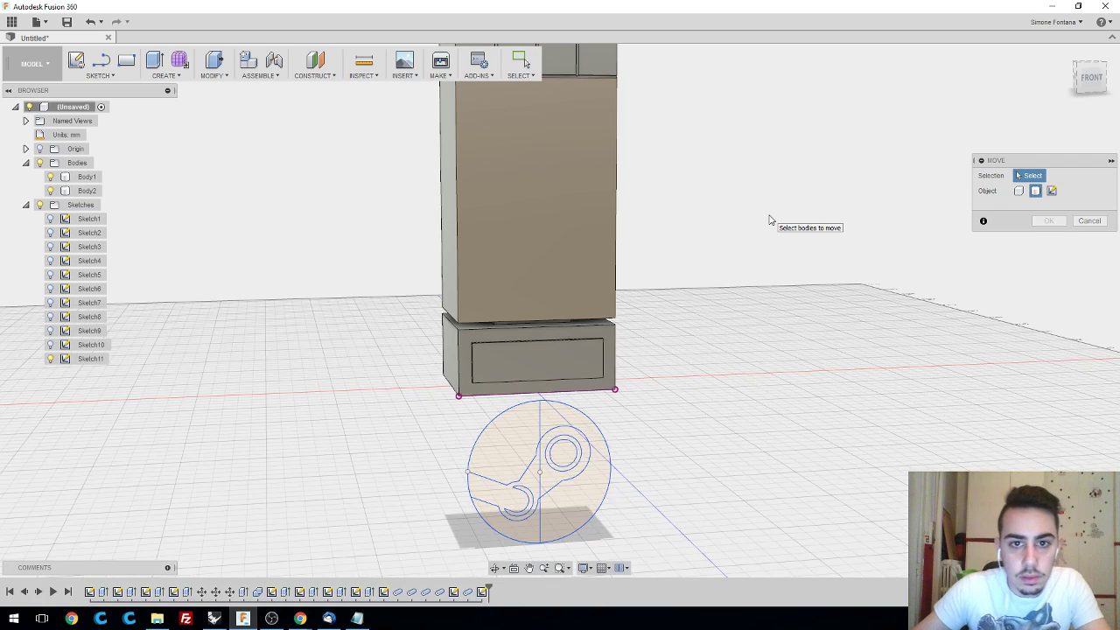
{"action": "key", "text": "ctrl+z"}
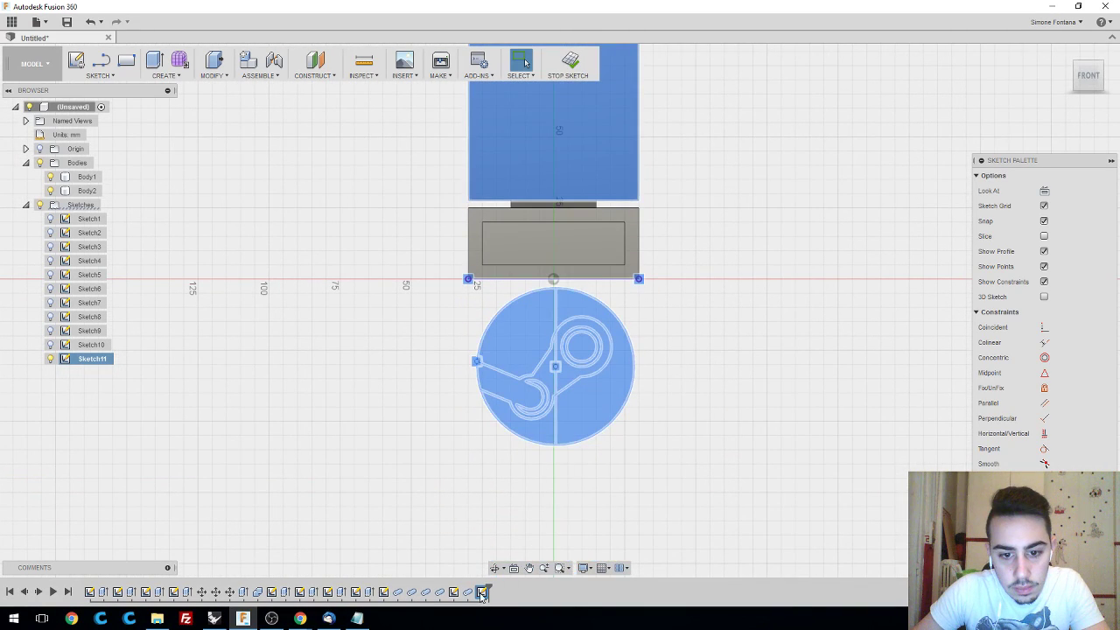
{"action": "key", "text": "Escape"}
{"action": "scroll", "coordinate": [629, 407], "scroll_direction": "up", "scroll_amount": 5}
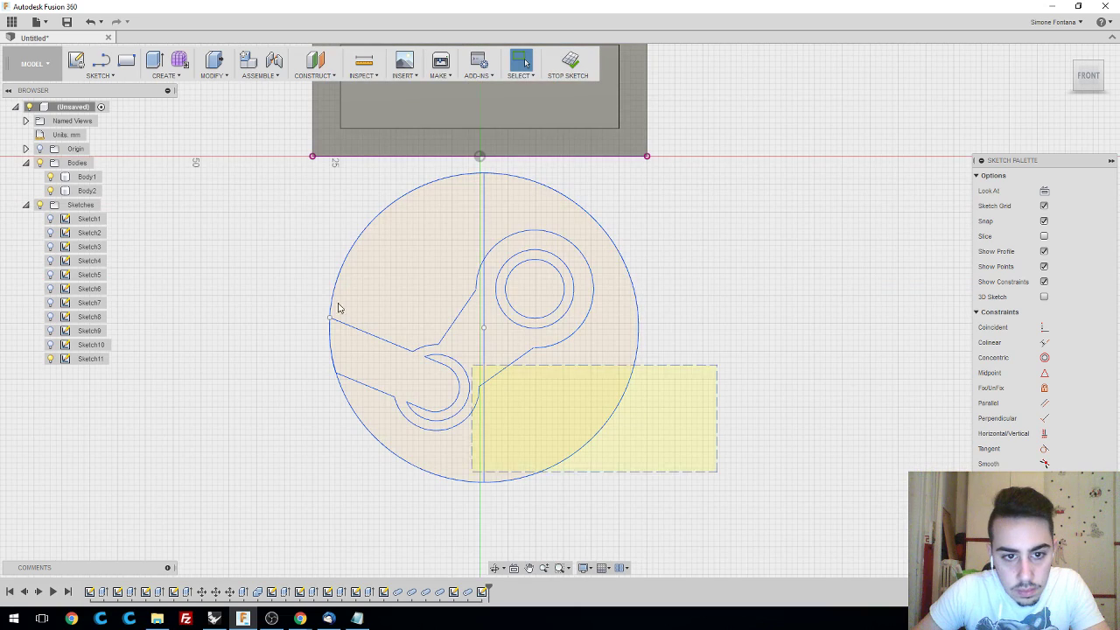
{"action": "left_click_drag", "start_coordinate": [340, 308], "coordinate": [289, 170]}
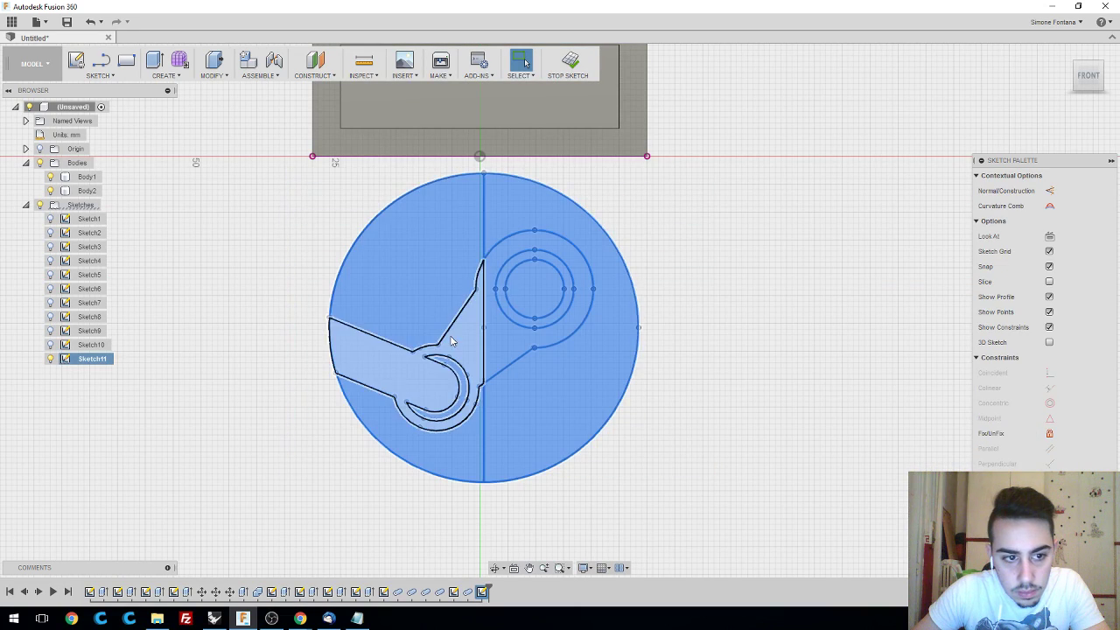
{"action": "key", "text": "Escape"}
{"action": "scroll", "coordinate": [482, 182], "scroll_direction": "up", "scroll_amount": 5}
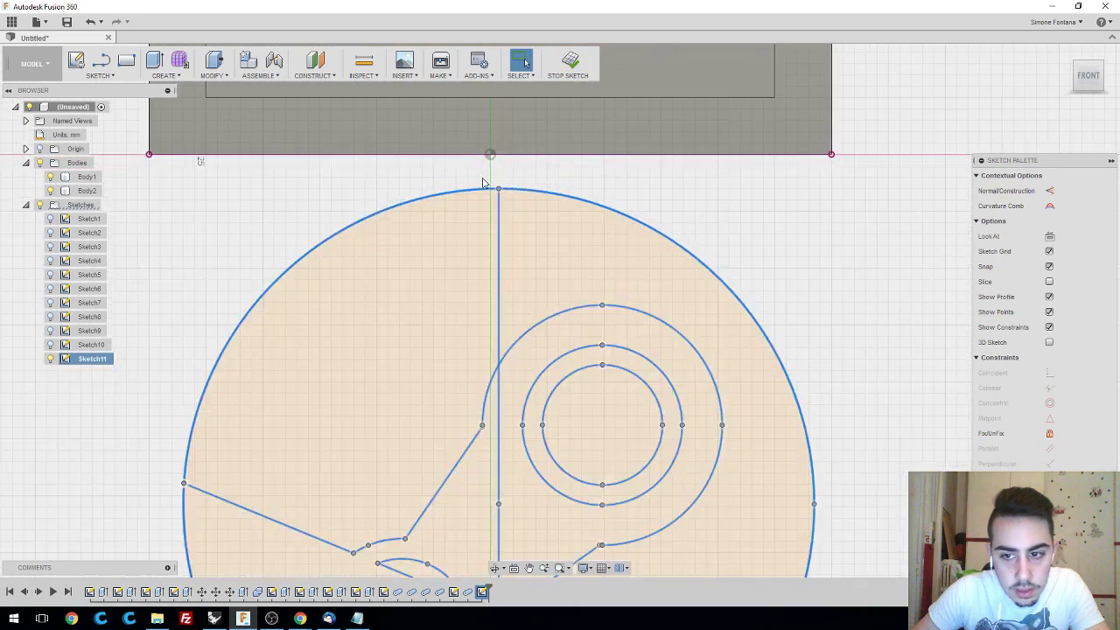
{"action": "key", "text": "ctrl+a"}
{"action": "scroll", "coordinate": [560, 240], "scroll_direction": "down", "scroll_amount": 3}
{"action": "middle_click_drag", "start_coordinate": [806, 356], "coordinate": [810, 241]}
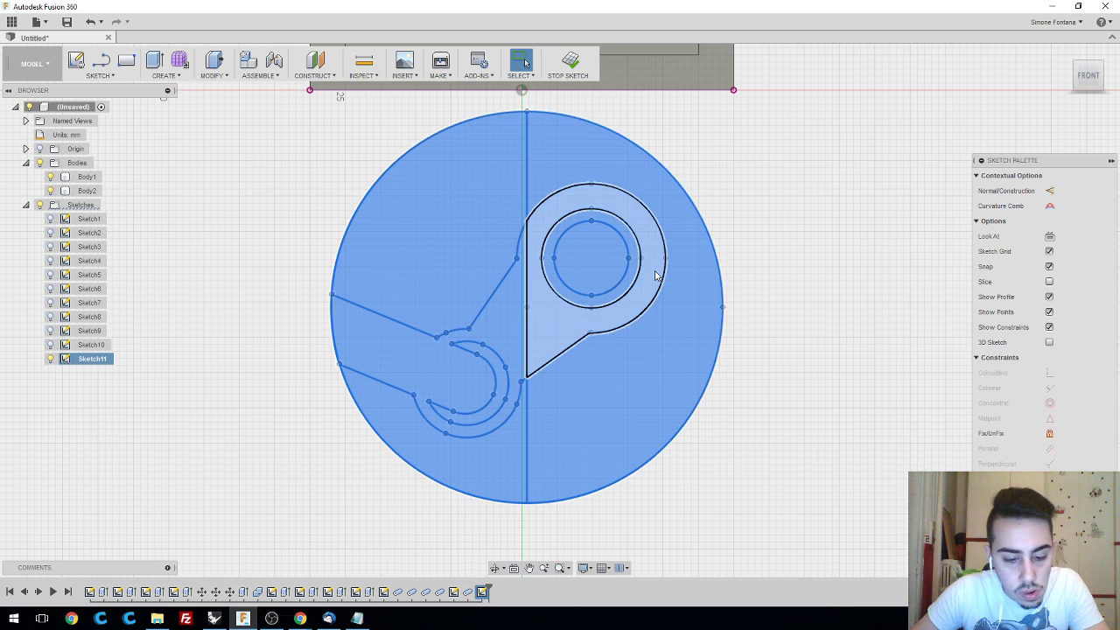
- Start a fillet, view the model from the FRONT, and collapse the Fillet panel
{"action": "key", "text": "f"}
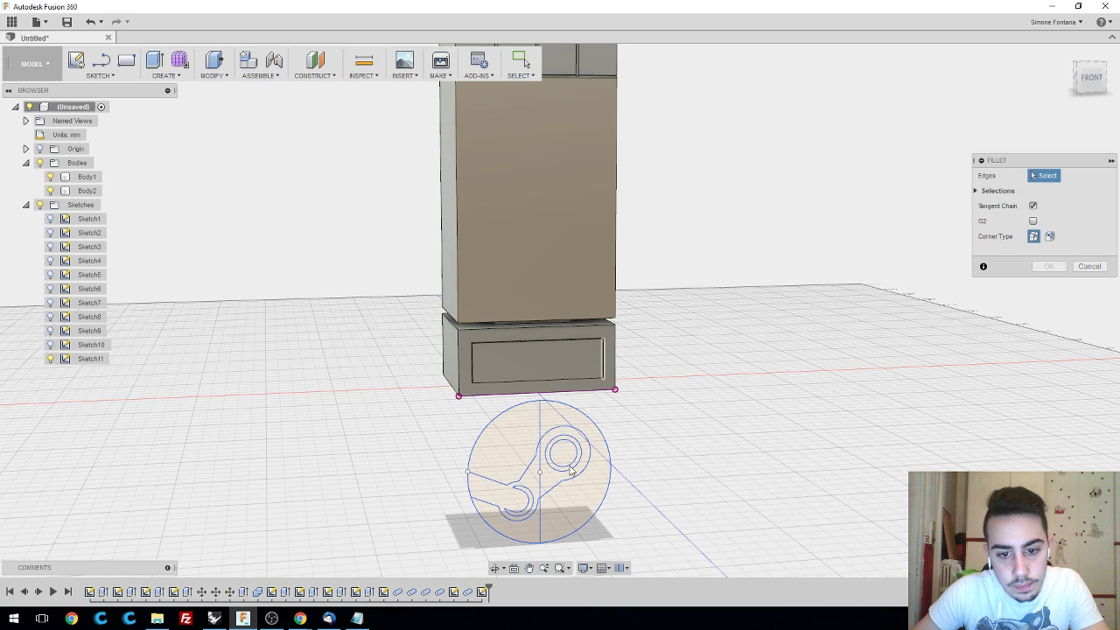
{"action": "left_click", "coordinate": [1090, 77]}
{"action": "scroll", "coordinate": [743, 420], "scroll_direction": "up", "scroll_amount": 4}
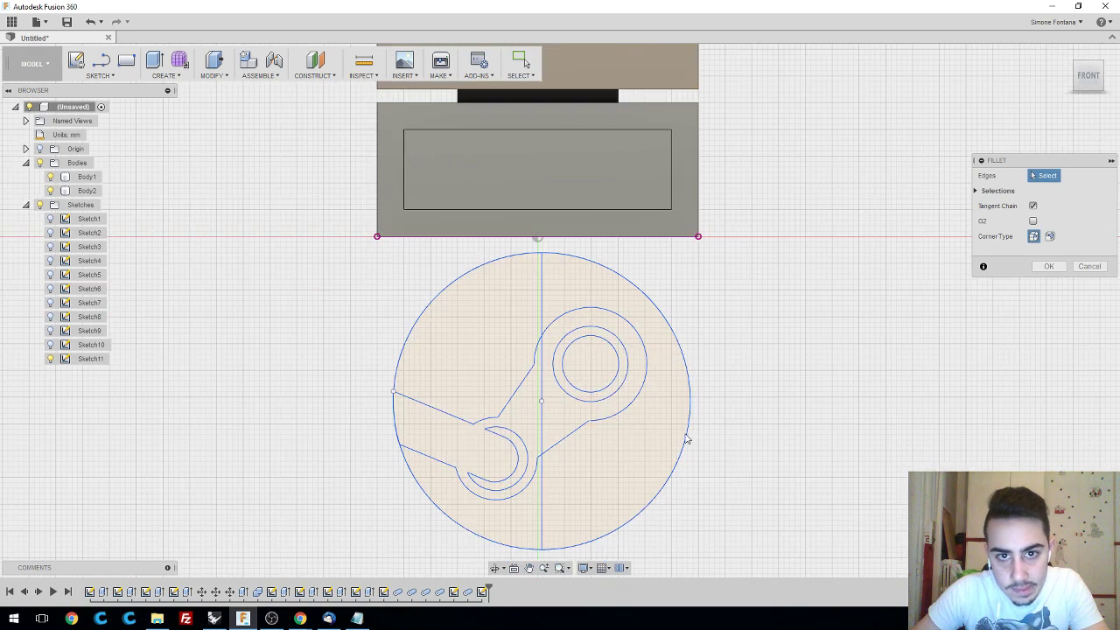
{"action": "scroll", "coordinate": [780, 473], "scroll_direction": "down", "scroll_amount": 1}
{"action": "left_click", "coordinate": [1111, 163]}
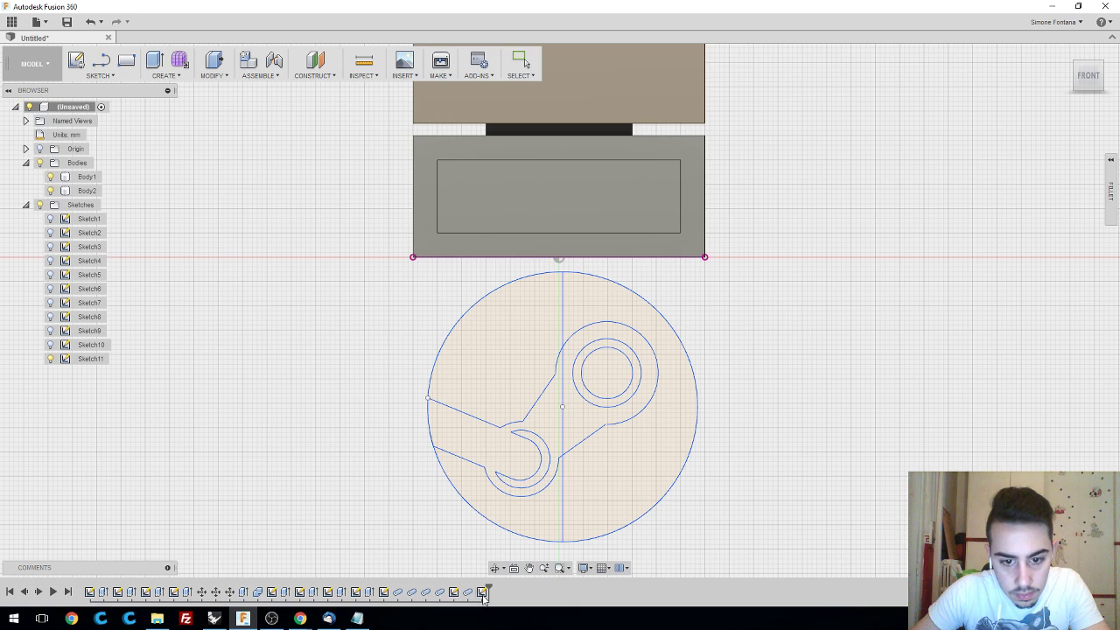
- Reopen Sketch11 from the timeline and window-select every curve of the Steam logo
{"action": "middle_click_drag", "start_coordinate": [743, 352], "coordinate": [708, 282]}
{"action": "scroll", "coordinate": [700, 284], "scroll_direction": "up", "scroll_amount": 2}
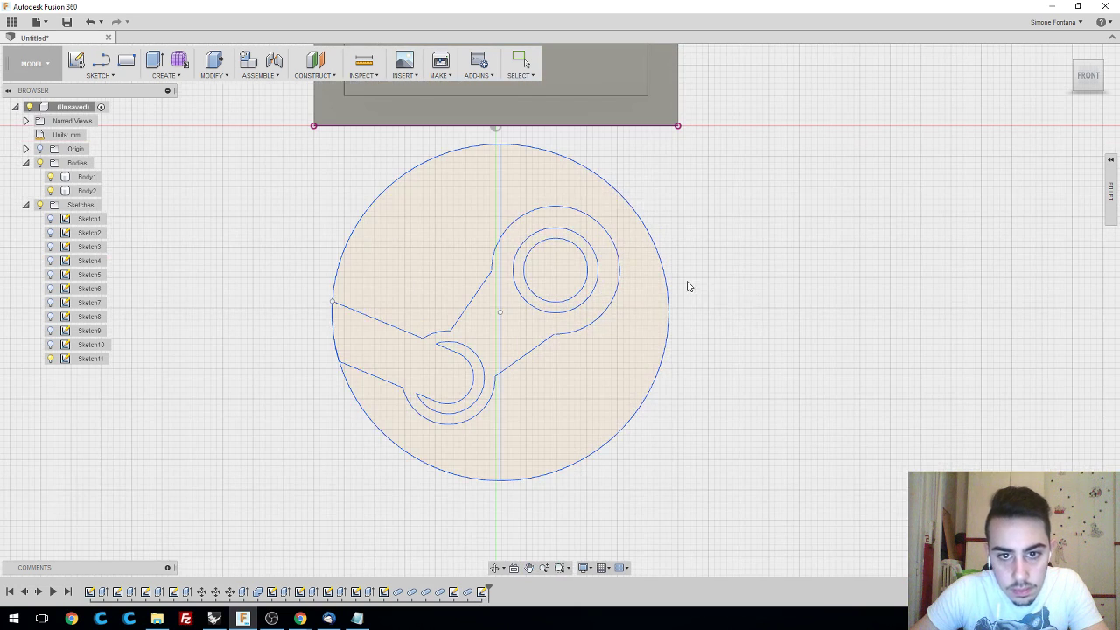
{"action": "left_click_drag", "start_coordinate": [670, 488], "coordinate": [290, 160]}
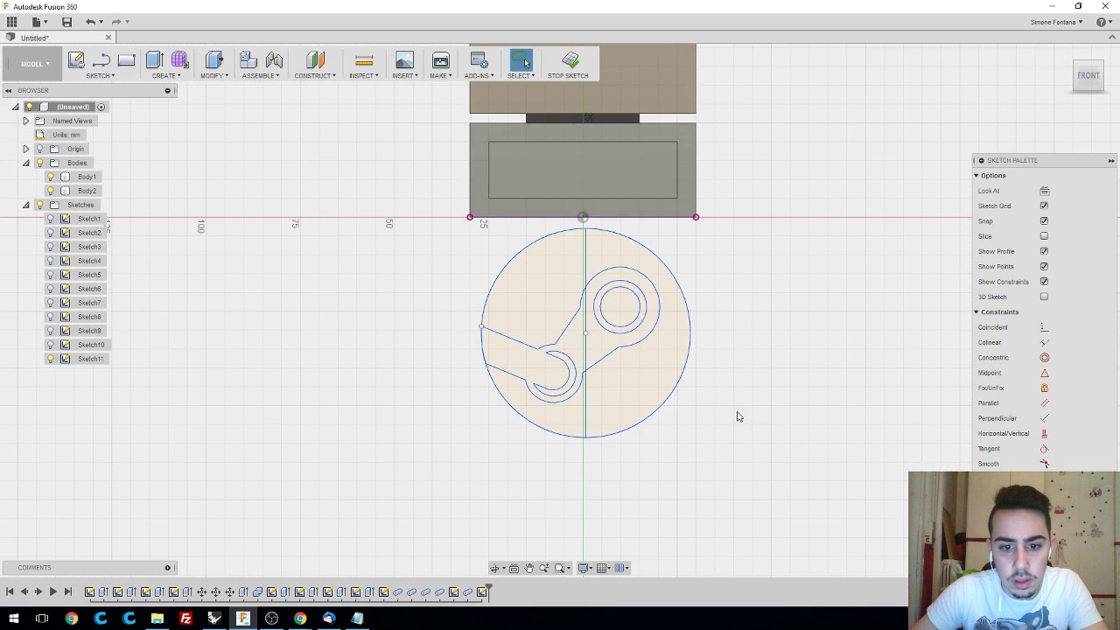
{"action": "left_click", "coordinate": [483, 593]}
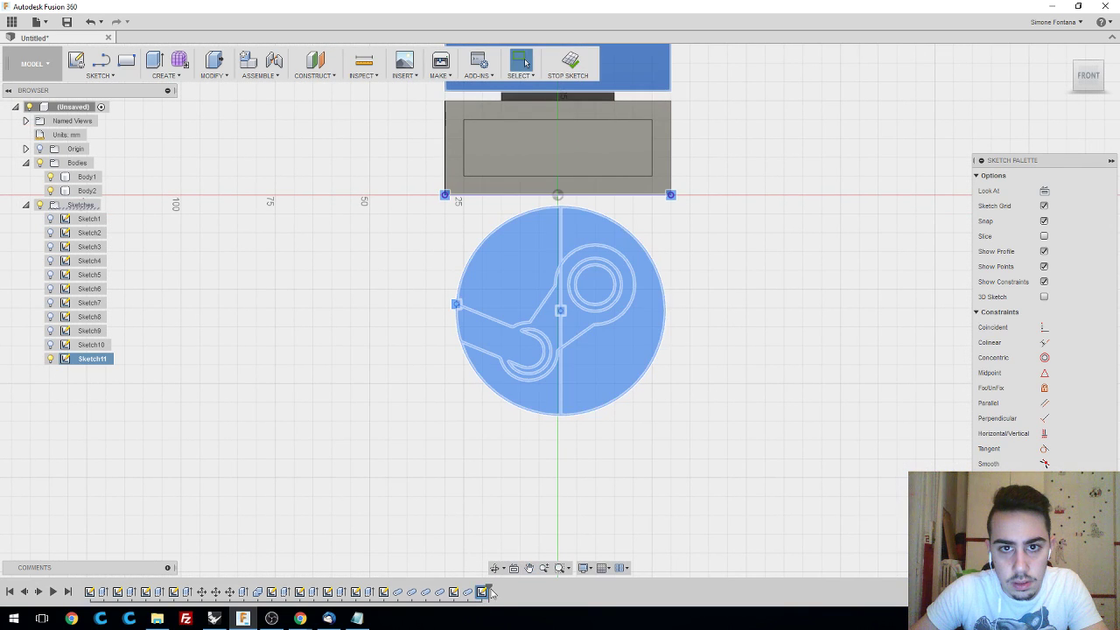
{"action": "scroll", "coordinate": [663, 306], "scroll_direction": "up", "scroll_amount": 4}
{"action": "left_click", "coordinate": [762, 307]}
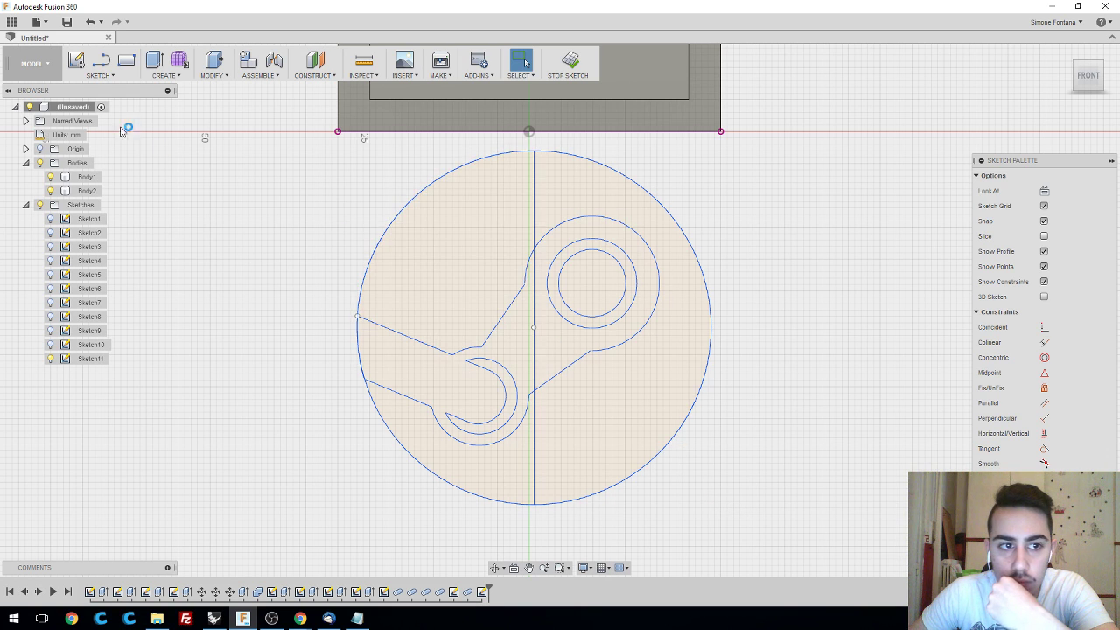
{"action": "mouse_move", "coordinate": [738, 503]}
{"action": "left_mouse_down"}
{"action": "mouse_move", "coordinate": [306, 205]}
{"action": "mouse_move", "coordinate": [301, 145]}
{"action": "left_mouse_up"}
- Move the 39 selected logo curves with the gizmo, previewing offsets of X 7.05 mm and Y 2.065 mm
{"action": "type", "text": "s"}
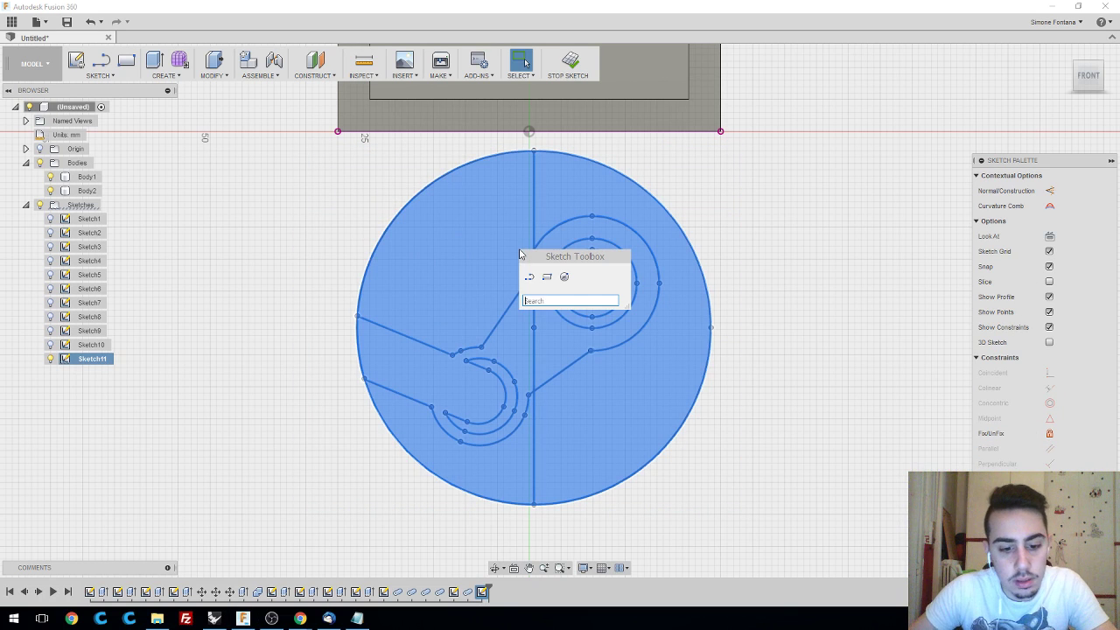
{"action": "type", "text": "move"}
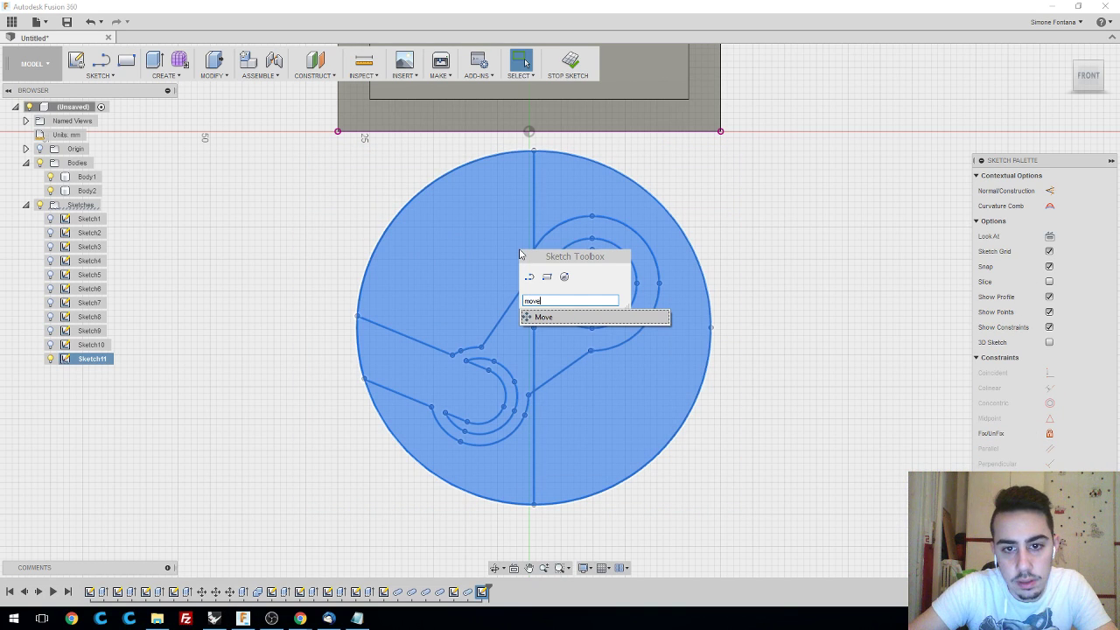
{"action": "key", "text": "Return"}
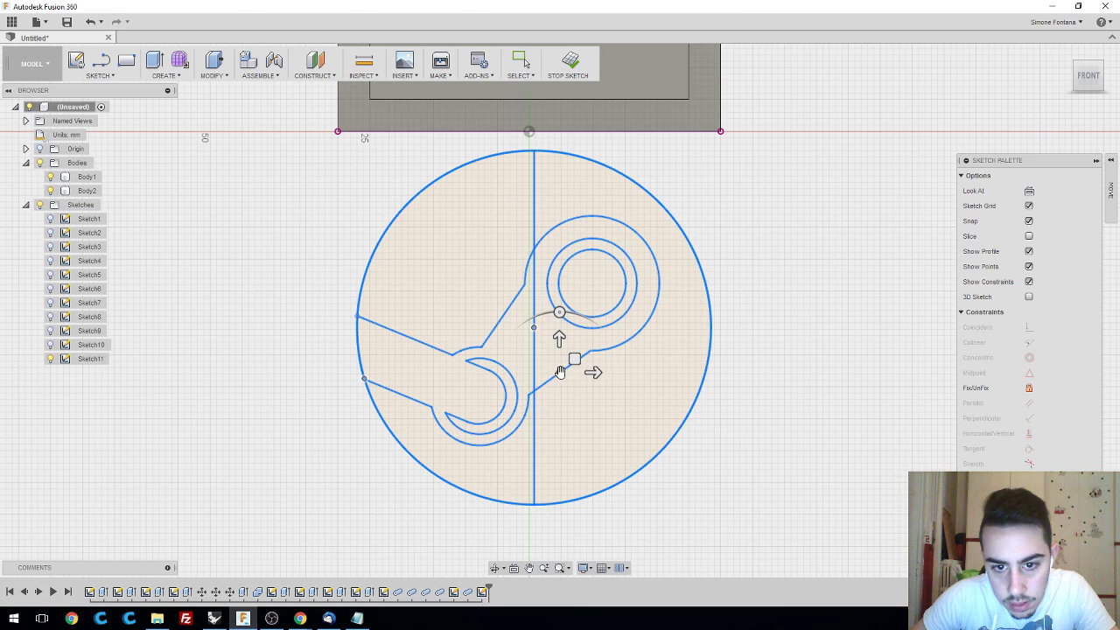
{"action": "mouse_move", "coordinate": [593, 372]}
{"action": "left_mouse_down"}
{"action": "mouse_move", "coordinate": [560, 374]}
{"action": "mouse_move", "coordinate": [610, 373]}
{"action": "mouse_move", "coordinate": [601, 376]}
{"action": "left_mouse_up"}
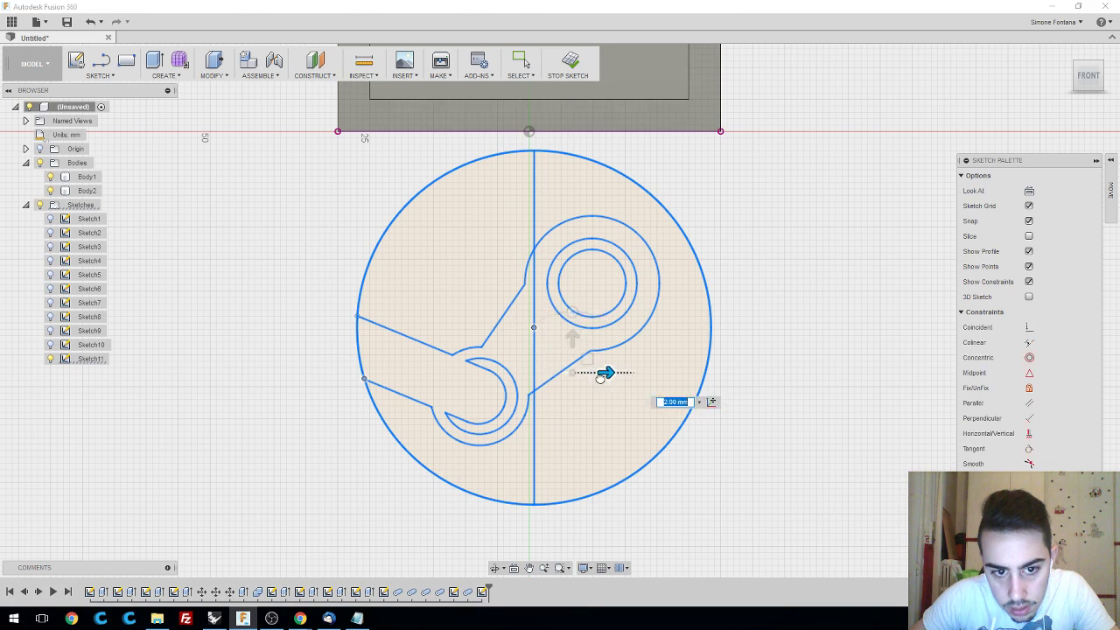
{"action": "scroll", "coordinate": [595, 350], "scroll_direction": "up", "scroll_amount": 2}
{"action": "scroll", "coordinate": [600, 362], "scroll_direction": "down", "scroll_amount": 5}
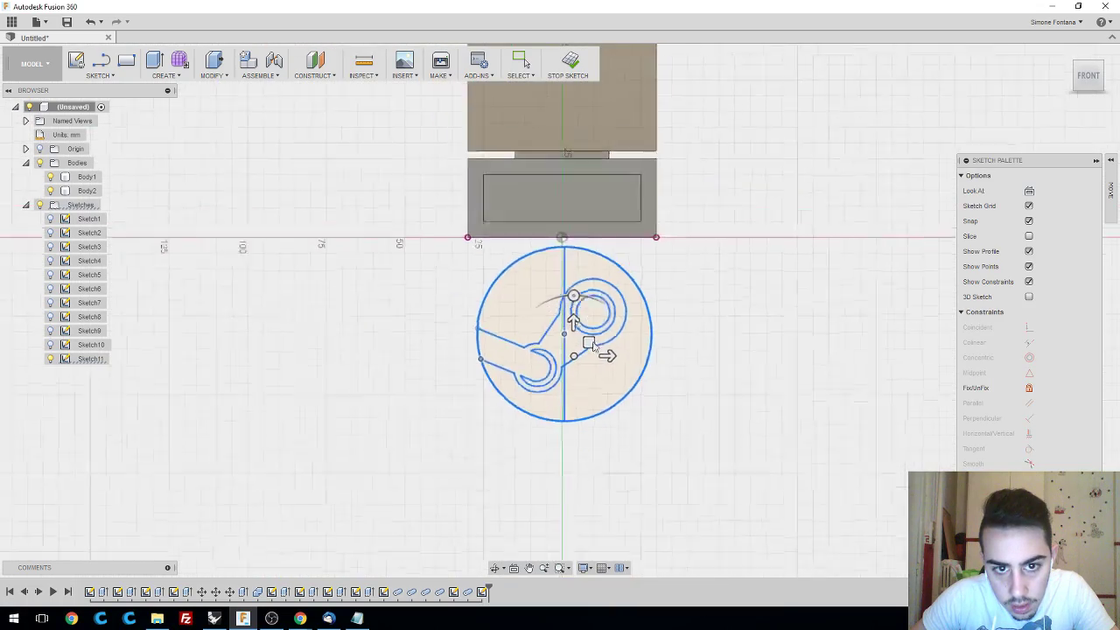
{"action": "scroll", "coordinate": [595, 350], "scroll_direction": "down", "scroll_amount": 3}
{"action": "scroll", "coordinate": [591, 346], "scroll_direction": "up", "scroll_amount": 8}
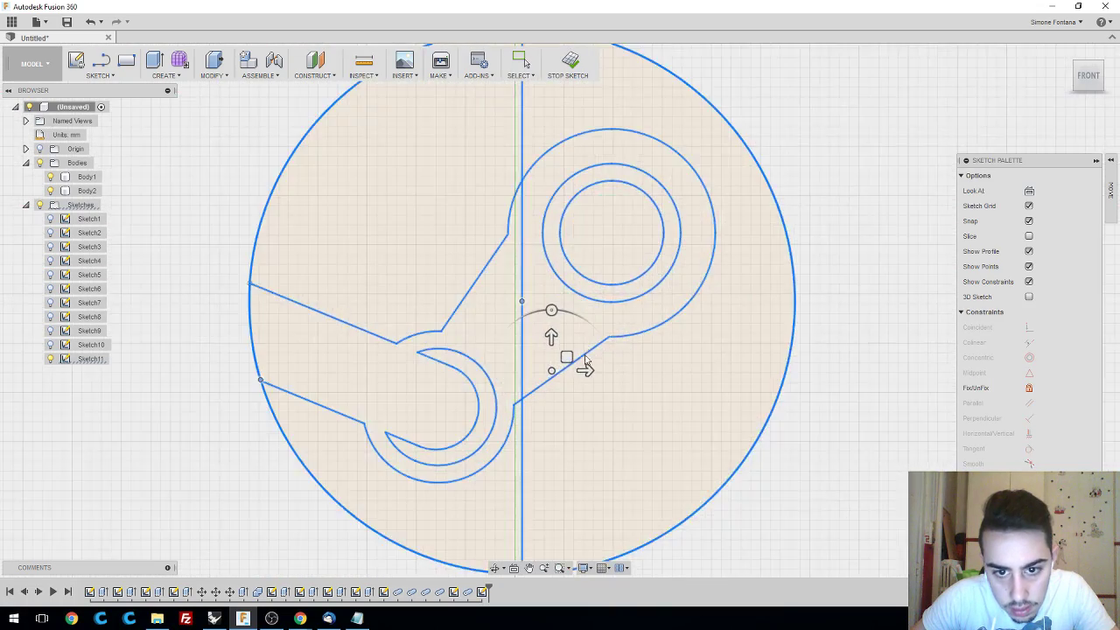
{"action": "scroll", "coordinate": [586, 361], "scroll_direction": "up", "scroll_amount": 2}
{"action": "left_click_drag", "start_coordinate": [565, 355], "coordinate": [649, 335]}
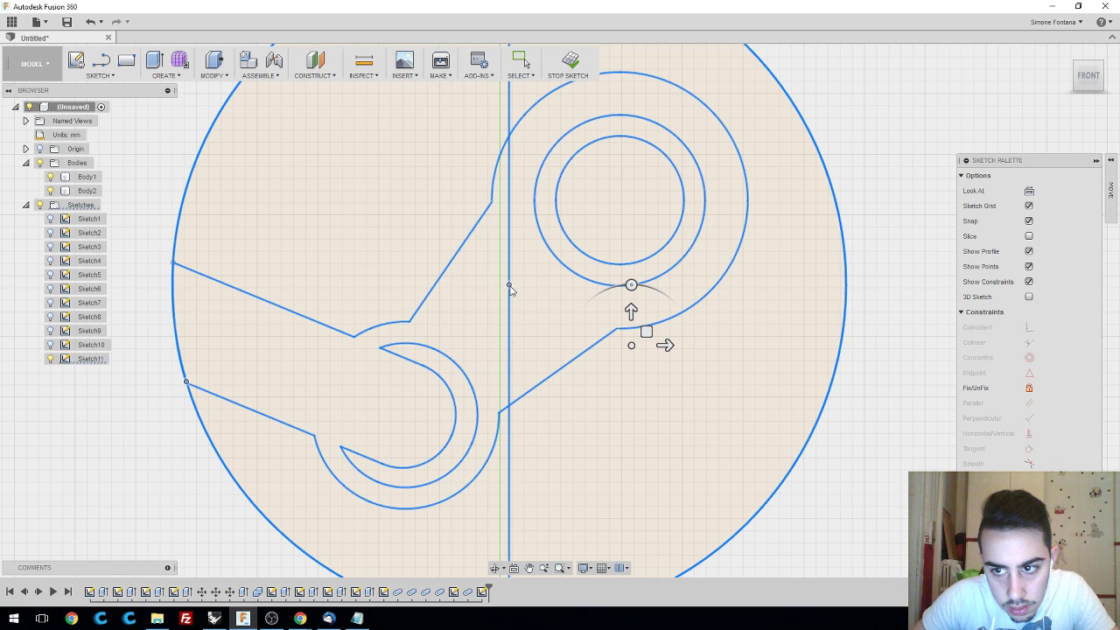
{"action": "left_click", "coordinate": [1109, 175]}
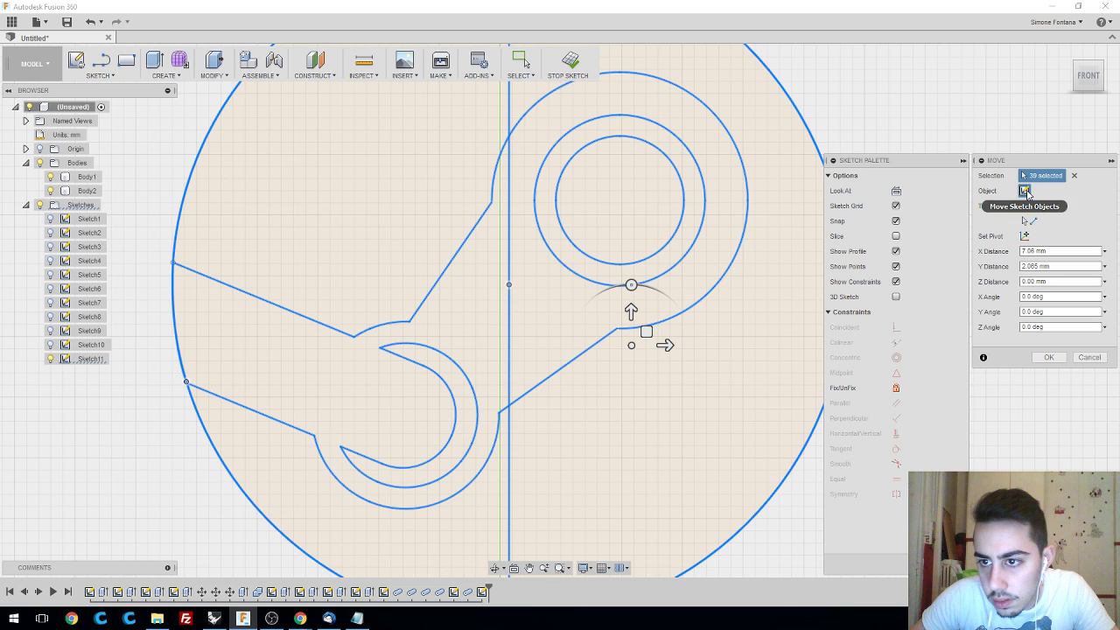
- Reposition the move pivot onto the logo's centre line, then exit the move
{"action": "left_click", "coordinate": [1025, 236]}
{"action": "left_click_drag", "start_coordinate": [631, 285], "coordinate": [509, 224]}
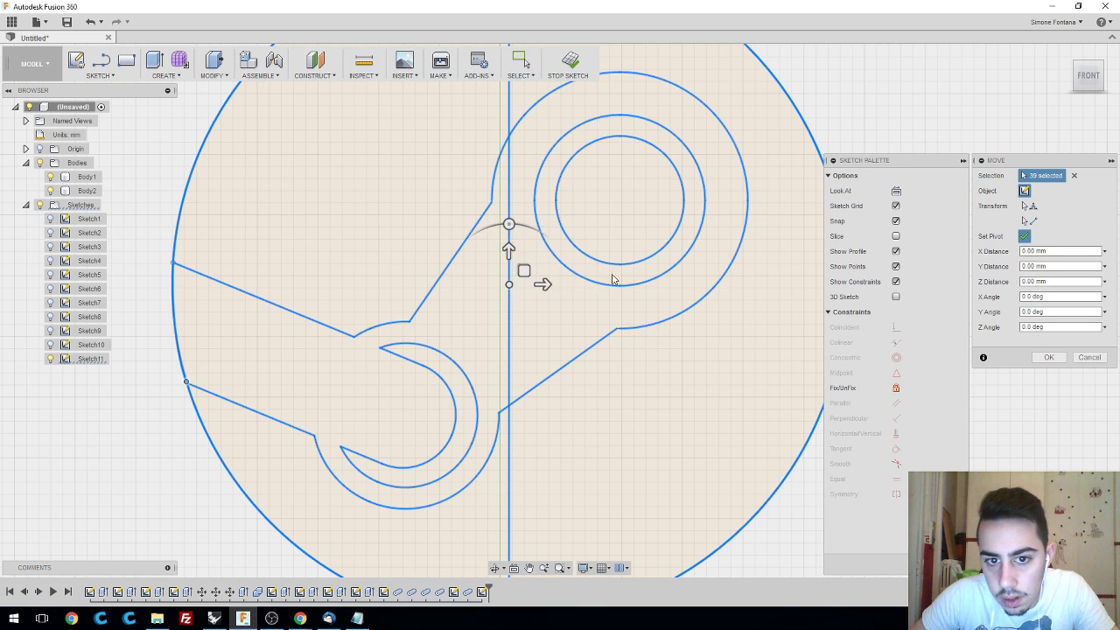
{"action": "scroll", "coordinate": [540, 267], "scroll_direction": "down", "scroll_amount": 5}
{"action": "left_click_drag", "start_coordinate": [536, 276], "coordinate": [540, 275]}
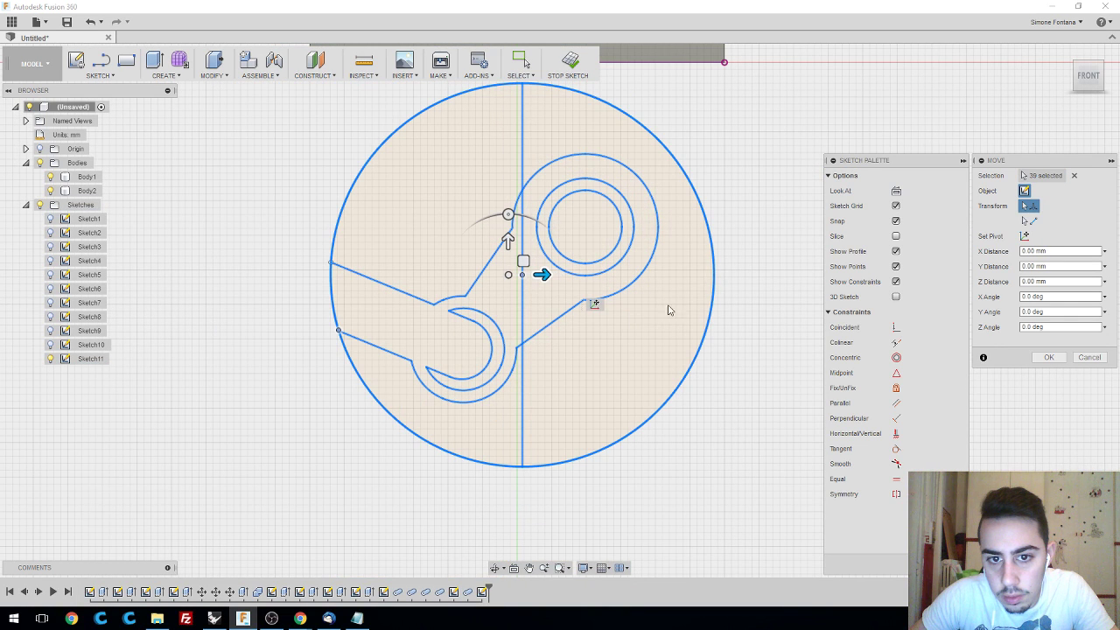
{"action": "left_click", "coordinate": [647, 295]}
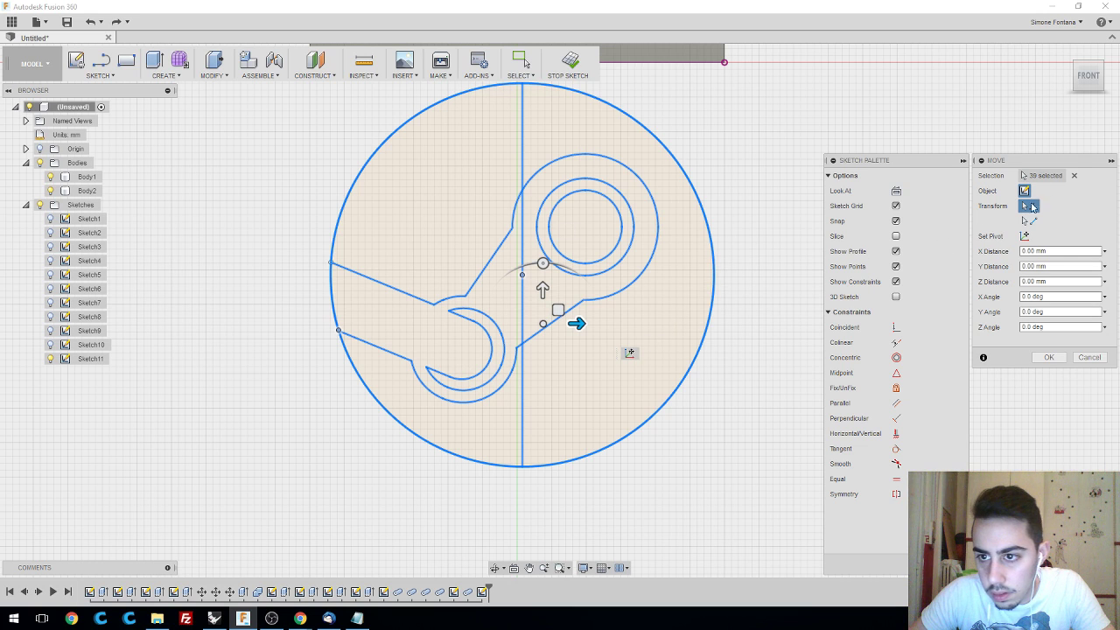
{"action": "key", "text": "Escape"}
- Reselect the logo, restart Move in Point to Point mode from its centre point, then cancel
{"action": "mouse_move", "coordinate": [812, 460]}
{"action": "left_mouse_down"}
{"action": "mouse_move", "coordinate": [708, 405]}
{"action": "mouse_move", "coordinate": [248, 98]}
{"action": "left_mouse_up"}
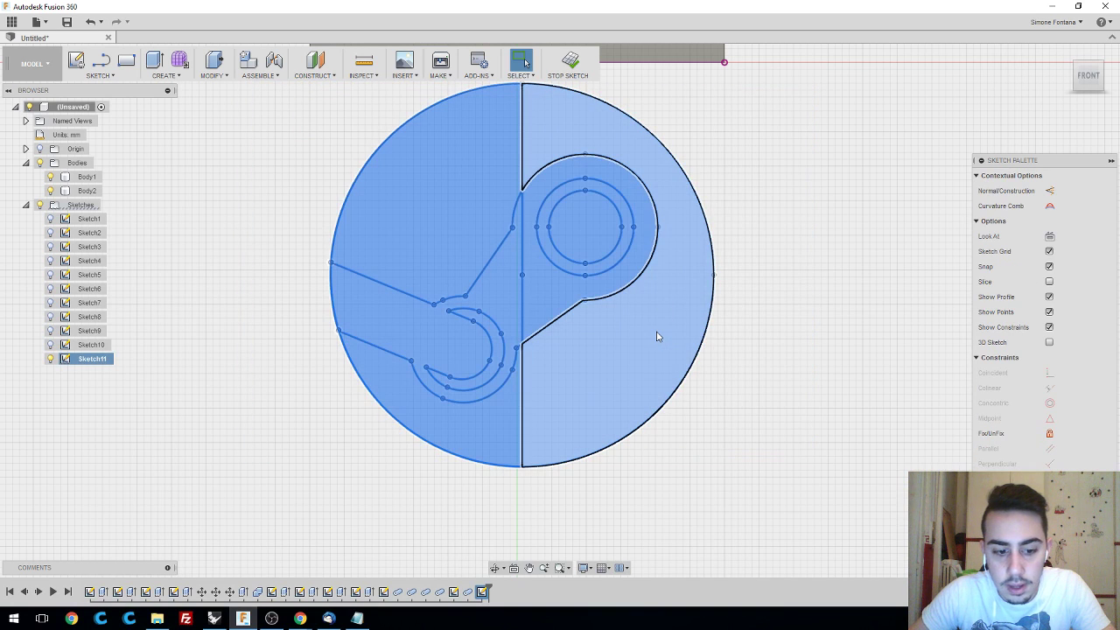
{"action": "type", "text": "smove"}
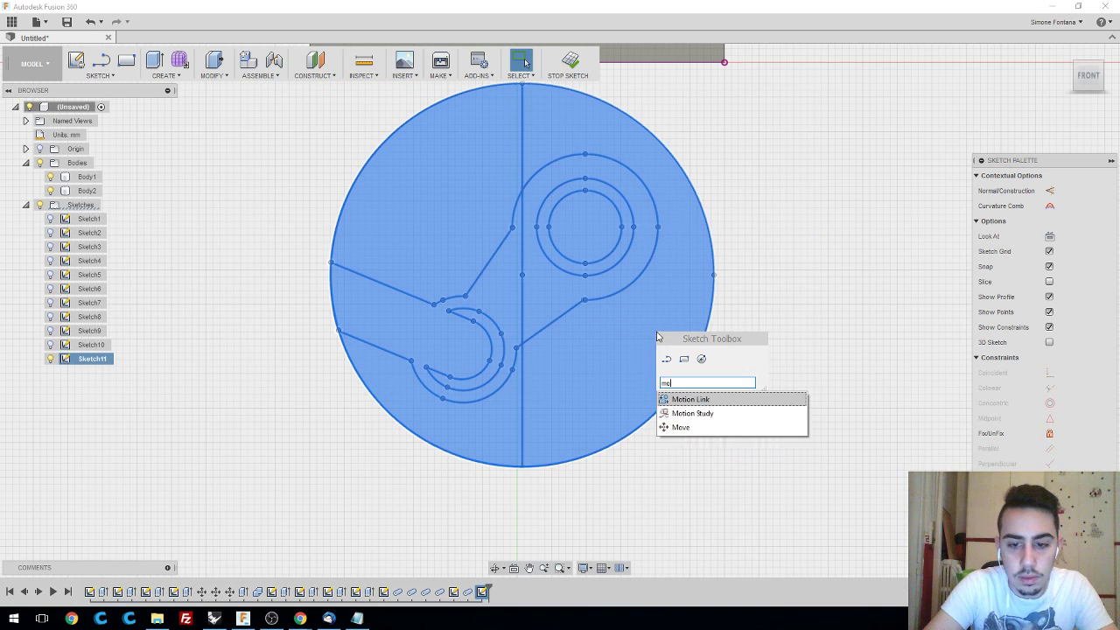
{"action": "key", "text": "Return"}
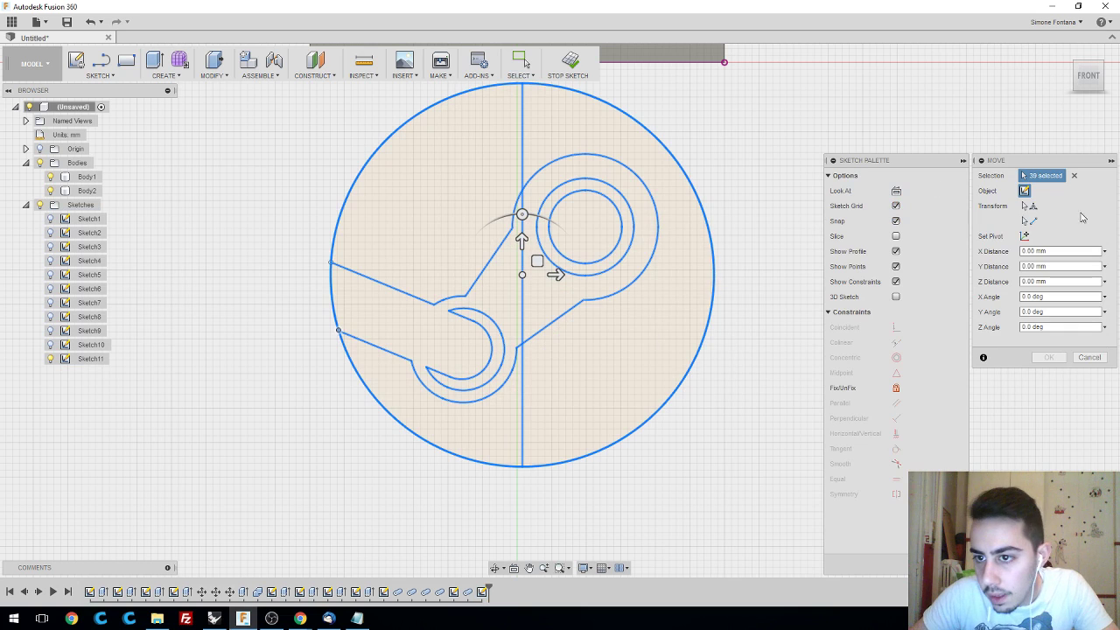
{"action": "left_click", "coordinate": [1028, 222]}
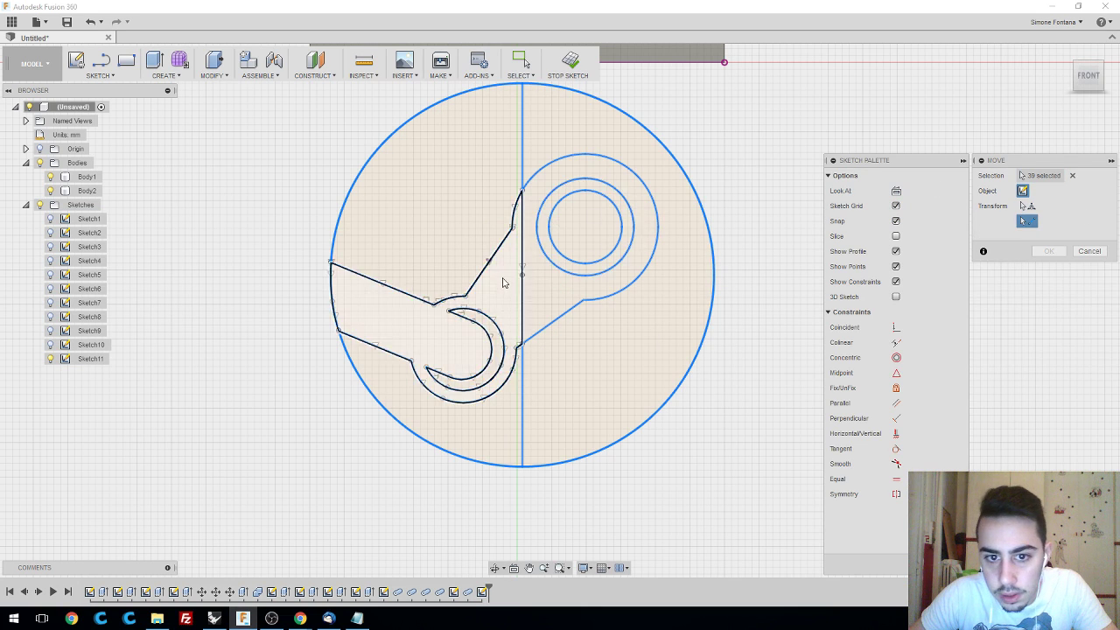
{"action": "scroll", "coordinate": [525, 278], "scroll_direction": "up", "scroll_amount": 5}
{"action": "left_click", "coordinate": [544, 277]}
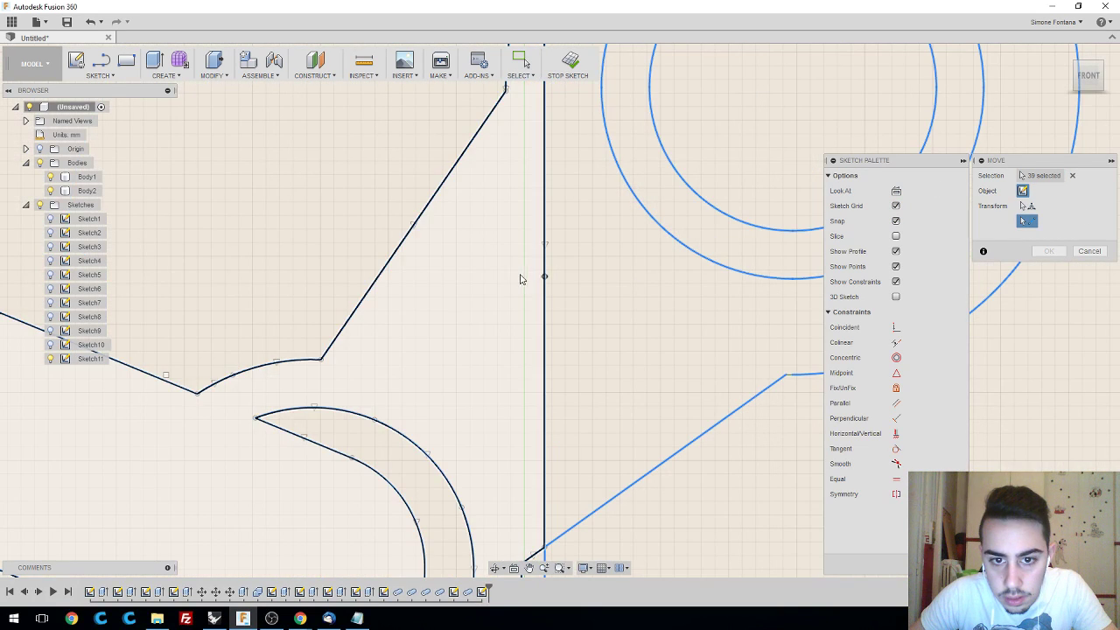
{"action": "scroll", "coordinate": [544, 279], "scroll_direction": "down", "scroll_amount": 4}
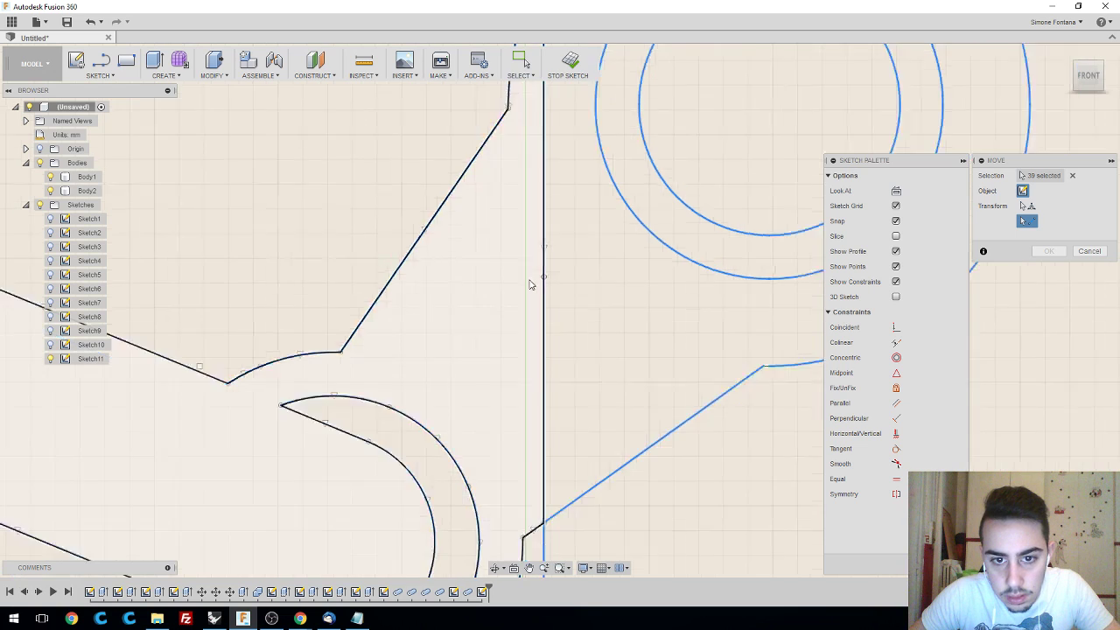
{"action": "scroll", "coordinate": [521, 275], "scroll_direction": "down", "scroll_amount": 5}
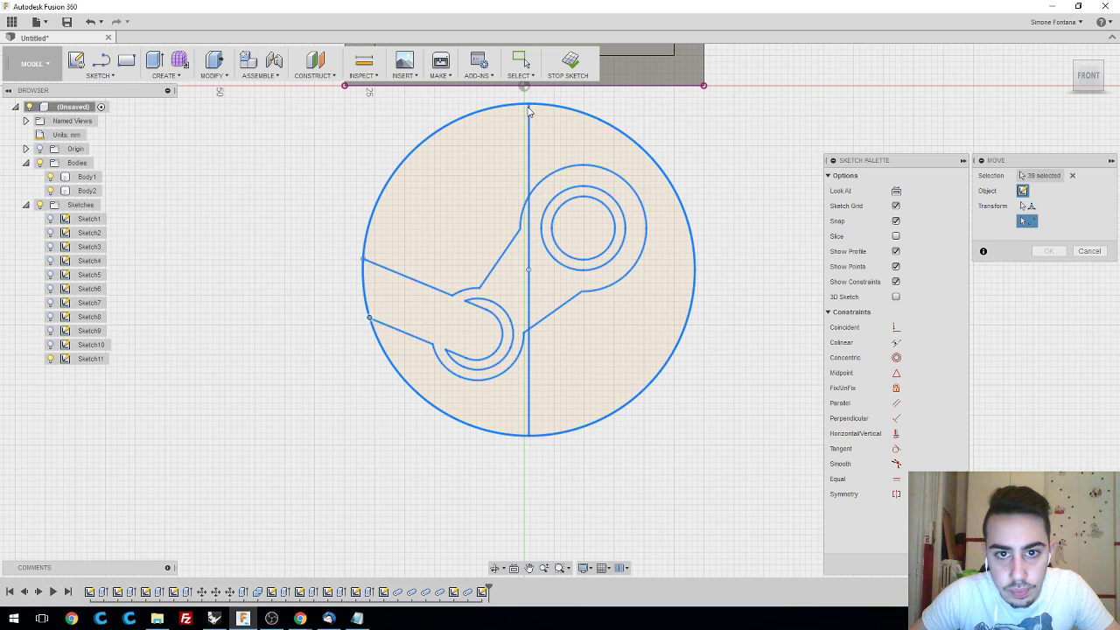
{"action": "scroll", "coordinate": [529, 107], "scroll_direction": "down", "scroll_amount": 1}
{"action": "scroll", "coordinate": [529, 104], "scroll_direction": "up", "scroll_amount": 6}
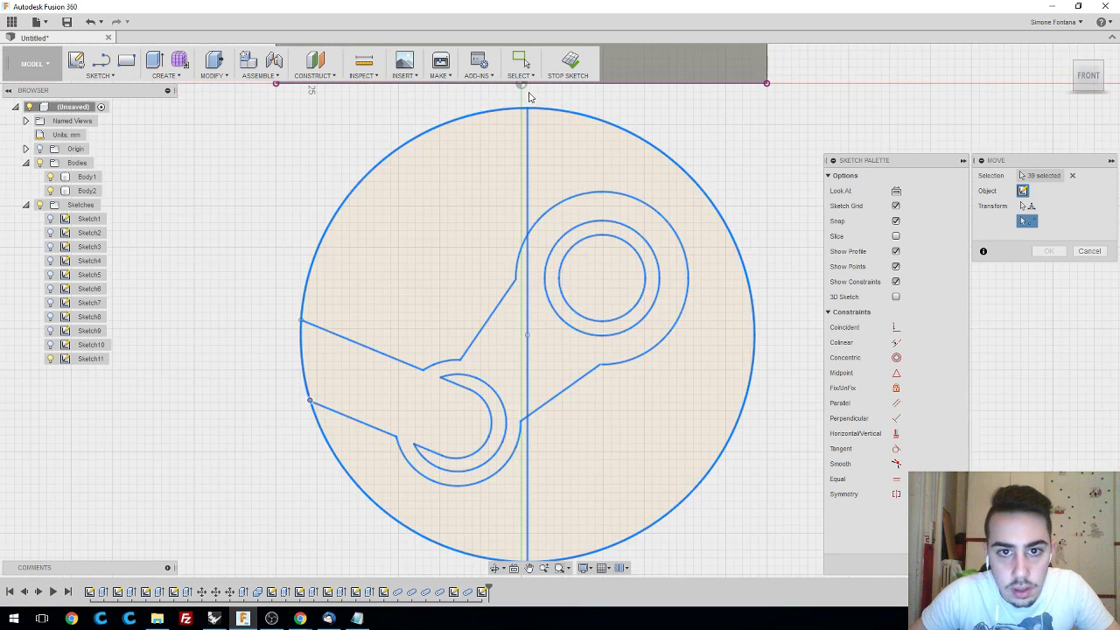
{"action": "left_click", "coordinate": [1083, 253]}
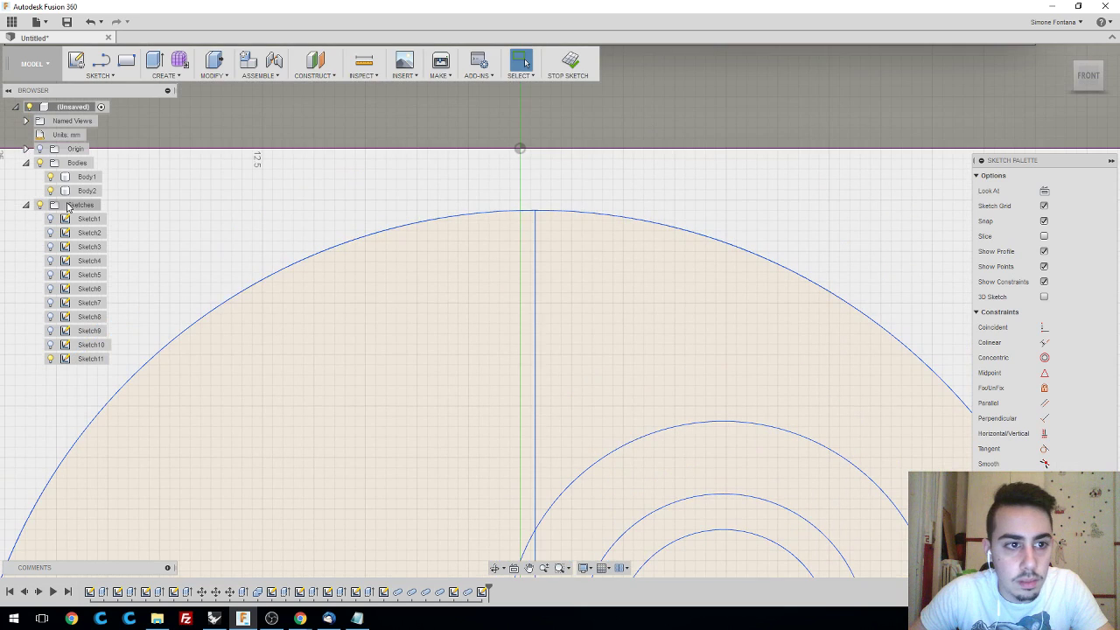
- Draw a short vertical line segment on the vertical axis
{"action": "key", "text": "l"}
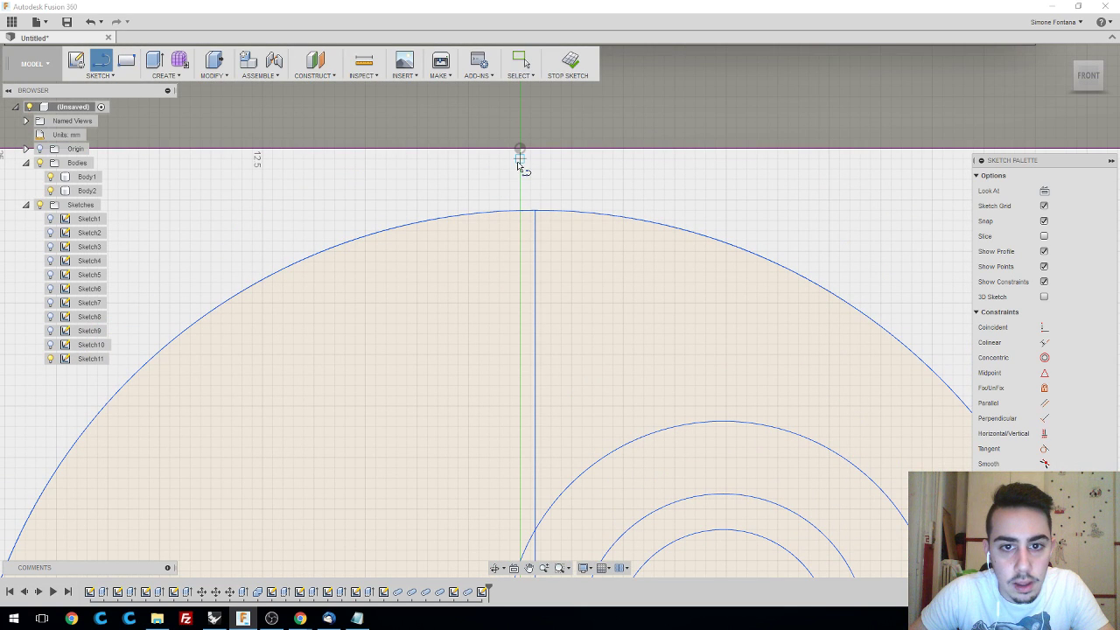
{"action": "left_click", "coordinate": [520, 163]}
{"action": "left_click", "coordinate": [521, 190]}
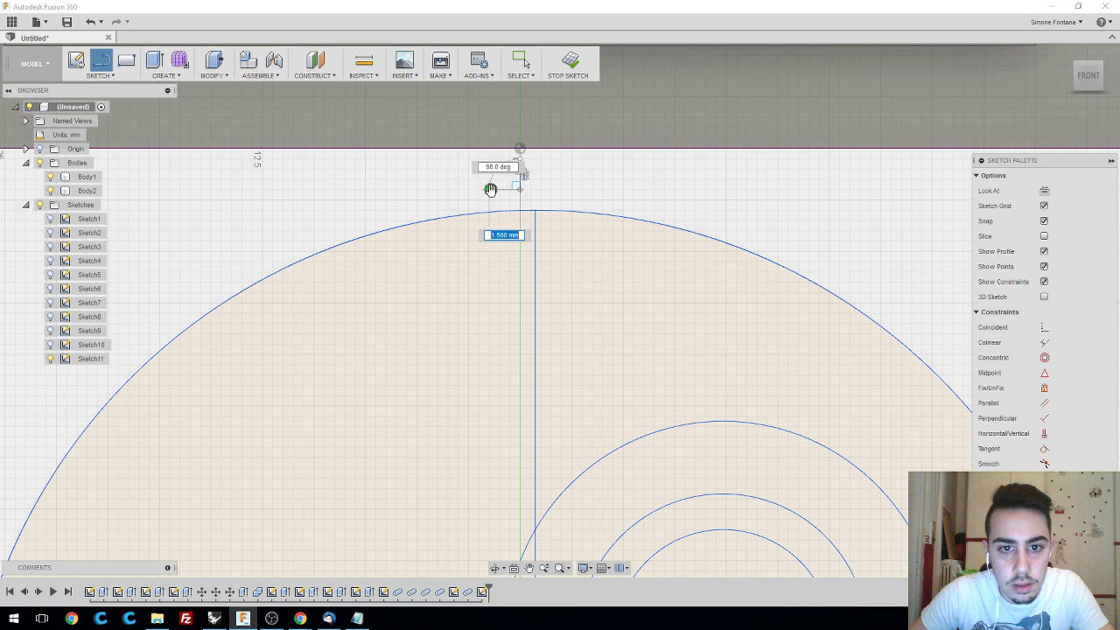
{"action": "key", "text": "Escape"}
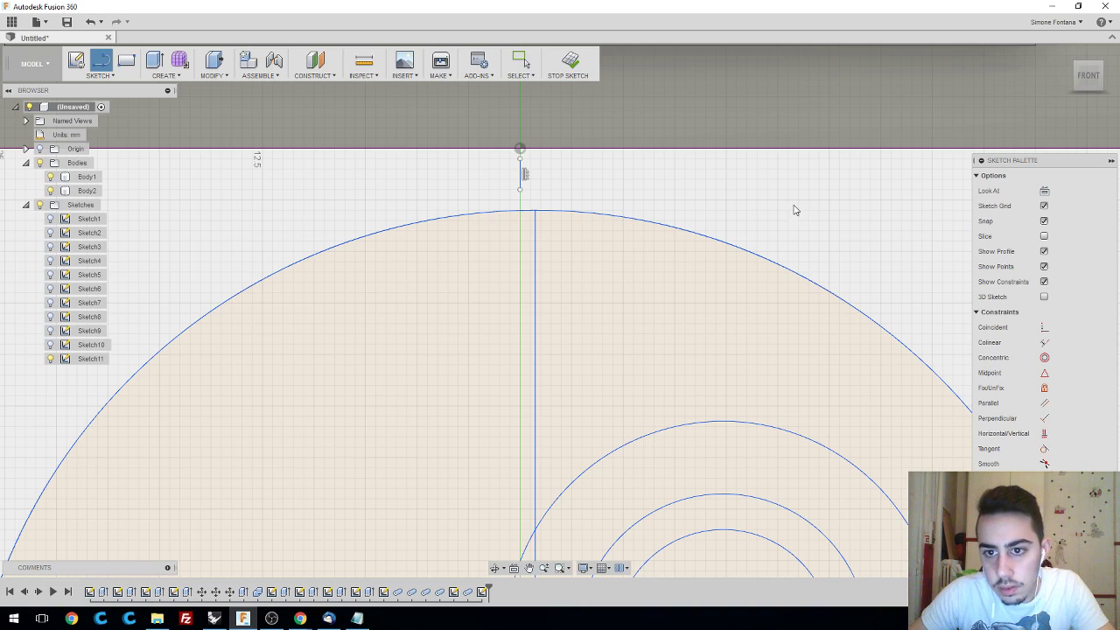
{"action": "key", "text": "Escape"}
- Select the whole logo and cancel a wrongly opened Motion Link command
{"action": "scroll", "coordinate": [790, 230], "scroll_direction": "down", "scroll_amount": 6}
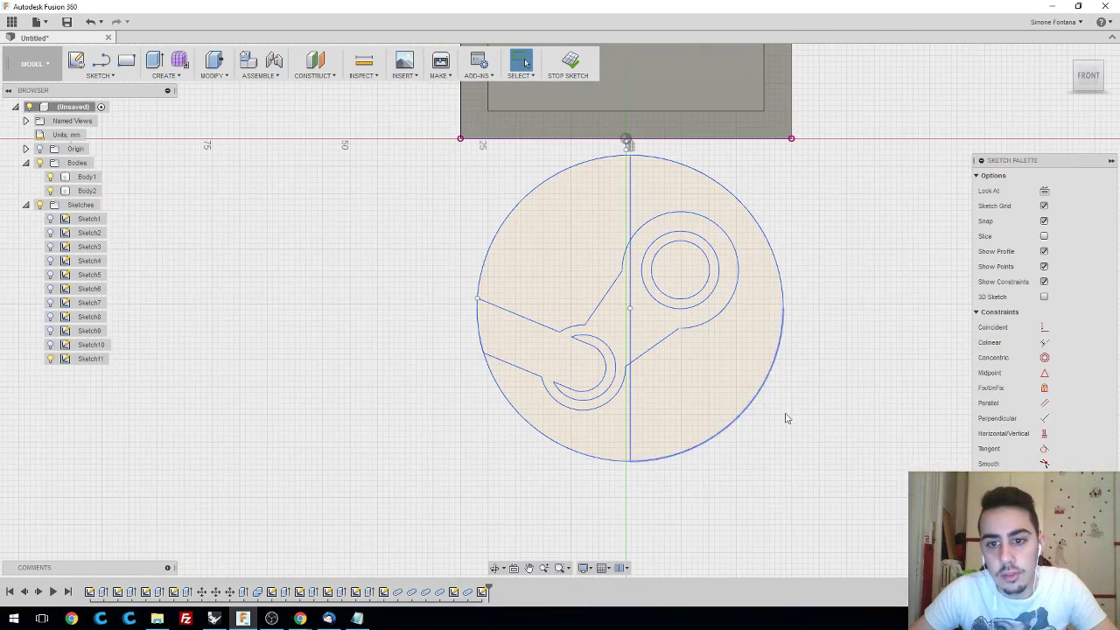
{"action": "mouse_move", "coordinate": [817, 488]}
{"action": "left_mouse_down"}
{"action": "mouse_move", "coordinate": [492, 282]}
{"action": "mouse_move", "coordinate": [432, 160]}
{"action": "left_mouse_up"}
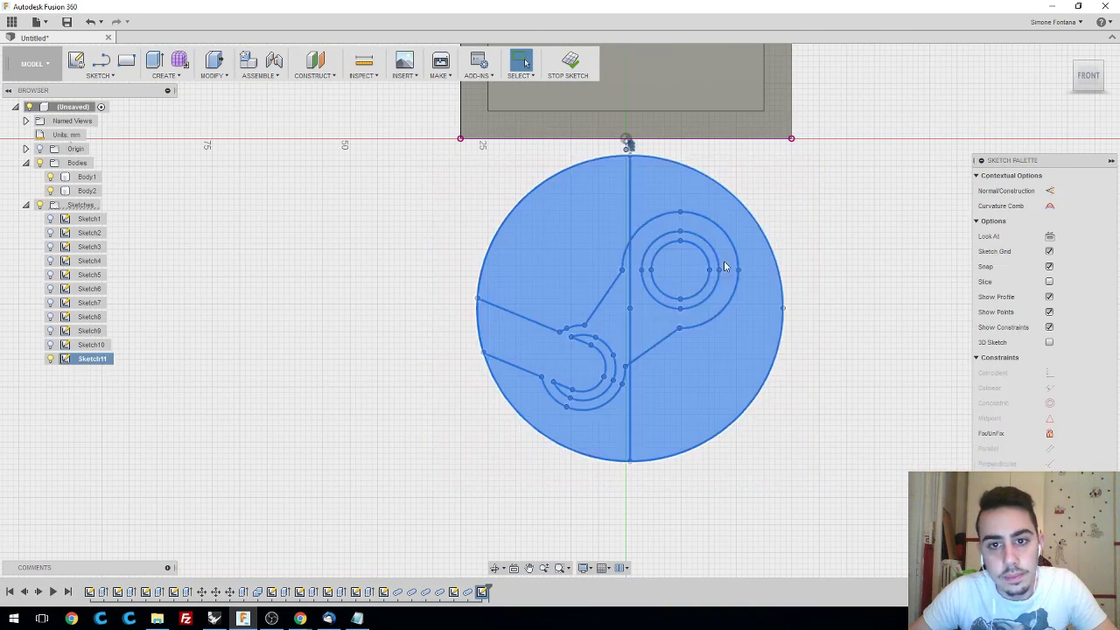
{"action": "type", "text": "smo"}
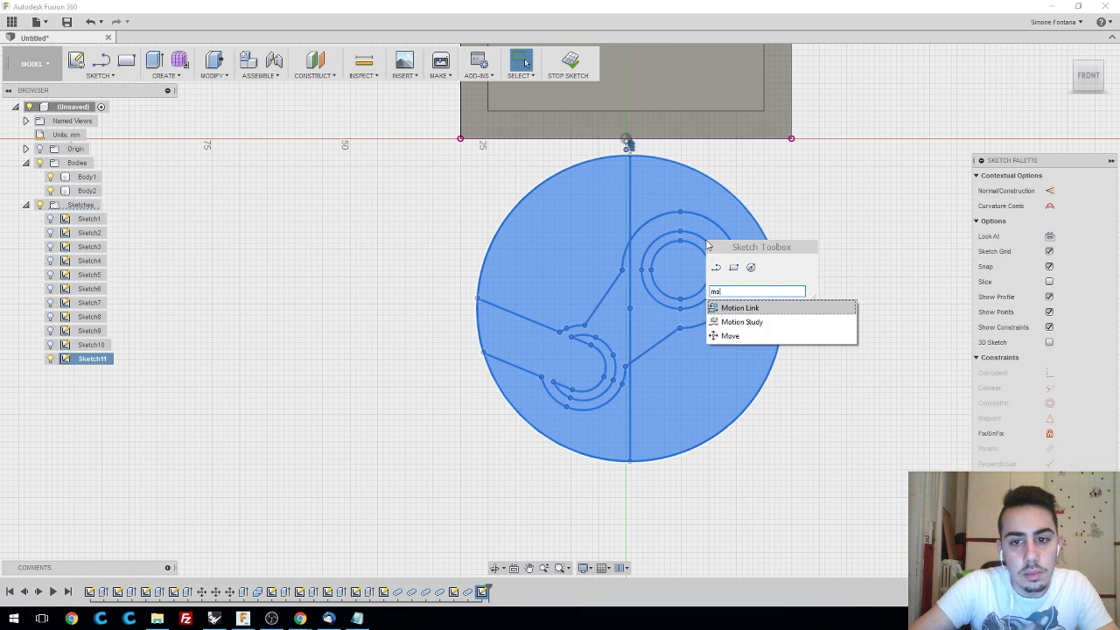
{"action": "key", "text": "Return"}
{"action": "key", "text": "Escape"}
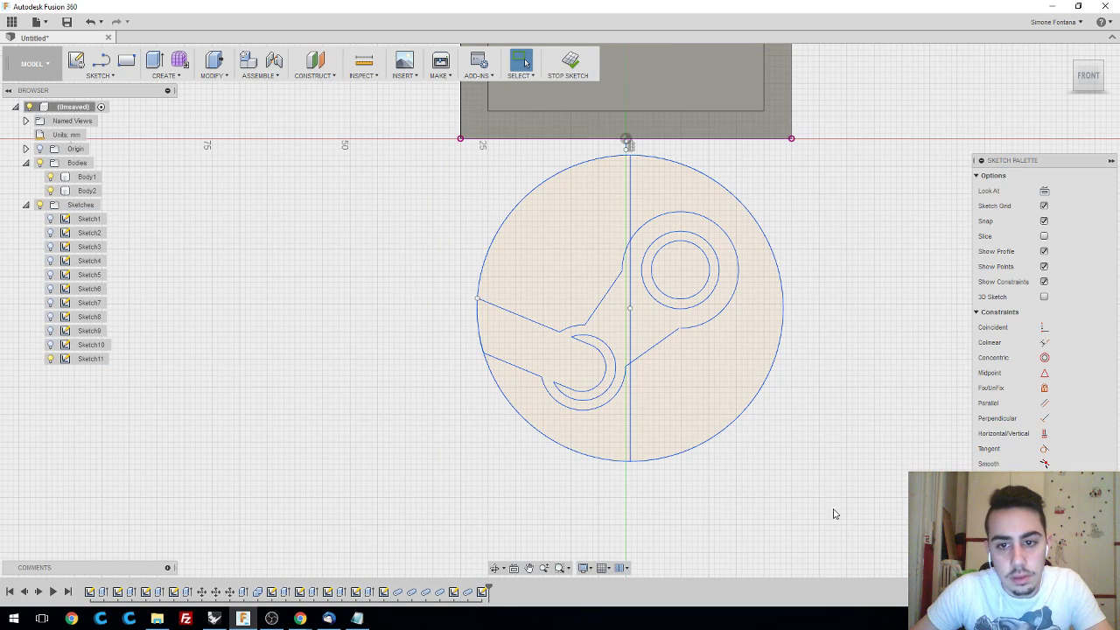
- Move the 40 logo curves point-to-point from the vertical line's top to the upper sketch point
{"action": "mouse_move", "coordinate": [832, 505]}
{"action": "left_mouse_down"}
{"action": "mouse_move", "coordinate": [461, 185]}
{"action": "mouse_move", "coordinate": [446, 153]}
{"action": "mouse_move", "coordinate": [454, 162]}
{"action": "left_mouse_up"}
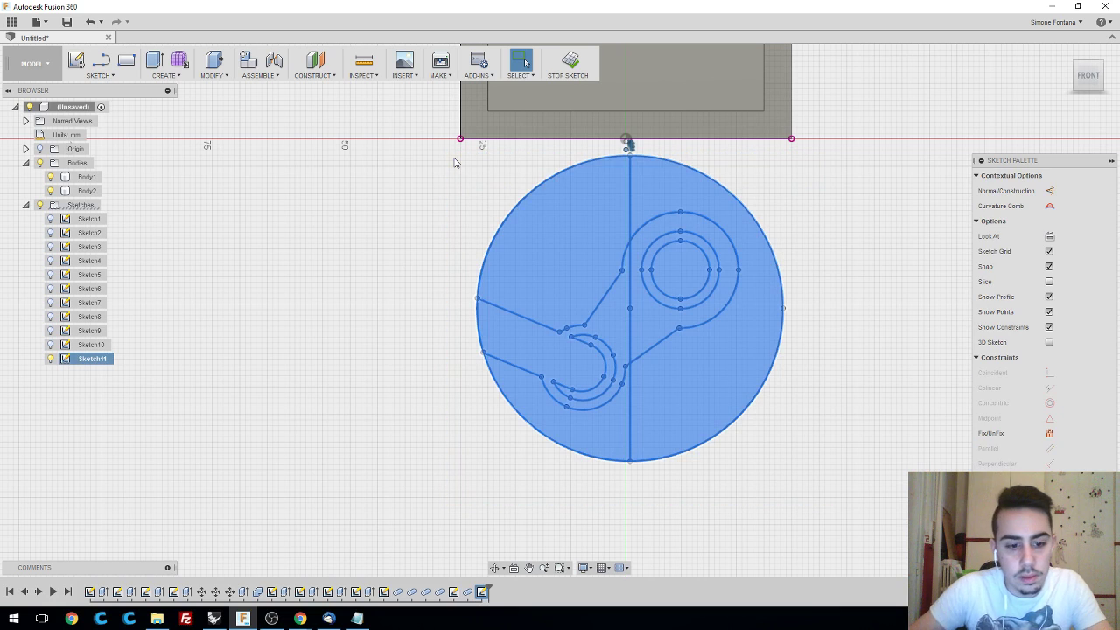
{"action": "type", "text": "smo"}
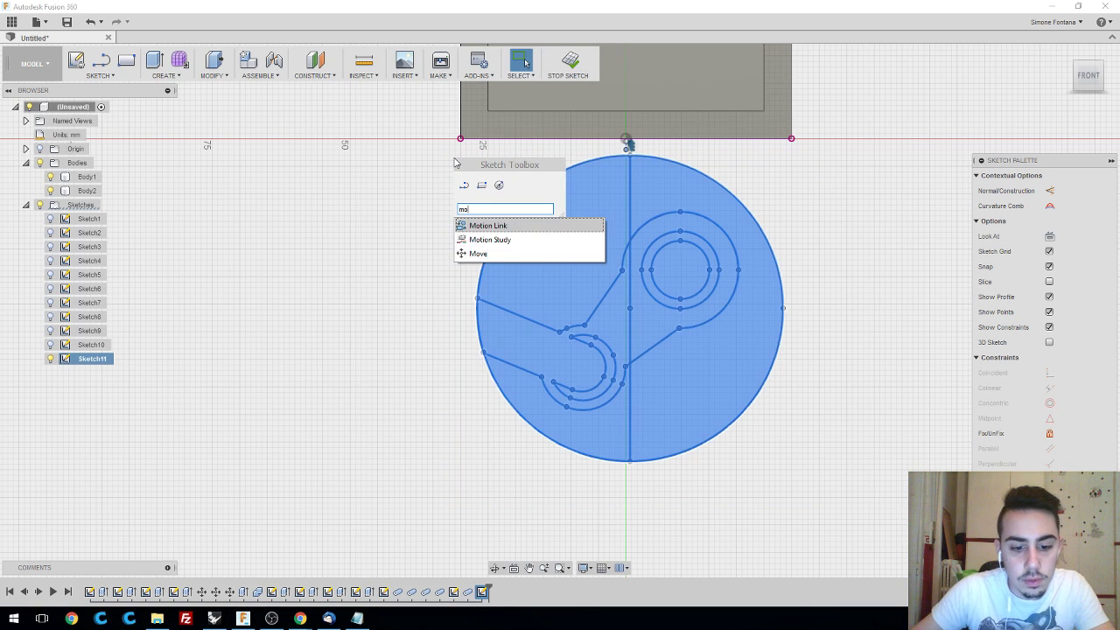
{"action": "type", "text": "v"}
{"action": "left_click", "coordinate": [549, 223]}
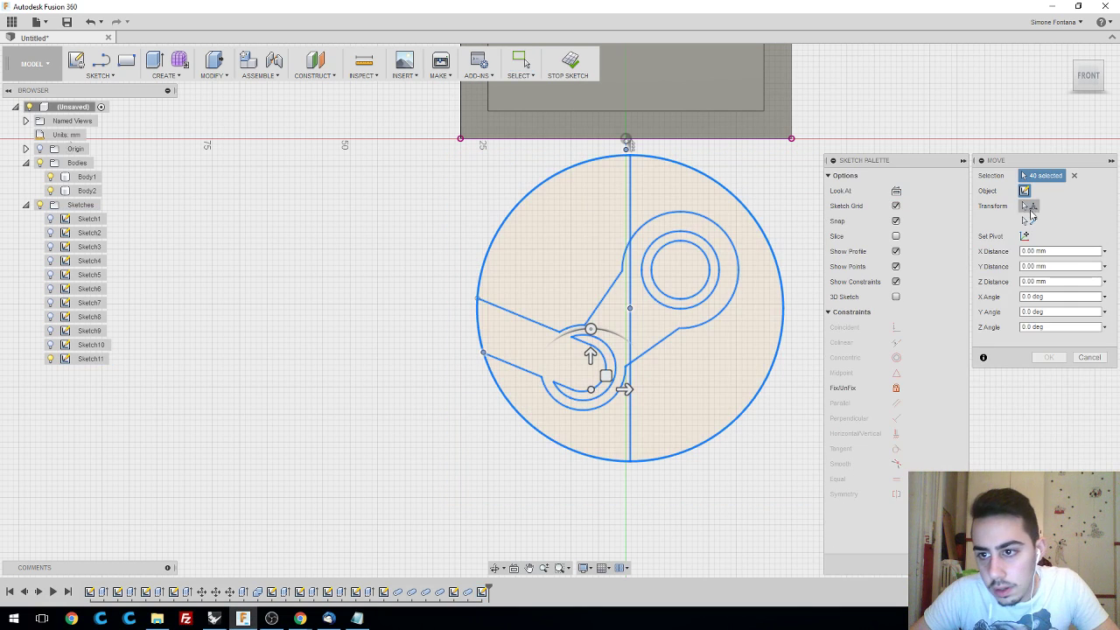
{"action": "left_click", "coordinate": [1028, 221]}
{"action": "scroll", "coordinate": [627, 148], "scroll_direction": "down", "scroll_amount": 3}
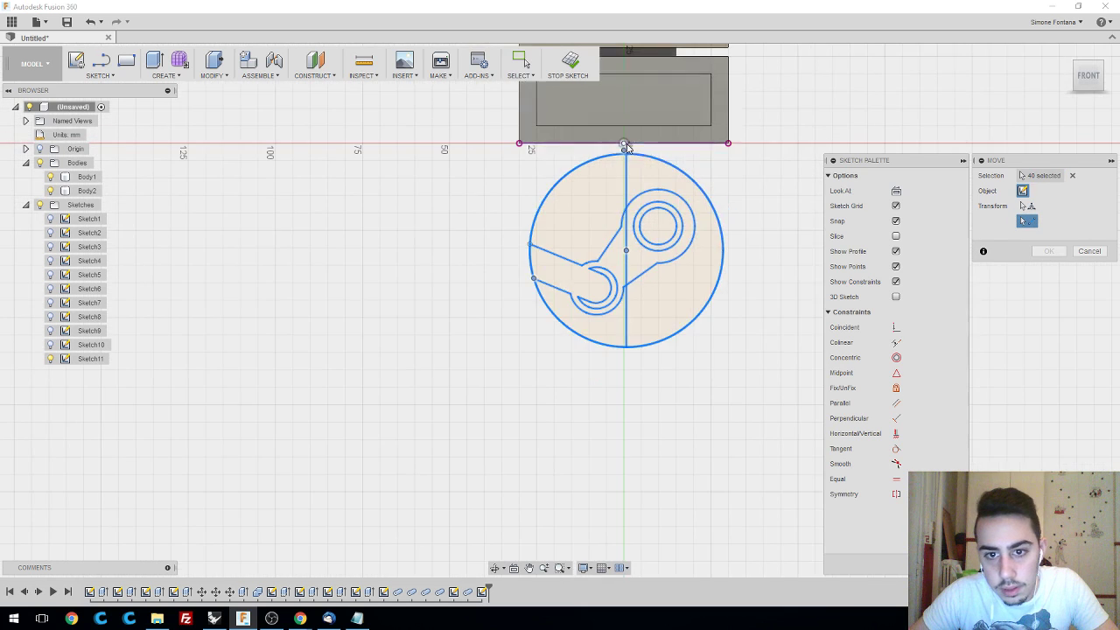
{"action": "scroll", "coordinate": [627, 148], "scroll_direction": "up", "scroll_amount": 5}
{"action": "left_click", "coordinate": [614, 167]}
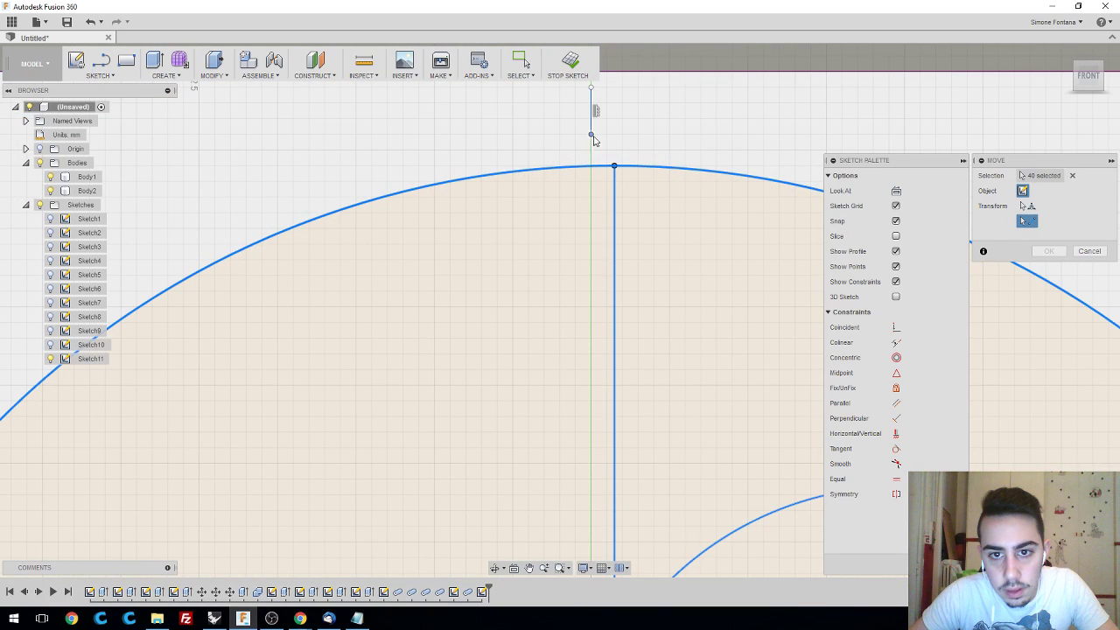
{"action": "left_click", "coordinate": [592, 136]}
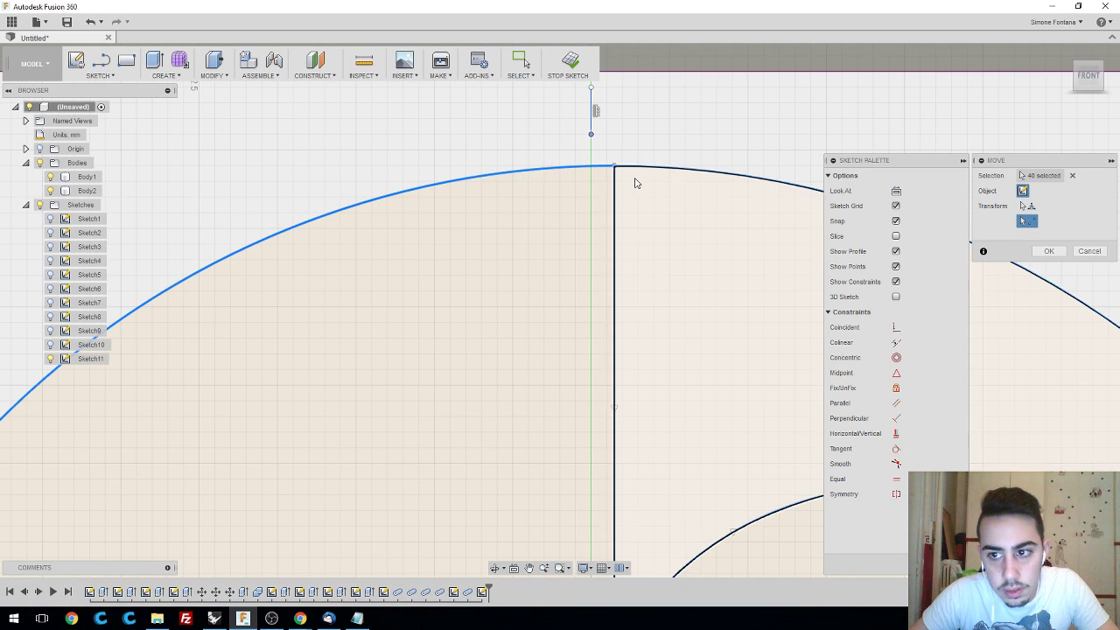
{"action": "left_click", "coordinate": [1049, 251]}
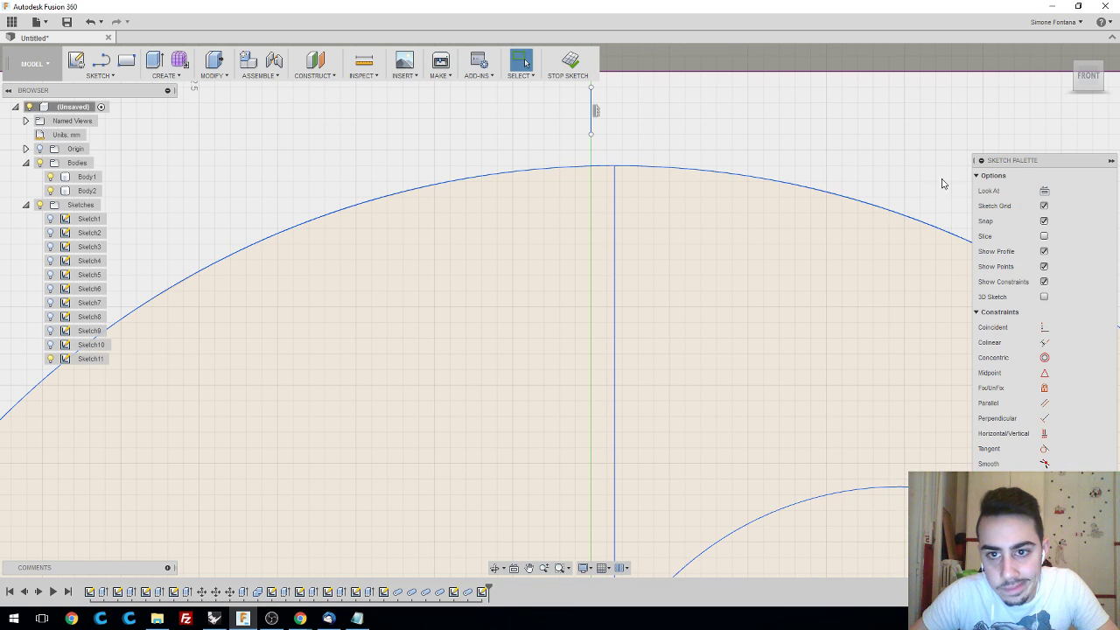
- Reopen Move on the logo curves, excluding the short line's endpoint, in Point to Point mode
{"action": "type", "text": "s"}
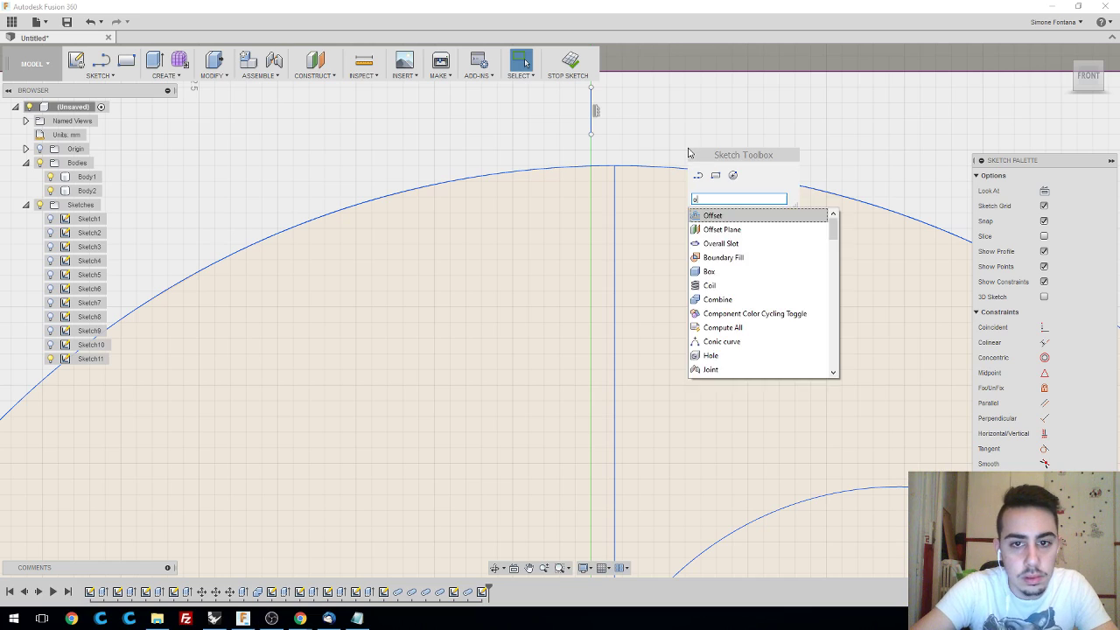
{"action": "type", "text": "move"}
{"action": "key", "text": "Return"}
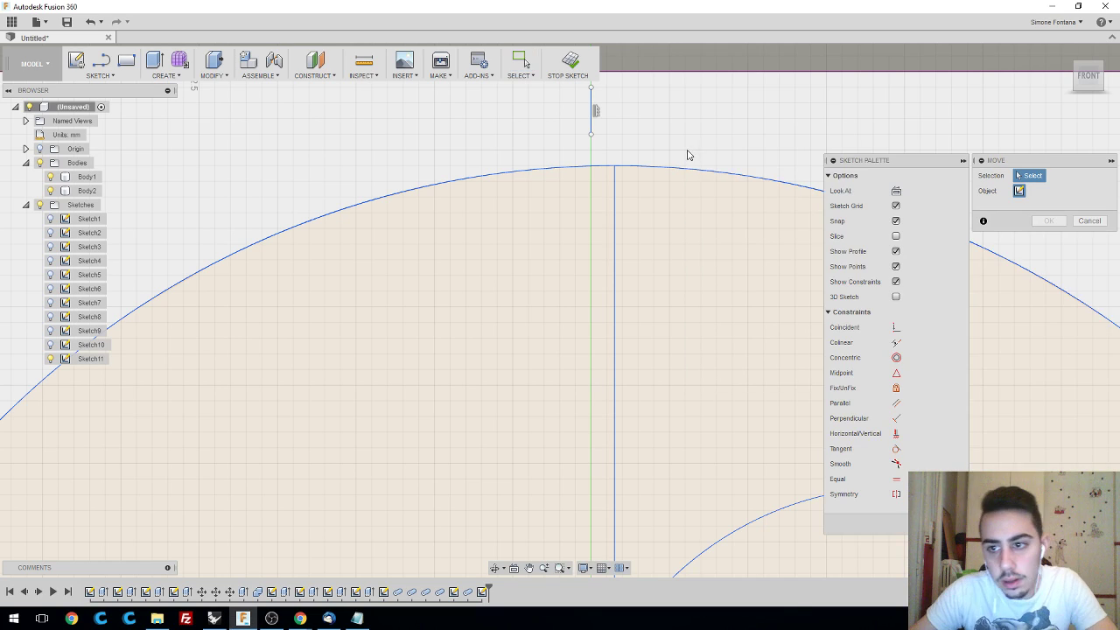
{"action": "scroll", "coordinate": [628, 154], "scroll_direction": "up", "scroll_amount": 3}
{"action": "scroll", "coordinate": [628, 154], "scroll_direction": "down", "scroll_amount": 8}
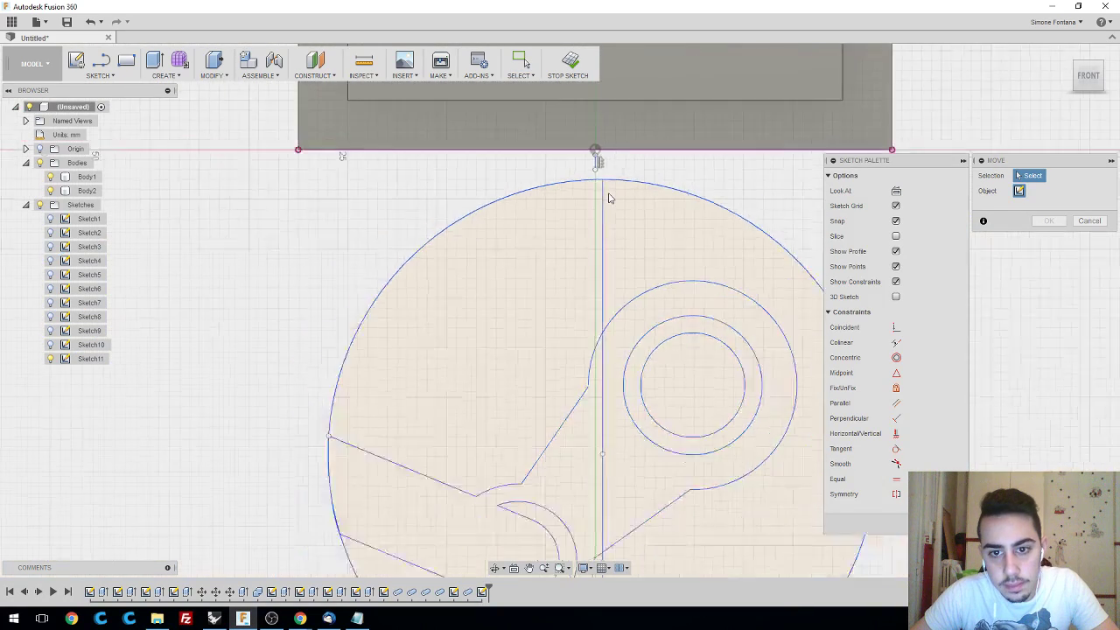
{"action": "mouse_move", "coordinate": [733, 460]}
{"action": "left_mouse_down"}
{"action": "mouse_move", "coordinate": [422, 200]}
{"action": "mouse_move", "coordinate": [429, 178]}
{"action": "left_mouse_up"}
{"action": "scroll", "coordinate": [583, 158], "scroll_direction": "up", "scroll_amount": 5}
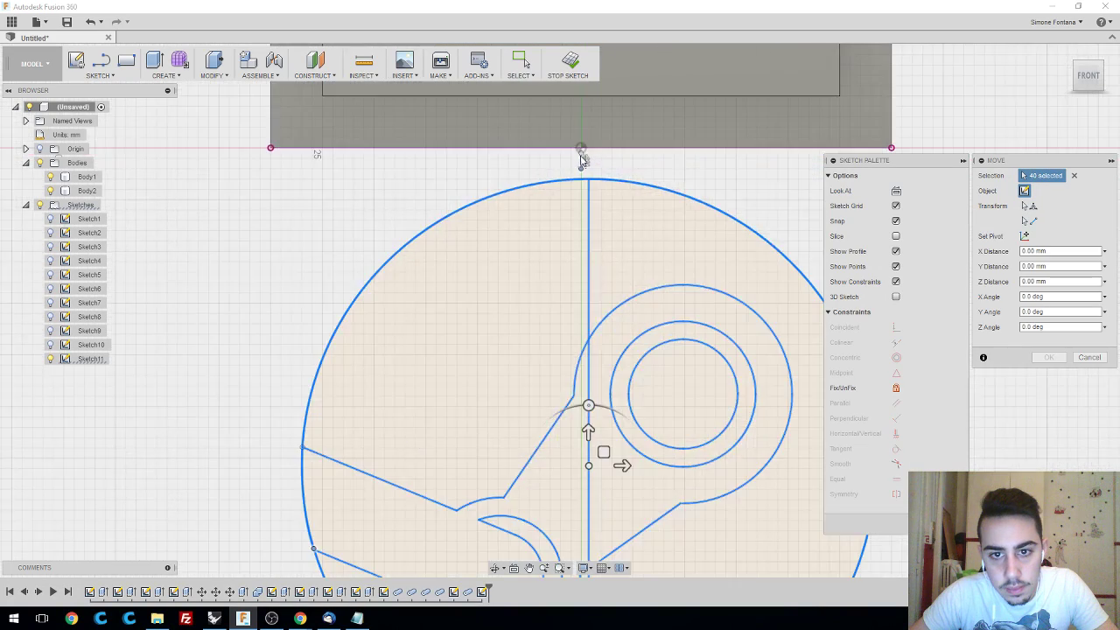
{"action": "scroll", "coordinate": [585, 162], "scroll_direction": "up", "scroll_amount": 2}
{"action": "left_click", "coordinate": [575, 185], "text": "ctrl"}
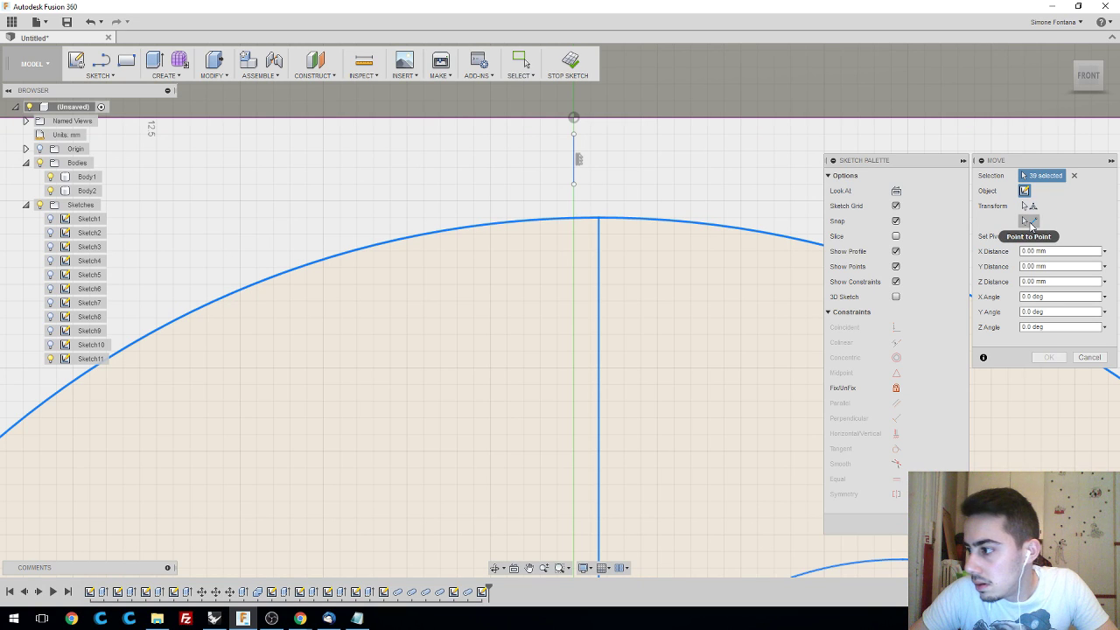
{"action": "left_click", "coordinate": [1031, 222]}
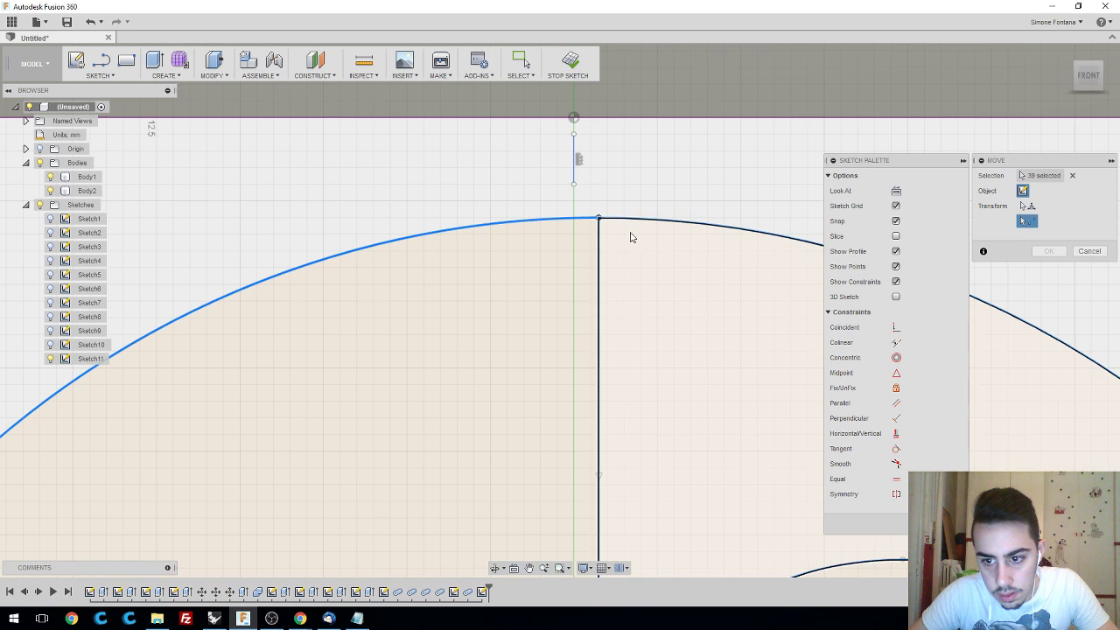
- Make the large outer arc concentric with the logo centre
{"action": "left_click", "coordinate": [896, 357]}
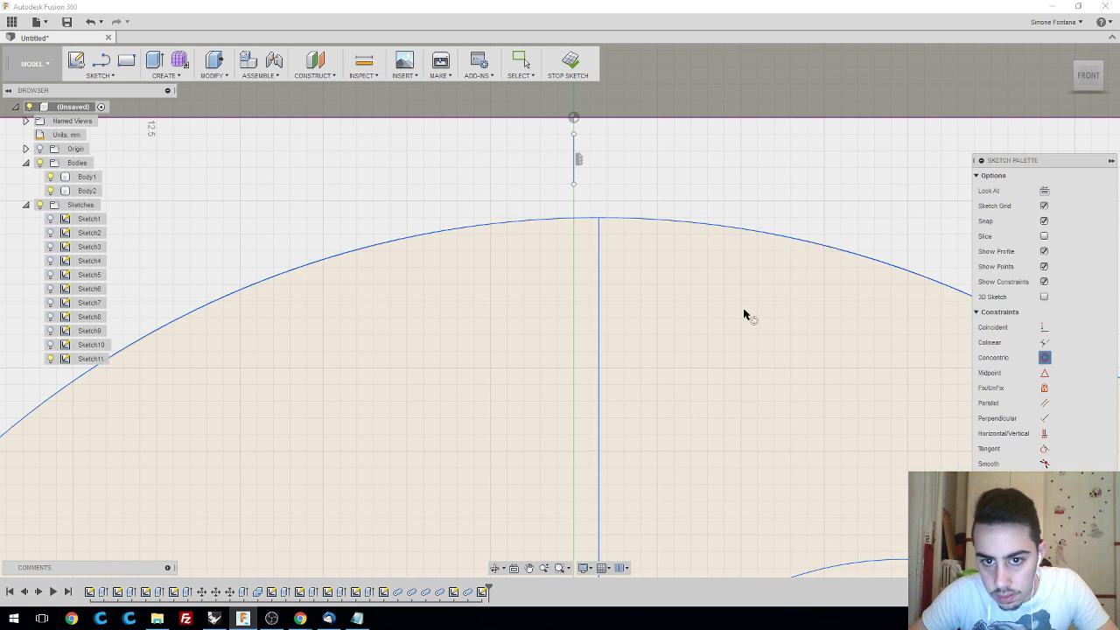
{"action": "scroll", "coordinate": [726, 312], "scroll_direction": "down", "scroll_amount": 1}
{"action": "scroll", "coordinate": [718, 312], "scroll_direction": "up", "scroll_amount": 1}
{"action": "scroll", "coordinate": [656, 243], "scroll_direction": "down", "scroll_amount": 3}
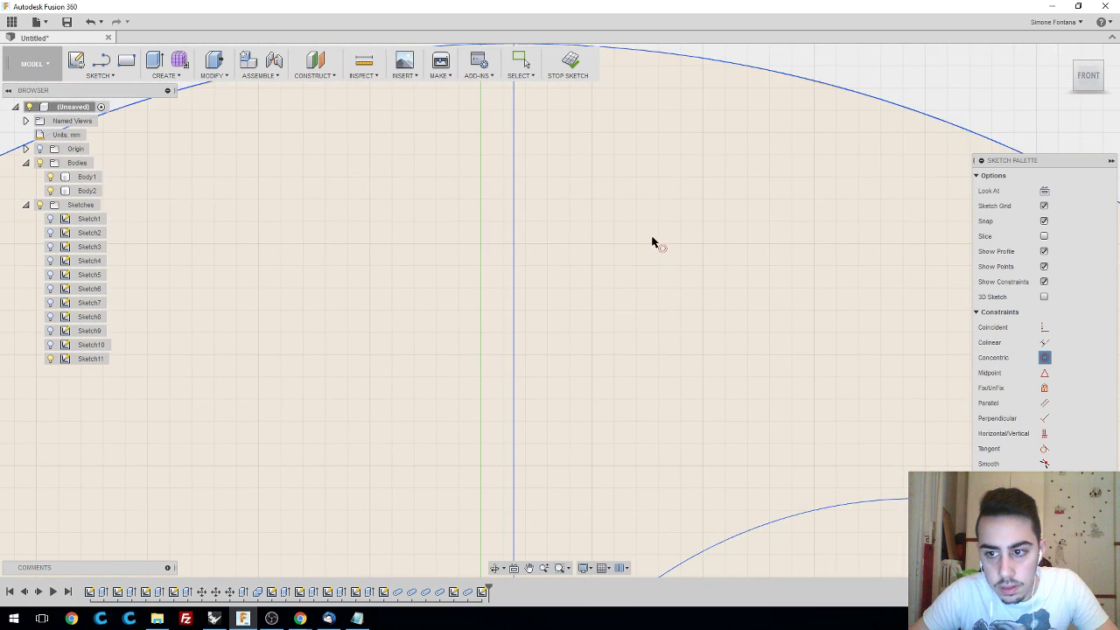
{"action": "scroll", "coordinate": [657, 253], "scroll_direction": "down", "scroll_amount": 3}
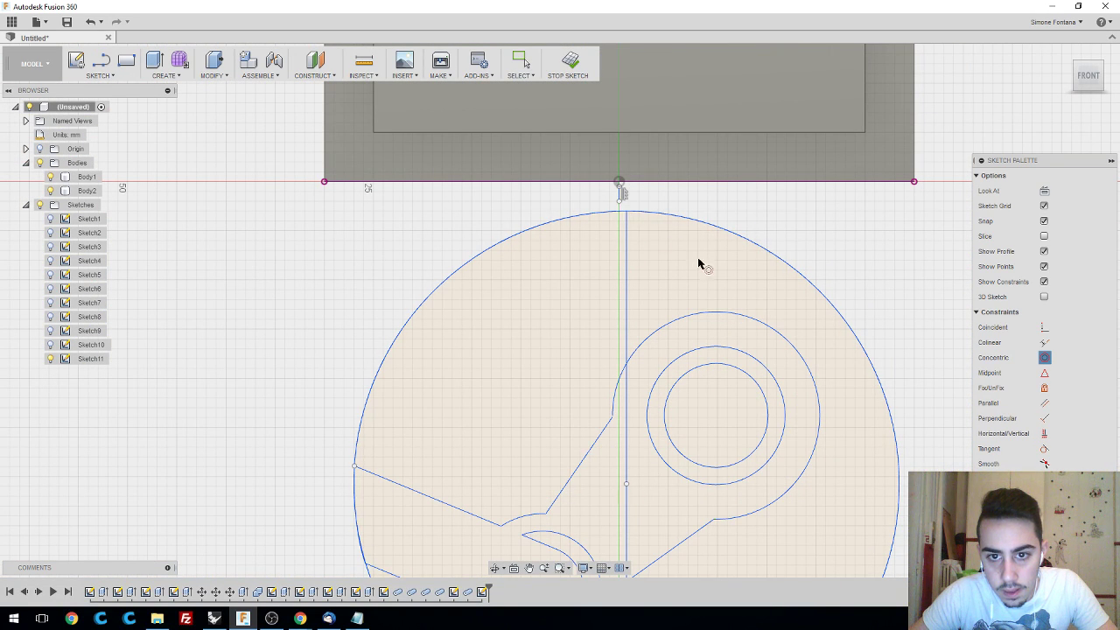
{"action": "left_click", "coordinate": [732, 233]}
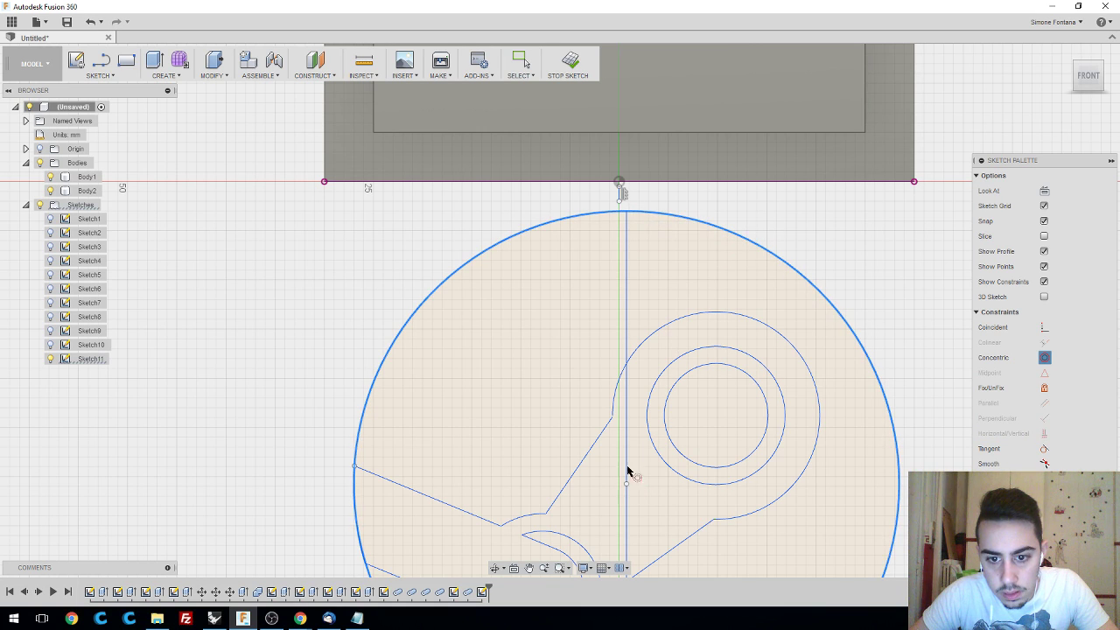
{"action": "key", "text": "Escape"}
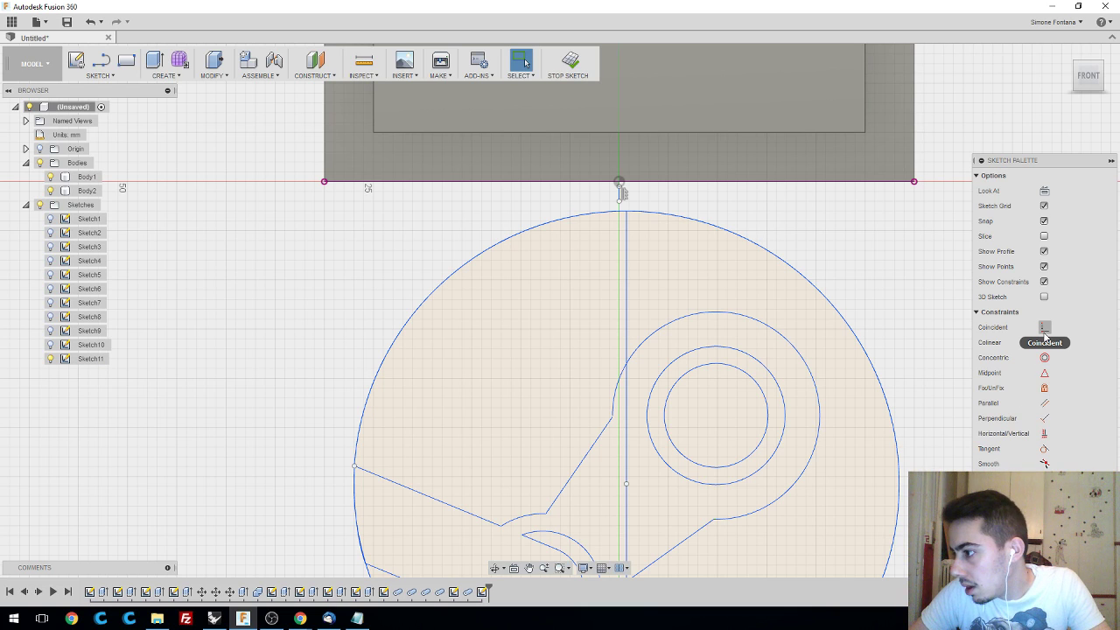
{"action": "left_click", "coordinate": [775, 341]}
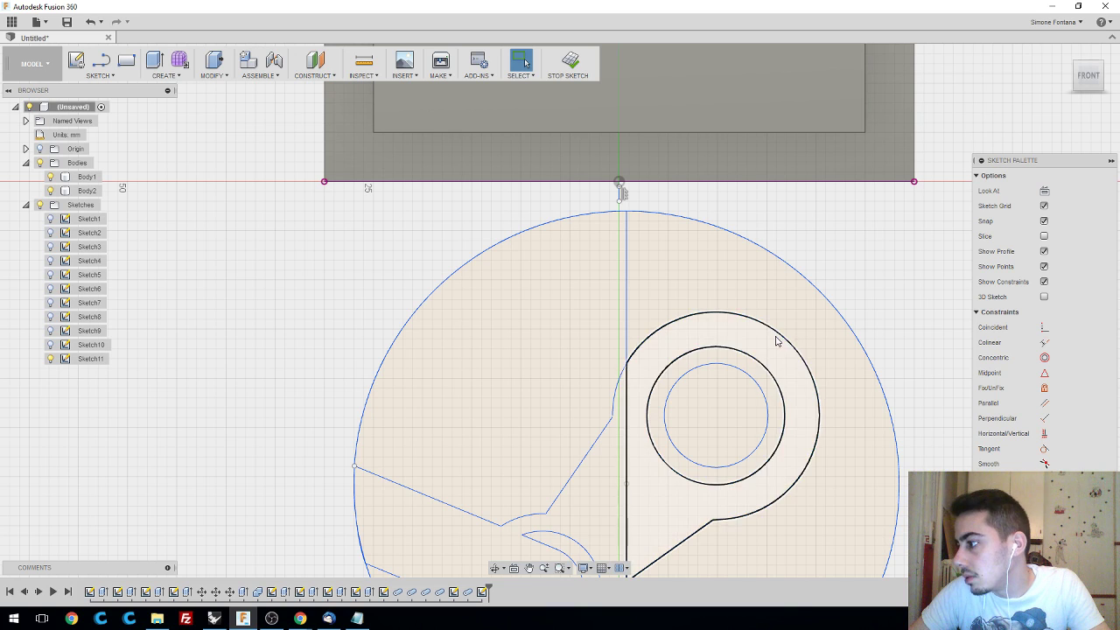
{"action": "left_click", "coordinate": [687, 316]}
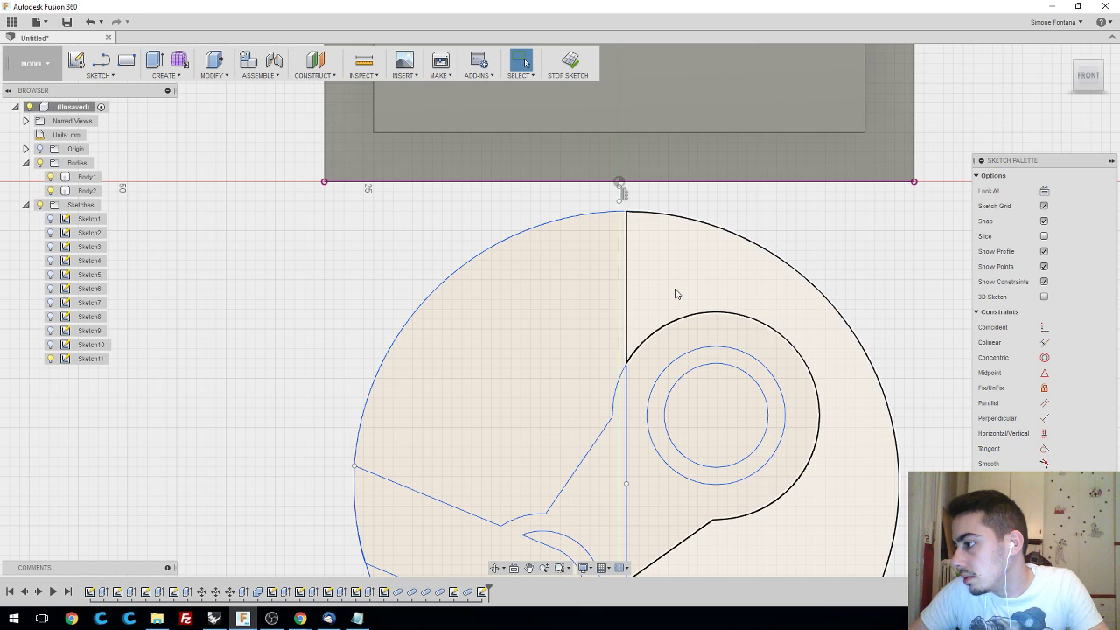
- Delete the vertical line splitting the logo circle
{"action": "scroll", "coordinate": [675, 294], "scroll_direction": "down", "scroll_amount": 4}
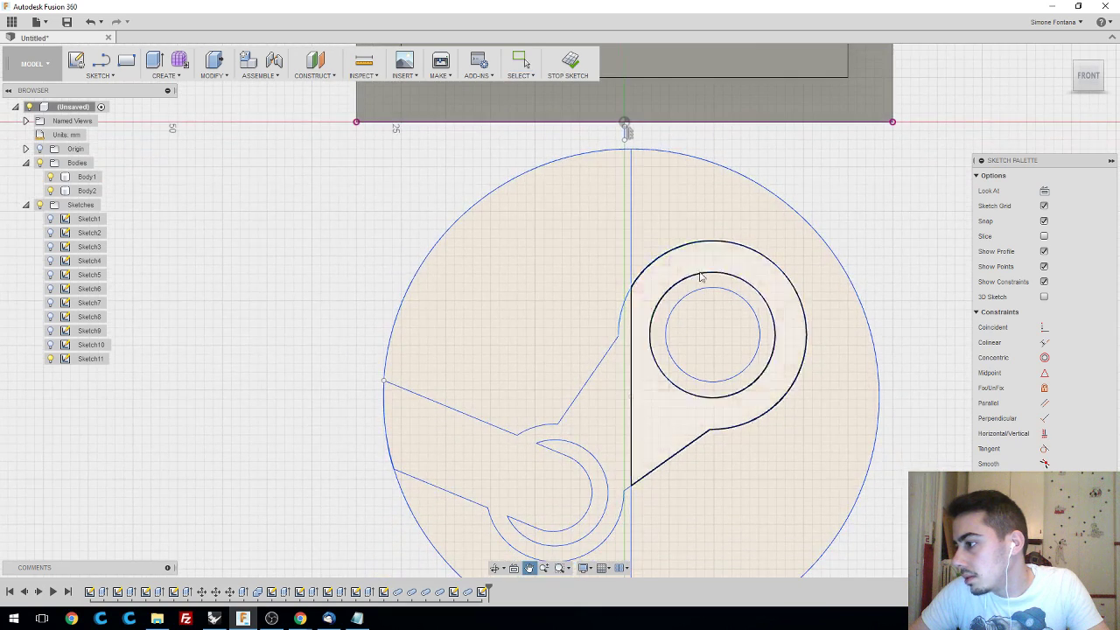
{"action": "mouse_move", "coordinate": [723, 318]}
{"action": "middle_mouse_down"}
{"action": "mouse_move", "coordinate": [693, 280]}
{"action": "mouse_move", "coordinate": [638, 251]}
{"action": "middle_mouse_up"}
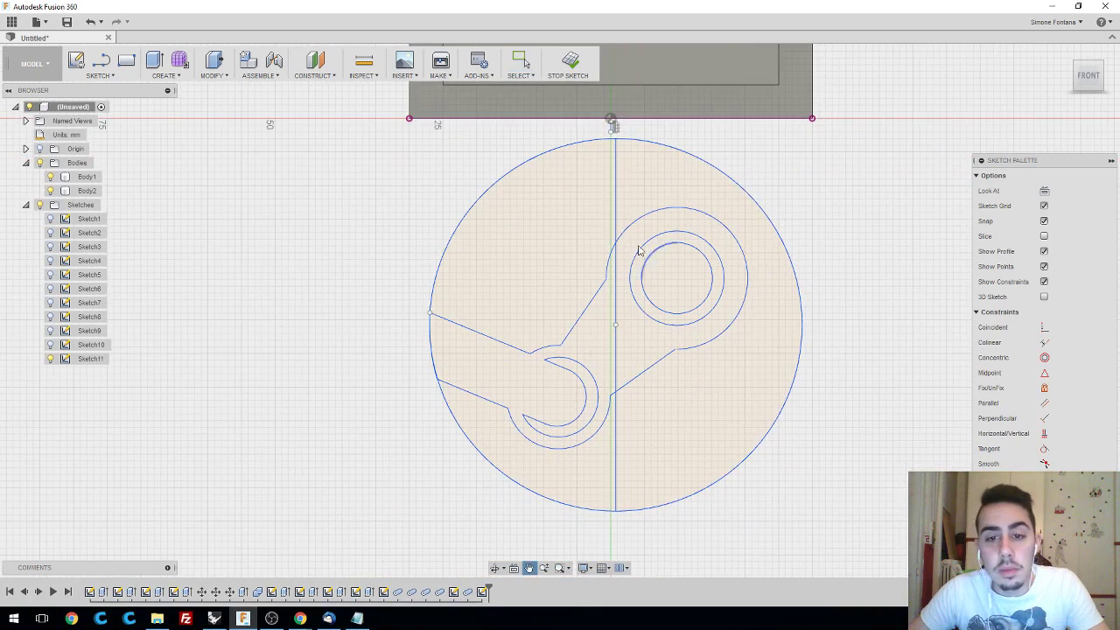
{"action": "left_click", "coordinate": [621, 205]}
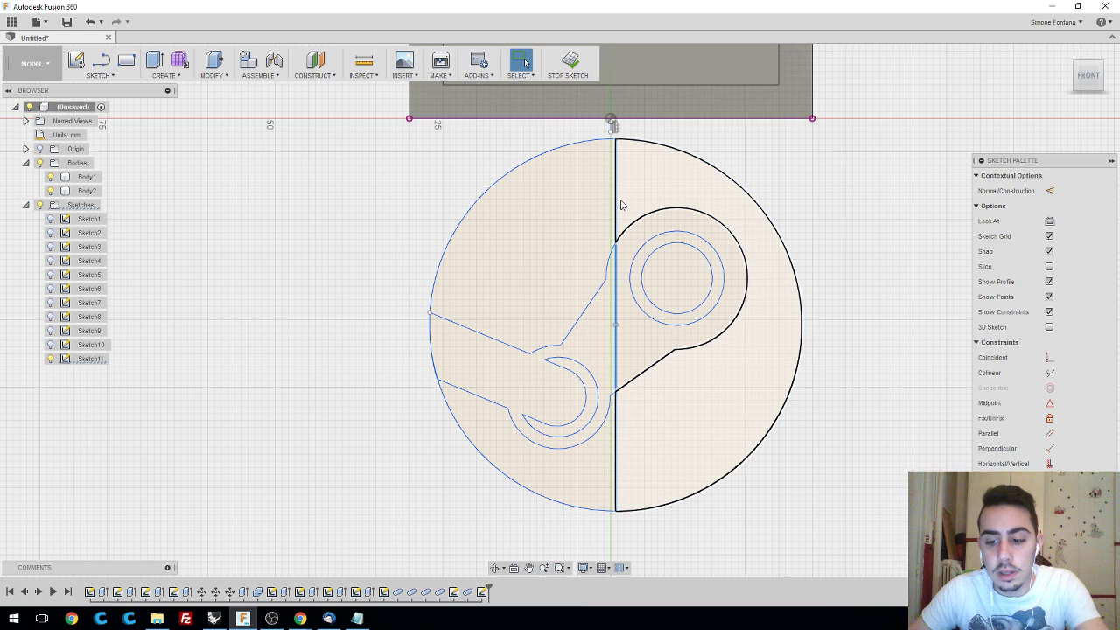
{"action": "key", "text": "Delete"}
- Recentre the logo, window-select its curves, then pick only the large outer circle profile
{"action": "scroll", "coordinate": [624, 219], "scroll_direction": "up", "scroll_amount": 4}
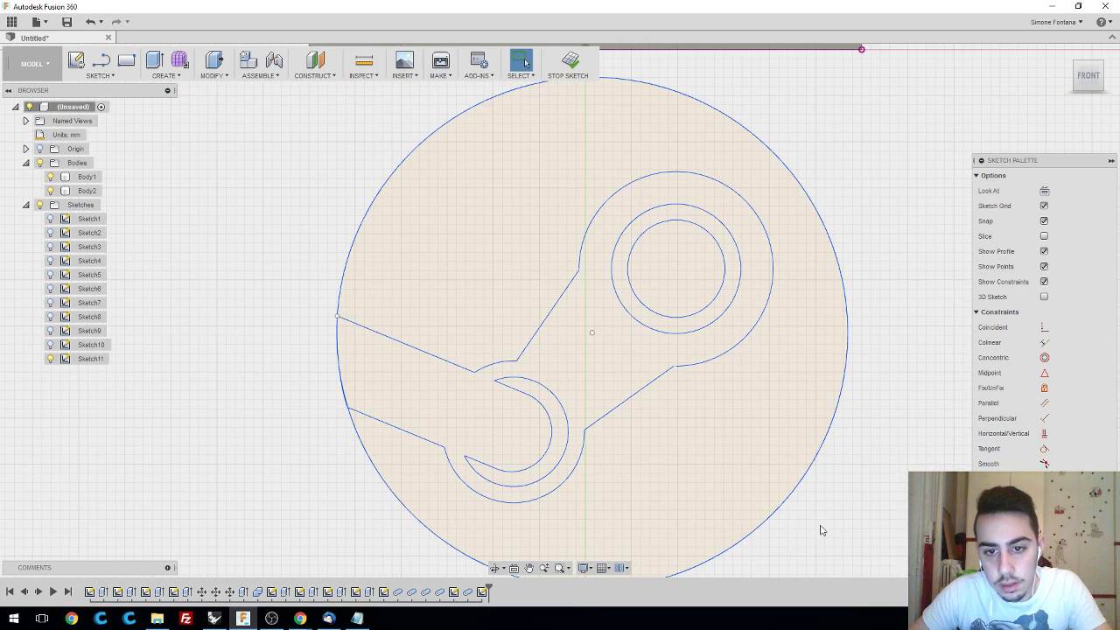
{"action": "scroll", "coordinate": [810, 521], "scroll_direction": "down", "scroll_amount": 3}
{"action": "middle_click_drag", "start_coordinate": [822, 542], "coordinate": [796, 493]}
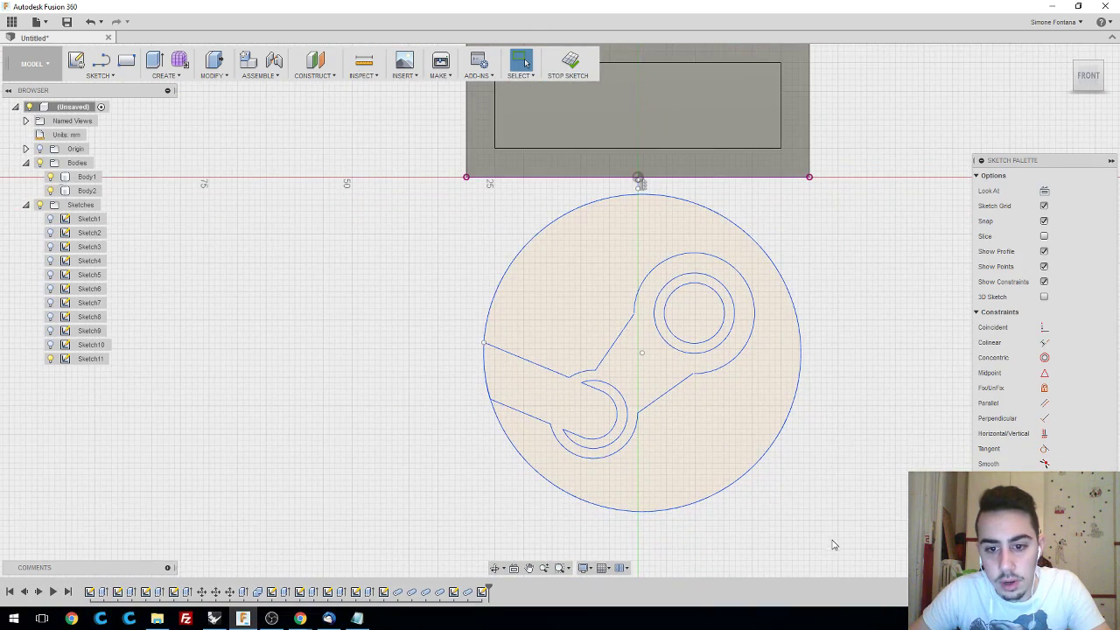
{"action": "mouse_move", "coordinate": [834, 543]}
{"action": "left_mouse_down"}
{"action": "mouse_move", "coordinate": [528, 292]}
{"action": "mouse_move", "coordinate": [434, 191]}
{"action": "left_mouse_up"}
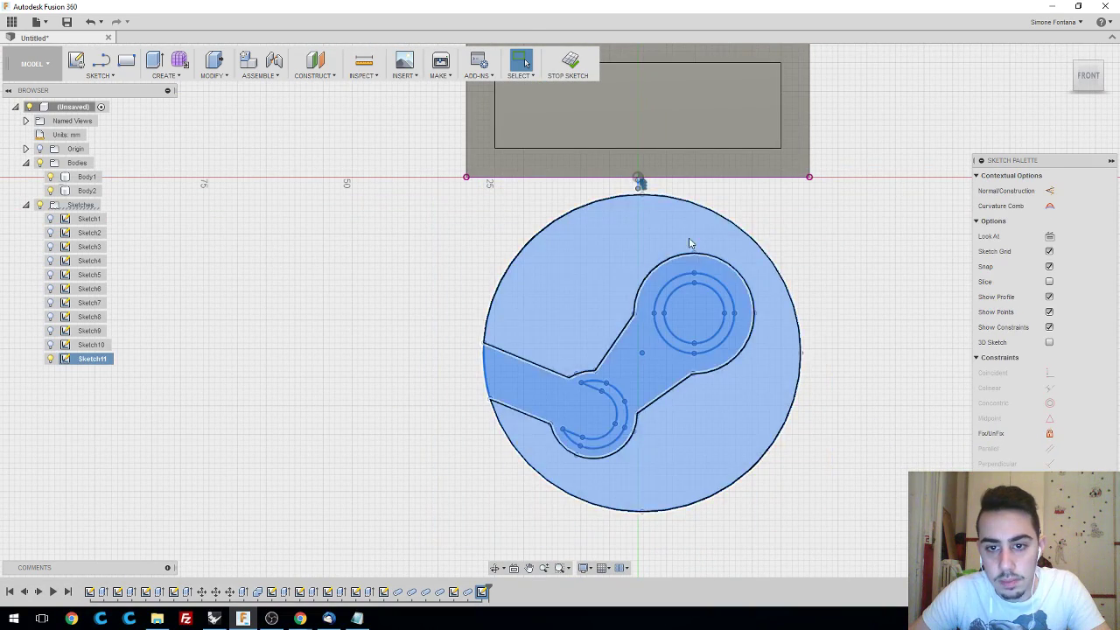
{"action": "key", "text": "Escape"}
{"action": "scroll", "coordinate": [687, 245], "scroll_direction": "up", "scroll_amount": 6}
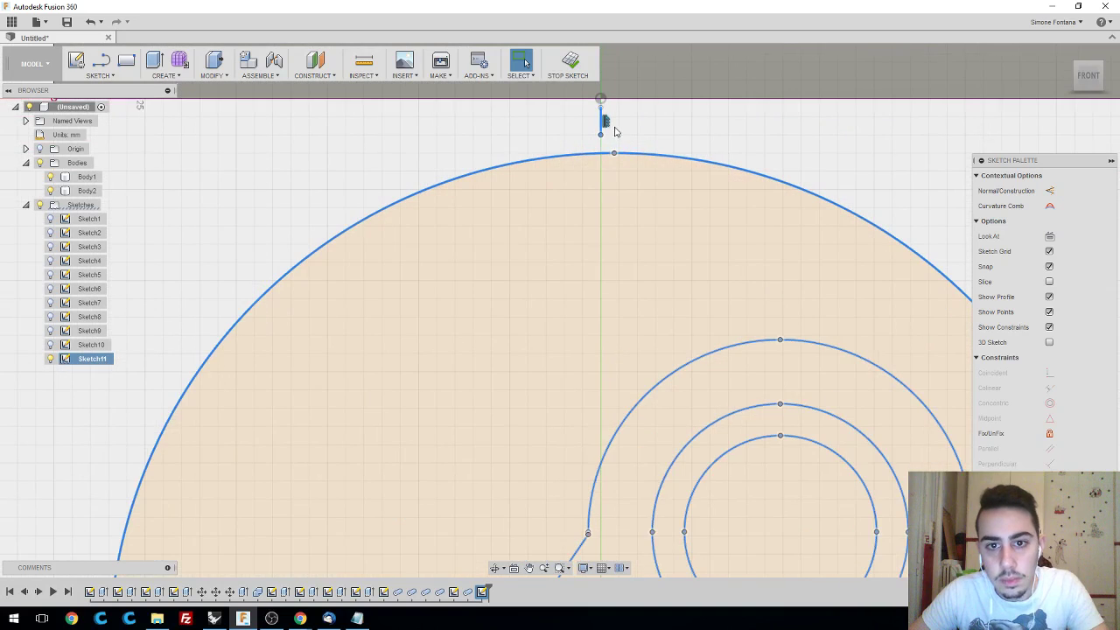
{"action": "left_click", "coordinate": [606, 136]}
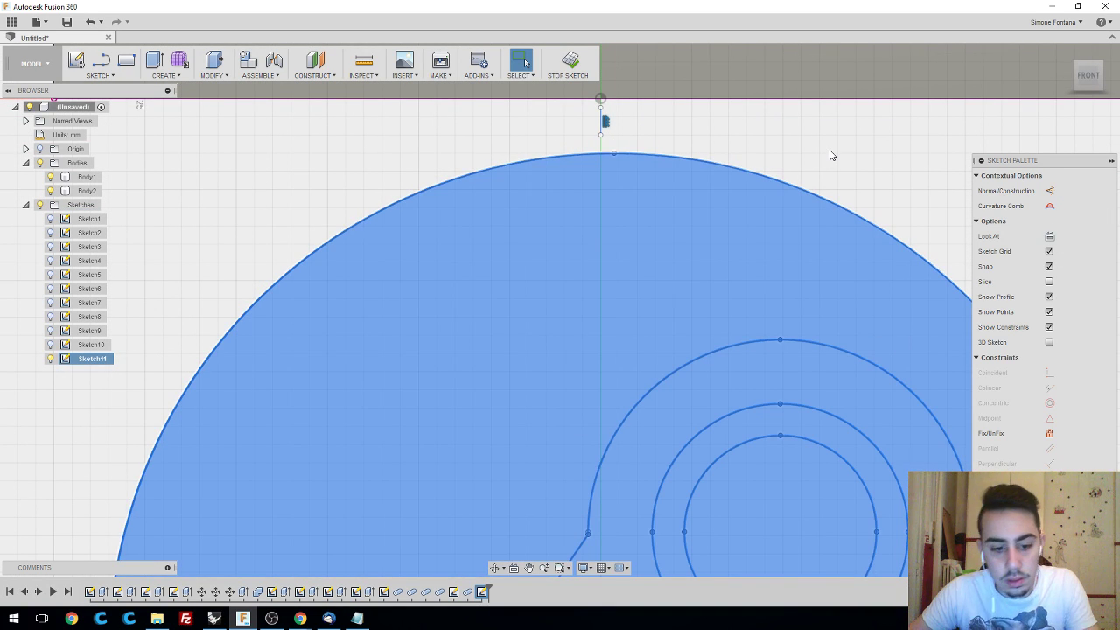
- Move the logo curves point-to-point so the circle's top point lands on the vertical axis
{"action": "type", "text": "smov"}
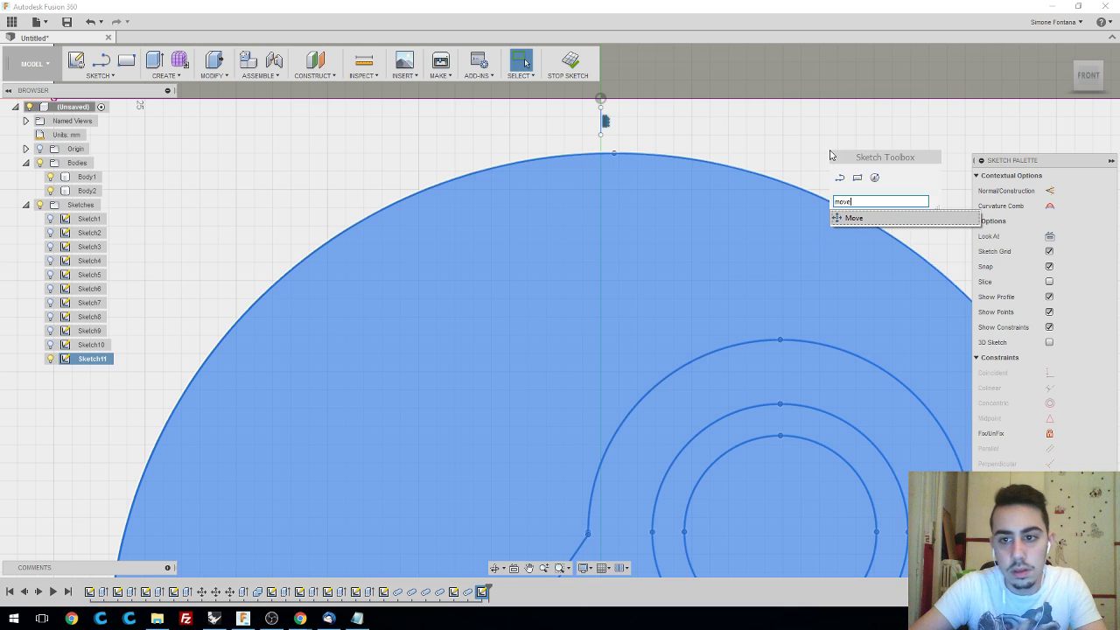
{"action": "key", "text": "Return"}
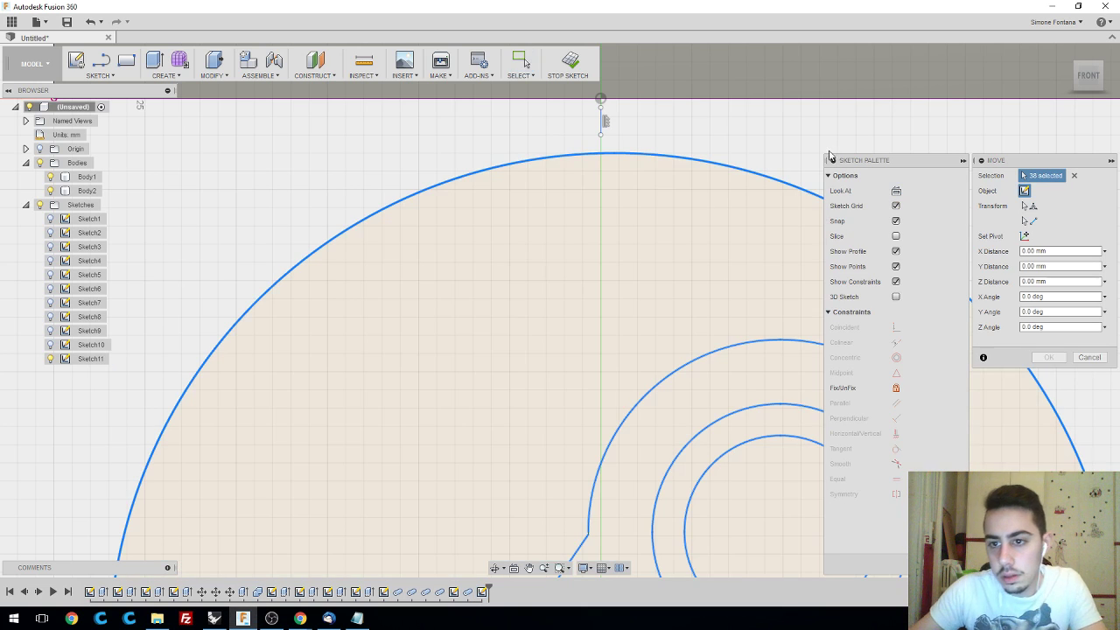
{"action": "left_click", "coordinate": [1031, 209]}
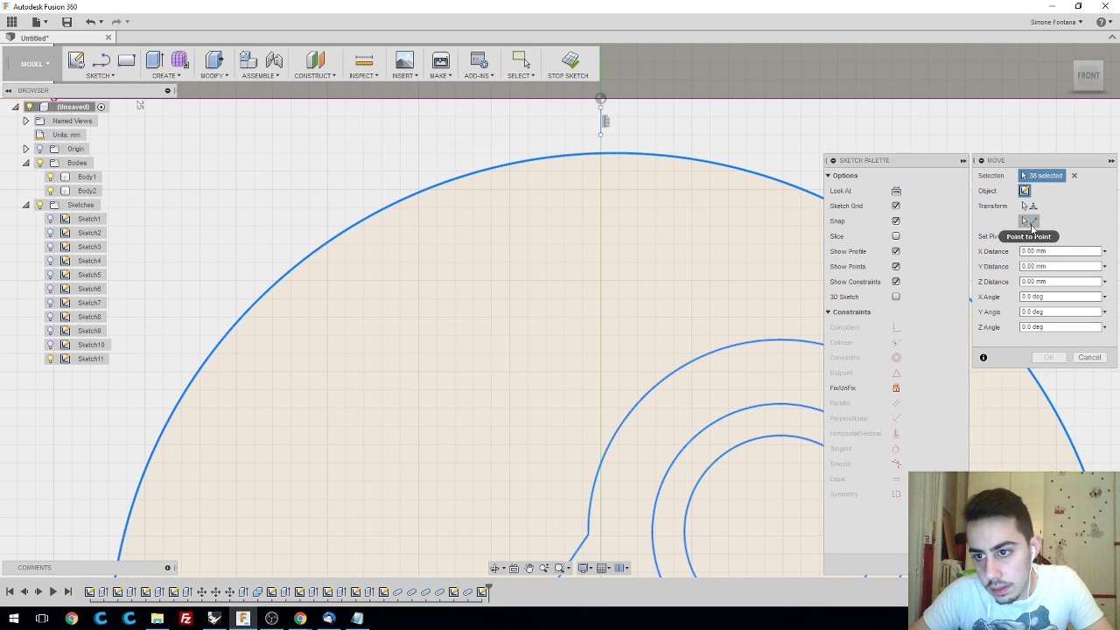
{"action": "left_click", "coordinate": [1030, 223]}
{"action": "scroll", "coordinate": [639, 232], "scroll_direction": "up", "scroll_amount": 1}
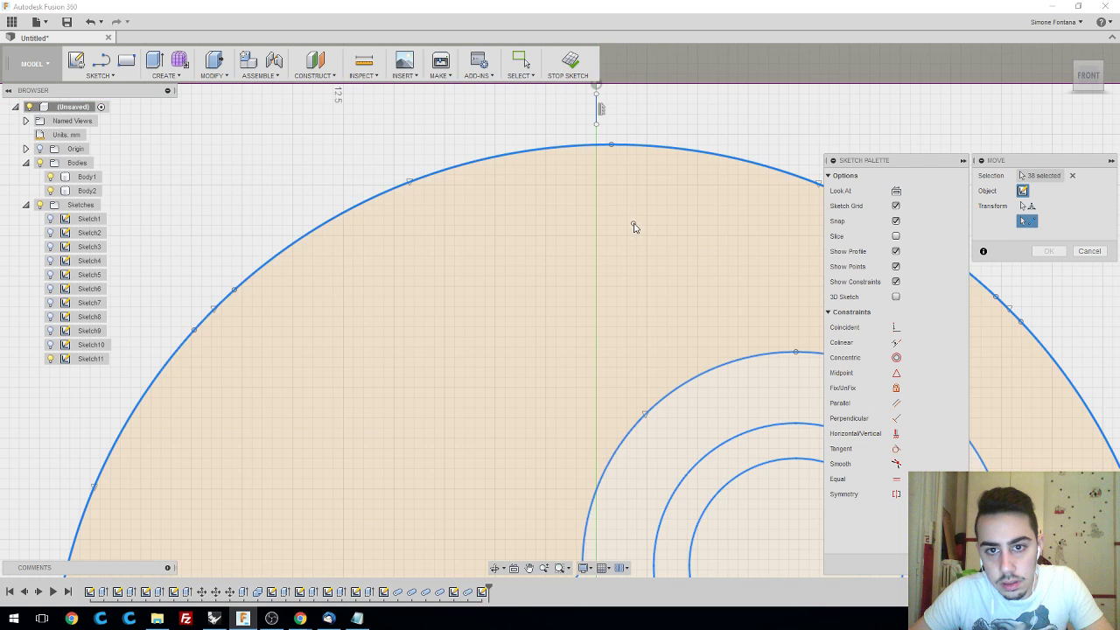
{"action": "scroll", "coordinate": [634, 227], "scroll_direction": "down", "scroll_amount": 2}
{"action": "scroll", "coordinate": [627, 205], "scroll_direction": "up", "scroll_amount": 3}
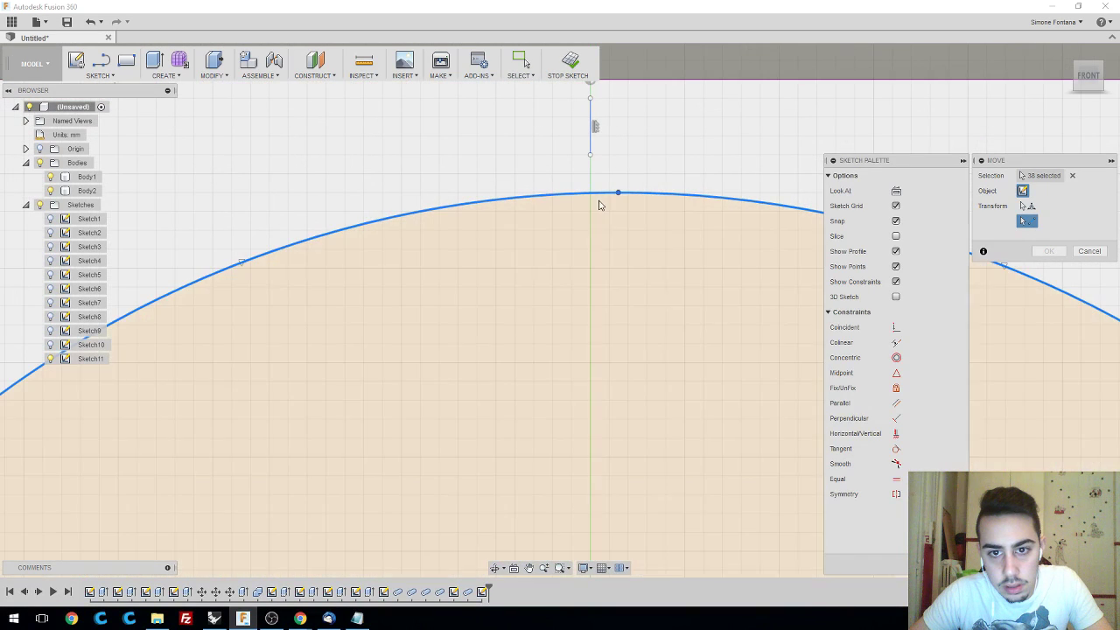
{"action": "left_click", "coordinate": [618, 192]}
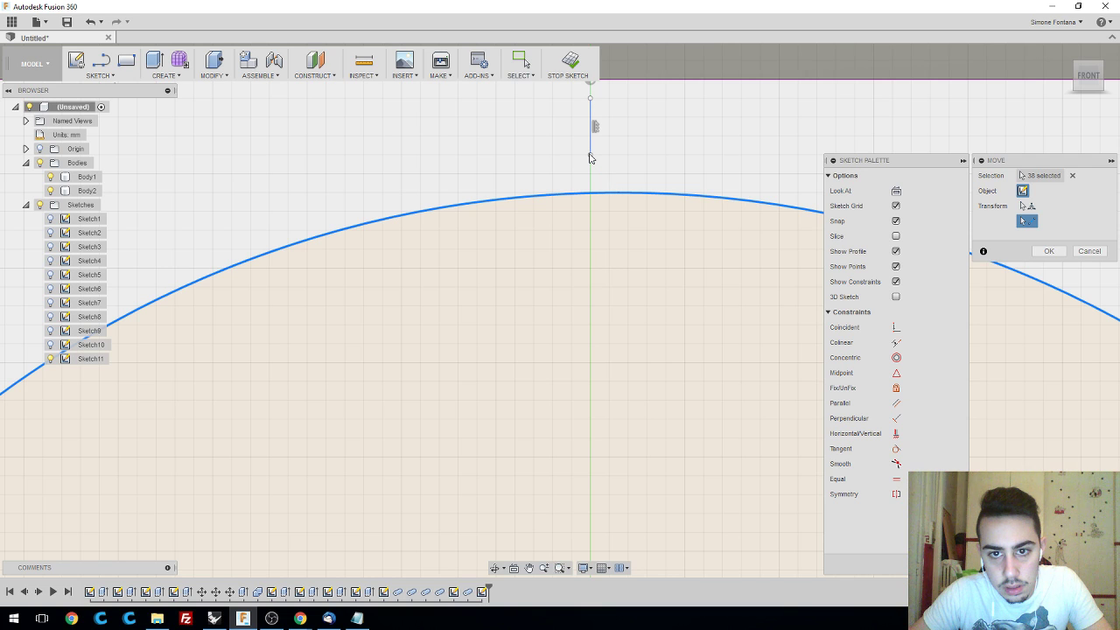
{"action": "left_click", "coordinate": [1049, 251]}
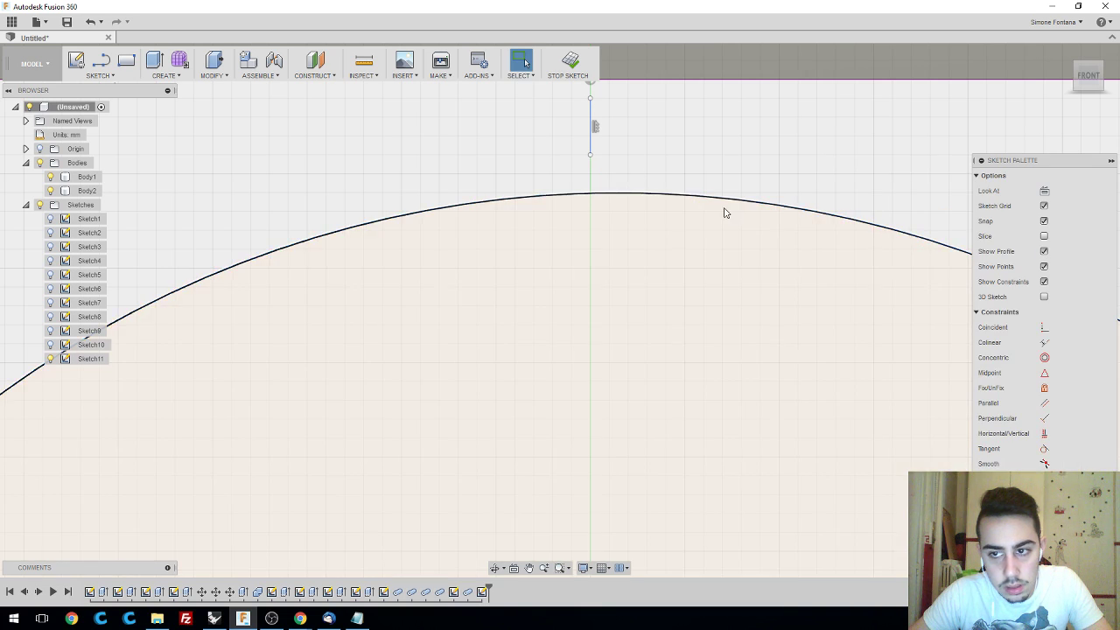
- Window-select every curve of the Steam logo
{"action": "scroll", "coordinate": [726, 210], "scroll_direction": "down", "scroll_amount": 5}
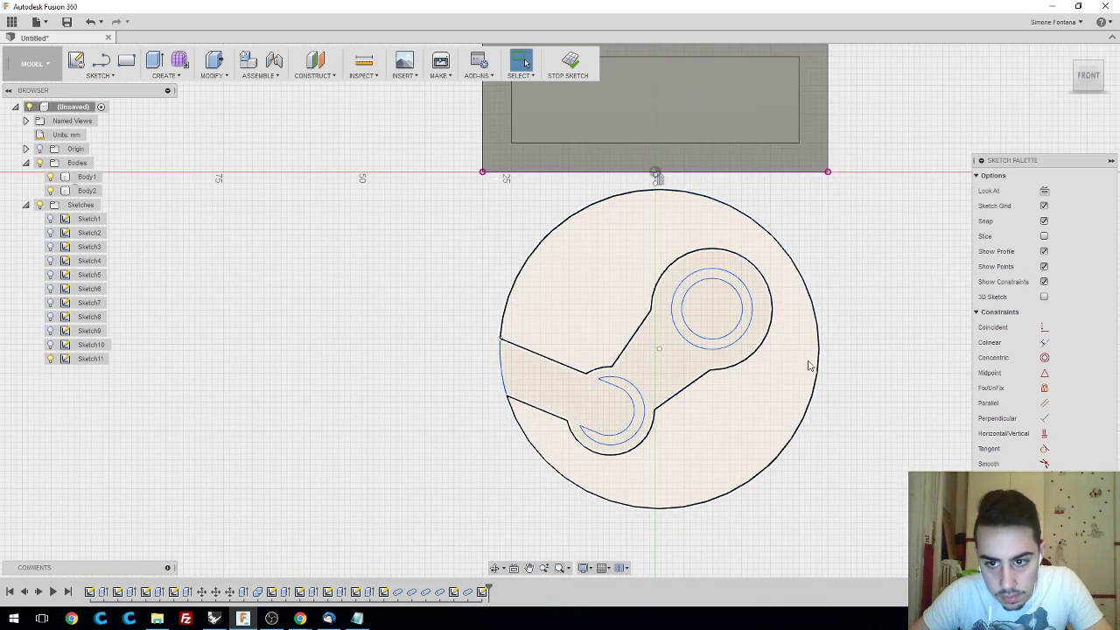
{"action": "scroll", "coordinate": [658, 218], "scroll_direction": "up", "scroll_amount": 4}
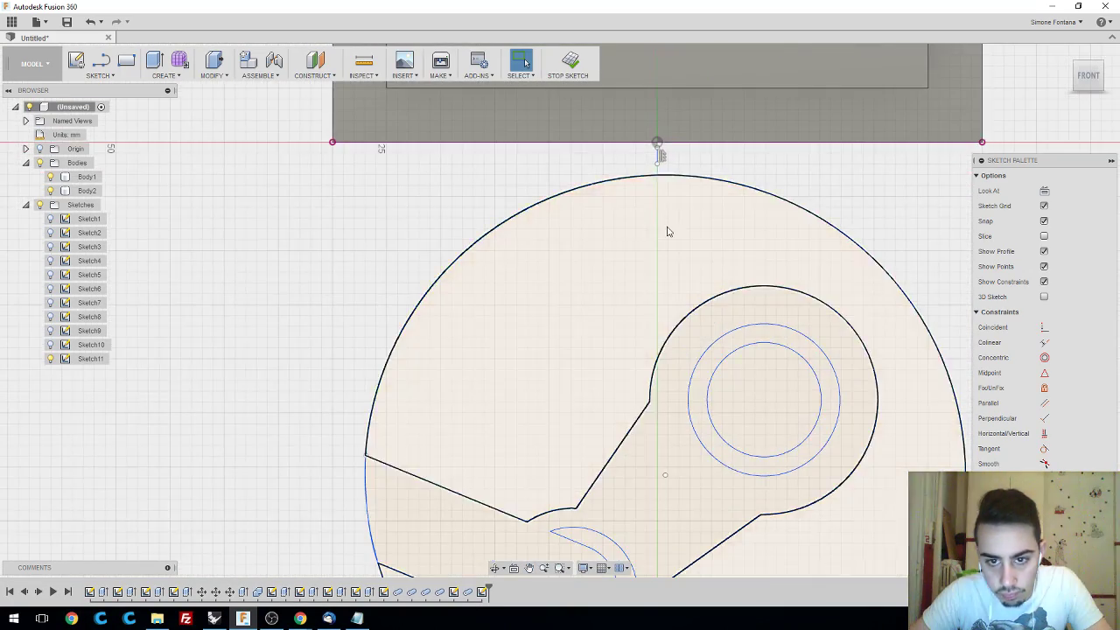
{"action": "scroll", "coordinate": [670, 230], "scroll_direction": "down", "scroll_amount": 5}
{"action": "mouse_move", "coordinate": [821, 501]}
{"action": "left_mouse_down"}
{"action": "mouse_move", "coordinate": [555, 215]}
{"action": "mouse_move", "coordinate": [505, 210]}
{"action": "mouse_move", "coordinate": [517, 212]}
{"action": "left_mouse_up"}
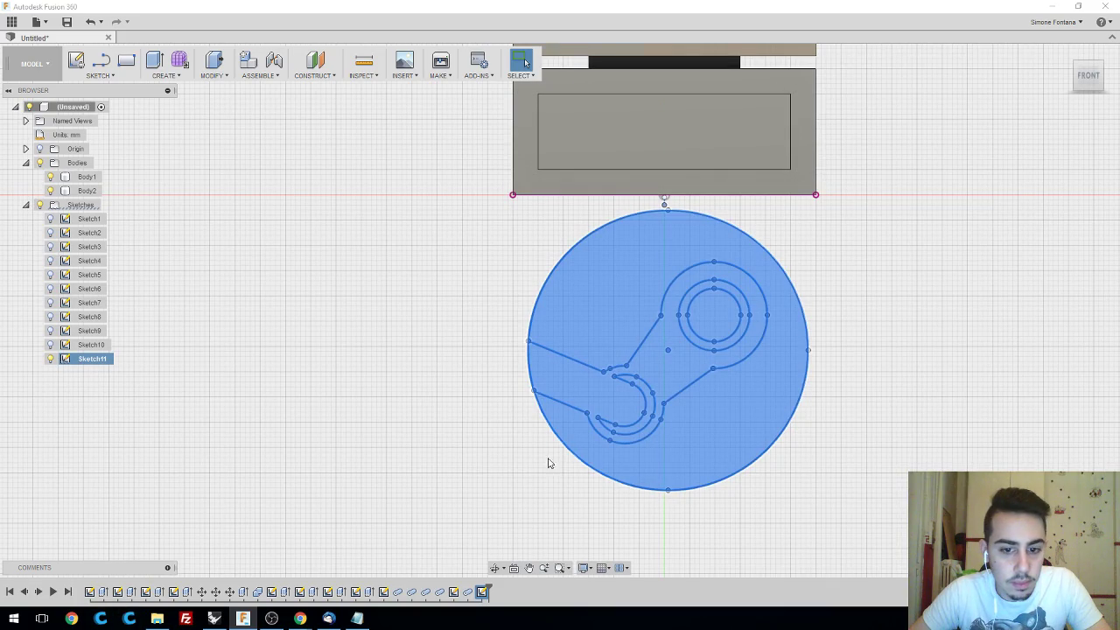
- Orbit, pan and zoom to a raised front-right perspective of the logo beneath the tower
{"action": "mouse_move", "coordinate": [470, 378]}
{"action": "middle_mouse_down", "text": "shift"}
{"action": "mouse_move", "coordinate": [509, 391]}
{"action": "mouse_move", "coordinate": [459, 399]}
{"action": "middle_mouse_up", "text": "shift"}
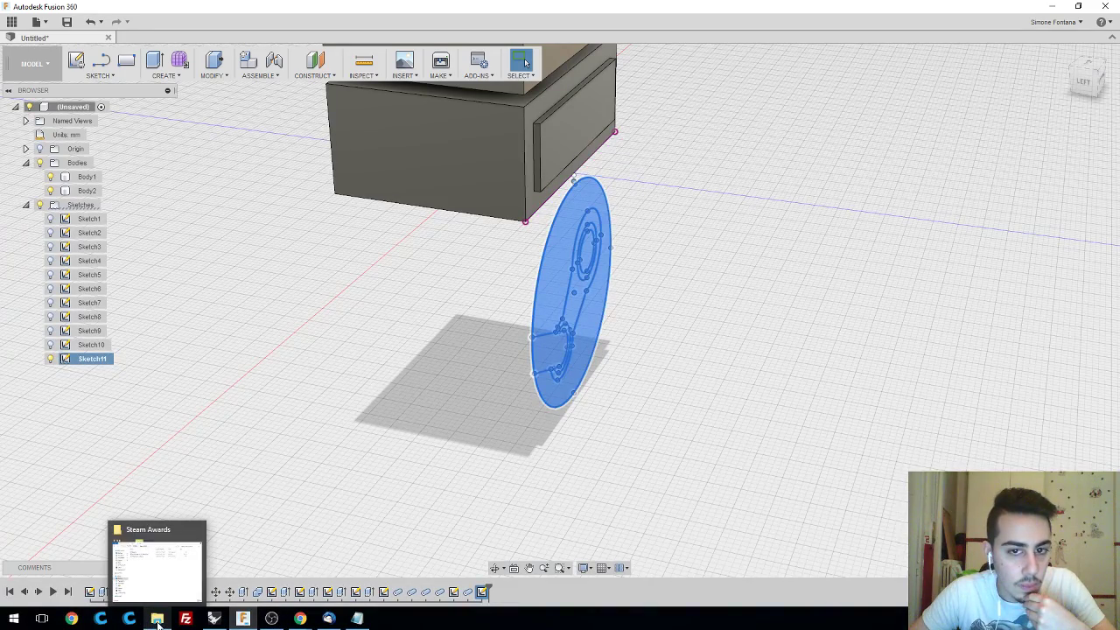
{"action": "mouse_move", "coordinate": [632, 458]}
{"action": "middle_mouse_down"}
{"action": "mouse_move", "coordinate": [538, 448]}
{"action": "mouse_move", "coordinate": [420, 412]}
{"action": "mouse_move", "coordinate": [540, 430]}
{"action": "mouse_move", "coordinate": [525, 455]}
{"action": "middle_mouse_up"}
{"action": "left_click", "coordinate": [525, 455]}
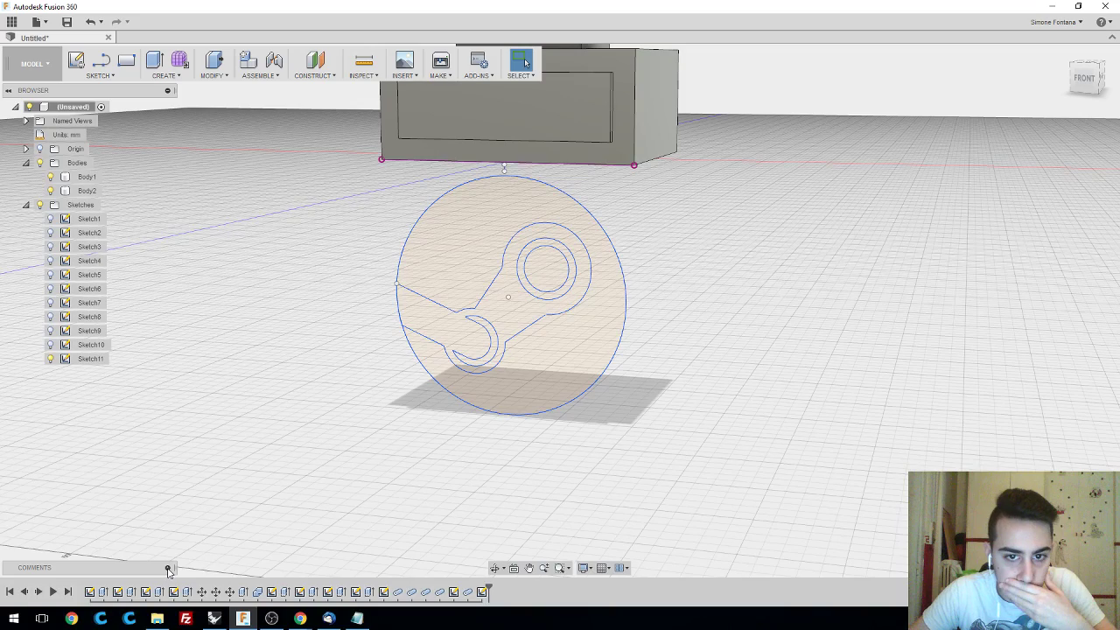
{"action": "scroll", "coordinate": [635, 425], "scroll_direction": "down", "scroll_amount": 5}
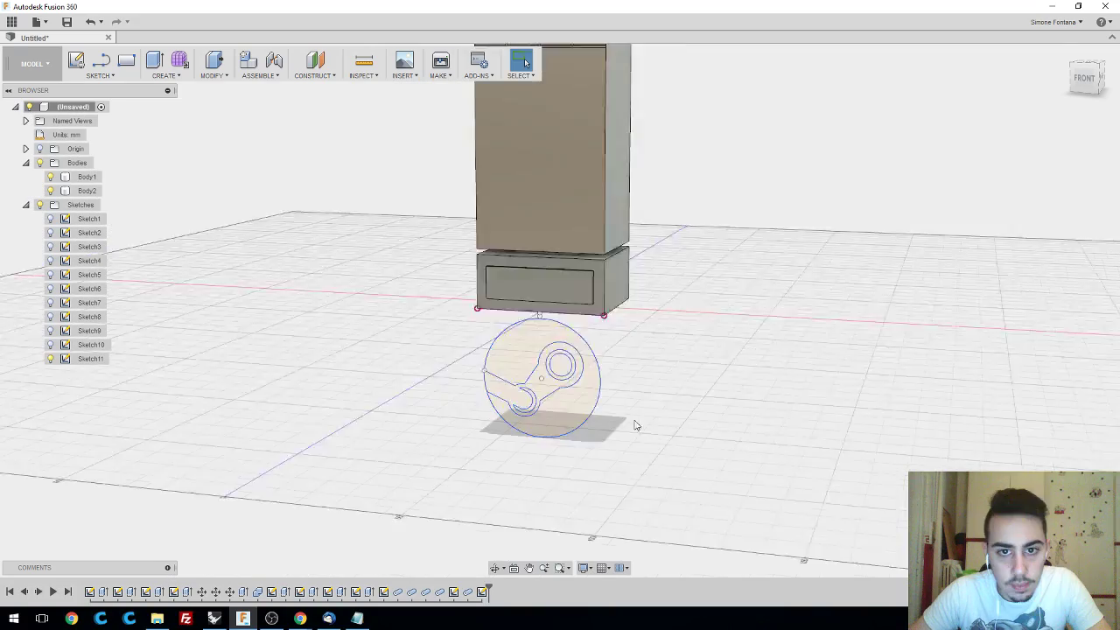
{"action": "mouse_move", "coordinate": [635, 425]}
{"action": "middle_mouse_down", "text": "shift"}
{"action": "mouse_move", "coordinate": [688, 348]}
{"action": "mouse_move", "coordinate": [533, 438]}
{"action": "mouse_move", "coordinate": [560, 428]}
{"action": "mouse_move", "coordinate": [626, 440]}
{"action": "middle_mouse_up", "text": "shift"}
{"action": "scroll", "coordinate": [519, 435], "scroll_direction": "up", "scroll_amount": 3}
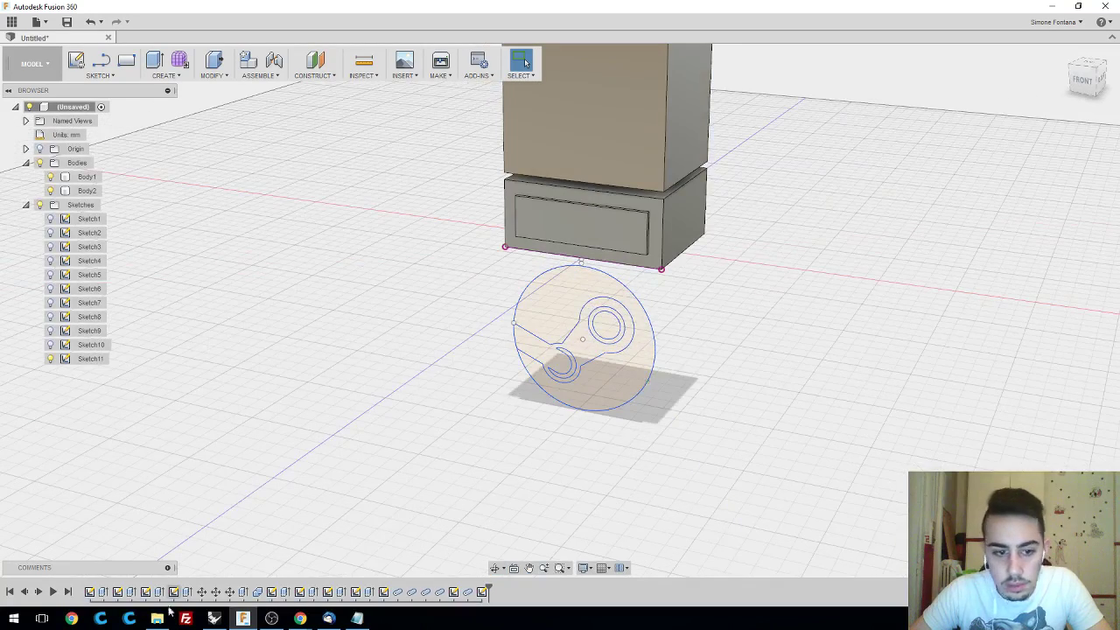
{"action": "mouse_move", "coordinate": [301, 618]}
{"action": "left_click", "coordinate": [300, 576]}
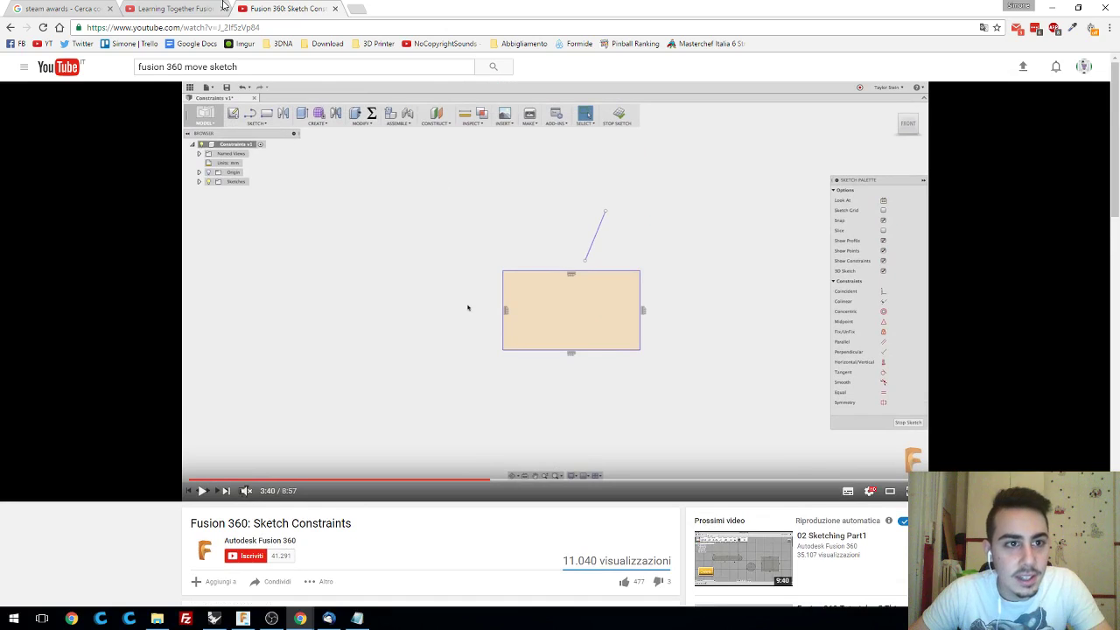
{"action": "left_click", "coordinate": [215, 7]}
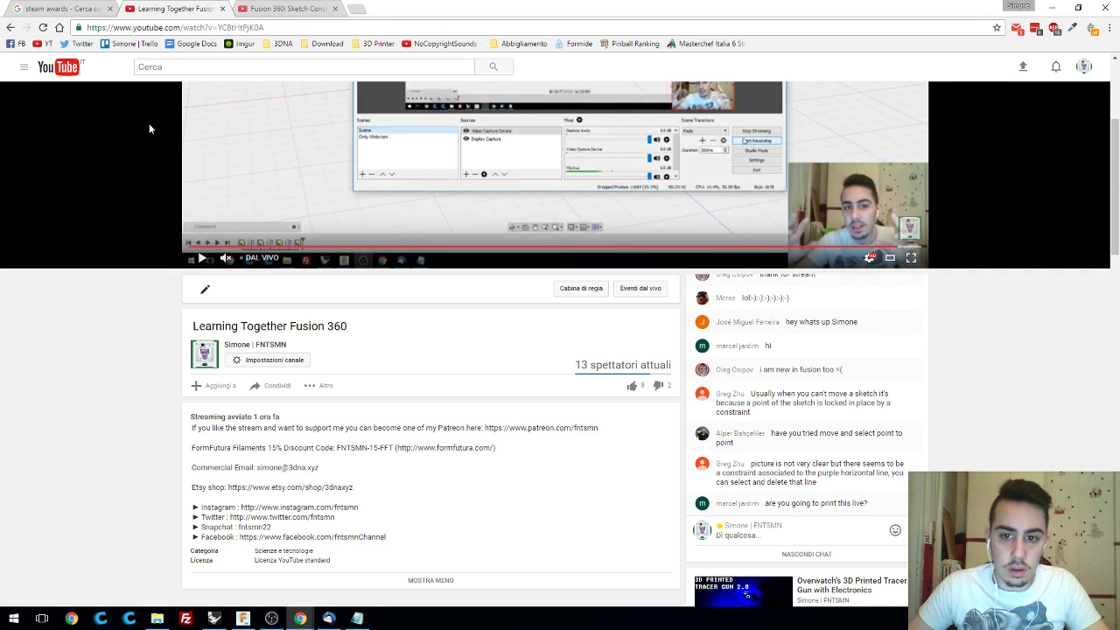
{"action": "left_click", "coordinate": [87, 8]}
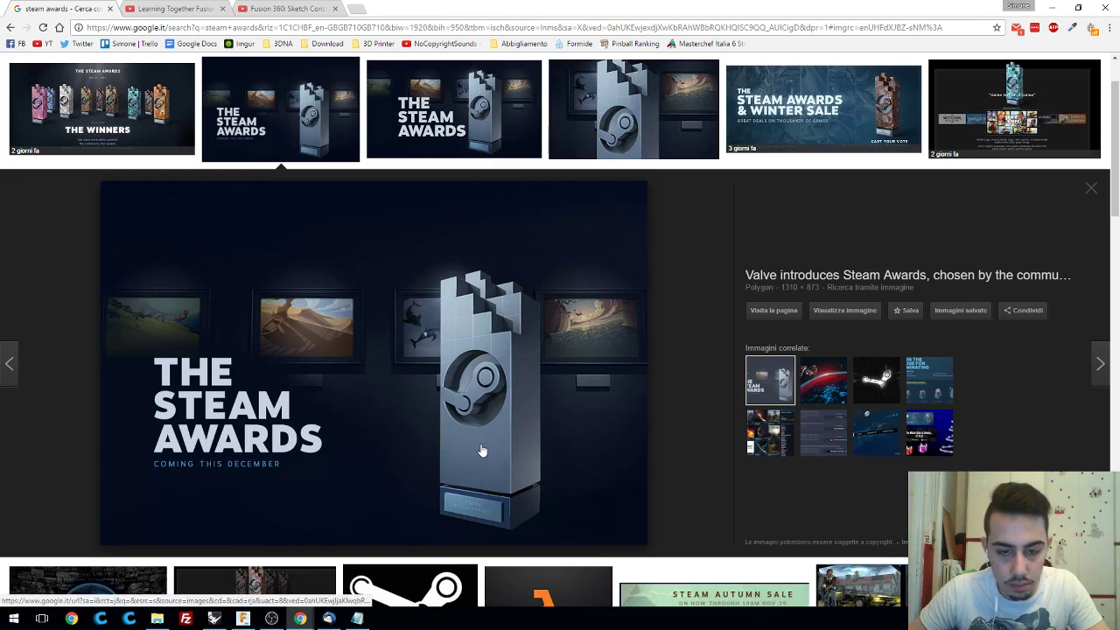
{"action": "key", "text": "alt+Tab"}
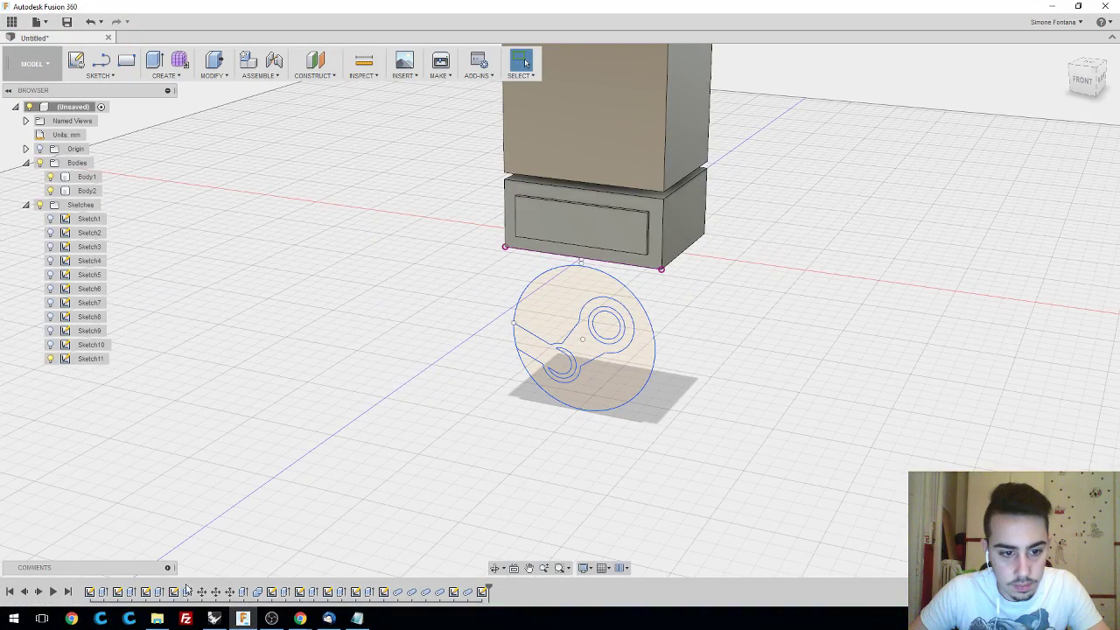
{"action": "middle_click_drag", "start_coordinate": [447, 440], "coordinate": [481, 442], "text": "shift"}
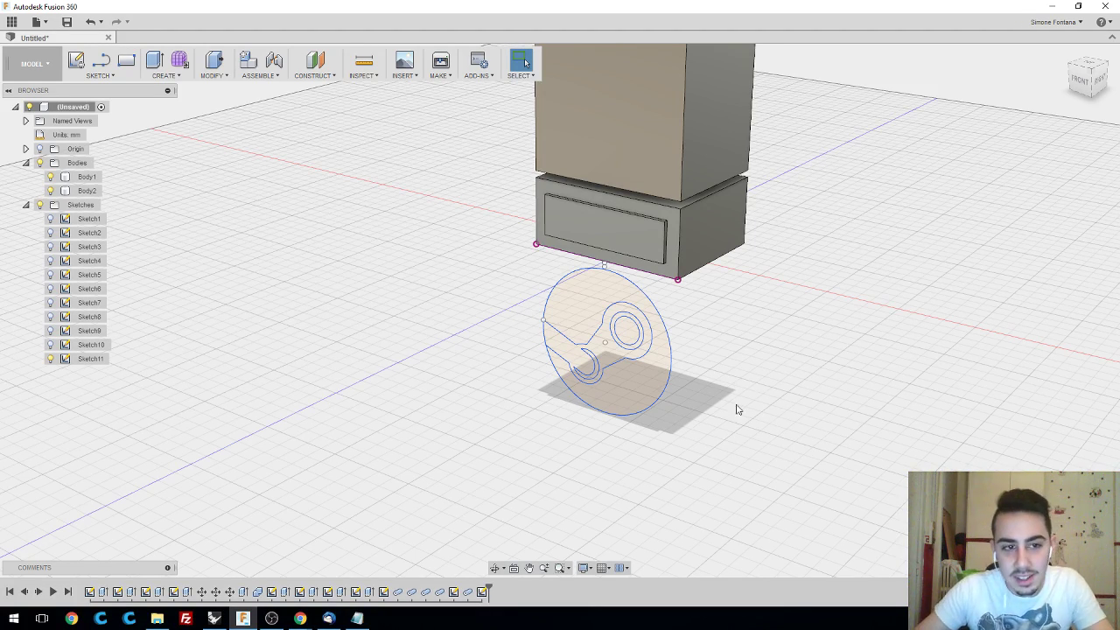
{"action": "middle_click_drag", "start_coordinate": [752, 418], "coordinate": [740, 453], "text": "shift"}
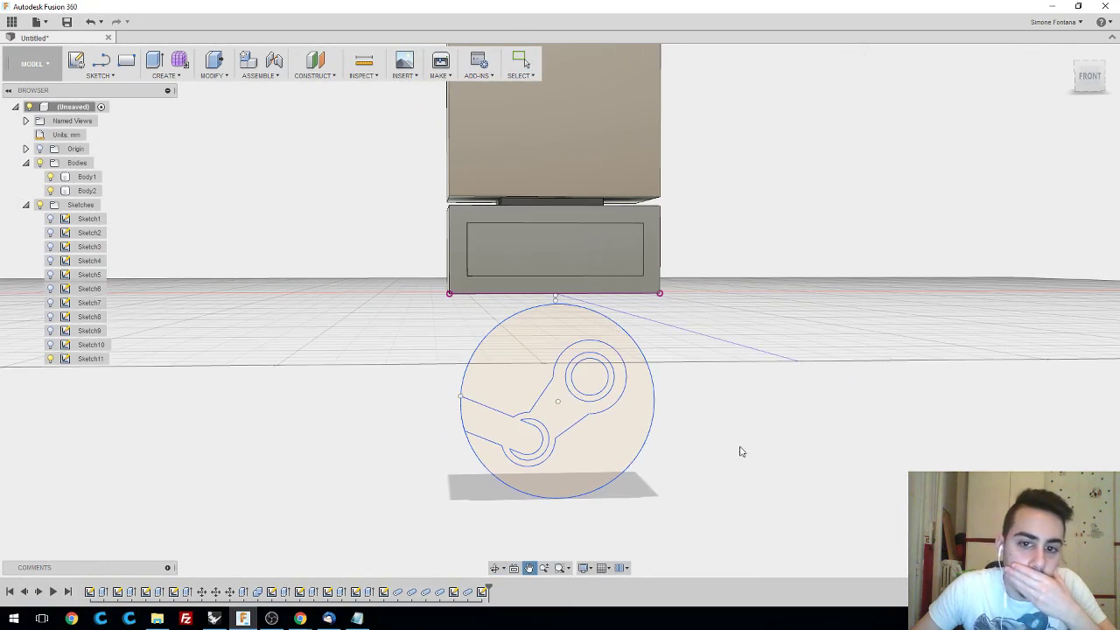
{"action": "scroll", "coordinate": [564, 313], "scroll_direction": "up", "scroll_amount": 6}
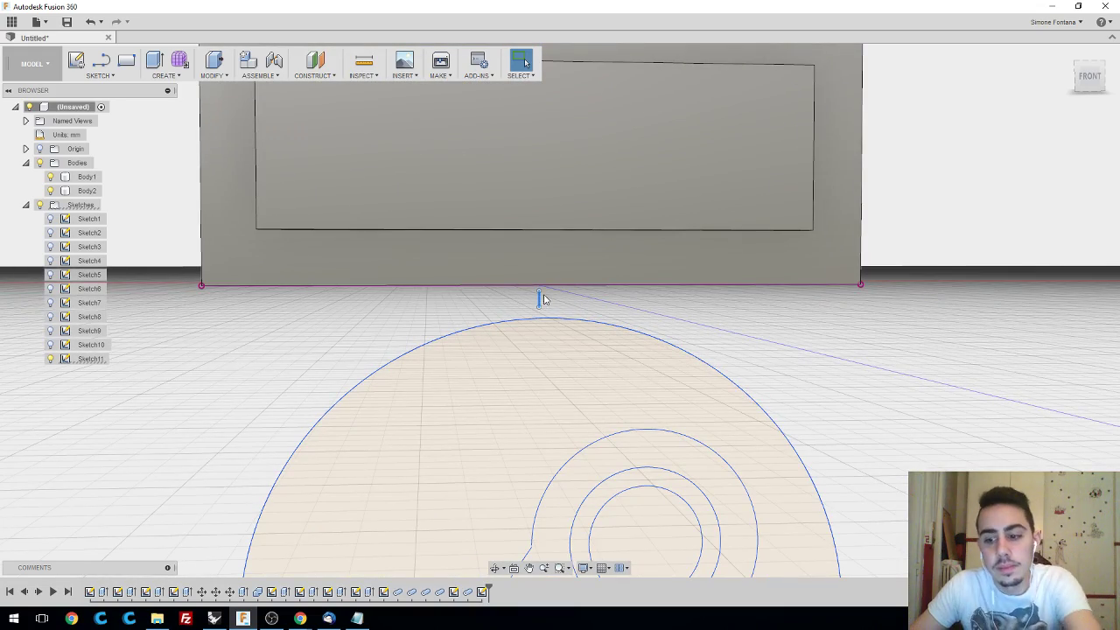
{"action": "scroll", "coordinate": [819, 402], "scroll_direction": "down", "scroll_amount": 6}
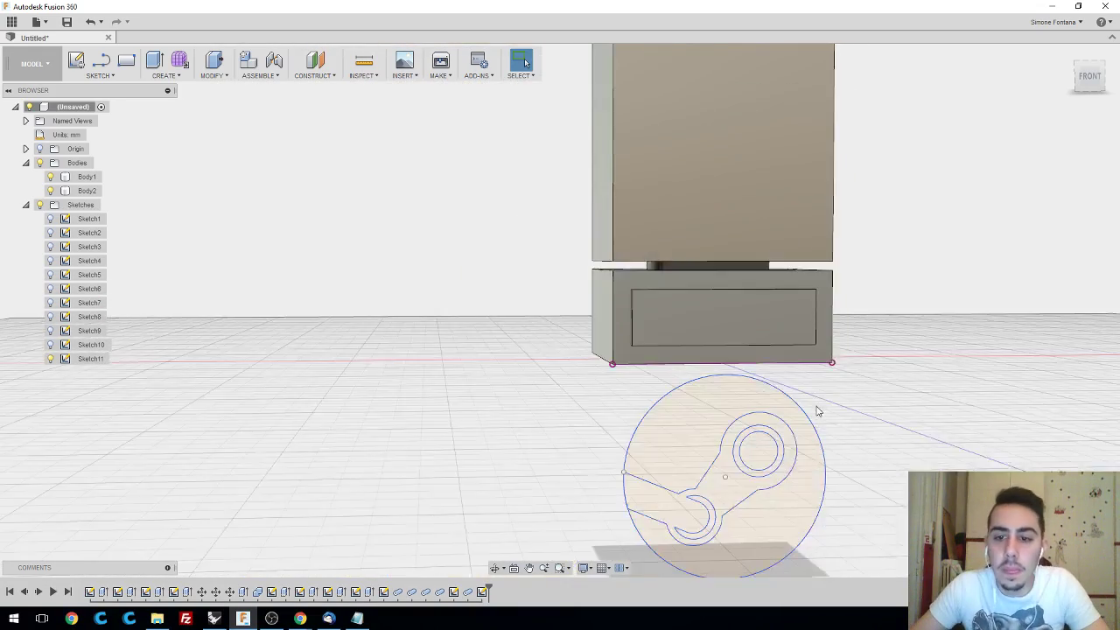
{"action": "middle_click_drag", "start_coordinate": [815, 408], "coordinate": [810, 443], "text": "shift"}
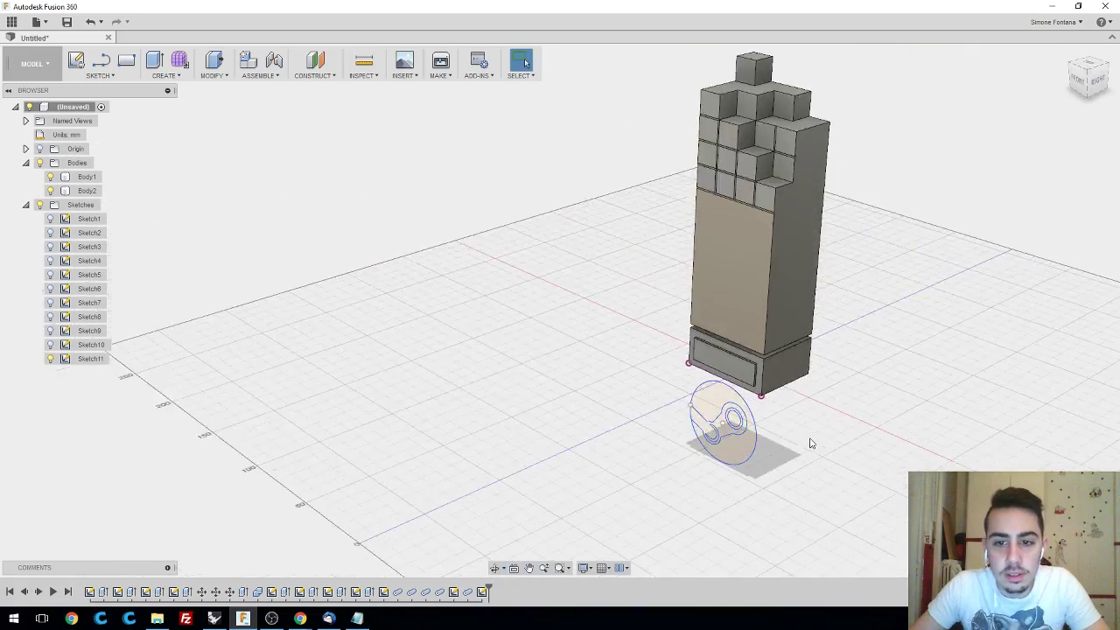
{"action": "middle_click_drag", "start_coordinate": [878, 422], "coordinate": [652, 438], "text": "shift"}
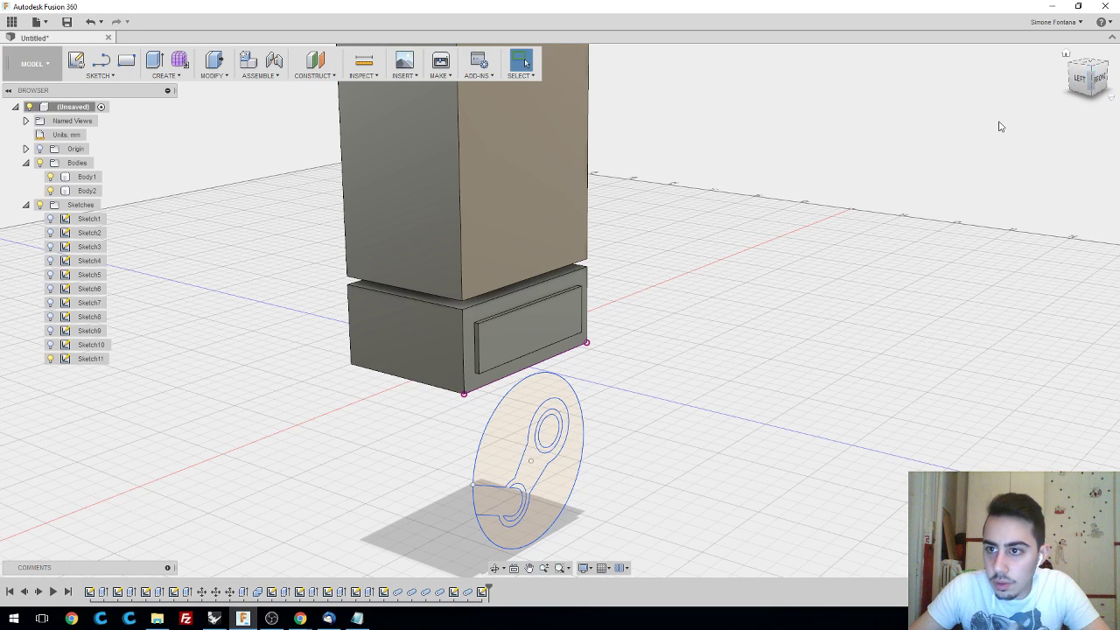
{"action": "middle_click_drag", "start_coordinate": [986, 126], "coordinate": [1007, 109], "text": "shift"}
{"action": "left_click", "coordinate": [1089, 80]}
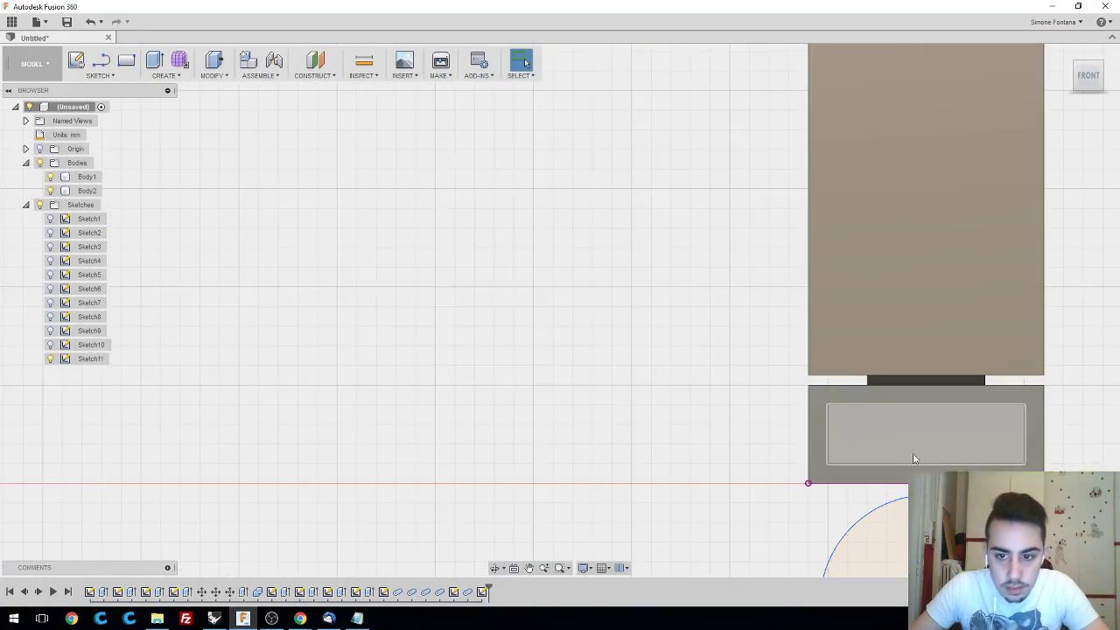
{"action": "middle_click_drag", "start_coordinate": [663, 353], "coordinate": [415, 168], "text": "shift"}
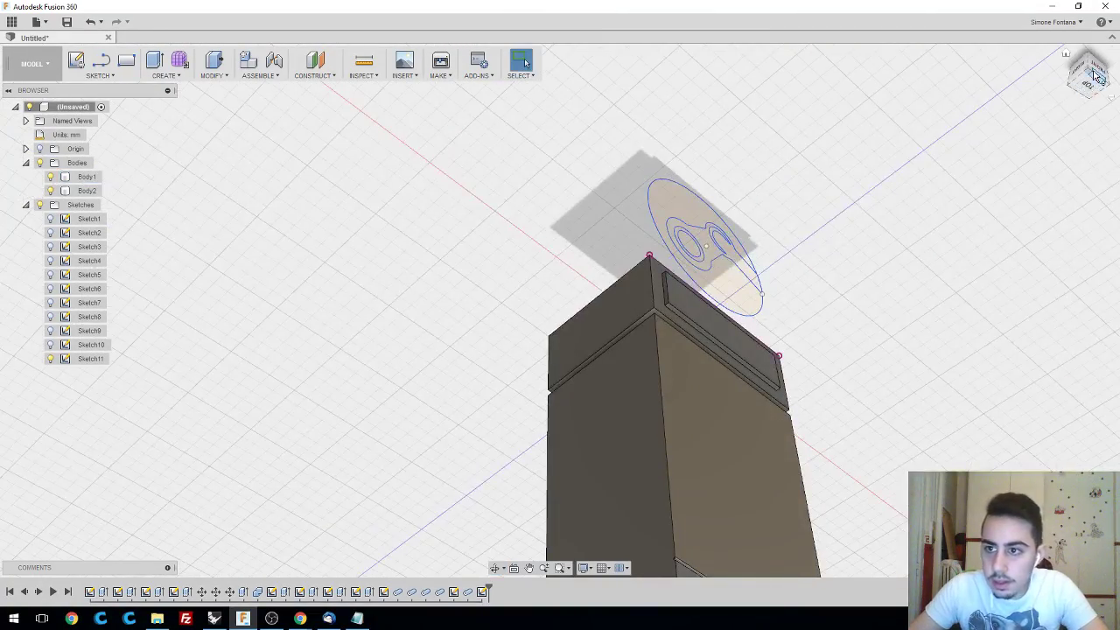
{"action": "left_click", "coordinate": [1066, 54]}
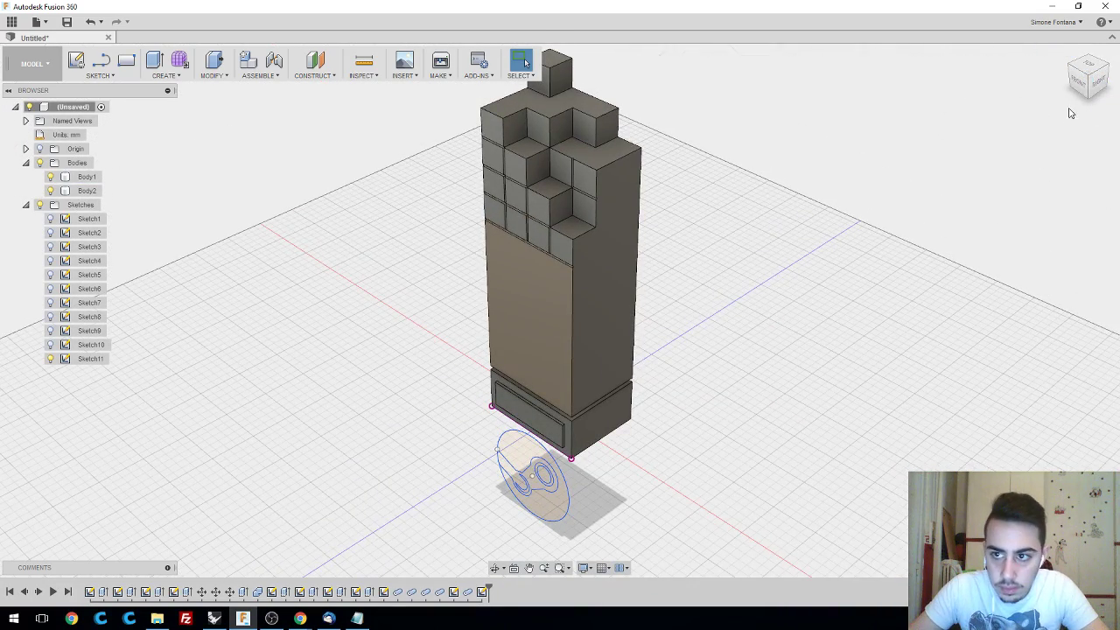
{"action": "left_click", "coordinate": [1080, 83]}
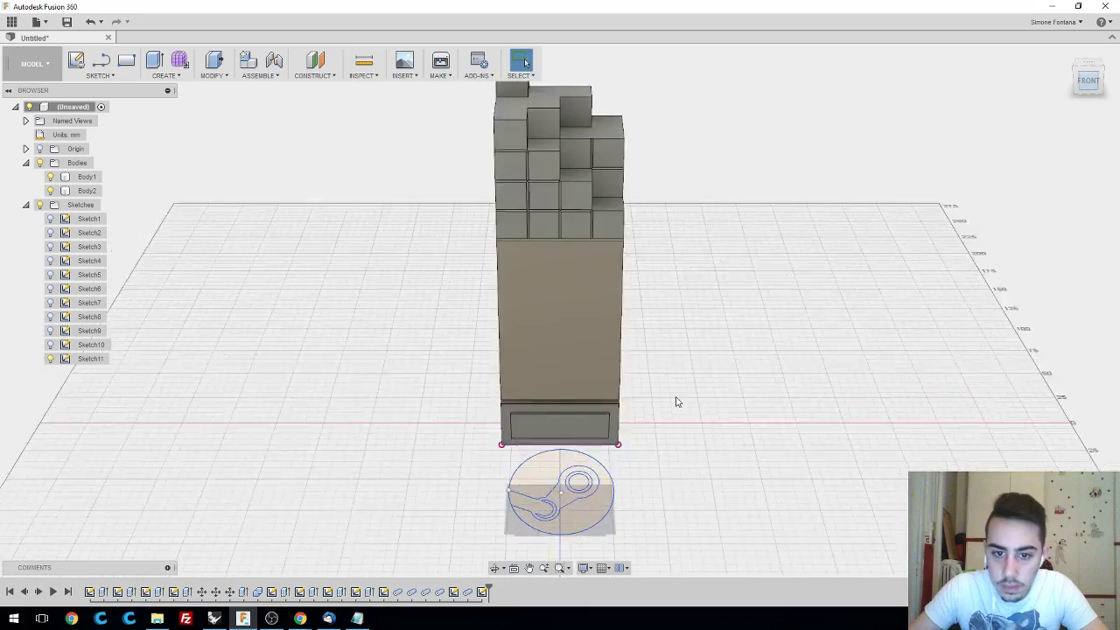
{"action": "double_click", "coordinate": [482, 593]}
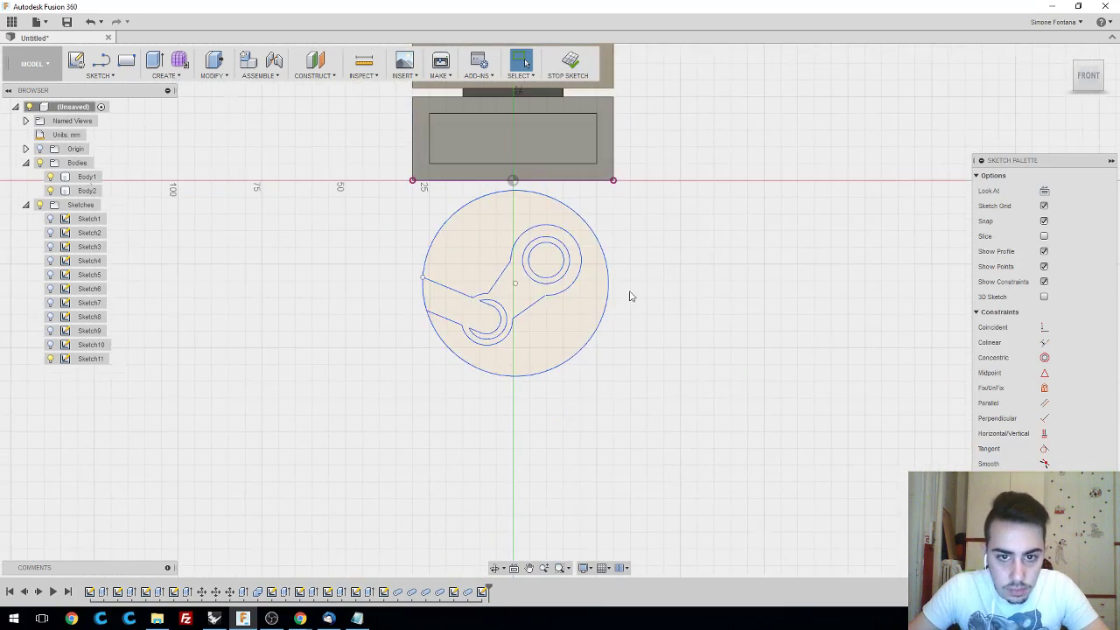
{"action": "scroll", "coordinate": [628, 295], "scroll_direction": "up", "scroll_amount": 3}
{"action": "scroll", "coordinate": [680, 253], "scroll_direction": "down", "scroll_amount": 2}
{"action": "scroll", "coordinate": [714, 301], "scroll_direction": "down", "scroll_amount": 1}
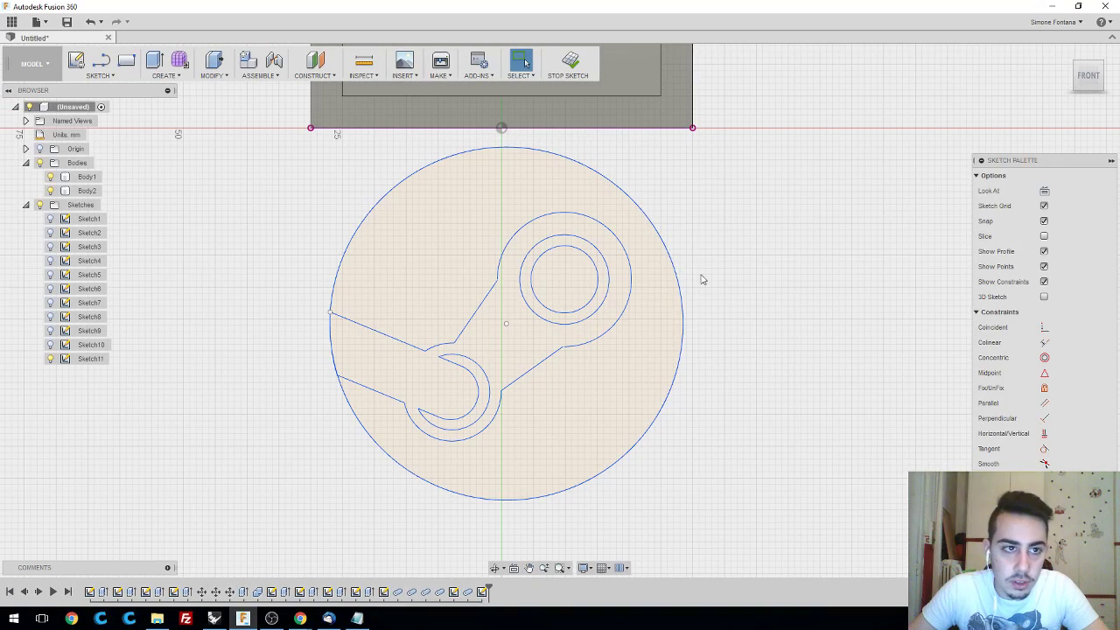
{"action": "mouse_move", "coordinate": [719, 252]}
{"action": "middle_mouse_down", "text": "shift"}
{"action": "mouse_move", "coordinate": [727, 266]}
{"action": "mouse_move", "coordinate": [723, 257]}
{"action": "middle_mouse_up", "text": "shift"}
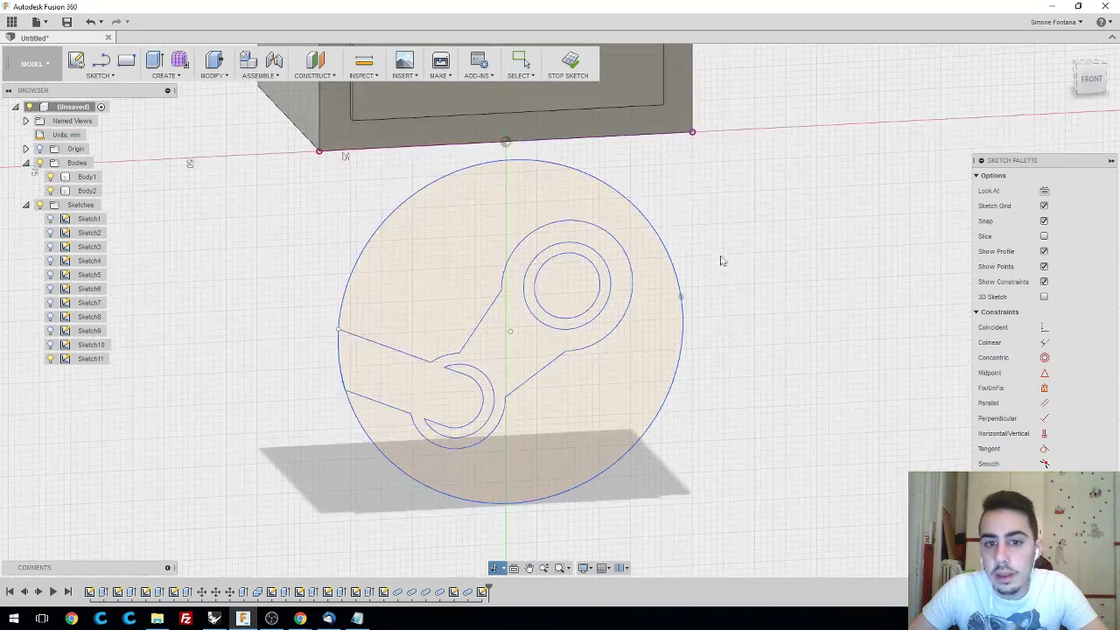
{"action": "left_click", "coordinate": [1094, 82]}
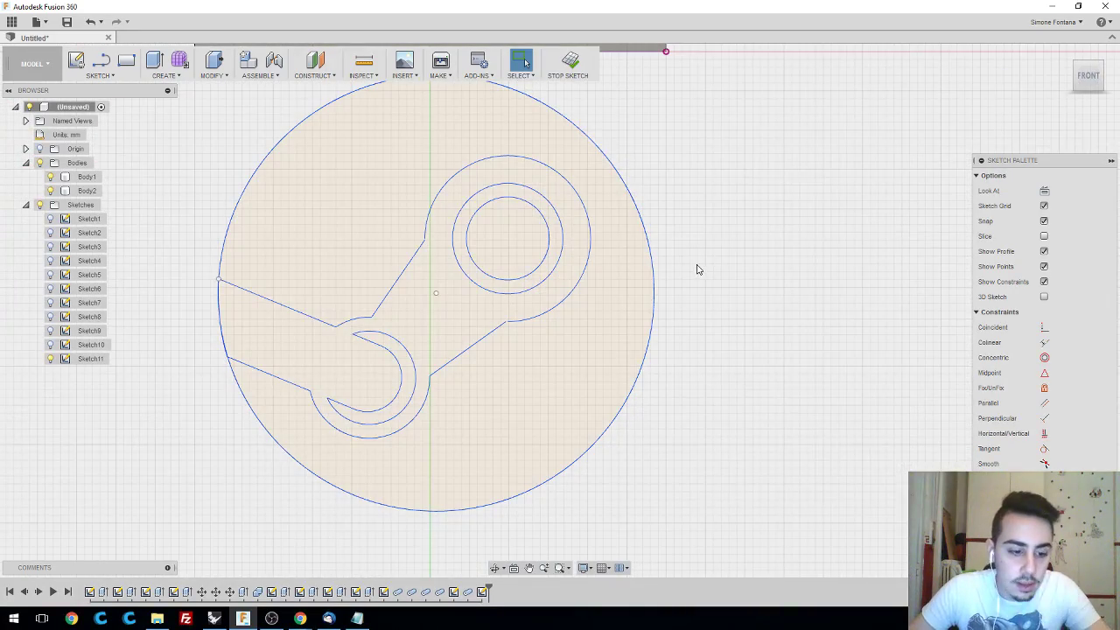
{"action": "middle_click_drag", "start_coordinate": [688, 250], "coordinate": [762, 275], "text": "shift"}
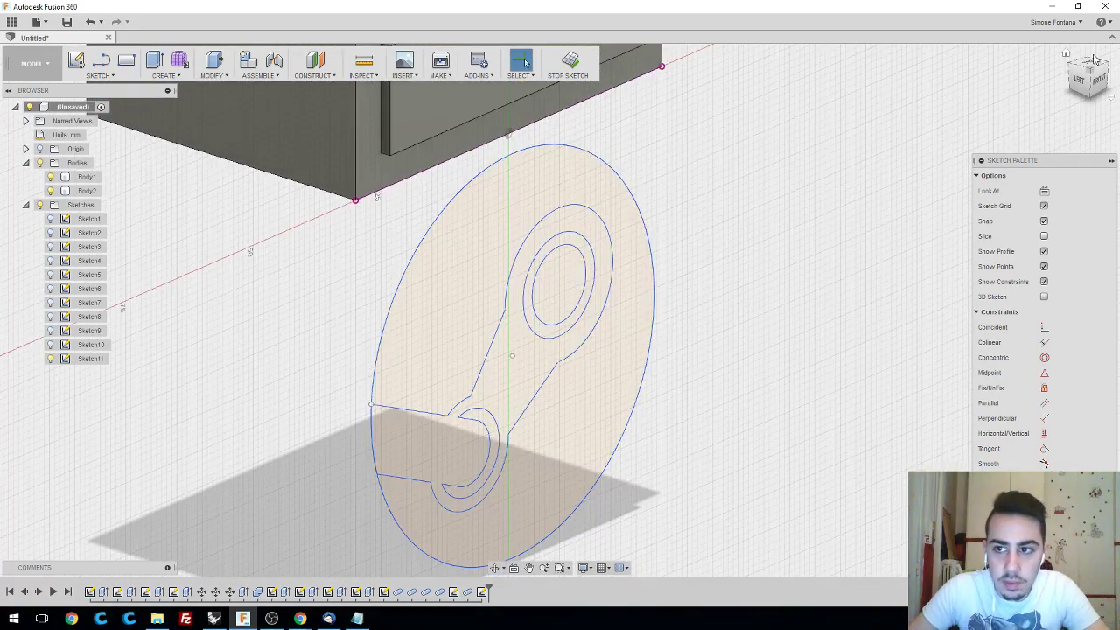
{"action": "left_click", "coordinate": [1096, 81]}
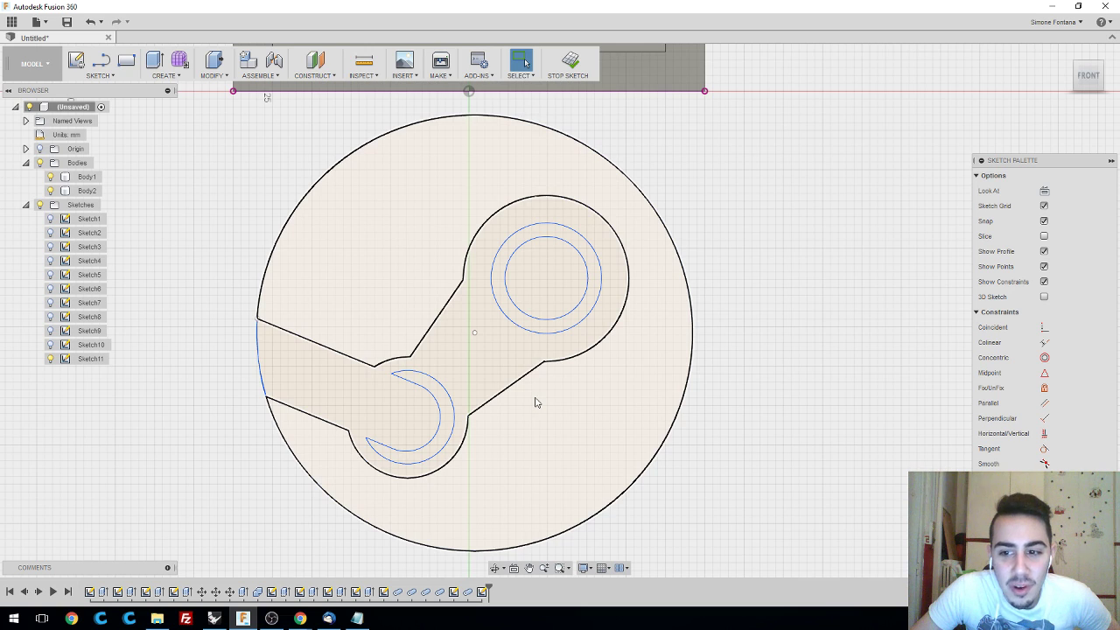
{"action": "scroll", "coordinate": [516, 416], "scroll_direction": "down", "scroll_amount": 2}
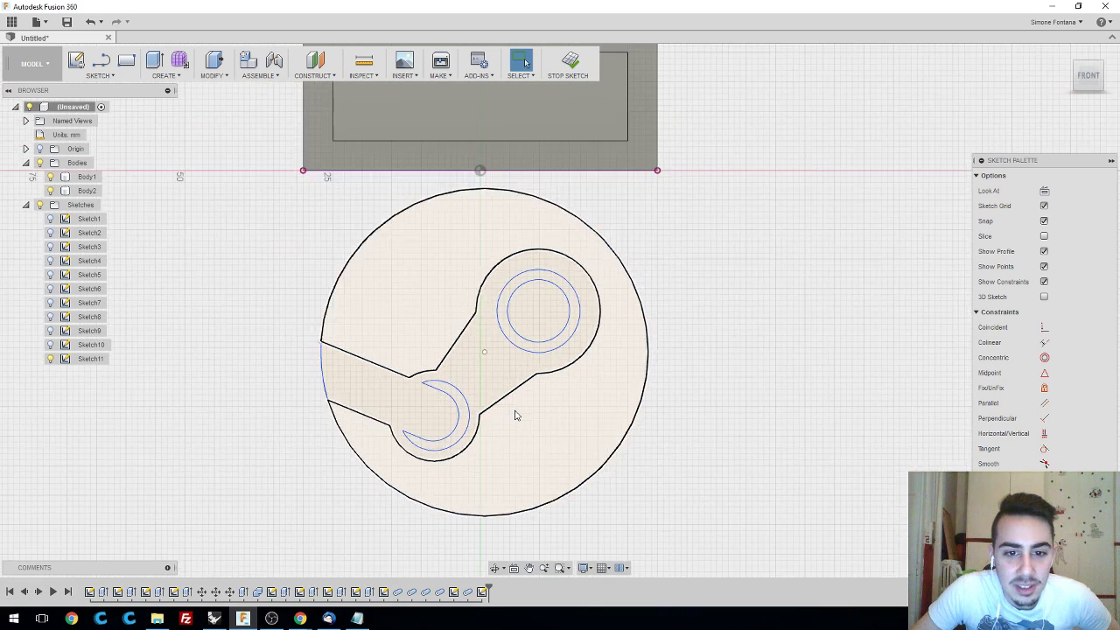
{"action": "scroll", "coordinate": [700, 425], "scroll_direction": "down", "scroll_amount": 2}
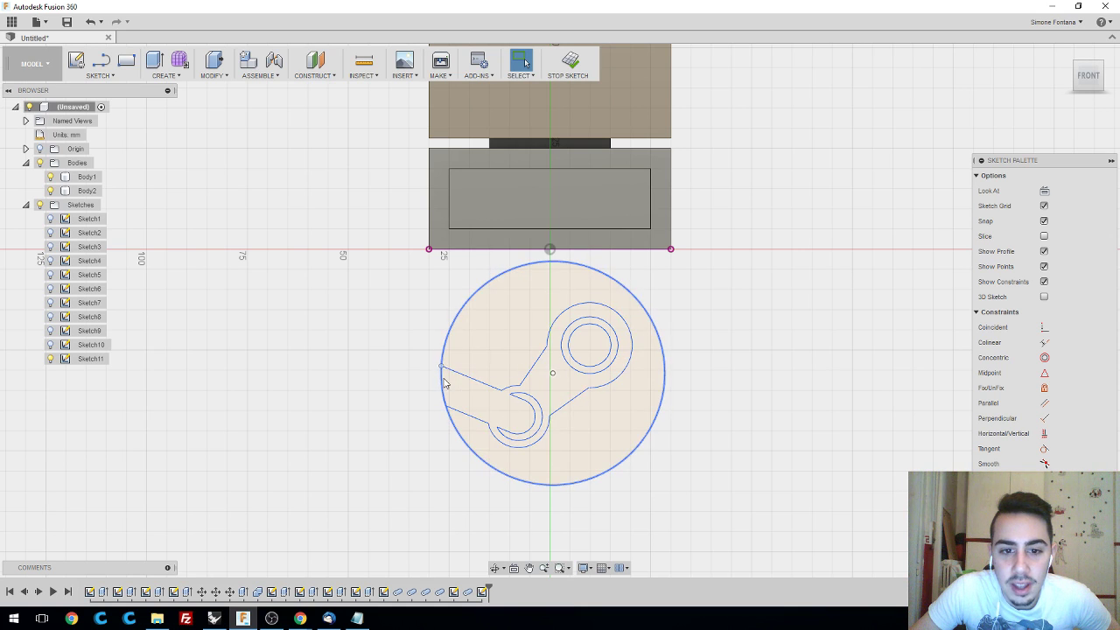
{"action": "scroll", "coordinate": [661, 394], "scroll_direction": "up", "scroll_amount": 2}
{"action": "scroll", "coordinate": [636, 357], "scroll_direction": "up", "scroll_amount": 2}
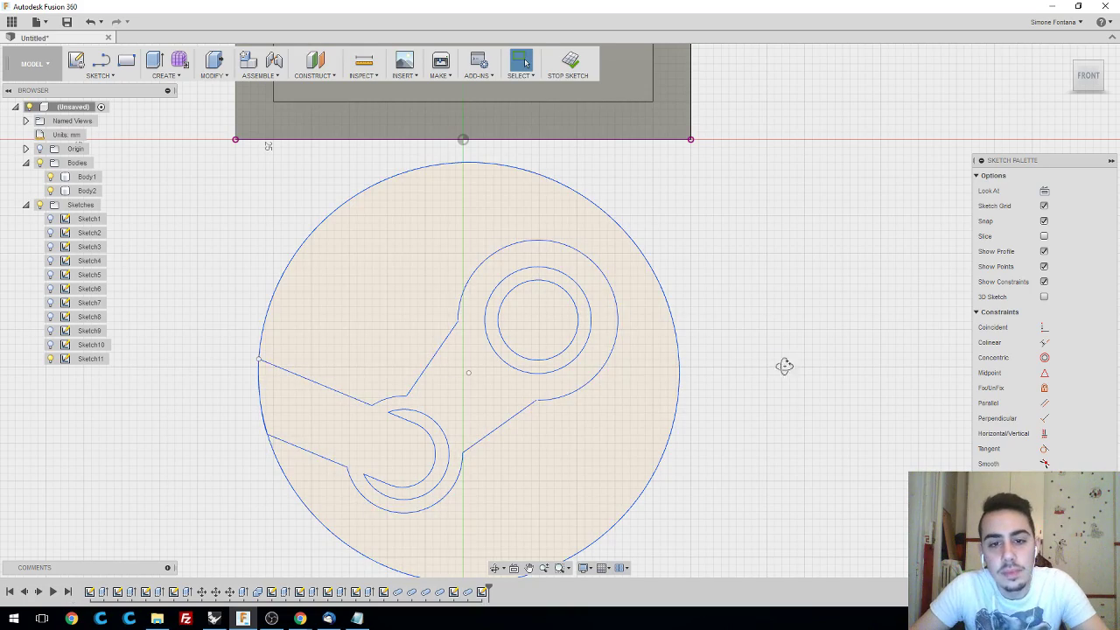
- Orbit between oblique and front views to inspect the logo sketch and the body
{"action": "mouse_move", "coordinate": [783, 368]}
{"action": "middle_mouse_down", "text": "shift"}
{"action": "mouse_move", "coordinate": [802, 400]}
{"action": "mouse_move", "coordinate": [735, 371]}
{"action": "mouse_move", "coordinate": [775, 265]}
{"action": "middle_mouse_up", "text": "shift"}
{"action": "scroll", "coordinate": [740, 367], "scroll_direction": "down", "scroll_amount": 5}
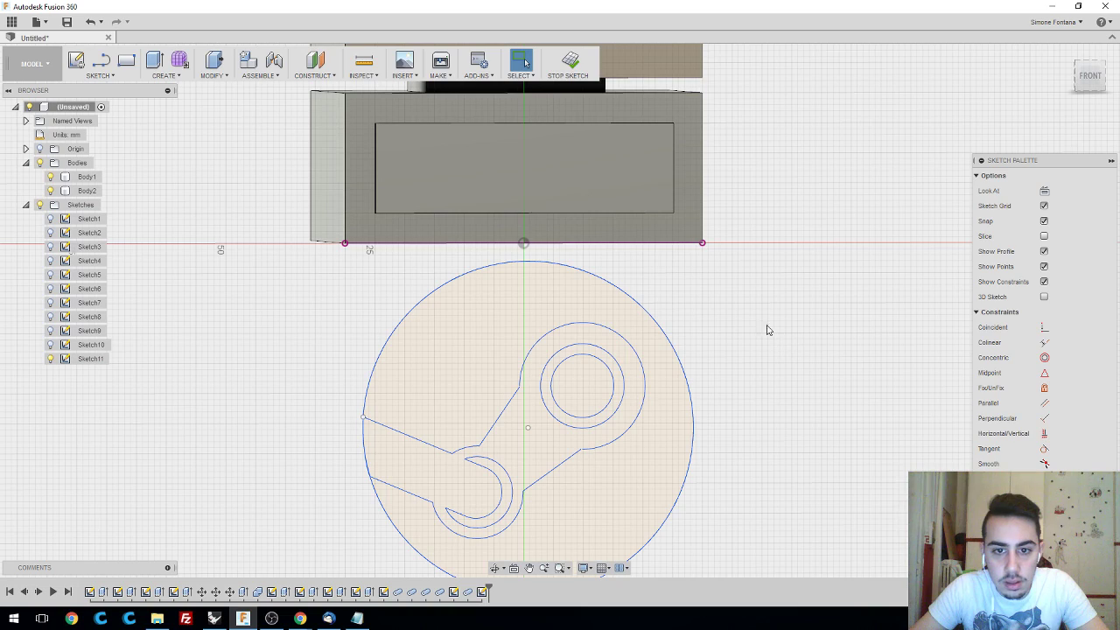
{"action": "mouse_move", "coordinate": [743, 323]}
{"action": "middle_mouse_down", "text": "shift"}
{"action": "mouse_move", "coordinate": [733, 290]}
{"action": "mouse_move", "coordinate": [730, 307]}
{"action": "middle_mouse_up", "text": "shift"}
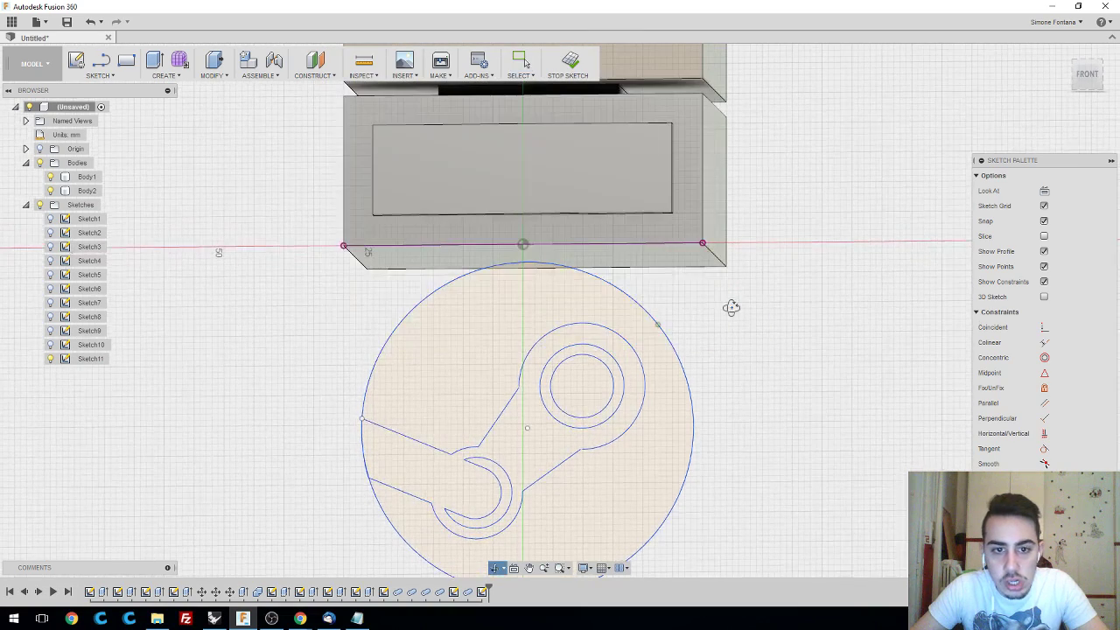
{"action": "left_click", "coordinate": [1096, 84]}
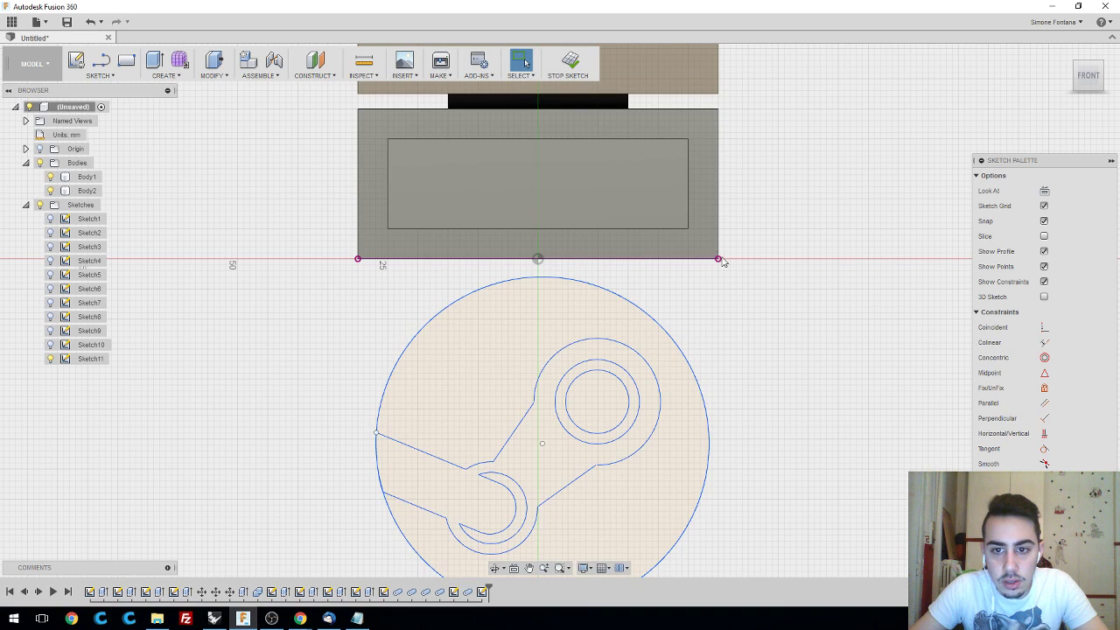
{"action": "scroll", "coordinate": [302, 263], "scroll_direction": "up", "scroll_amount": 5}
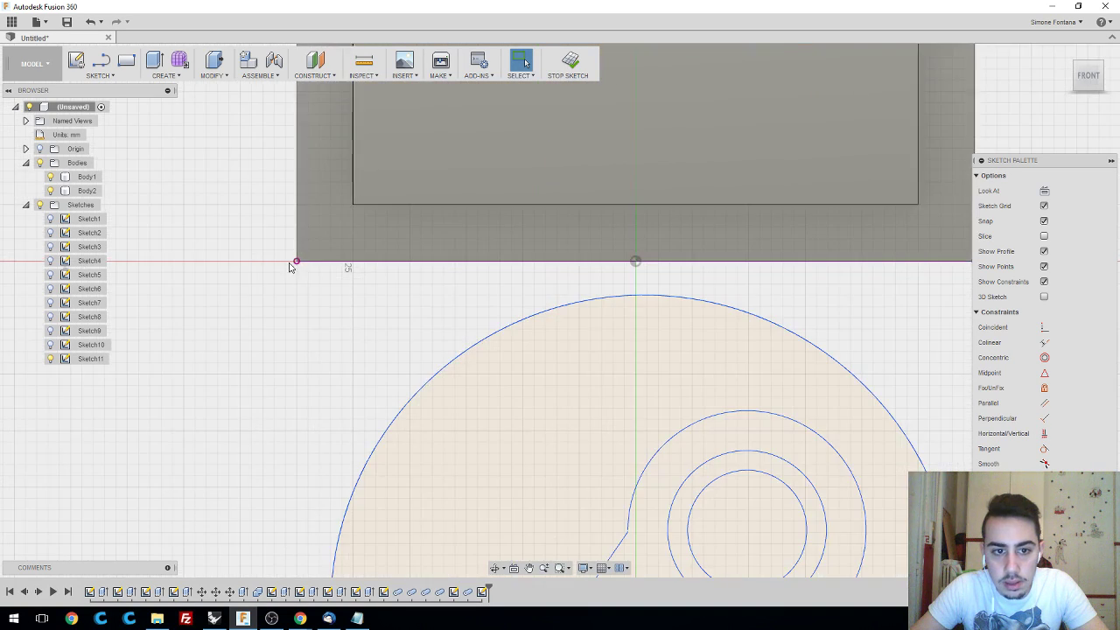
{"action": "scroll", "coordinate": [547, 287], "scroll_direction": "down", "scroll_amount": 5}
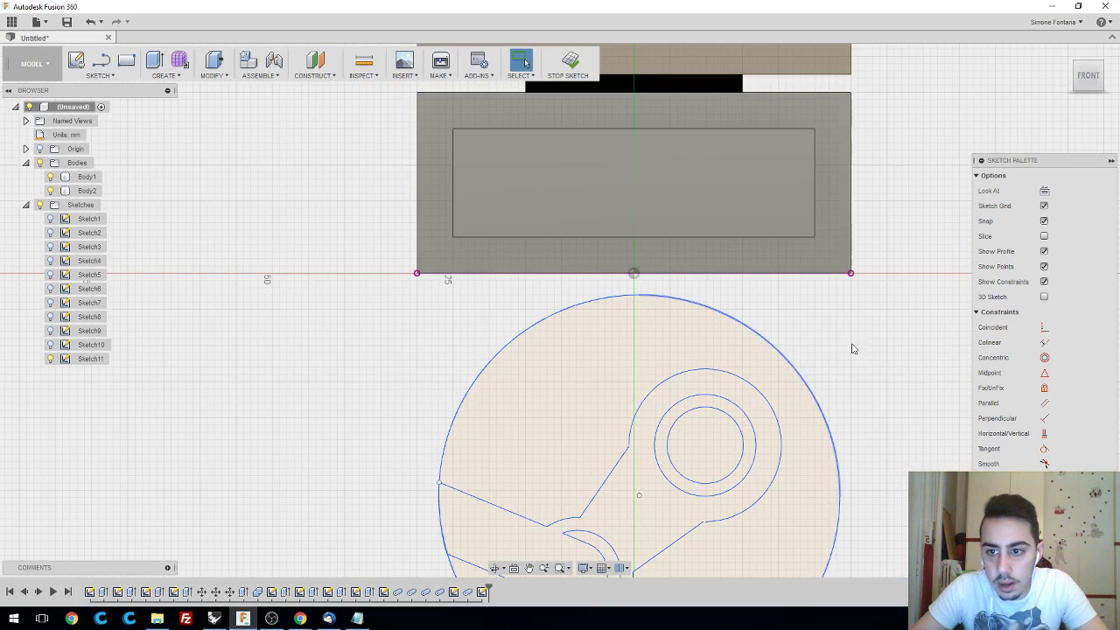
{"action": "middle_click_drag", "start_coordinate": [882, 389], "coordinate": [934, 375], "text": "shift"}
{"action": "key", "text": "ctrl+z"}
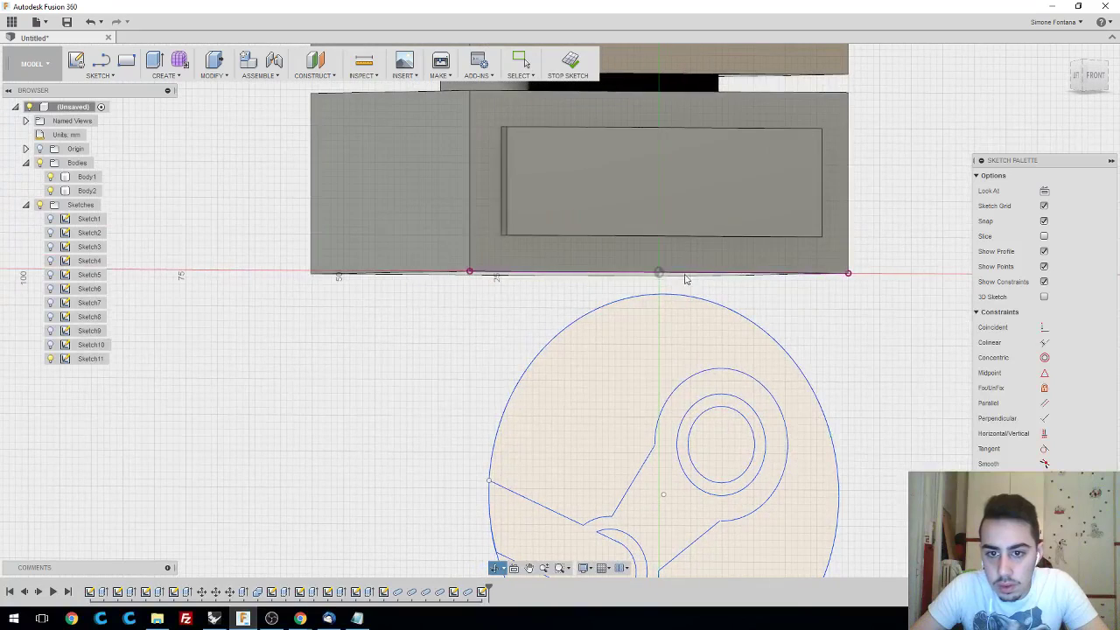
- Pick and clear the base line's midpoint and endpoint and the body's bottom edge
{"action": "left_click", "coordinate": [660, 277]}
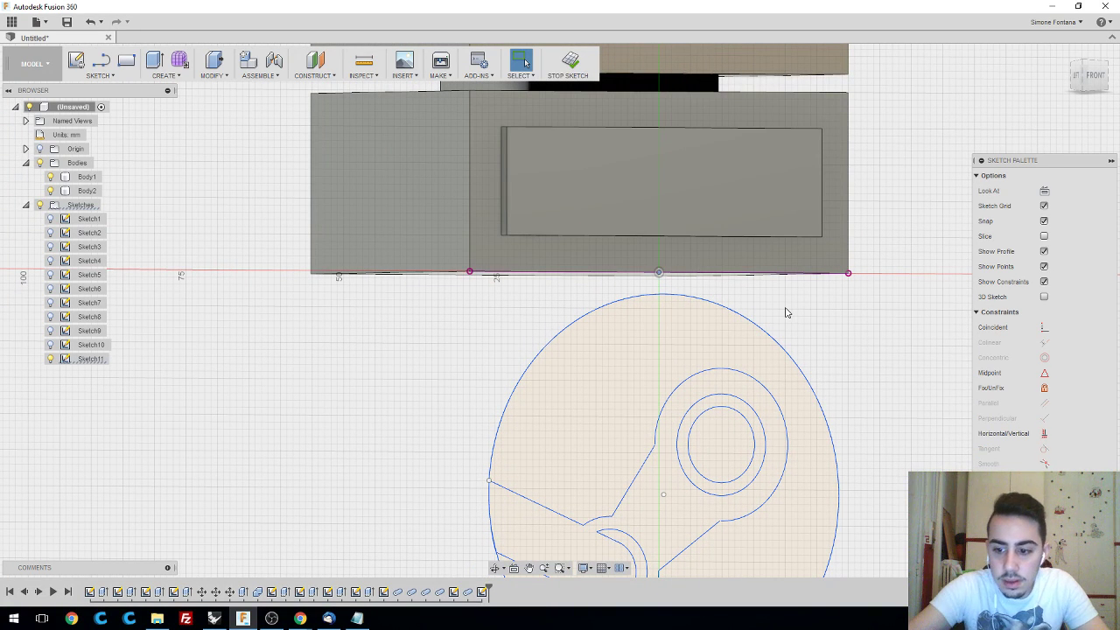
{"action": "left_click", "coordinate": [848, 273]}
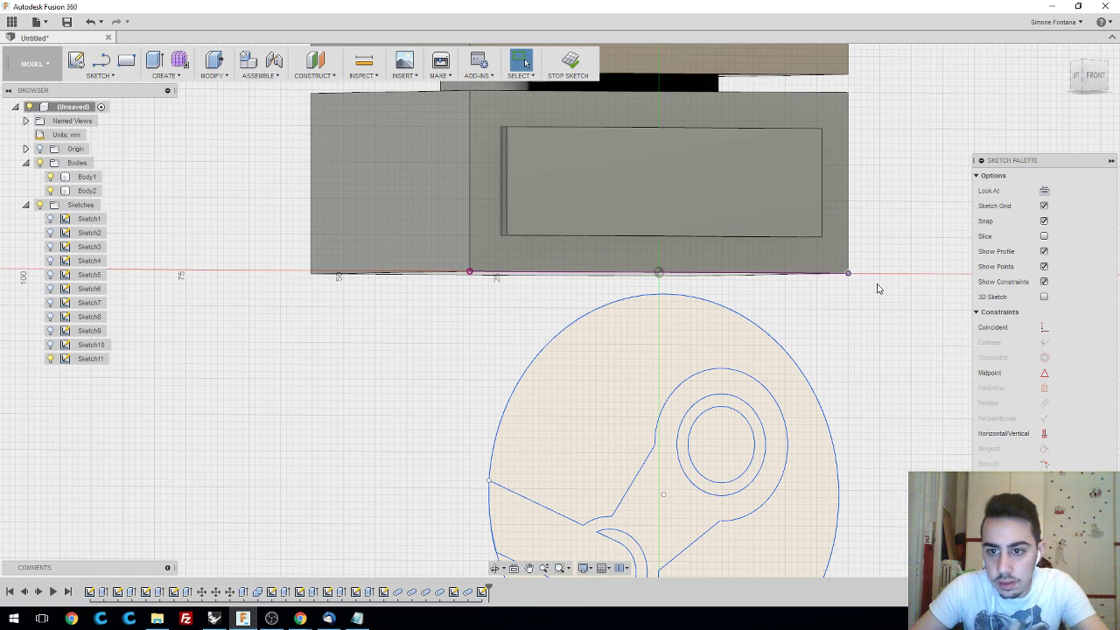
{"action": "left_click", "coordinate": [903, 359]}
{"action": "mouse_move", "coordinate": [885, 363]}
{"action": "middle_mouse_down"}
{"action": "mouse_move", "coordinate": [850, 365]}
{"action": "mouse_move", "coordinate": [848, 347]}
{"action": "mouse_move", "coordinate": [783, 348]}
{"action": "mouse_move", "coordinate": [799, 349]}
{"action": "middle_mouse_up"}
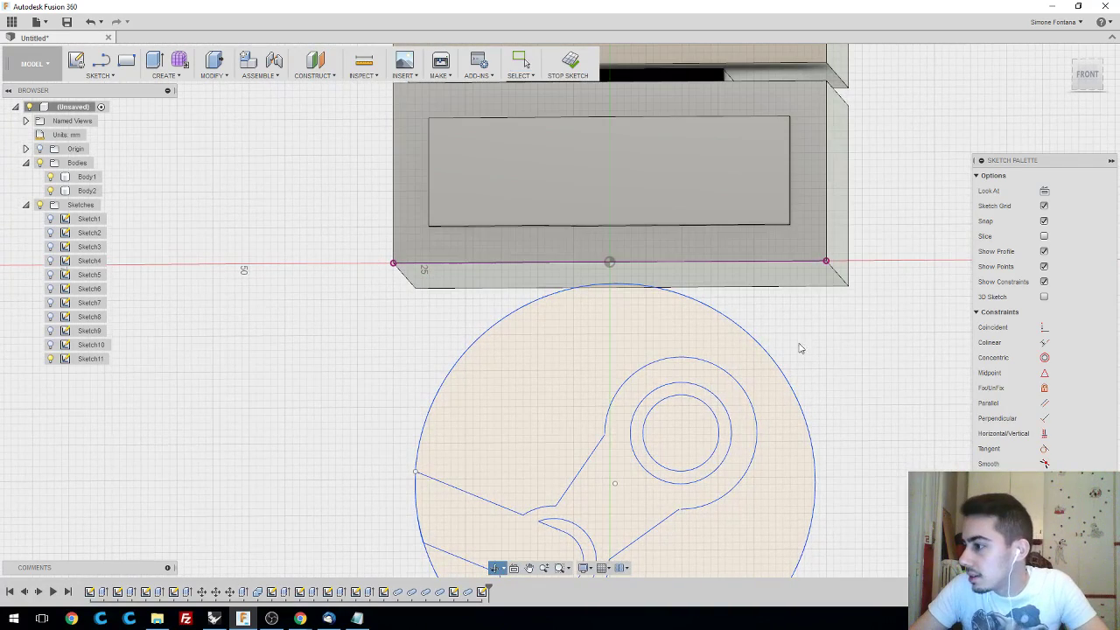
{"action": "key", "text": "Escape"}
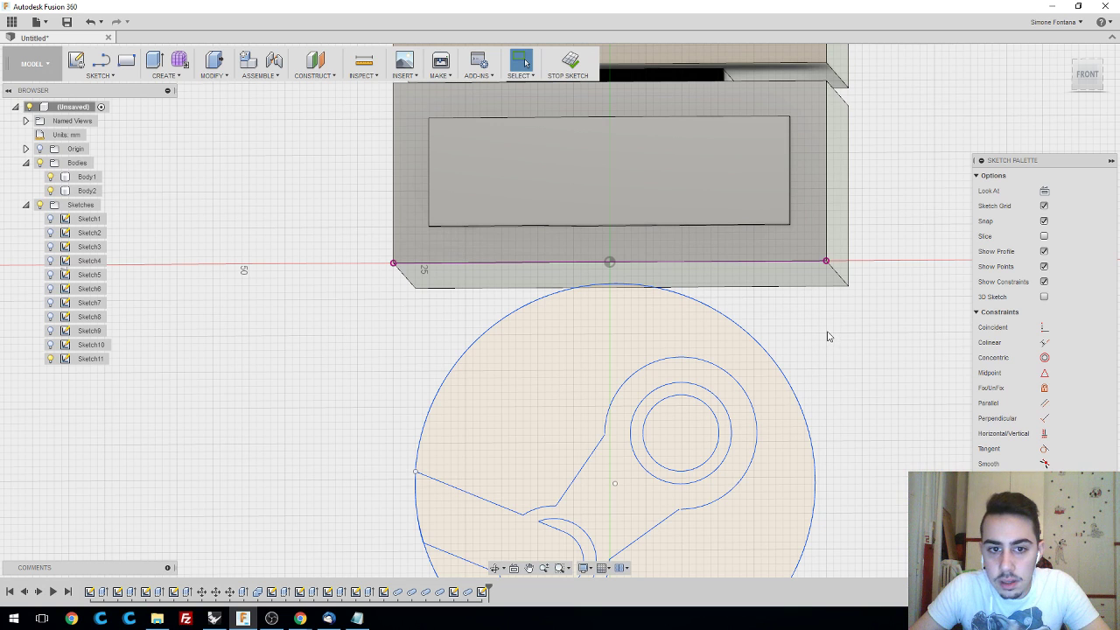
{"action": "middle_click_drag", "start_coordinate": [828, 333], "coordinate": [840, 350], "text": "shift"}
{"action": "scroll", "coordinate": [487, 290], "scroll_direction": "up", "scroll_amount": 5}
{"action": "left_click", "coordinate": [487, 293]}
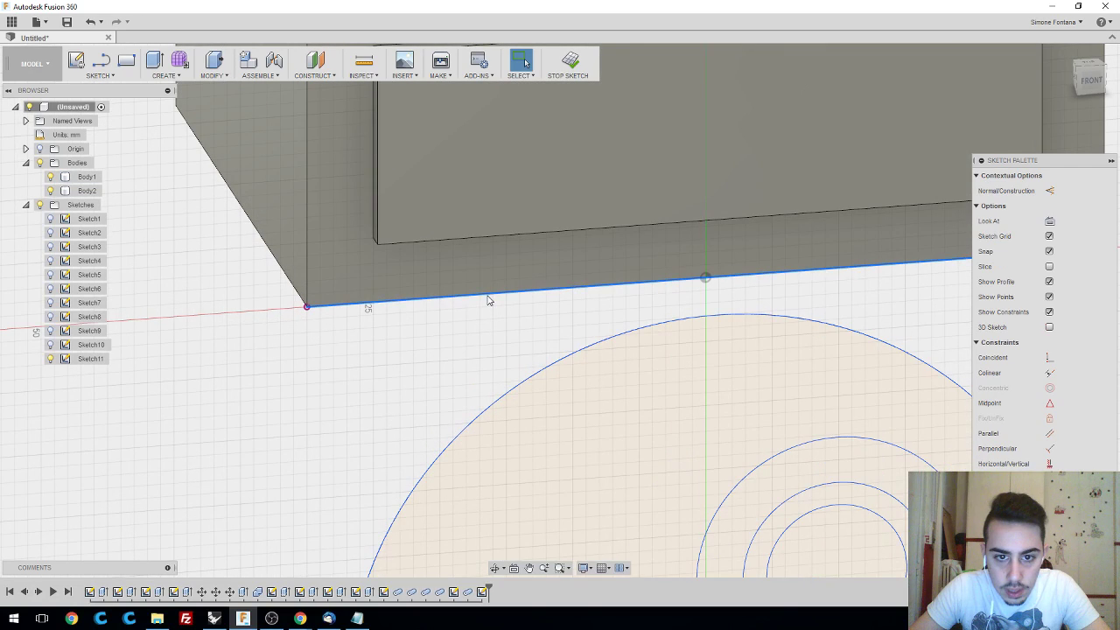
{"action": "key", "text": "Escape"}
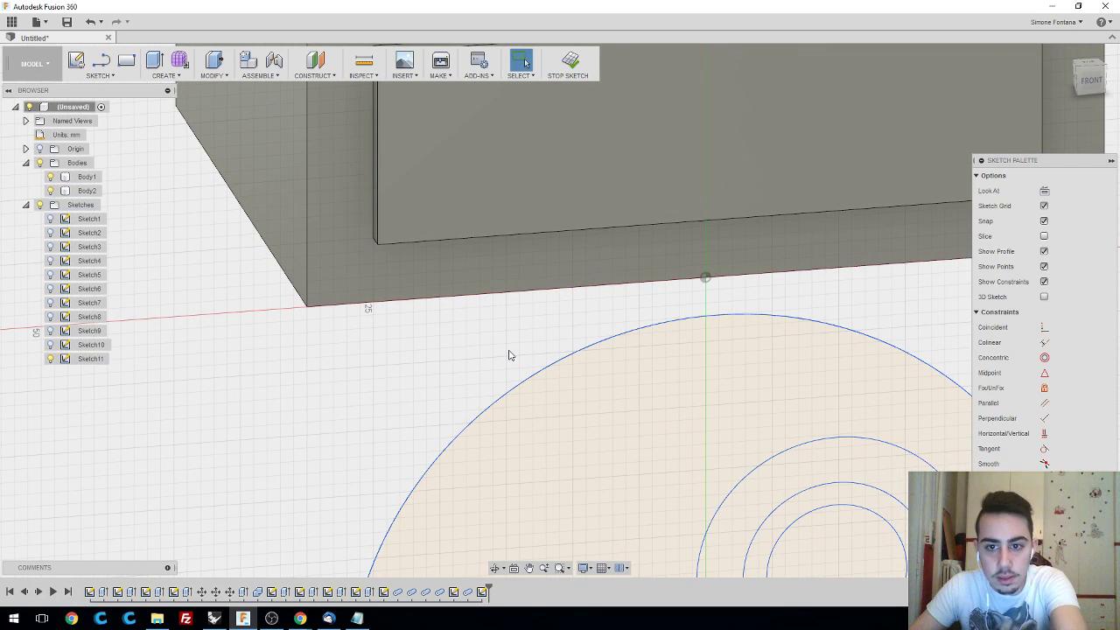
{"action": "scroll", "coordinate": [510, 355], "scroll_direction": "down", "scroll_amount": 5}
- Return to the front view, centre the logo, and select all sketch geometry with Ctrl+A
{"action": "mouse_move", "coordinate": [508, 342]}
{"action": "middle_mouse_down", "text": "shift"}
{"action": "mouse_move", "coordinate": [860, 403]}
{"action": "mouse_move", "coordinate": [801, 371]}
{"action": "mouse_move", "coordinate": [808, 379]}
{"action": "middle_mouse_up", "text": "shift"}
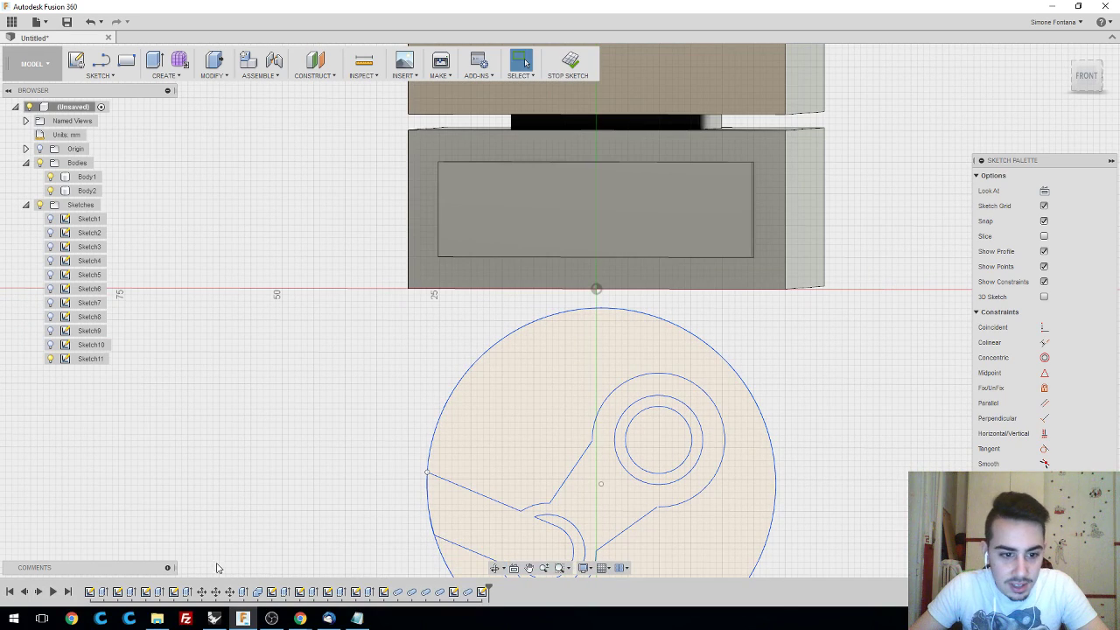
{"action": "left_click", "coordinate": [1086, 76]}
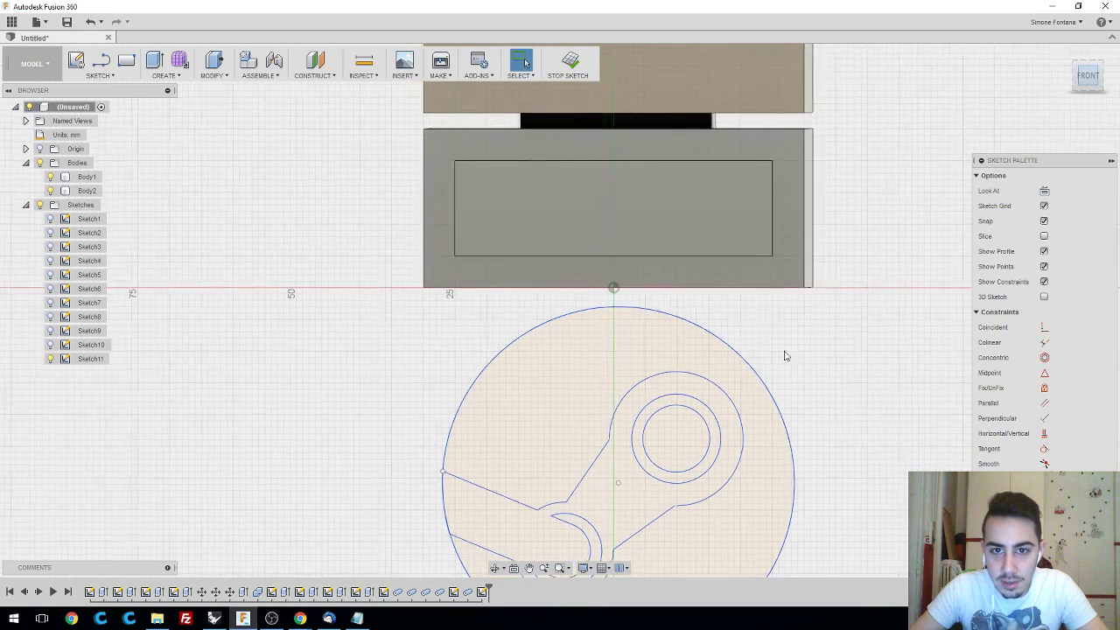
{"action": "scroll", "coordinate": [814, 366], "scroll_direction": "up", "scroll_amount": 1}
{"action": "middle_click_drag", "start_coordinate": [843, 374], "coordinate": [835, 321]}
{"action": "scroll", "coordinate": [830, 325], "scroll_direction": "up", "scroll_amount": 1}
{"action": "scroll", "coordinate": [816, 352], "scroll_direction": "down", "scroll_amount": 2}
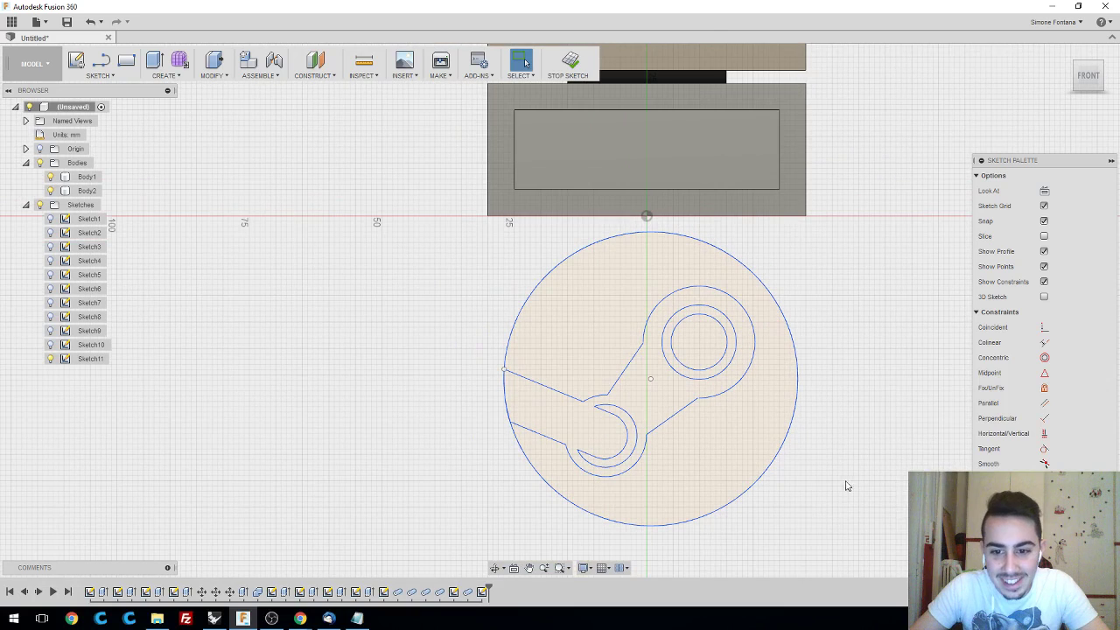
{"action": "key", "text": "ctrl+a"}
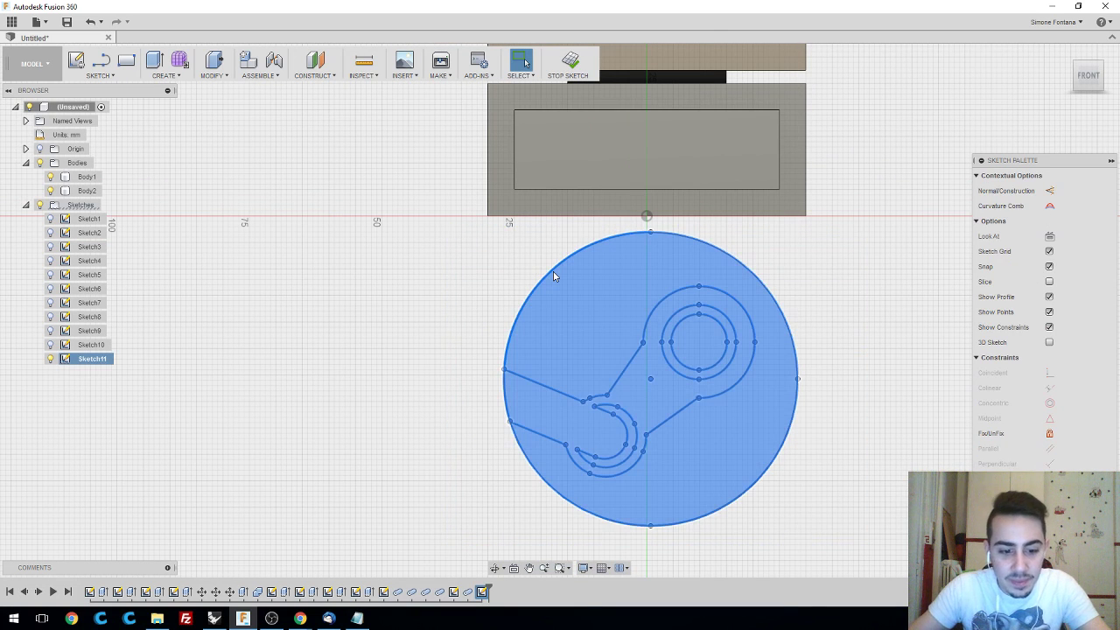
{"action": "type", "text": "smo"}
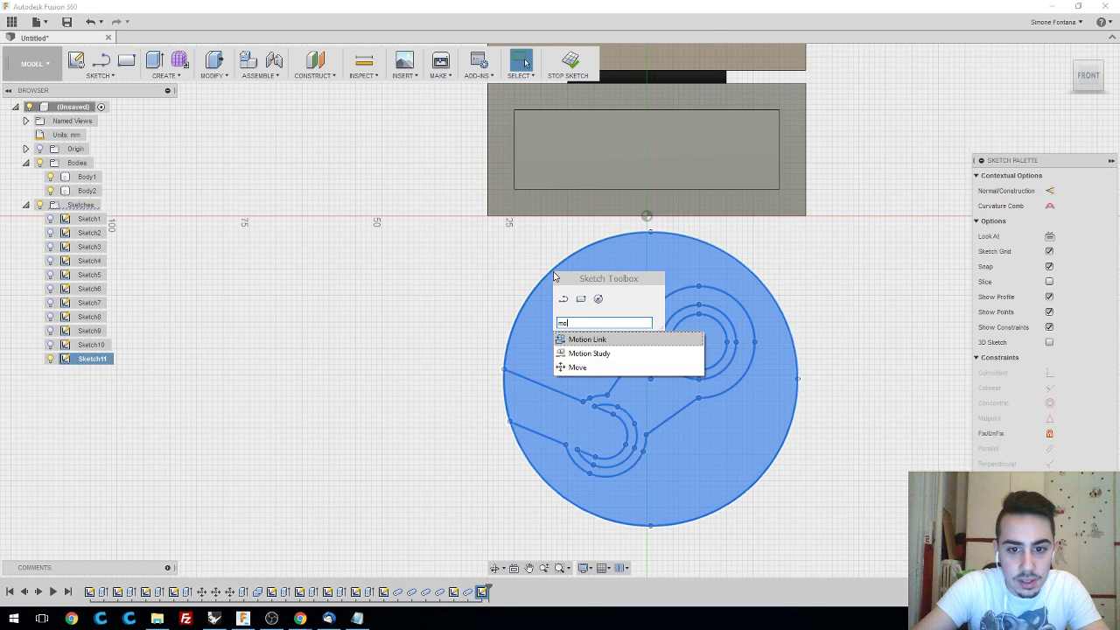
{"action": "key", "text": "Down"}
{"action": "key", "text": "Down"}
{"action": "key", "text": "Return"}
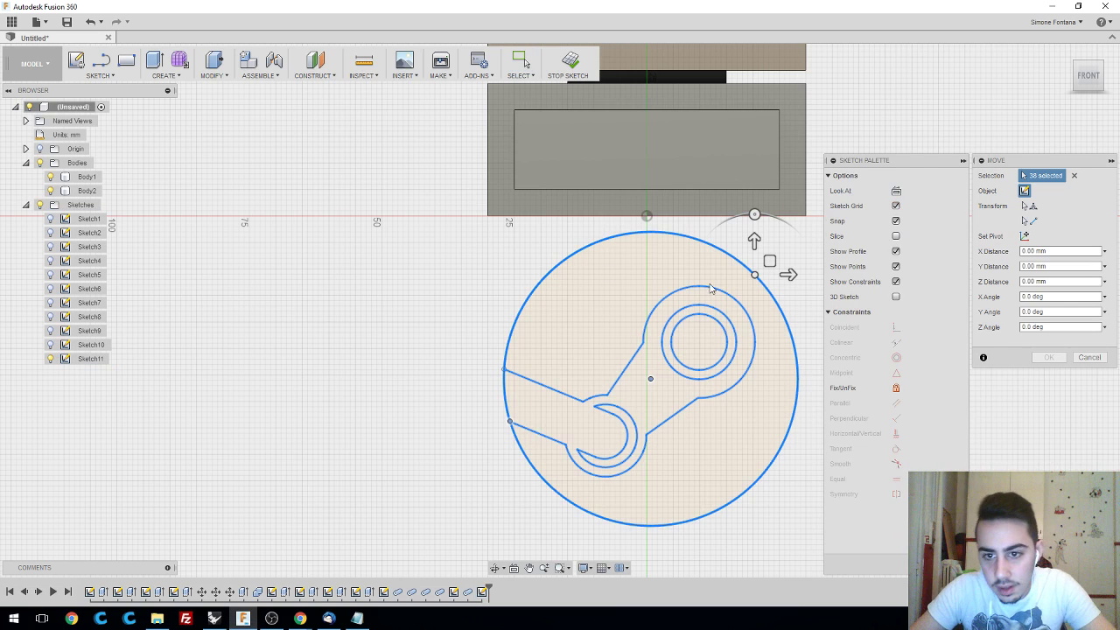
{"action": "scroll", "coordinate": [709, 273], "scroll_direction": "down", "scroll_amount": 1}
{"action": "left_click_drag", "start_coordinate": [784, 275], "coordinate": [768, 277]}
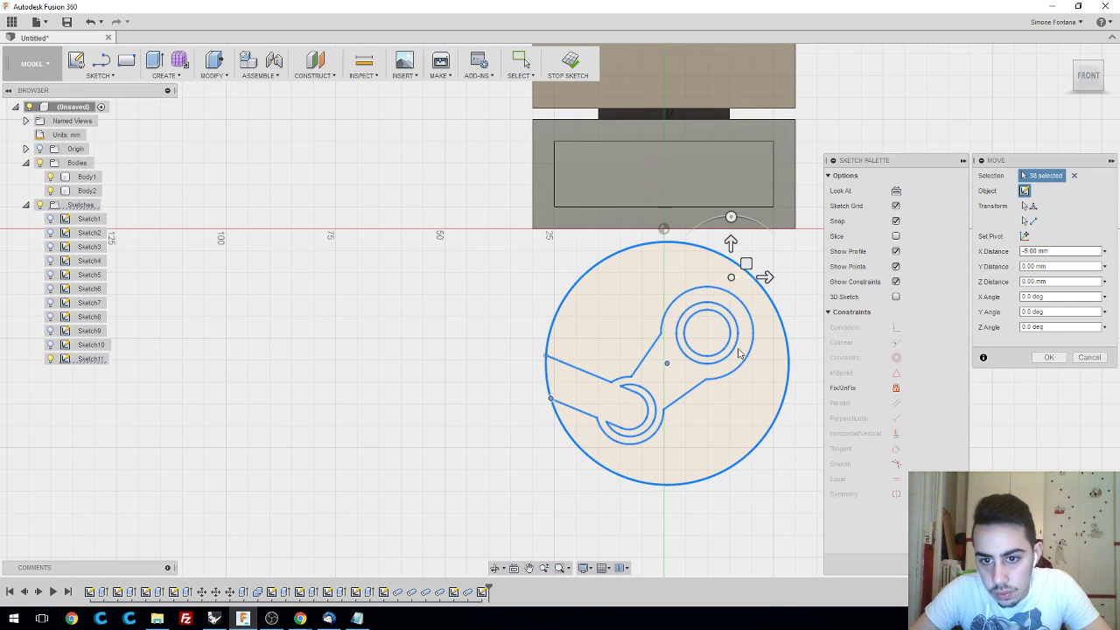
{"action": "scroll", "coordinate": [698, 378], "scroll_direction": "up", "scroll_amount": 3}
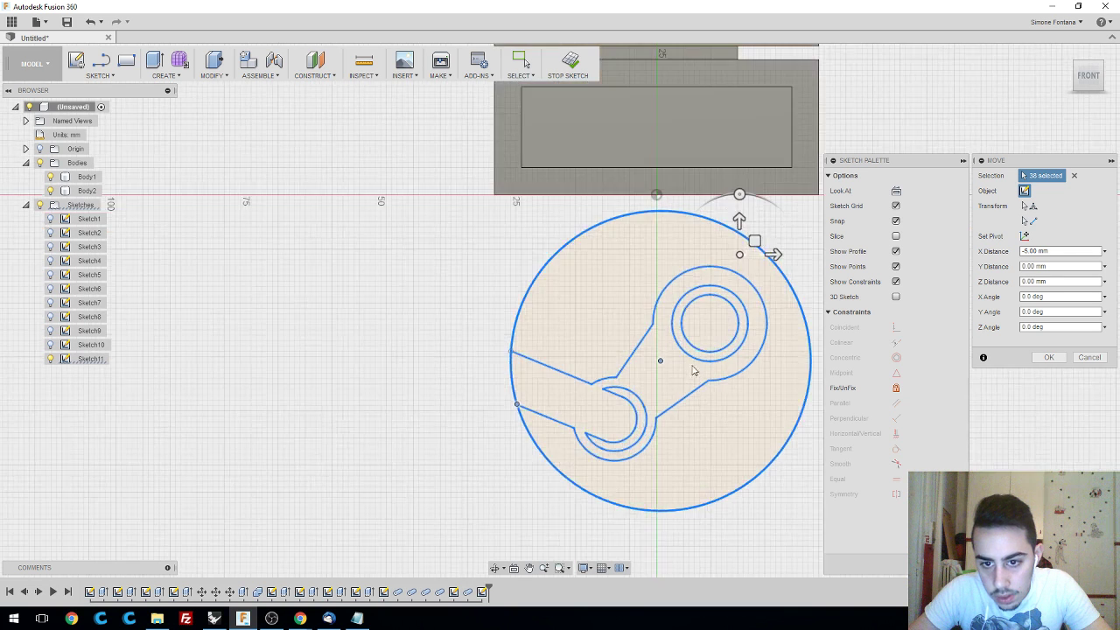
{"action": "left_click", "coordinate": [1030, 208]}
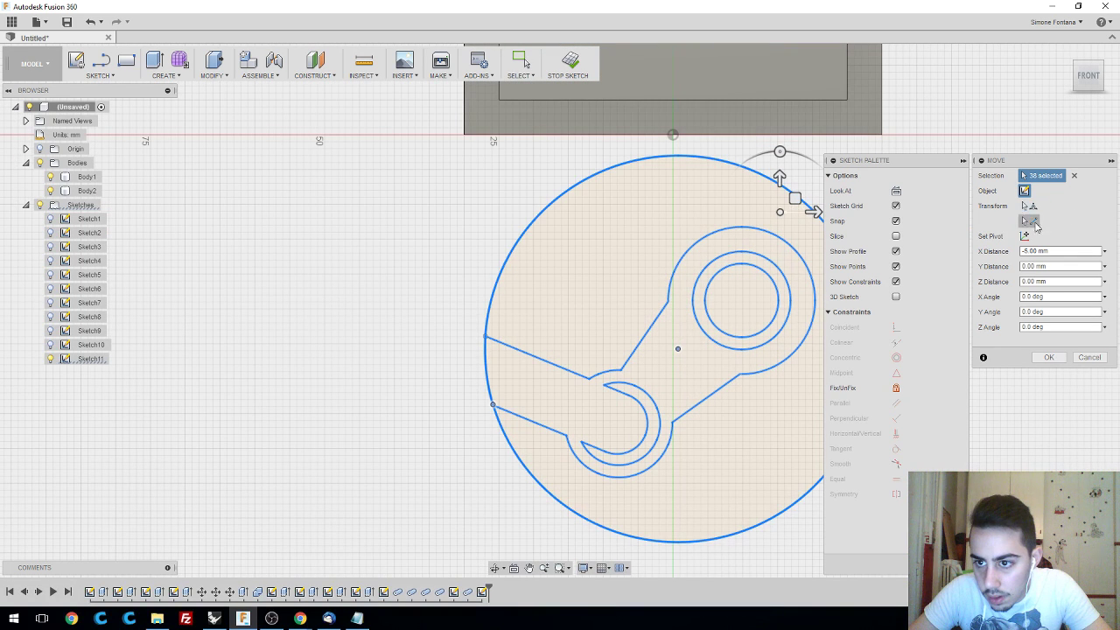
{"action": "left_click", "coordinate": [1034, 245]}
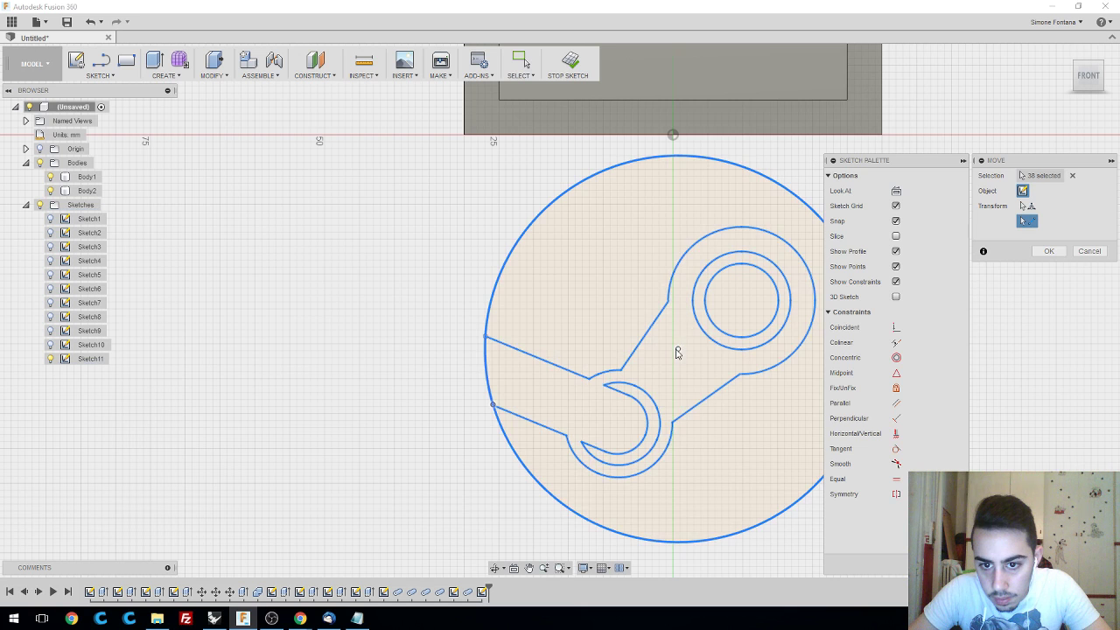
{"action": "scroll", "coordinate": [674, 137], "scroll_direction": "down", "scroll_amount": 1}
{"action": "scroll", "coordinate": [674, 138], "scroll_direction": "down", "scroll_amount": 1}
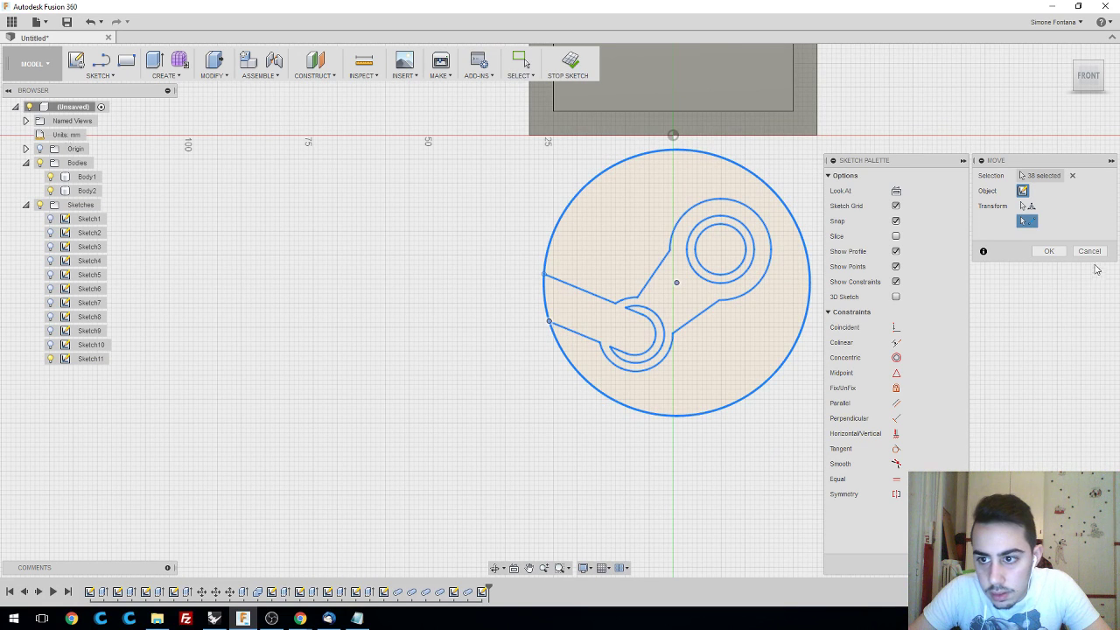
{"action": "left_click", "coordinate": [1050, 251]}
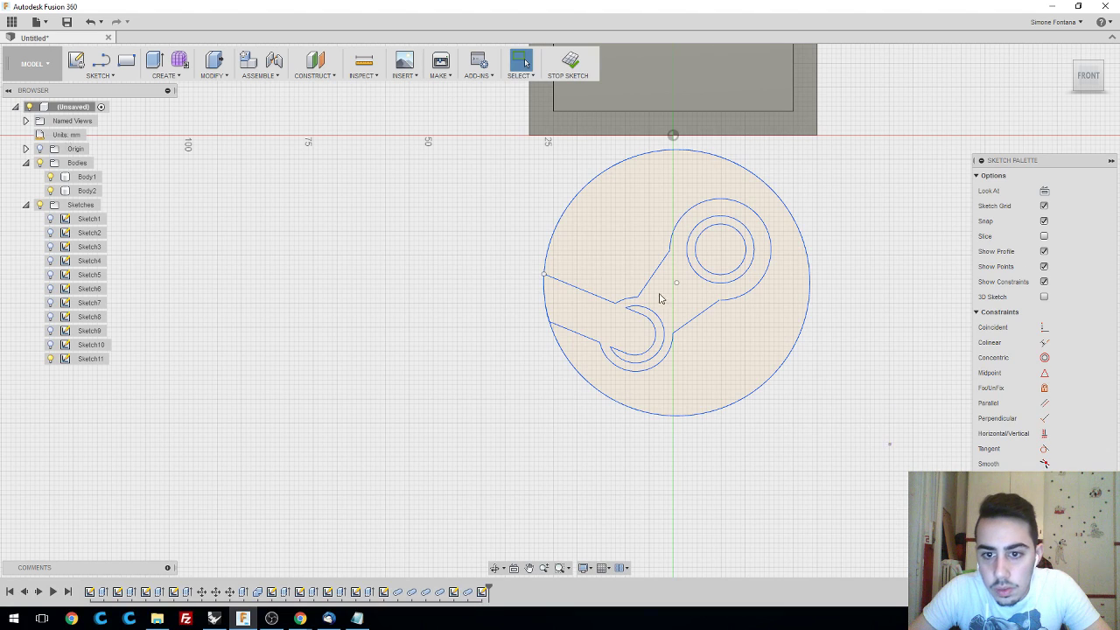
{"action": "left_click_drag", "start_coordinate": [891, 445], "coordinate": [506, 147]}
- Select the logo and start a Move, dragging it 8 mm to the right
{"action": "scroll", "coordinate": [861, 186], "scroll_direction": "up", "scroll_amount": 1}
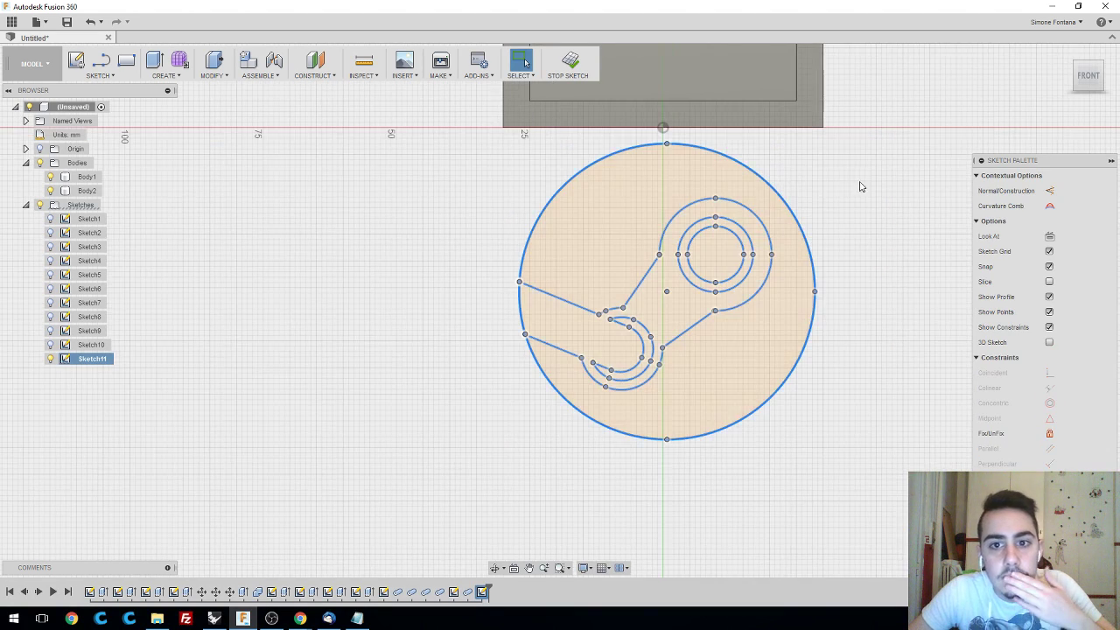
{"action": "middle_click_drag", "start_coordinate": [861, 187], "coordinate": [825, 233]}
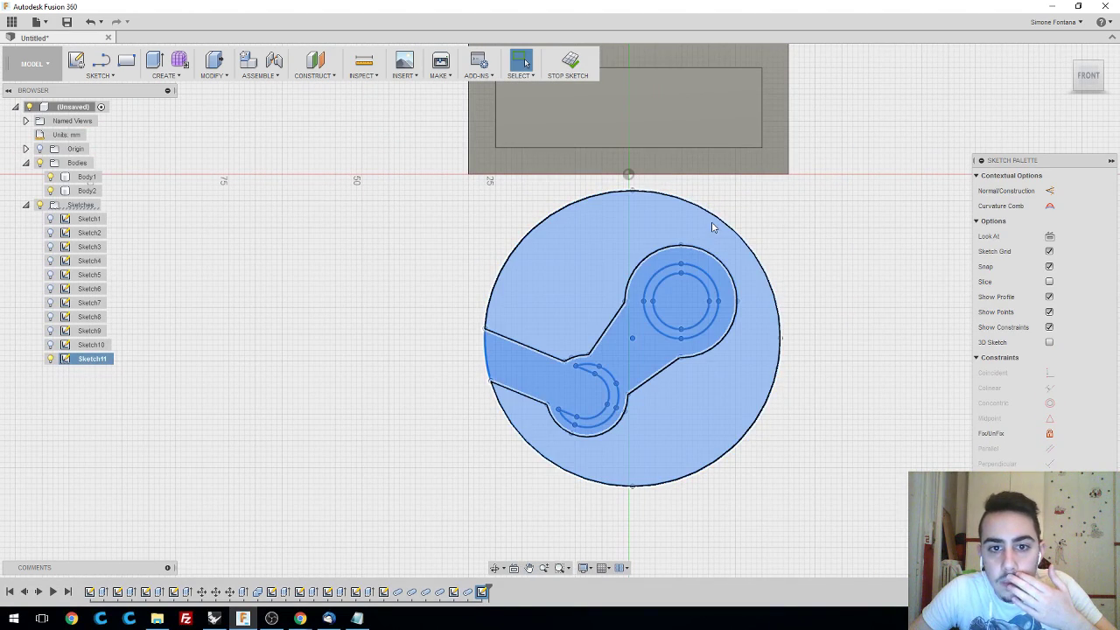
{"action": "left_click", "coordinate": [676, 233]}
{"action": "type", "text": "smo"}
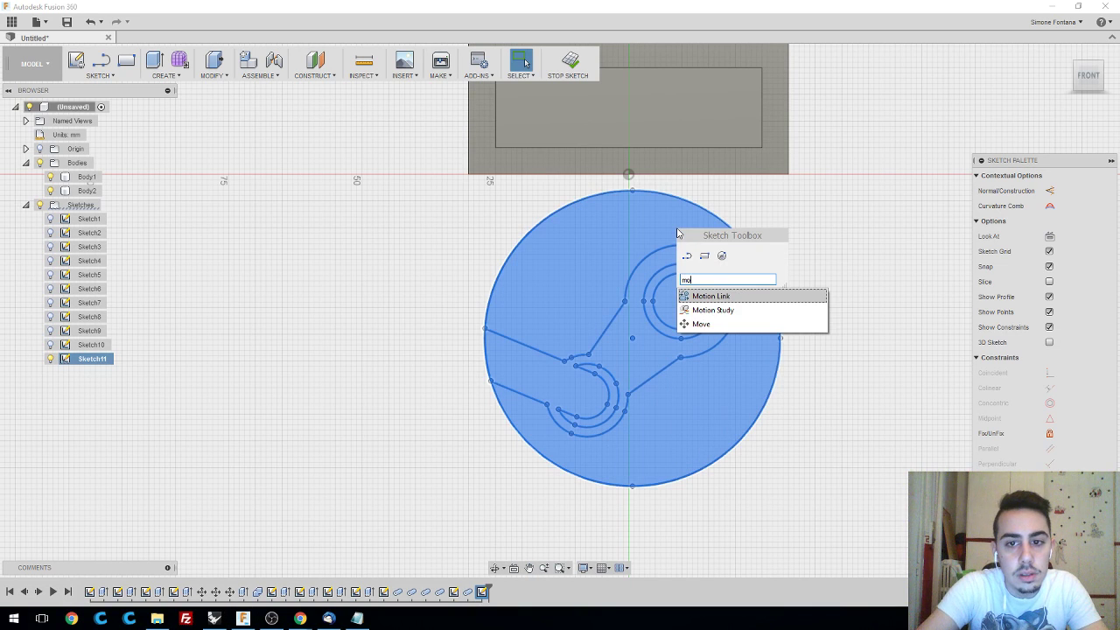
{"action": "type", "text": "ve"}
{"action": "left_click", "coordinate": [757, 298]}
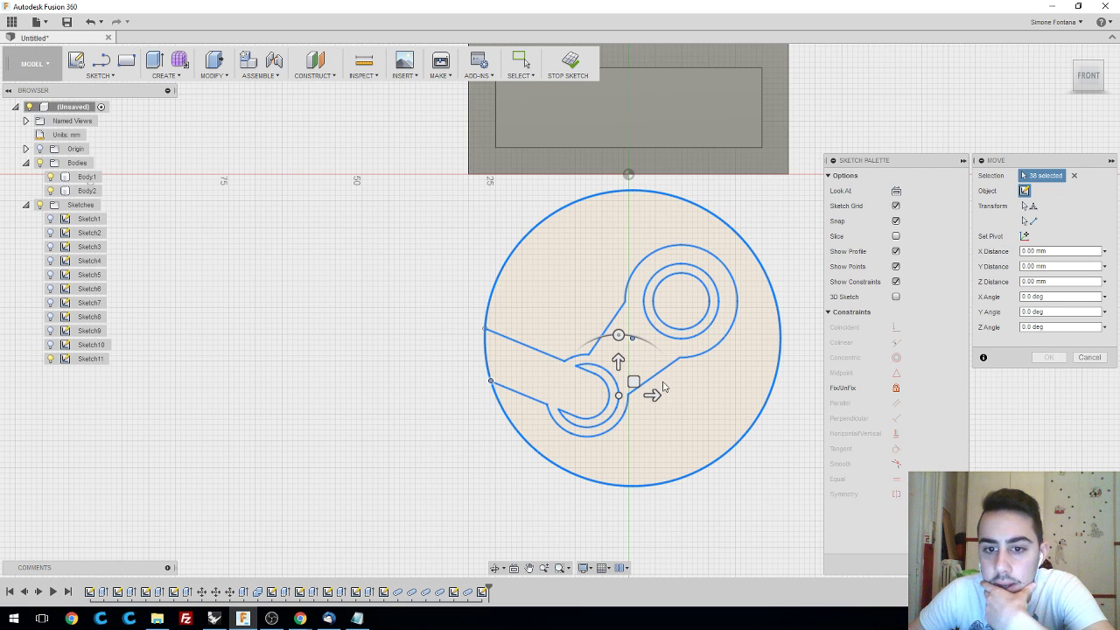
{"action": "mouse_move", "coordinate": [618, 359]}
{"action": "left_mouse_down"}
{"action": "mouse_move", "coordinate": [618, 302]}
{"action": "mouse_move", "coordinate": [669, 315]}
{"action": "mouse_move", "coordinate": [640, 343]}
{"action": "left_mouse_up"}
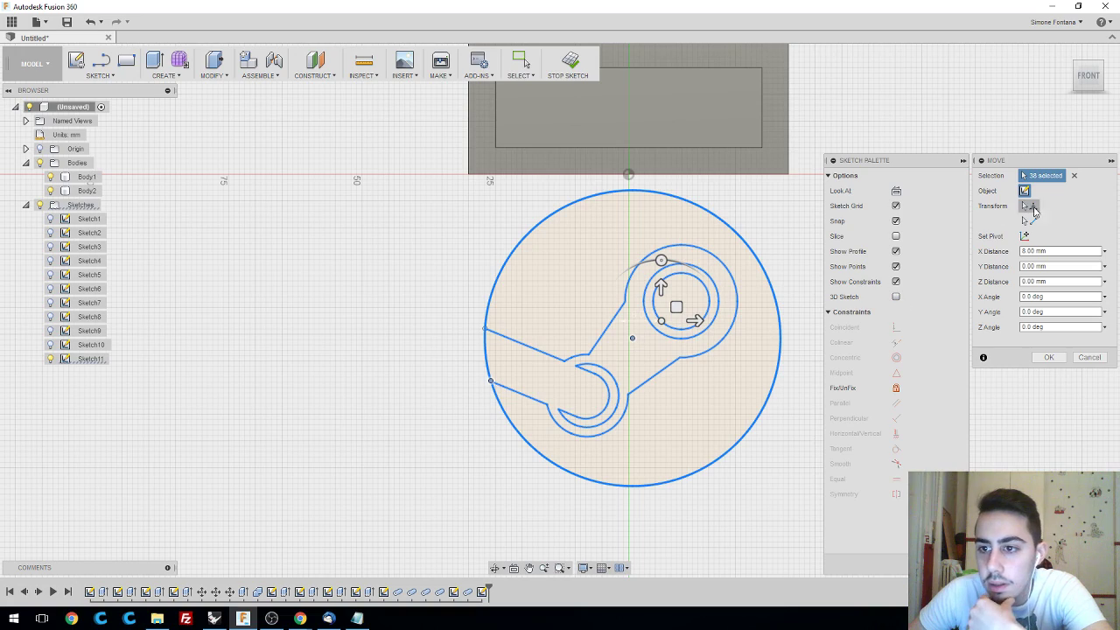
- Orbit into a 3D perspective, drag the logo 25 mm upward, then undo that move
{"action": "scroll", "coordinate": [759, 254], "scroll_direction": "up", "scroll_amount": 3}
{"action": "scroll", "coordinate": [759, 253], "scroll_direction": "down", "scroll_amount": 2}
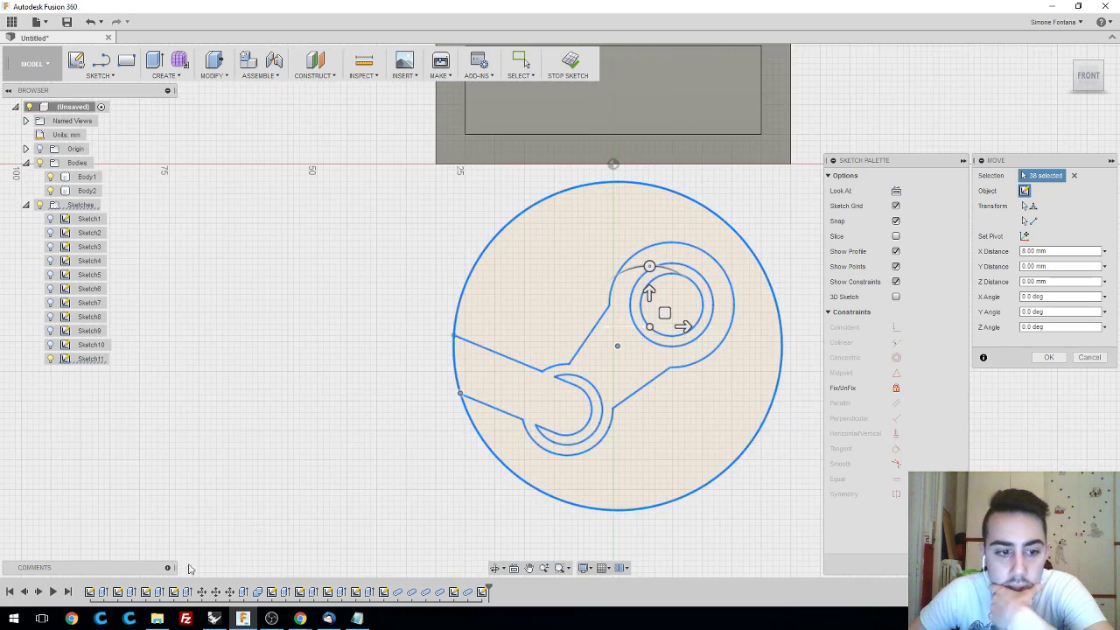
{"action": "scroll", "coordinate": [370, 415], "scroll_direction": "up", "scroll_amount": 3}
{"action": "scroll", "coordinate": [393, 393], "scroll_direction": "down", "scroll_amount": 6}
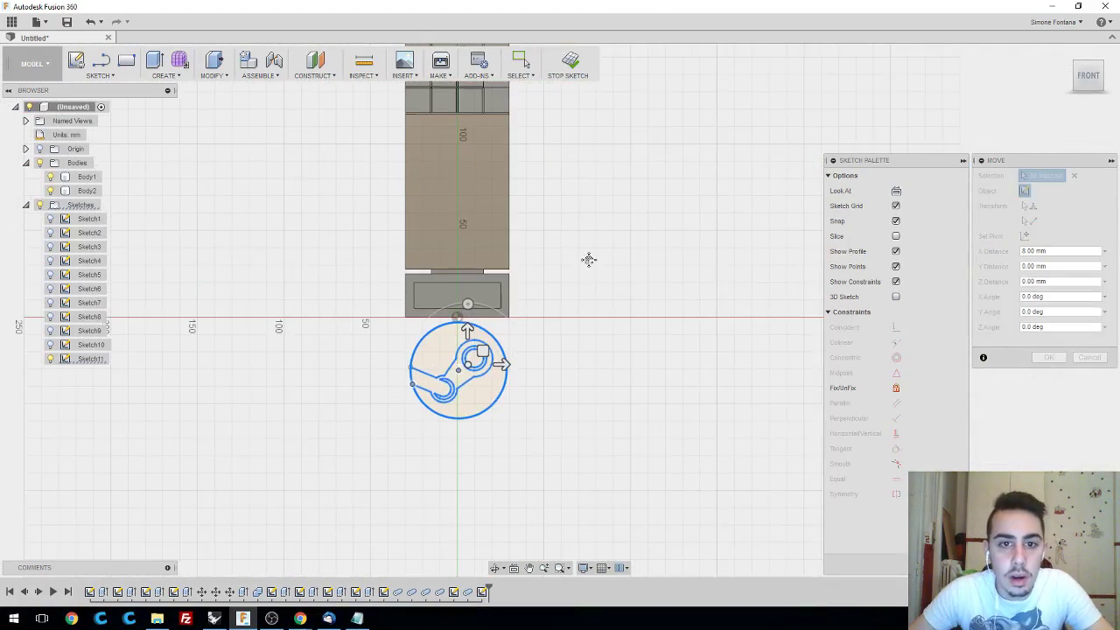
{"action": "mouse_move", "coordinate": [589, 259]}
{"action": "middle_mouse_down"}
{"action": "mouse_move", "coordinate": [637, 388]}
{"action": "mouse_move", "coordinate": [620, 405]}
{"action": "mouse_move", "coordinate": [603, 335]}
{"action": "mouse_move", "coordinate": [618, 335]}
{"action": "middle_mouse_up"}
{"action": "scroll", "coordinate": [620, 405], "scroll_direction": "down", "scroll_amount": 3}
{"action": "scroll", "coordinate": [607, 337], "scroll_direction": "up", "scroll_amount": 1}
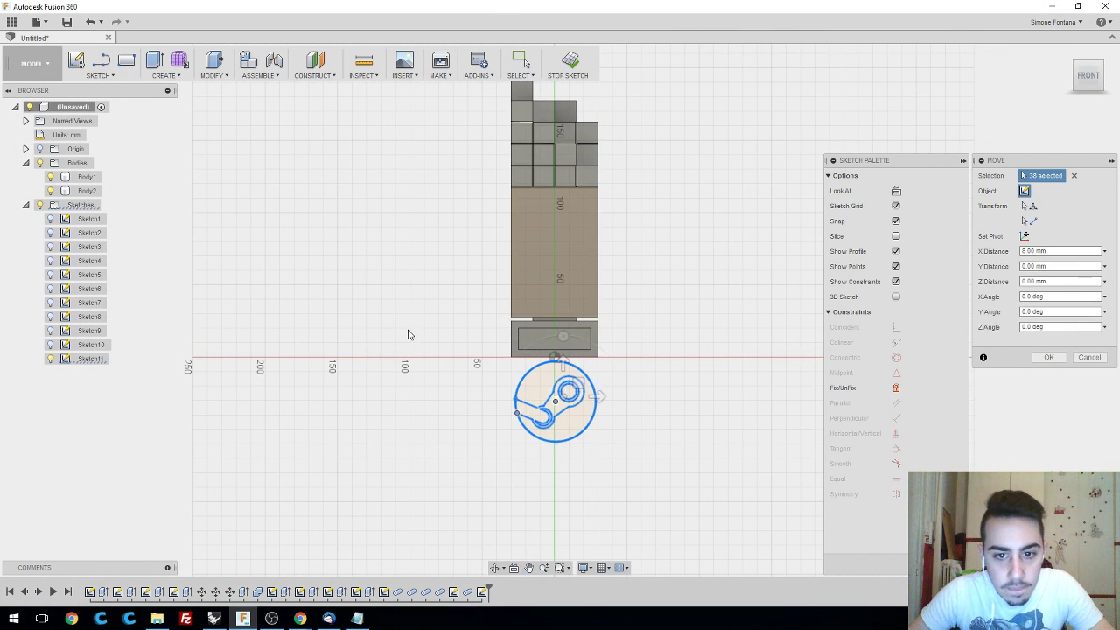
{"action": "mouse_move", "coordinate": [413, 334]}
{"action": "middle_mouse_down", "text": "shift"}
{"action": "mouse_move", "coordinate": [645, 345]}
{"action": "mouse_move", "coordinate": [510, 422]}
{"action": "middle_mouse_up", "text": "shift"}
{"action": "scroll", "coordinate": [636, 338], "scroll_direction": "up", "scroll_amount": 5}
{"action": "mouse_move", "coordinate": [509, 422]}
{"action": "left_mouse_down"}
{"action": "mouse_move", "coordinate": [722, 352]}
{"action": "mouse_move", "coordinate": [573, 418]}
{"action": "mouse_move", "coordinate": [617, 394]}
{"action": "left_mouse_up"}
{"action": "key", "text": "ctrl+z"}
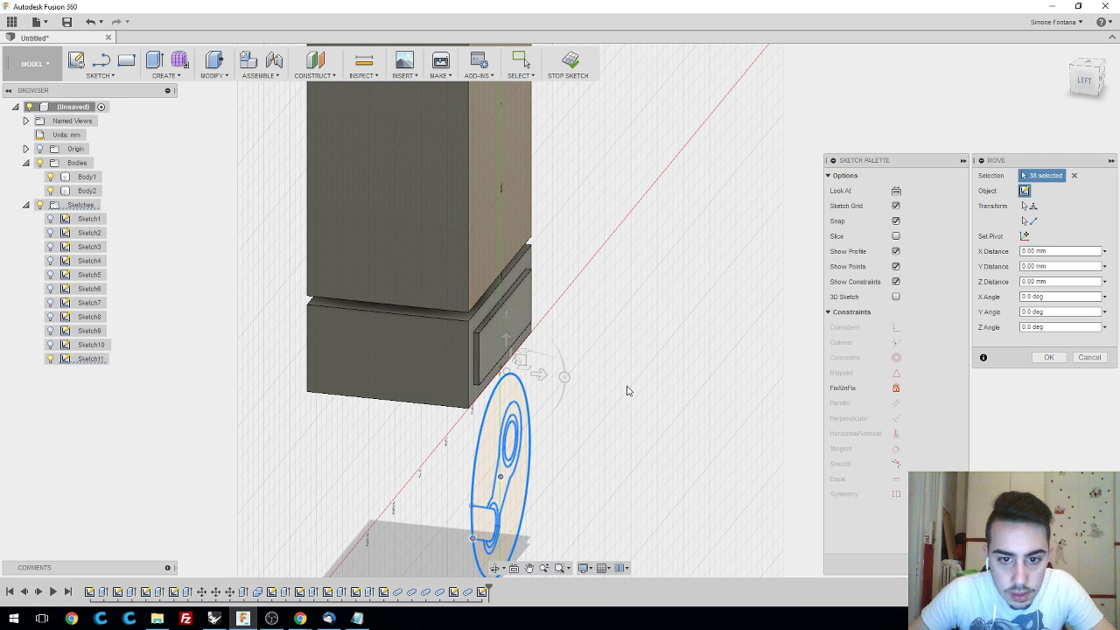
- Return to the front view, centre the logo, and cancel the Move
{"action": "mouse_move", "coordinate": [1000, 94]}
{"action": "middle_mouse_down", "text": "shift"}
{"action": "mouse_move", "coordinate": [933, 82]}
{"action": "mouse_move", "coordinate": [957, 92]}
{"action": "middle_mouse_up", "text": "shift"}
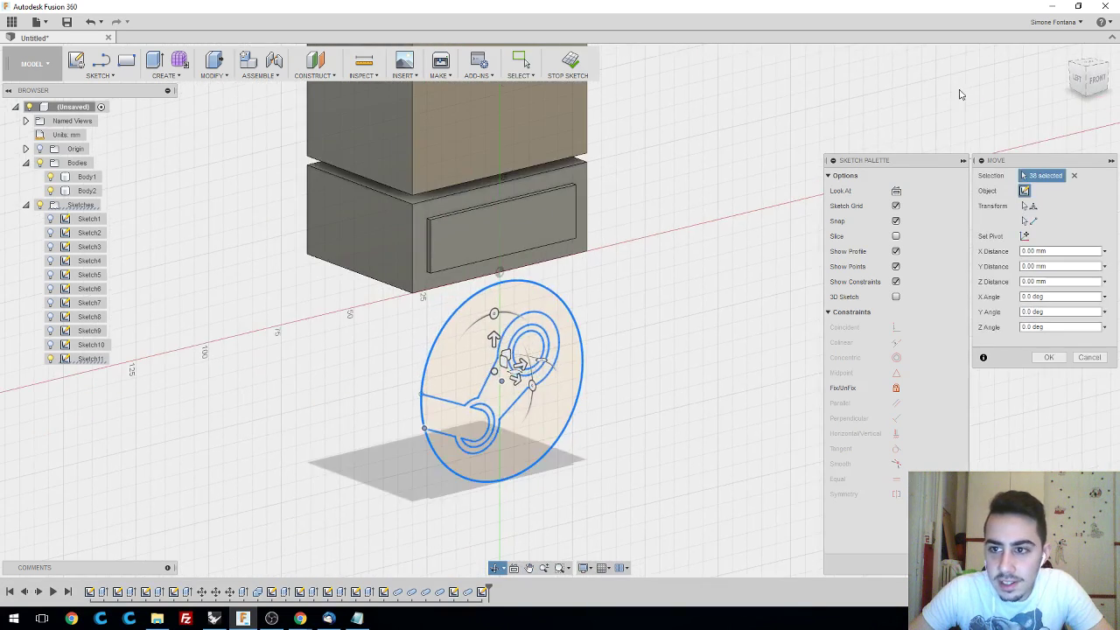
{"action": "left_click", "coordinate": [1083, 84]}
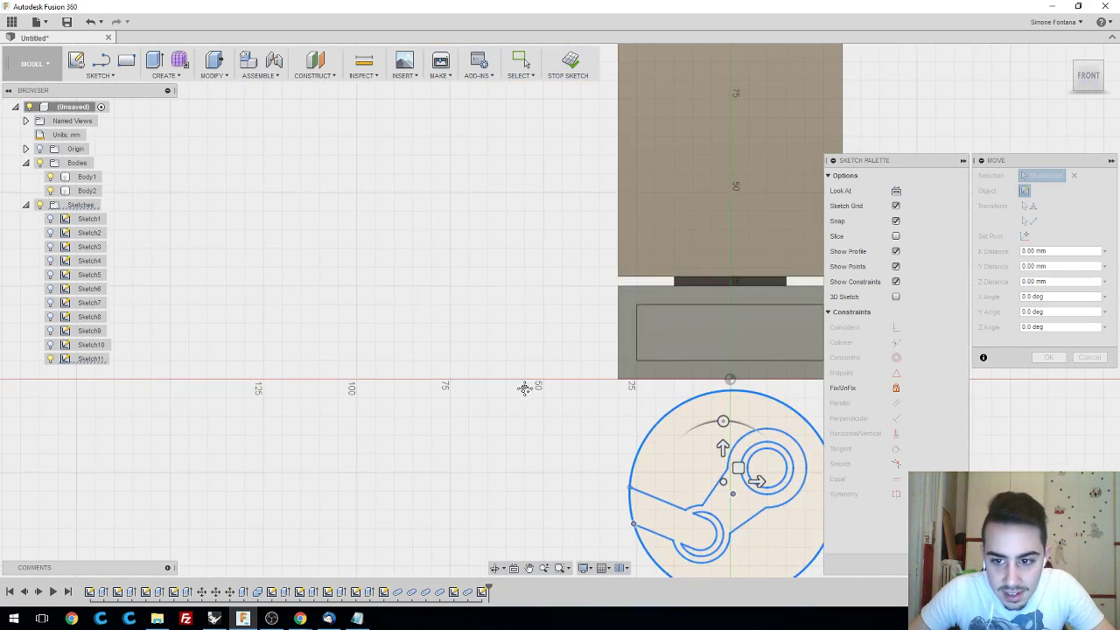
{"action": "middle_click_drag", "start_coordinate": [525, 387], "coordinate": [400, 327]}
{"action": "scroll", "coordinate": [388, 275], "scroll_direction": "up", "scroll_amount": 2}
{"action": "middle_click_drag", "start_coordinate": [748, 375], "coordinate": [728, 313]}
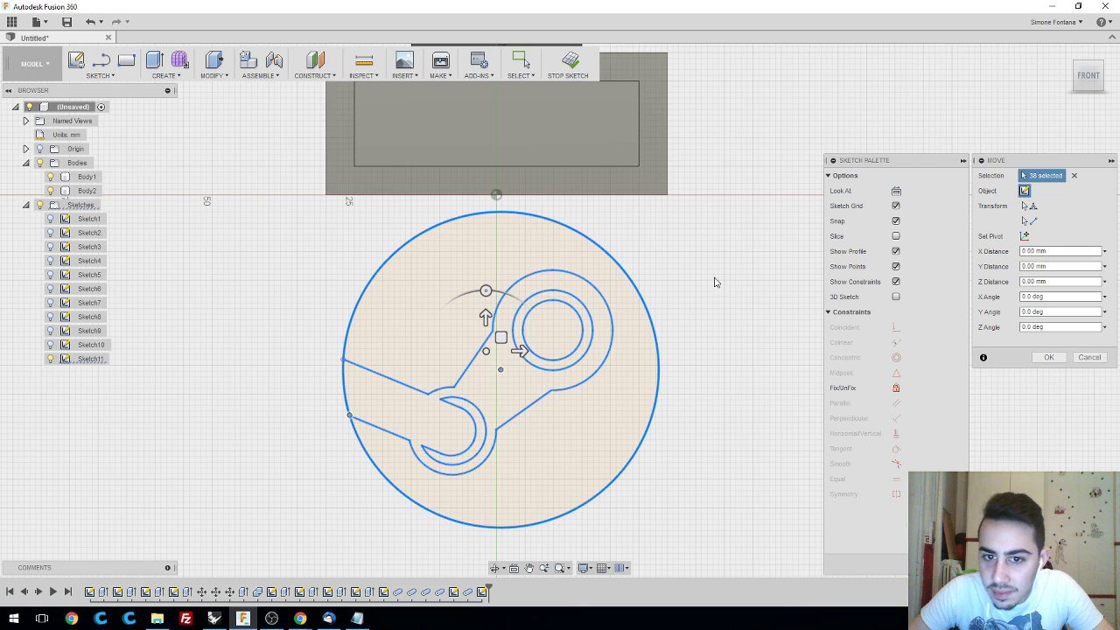
{"action": "key", "text": "Escape"}
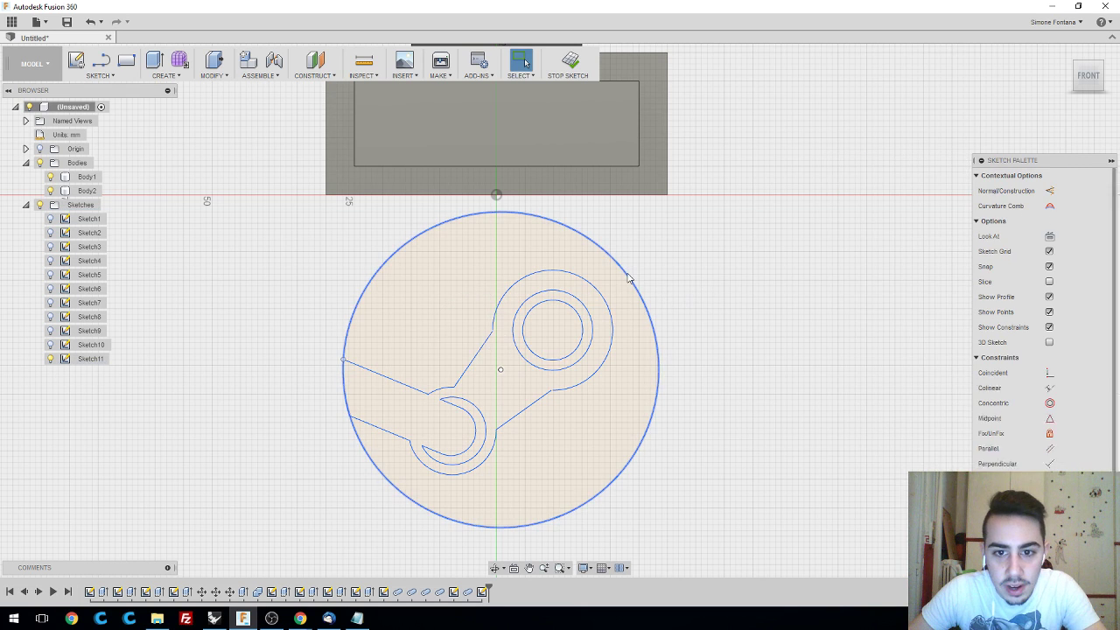
{"action": "key", "text": "Escape"}
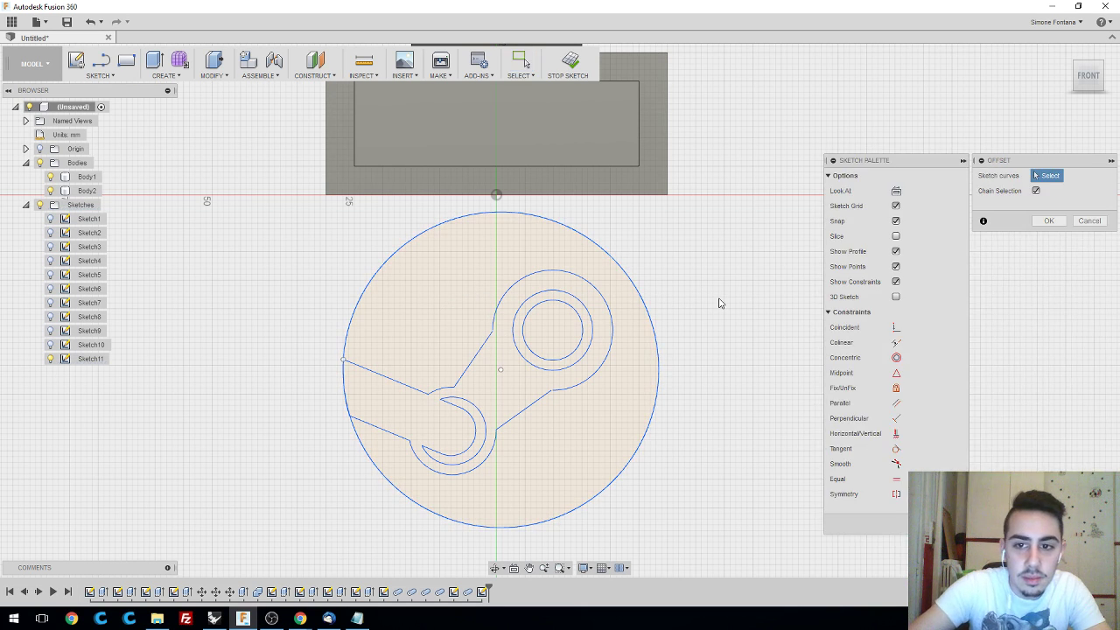
{"action": "type", "text": "s"}
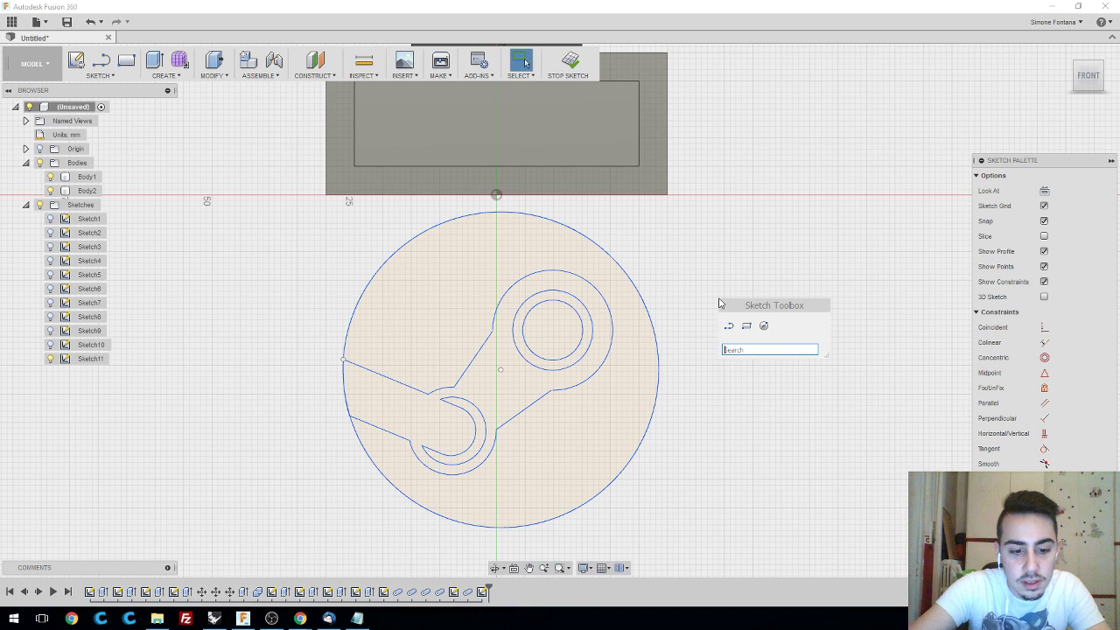
{"action": "type", "text": "mo"}
{"action": "left_click", "coordinate": [807, 398]}
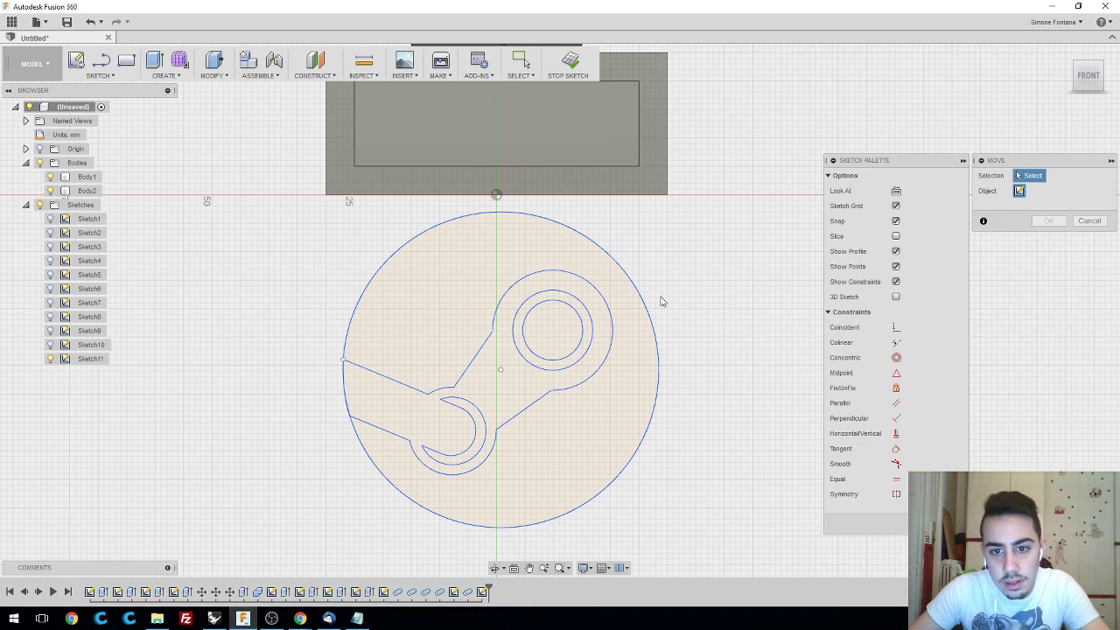
{"action": "left_click", "coordinate": [642, 305]}
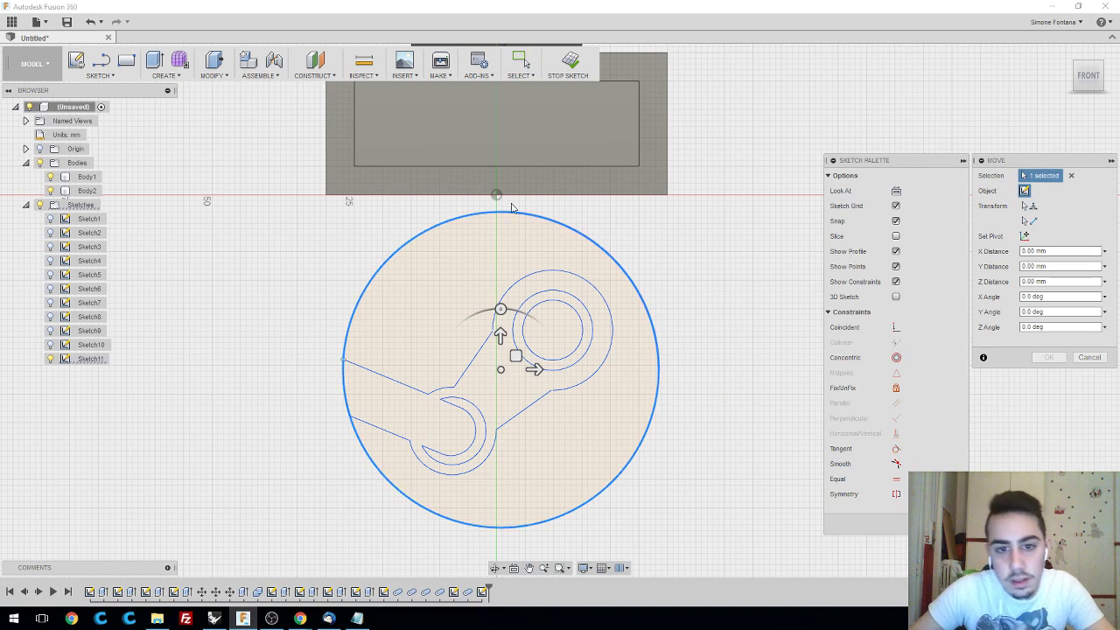
{"action": "left_click_drag", "start_coordinate": [501, 338], "coordinate": [501, 255]}
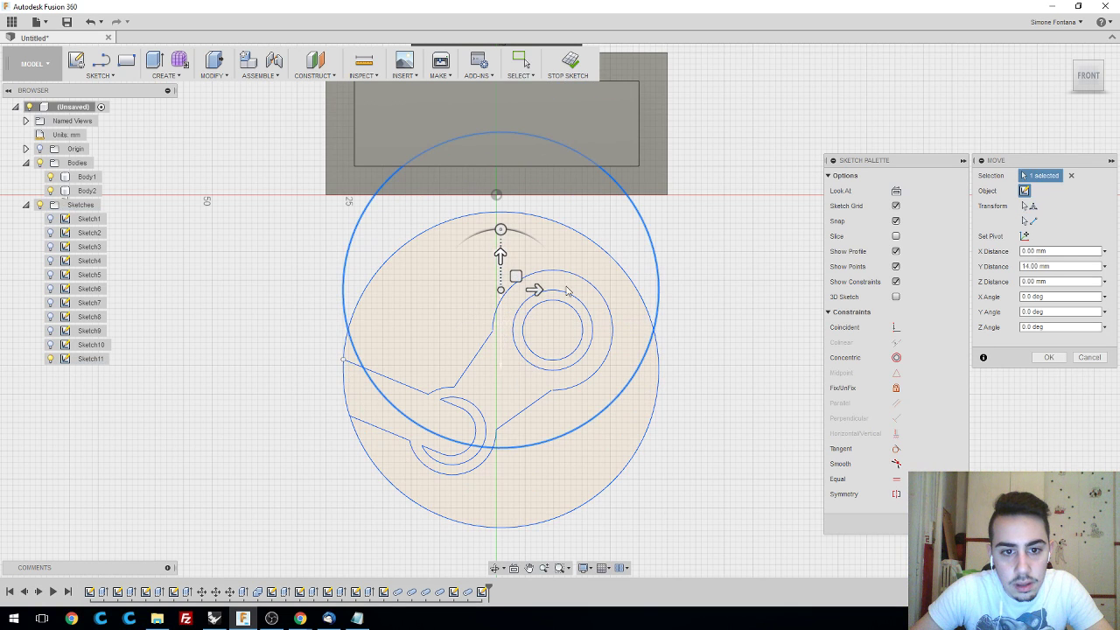
{"action": "key", "text": "Escape"}
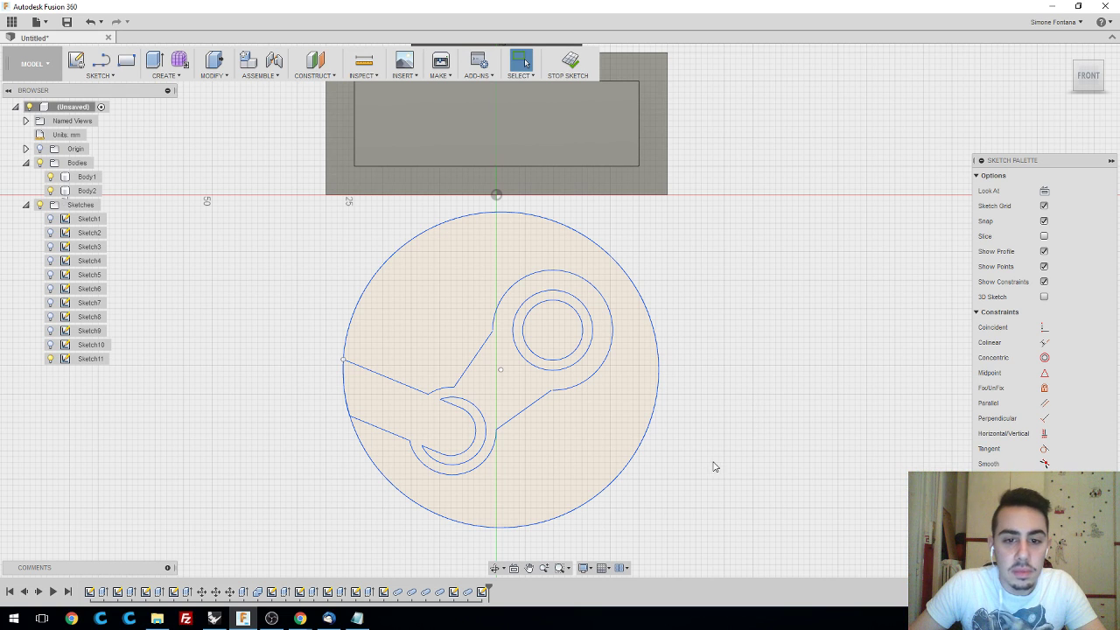
{"action": "mouse_move", "coordinate": [698, 483]}
{"action": "left_mouse_down"}
{"action": "mouse_move", "coordinate": [378, 341]}
{"action": "mouse_move", "coordinate": [335, 303]}
{"action": "left_mouse_up"}
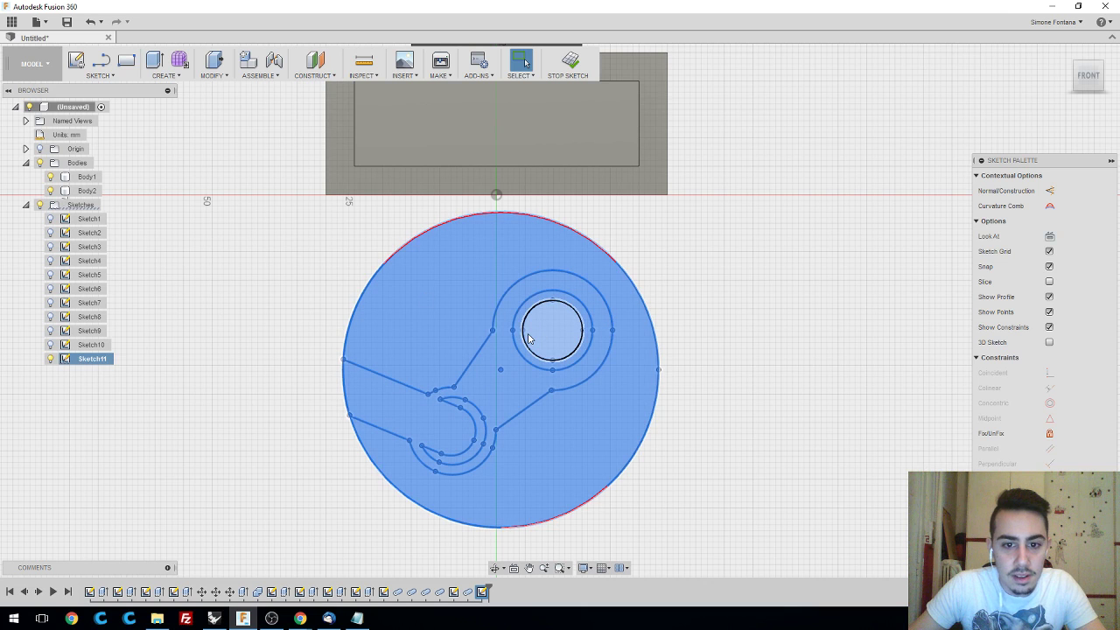
- Pick and deselect the logo's arm-and-ring profile, then launch Extrude with E
{"action": "left_click", "coordinate": [715, 339]}
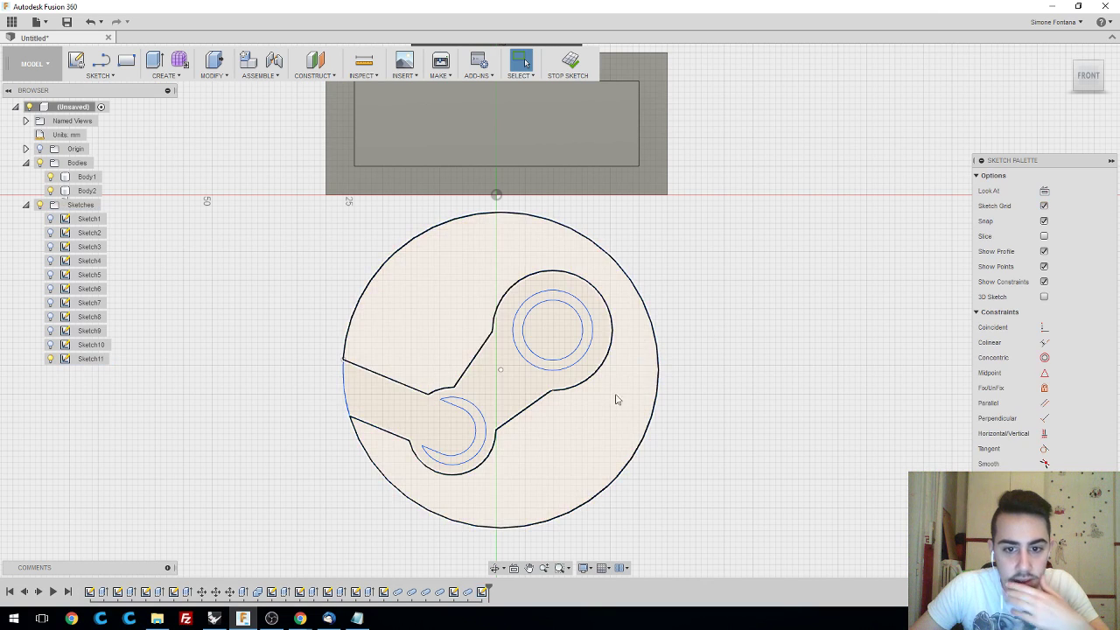
{"action": "left_click", "coordinate": [480, 302]}
{"action": "left_click", "coordinate": [700, 416]}
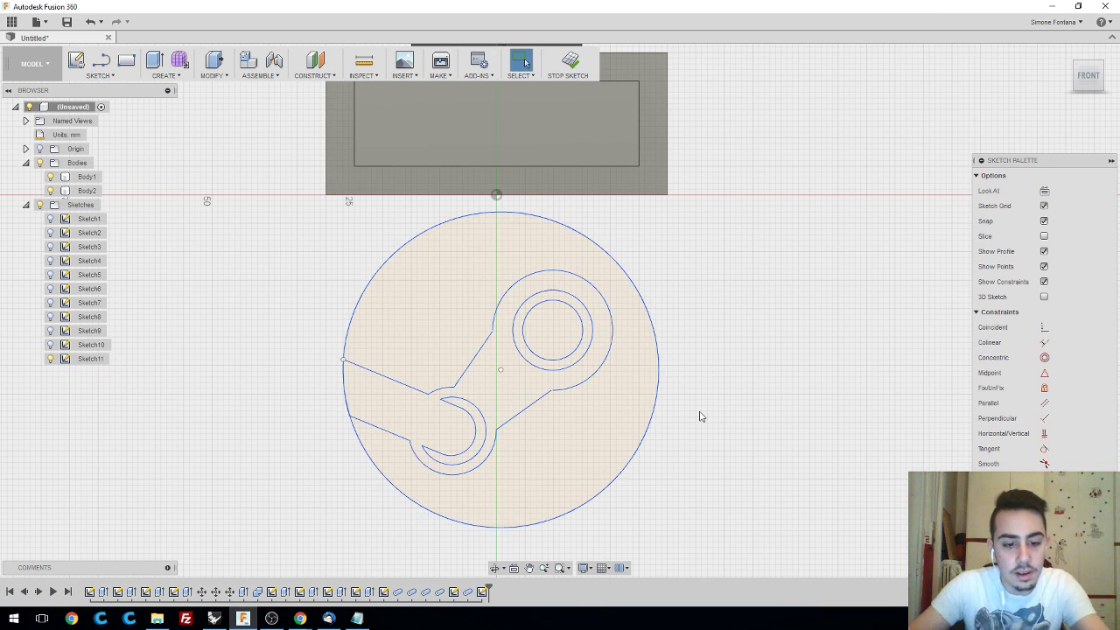
{"action": "key", "text": "e"}
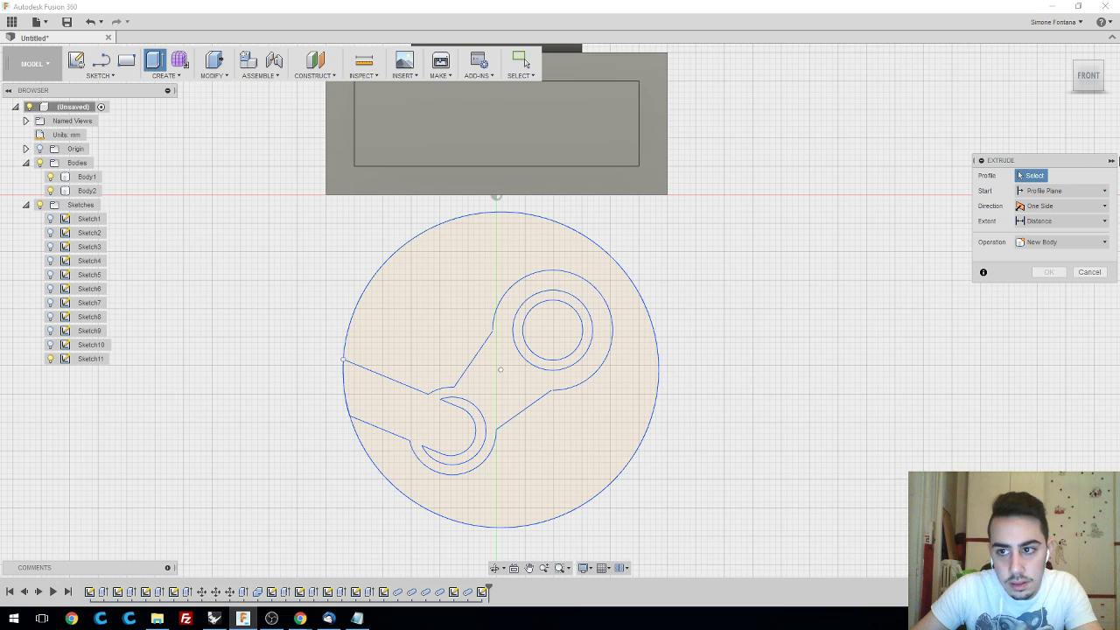
- Collapse the Extrude settings panel into a narrow side tab
{"action": "left_click", "coordinate": [1111, 160]}
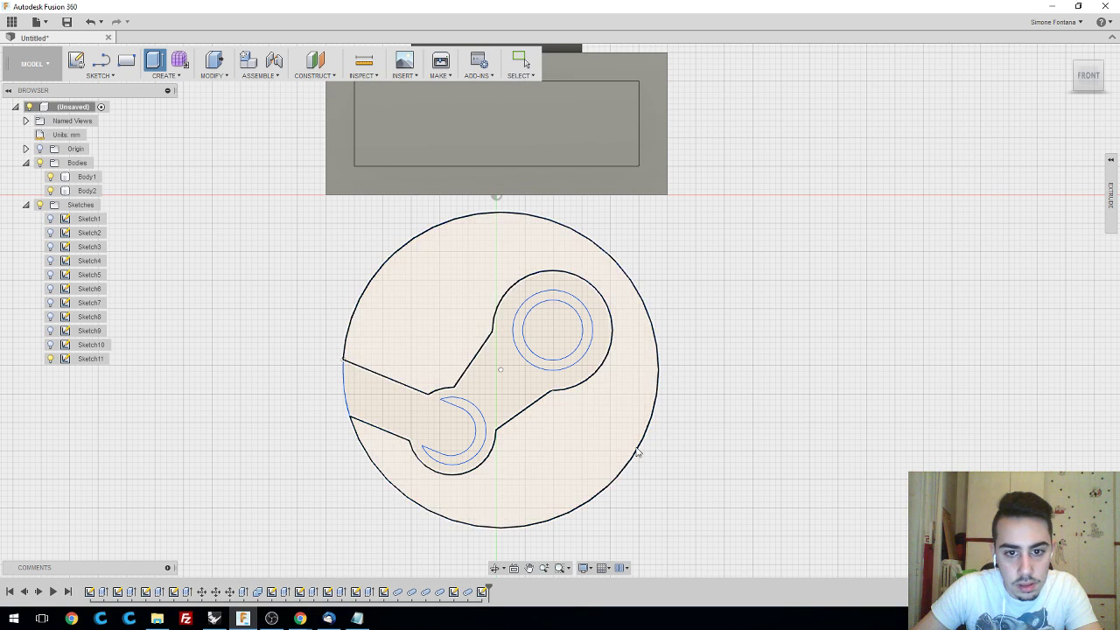
- Bring OBS forward, unmute the Mic/Aux input, and return to Fusion 360
{"action": "left_click", "coordinate": [271, 618]}
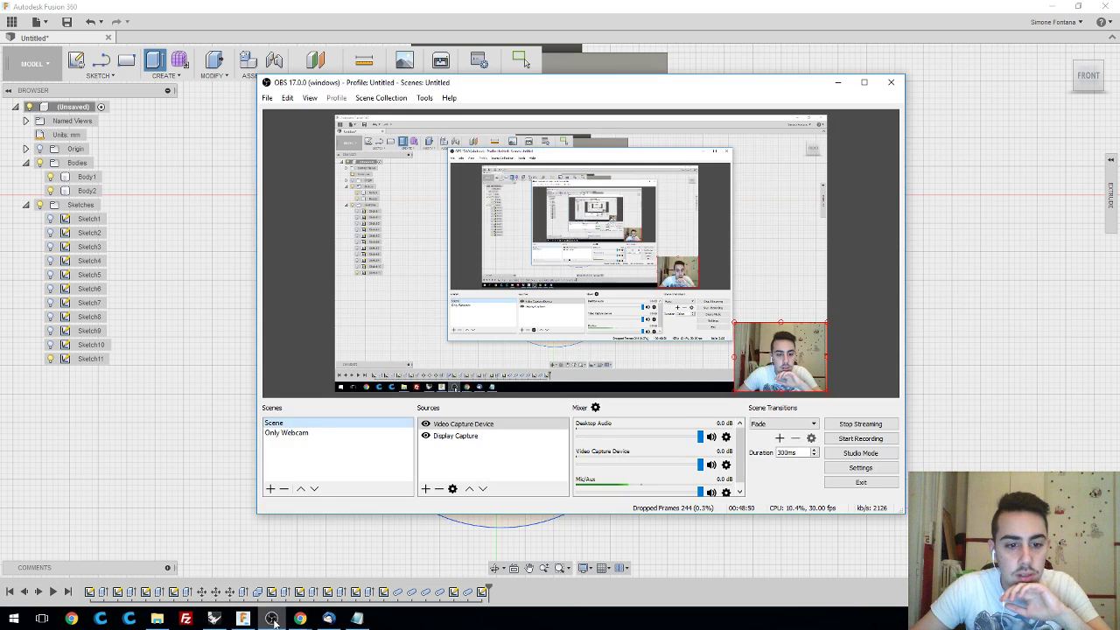
{"action": "scroll", "coordinate": [696, 458], "scroll_direction": "down", "scroll_amount": 1}
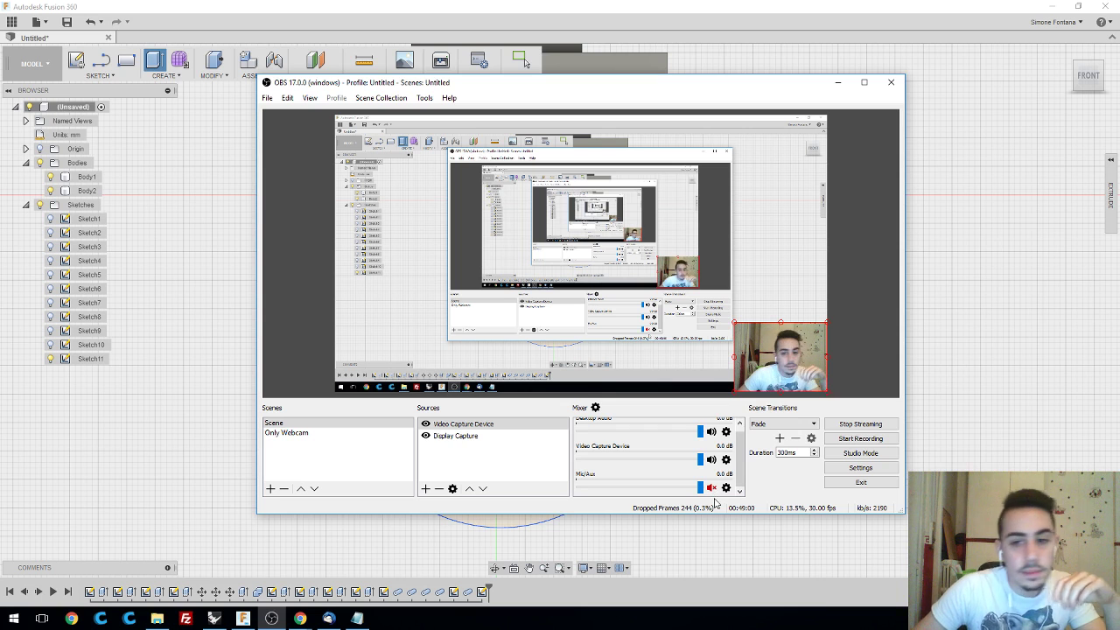
{"action": "left_click", "coordinate": [712, 488]}
{"action": "left_click", "coordinate": [1020, 383]}
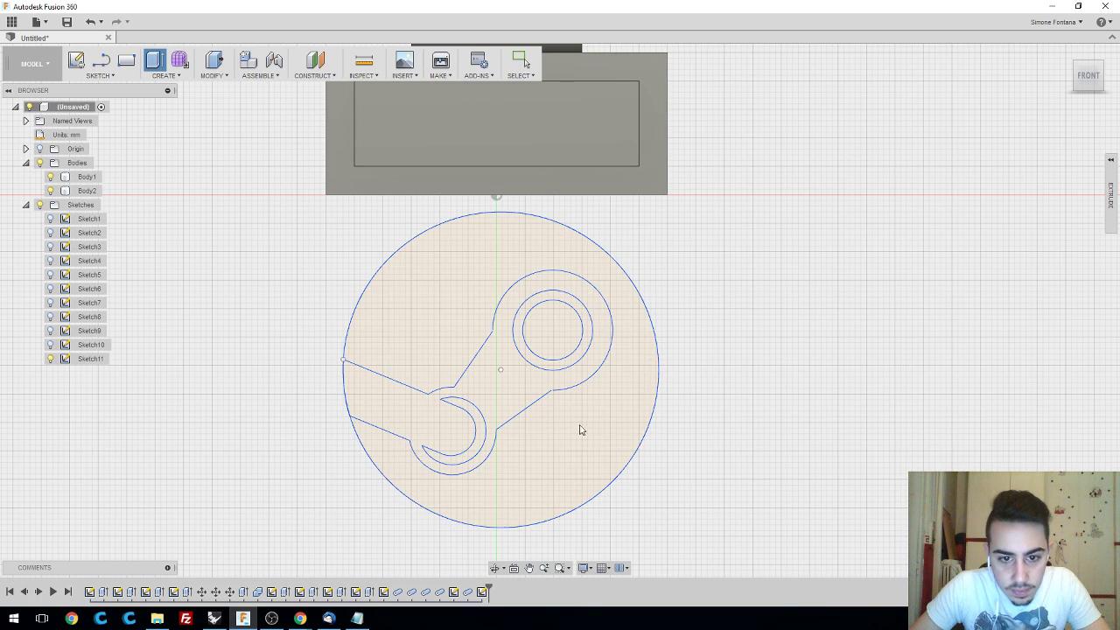
- Abandon the extrude and reopen Sketch11 for editing
{"action": "left_click", "coordinate": [490, 423]}
{"action": "key", "text": "e"}
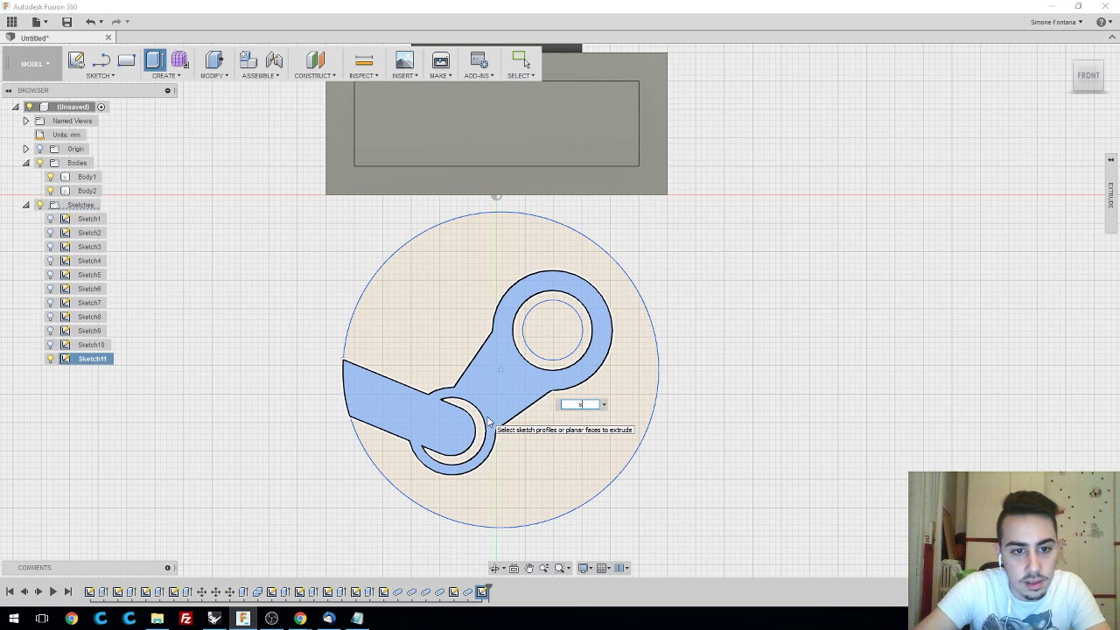
{"action": "double_click", "coordinate": [489, 423]}
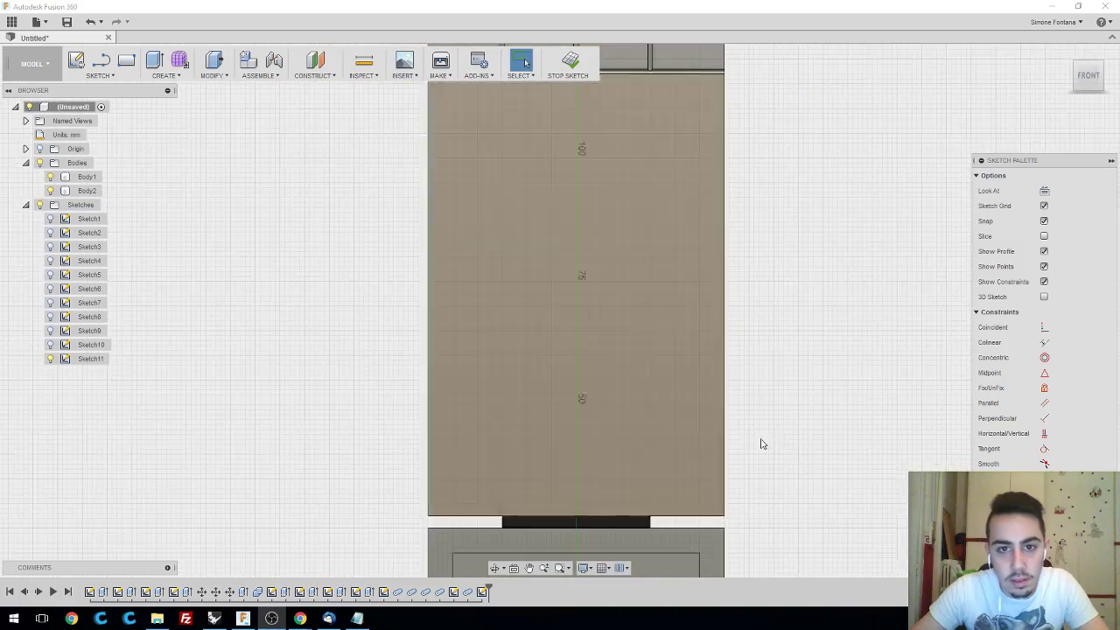
- Switch to the front view and pan down to frame the whole Steam logo circle
{"action": "mouse_move", "coordinate": [761, 444]}
{"action": "middle_mouse_down", "text": "shift"}
{"action": "mouse_move", "coordinate": [750, 242]}
{"action": "mouse_move", "coordinate": [740, 407]}
{"action": "mouse_move", "coordinate": [1092, 77]}
{"action": "middle_mouse_up", "text": "shift"}
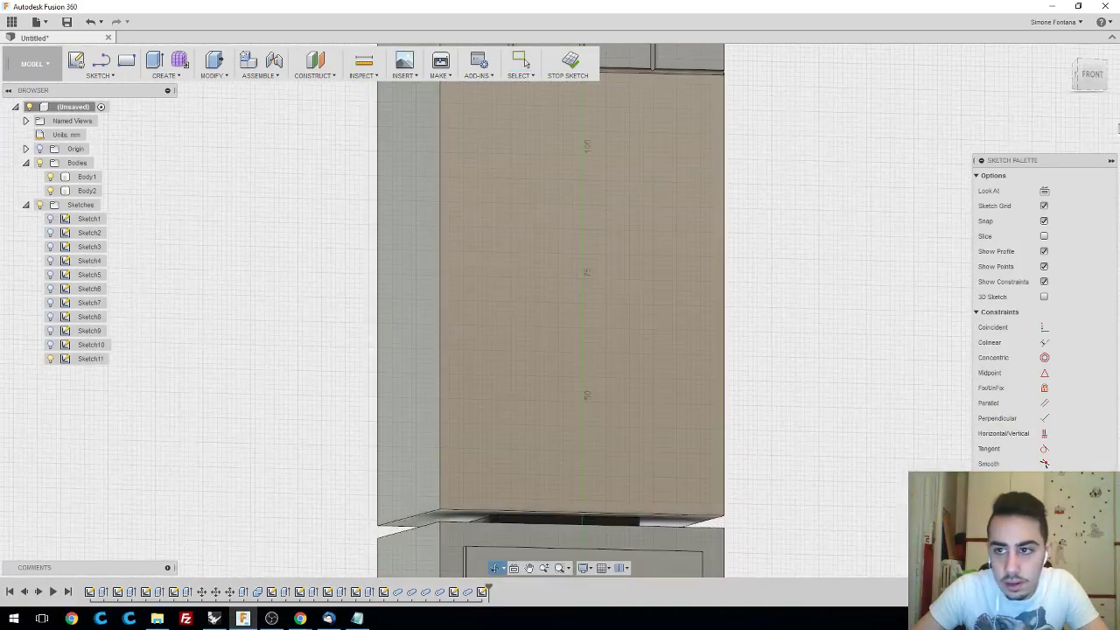
{"action": "left_click", "coordinate": [1092, 77]}
{"action": "middle_click_drag", "start_coordinate": [802, 360], "coordinate": [779, 96]}
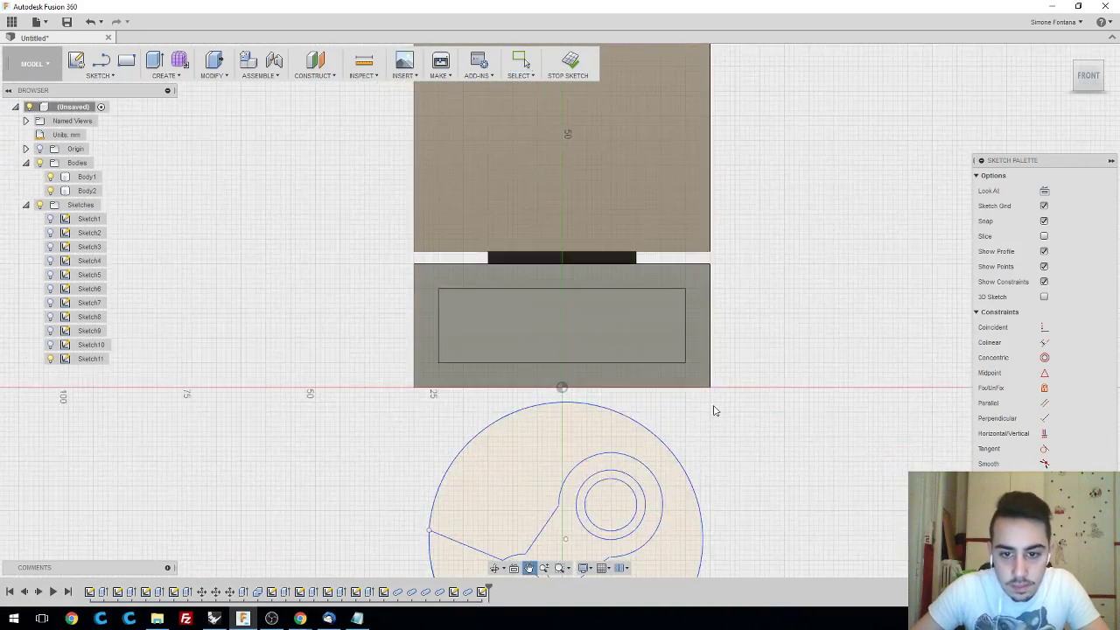
{"action": "scroll", "coordinate": [712, 407], "scroll_direction": "up", "scroll_amount": 3}
{"action": "middle_click_drag", "start_coordinate": [758, 226], "coordinate": [762, 229]}
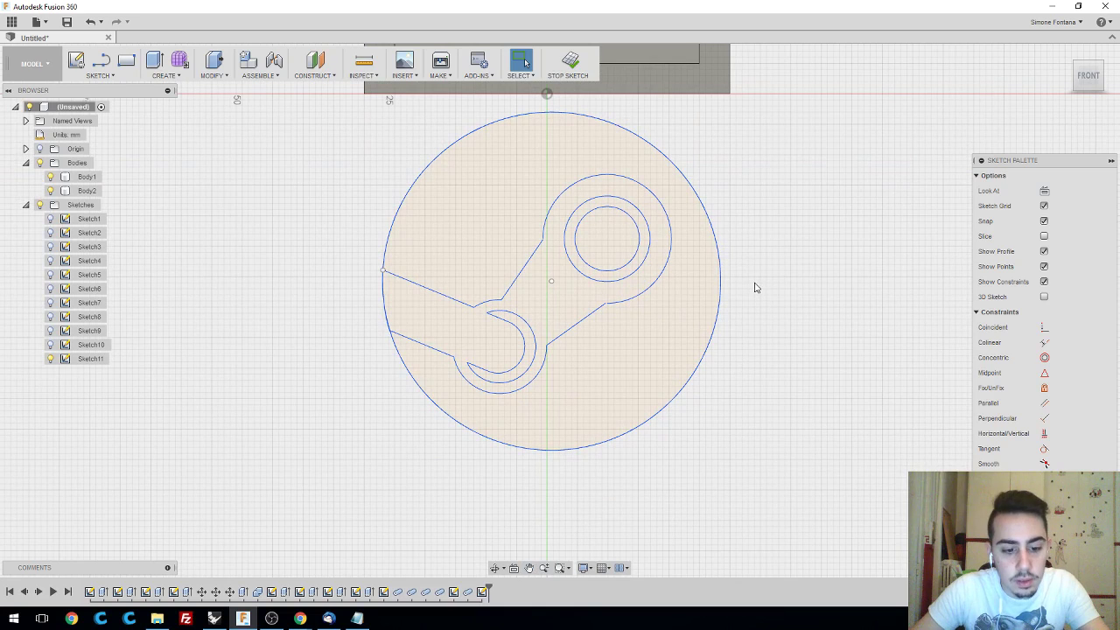
{"action": "type", "text": "s"}
{"action": "type", "text": "move"}
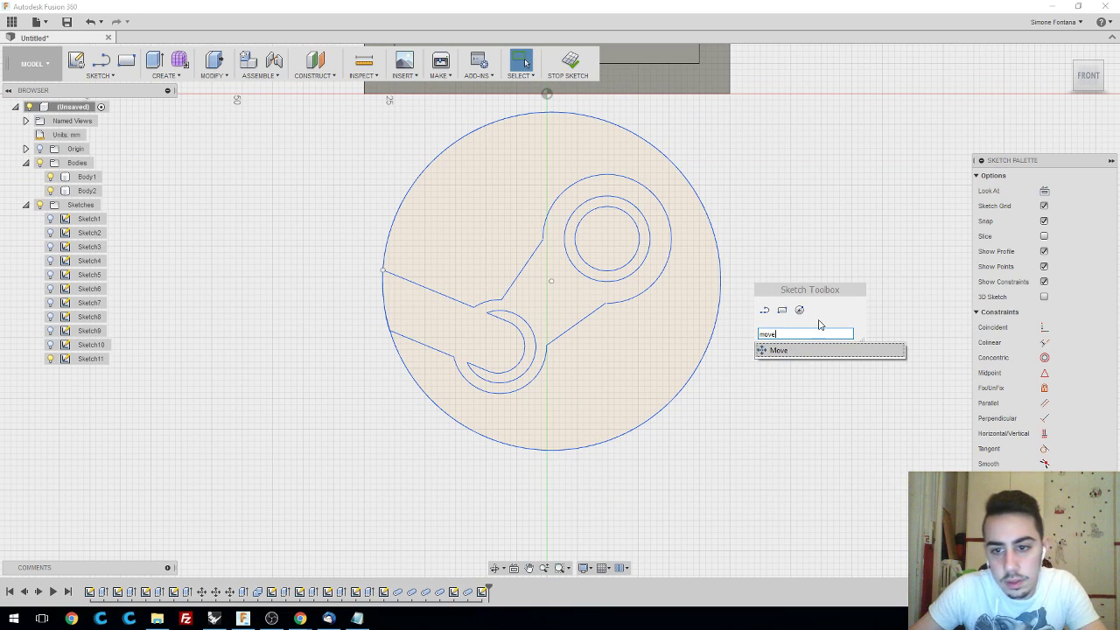
{"action": "left_click", "coordinate": [804, 355]}
{"action": "left_click", "coordinate": [609, 276]}
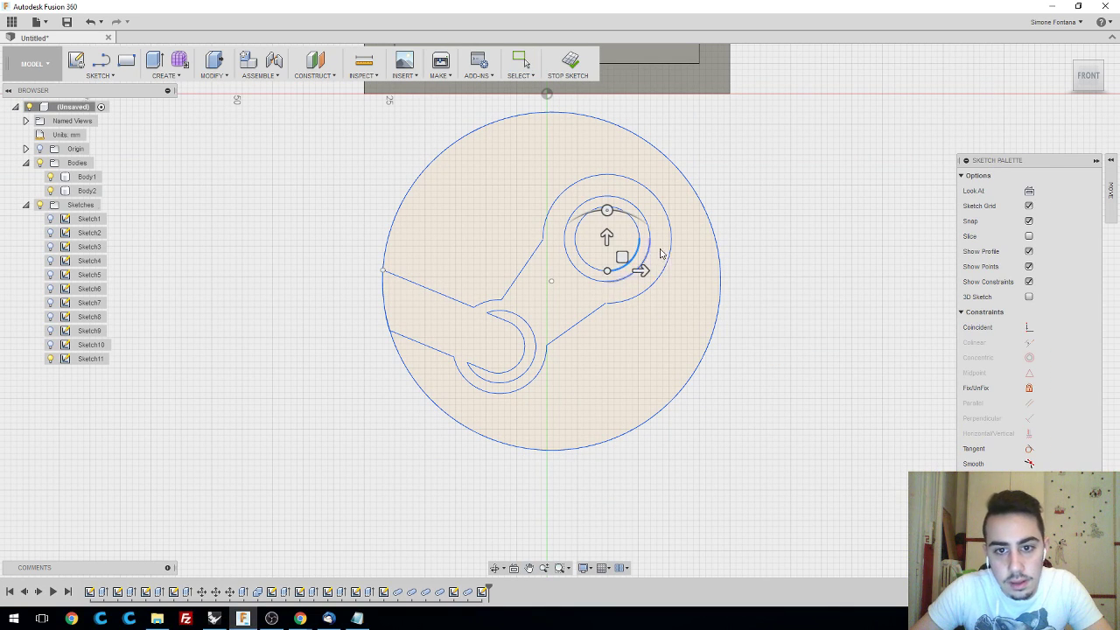
{"action": "left_click_drag", "start_coordinate": [608, 221], "coordinate": [619, 193]}
{"action": "key", "text": "Escape"}
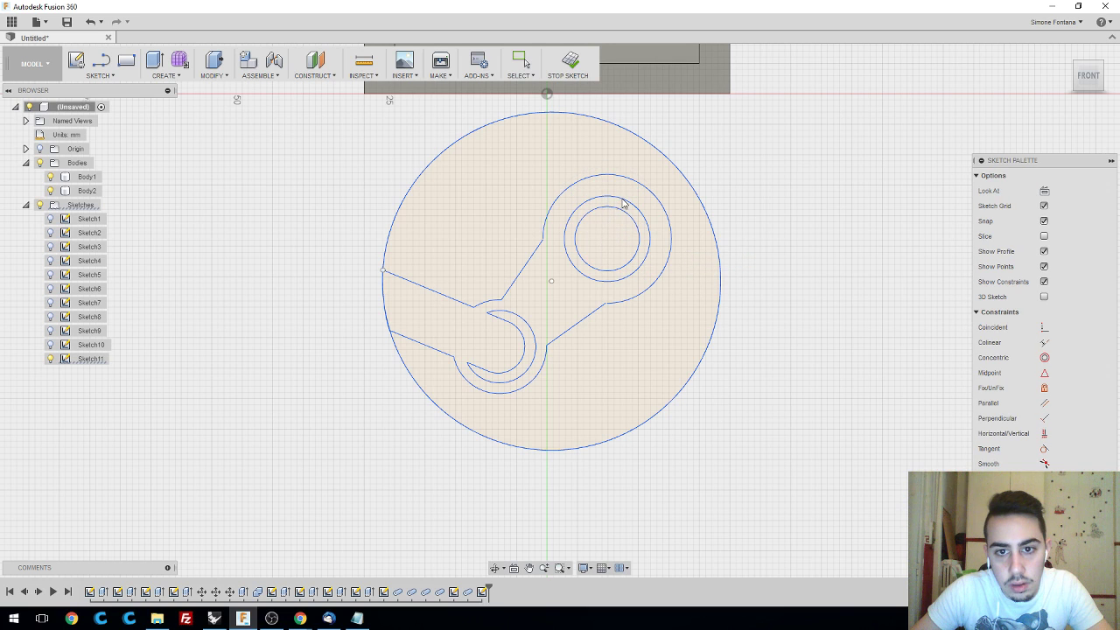
{"action": "left_click", "coordinate": [633, 225]}
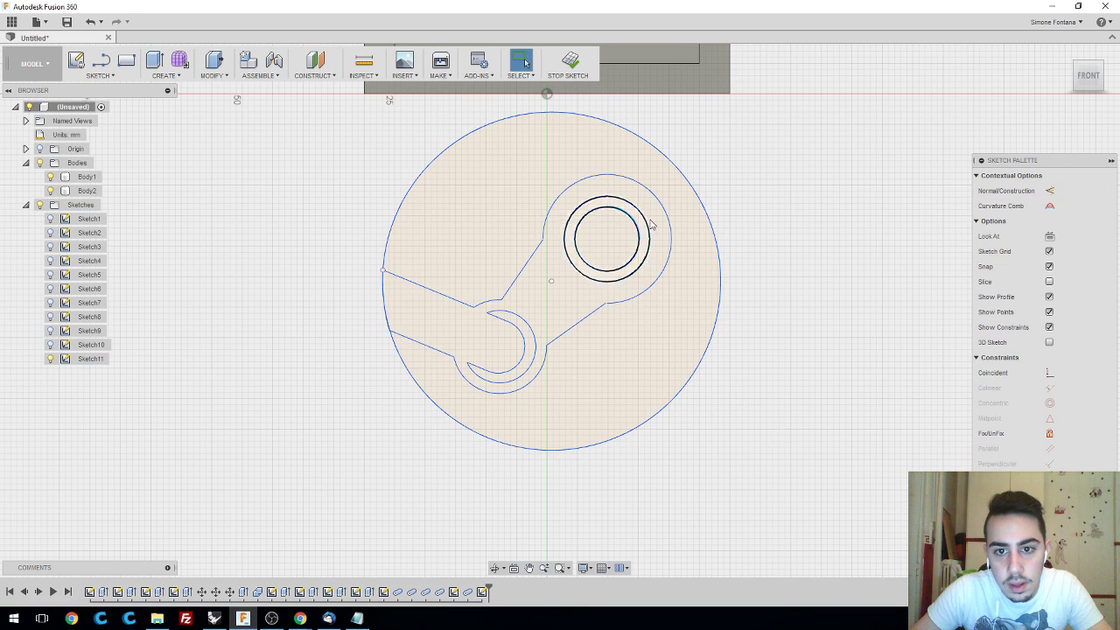
{"action": "left_click", "coordinate": [1110, 162]}
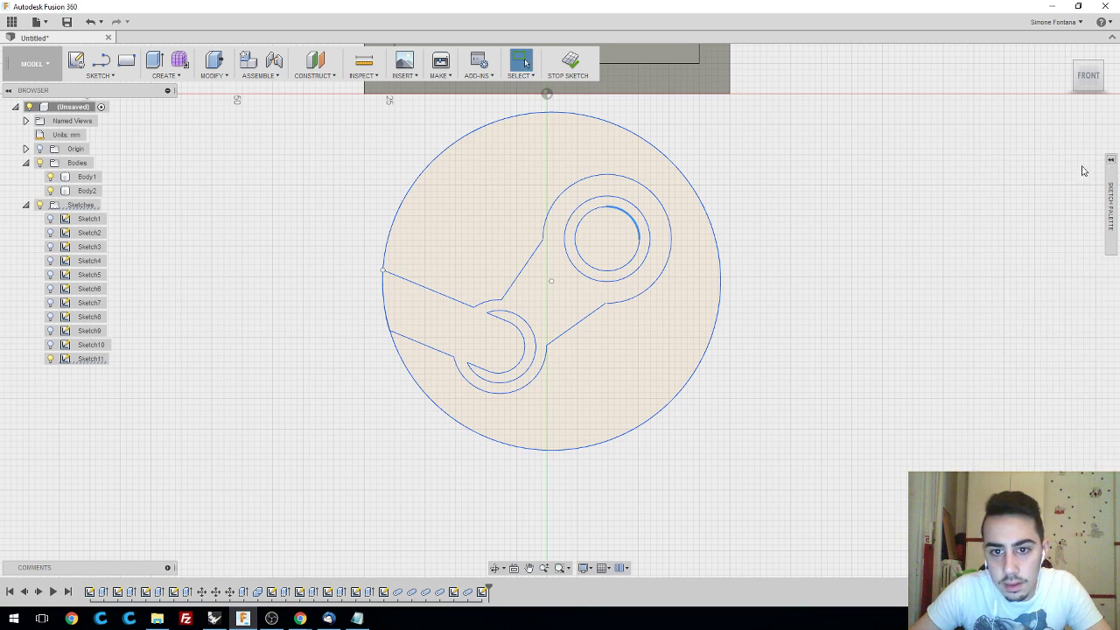
{"action": "scroll", "coordinate": [778, 313], "scroll_direction": "down", "scroll_amount": 2}
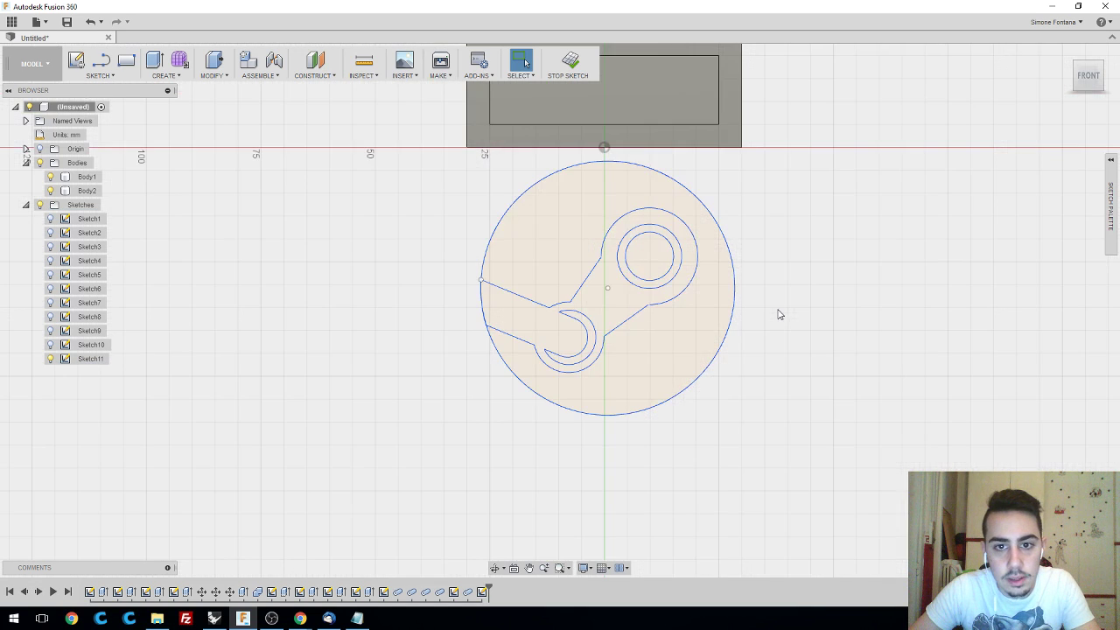
{"action": "scroll", "coordinate": [738, 215], "scroll_direction": "up", "scroll_amount": 2}
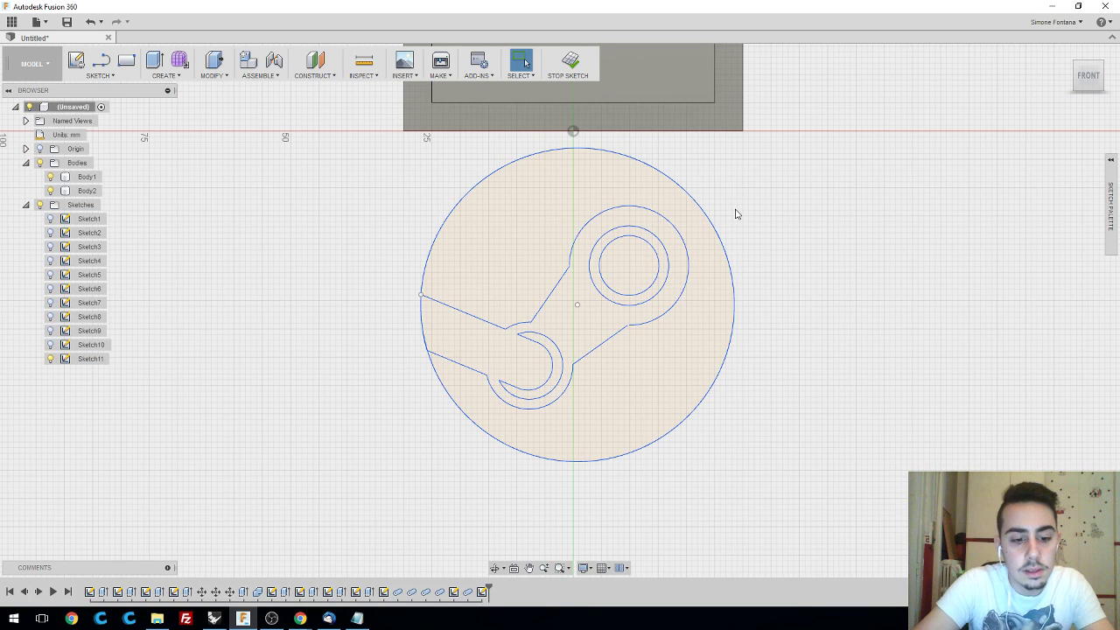
{"action": "type", "text": "smove"}
{"action": "key", "text": "Return"}
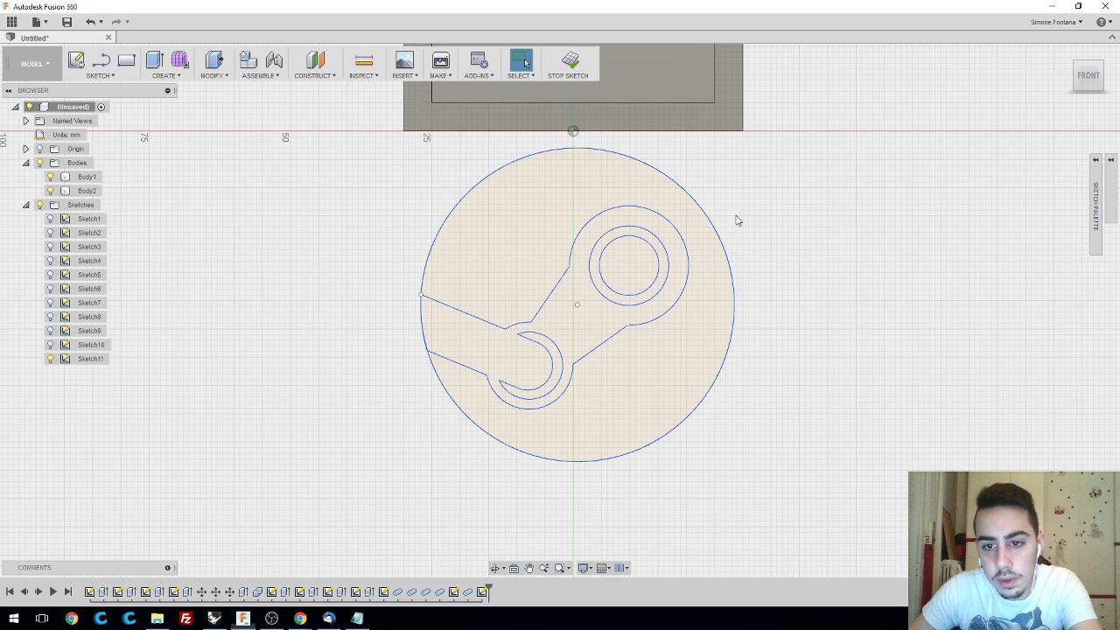
{"action": "left_click", "coordinate": [712, 389]}
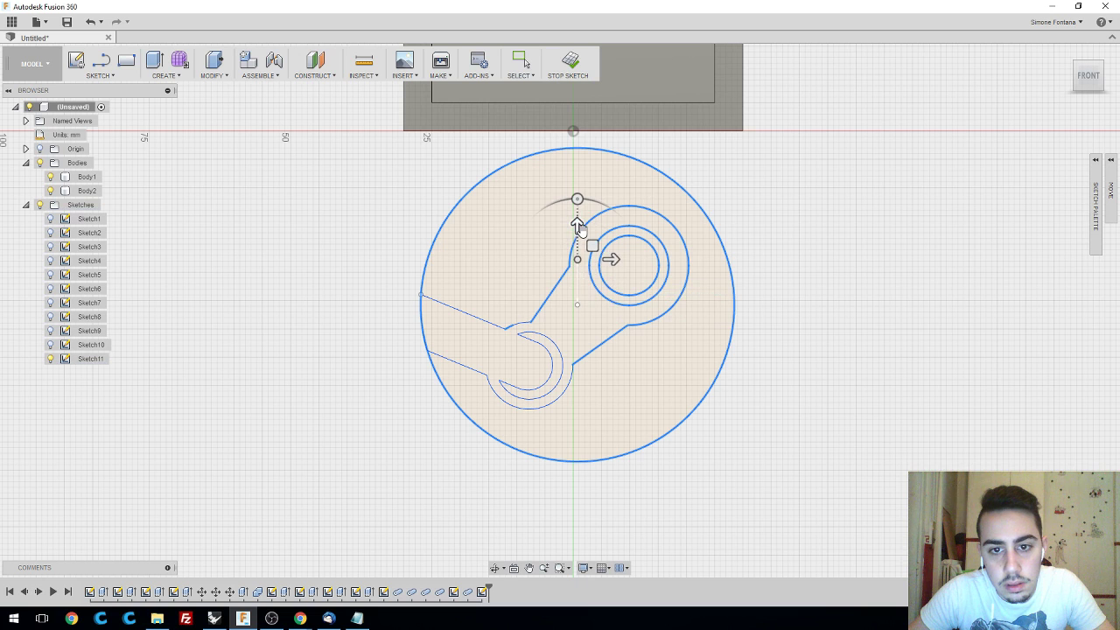
{"action": "key", "text": "Escape"}
{"action": "scroll", "coordinate": [801, 249], "scroll_direction": "up", "scroll_amount": 2}
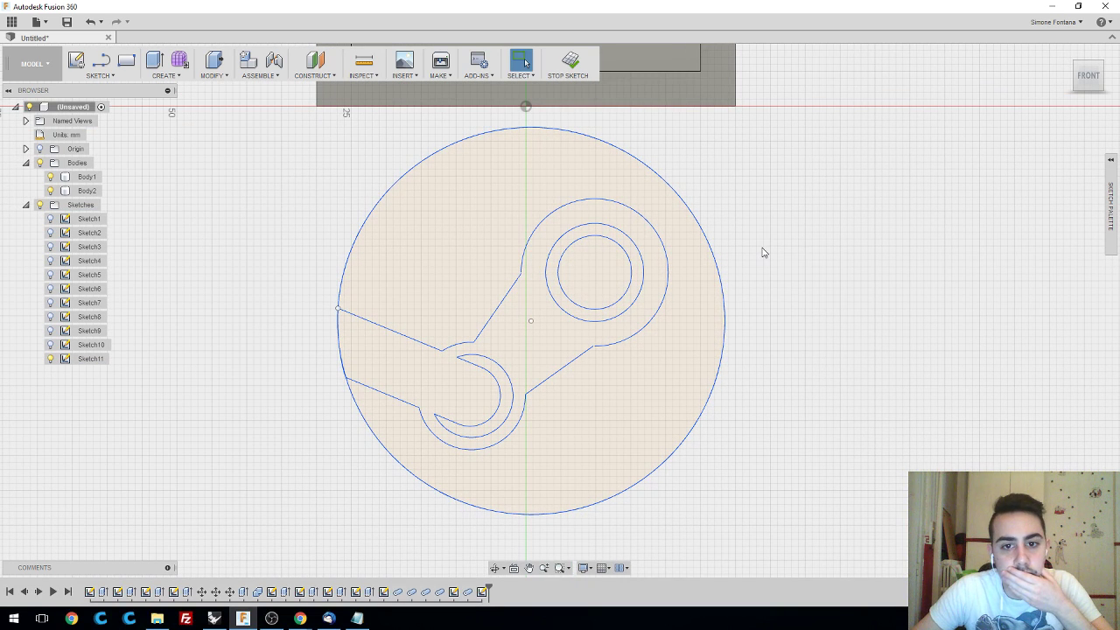
{"action": "scroll", "coordinate": [763, 253], "scroll_direction": "down", "scroll_amount": 1}
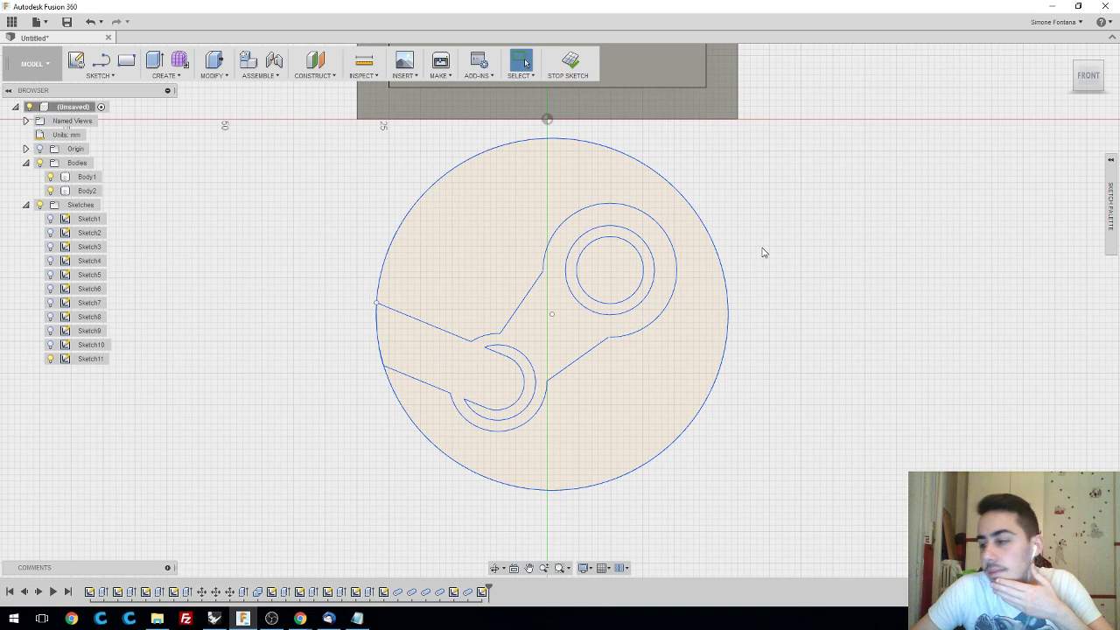
{"action": "scroll", "coordinate": [767, 330], "scroll_direction": "down", "scroll_amount": 1}
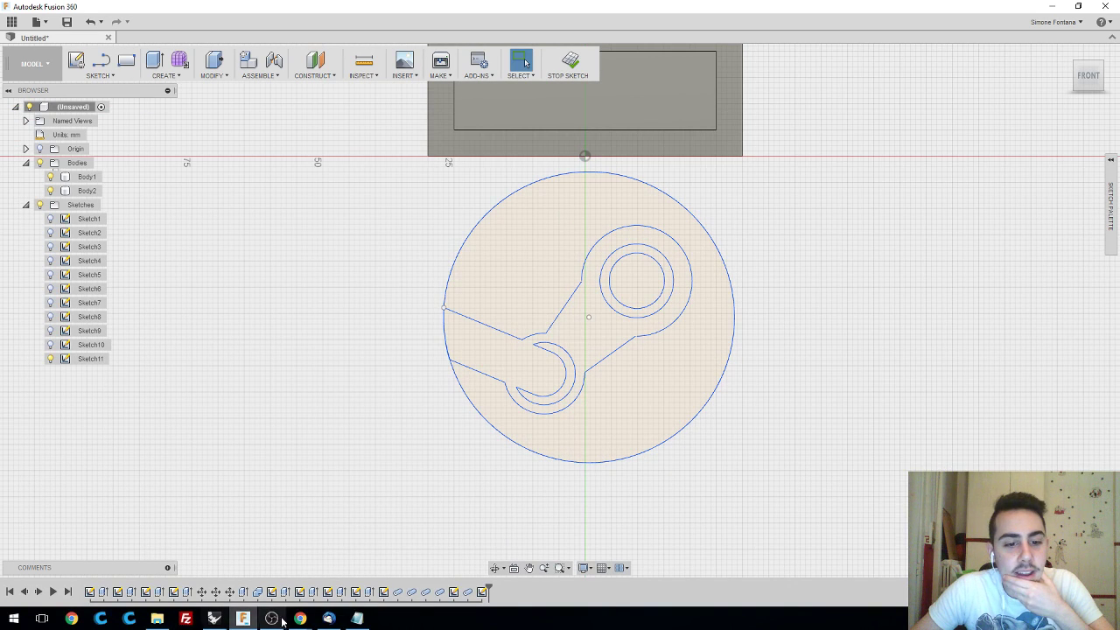
{"action": "scroll", "coordinate": [755, 428], "scroll_direction": "down", "scroll_amount": 1}
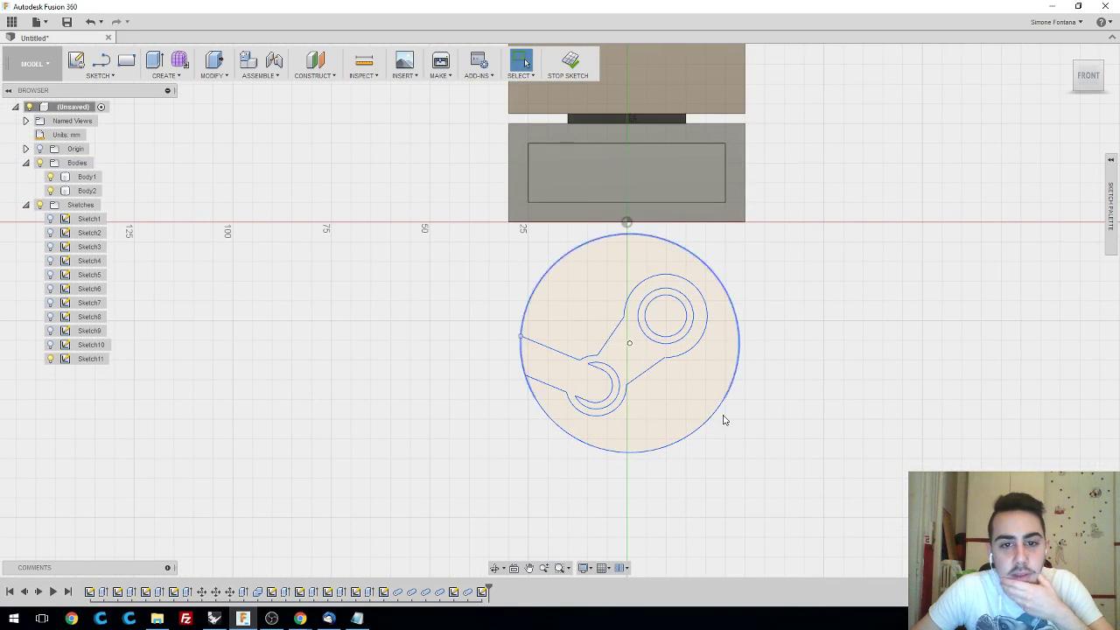
{"action": "mouse_move", "coordinate": [785, 310]}
{"action": "middle_mouse_down", "text": "shift"}
{"action": "mouse_move", "coordinate": [768, 318]}
{"action": "mouse_move", "coordinate": [826, 292]}
{"action": "mouse_move", "coordinate": [857, 308]}
{"action": "middle_mouse_up", "text": "shift"}
{"action": "mouse_move", "coordinate": [775, 318]}
{"action": "middle_mouse_down", "text": "shift"}
{"action": "mouse_move", "coordinate": [805, 292]}
{"action": "mouse_move", "coordinate": [794, 298]}
{"action": "mouse_move", "coordinate": [800, 283]}
{"action": "mouse_move", "coordinate": [863, 348]}
{"action": "middle_mouse_up", "text": "shift"}
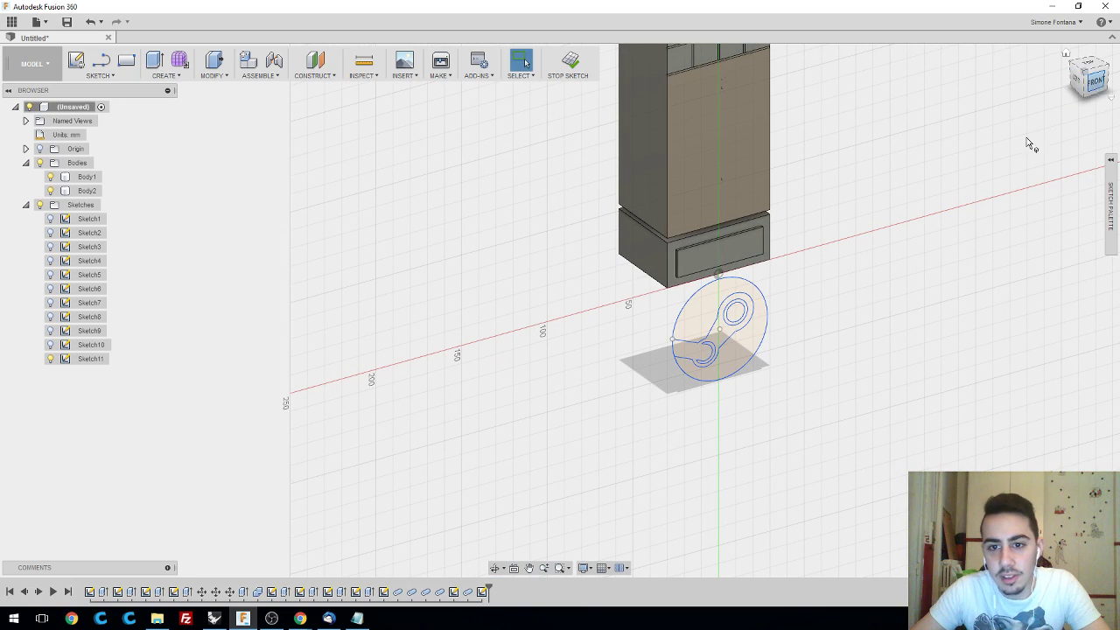
{"action": "scroll", "coordinate": [755, 312], "scroll_direction": "up", "scroll_amount": 6}
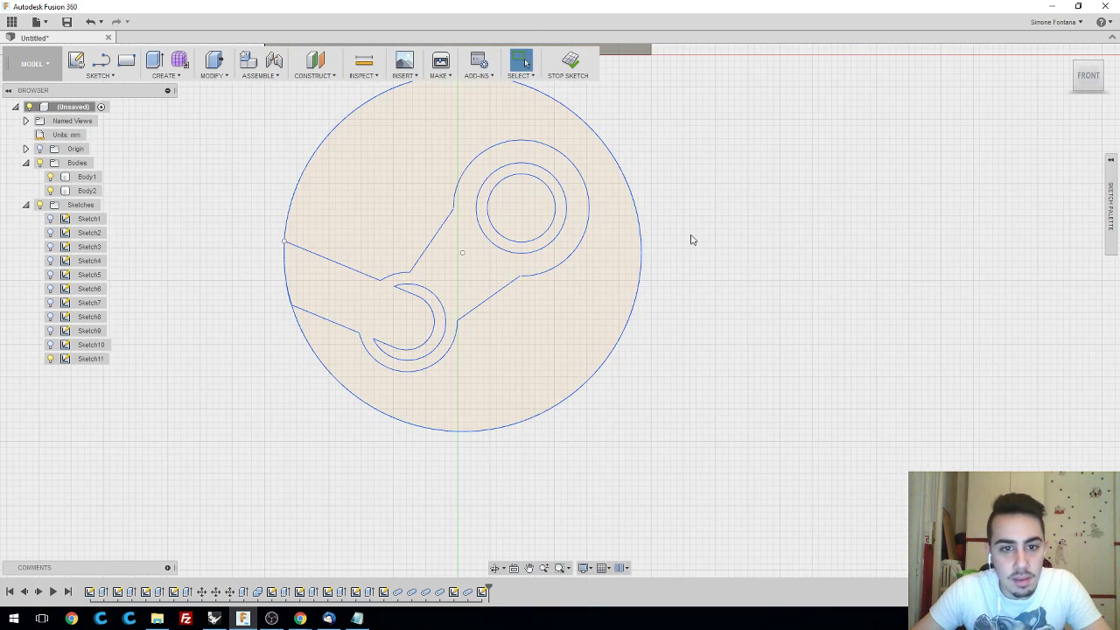
{"action": "mouse_move", "coordinate": [691, 239]}
{"action": "middle_mouse_down", "text": "shift"}
{"action": "mouse_move", "coordinate": [713, 267]}
{"action": "mouse_move", "coordinate": [691, 220]}
{"action": "mouse_move", "coordinate": [734, 317]}
{"action": "middle_mouse_up", "text": "shift"}
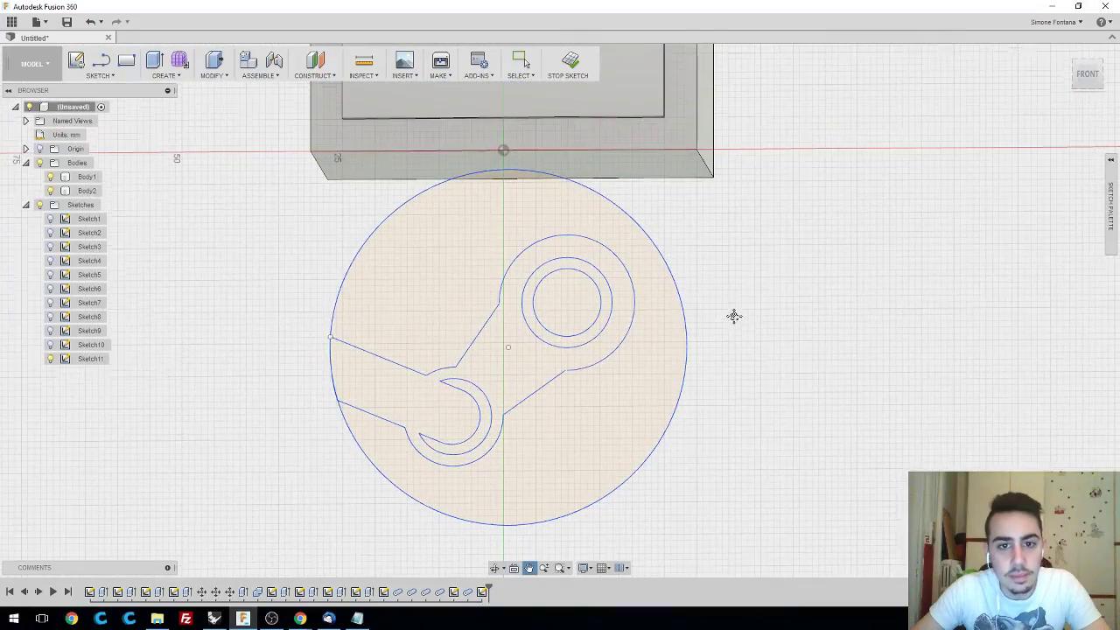
{"action": "key", "text": "Escape"}
{"action": "scroll", "coordinate": [732, 318], "scroll_direction": "down", "scroll_amount": 3}
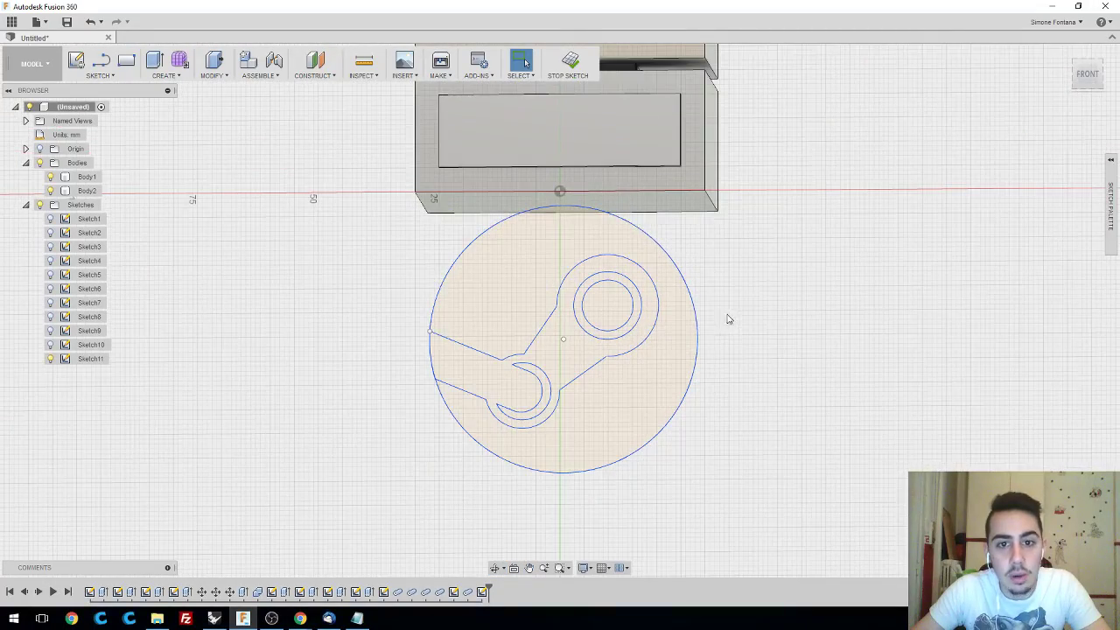
{"action": "left_click", "coordinate": [1098, 78]}
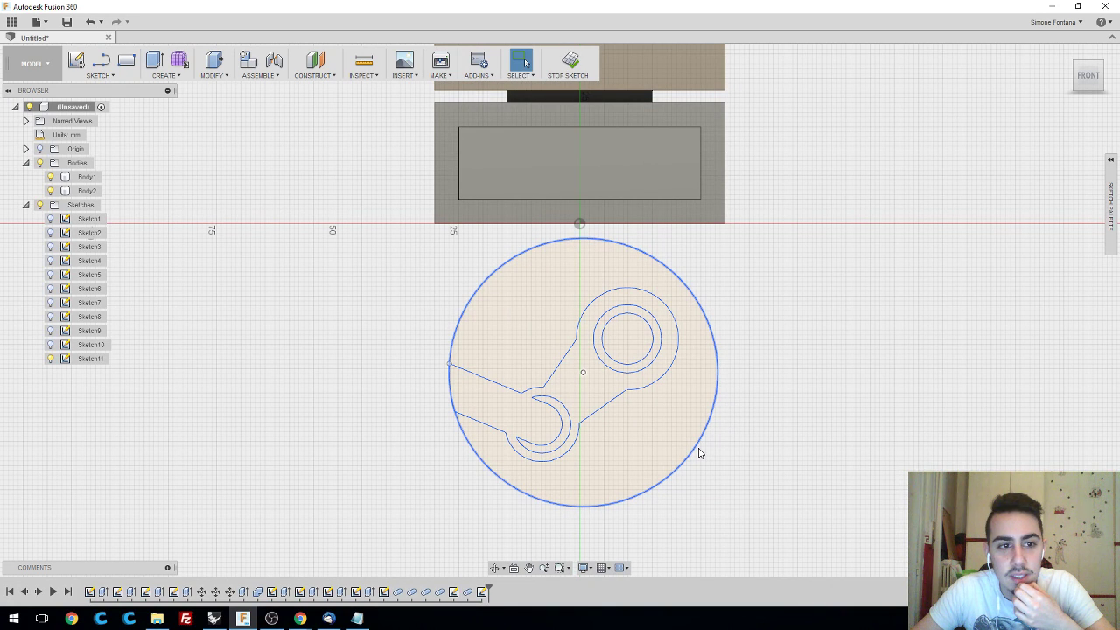
{"action": "scroll", "coordinate": [810, 402], "scroll_direction": "down", "scroll_amount": 2}
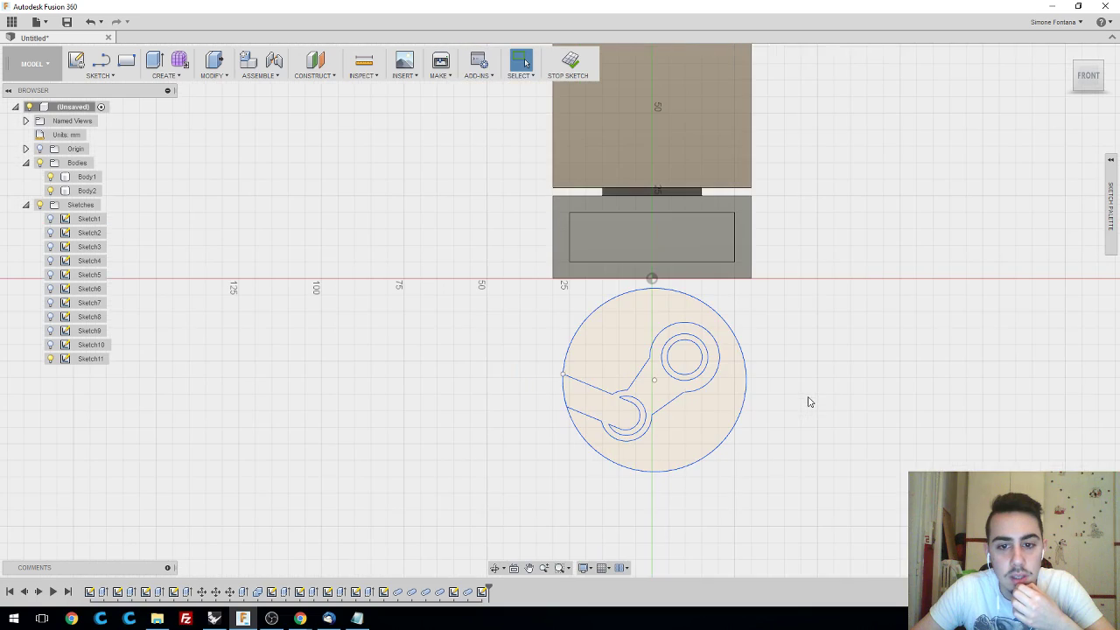
{"action": "scroll", "coordinate": [691, 350], "scroll_direction": "up", "scroll_amount": 3}
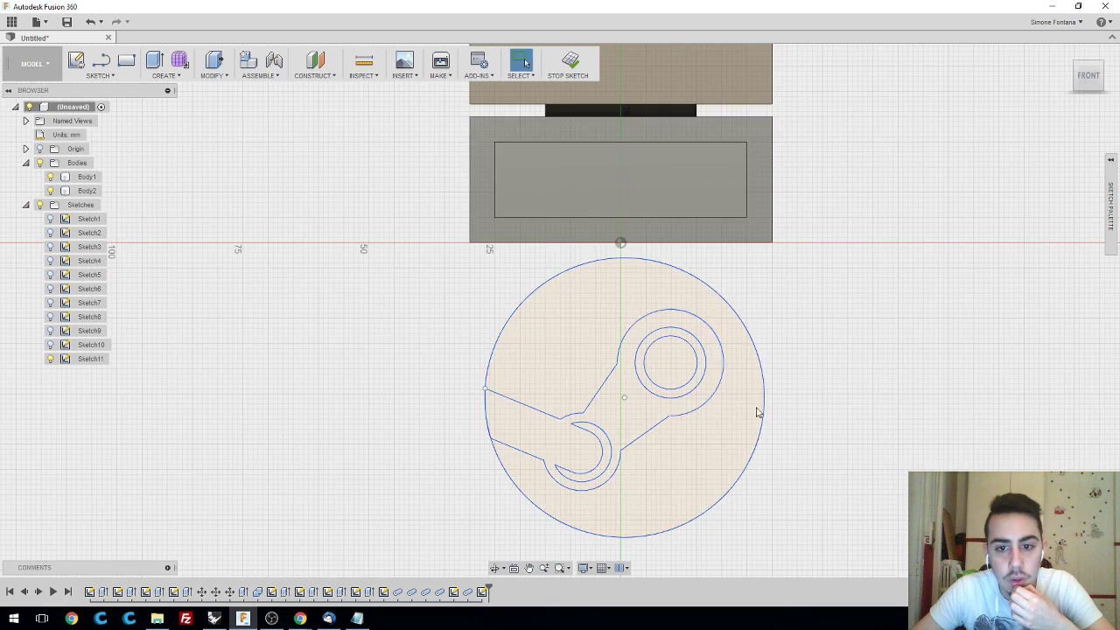
{"action": "scroll", "coordinate": [674, 362], "scroll_direction": "up", "scroll_amount": 5}
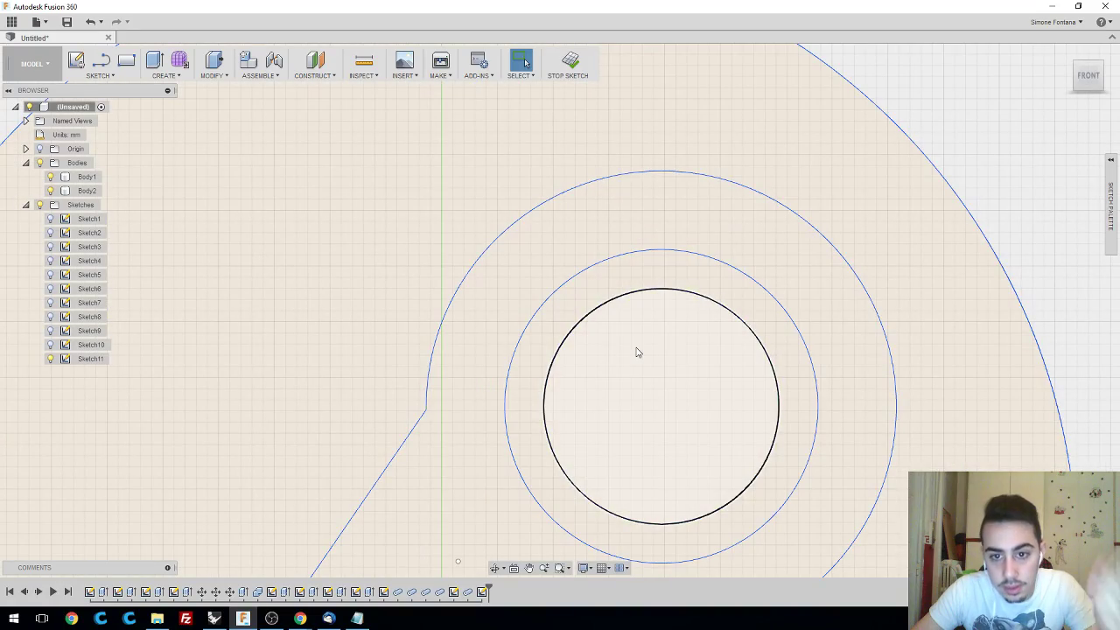
{"action": "scroll", "coordinate": [638, 353], "scroll_direction": "down", "scroll_amount": 5}
{"action": "scroll", "coordinate": [638, 353], "scroll_direction": "down", "scroll_amount": 2}
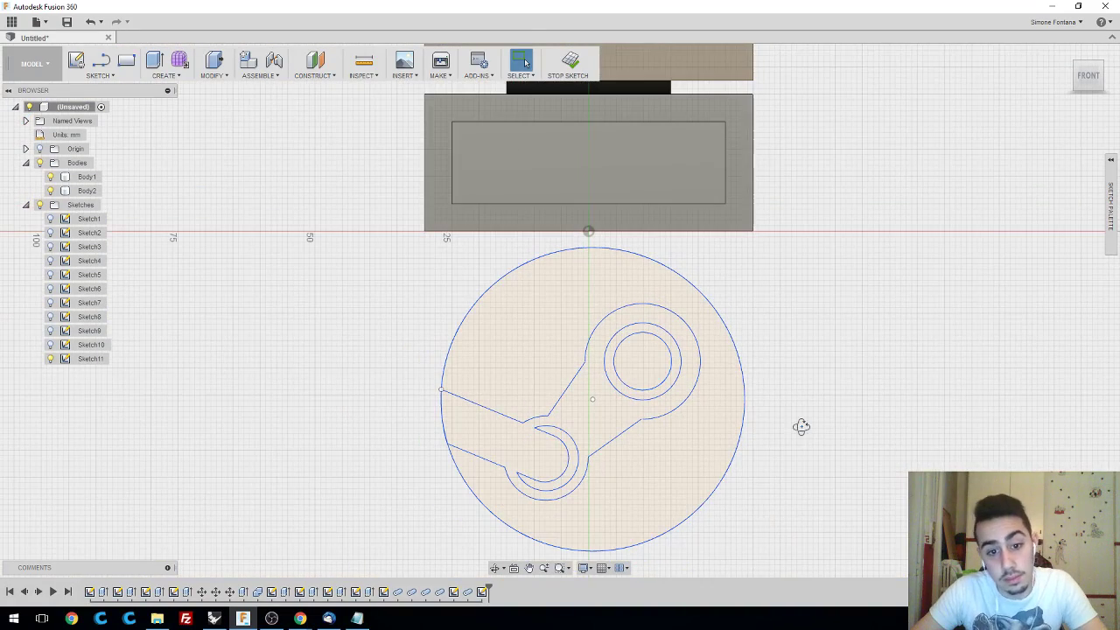
{"action": "middle_click_drag", "start_coordinate": [800, 425], "coordinate": [801, 424]}
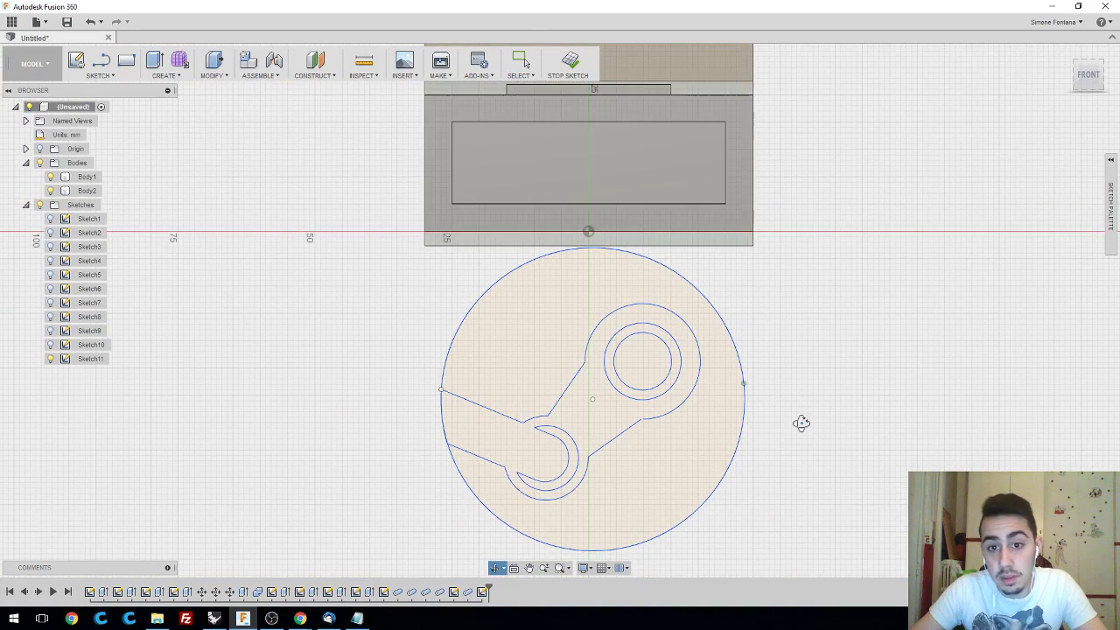
{"action": "left_click", "coordinate": [1089, 77]}
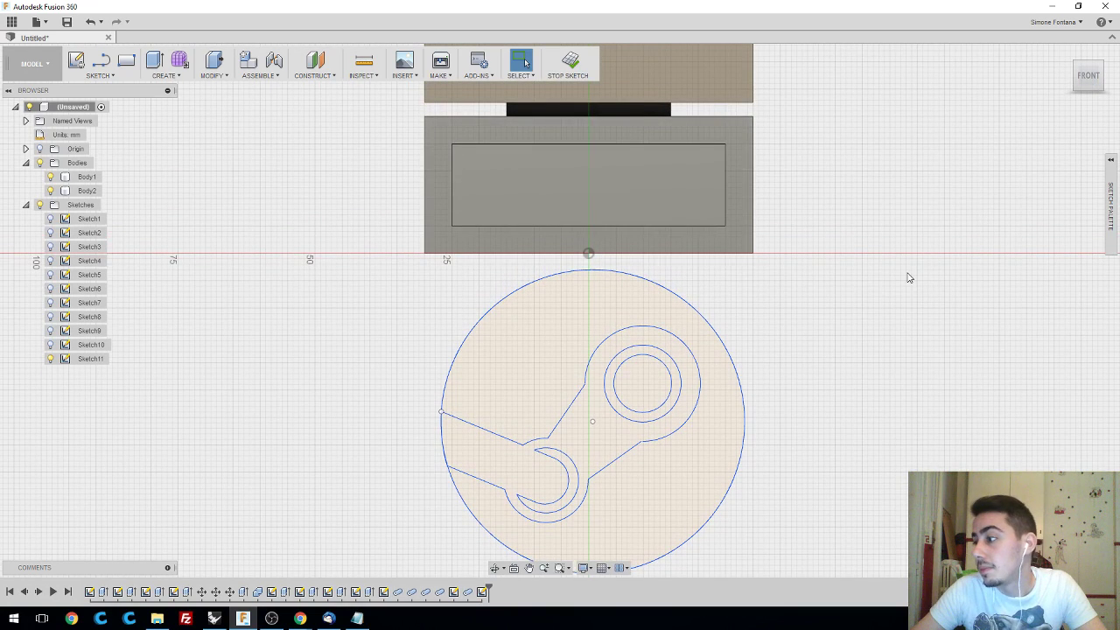
{"action": "scroll", "coordinate": [788, 351], "scroll_direction": "down", "scroll_amount": 5}
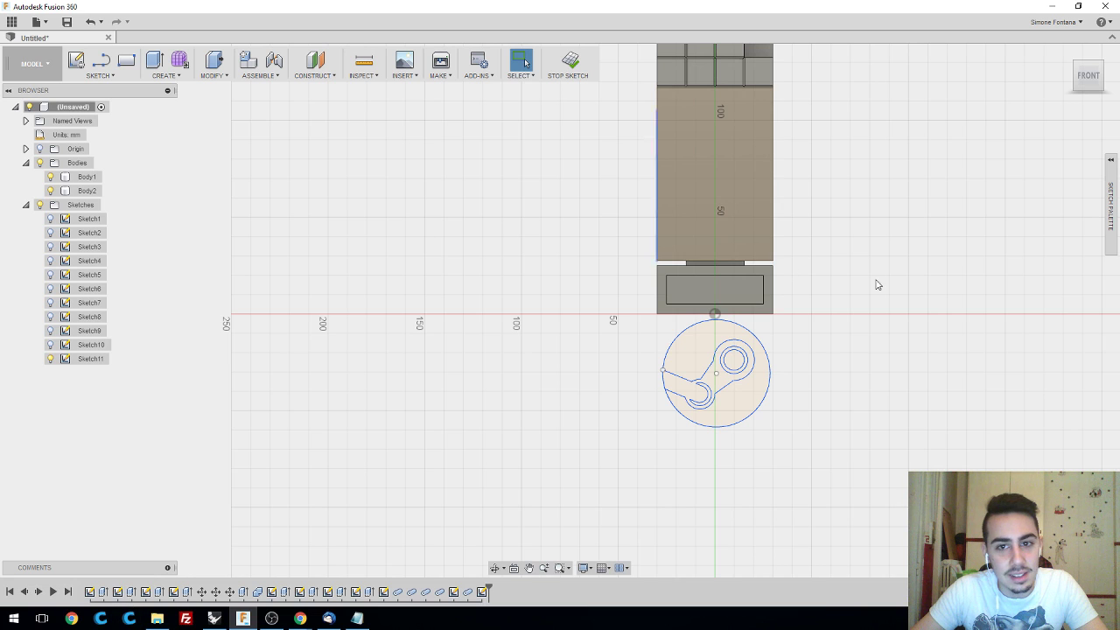
- Finish the sketch, orbit to an angled 3D view, and toggle Body1 and Body2 off and on
{"action": "left_click", "coordinate": [570, 70]}
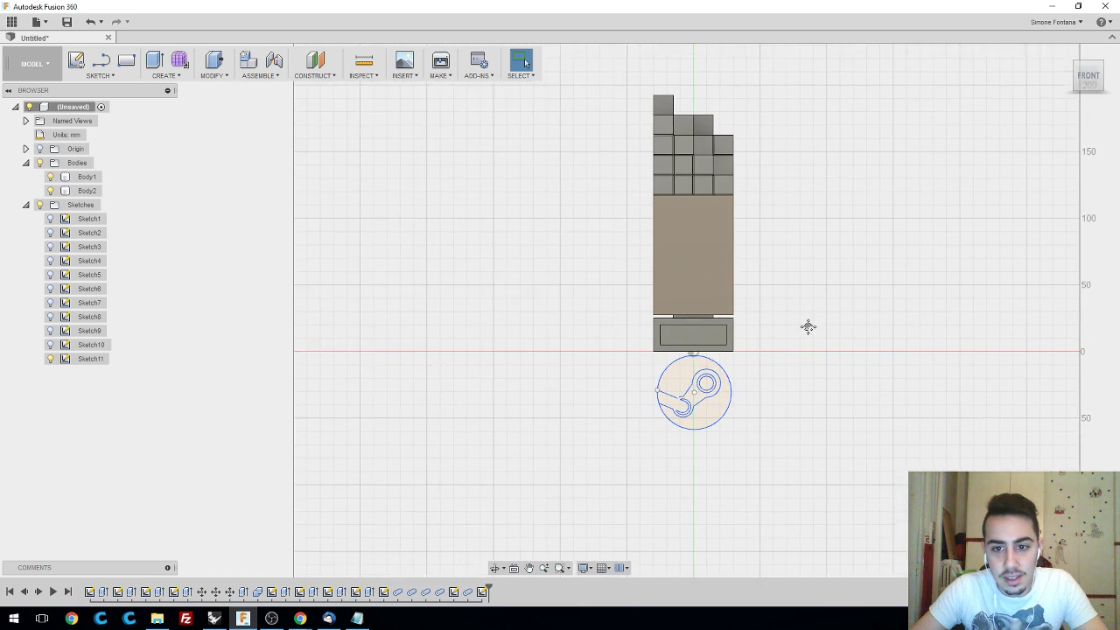
{"action": "middle_click_drag", "start_coordinate": [765, 351], "coordinate": [723, 362], "text": "shift"}
{"action": "middle_click_drag", "start_coordinate": [687, 401], "coordinate": [703, 357]}
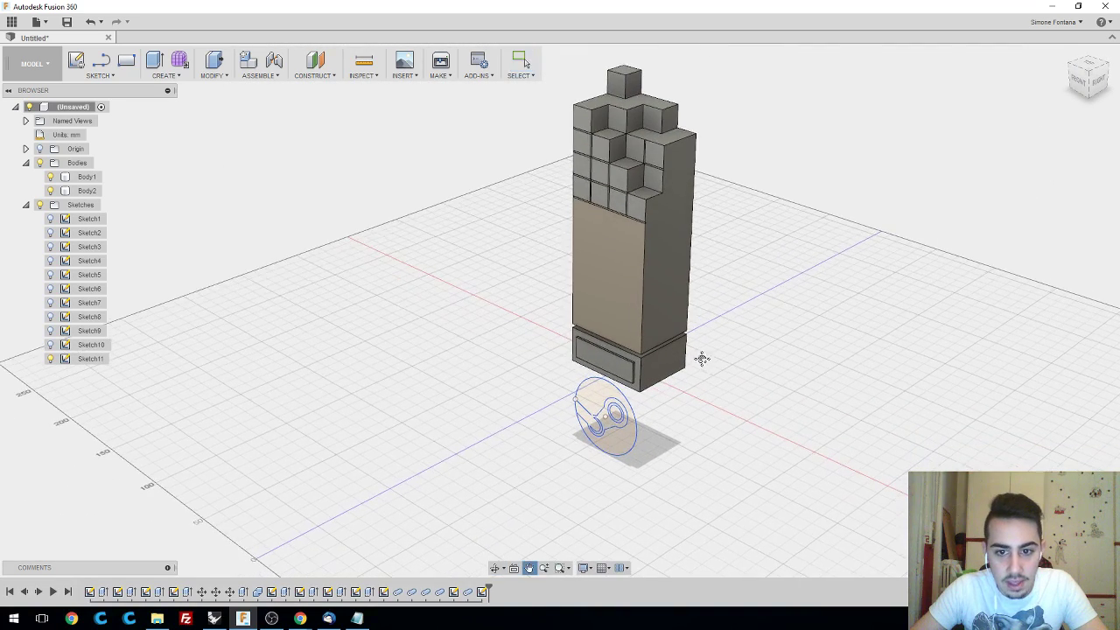
{"action": "left_click", "coordinate": [50, 178]}
{"action": "left_click", "coordinate": [49, 191]}
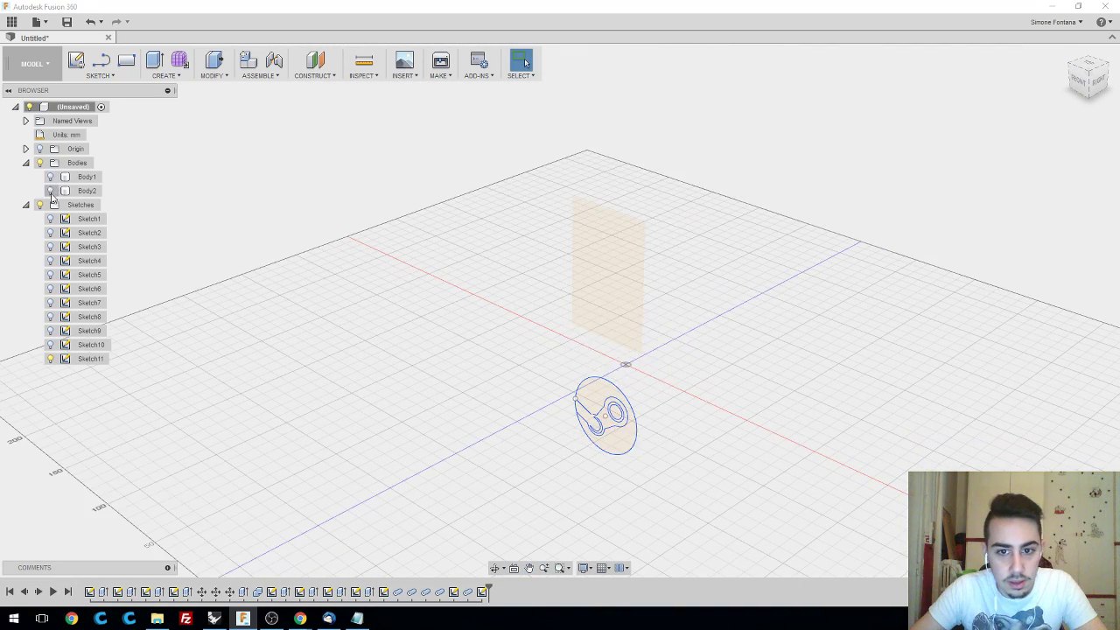
{"action": "left_click", "coordinate": [50, 177]}
{"action": "left_click", "coordinate": [50, 190]}
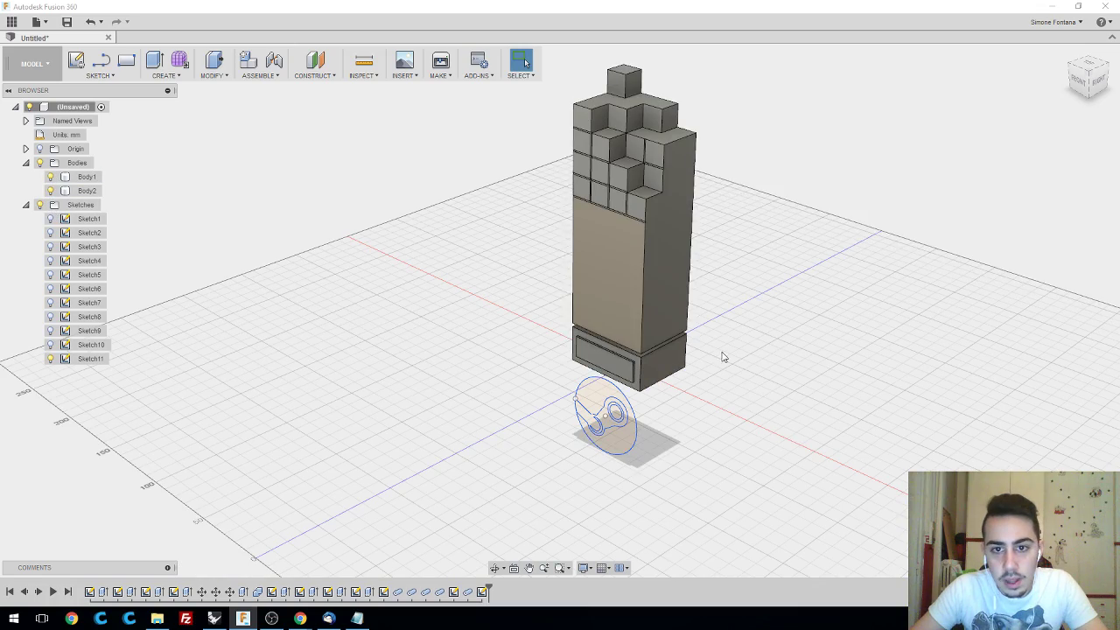
- Select the logo curves and orbit round to view the model from behind
{"action": "mouse_move", "coordinate": [723, 353]}
{"action": "middle_mouse_down"}
{"action": "mouse_move", "coordinate": [776, 340]}
{"action": "mouse_move", "coordinate": [727, 353]}
{"action": "mouse_move", "coordinate": [748, 375]}
{"action": "mouse_move", "coordinate": [810, 380]}
{"action": "mouse_move", "coordinate": [671, 358]}
{"action": "mouse_move", "coordinate": [735, 363]}
{"action": "middle_mouse_up"}
{"action": "key", "text": "Escape"}
{"action": "scroll", "coordinate": [730, 352], "scroll_direction": "up", "scroll_amount": 3}
{"action": "left_click", "coordinate": [608, 445]}
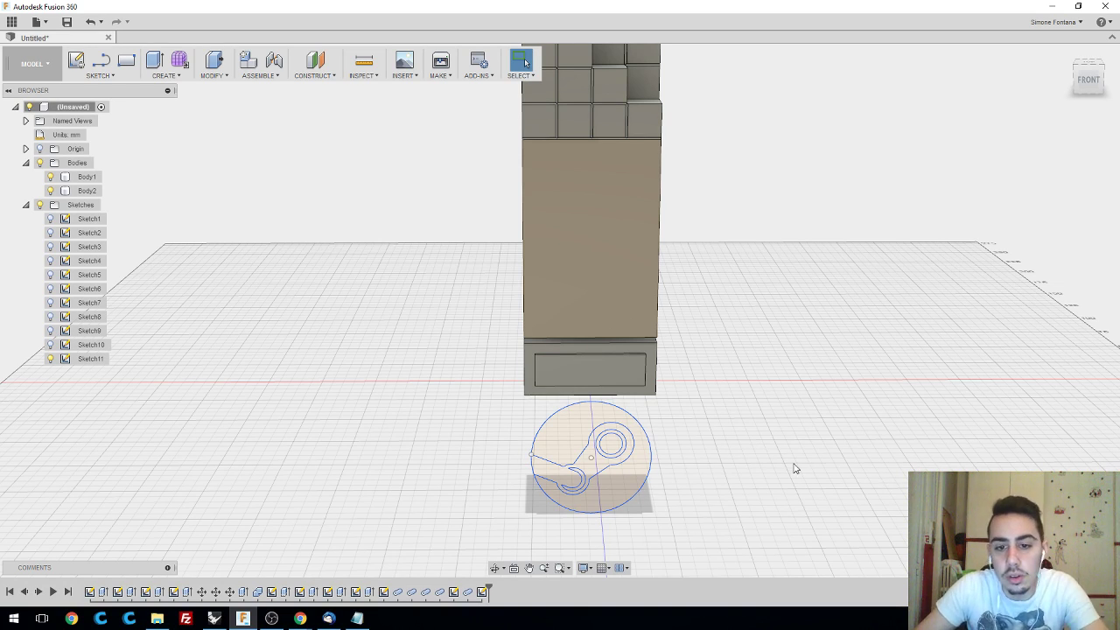
{"action": "middle_click_drag", "start_coordinate": [840, 393], "coordinate": [785, 412], "text": "shift"}
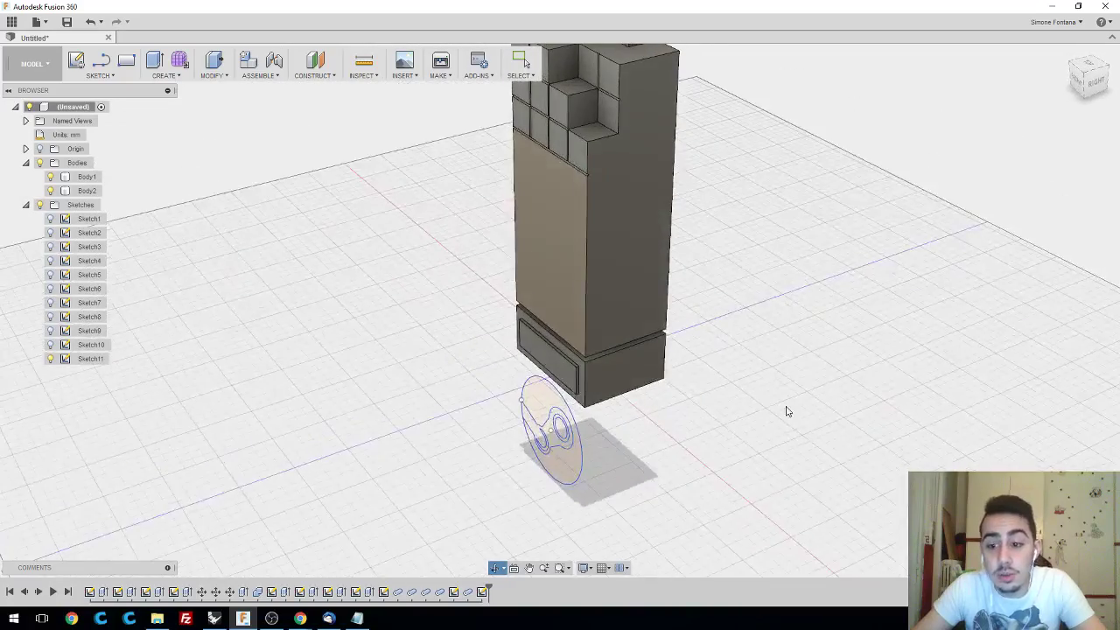
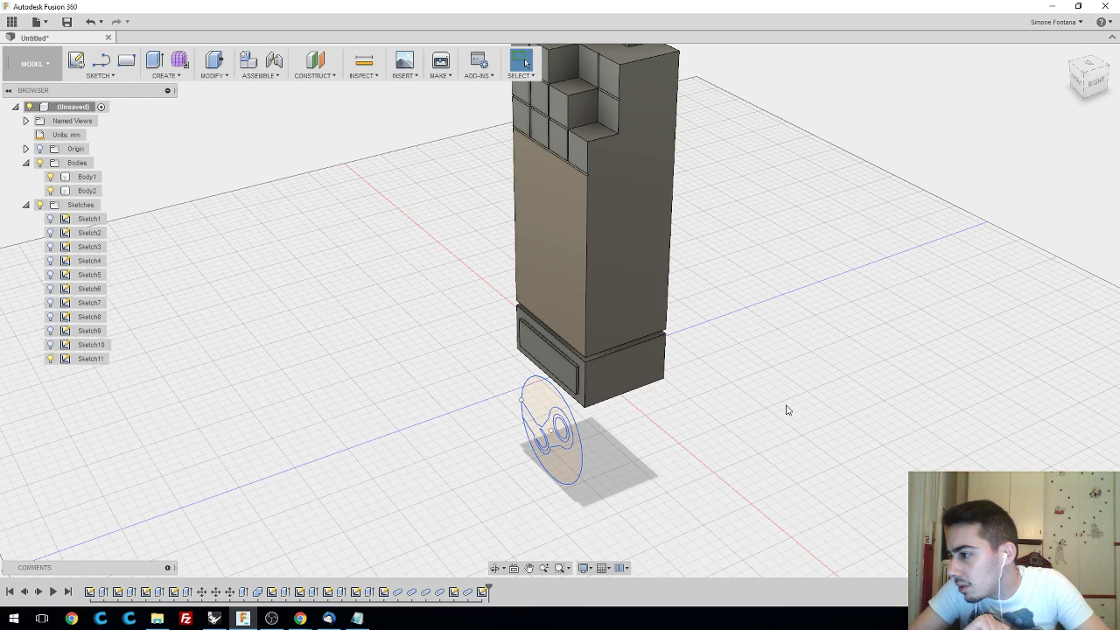
- Check the Steam Awards reference image and the live-stream chat, then return to Fusion 360
{"action": "key", "text": "alt+Tab"}
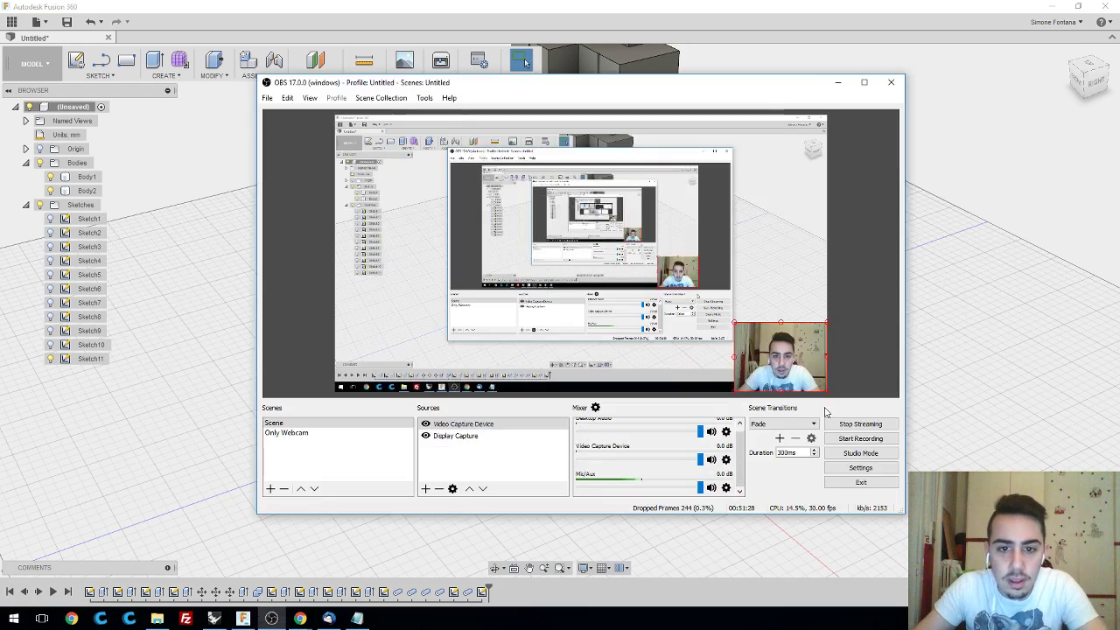
{"action": "key", "text": "alt+Tab"}
{"action": "left_click", "coordinate": [571, 283]}
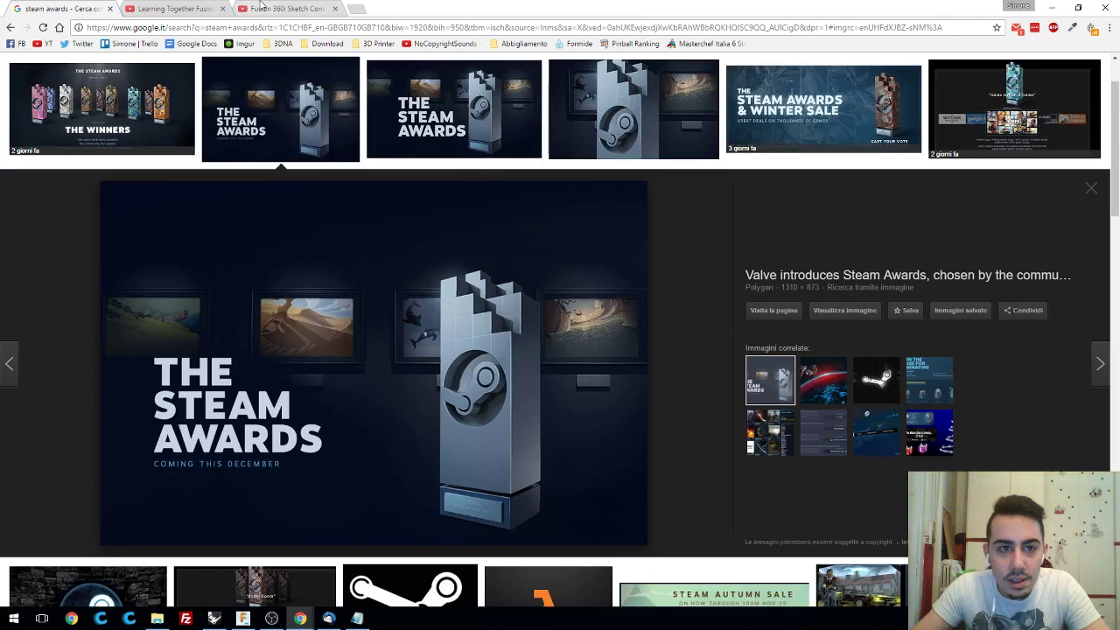
{"action": "key", "text": "ctrl+Tab"}
{"action": "scroll", "coordinate": [821, 499], "scroll_direction": "down", "scroll_amount": 1}
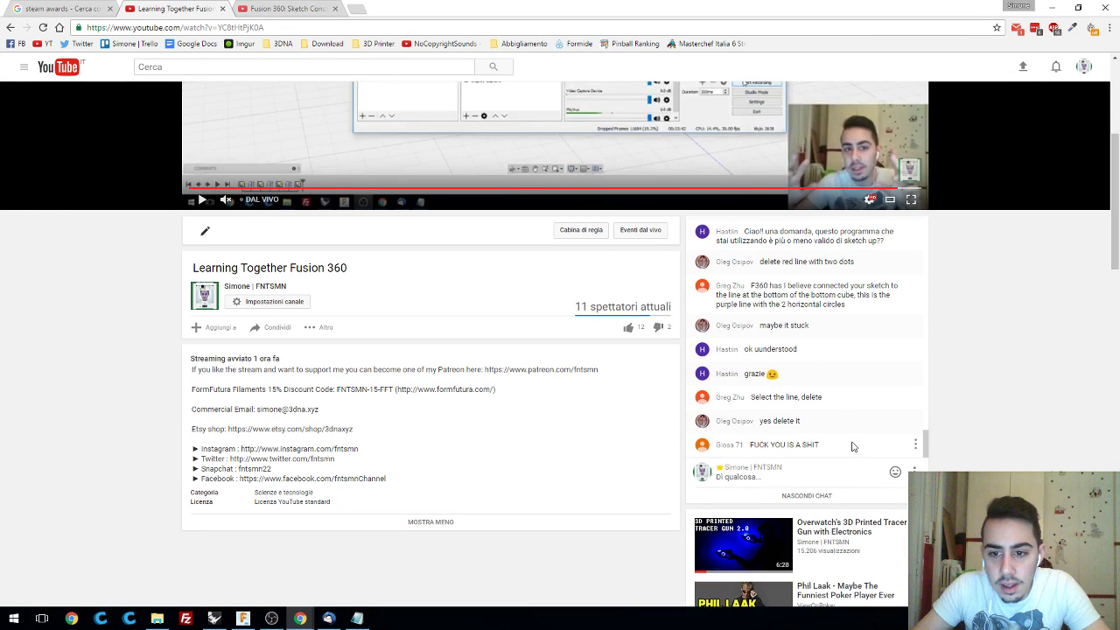
{"action": "left_click", "coordinate": [917, 446]}
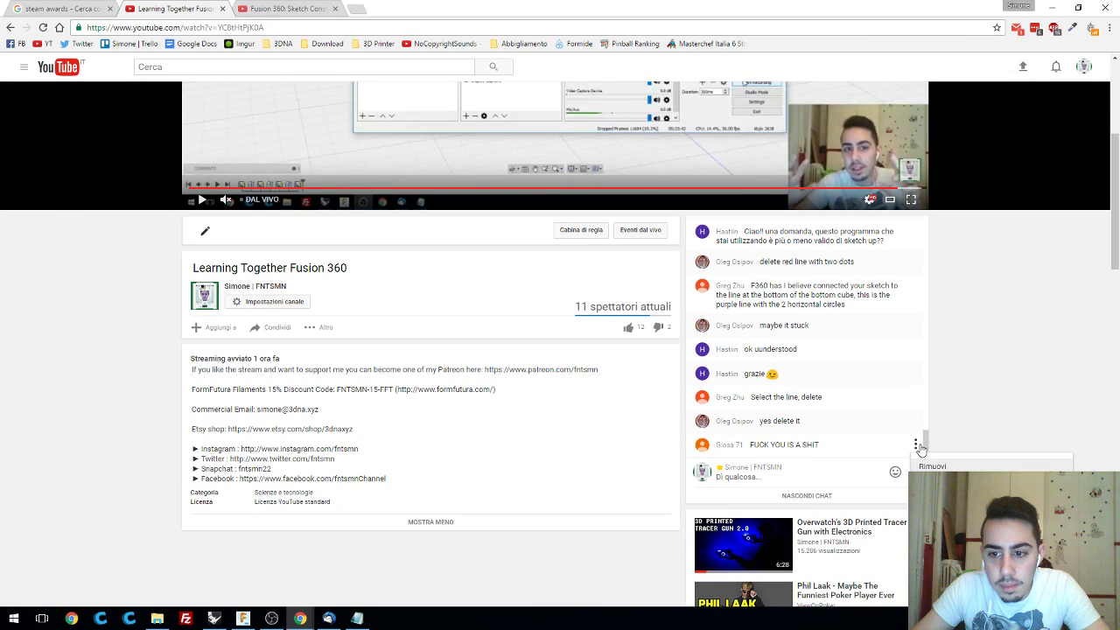
{"action": "left_click", "coordinate": [933, 467]}
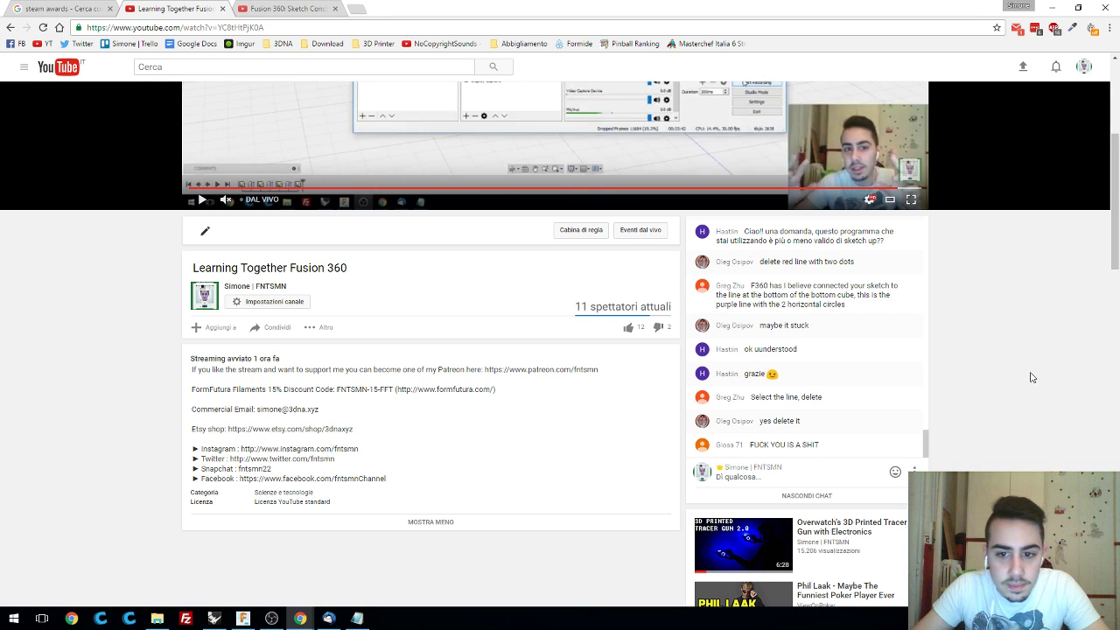
{"action": "left_click", "coordinate": [17, 7]}
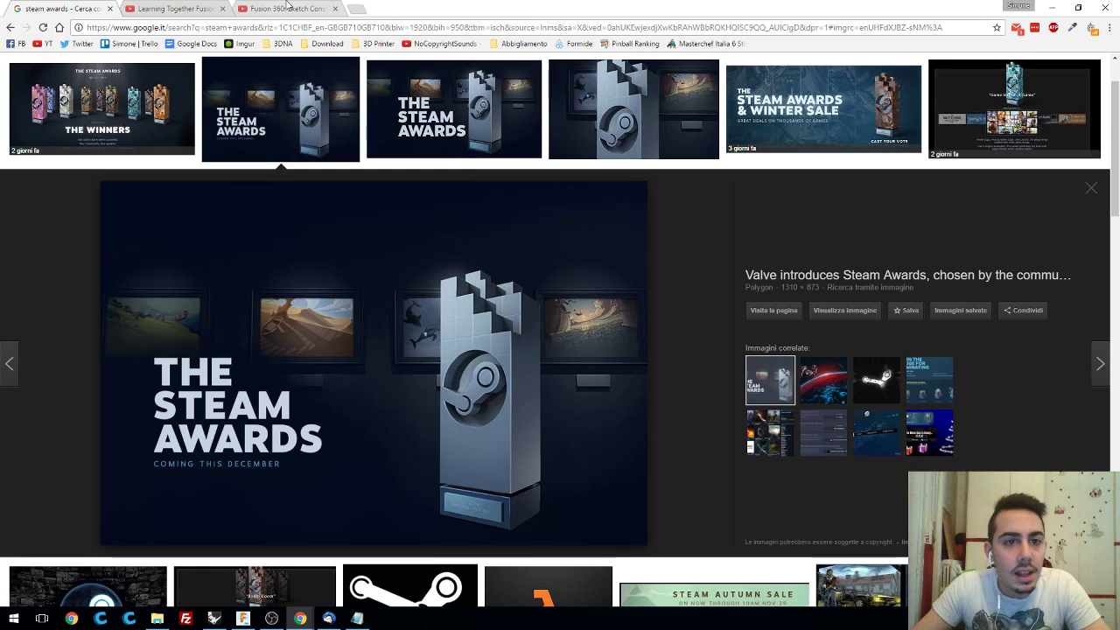
{"action": "left_click", "coordinate": [170, 8]}
{"action": "left_click", "coordinate": [243, 618]}
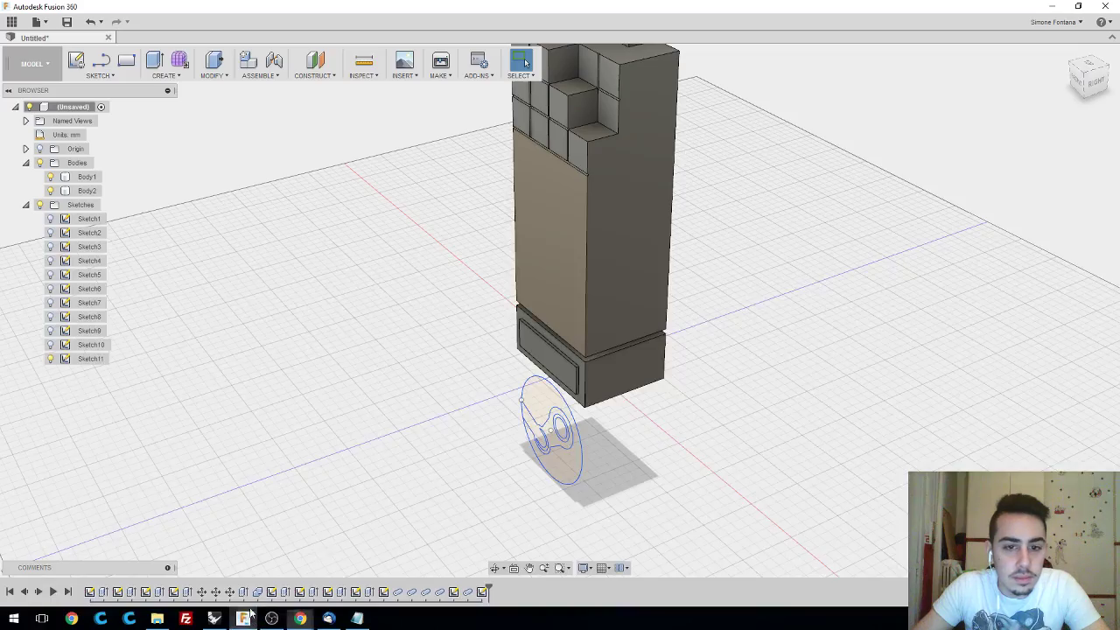
- Orbit and pan around the tower until the Steam logo sketch below the base faces the viewer
{"action": "middle_click_drag", "start_coordinate": [631, 412], "coordinate": [675, 412], "text": "shift"}
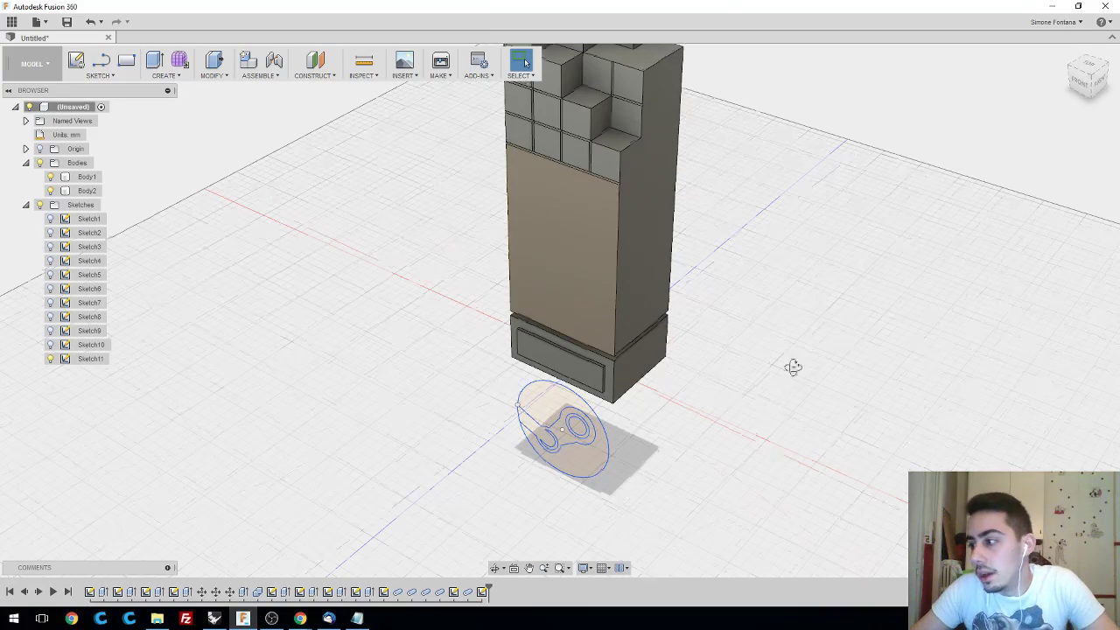
{"action": "middle_click_drag", "start_coordinate": [793, 367], "coordinate": [815, 388], "text": "shift"}
{"action": "middle_click_drag", "start_coordinate": [700, 457], "coordinate": [666, 460]}
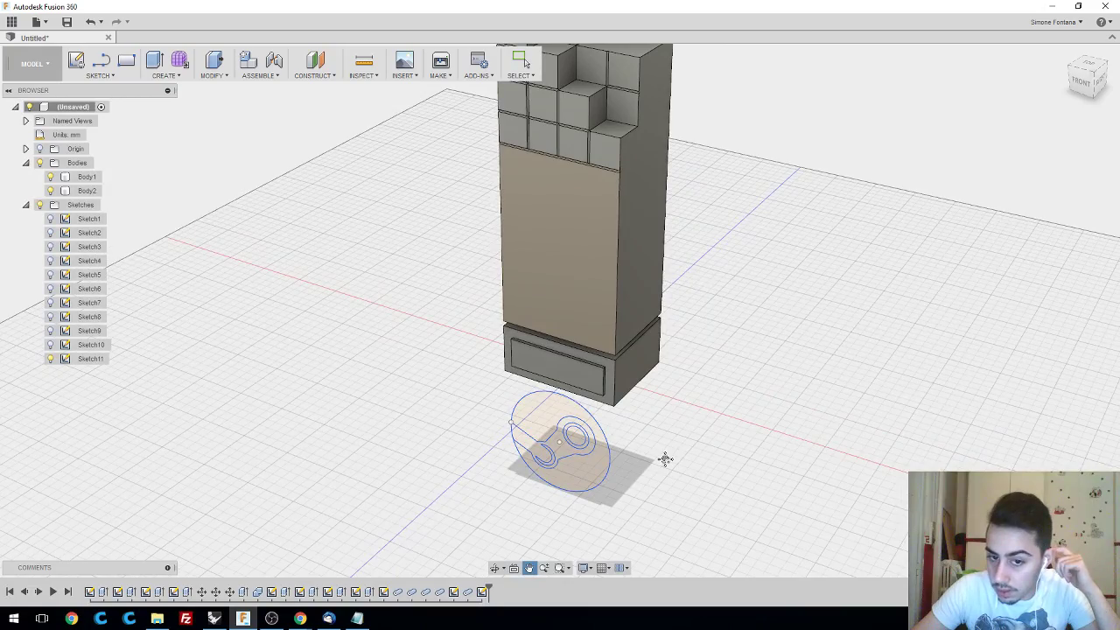
{"action": "key", "text": "Escape"}
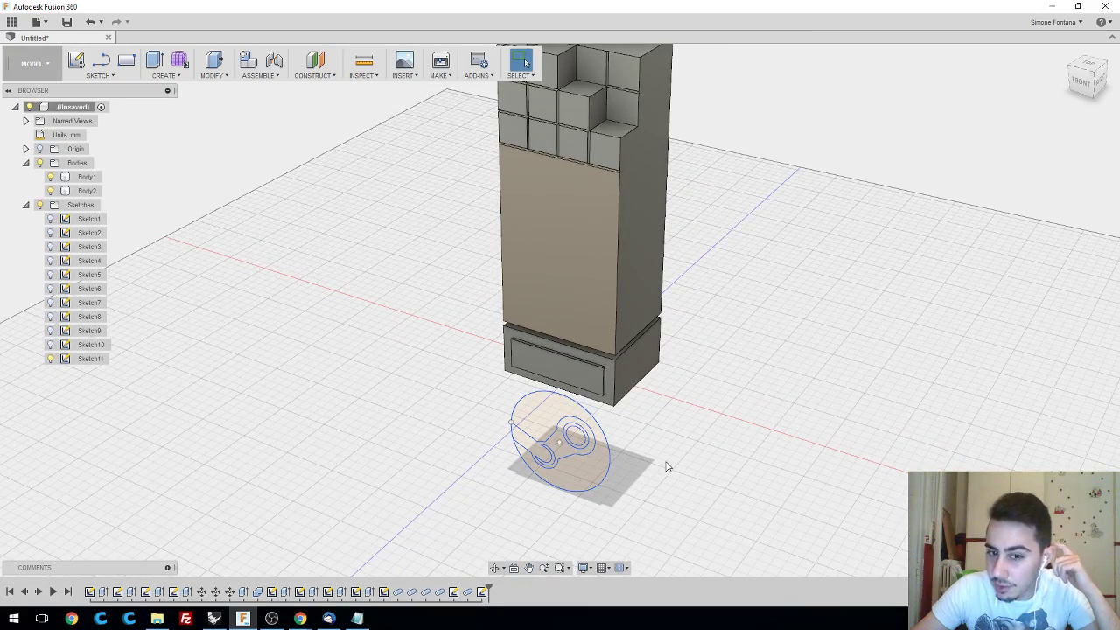
{"action": "mouse_move", "coordinate": [666, 470]}
{"action": "middle_mouse_down", "text": "shift"}
{"action": "mouse_move", "coordinate": [683, 458]}
{"action": "mouse_move", "coordinate": [730, 458]}
{"action": "mouse_move", "coordinate": [707, 454]}
{"action": "middle_mouse_up", "text": "shift"}
{"action": "scroll", "coordinate": [705, 451], "scroll_direction": "down", "scroll_amount": 4}
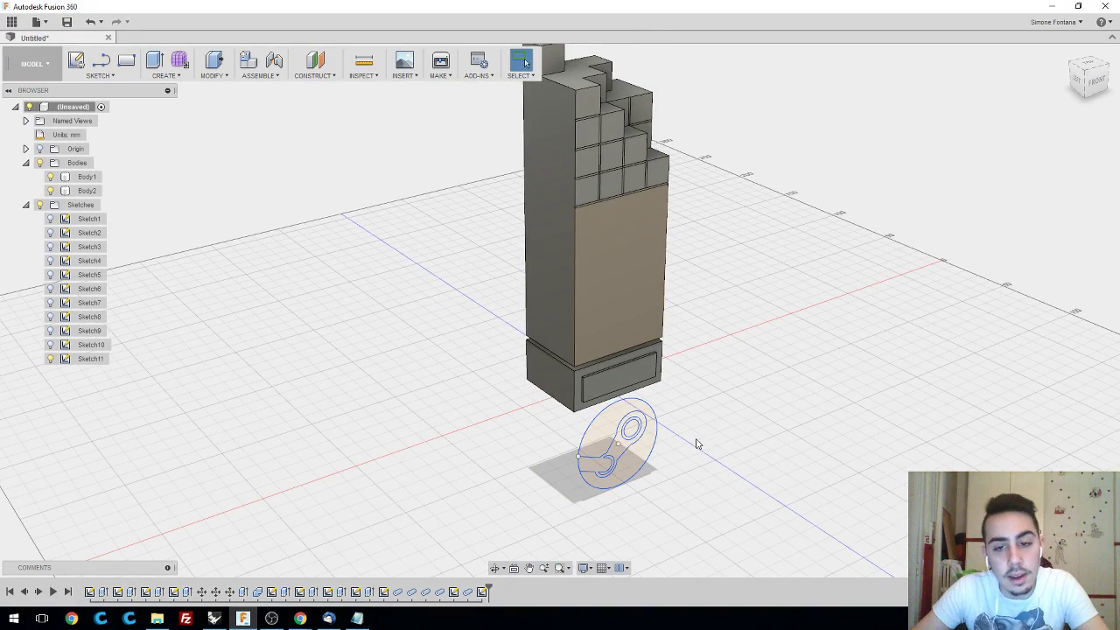
{"action": "middle_click_drag", "start_coordinate": [698, 446], "coordinate": [639, 449], "text": "shift"}
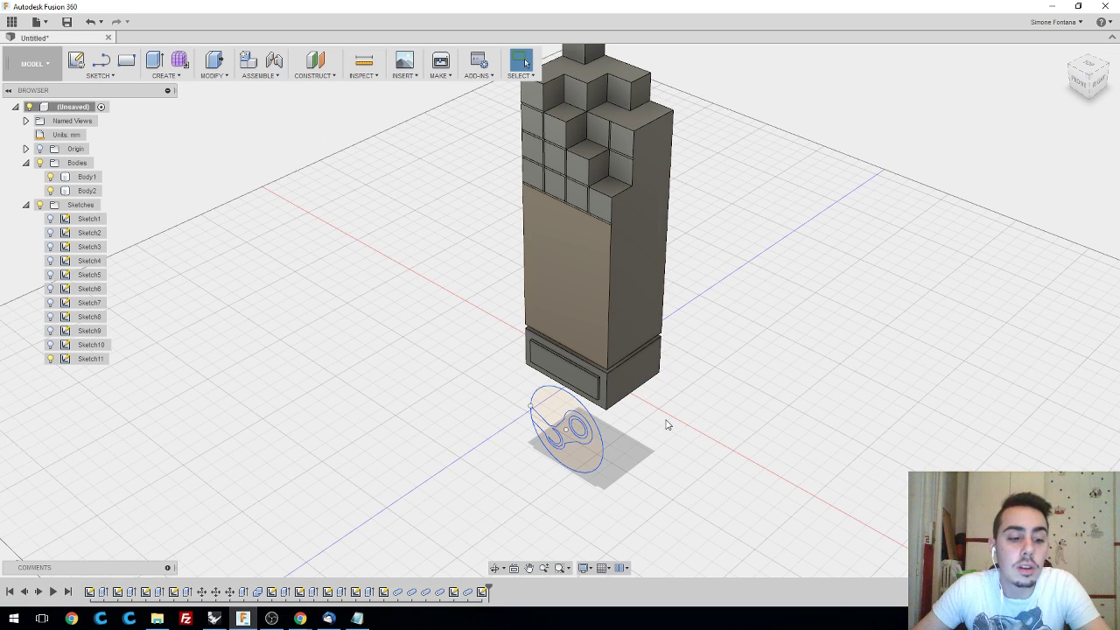
{"action": "mouse_move", "coordinate": [682, 414]}
{"action": "middle_mouse_down", "text": "shift"}
{"action": "mouse_move", "coordinate": [743, 397]}
{"action": "mouse_move", "coordinate": [713, 408]}
{"action": "mouse_move", "coordinate": [692, 435]}
{"action": "mouse_move", "coordinate": [688, 380]}
{"action": "middle_mouse_up", "text": "shift"}
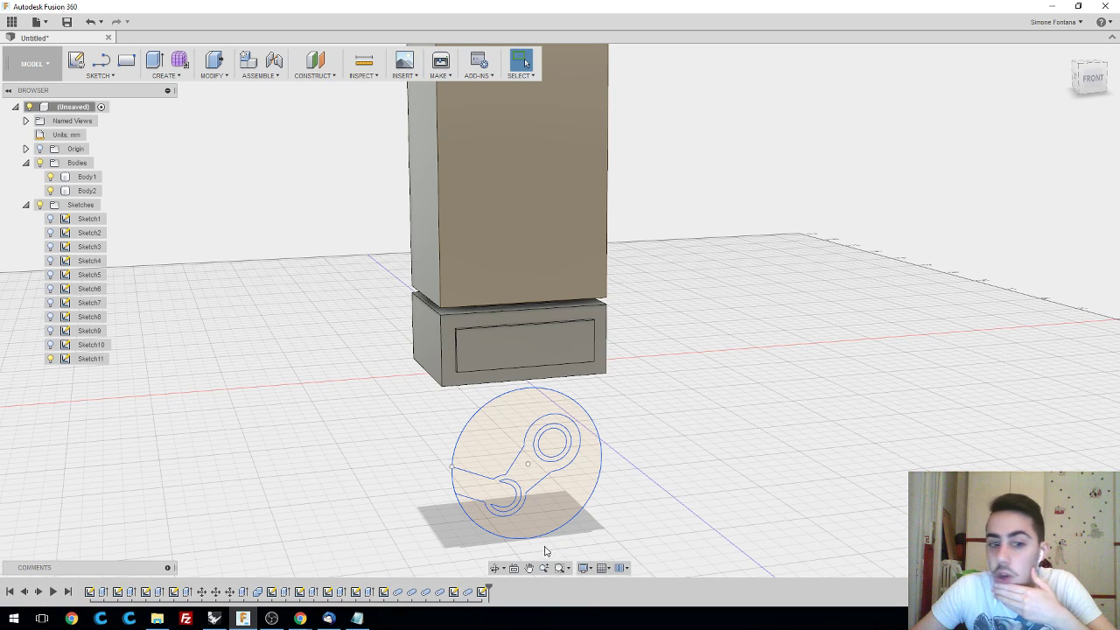
{"action": "mouse_move", "coordinate": [299, 620]}
{"action": "left_click", "coordinate": [296, 564]}
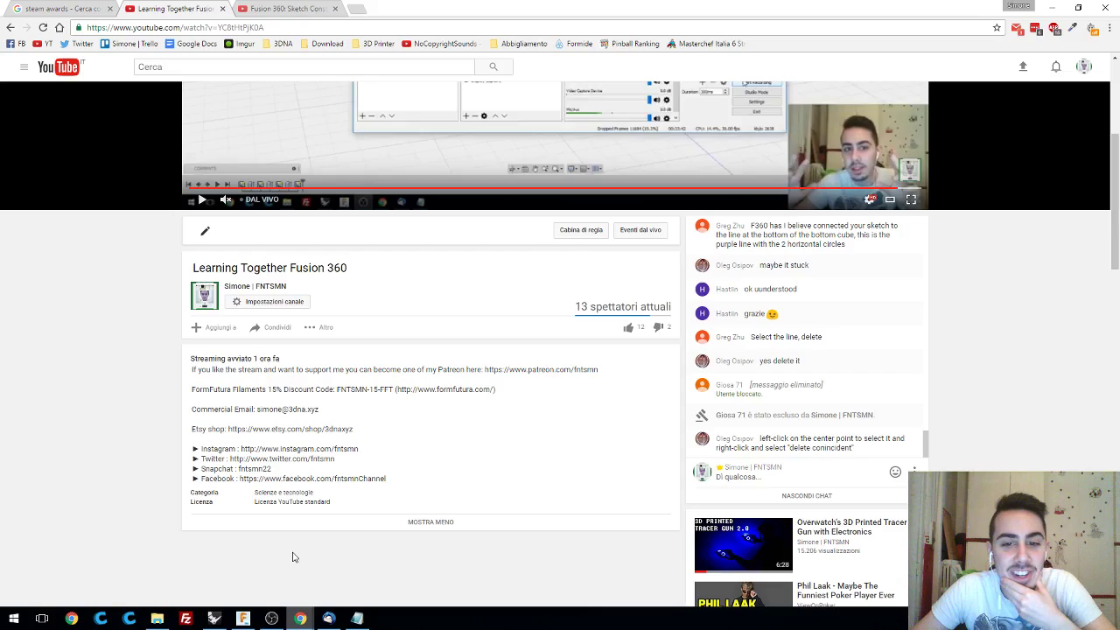
{"action": "scroll", "coordinate": [1060, 367], "scroll_direction": "up", "scroll_amount": 1}
{"action": "scroll", "coordinate": [1035, 422], "scroll_direction": "up", "scroll_amount": 2}
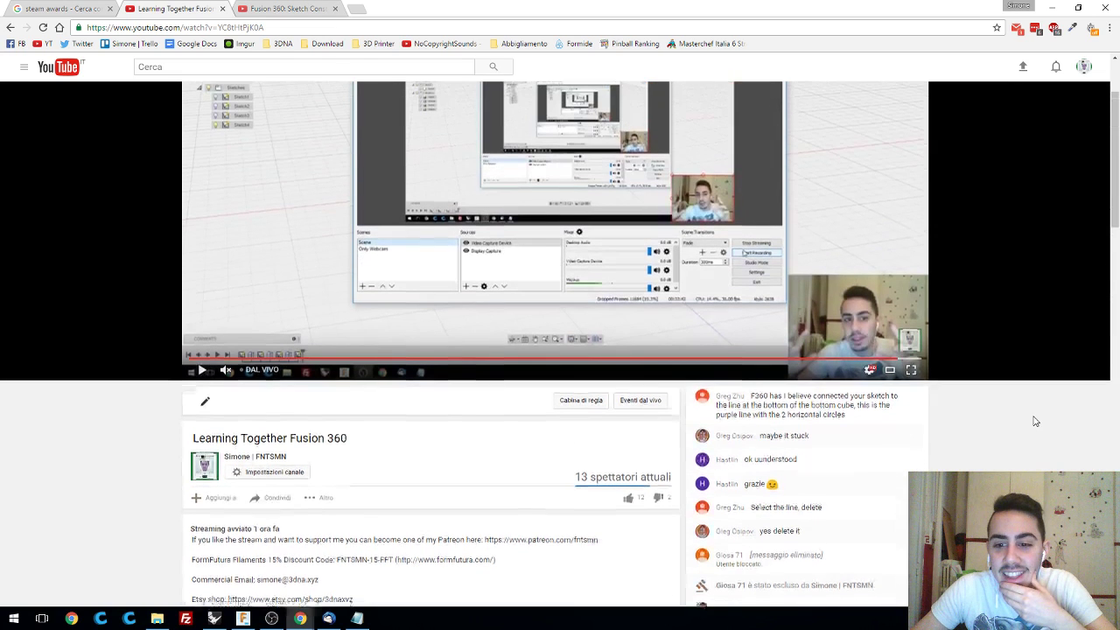
{"action": "scroll", "coordinate": [1034, 422], "scroll_direction": "down", "scroll_amount": 3}
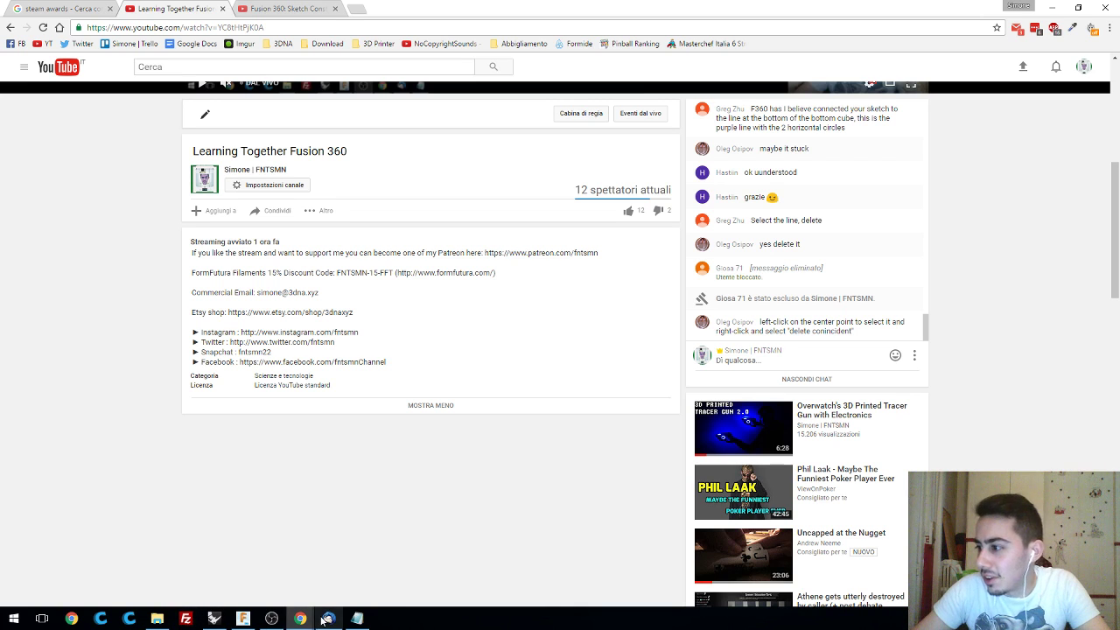
{"action": "left_click", "coordinate": [245, 619]}
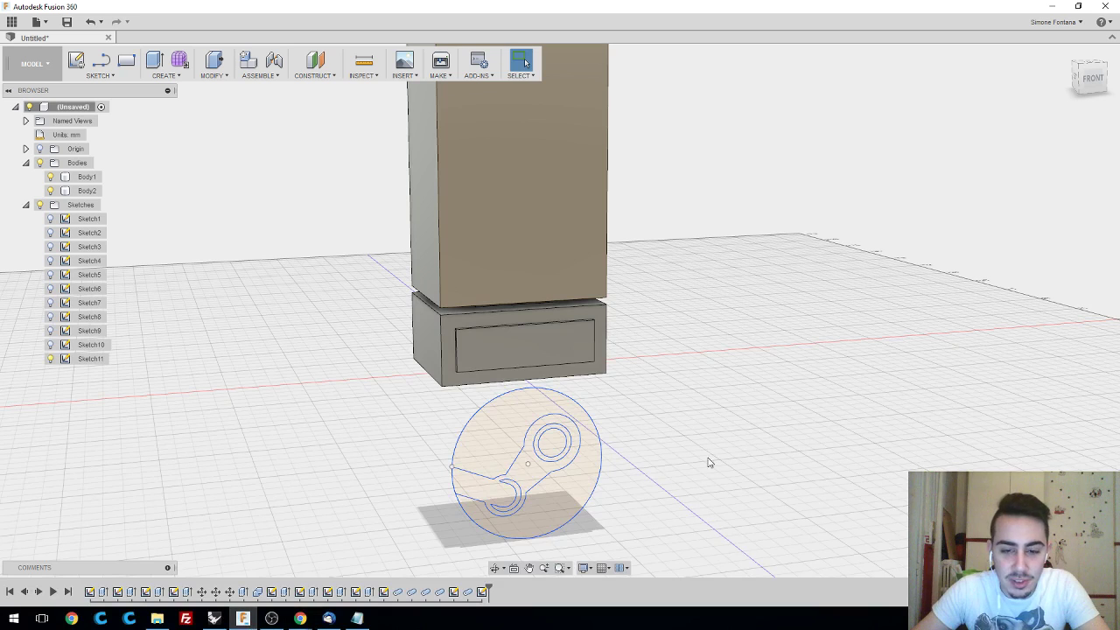
{"action": "left_click", "coordinate": [483, 593]}
{"action": "double_click", "coordinate": [483, 593]}
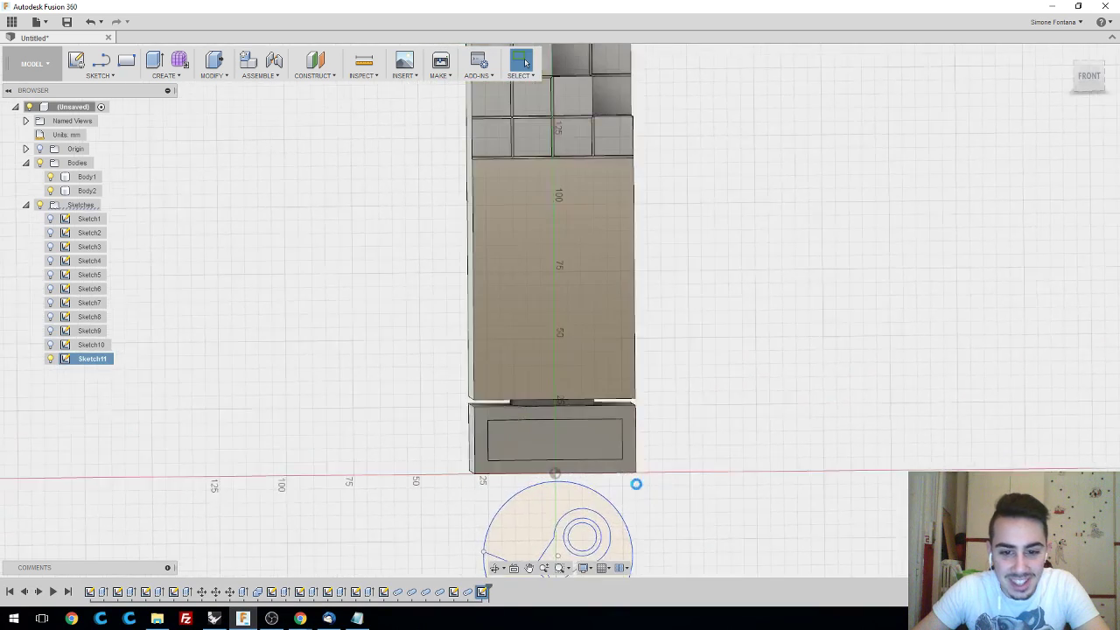
{"action": "scroll", "coordinate": [658, 449], "scroll_direction": "up", "scroll_amount": 2}
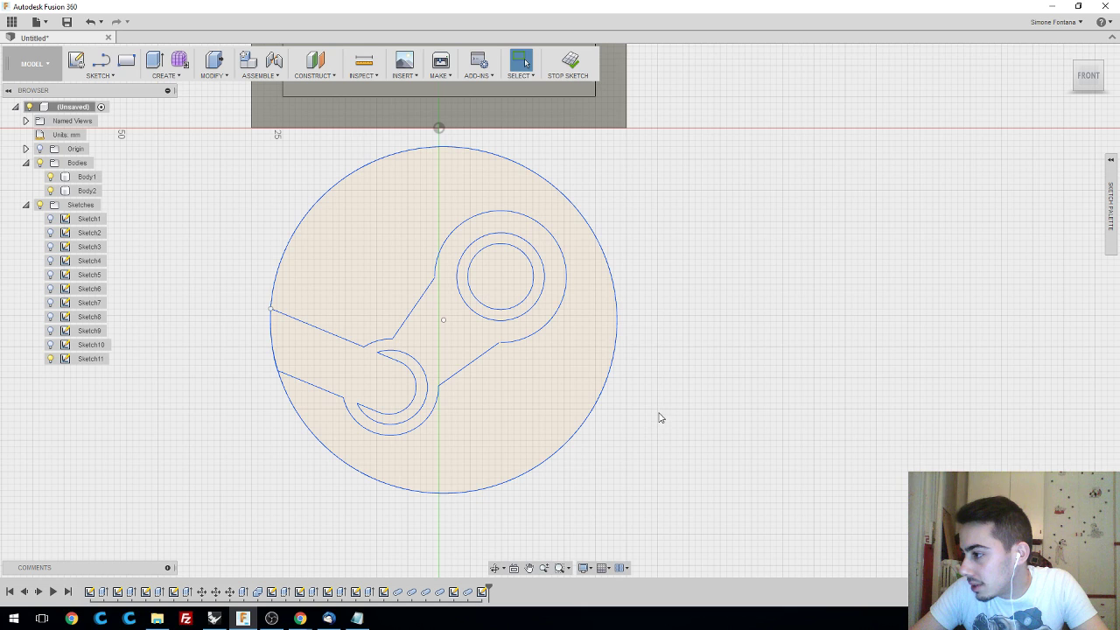
{"action": "right_click", "coordinate": [445, 324]}
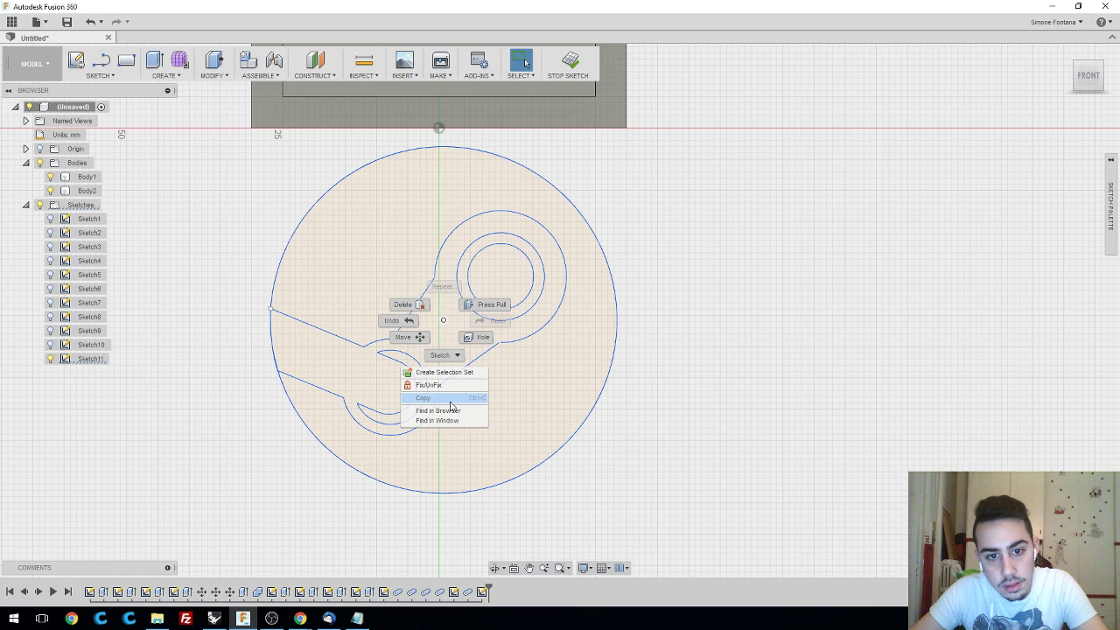
{"action": "left_click", "coordinate": [657, 410]}
{"action": "mouse_move", "coordinate": [735, 510]}
{"action": "left_mouse_down"}
{"action": "mouse_move", "coordinate": [329, 265]}
{"action": "mouse_move", "coordinate": [249, 153]}
{"action": "mouse_move", "coordinate": [225, 145]}
{"action": "left_mouse_up"}
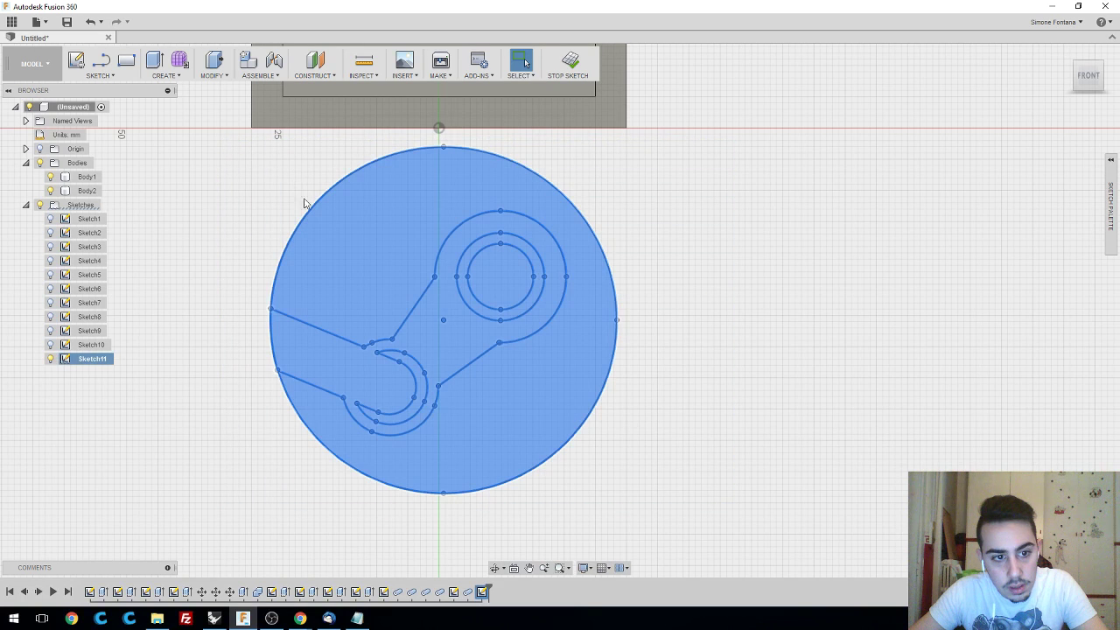
{"action": "right_click", "coordinate": [445, 321]}
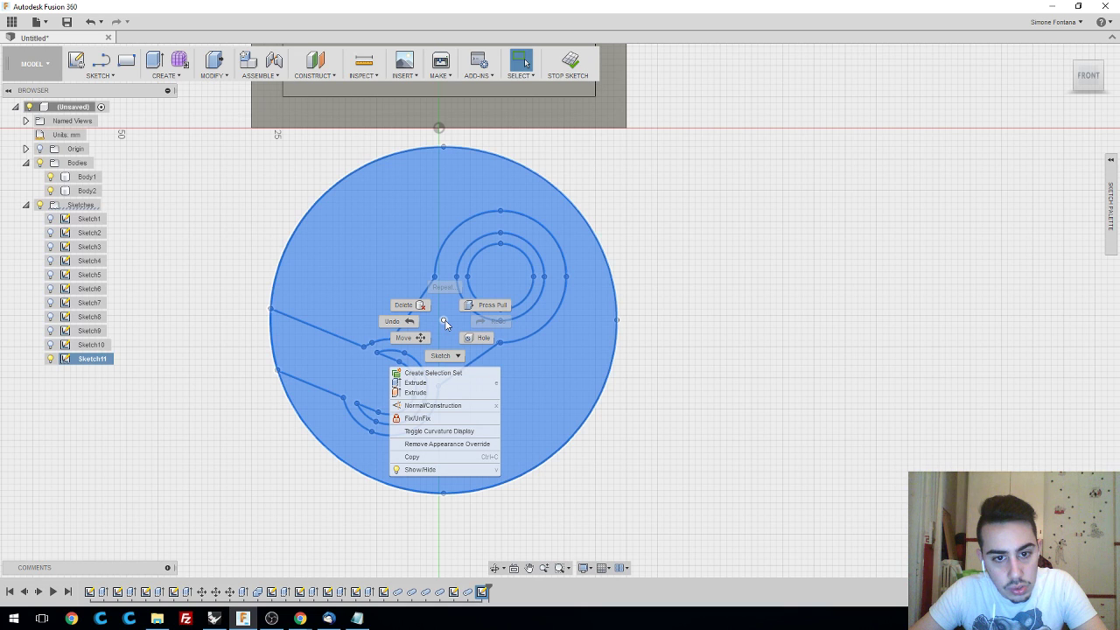
{"action": "left_click", "coordinate": [467, 452]}
{"action": "mouse_move", "coordinate": [678, 497]}
{"action": "left_mouse_down"}
{"action": "mouse_move", "coordinate": [268, 196]}
{"action": "mouse_move", "coordinate": [235, 142]}
{"action": "left_mouse_up"}
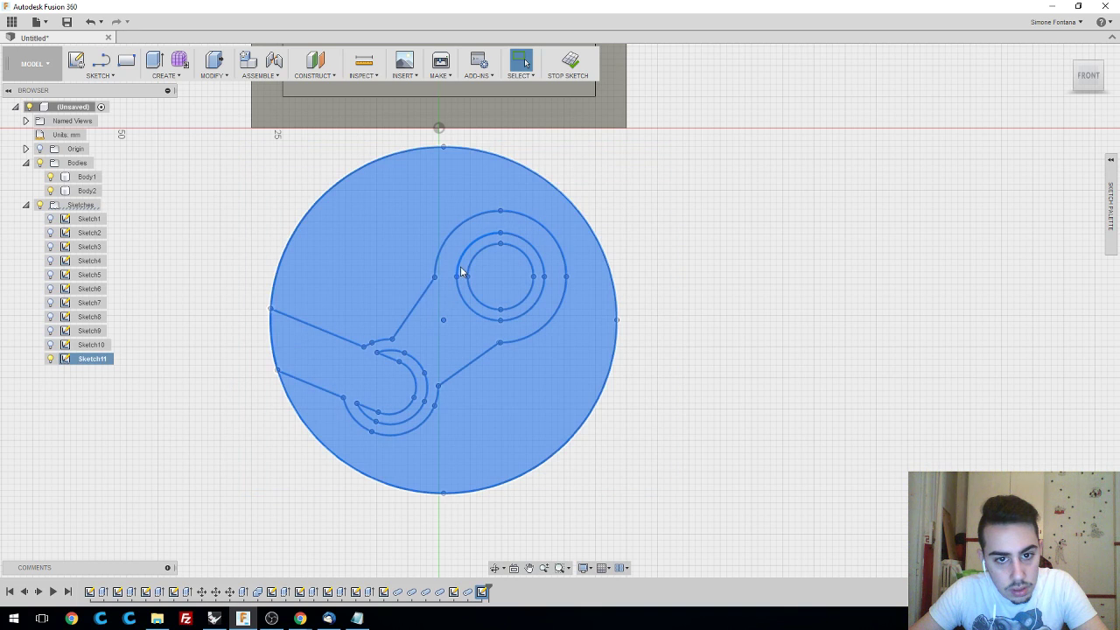
{"action": "key", "text": "Escape"}
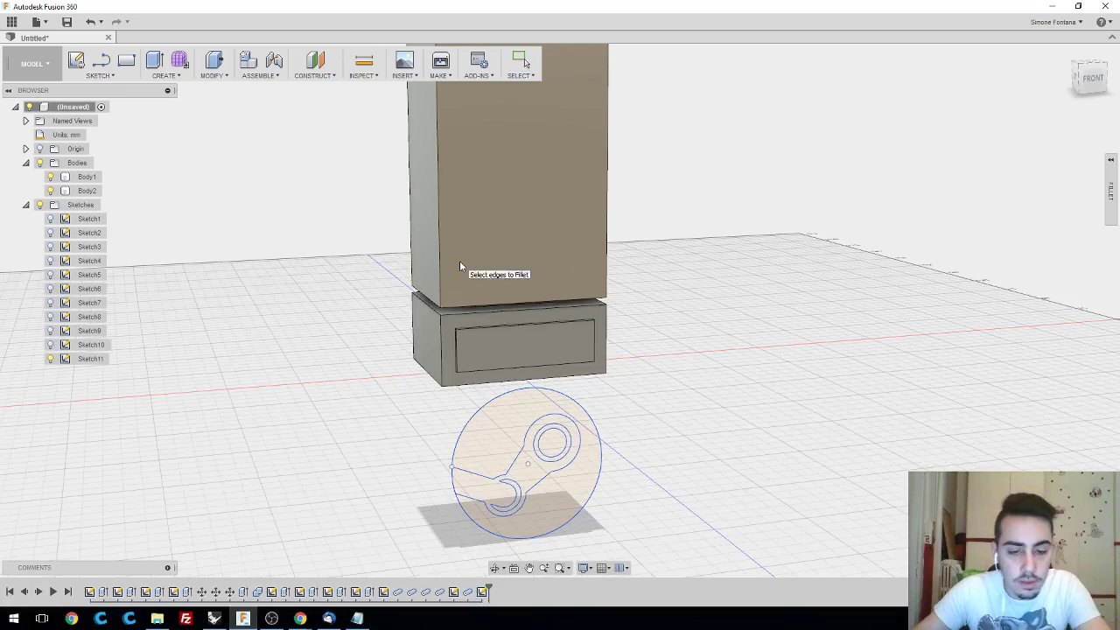
- Switch to the FRONT view and zoom in close on the Steam logo sketch
{"action": "left_click", "coordinate": [1092, 77]}
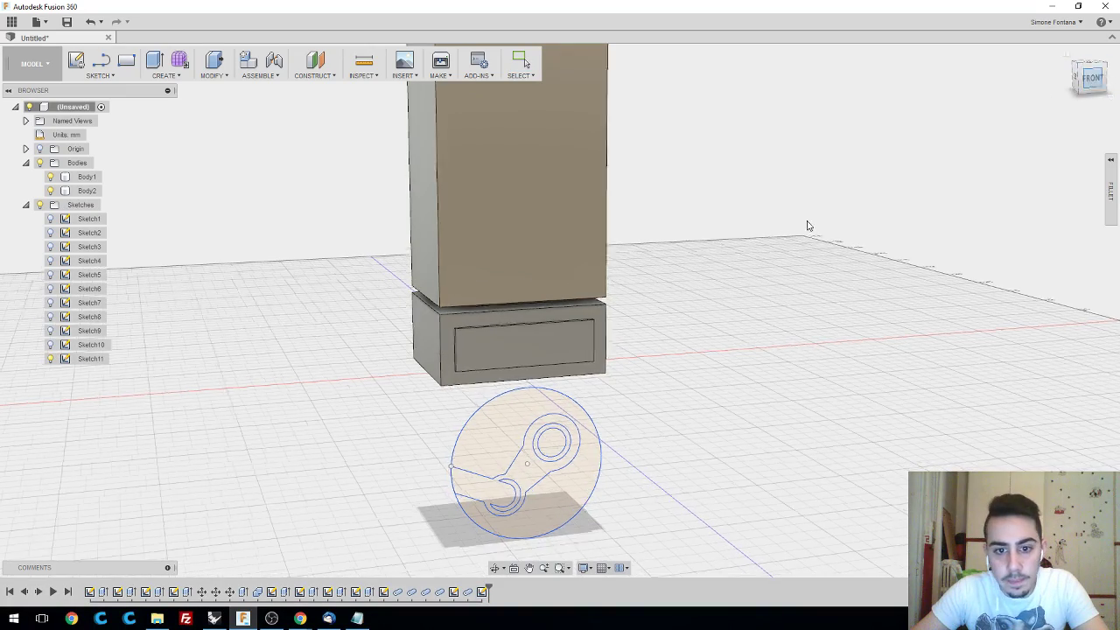
{"action": "scroll", "coordinate": [633, 393], "scroll_direction": "up", "scroll_amount": 5}
{"action": "middle_click_drag", "start_coordinate": [610, 377], "coordinate": [610, 385], "text": "shift"}
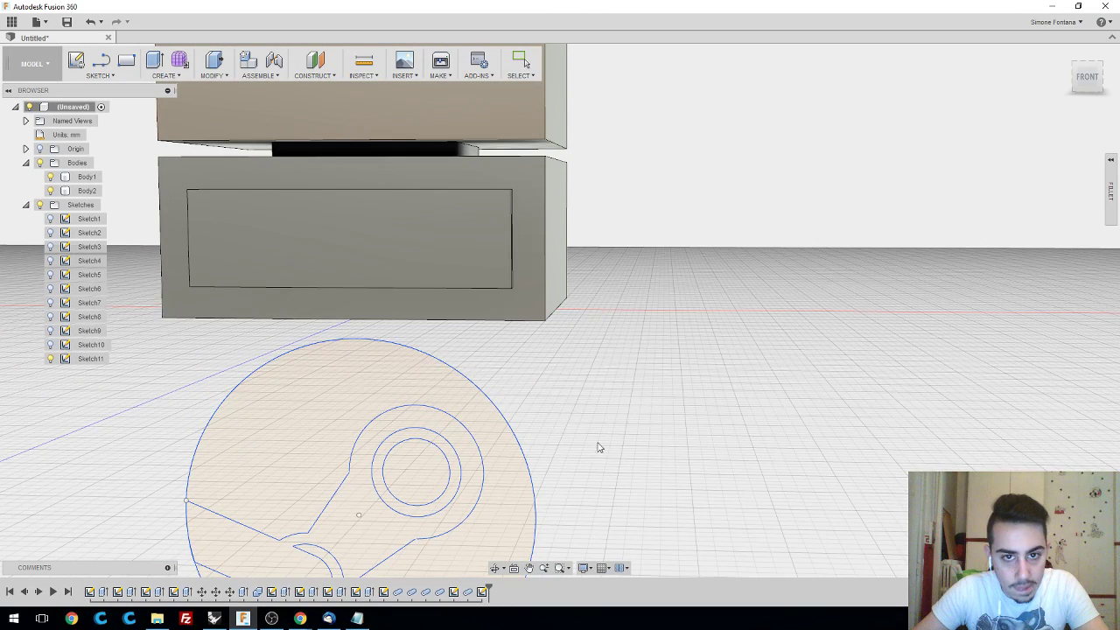
{"action": "middle_click_drag", "start_coordinate": [600, 447], "coordinate": [678, 351], "text": "shift"}
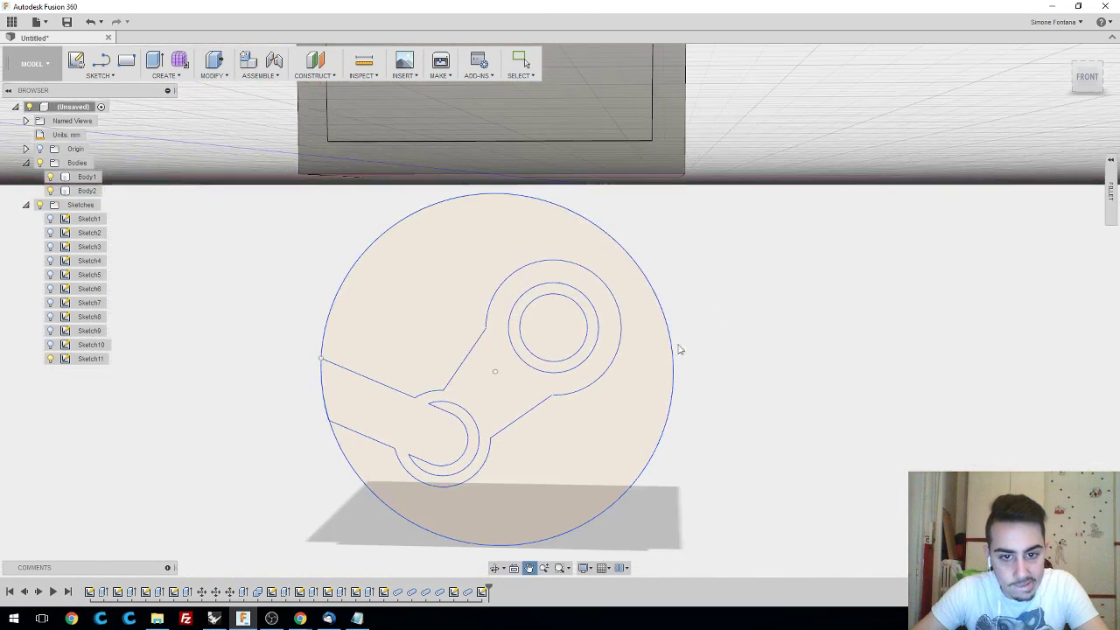
- Open Sketch11, the Steam logo sketch, from the timeline for editing and clear its selection
{"action": "double_click", "coordinate": [481, 593]}
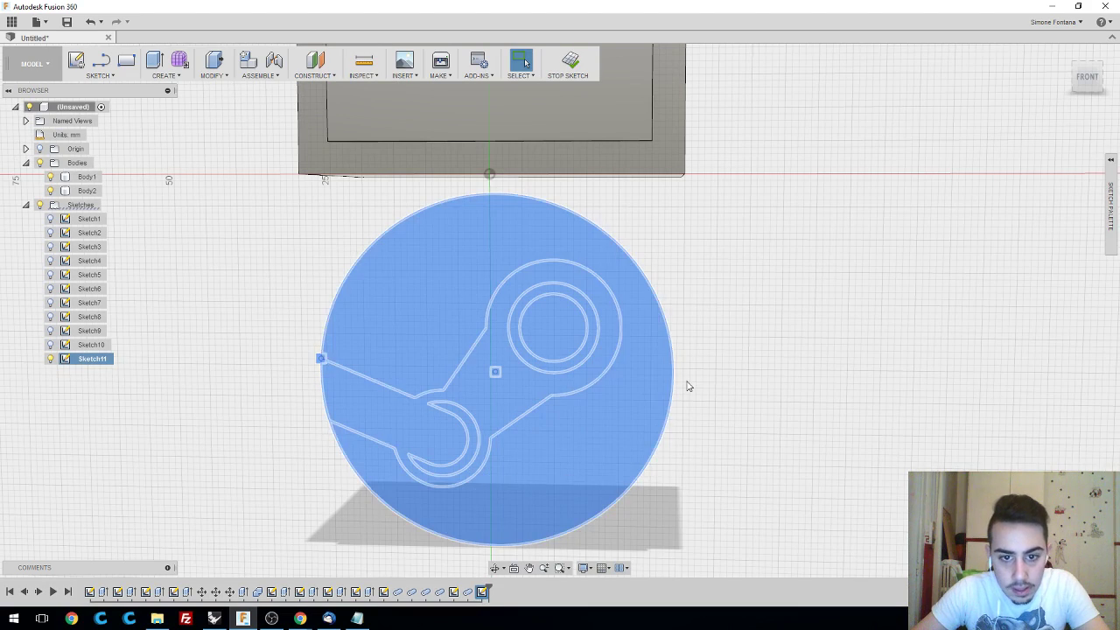
{"action": "left_click", "coordinate": [691, 389]}
{"action": "mouse_move", "coordinate": [691, 405]}
{"action": "middle_mouse_down", "text": "shift"}
{"action": "mouse_move", "coordinate": [708, 376]}
{"action": "mouse_move", "coordinate": [666, 405]}
{"action": "middle_mouse_up", "text": "shift"}
{"action": "key", "text": "Escape"}
{"action": "left_click", "coordinate": [480, 593]}
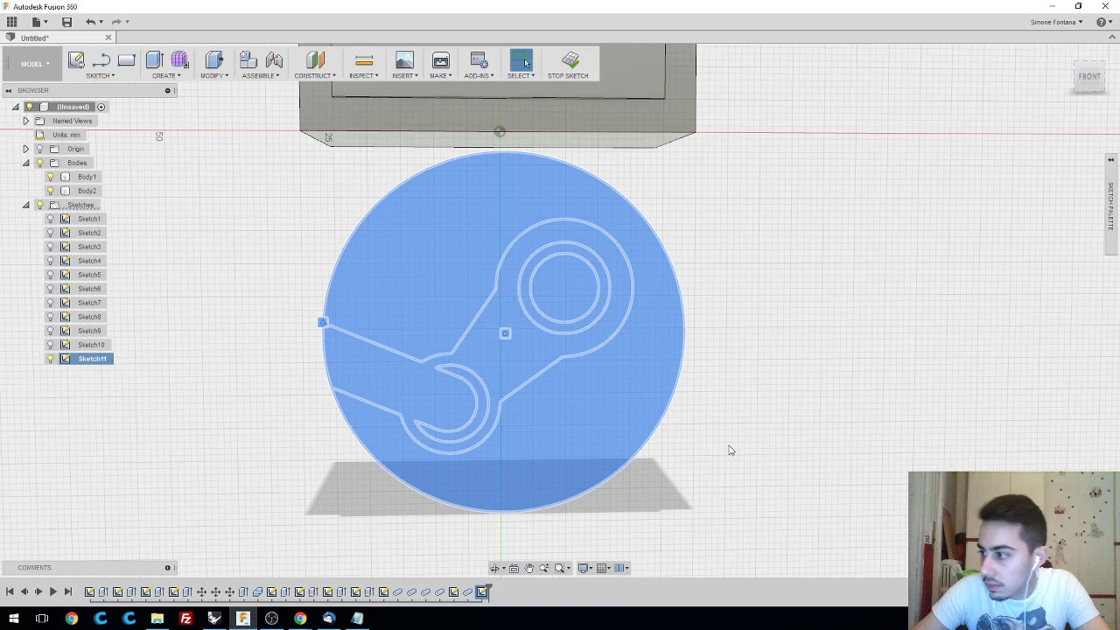
{"action": "left_click", "coordinate": [778, 377]}
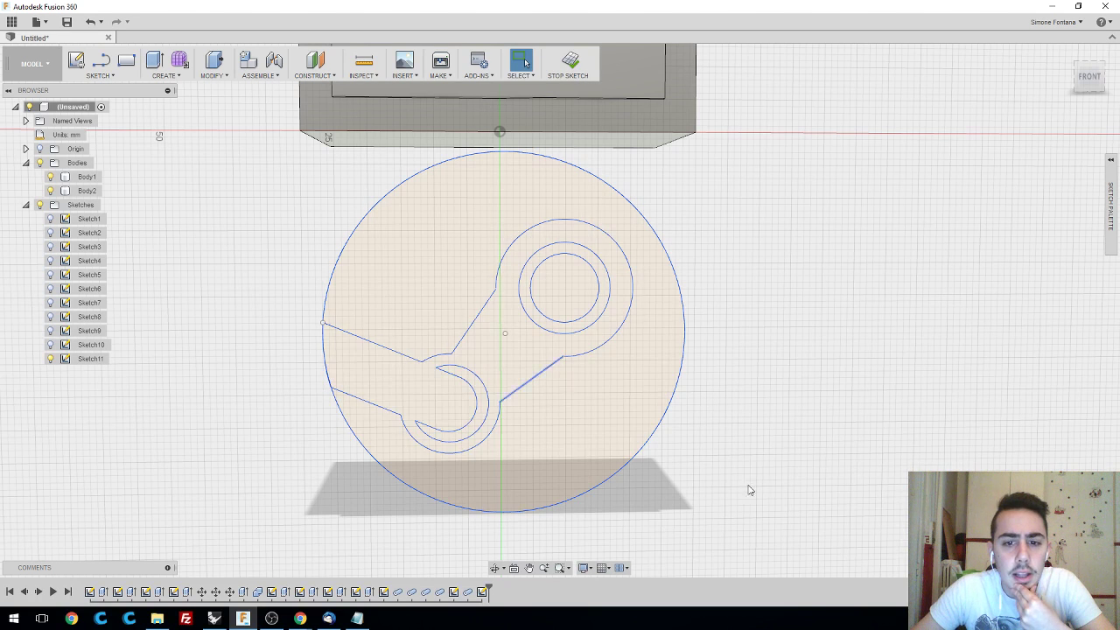
- Window-select the whole Steam logo sketch, start a Move with smov, then cancel it
{"action": "left_click_drag", "start_coordinate": [772, 523], "coordinate": [224, 156]}
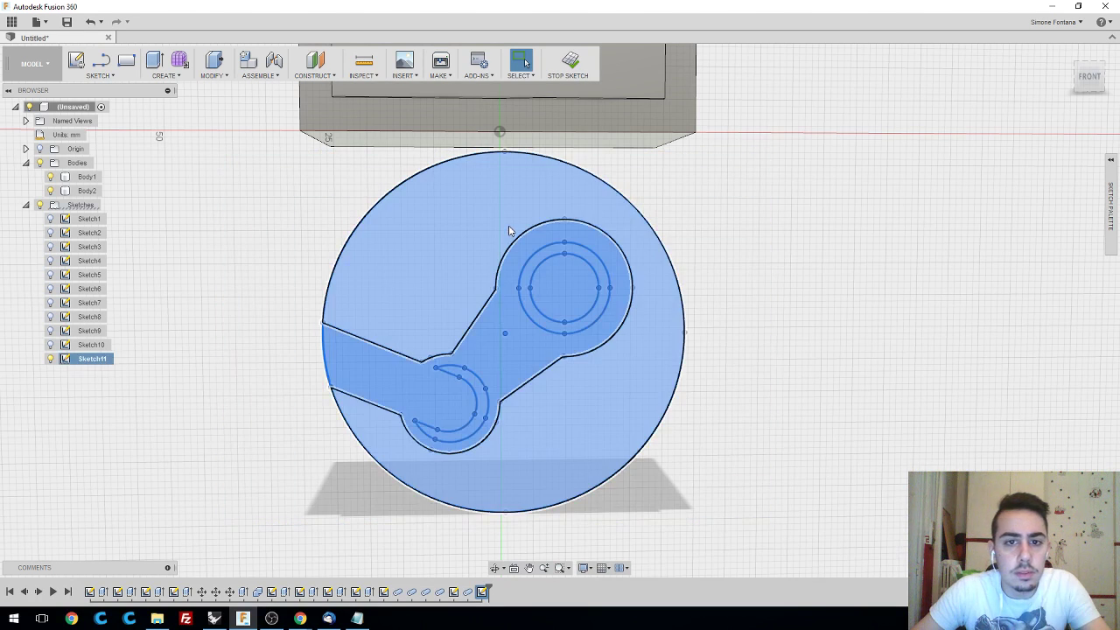
{"action": "type", "text": "smov"}
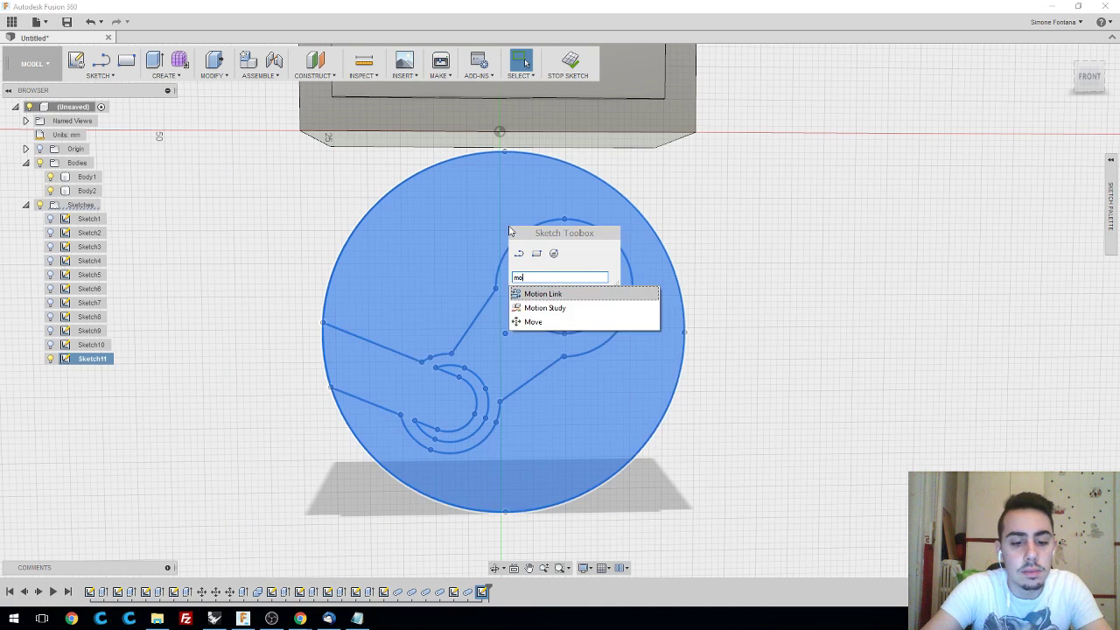
{"action": "key", "text": "Return"}
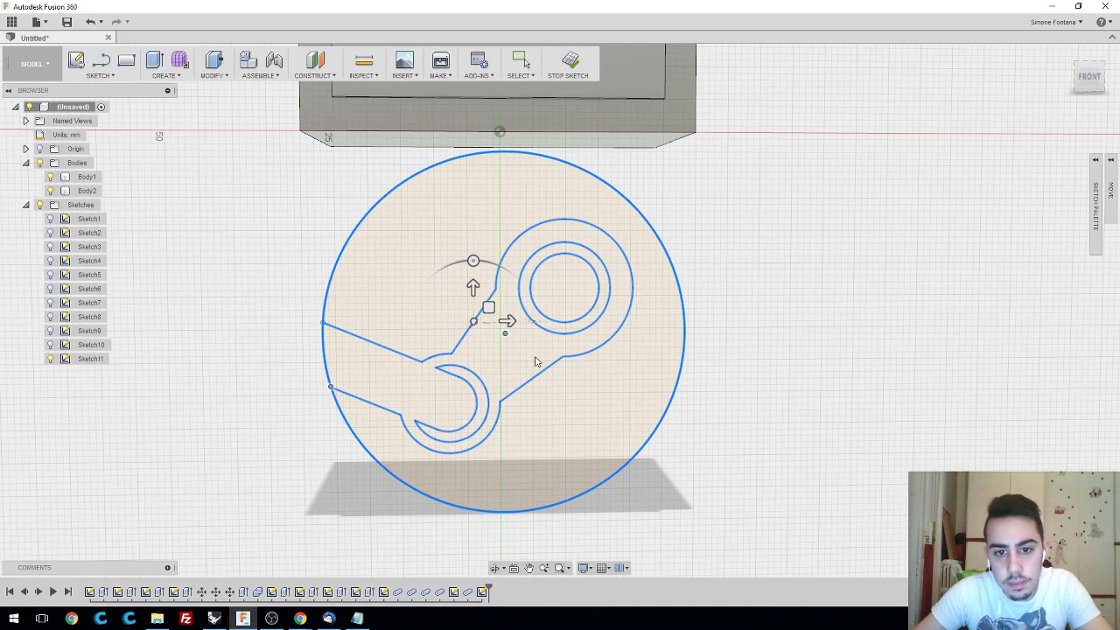
{"action": "left_click", "coordinate": [1110, 161]}
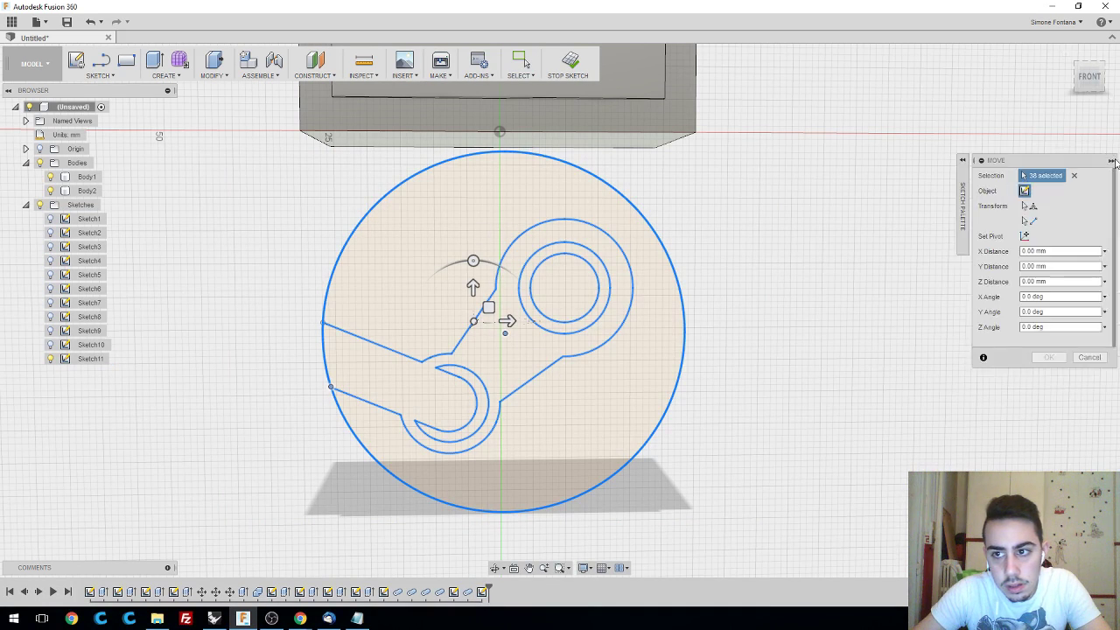
{"action": "left_click", "coordinate": [962, 161]}
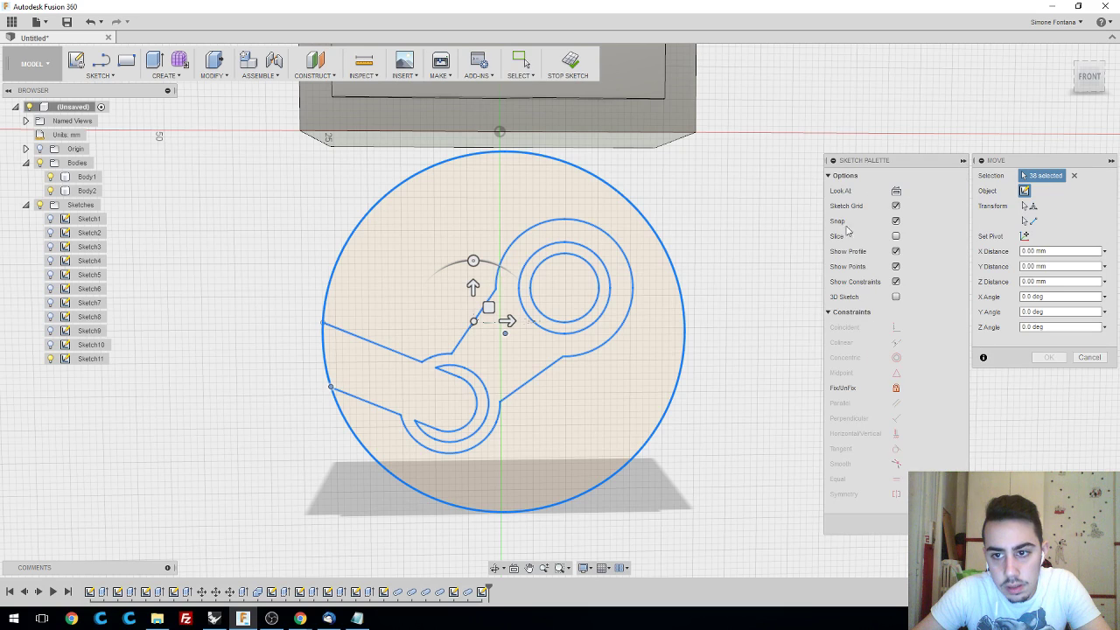
{"action": "right_click", "coordinate": [508, 338]}
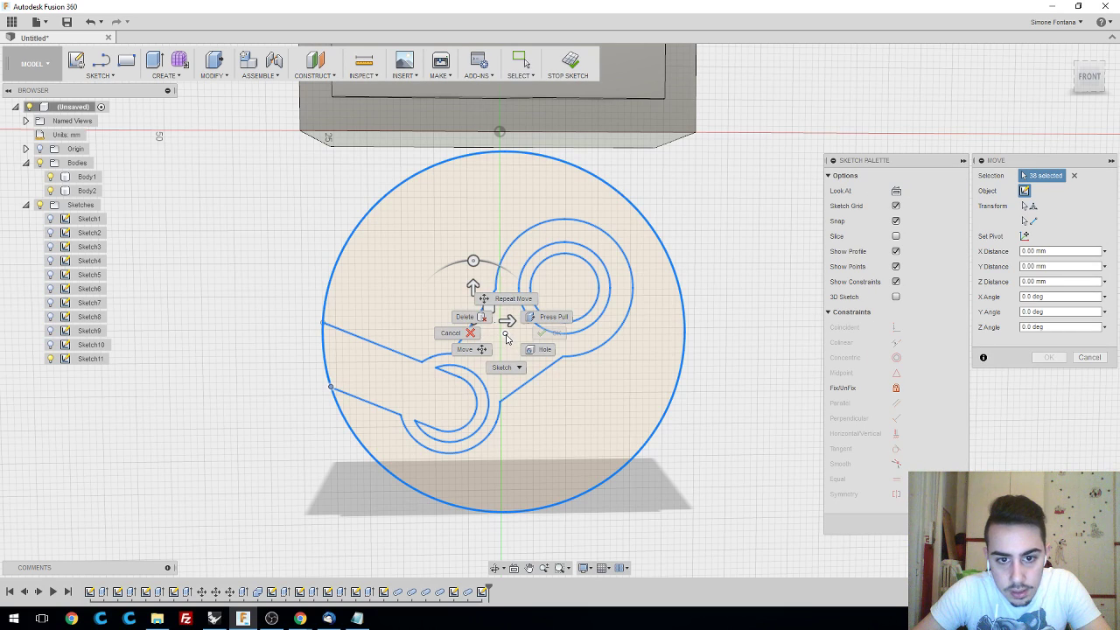
{"action": "left_click", "coordinate": [461, 337]}
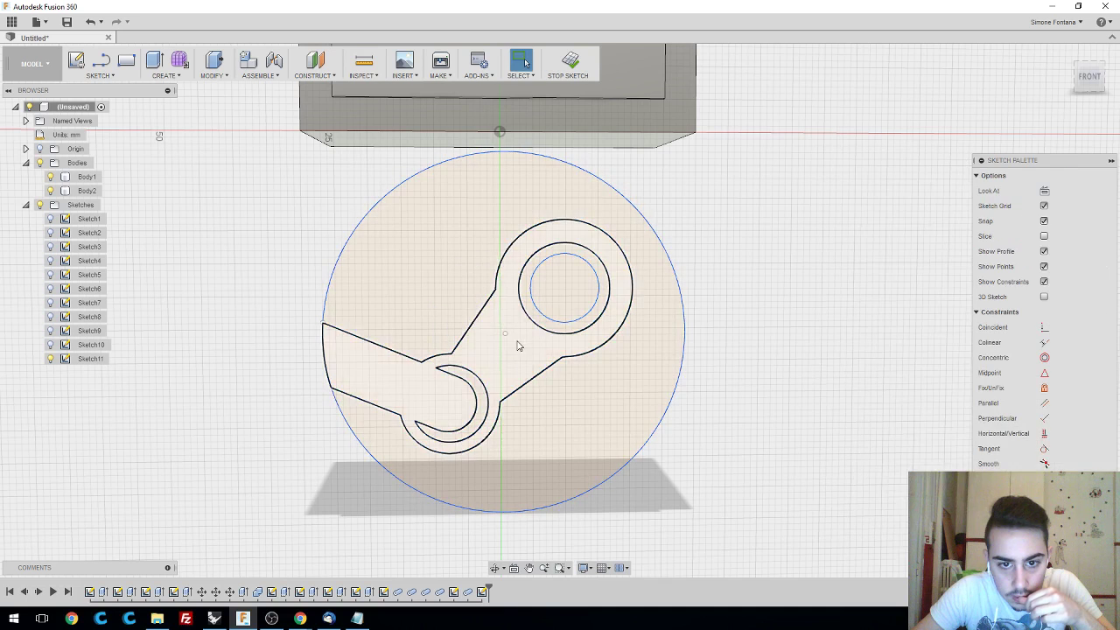
- Move the selected logo item 1.00 mm to the left using Move from the context menu
{"action": "right_click", "coordinate": [505, 333]}
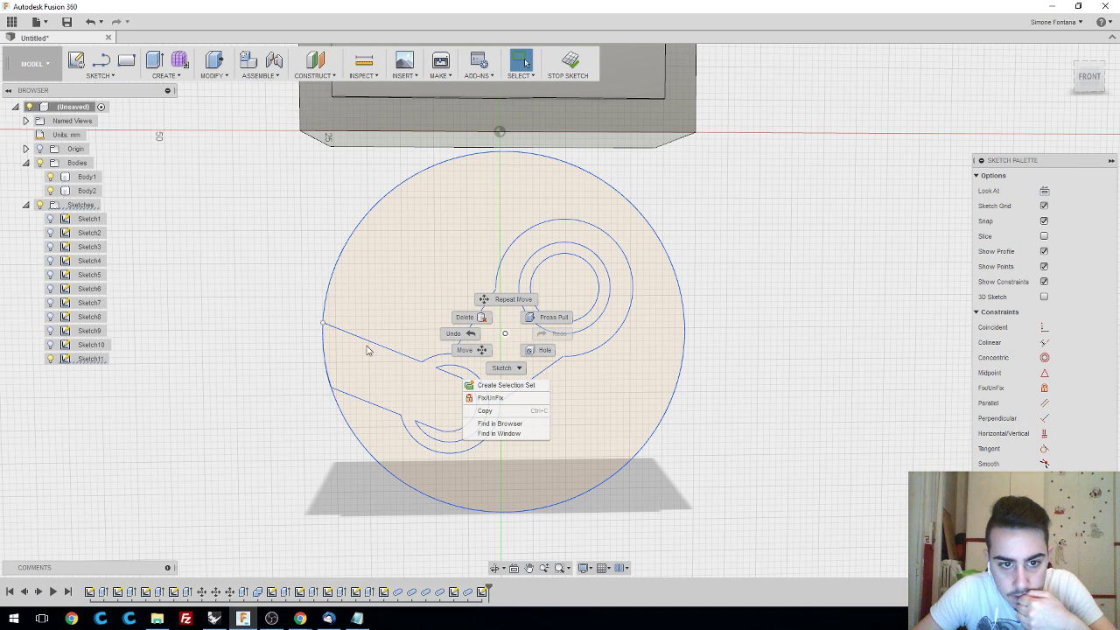
{"action": "left_click", "coordinate": [323, 323]}
{"action": "right_click", "coordinate": [323, 323]}
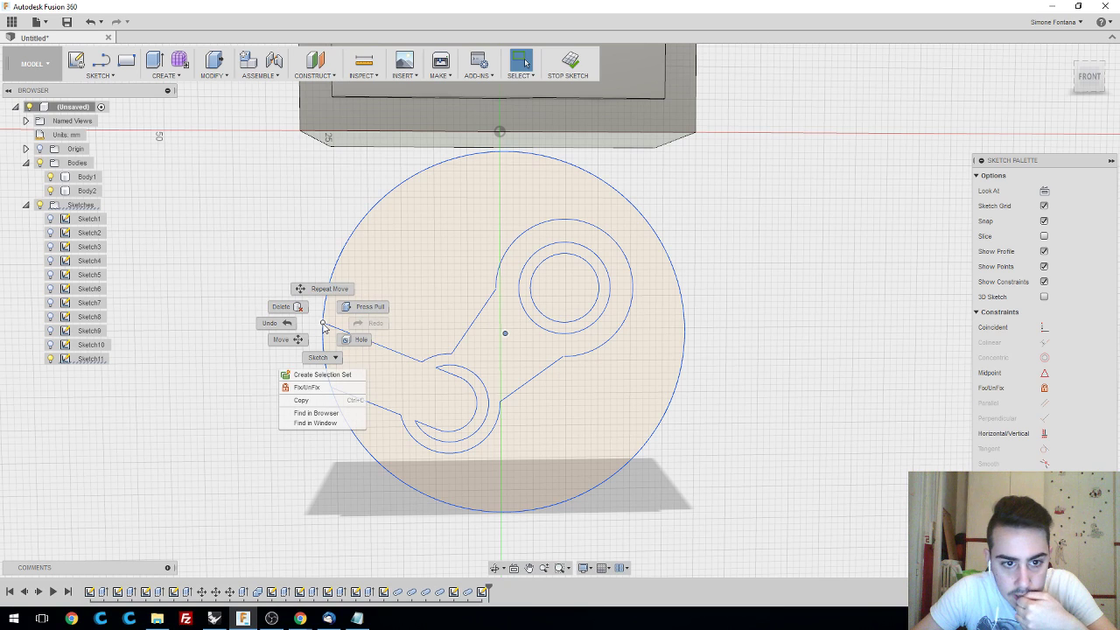
{"action": "key", "text": "Escape"}
{"action": "right_click", "coordinate": [323, 324]}
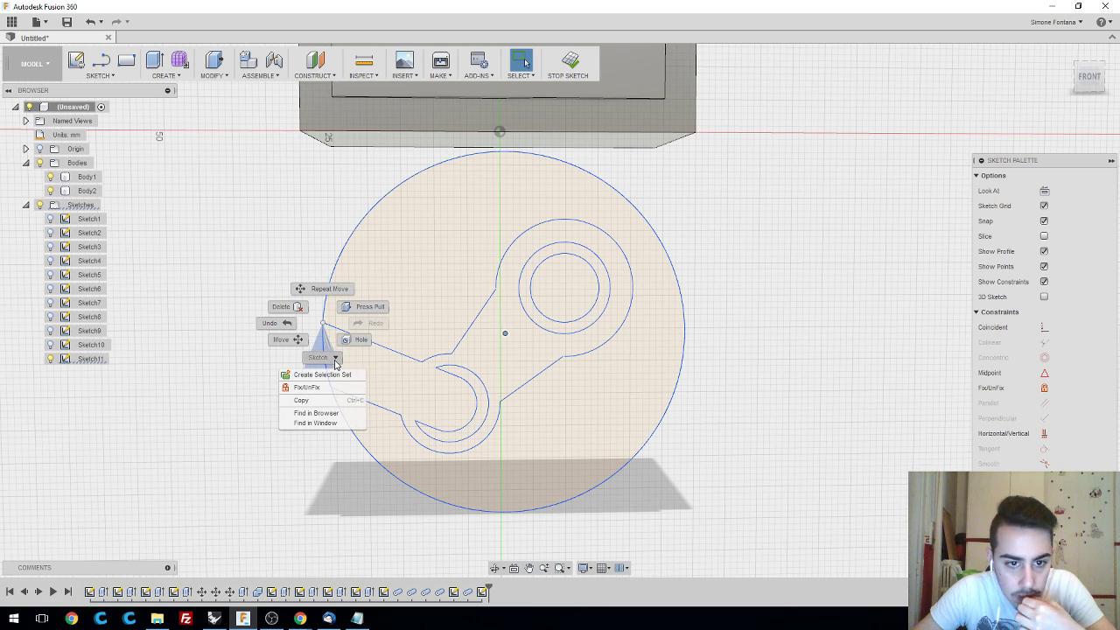
{"action": "left_click", "coordinate": [336, 358]}
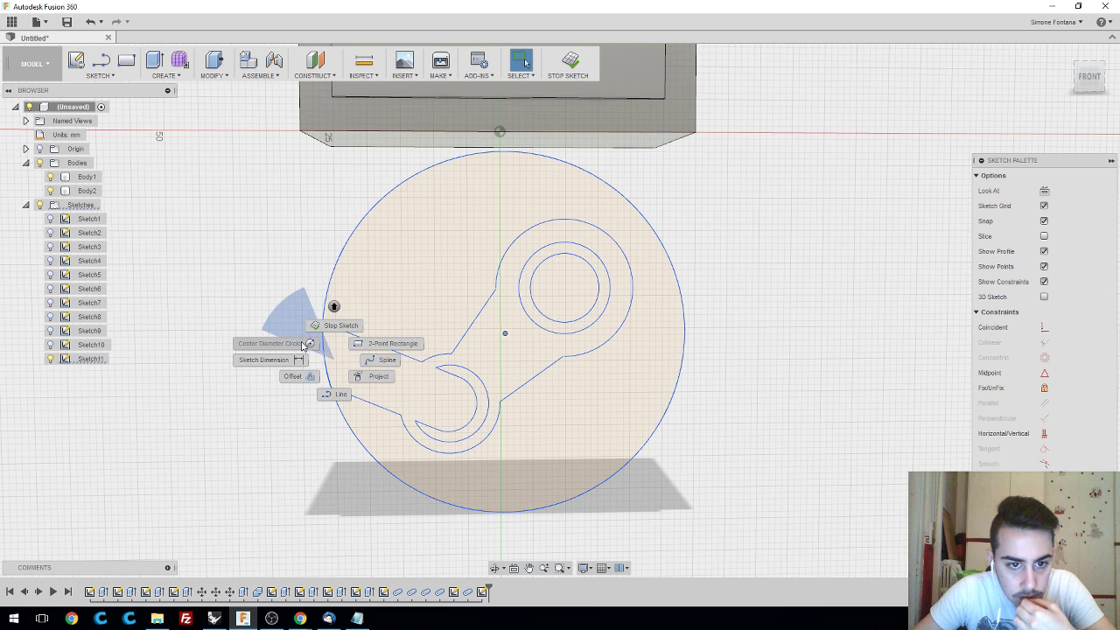
{"action": "left_click", "coordinate": [507, 338]}
{"action": "right_click", "coordinate": [506, 338]}
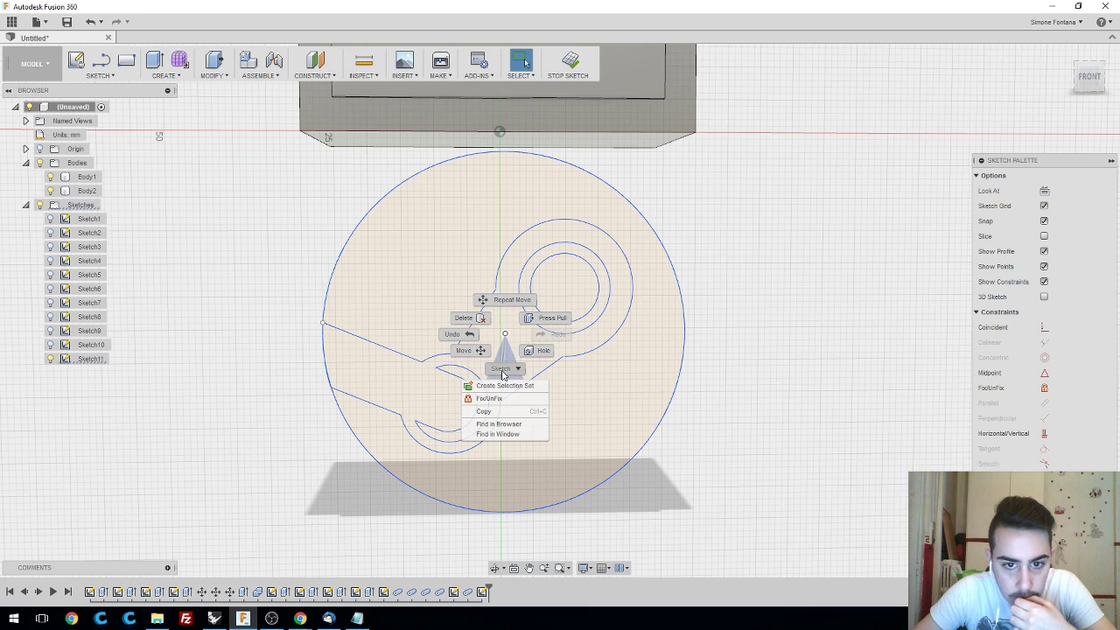
{"action": "left_click", "coordinate": [475, 351]}
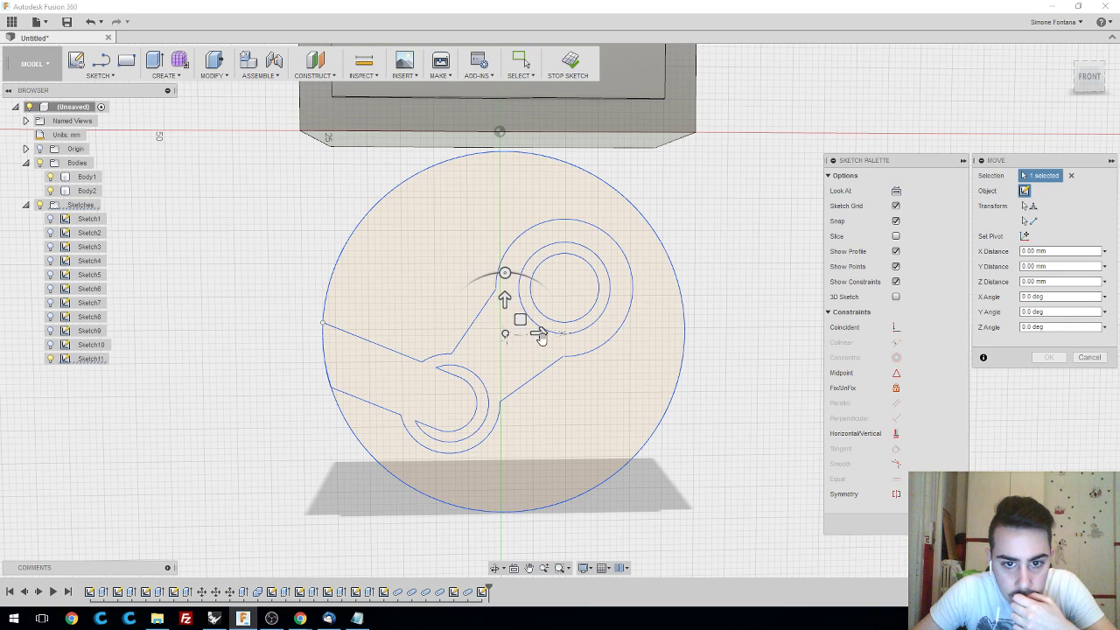
{"action": "left_click_drag", "start_coordinate": [537, 333], "coordinate": [532, 337]}
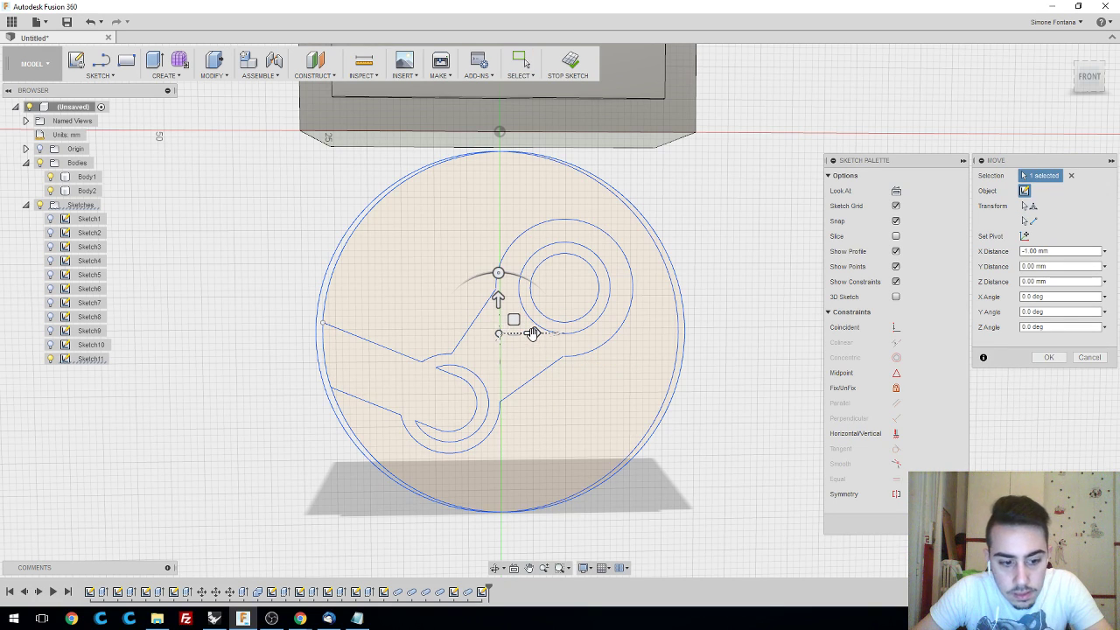
{"action": "key", "text": "Return"}
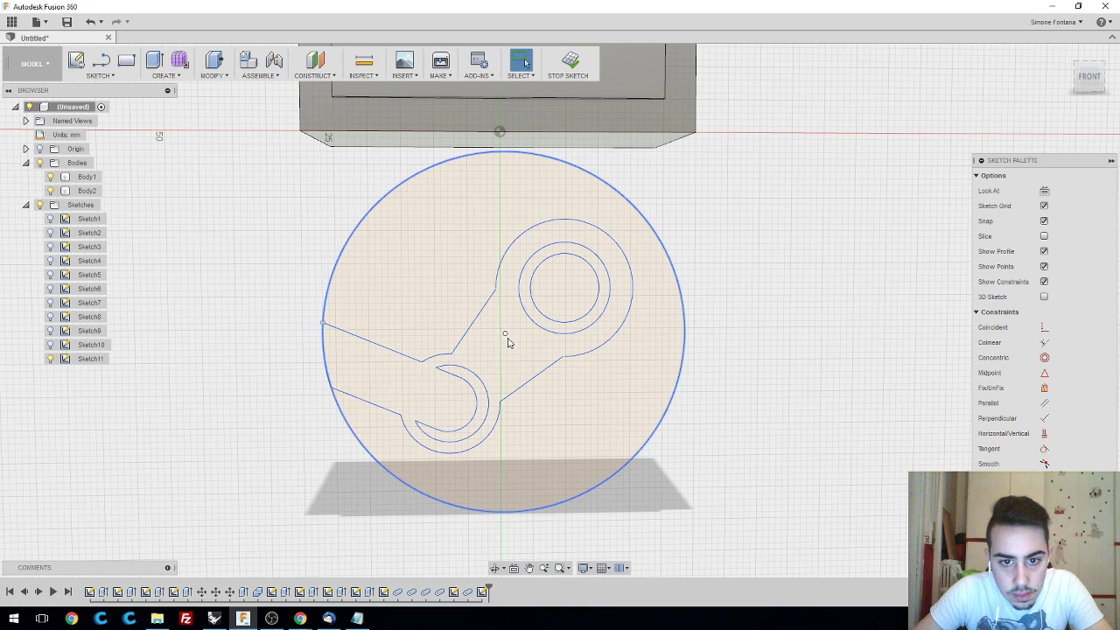
- Reselect all 36 logo curves for another Move, reposition its pivot, then abandon it with zero offset
{"action": "left_click", "coordinate": [645, 222]}
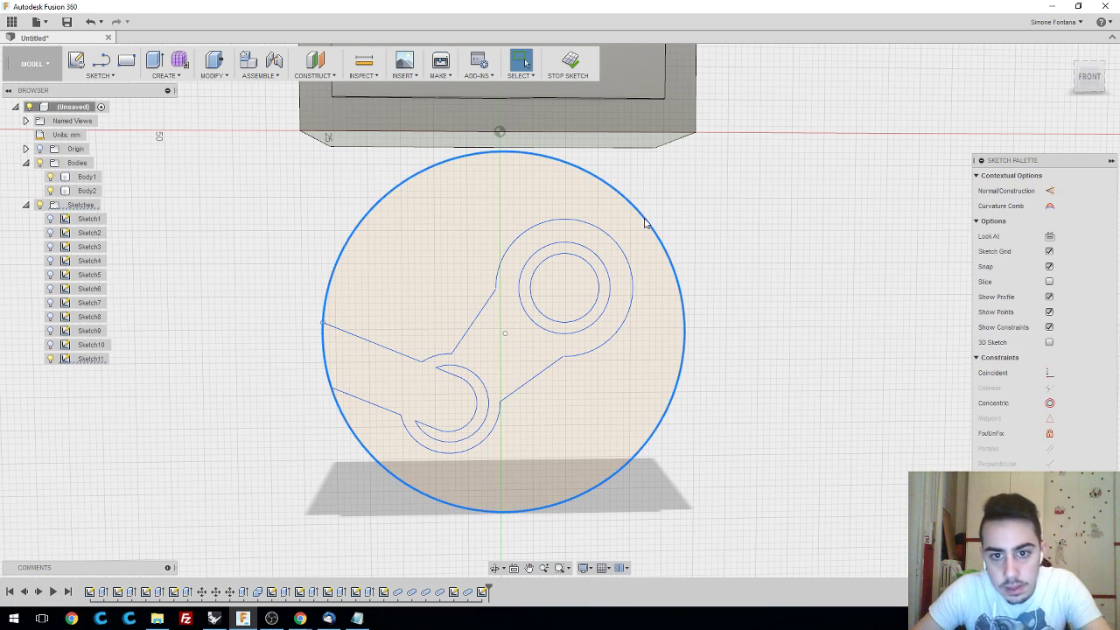
{"action": "key", "text": "Escape"}
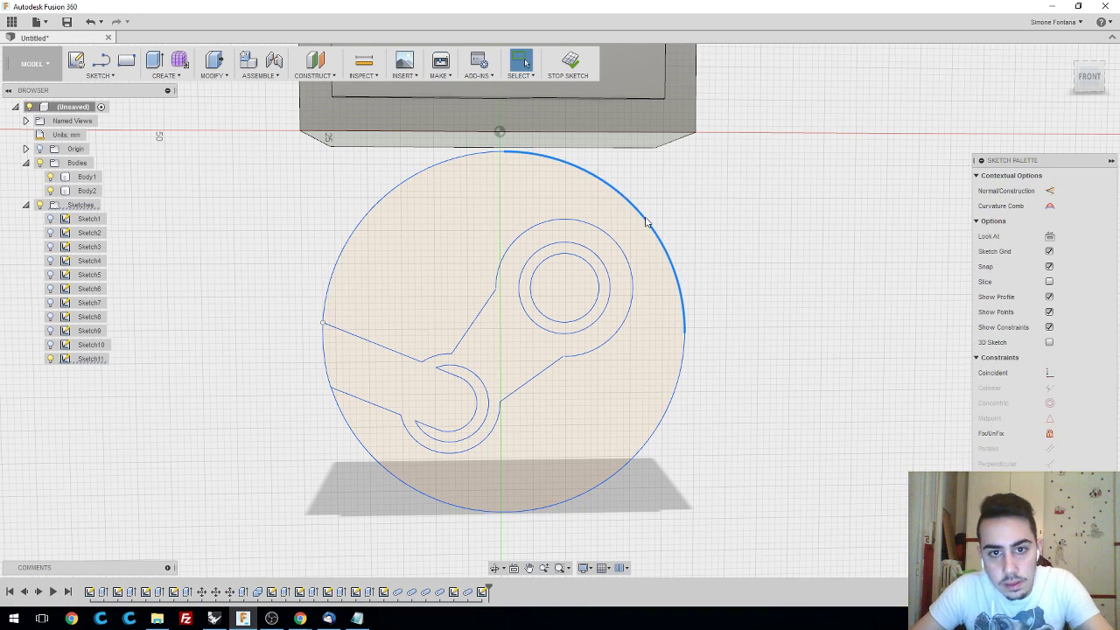
{"action": "left_click_drag", "start_coordinate": [750, 512], "coordinate": [280, 159]}
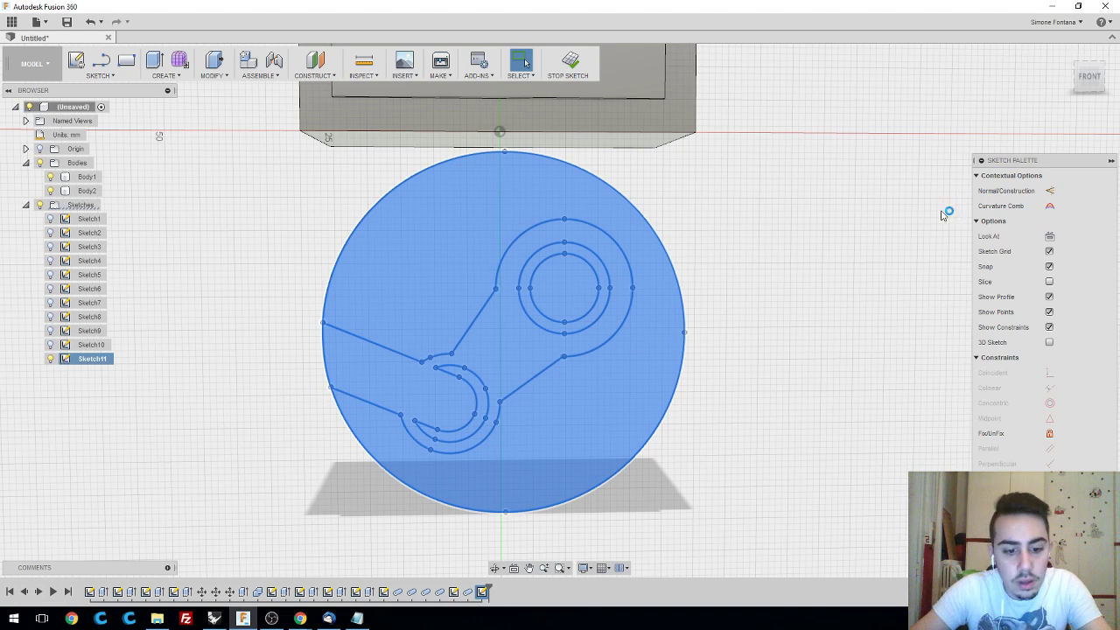
{"action": "type", "text": "smove"}
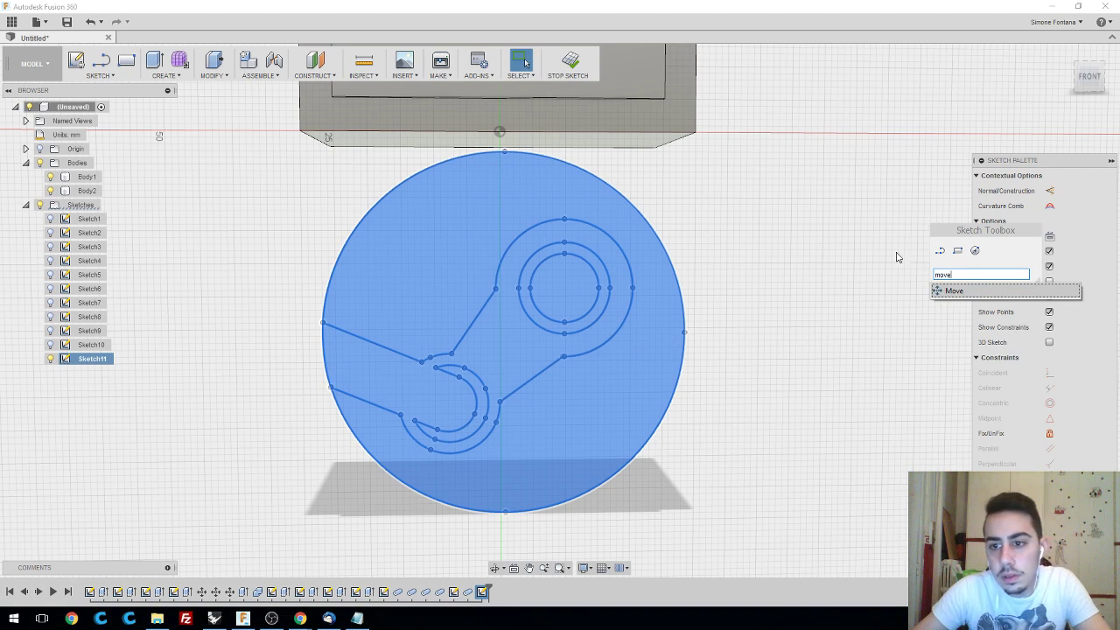
{"action": "left_click", "coordinate": [930, 290]}
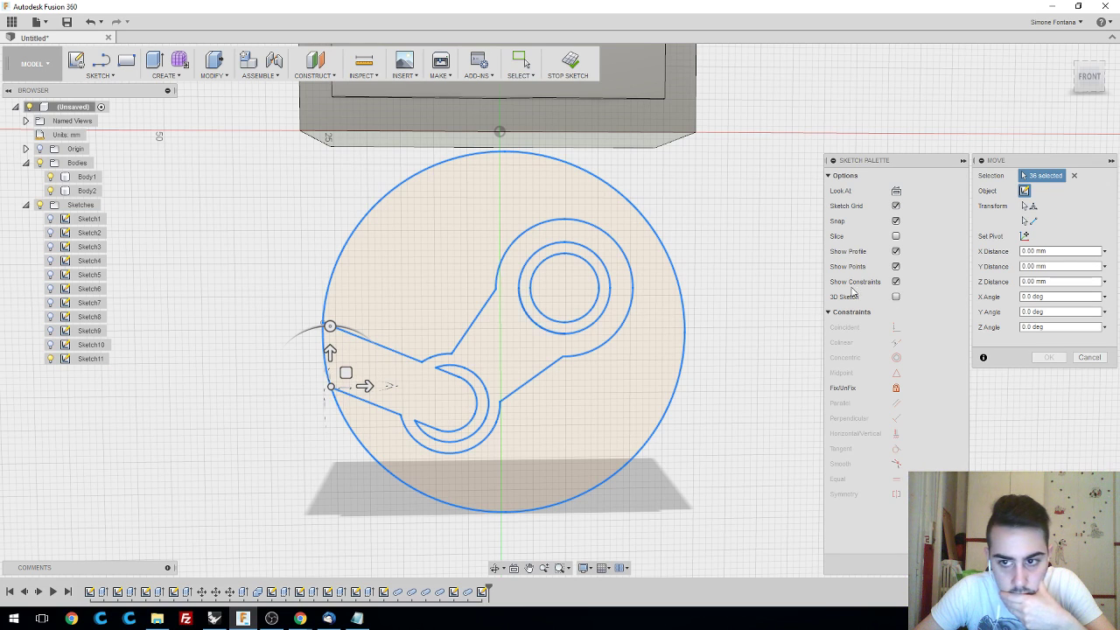
{"action": "left_click", "coordinate": [1025, 236]}
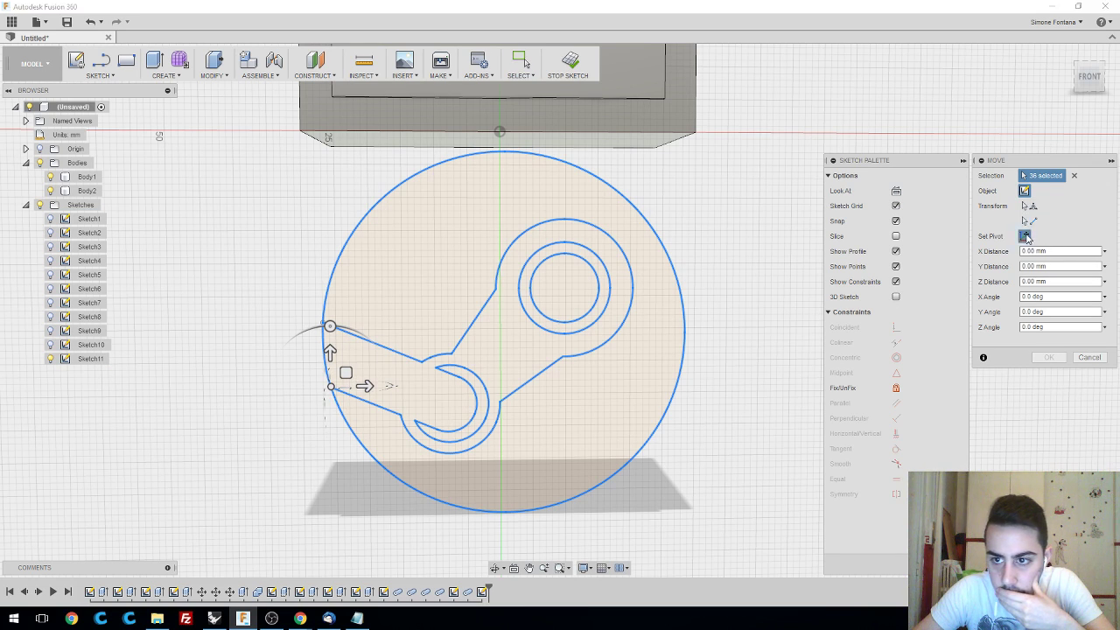
{"action": "left_click", "coordinate": [515, 345]}
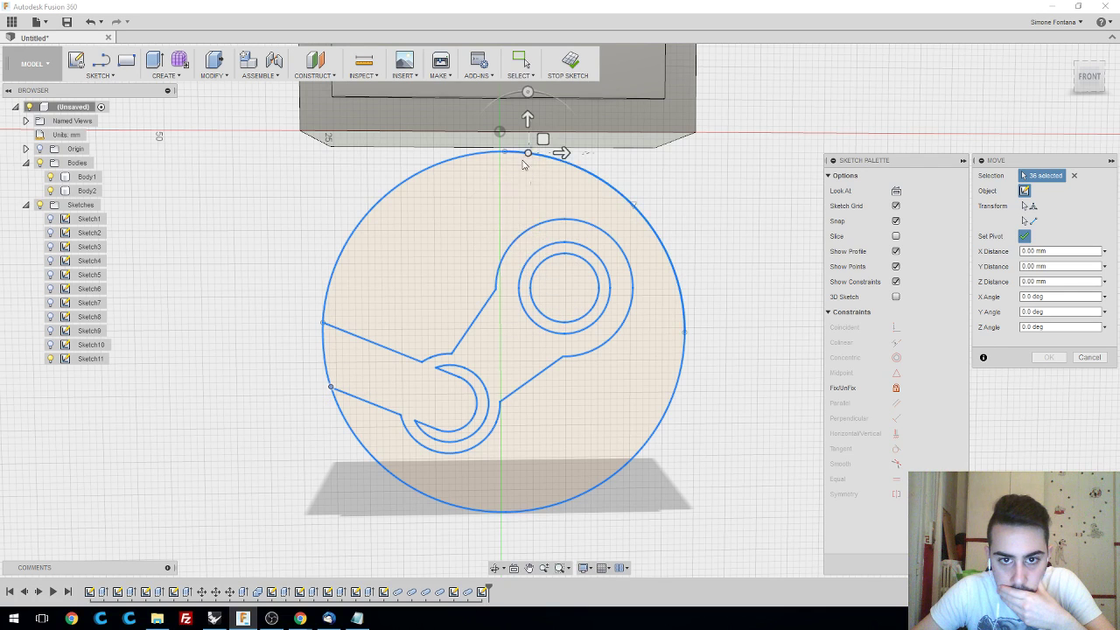
{"action": "left_click", "coordinate": [504, 326]}
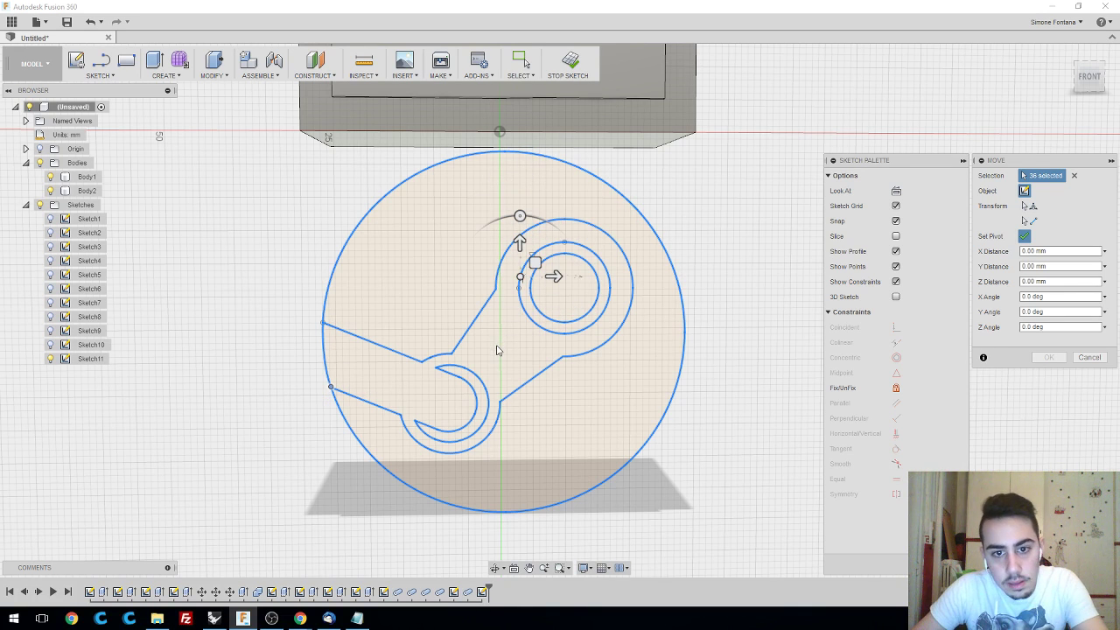
{"action": "key", "text": "Escape"}
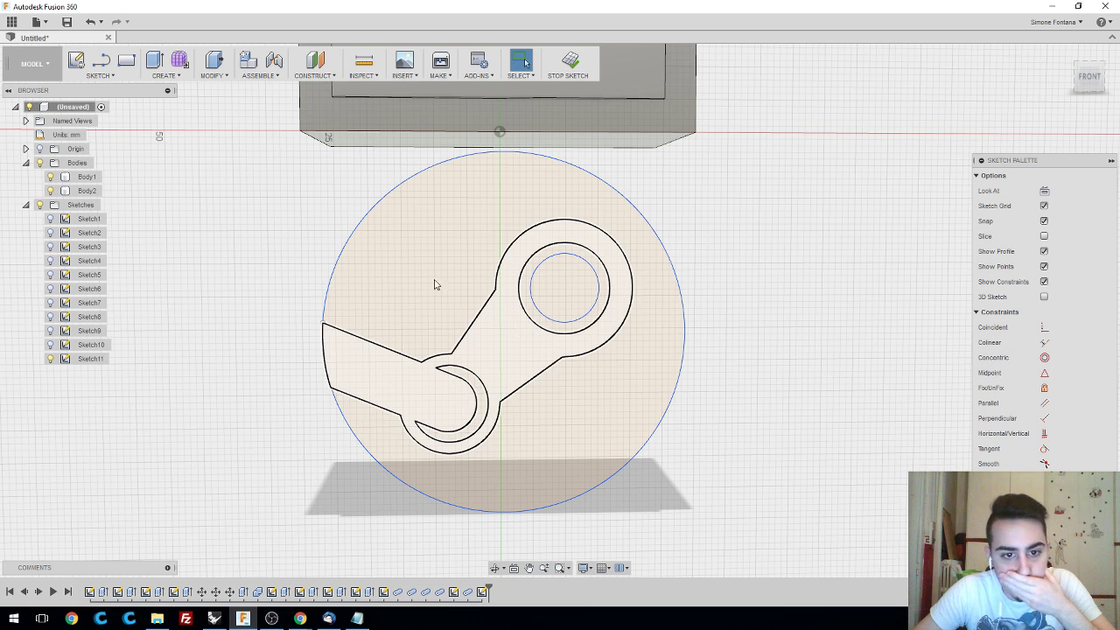
- Inspect the finished ring, inner circle and hooked arm inside the large circle, then deselect the logo curves
{"action": "left_click", "coordinate": [101, 59]}
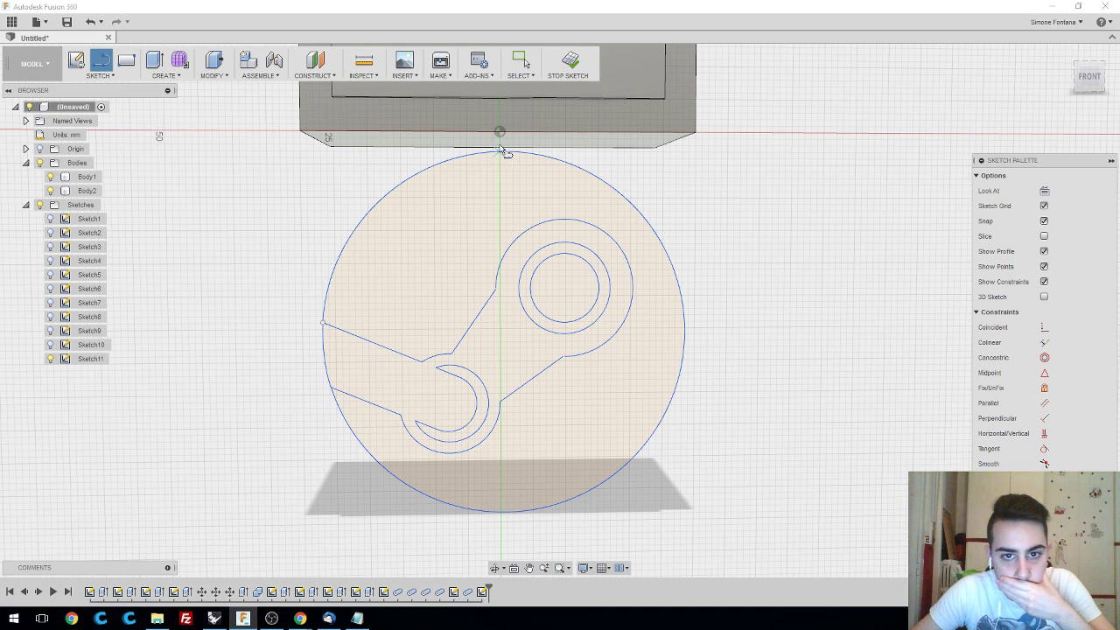
{"action": "scroll", "coordinate": [506, 158], "scroll_direction": "up", "scroll_amount": 5}
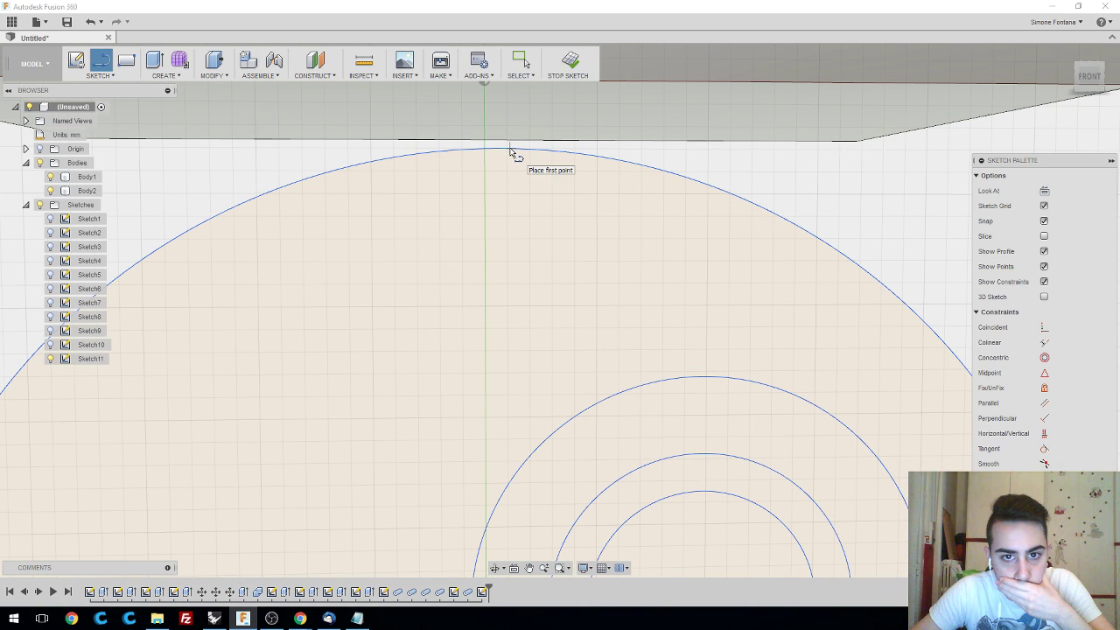
{"action": "scroll", "coordinate": [513, 154], "scroll_direction": "up", "scroll_amount": 5}
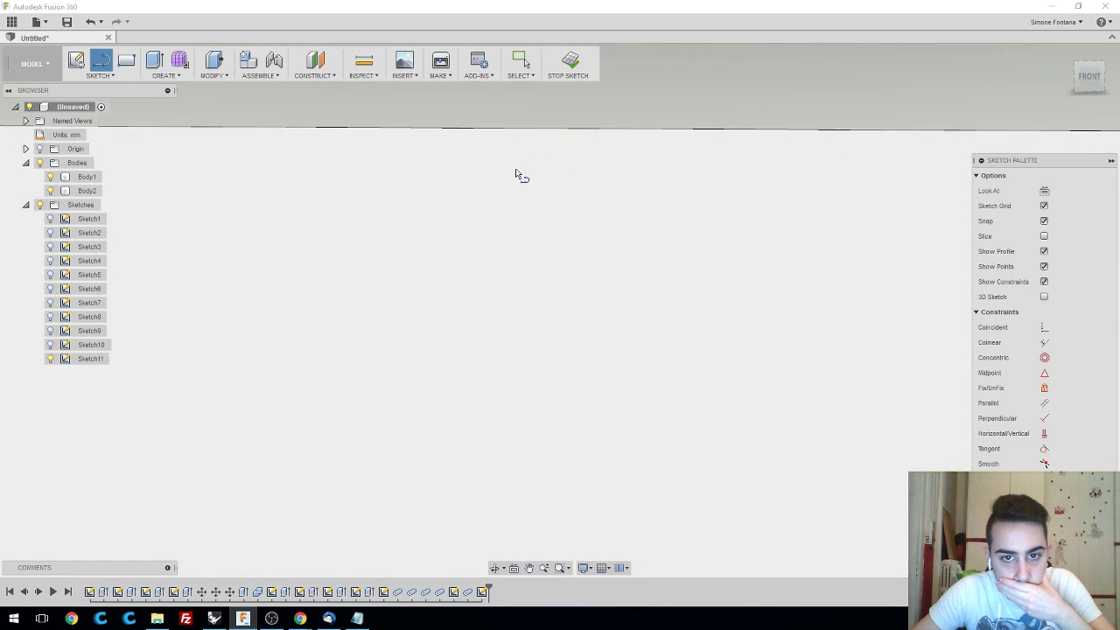
{"action": "scroll", "coordinate": [516, 173], "scroll_direction": "down", "scroll_amount": 2}
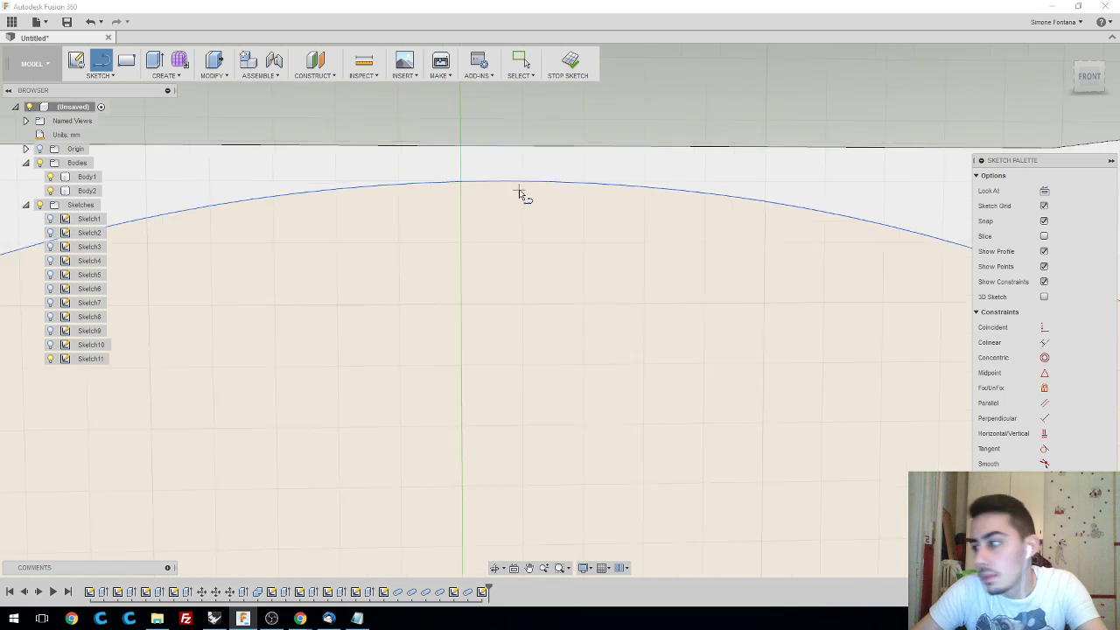
{"action": "scroll", "coordinate": [520, 191], "scroll_direction": "down", "scroll_amount": 4}
{"action": "key", "text": "Escape"}
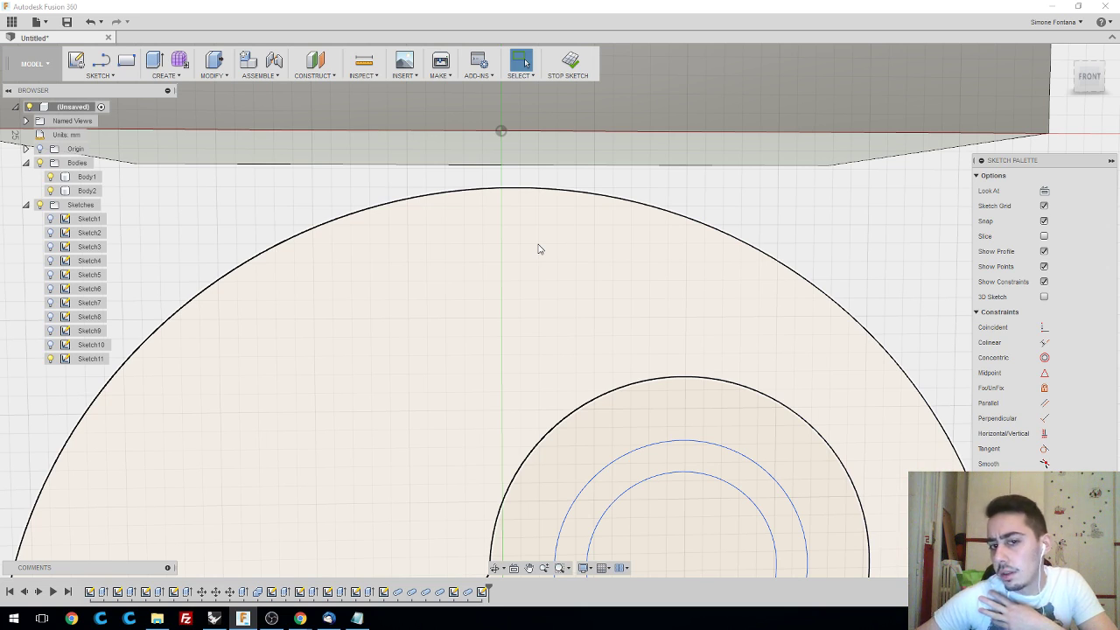
{"action": "scroll", "coordinate": [539, 250], "scroll_direction": "down", "scroll_amount": 6}
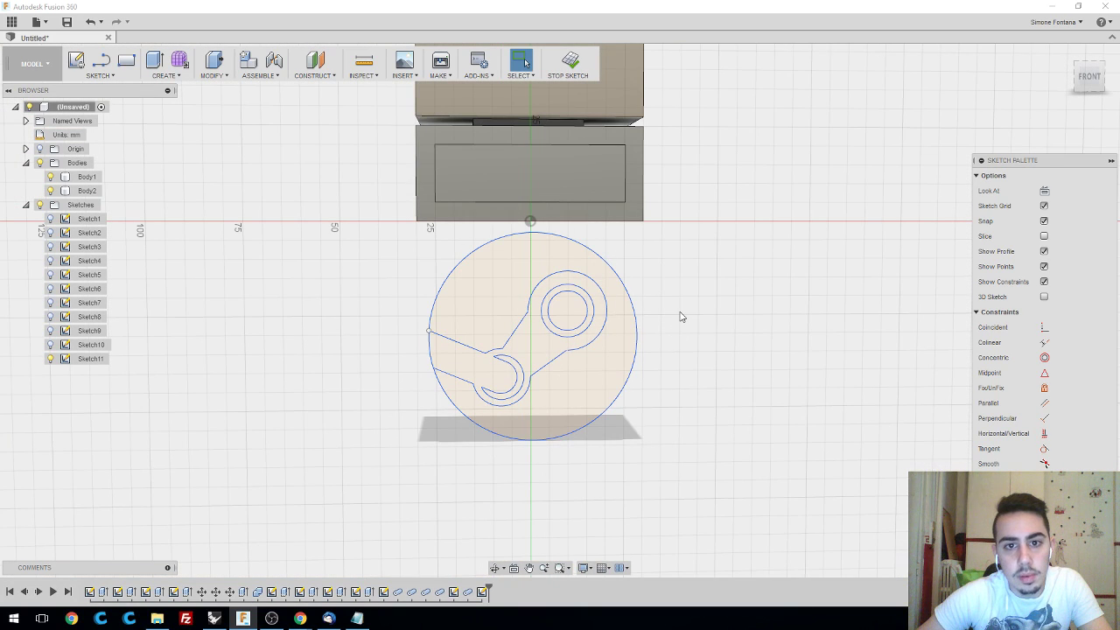
{"action": "scroll", "coordinate": [682, 317], "scroll_direction": "down", "scroll_amount": 3}
{"action": "scroll", "coordinate": [566, 312], "scroll_direction": "up", "scroll_amount": 8}
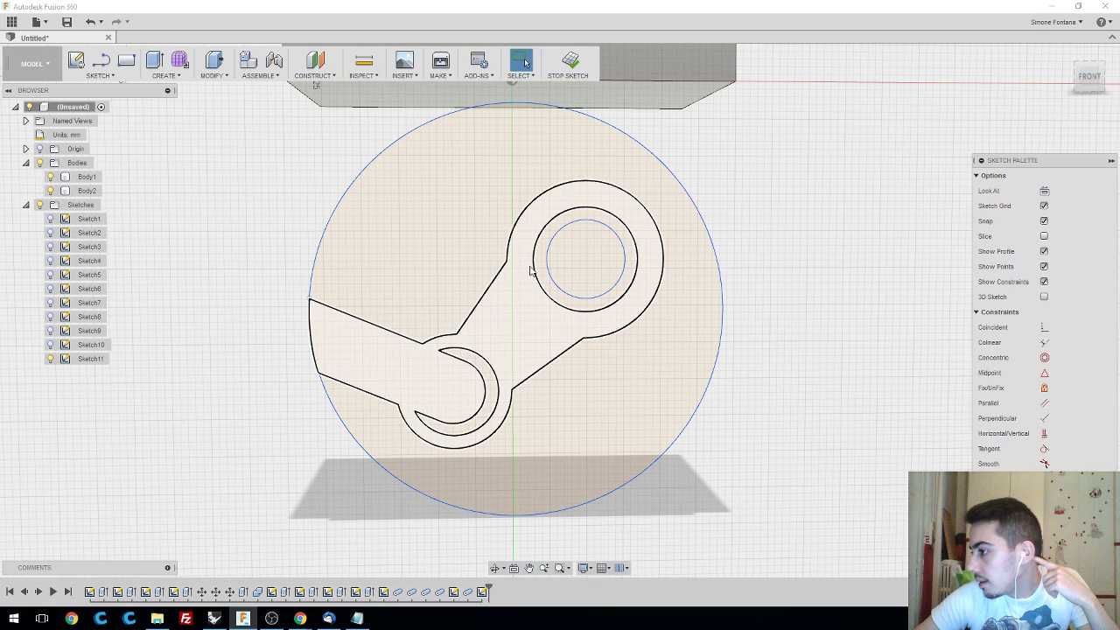
{"action": "left_click", "coordinate": [529, 272]}
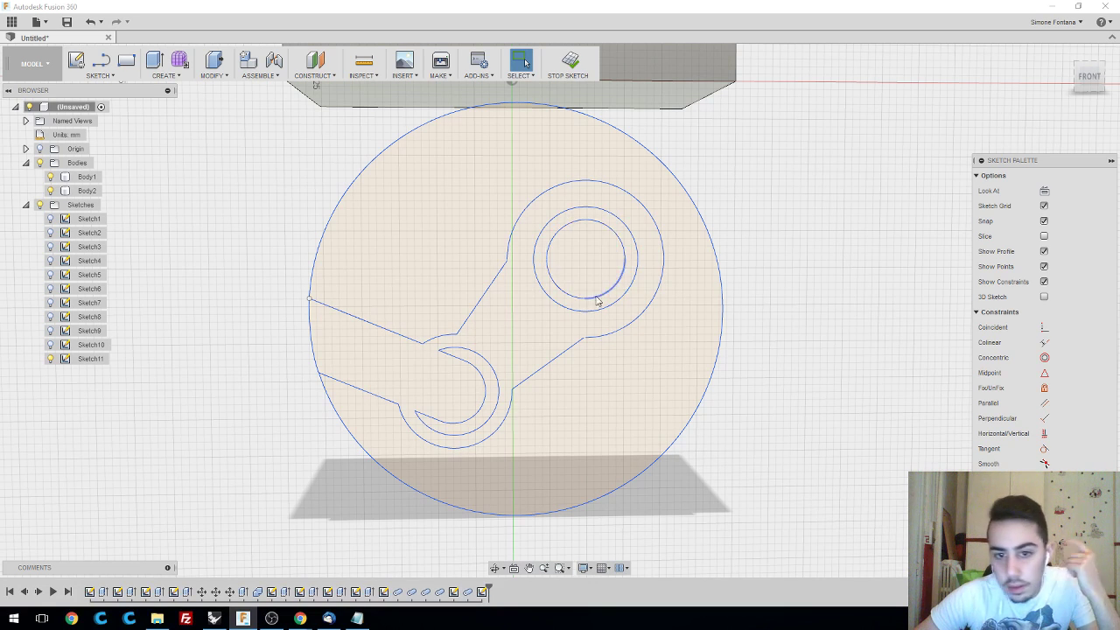
- Select and clear the logo sketch, browse the sketch tools list, then select the outer circle
{"action": "mouse_move", "coordinate": [945, 472]}
{"action": "left_mouse_down"}
{"action": "mouse_move", "coordinate": [306, 137]}
{"action": "mouse_move", "coordinate": [461, 183]}
{"action": "left_mouse_up"}
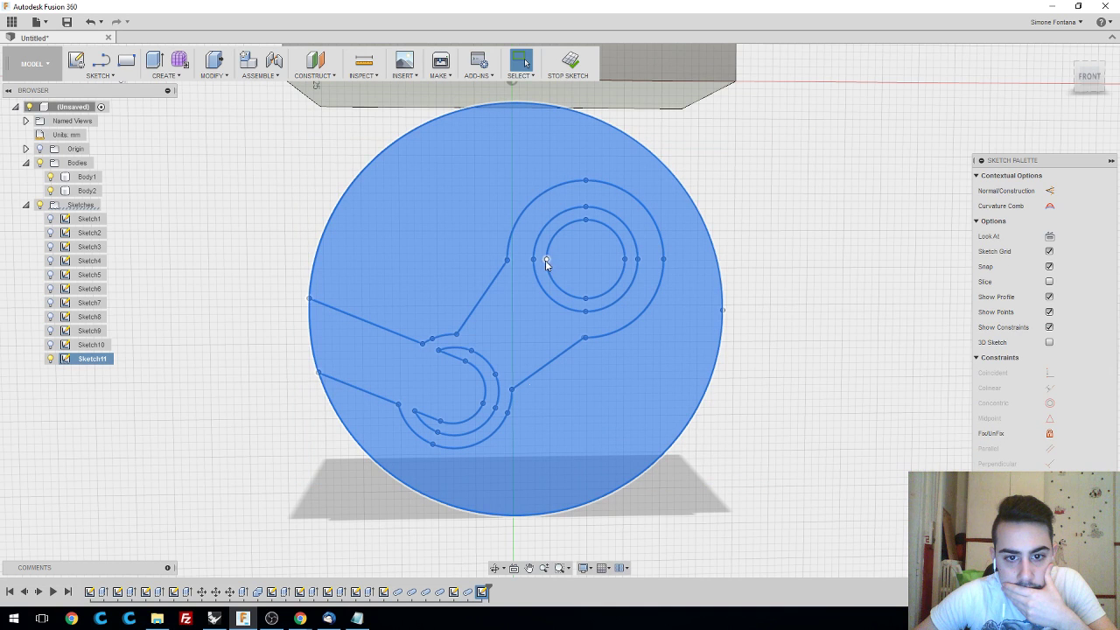
{"action": "left_click", "coordinate": [765, 283]}
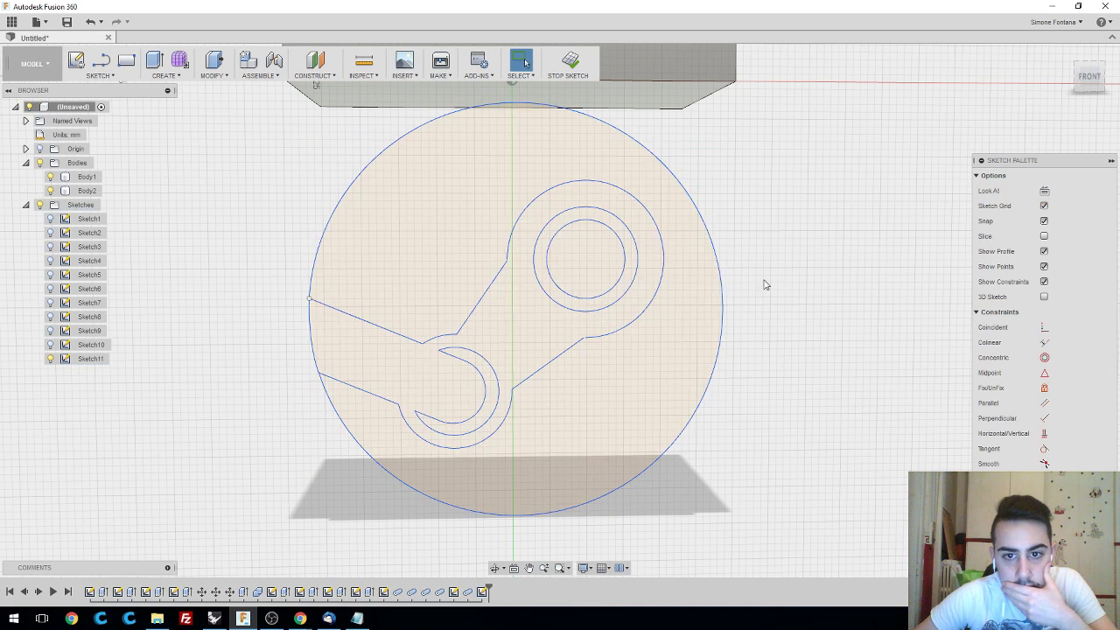
{"action": "scroll", "coordinate": [631, 254], "scroll_direction": "up", "scroll_amount": 2}
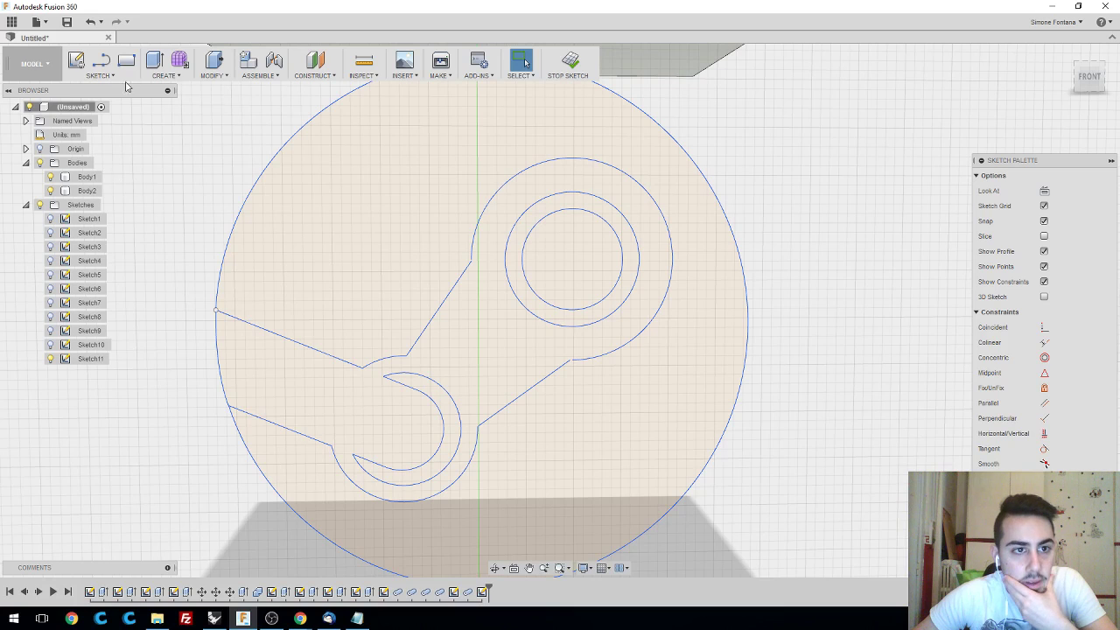
{"action": "left_click", "coordinate": [100, 76]}
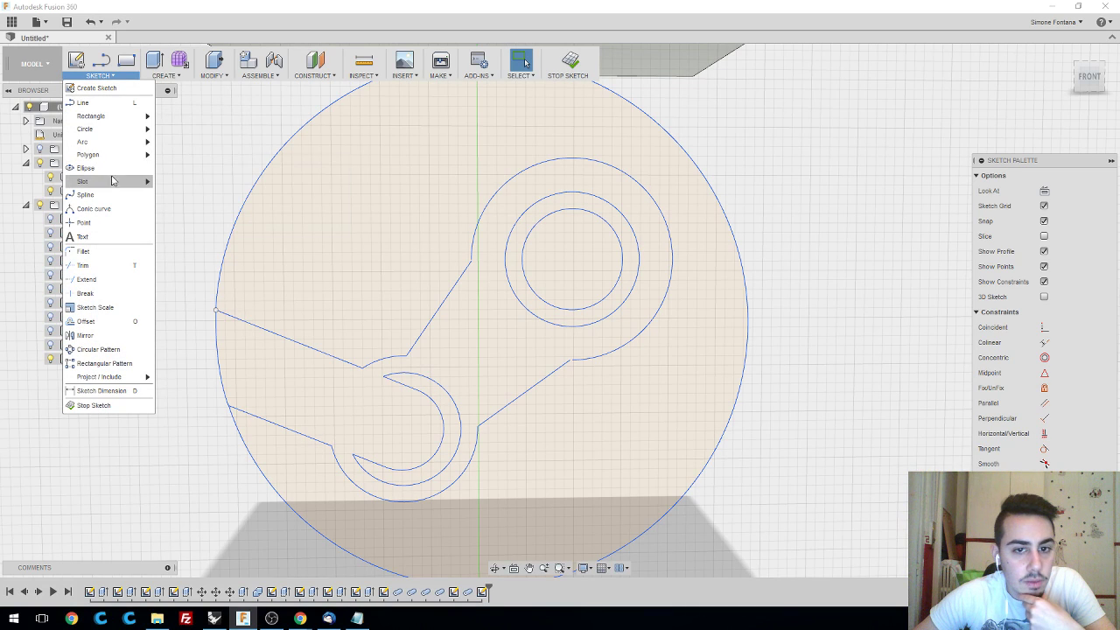
{"action": "mouse_move", "coordinate": [113, 182]}
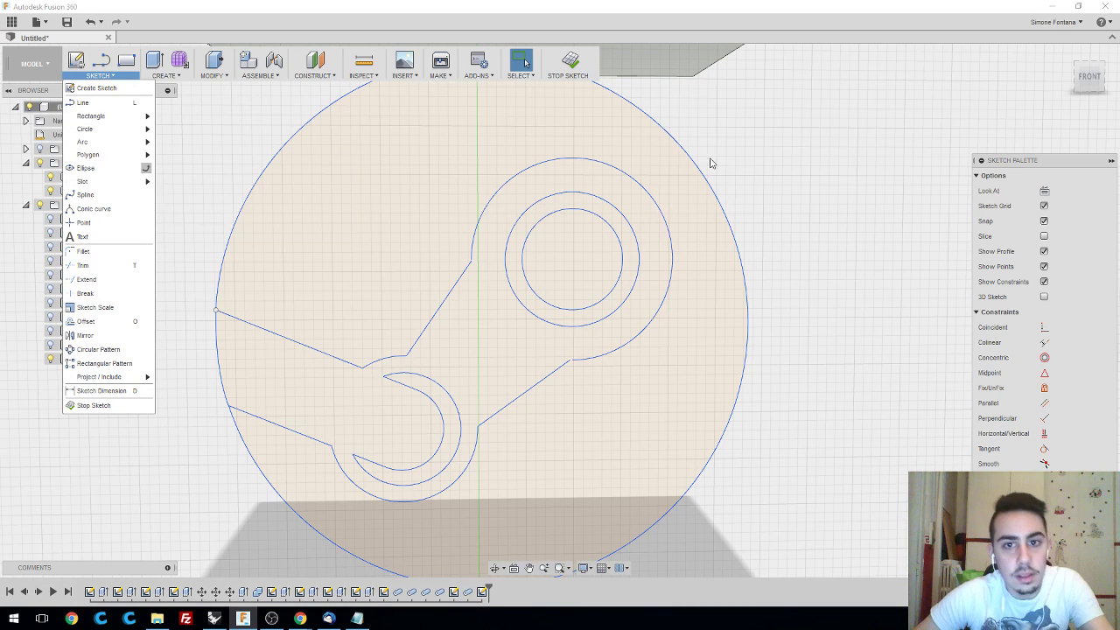
{"action": "left_click", "coordinate": [680, 149]}
{"action": "left_click", "coordinate": [681, 151]}
{"action": "scroll", "coordinate": [794, 208], "scroll_direction": "down", "scroll_amount": 3}
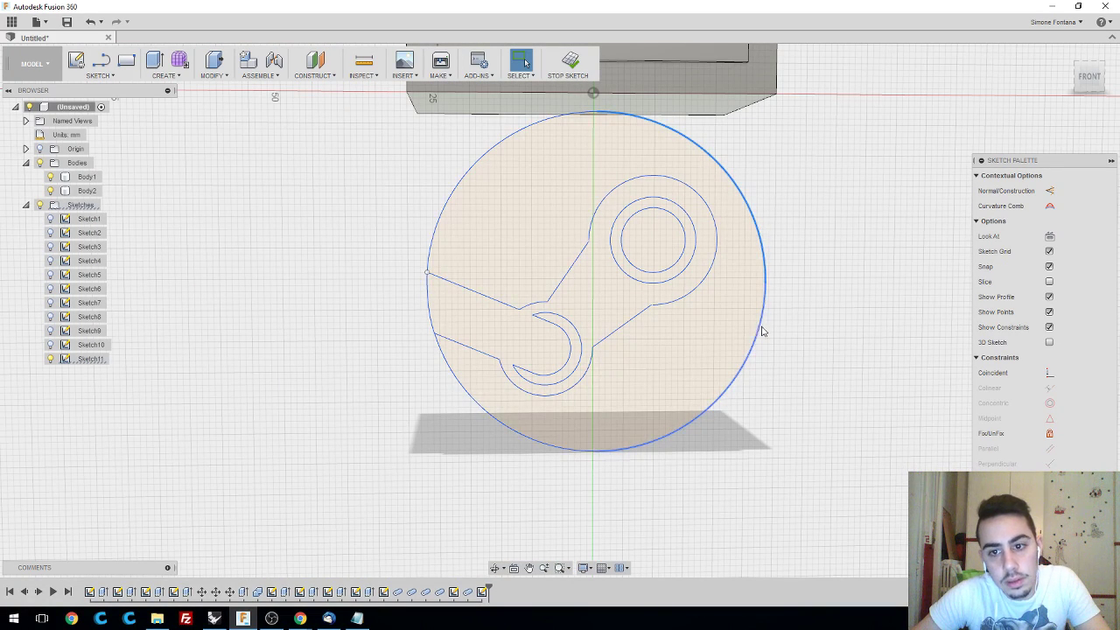
- Draw a horizontal line from the circle's right edge to its left edge, then select all Sketch11 curves
{"action": "key", "text": "l"}
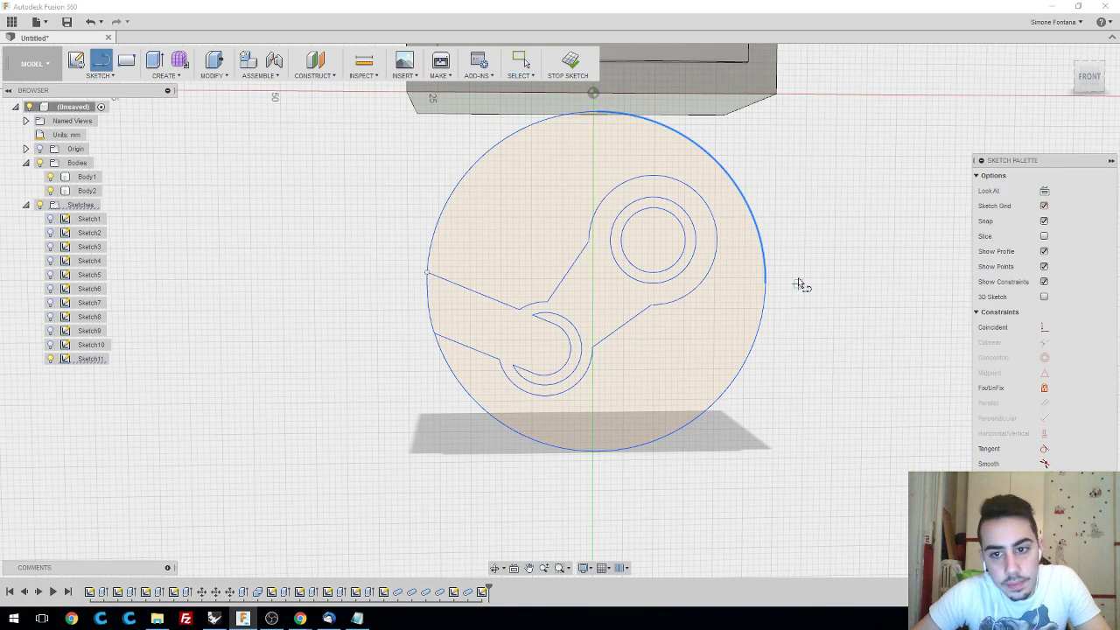
{"action": "left_click", "coordinate": [765, 284]}
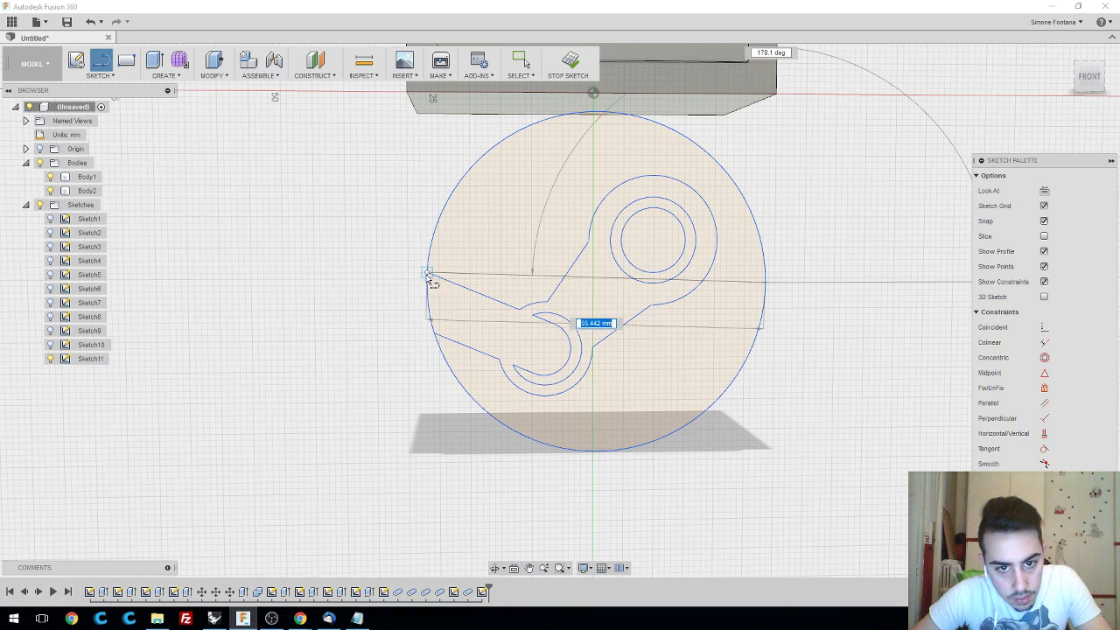
{"action": "left_click", "coordinate": [426, 282]}
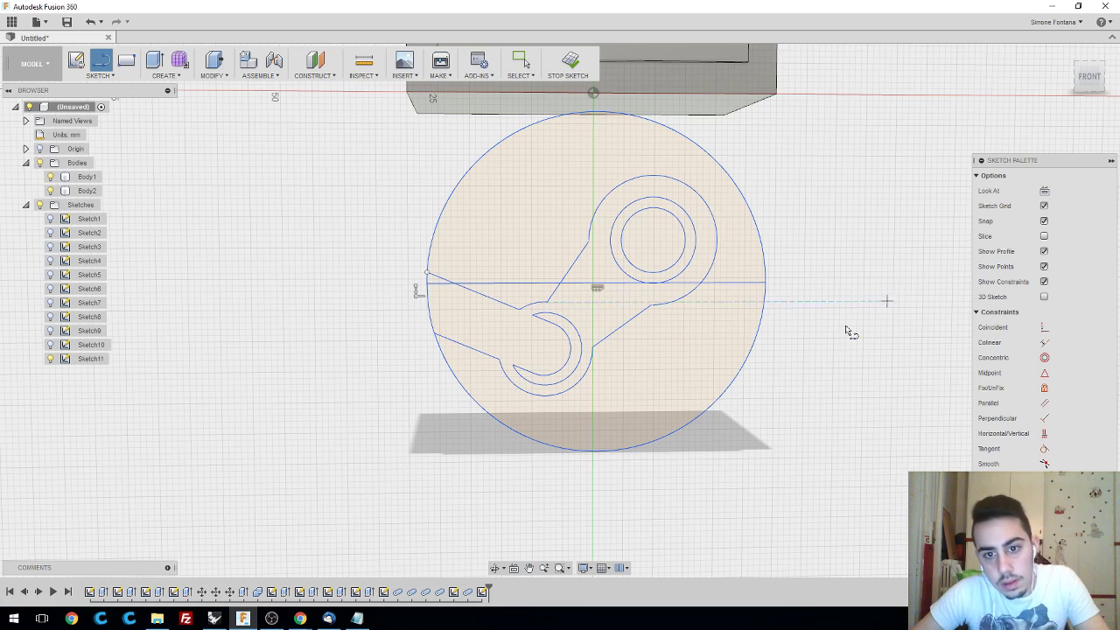
{"action": "key", "text": "Escape"}
{"action": "scroll", "coordinate": [720, 327], "scroll_direction": "up", "scroll_amount": 4}
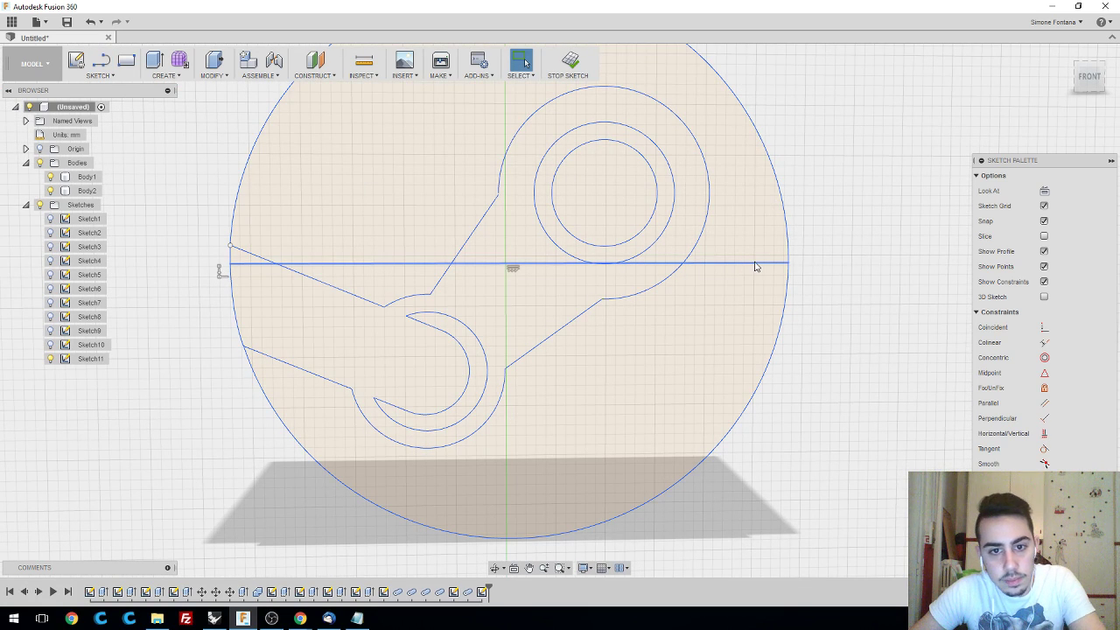
{"action": "scroll", "coordinate": [755, 265], "scroll_direction": "down", "scroll_amount": 3}
{"action": "left_click_drag", "start_coordinate": [837, 375], "coordinate": [393, 137]}
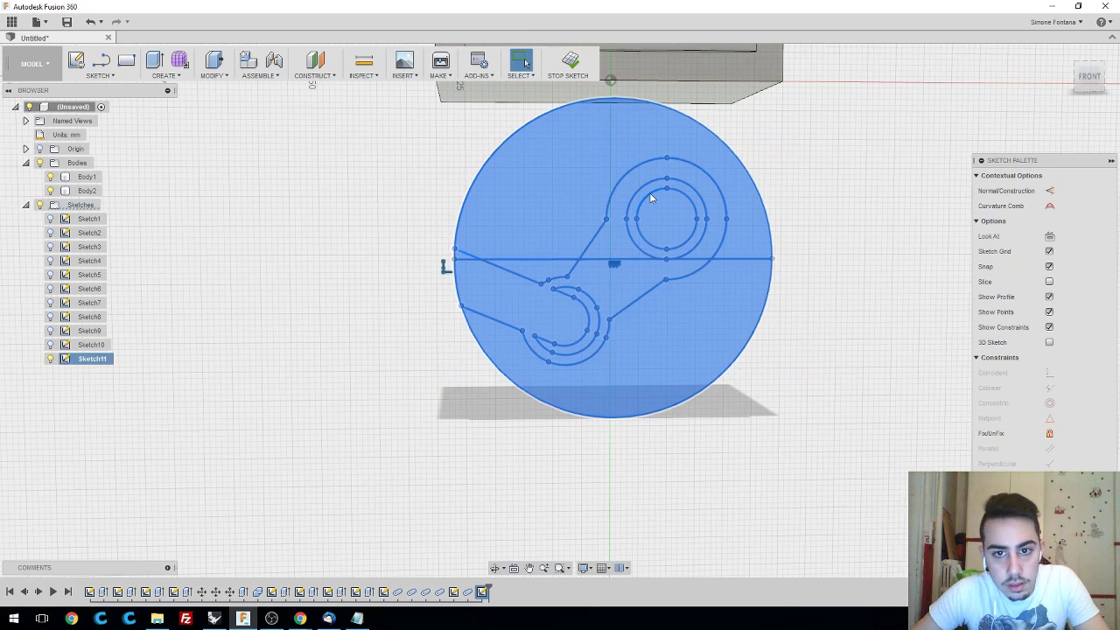
{"action": "left_click", "coordinate": [818, 208]}
{"action": "scroll", "coordinate": [732, 172], "scroll_direction": "up", "scroll_amount": 4}
{"action": "scroll", "coordinate": [706, 178], "scroll_direction": "down", "scroll_amount": 3}
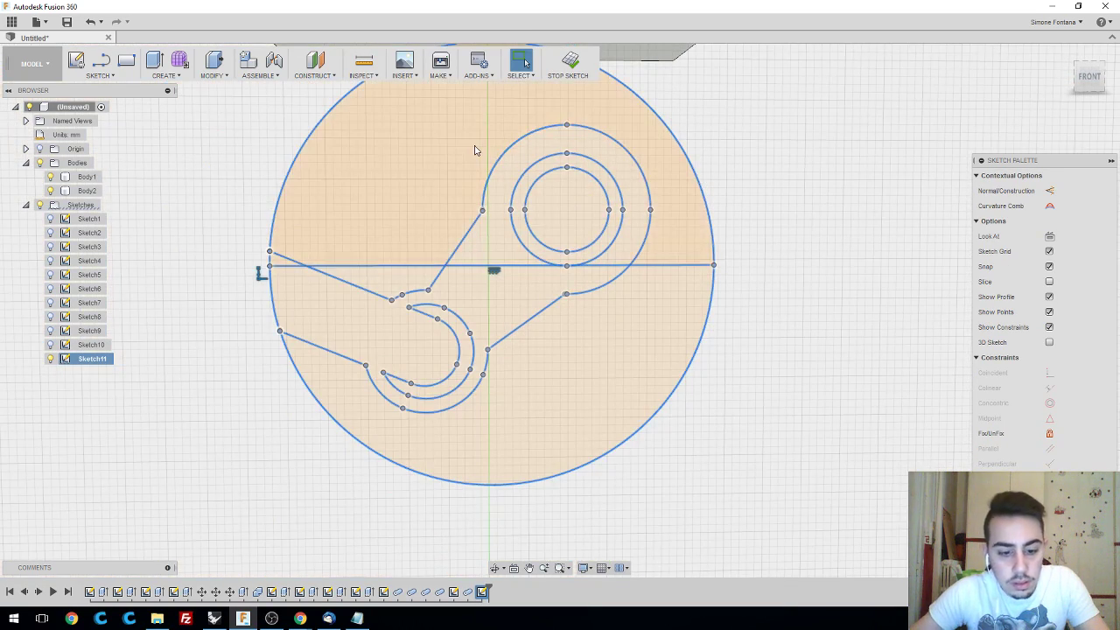
{"action": "key", "text": "o"}
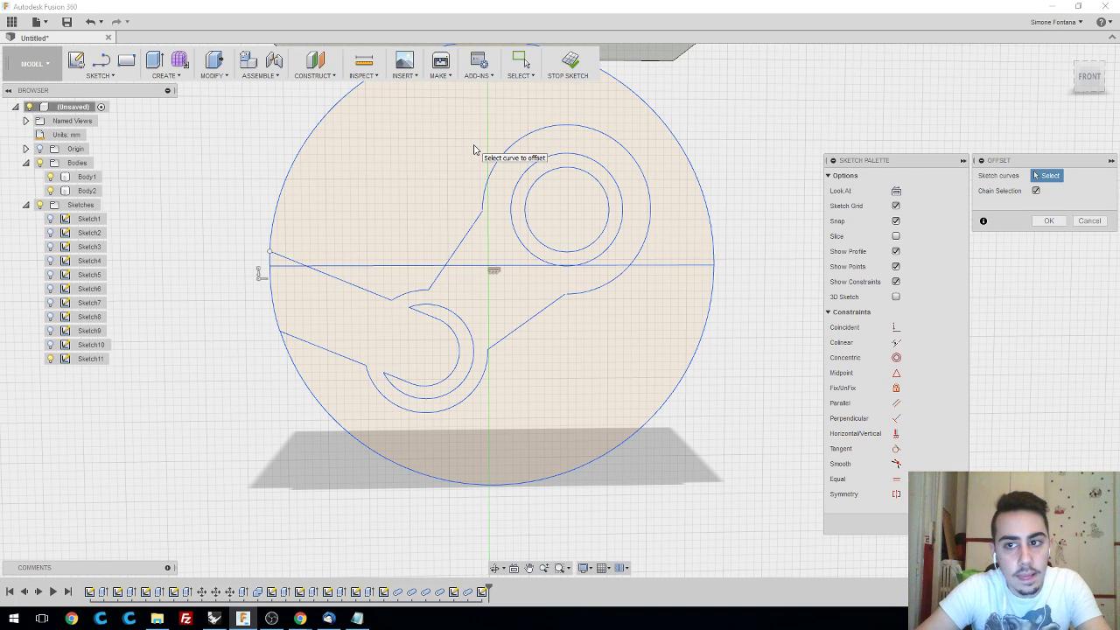
{"action": "left_click", "coordinate": [1090, 220]}
{"action": "type", "text": "s"}
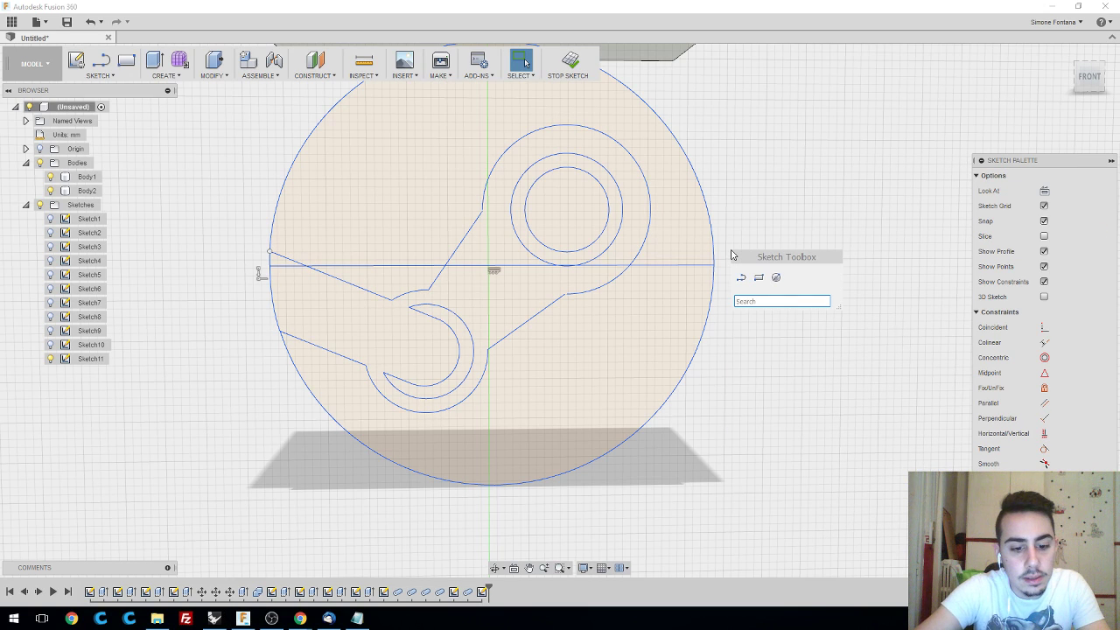
{"action": "type", "text": "move"}
{"action": "key", "text": "Return"}
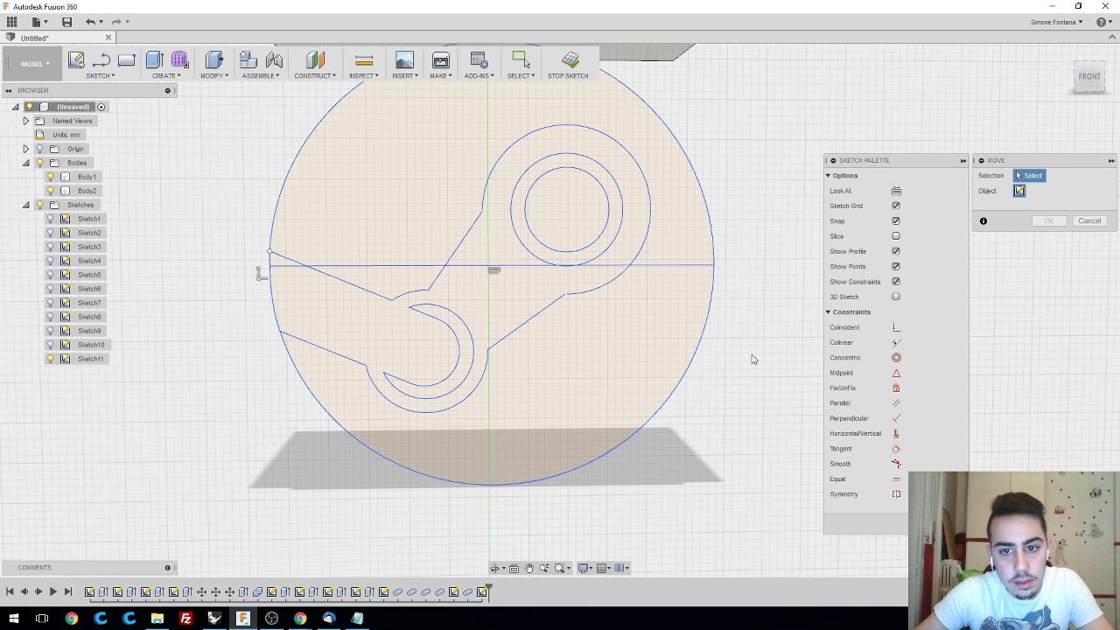
{"action": "scroll", "coordinate": [742, 415], "scroll_direction": "down", "scroll_amount": 3}
{"action": "mouse_move", "coordinate": [743, 443]}
{"action": "left_mouse_down"}
{"action": "mouse_move", "coordinate": [325, 219]}
{"action": "mouse_move", "coordinate": [325, 171]}
{"action": "left_mouse_up"}
{"action": "scroll", "coordinate": [556, 308], "scroll_direction": "up", "scroll_amount": 2}
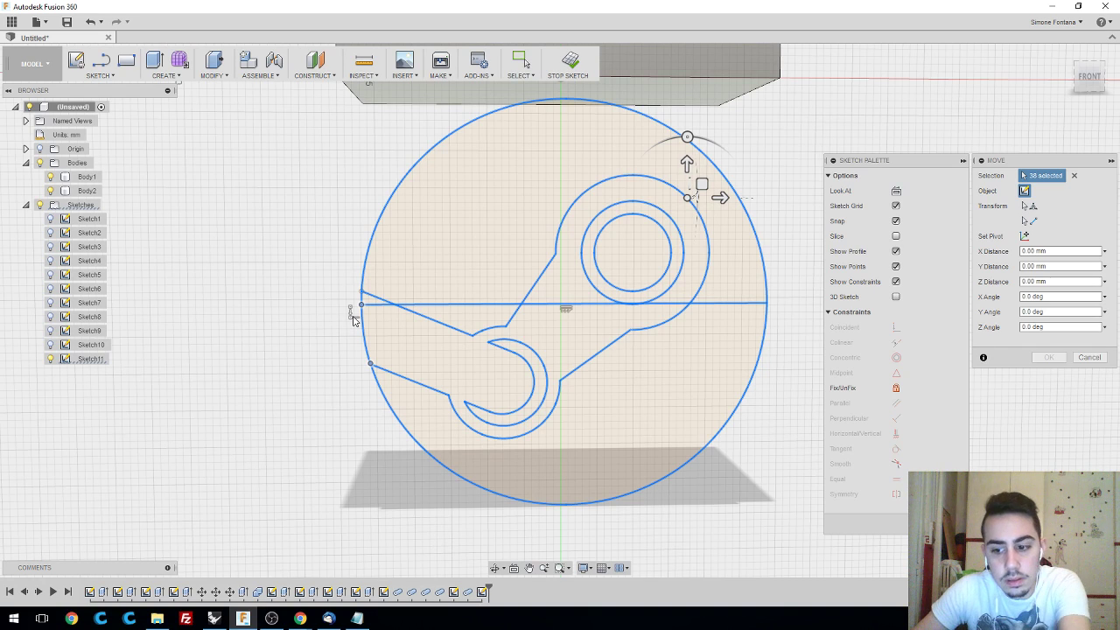
{"action": "key", "text": "Escape"}
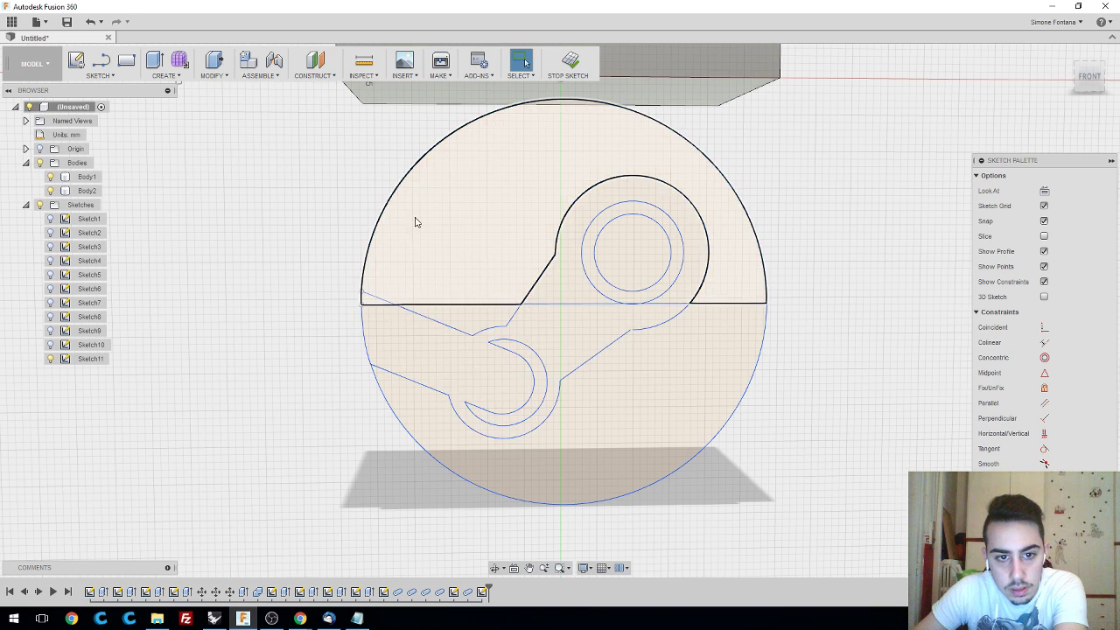
{"action": "scroll", "coordinate": [632, 331], "scroll_direction": "down", "scroll_amount": 2}
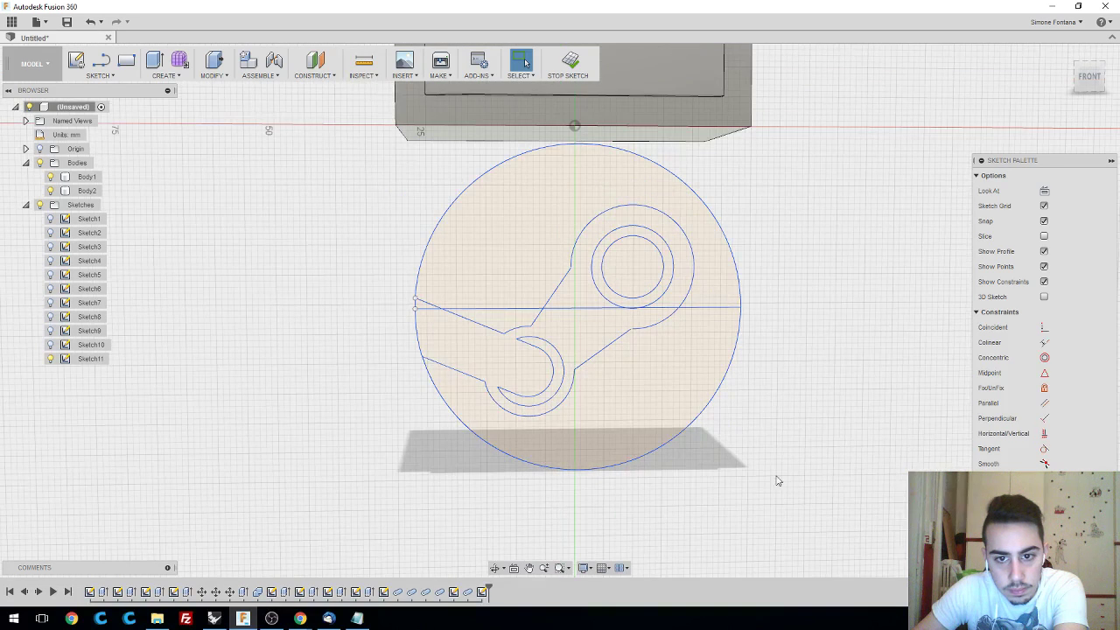
{"action": "left_click_drag", "start_coordinate": [793, 486], "coordinate": [369, 175]}
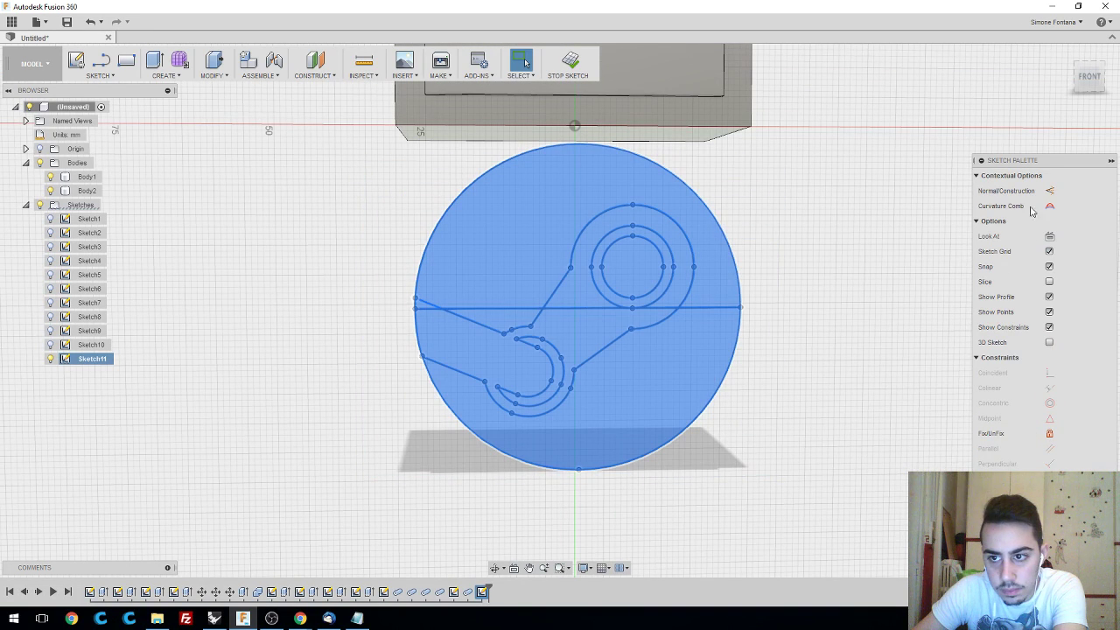
{"action": "type", "text": "smove"}
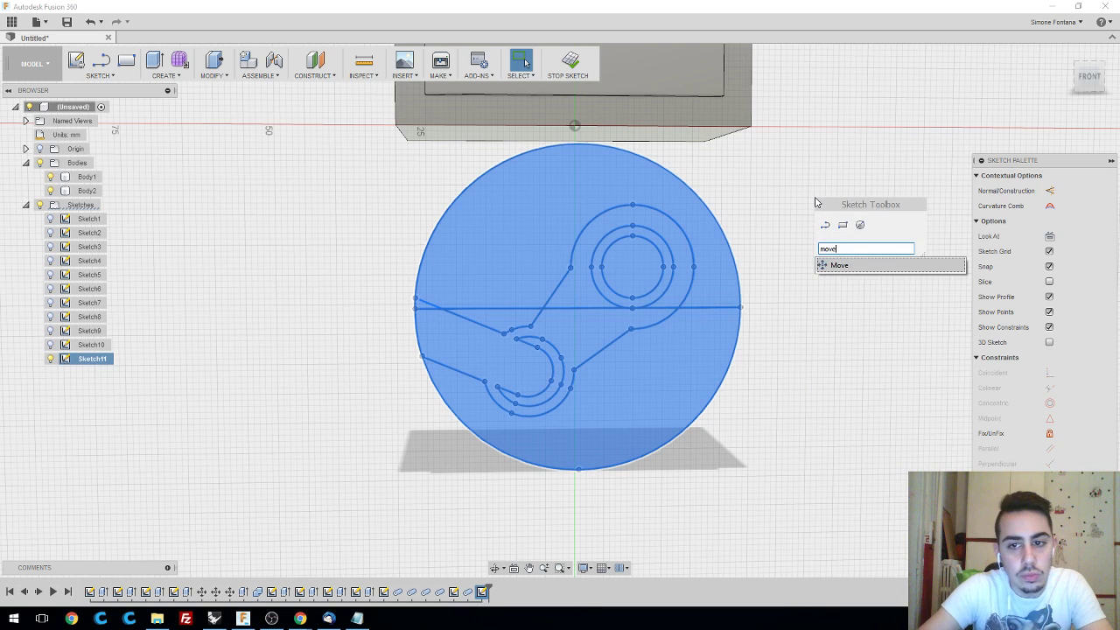
{"action": "key", "text": "Return"}
{"action": "scroll", "coordinate": [561, 316], "scroll_direction": "up", "scroll_amount": 3}
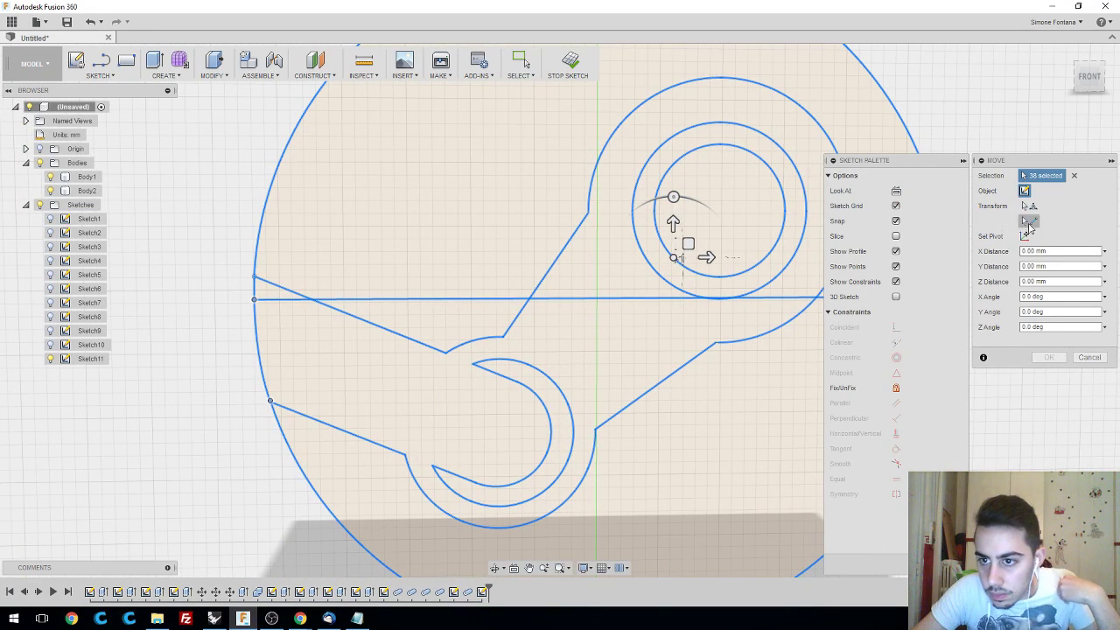
{"action": "left_click", "coordinate": [1030, 223]}
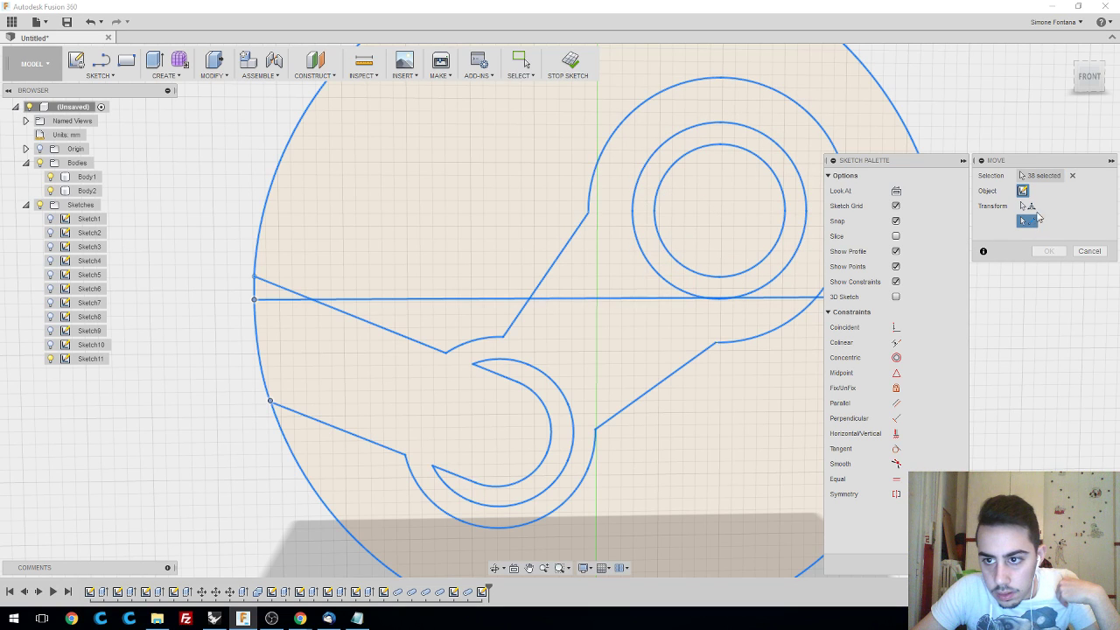
{"action": "left_click", "coordinate": [1029, 206]}
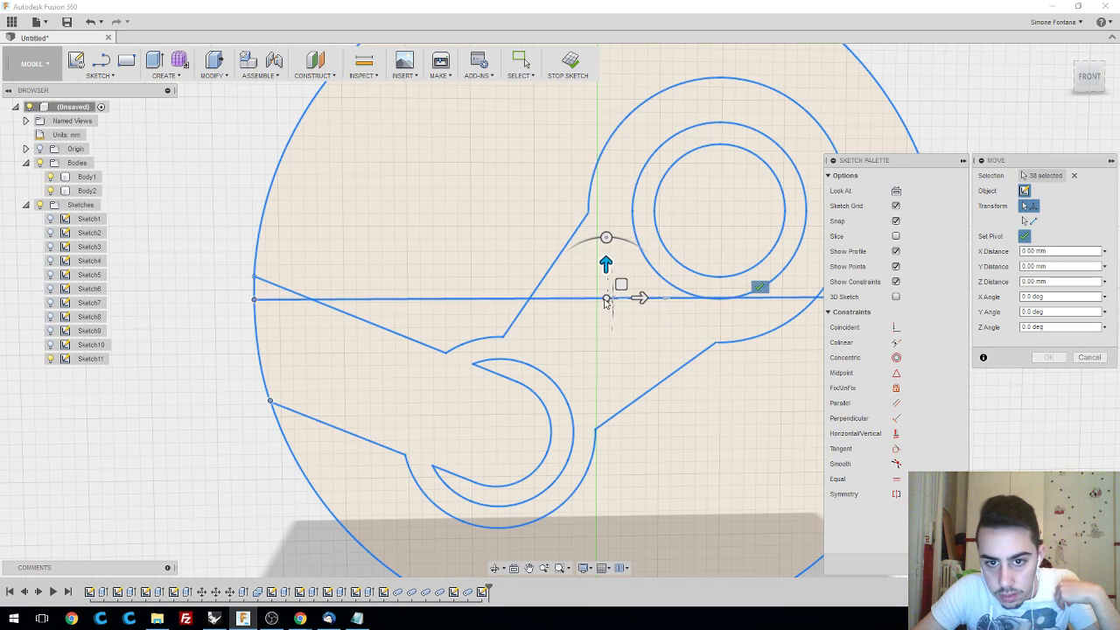
{"action": "left_click_drag", "start_coordinate": [606, 300], "coordinate": [601, 301]}
{"action": "scroll", "coordinate": [596, 303], "scroll_direction": "down", "scroll_amount": 1}
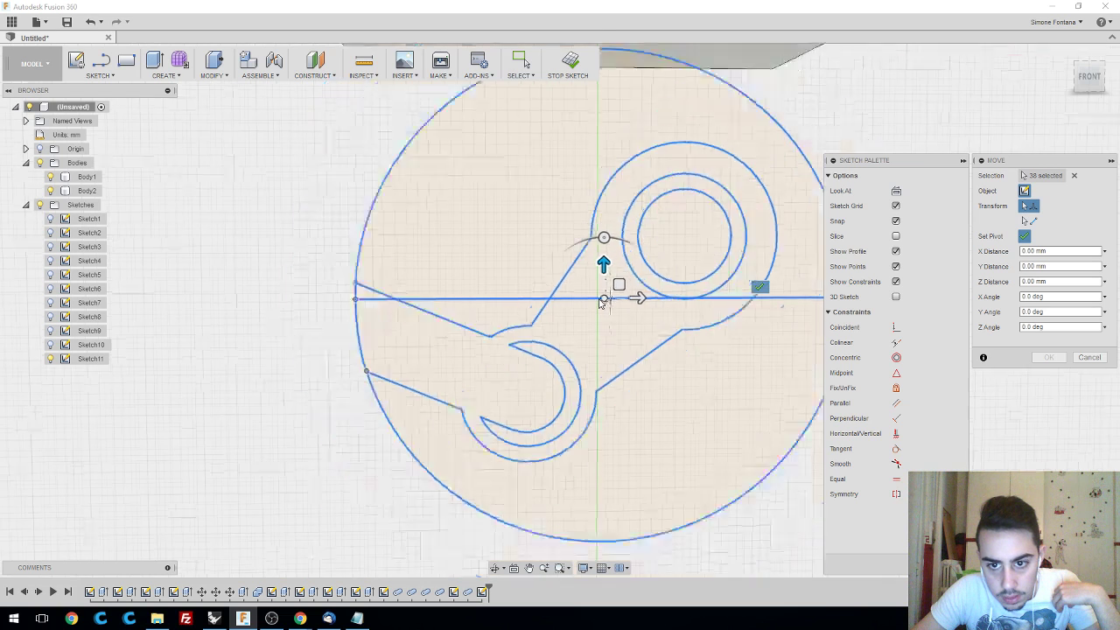
{"action": "scroll", "coordinate": [595, 305], "scroll_direction": "up", "scroll_amount": 3}
{"action": "scroll", "coordinate": [593, 304], "scroll_direction": "up", "scroll_amount": 2}
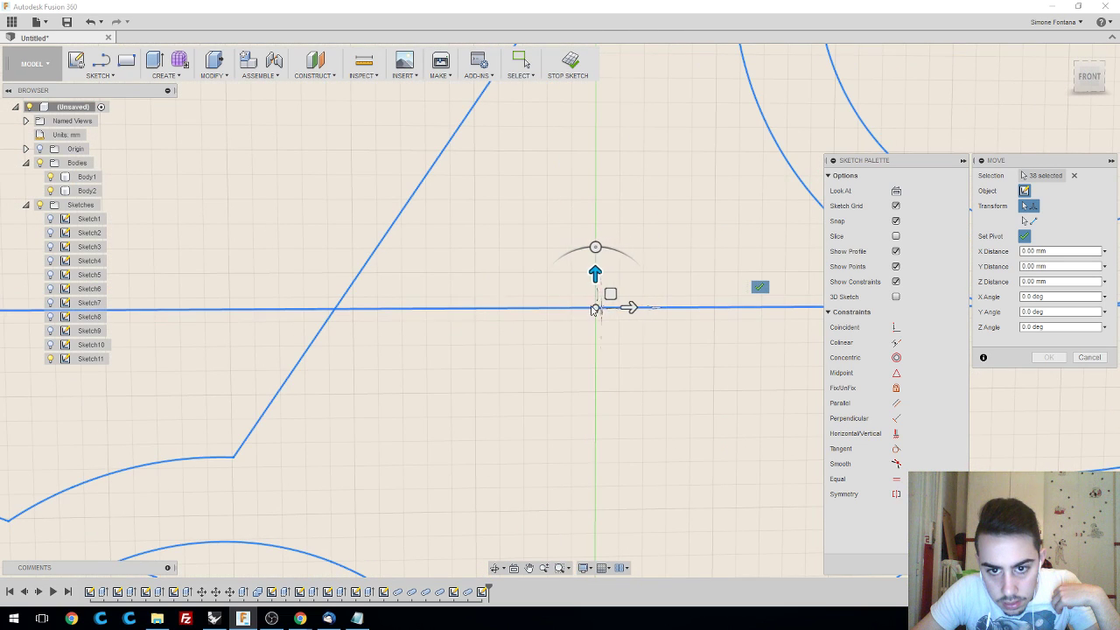
{"action": "scroll", "coordinate": [595, 310], "scroll_direction": "down", "scroll_amount": 5}
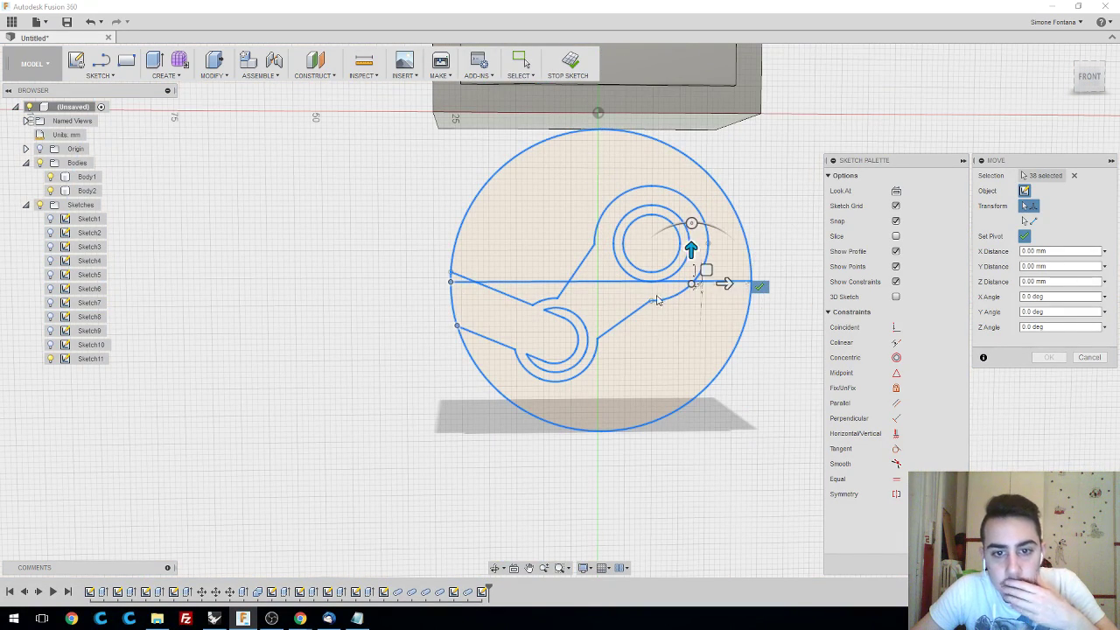
{"action": "key", "text": "Escape"}
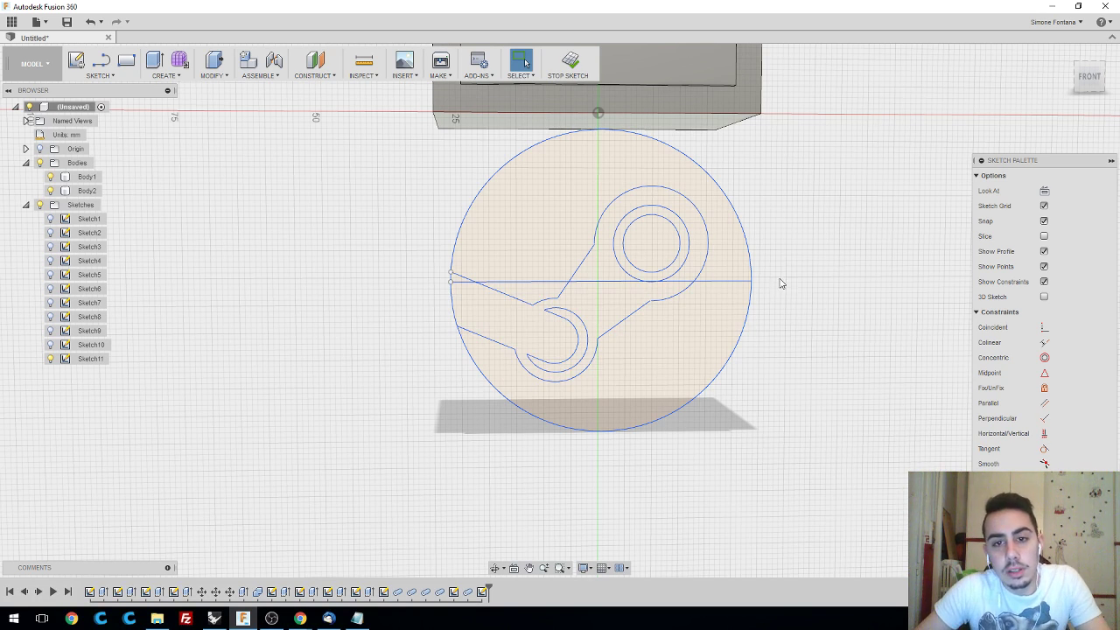
- Orbit away from the Front view to see the trophy from above, and pan the stepped column into view
{"action": "mouse_move", "coordinate": [782, 283]}
{"action": "middle_mouse_down", "text": "shift"}
{"action": "mouse_move", "coordinate": [761, 306]}
{"action": "mouse_move", "coordinate": [782, 305]}
{"action": "mouse_move", "coordinate": [811, 248]}
{"action": "mouse_move", "coordinate": [808, 225]}
{"action": "mouse_move", "coordinate": [796, 282]}
{"action": "mouse_move", "coordinate": [747, 348]}
{"action": "middle_mouse_up", "text": "shift"}
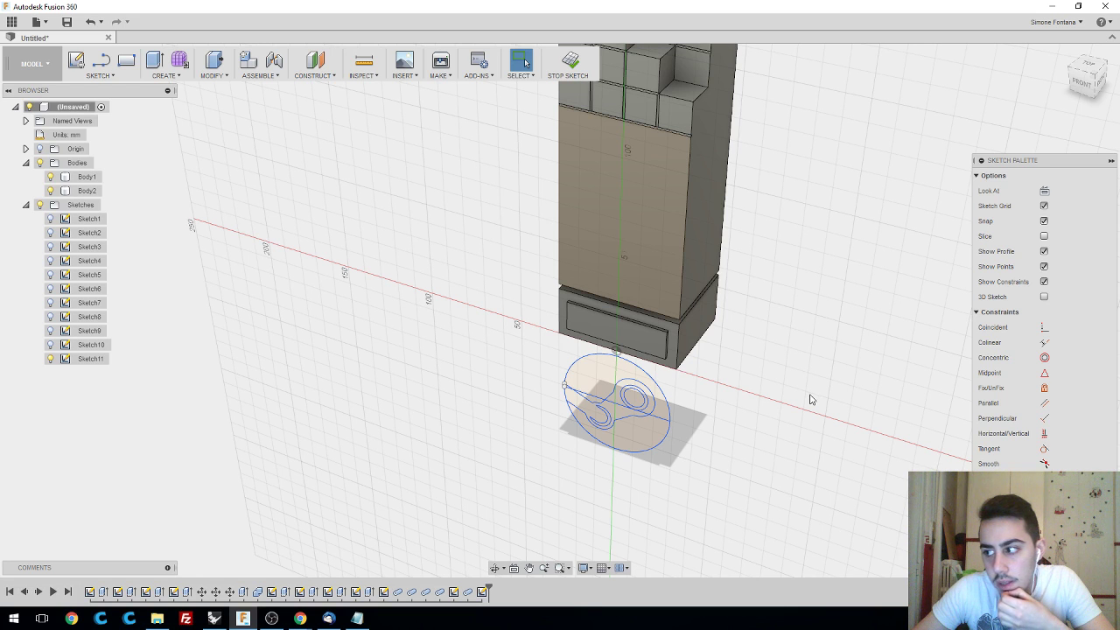
{"action": "middle_click_drag", "start_coordinate": [764, 393], "coordinate": [770, 342]}
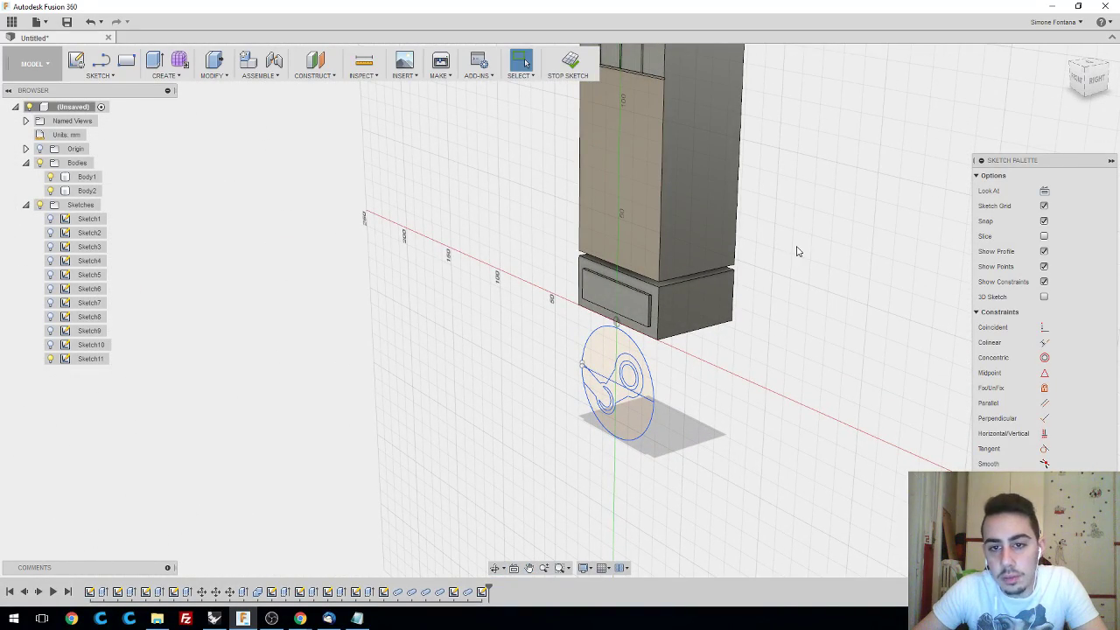